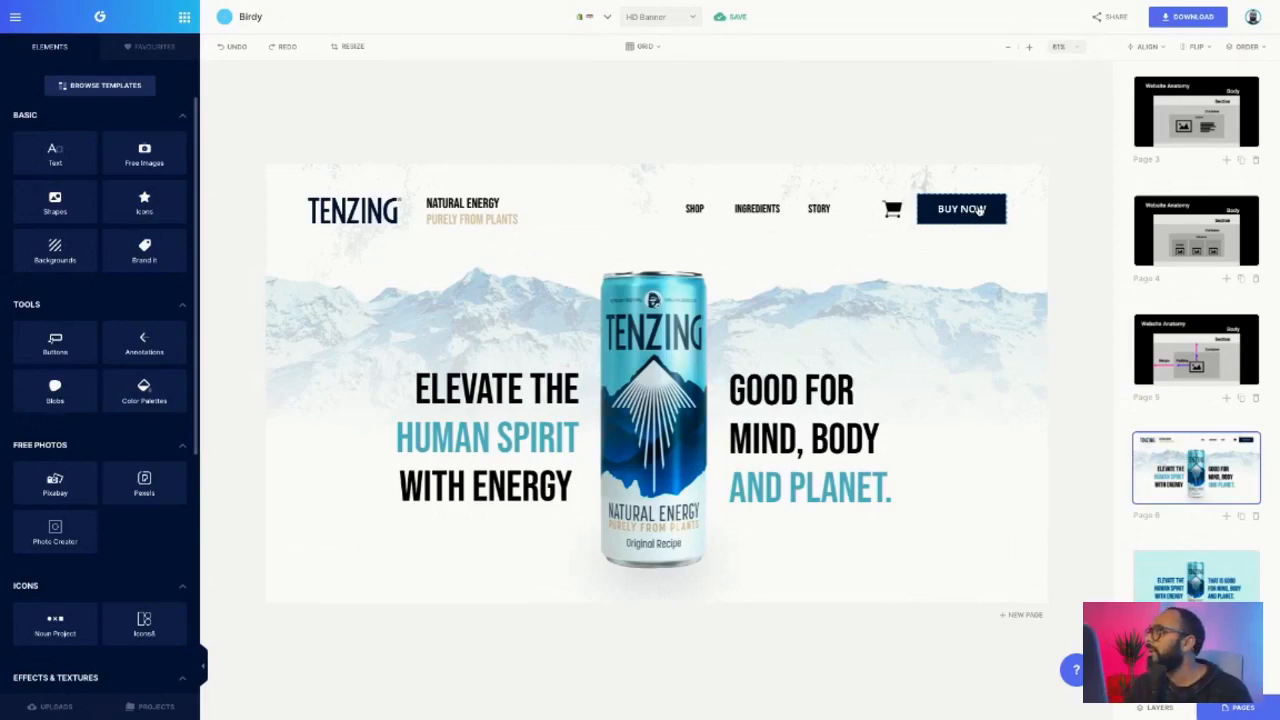
- Copy the Tenzing can onto a new blank page and nudge it upward
{"action": "left_click", "coordinate": [1172, 20]}
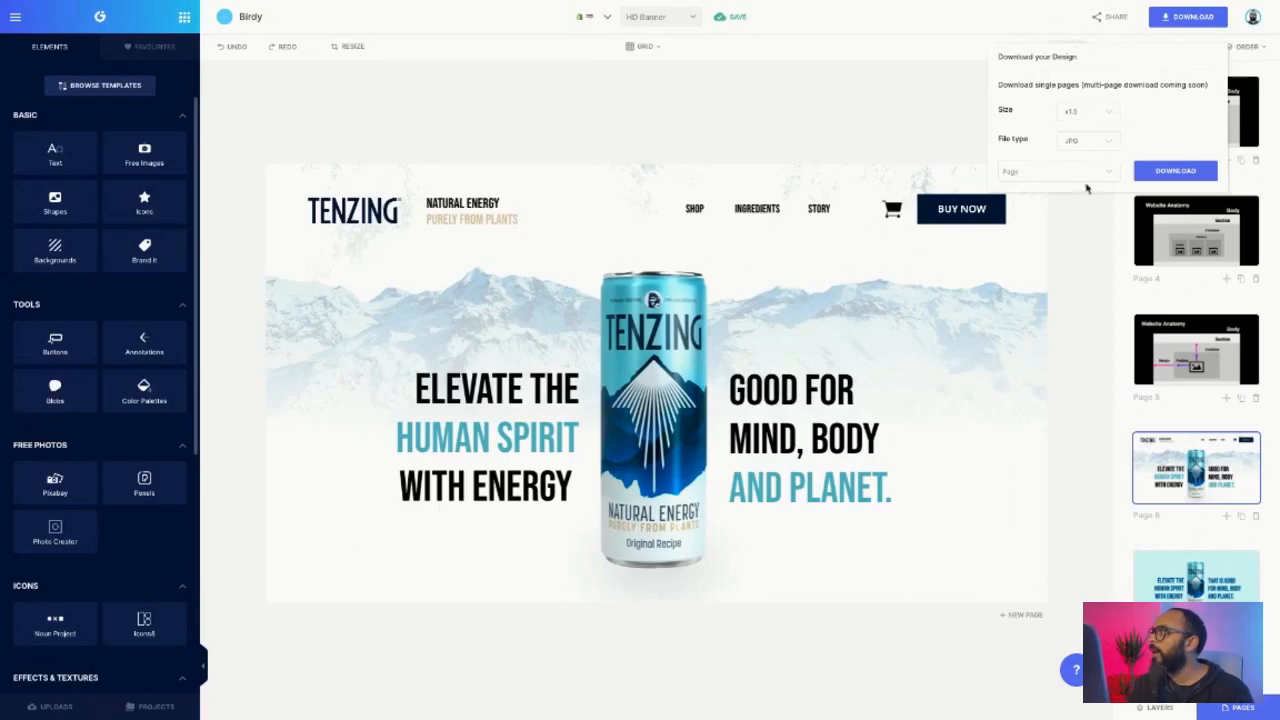
{"action": "left_click", "coordinate": [1075, 263]}
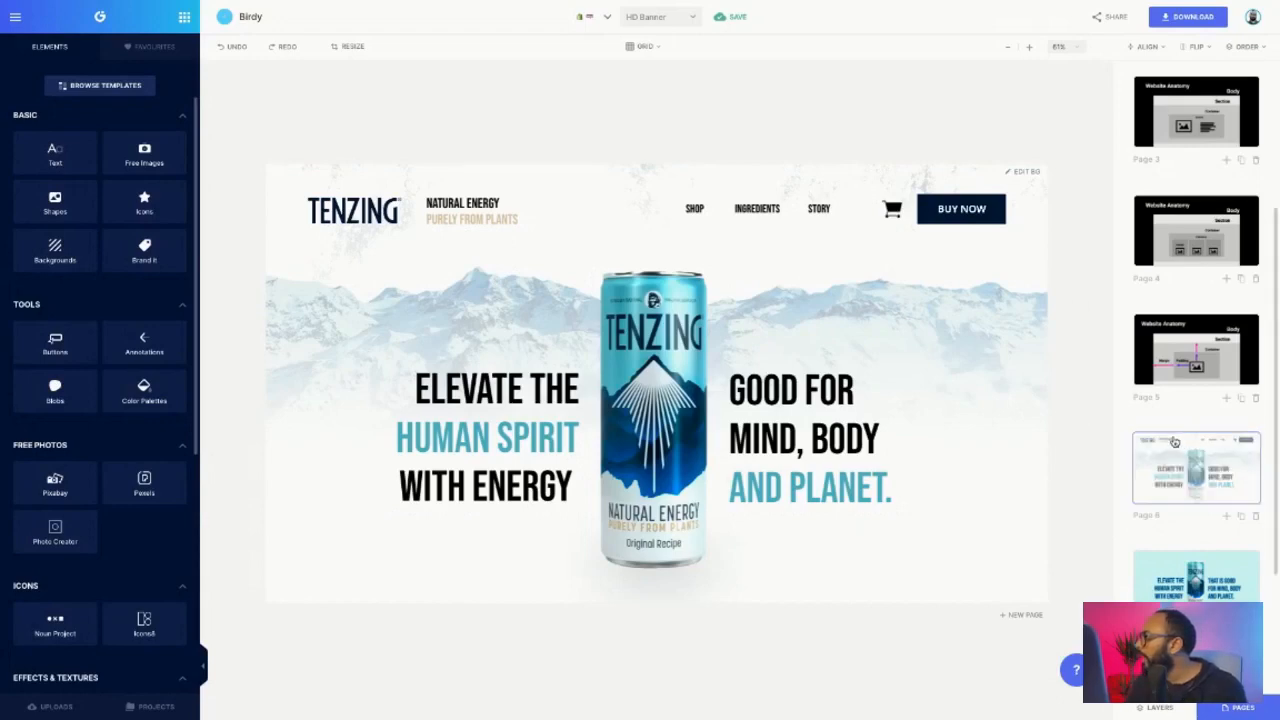
{"action": "left_click", "coordinate": [669, 380]}
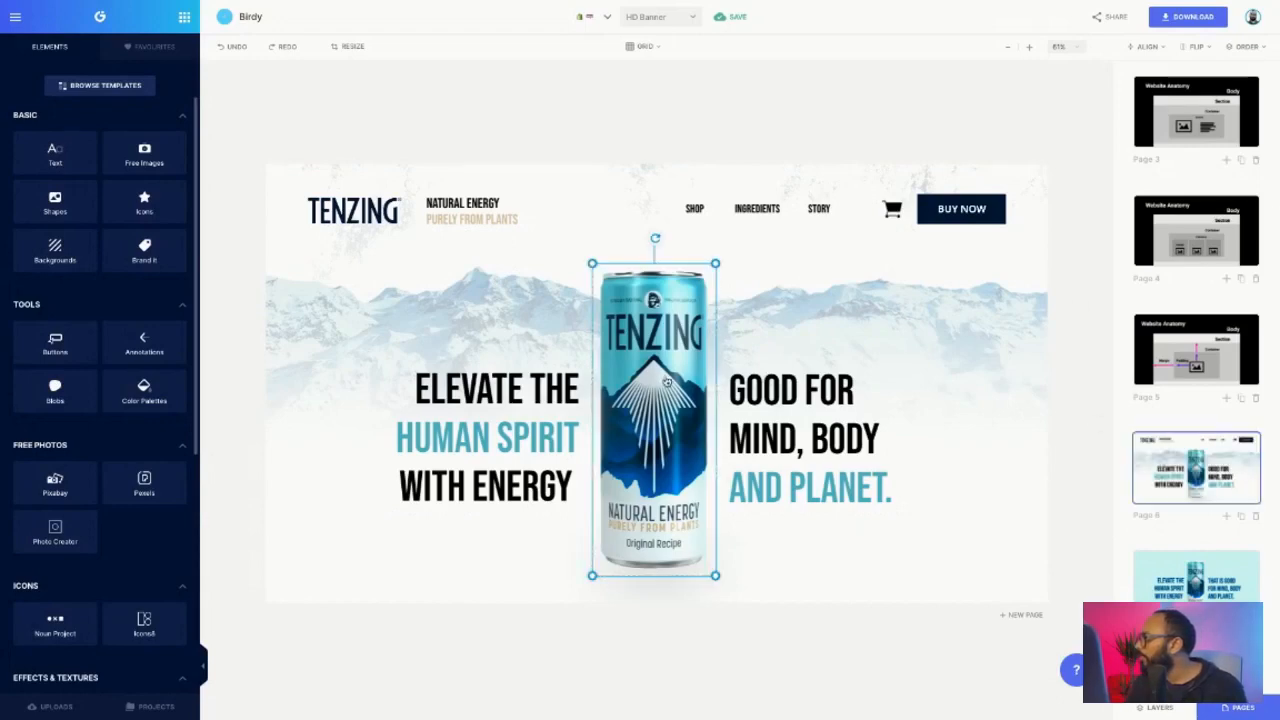
{"action": "left_click", "coordinate": [1226, 516]}
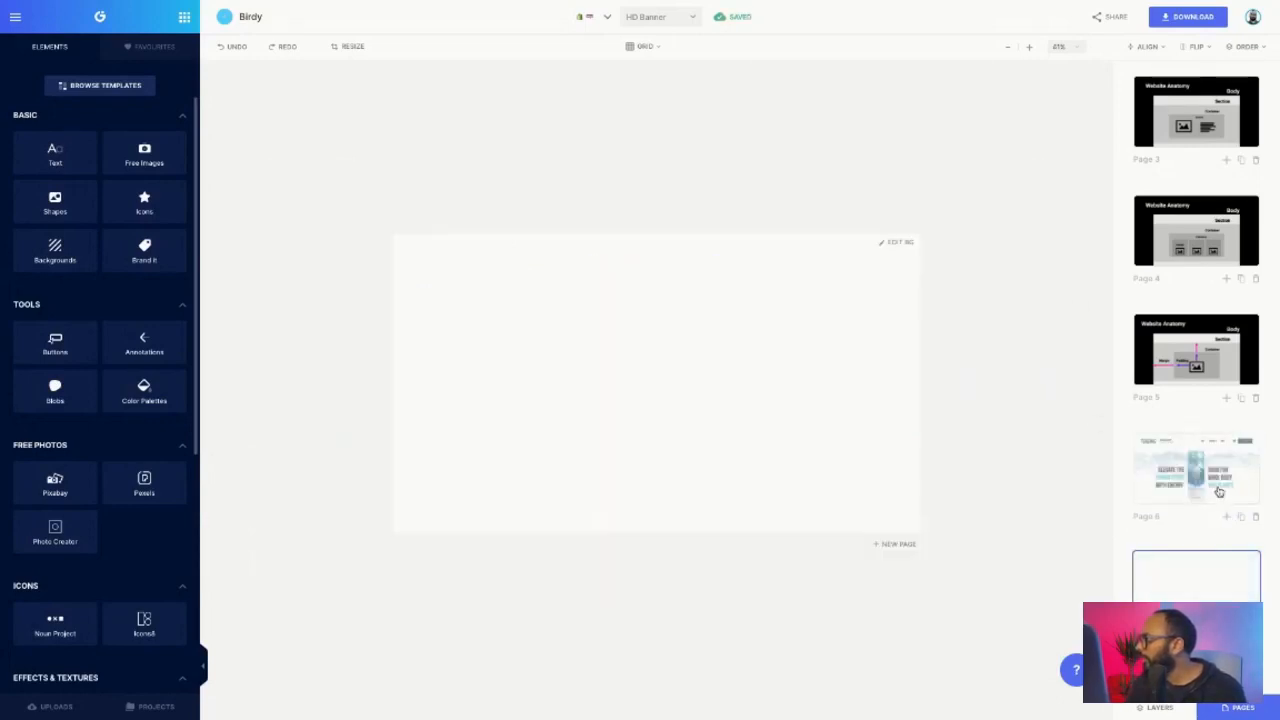
{"action": "left_click", "coordinate": [1219, 492]}
{"action": "left_click", "coordinate": [679, 383]}
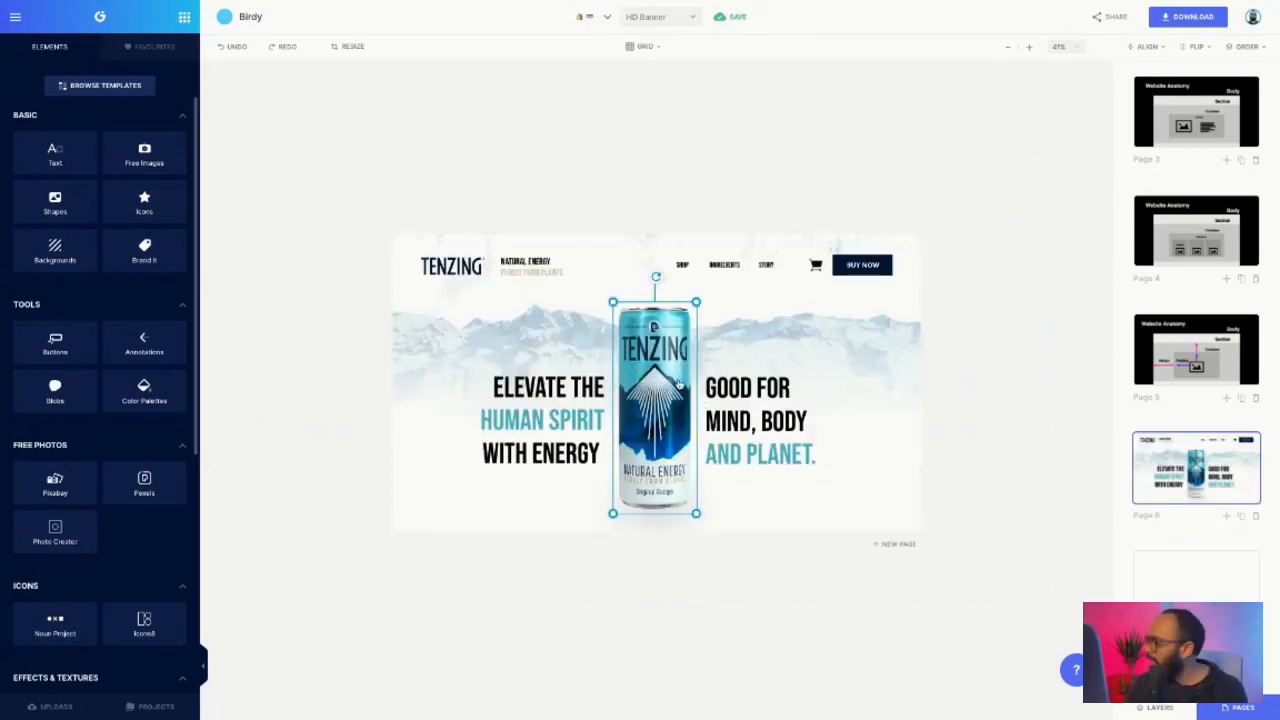
{"action": "left_click", "coordinate": [1146, 567]}
{"action": "key", "text": "ctrl+v"}
{"action": "left_click_drag", "start_coordinate": [679, 378], "coordinate": [679, 330]}
- Resize the current page's canvas to 800 × 1000 px portrait
{"action": "left_click", "coordinate": [350, 47]}
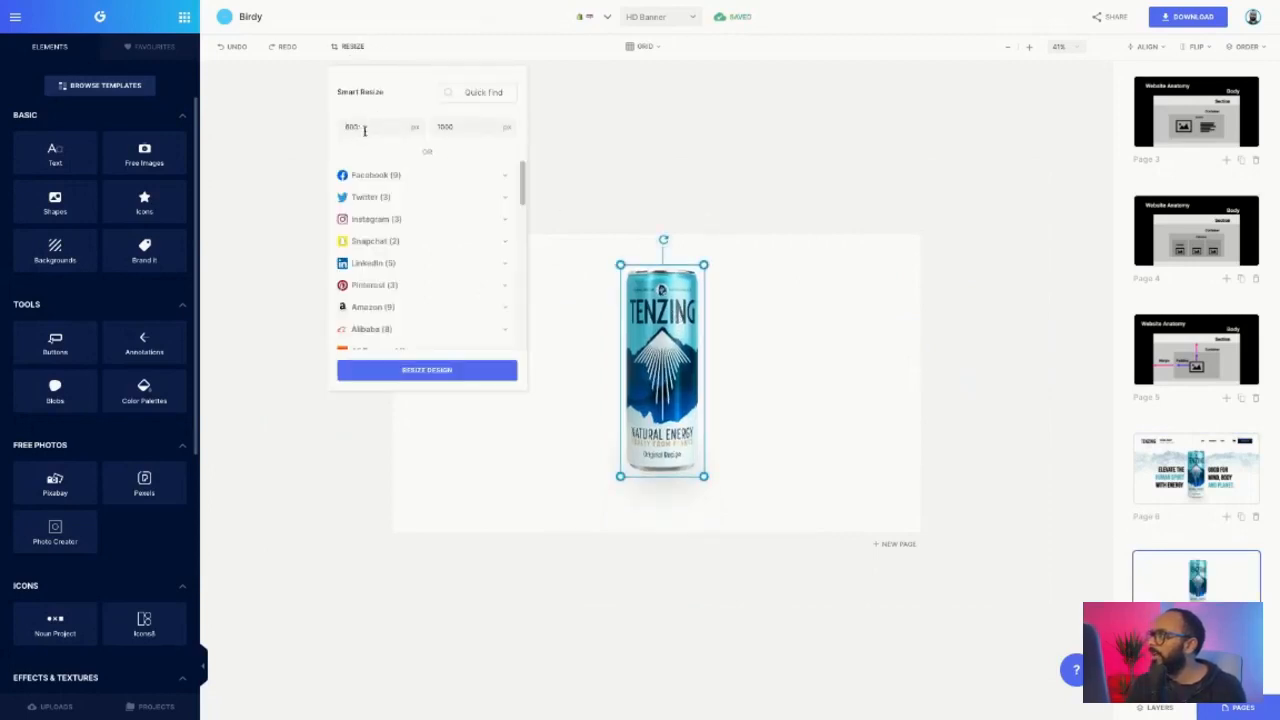
{"action": "left_click", "coordinate": [272, 136]}
{"action": "left_click", "coordinate": [345, 47]}
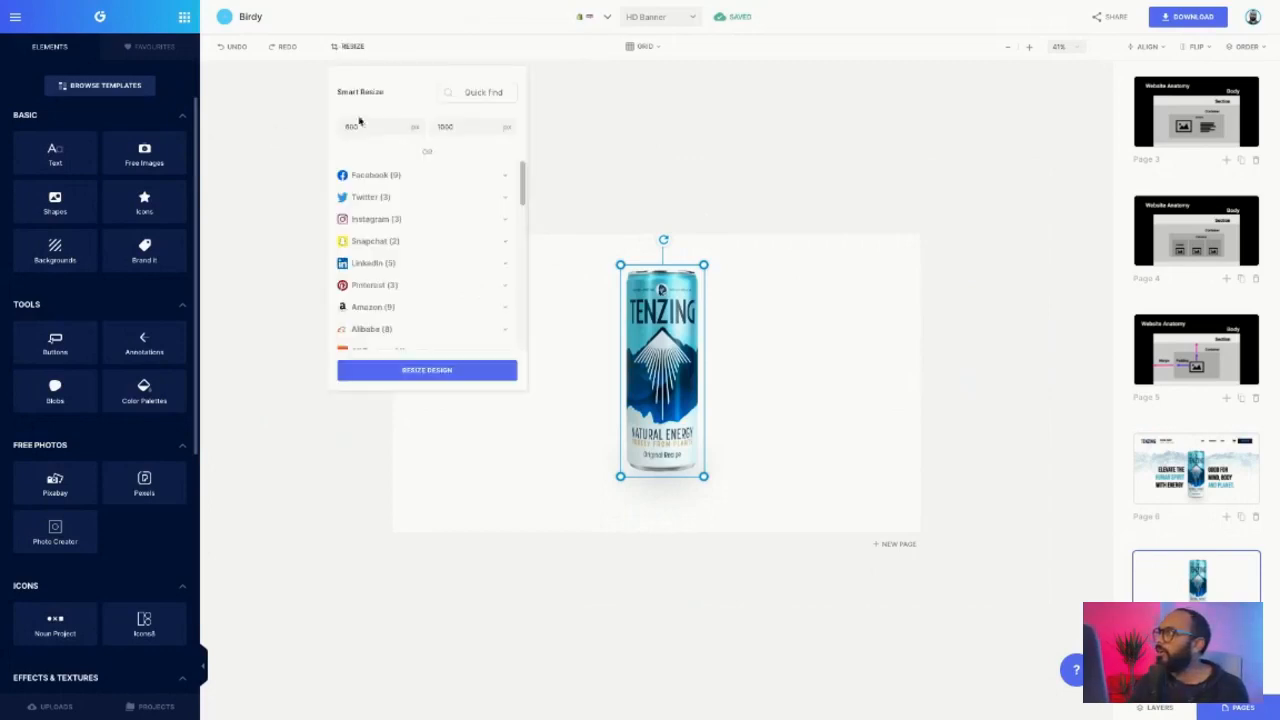
{"action": "key", "text": "Tab"}
{"action": "type", "text": "1000"}
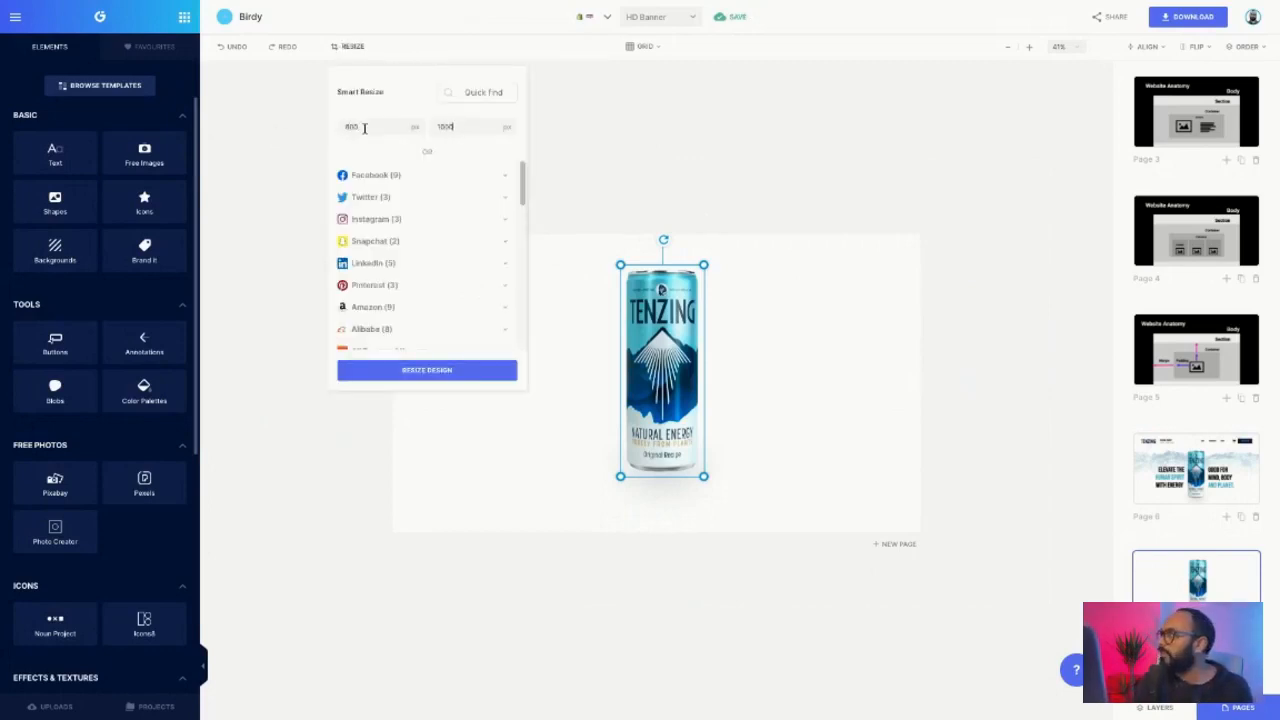
{"action": "left_click", "coordinate": [428, 369]}
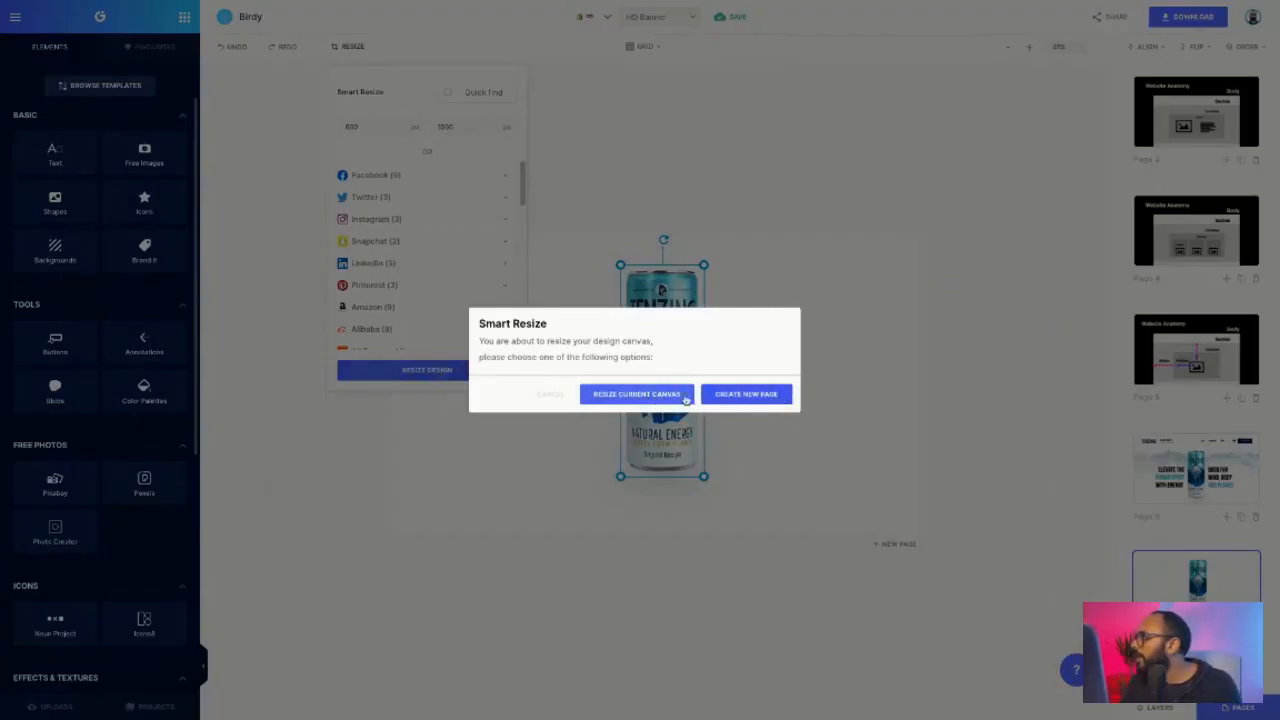
{"action": "left_click", "coordinate": [674, 396]}
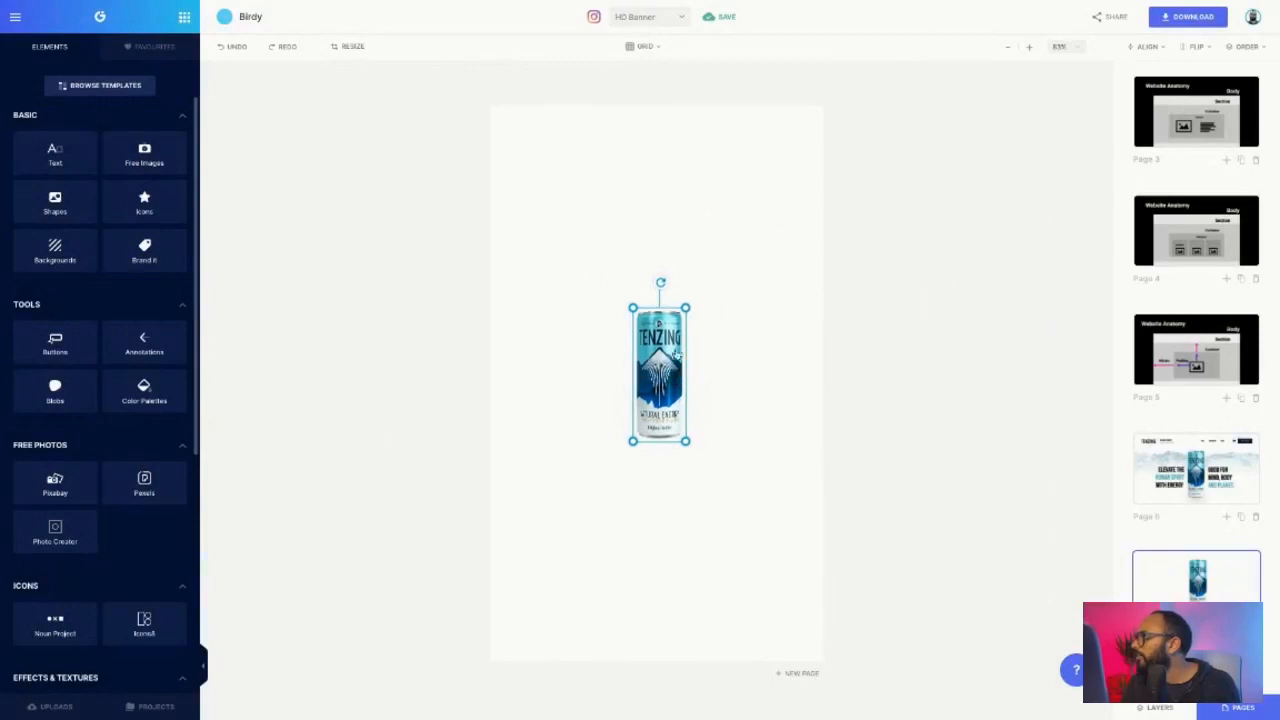
- Scale the can up to nearly fill the portrait page, then duplicate the banner page
{"action": "left_click_drag", "start_coordinate": [686, 309], "coordinate": [730, 196]}
{"action": "left_click_drag", "start_coordinate": [682, 432], "coordinate": [682, 403]}
{"action": "left_click_drag", "start_coordinate": [734, 162], "coordinate": [766, 151]}
{"action": "left_click", "coordinate": [876, 292]}
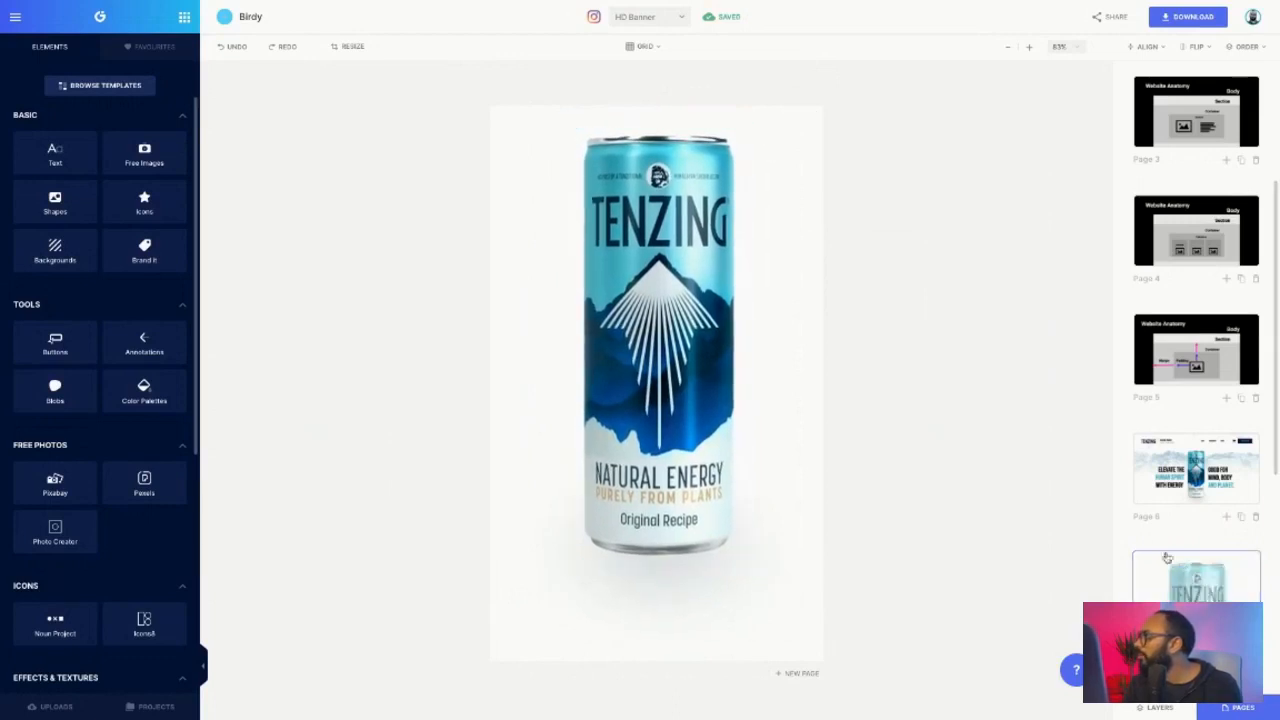
{"action": "scroll", "coordinate": [1229, 405], "scroll_direction": "down", "scroll_amount": 1}
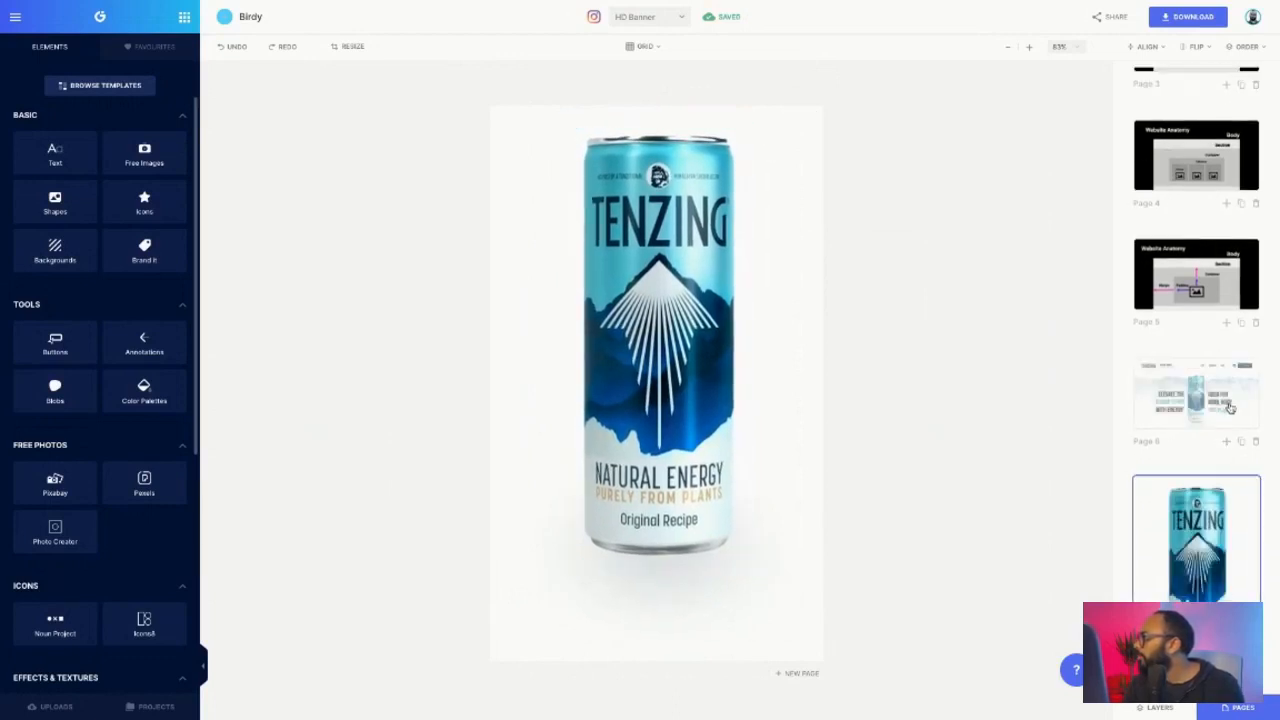
{"action": "left_click", "coordinate": [1241, 442]}
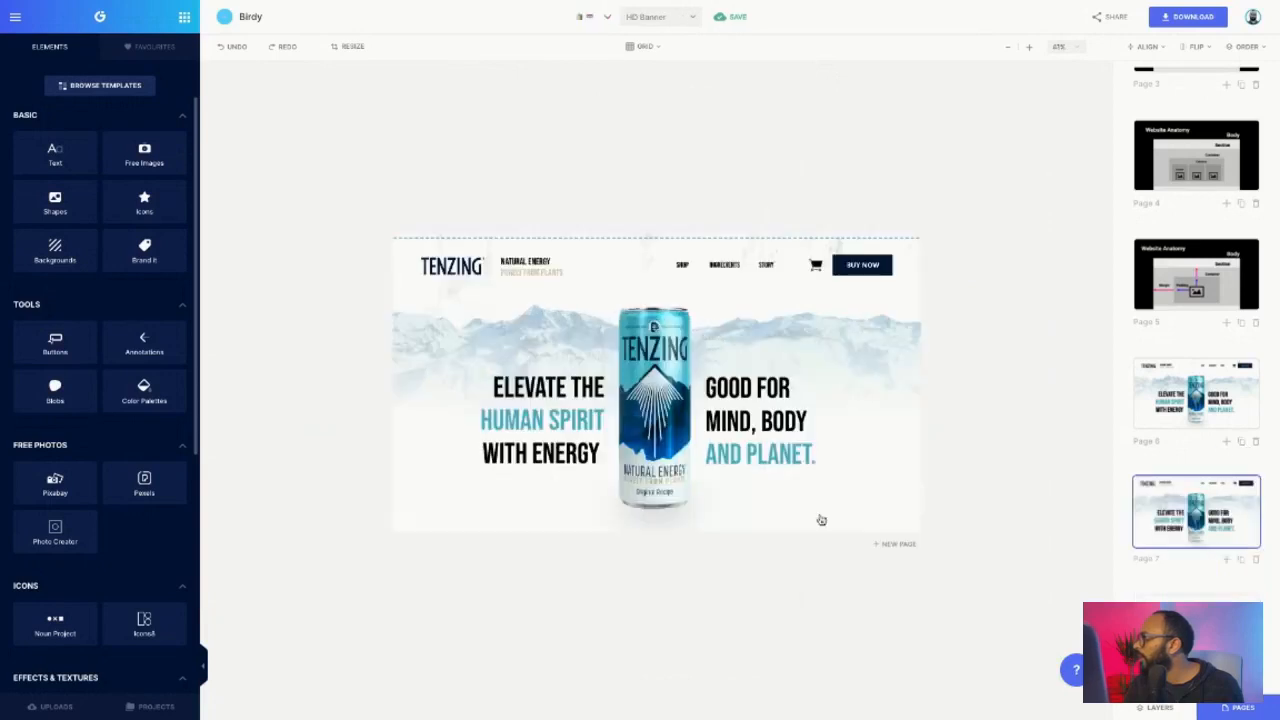
- Delete the headlines, can, logo, tagline, nav items, cart and BUY NOW button from the copy
{"action": "left_click", "coordinate": [776, 455]}
{"action": "key", "text": "Delete"}
{"action": "left_click", "coordinate": [607, 446]}
{"action": "left_click", "coordinate": [630, 440]}
{"action": "key", "text": "Delete"}
{"action": "left_click", "coordinate": [600, 435]}
{"action": "key", "text": "Delete"}
{"action": "key", "text": "Delete"}
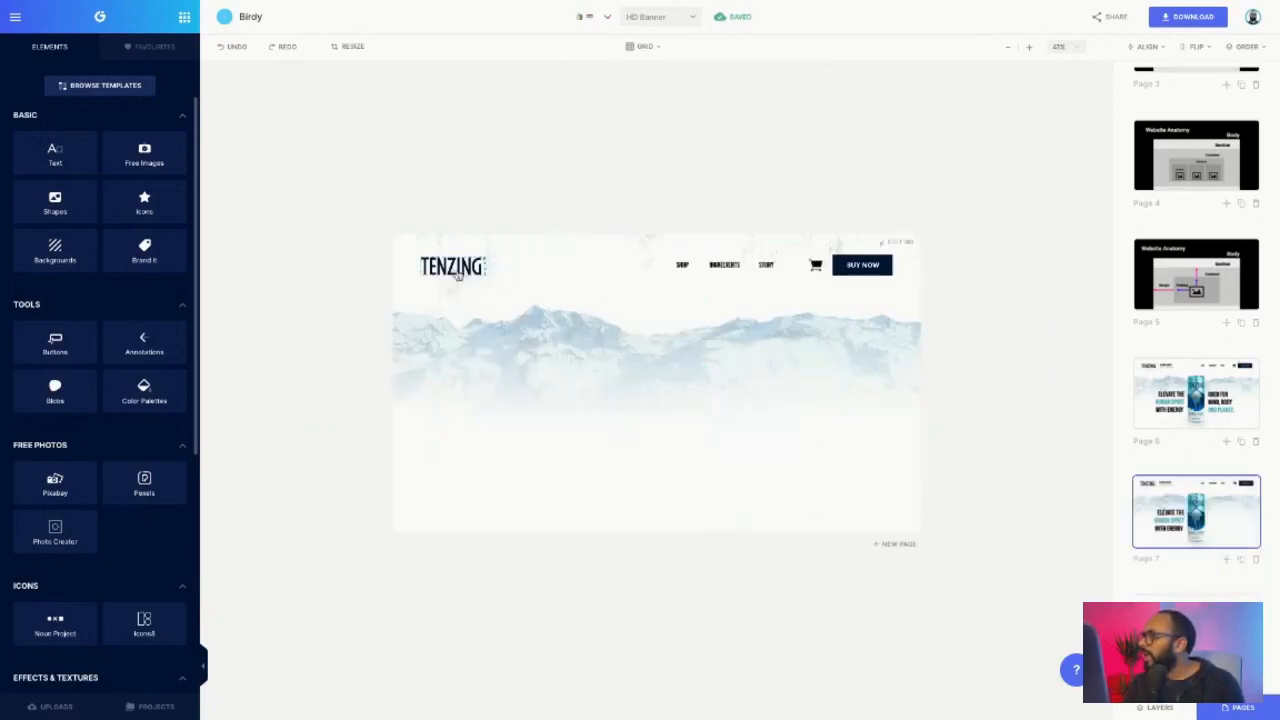
{"action": "left_click", "coordinate": [470, 270]}
{"action": "key", "text": "Delete"}
{"action": "left_click", "coordinate": [683, 265]}
{"action": "key", "text": "Delete"}
{"action": "left_click", "coordinate": [722, 266]}
{"action": "key", "text": "Delete"}
{"action": "left_click", "coordinate": [766, 266]}
{"action": "key", "text": "Delete"}
{"action": "left_click", "coordinate": [816, 266]}
{"action": "left_click", "coordinate": [816, 266]}
{"action": "key", "text": "Delete"}
{"action": "left_click", "coordinate": [864, 268]}
{"action": "key", "text": "Delete"}
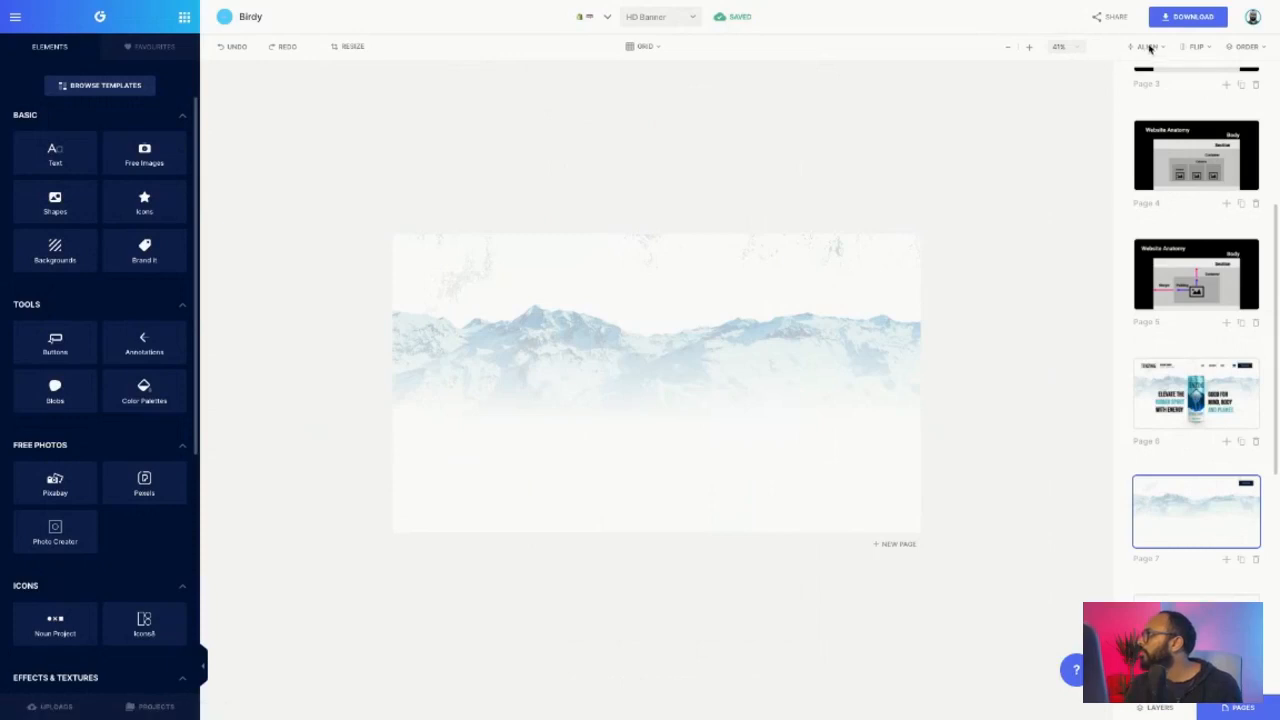
- Download the mountain background as a JPG at x1.5 size
{"action": "left_click", "coordinate": [1188, 17]}
{"action": "left_click", "coordinate": [1094, 114]}
{"action": "left_click", "coordinate": [1093, 101]}
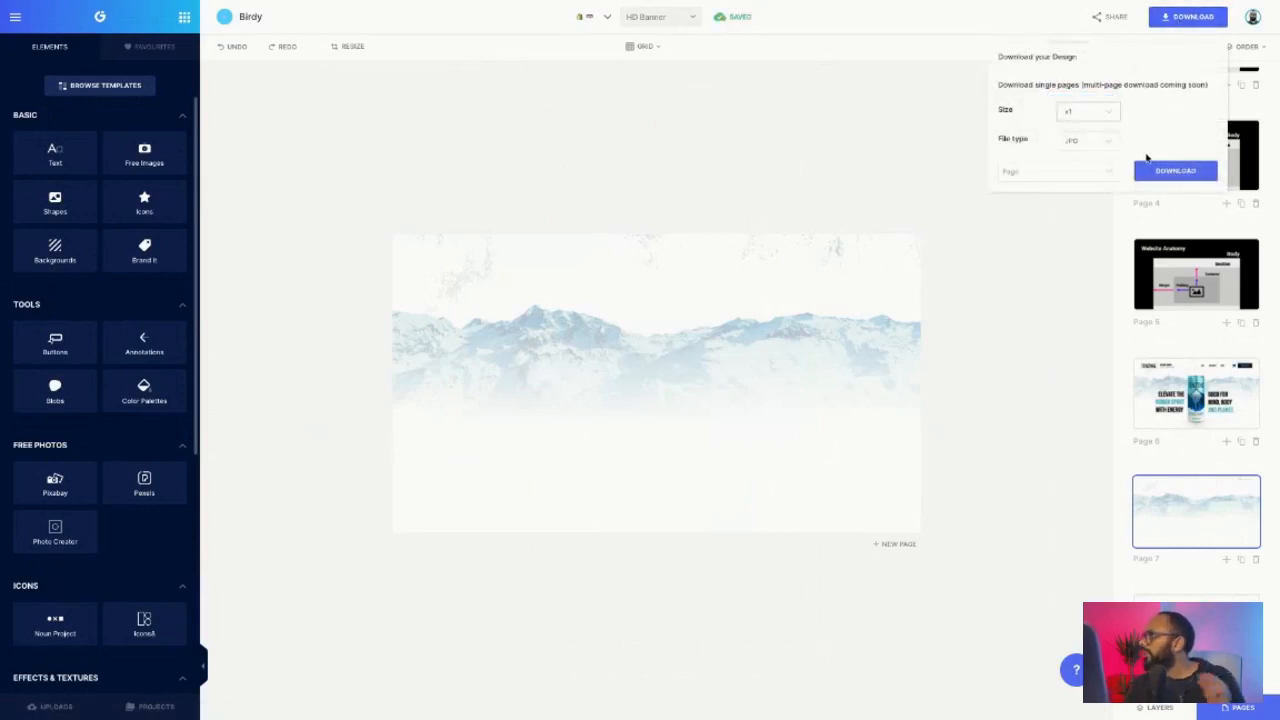
{"action": "left_click", "coordinate": [1097, 119]}
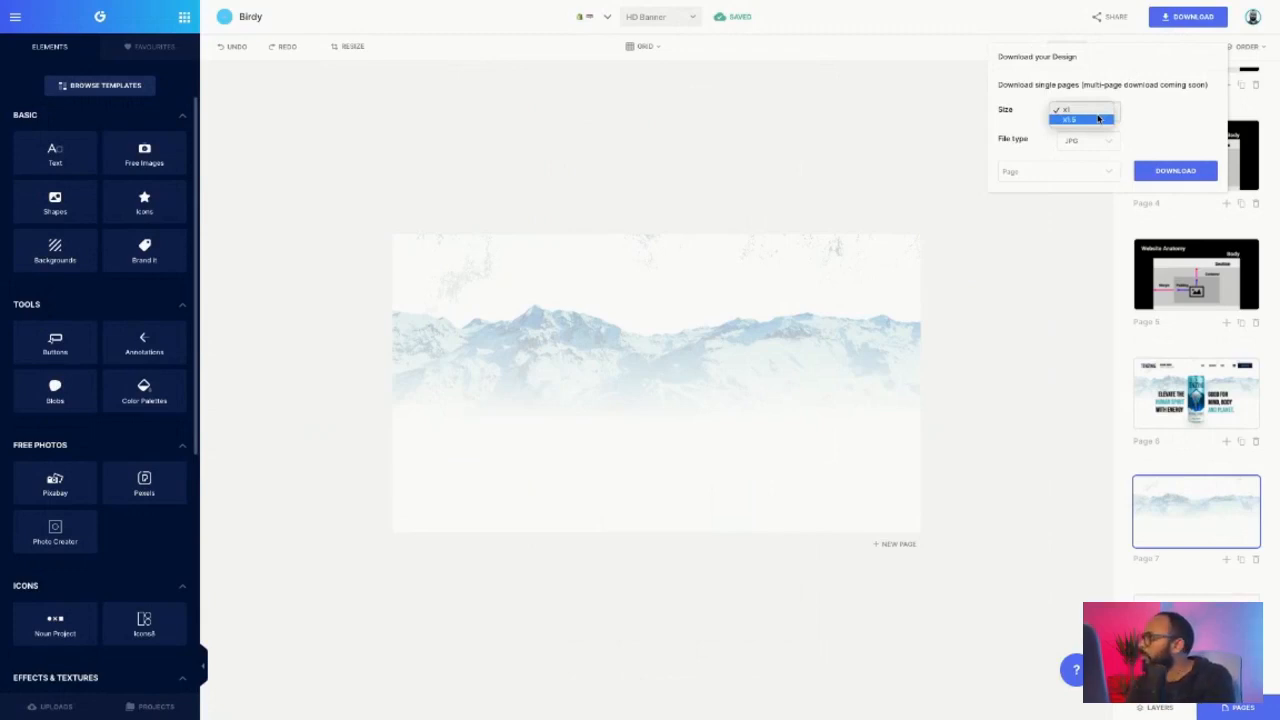
{"action": "left_click", "coordinate": [1098, 119]}
{"action": "left_click", "coordinate": [1166, 172]}
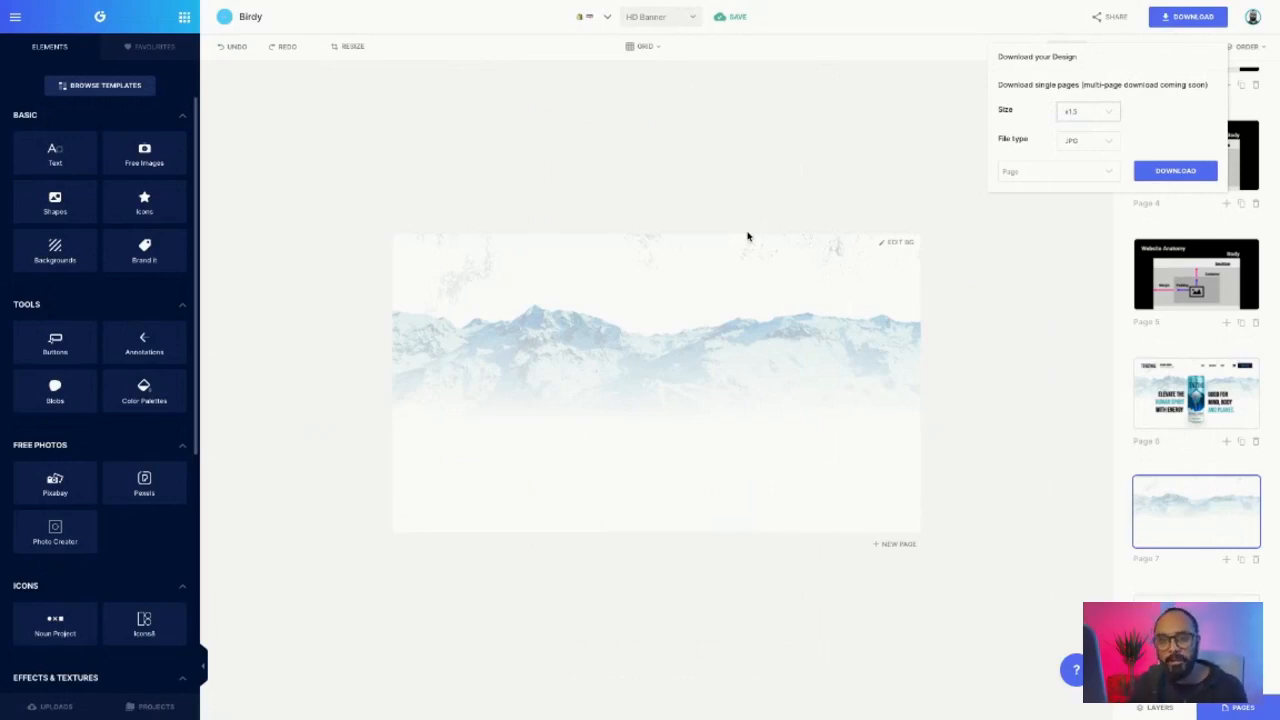
{"action": "left_click", "coordinate": [1174, 174]}
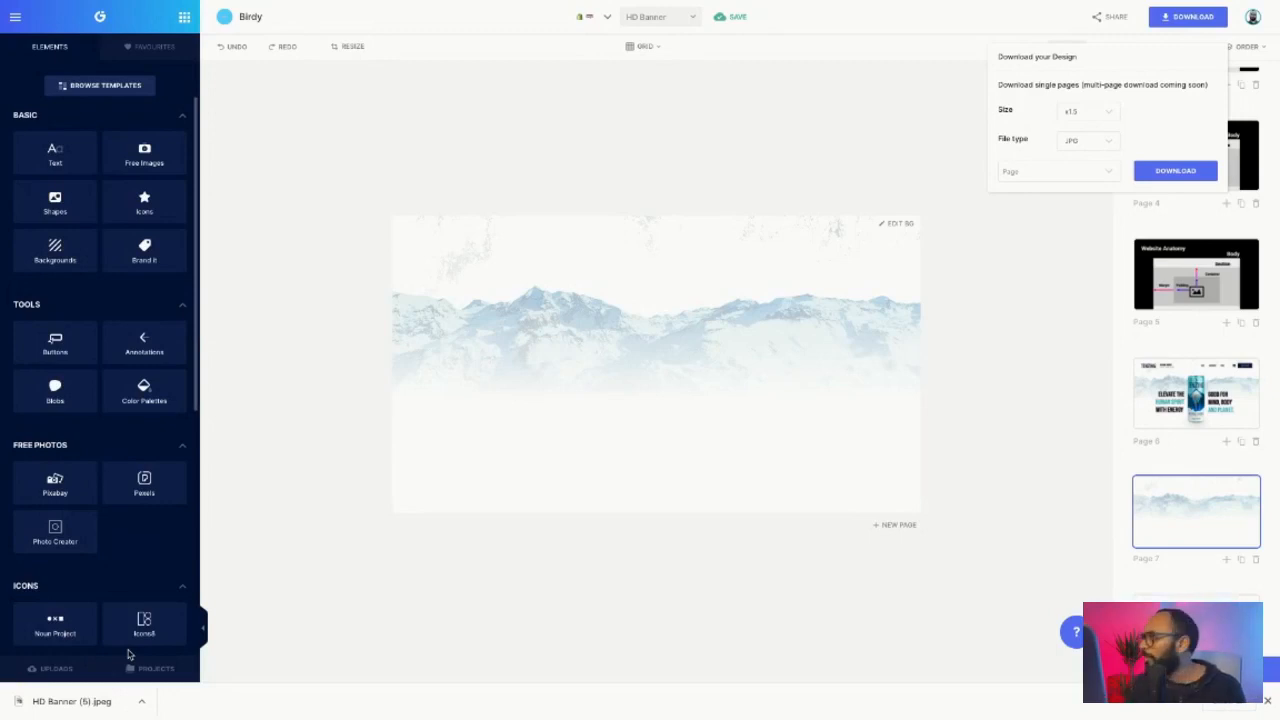
- Download the can page as a Transparent PNG
{"action": "left_click", "coordinate": [1114, 534]}
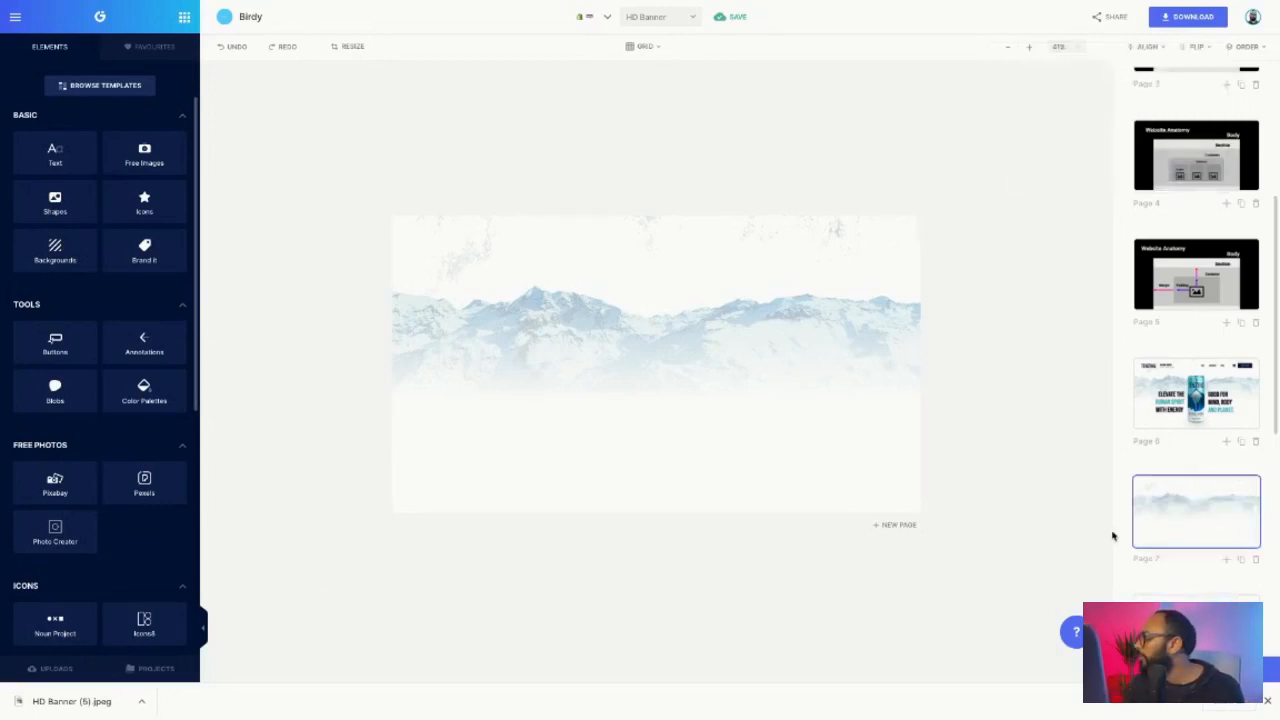
{"action": "left_click", "coordinate": [1150, 622]}
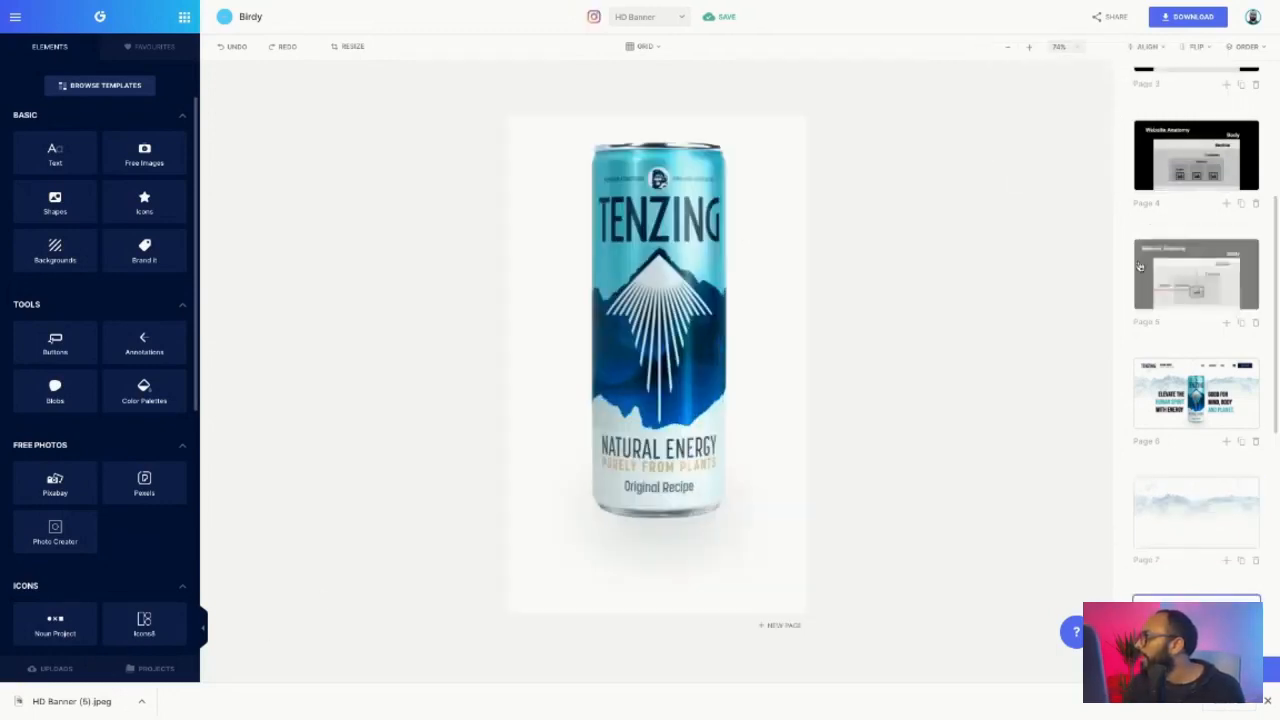
{"action": "left_click", "coordinate": [1188, 17]}
{"action": "left_click", "coordinate": [1073, 138]}
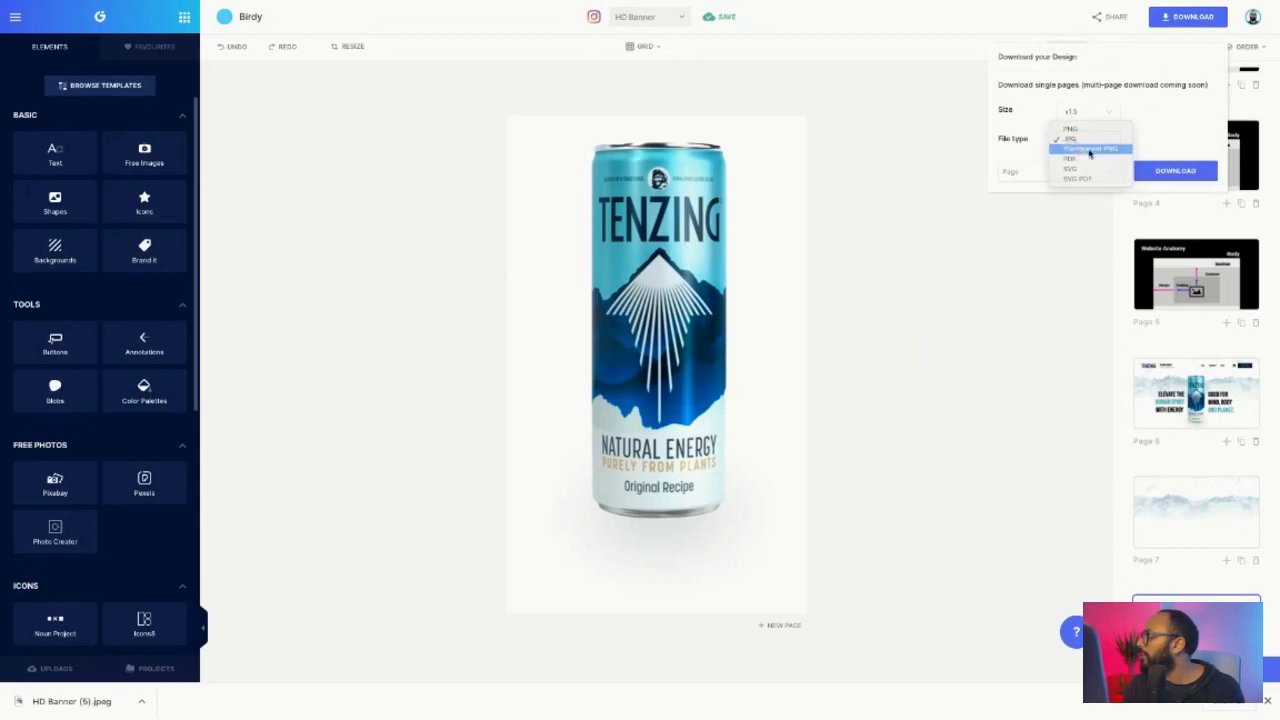
{"action": "left_click", "coordinate": [1088, 148]}
{"action": "left_click", "coordinate": [1164, 175]}
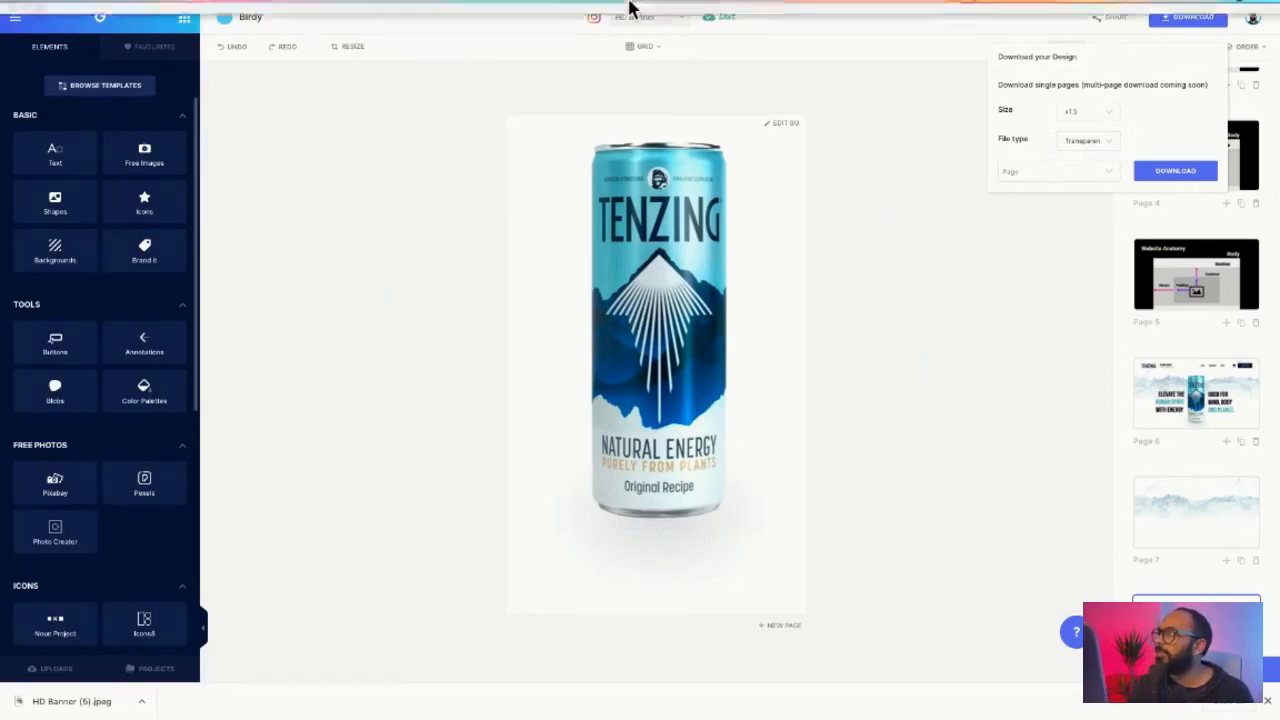
- Exit full screen and close the download options
{"action": "left_click", "coordinate": [40, 28]}
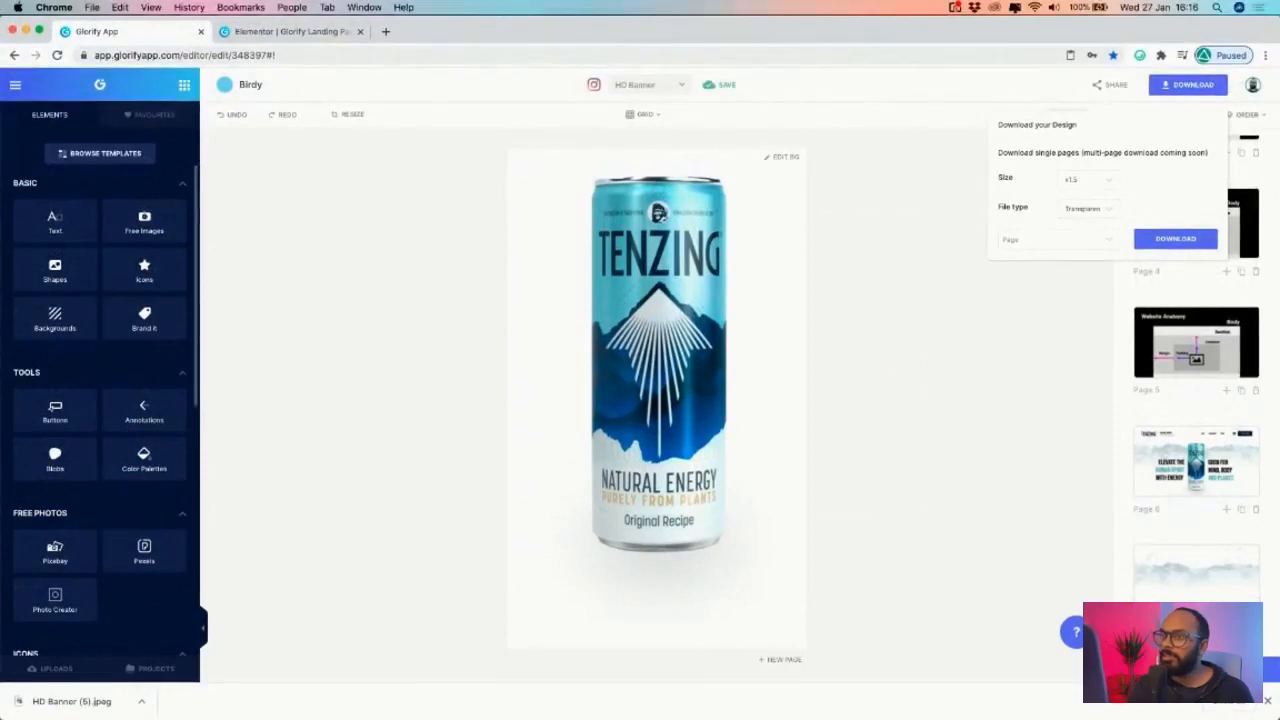
{"action": "left_click_drag", "start_coordinate": [306, 209], "coordinate": [309, 74]}
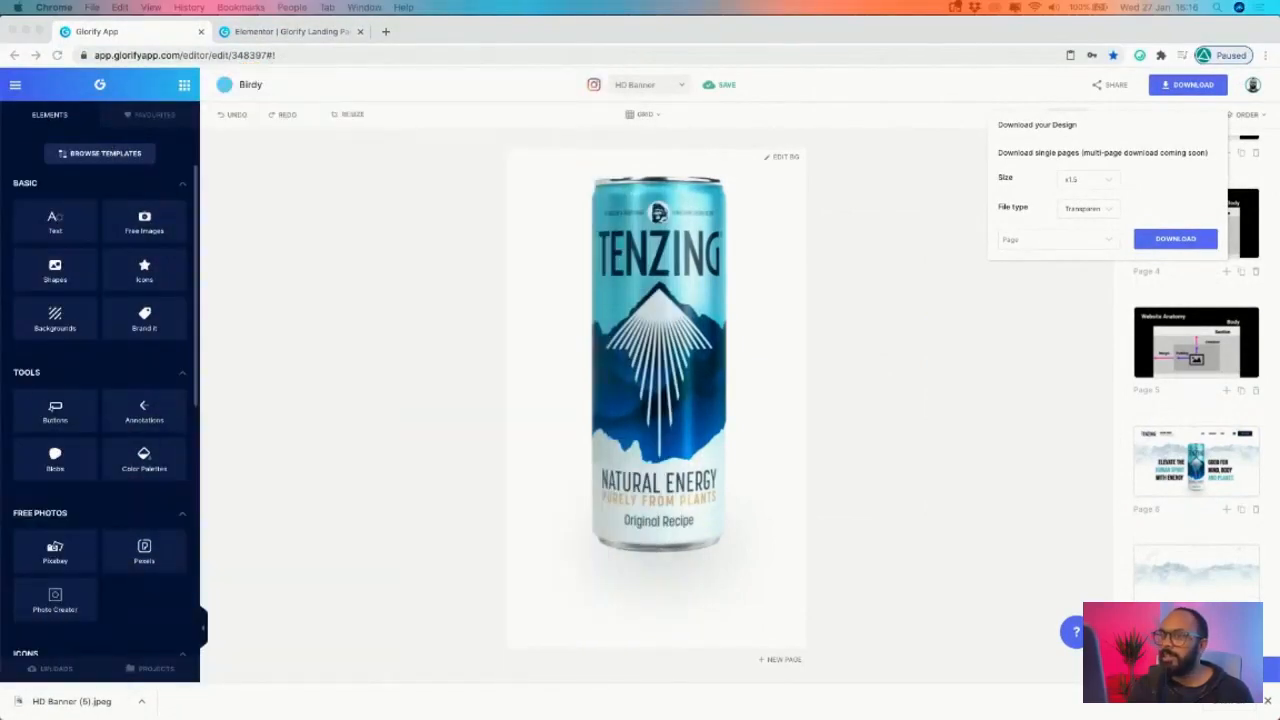
{"action": "left_click", "coordinate": [1094, 411]}
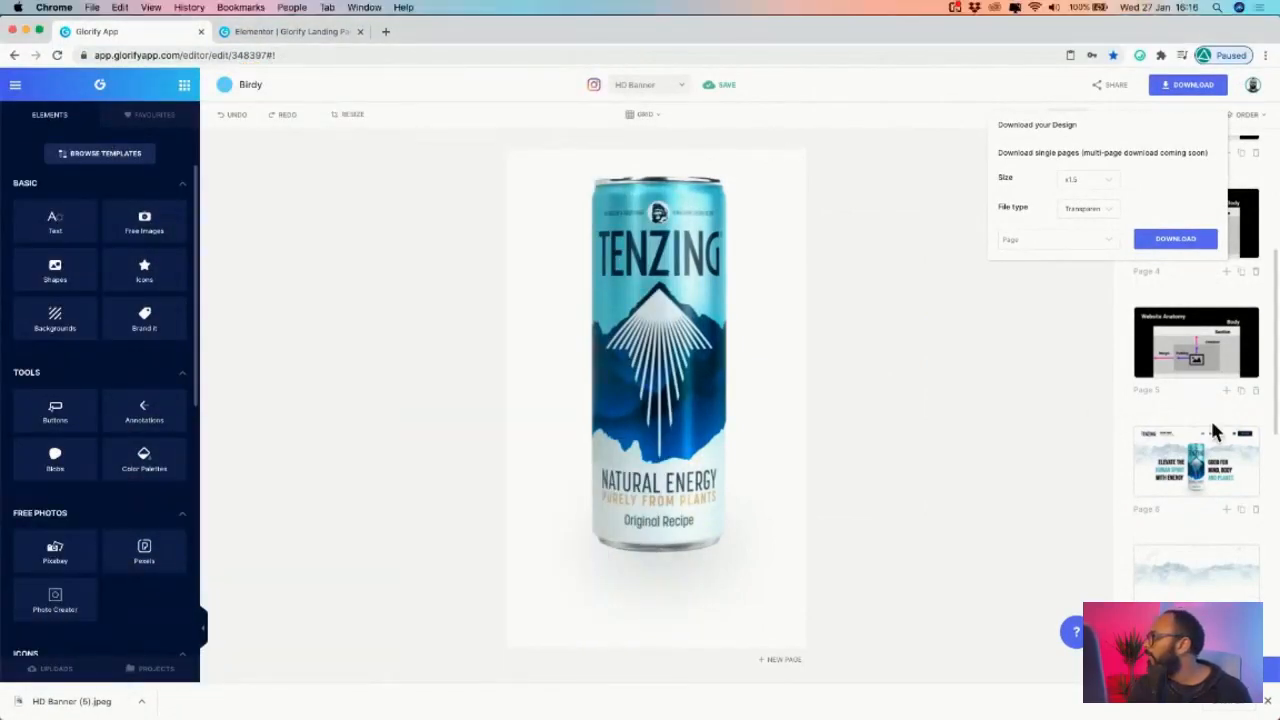
{"action": "left_click", "coordinate": [1212, 426]}
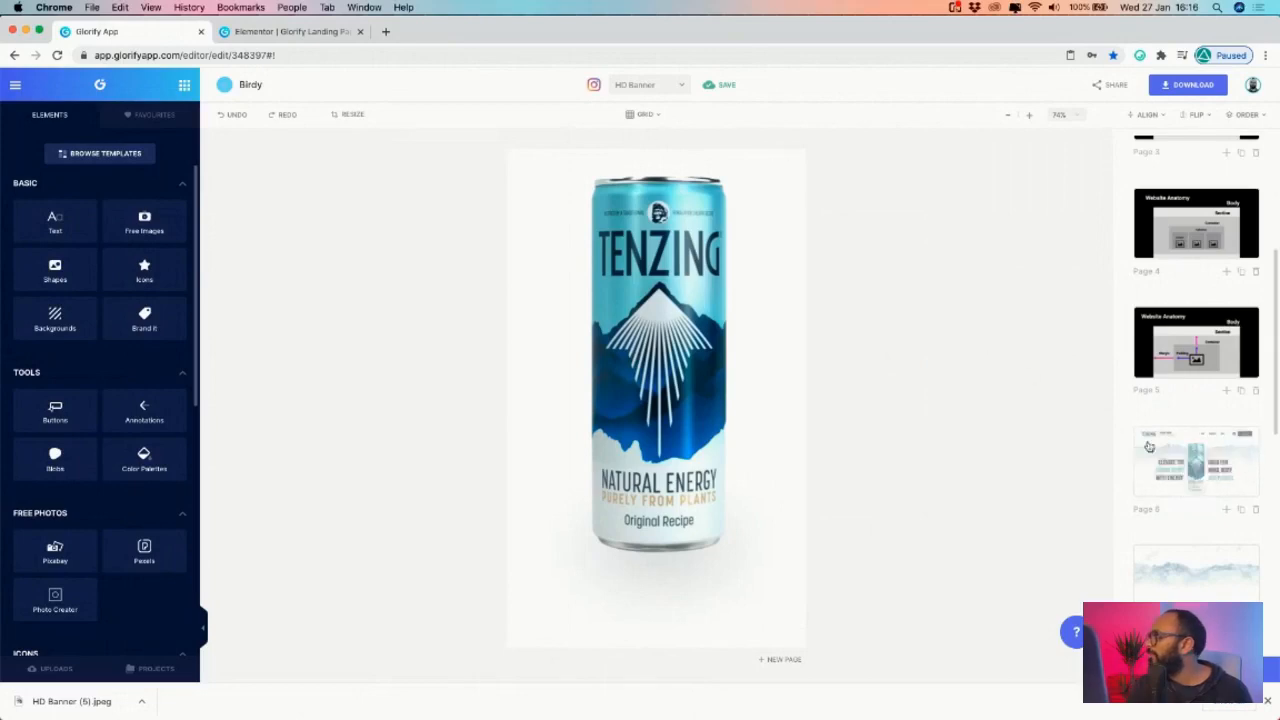
- Search 'tenzing website' in a new tab and open the official Tenzing site
{"action": "left_click", "coordinate": [386, 32]}
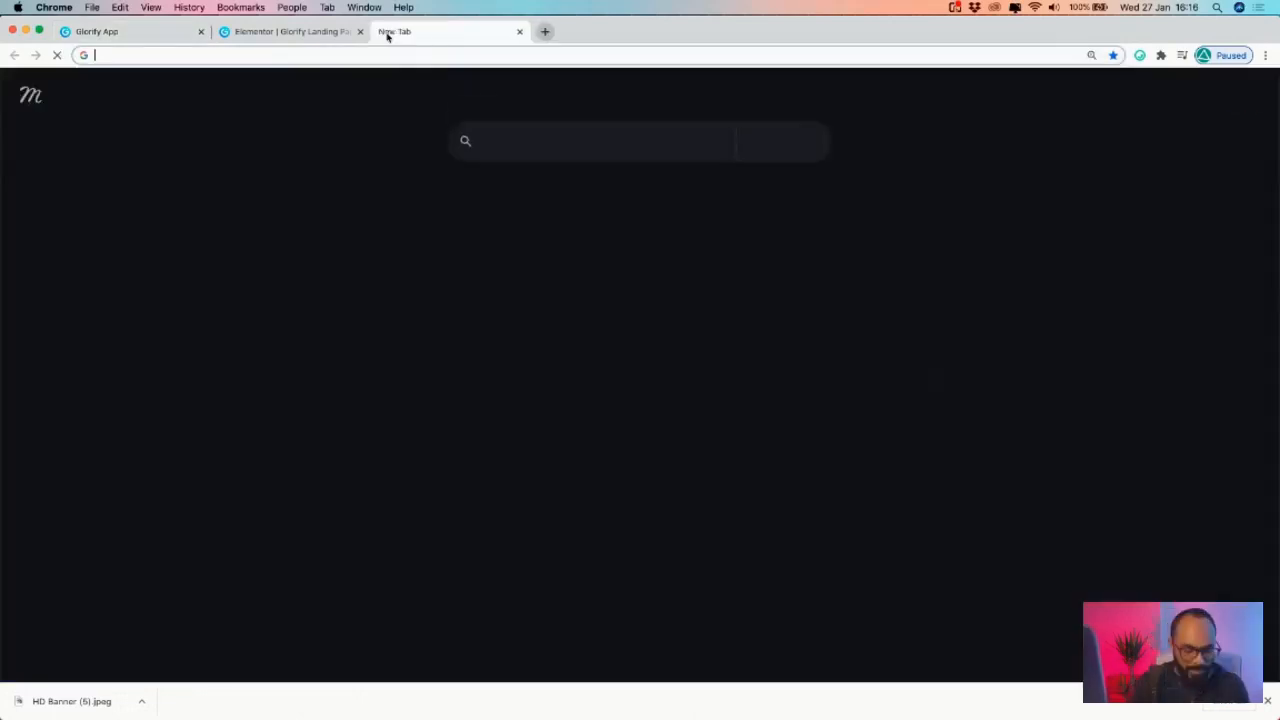
{"action": "type", "text": "tenzing website"}
{"action": "key", "text": "Return"}
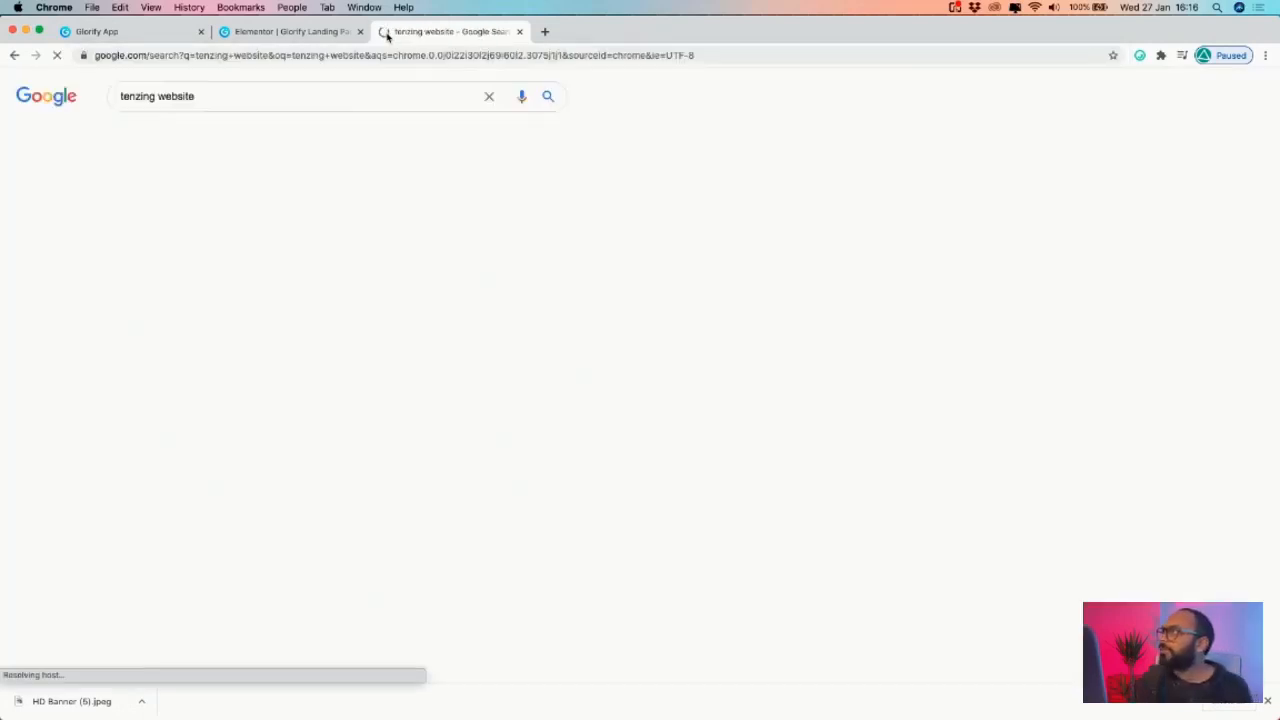
{"action": "left_click", "coordinate": [208, 207]}
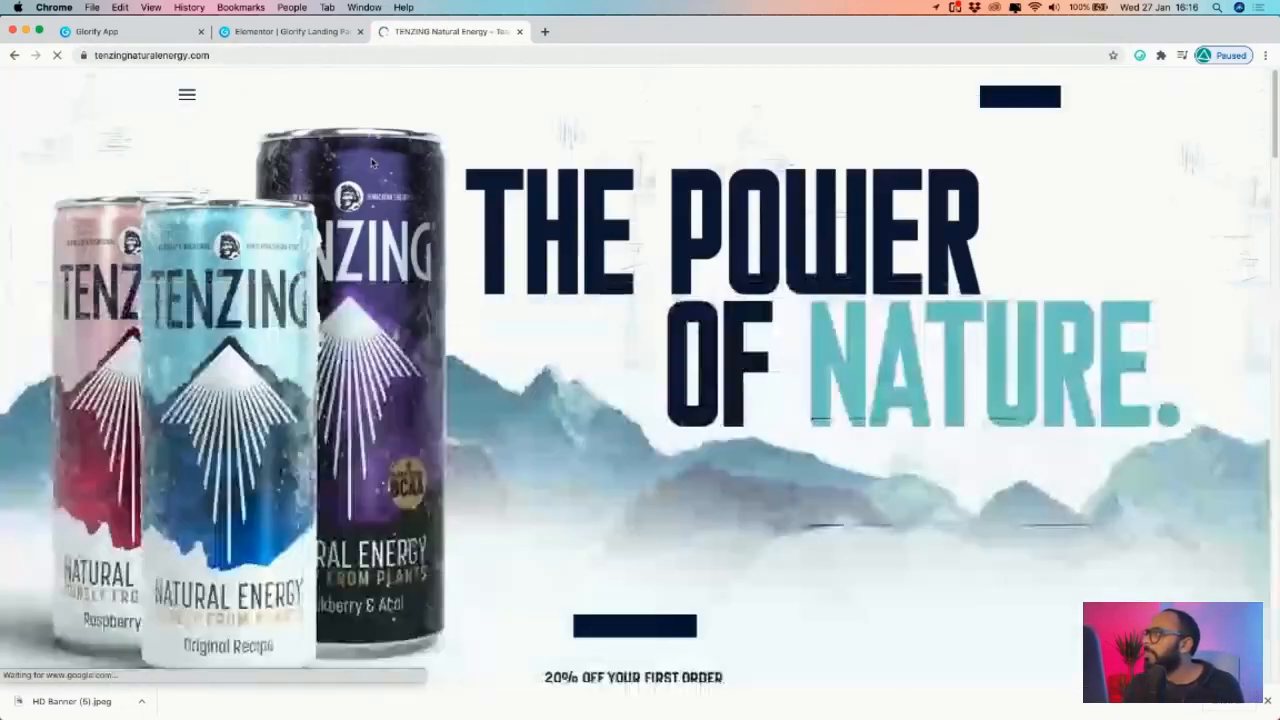
- Save the TENZING logo image as a PNG on the Desktop
{"action": "right_click", "coordinate": [628, 110]}
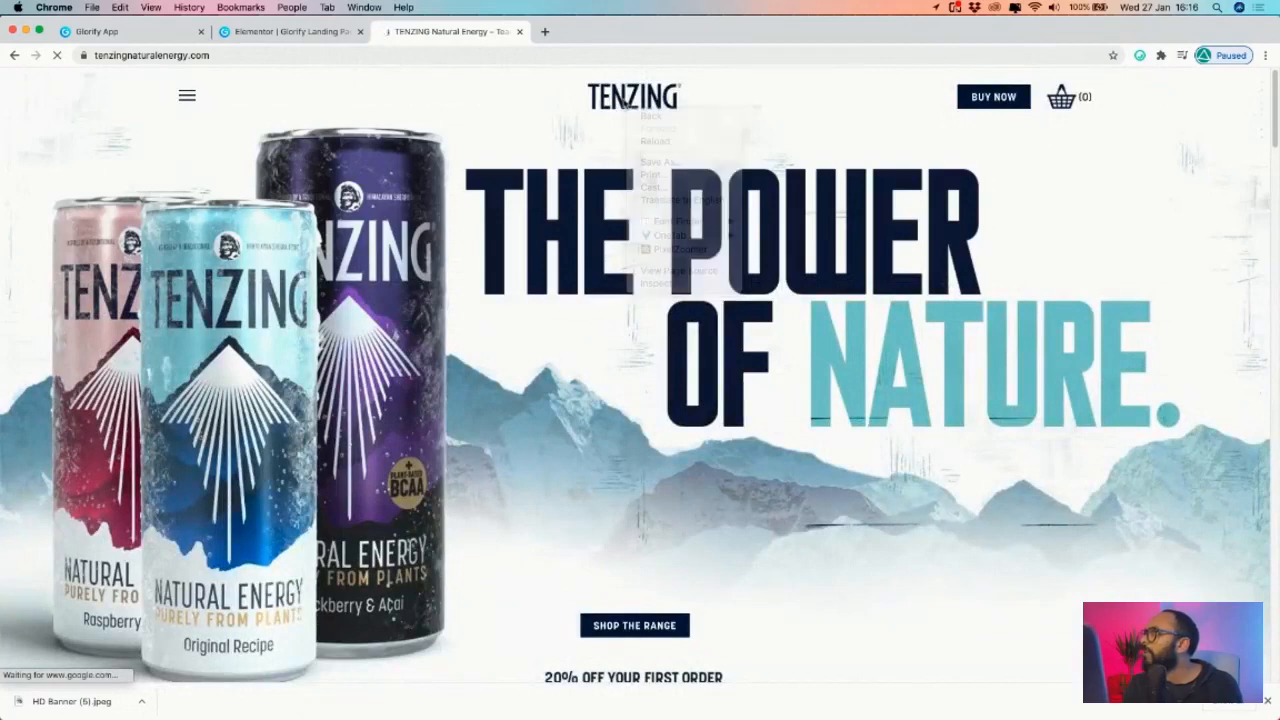
{"action": "right_click", "coordinate": [627, 104]}
{"action": "left_click", "coordinate": [666, 204]}
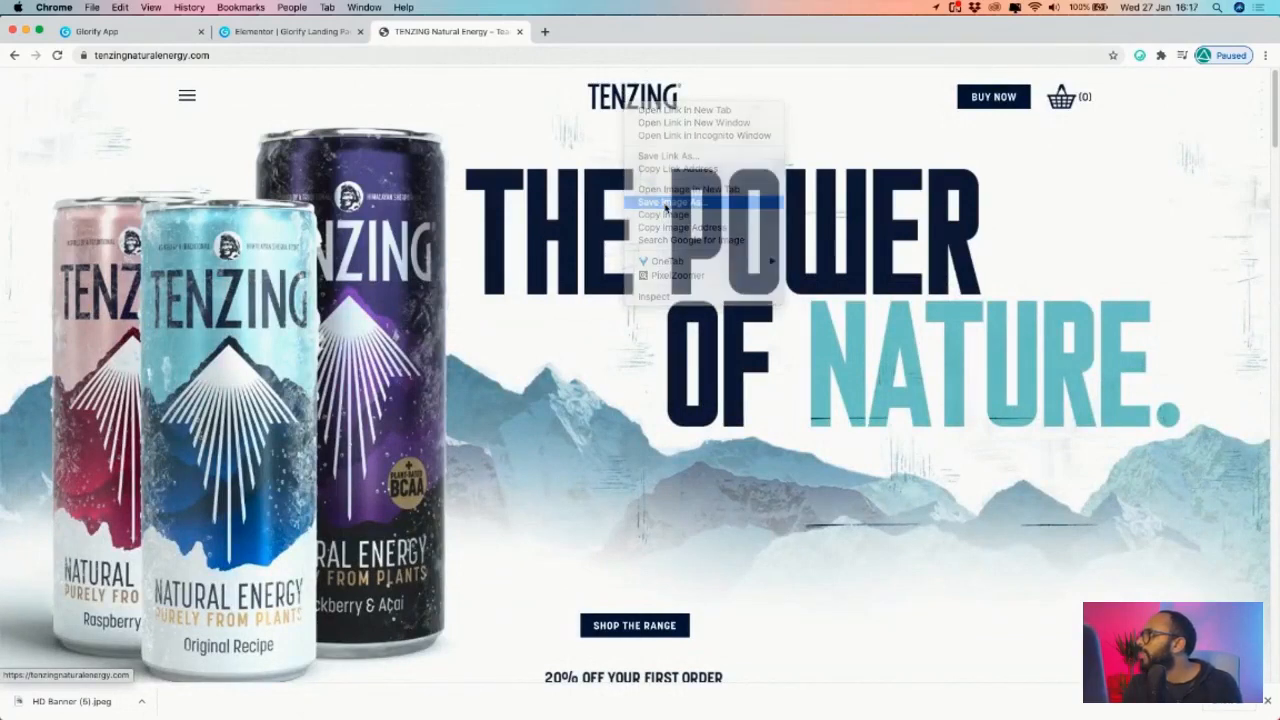
{"action": "left_click", "coordinate": [887, 350]}
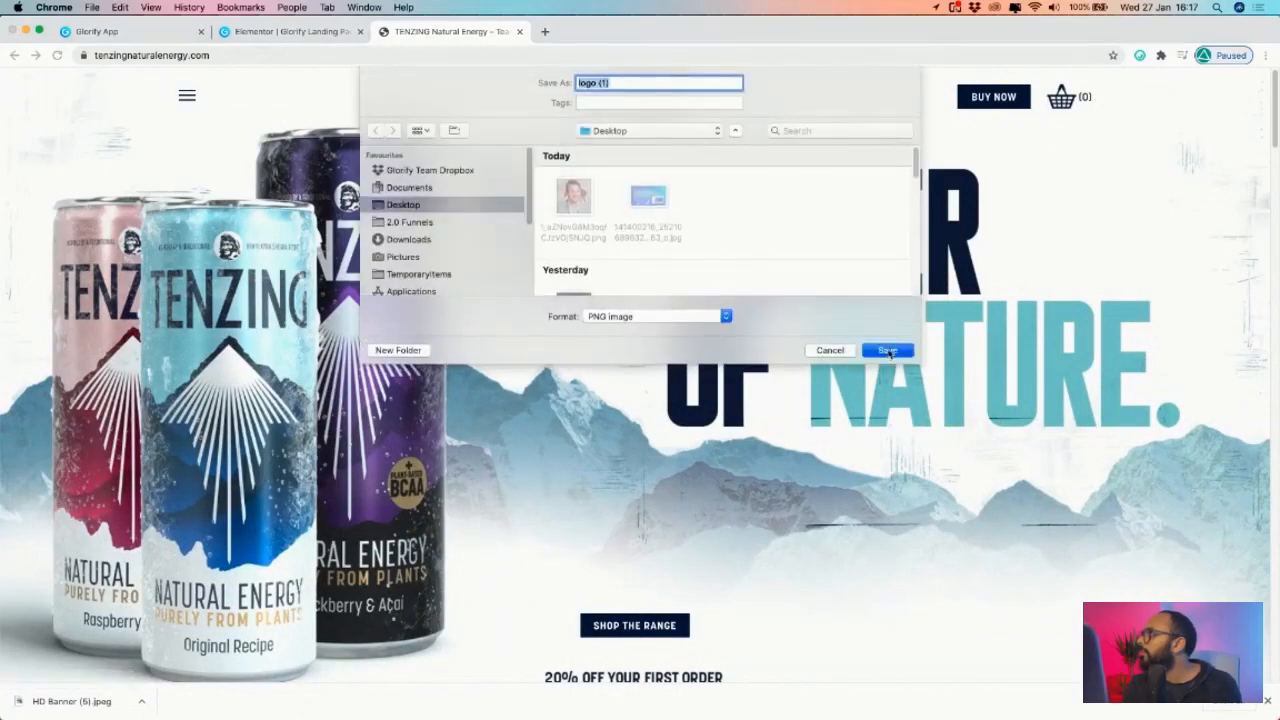
{"action": "left_click", "coordinate": [519, 31]}
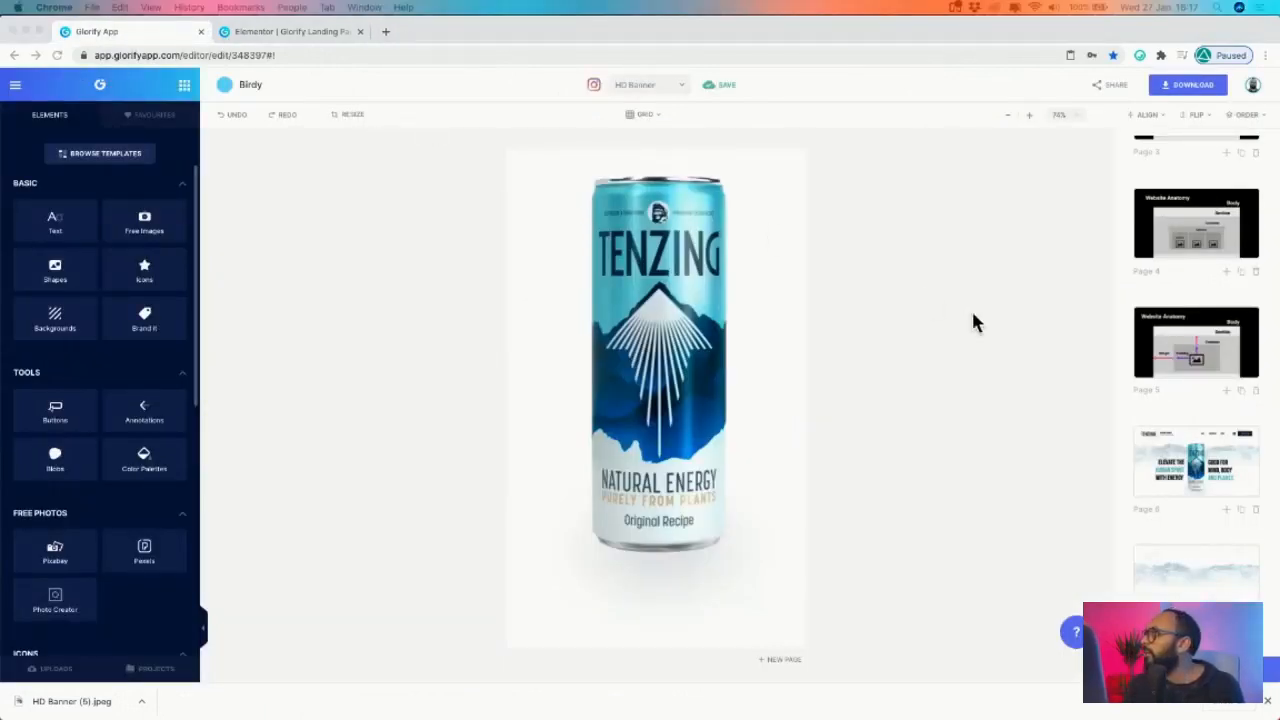
- View the Page 6 Tenzing banner at 49% zoom, then switch to the Elementor editor
{"action": "left_click", "coordinate": [1228, 478]}
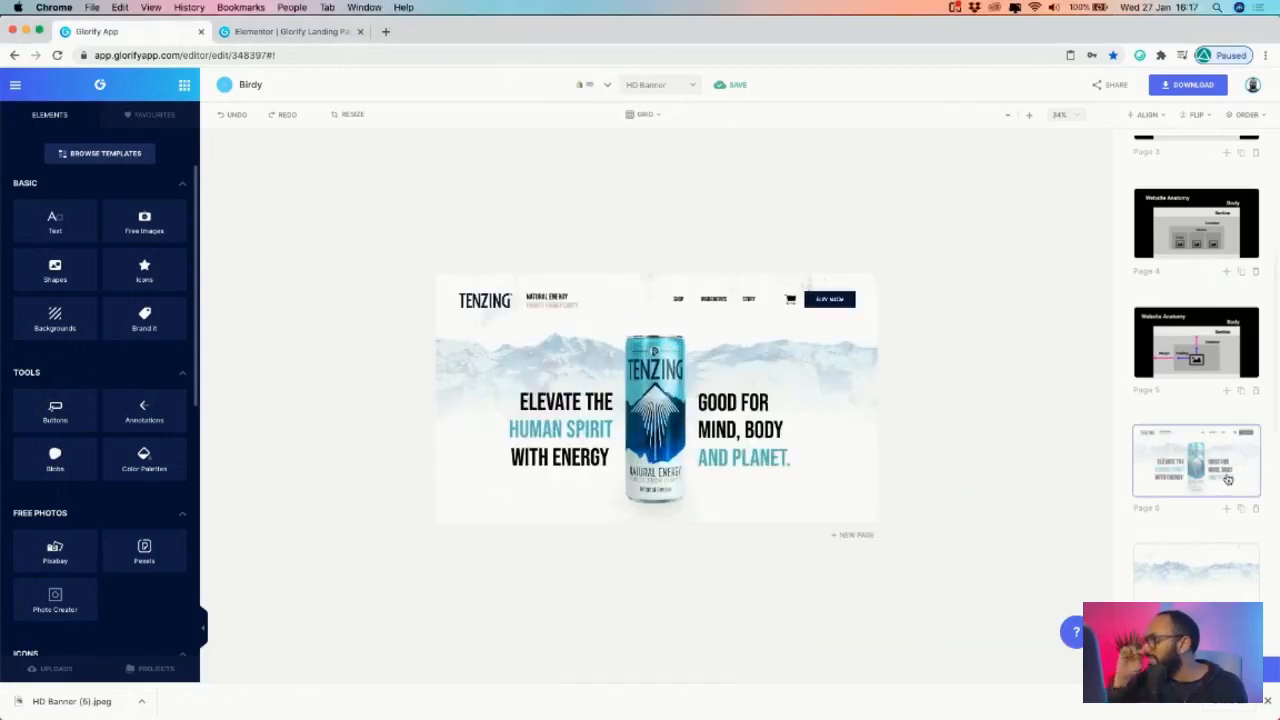
{"action": "left_click", "coordinate": [1029, 116]}
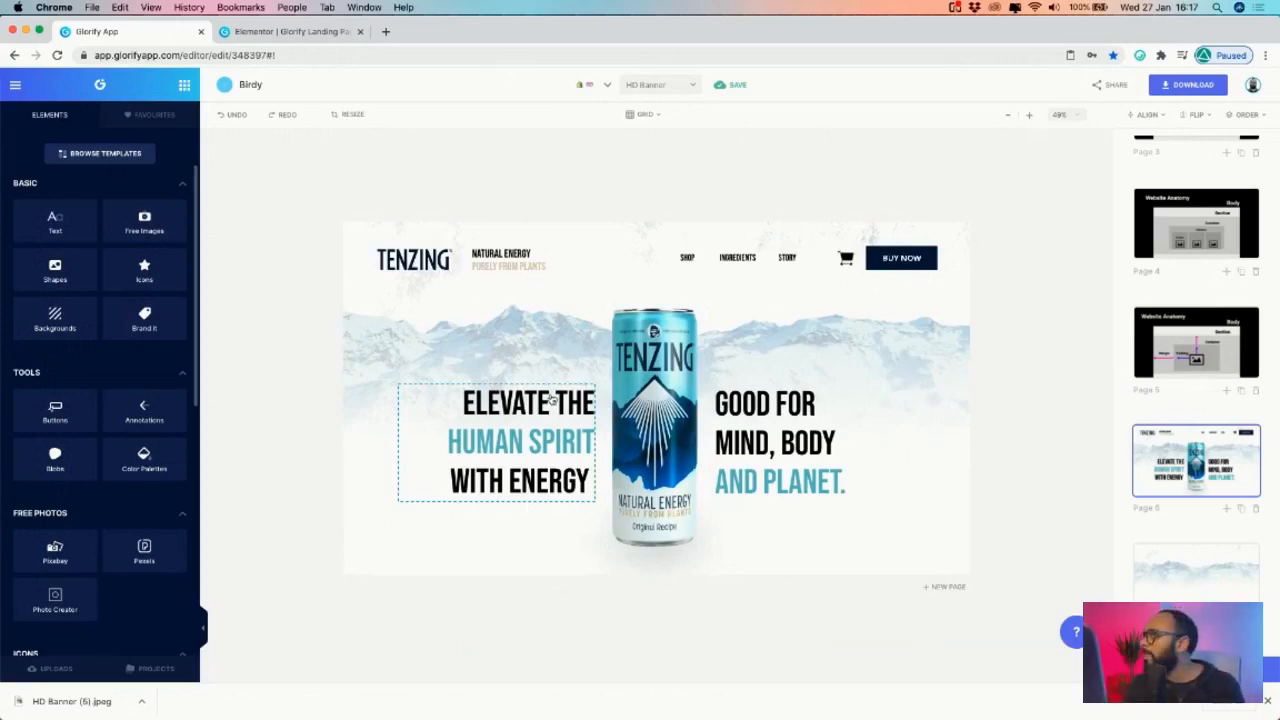
{"action": "left_click", "coordinate": [302, 32]}
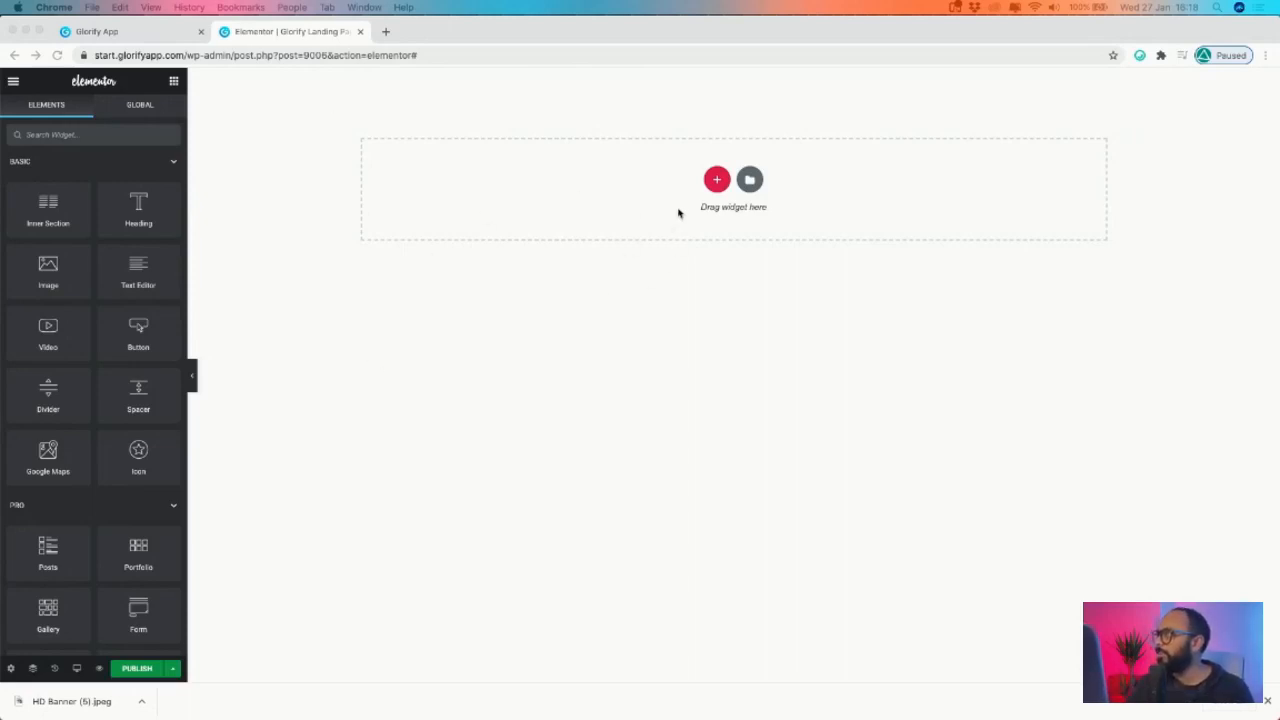
- Check the Section box on Glorify's Website Anatomy page for reference
{"action": "left_click", "coordinate": [720, 184]}
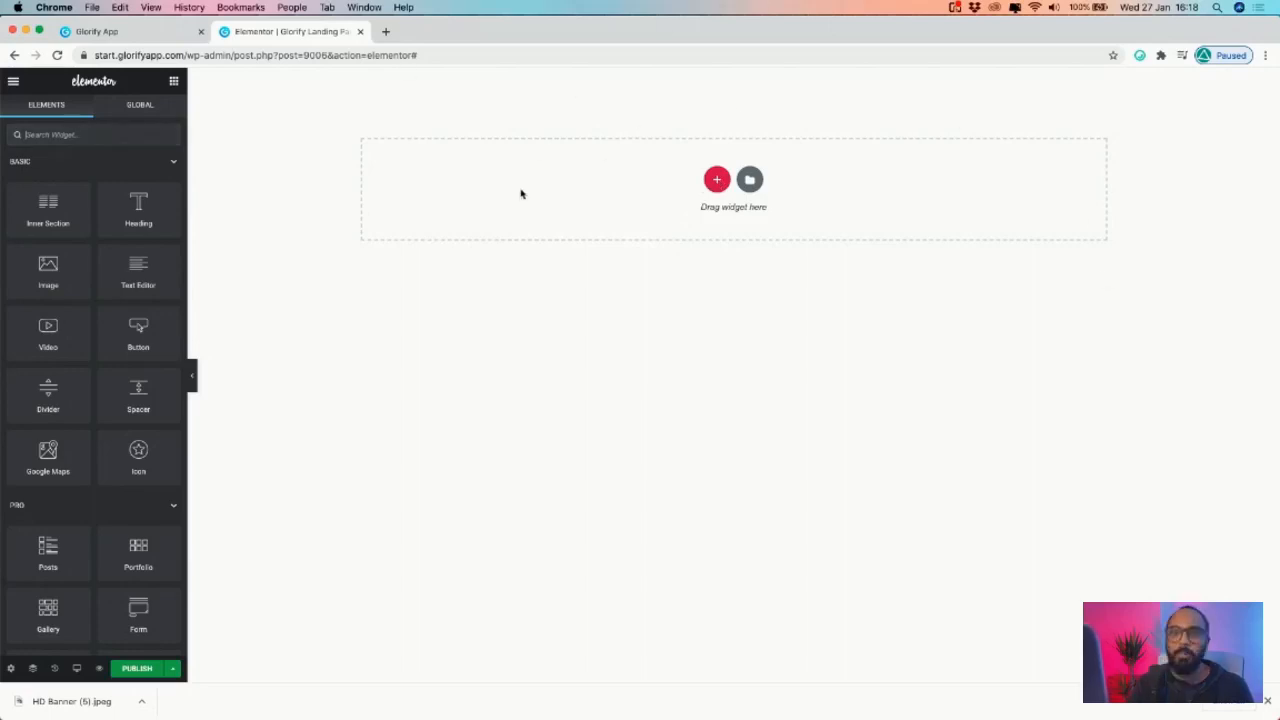
{"action": "left_click", "coordinate": [90, 31]}
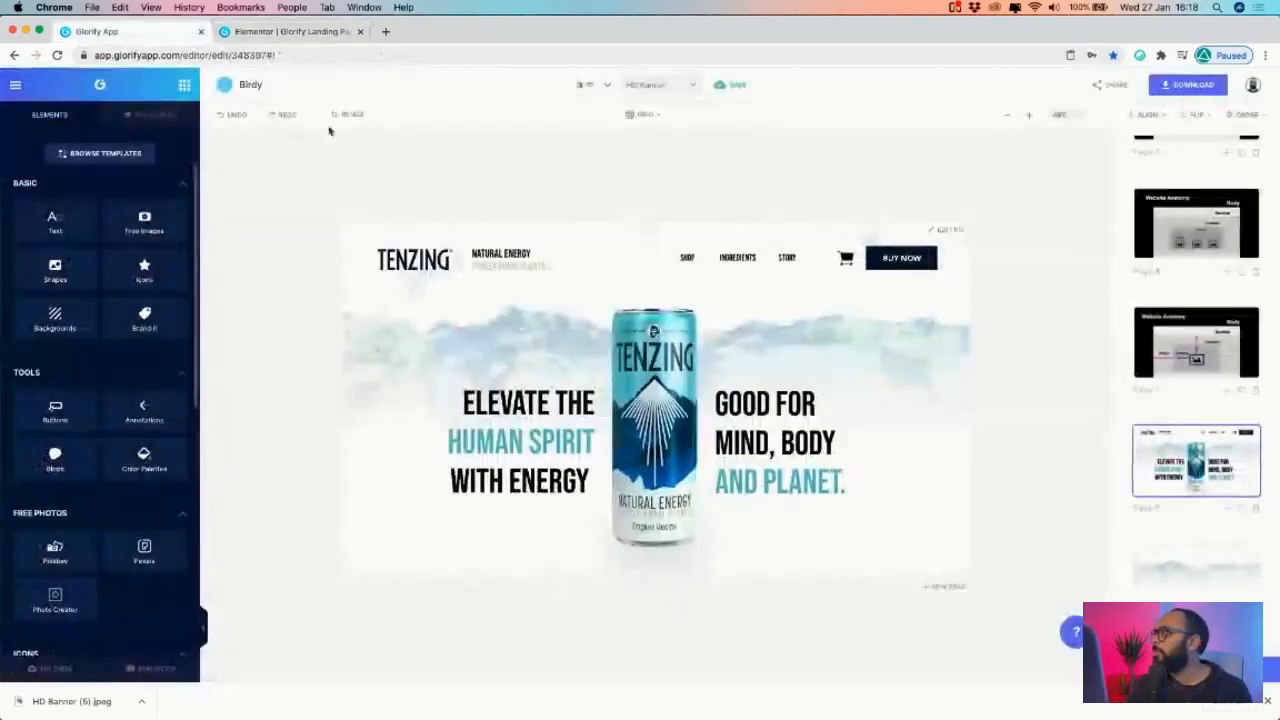
{"action": "left_click", "coordinate": [1196, 222]}
{"action": "left_click", "coordinate": [688, 353]}
- Add a single-column section to the empty Elementor page
{"action": "left_click", "coordinate": [291, 31]}
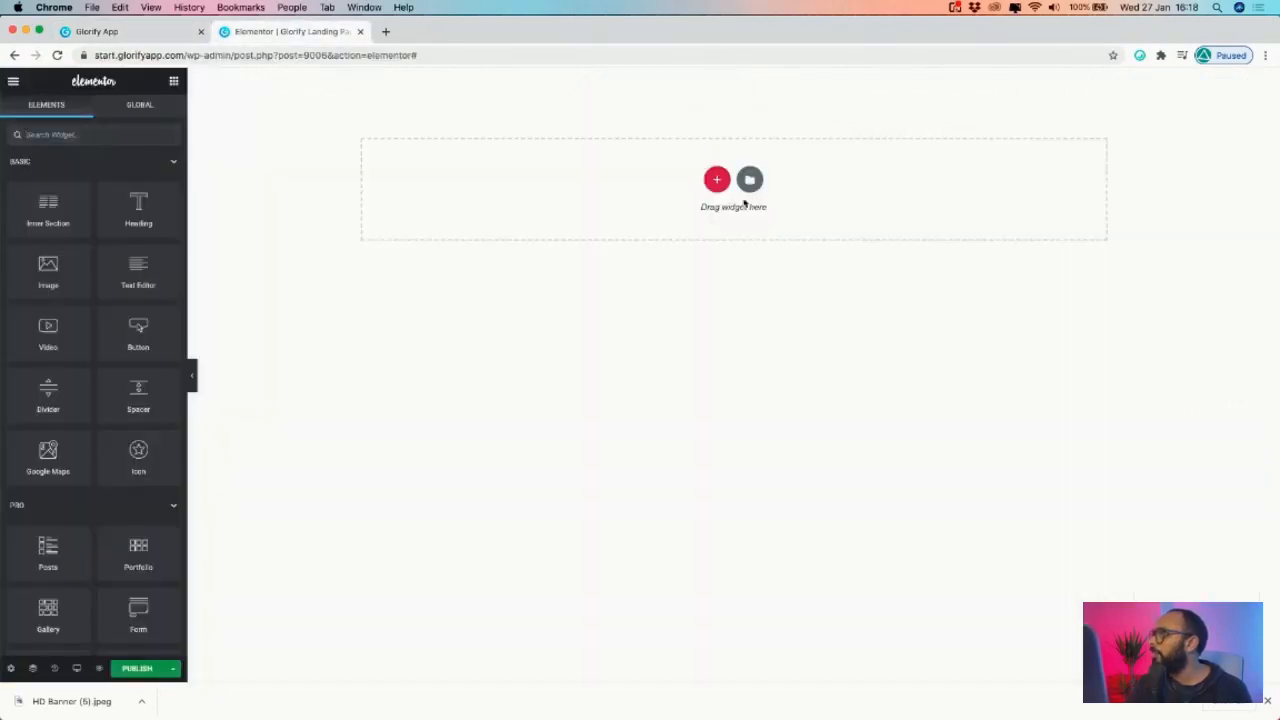
{"action": "left_click", "coordinate": [718, 182]}
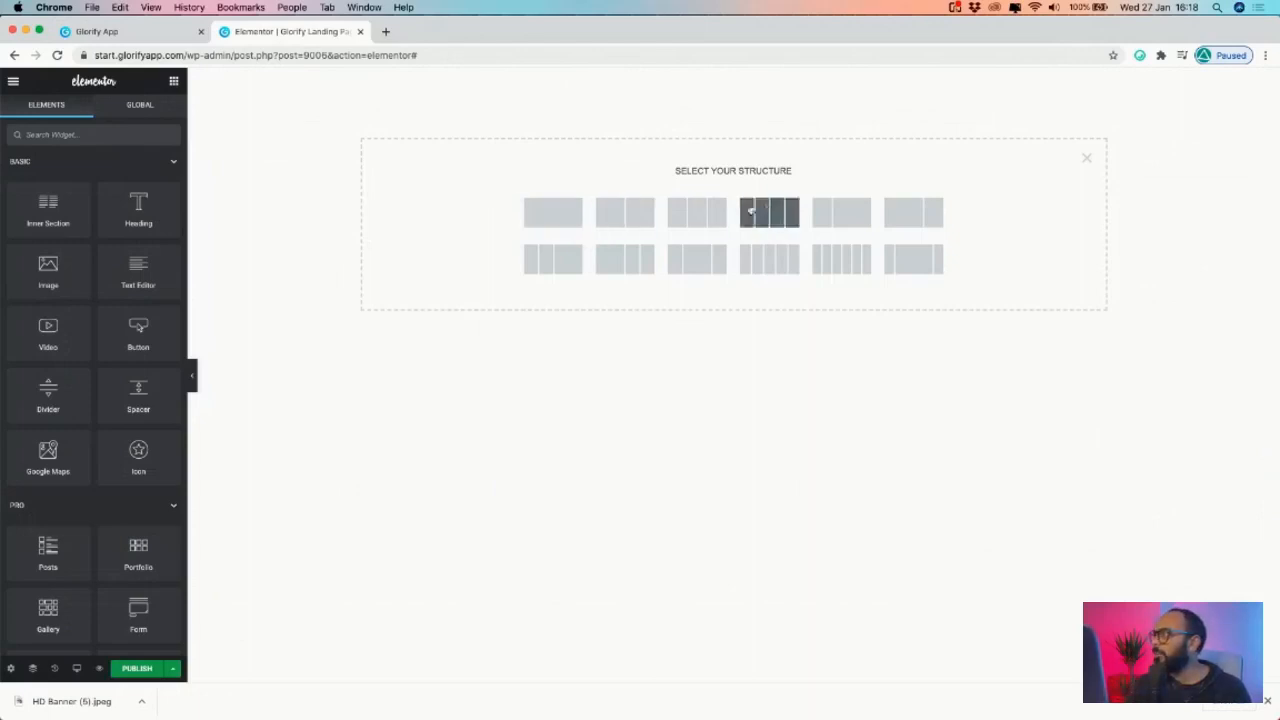
{"action": "left_click", "coordinate": [562, 218]}
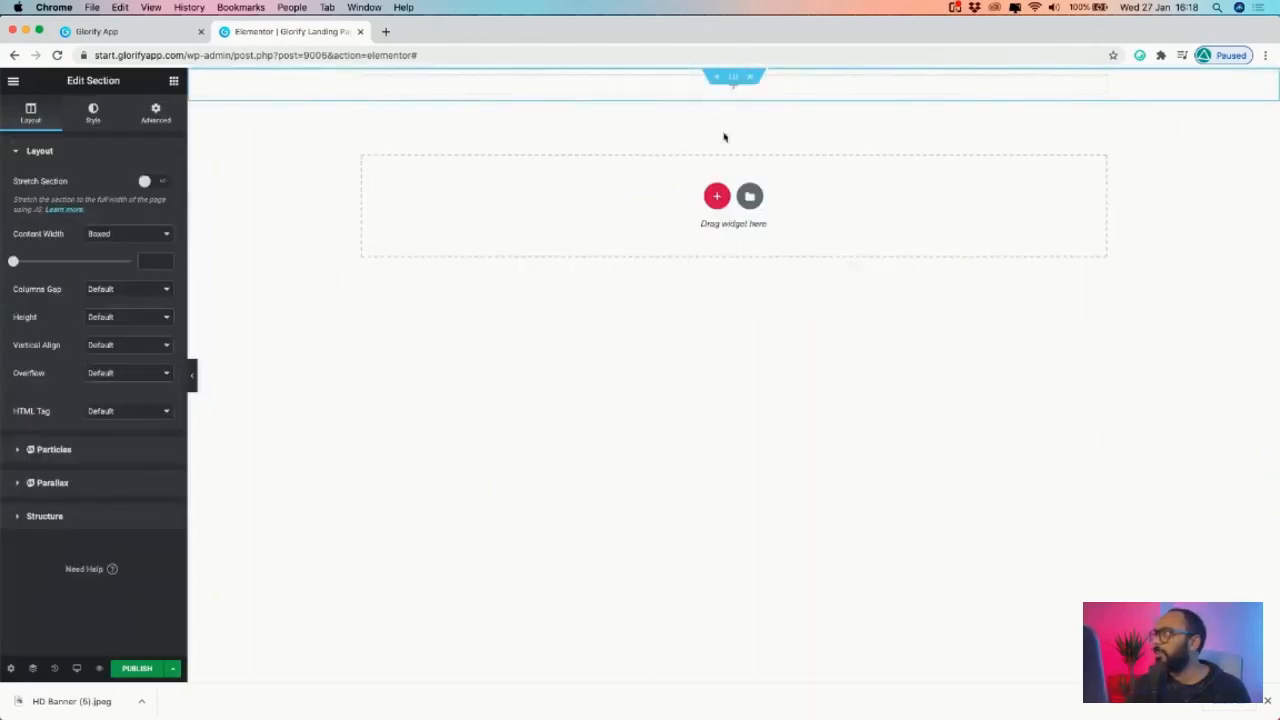
- Set the section's content width to boxed 1200
{"action": "left_click", "coordinate": [153, 32]}
{"action": "left_click", "coordinate": [285, 32]}
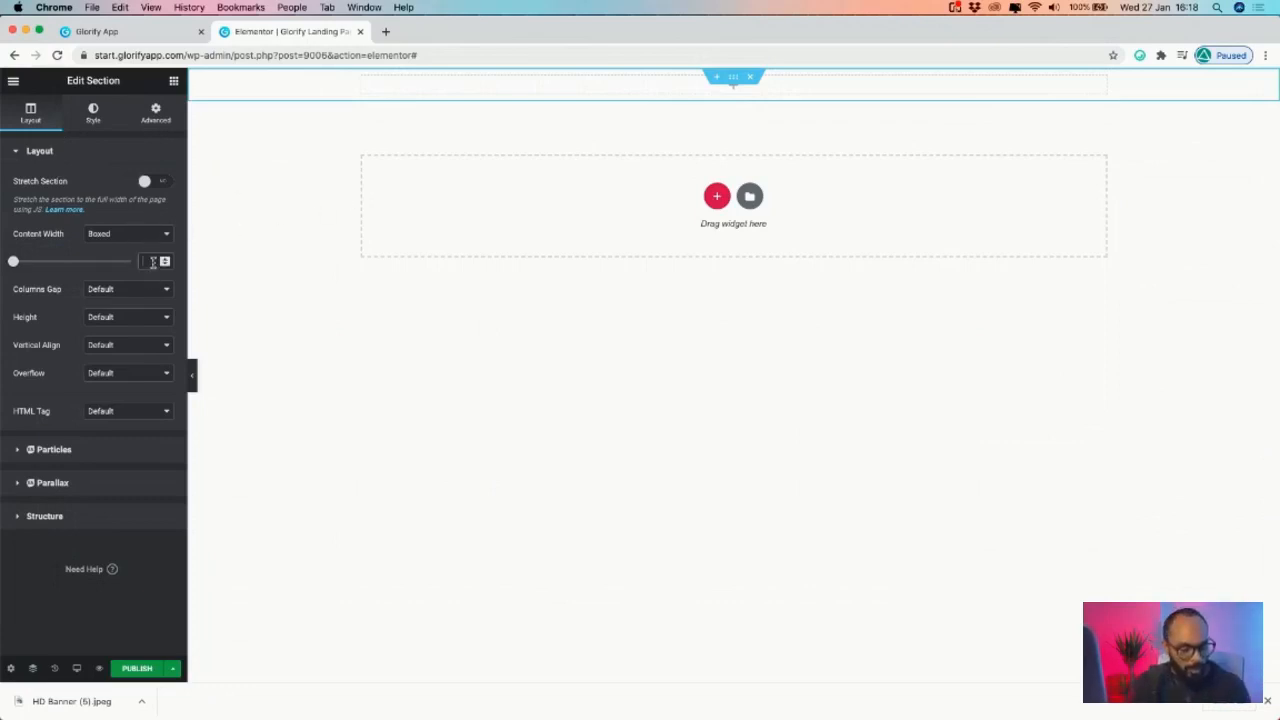
{"action": "type", "text": "1200"}
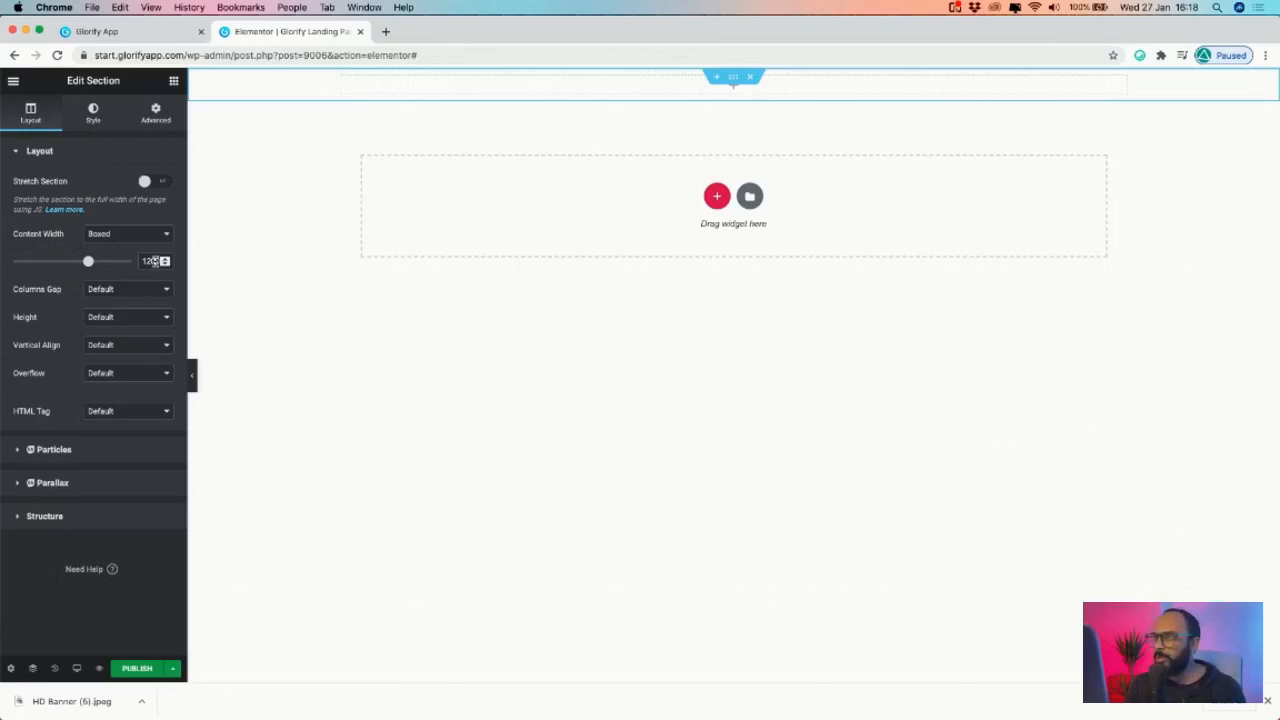
{"action": "left_click", "coordinate": [122, 237]}
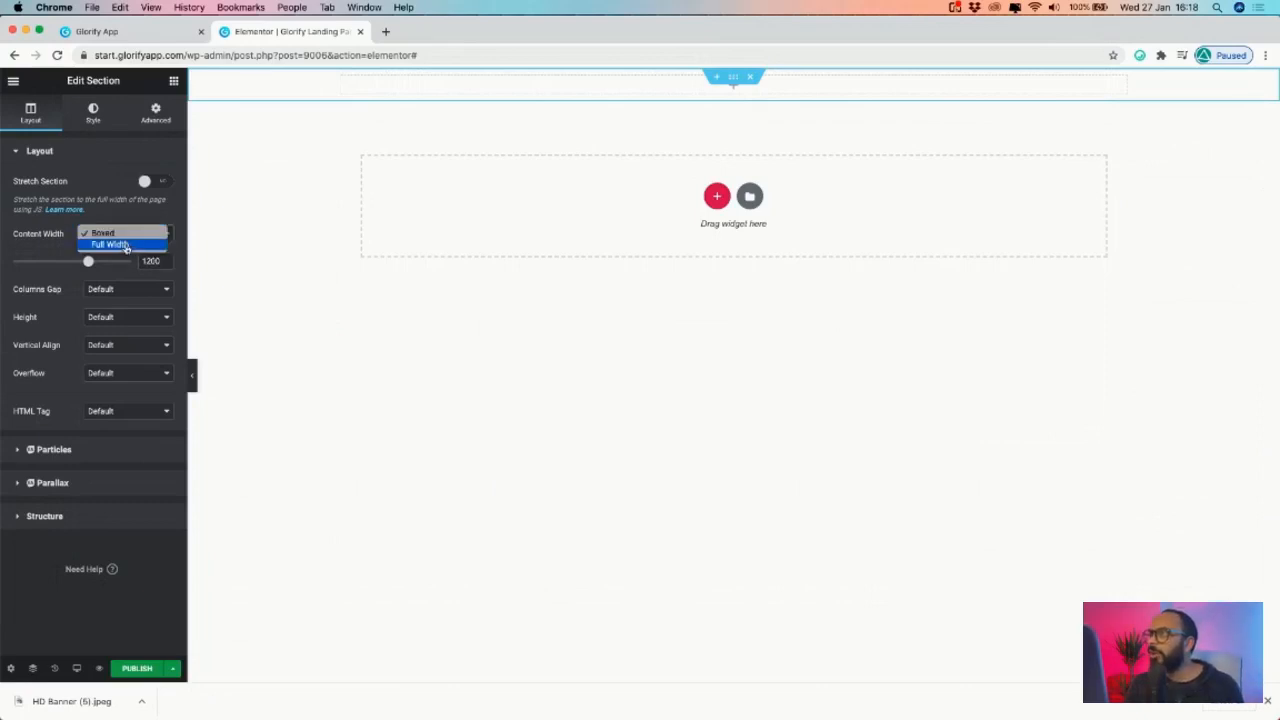
{"action": "left_click", "coordinate": [46, 238]}
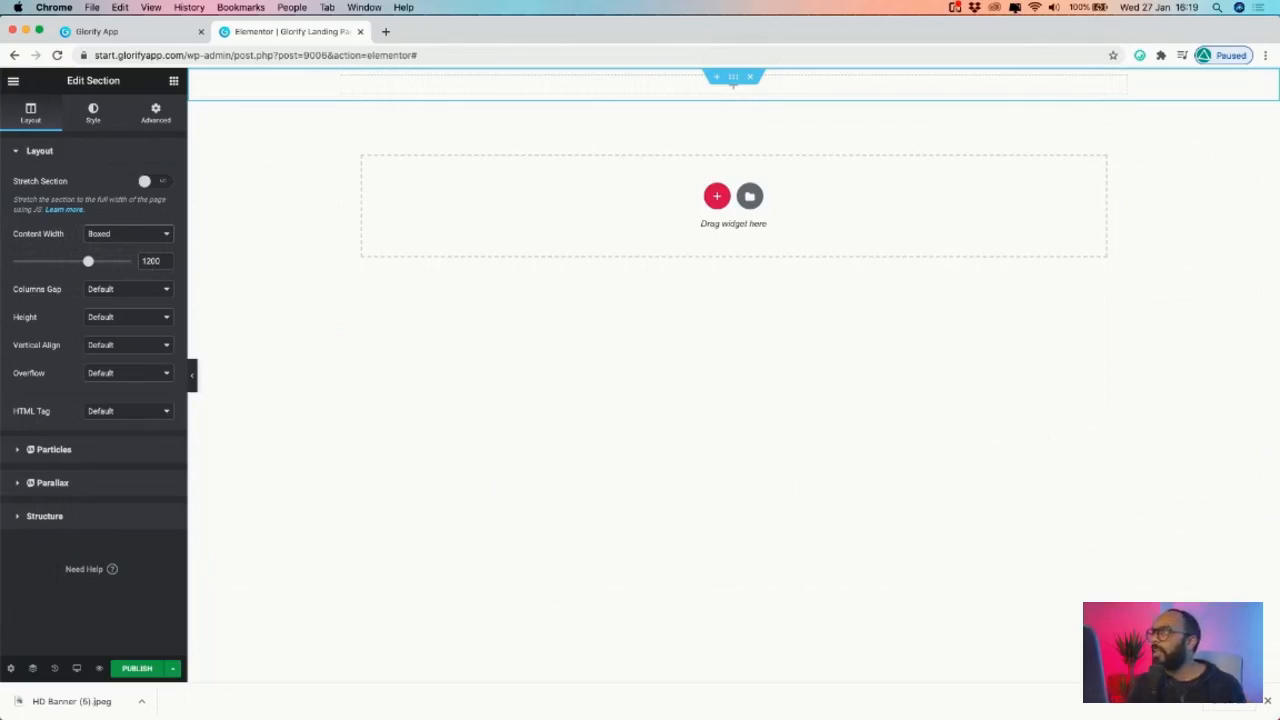
{"action": "left_click", "coordinate": [193, 385]}
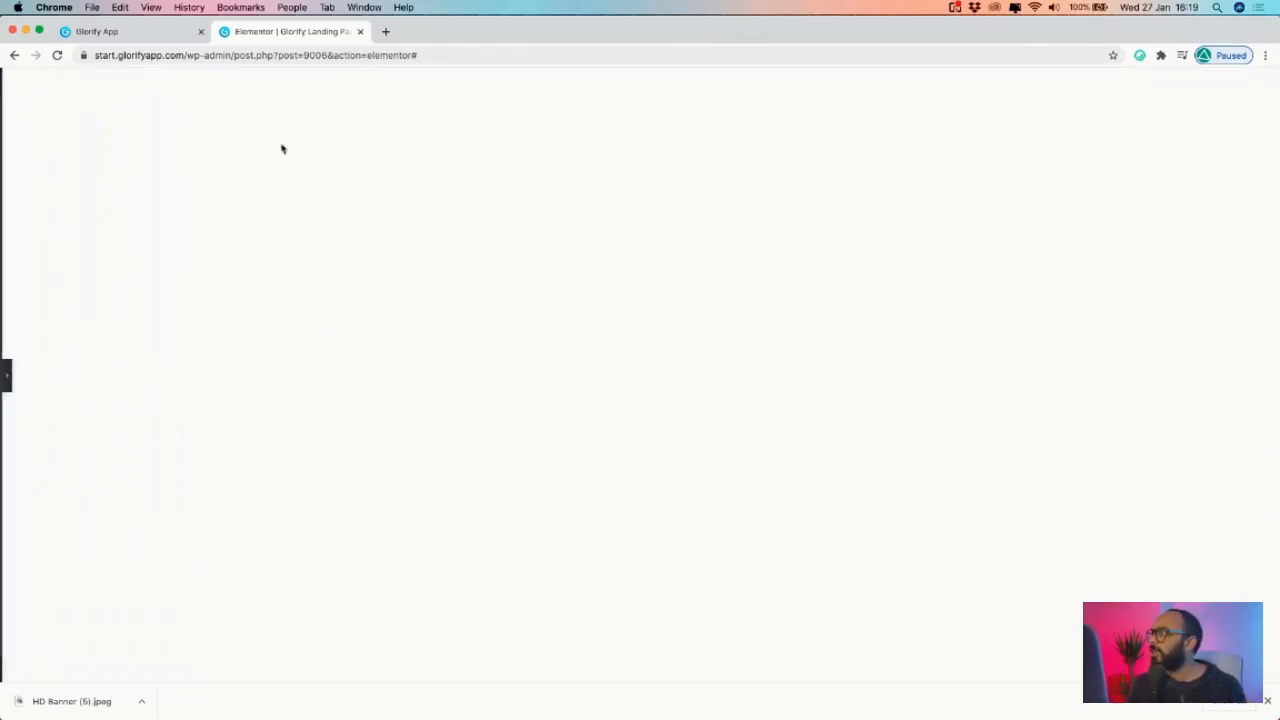
{"action": "left_click", "coordinate": [8, 386]}
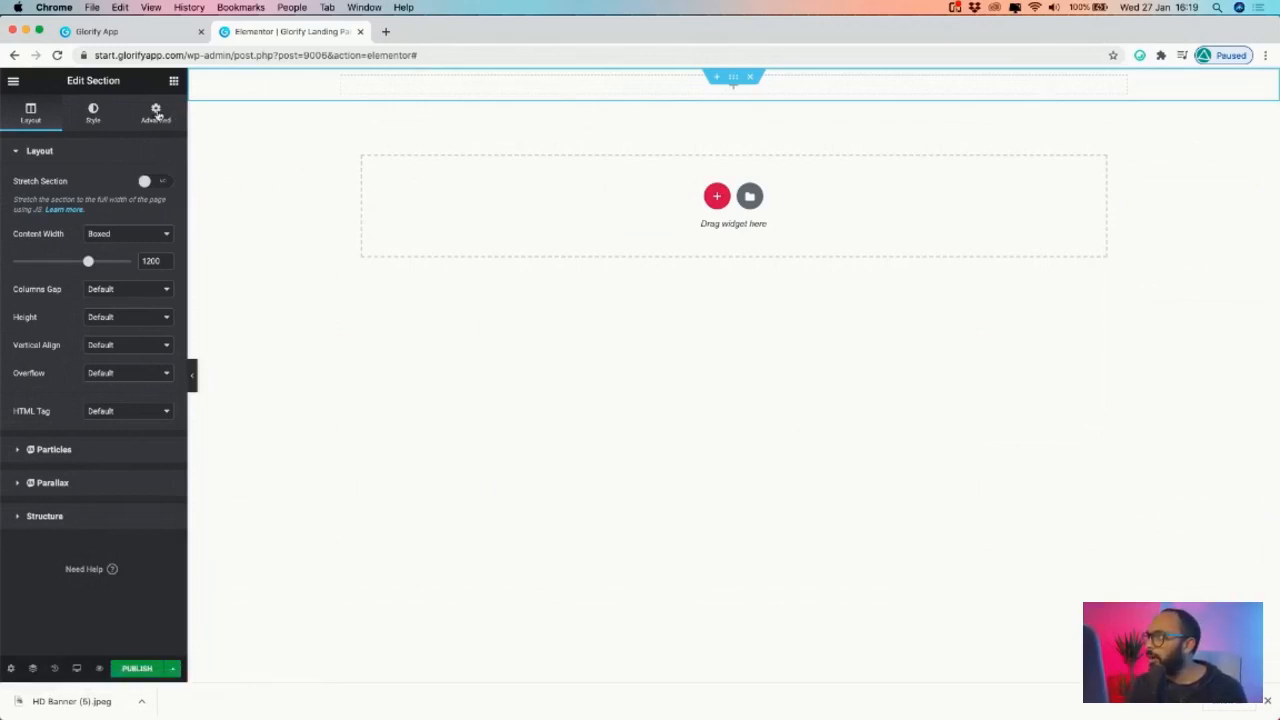
- Give the section 30 padding on every side in Advanced settings
{"action": "left_click", "coordinate": [156, 113]}
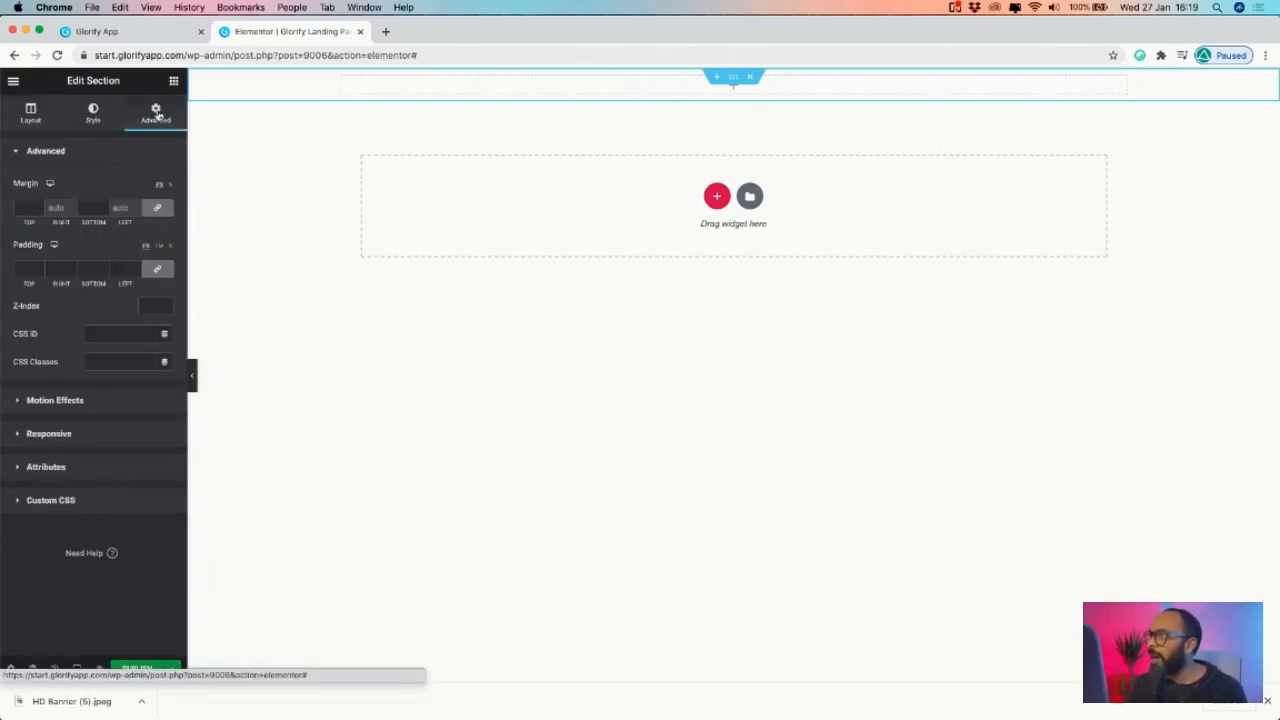
{"action": "left_click", "coordinate": [36, 270]}
{"action": "type", "text": "30"}
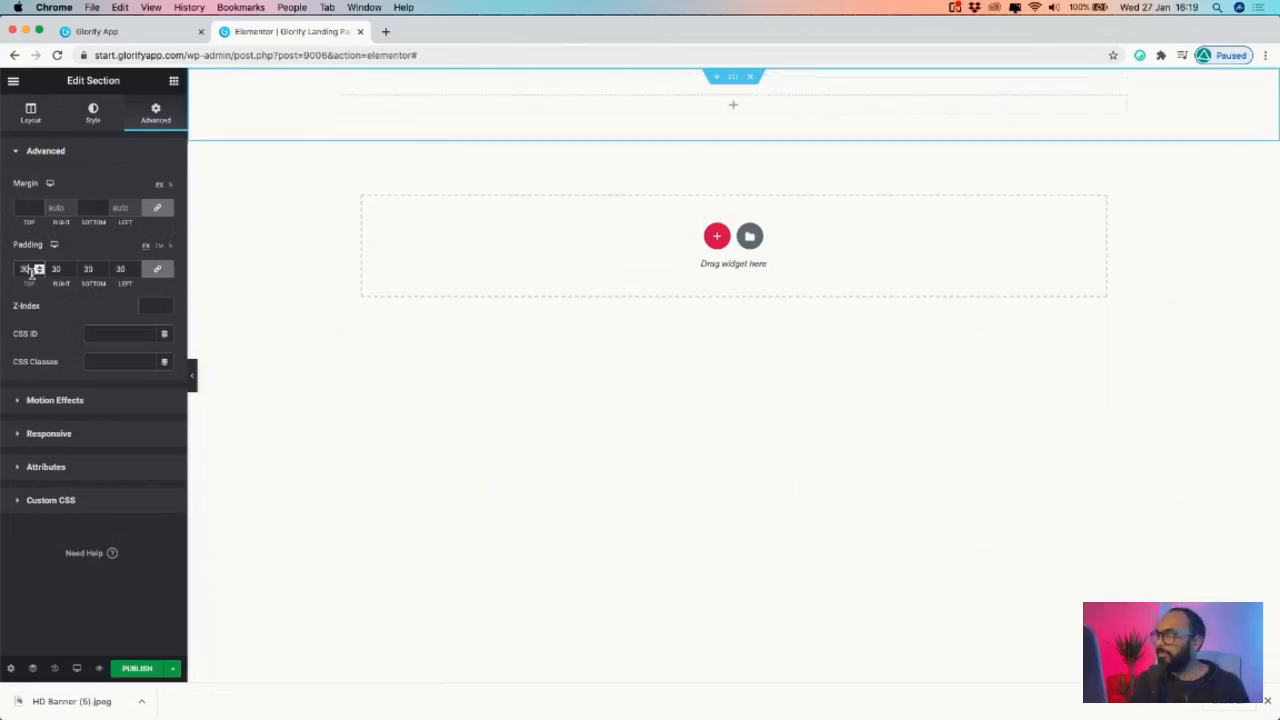
{"action": "left_click", "coordinate": [124, 157]}
- Drag an element into the section, then review the Container and Columns boxes in the anatomy diagram
{"action": "left_click", "coordinate": [173, 81]}
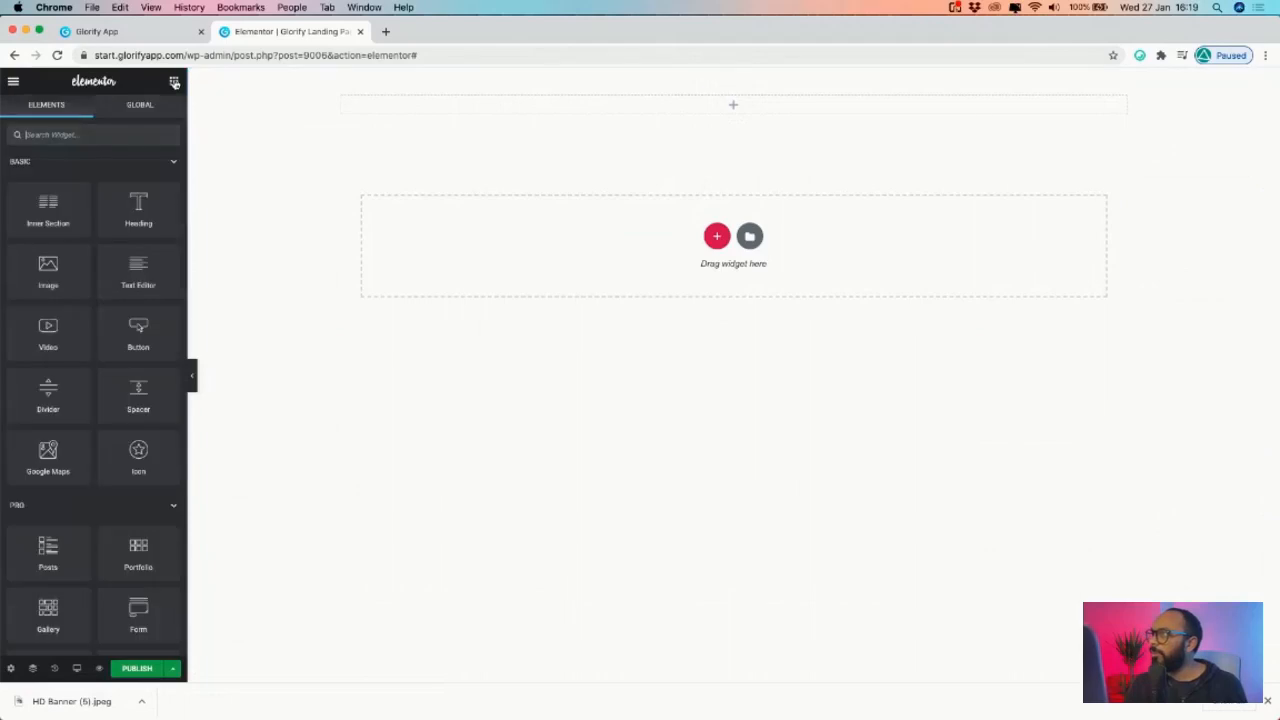
{"action": "left_click_drag", "start_coordinate": [43, 225], "coordinate": [714, 100]}
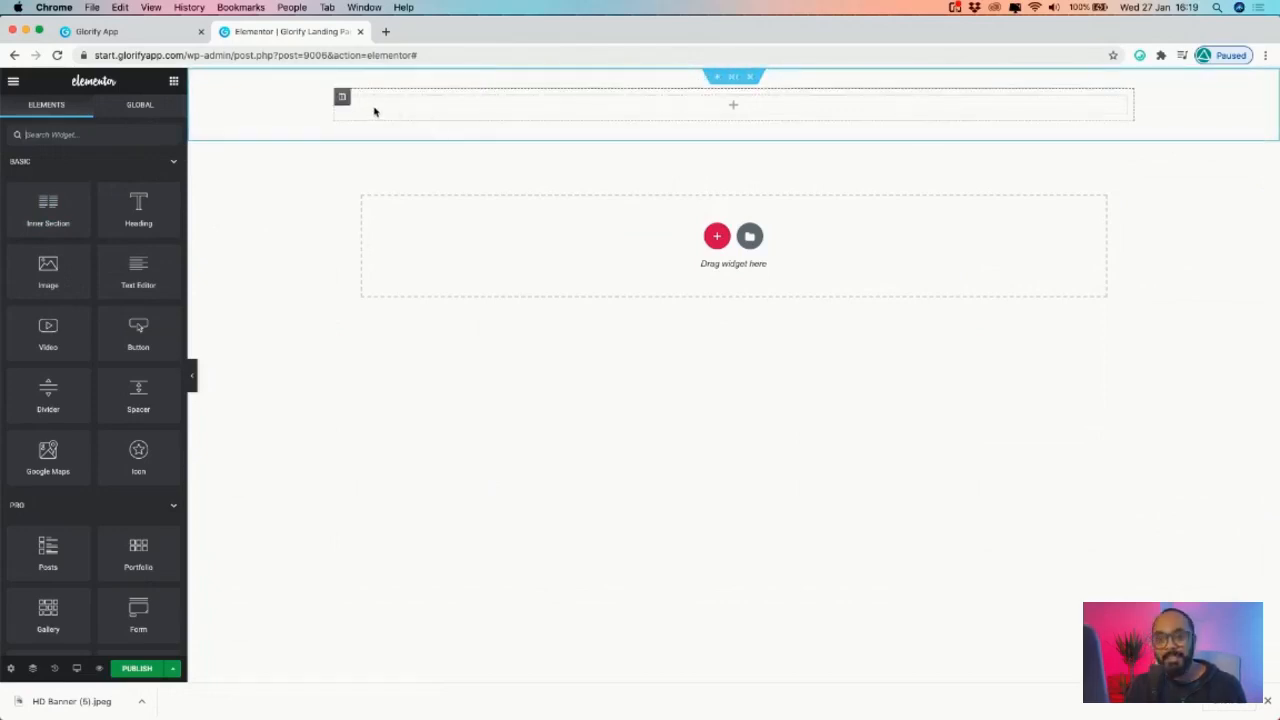
{"action": "left_click", "coordinate": [110, 31]}
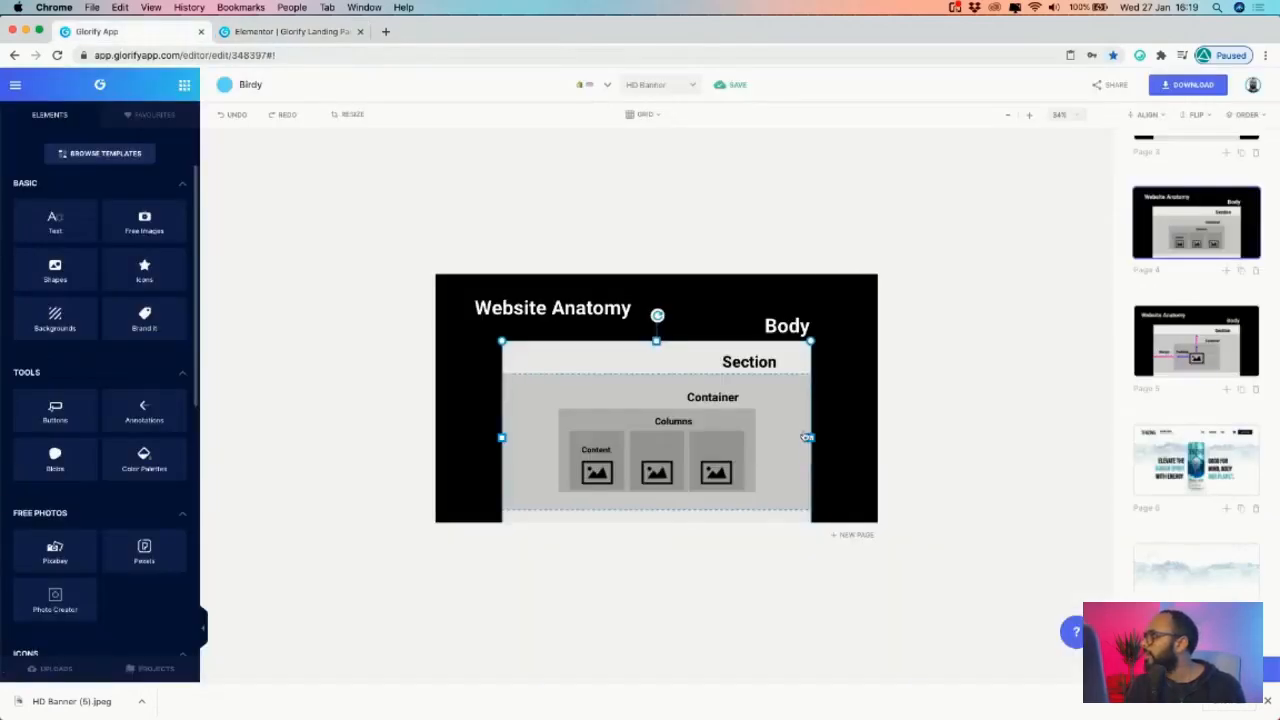
{"action": "left_click", "coordinate": [791, 404]}
{"action": "left_click", "coordinate": [698, 420]}
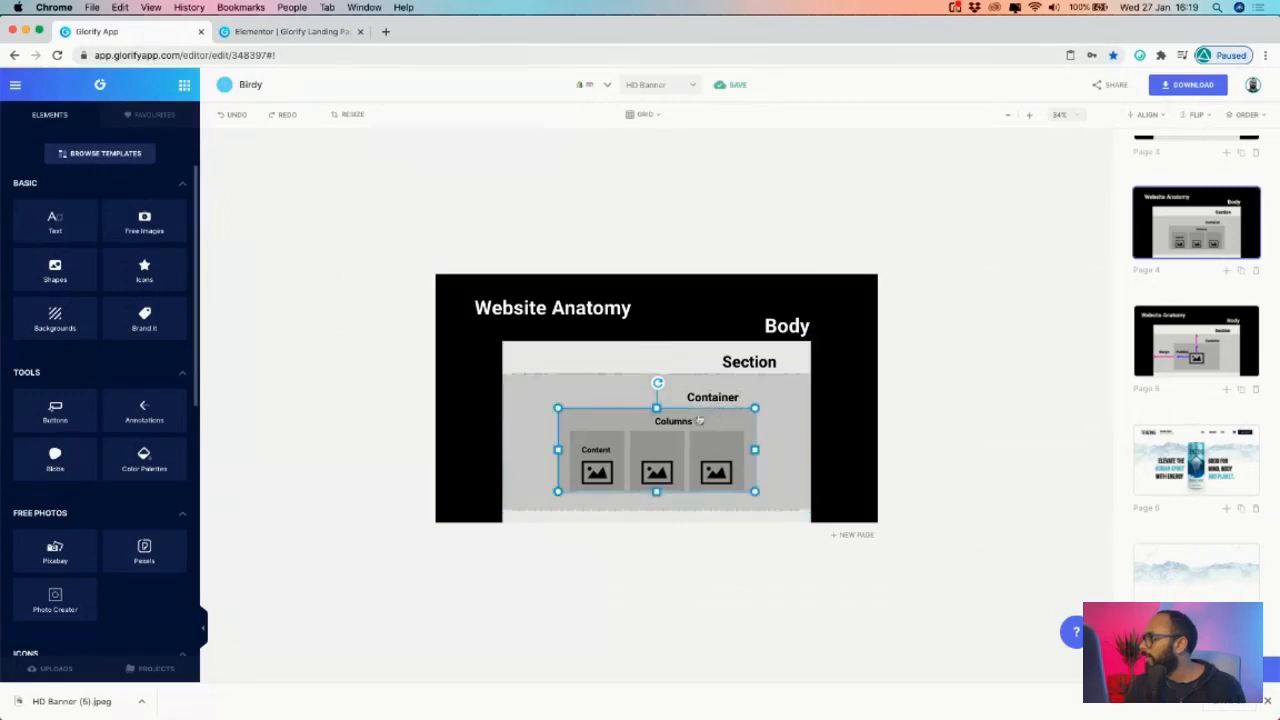
{"action": "left_click", "coordinate": [280, 31]}
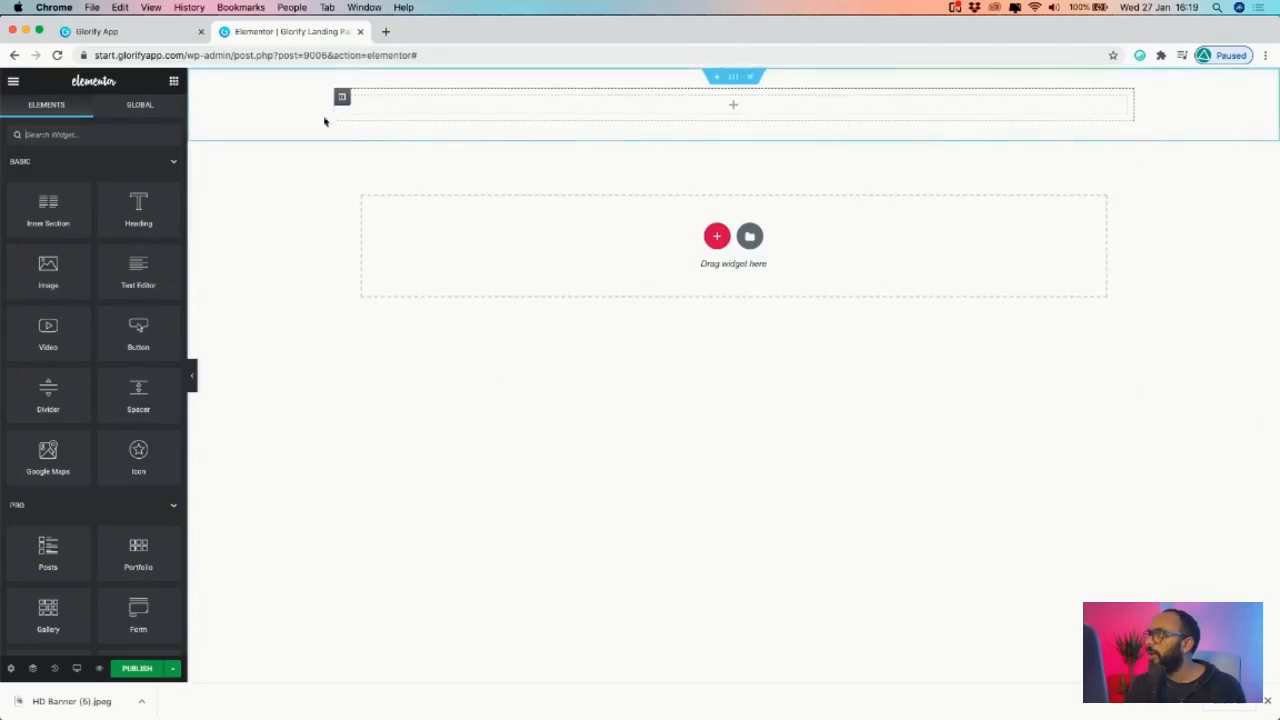
- Insert an inner section into the header section and duplicate its columns twice
{"action": "left_click_drag", "start_coordinate": [40, 207], "coordinate": [497, 114]}
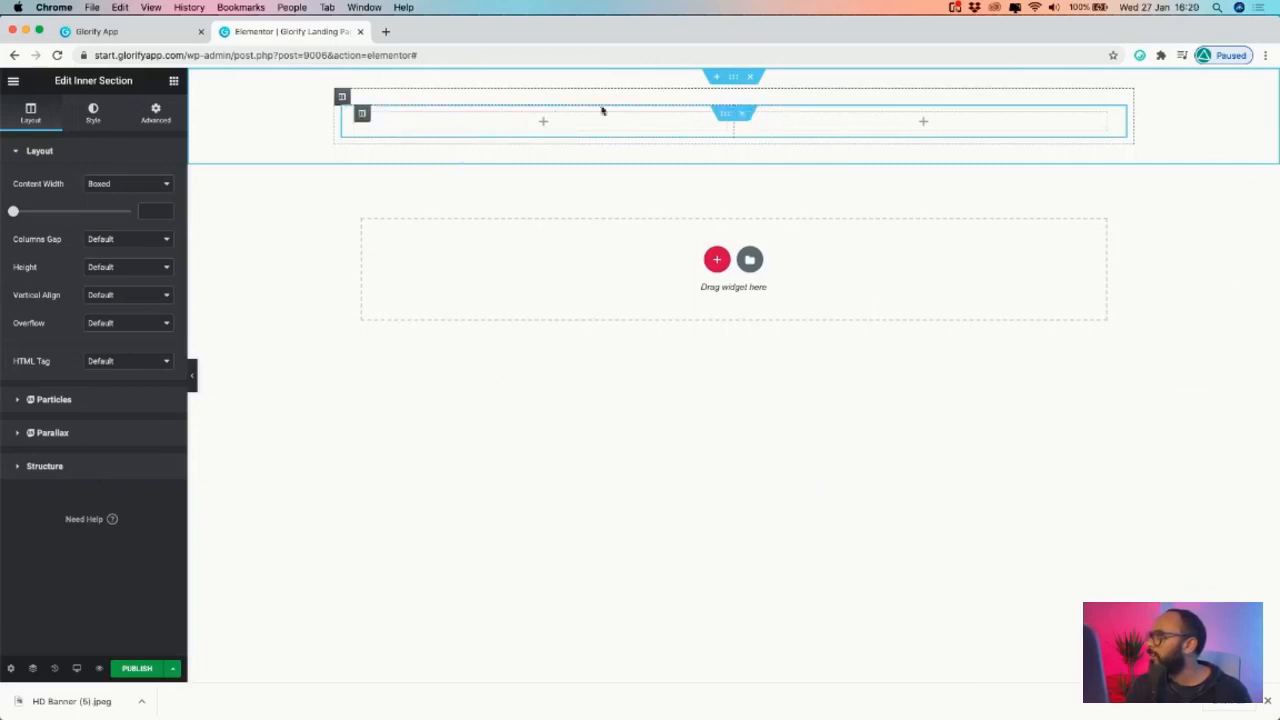
{"action": "right_click", "coordinate": [362, 116]}
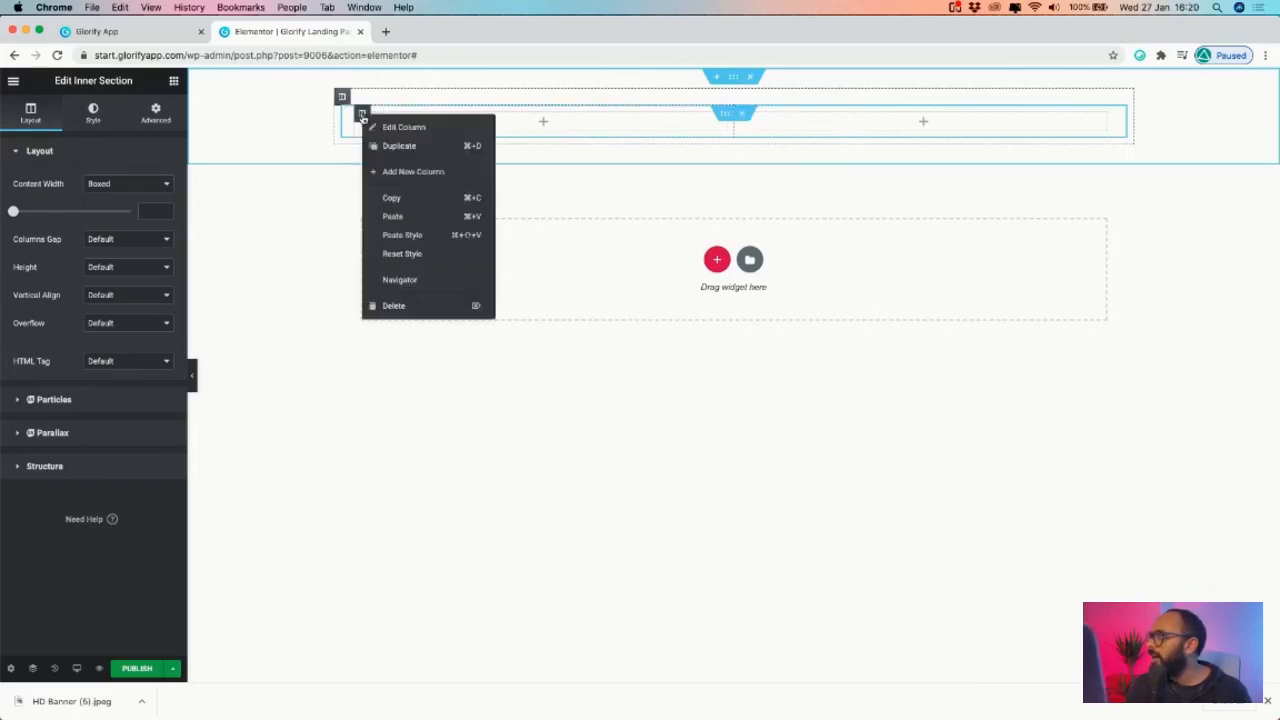
{"action": "left_click", "coordinate": [410, 145]}
{"action": "right_click", "coordinate": [617, 114]}
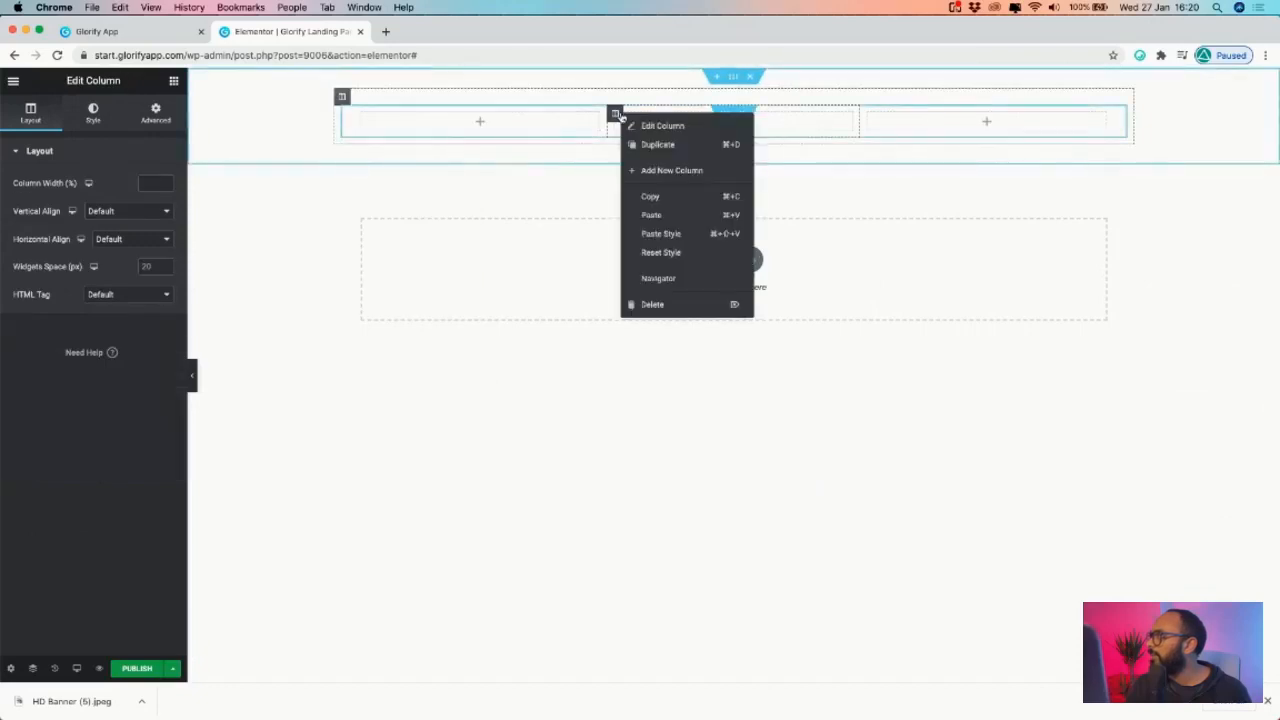
{"action": "left_click", "coordinate": [656, 146]}
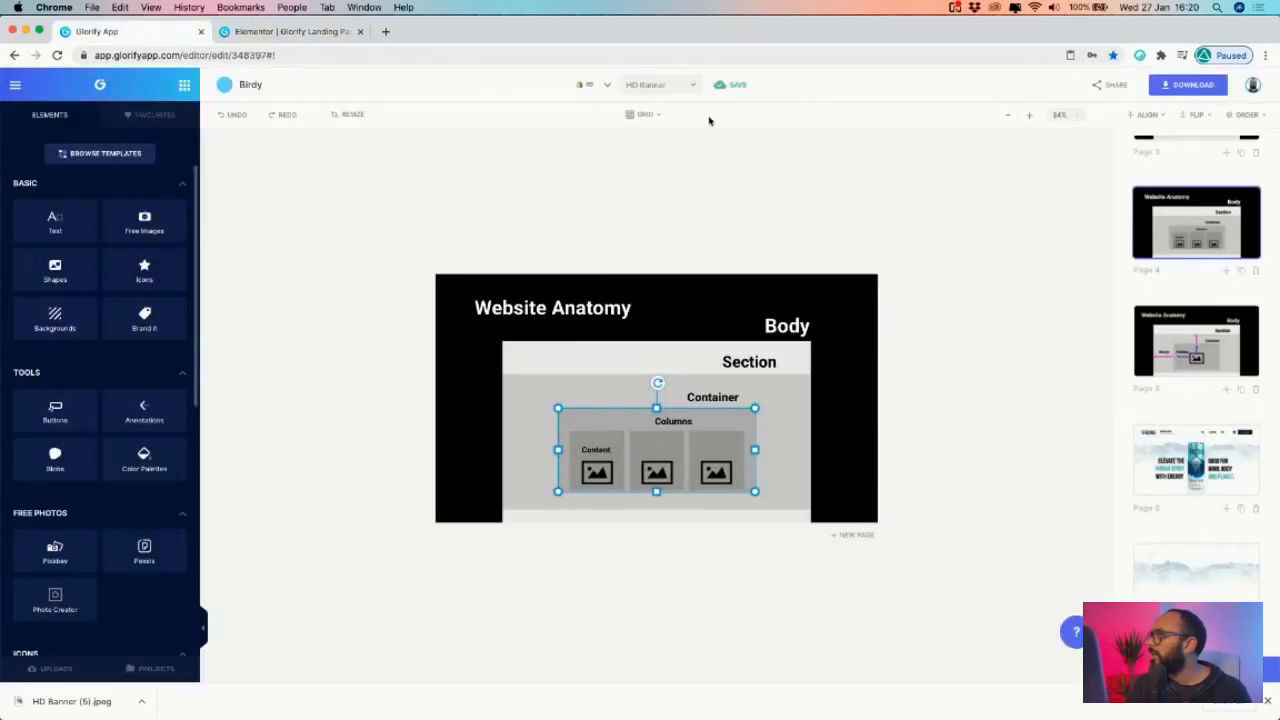
- Show the Tenzing banner at 49% and inspect its tagline, logo, SHOP and INGREDIENTS links
{"action": "left_click", "coordinate": [1226, 476]}
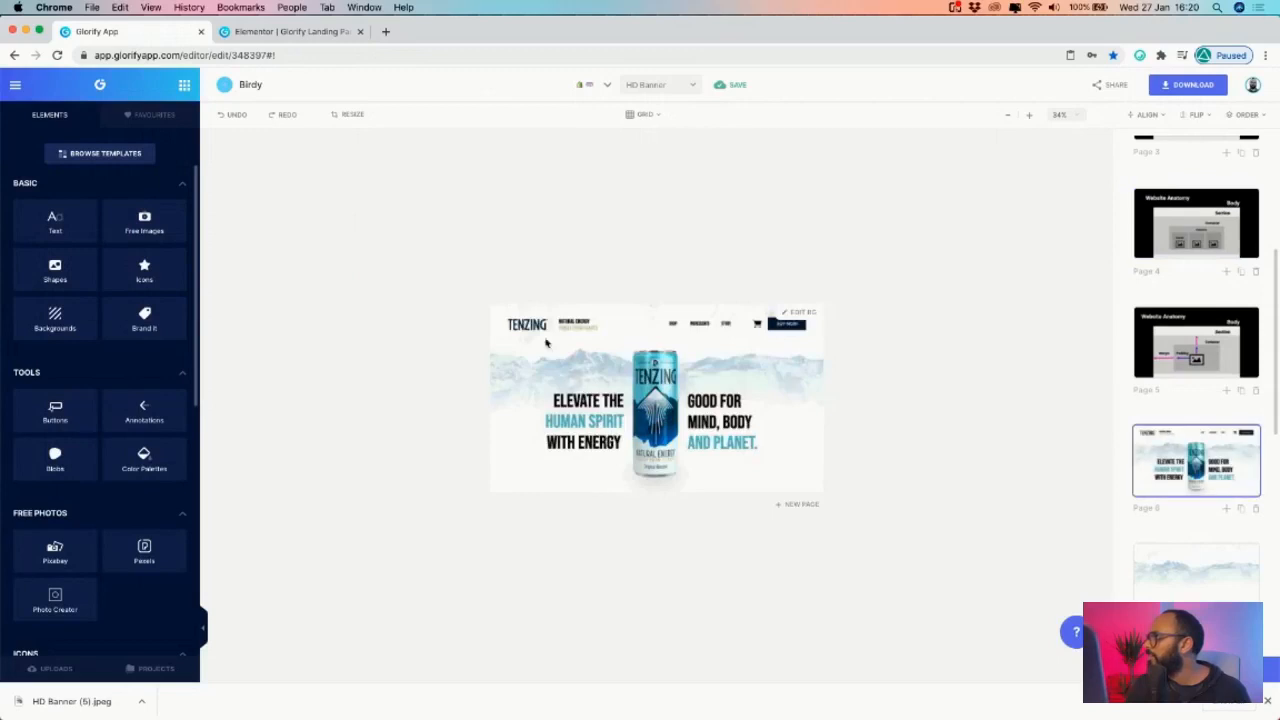
{"action": "left_click", "coordinate": [1029, 116]}
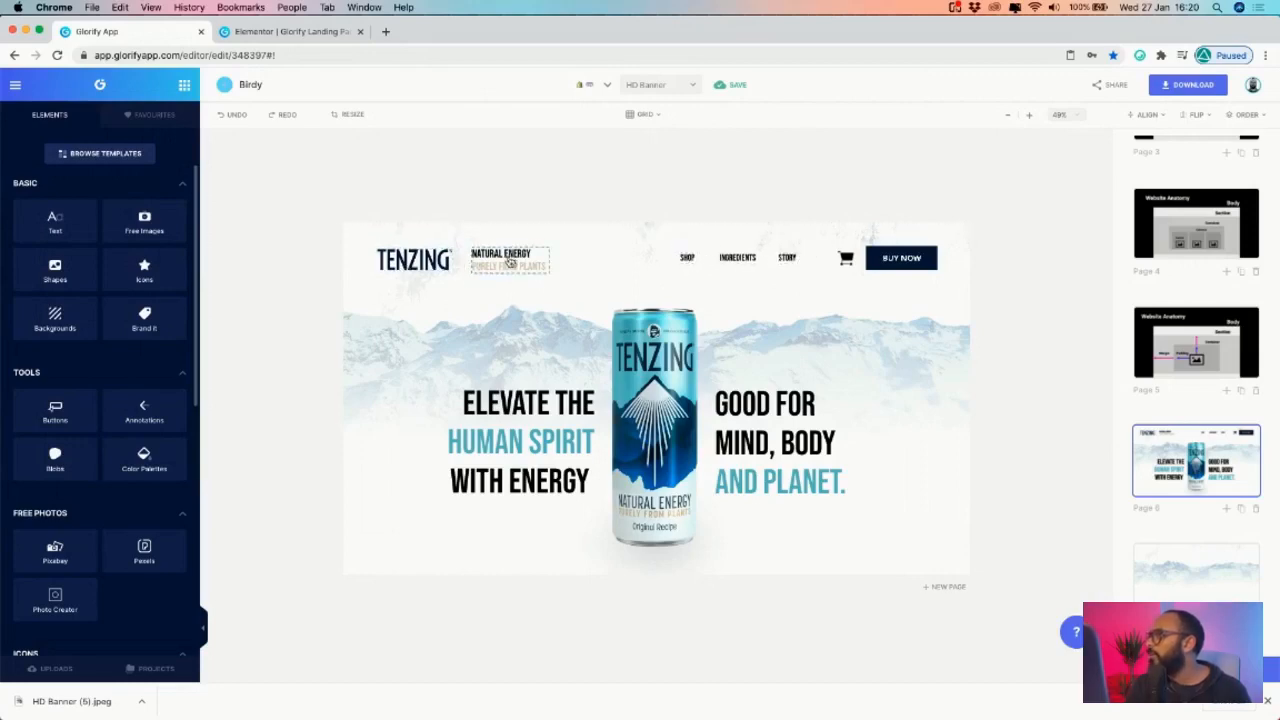
{"action": "left_click", "coordinate": [507, 262]}
{"action": "left_click", "coordinate": [419, 265]}
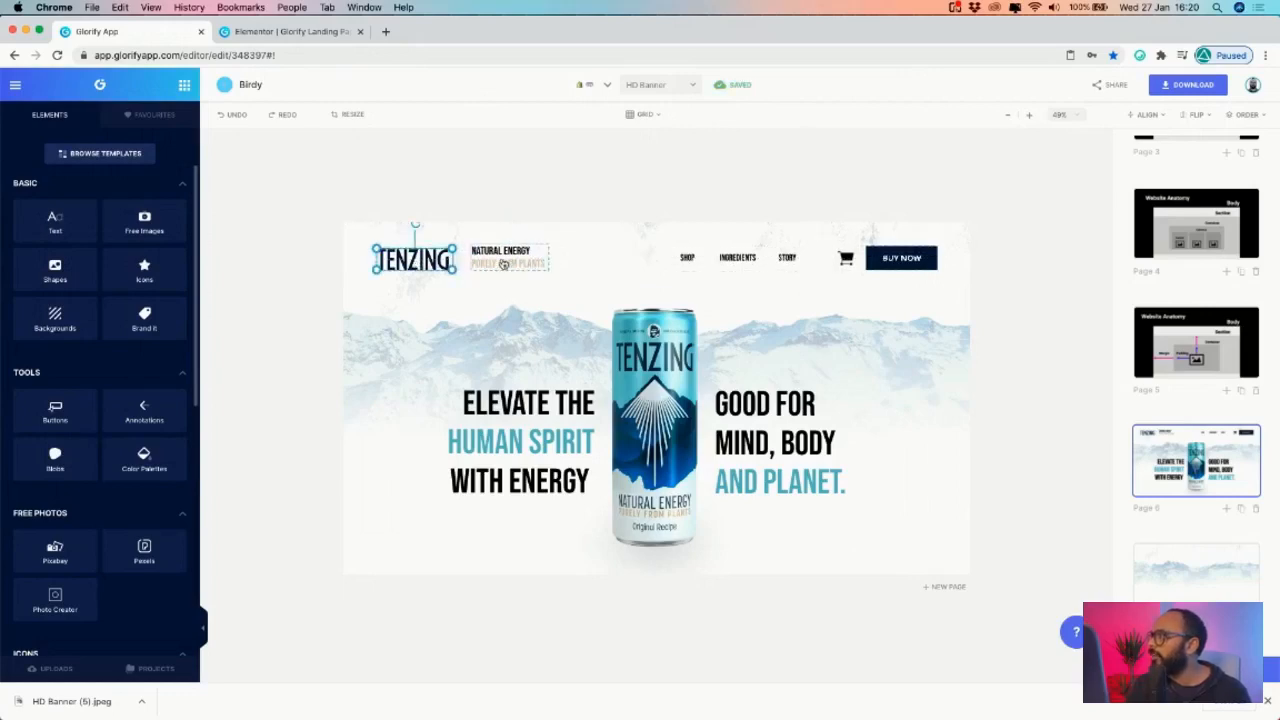
{"action": "left_click", "coordinate": [687, 257]}
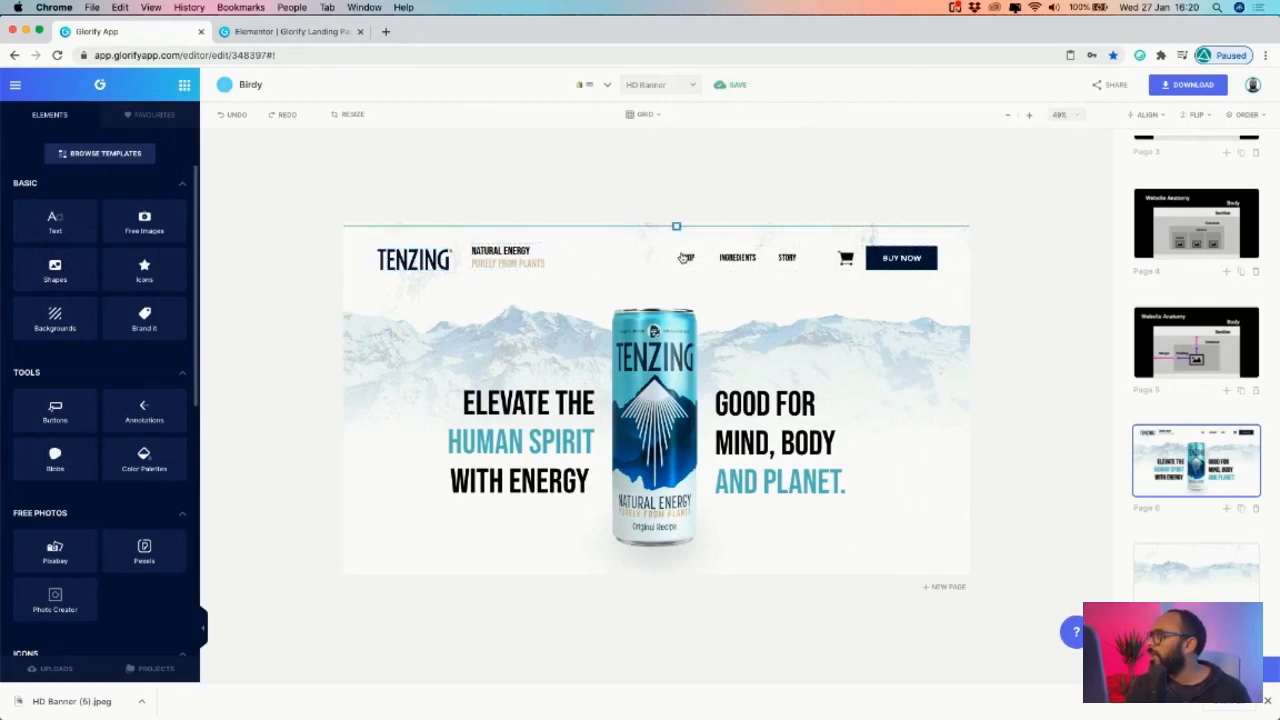
{"action": "left_click", "coordinate": [737, 257]}
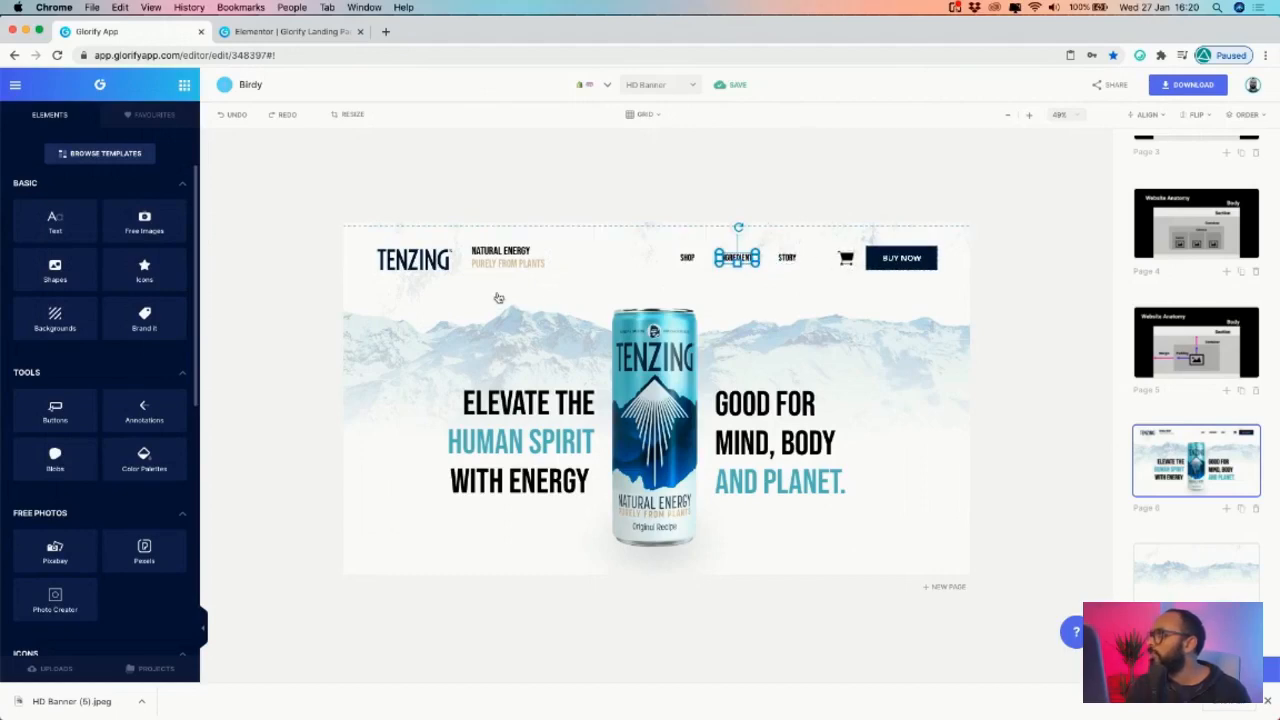
- Delete the fourth column from the header's inner section
{"action": "left_click", "coordinate": [315, 38]}
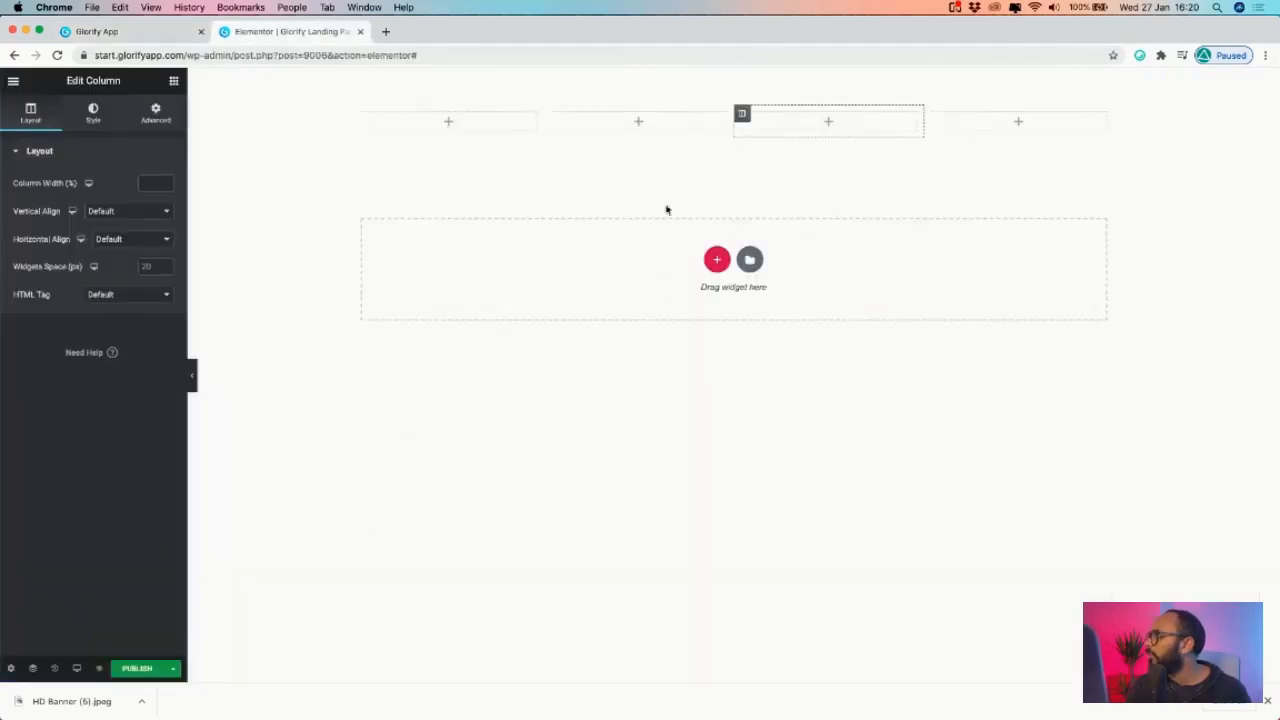
{"action": "right_click", "coordinate": [741, 113]}
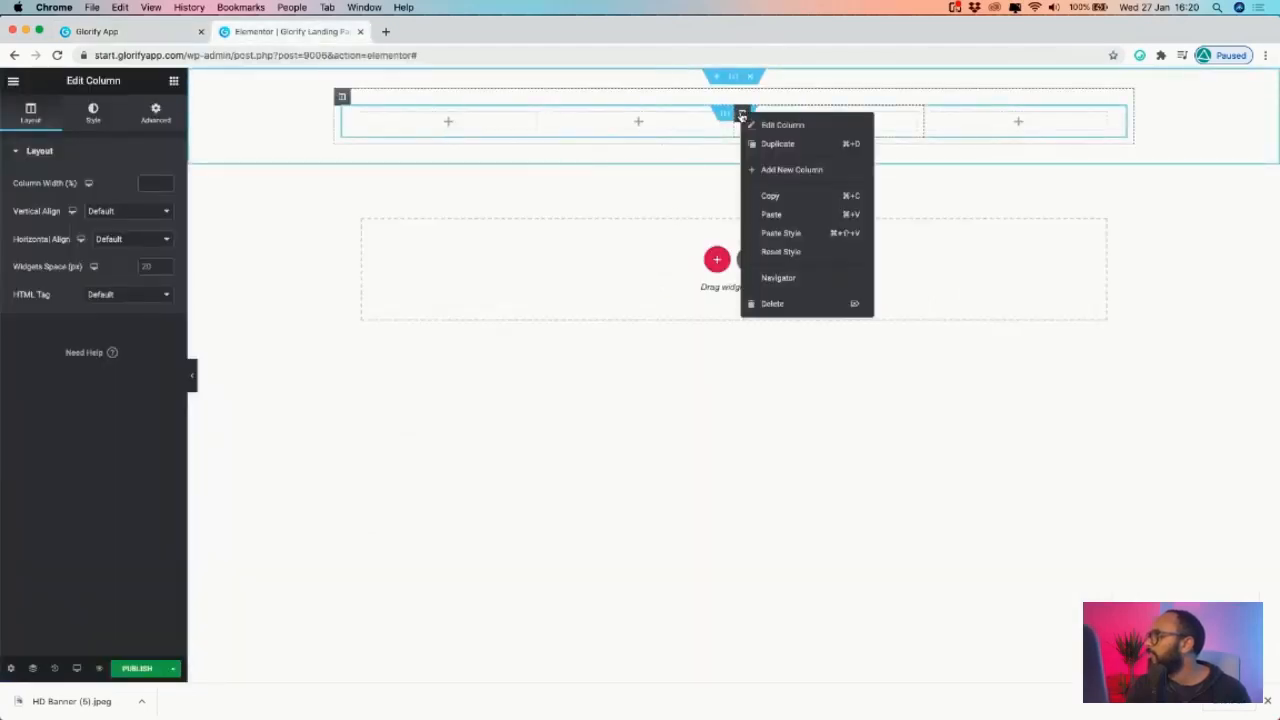
{"action": "left_click", "coordinate": [773, 303]}
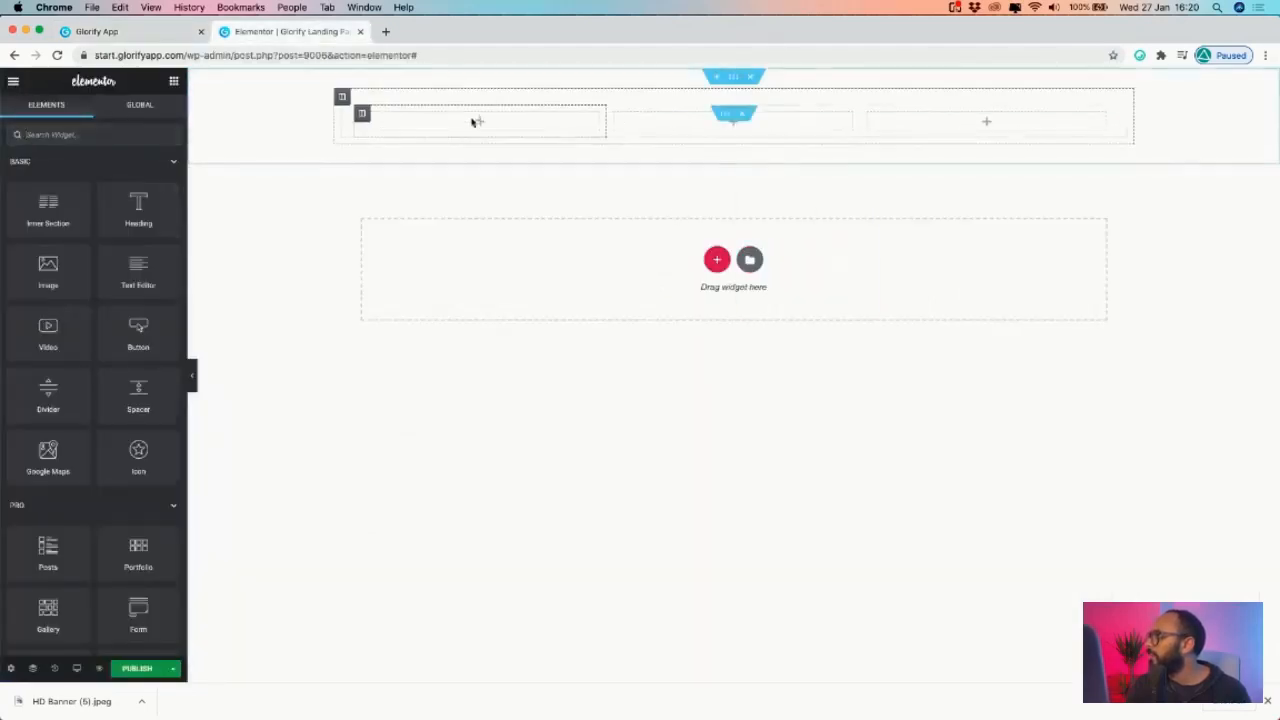
- Compare with the Tenzing reference design, then open a column's Edit Column settings
{"action": "left_click", "coordinate": [138, 33]}
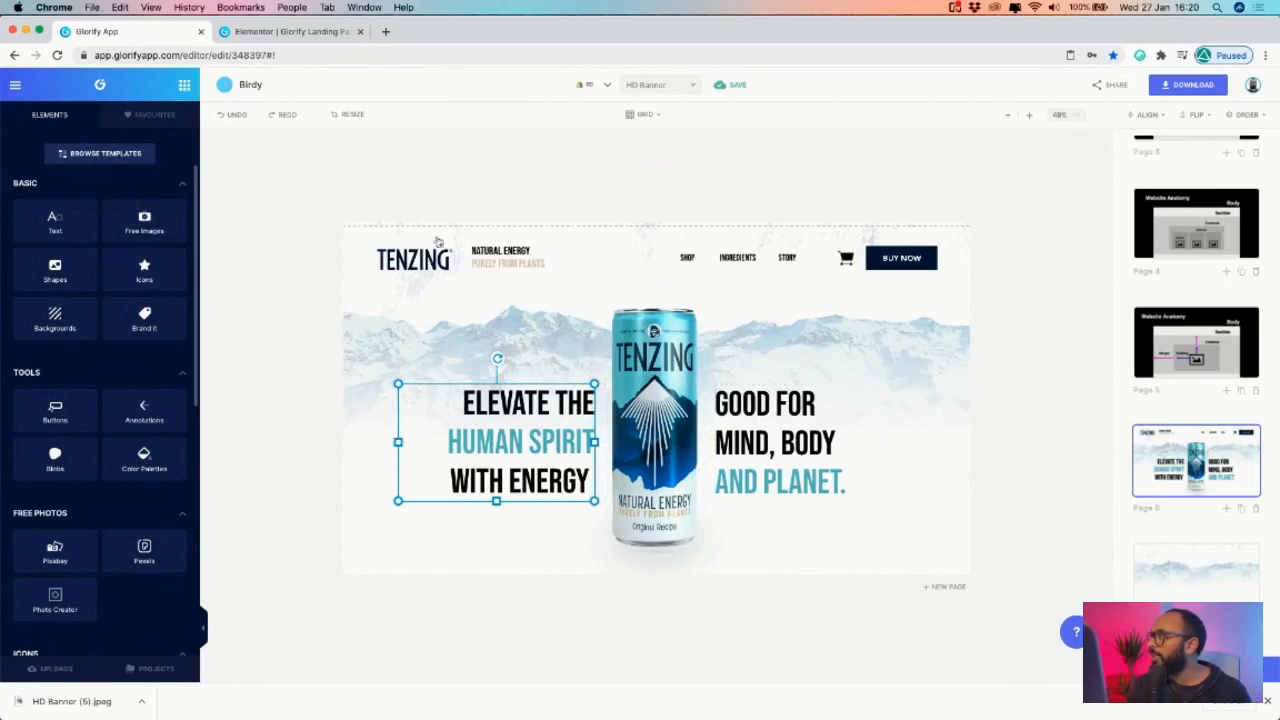
{"action": "left_click", "coordinate": [290, 32]}
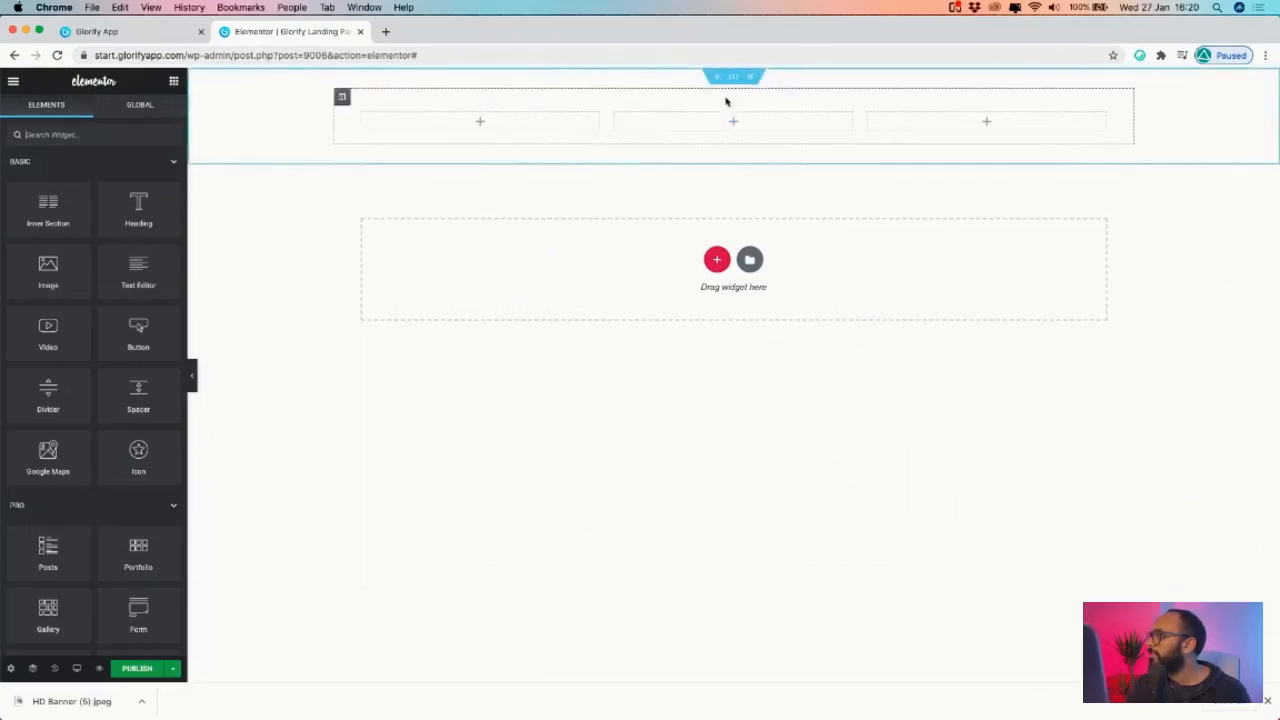
{"action": "right_click", "coordinate": [349, 96]}
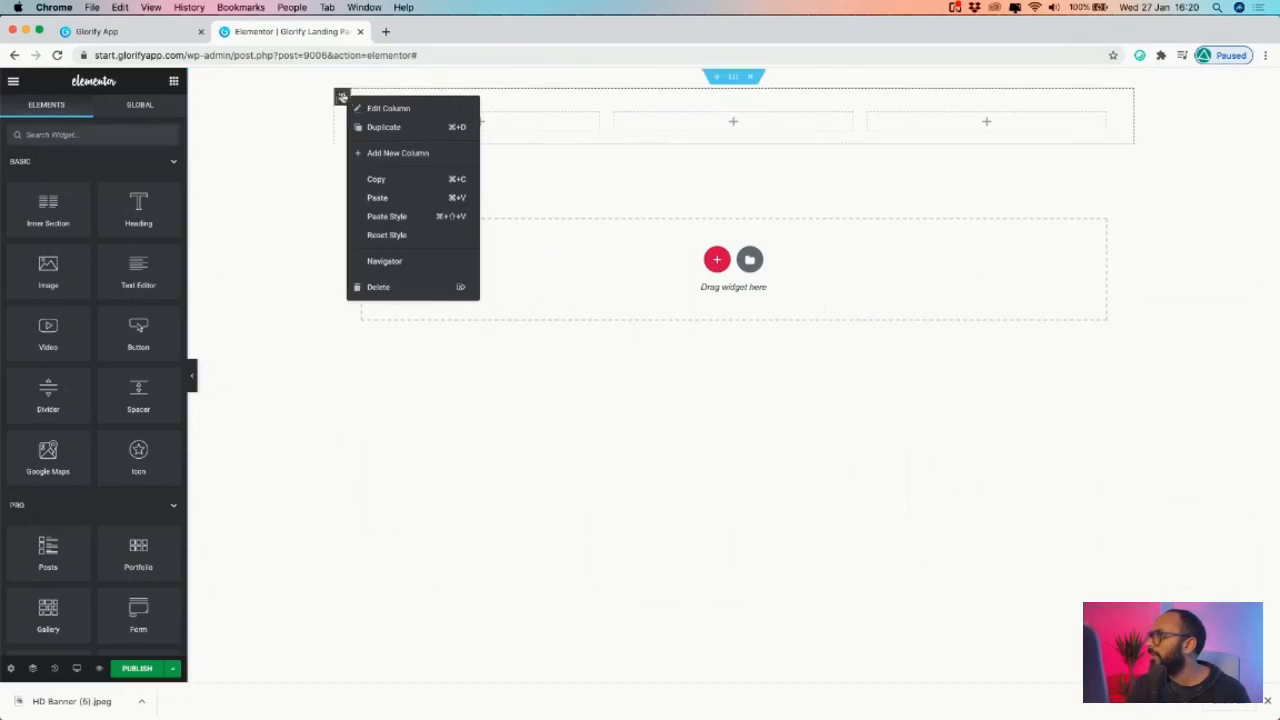
{"action": "left_click", "coordinate": [614, 113]}
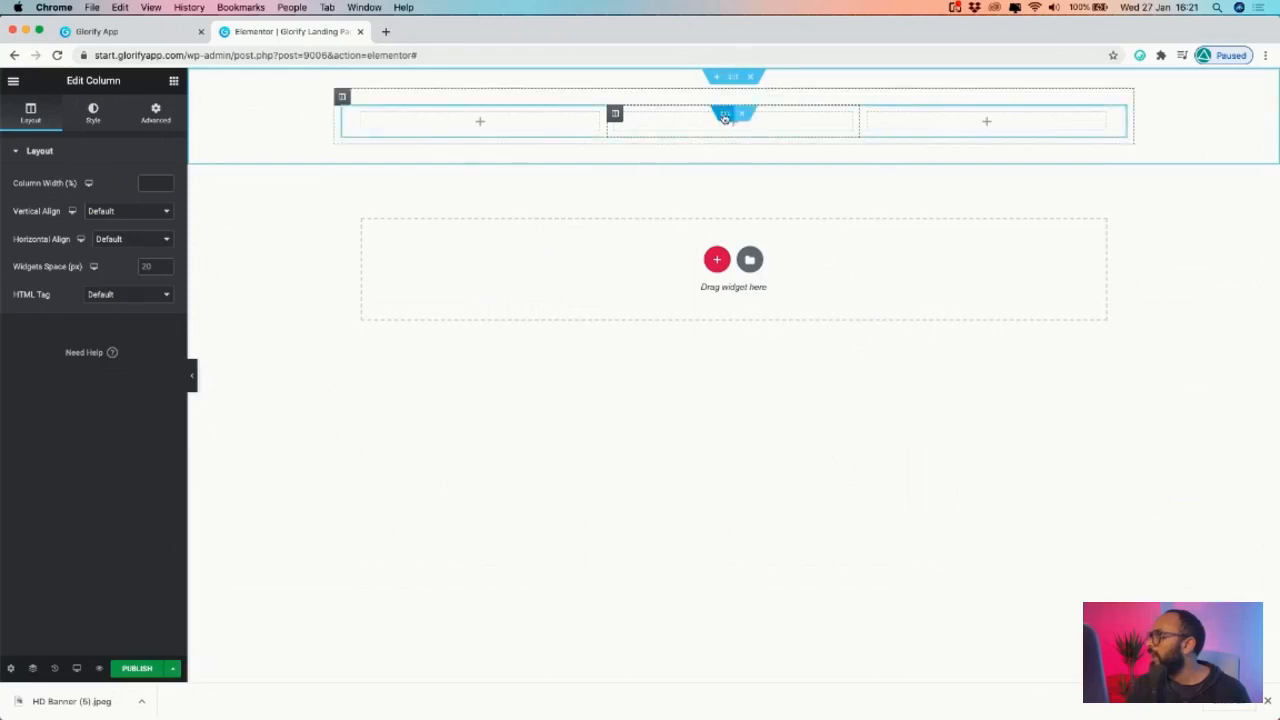
- Duplicate the three-column row and set the column's padding and margin to 0
{"action": "right_click", "coordinate": [725, 117]}
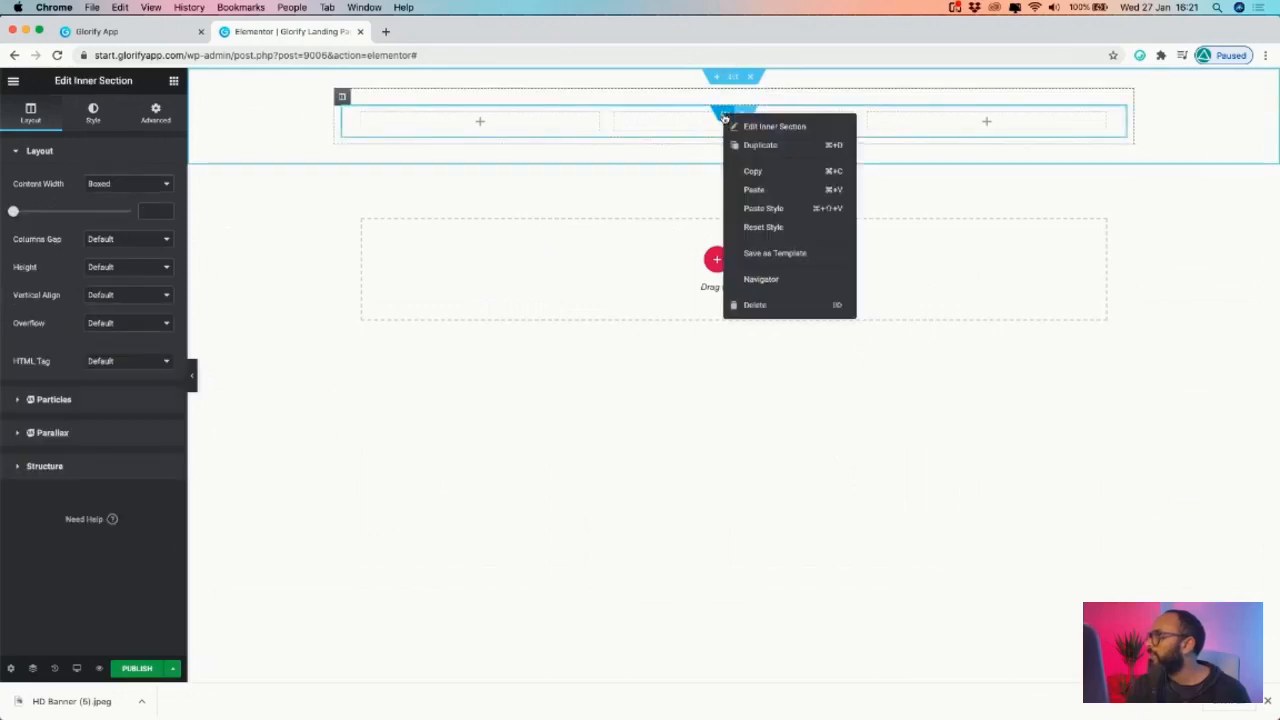
{"action": "left_click", "coordinate": [770, 146]}
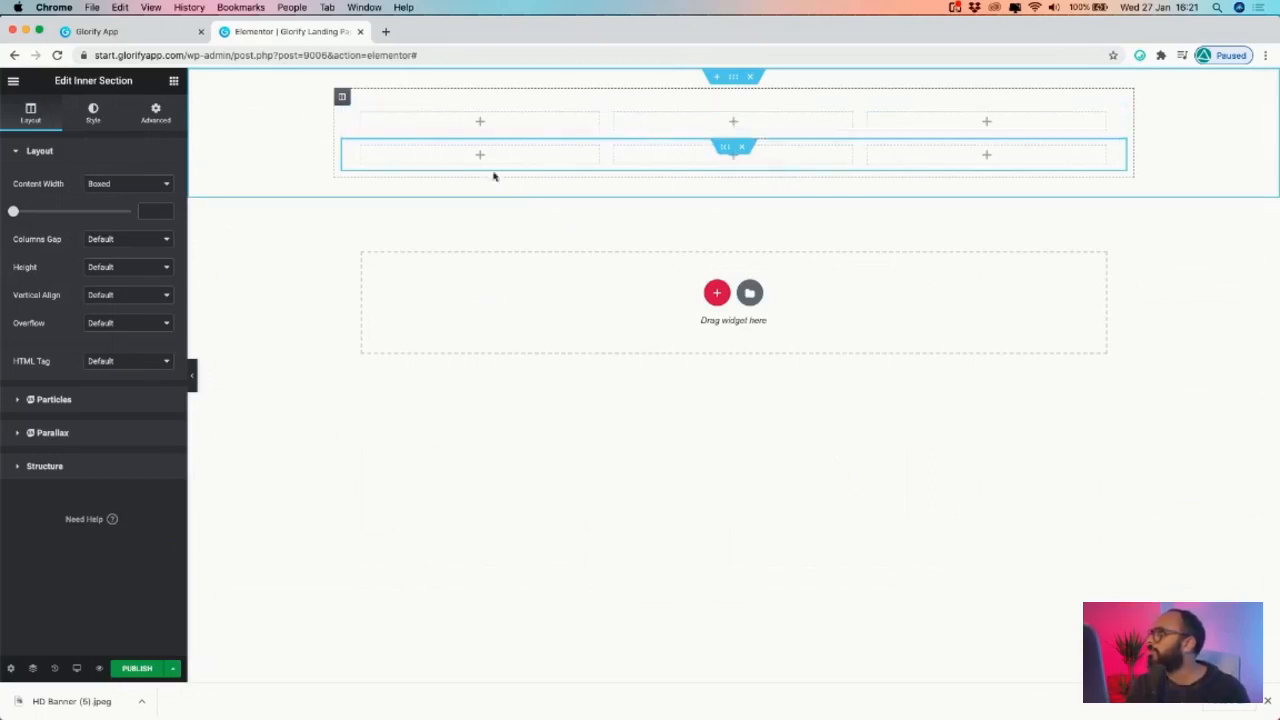
{"action": "left_click", "coordinate": [390, 120]}
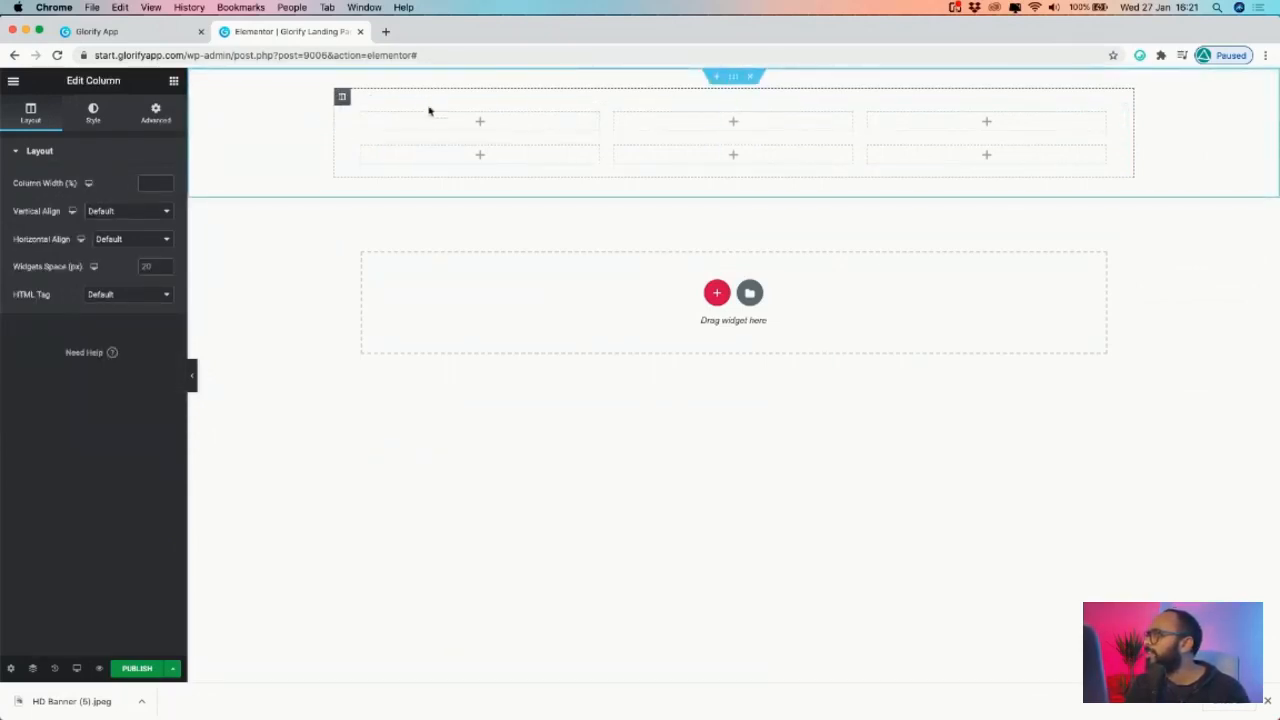
{"action": "left_click", "coordinate": [156, 114]}
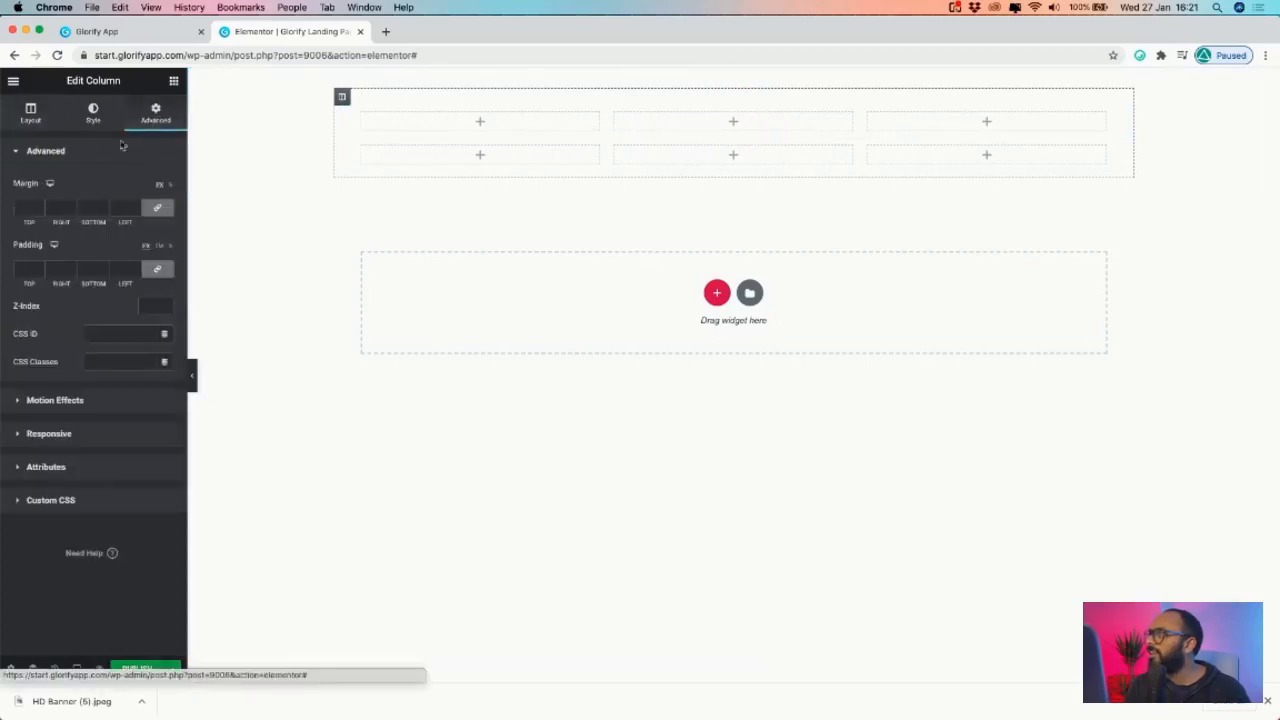
{"action": "left_click", "coordinate": [39, 267]}
{"action": "left_click", "coordinate": [40, 211]}
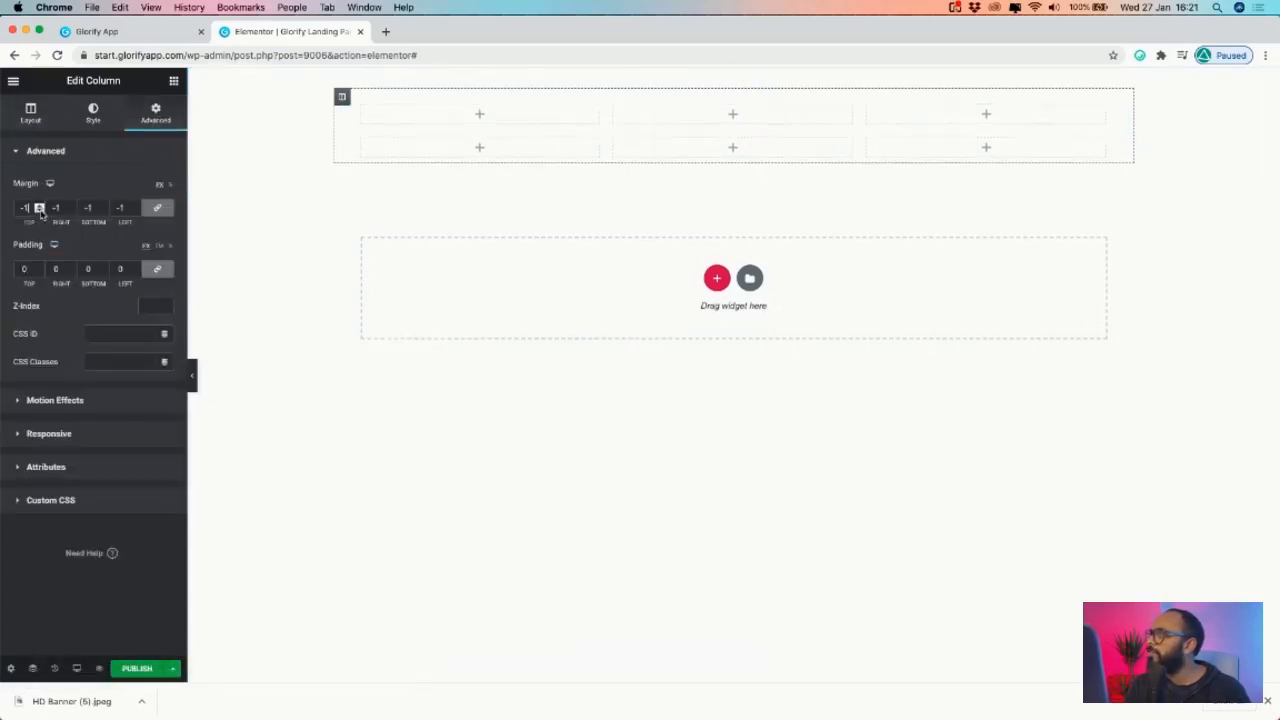
{"action": "left_click", "coordinate": [39, 206]}
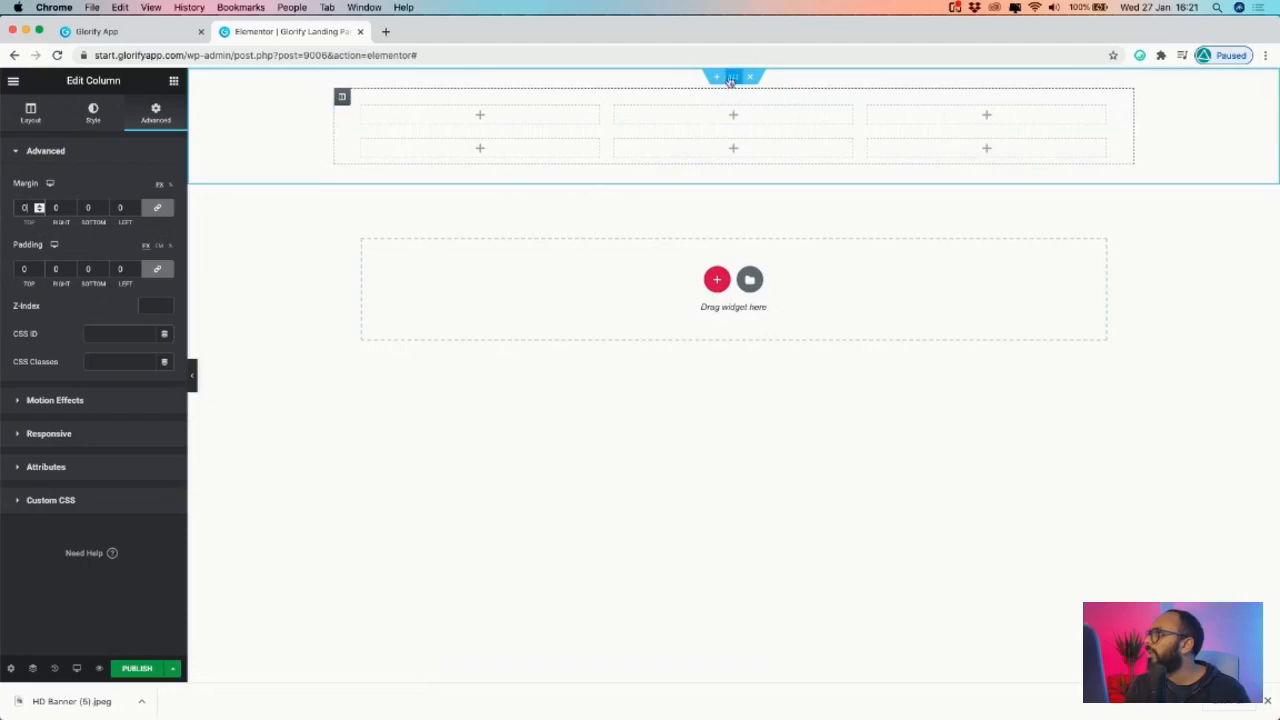
- Place an Image widget in the first column, checking the Tenzing reference design
{"action": "left_click", "coordinate": [173, 81]}
{"action": "left_click_drag", "start_coordinate": [48, 268], "coordinate": [483, 117]}
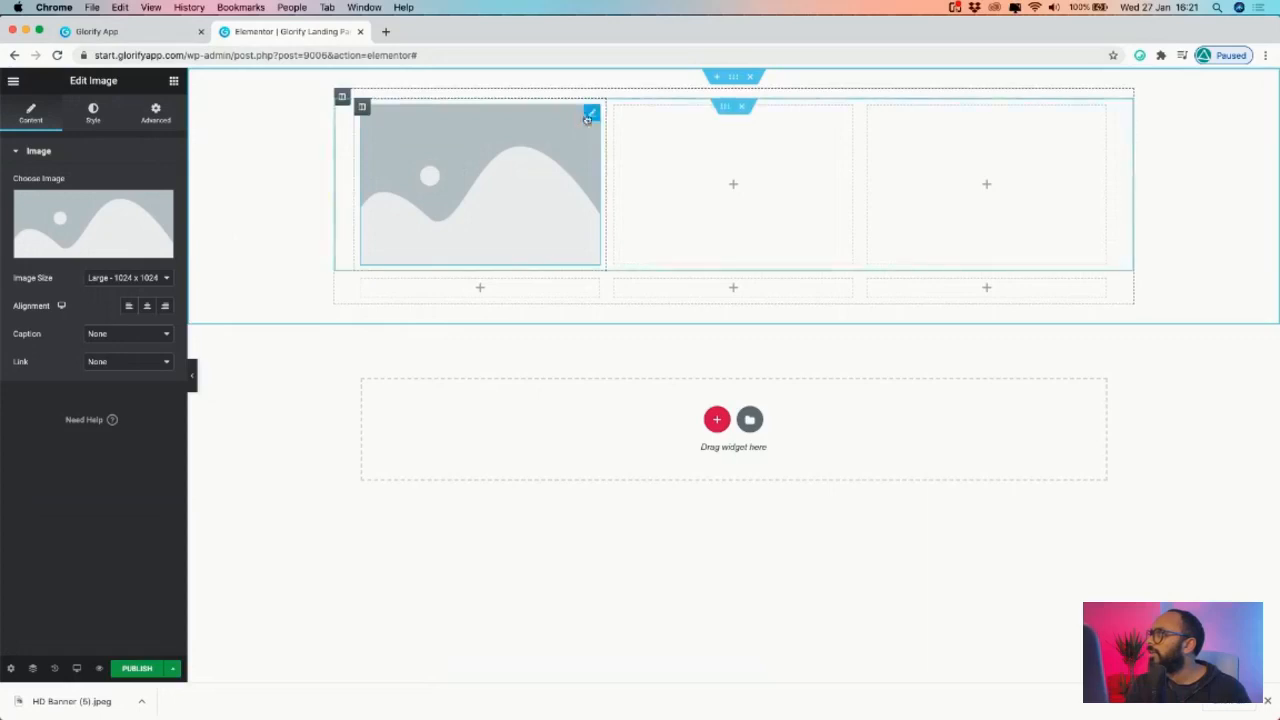
{"action": "left_click", "coordinate": [156, 113]}
{"action": "left_click", "coordinate": [173, 80]}
{"action": "left_click", "coordinate": [100, 31]}
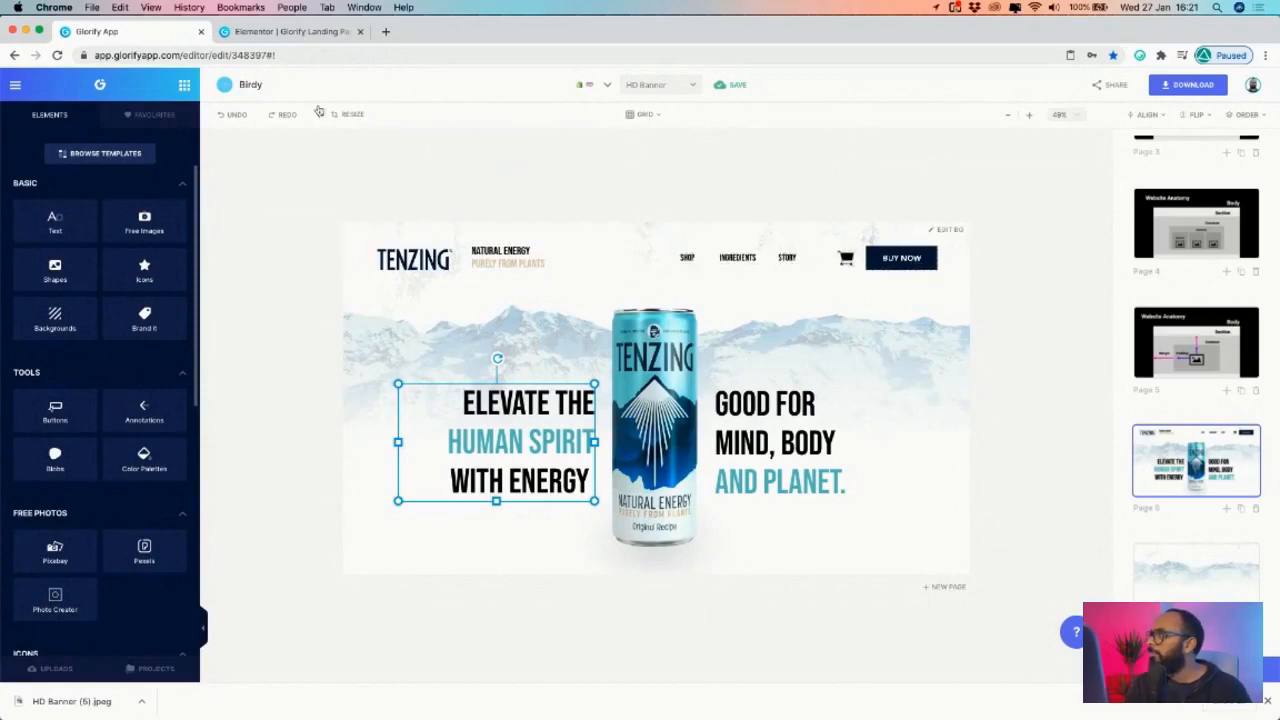
{"action": "left_click", "coordinate": [276, 31]}
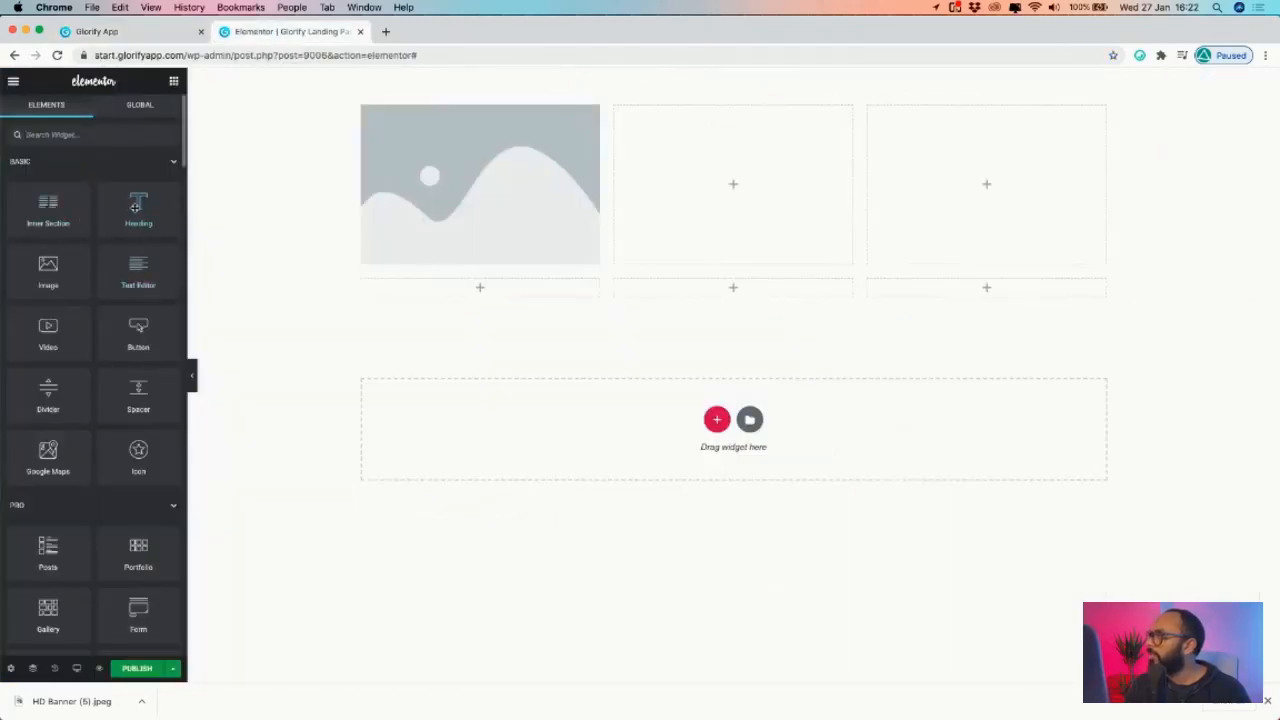
- Add a Heading under the image and a single Heading in the second column
{"action": "left_click_drag", "start_coordinate": [135, 207], "coordinate": [586, 209]}
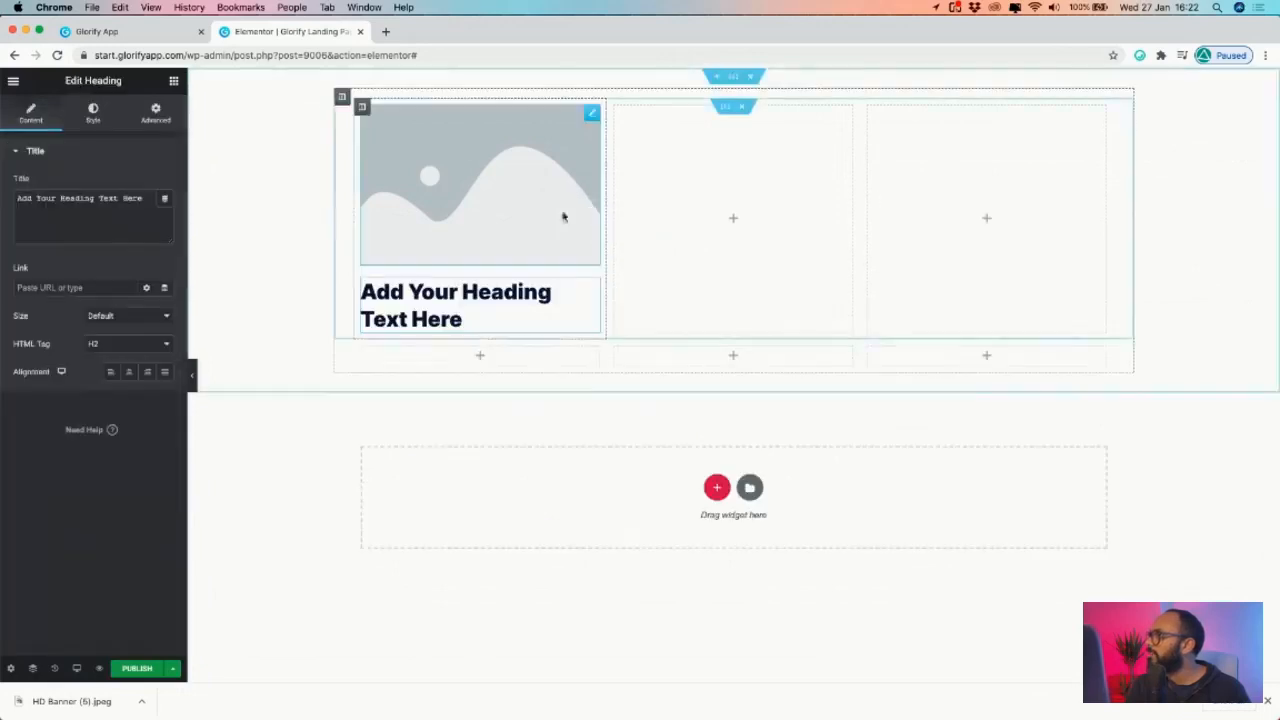
{"action": "left_click", "coordinate": [173, 82]}
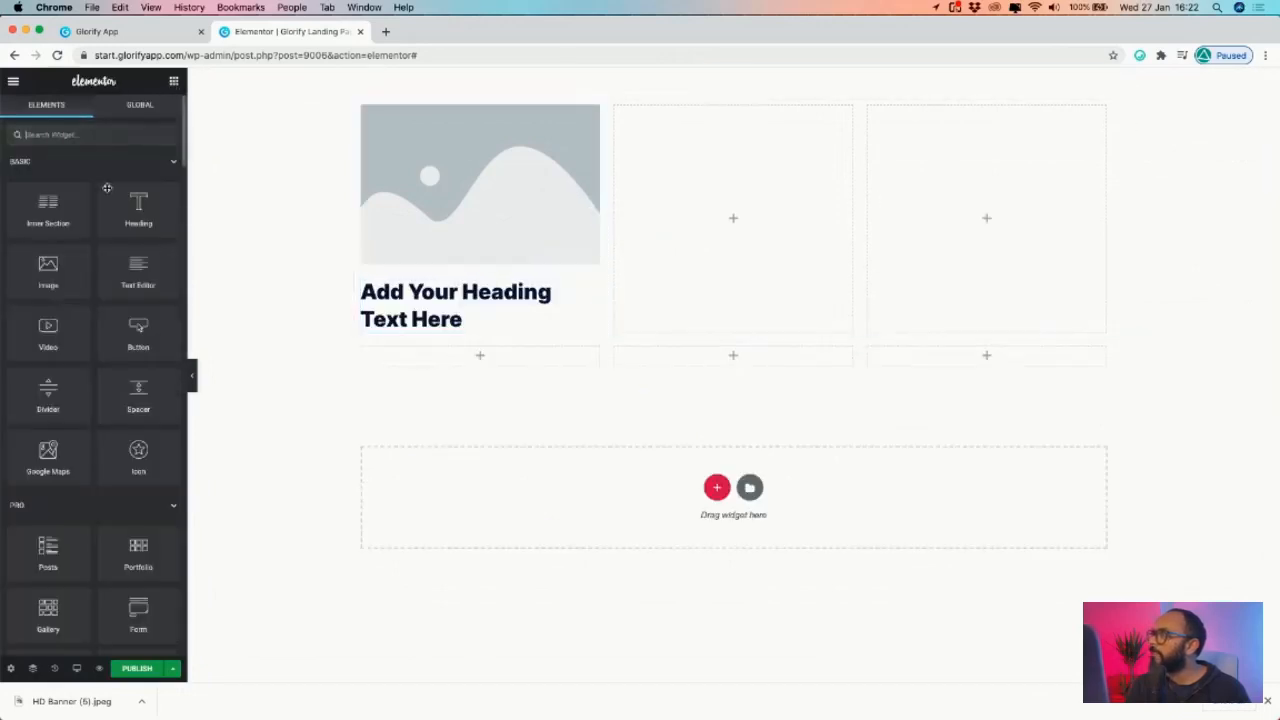
{"action": "left_click_drag", "start_coordinate": [140, 210], "coordinate": [751, 203]}
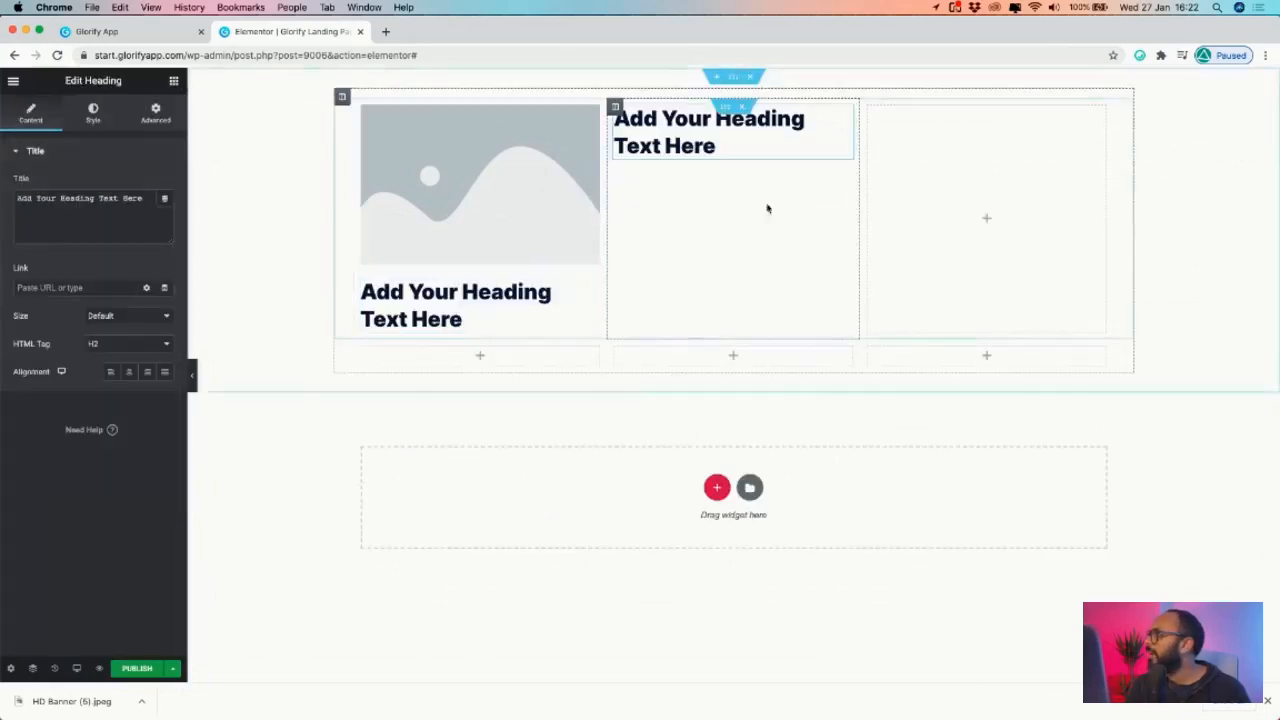
{"action": "right_click", "coordinate": [843, 117]}
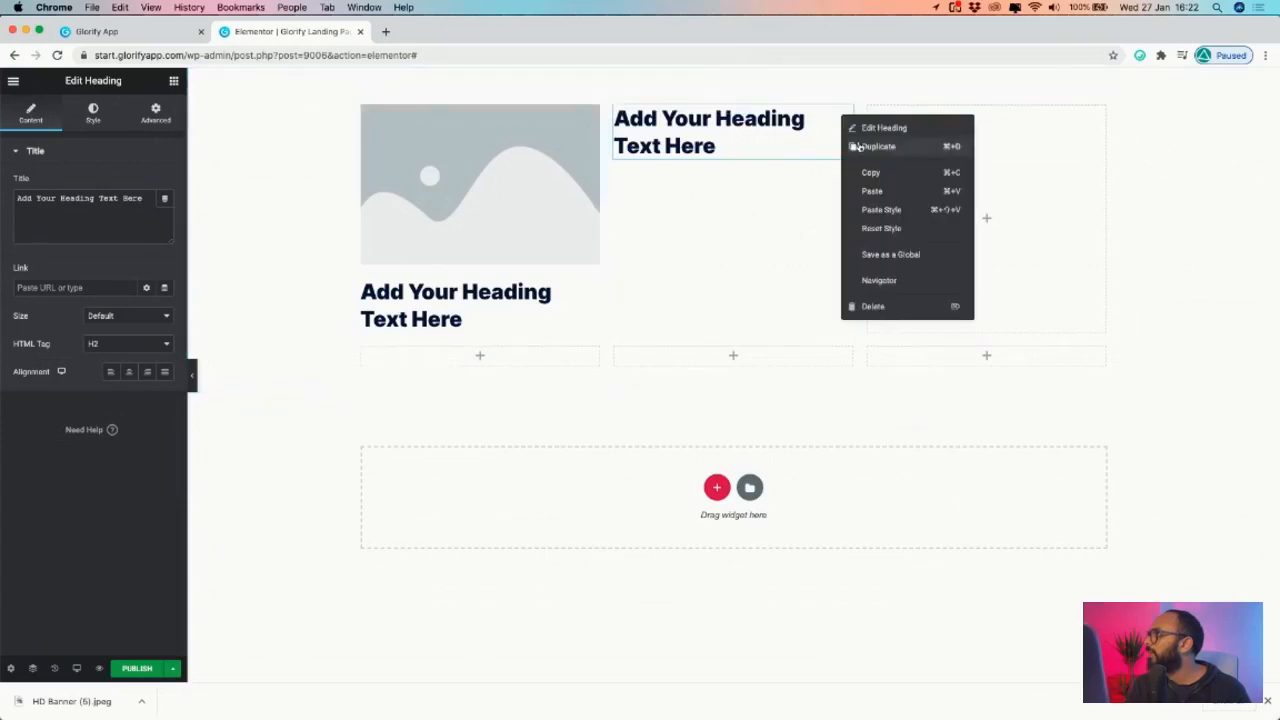
{"action": "left_click", "coordinate": [857, 146]}
{"action": "right_click", "coordinate": [843, 181]}
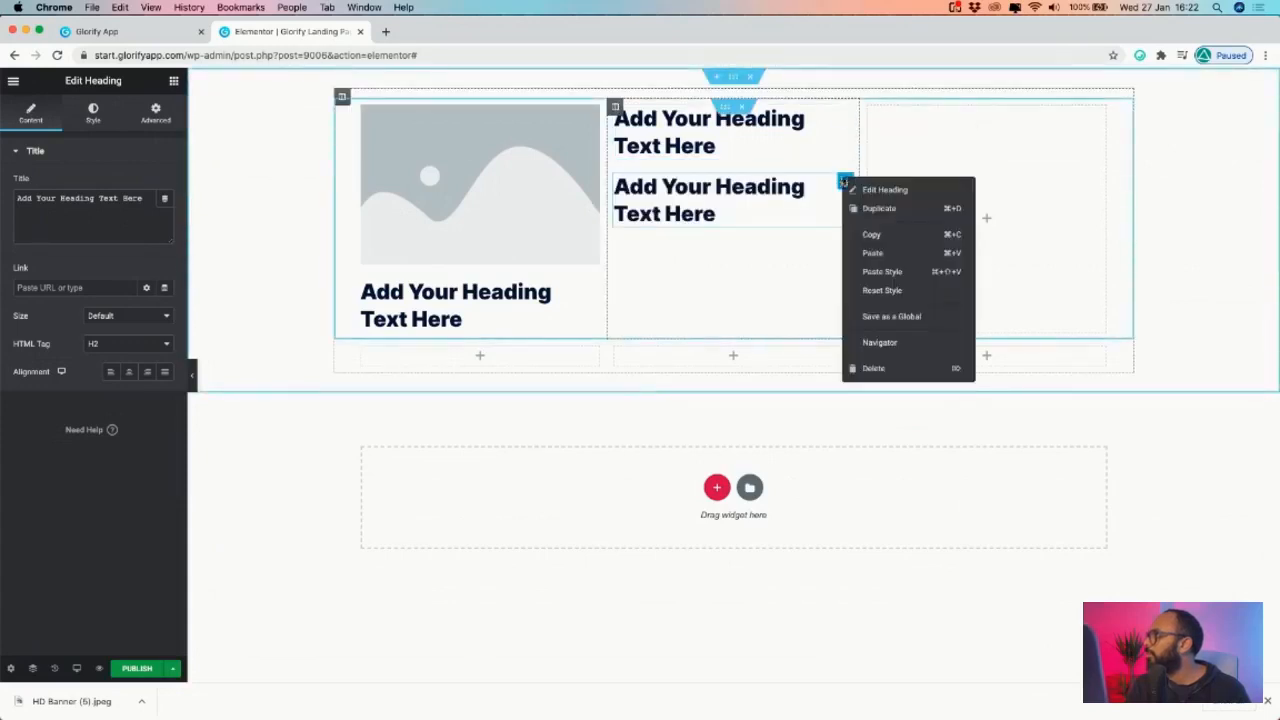
{"action": "left_click", "coordinate": [872, 367]}
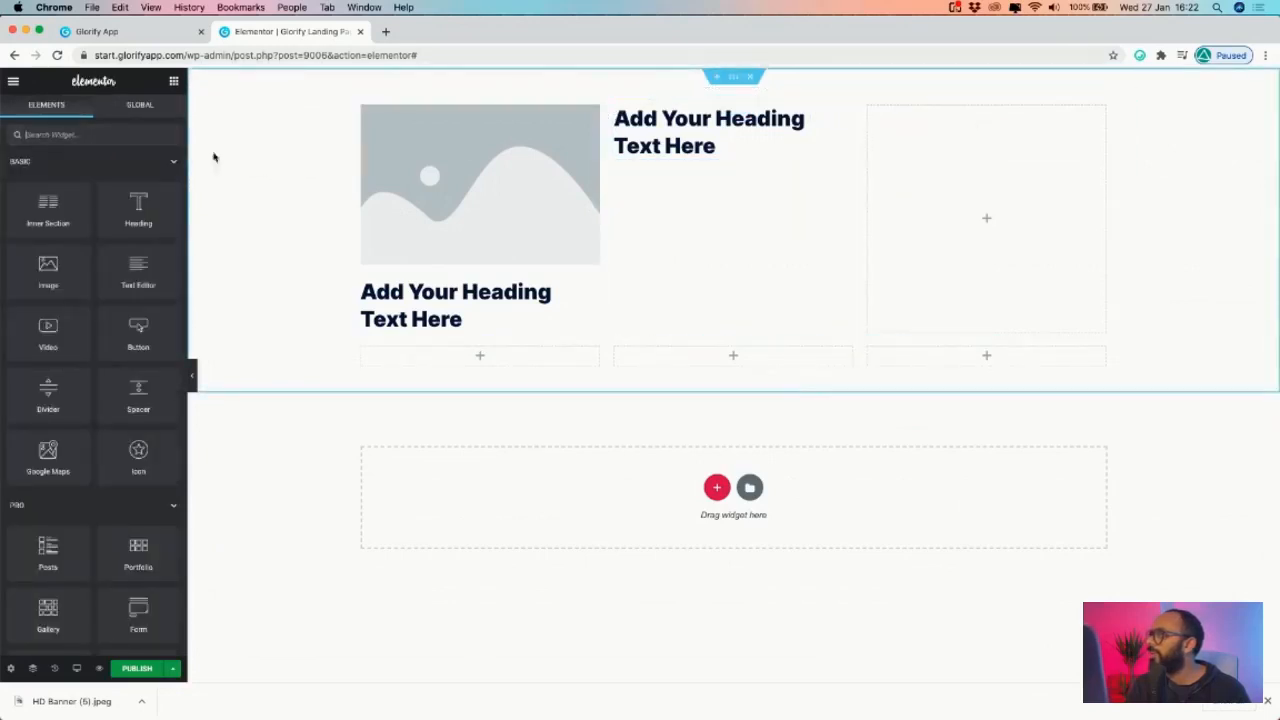
- Add a star Icon and a Button below it in the third column
{"action": "left_click", "coordinate": [114, 133]}
{"action": "type", "text": "icon"}
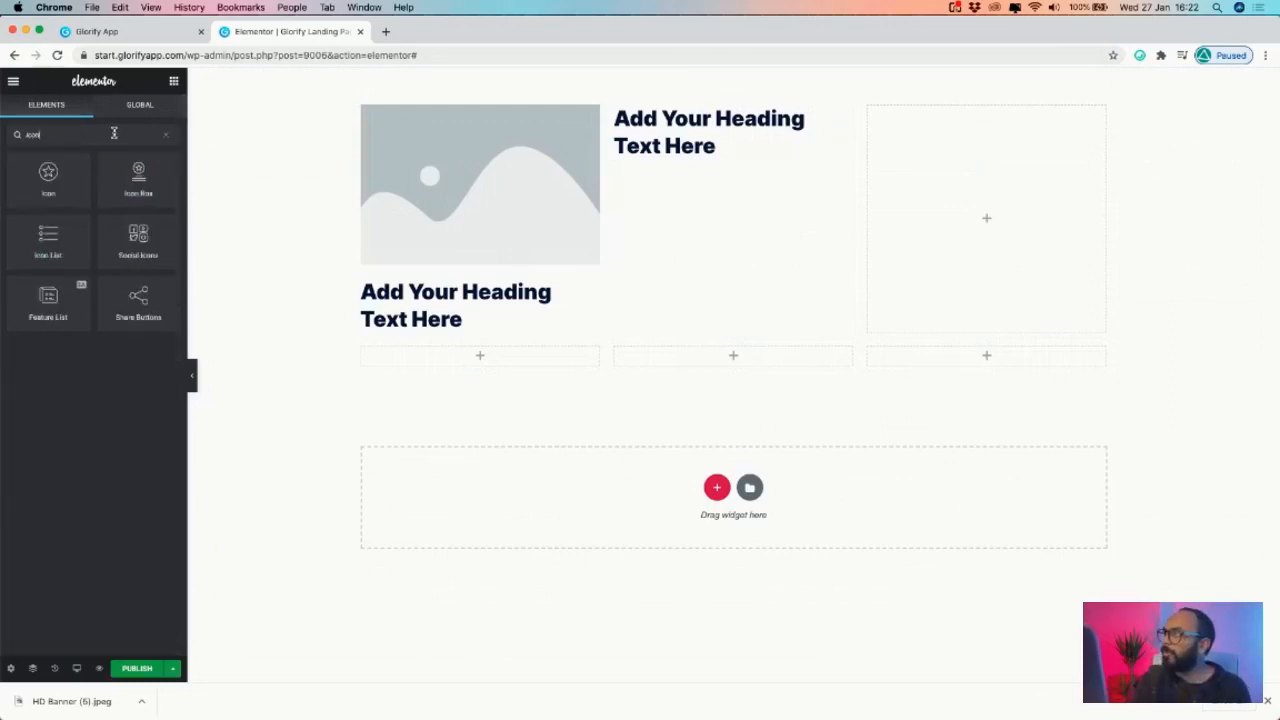
{"action": "left_click_drag", "start_coordinate": [48, 175], "coordinate": [986, 205]}
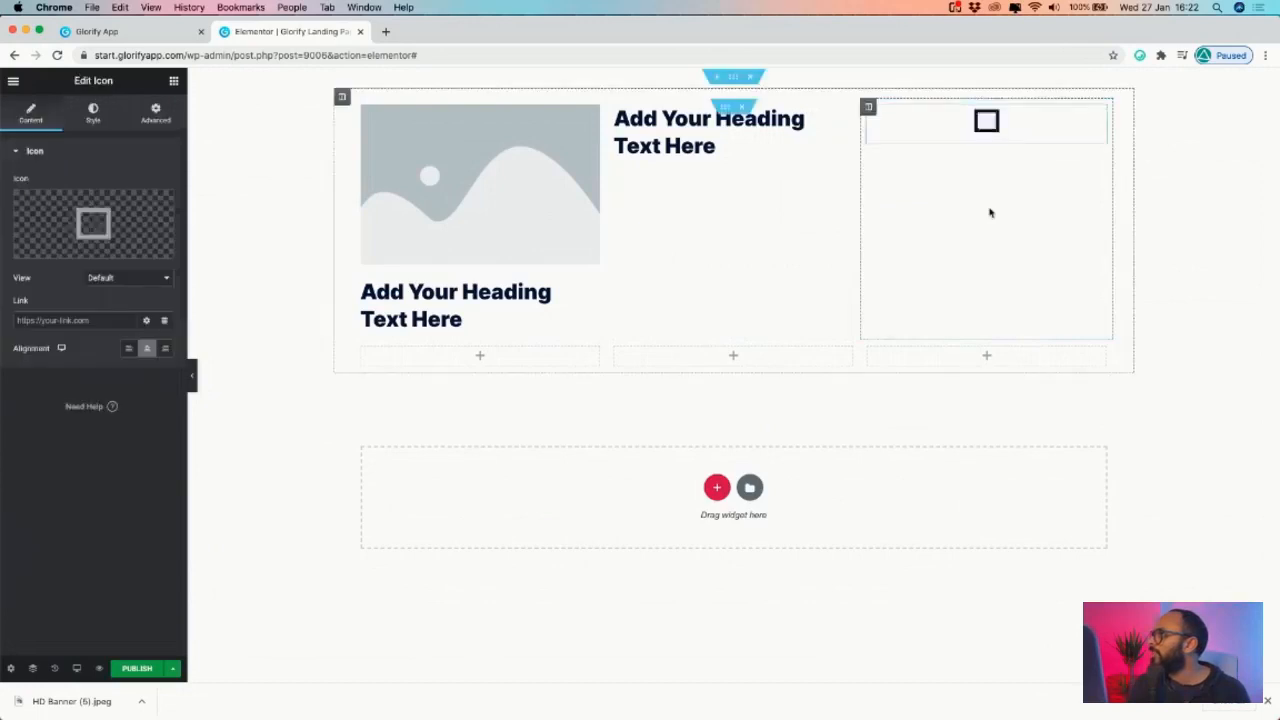
{"action": "left_click", "coordinate": [156, 113]}
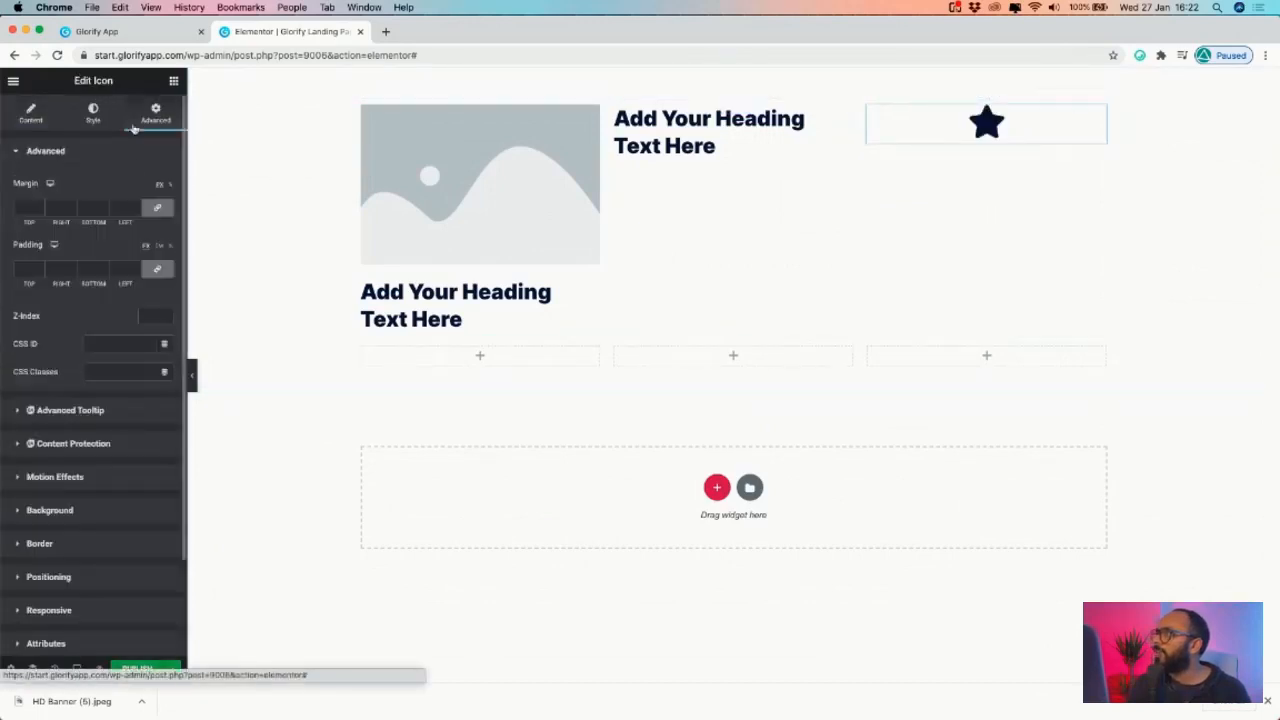
{"action": "left_click", "coordinate": [174, 81]}
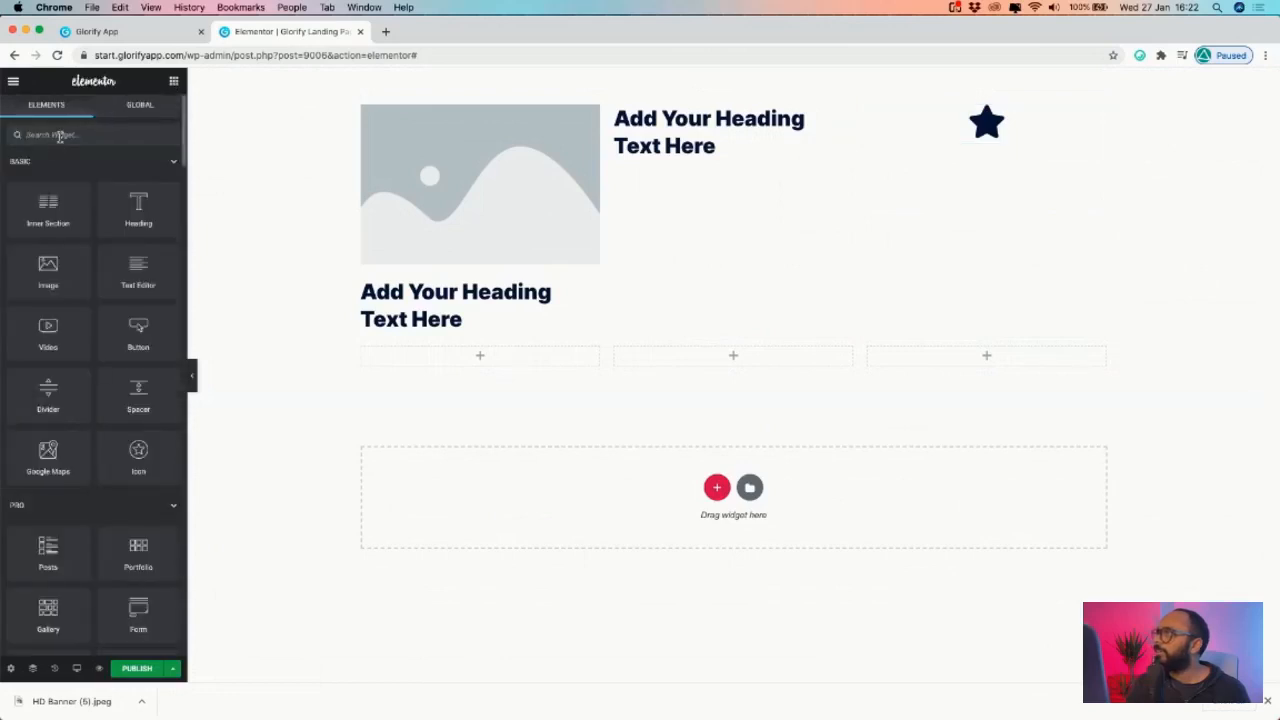
{"action": "type", "text": "butto"}
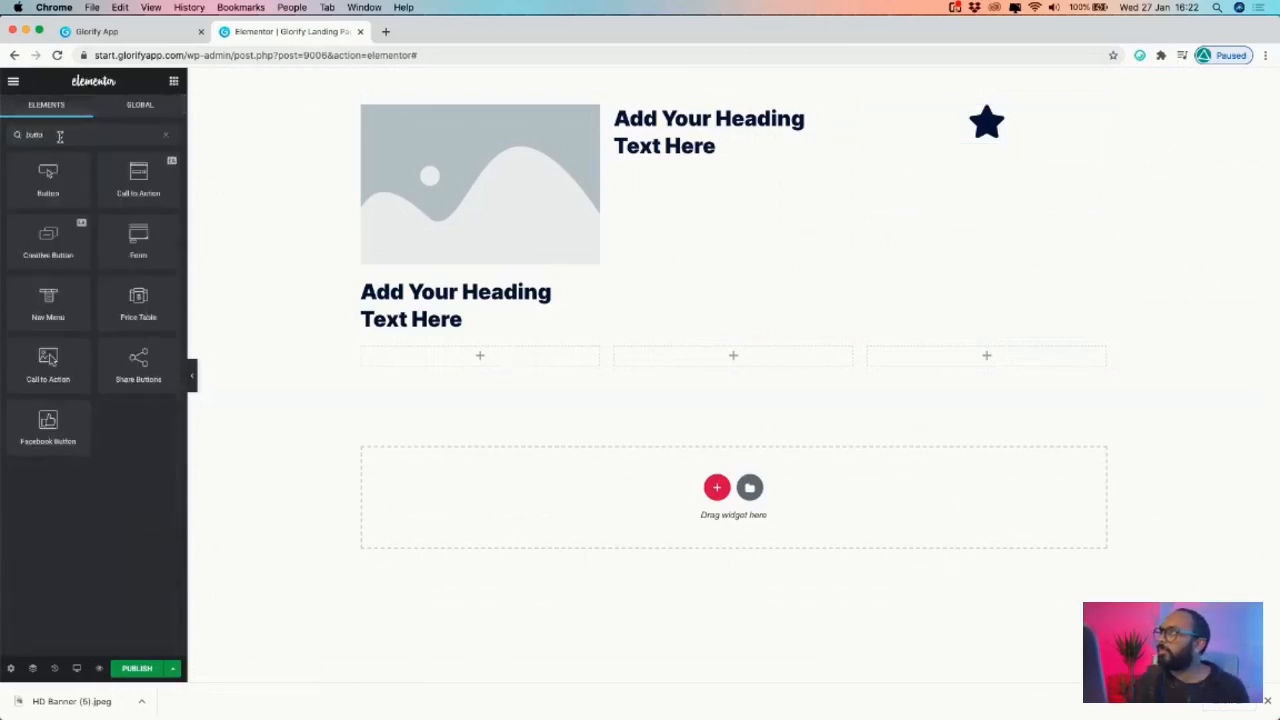
{"action": "left_click_drag", "start_coordinate": [33, 181], "coordinate": [1004, 147]}
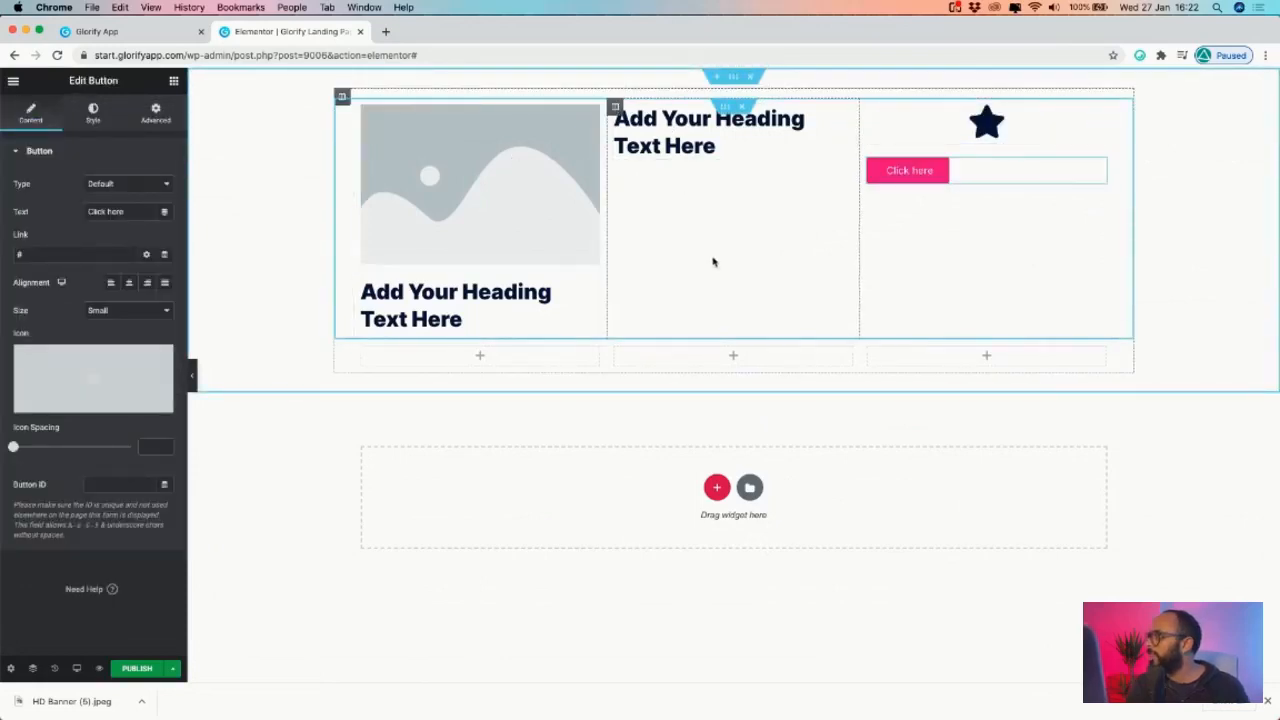
{"action": "left_click", "coordinate": [174, 82]}
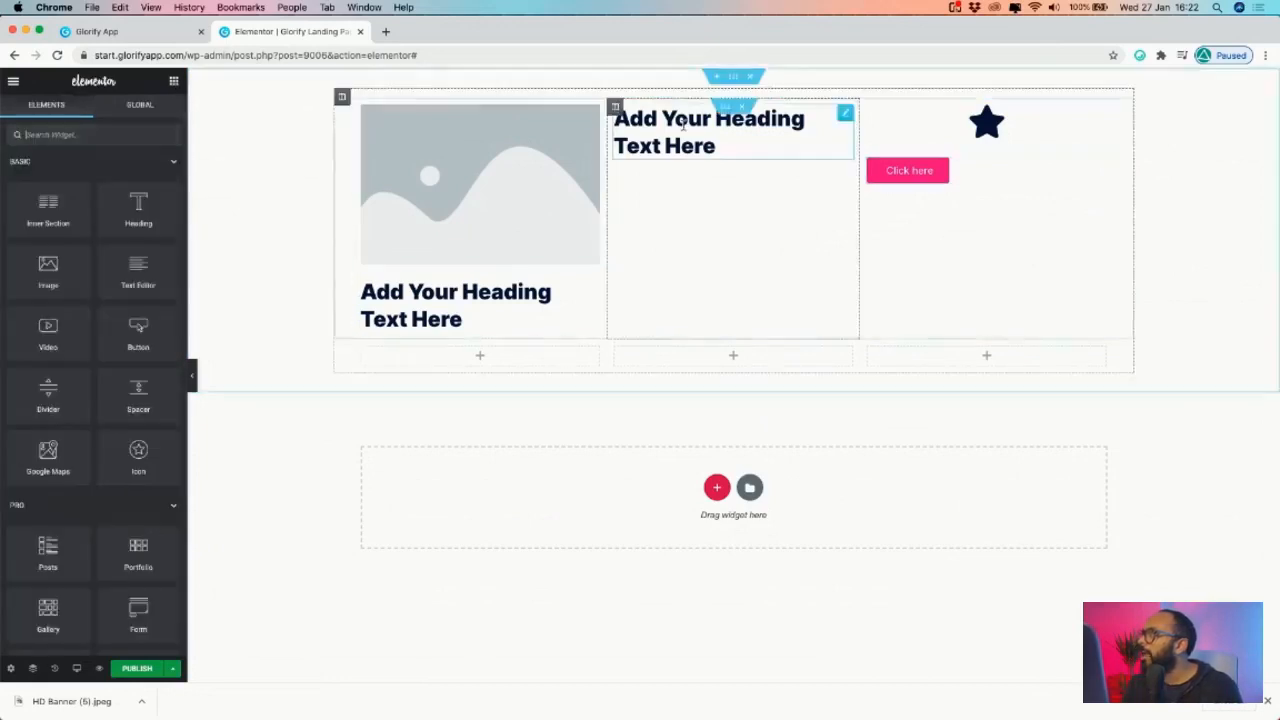
{"action": "left_click", "coordinate": [733, 76]}
{"action": "left_click", "coordinate": [30, 112]}
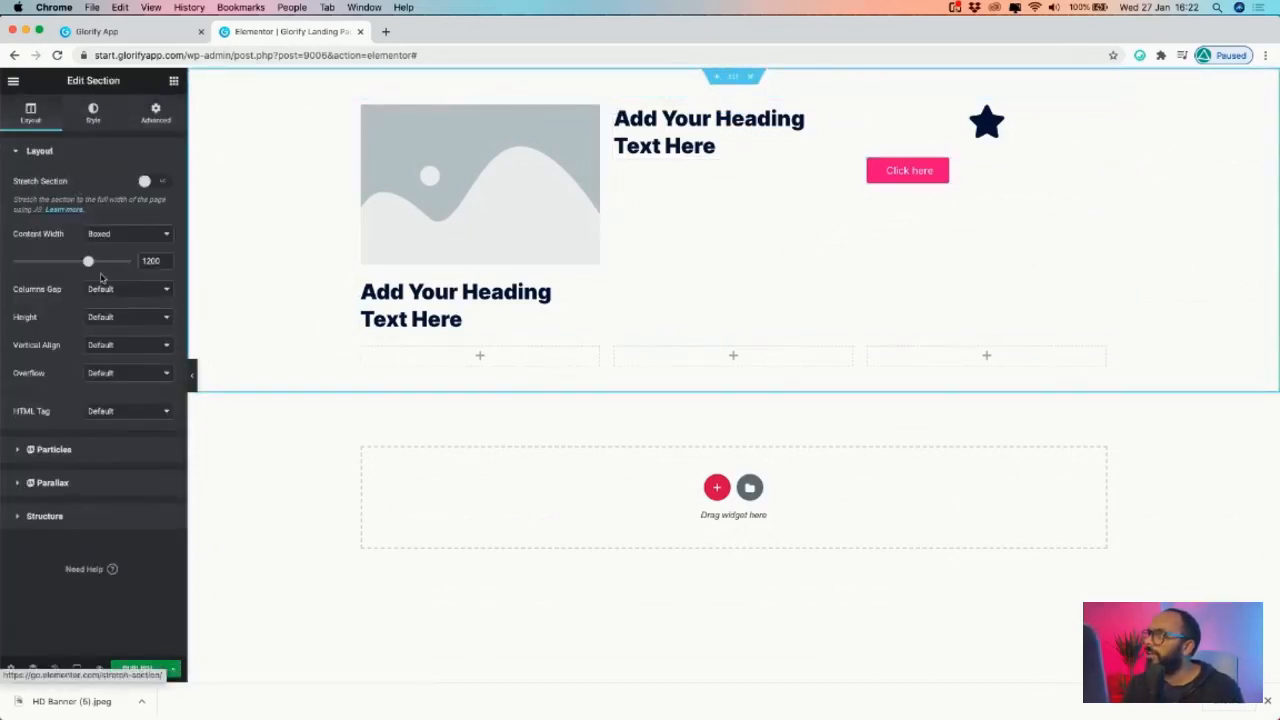
{"action": "left_click", "coordinate": [155, 112]}
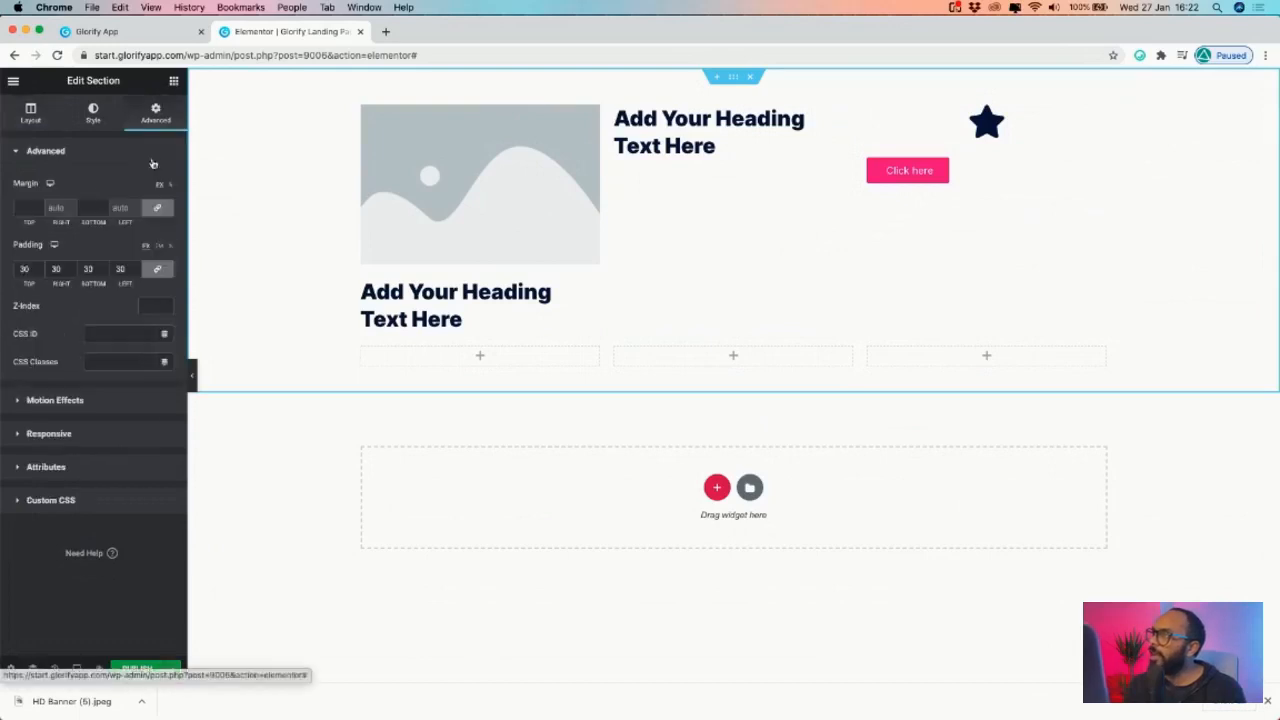
{"action": "left_click", "coordinate": [192, 374]}
{"action": "left_click", "coordinate": [8, 378]}
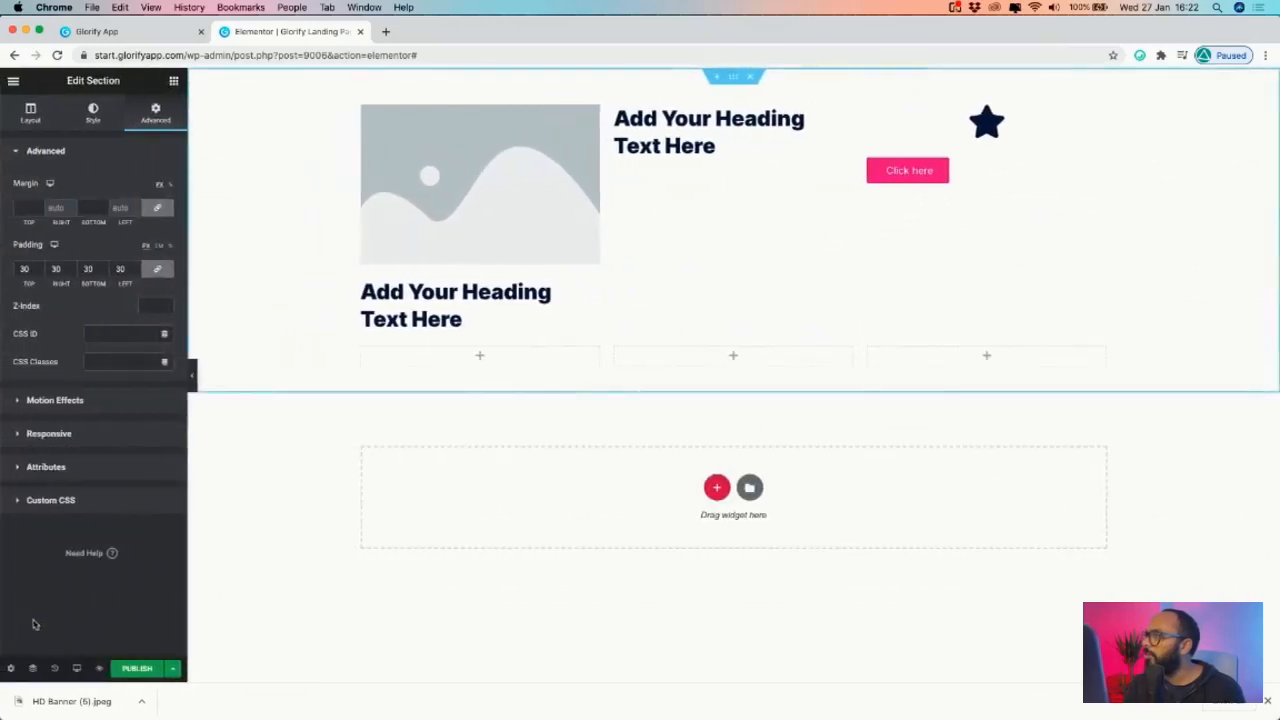
{"action": "mouse_move", "coordinate": [76, 668]}
{"action": "left_click", "coordinate": [78, 604]}
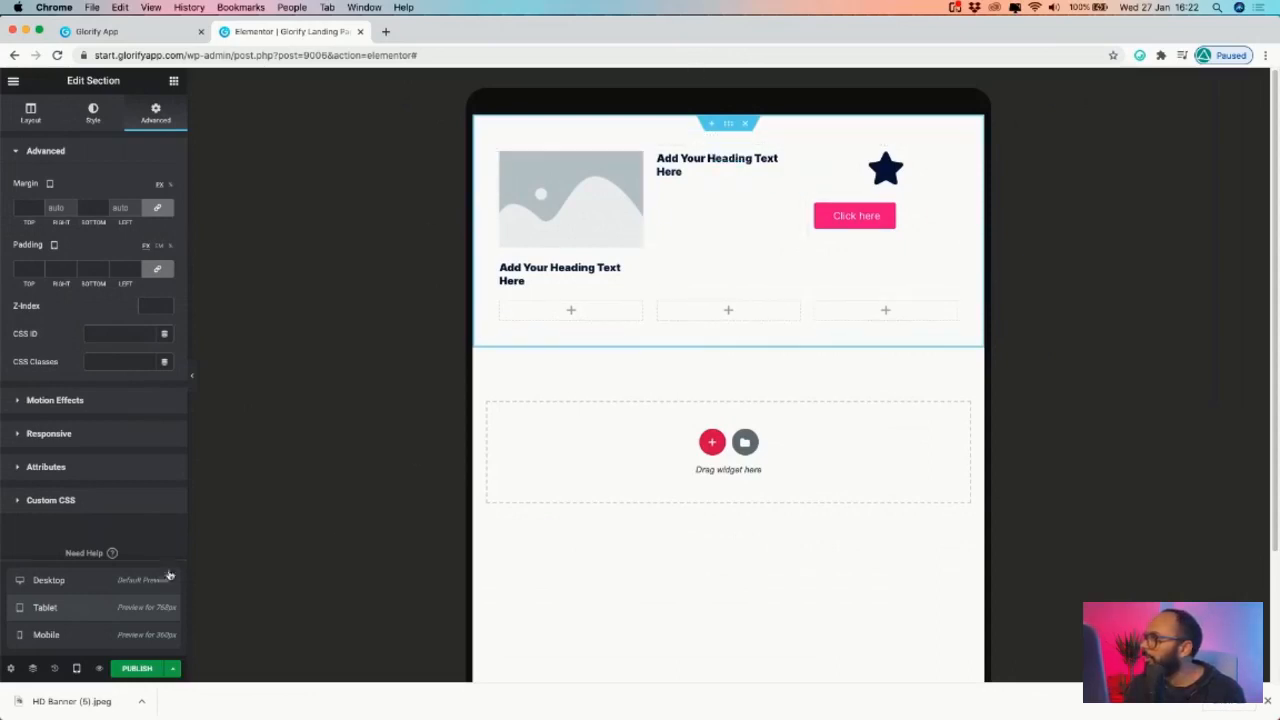
{"action": "left_click", "coordinate": [75, 668]}
{"action": "left_click", "coordinate": [75, 668]}
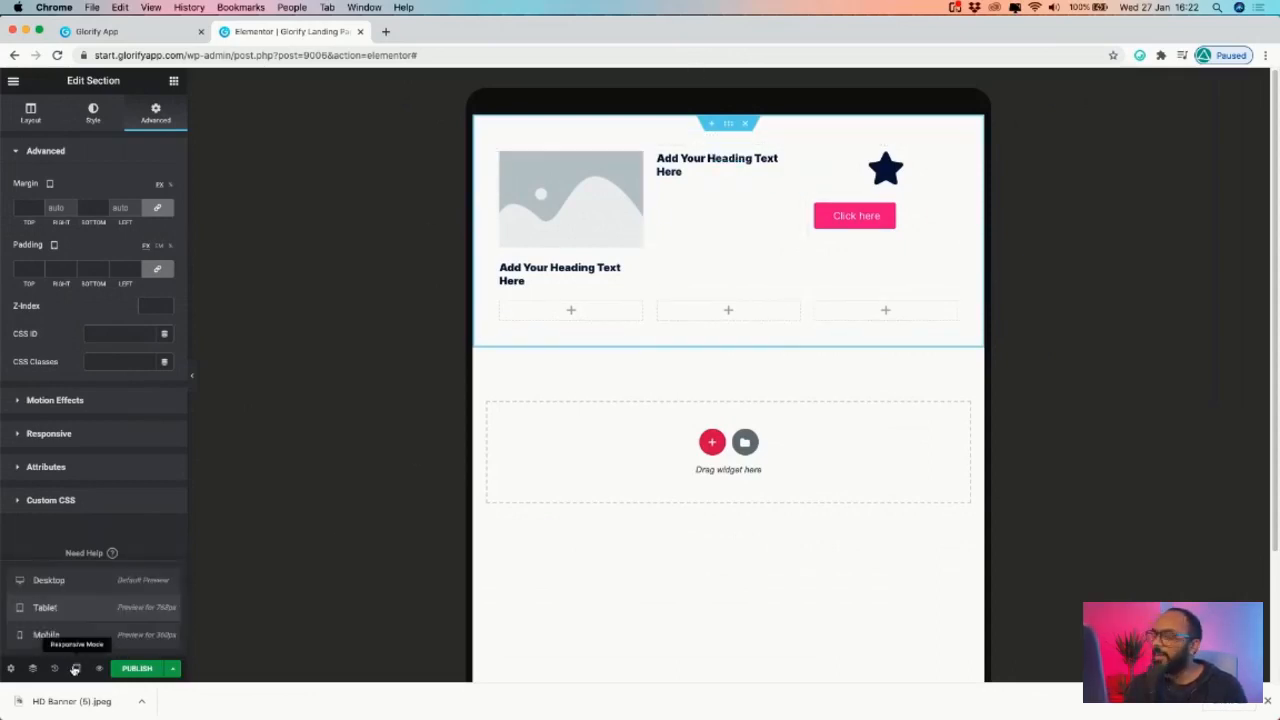
{"action": "left_click", "coordinate": [77, 634]}
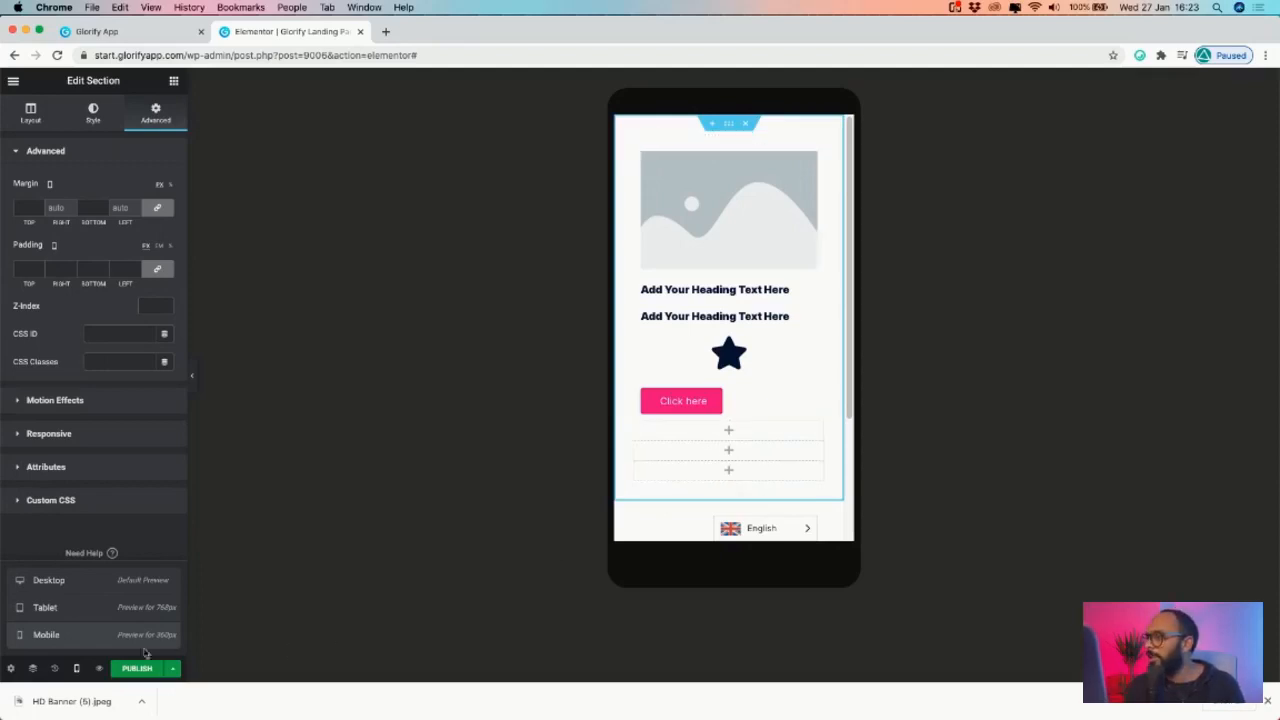
{"action": "left_click", "coordinate": [48, 580]}
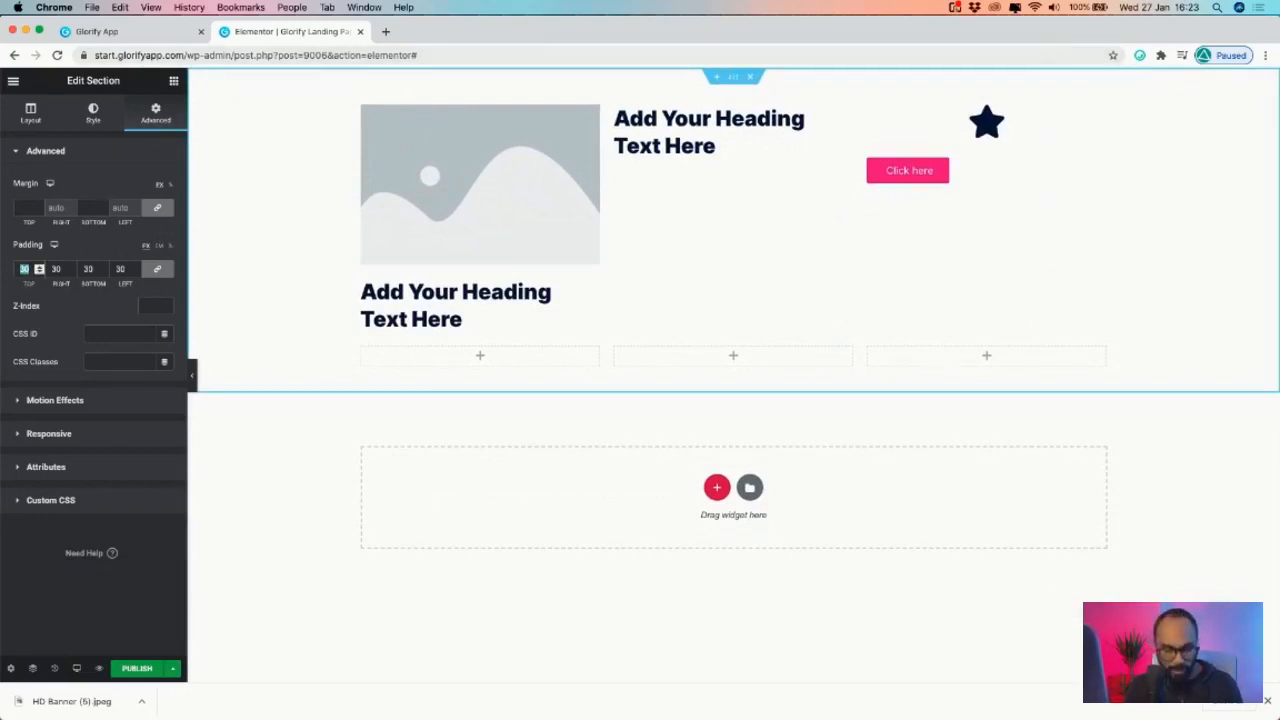
{"action": "type", "text": "0"}
{"action": "left_click", "coordinate": [76, 665]}
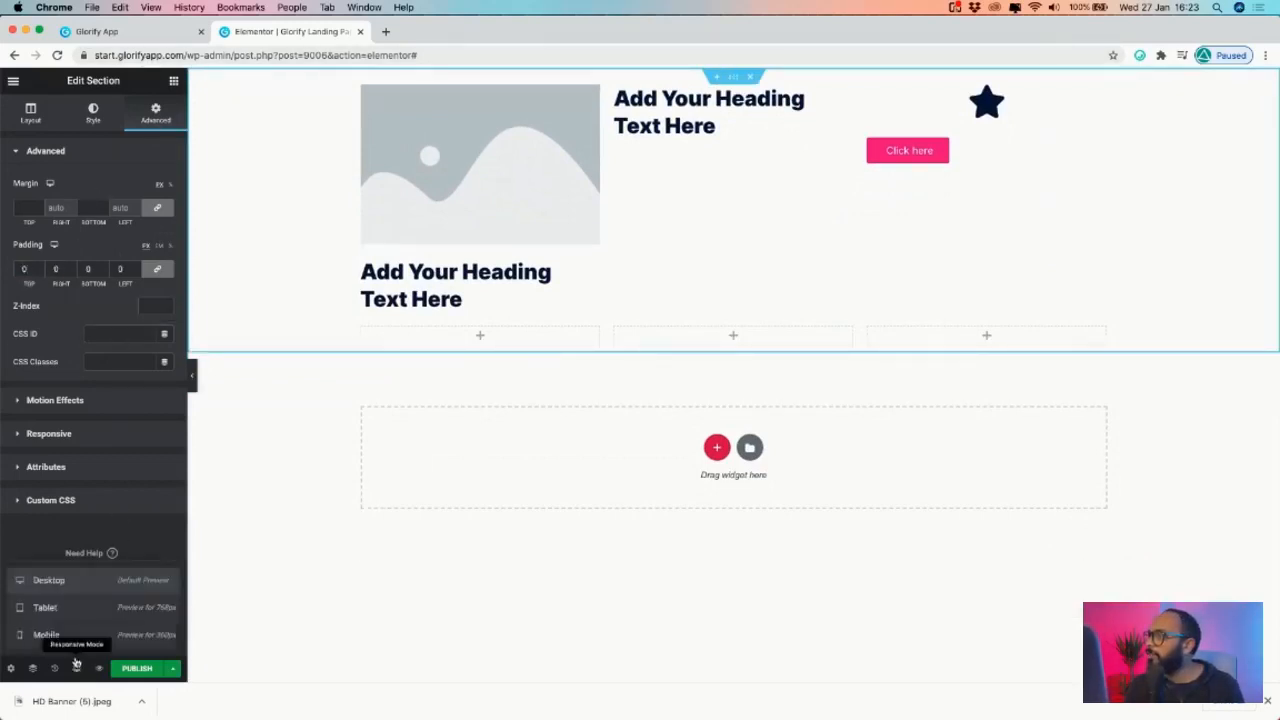
{"action": "left_click", "coordinate": [60, 634]}
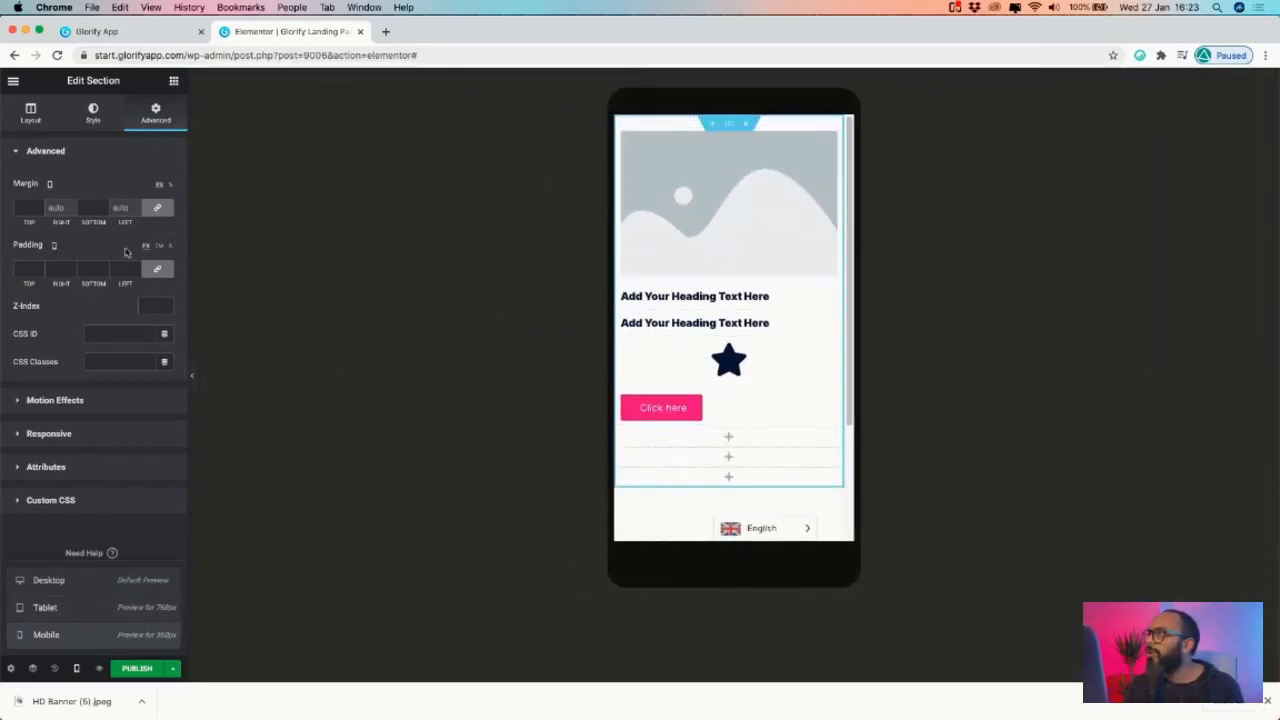
{"action": "left_click", "coordinate": [74, 669]}
{"action": "left_click", "coordinate": [74, 669]}
{"action": "left_click", "coordinate": [77, 580]}
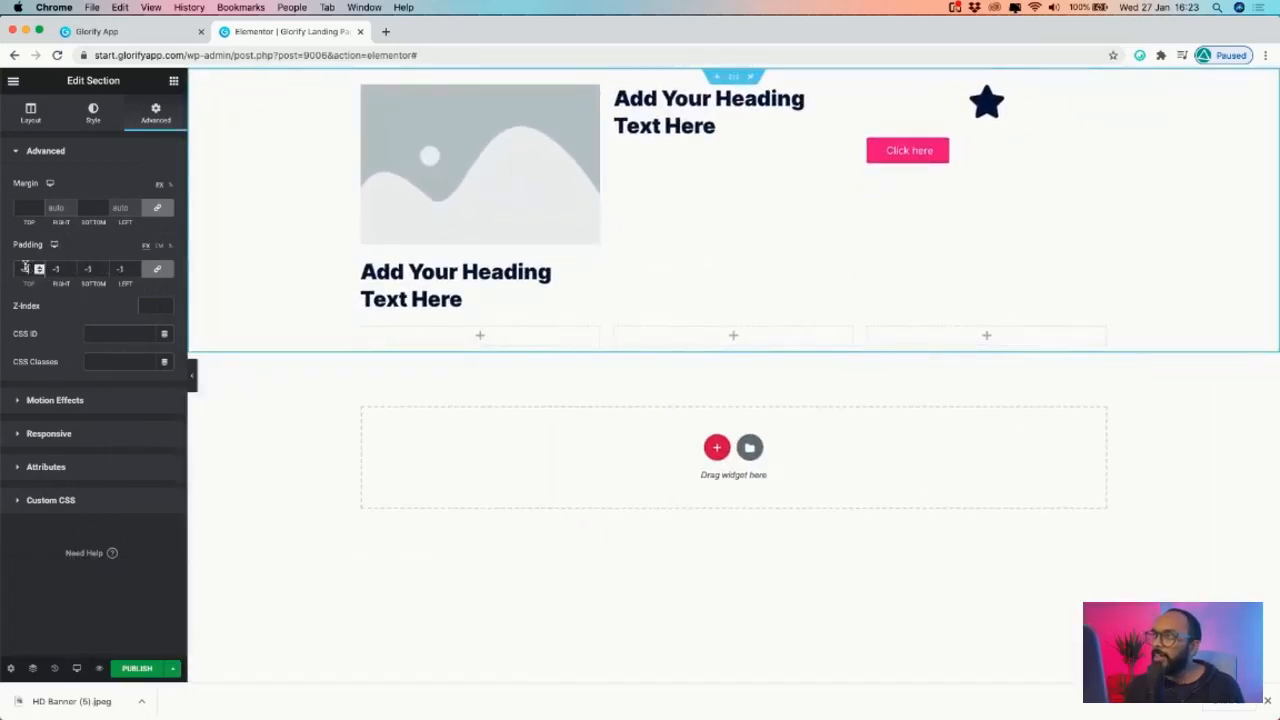
{"action": "type", "text": "30"}
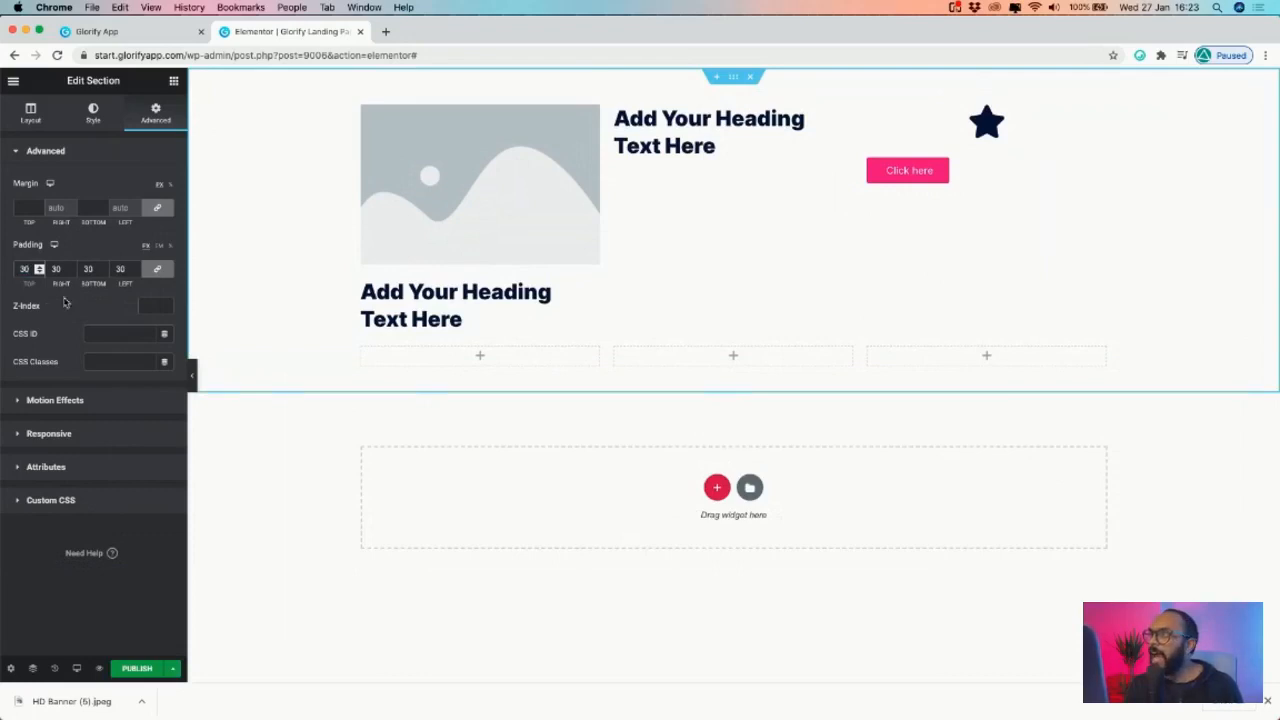
{"action": "left_click", "coordinate": [76, 668]}
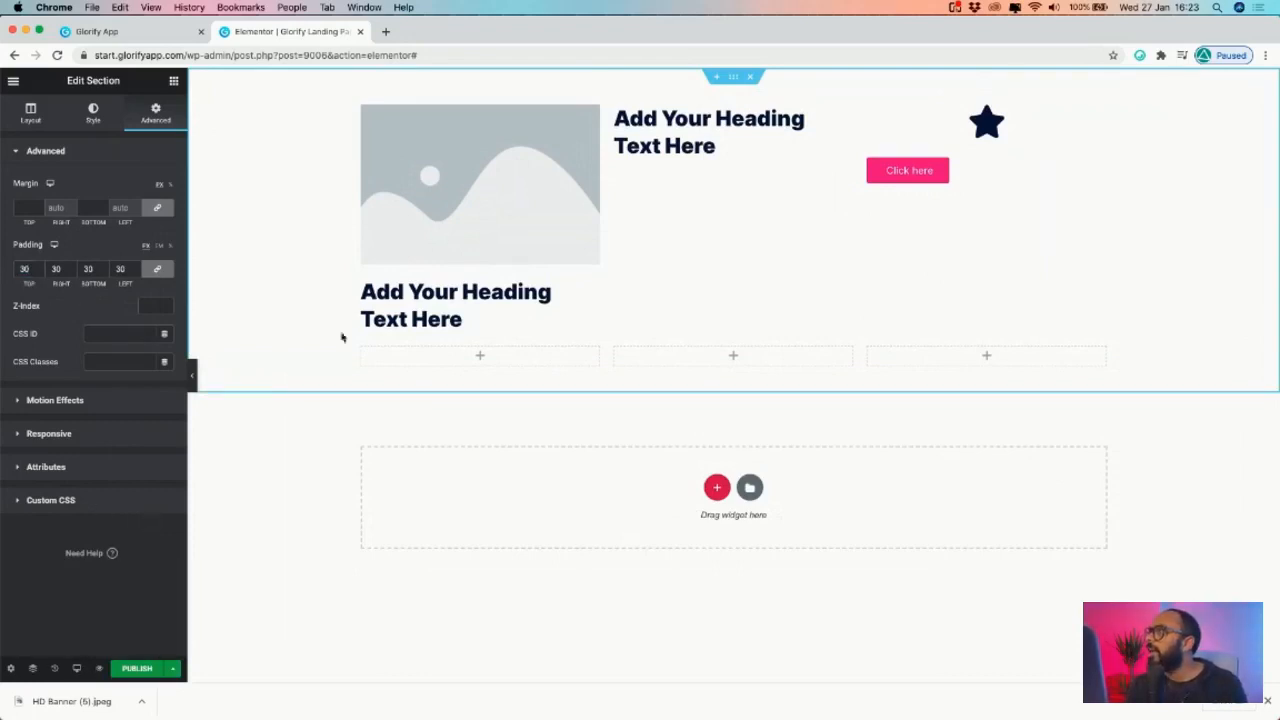
- Open Insert Media on Upload files for the placeholder image and locate the logo on the Desktop
{"action": "left_click", "coordinate": [531, 142]}
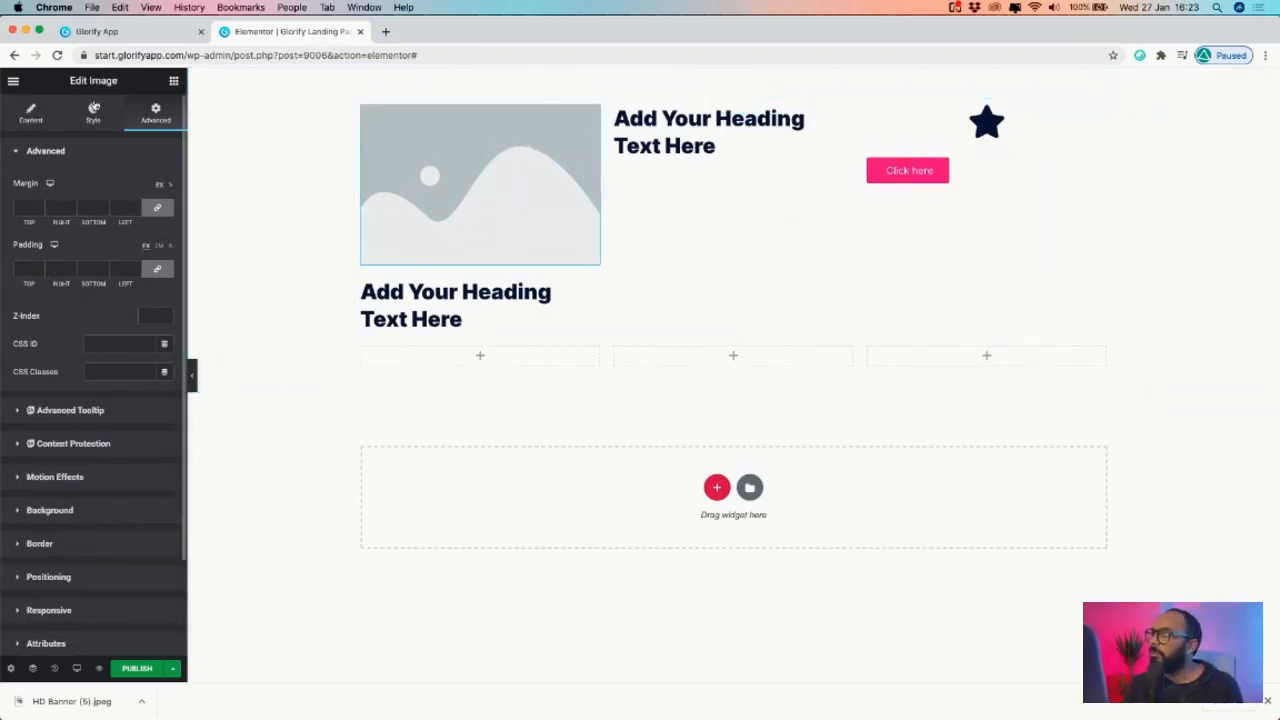
{"action": "left_click", "coordinate": [28, 120]}
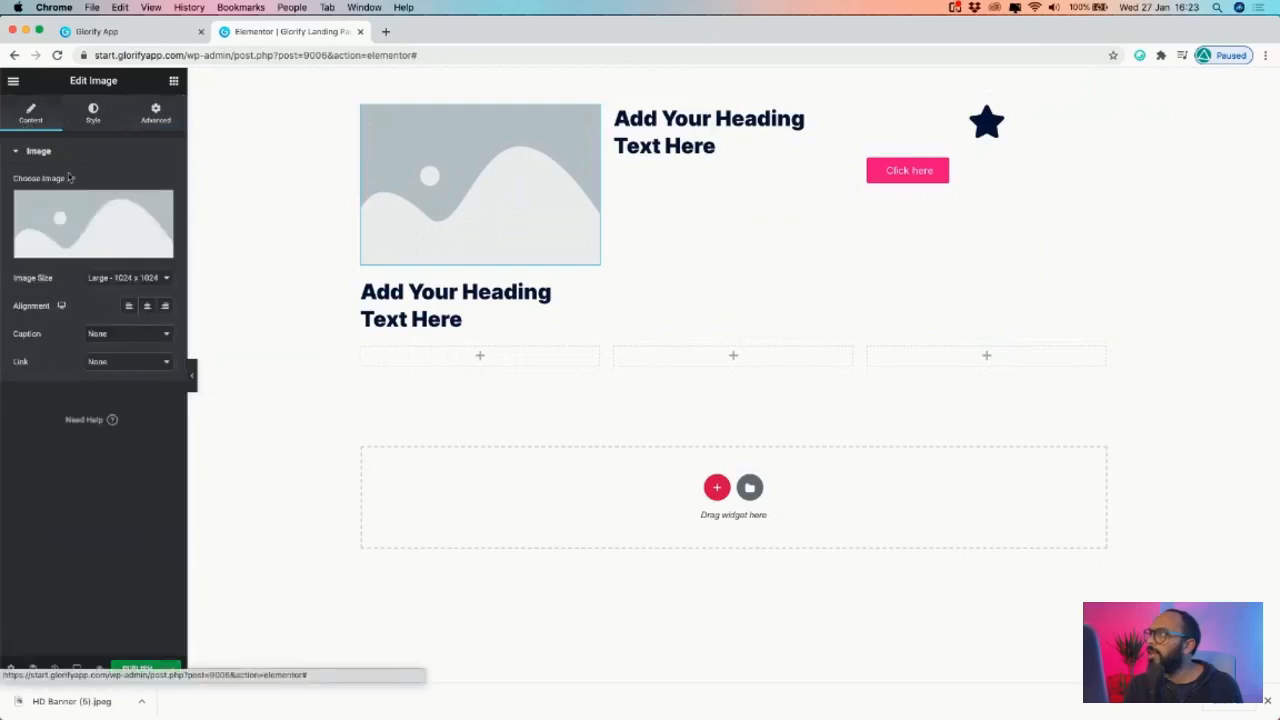
{"action": "left_click", "coordinate": [112, 236]}
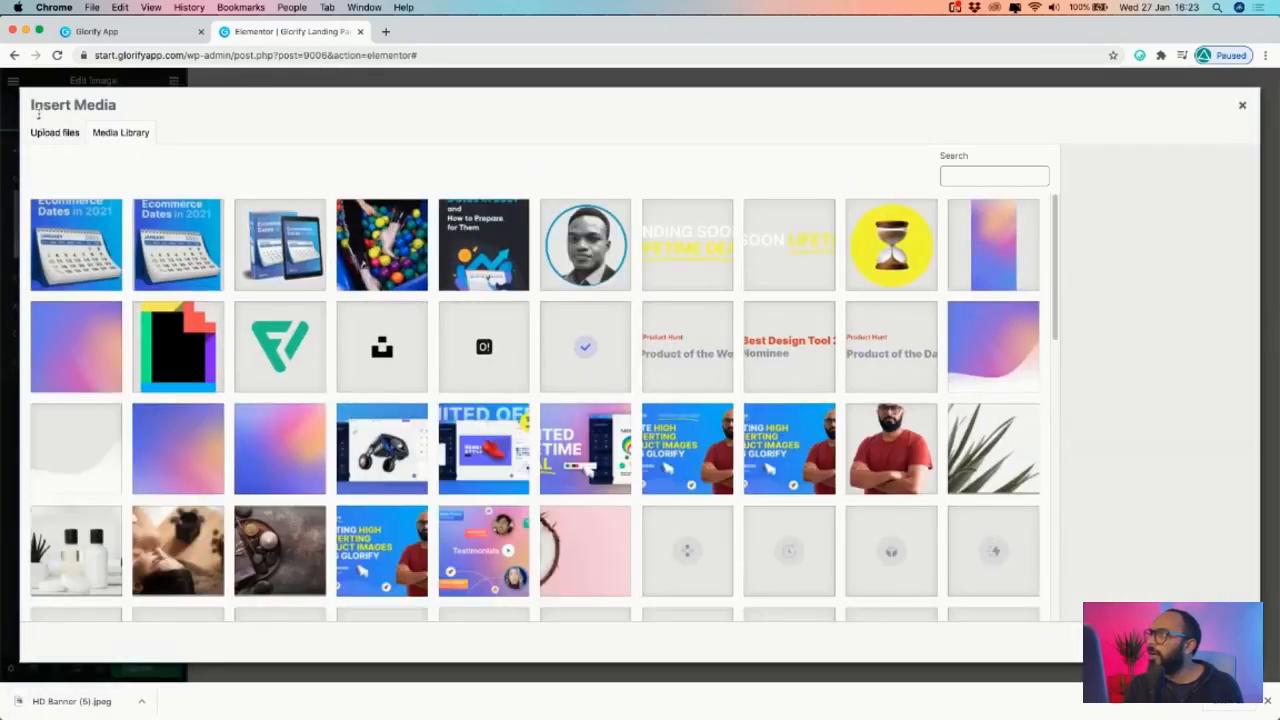
{"action": "left_click", "coordinate": [43, 133]}
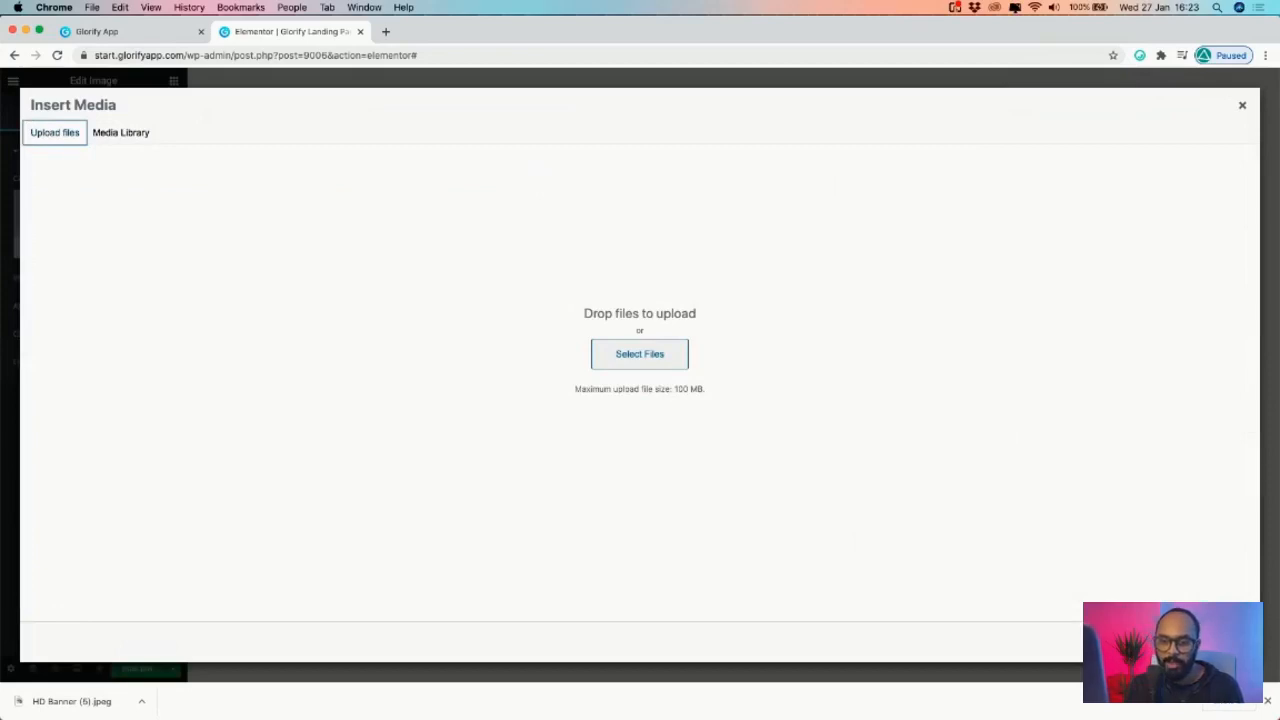
{"action": "key", "text": "super+Tab"}
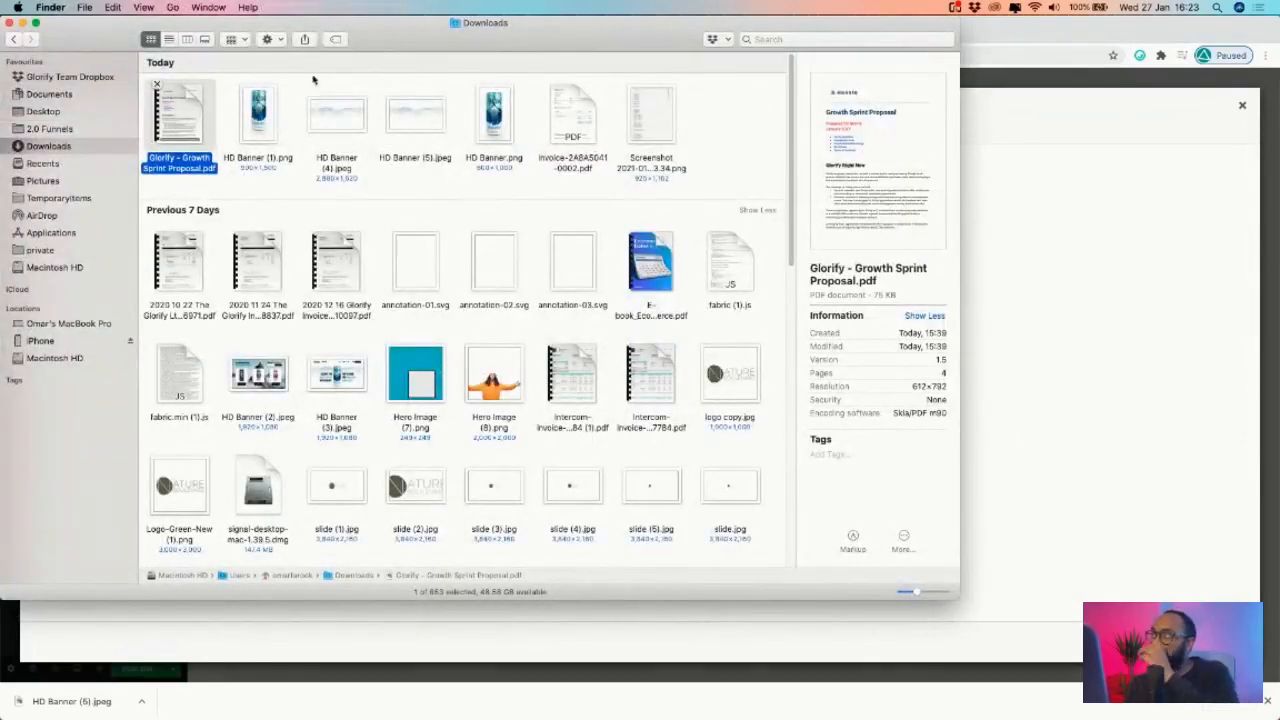
{"action": "left_click", "coordinate": [66, 114]}
{"action": "key", "text": "super+Tab"}
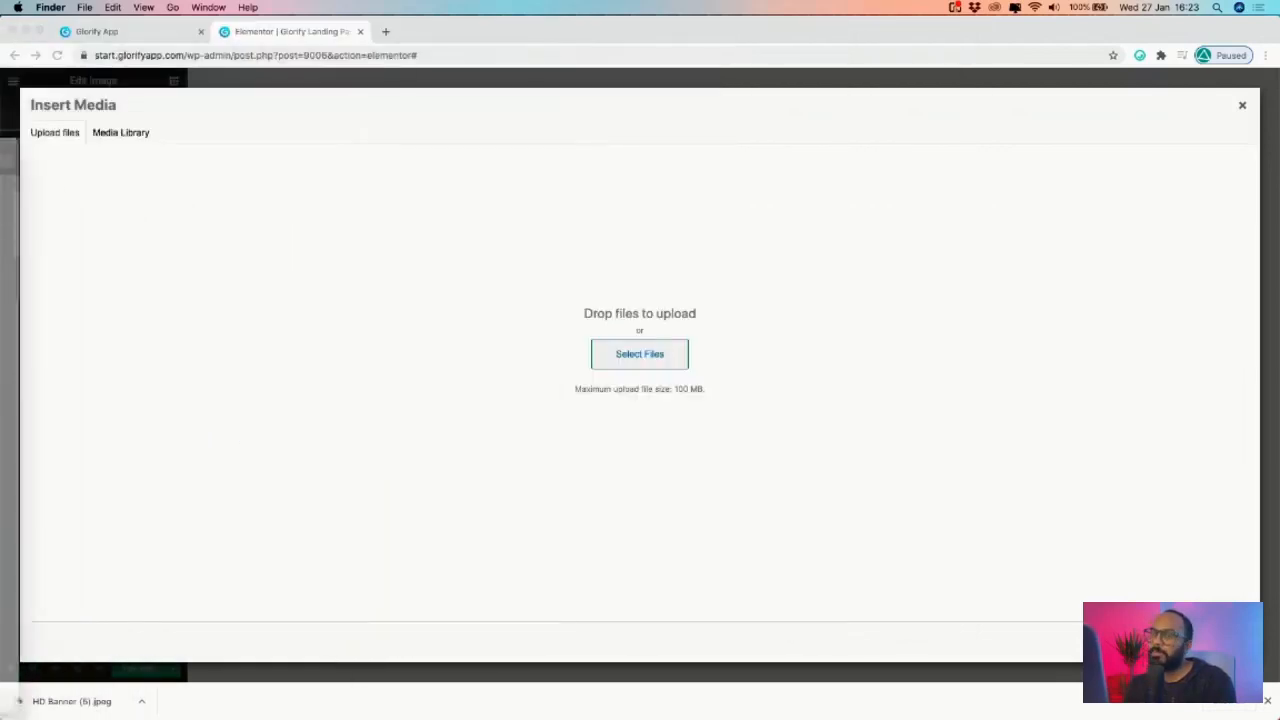
- Upload and insert logo-1.png as the header image, then shrink its width to 26
{"action": "left_click_drag", "start_coordinate": [564, 190], "coordinate": [564, 172]}
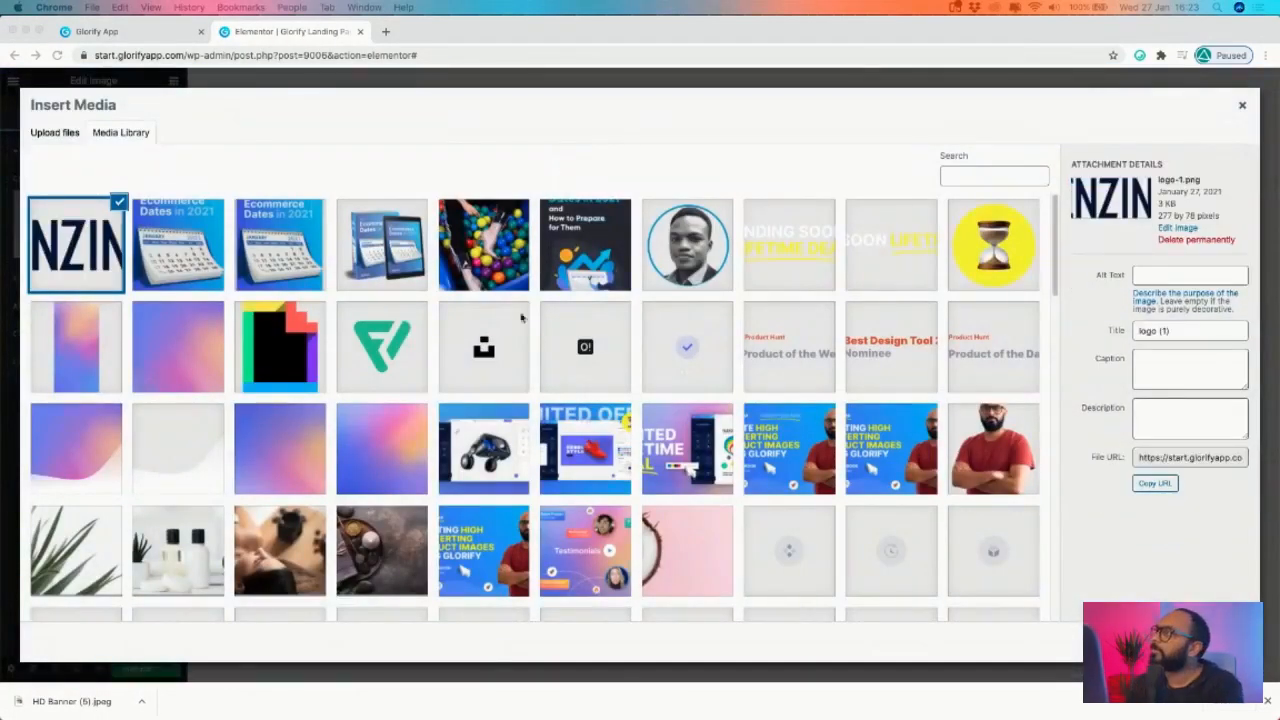
{"action": "left_click", "coordinate": [1210, 641]}
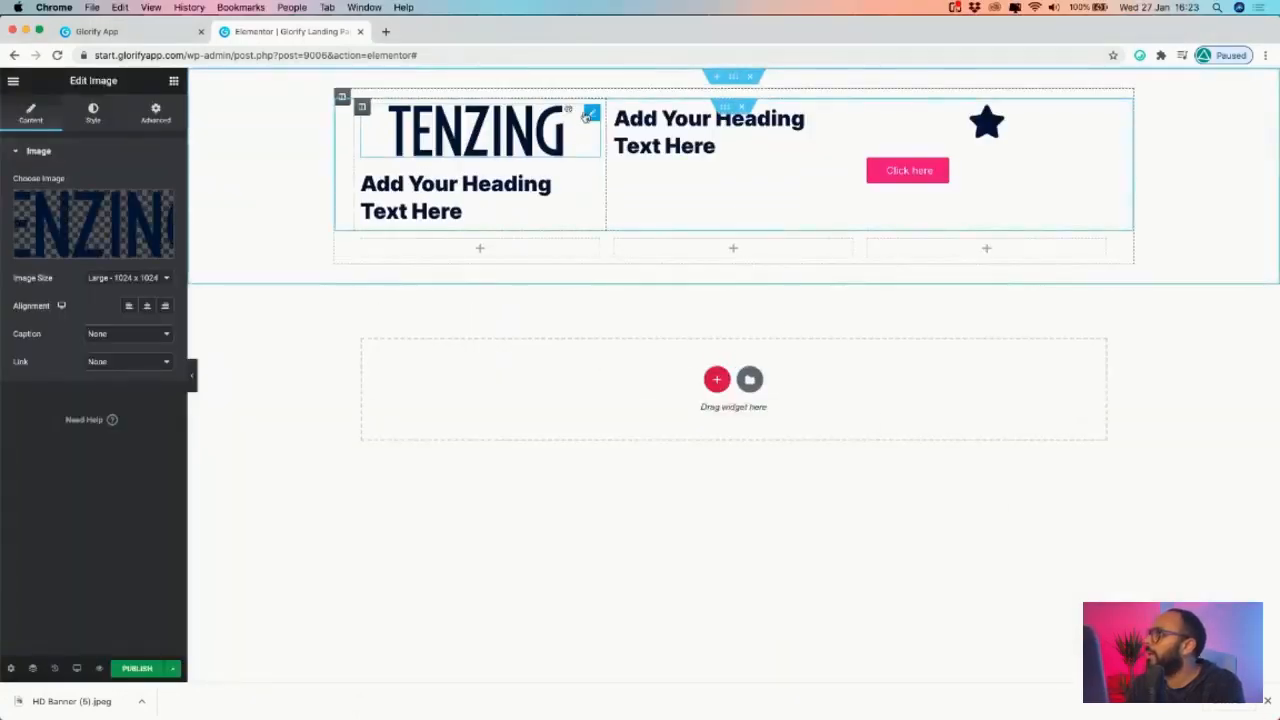
{"action": "left_click", "coordinate": [93, 112]}
{"action": "left_click_drag", "start_coordinate": [13, 207], "coordinate": [43, 208]}
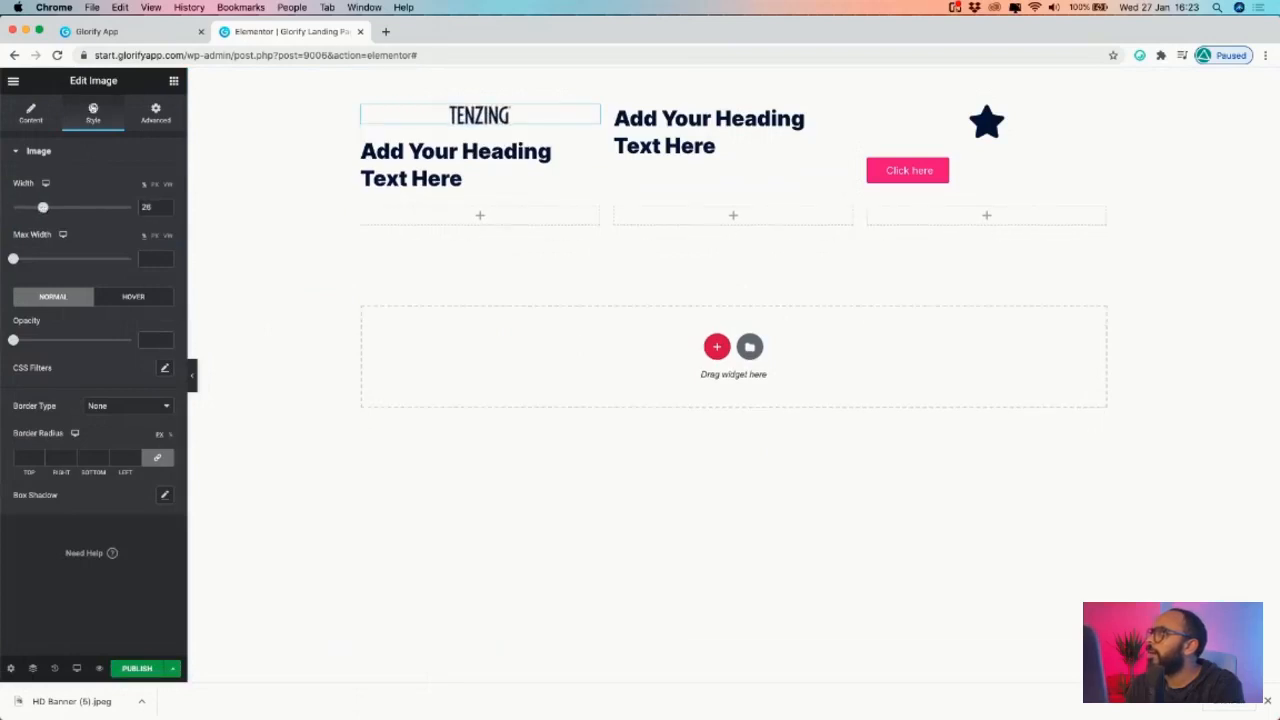
{"action": "left_click", "coordinate": [110, 31]}
{"action": "left_click", "coordinate": [289, 31]}
- Left-align the TENZING logo and keep its positioning width at Inline (auto)
{"action": "left_click", "coordinate": [31, 114]}
{"action": "left_click", "coordinate": [128, 307]}
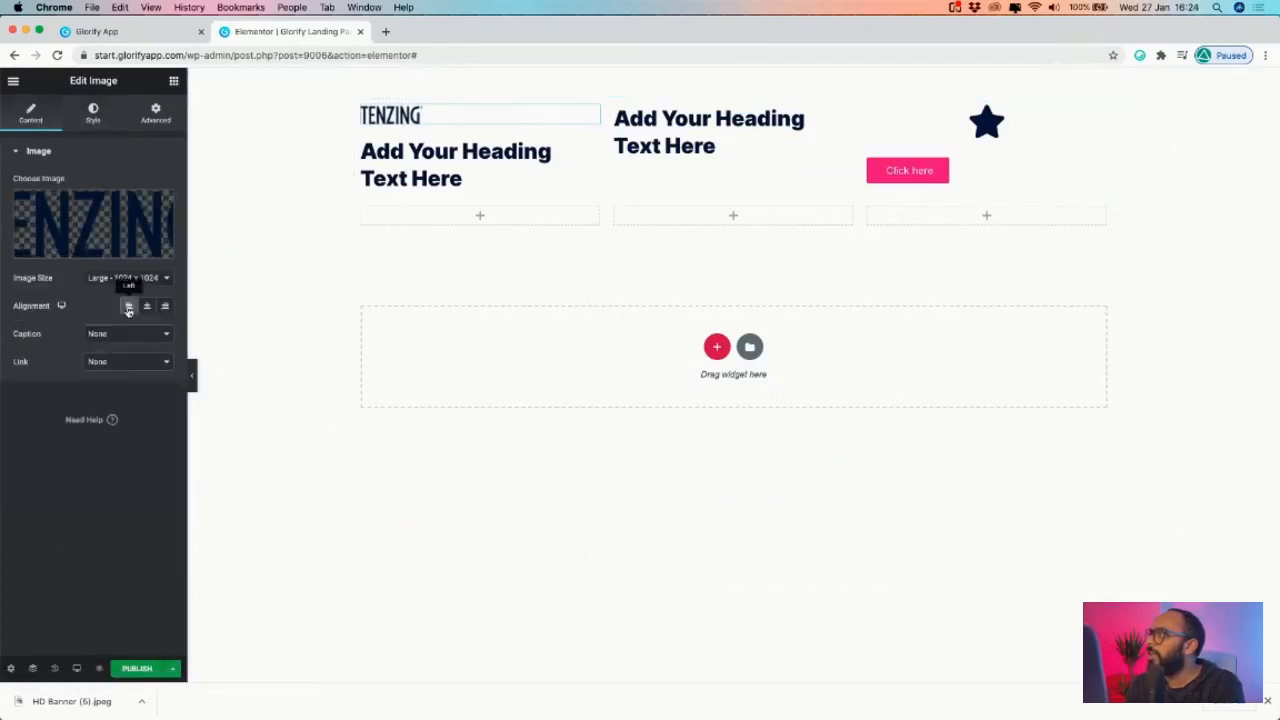
{"action": "left_click", "coordinate": [160, 116]}
{"action": "scroll", "coordinate": [90, 430], "scroll_direction": "down", "scroll_amount": 3}
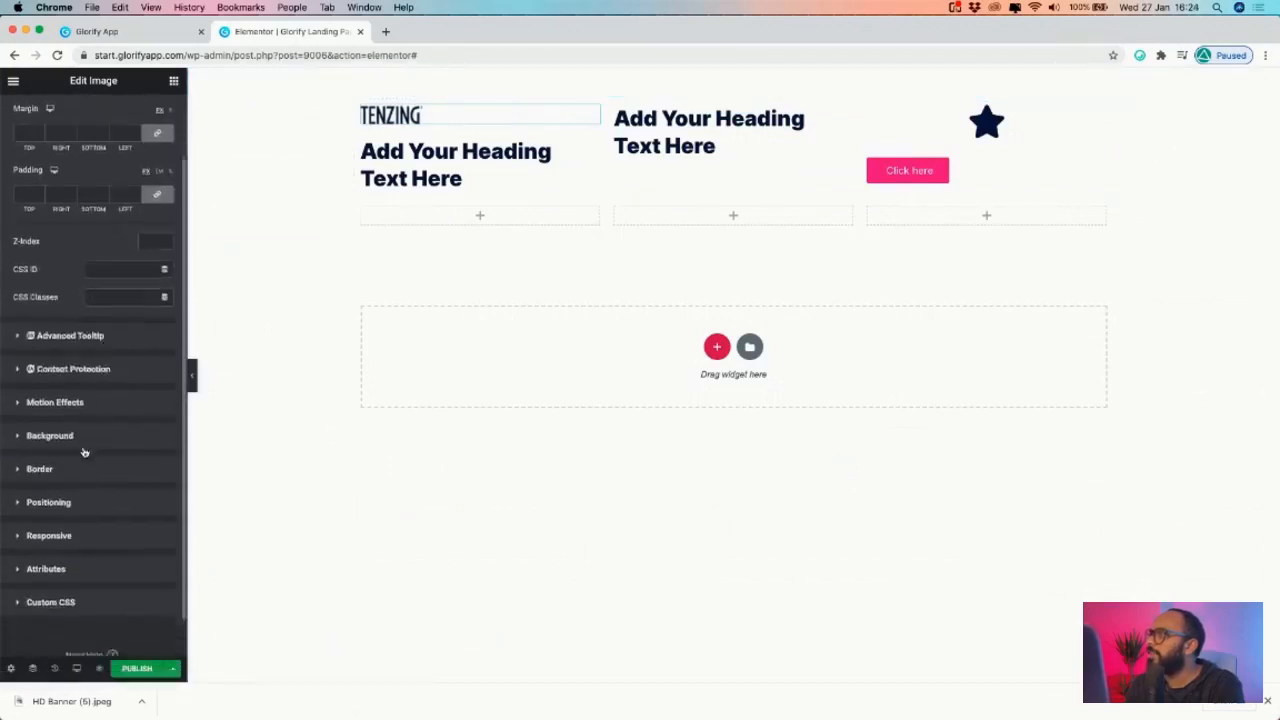
{"action": "left_click", "coordinate": [60, 461]}
{"action": "left_click", "coordinate": [106, 386]}
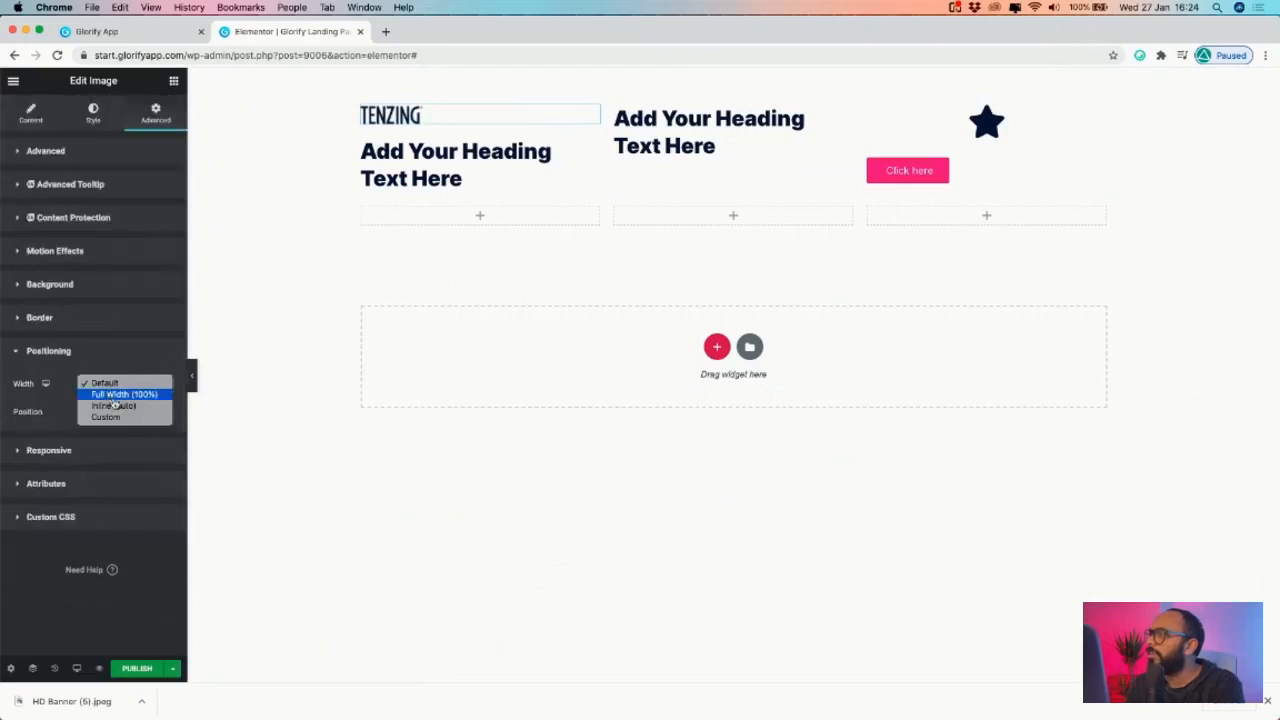
{"action": "left_click", "coordinate": [138, 408]}
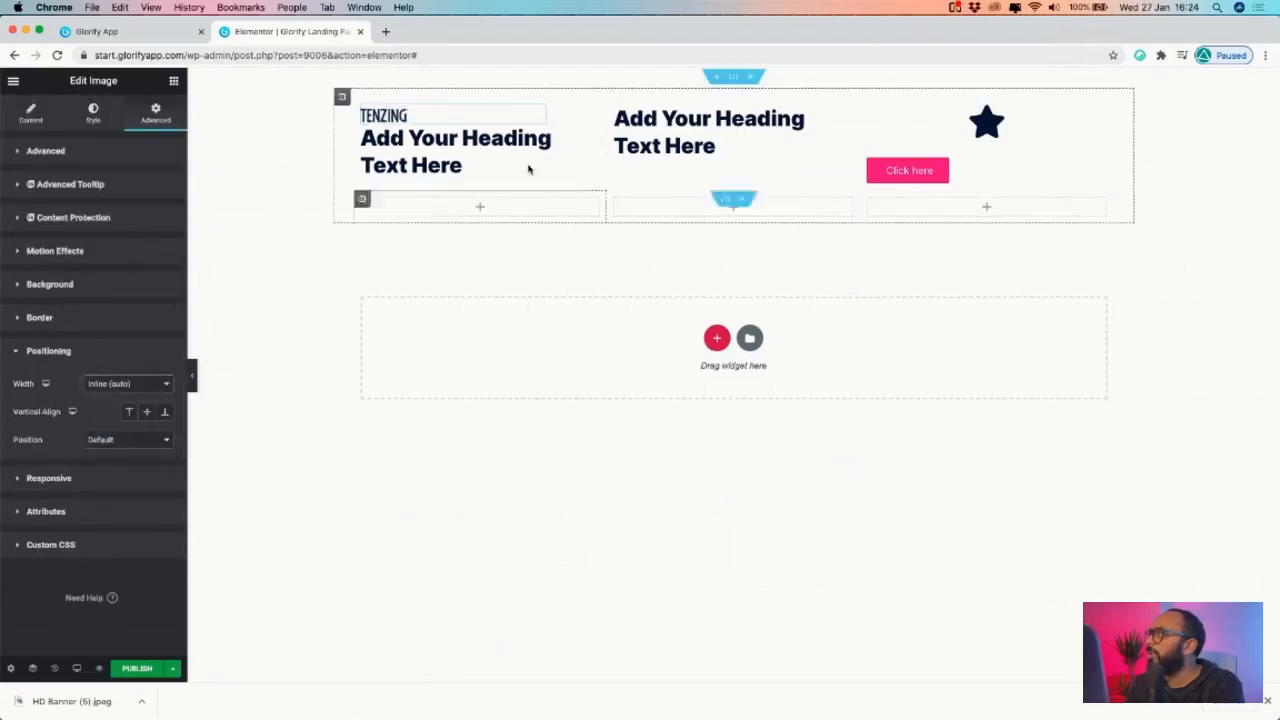
{"action": "left_click", "coordinate": [120, 384]}
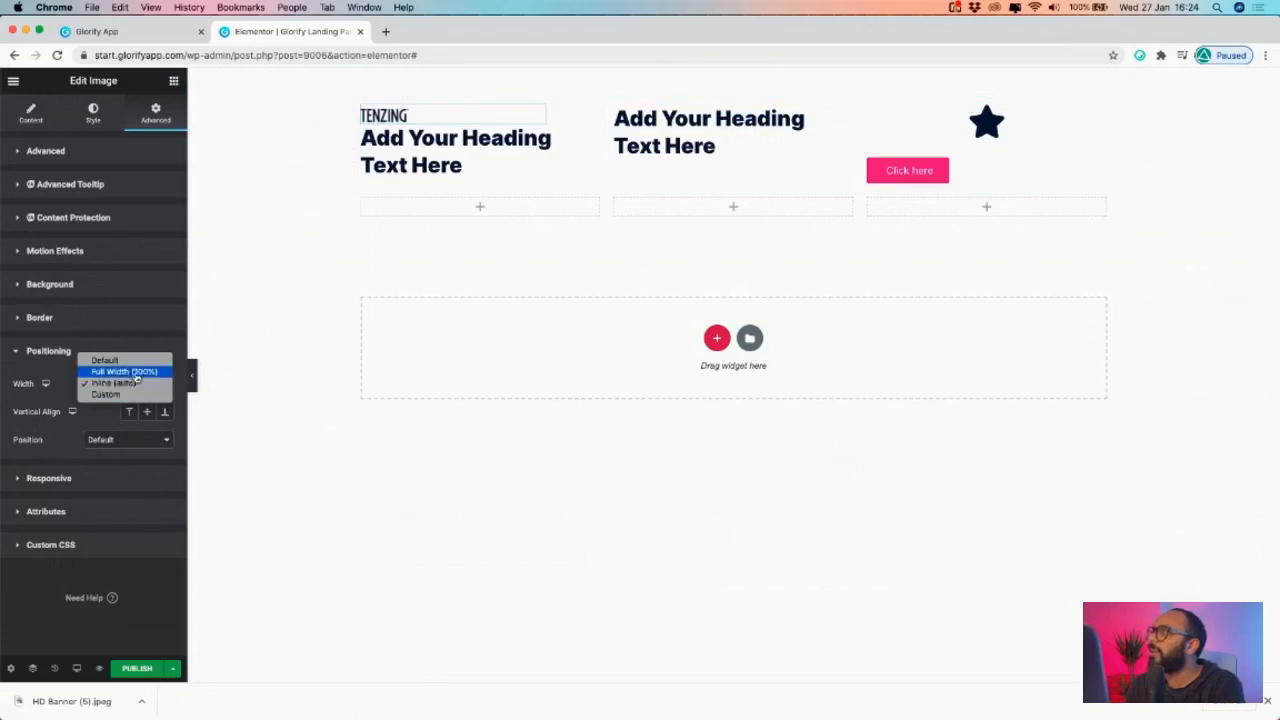
{"action": "left_click", "coordinate": [131, 385]}
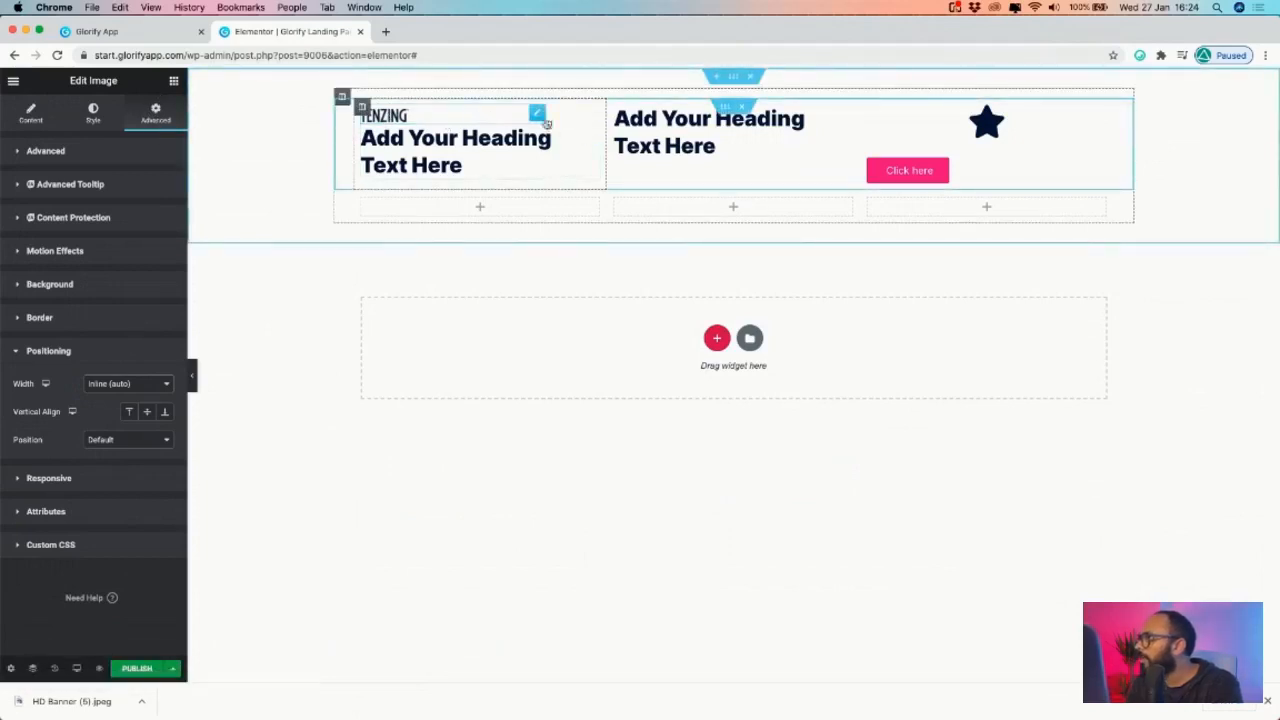
{"action": "left_click", "coordinate": [124, 387]}
{"action": "left_click", "coordinate": [112, 384]}
{"action": "left_click", "coordinate": [100, 440]}
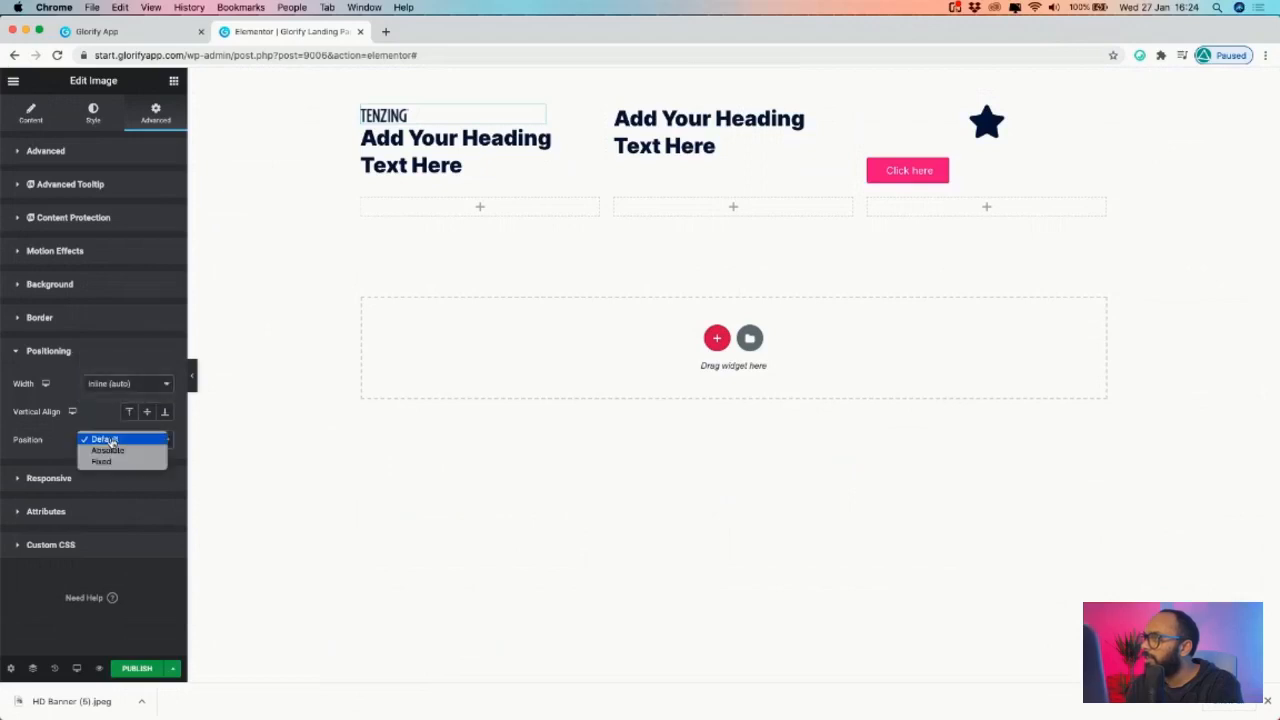
{"action": "left_click", "coordinate": [118, 383]}
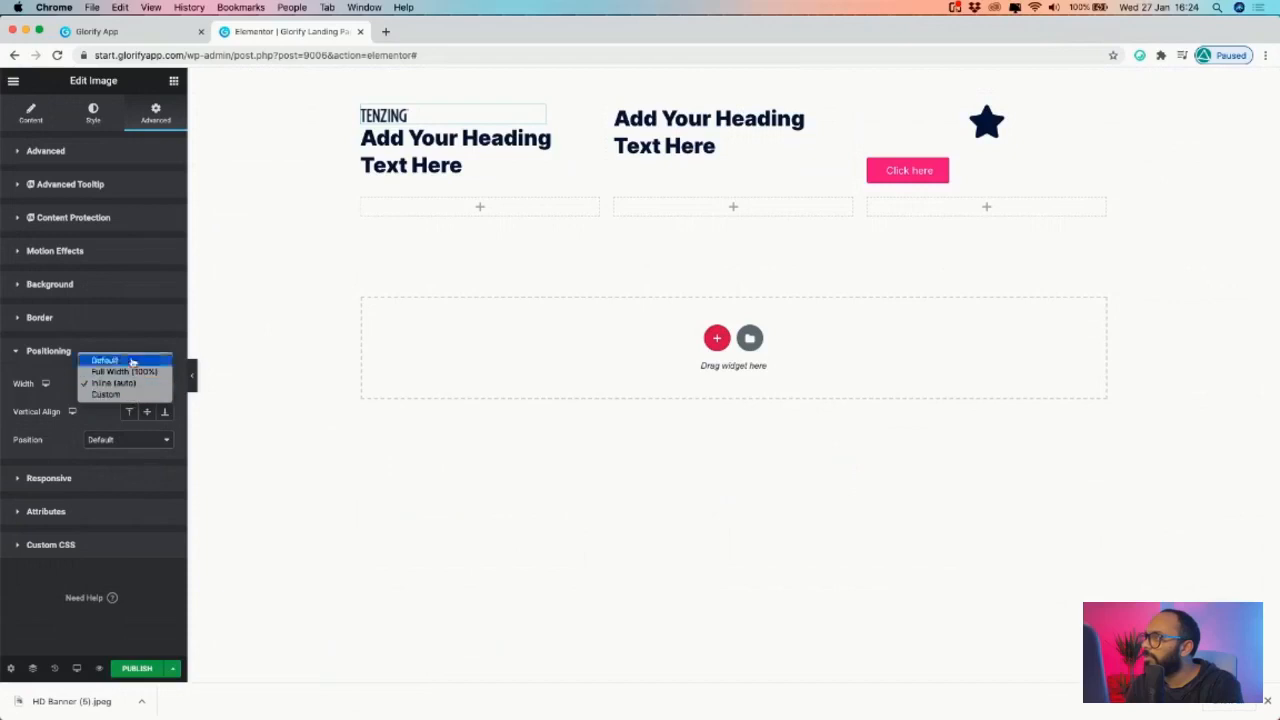
{"action": "left_click", "coordinate": [106, 394]}
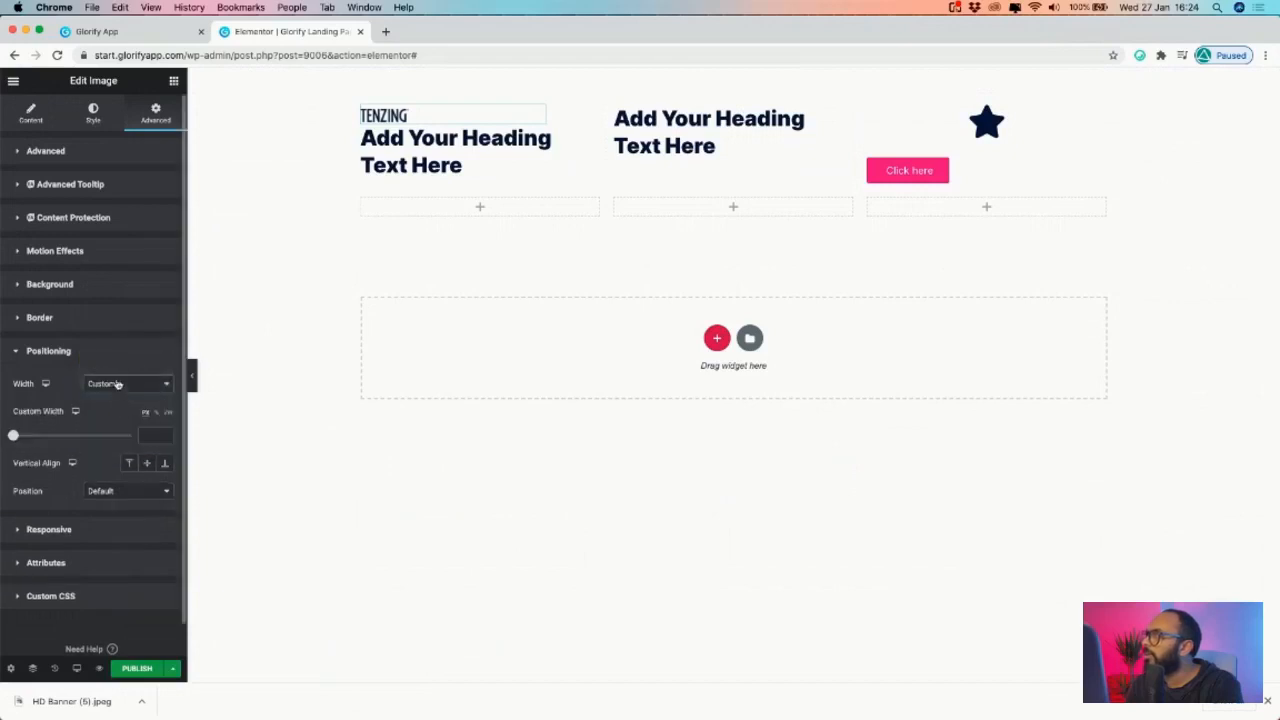
{"action": "left_click", "coordinate": [118, 383]}
{"action": "left_click", "coordinate": [105, 372]}
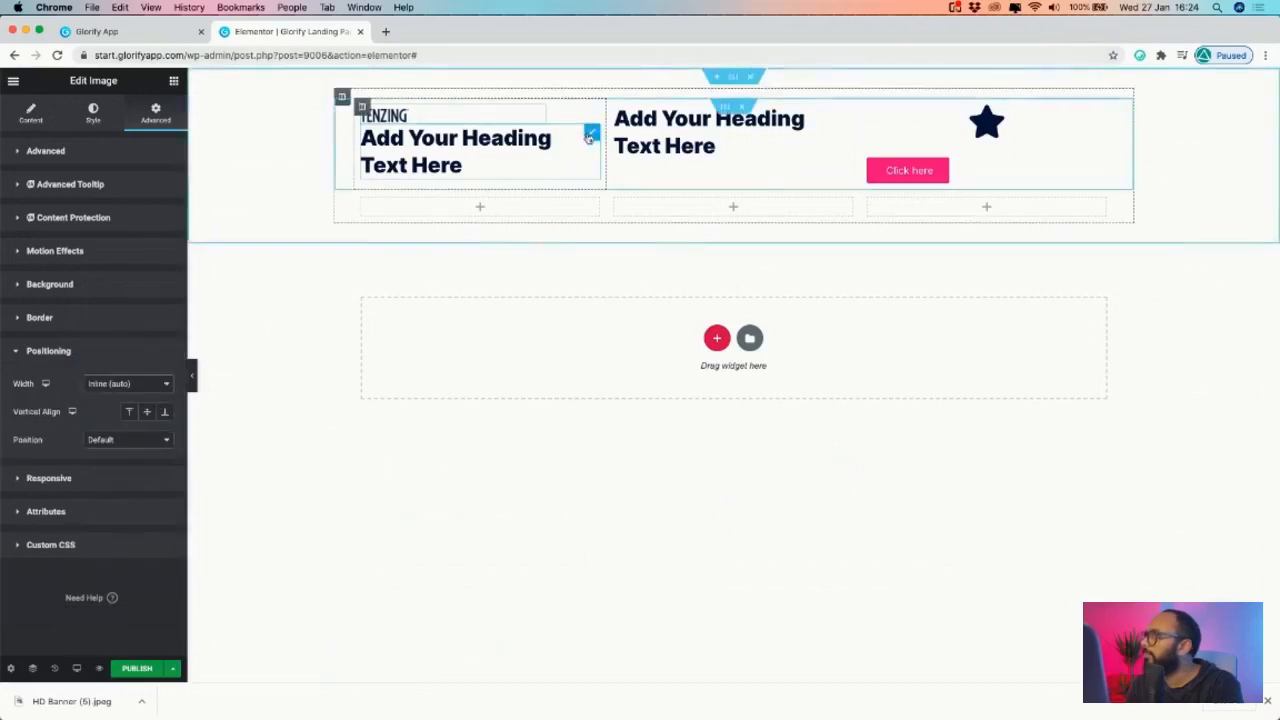
- Set the heading under the logo to an Inline (auto) width
{"action": "left_click", "coordinate": [586, 139]}
{"action": "left_click", "coordinate": [155, 112]}
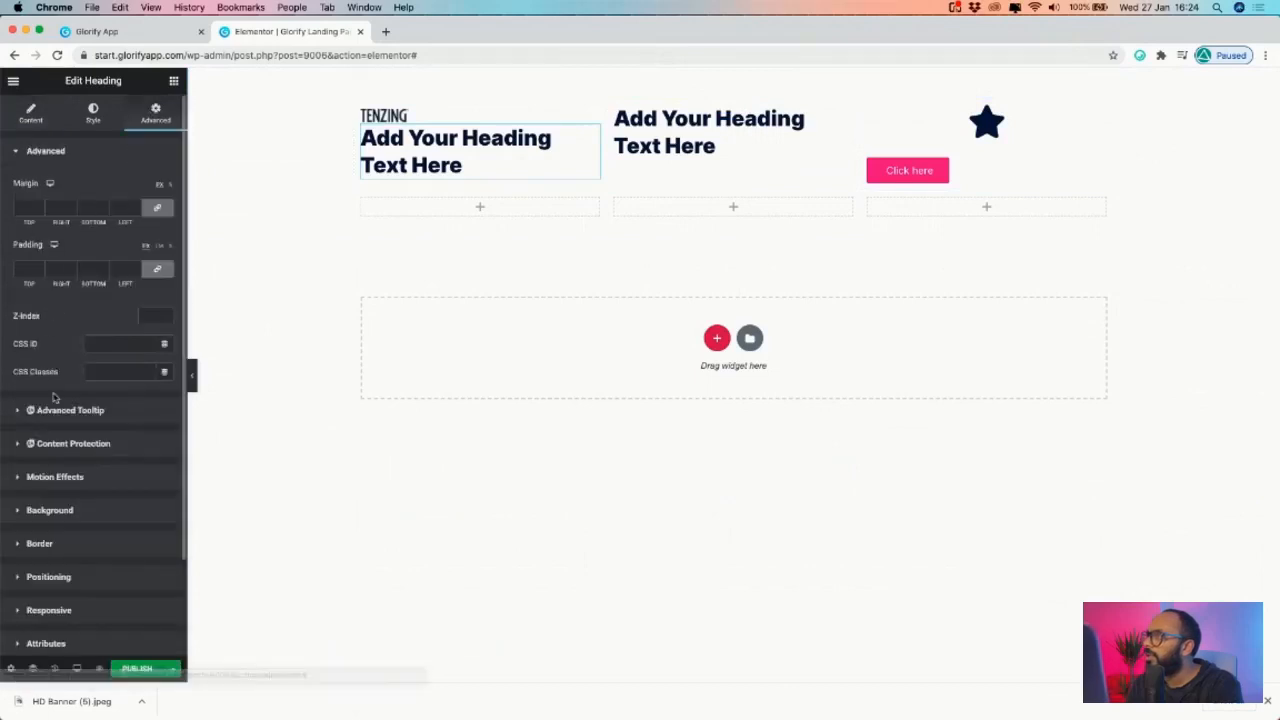
{"action": "scroll", "coordinate": [55, 397], "scroll_direction": "down", "scroll_amount": 2}
{"action": "left_click", "coordinate": [41, 507]}
{"action": "left_click", "coordinate": [130, 384]}
{"action": "left_click", "coordinate": [112, 405]}
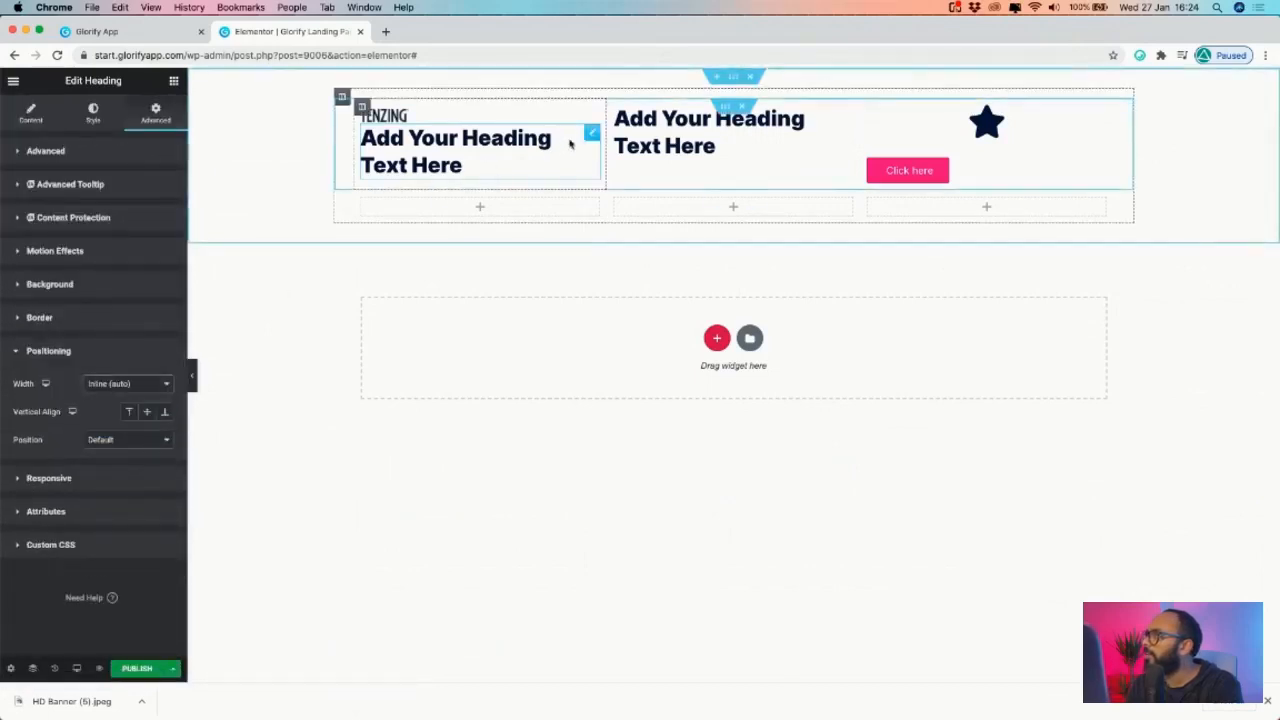
- Set the logo's Image Size to Full and widen it from 29 to 34
{"action": "left_click", "coordinate": [390, 117]}
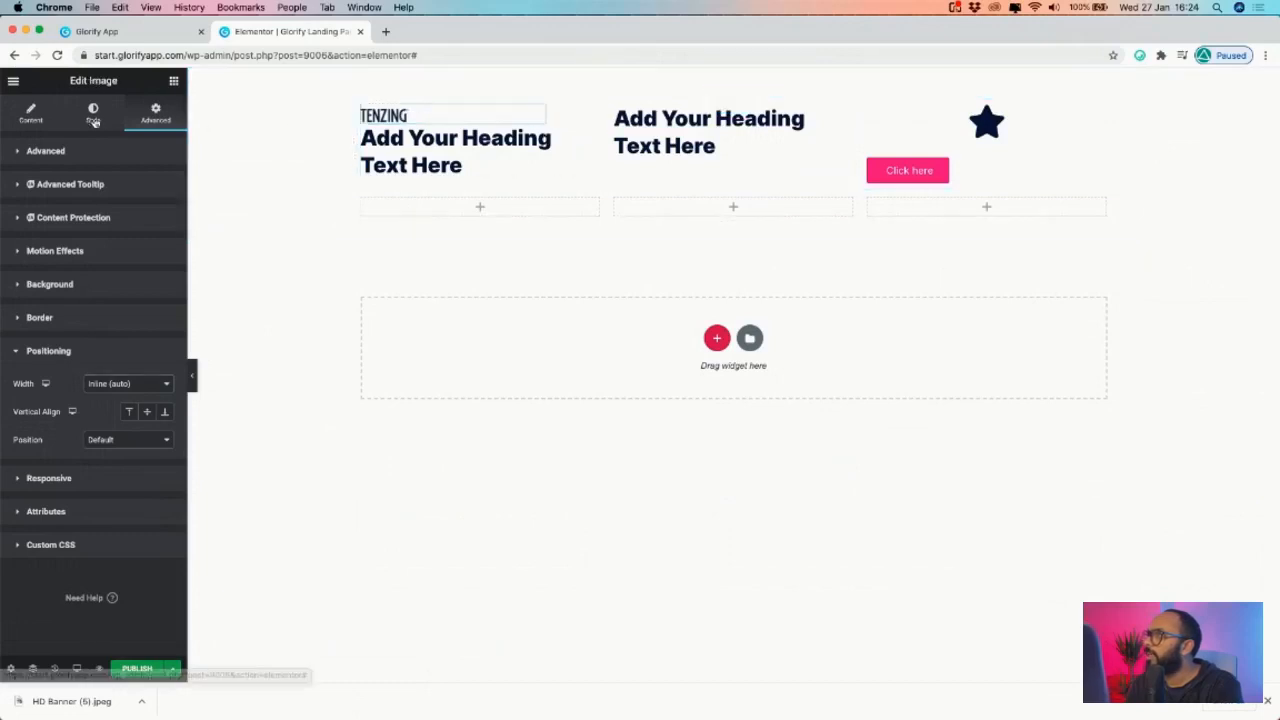
{"action": "left_click", "coordinate": [93, 112]}
{"action": "left_click_drag", "start_coordinate": [46, 211], "coordinate": [50, 216]}
{"action": "left_click", "coordinate": [30, 112]}
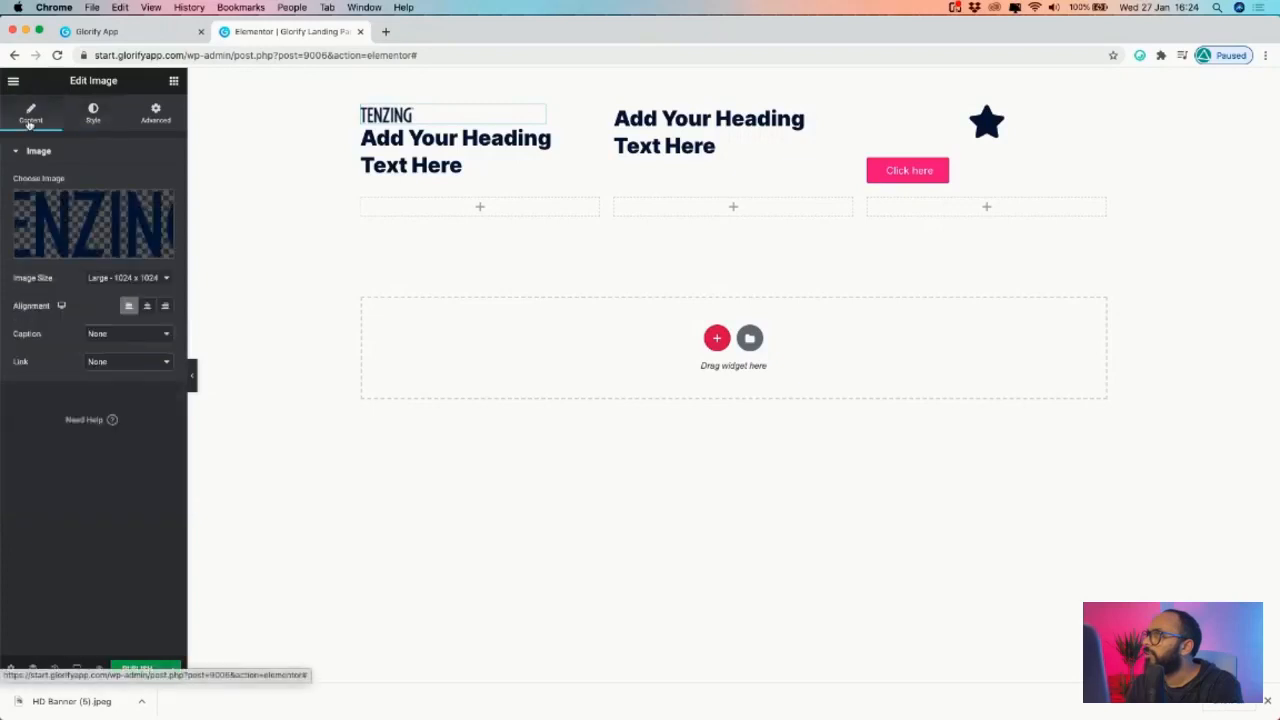
{"action": "left_click", "coordinate": [150, 278]}
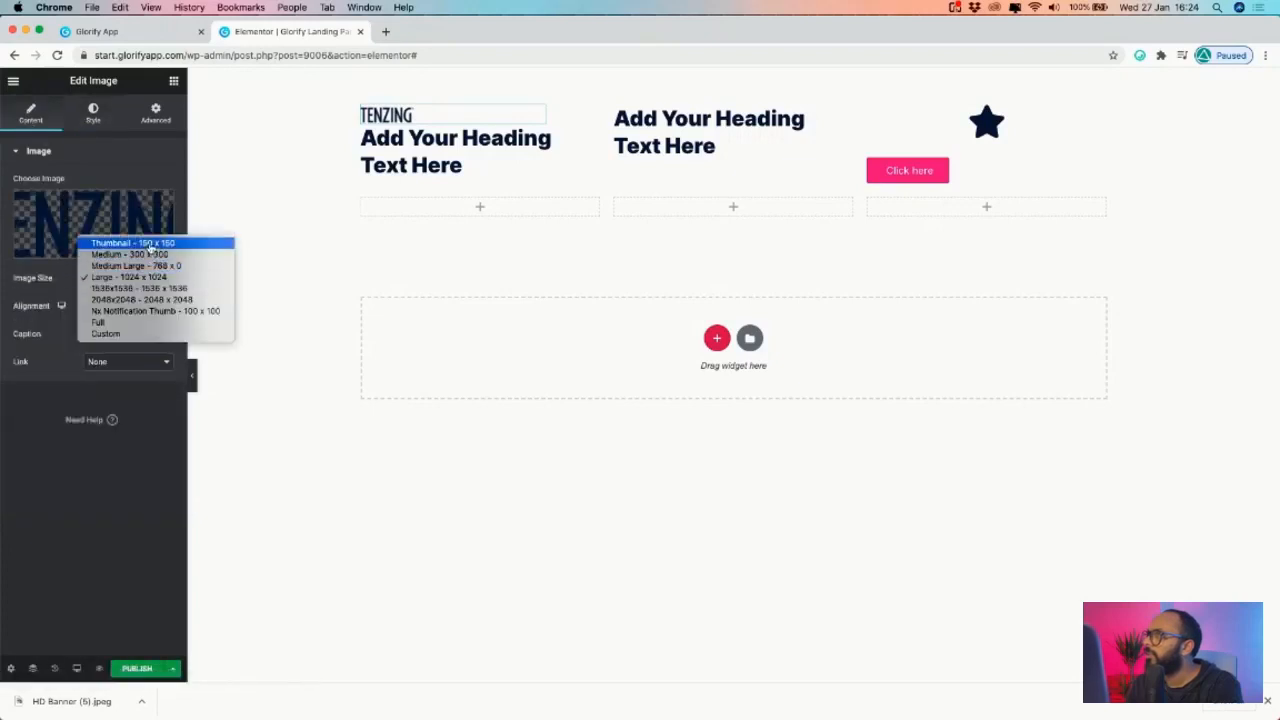
{"action": "left_click", "coordinate": [138, 335]}
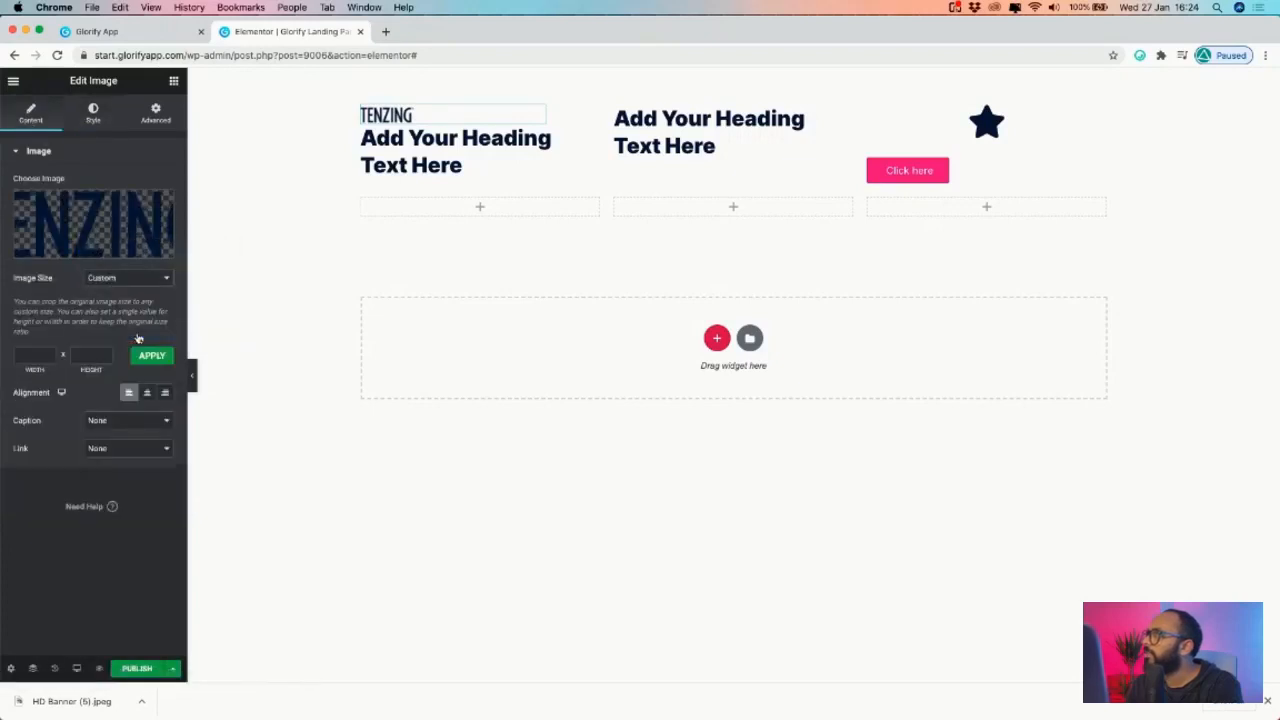
{"action": "left_click", "coordinate": [130, 279]}
{"action": "left_click", "coordinate": [133, 265]}
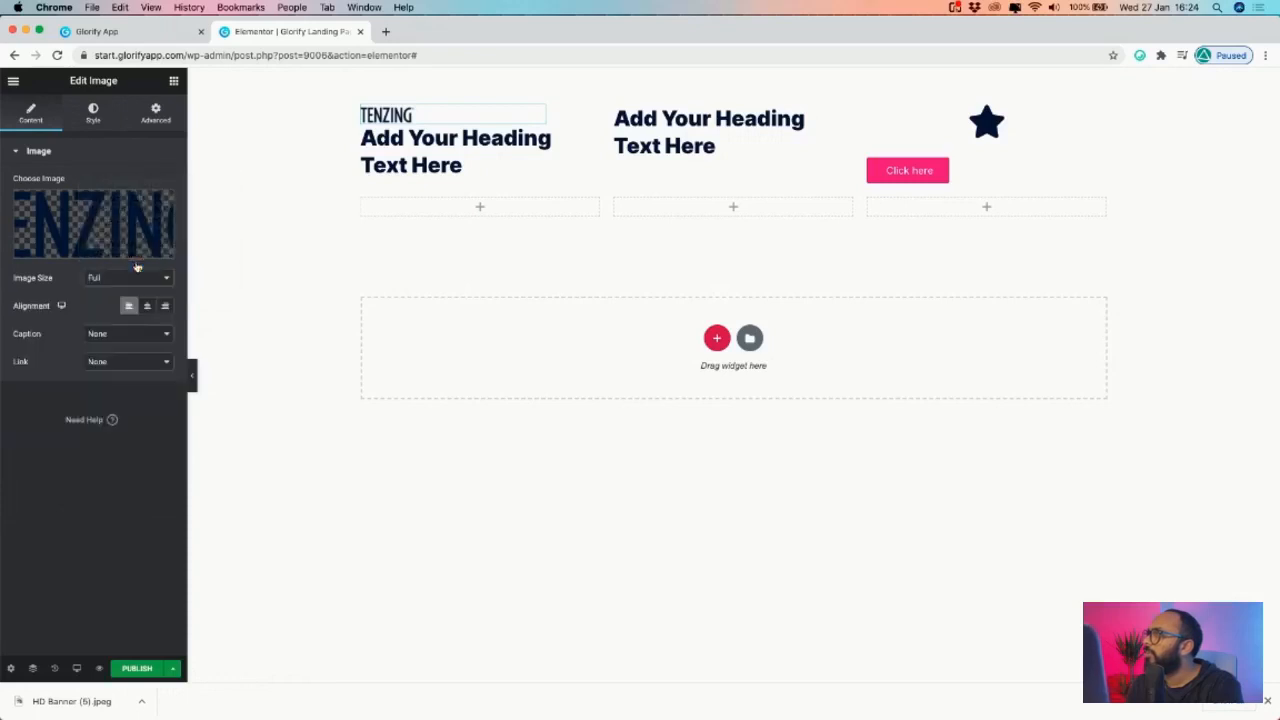
{"action": "left_click", "coordinate": [93, 112]}
{"action": "left_click_drag", "start_coordinate": [47, 207], "coordinate": [53, 205]}
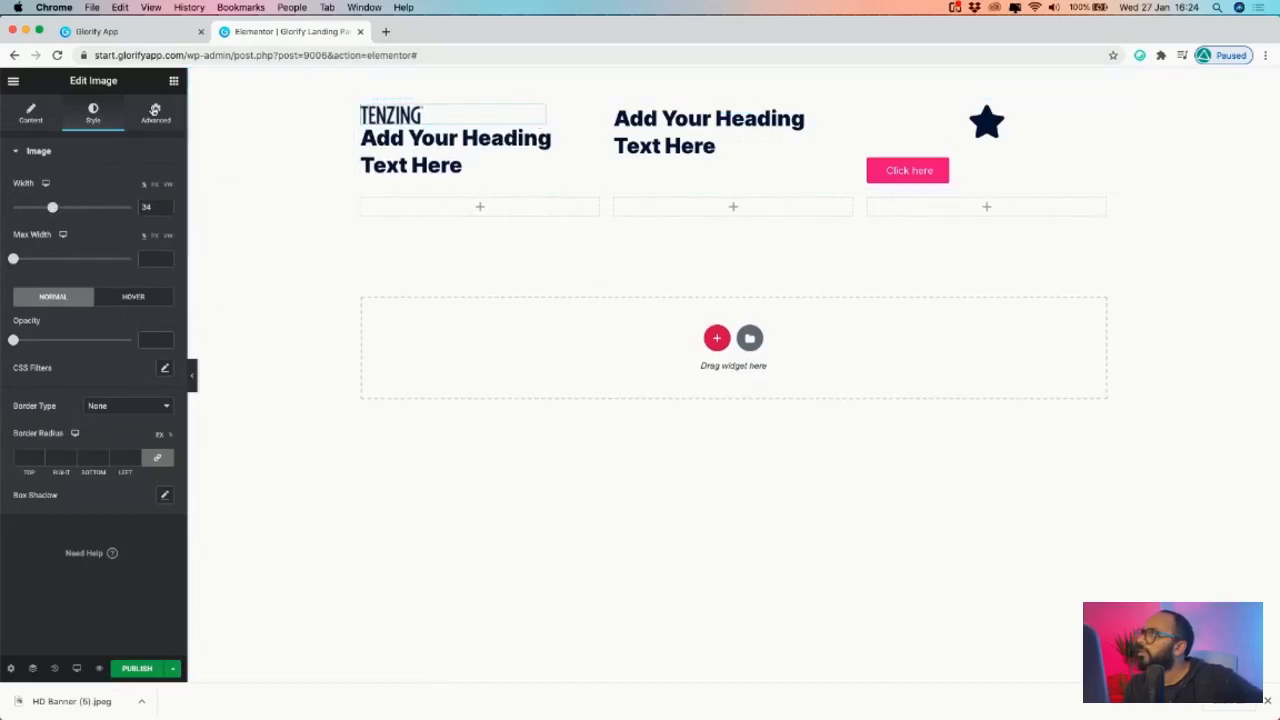
- Reset the logo's margins to 0 and keep its width at Inline (auto)
{"action": "left_click", "coordinate": [155, 112]}
{"action": "left_click", "coordinate": [40, 212]}
{"action": "left_click", "coordinate": [40, 211]}
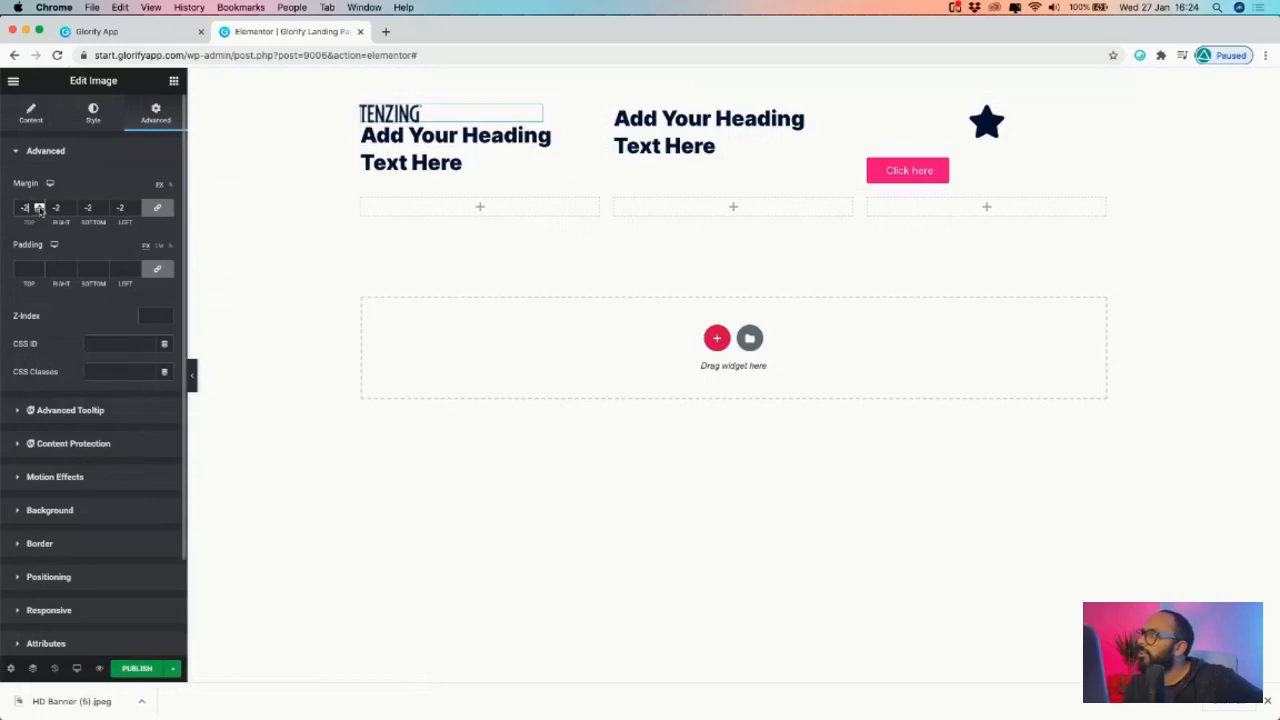
{"action": "left_click", "coordinate": [39, 204]}
{"action": "left_click", "coordinate": [39, 204]}
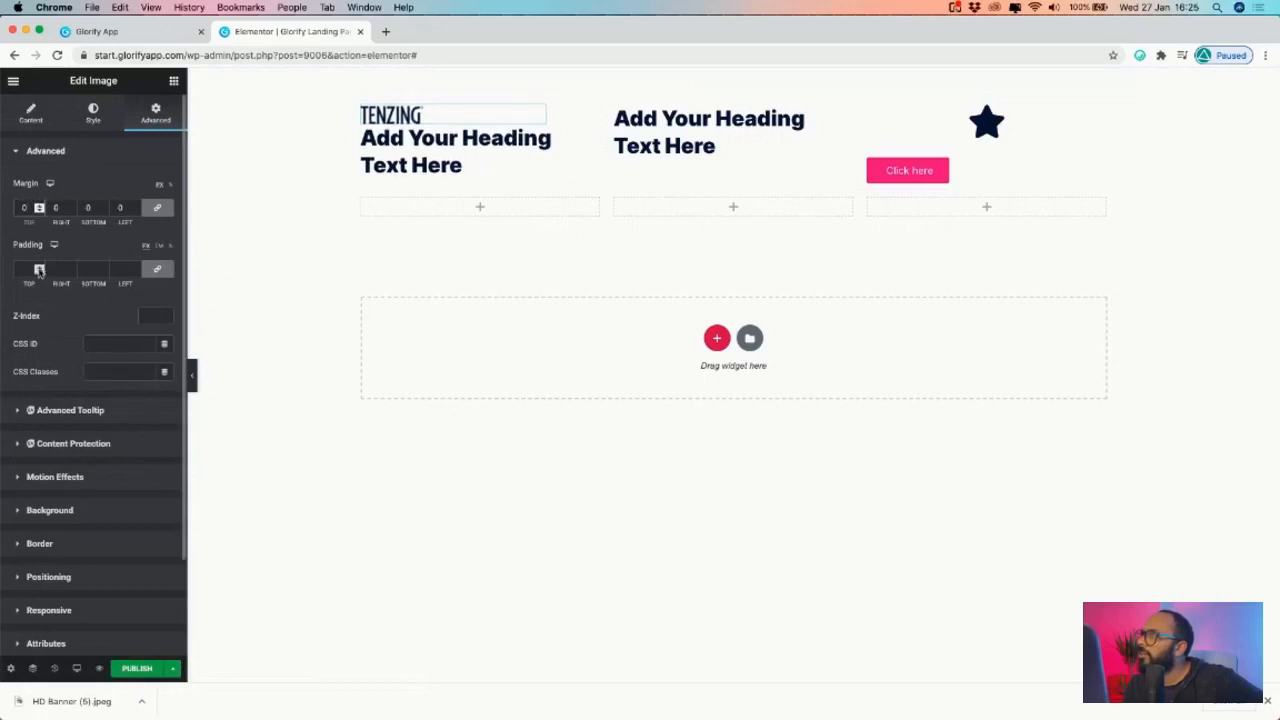
{"action": "scroll", "coordinate": [49, 517], "scroll_direction": "down", "scroll_amount": 2}
{"action": "left_click", "coordinate": [50, 495]}
{"action": "left_click", "coordinate": [141, 381]}
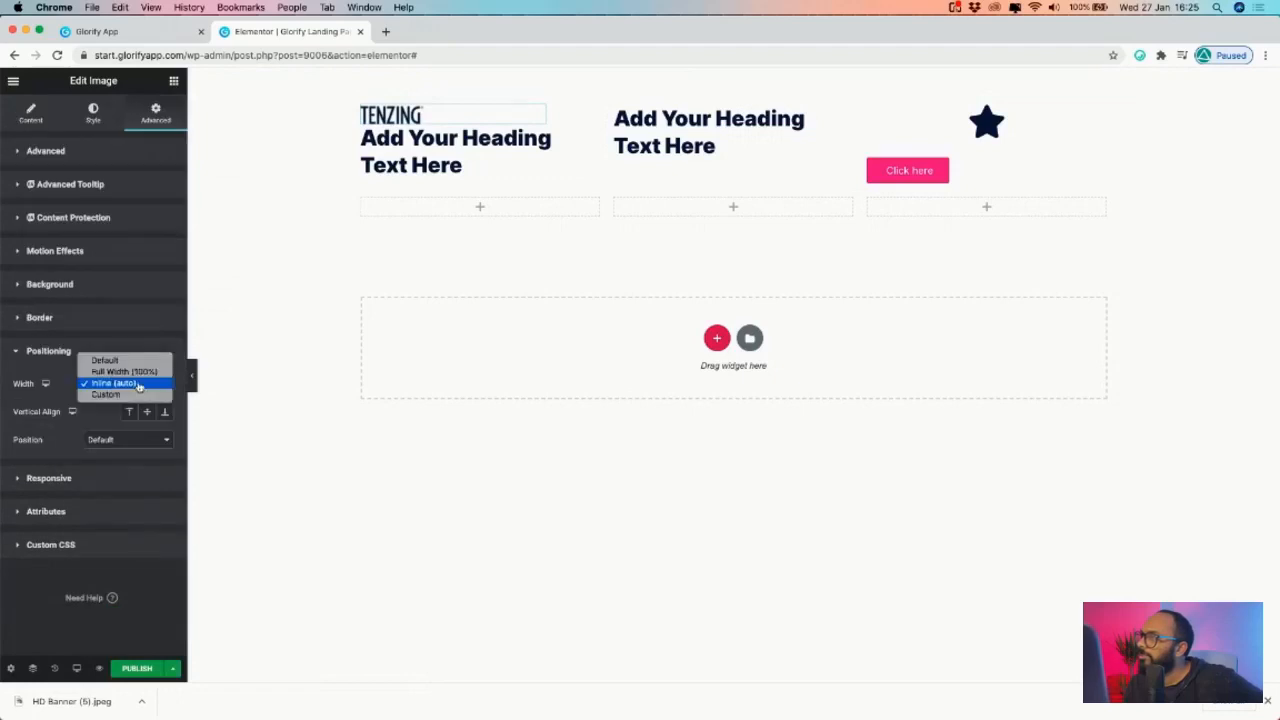
{"action": "left_click", "coordinate": [139, 372]}
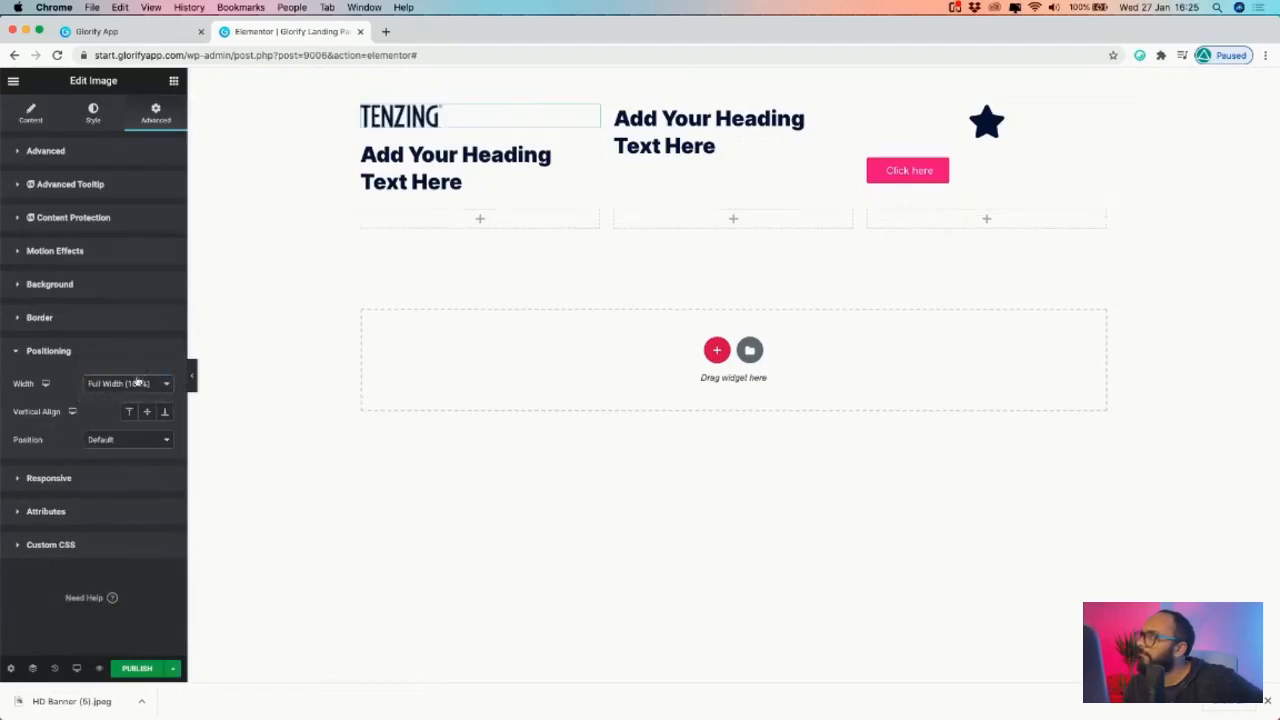
{"action": "left_click", "coordinate": [137, 378]}
{"action": "left_click", "coordinate": [131, 396]}
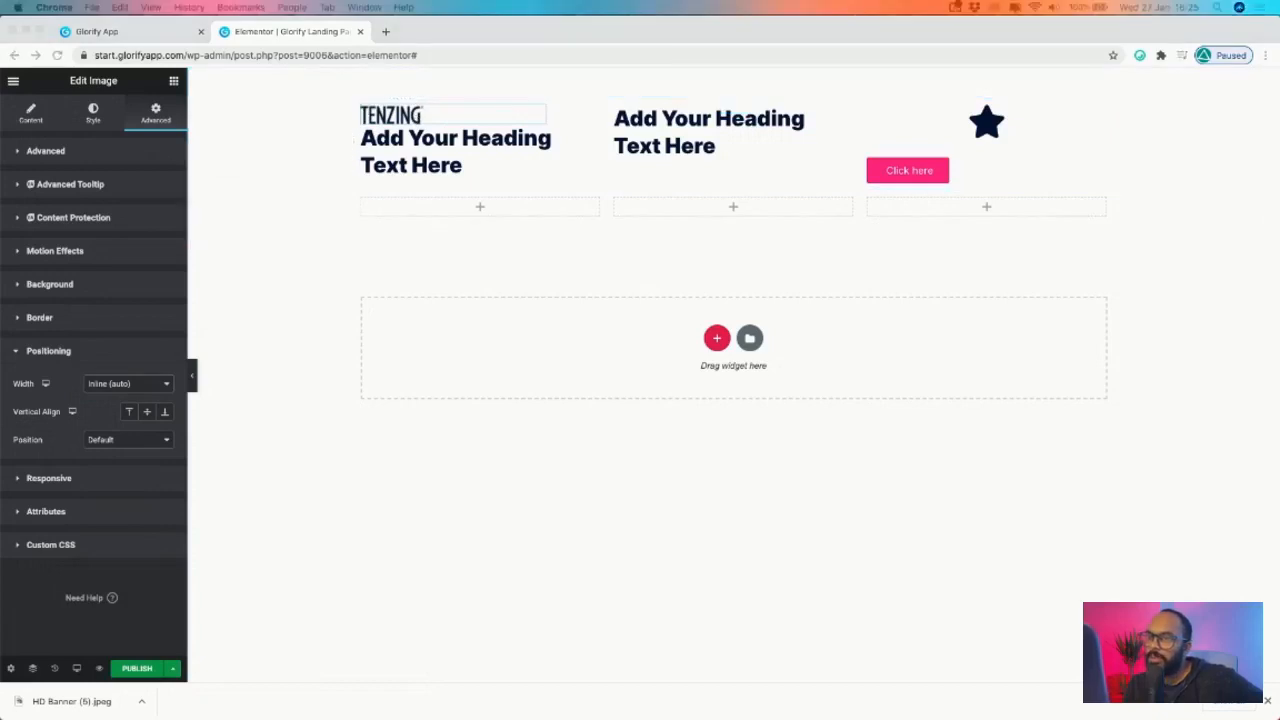
- Restore the logo's position to Default, then select text in the heading below it
{"action": "left_click", "coordinate": [507, 118]}
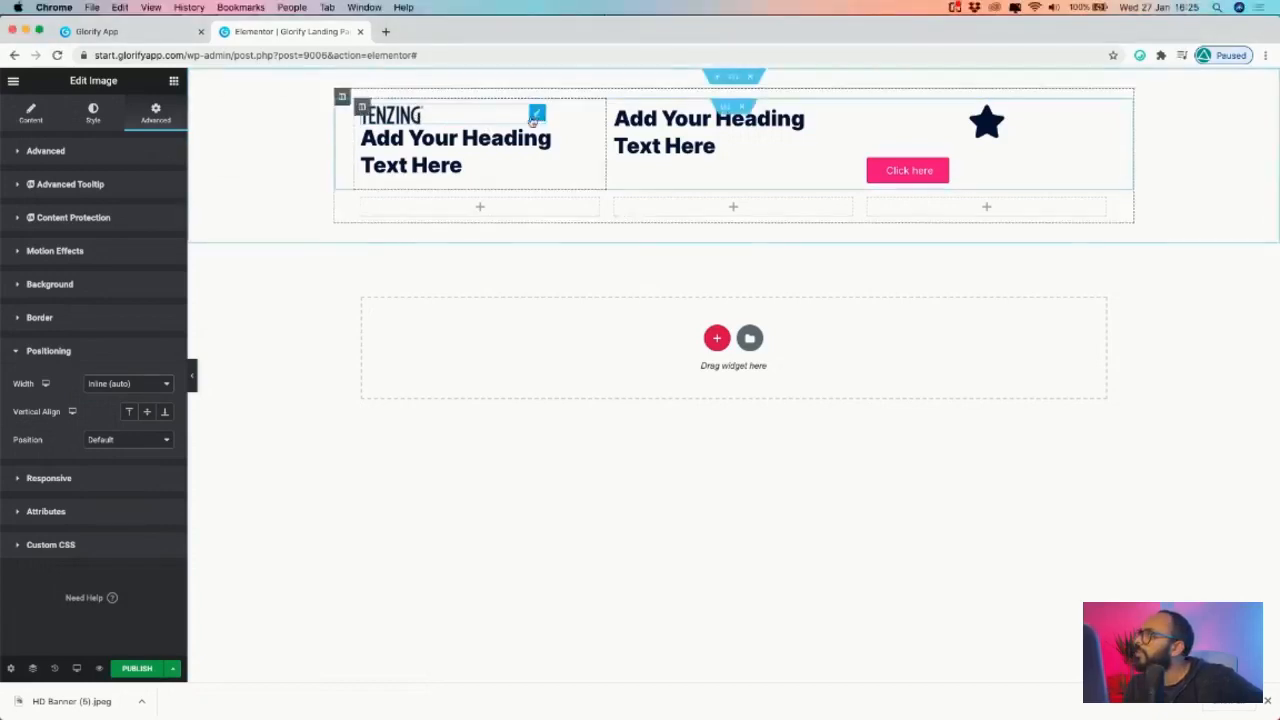
{"action": "left_click", "coordinate": [140, 440]}
{"action": "left_click", "coordinate": [119, 448]}
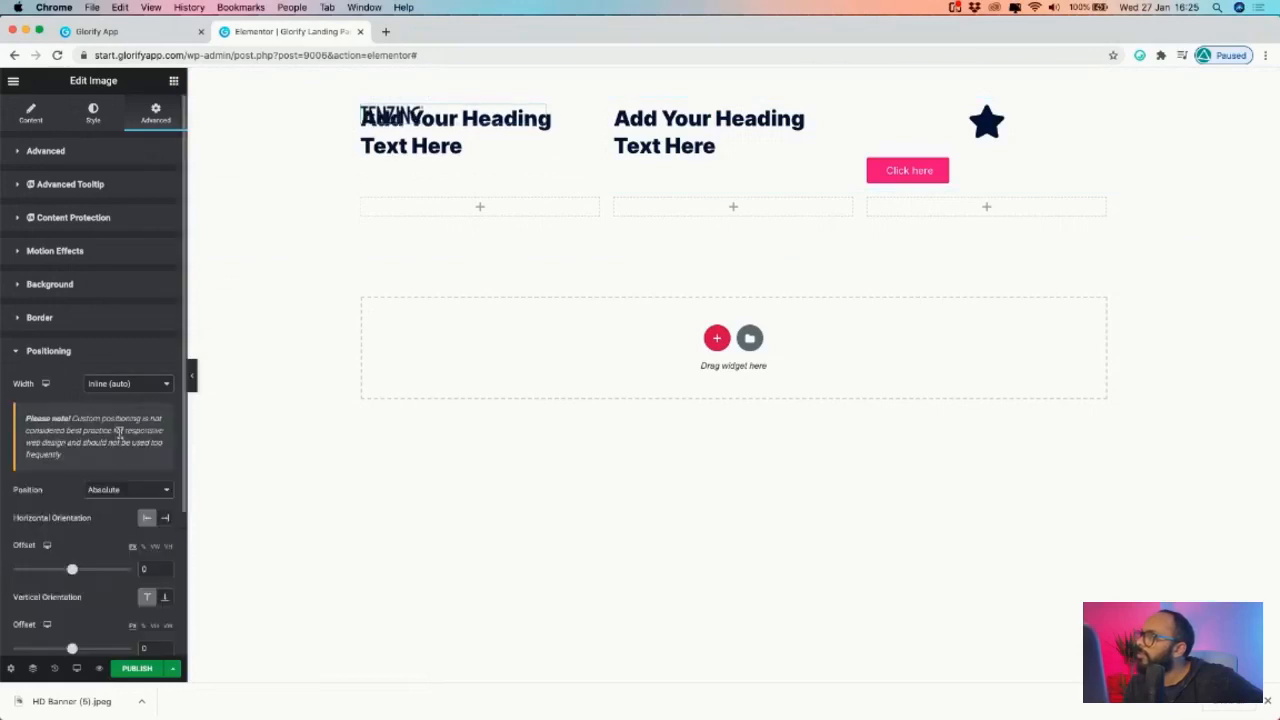
{"action": "left_click", "coordinate": [120, 484]}
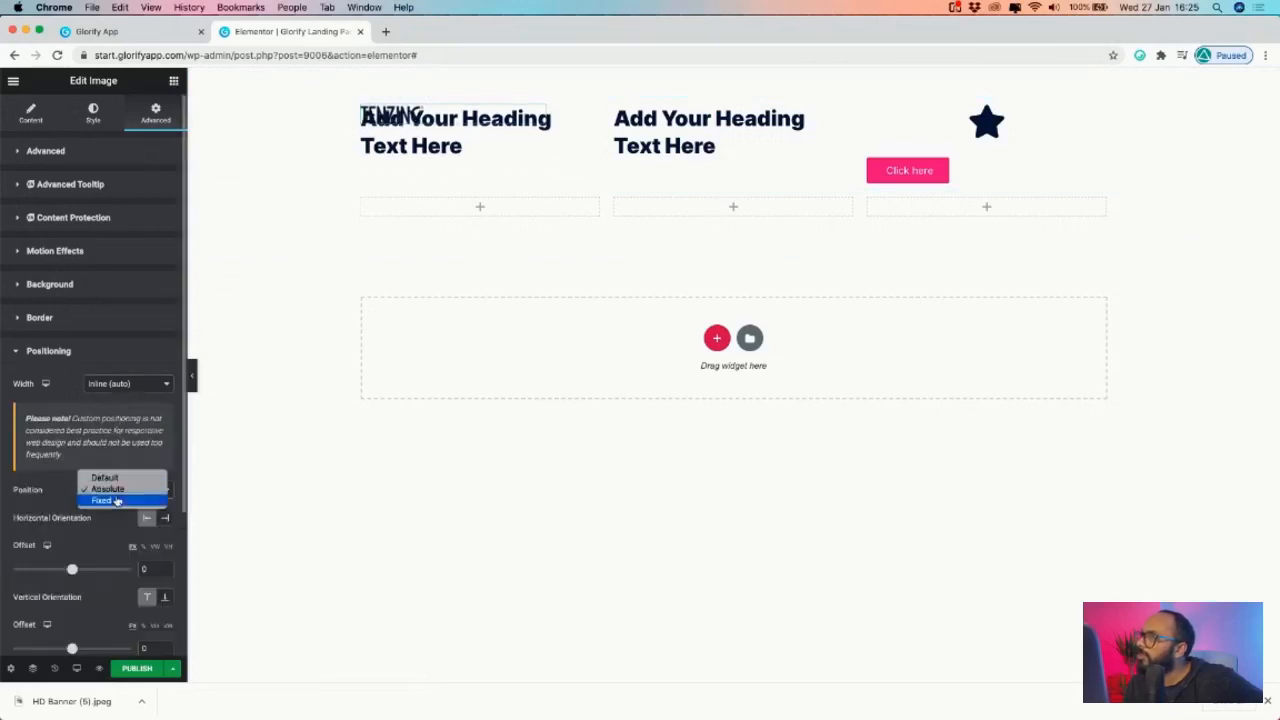
{"action": "left_click", "coordinate": [122, 479]}
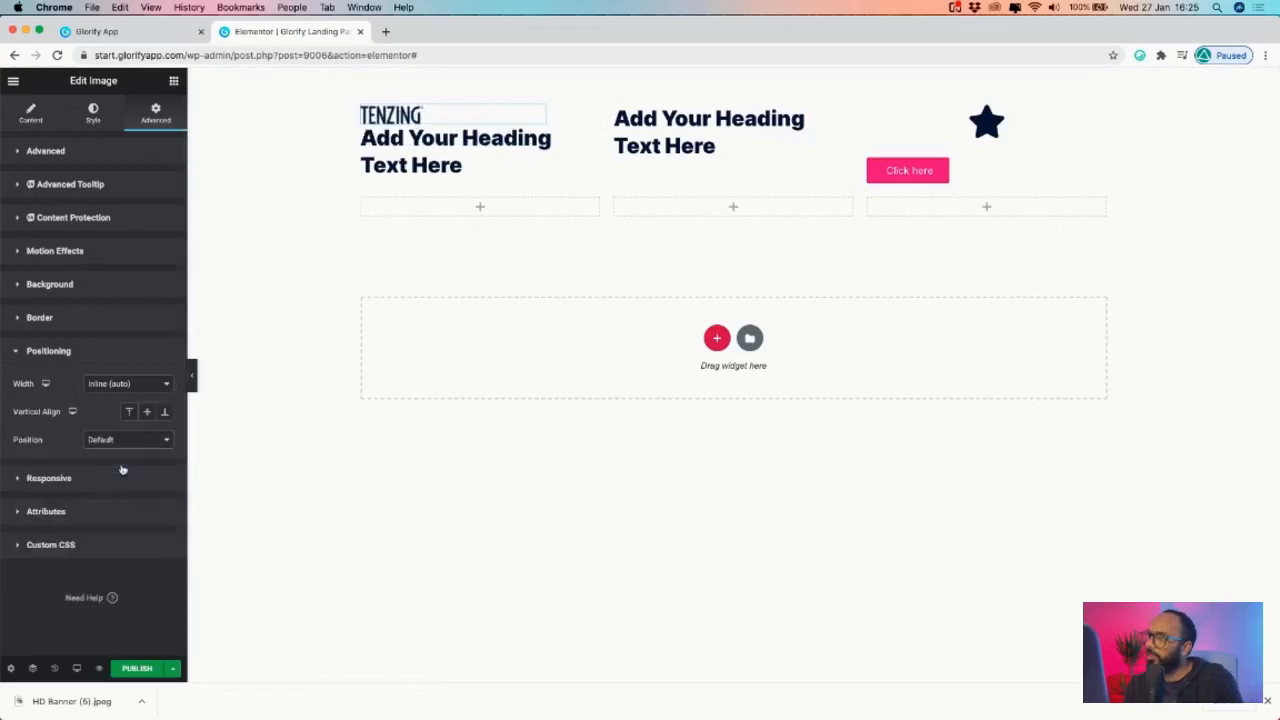
{"action": "left_click", "coordinate": [115, 383]}
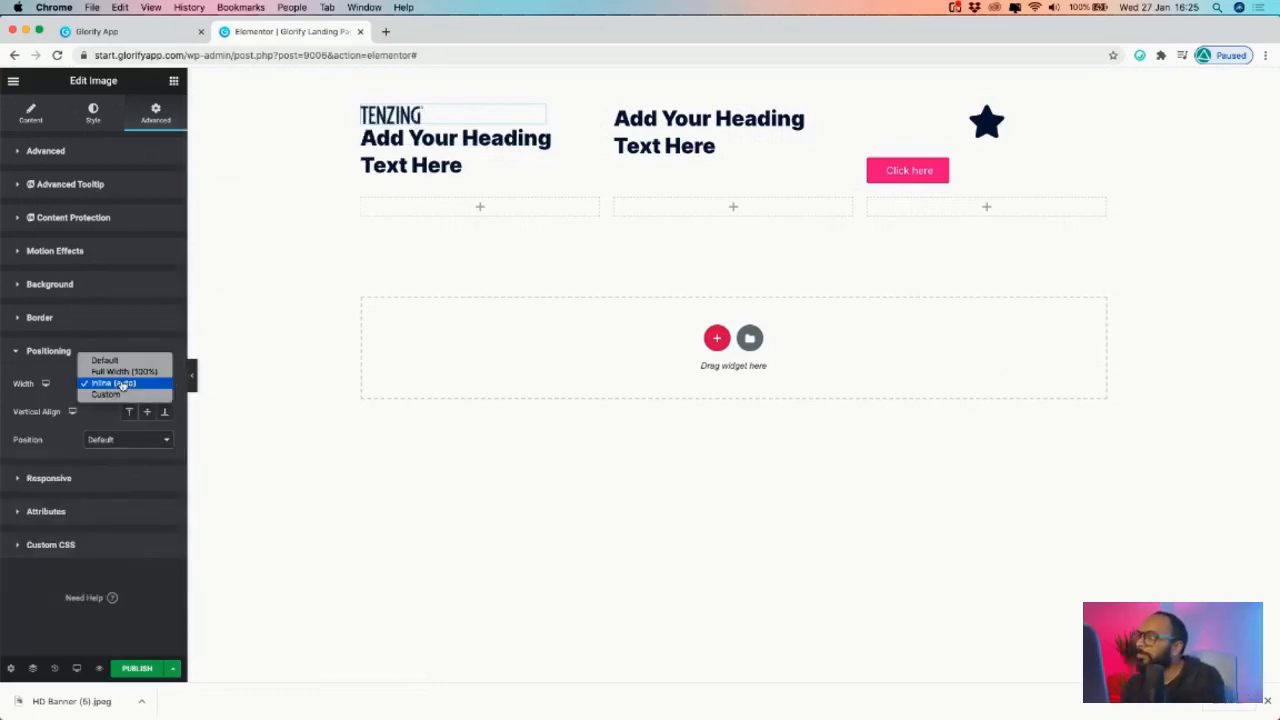
{"action": "left_click", "coordinate": [112, 381]}
{"action": "left_click", "coordinate": [575, 143]}
{"action": "double_click", "coordinate": [527, 138]}
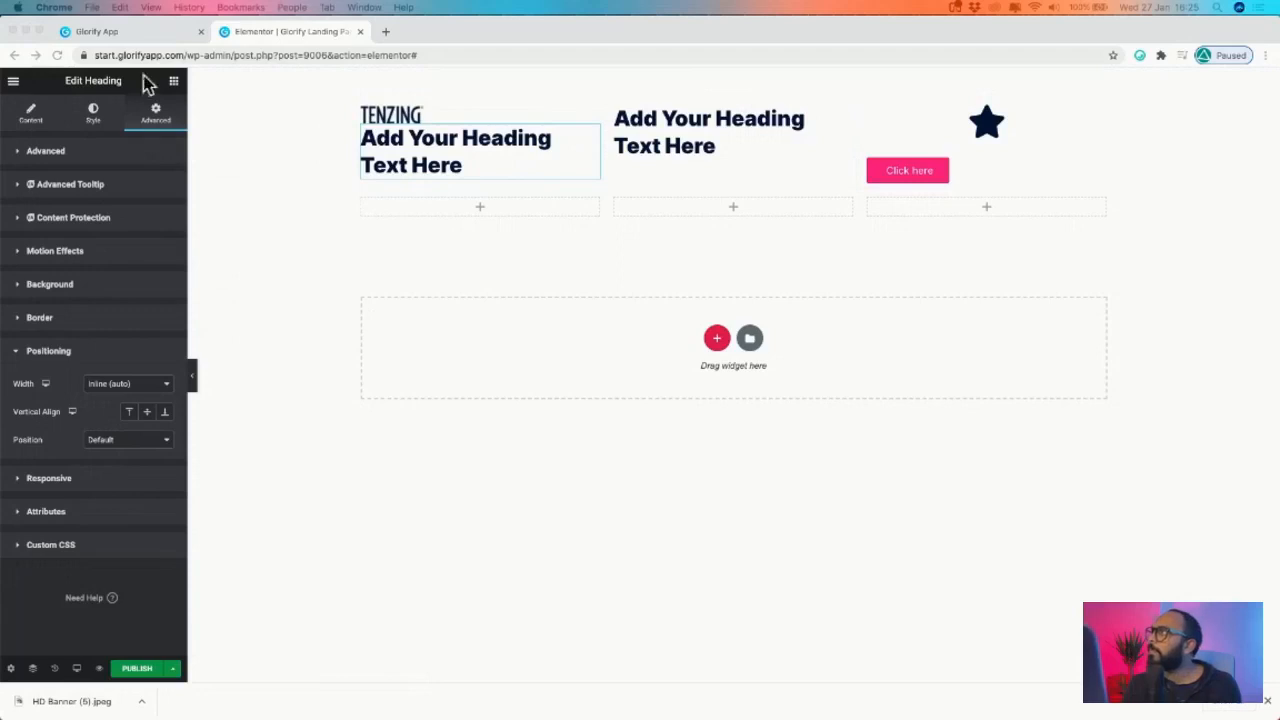
- Replace the heading text with 'Natural Energy From plants', checking the Glorify design
{"action": "left_click", "coordinate": [88, 33]}
{"action": "left_click", "coordinate": [320, 31]}
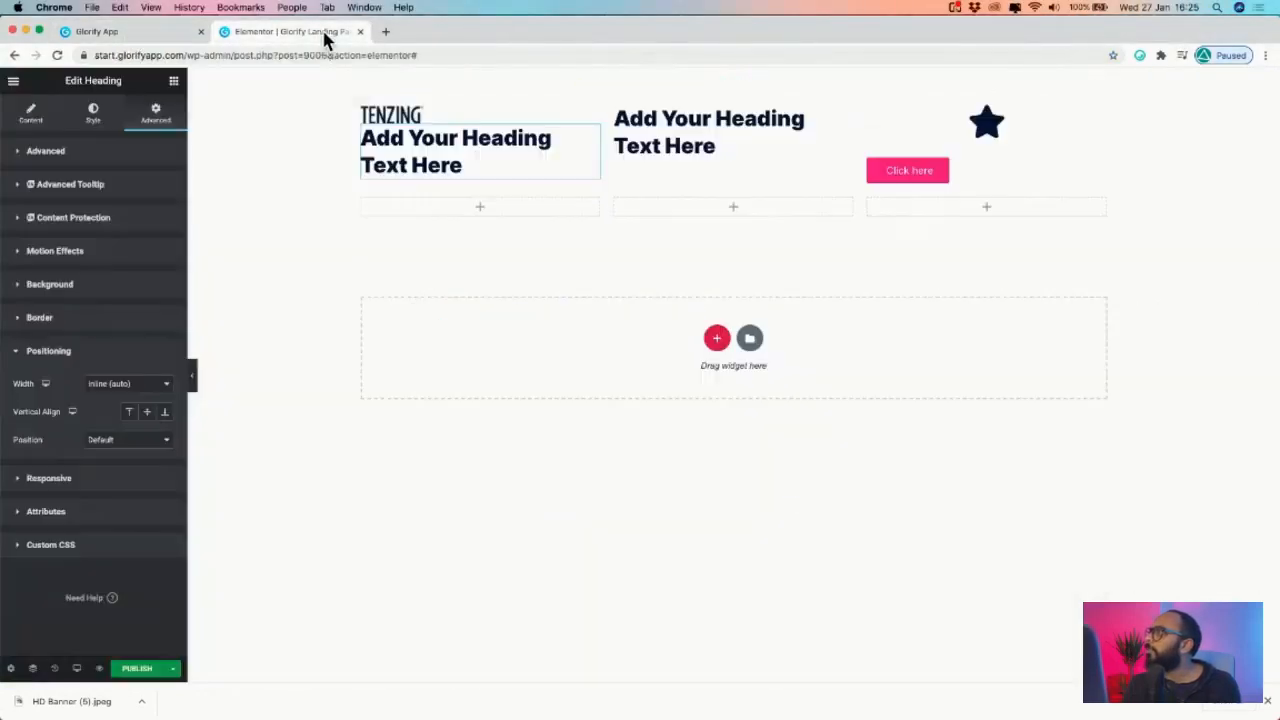
{"action": "left_click", "coordinate": [423, 170]}
{"action": "triple_click", "coordinate": [423, 170]}
{"action": "type", "text": "Natural Energy From pl"}
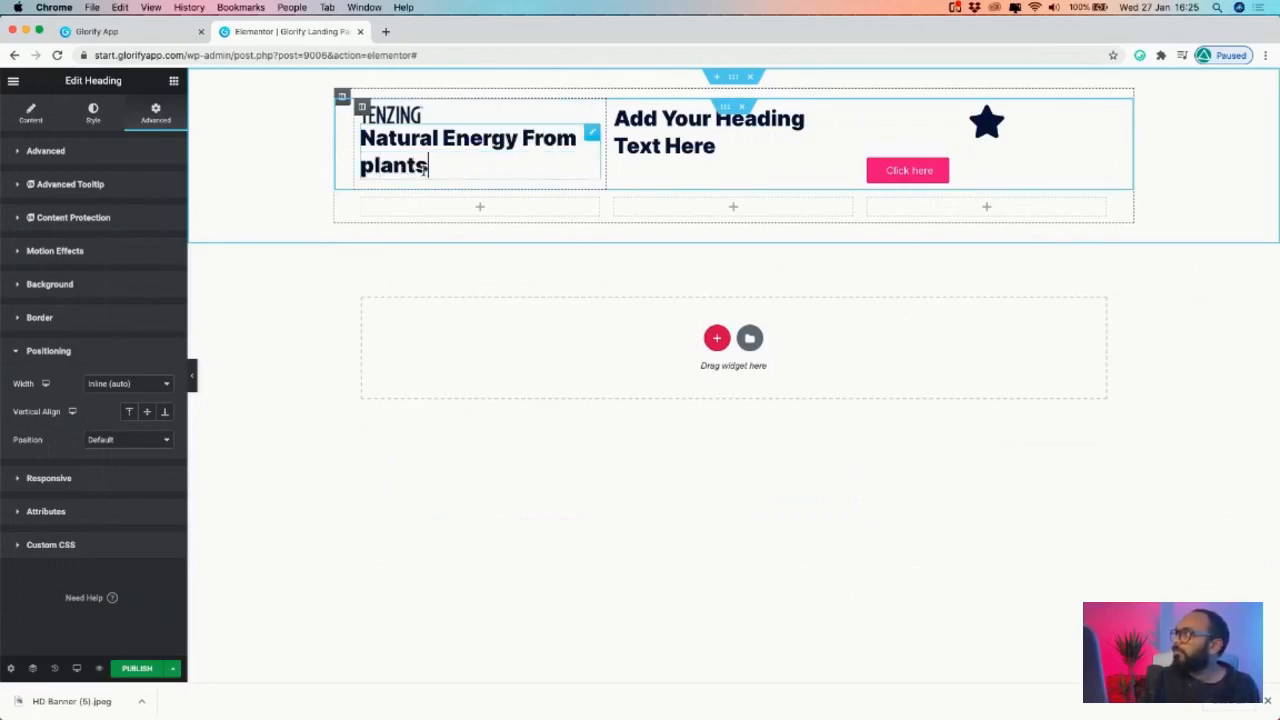
{"action": "type", "text": "ants"}
{"action": "triple_click", "coordinate": [423, 170]}
{"action": "left_click", "coordinate": [120, 31]}
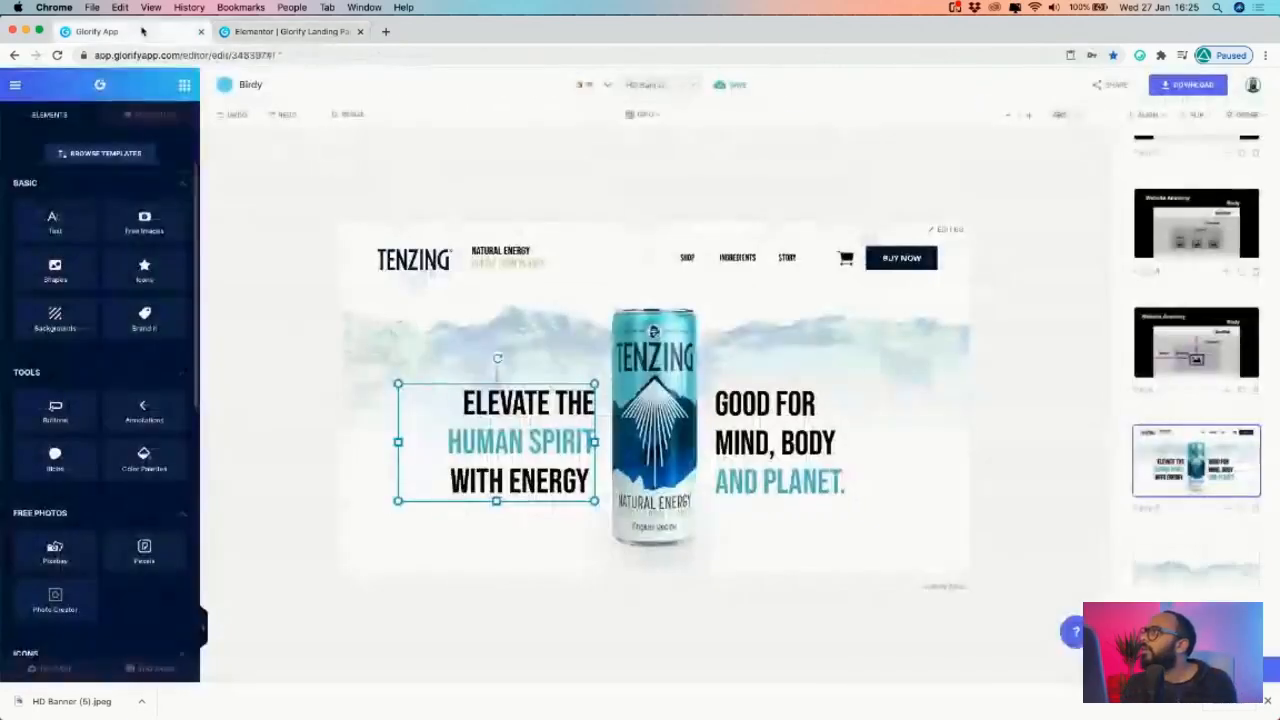
{"action": "left_click", "coordinate": [313, 32]}
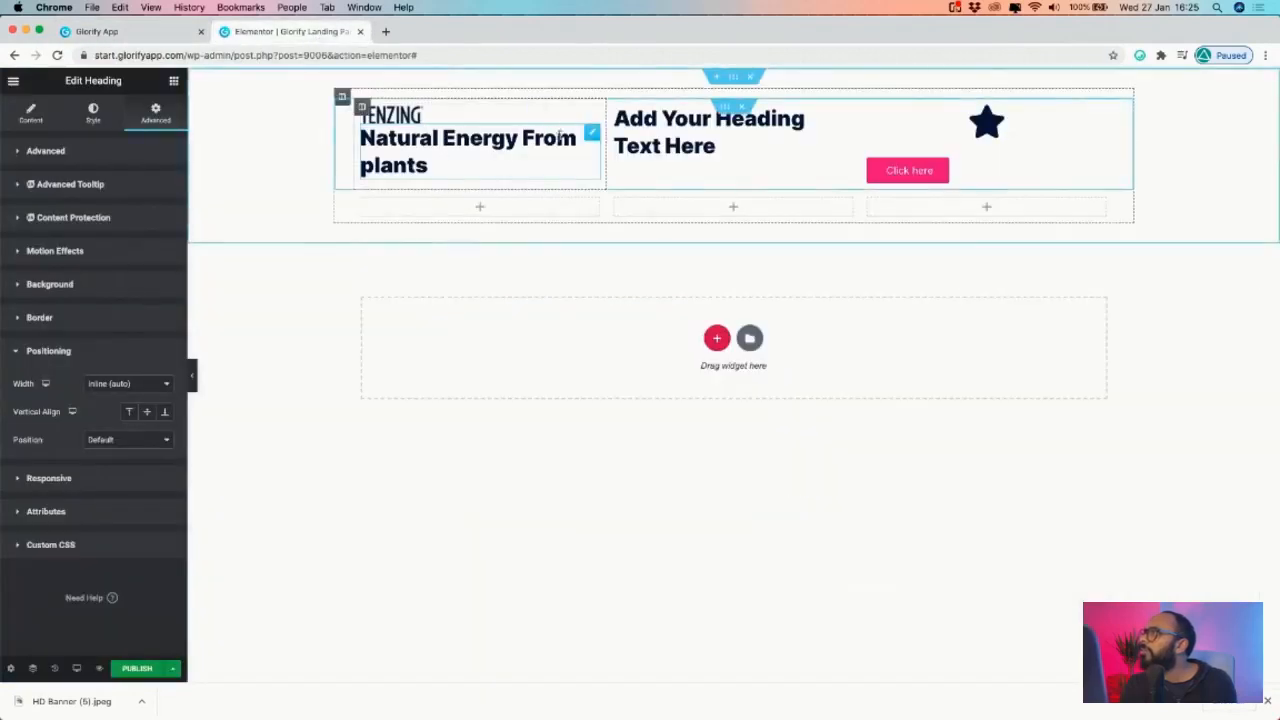
- Make the tagline uppercase at size 17 and break it before FROM onto two lines
{"action": "left_click", "coordinate": [88, 116]}
{"action": "left_click", "coordinate": [166, 212]}
{"action": "left_click", "coordinate": [115, 331]}
{"action": "left_click", "coordinate": [24, 366]}
{"action": "left_click", "coordinate": [94, 386]}
{"action": "left_click", "coordinate": [56, 374]}
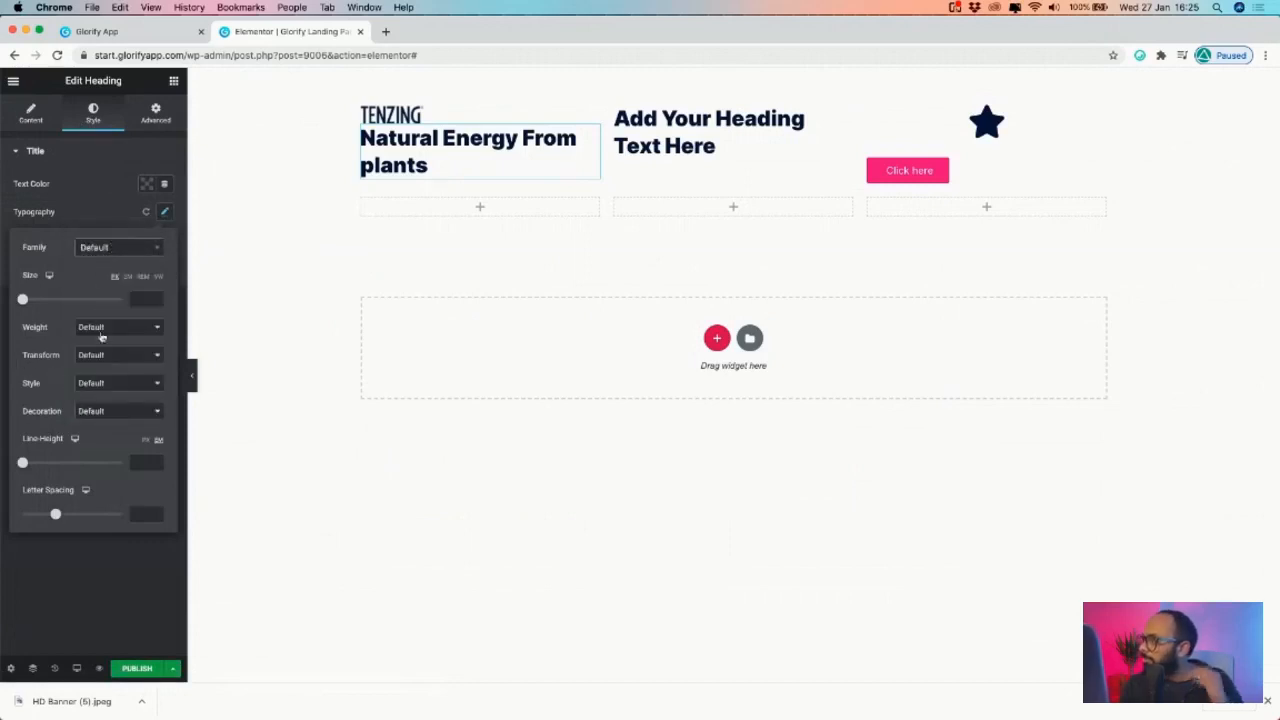
{"action": "left_click", "coordinate": [165, 211]}
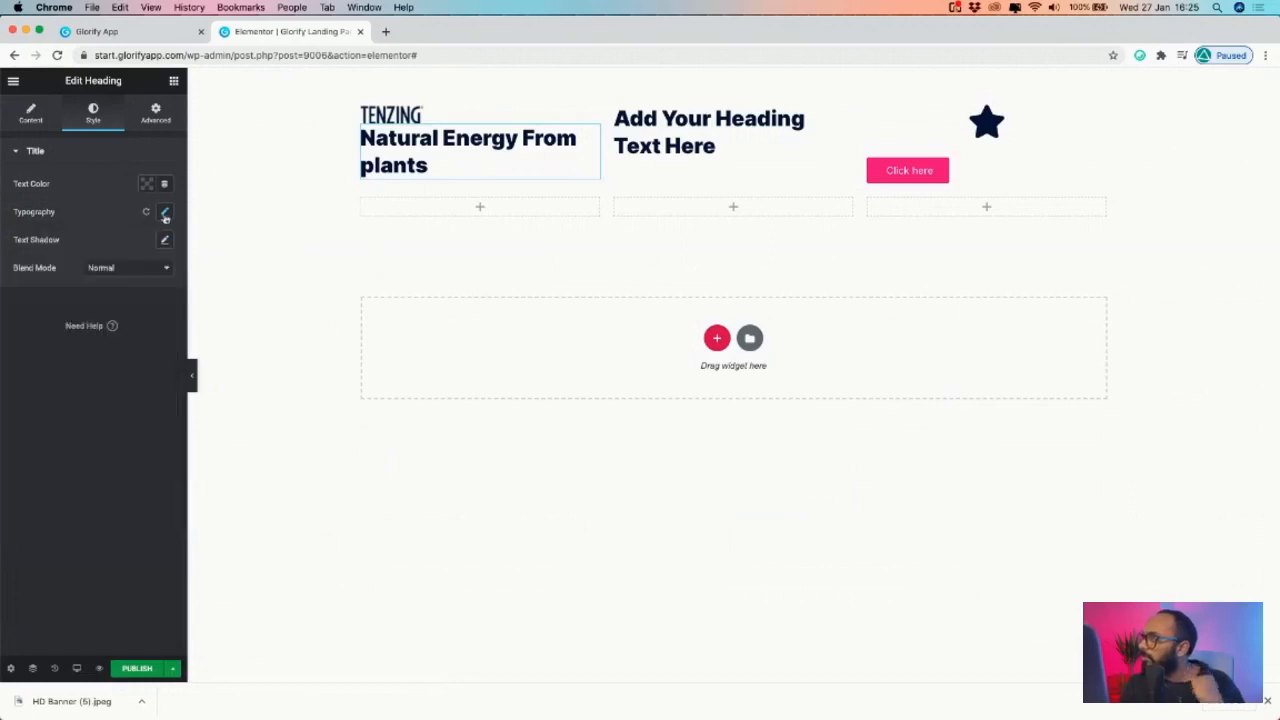
{"action": "left_click", "coordinate": [165, 211]}
{"action": "left_click", "coordinate": [127, 384]}
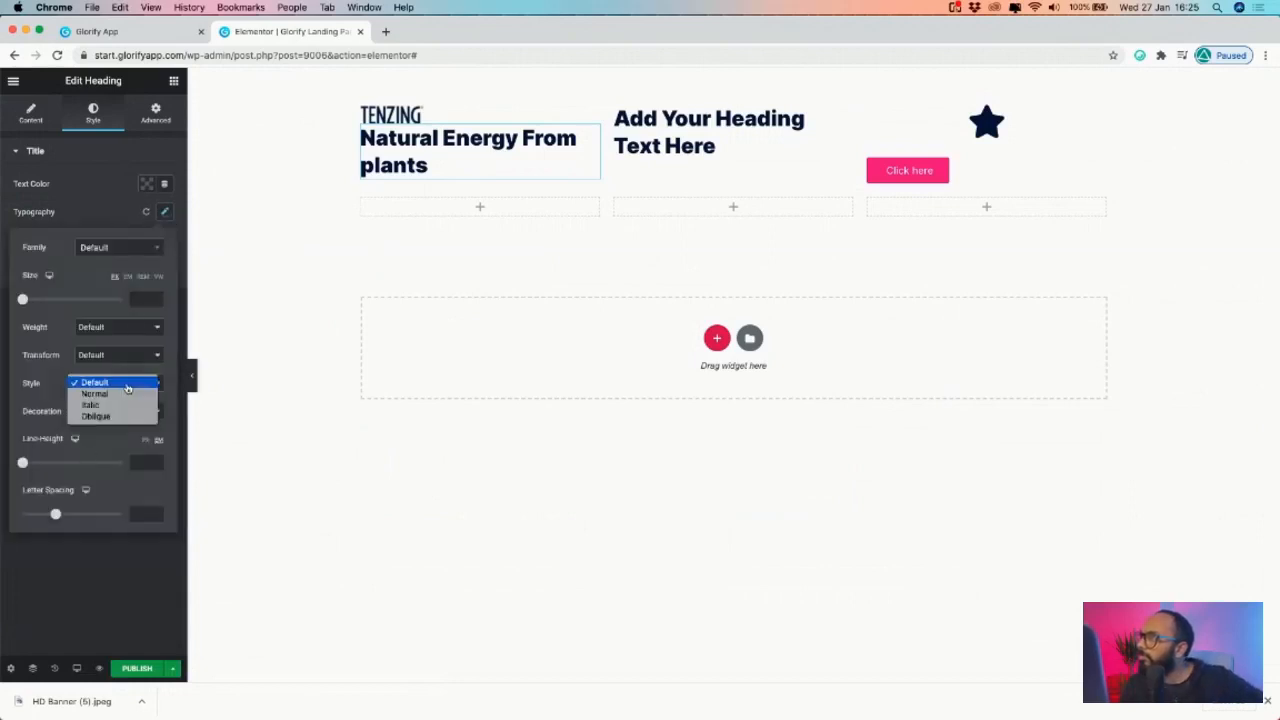
{"action": "left_click", "coordinate": [47, 399]}
{"action": "left_click", "coordinate": [111, 357]}
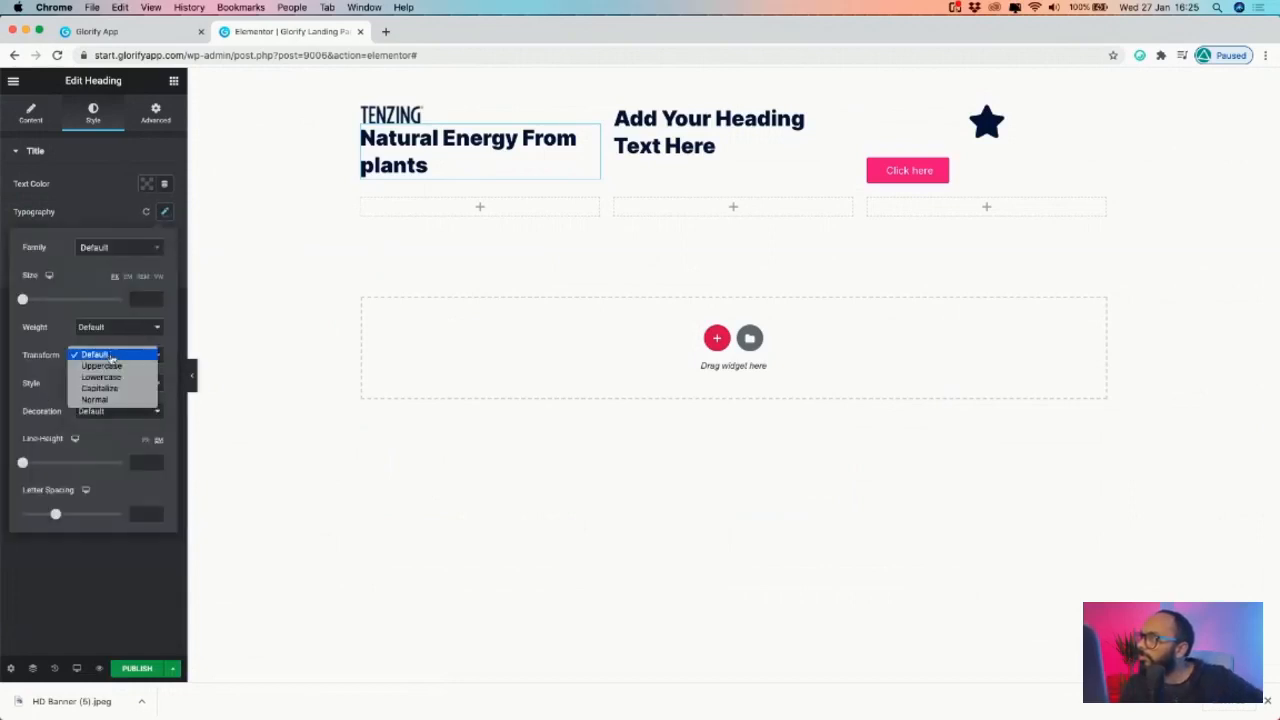
{"action": "left_click", "coordinate": [100, 367]}
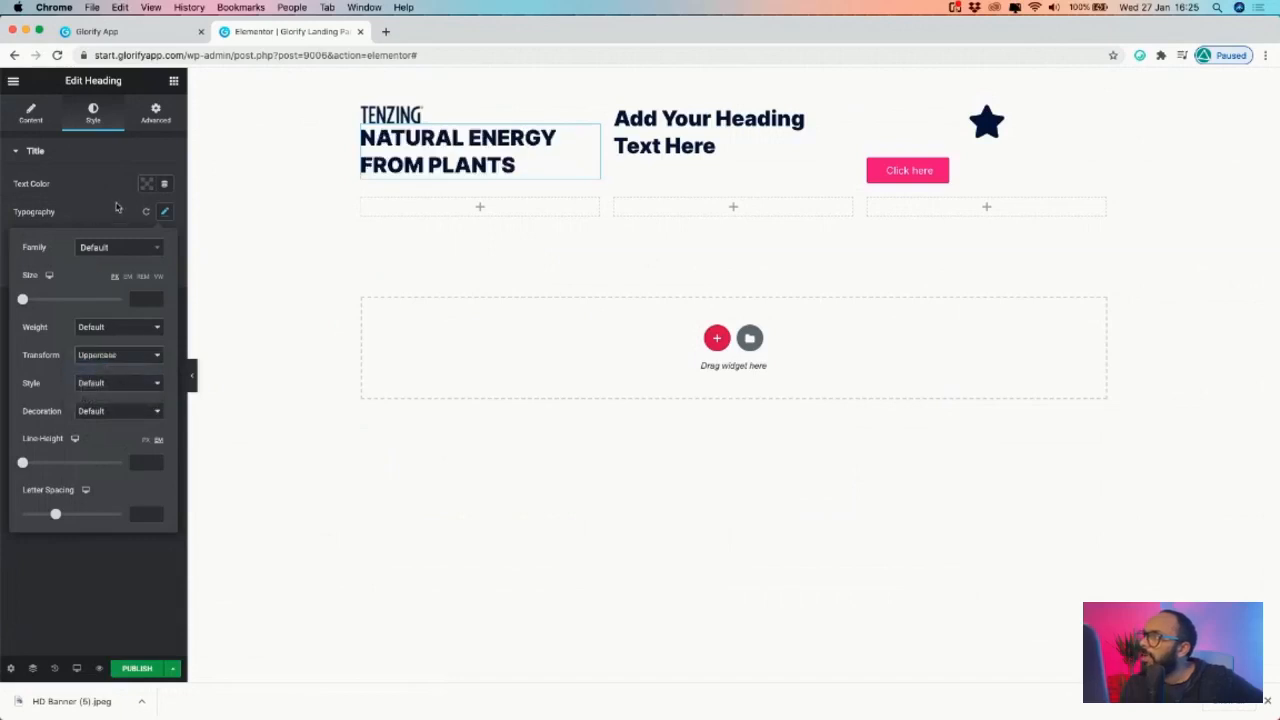
{"action": "left_click_drag", "start_coordinate": [22, 299], "coordinate": [31, 300]}
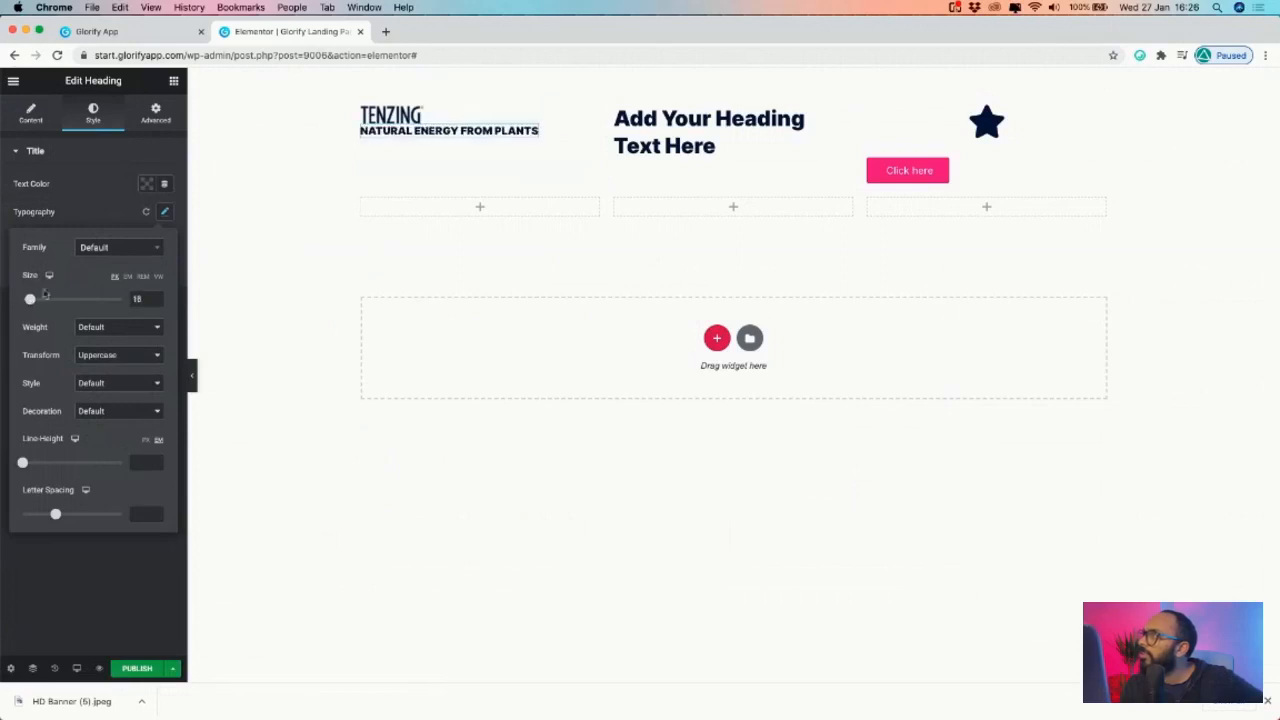
{"action": "left_click", "coordinate": [466, 134]}
{"action": "key", "text": "Return"}
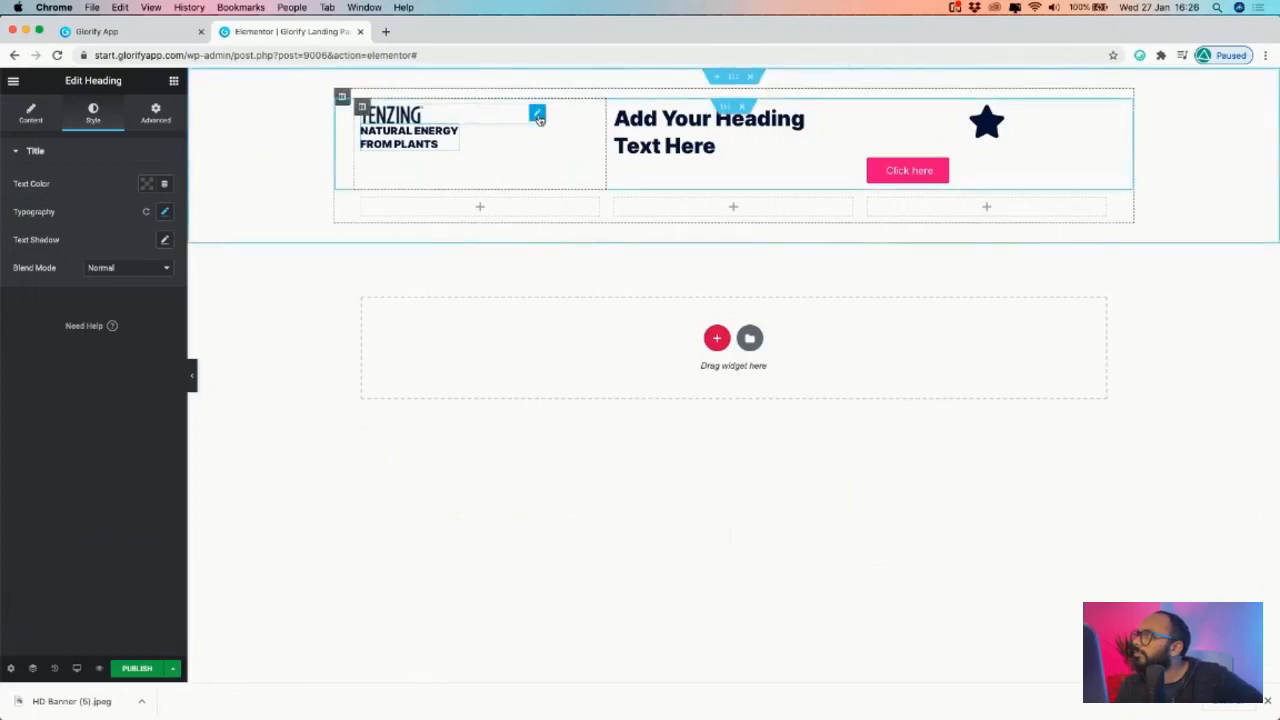
- Unlink the logo's margin and padding sides and keep its image at Full size
{"action": "left_click", "coordinate": [537, 115]}
{"action": "left_click", "coordinate": [80, 150]}
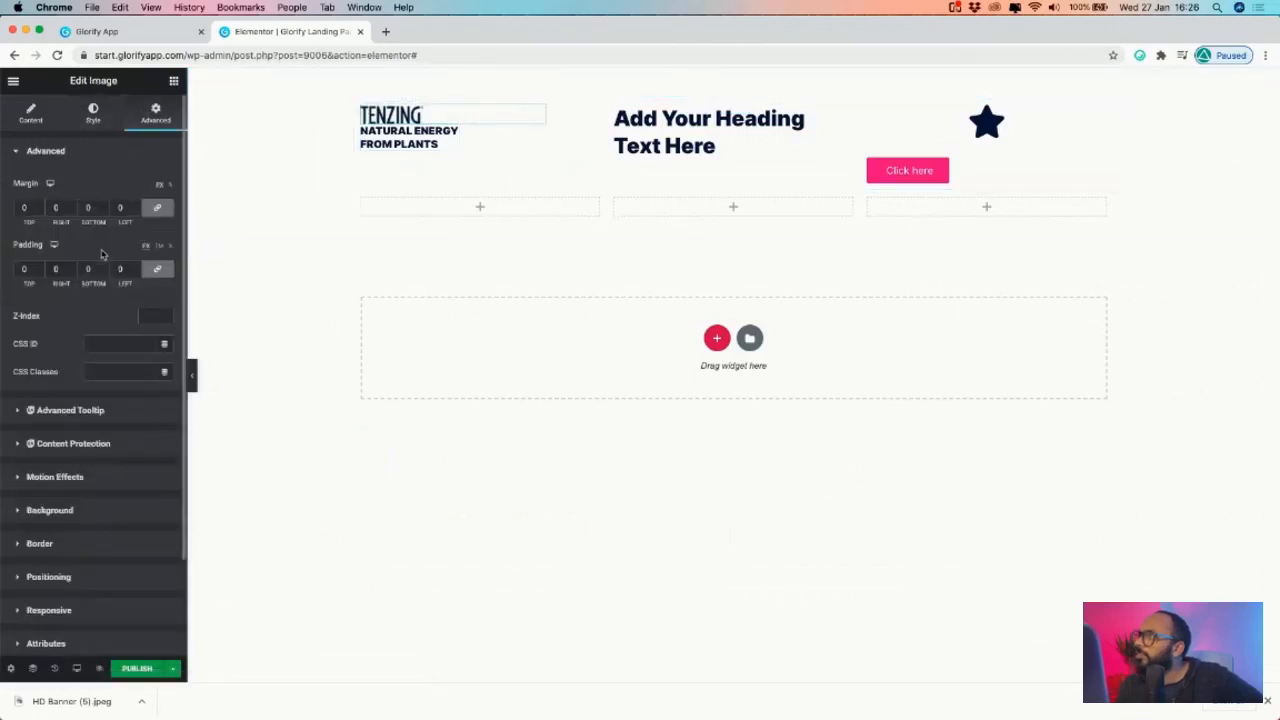
{"action": "left_click", "coordinate": [157, 268]}
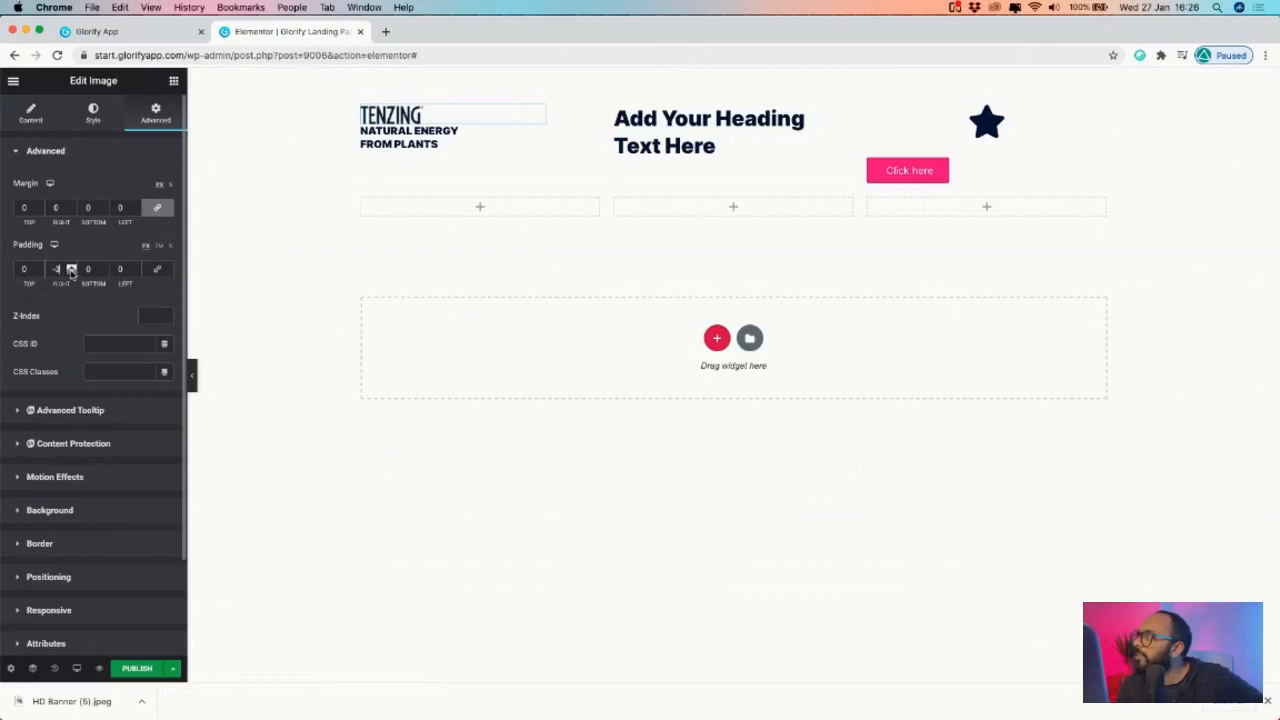
{"action": "left_click", "coordinate": [157, 208]}
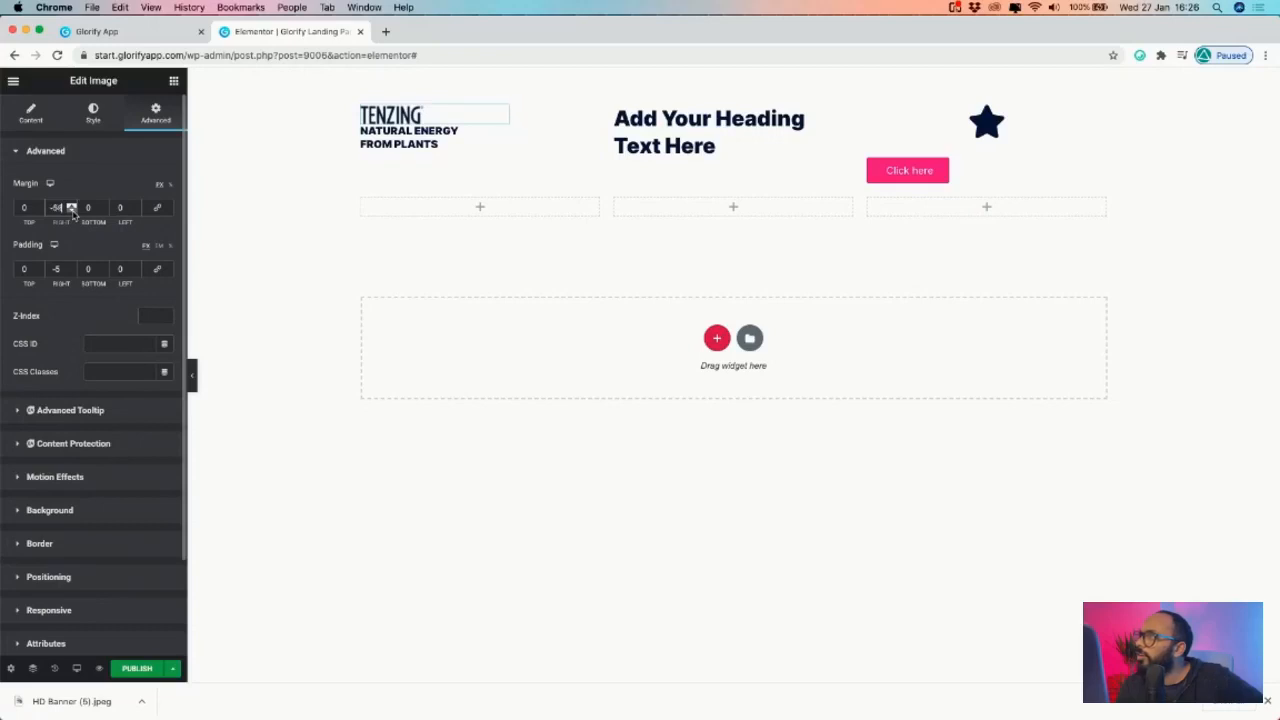
{"action": "scroll", "coordinate": [72, 212], "scroll_direction": "down", "scroll_amount": 20}
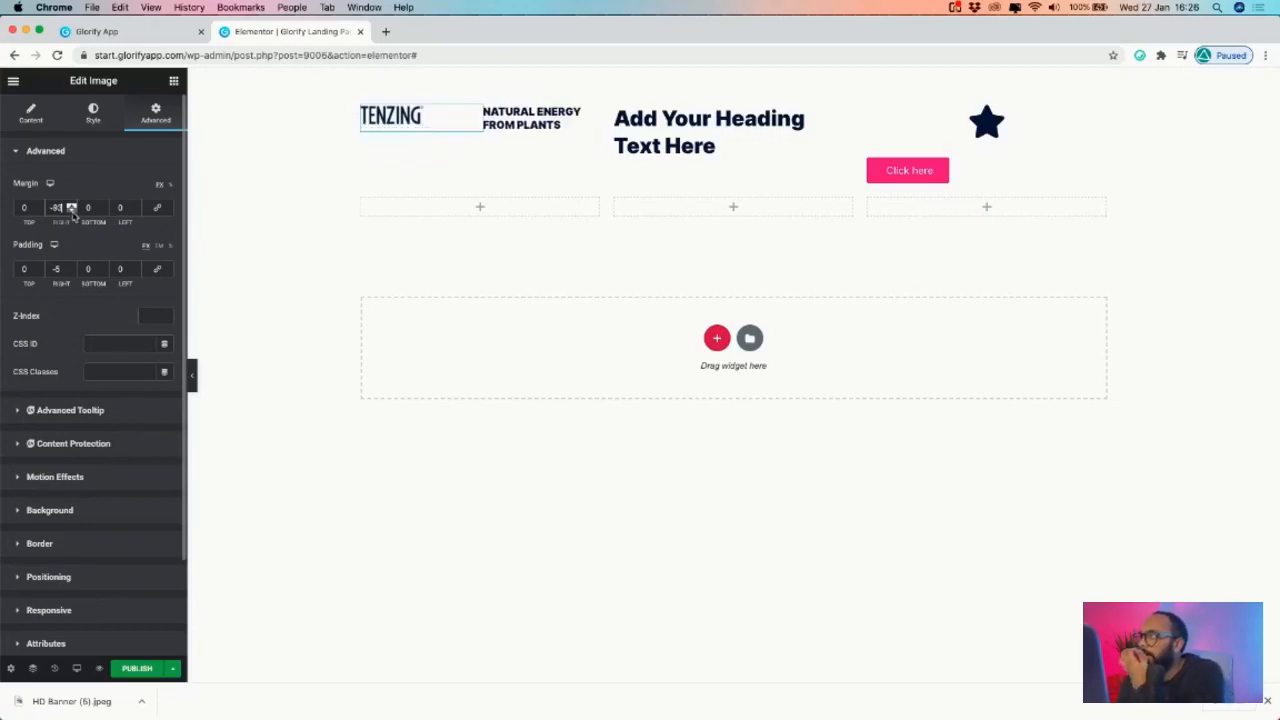
{"action": "scroll", "coordinate": [72, 212], "scroll_direction": "down", "scroll_amount": 20}
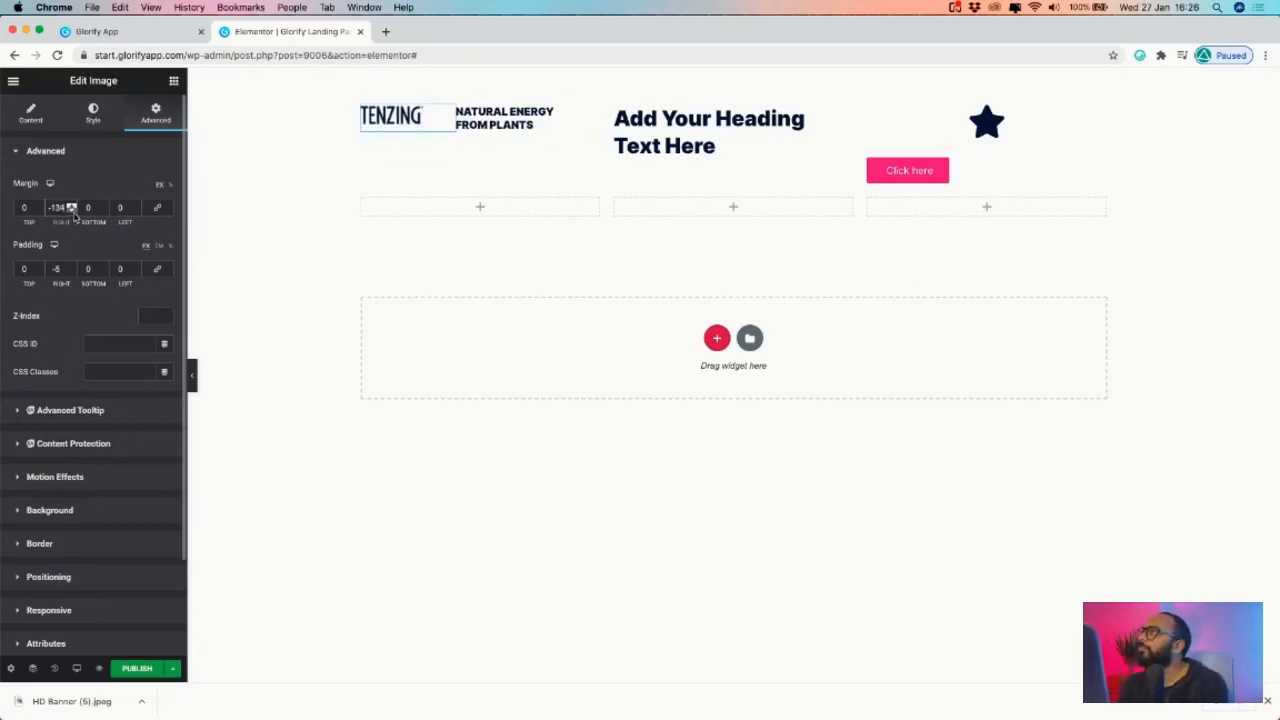
{"action": "scroll", "coordinate": [72, 212], "scroll_direction": "down", "scroll_amount": 17}
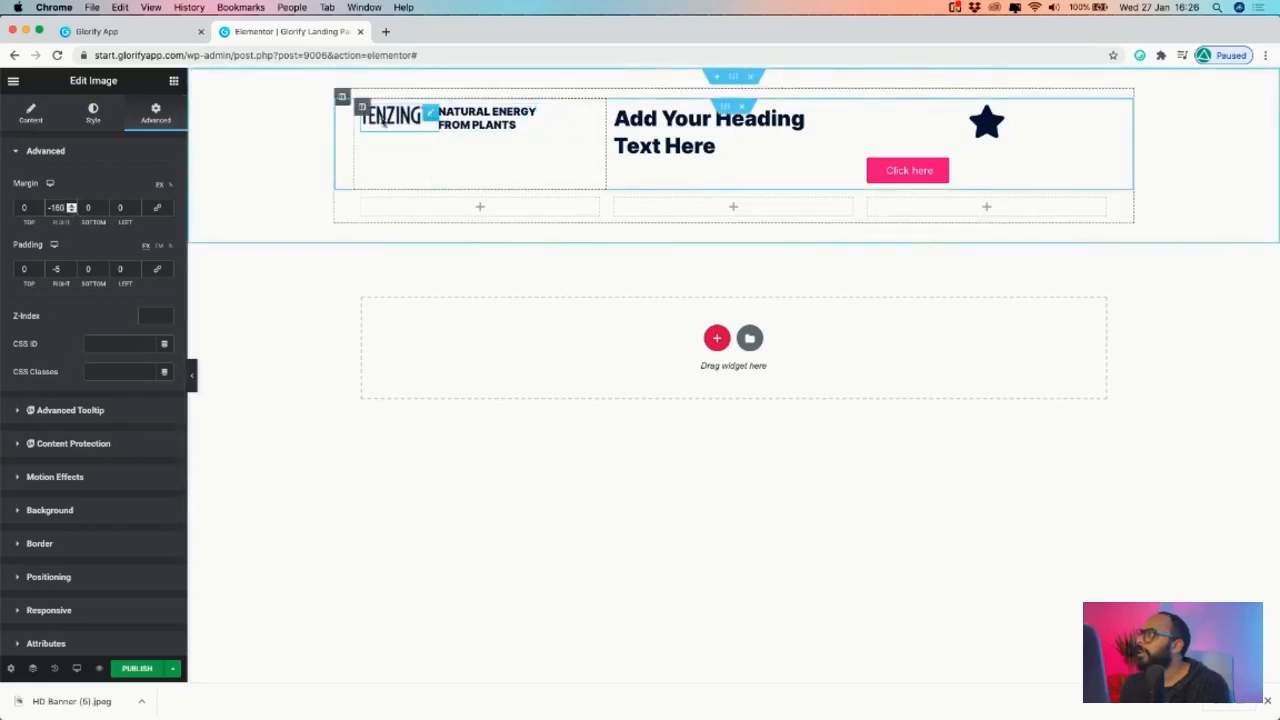
{"action": "left_click", "coordinate": [31, 112]}
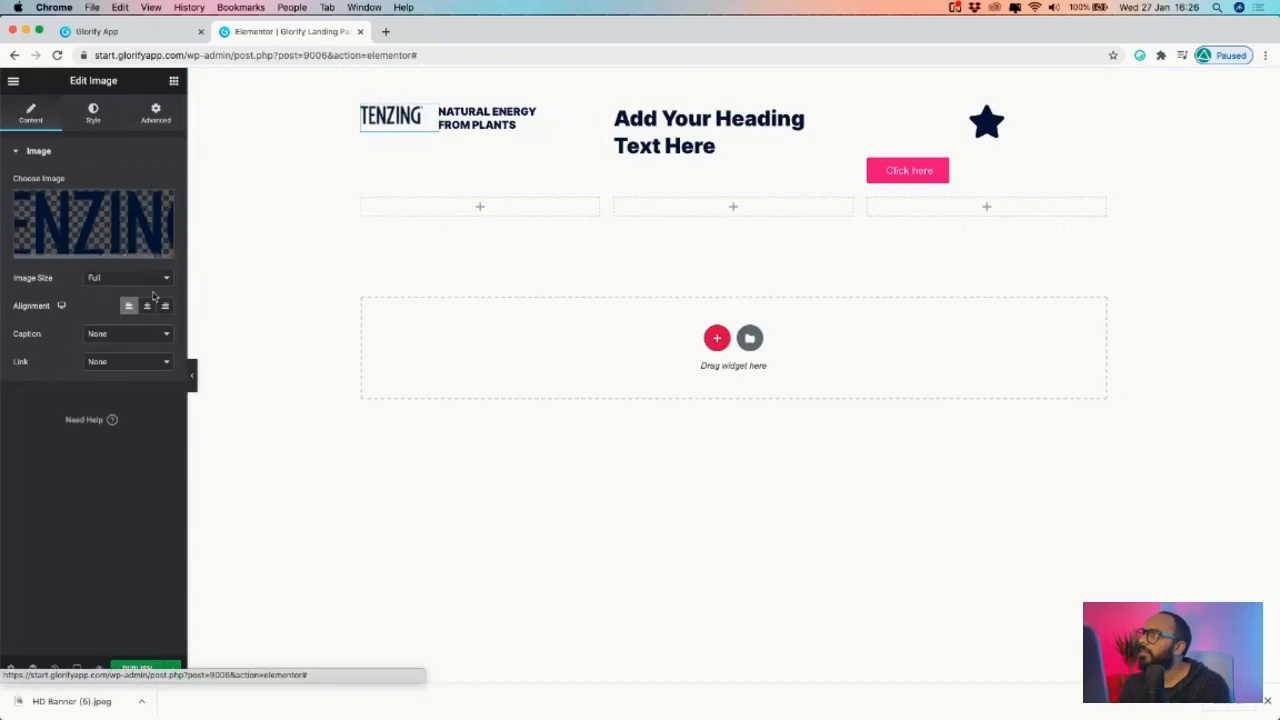
{"action": "left_click", "coordinate": [148, 279]}
{"action": "left_click", "coordinate": [59, 431]}
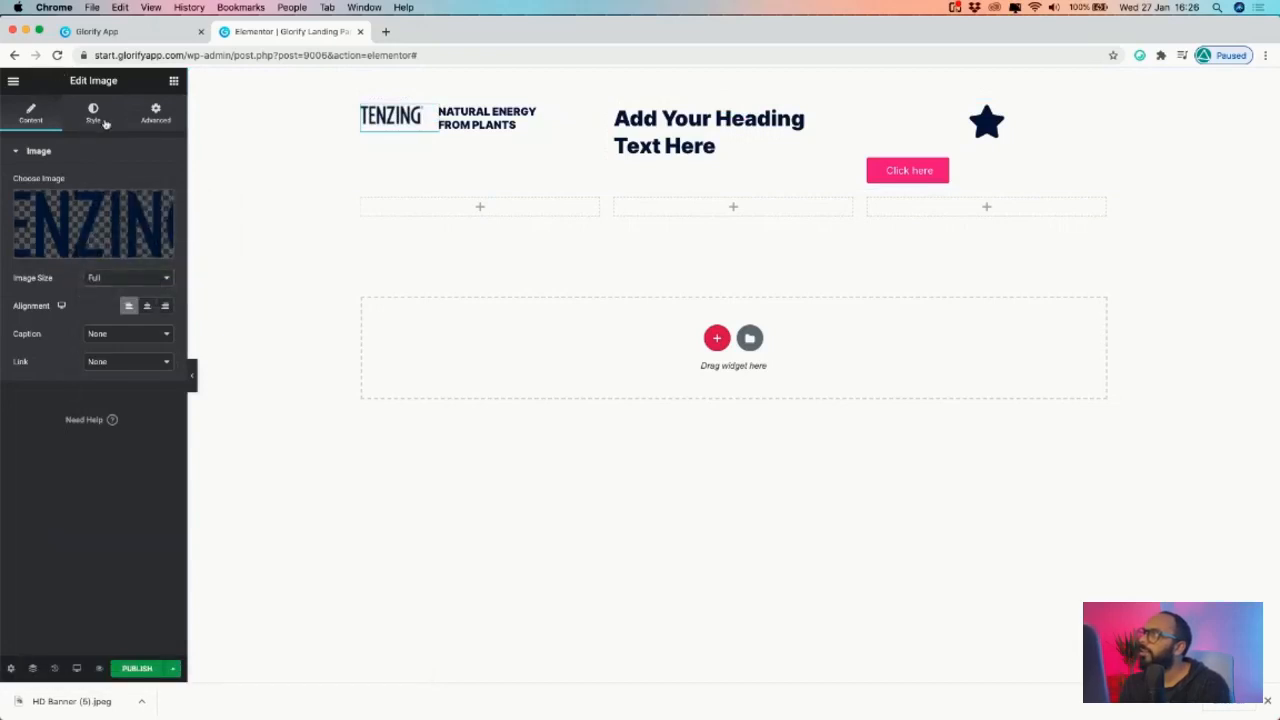
{"action": "left_click", "coordinate": [94, 114]}
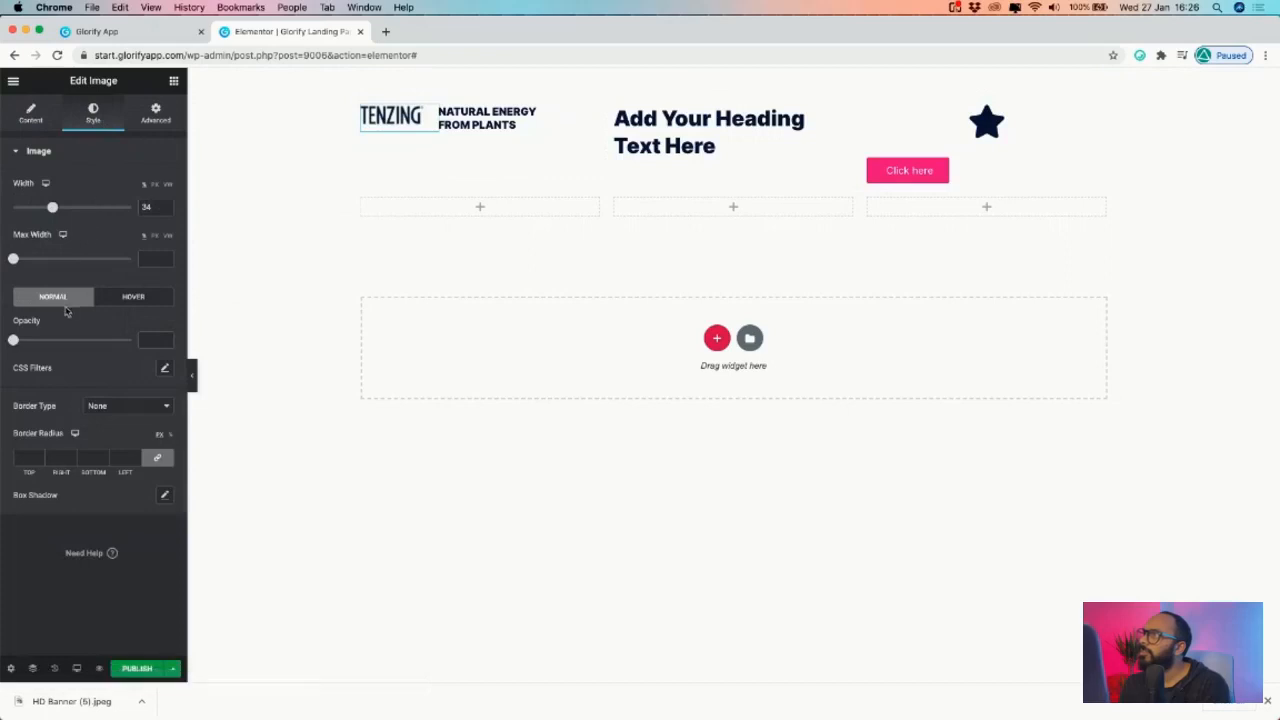
- Set the TENZING logo's top margin to 4 after comparing with the Glorify design
{"action": "left_click", "coordinate": [155, 113]}
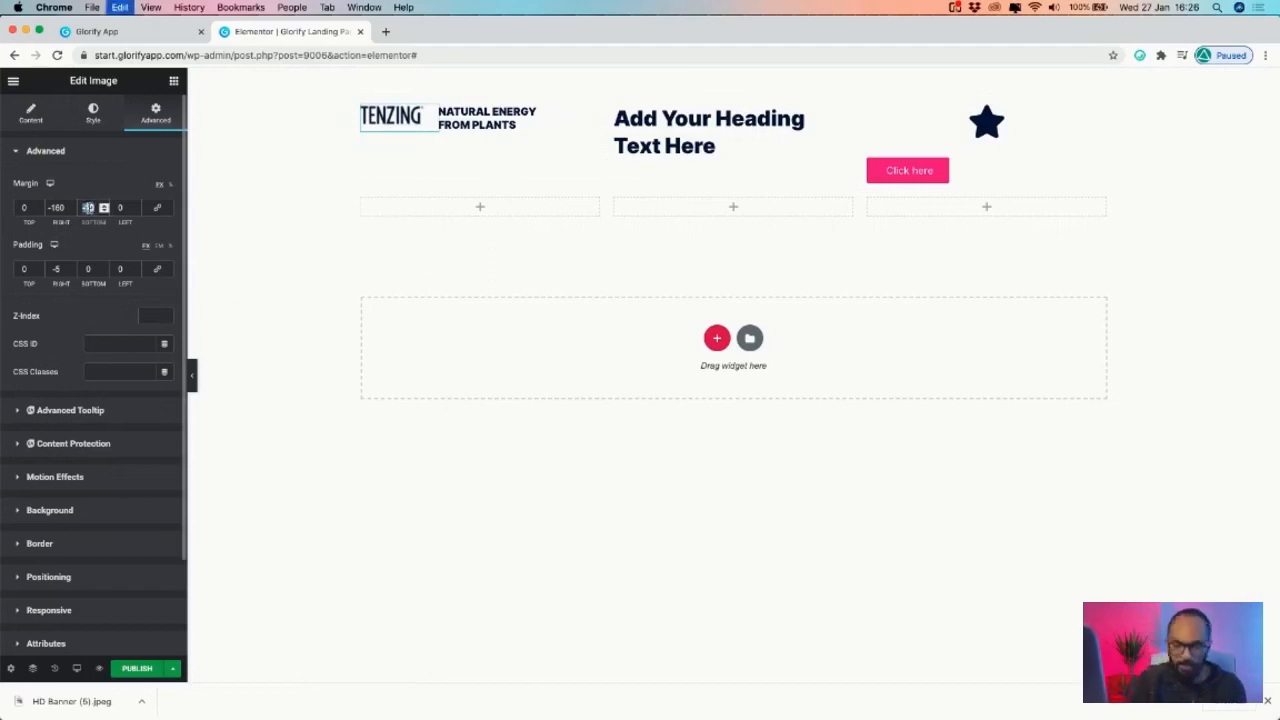
{"action": "double_click", "coordinate": [39, 206]}
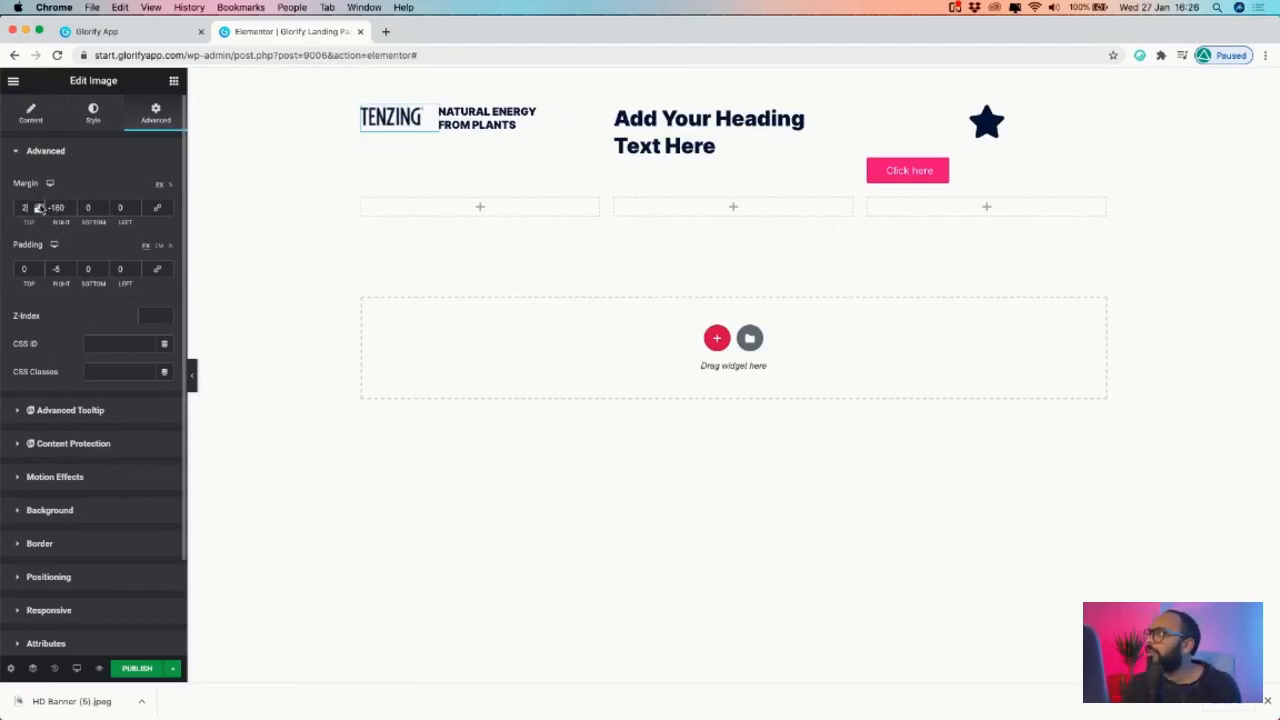
{"action": "left_click", "coordinate": [39, 206]}
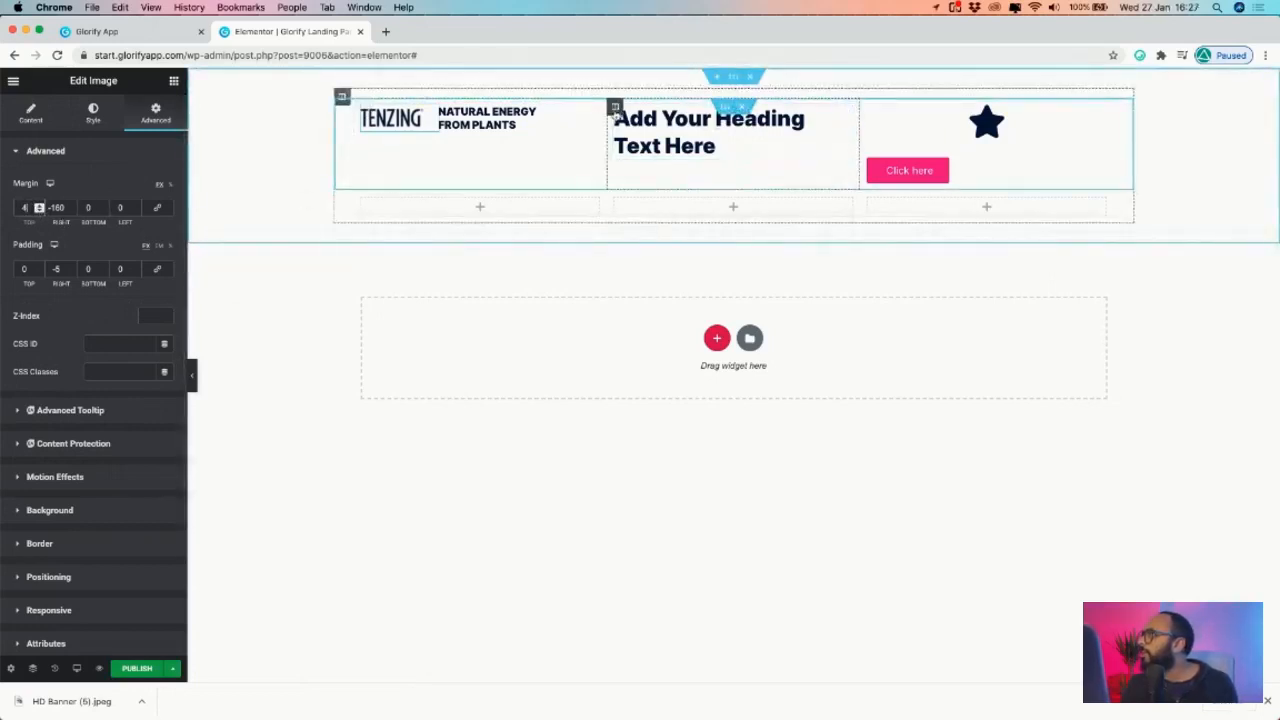
{"action": "left_click", "coordinate": [150, 31]}
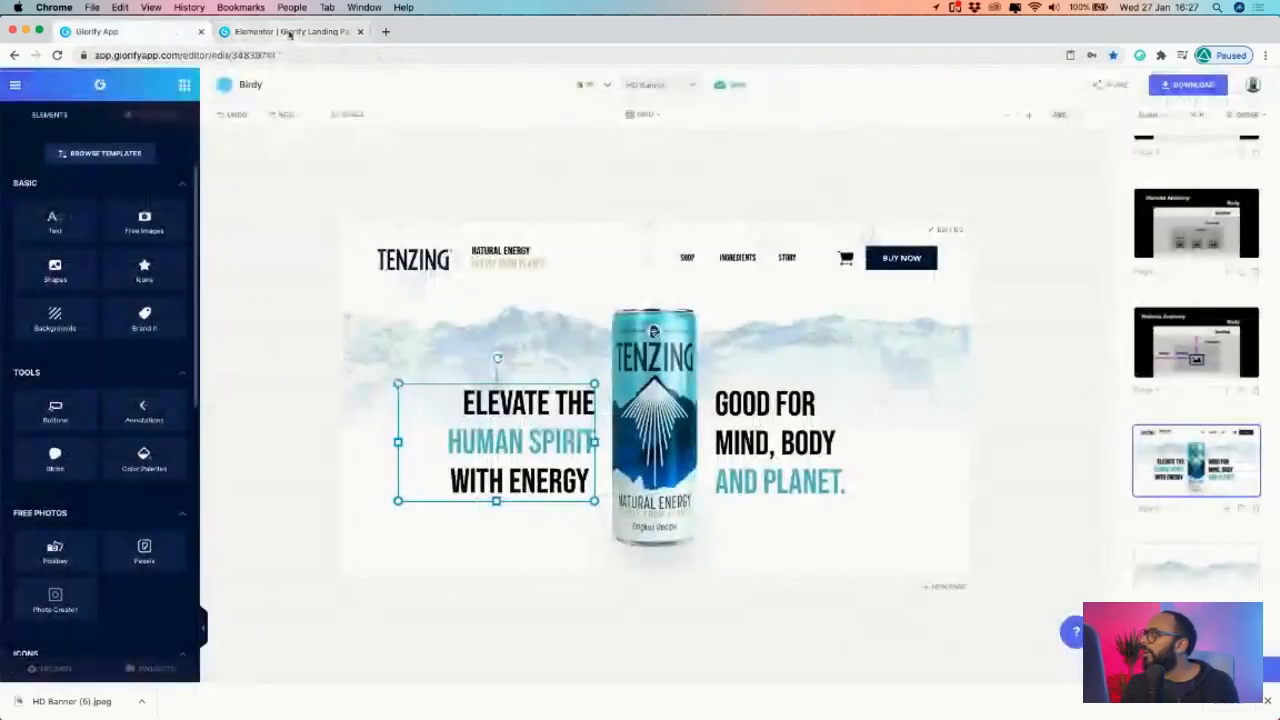
{"action": "left_click", "coordinate": [305, 33]}
{"action": "left_click", "coordinate": [636, 117]}
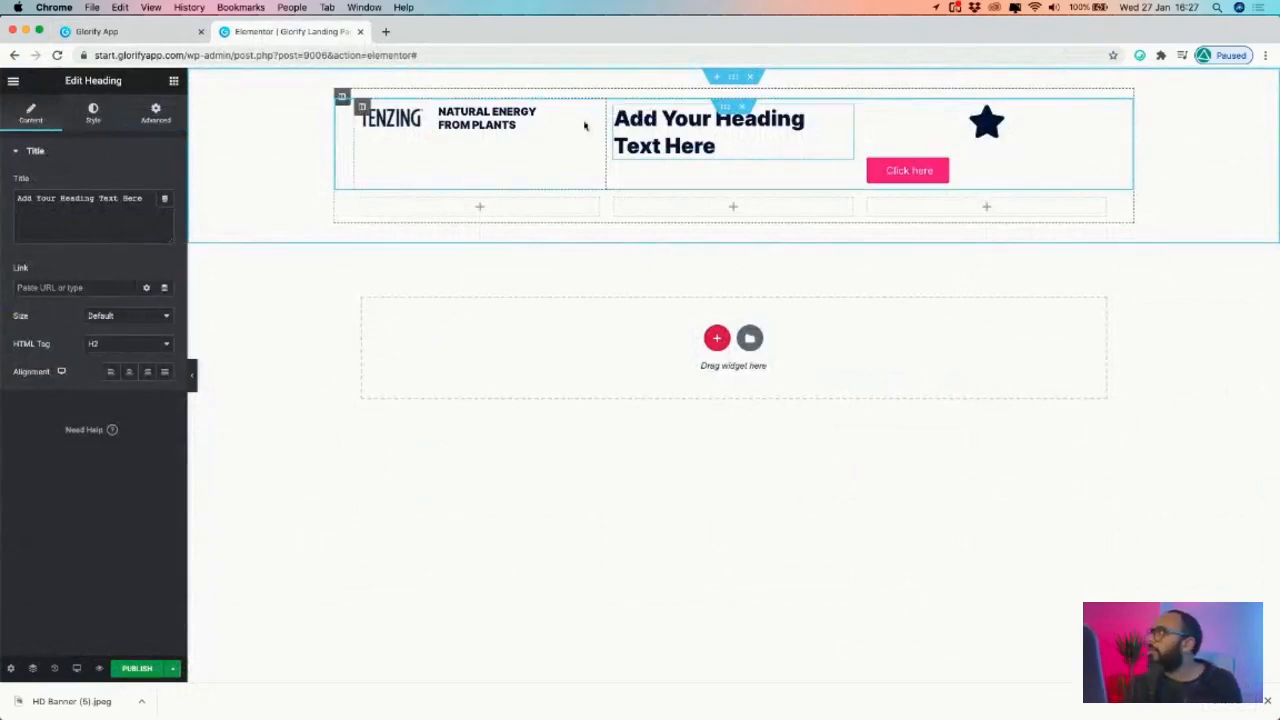
- Put a copy of the tagline heading in the middle column, delete the placeholder, and retype it as SHOP
{"action": "right_click", "coordinate": [529, 116]}
{"action": "left_click", "coordinate": [540, 146]}
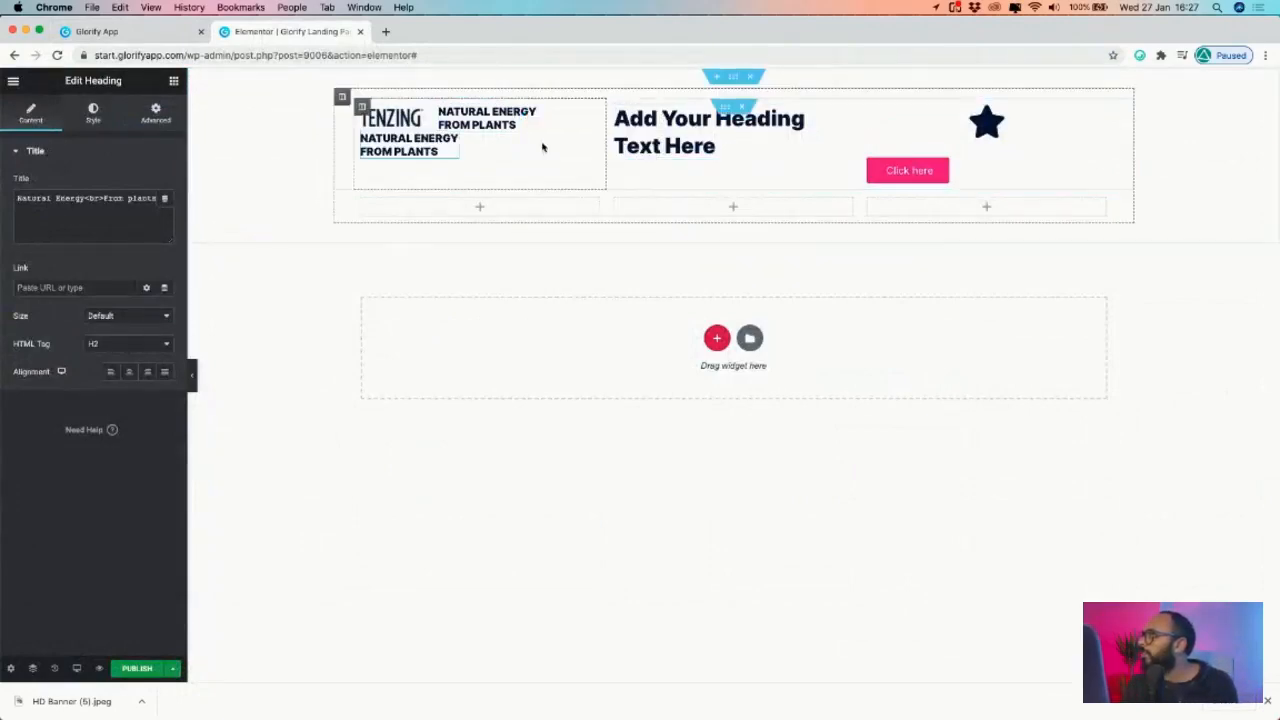
{"action": "left_click_drag", "start_coordinate": [450, 141], "coordinate": [705, 112]}
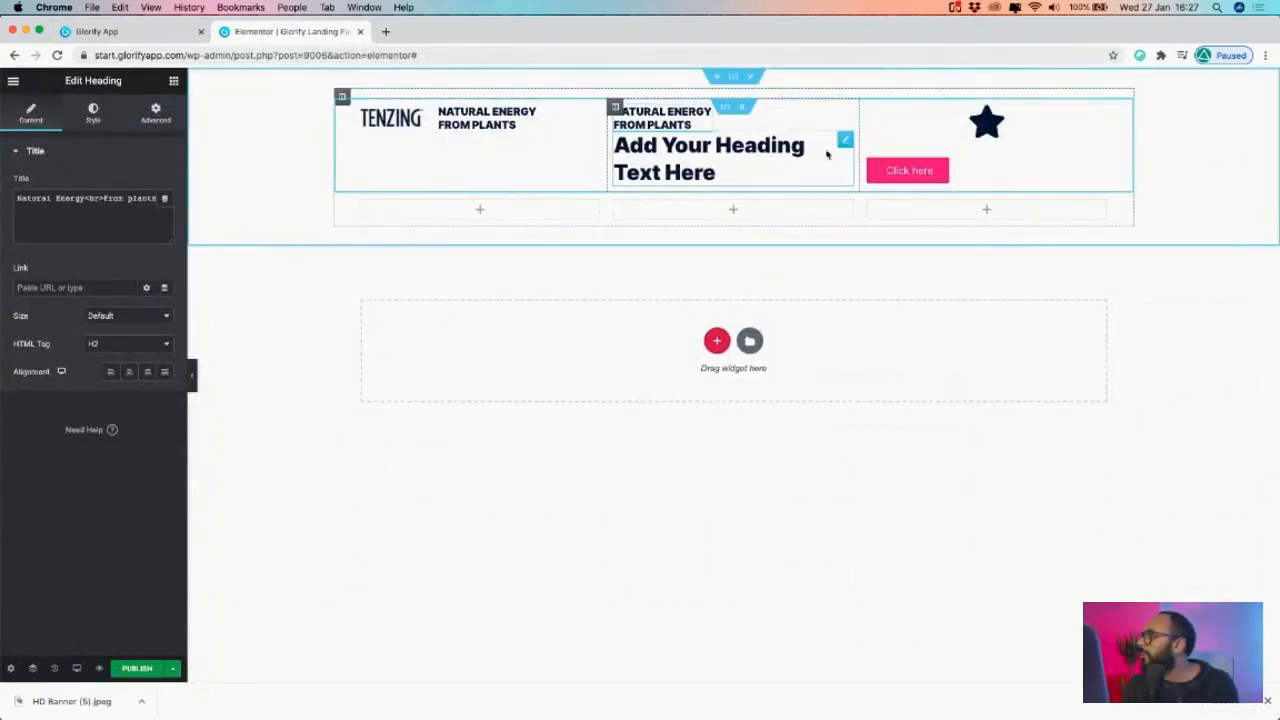
{"action": "right_click", "coordinate": [843, 141]}
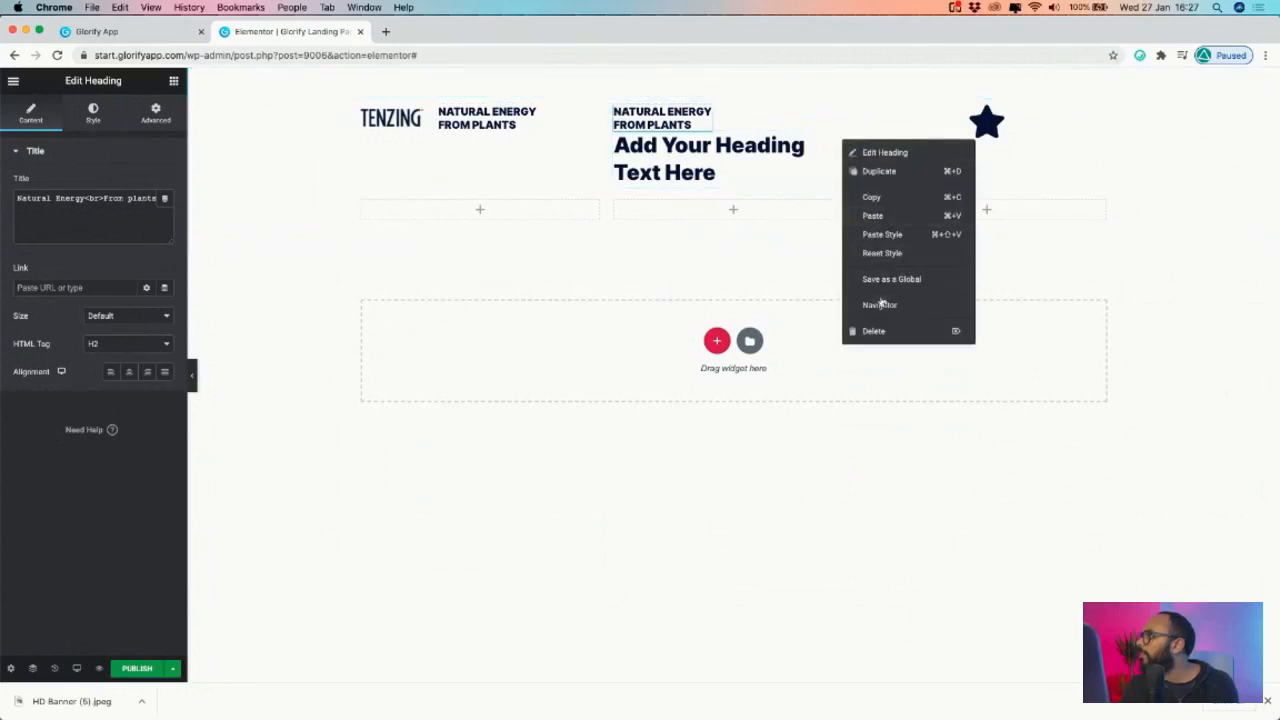
{"action": "left_click", "coordinate": [878, 331]}
{"action": "left_click", "coordinate": [675, 119]}
{"action": "key", "text": "super+a"}
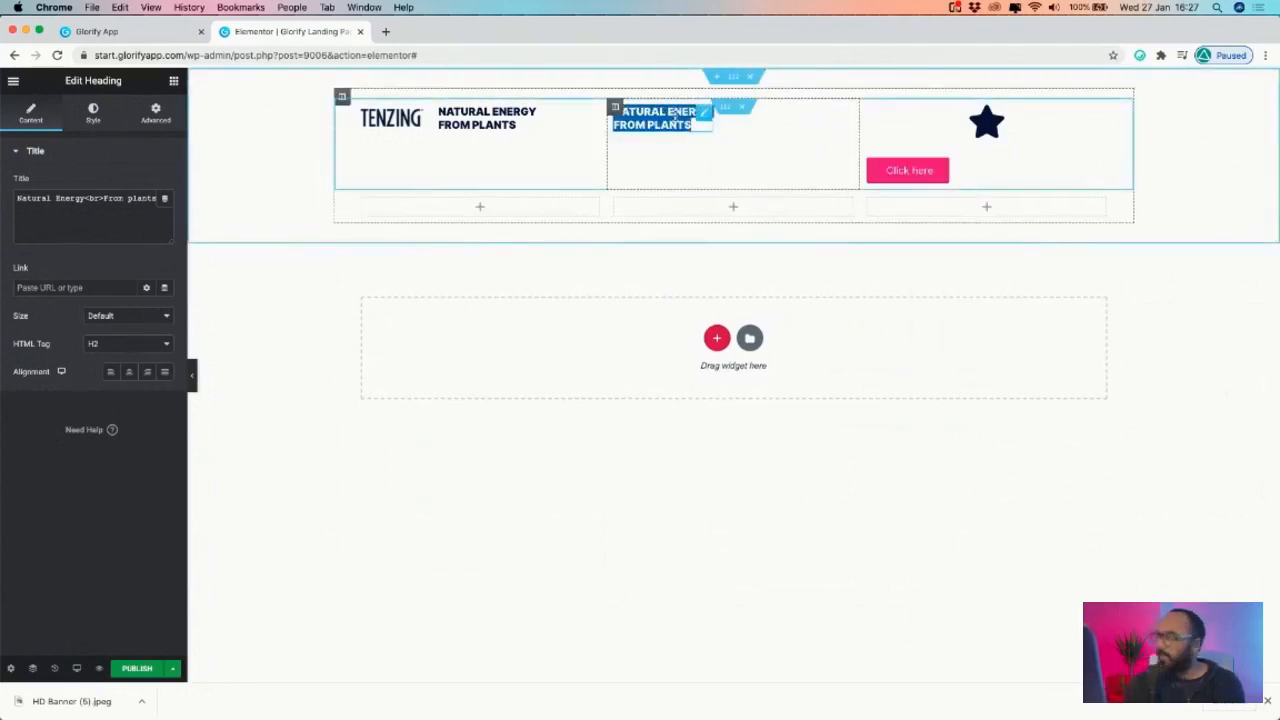
{"action": "type", "text": "88OP"}
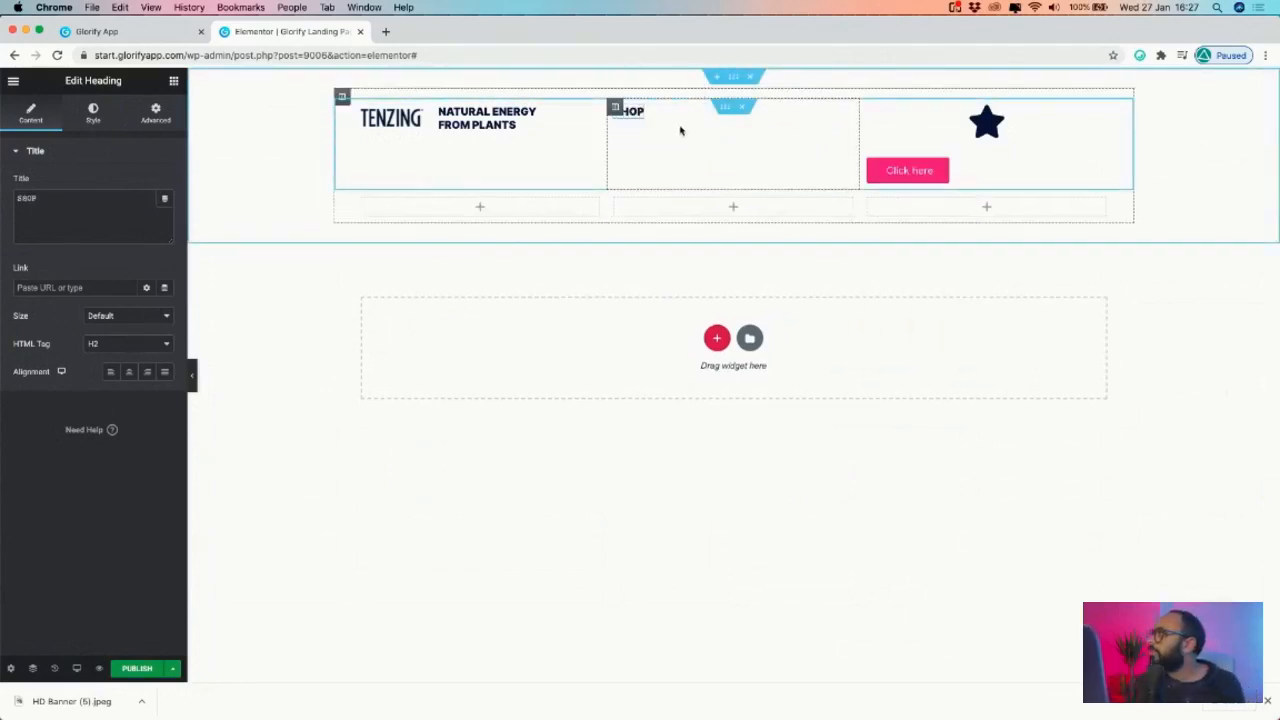
- Duplicate the SHOP heading to make a second nav heading reading INGREDIENTS
{"action": "right_click", "coordinate": [648, 117]}
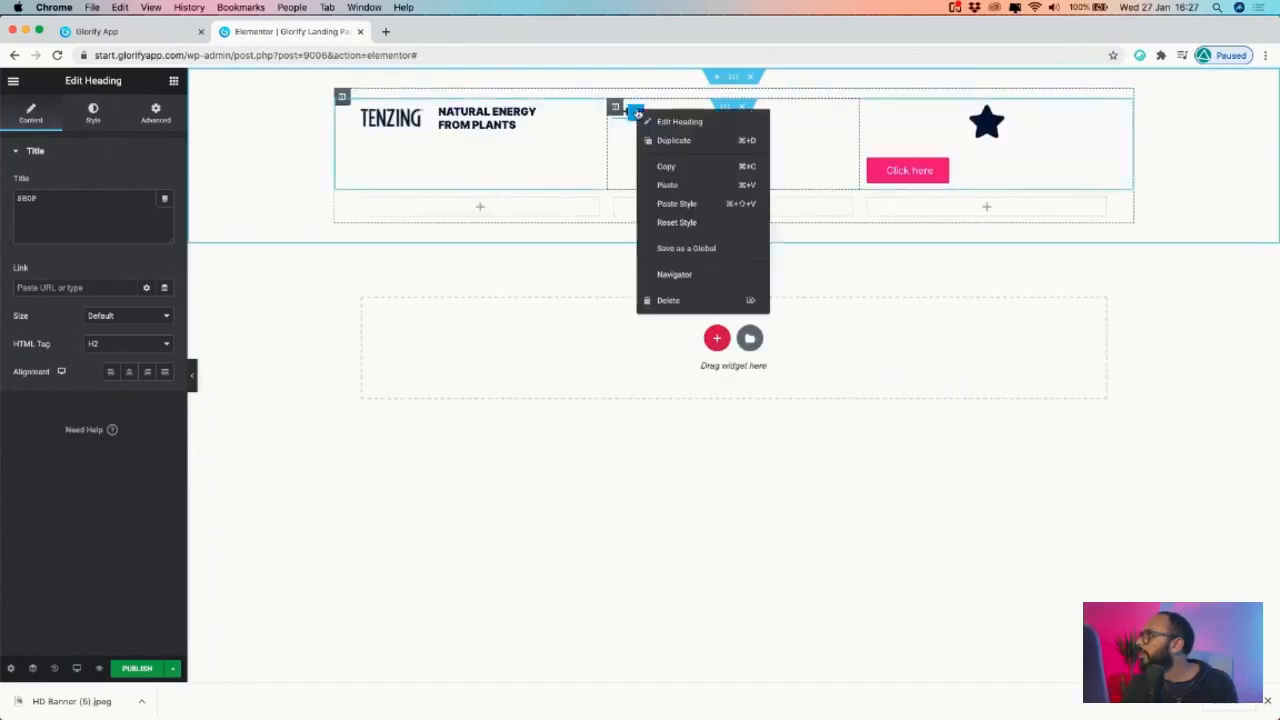
{"action": "left_click", "coordinate": [656, 138]}
{"action": "type", "text": "S"}
{"action": "left_click", "coordinate": [150, 32]}
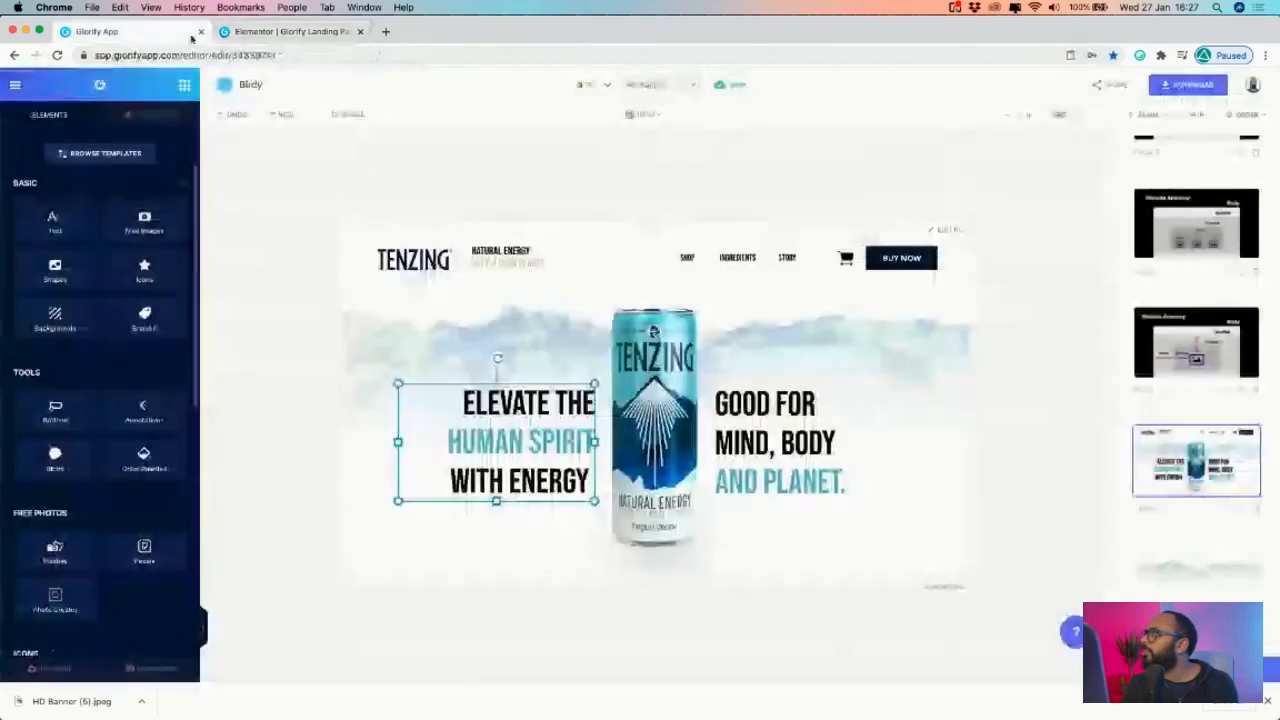
{"action": "left_click", "coordinate": [303, 33]}
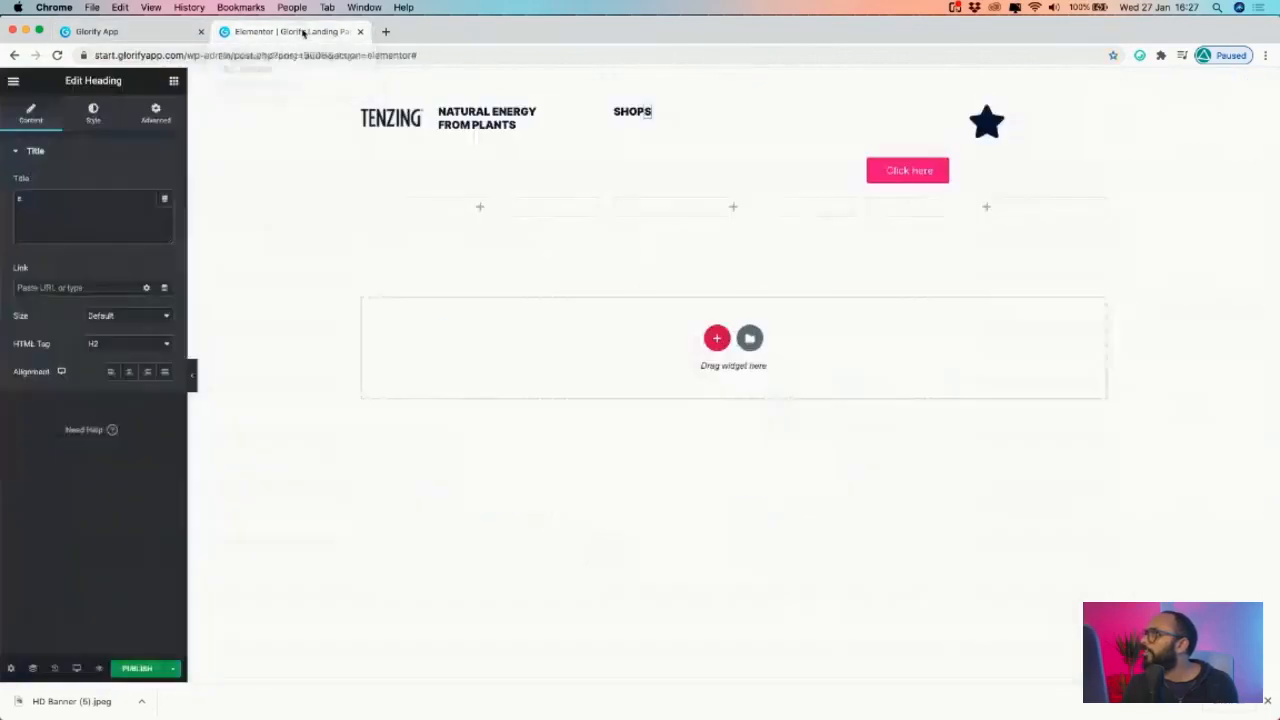
{"action": "left_click", "coordinate": [648, 116]}
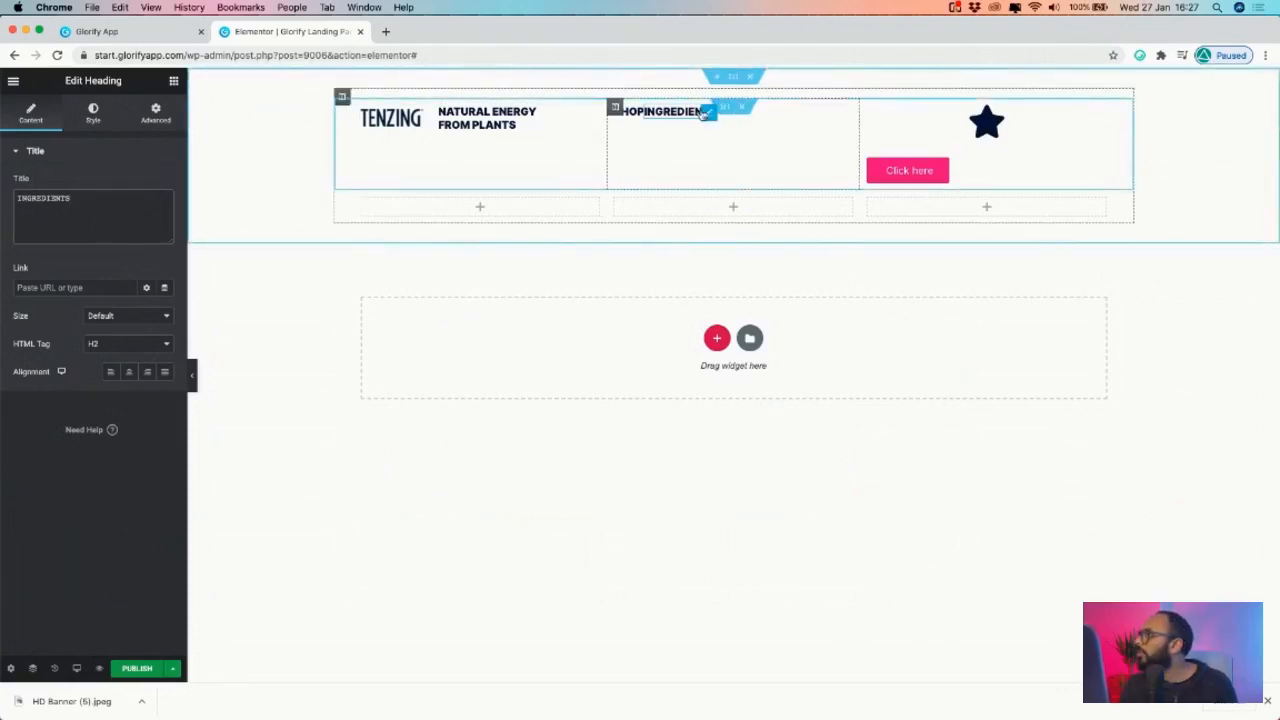
- Duplicate the INGREDIENTS heading and retype the copy as STORY
{"action": "right_click", "coordinate": [709, 115]}
{"action": "left_click", "coordinate": [725, 137]}
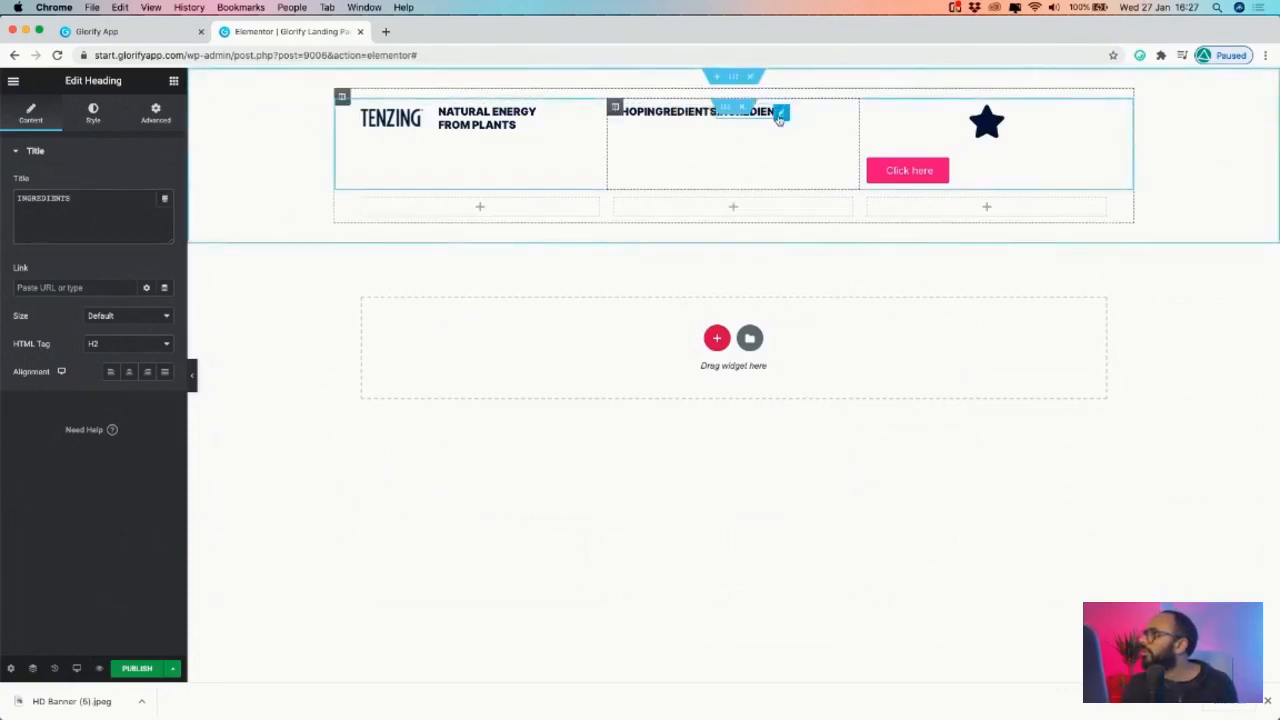
{"action": "double_click", "coordinate": [762, 111]}
{"action": "type", "text": "STOR"}
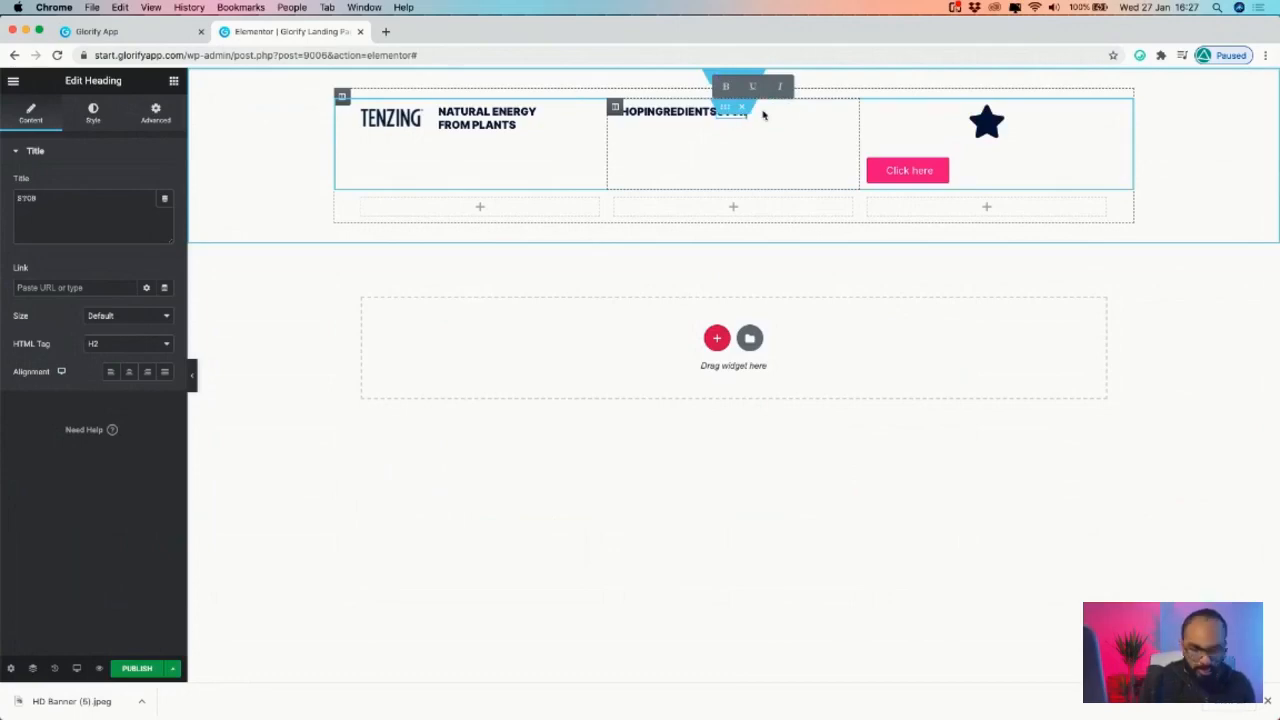
{"action": "left_click", "coordinate": [764, 115]}
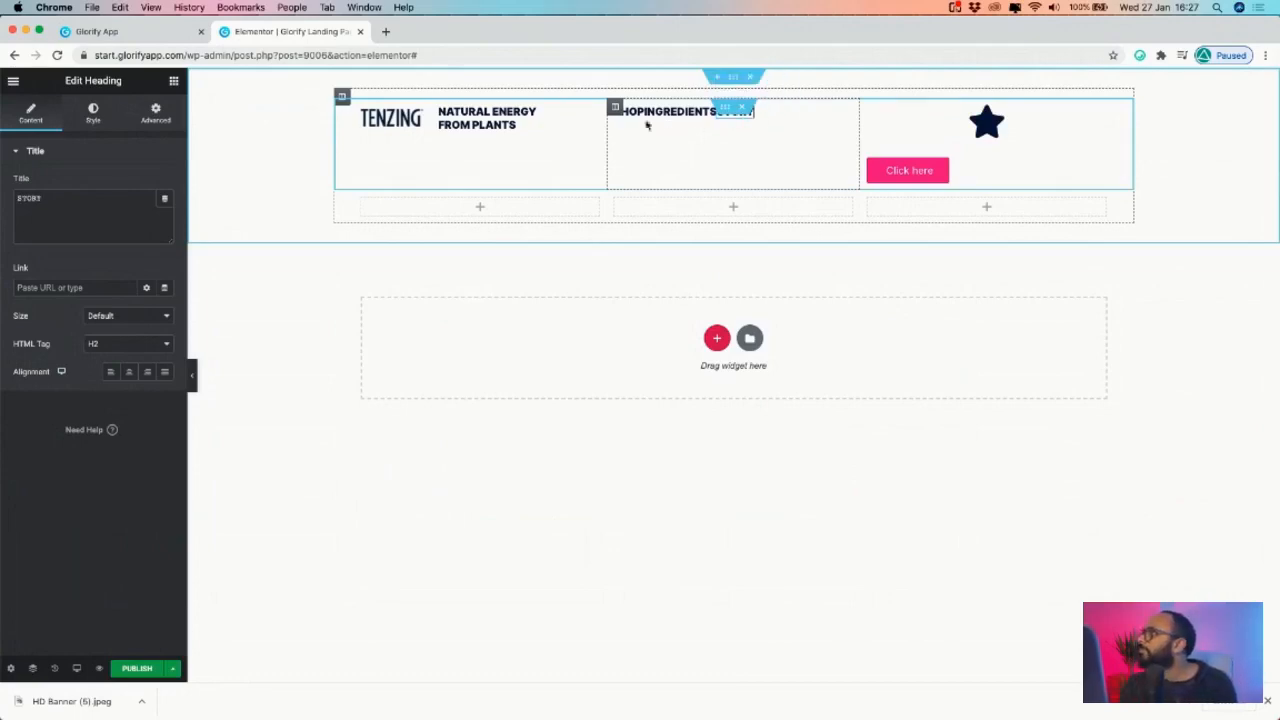
{"action": "left_click", "coordinate": [180, 32]}
- Search the icon library for 'cart' and replace the star with the plain shopping cart icon
{"action": "left_click", "coordinate": [290, 31]}
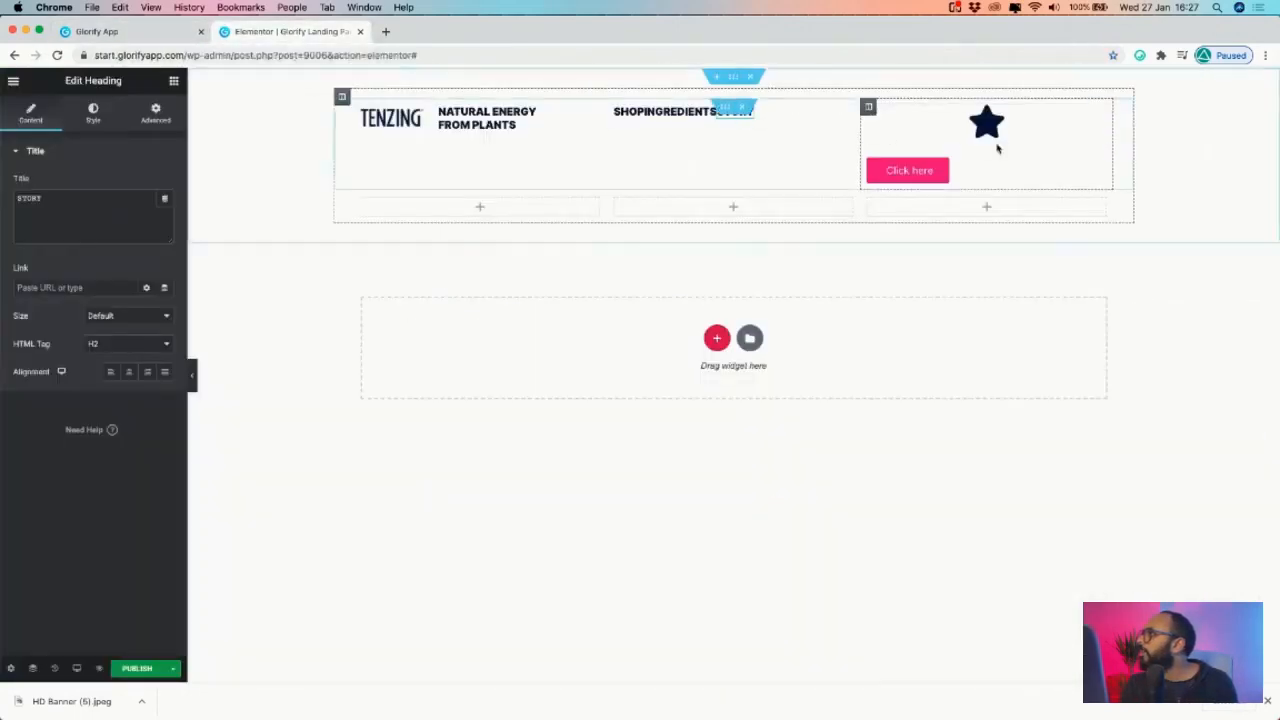
{"action": "left_click", "coordinate": [1000, 122]}
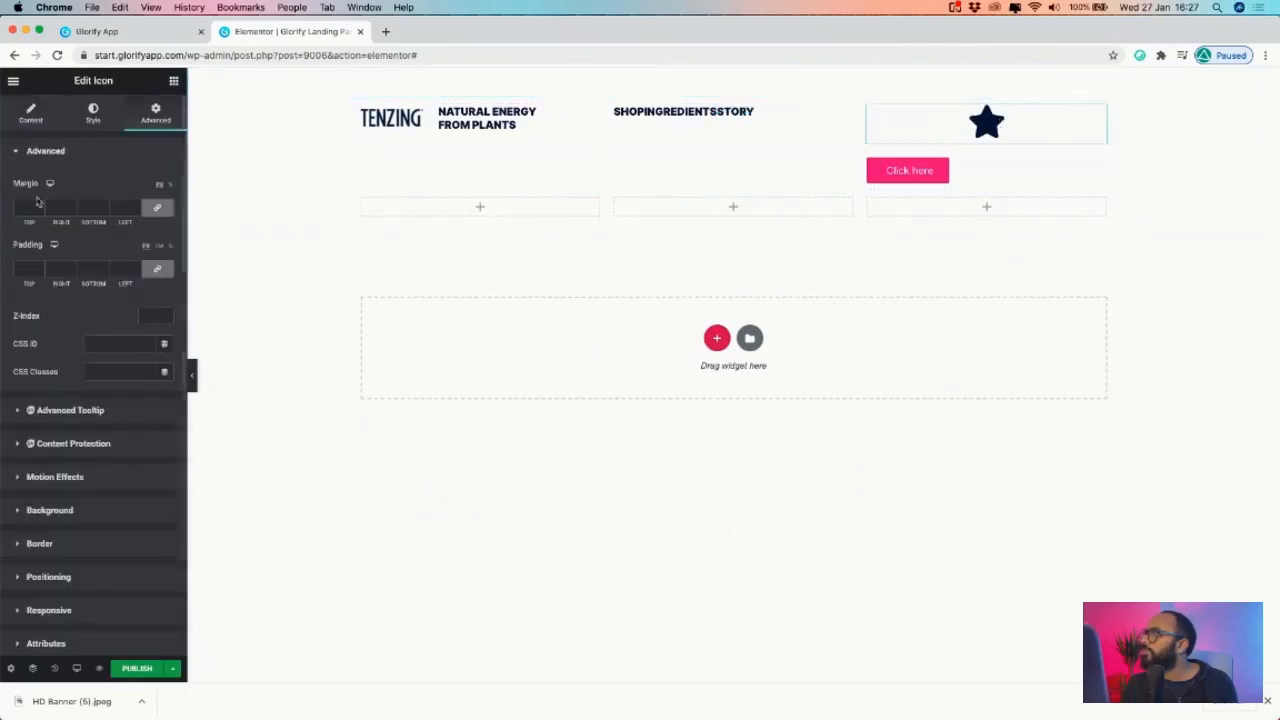
{"action": "left_click", "coordinate": [33, 114]}
{"action": "left_click", "coordinate": [55, 250]}
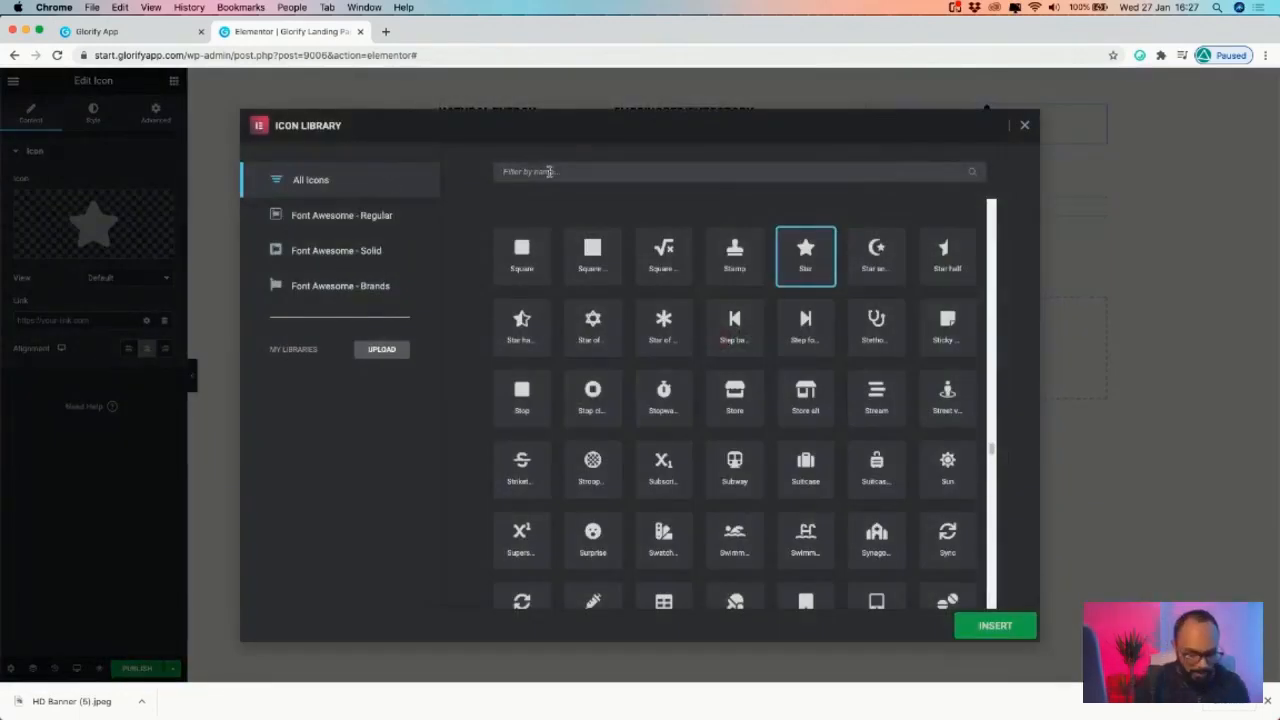
{"action": "type", "text": "buy"}
{"action": "key", "text": "BackSpace"}
{"action": "key", "text": "BackSpace"}
{"action": "key", "text": "BackSpace"}
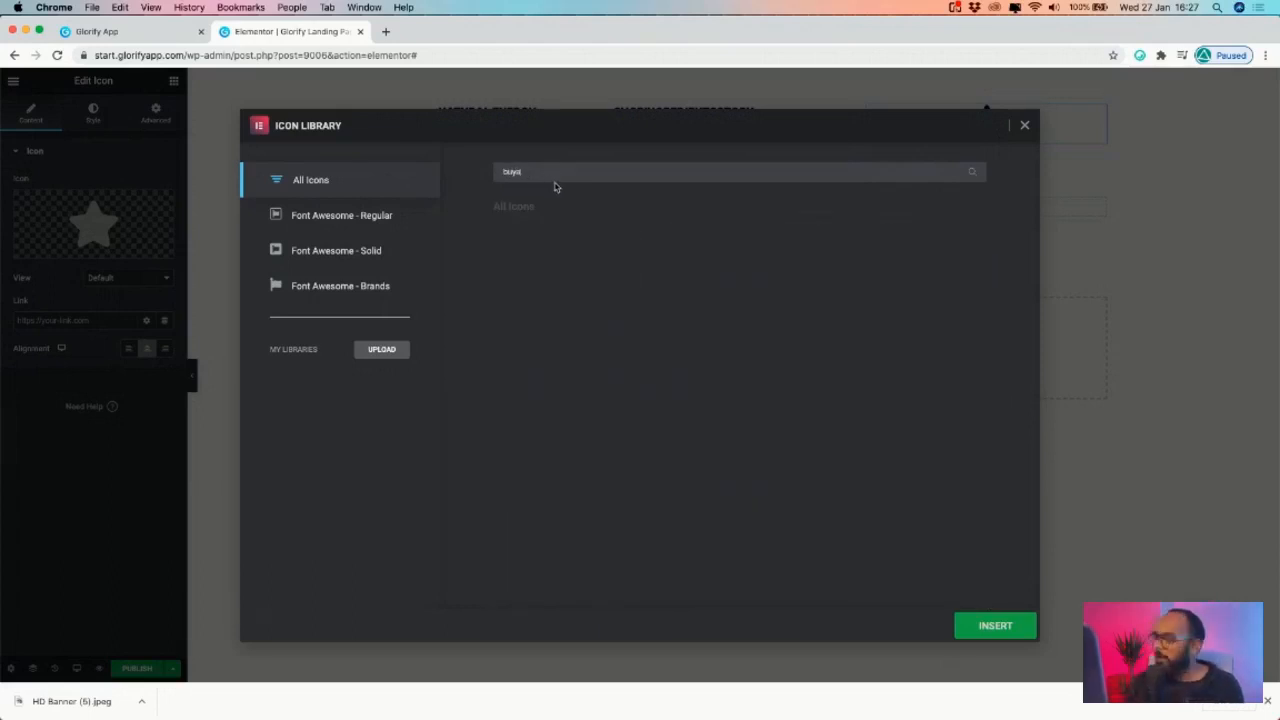
{"action": "type", "text": "cart"}
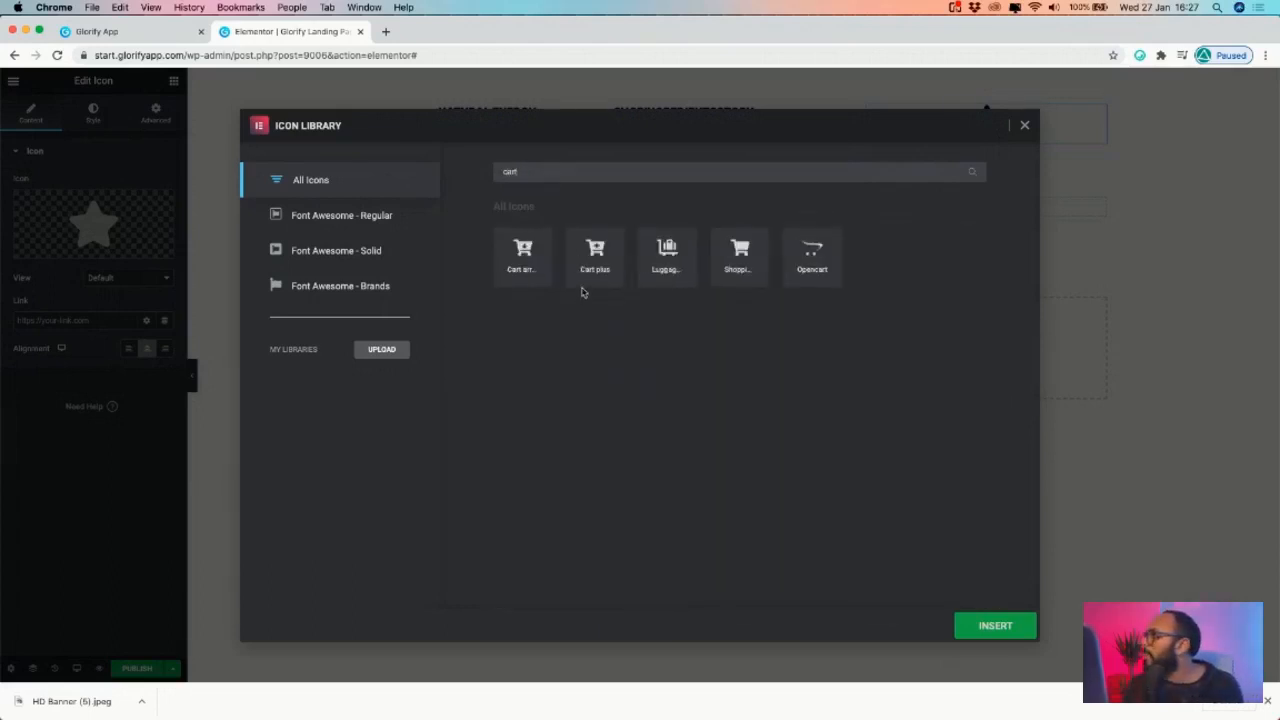
{"action": "left_click", "coordinate": [595, 252]}
{"action": "left_click", "coordinate": [740, 256]}
{"action": "left_click", "coordinate": [995, 622]}
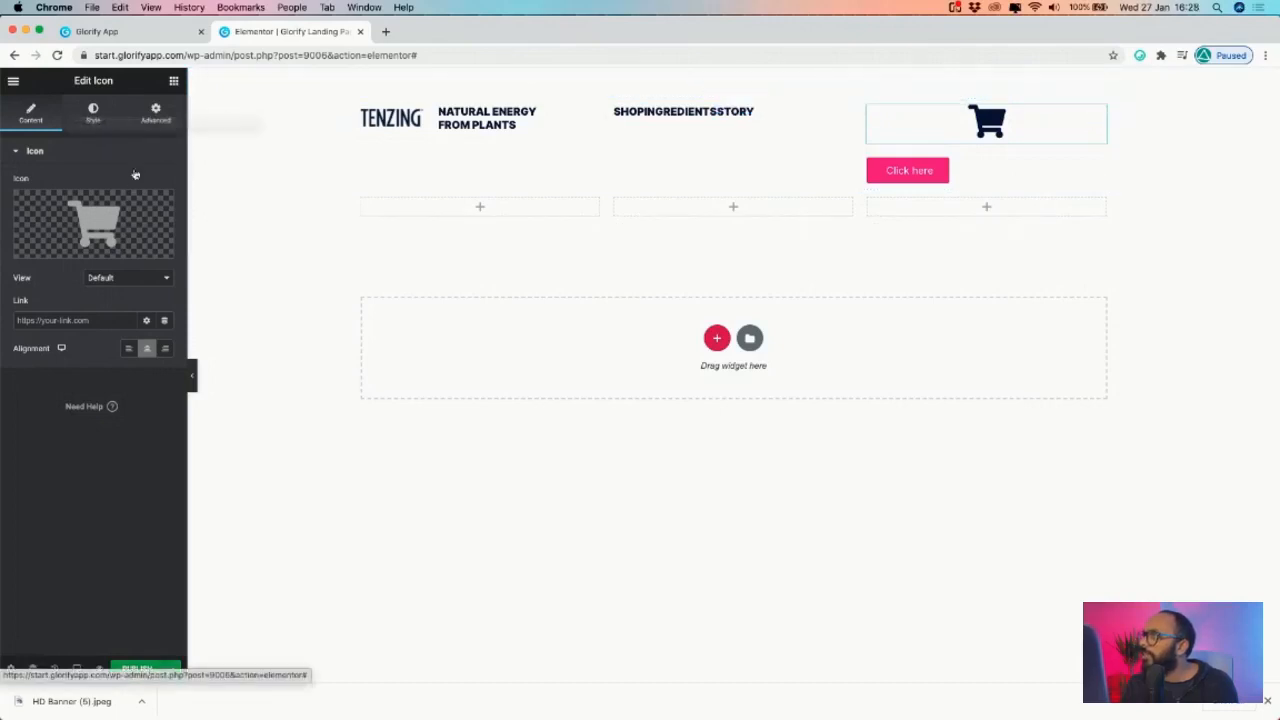
- Set the cart icon's Positioning width to Inline (auto)
{"action": "left_click", "coordinate": [155, 110]}
{"action": "scroll", "coordinate": [43, 425], "scroll_direction": "down", "scroll_amount": 2}
{"action": "left_click", "coordinate": [40, 460]}
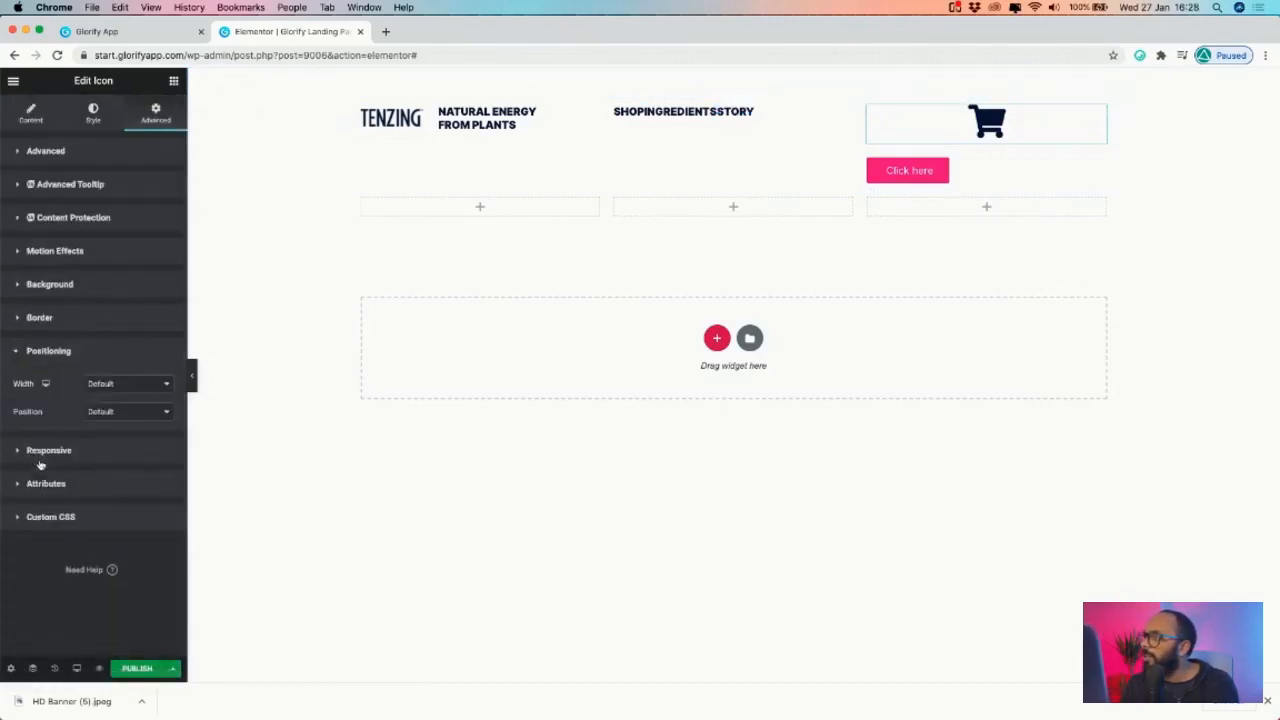
{"action": "left_click", "coordinate": [124, 389]}
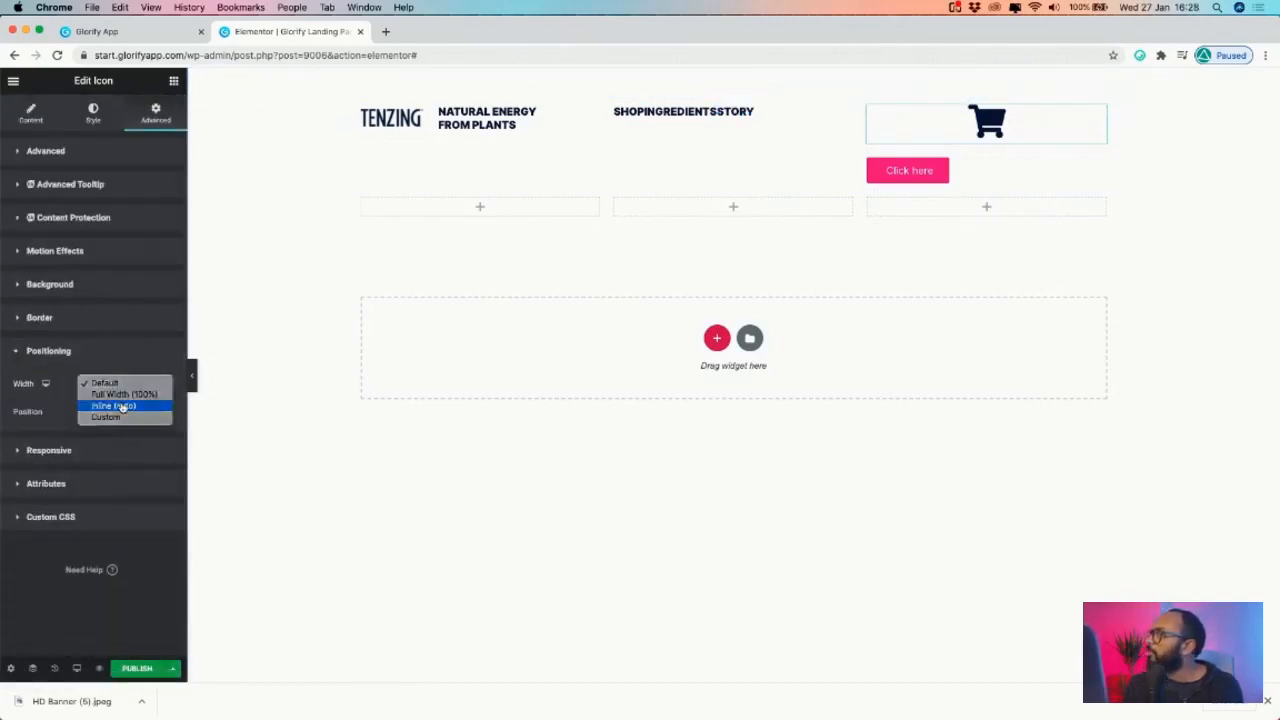
{"action": "left_click", "coordinate": [122, 405]}
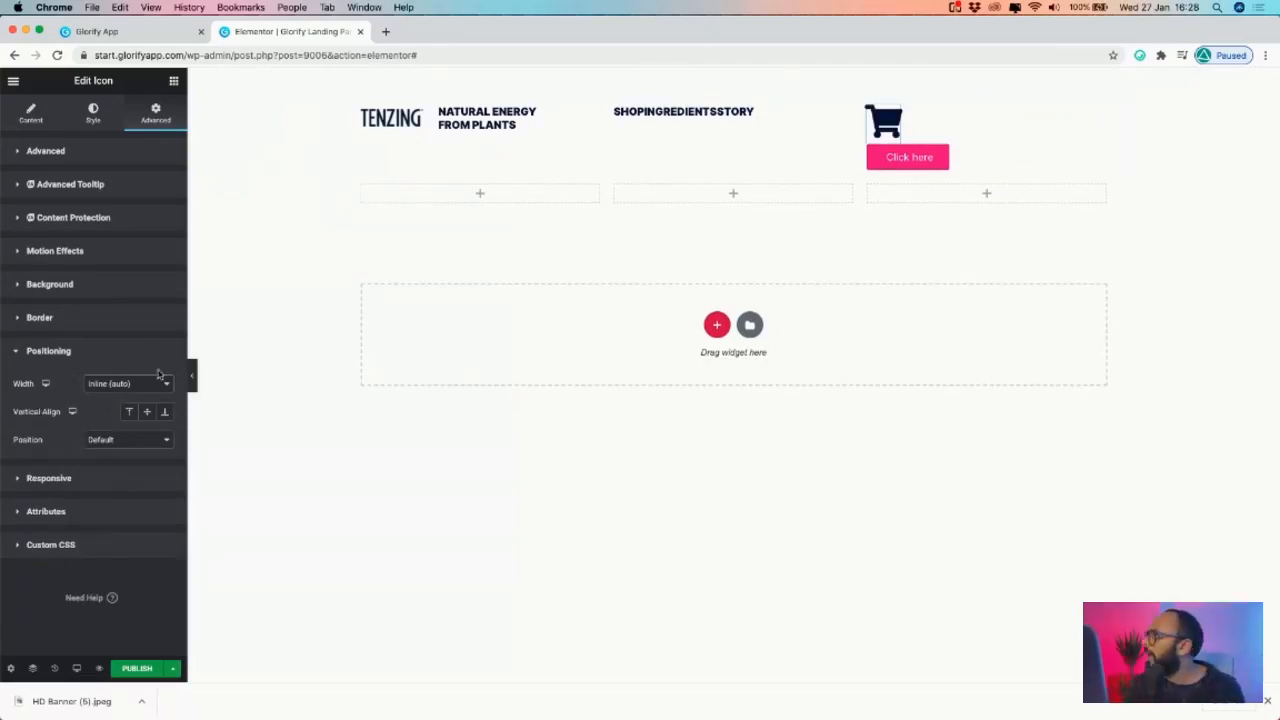
- Set the Click here button's Positioning width to Inline (auto) so it sits beside the cart
{"action": "left_click", "coordinate": [1098, 154]}
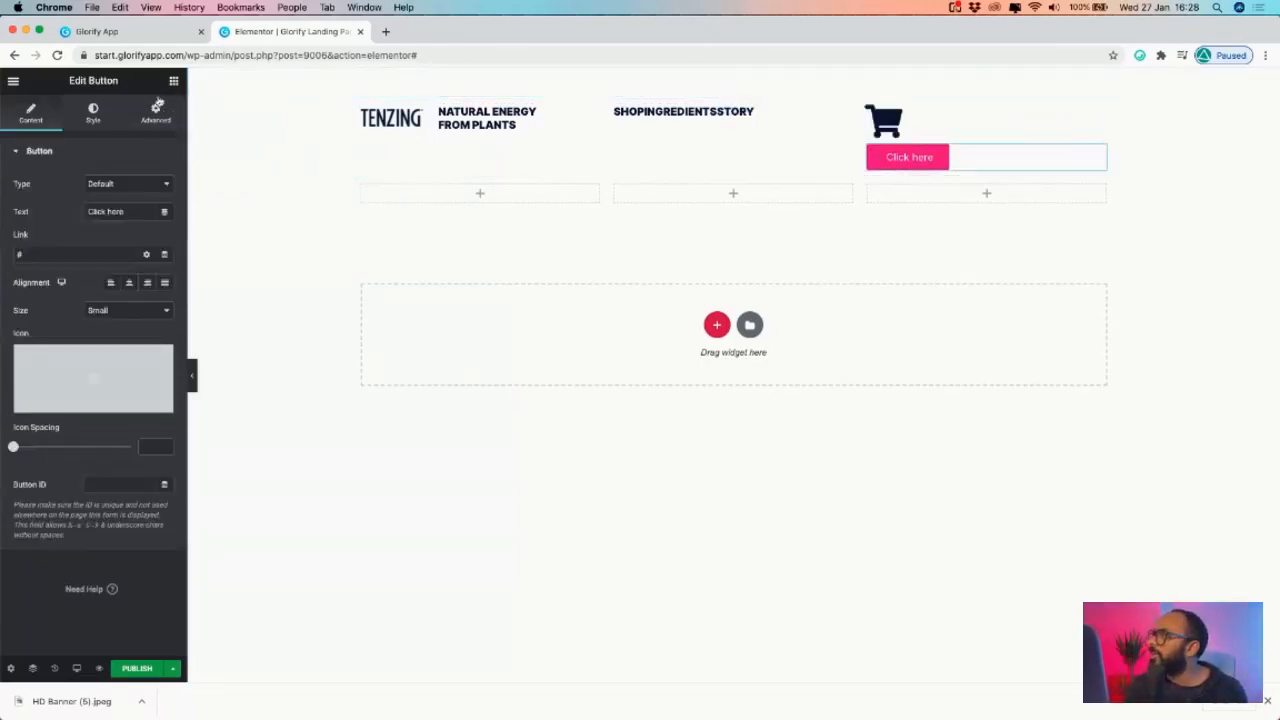
{"action": "left_click", "coordinate": [155, 111]}
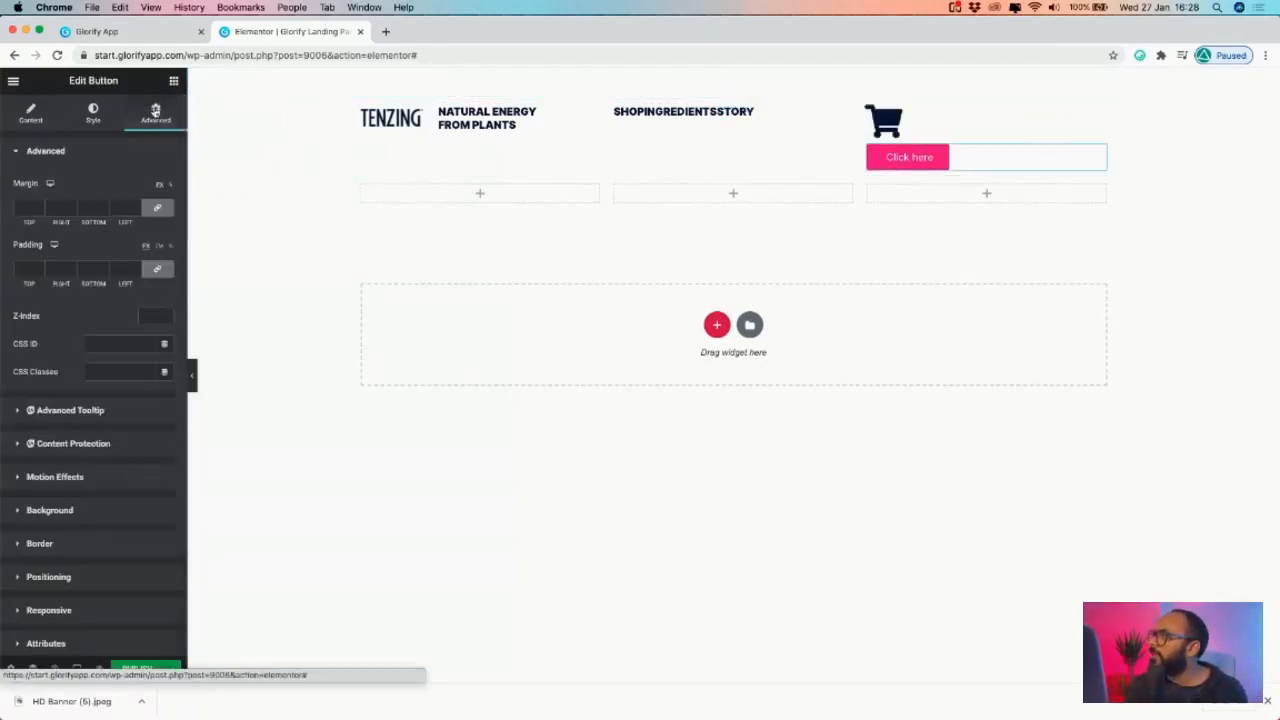
{"action": "left_click", "coordinate": [57, 576]}
{"action": "left_click", "coordinate": [120, 387]}
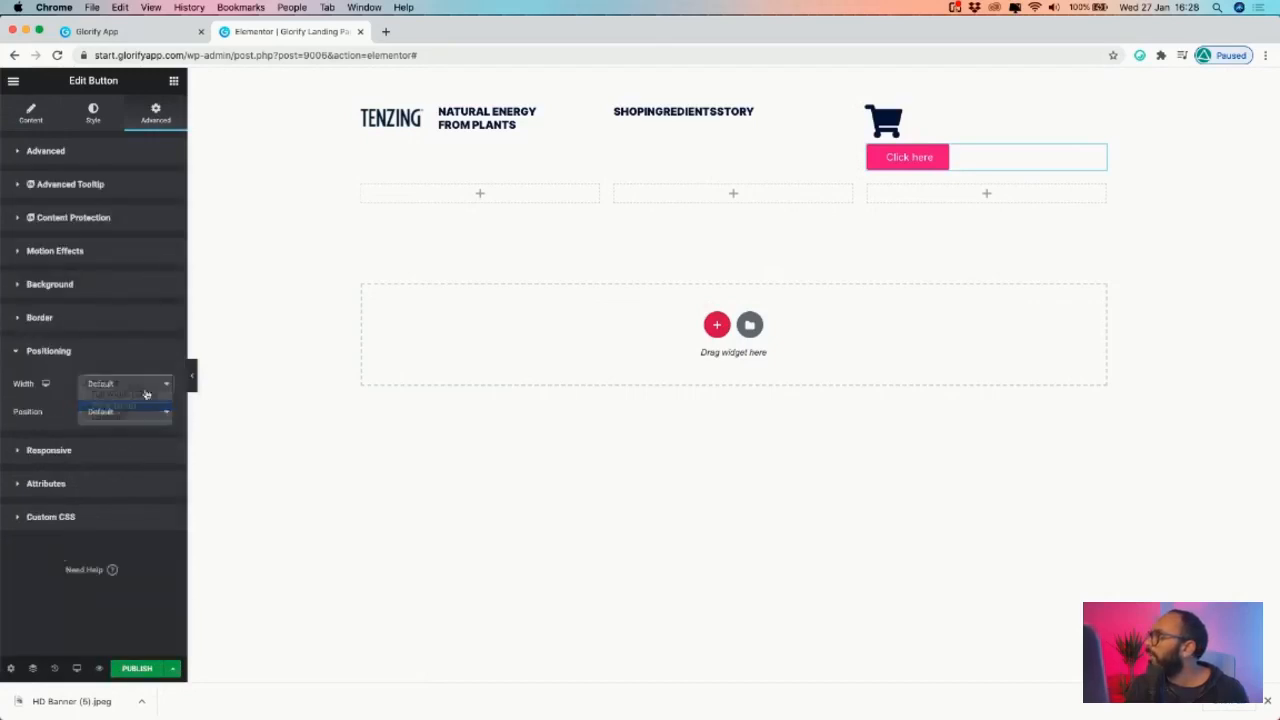
{"action": "left_click", "coordinate": [112, 407]}
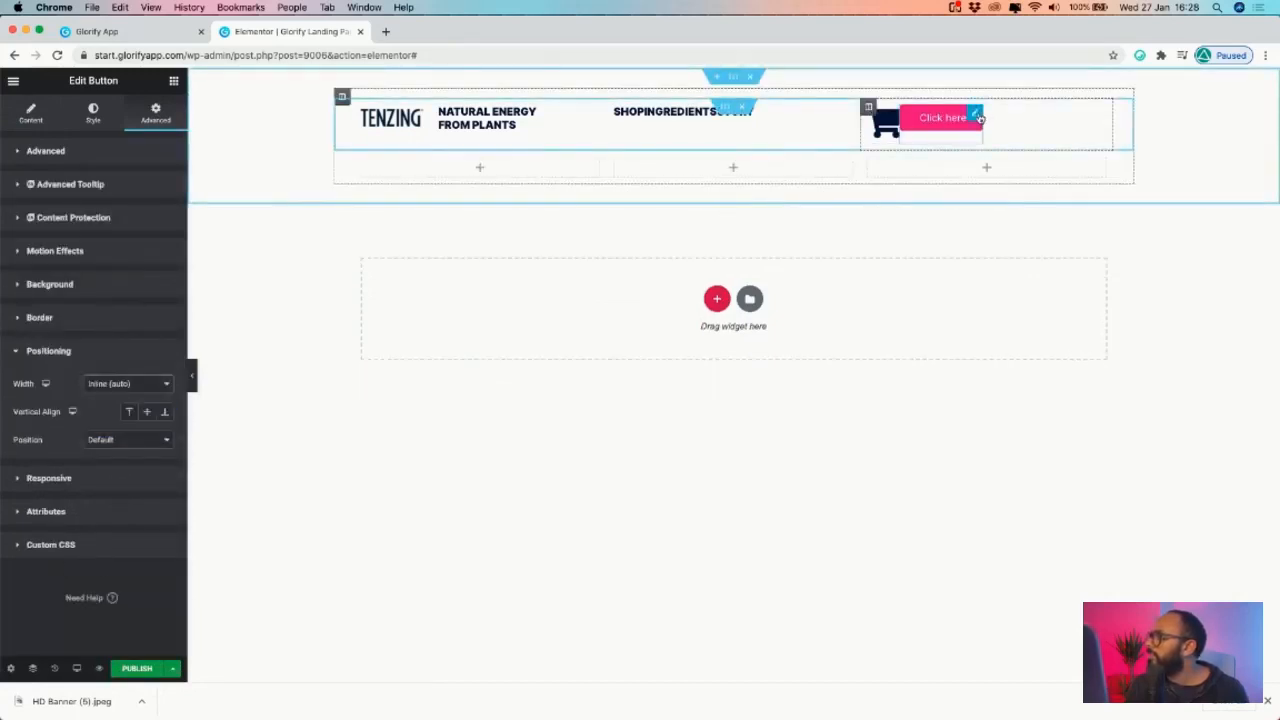
- Set Vertical Align to Middle on the cart column and the logo column
{"action": "left_click", "coordinate": [868, 107]}
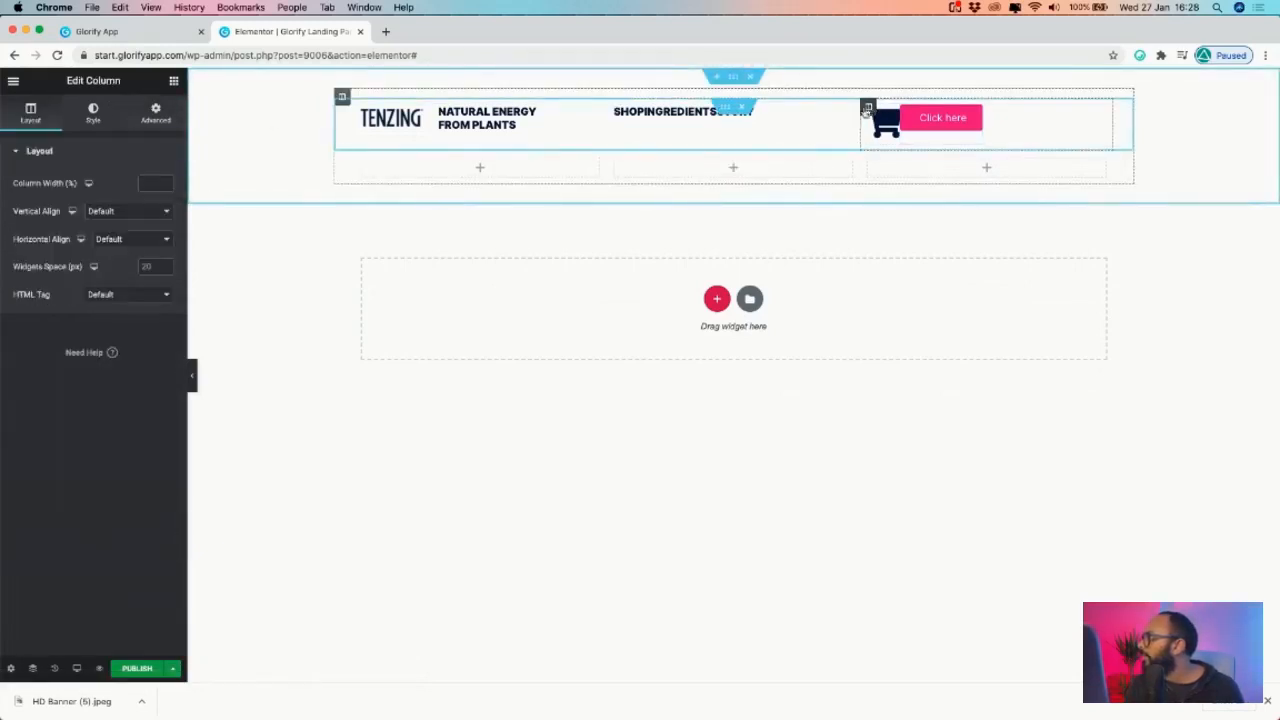
{"action": "left_click", "coordinate": [122, 212]}
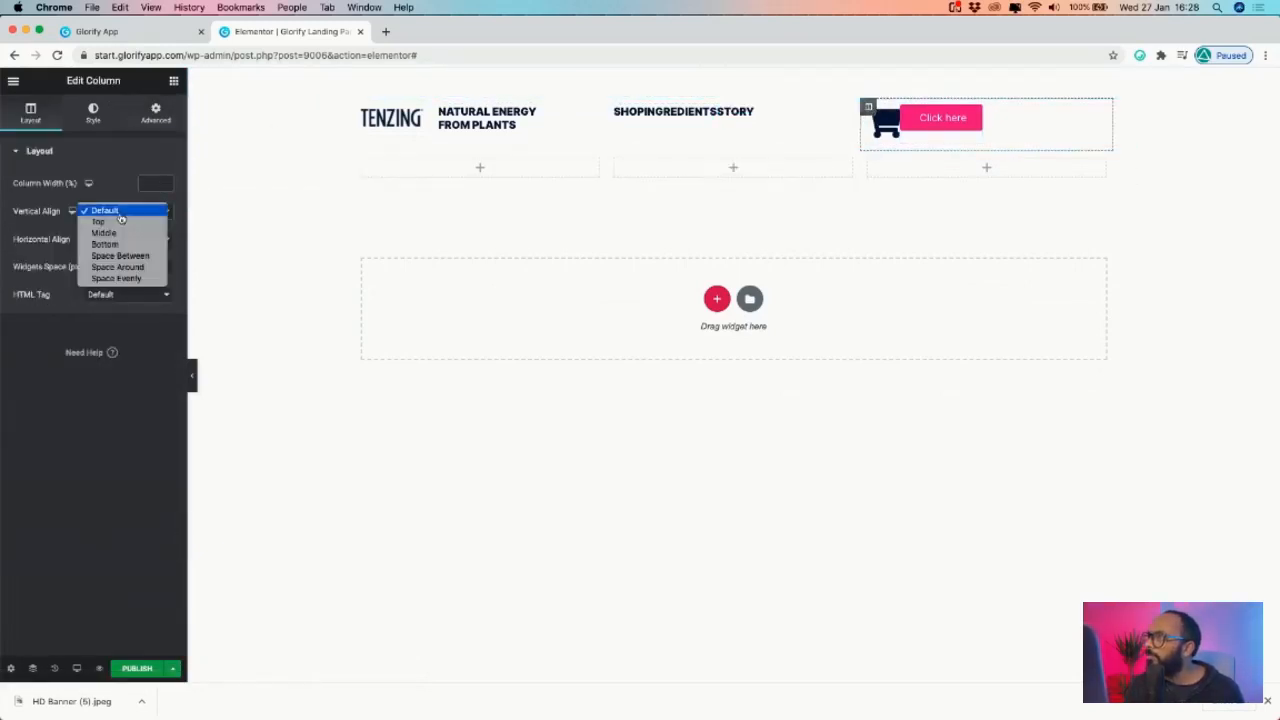
{"action": "left_click", "coordinate": [125, 237]}
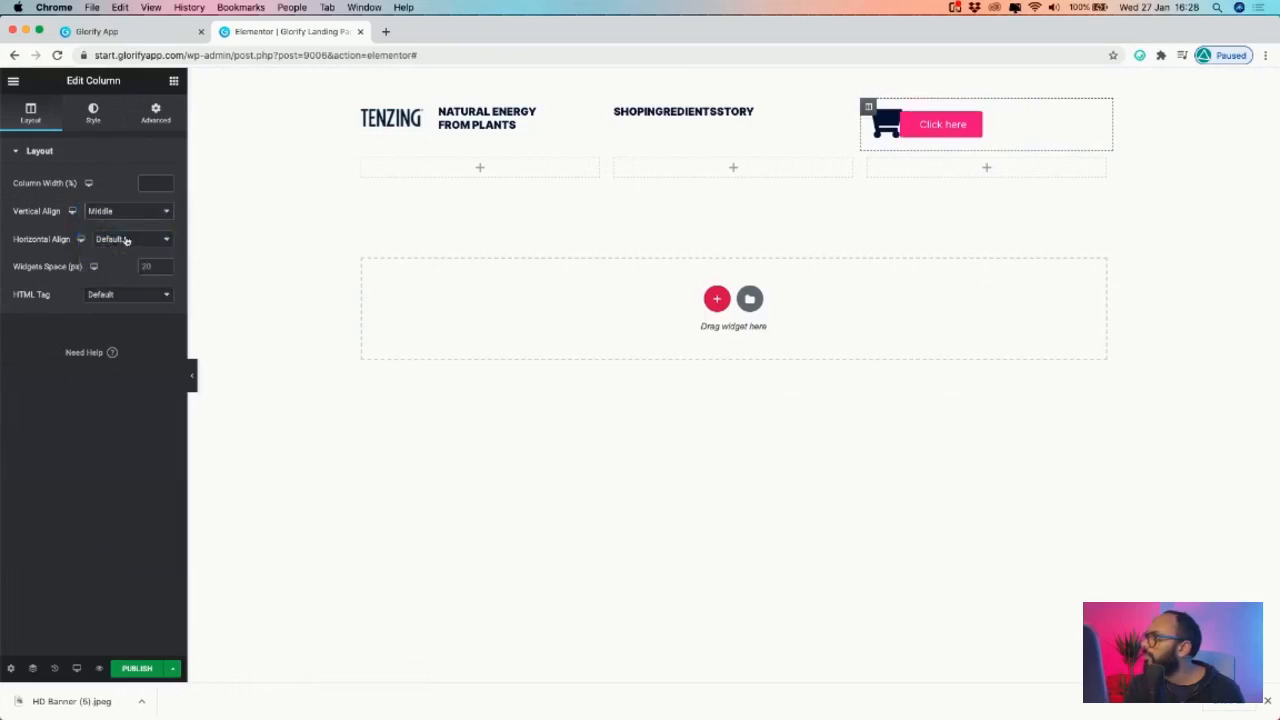
{"action": "left_click", "coordinate": [361, 107]}
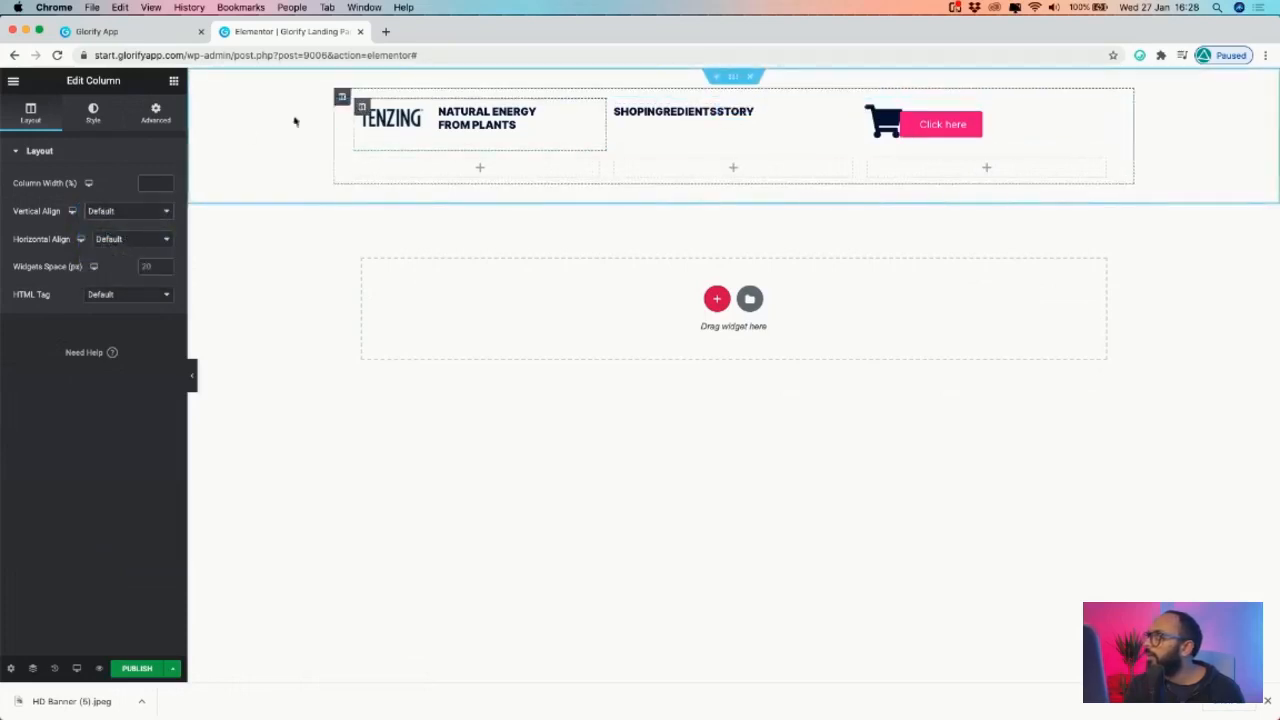
{"action": "left_click", "coordinate": [136, 240]}
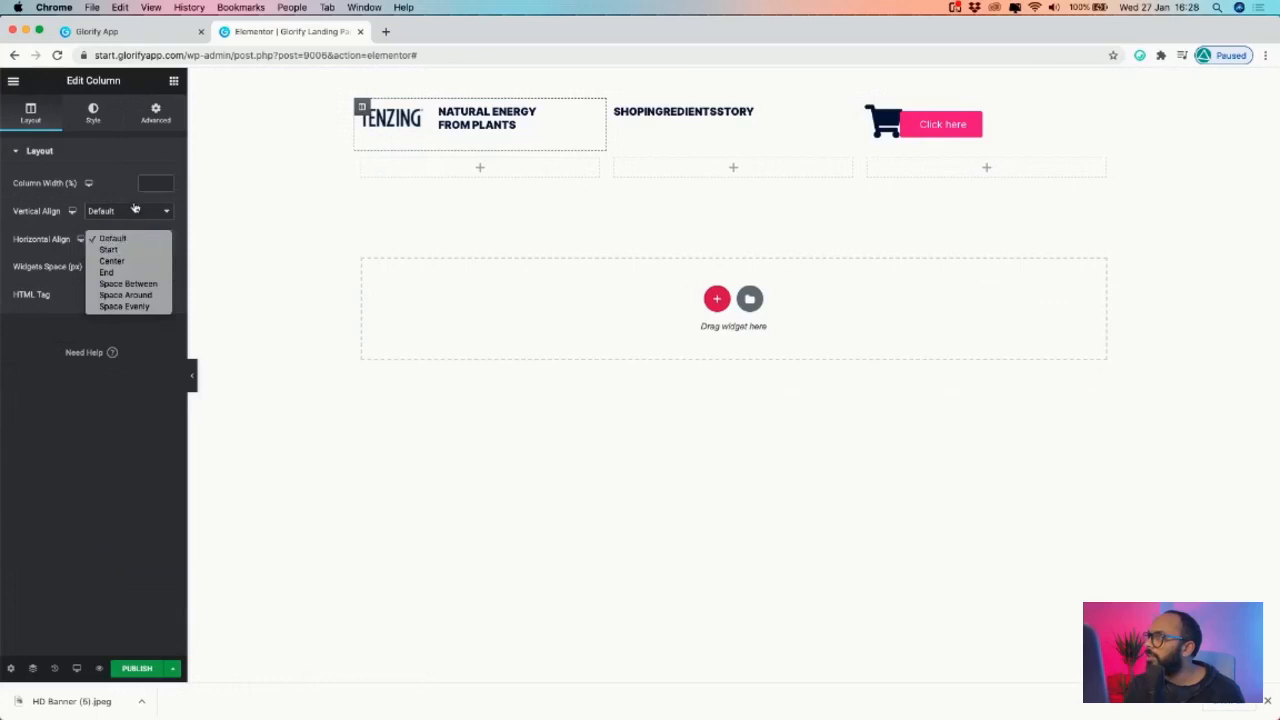
{"action": "left_click", "coordinate": [134, 211]}
{"action": "left_click", "coordinate": [134, 211]}
{"action": "left_click", "coordinate": [134, 236]}
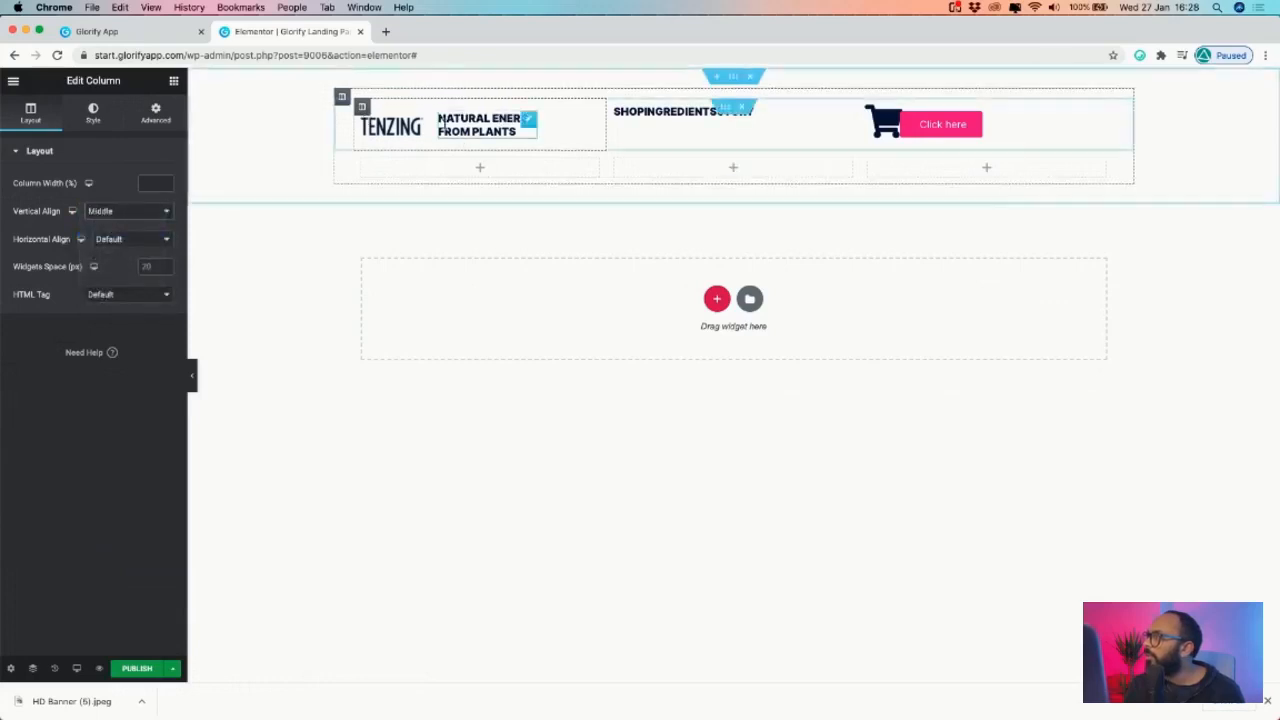
- Set the TENZING logo image's top margin to 0
{"action": "left_click", "coordinate": [428, 122]}
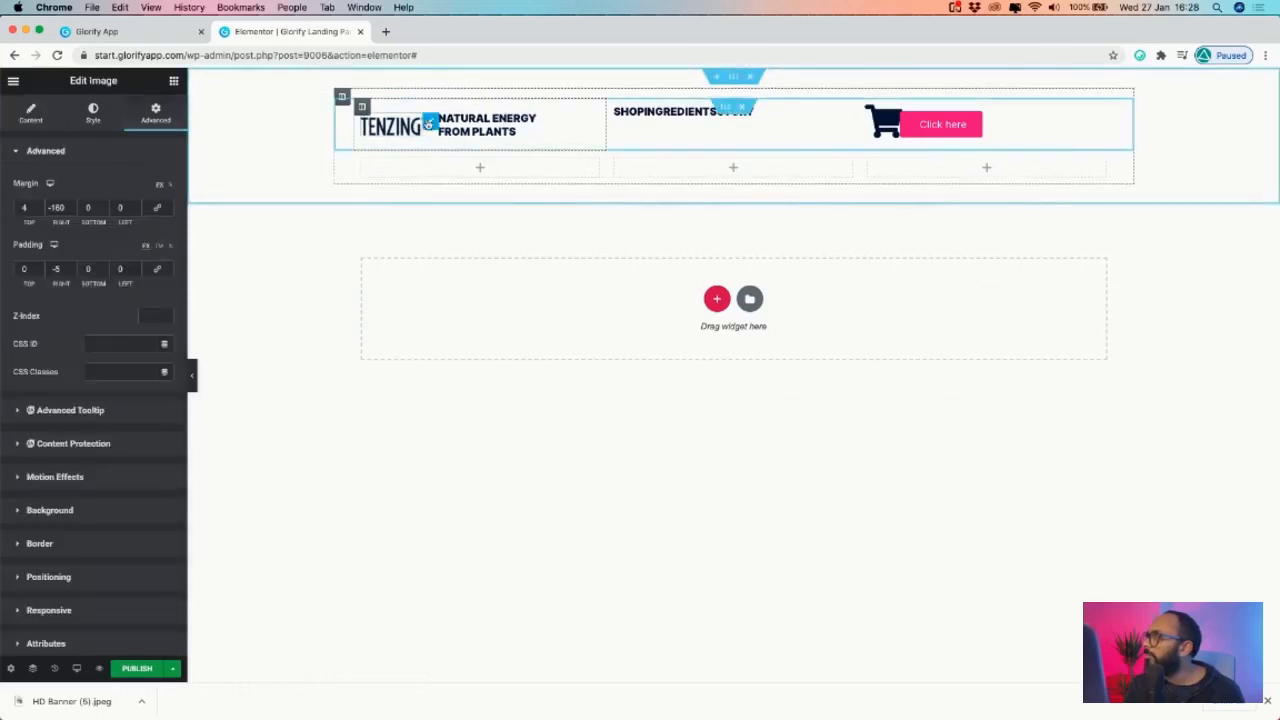
{"action": "left_click", "coordinate": [27, 208]}
{"action": "type", "text": "0"}
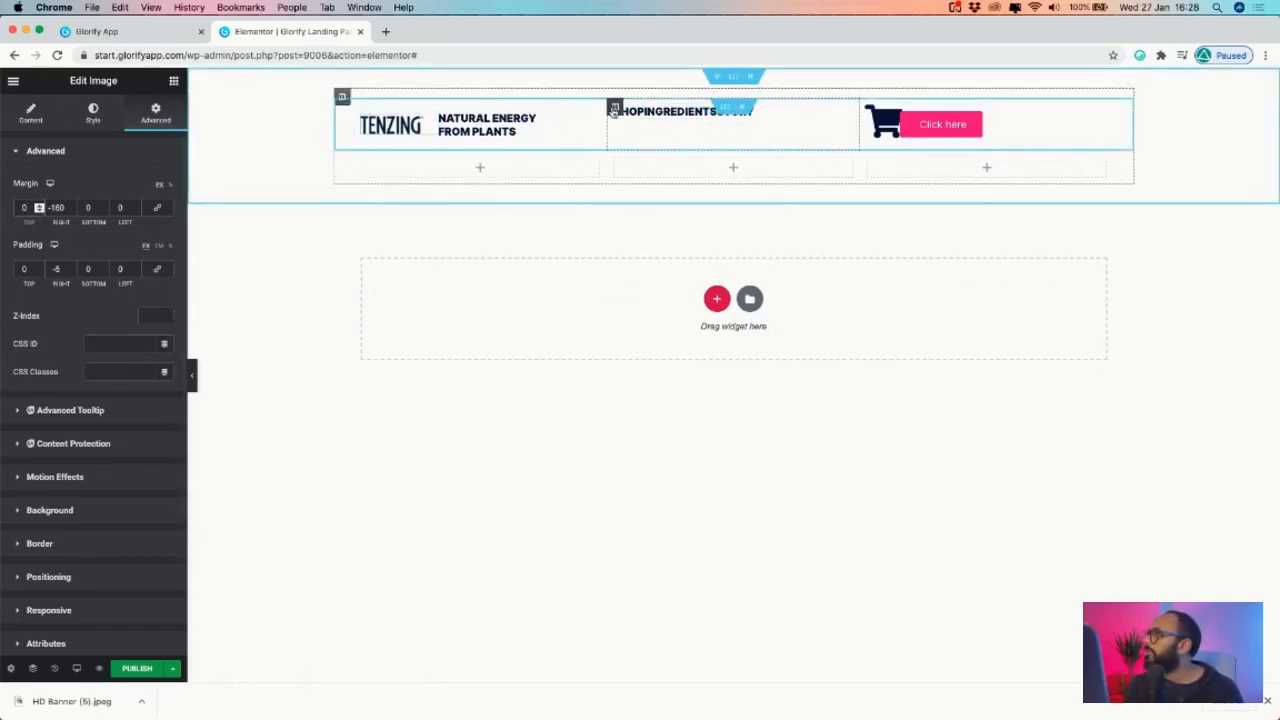
- Vertically centre the nav column and recheck the cart column's alignment
{"action": "left_click", "coordinate": [615, 106]}
{"action": "left_click", "coordinate": [141, 213]}
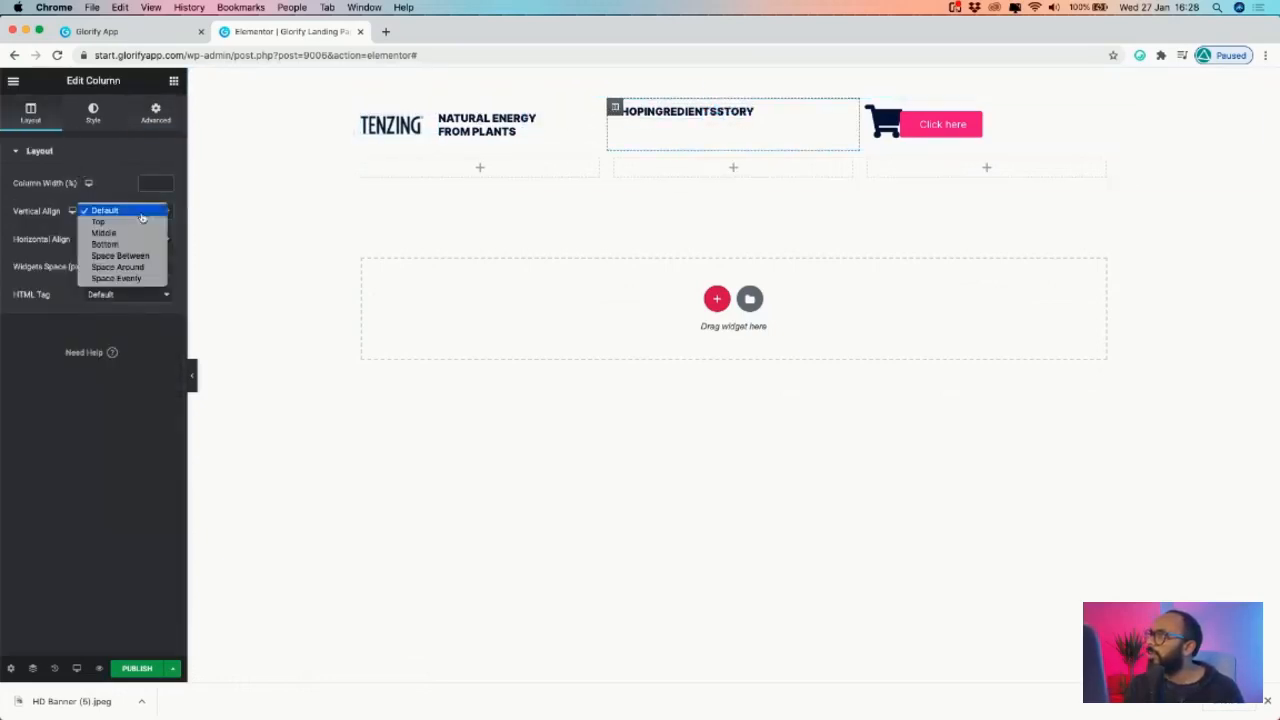
{"action": "left_click", "coordinate": [140, 234]}
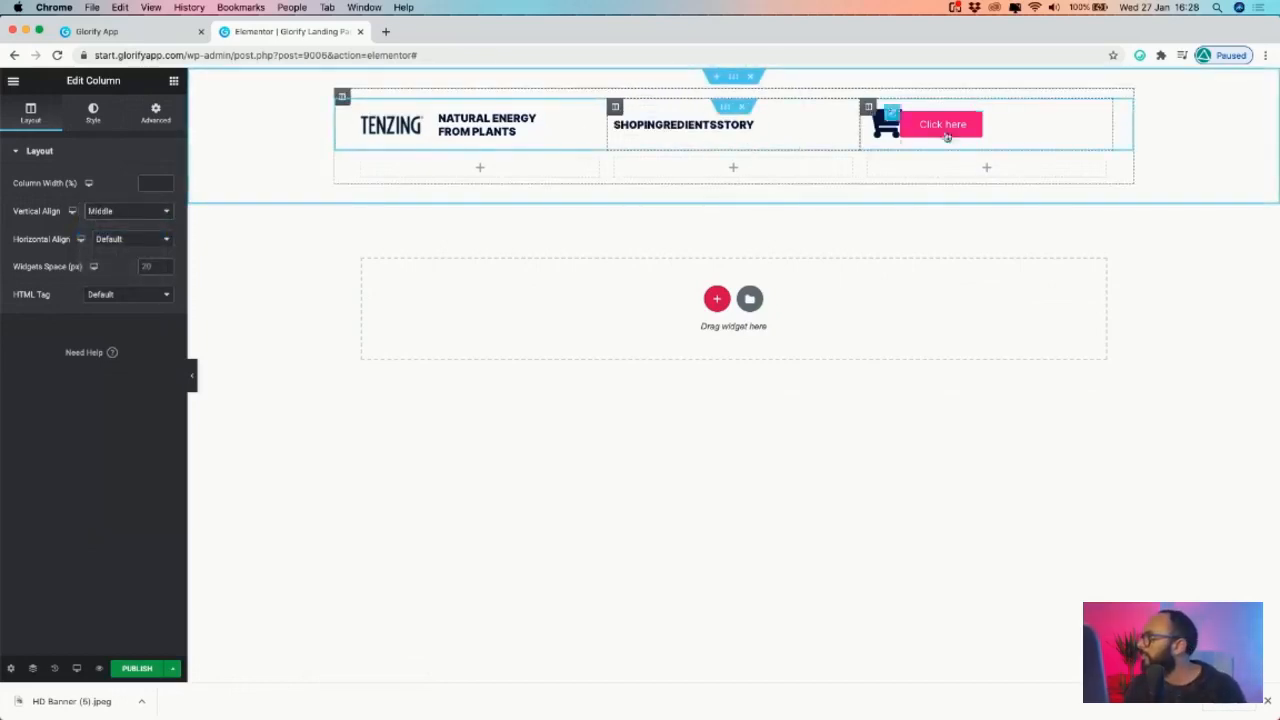
{"action": "left_click", "coordinate": [893, 115]}
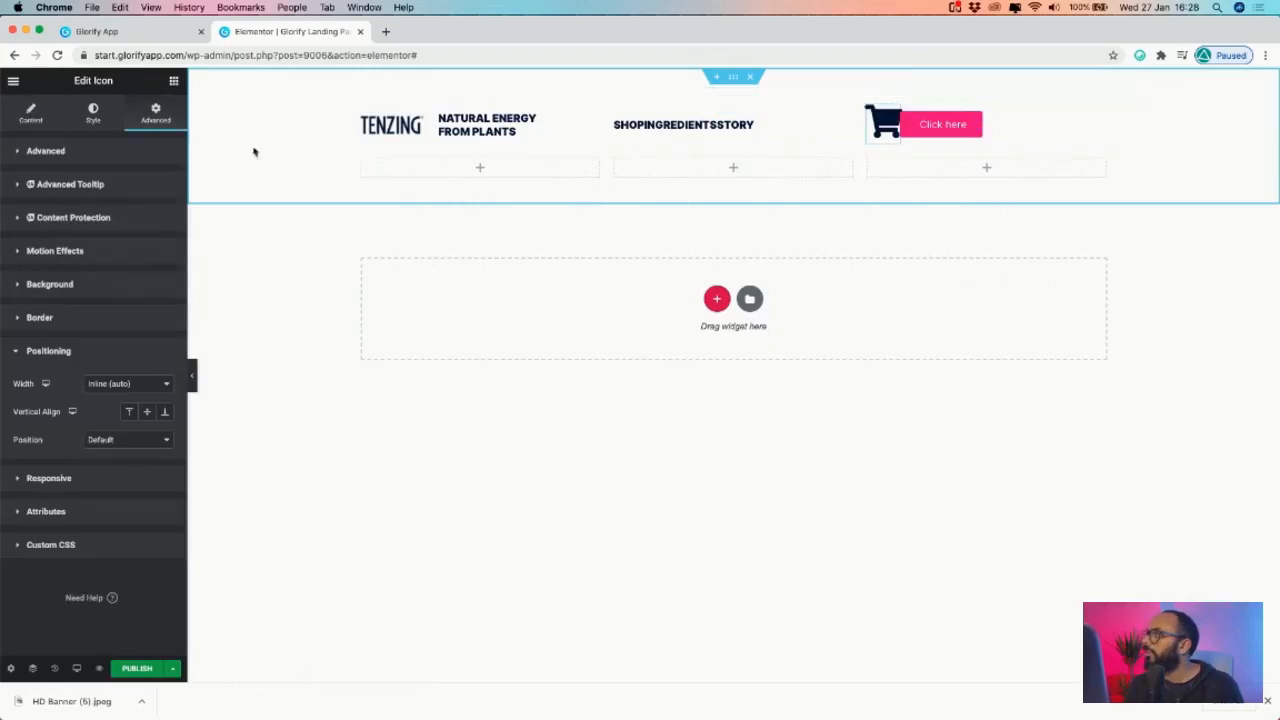
{"action": "left_click", "coordinate": [868, 106]}
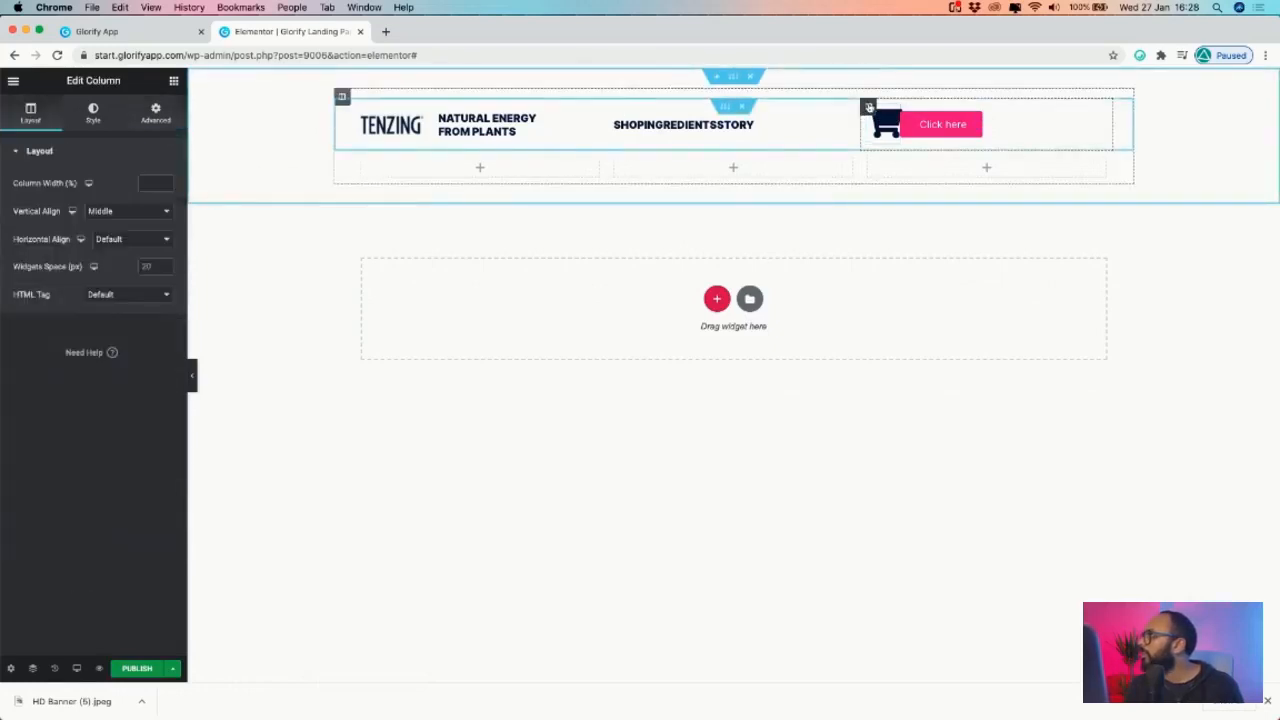
{"action": "left_click", "coordinate": [131, 216]}
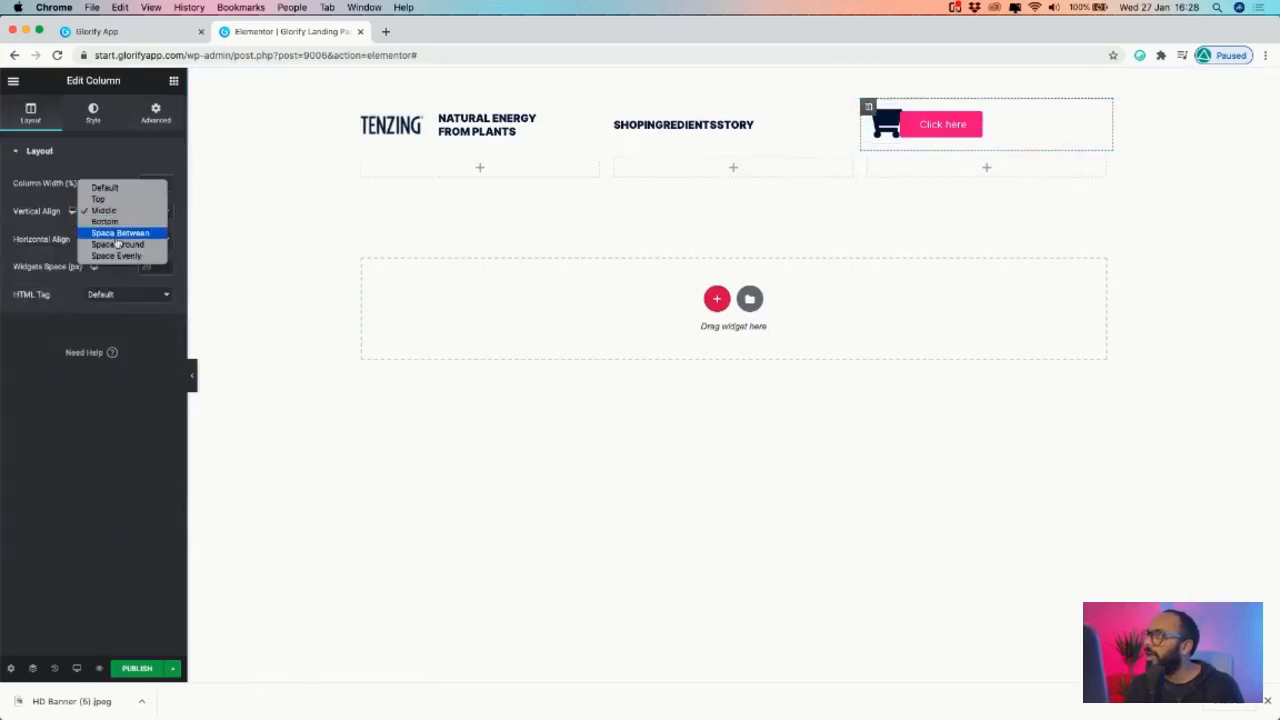
{"action": "left_click", "coordinate": [601, 126]}
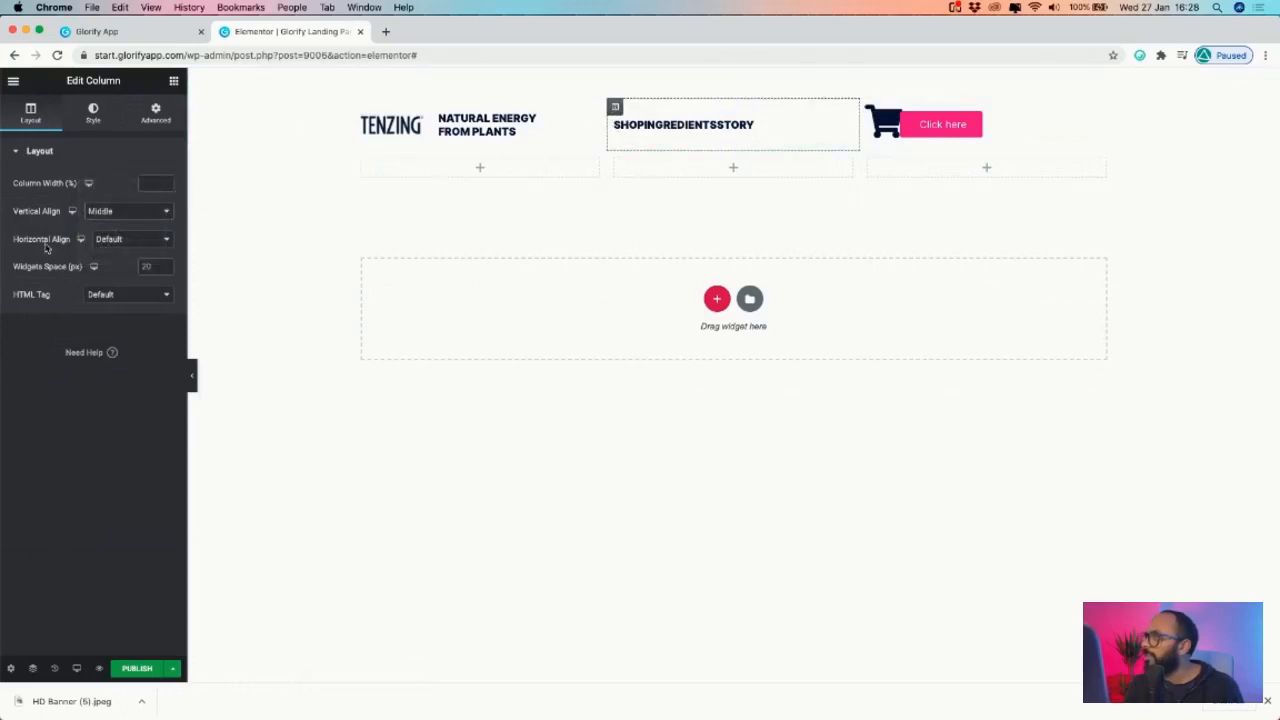
- Try the nav column's Space Evenly, Space Around and Space Between vertical alignments
{"action": "left_click", "coordinate": [117, 216]}
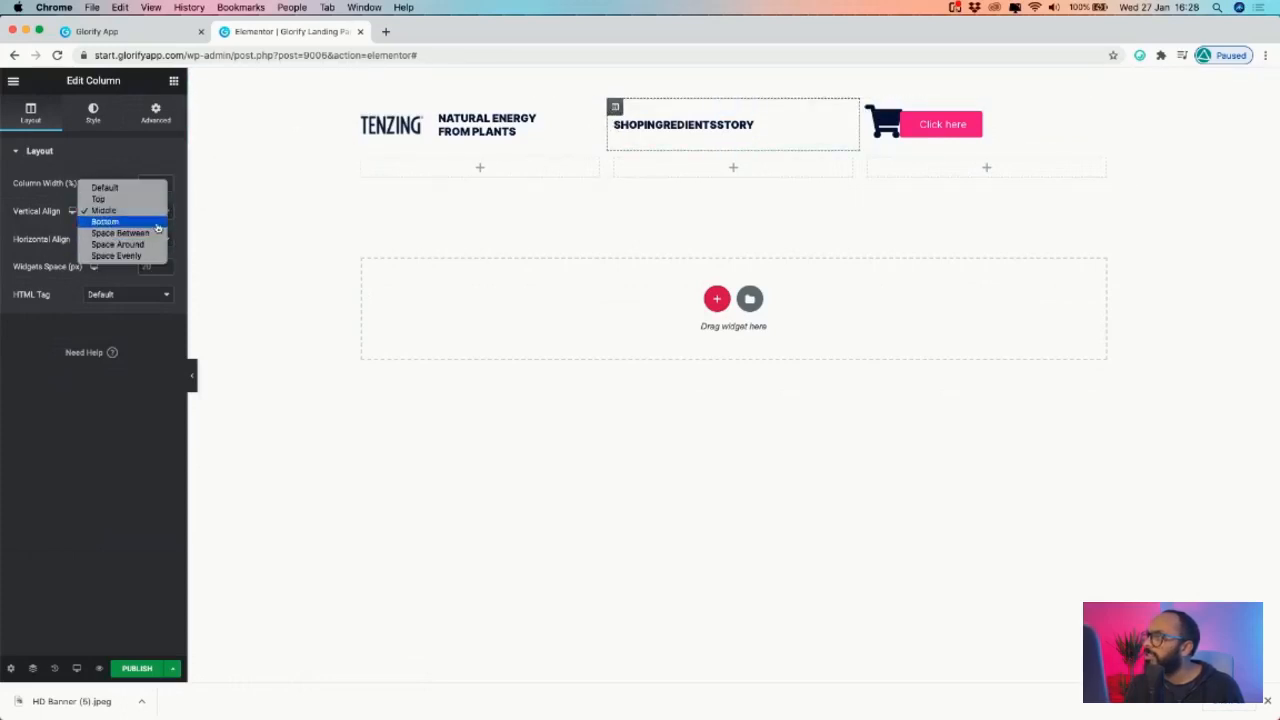
{"action": "left_click", "coordinate": [143, 257]}
{"action": "left_click", "coordinate": [101, 215]}
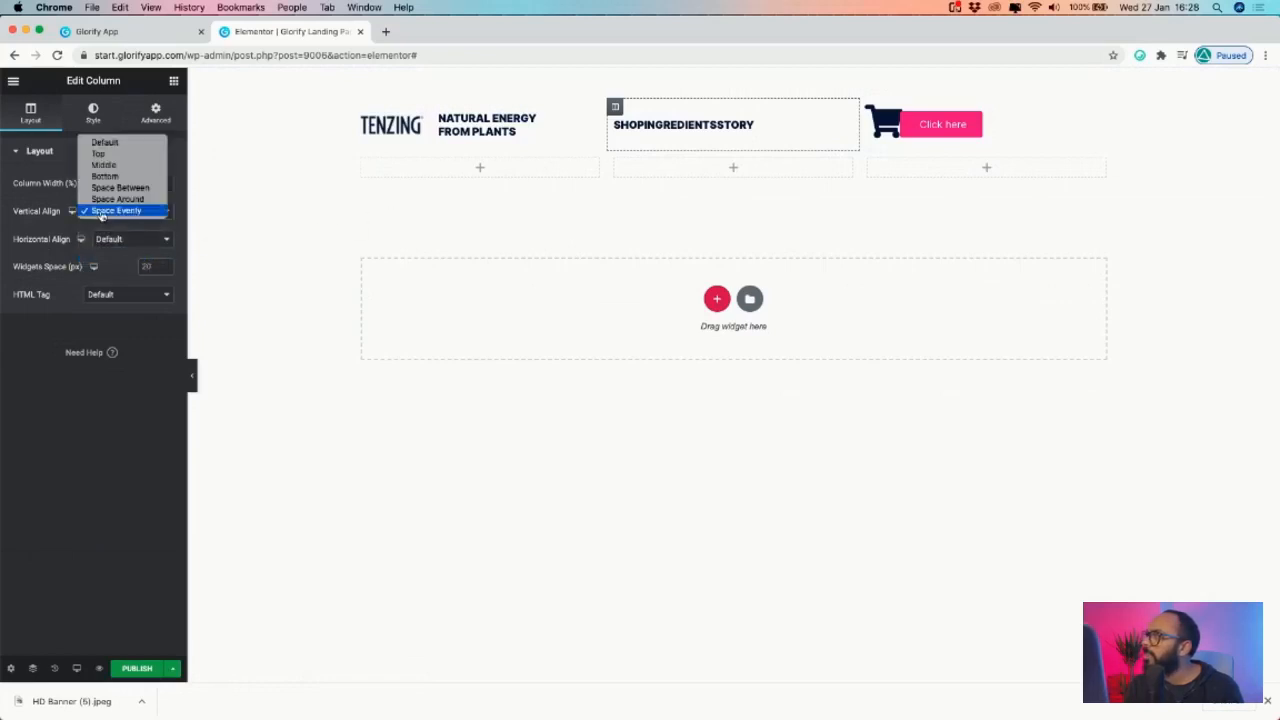
{"action": "left_click", "coordinate": [112, 198]}
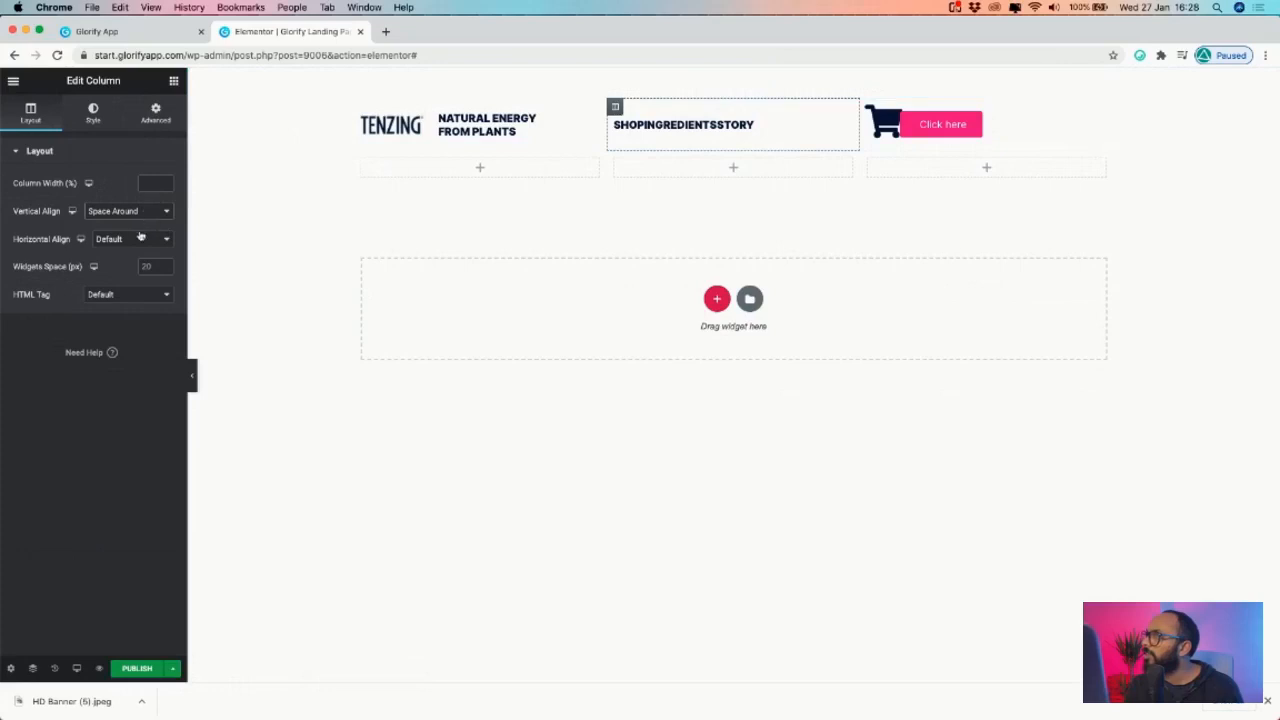
{"action": "left_click", "coordinate": [112, 212]}
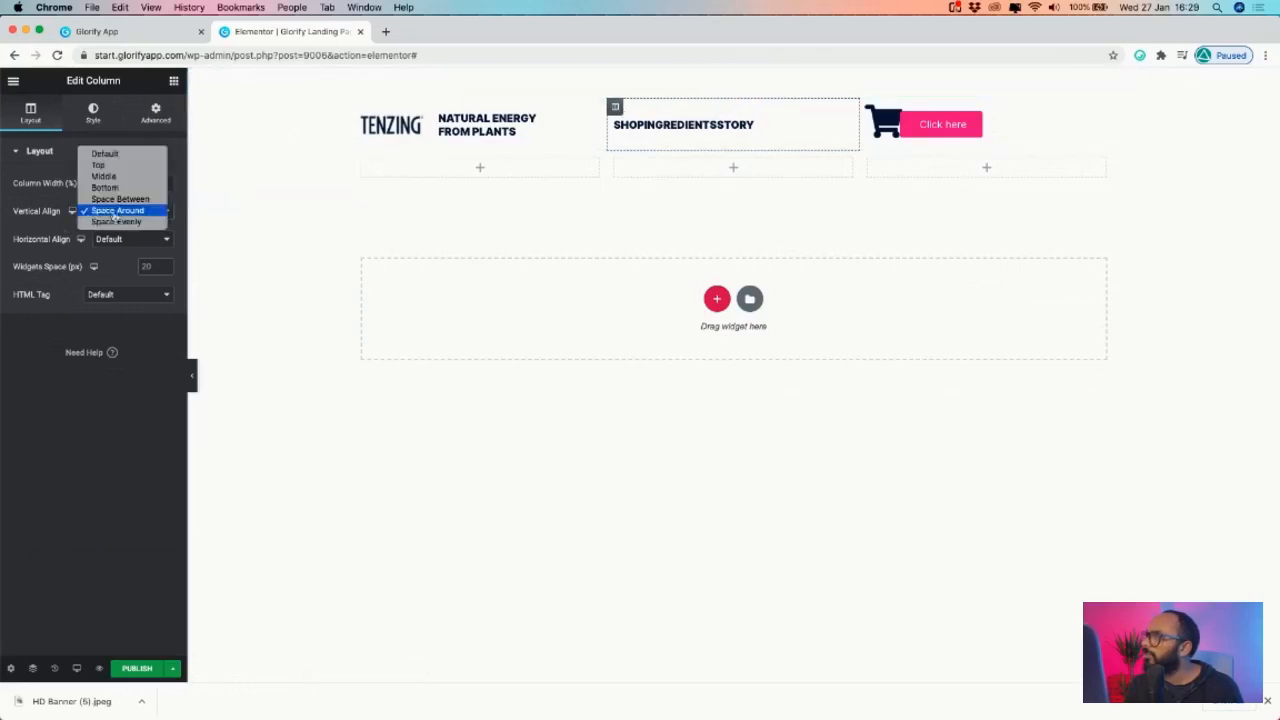
{"action": "left_click", "coordinate": [118, 199]}
{"action": "left_click", "coordinate": [125, 213]}
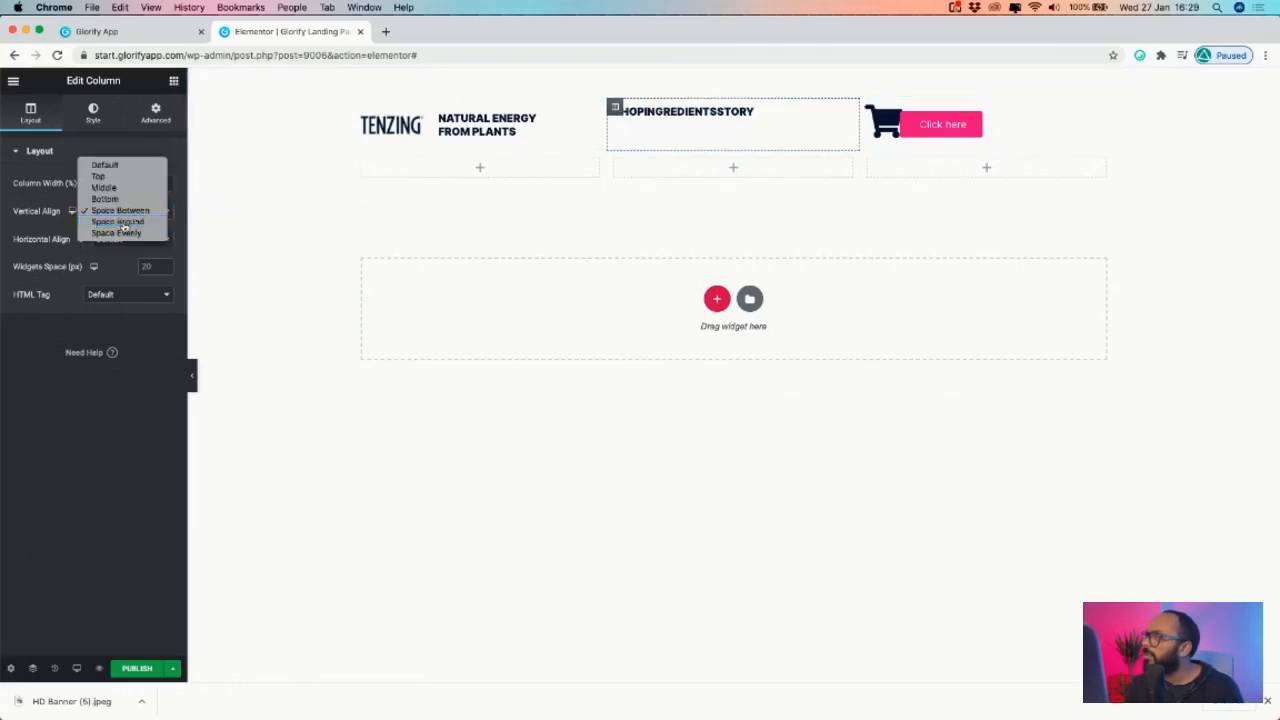
{"action": "left_click", "coordinate": [125, 222]}
{"action": "left_click", "coordinate": [125, 214]}
{"action": "left_click", "coordinate": [126, 225]}
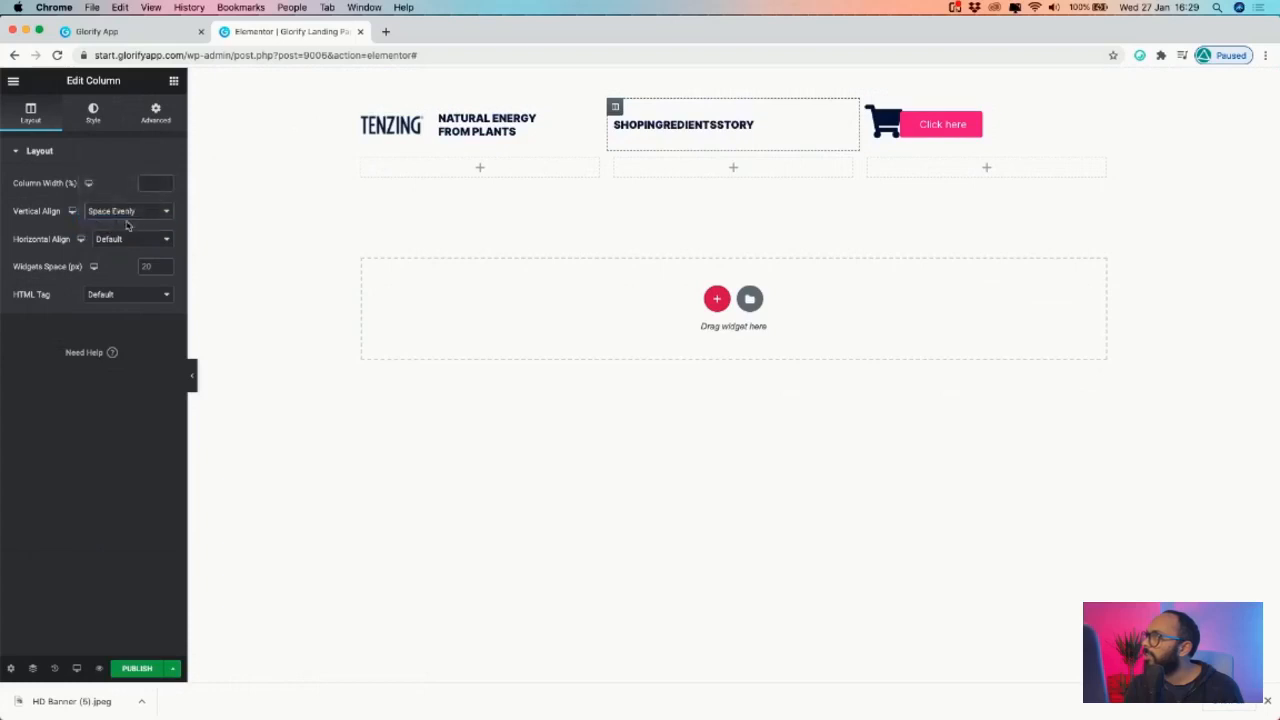
{"action": "left_click", "coordinate": [127, 211]}
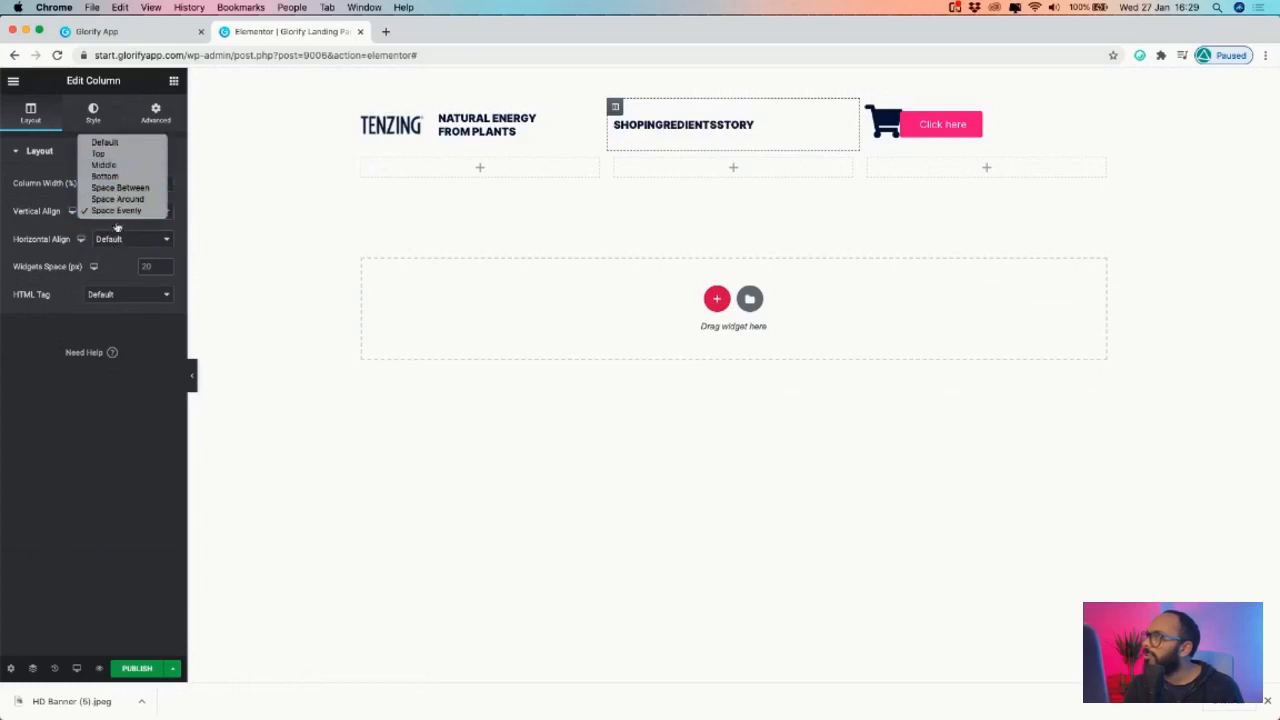
{"action": "left_click", "coordinate": [110, 258]}
- Set the nav column to Space Evenly horizontally and Middle vertically
{"action": "left_click", "coordinate": [128, 239]}
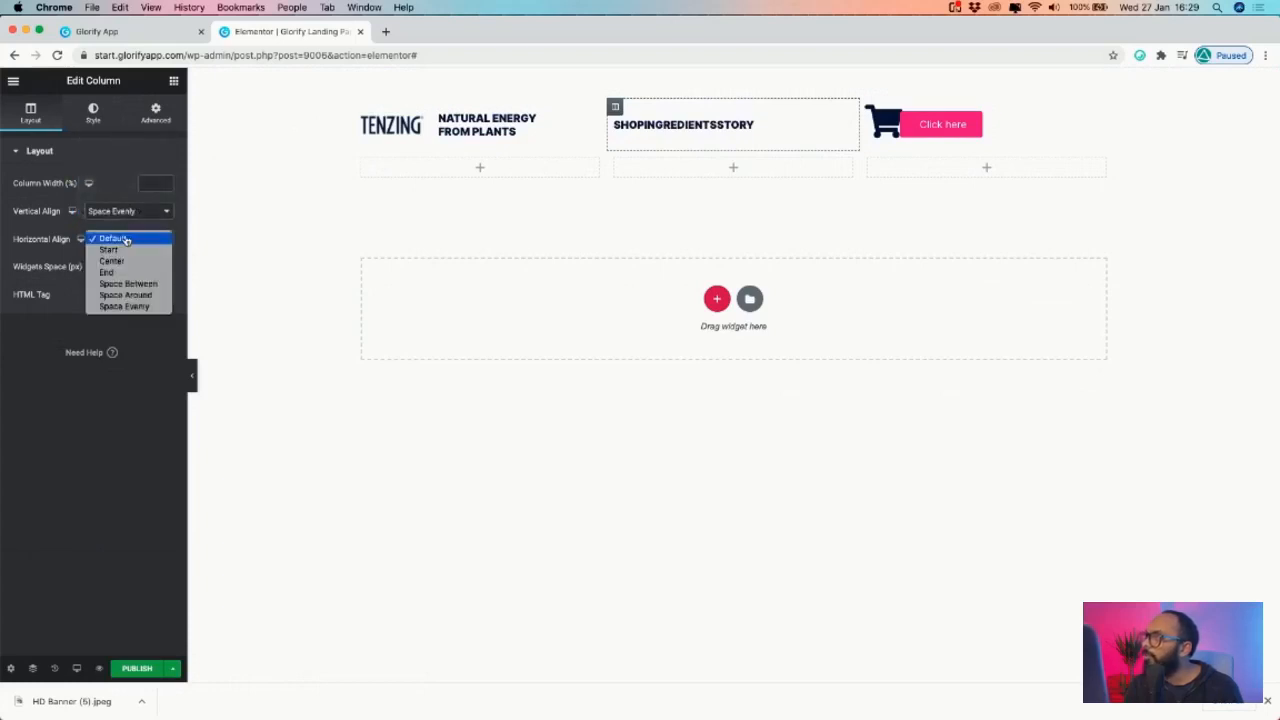
{"action": "left_click", "coordinate": [130, 306]}
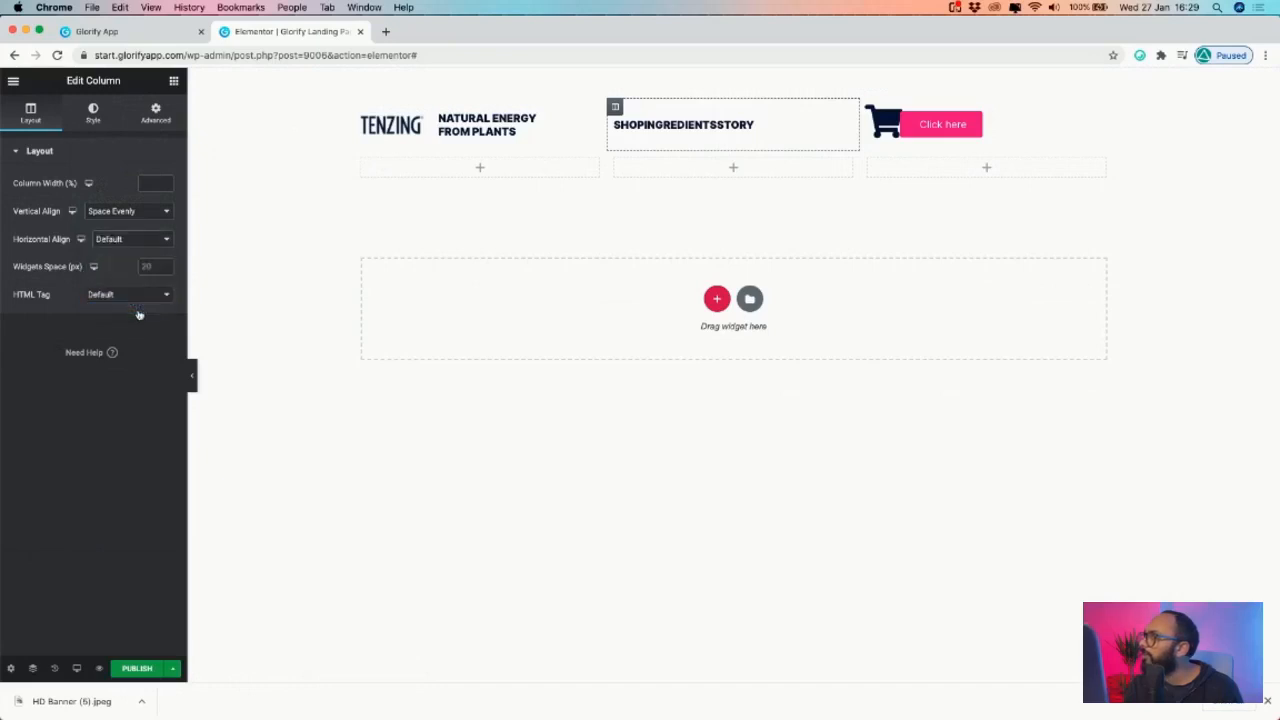
{"action": "left_click", "coordinate": [138, 218]}
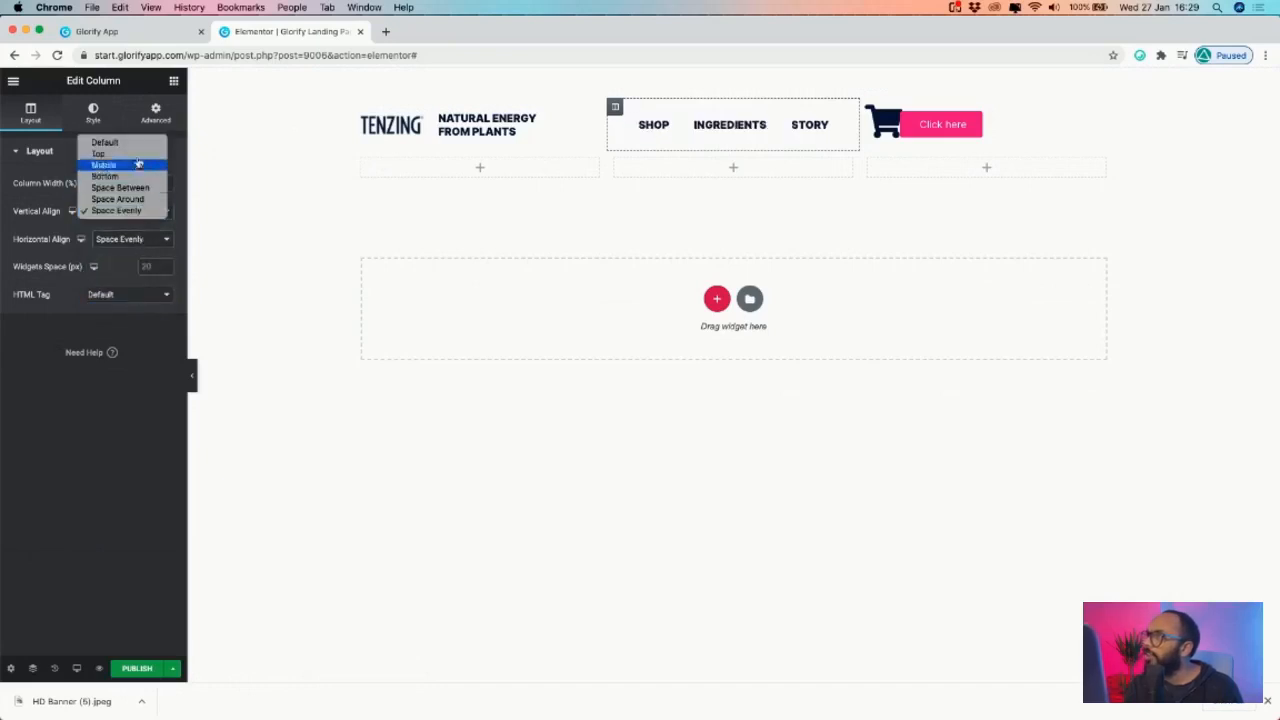
{"action": "left_click", "coordinate": [138, 142]}
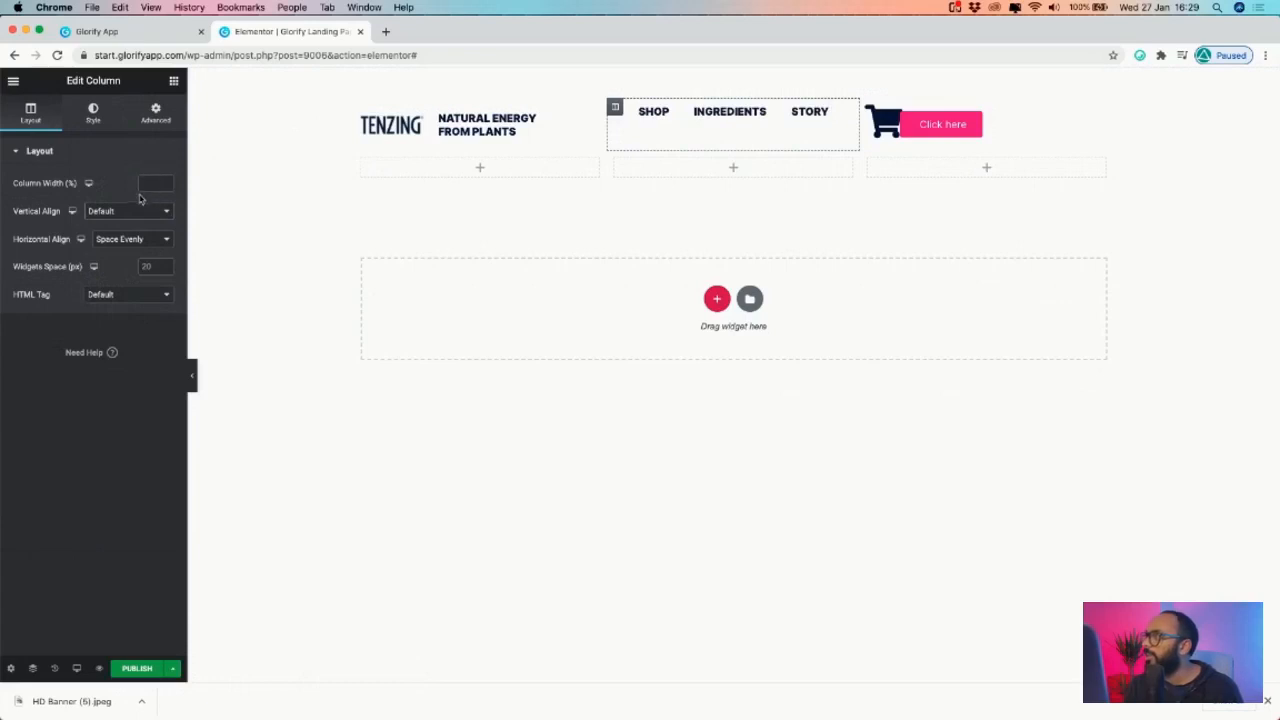
{"action": "left_click", "coordinate": [121, 214]}
{"action": "left_click", "coordinate": [124, 236]}
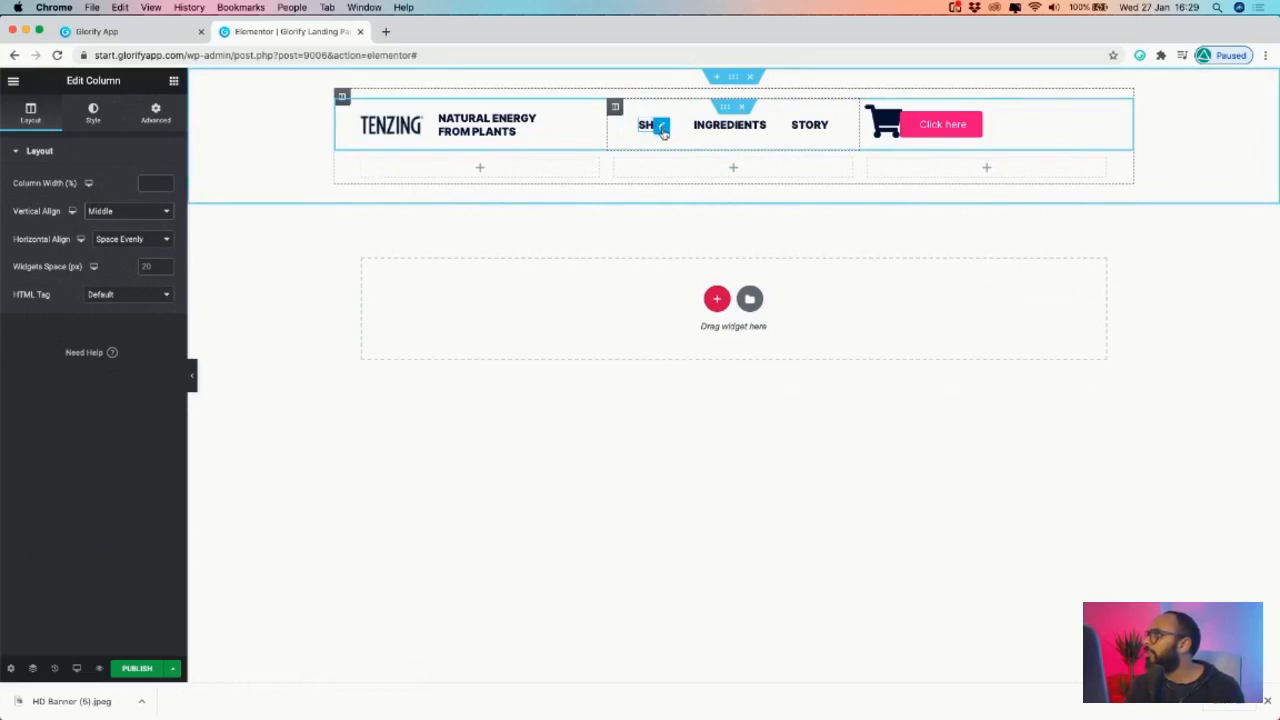
- Give the SHOP heading 10 padding on all sides and copy its style
{"action": "left_click", "coordinate": [660, 133]}
{"action": "left_click", "coordinate": [162, 122]}
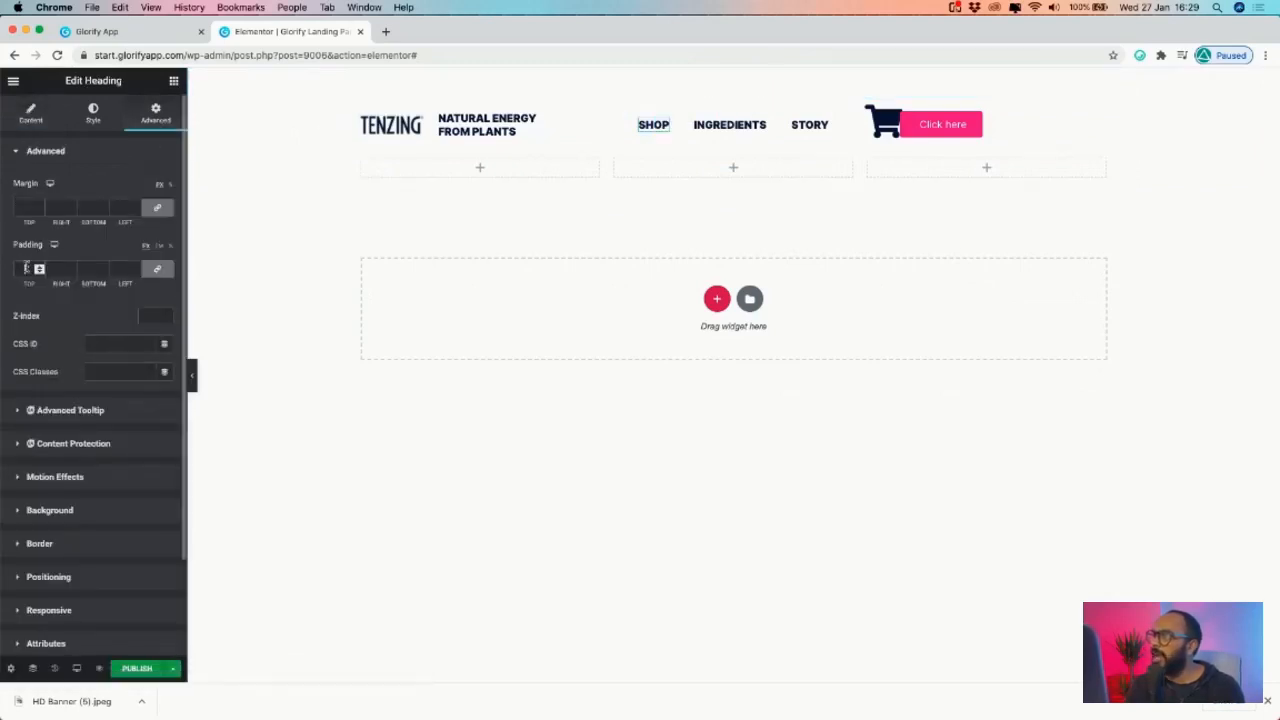
{"action": "left_click", "coordinate": [27, 268]}
{"action": "type", "text": "10"}
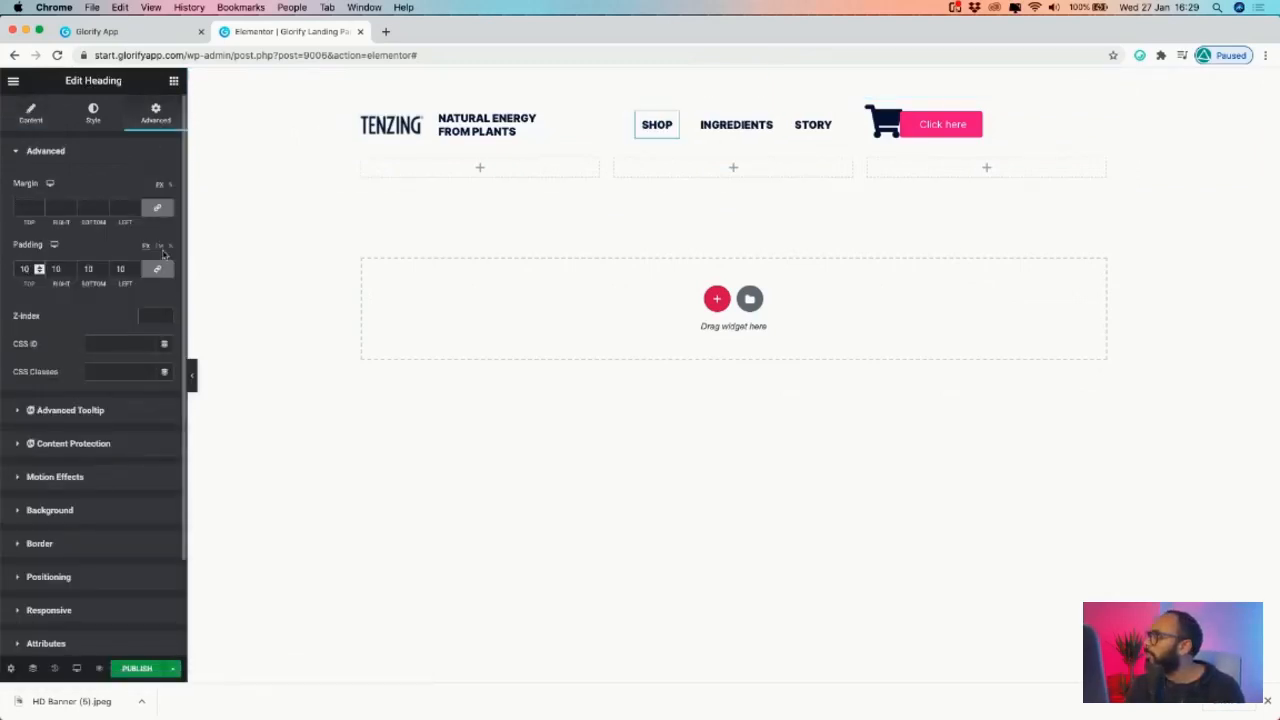
{"action": "right_click", "coordinate": [671, 121]}
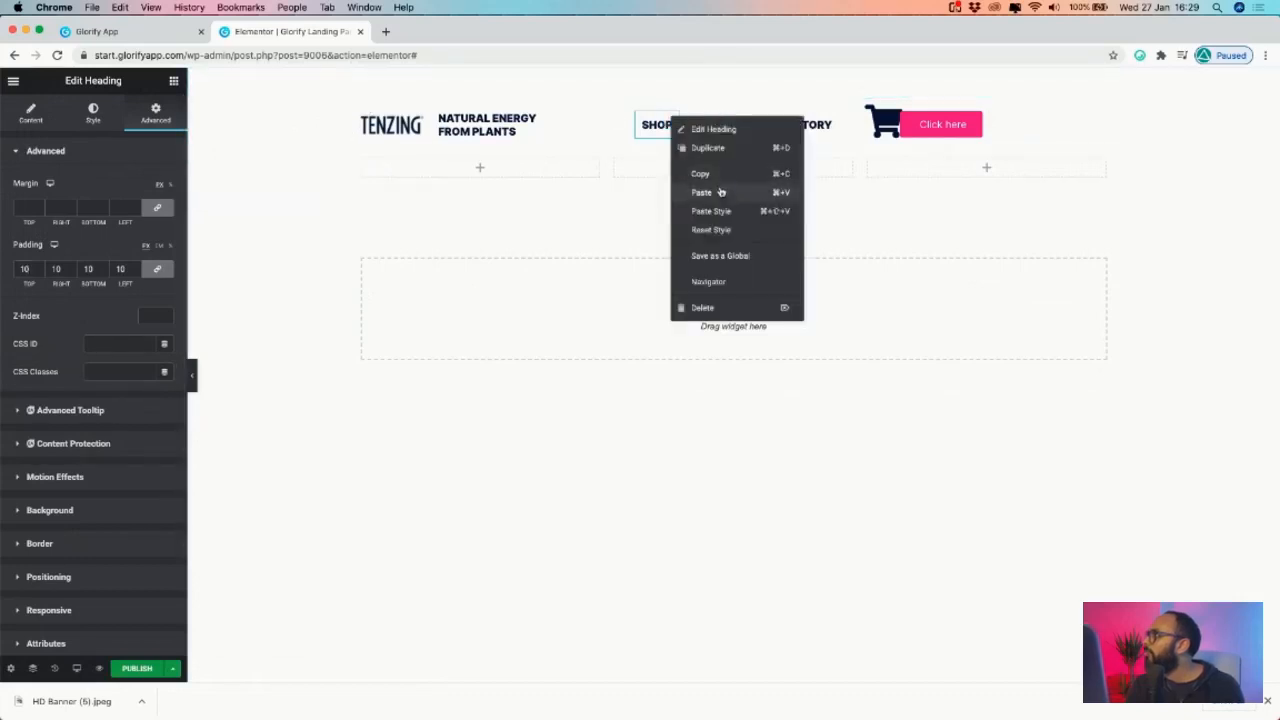
{"action": "left_click", "coordinate": [721, 192]}
- Paste the SHOP padding style onto the INGREDIENTS and STORY headings
{"action": "right_click", "coordinate": [767, 132]}
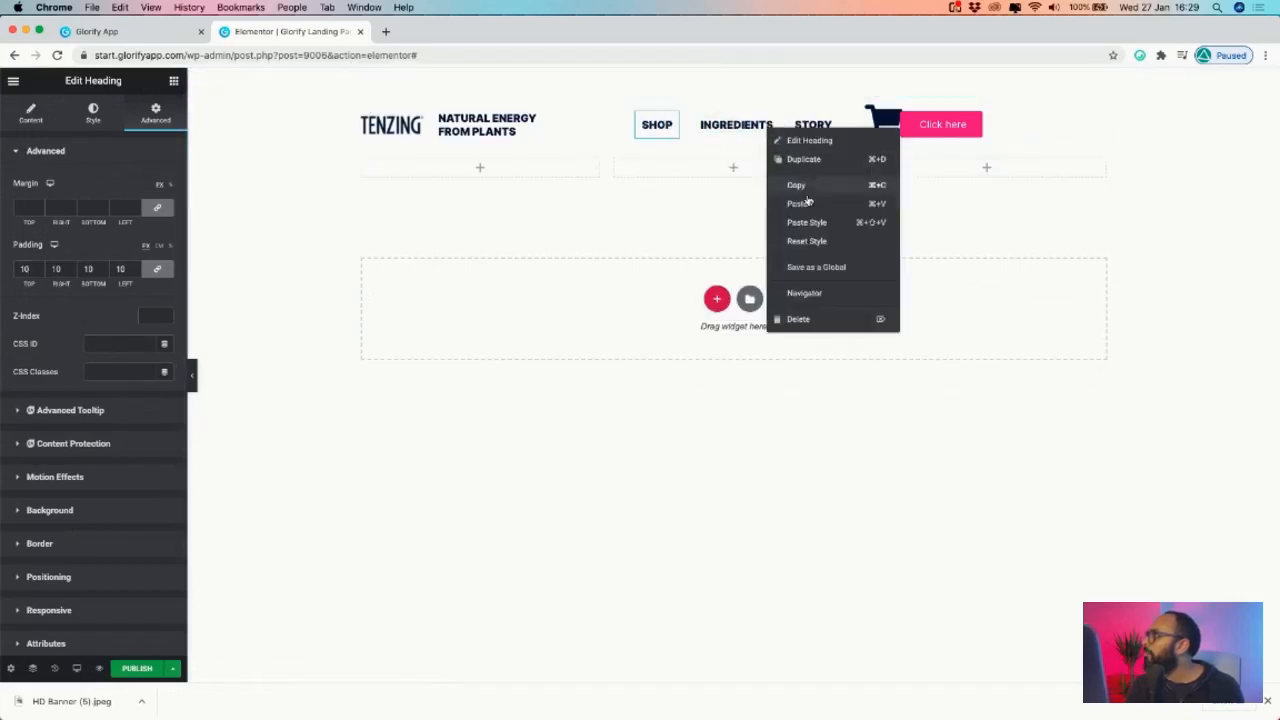
{"action": "left_click", "coordinate": [815, 220]}
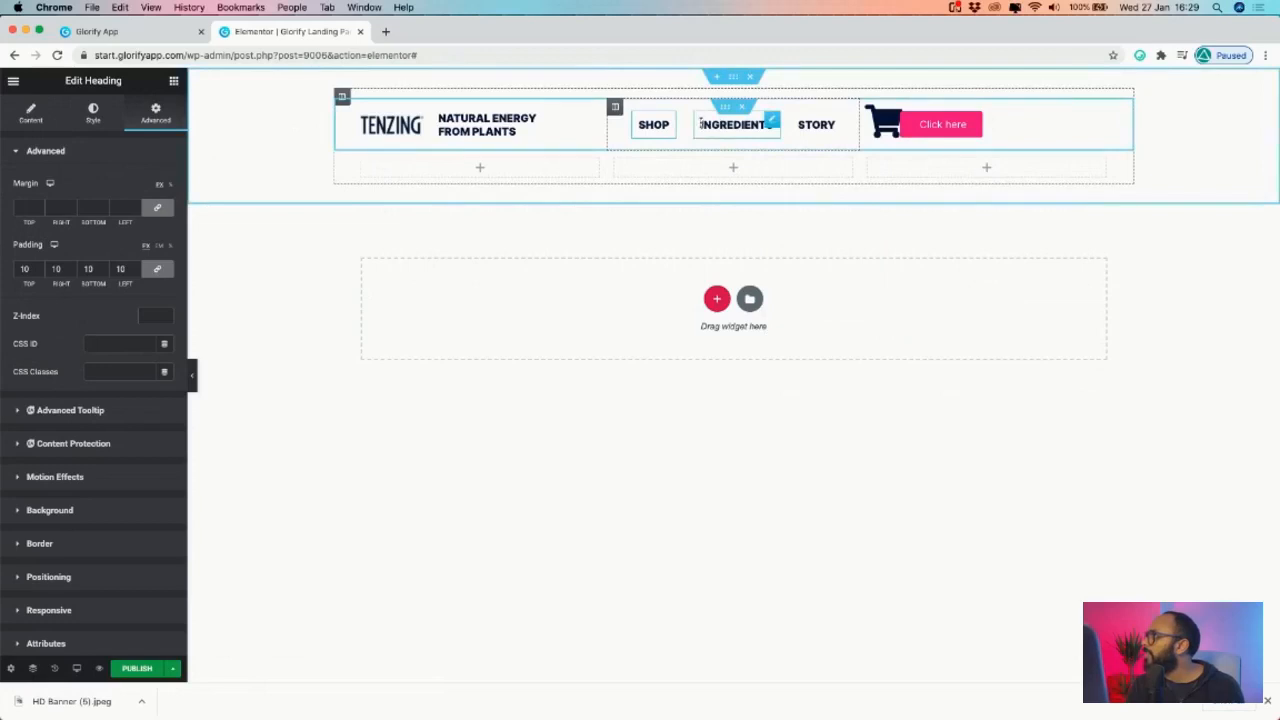
{"action": "right_click", "coordinate": [830, 124]}
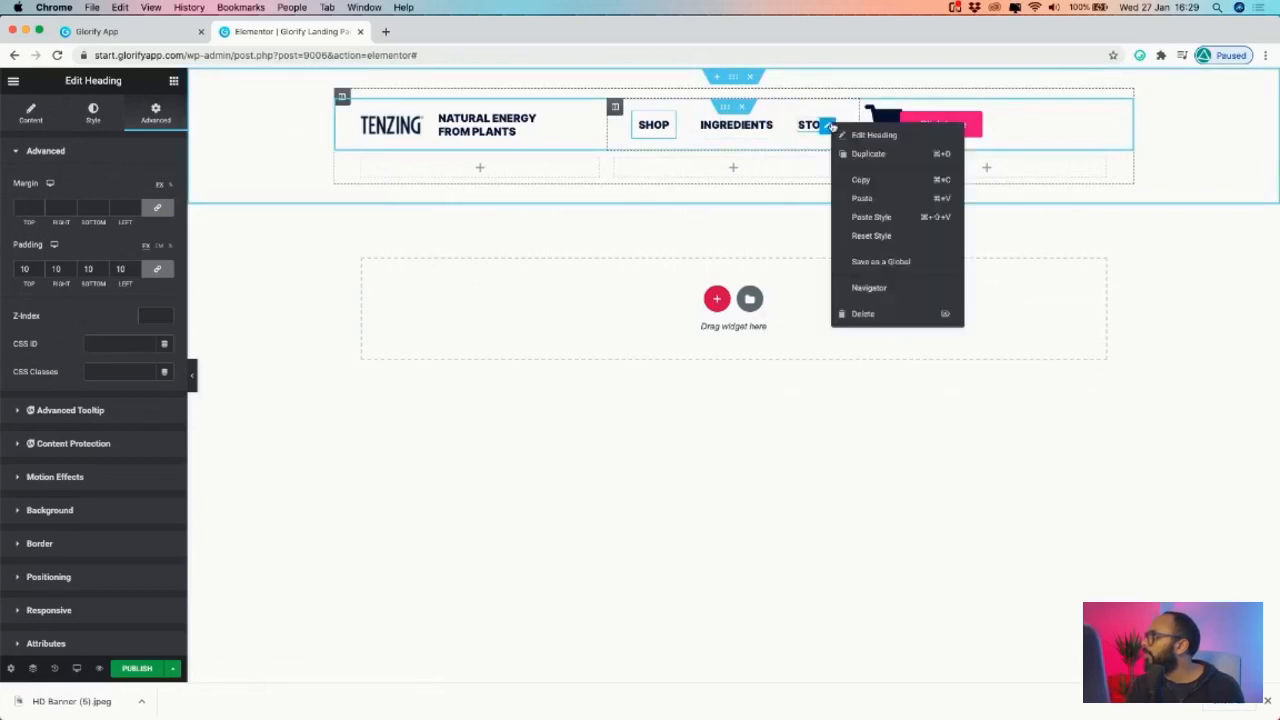
{"action": "left_click", "coordinate": [872, 217]}
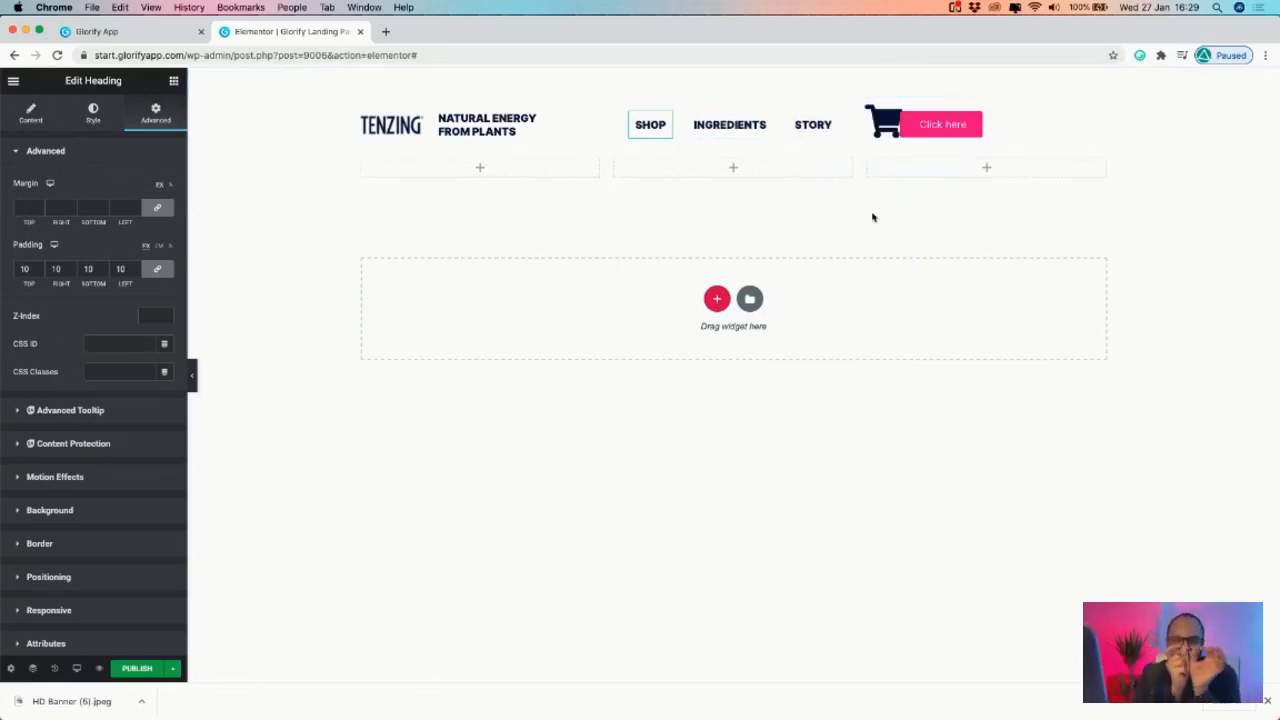
- Paste the copied button beside the cart icon and apply the copied button style
{"action": "right_click", "coordinate": [893, 118]}
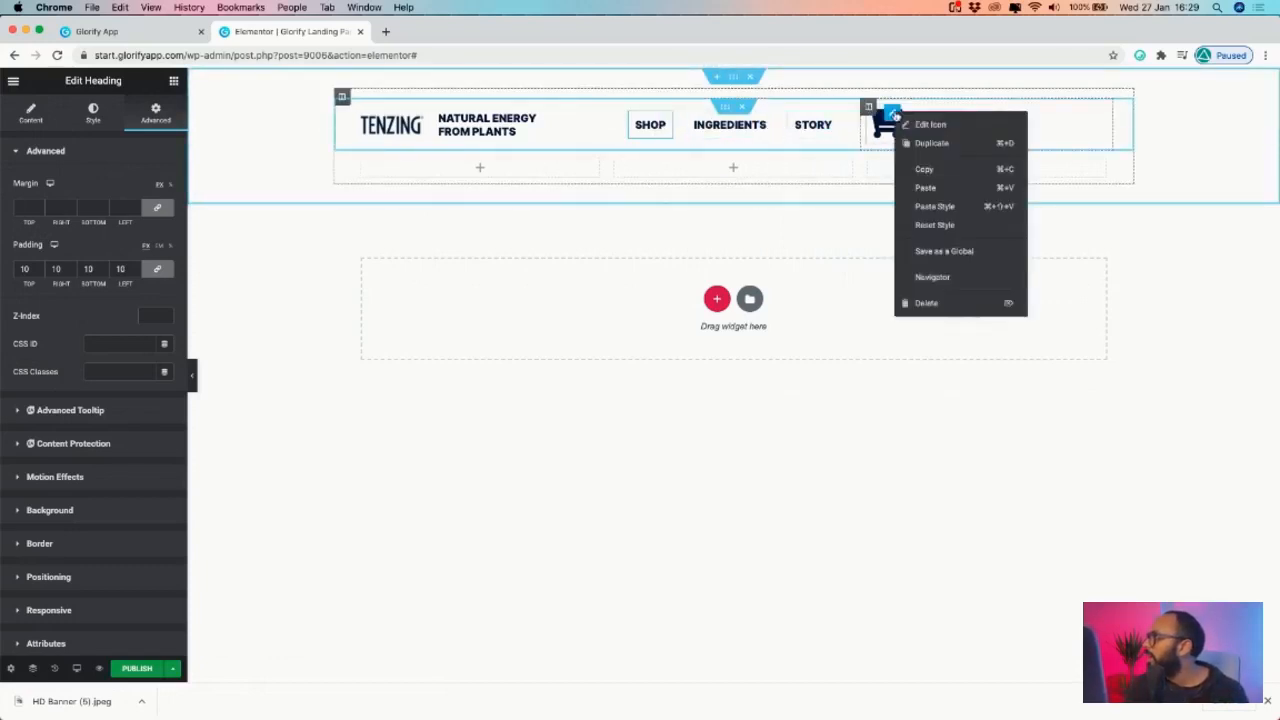
{"action": "left_click", "coordinate": [928, 189]}
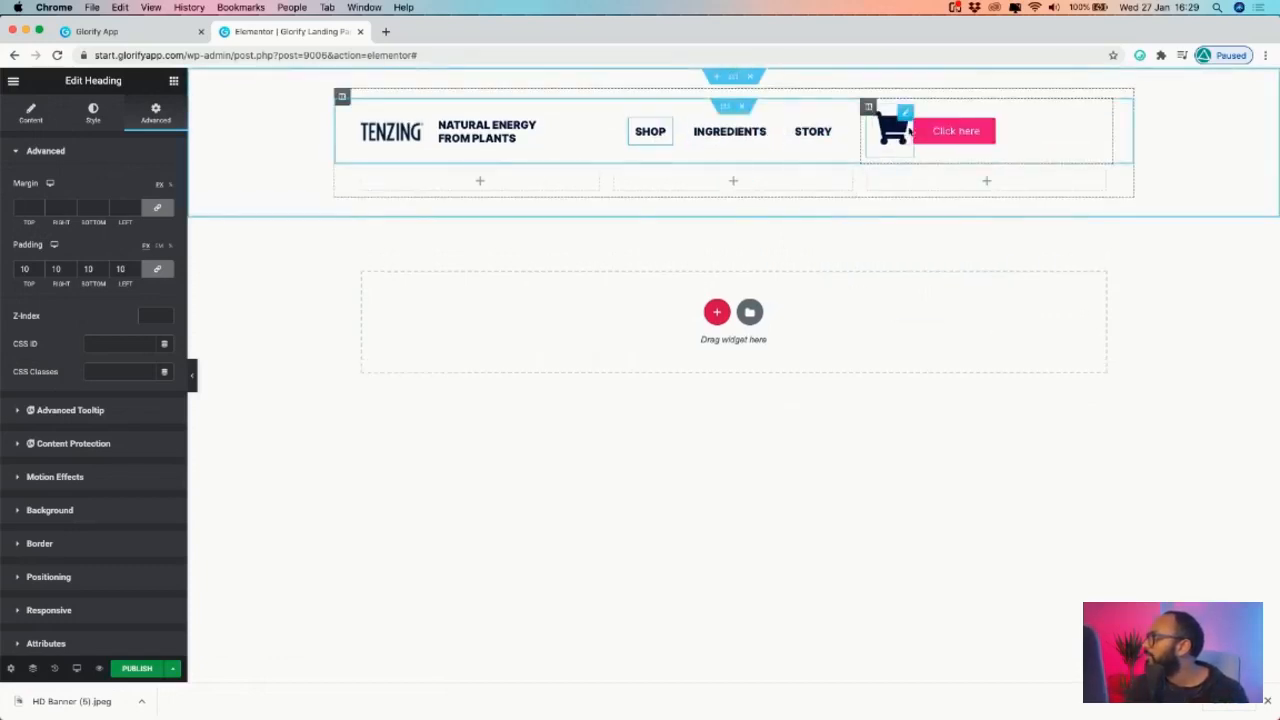
{"action": "right_click", "coordinate": [973, 131]}
{"action": "left_click", "coordinate": [1080, 214]}
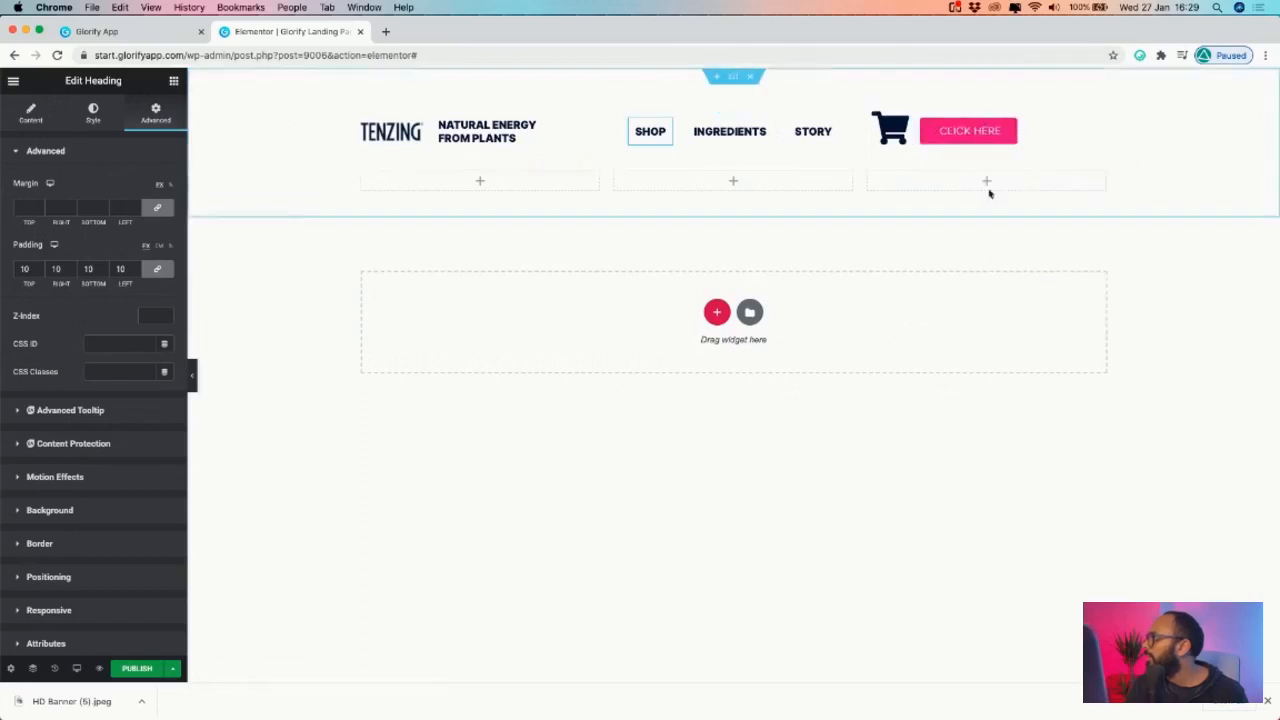
- Set the cart-and-button column's Horizontal Align to End
{"action": "left_click", "coordinate": [868, 108]}
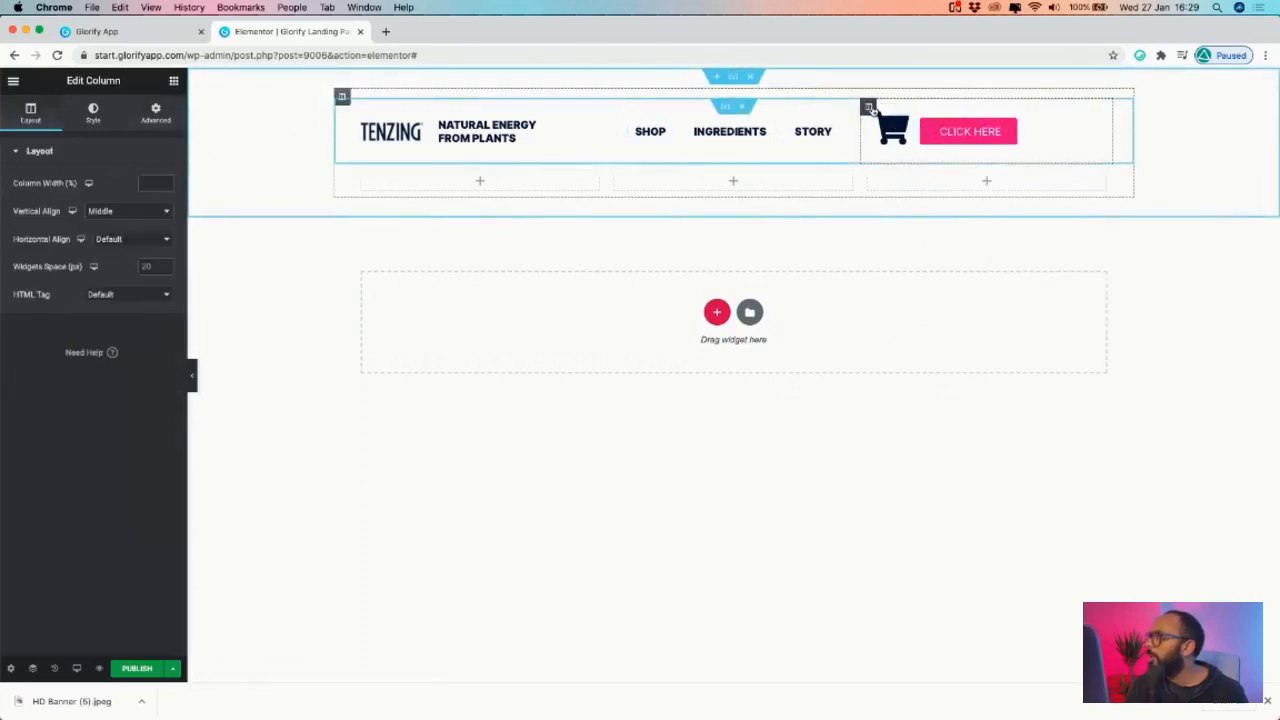
{"action": "left_click", "coordinate": [126, 241]}
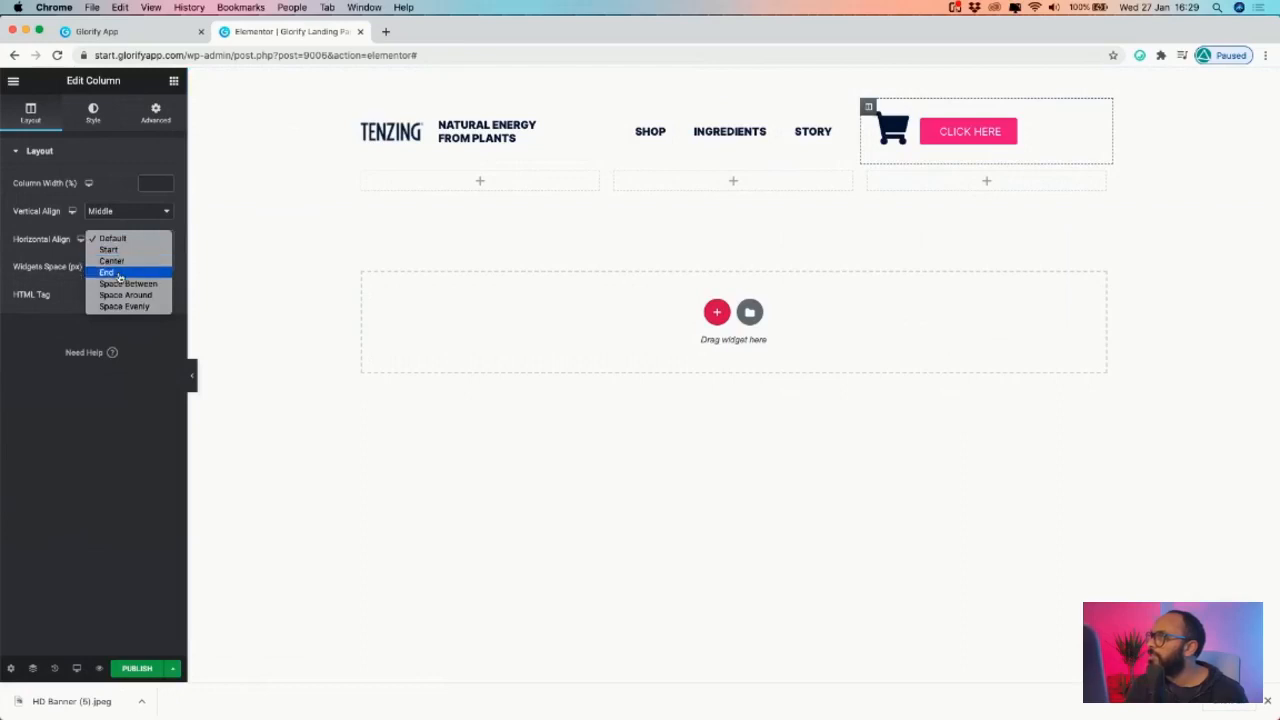
{"action": "left_click", "coordinate": [124, 272]}
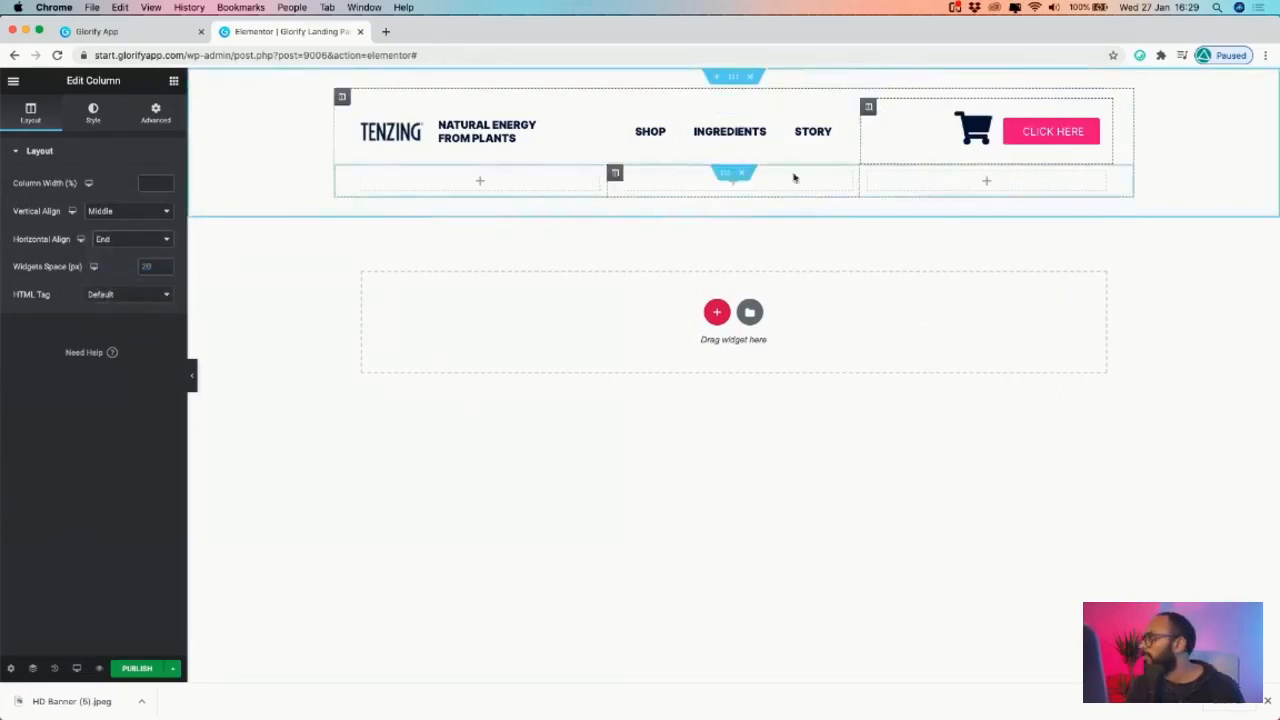
- Shrink the cart icon's Style size to 24
{"action": "left_click", "coordinate": [988, 118]}
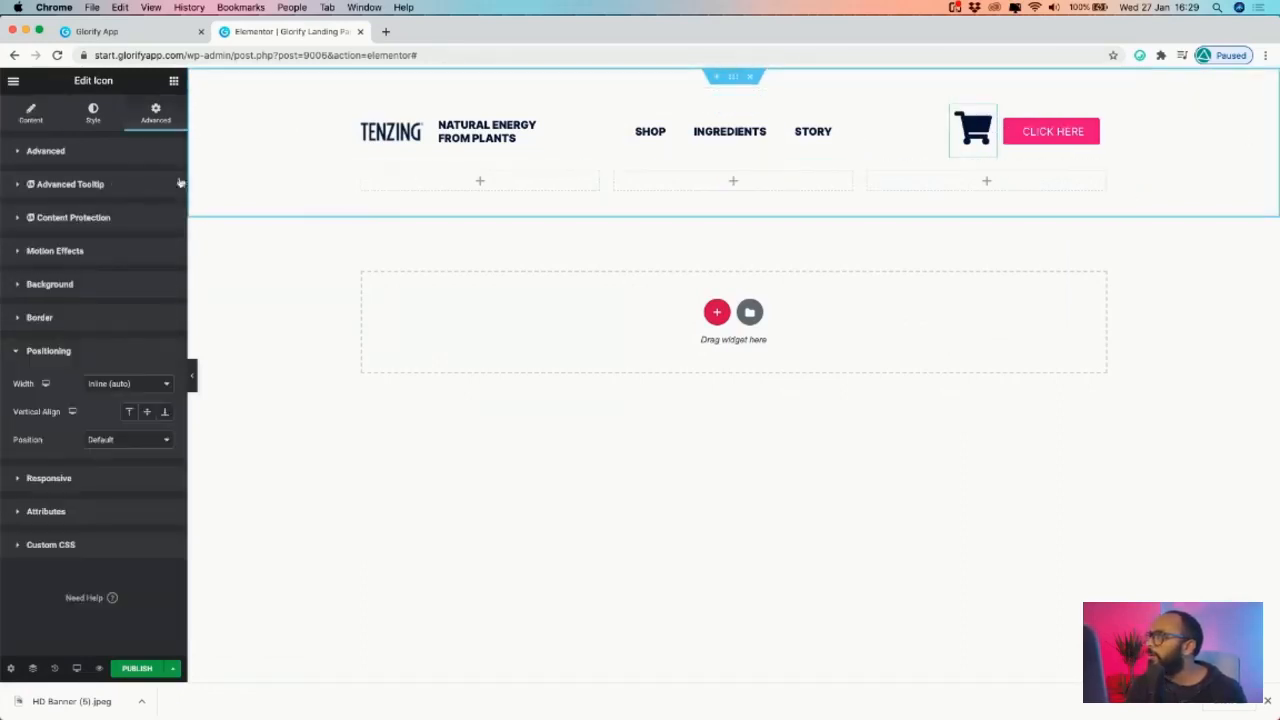
{"action": "left_click", "coordinate": [93, 112]}
{"action": "left_click_drag", "start_coordinate": [18, 279], "coordinate": [28, 280]}
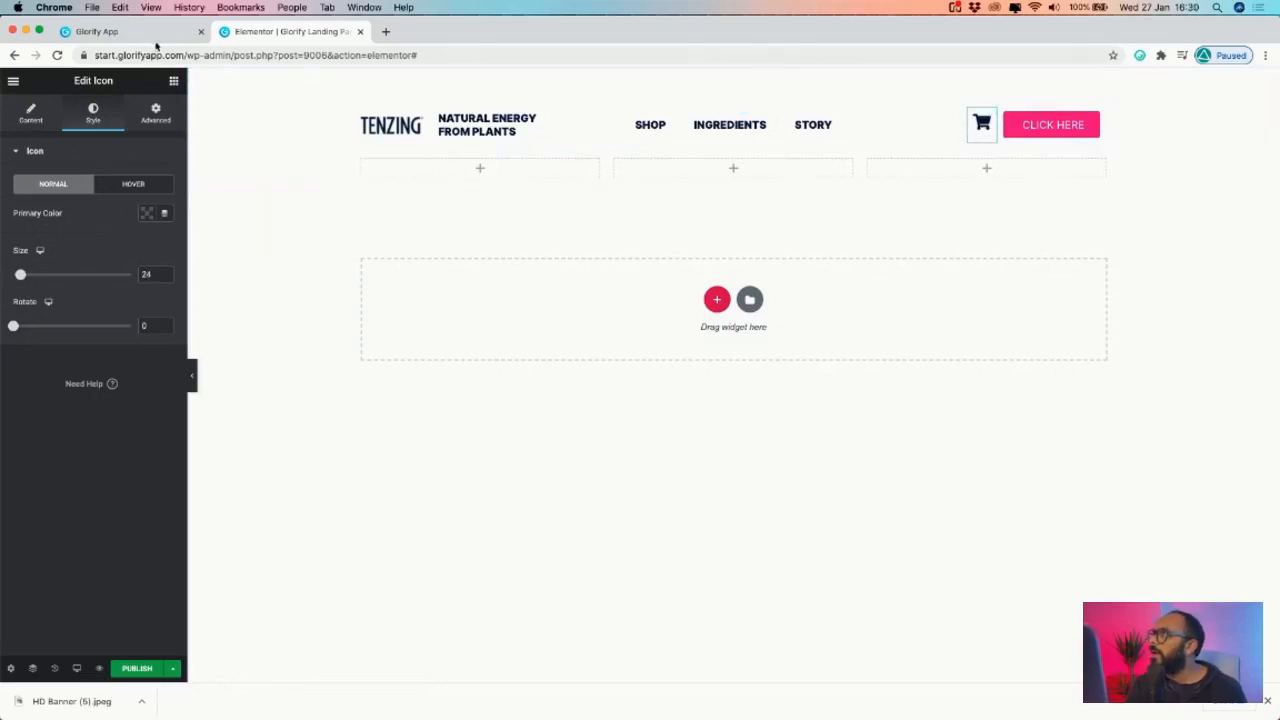
{"action": "left_click", "coordinate": [155, 114]}
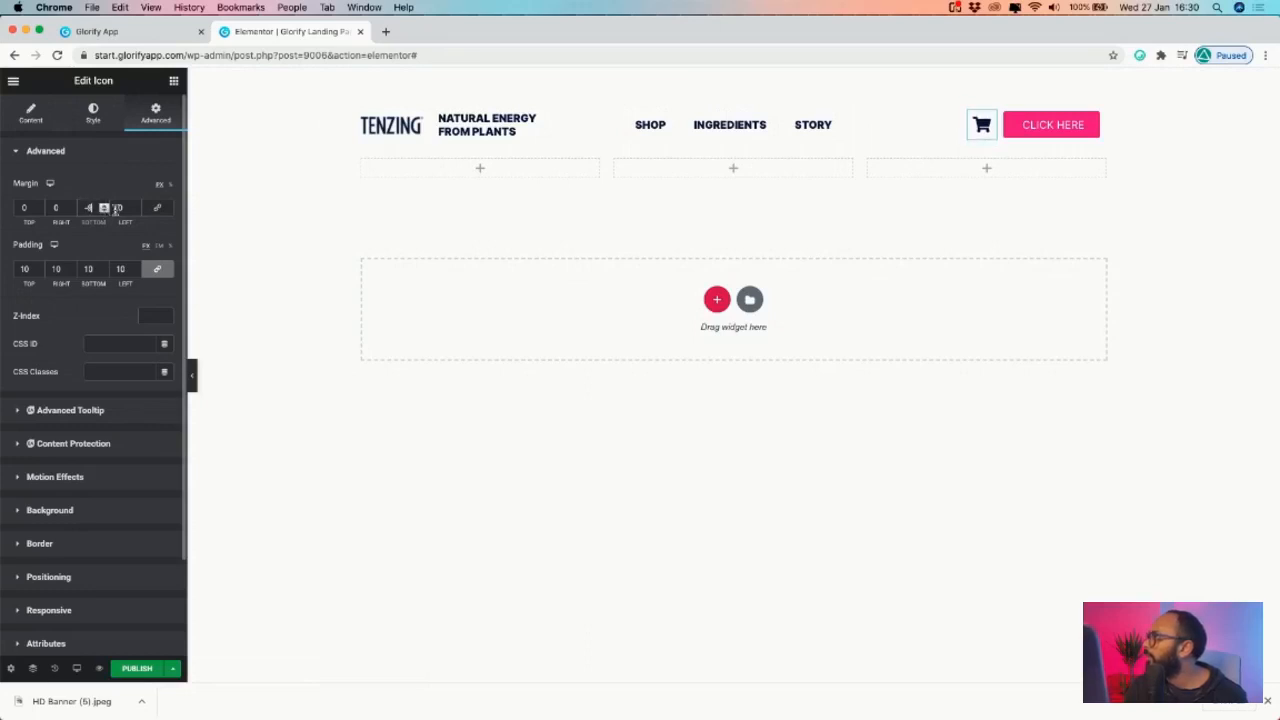
- Set the header button's background colour to black
{"action": "left_click", "coordinate": [1090, 116]}
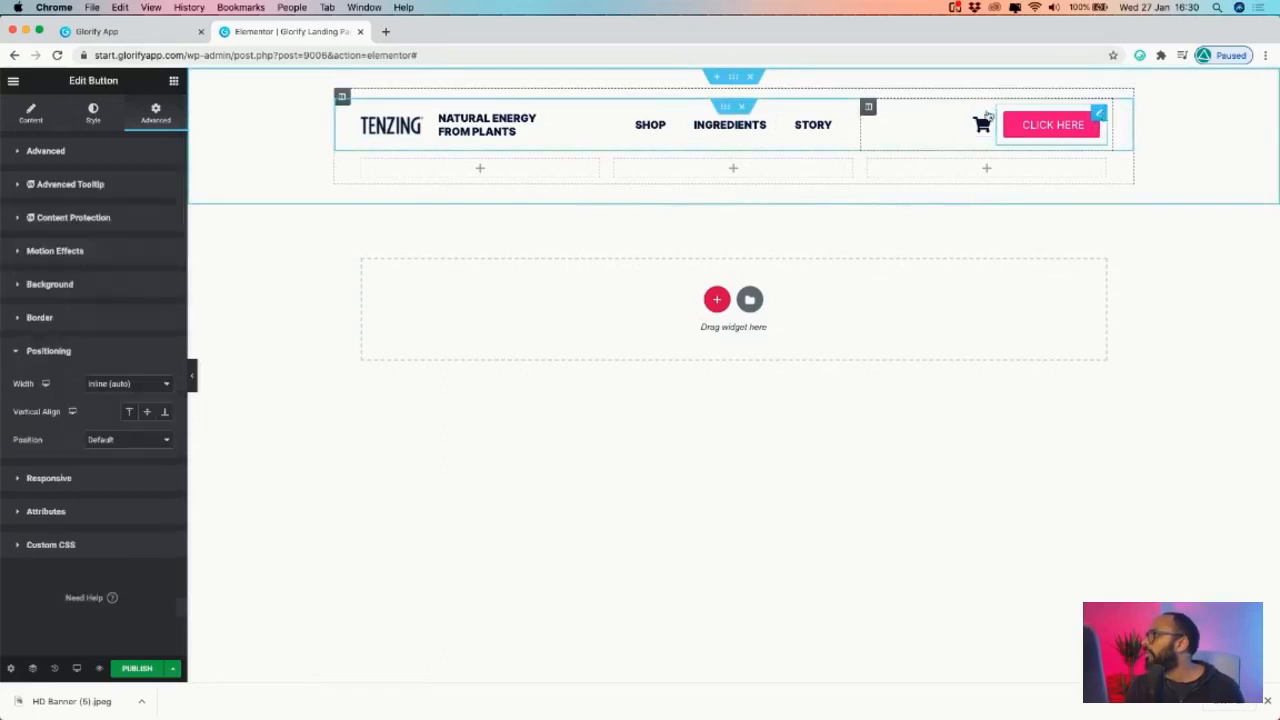
{"action": "left_click", "coordinate": [47, 151]}
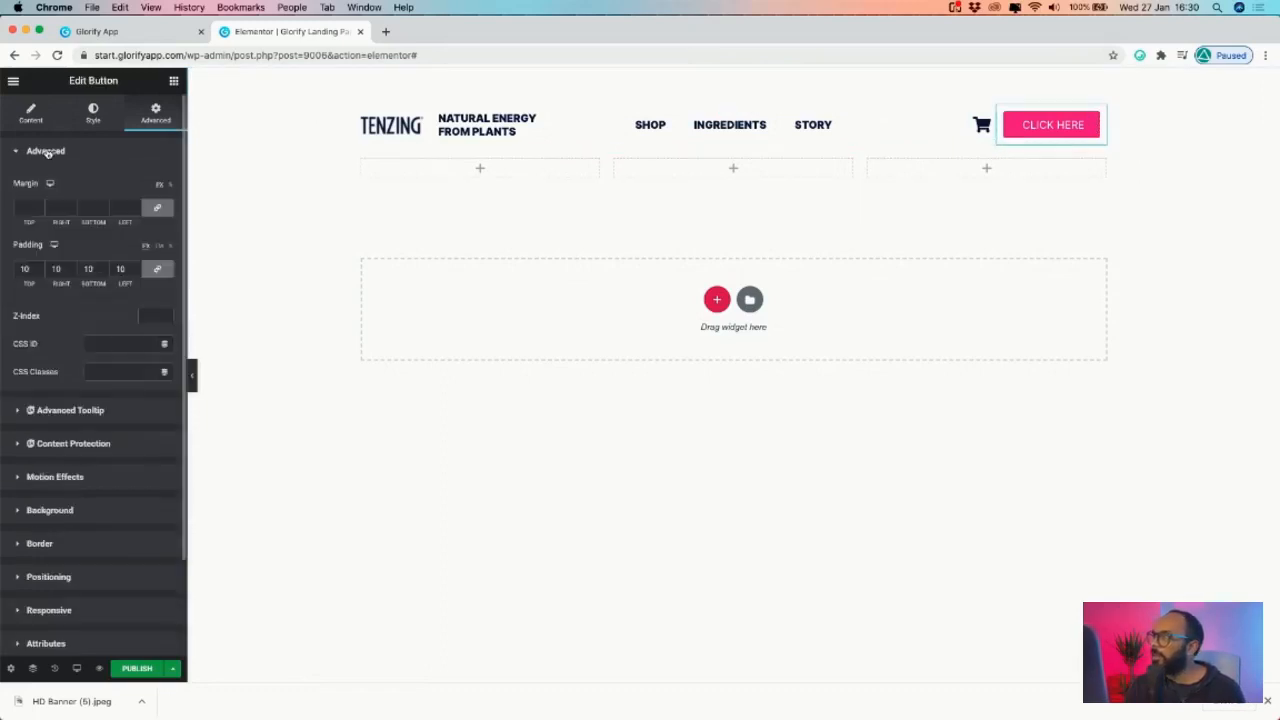
{"action": "left_click", "coordinate": [88, 113]}
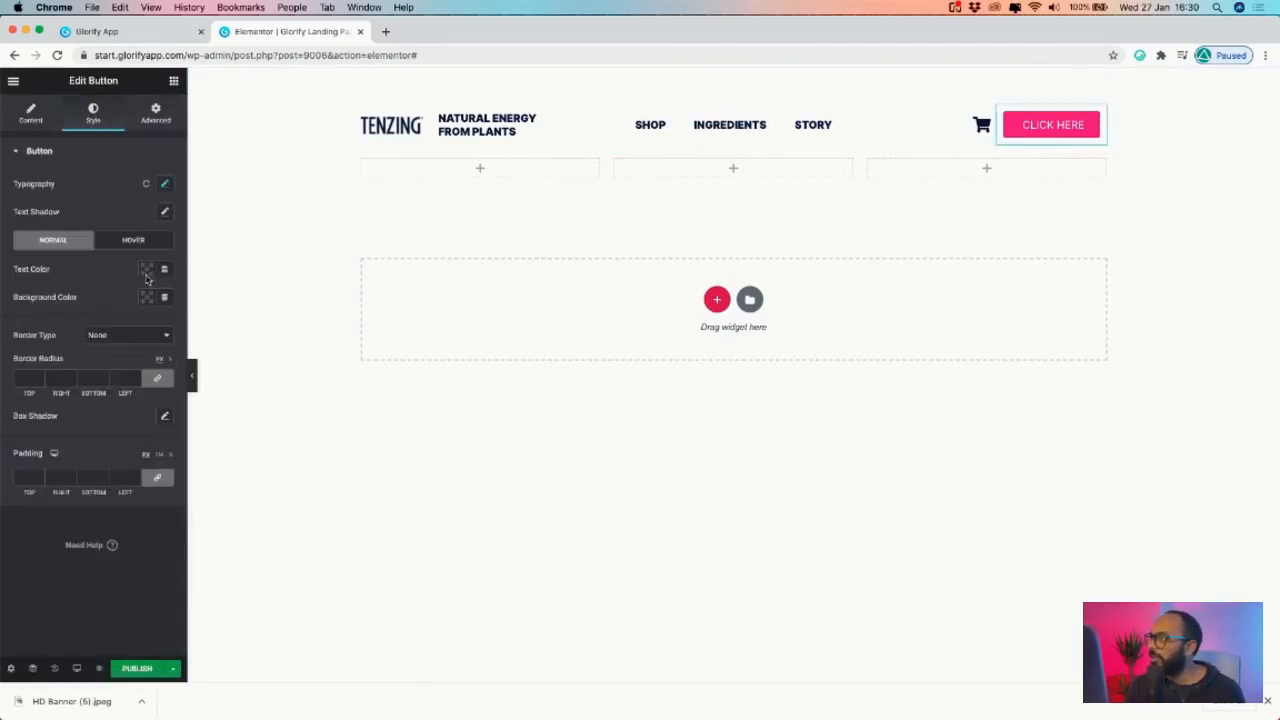
{"action": "left_click", "coordinate": [147, 298]}
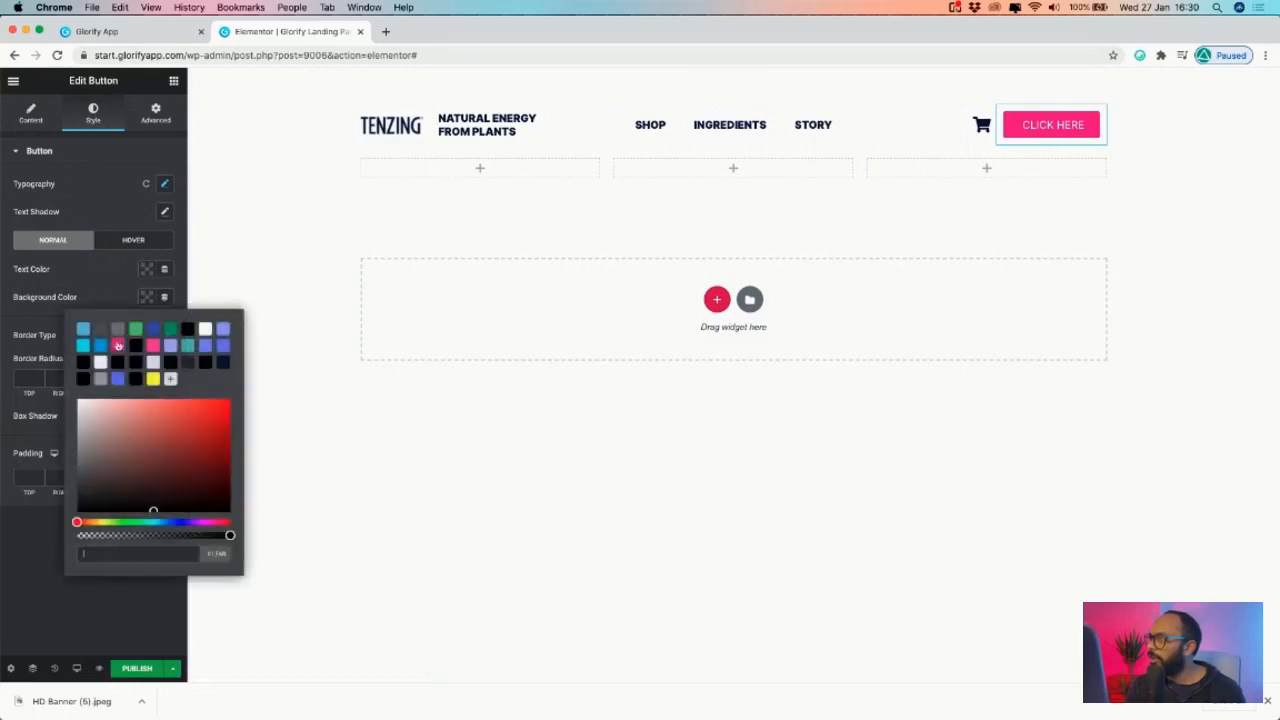
{"action": "left_click", "coordinate": [187, 330]}
{"action": "left_click", "coordinate": [88, 277]}
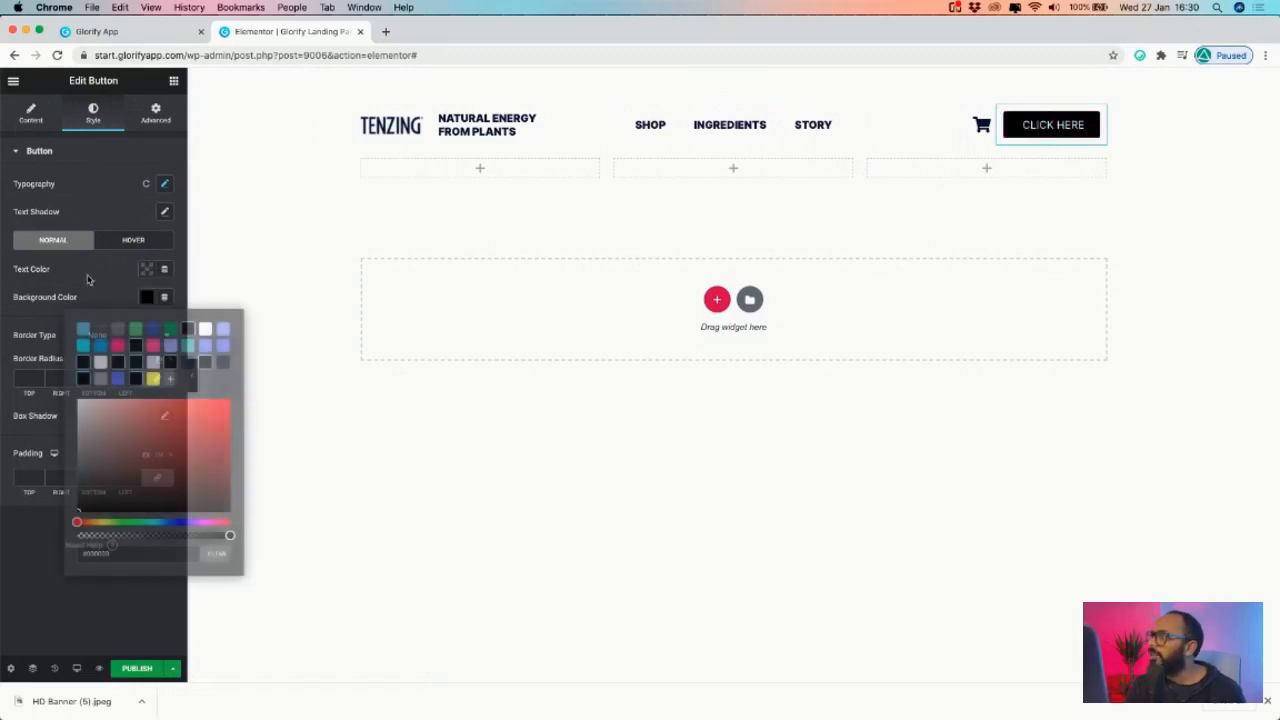
- Change the button label from CLICK HERE to BUY NOW
{"action": "left_click", "coordinate": [1052, 126]}
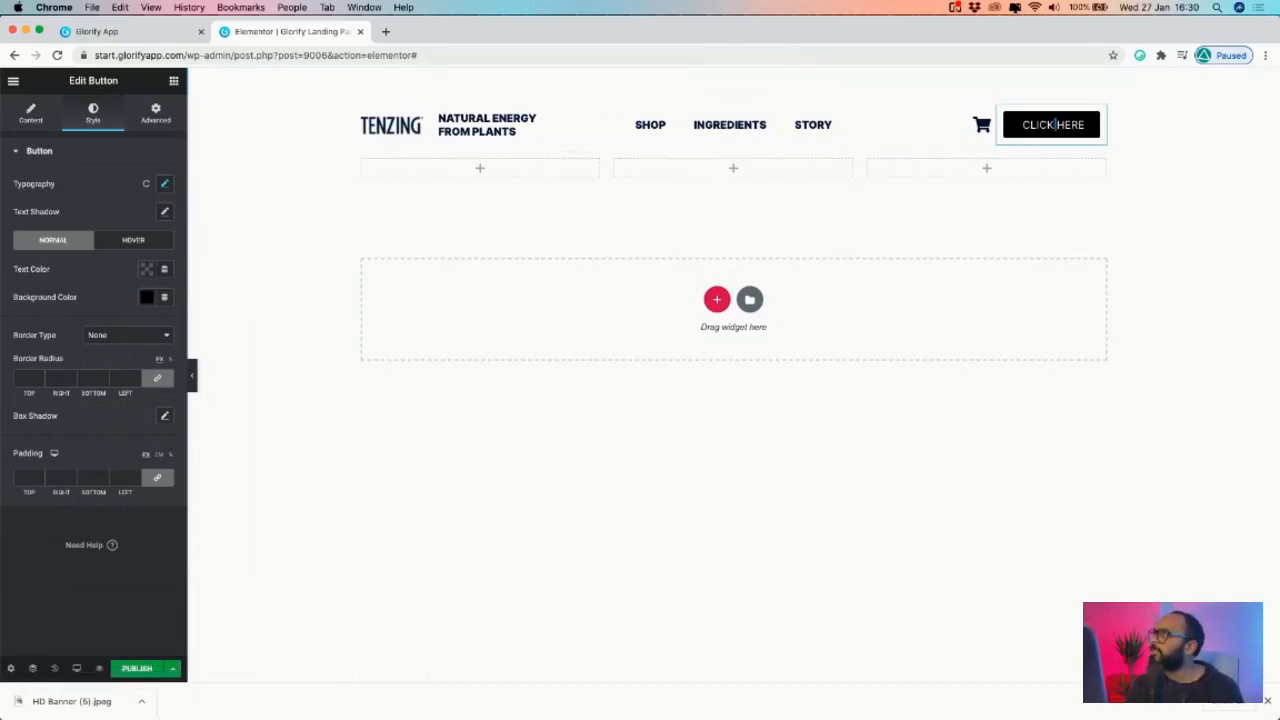
{"action": "left_click", "coordinate": [150, 31]}
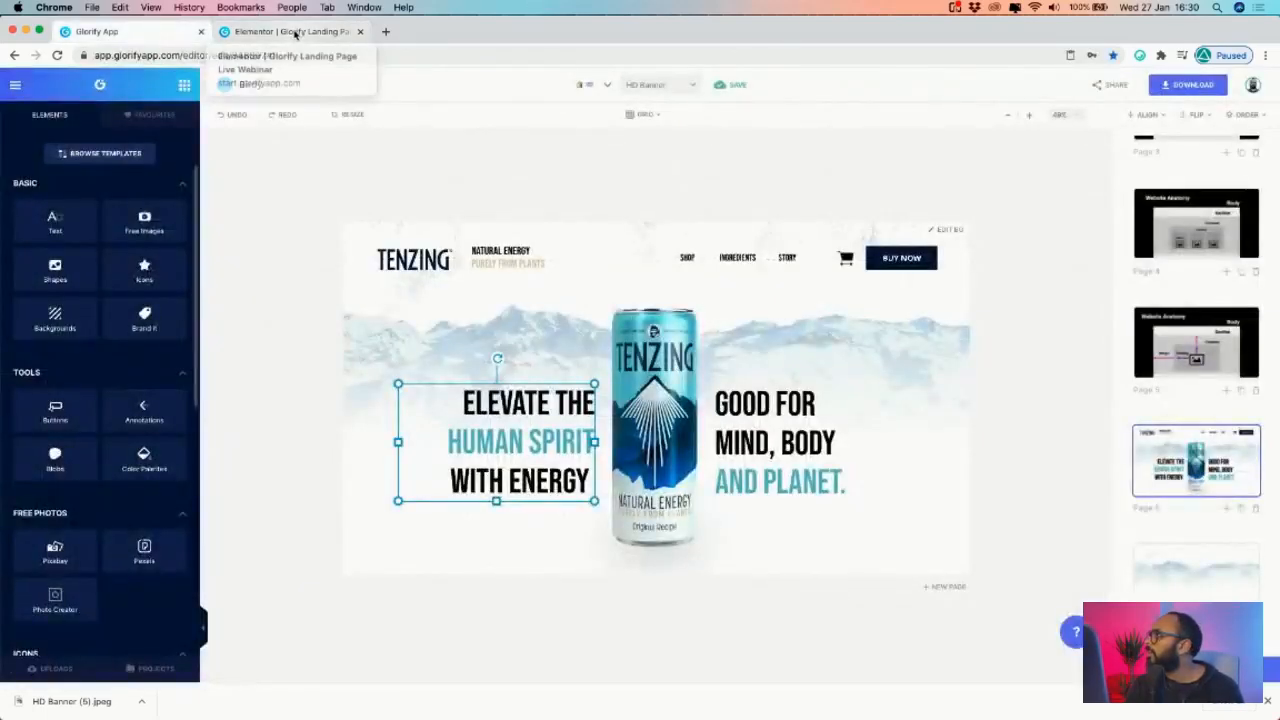
{"action": "left_click", "coordinate": [293, 33]}
{"action": "key", "text": "super+a"}
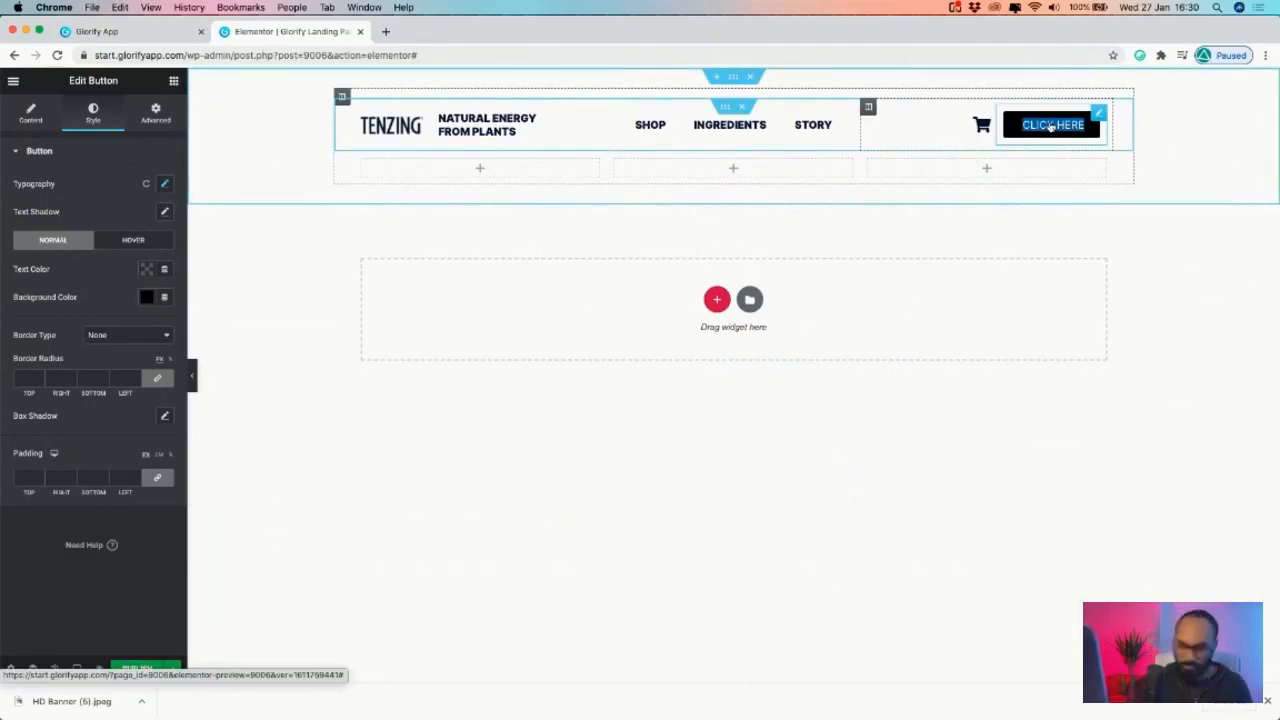
{"action": "type", "text": "BUY NOW"}
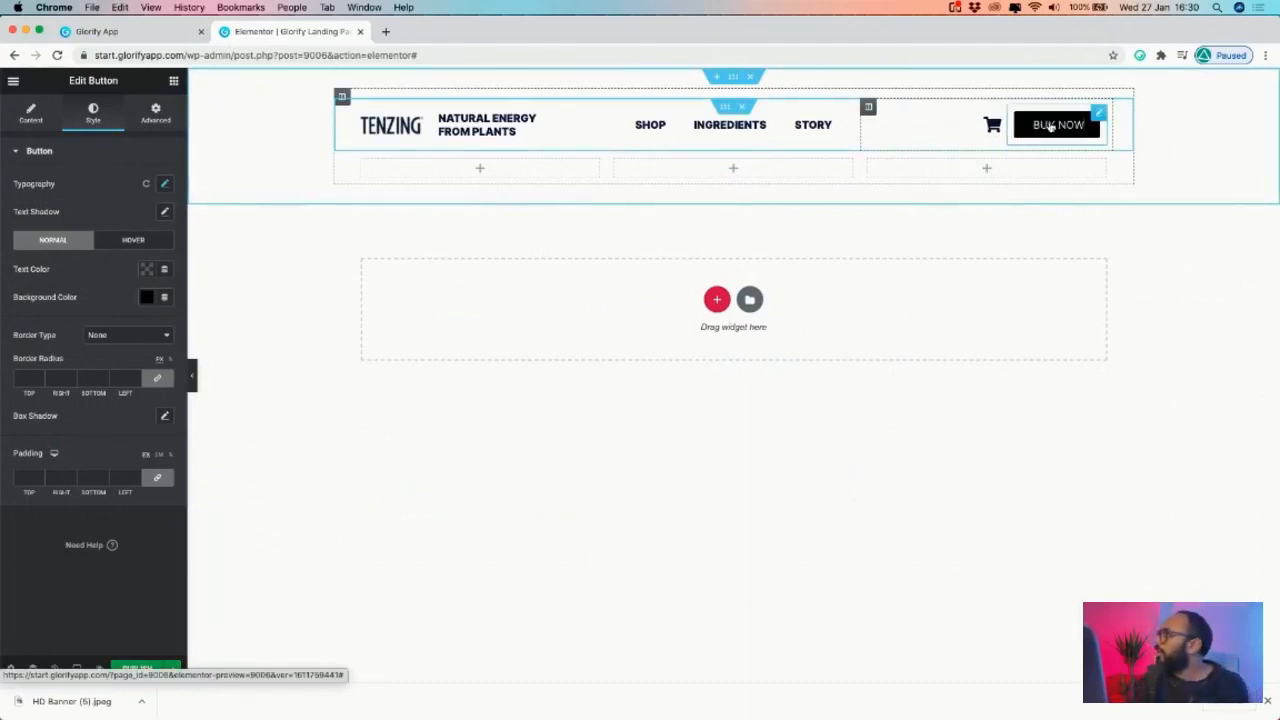
- Compare the Glorify banner's tagline, then show the NATURAL ENERGY FROM PLANTS heading's Content settings
{"action": "left_click", "coordinate": [527, 122]}
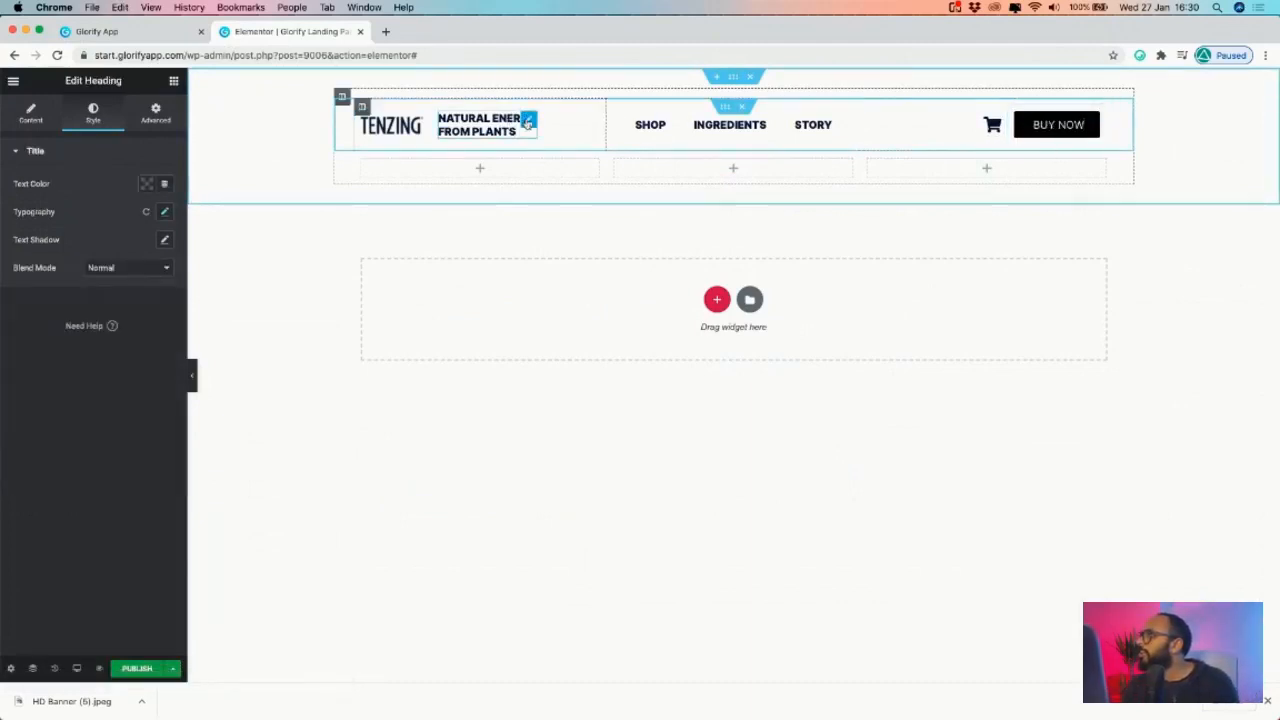
{"action": "left_click", "coordinate": [92, 31]}
{"action": "double_click", "coordinate": [522, 268]}
{"action": "left_click", "coordinate": [546, 264]}
{"action": "left_click_drag", "start_coordinate": [546, 264], "coordinate": [446, 268]}
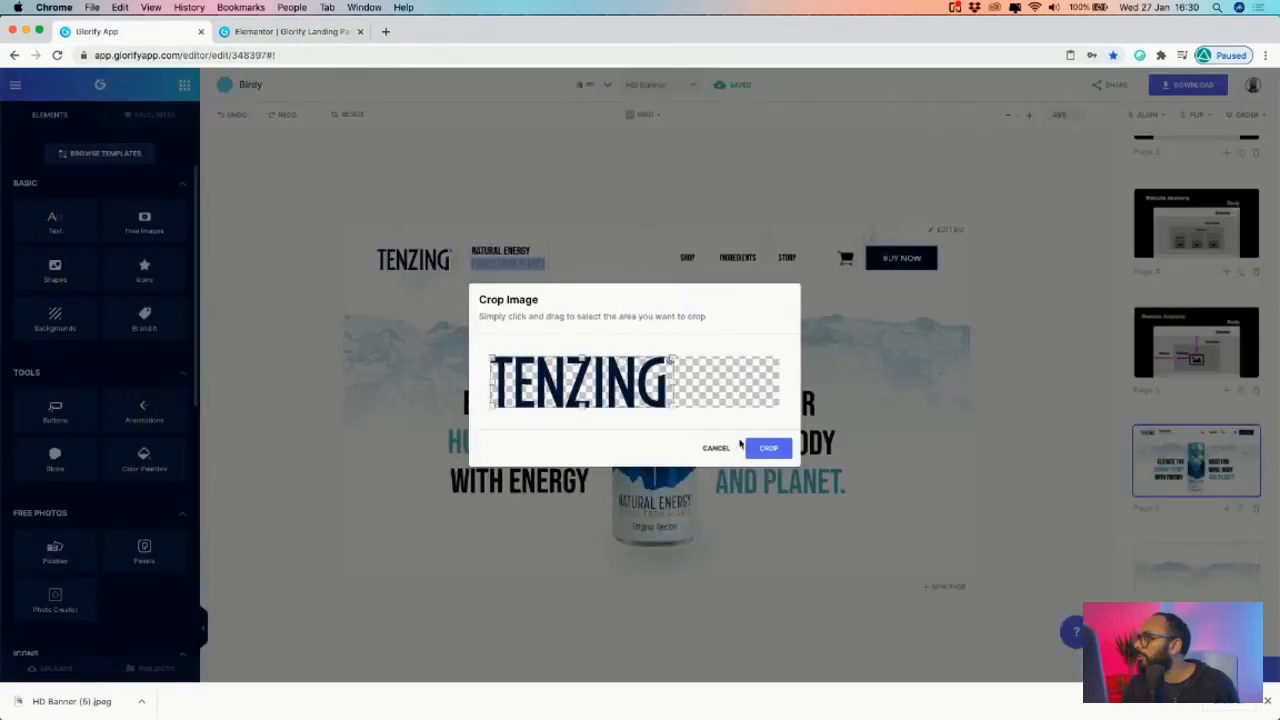
{"action": "left_click", "coordinate": [717, 449]}
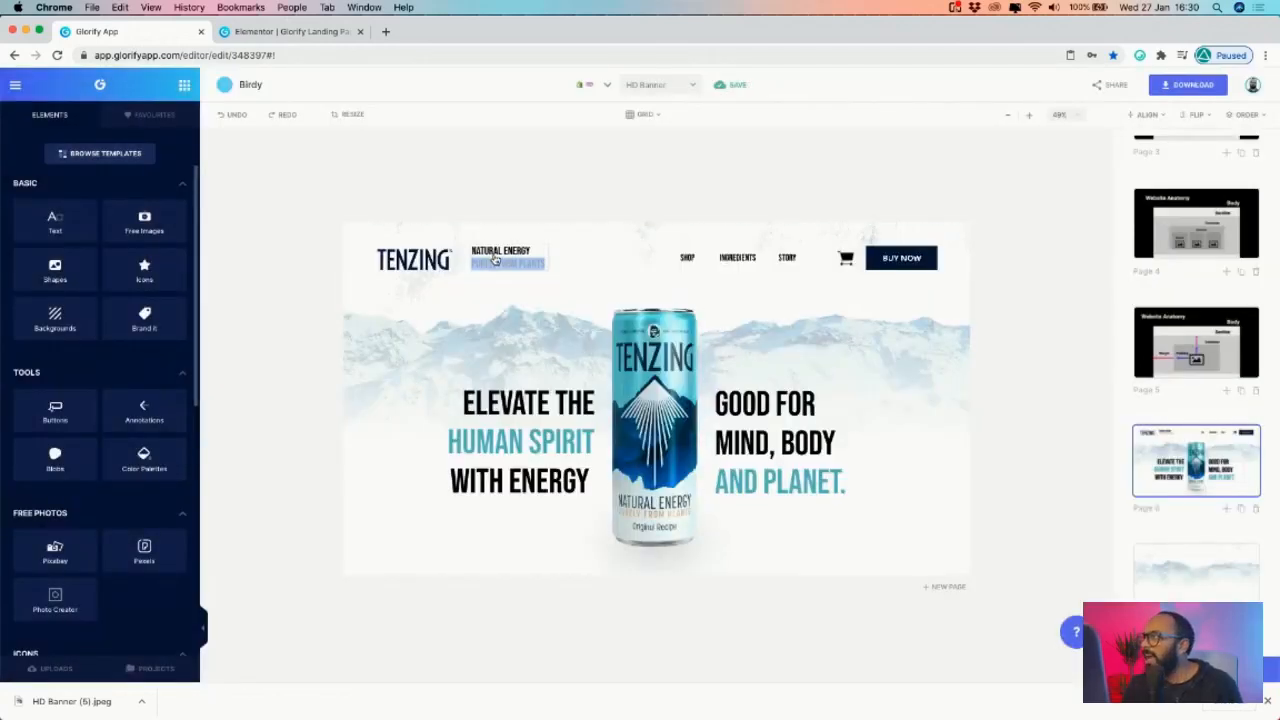
{"action": "left_click", "coordinate": [308, 34]}
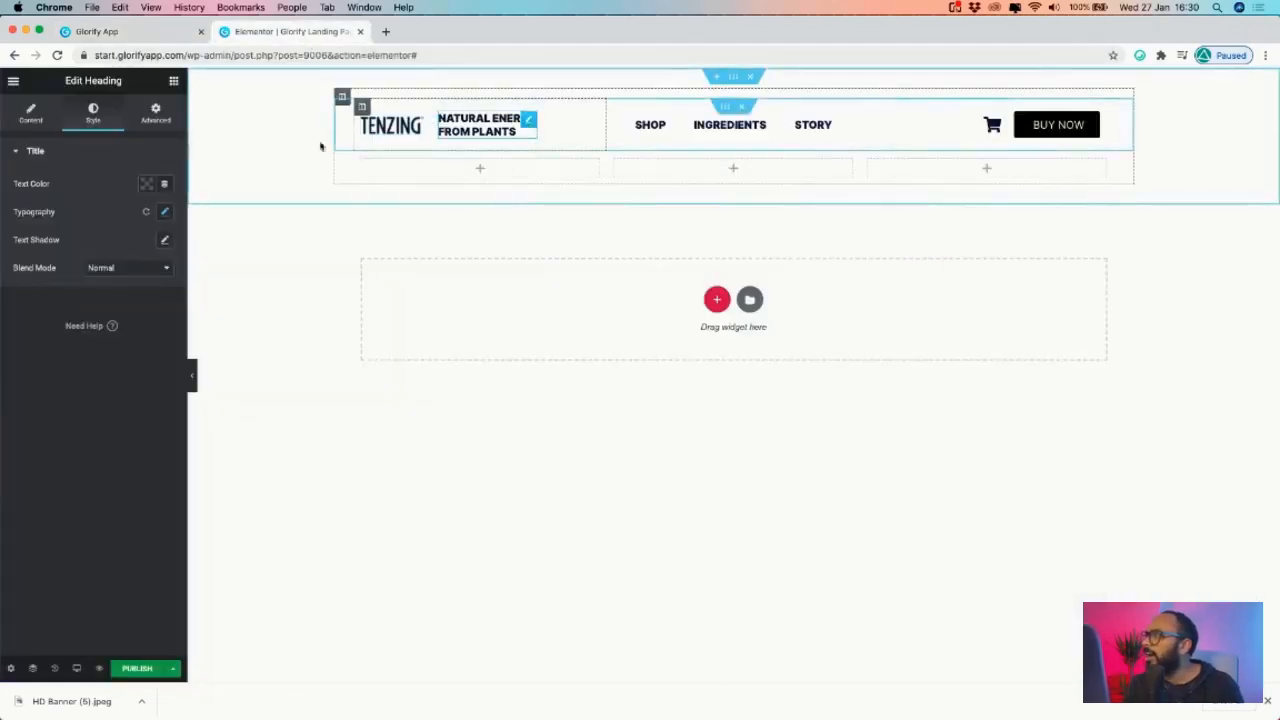
{"action": "left_click", "coordinate": [31, 113]}
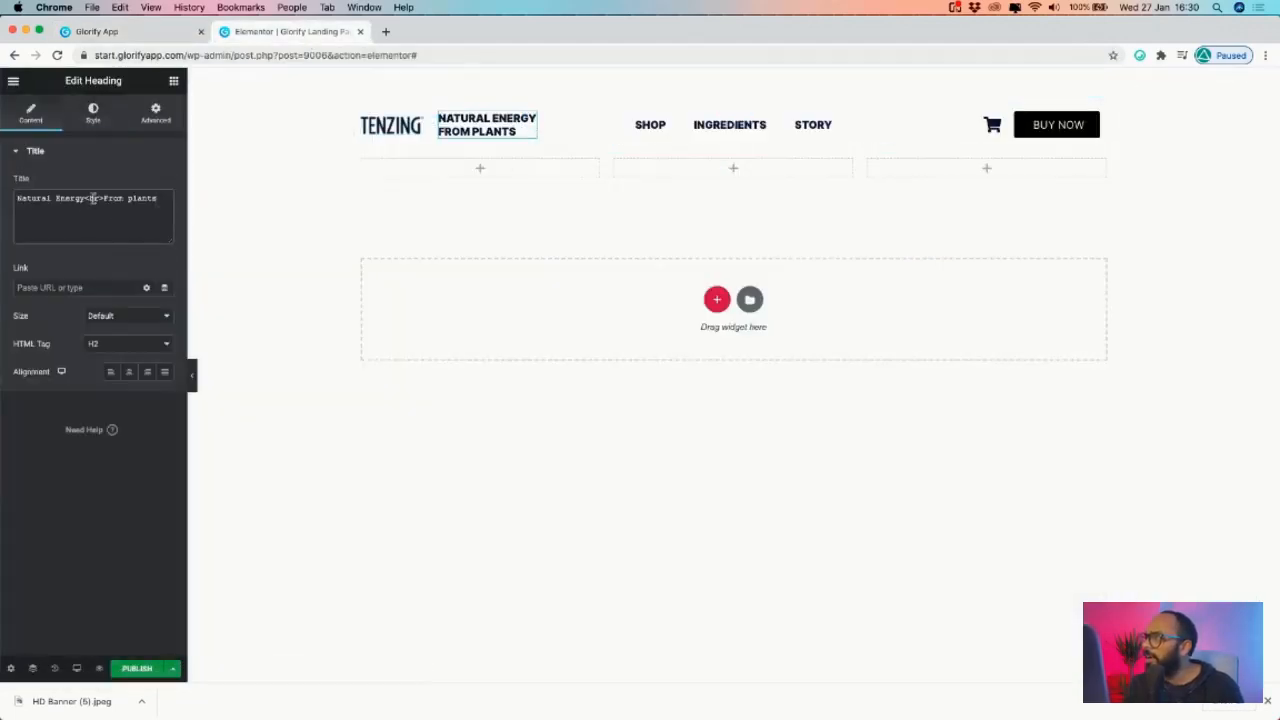
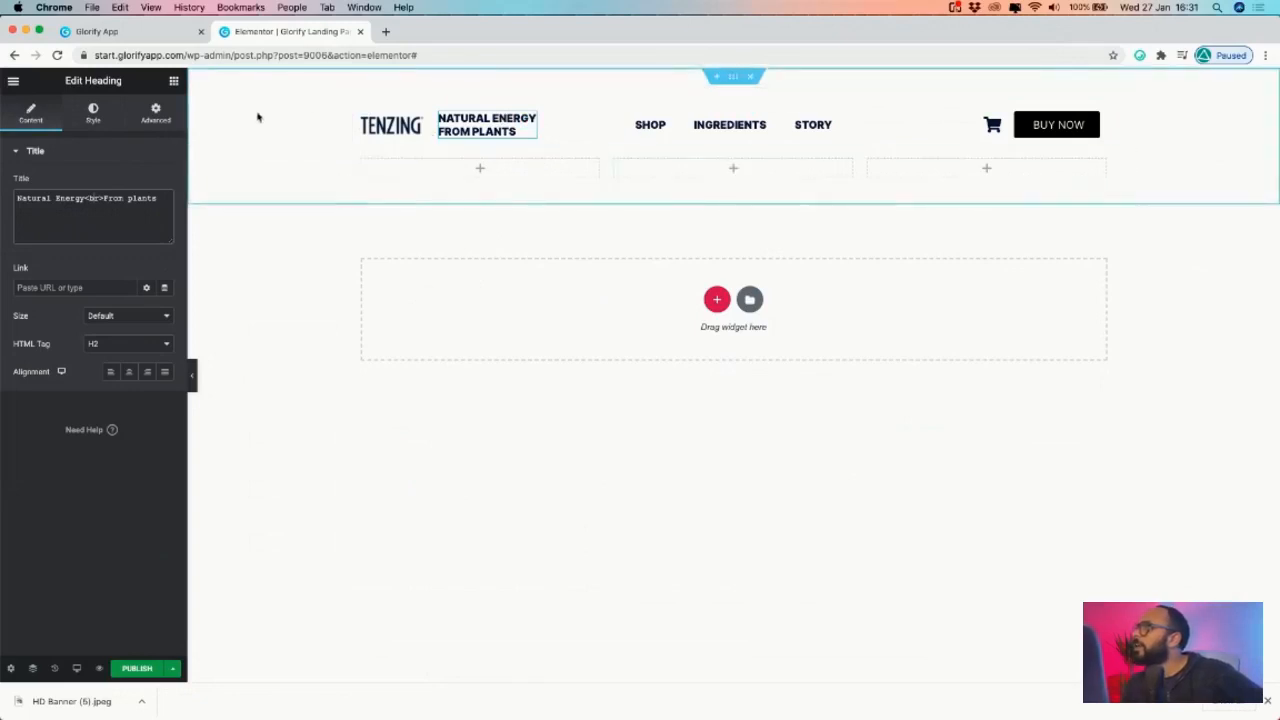
- Preview the page, then try italicising PLANTS and then the whole NATURAL ENERGY FROM PLANTS tagline
{"action": "left_click", "coordinate": [192, 375]}
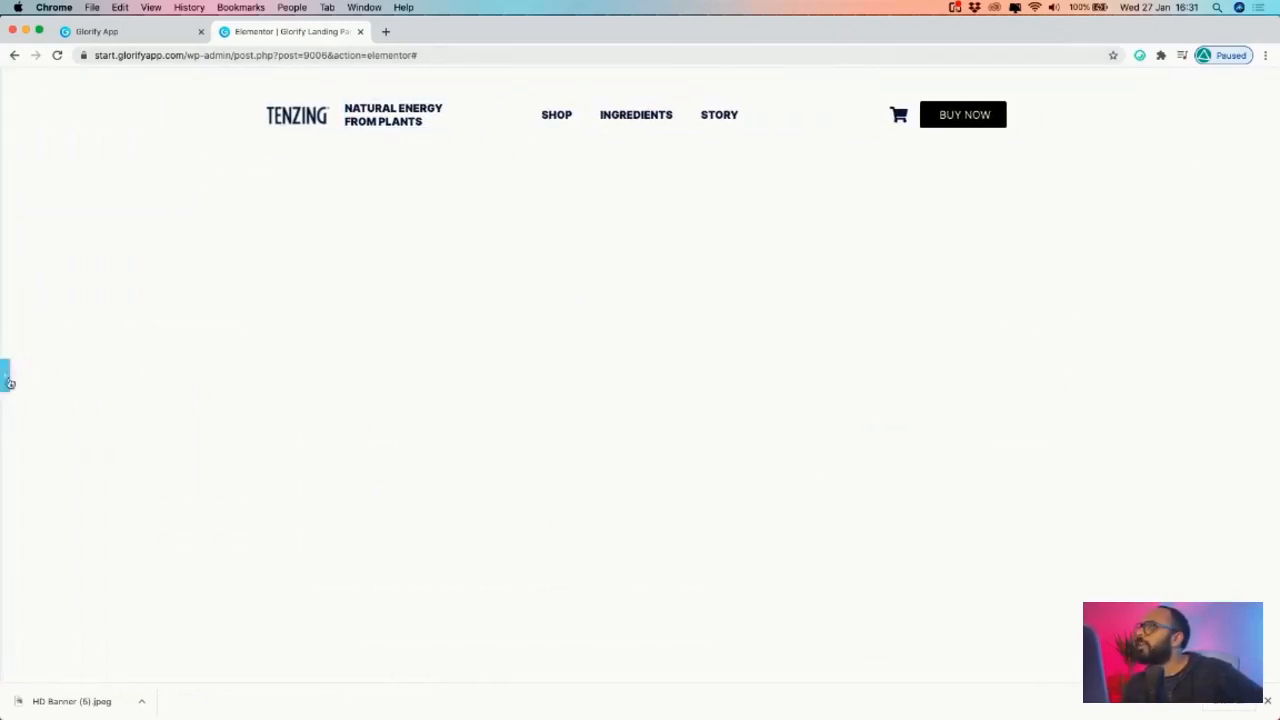
{"action": "left_click", "coordinate": [6, 377]}
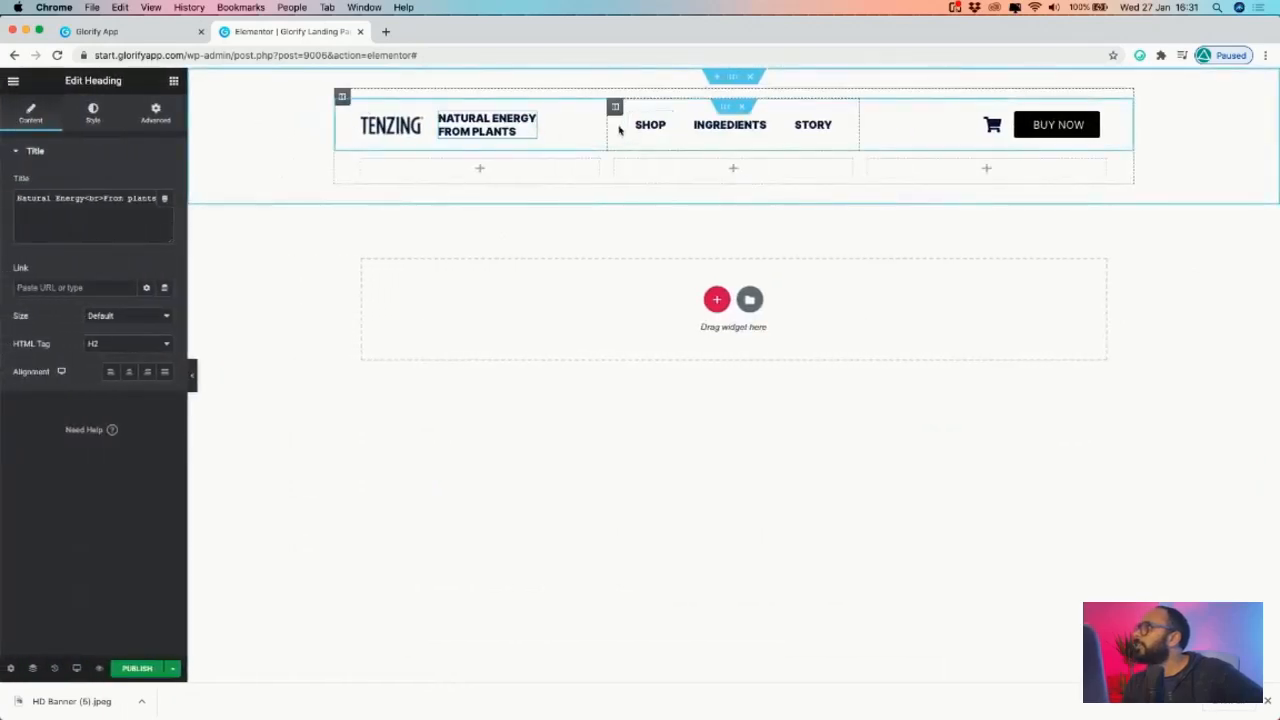
{"action": "double_click", "coordinate": [494, 131]}
{"action": "key", "text": "ctrl+i"}
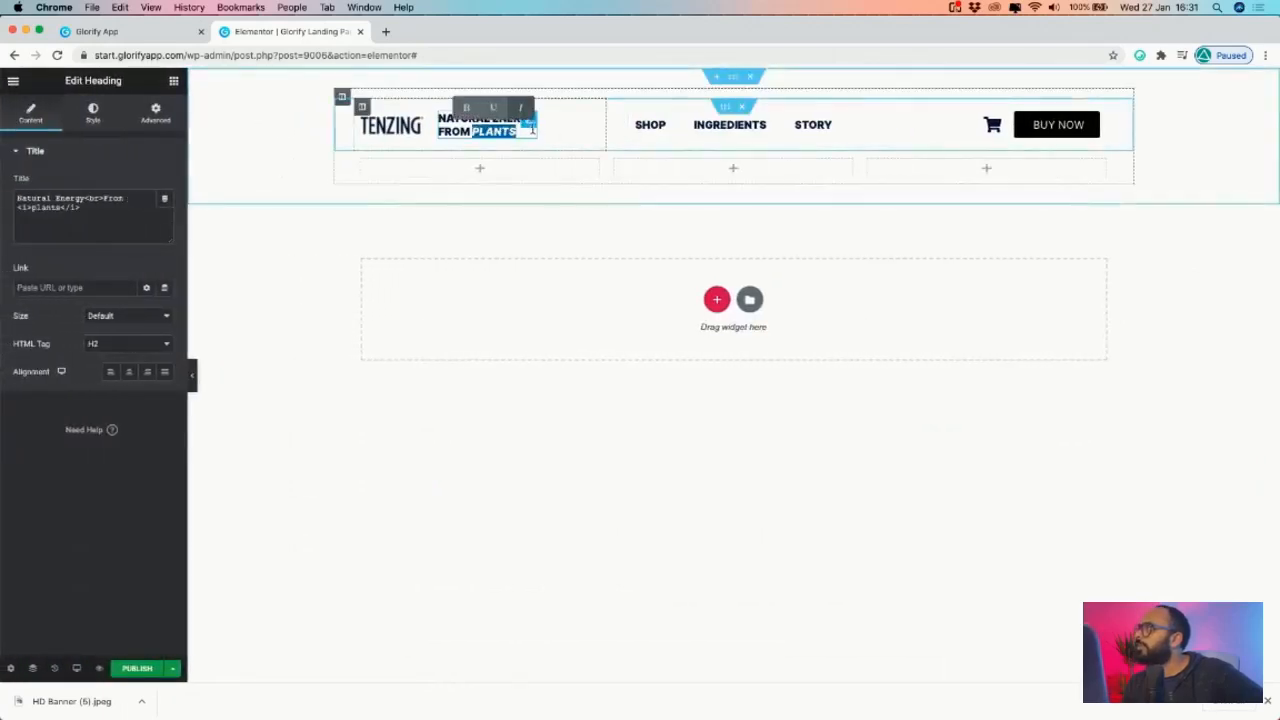
{"action": "left_click", "coordinate": [533, 130]}
{"action": "double_click", "coordinate": [494, 119]}
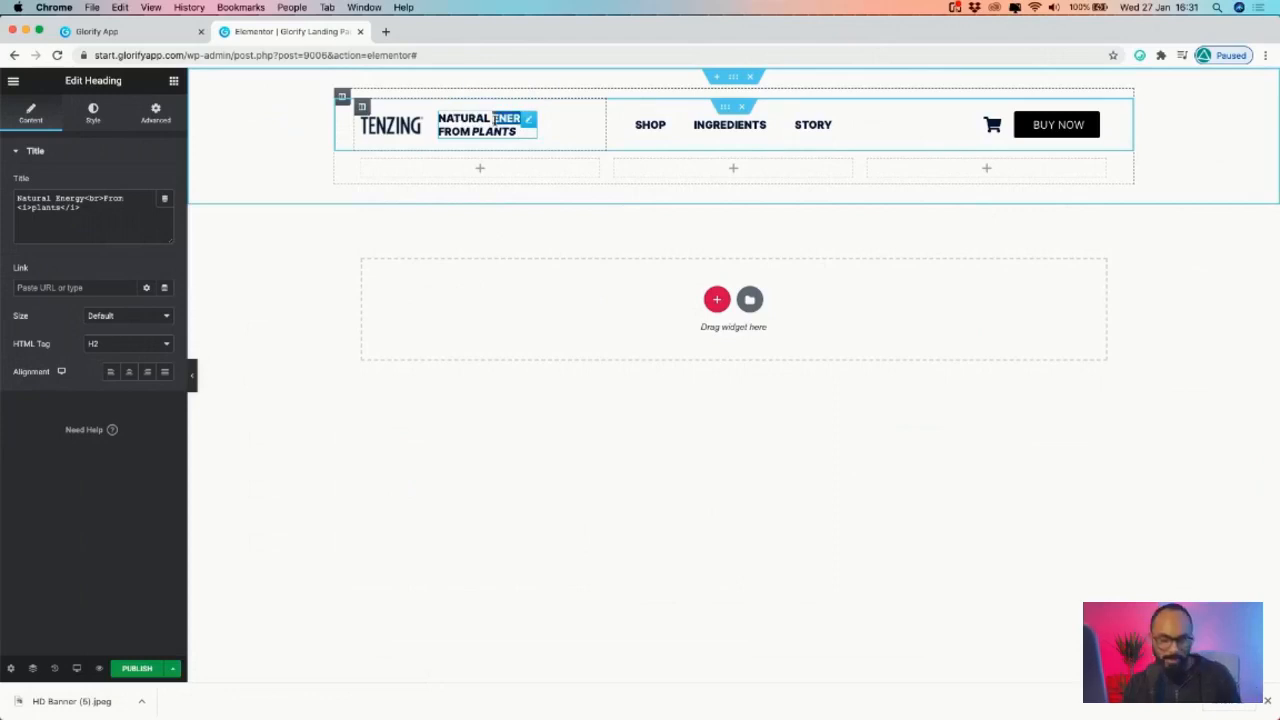
{"action": "key", "text": "super+a"}
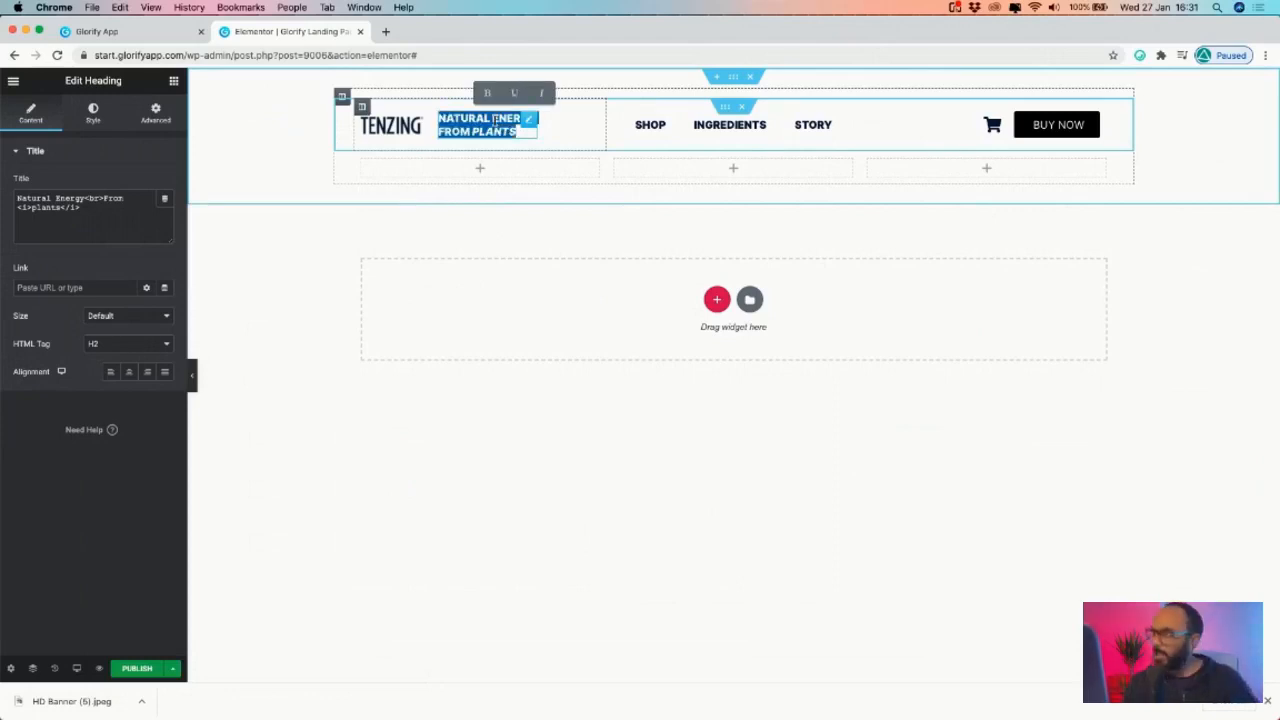
{"action": "key", "text": "super+i"}
{"action": "left_click", "coordinate": [541, 93]}
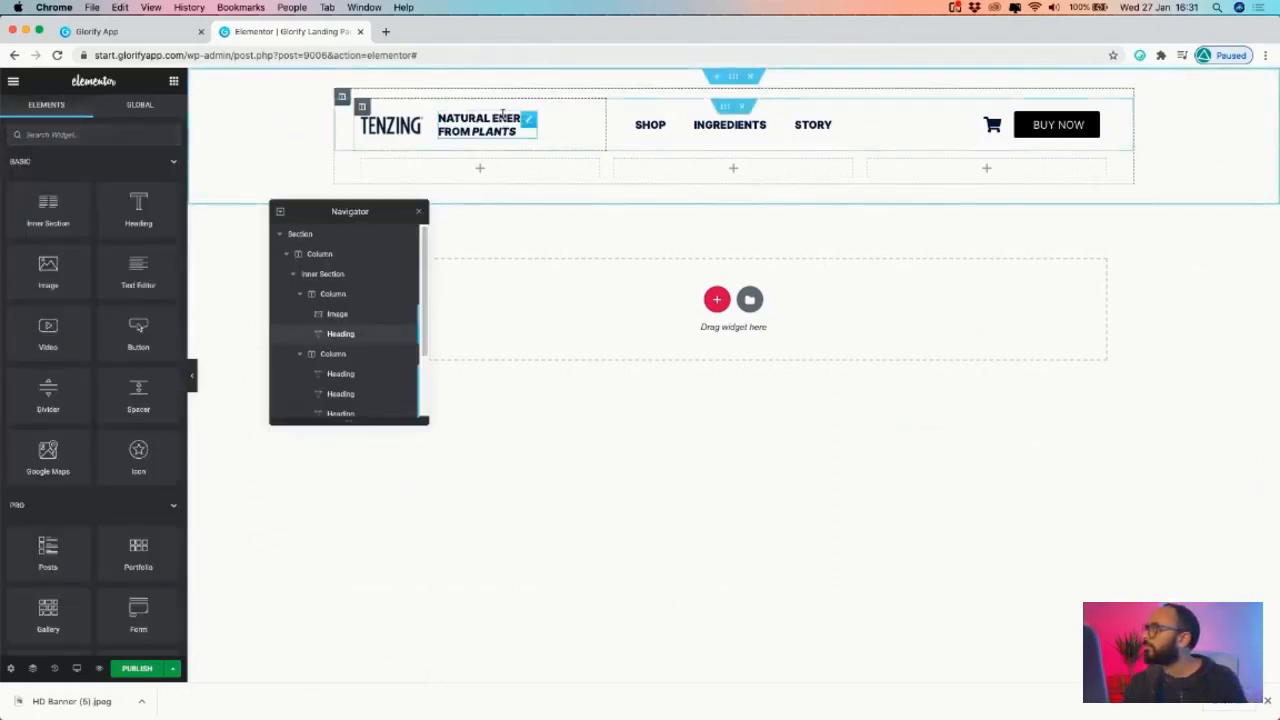
{"action": "left_click", "coordinate": [529, 119]}
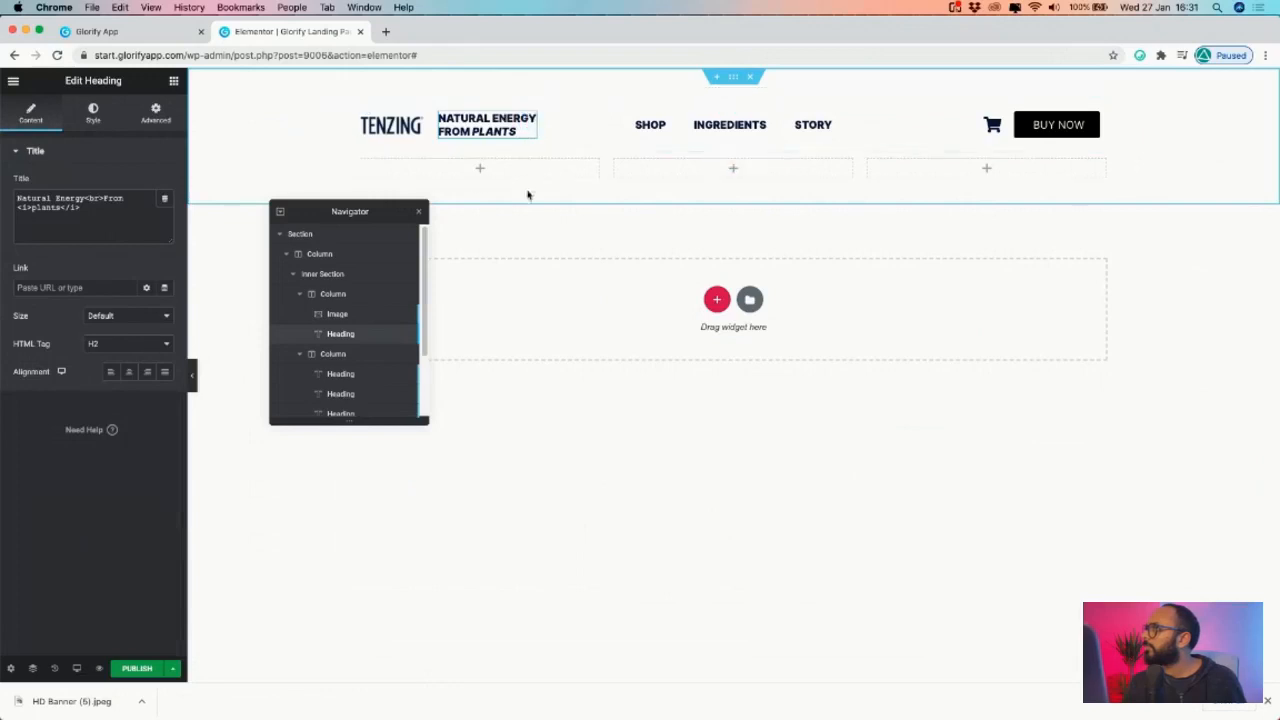
- Apply and then remove underline and italics on the whole tagline, leaving it plain
{"action": "left_click", "coordinate": [421, 213]}
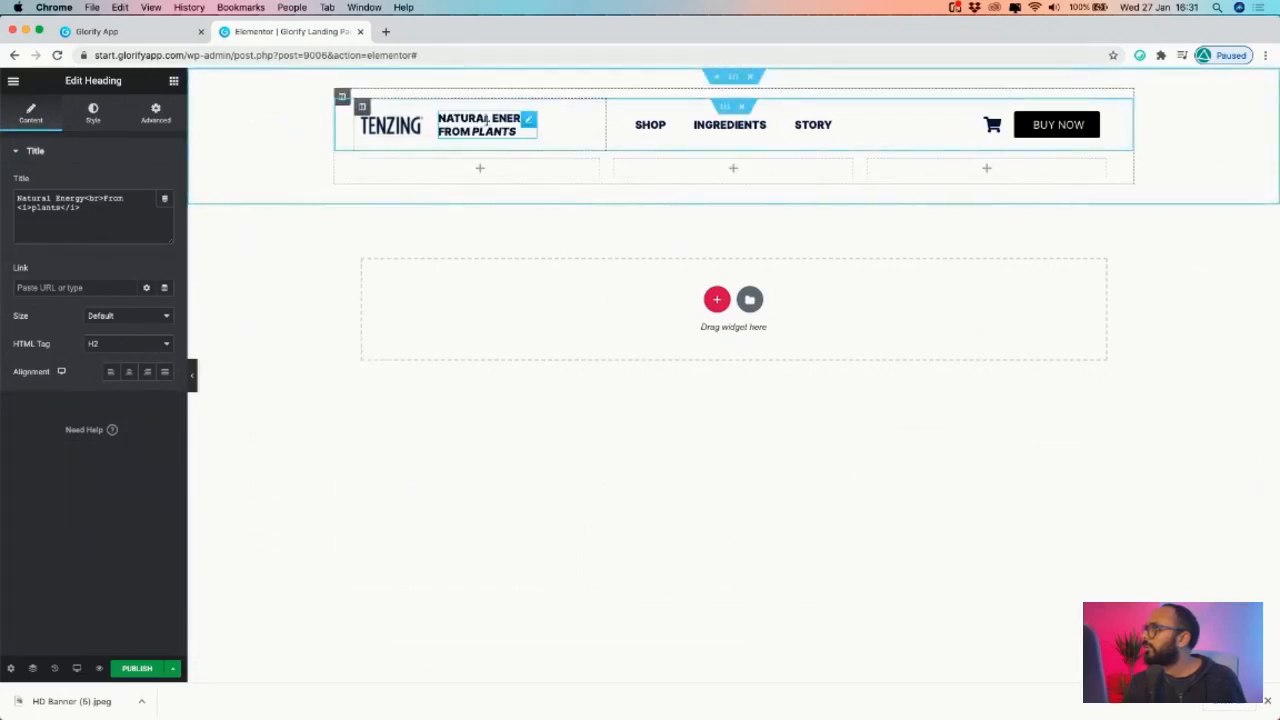
{"action": "double_click", "coordinate": [488, 119]}
{"action": "triple_click", "coordinate": [490, 120]}
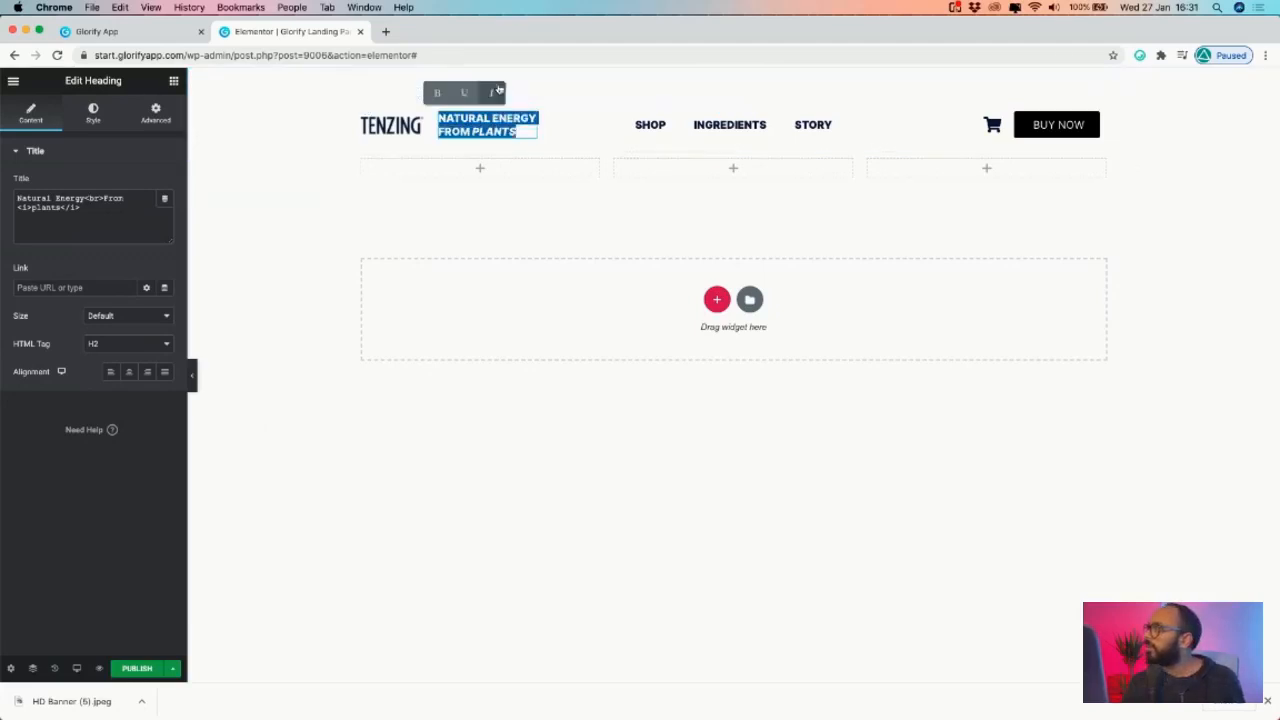
{"action": "left_click", "coordinate": [487, 93]}
{"action": "left_click", "coordinate": [487, 95]}
{"action": "left_click", "coordinate": [516, 95]}
{"action": "left_click", "coordinate": [516, 95]}
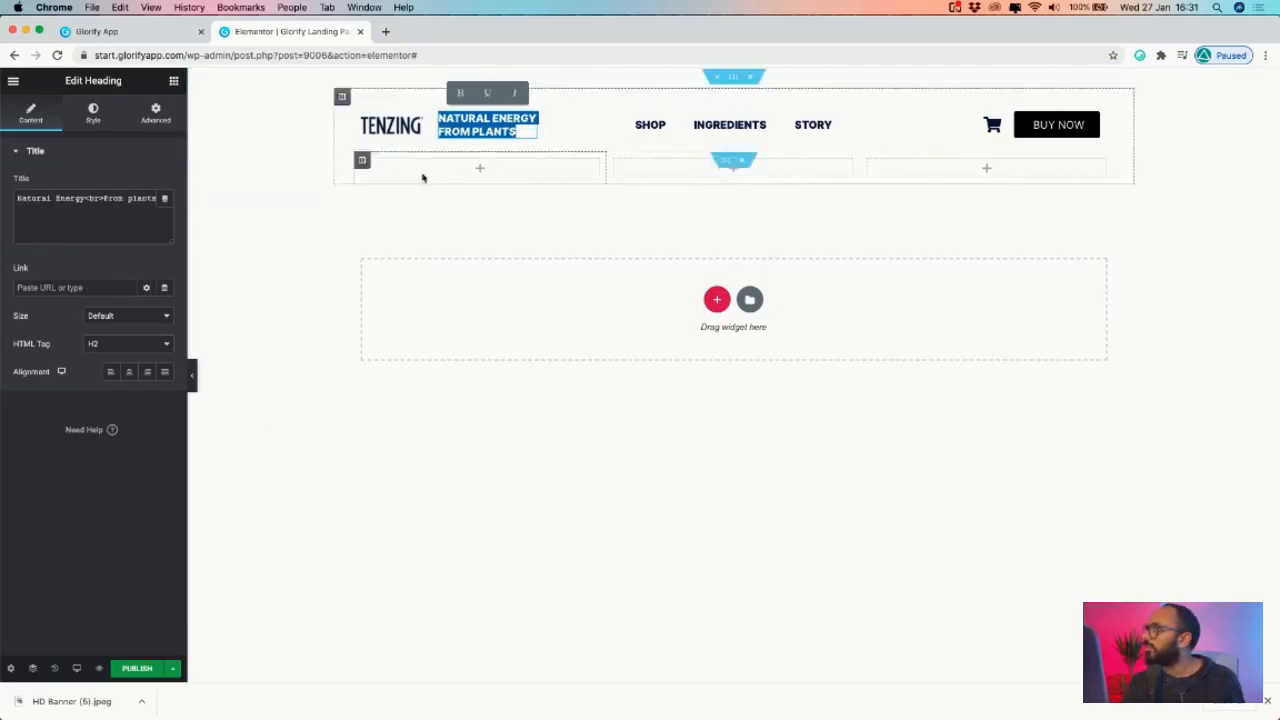
- Set the tagline's Typography weight to 600
{"action": "left_click", "coordinate": [93, 112]}
{"action": "left_click", "coordinate": [162, 211]}
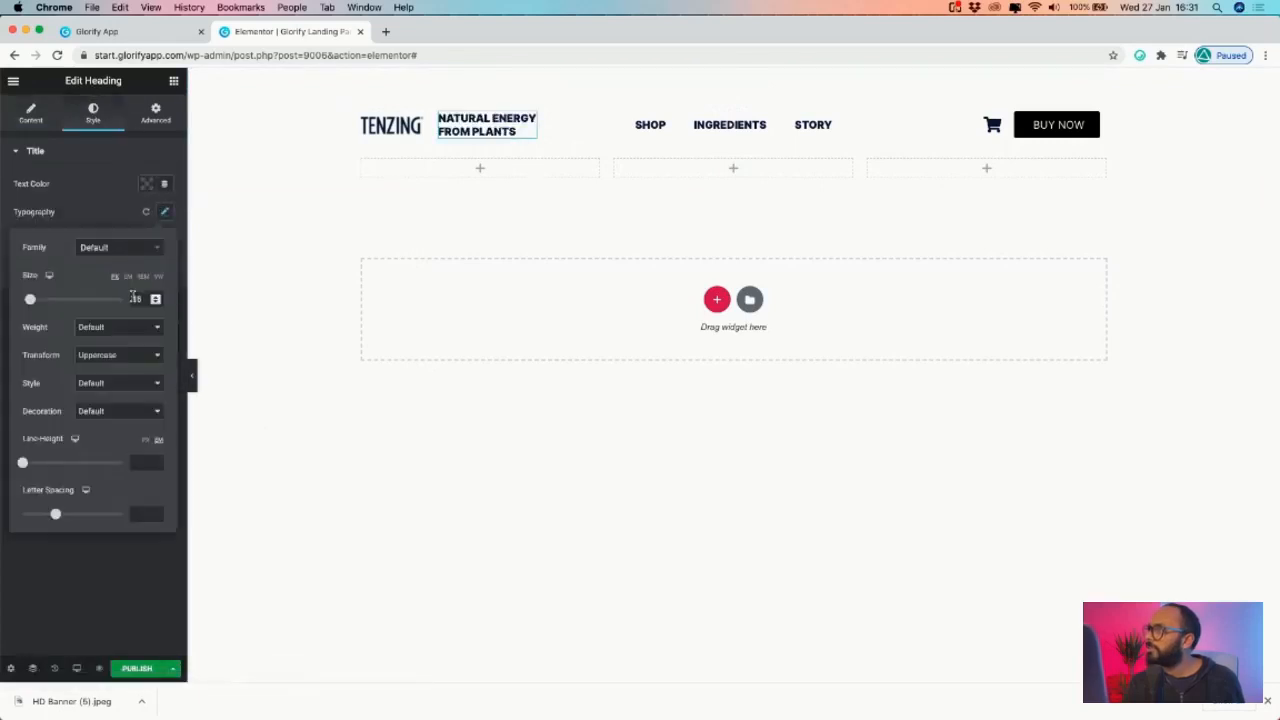
{"action": "left_click", "coordinate": [124, 338]}
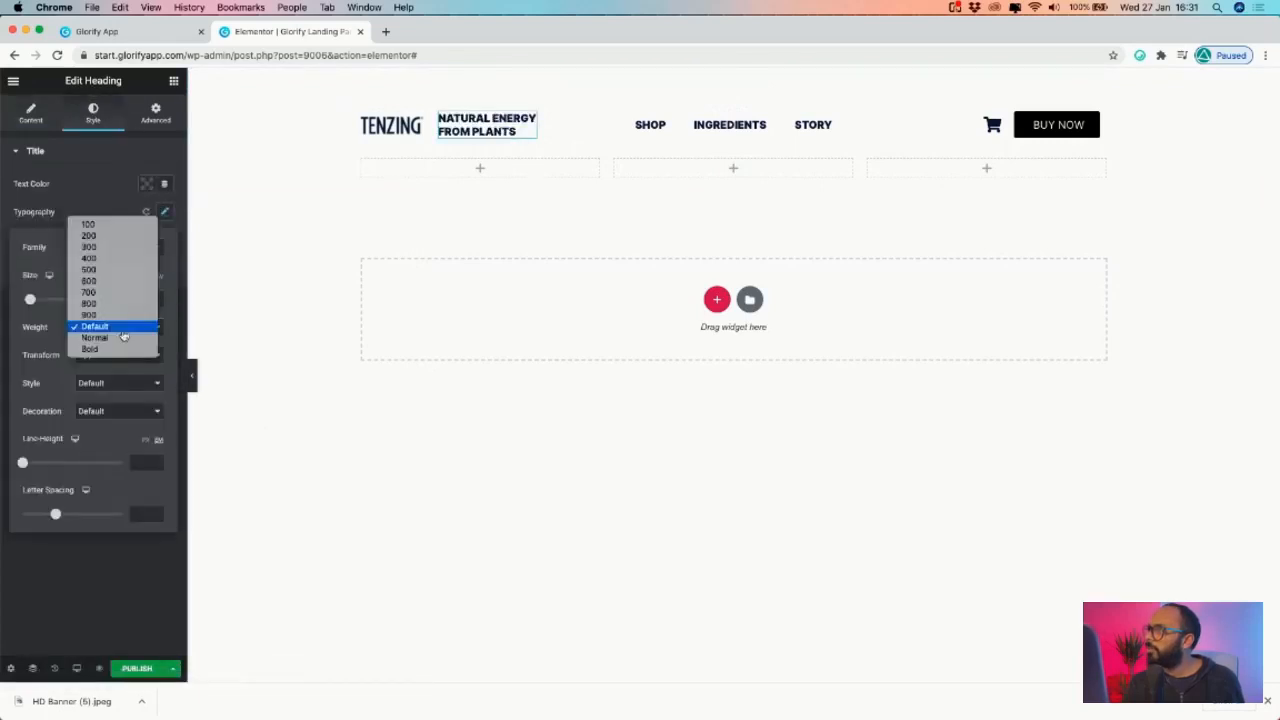
{"action": "left_click", "coordinate": [122, 272]}
{"action": "left_click", "coordinate": [119, 328]}
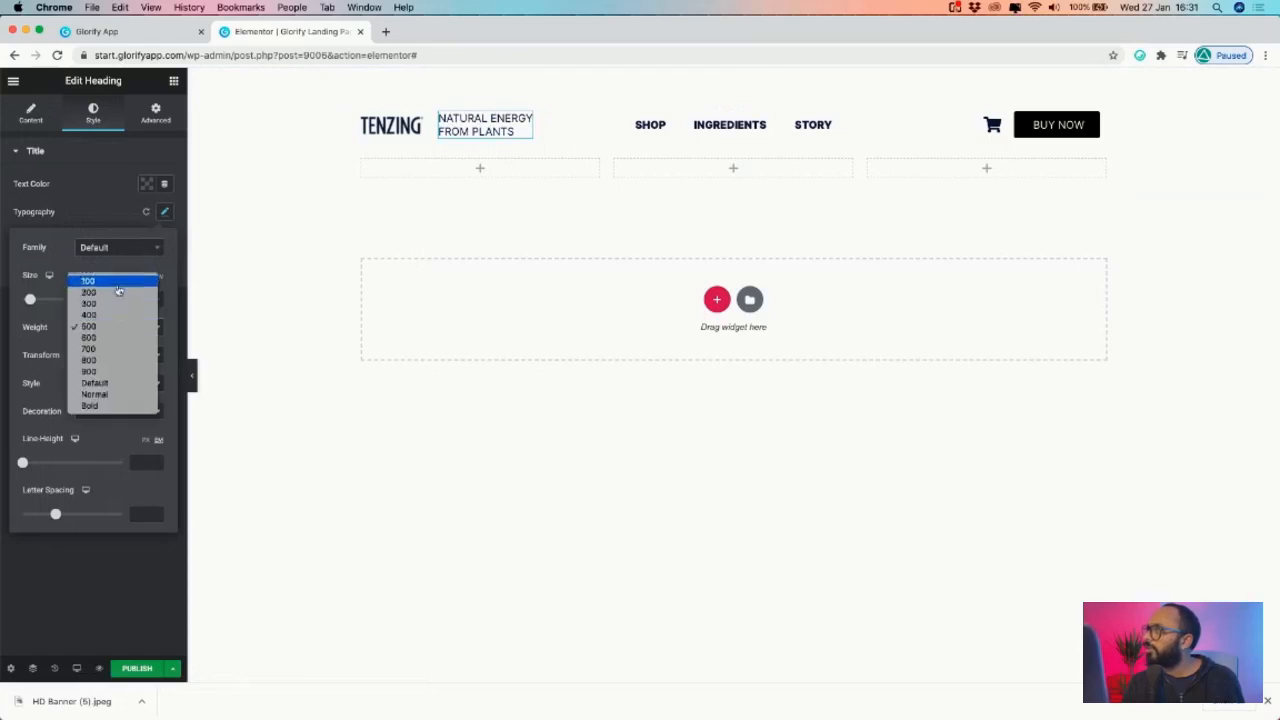
{"action": "left_click", "coordinate": [109, 338]}
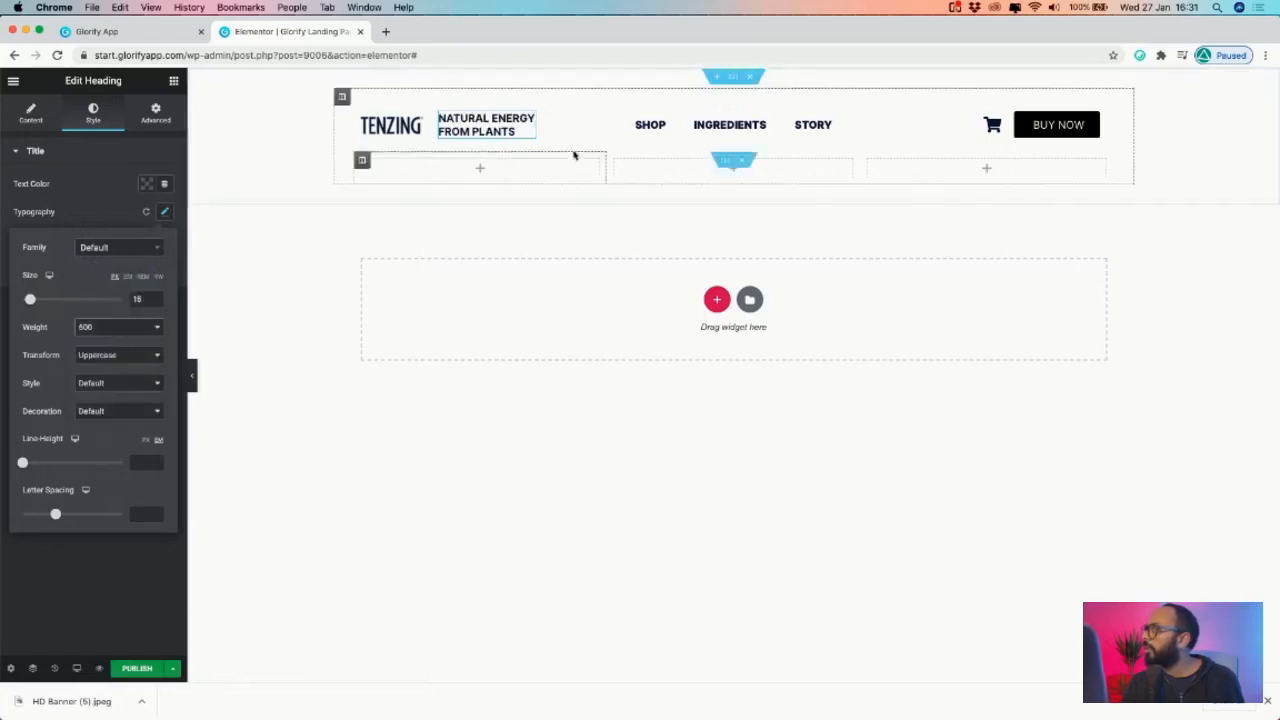
{"action": "left_click", "coordinate": [765, 122]}
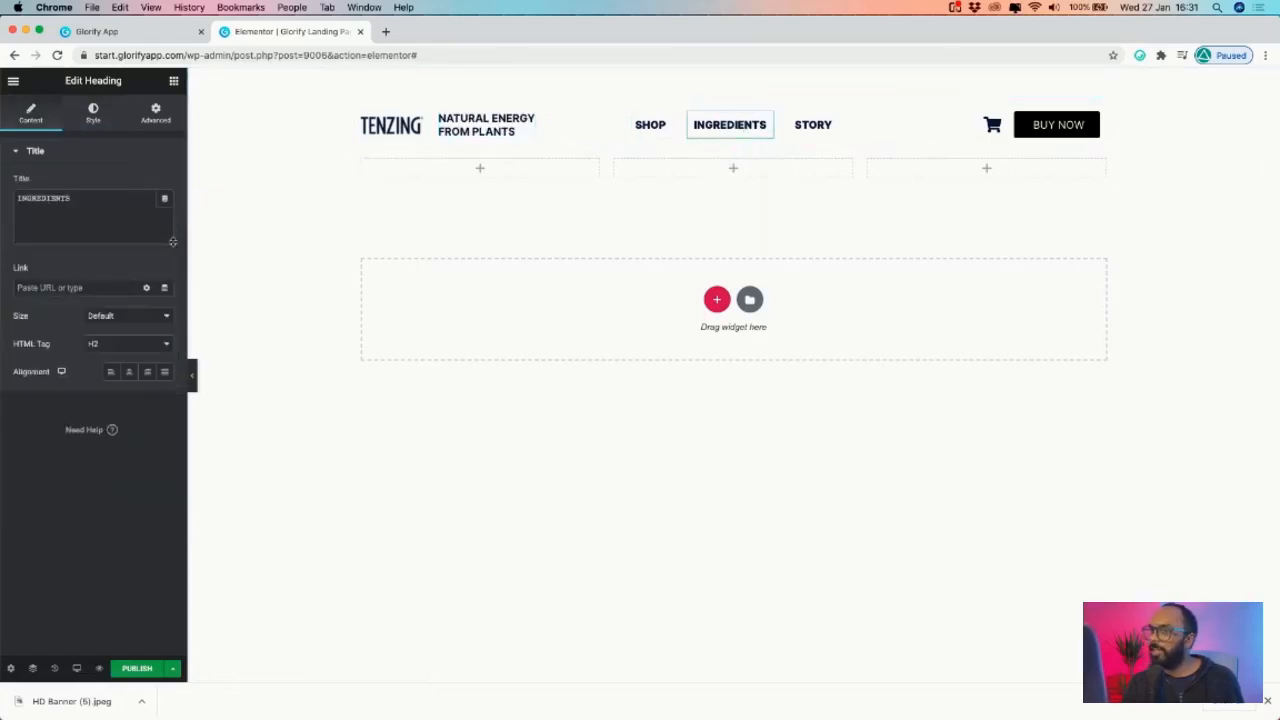
- Give the INGREDIENTS heading Typography size 14 and weight 600
{"action": "left_click", "coordinate": [89, 33]}
{"action": "left_click", "coordinate": [288, 33]}
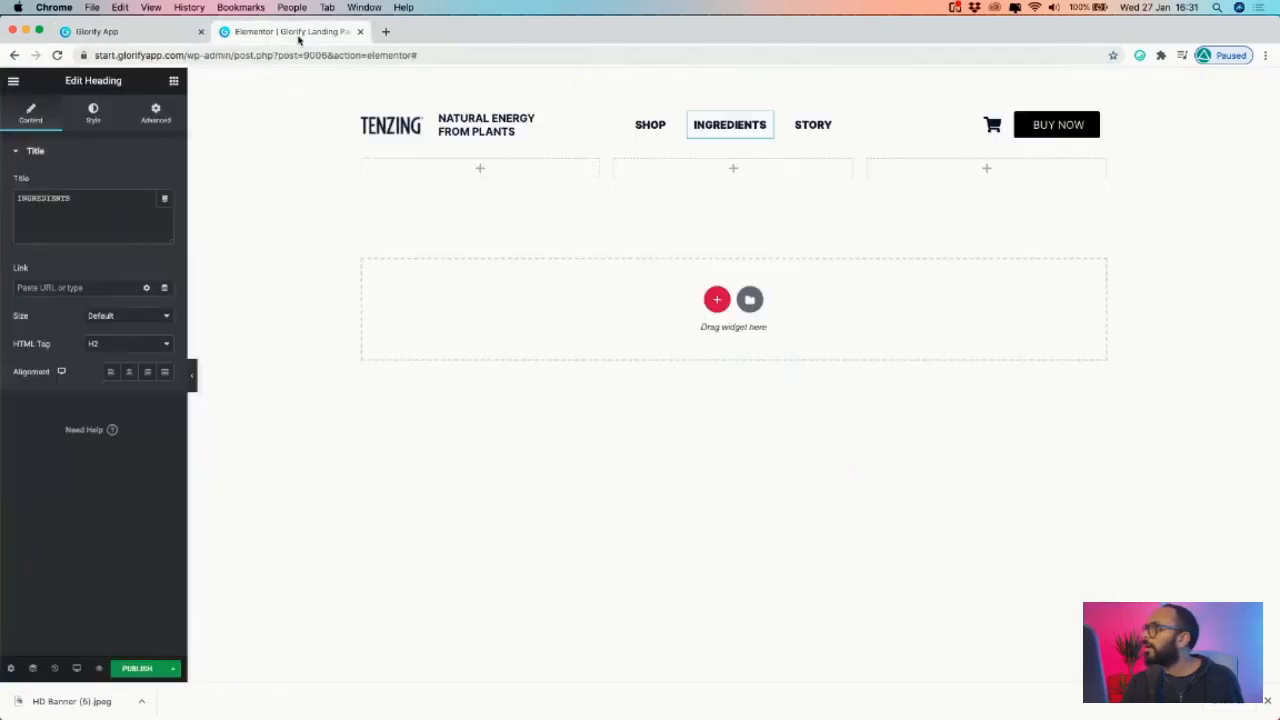
{"action": "left_click", "coordinate": [93, 112]}
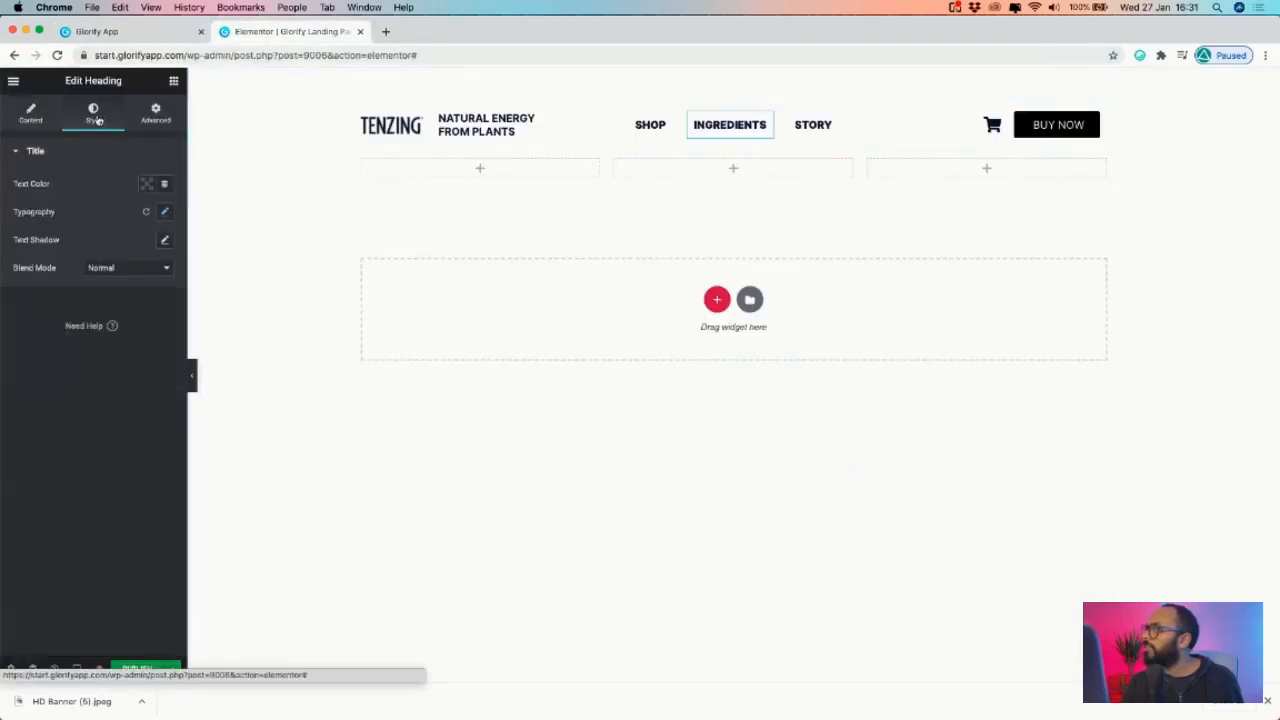
{"action": "left_click", "coordinate": [165, 211]}
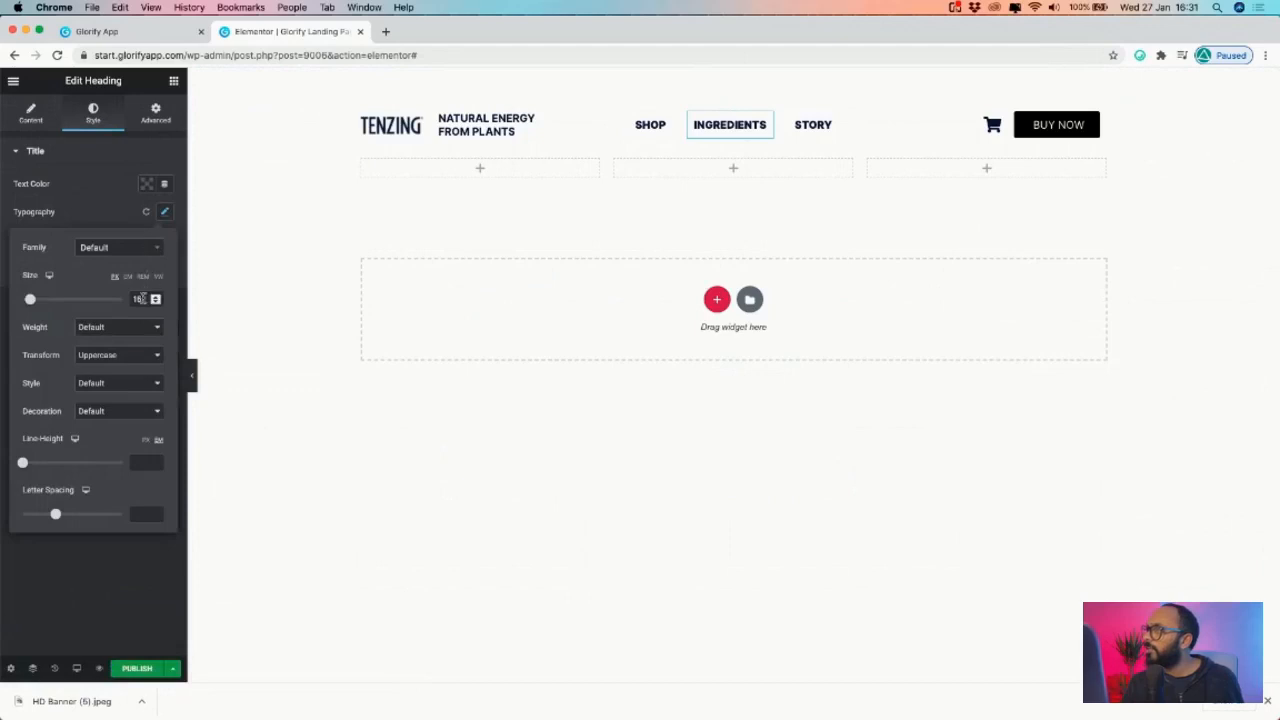
{"action": "type", "text": "14"}
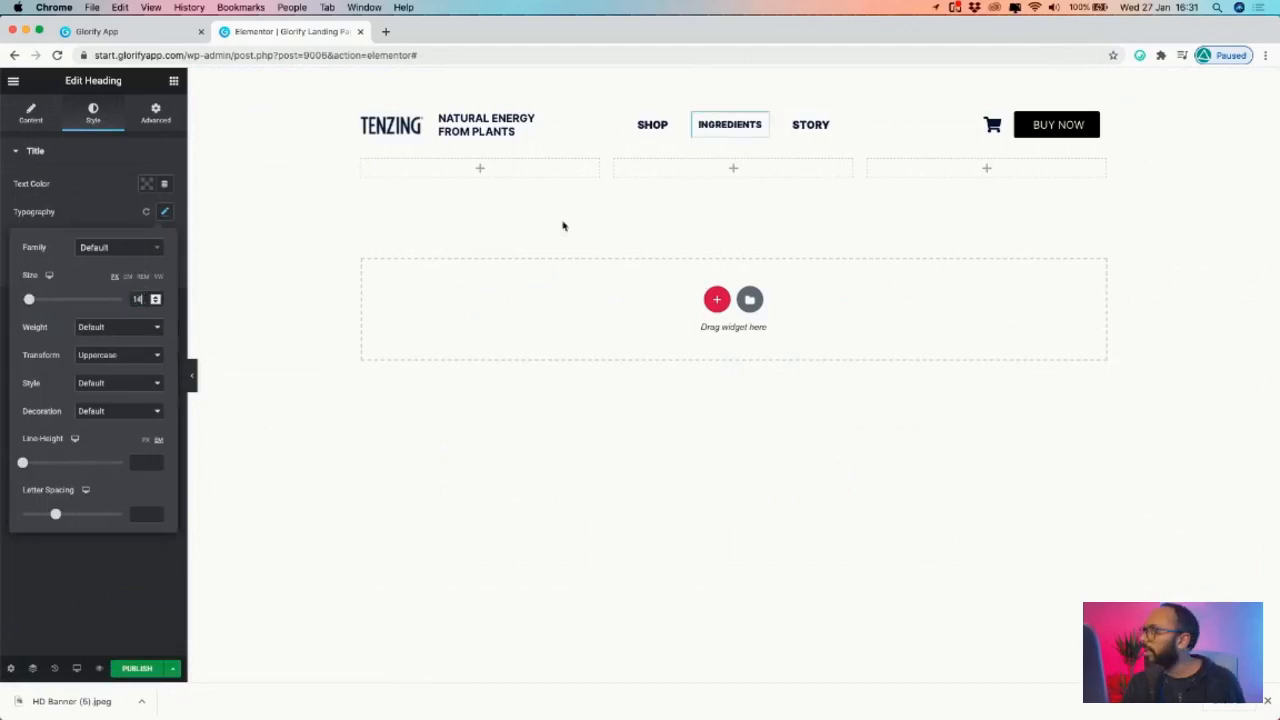
{"action": "right_click", "coordinate": [763, 125]}
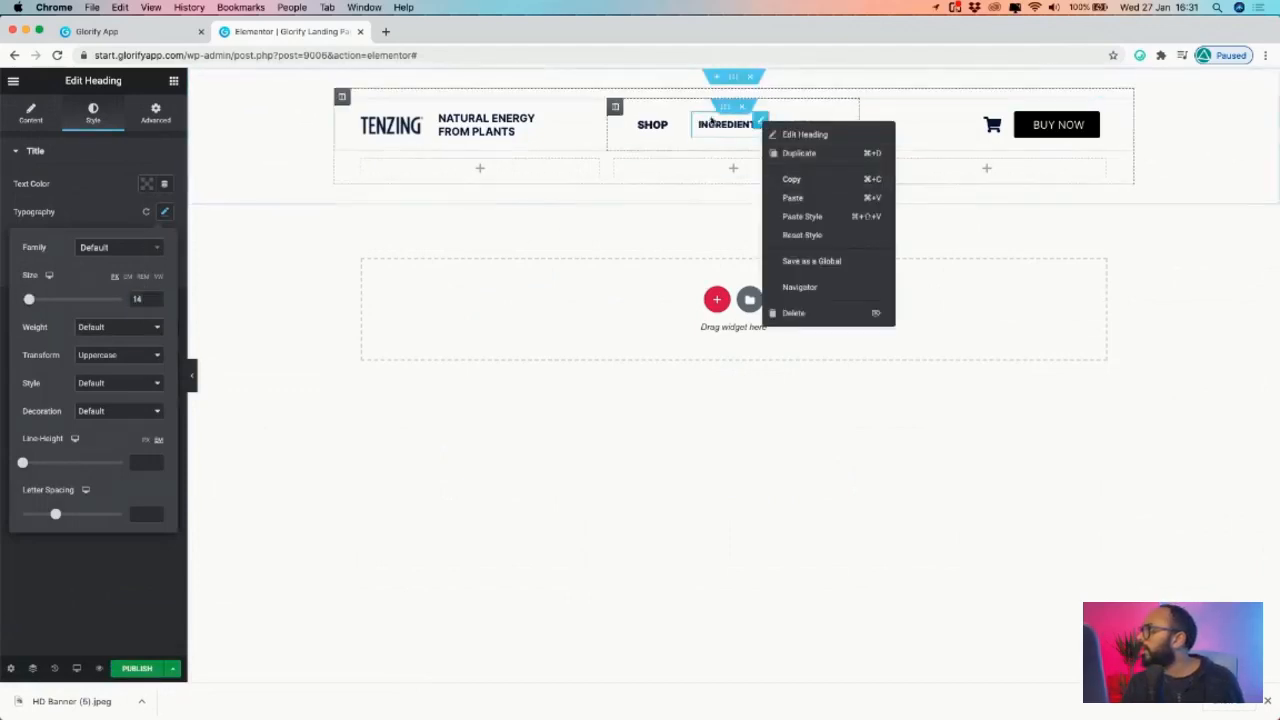
{"action": "left_click", "coordinate": [762, 127]}
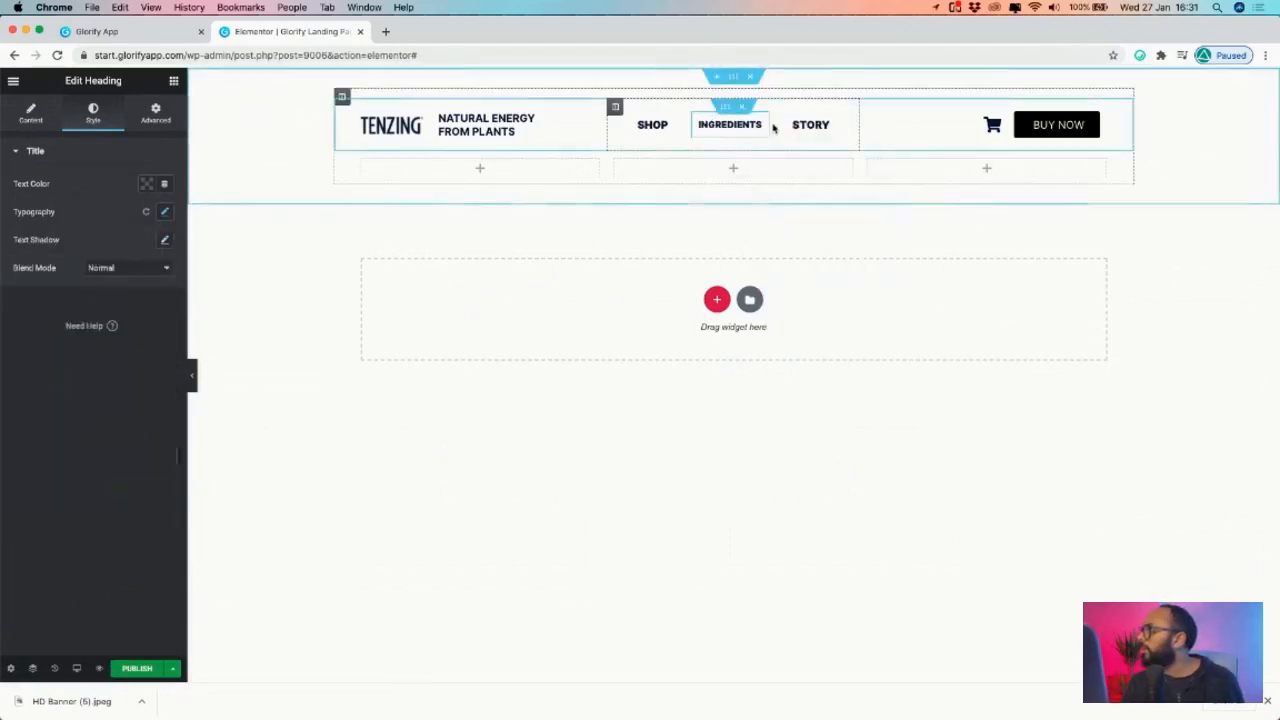
{"action": "left_click", "coordinate": [166, 213]}
{"action": "left_click", "coordinate": [105, 329]}
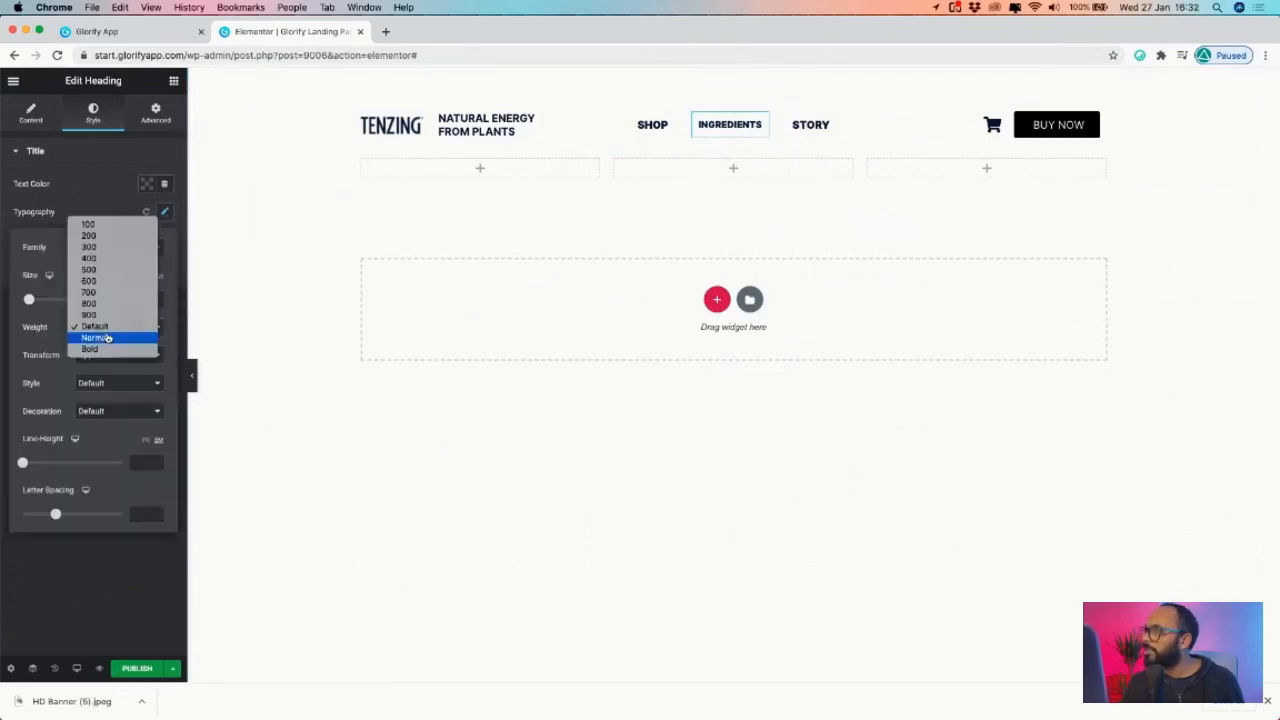
{"action": "left_click", "coordinate": [107, 284]}
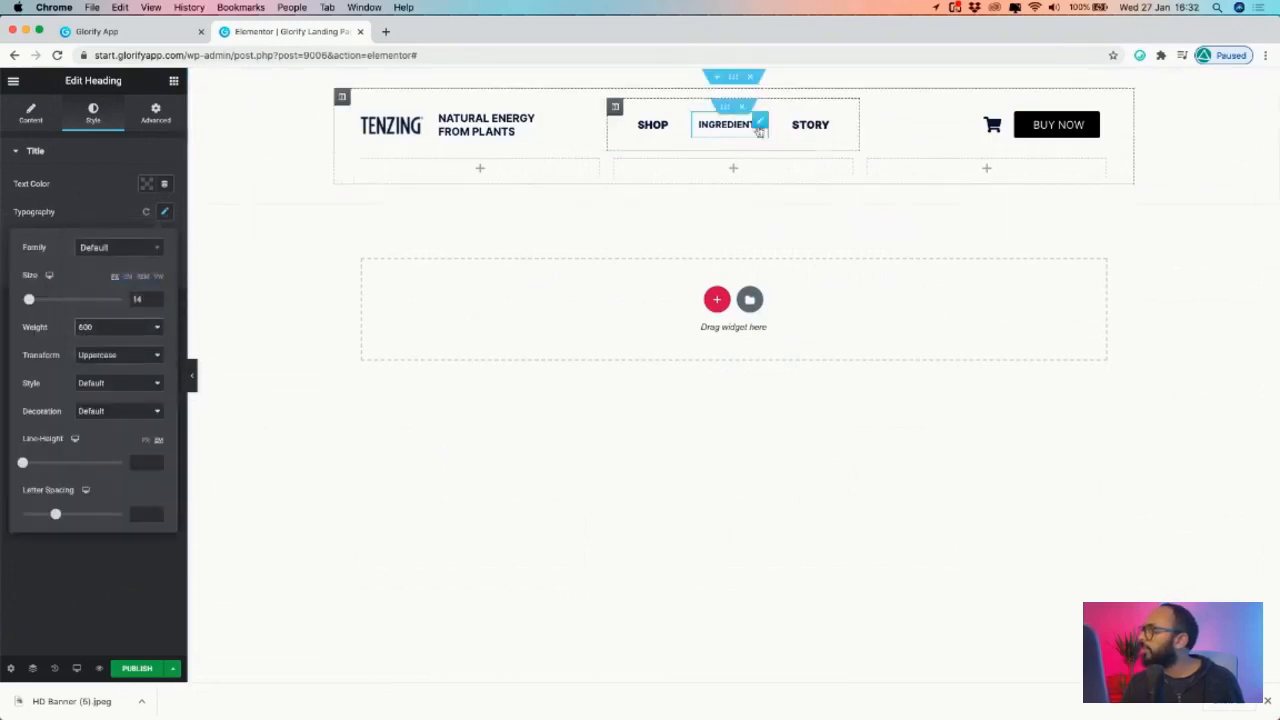
- Copy the INGREDIENTS styling onto STORY and preview the header with the panel hidden
{"action": "right_click", "coordinate": [762, 122]}
{"action": "left_click", "coordinate": [796, 177]}
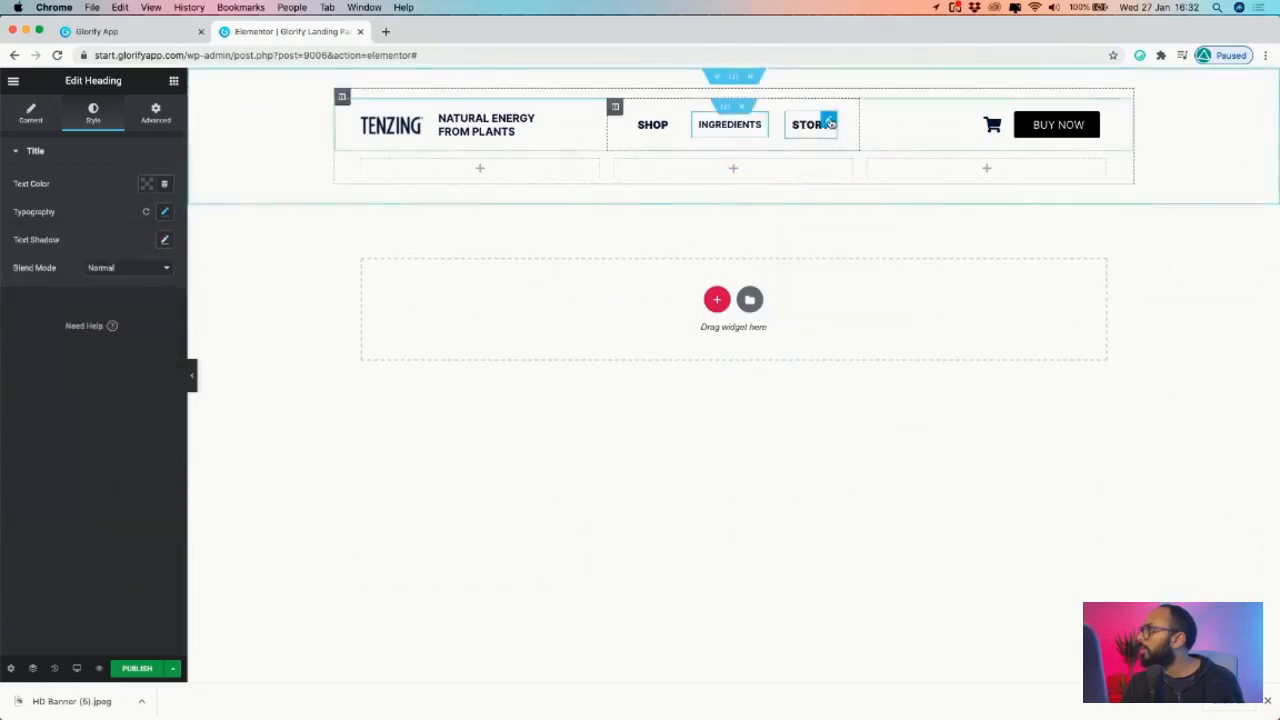
{"action": "right_click", "coordinate": [830, 124]}
{"action": "left_click", "coordinate": [882, 217]}
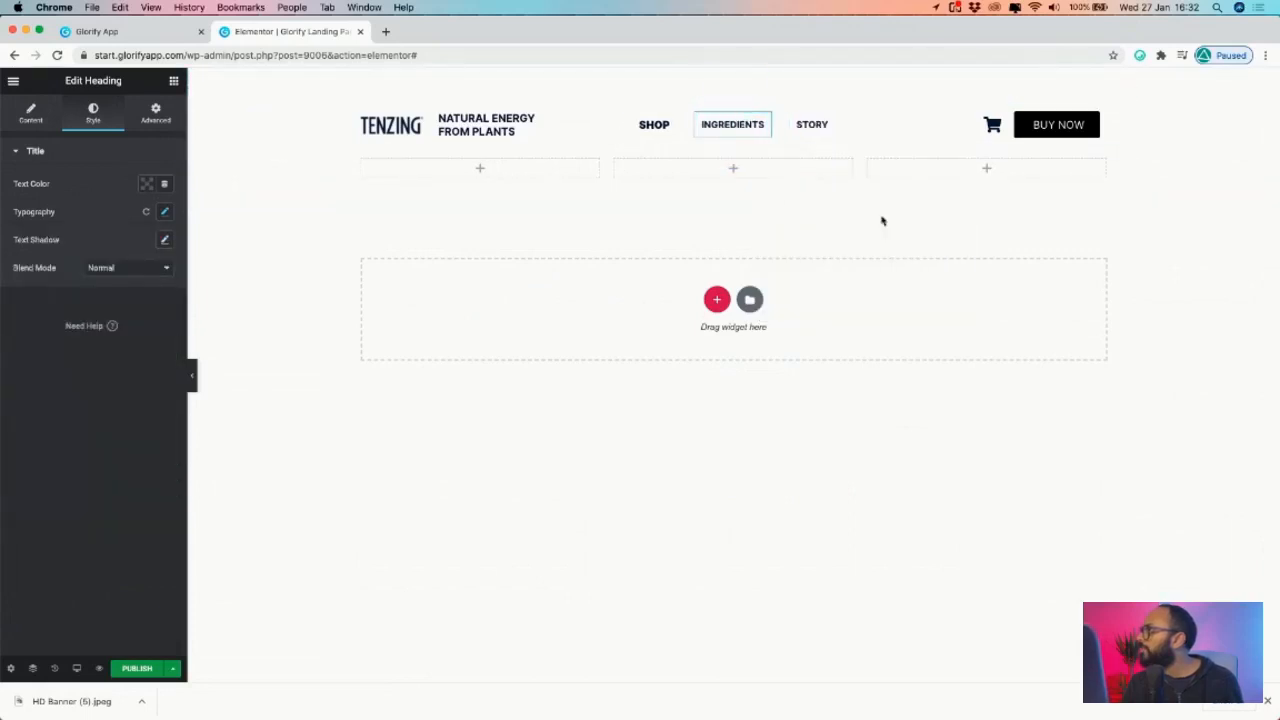
{"action": "left_click", "coordinate": [668, 122]}
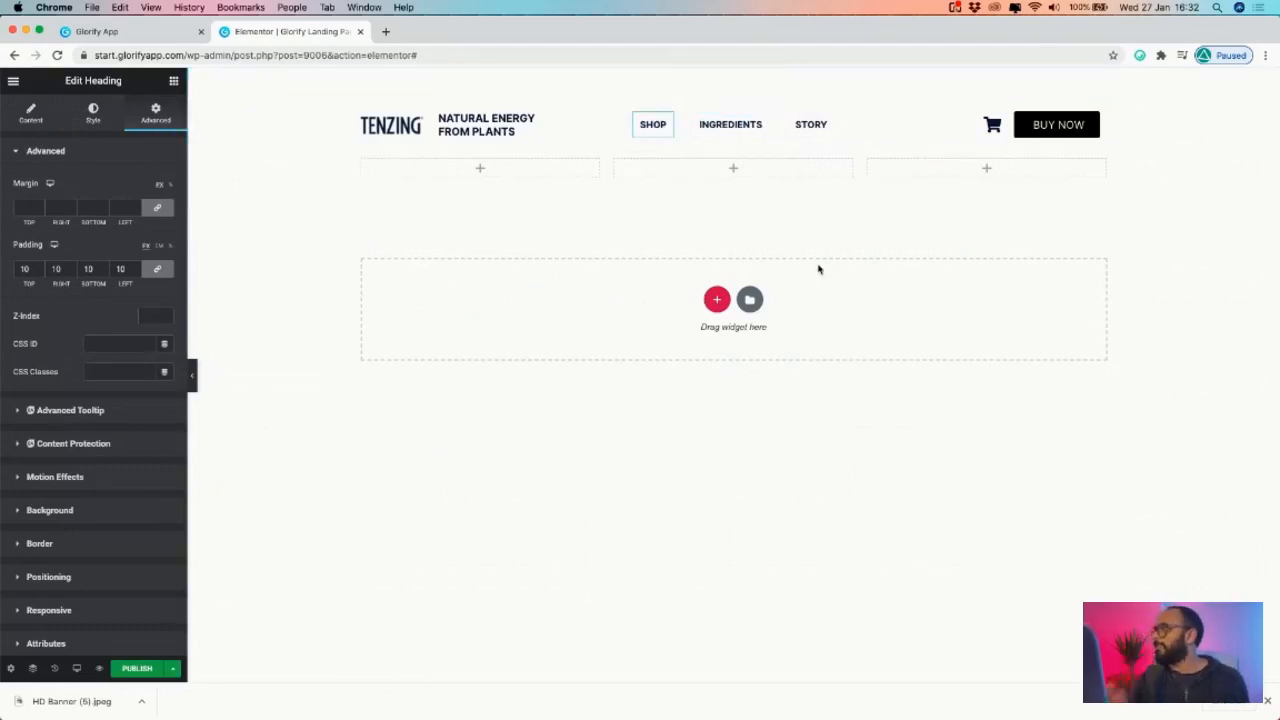
{"action": "left_click", "coordinate": [192, 377]}
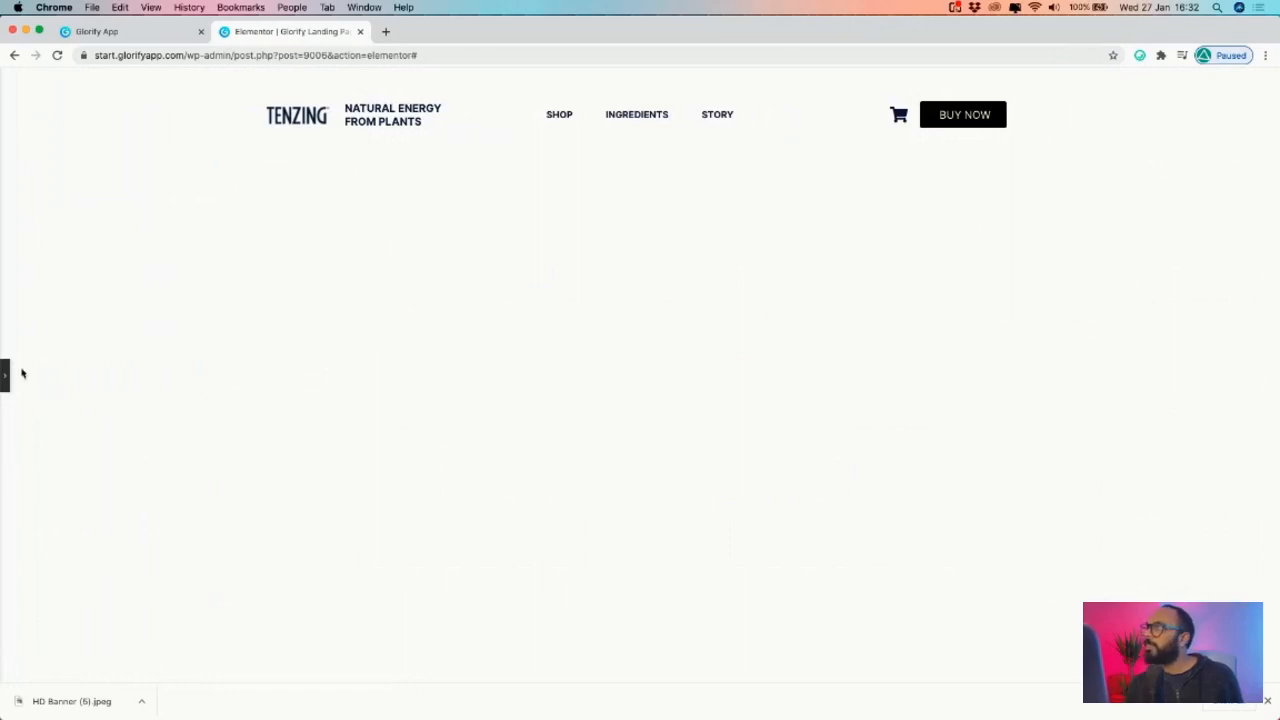
{"action": "left_click", "coordinate": [5, 375]}
{"action": "left_click", "coordinate": [192, 377]}
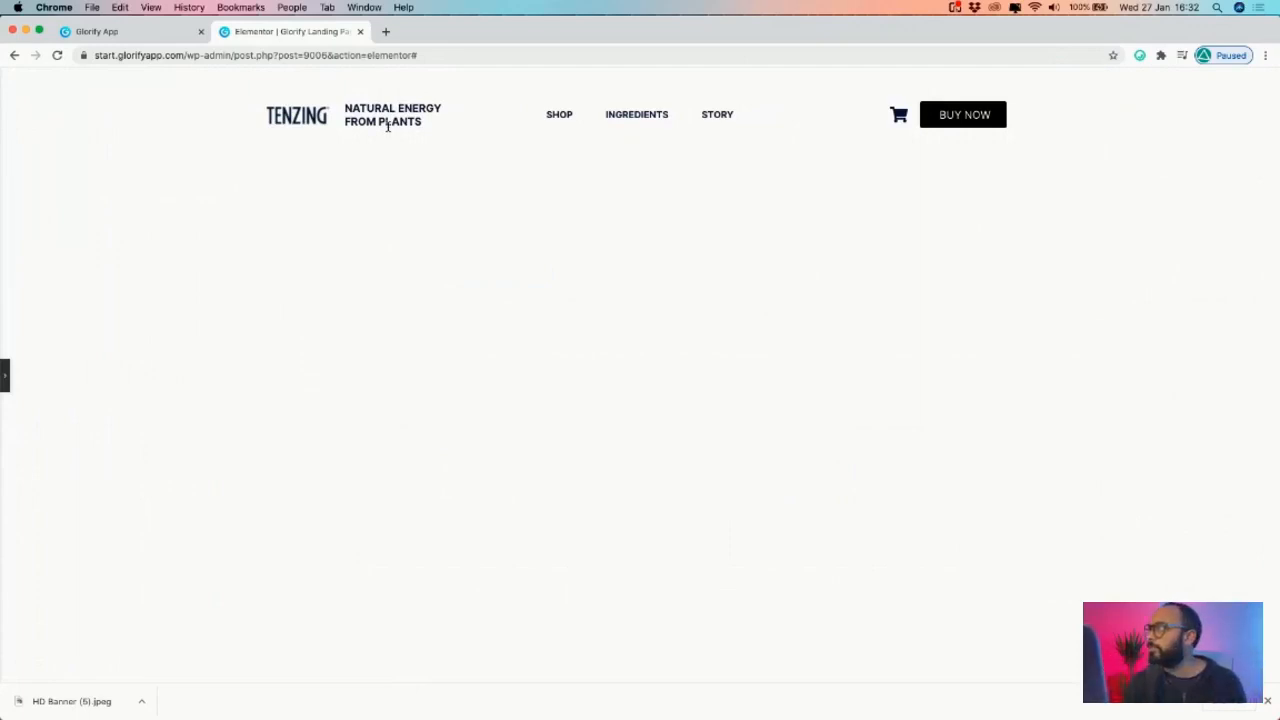
- Select the outer header section and drag its content width to 1567
{"action": "left_click", "coordinate": [7, 376]}
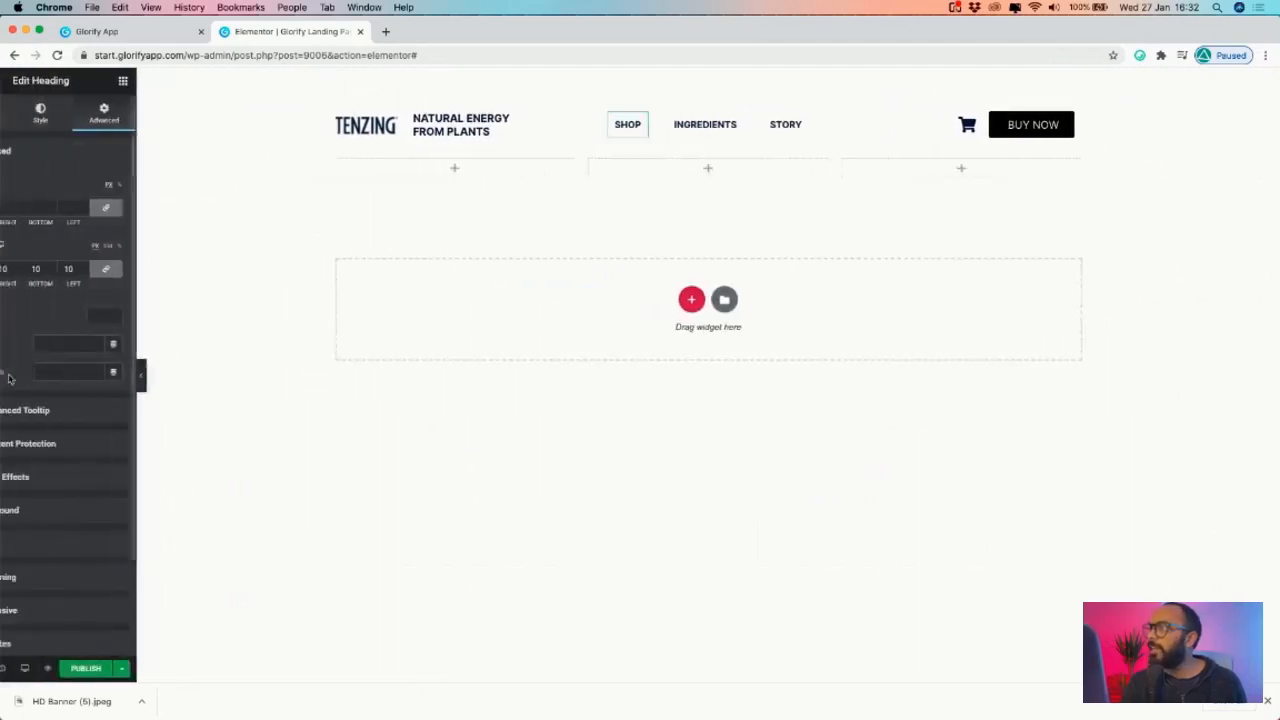
{"action": "left_click", "coordinate": [30, 112]}
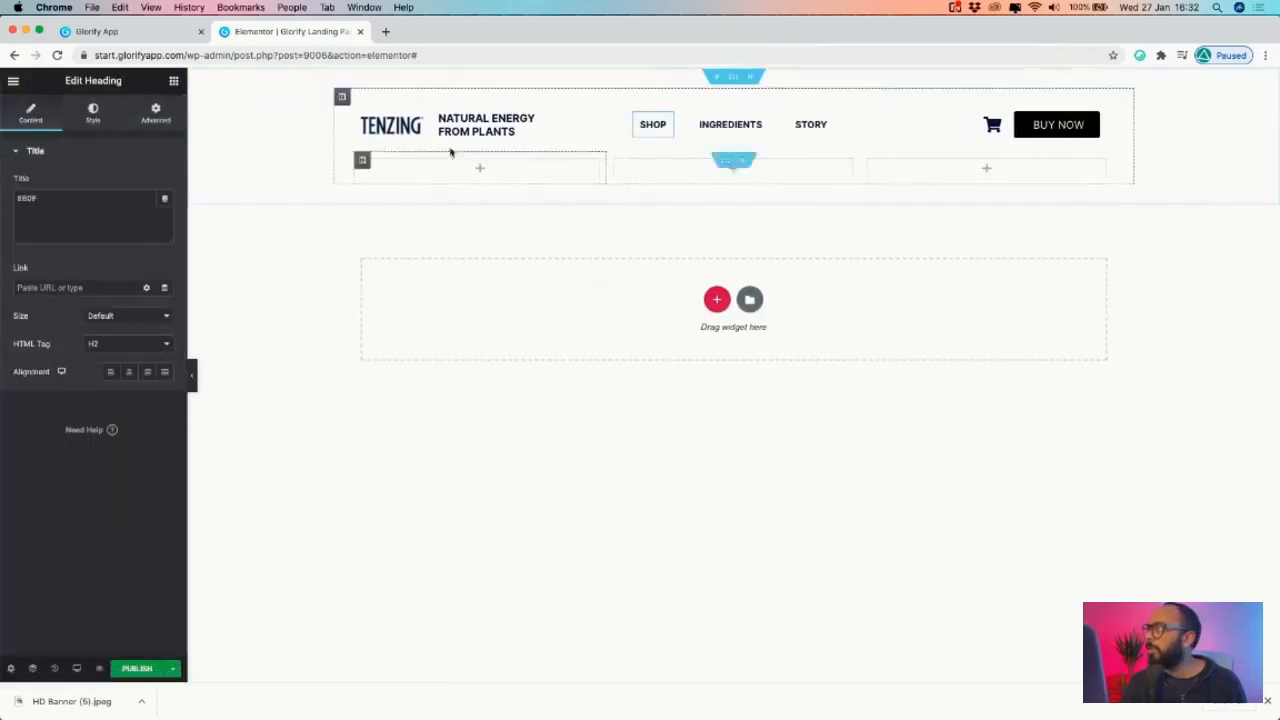
{"action": "left_click", "coordinate": [735, 77]}
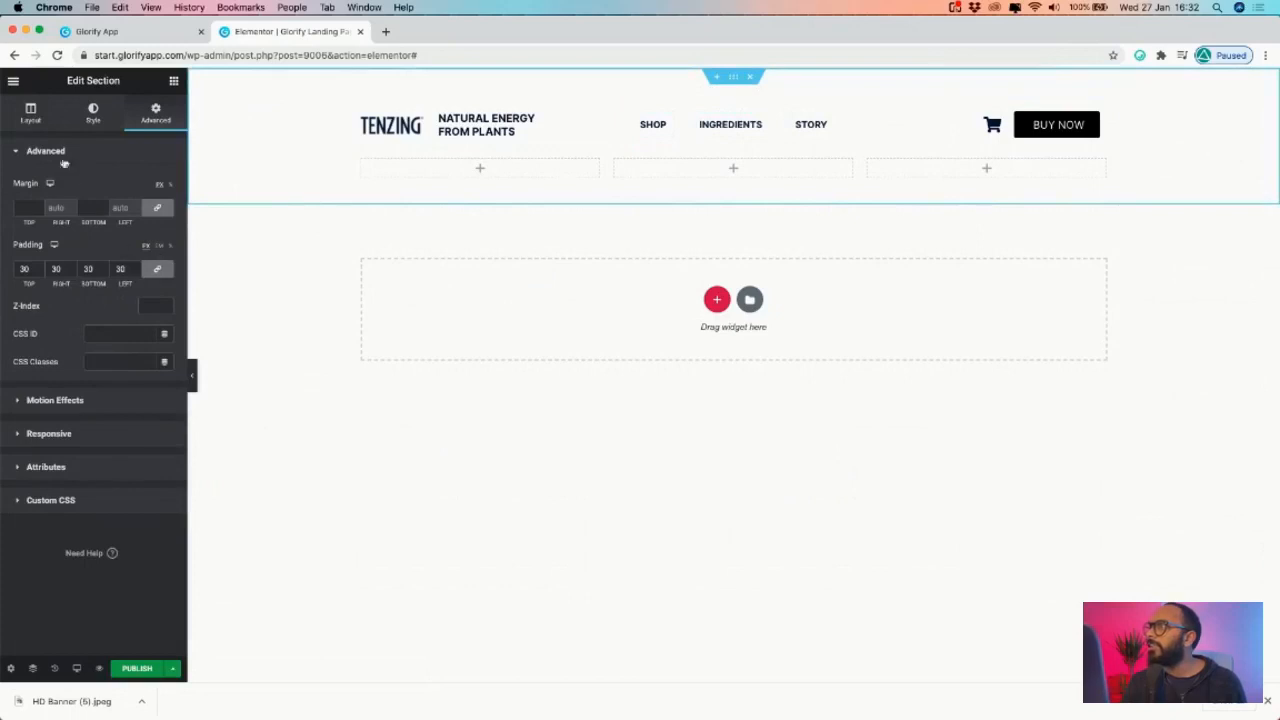
{"action": "left_click", "coordinate": [31, 112]}
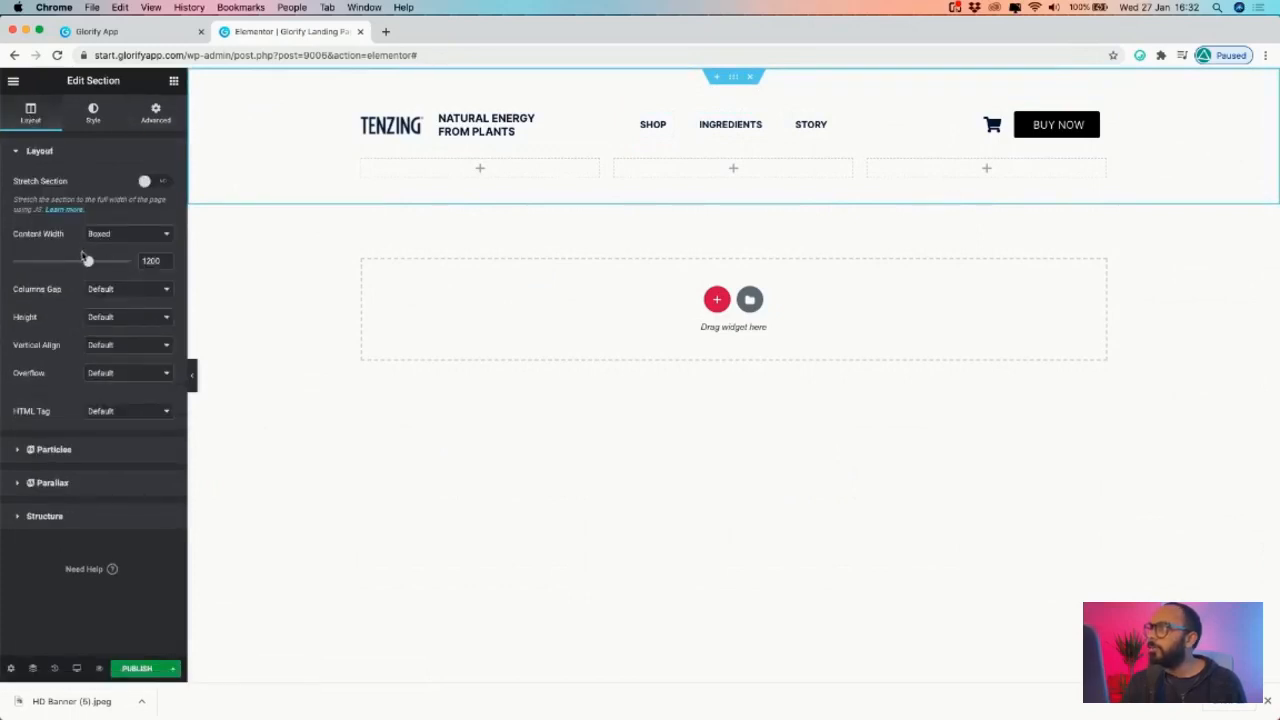
{"action": "left_click_drag", "start_coordinate": [88, 263], "coordinate": [127, 264]}
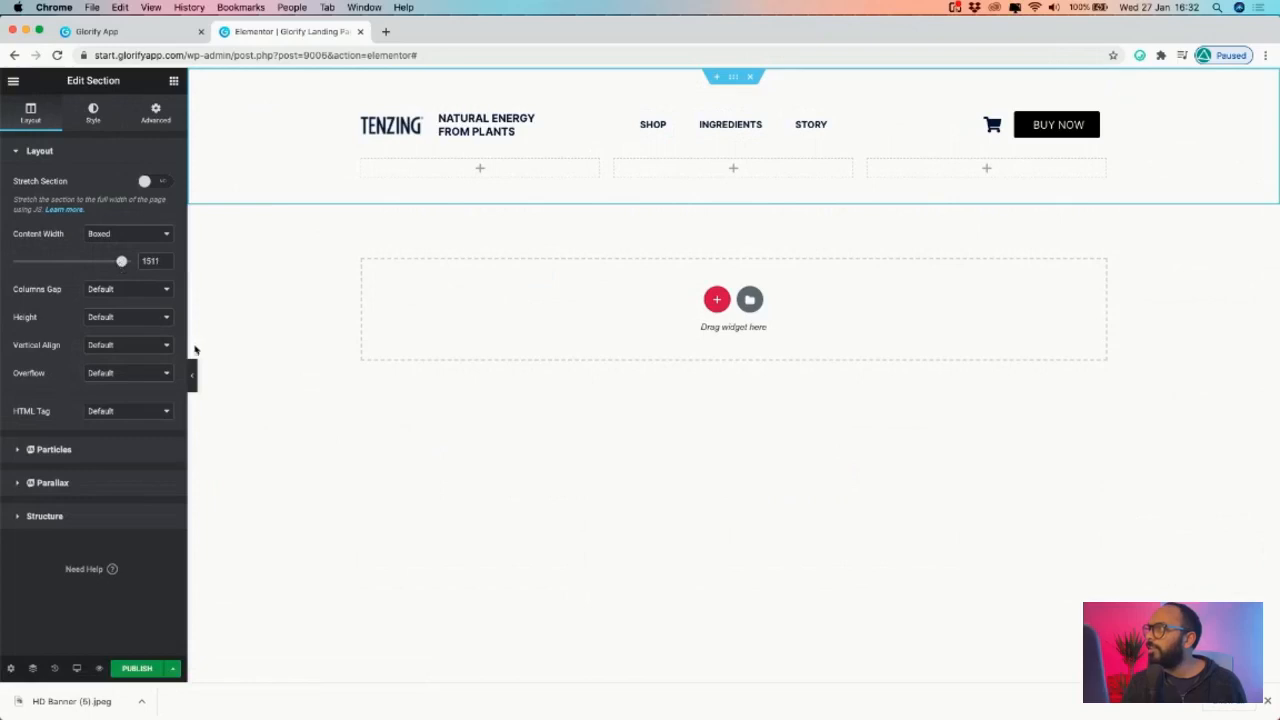
{"action": "left_click", "coordinate": [192, 376]}
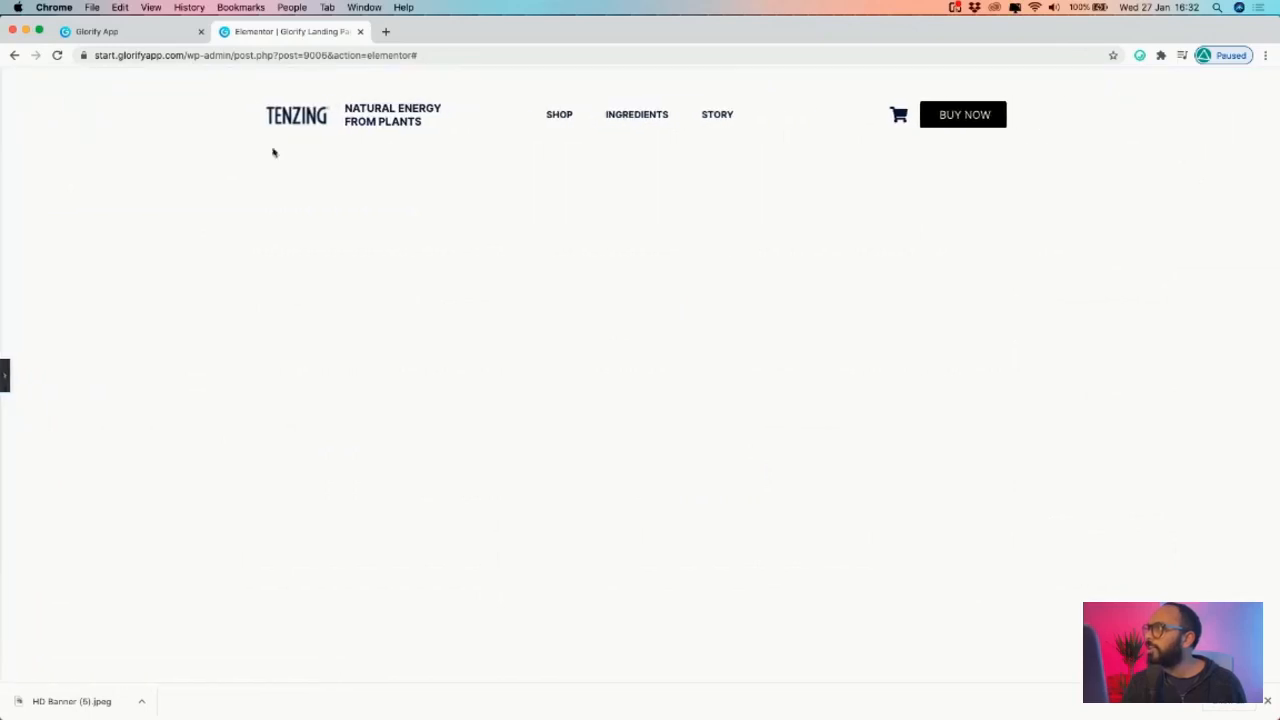
- Switch the section's Content Width to Full Width and preview the result
{"action": "left_click", "coordinate": [5, 375]}
{"action": "left_click", "coordinate": [125, 234]}
{"action": "left_click", "coordinate": [128, 246]}
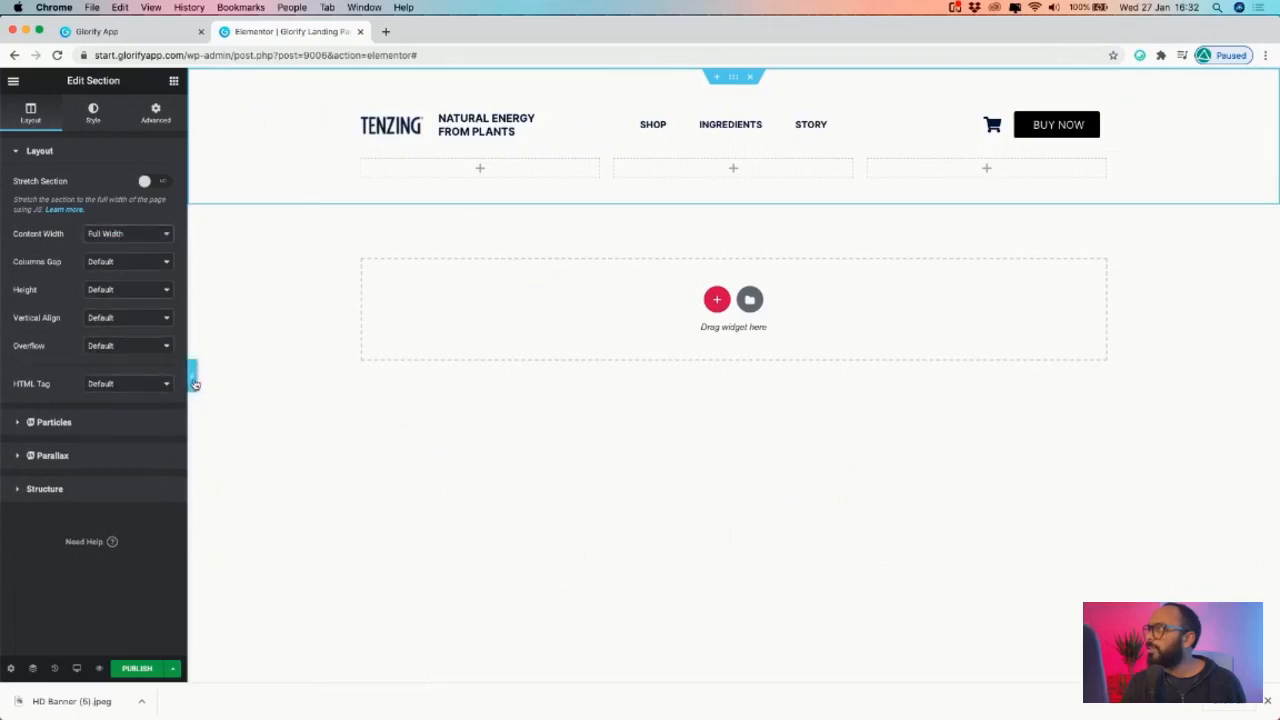
{"action": "left_click", "coordinate": [194, 380]}
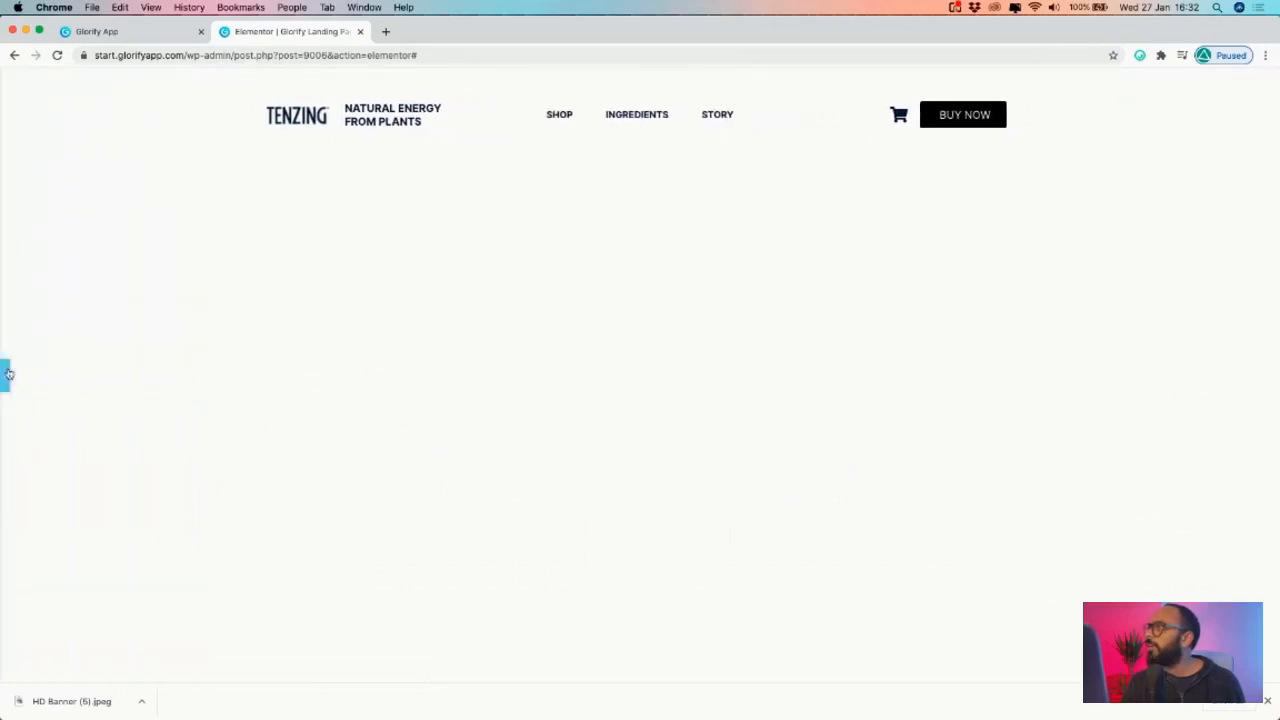
{"action": "left_click", "coordinate": [6, 375]}
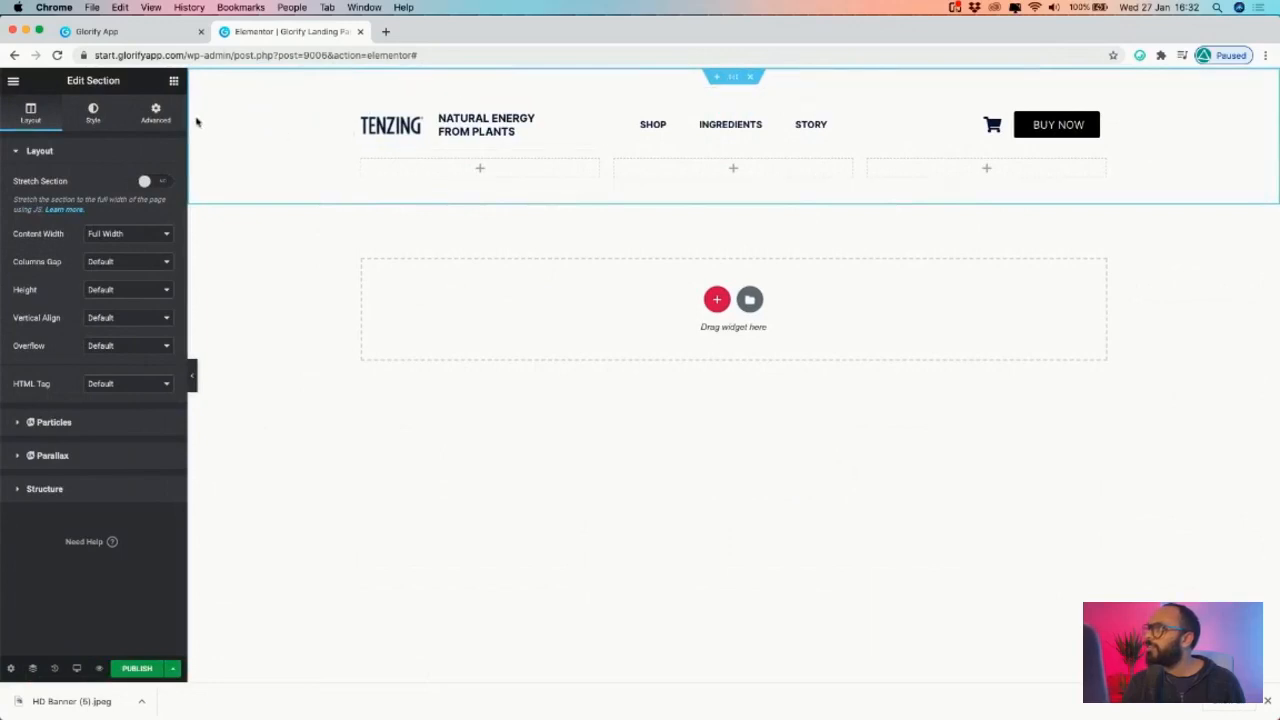
{"action": "left_click", "coordinate": [155, 112]}
{"action": "left_click", "coordinate": [30, 112]}
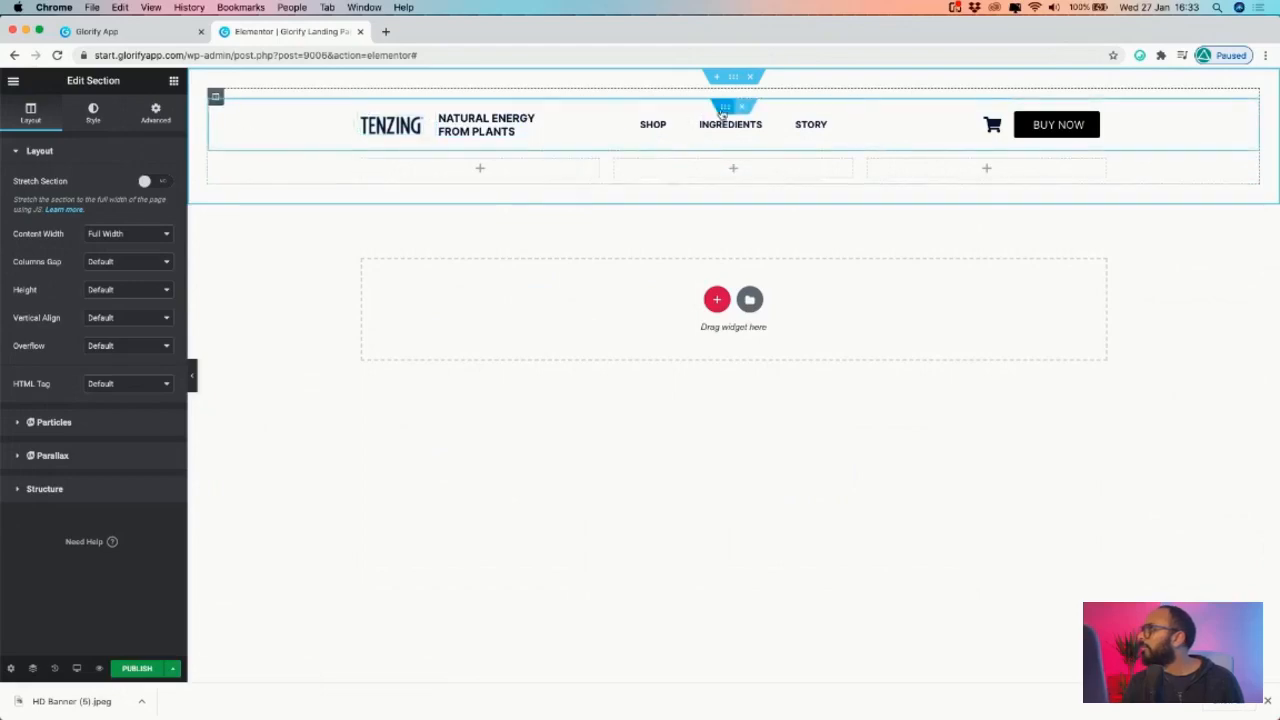
- Set the header inner section's margin and padding to 0
{"action": "left_click", "coordinate": [724, 107]}
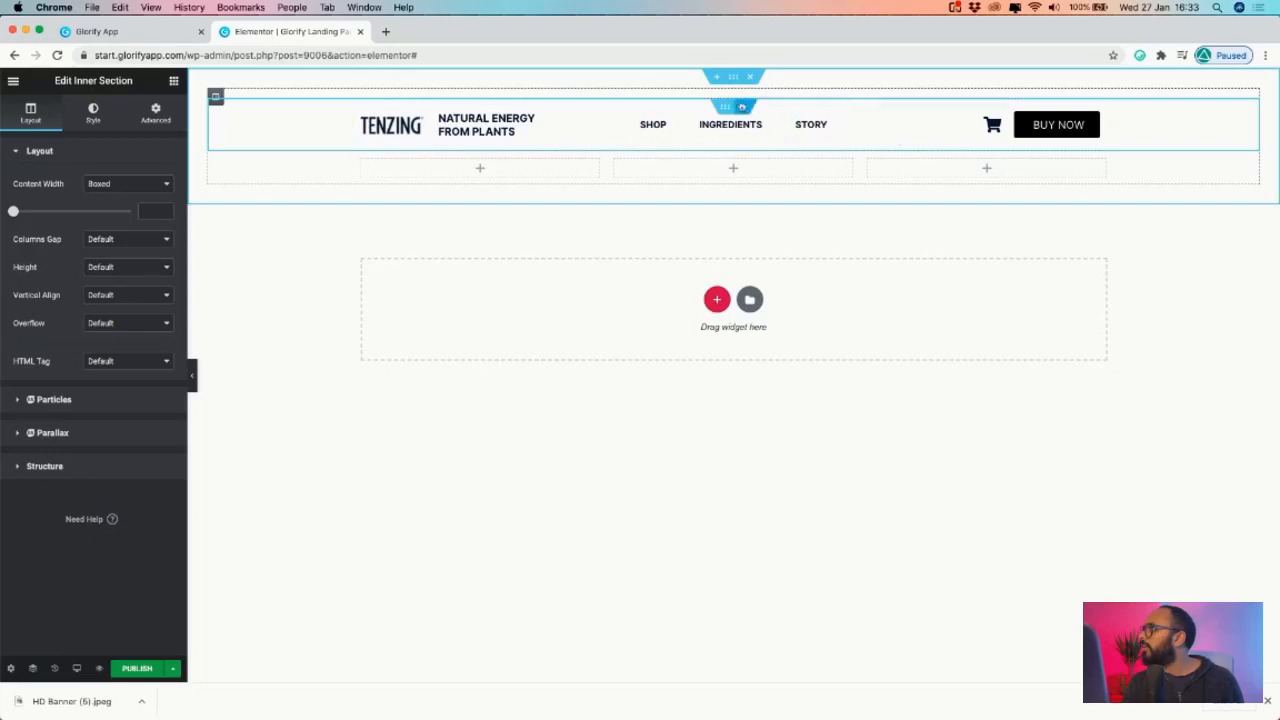
{"action": "left_click", "coordinate": [155, 113]}
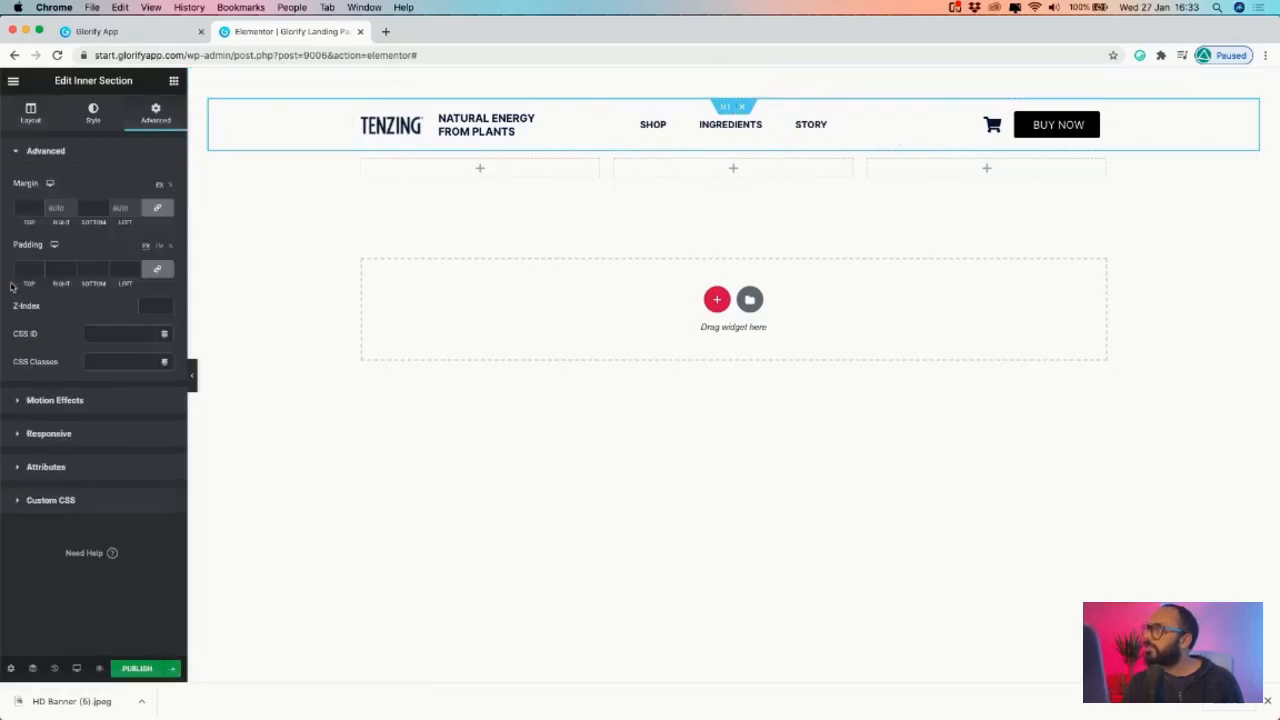
{"action": "left_click", "coordinate": [40, 272]}
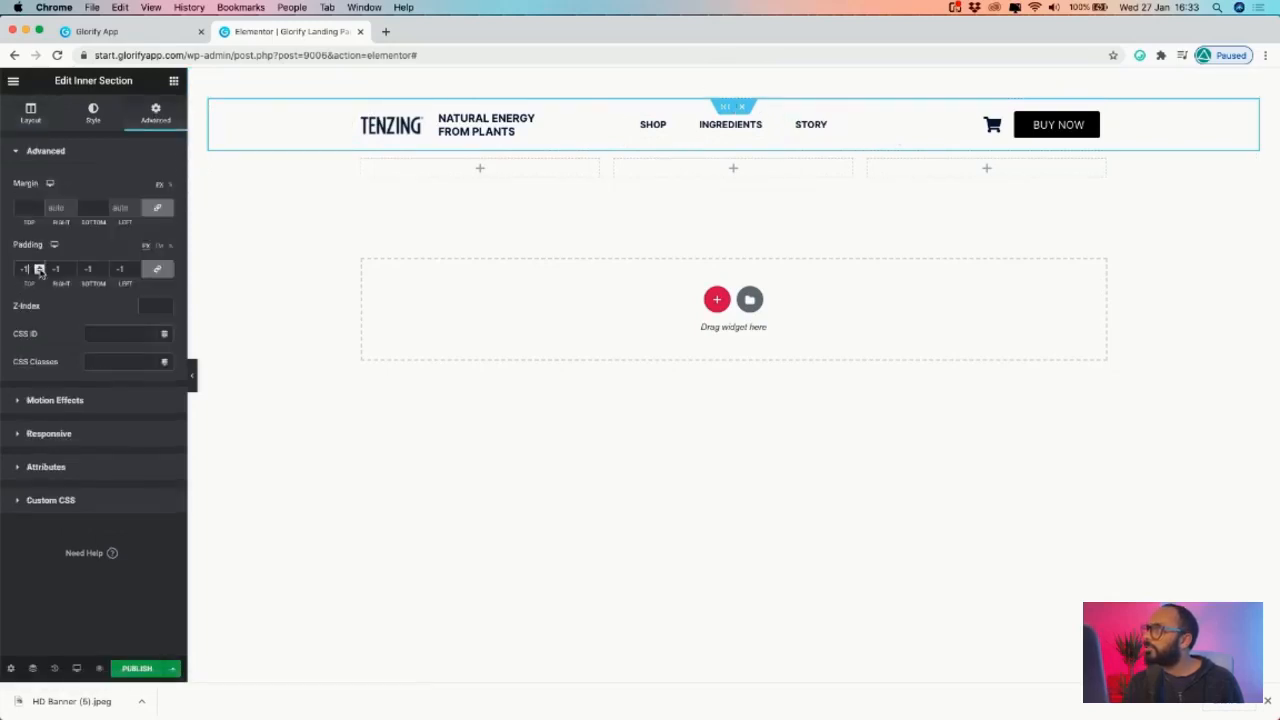
{"action": "left_click", "coordinate": [39, 211]}
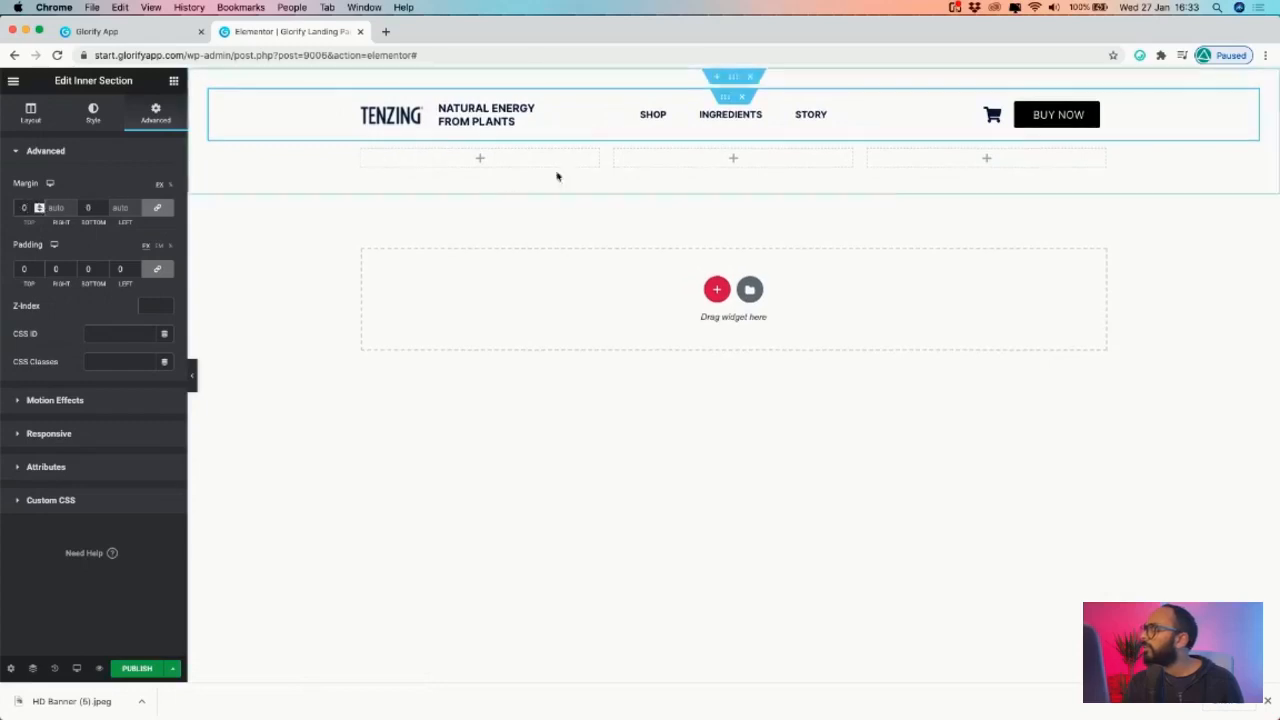
- Set the header column's width to 100%, keeping its padding at 0
{"action": "left_click", "coordinate": [218, 99]}
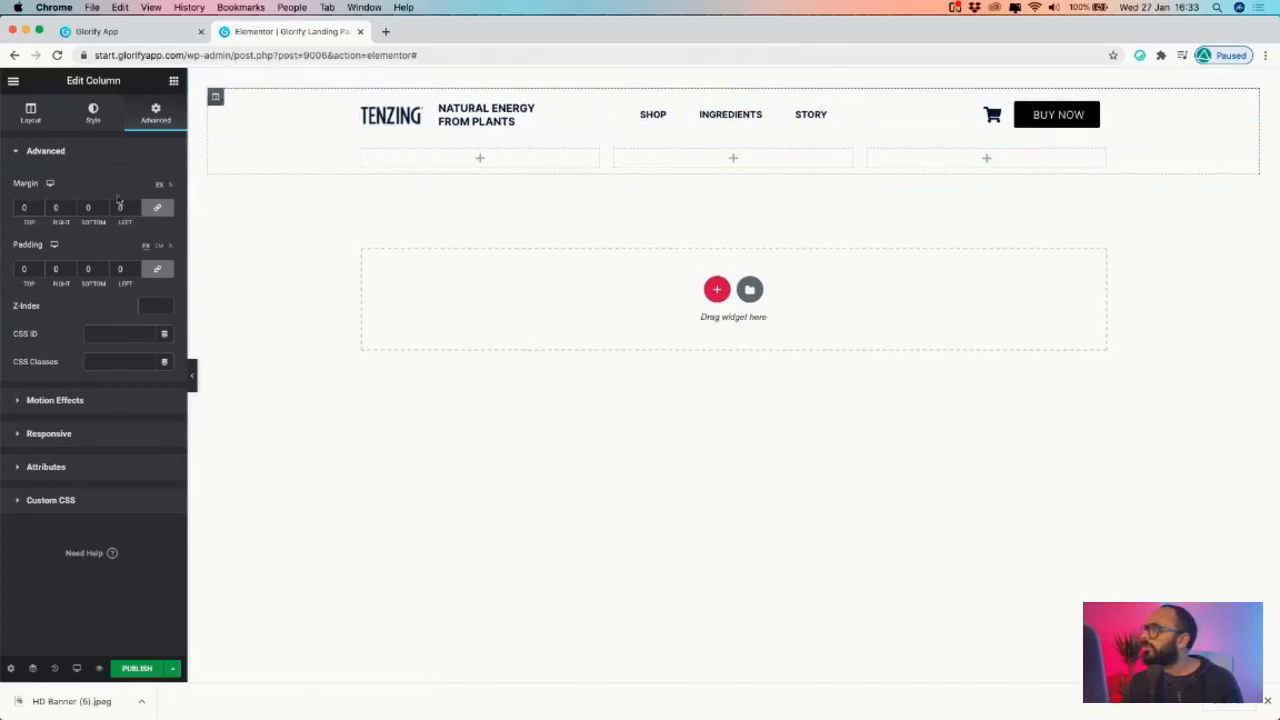
{"action": "left_click", "coordinate": [136, 272]}
{"action": "left_click", "coordinate": [136, 268]}
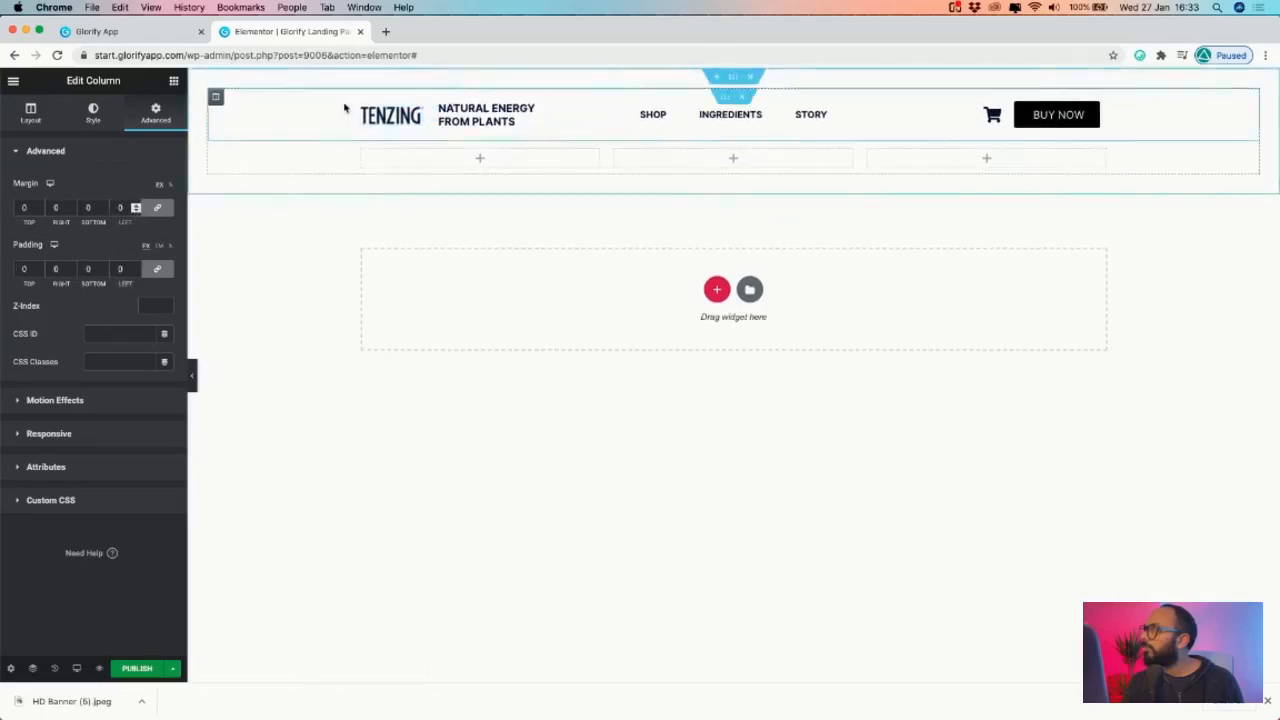
{"action": "left_click", "coordinate": [30, 112]}
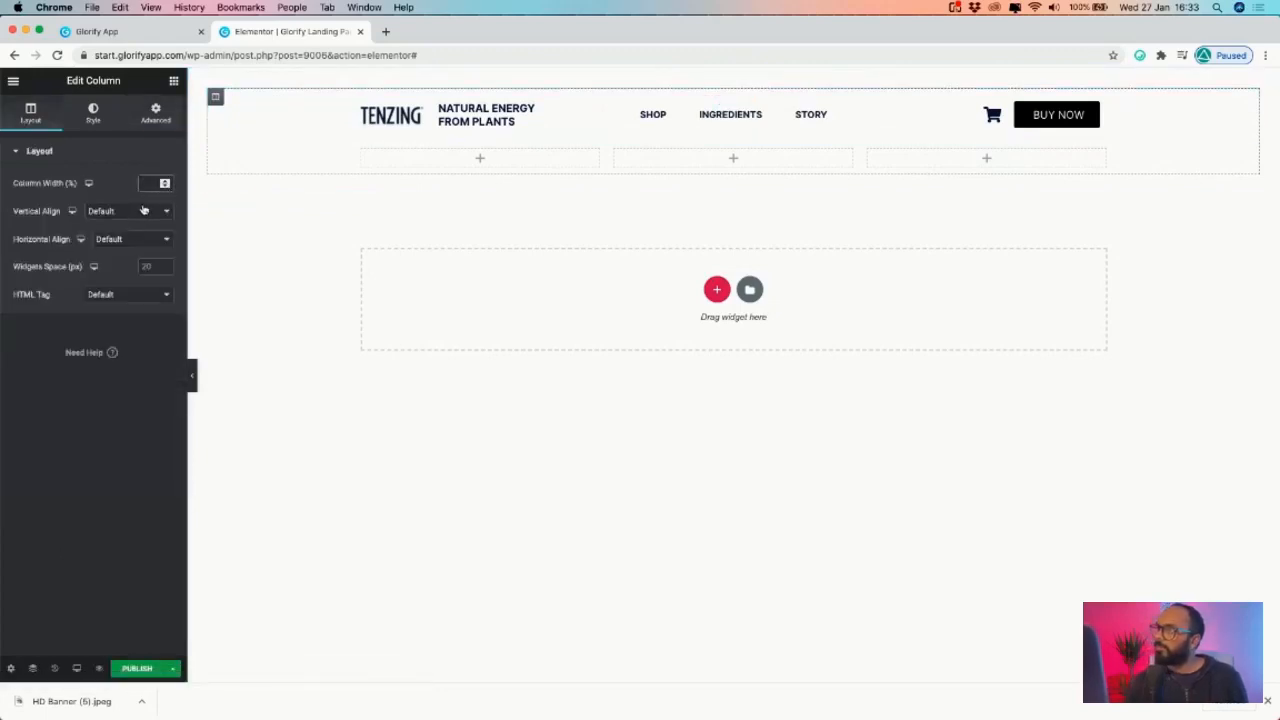
{"action": "type", "text": "100"}
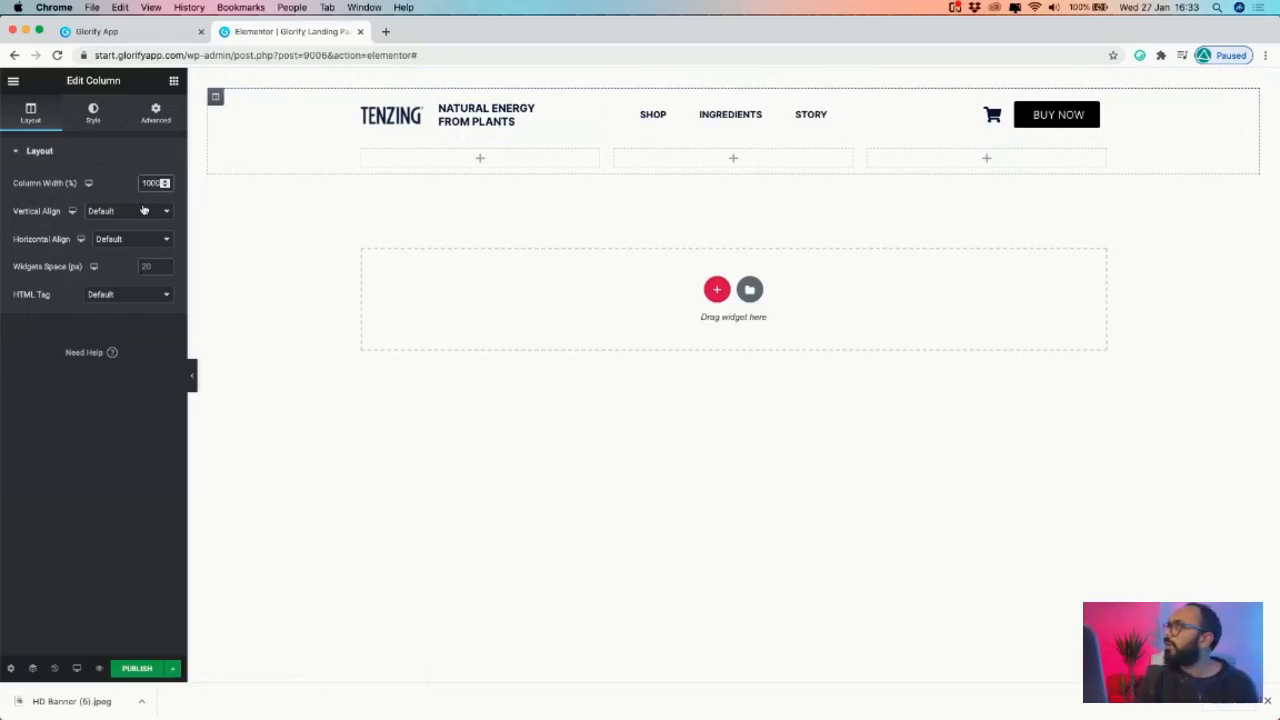
{"action": "left_click", "coordinate": [127, 200]}
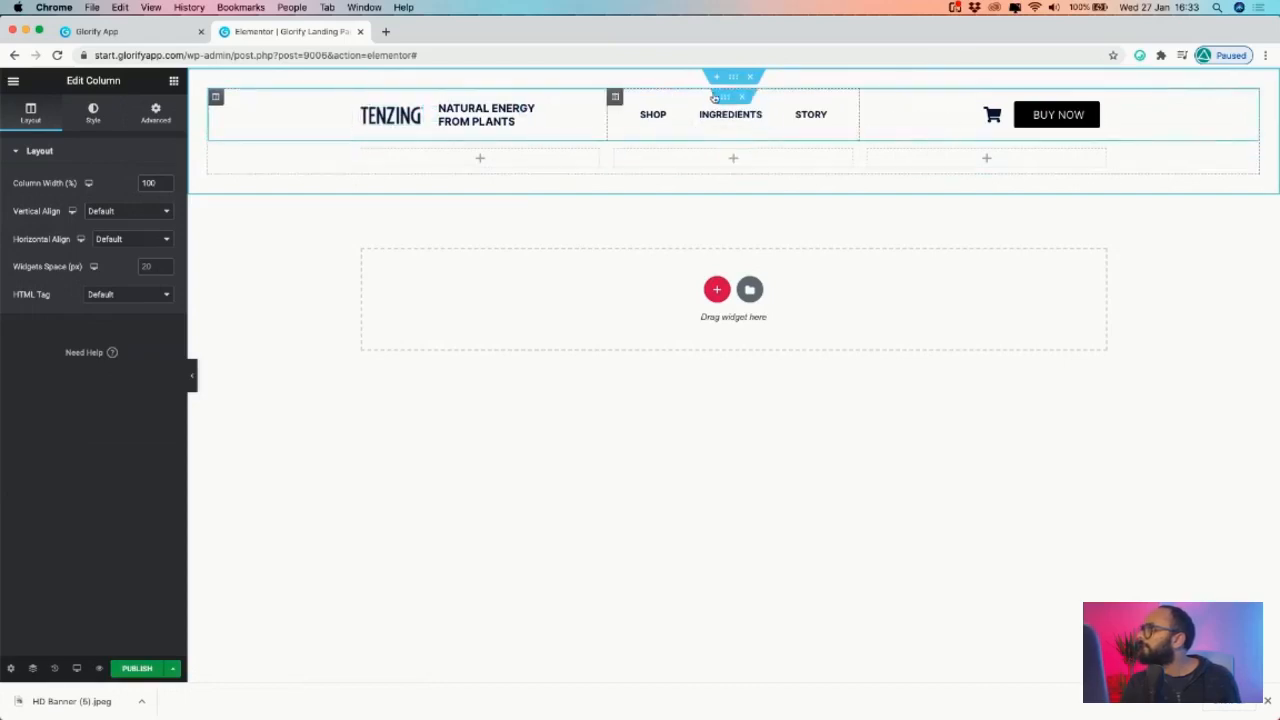
{"action": "left_click", "coordinate": [726, 97]}
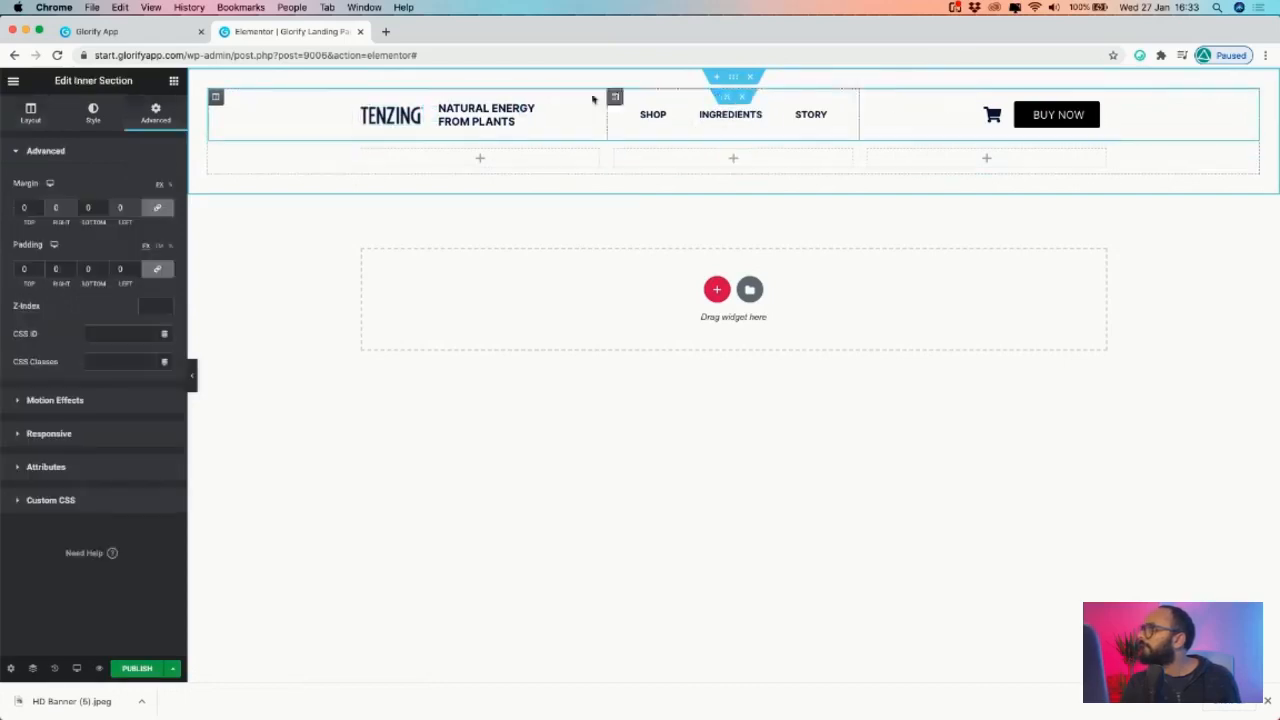
- Return the outer header section to Boxed at 1200 width and compare with Glorify
{"action": "left_click", "coordinate": [733, 77]}
{"action": "left_click", "coordinate": [134, 236]}
{"action": "left_click", "coordinate": [137, 218]}
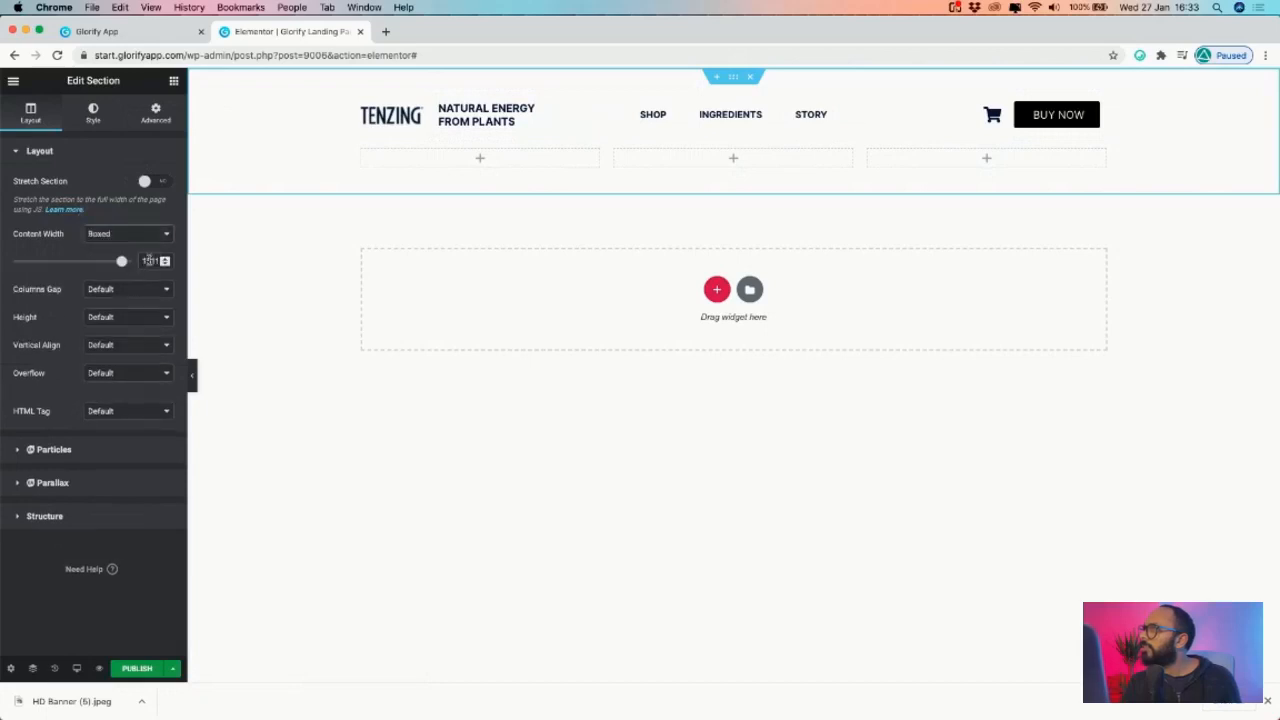
{"action": "key", "text": "super+a"}
{"action": "type", "text": "1200"}
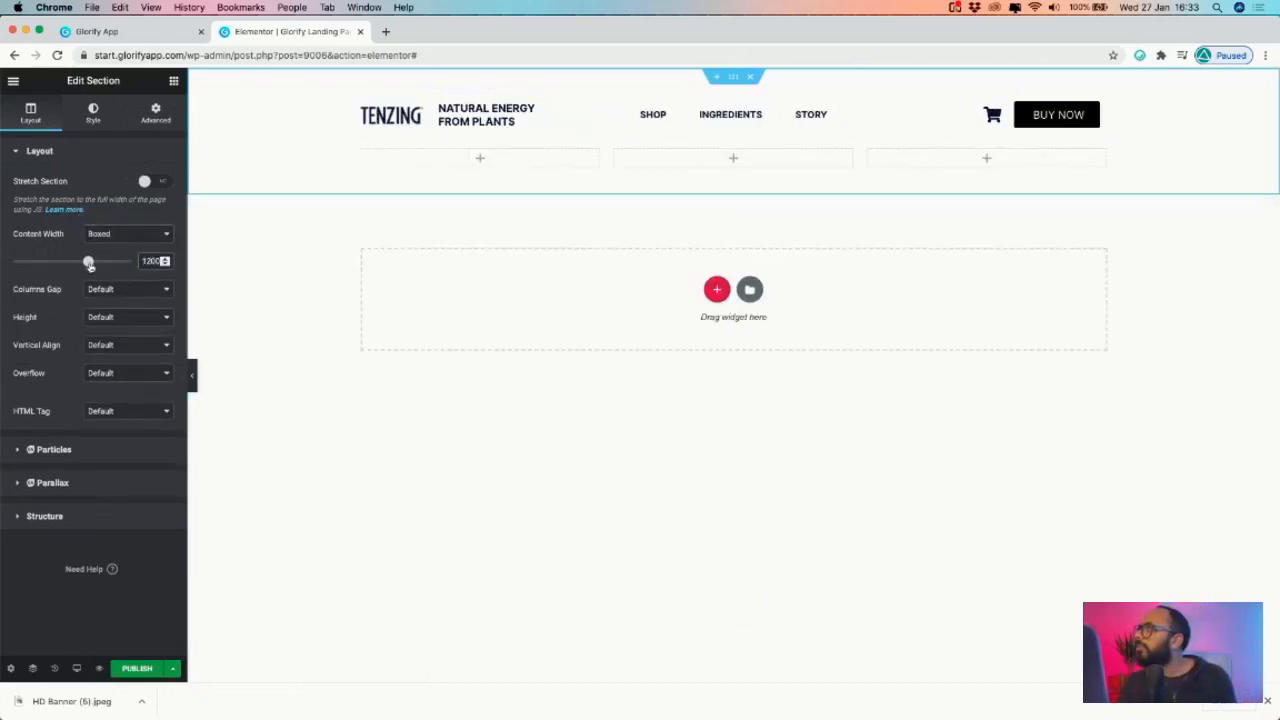
{"action": "mouse_move", "coordinate": [89, 264]}
{"action": "left_mouse_down"}
{"action": "mouse_move", "coordinate": [30, 263]}
{"action": "mouse_move", "coordinate": [125, 263]}
{"action": "mouse_move", "coordinate": [108, 262]}
{"action": "left_mouse_up"}
{"action": "double_click", "coordinate": [150, 261]}
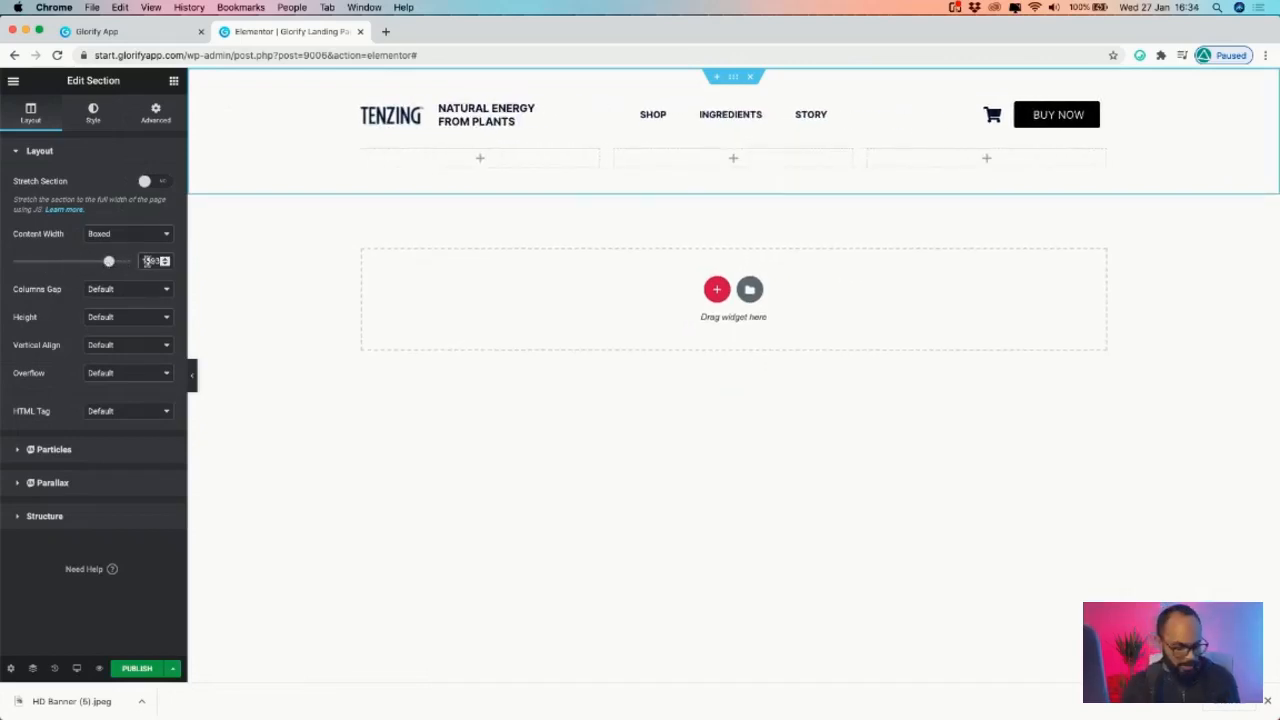
{"action": "key", "text": "BackSpace"}
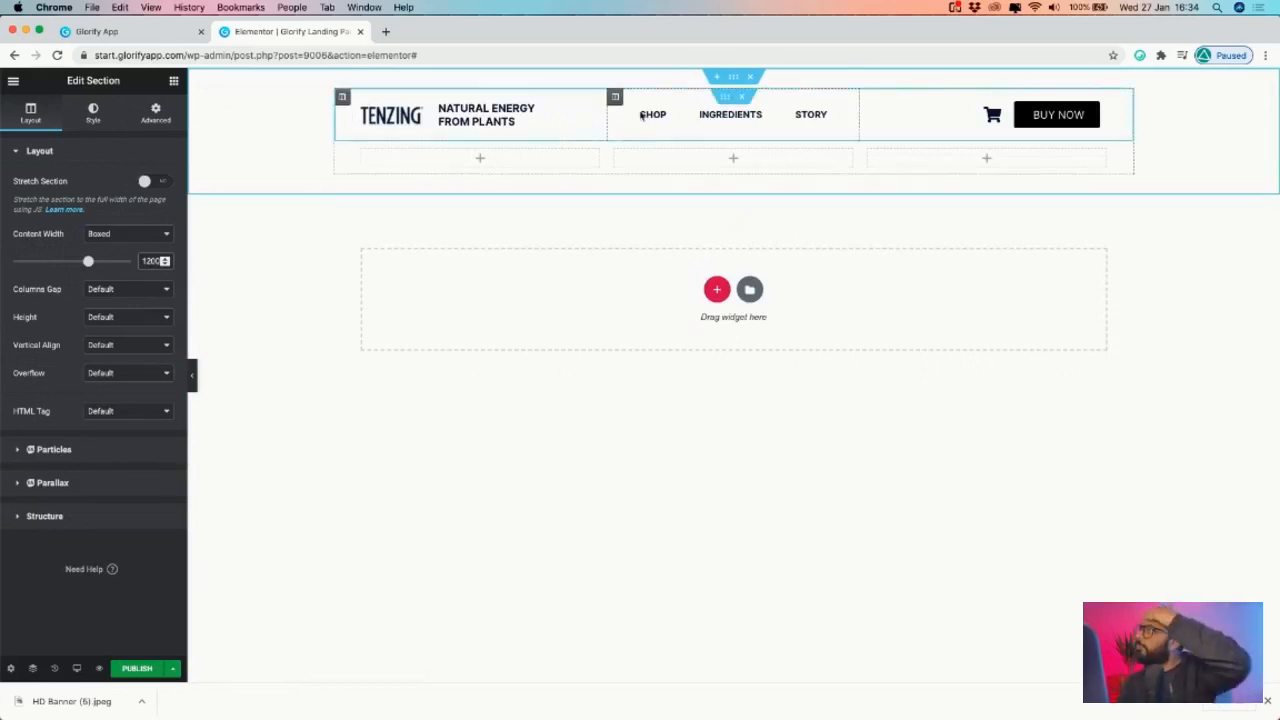
{"action": "left_click", "coordinate": [150, 39]}
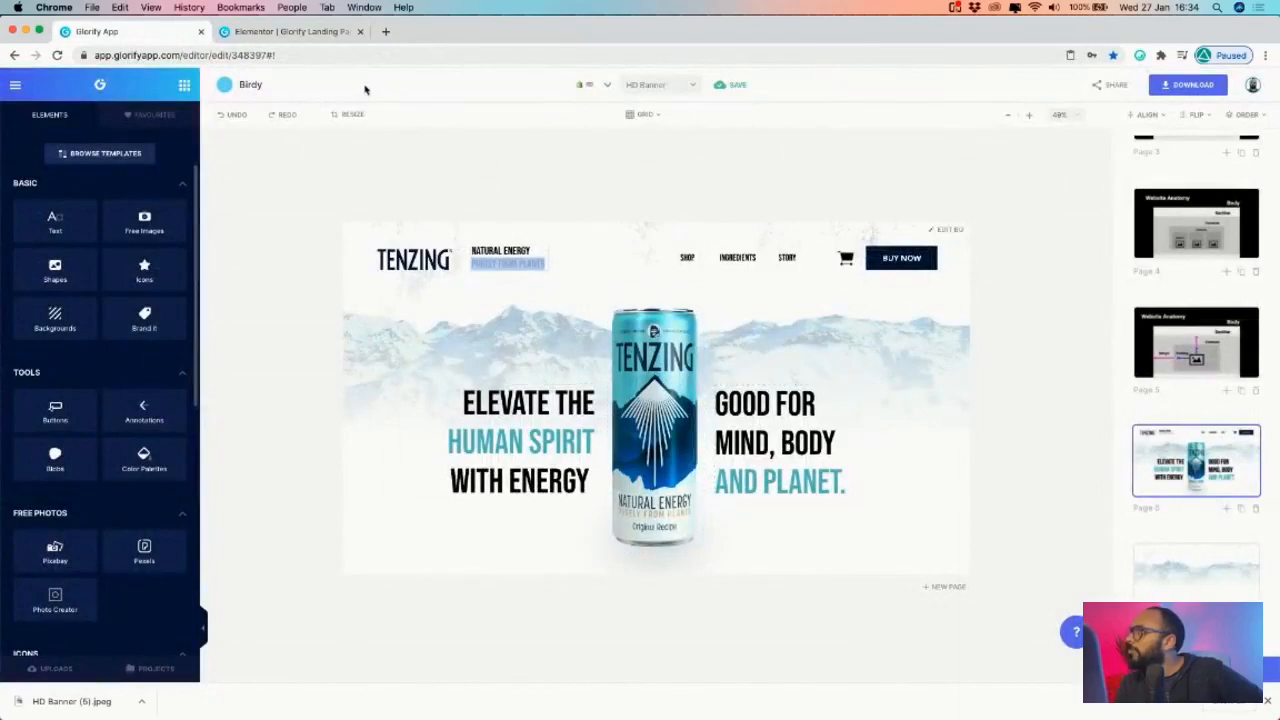
{"action": "left_click", "coordinate": [289, 33]}
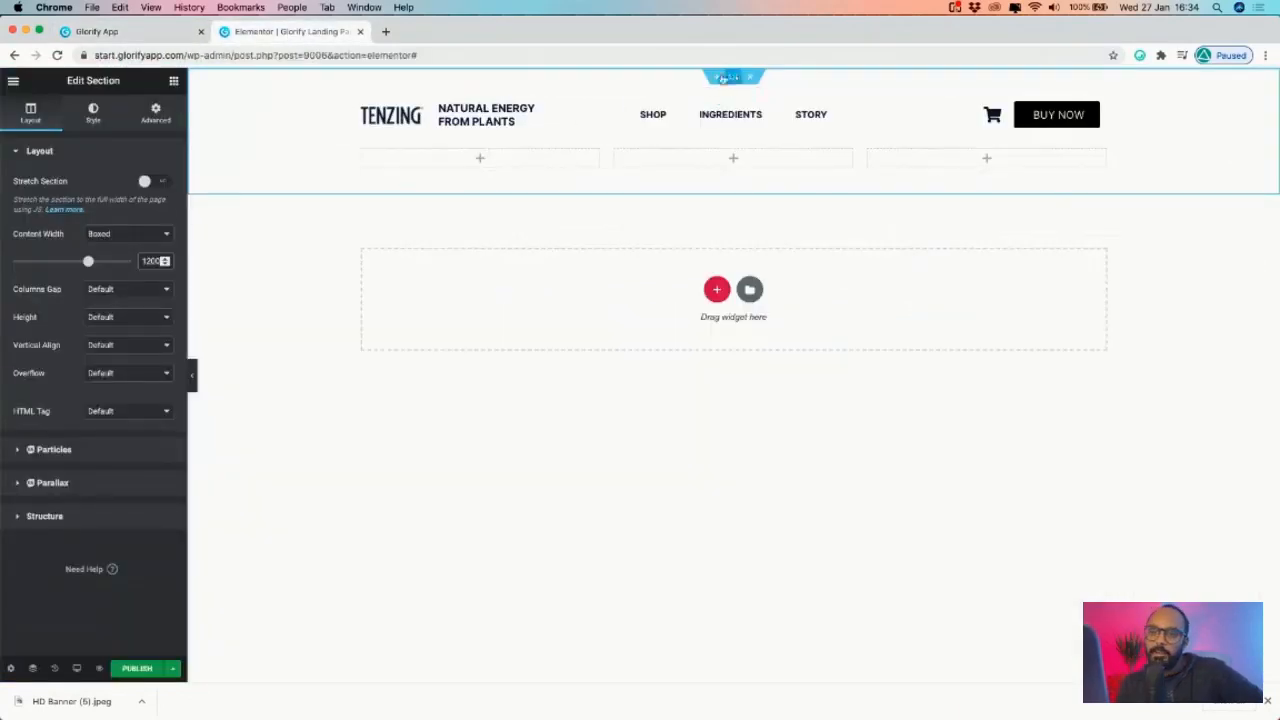
- Go to the header section's Style tab and expand its Background options
{"action": "left_click", "coordinate": [93, 112]}
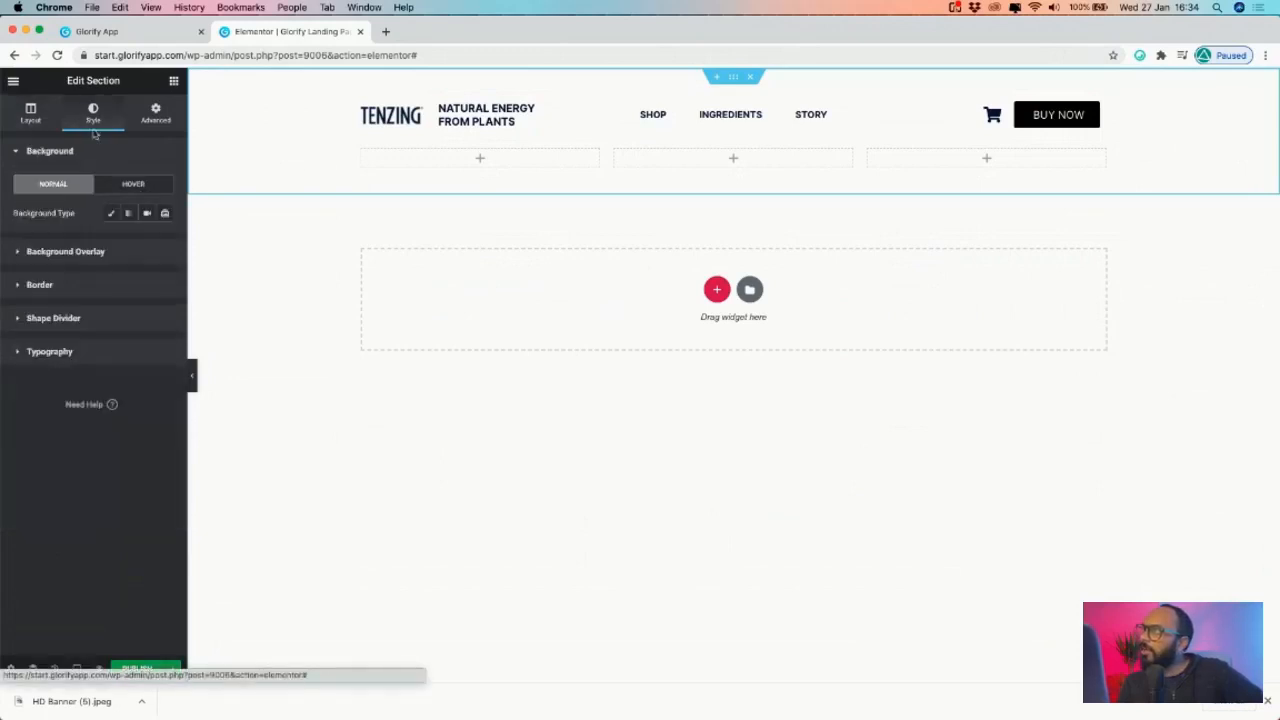
{"action": "left_click", "coordinate": [30, 112]}
{"action": "left_click", "coordinate": [116, 119]}
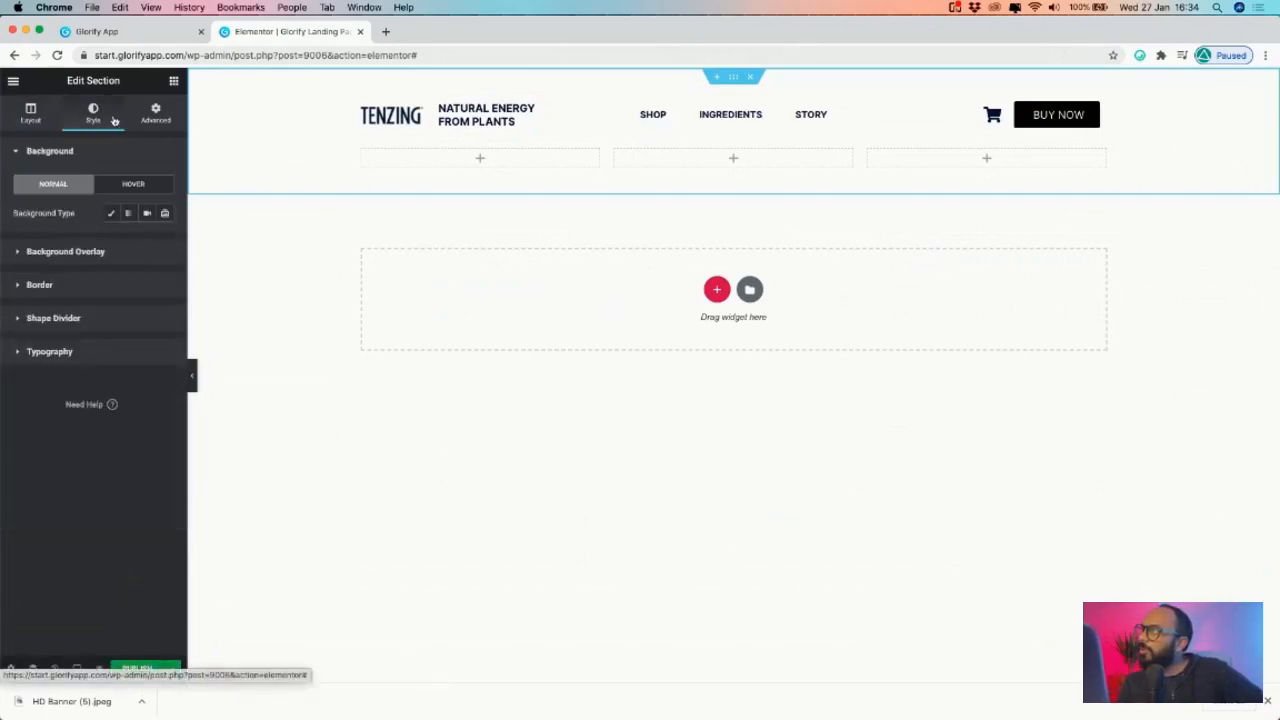
{"action": "left_click", "coordinate": [155, 112]}
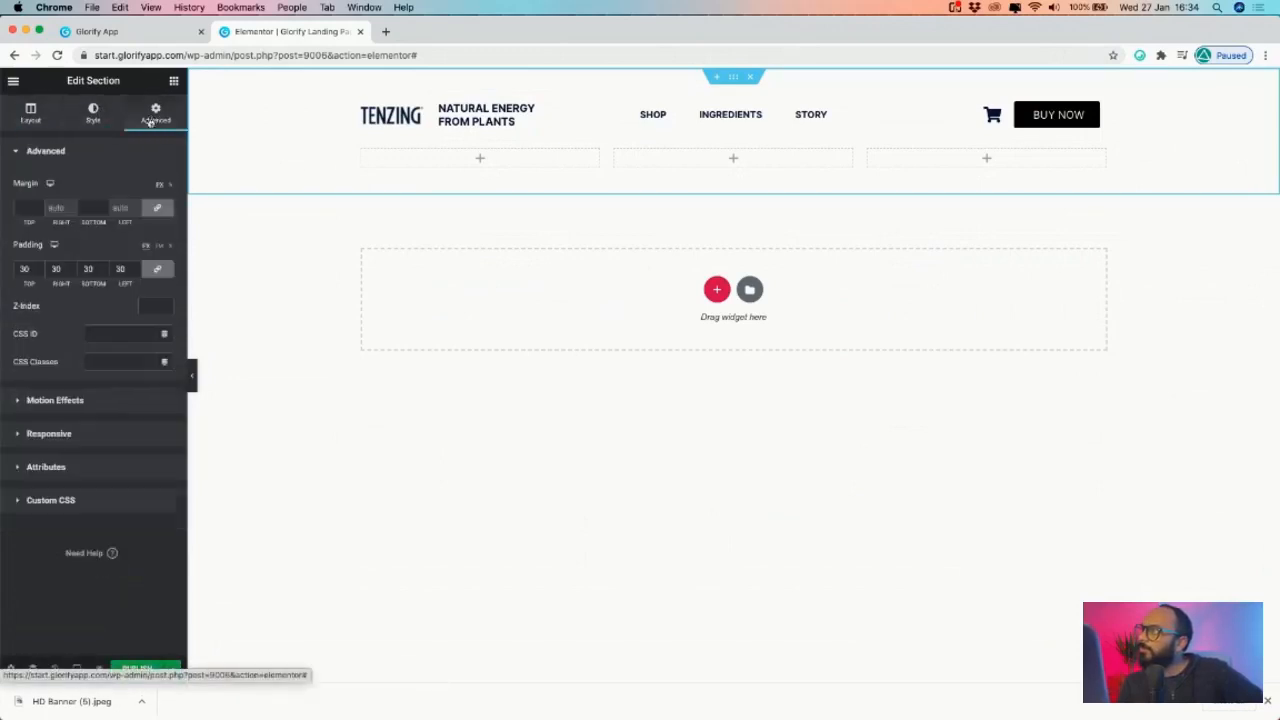
{"action": "left_click", "coordinate": [95, 118]}
{"action": "left_click", "coordinate": [75, 252]}
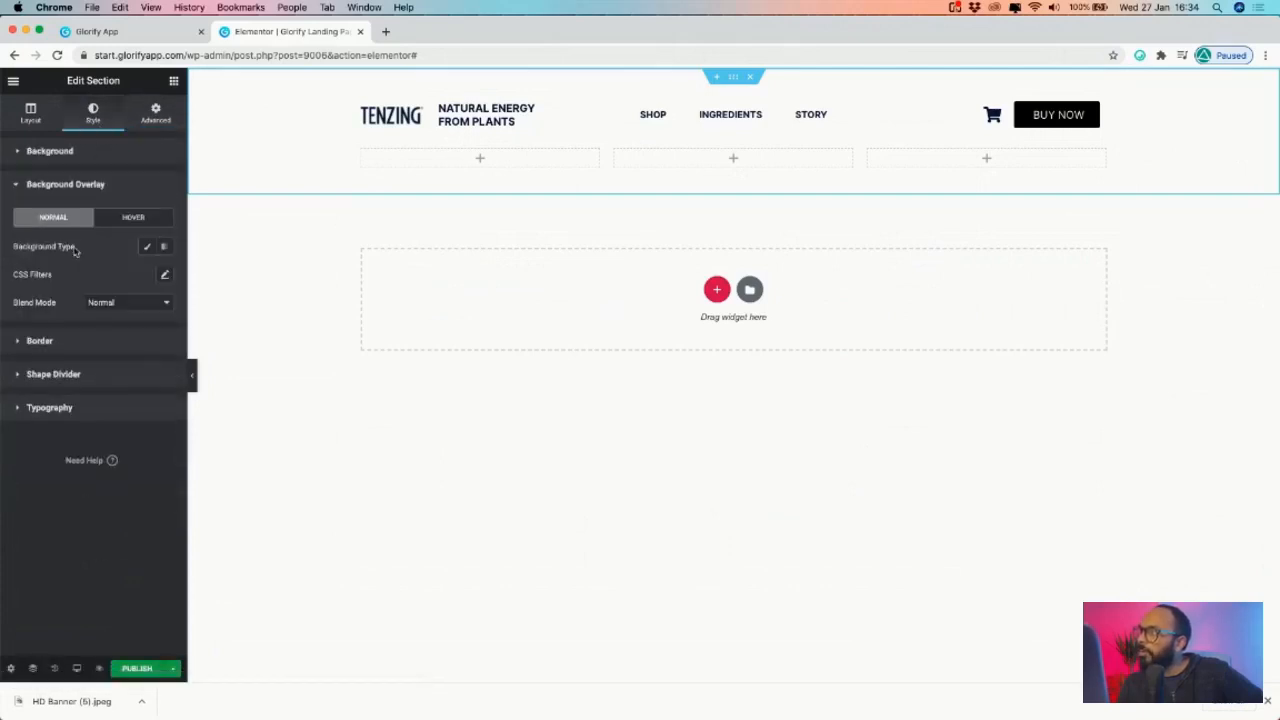
{"action": "left_click", "coordinate": [62, 155]}
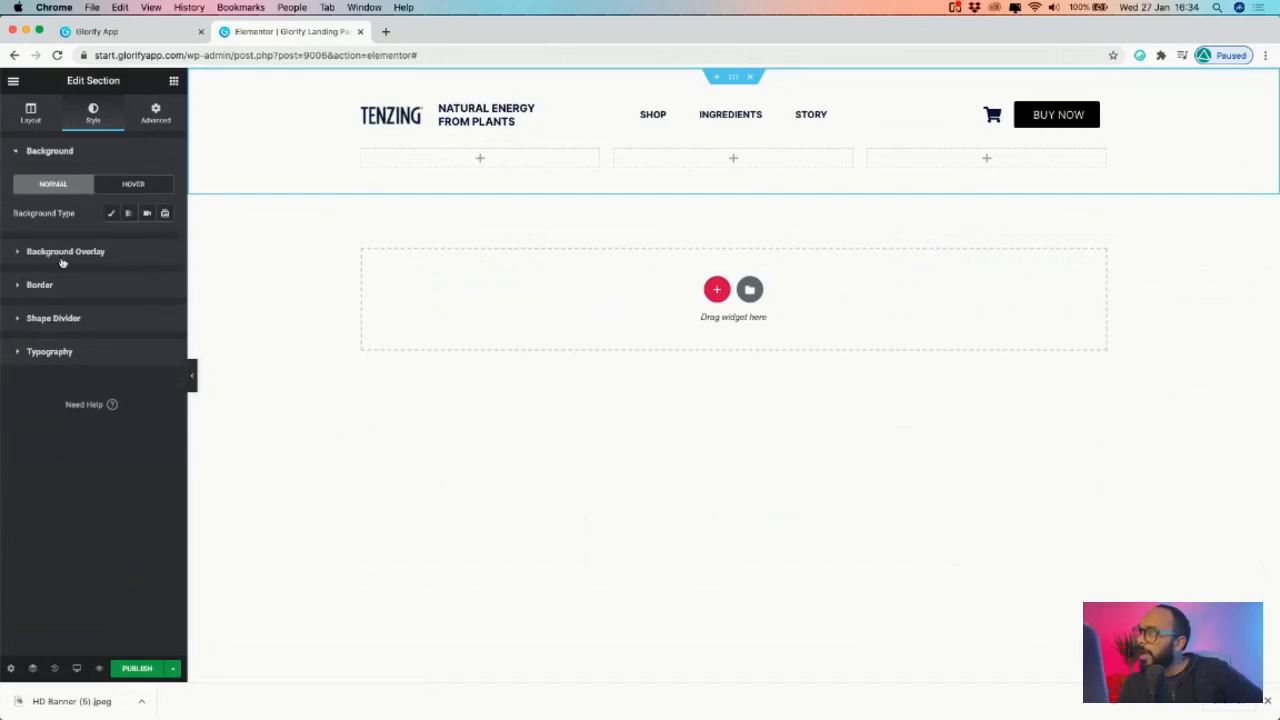
- Cycle through Slideshow, Gradient and Video background types, ending on Classic
{"action": "left_click", "coordinate": [165, 213]}
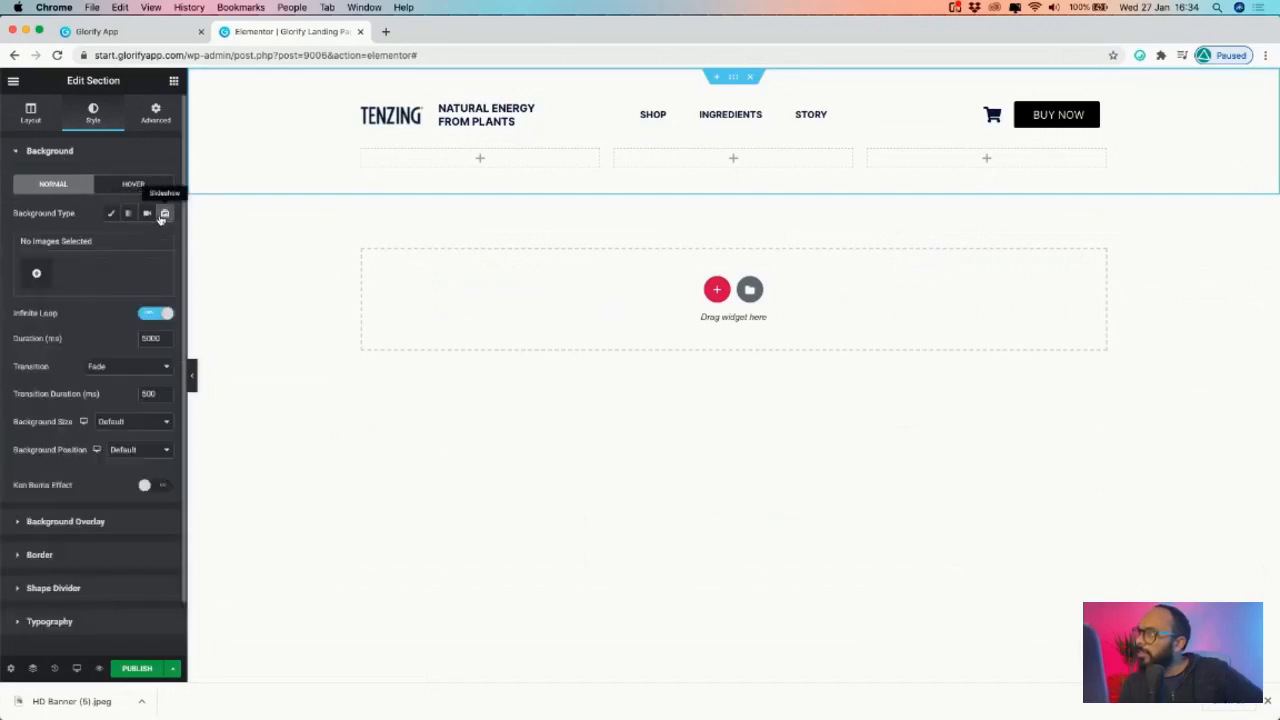
{"action": "left_click", "coordinate": [129, 213]}
{"action": "left_click", "coordinate": [147, 213]}
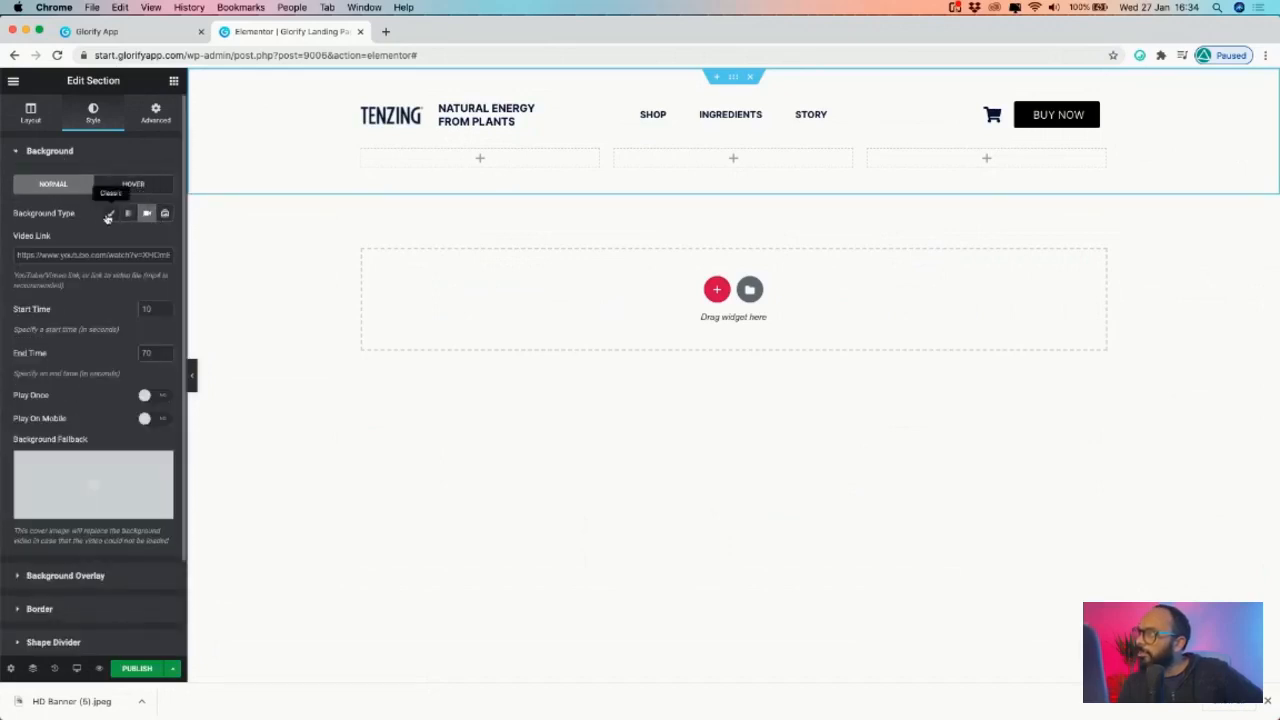
{"action": "left_click", "coordinate": [165, 213]}
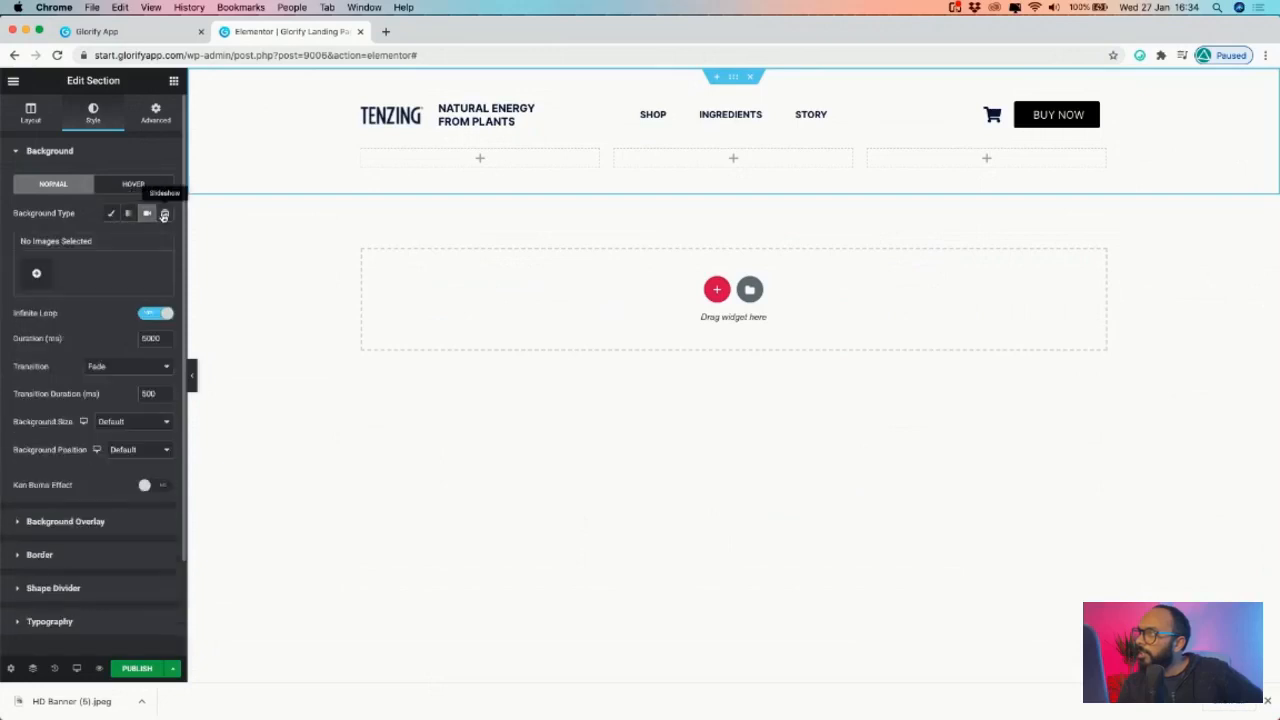
{"action": "left_click", "coordinate": [134, 185]}
{"action": "left_click", "coordinate": [53, 184]}
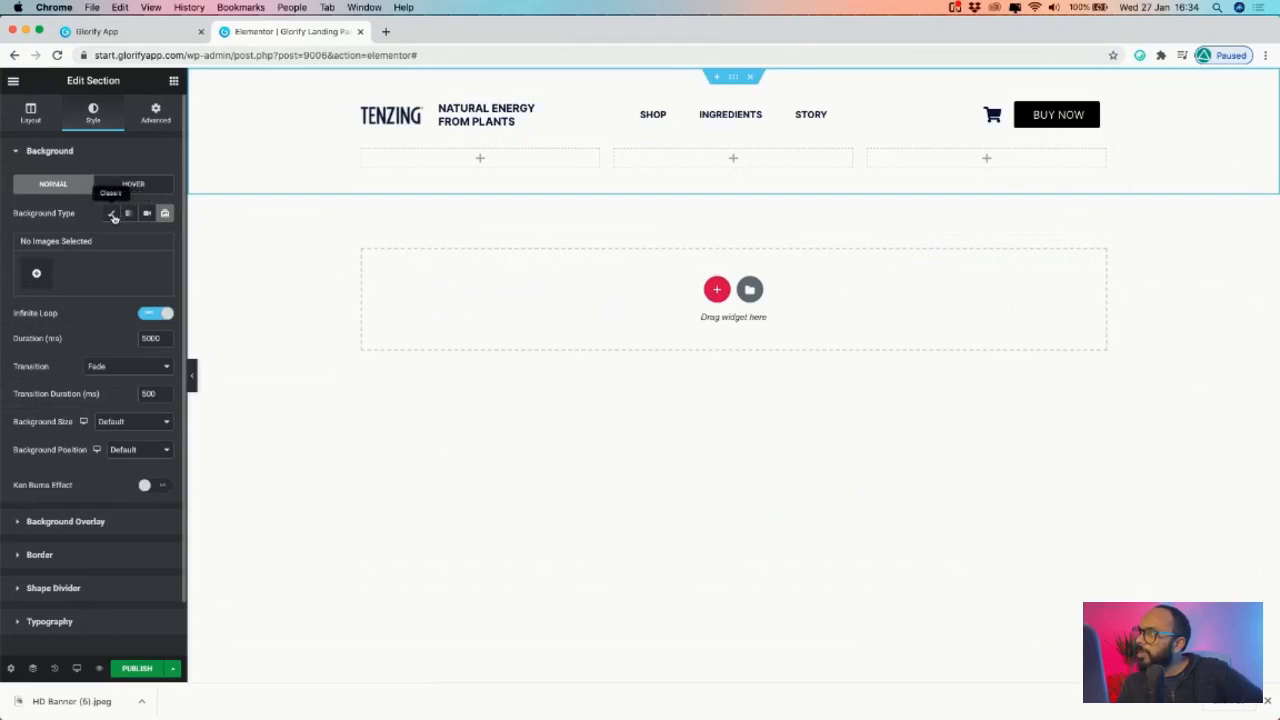
{"action": "left_click", "coordinate": [111, 214]}
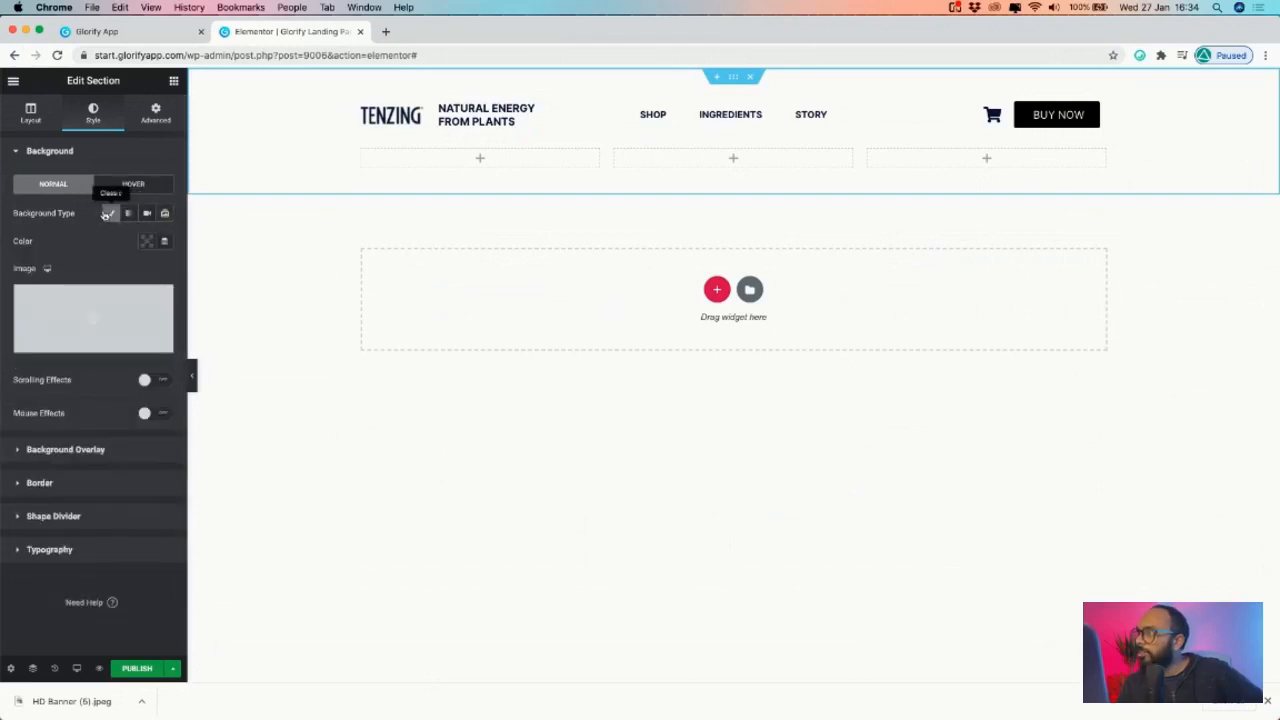
- Upload HD Banner (5).jpeg from Finder and insert it as the section's background image
{"action": "left_click", "coordinate": [81, 346]}
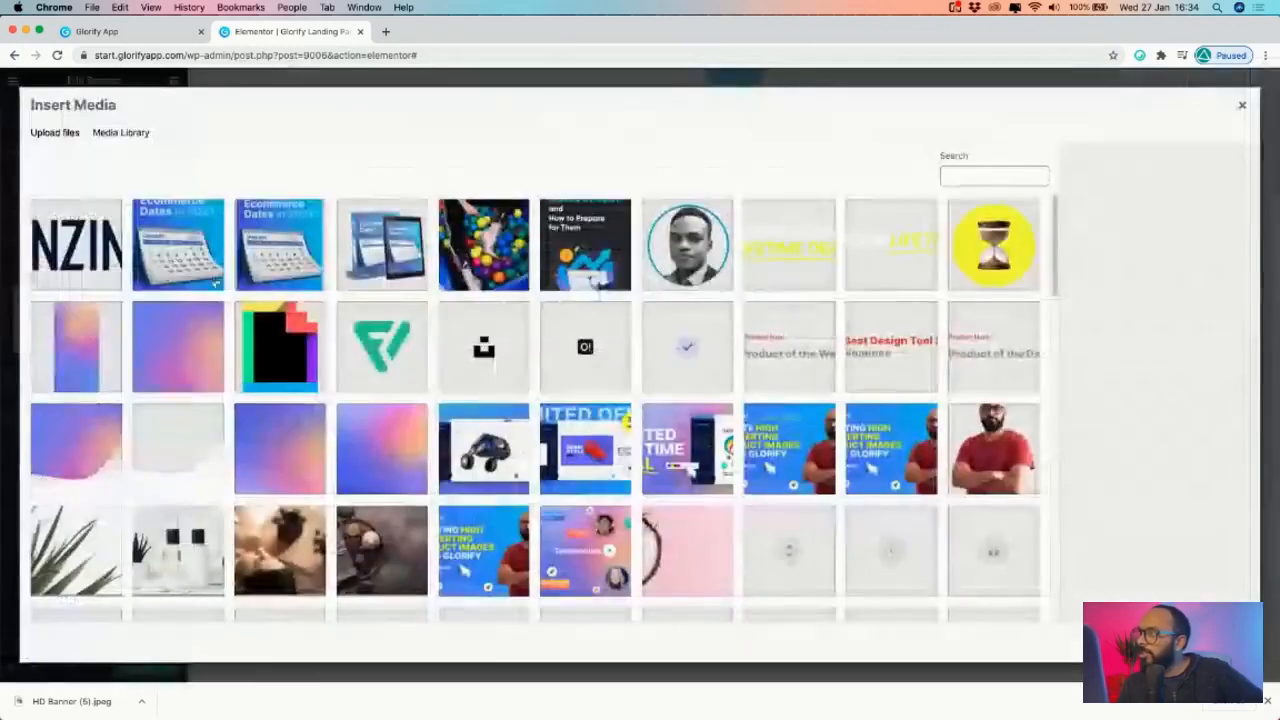
{"action": "left_click", "coordinate": [46, 130]}
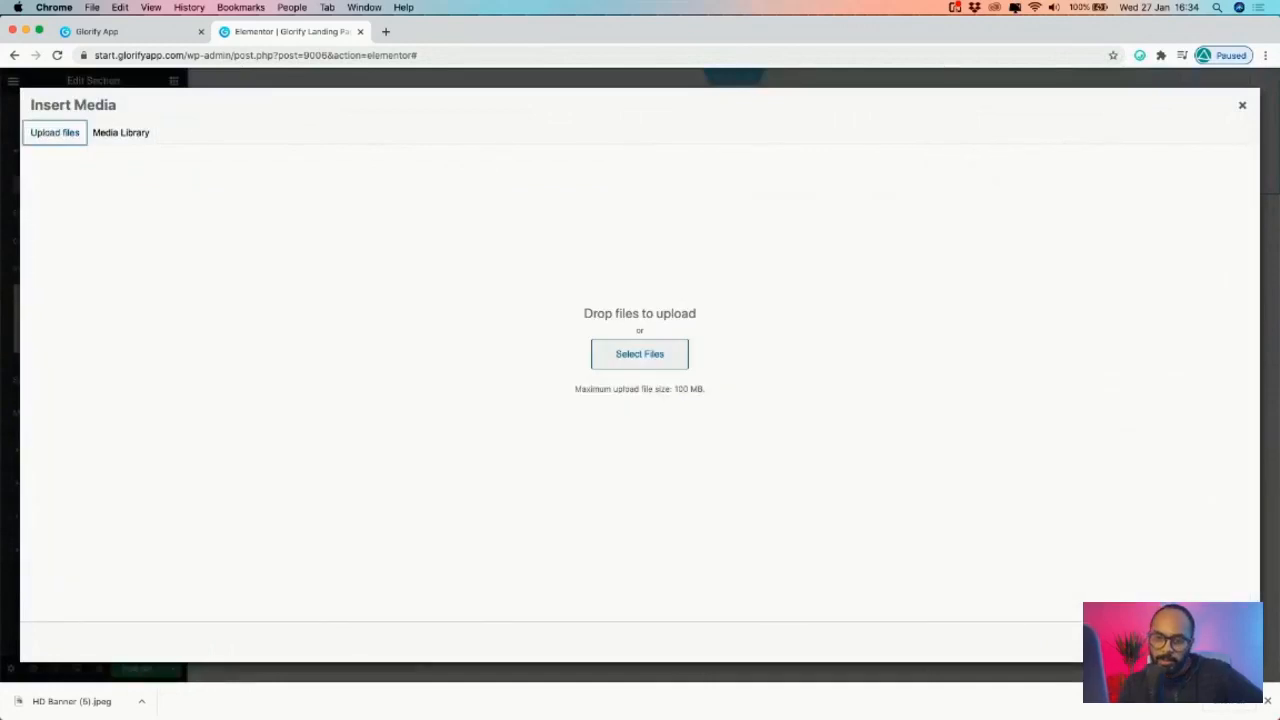
{"action": "key", "text": "super+Tab"}
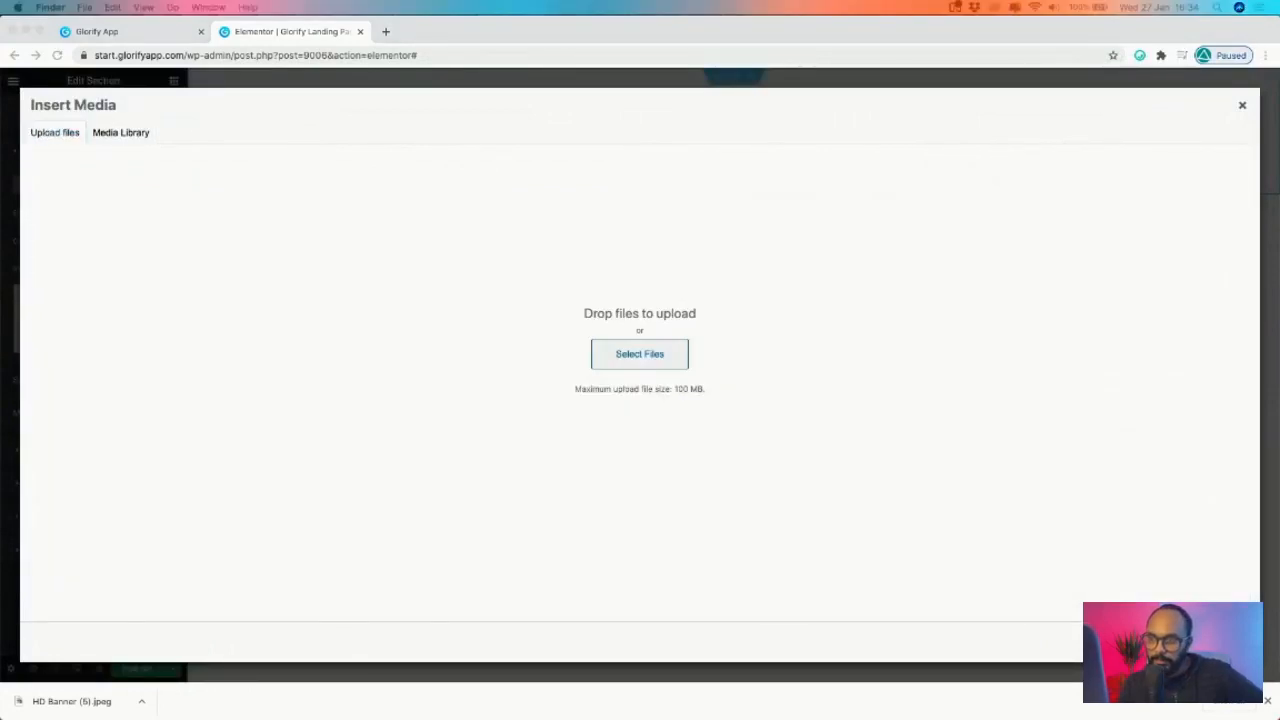
{"action": "left_click_drag", "start_coordinate": [71, 701], "coordinate": [520, 298]}
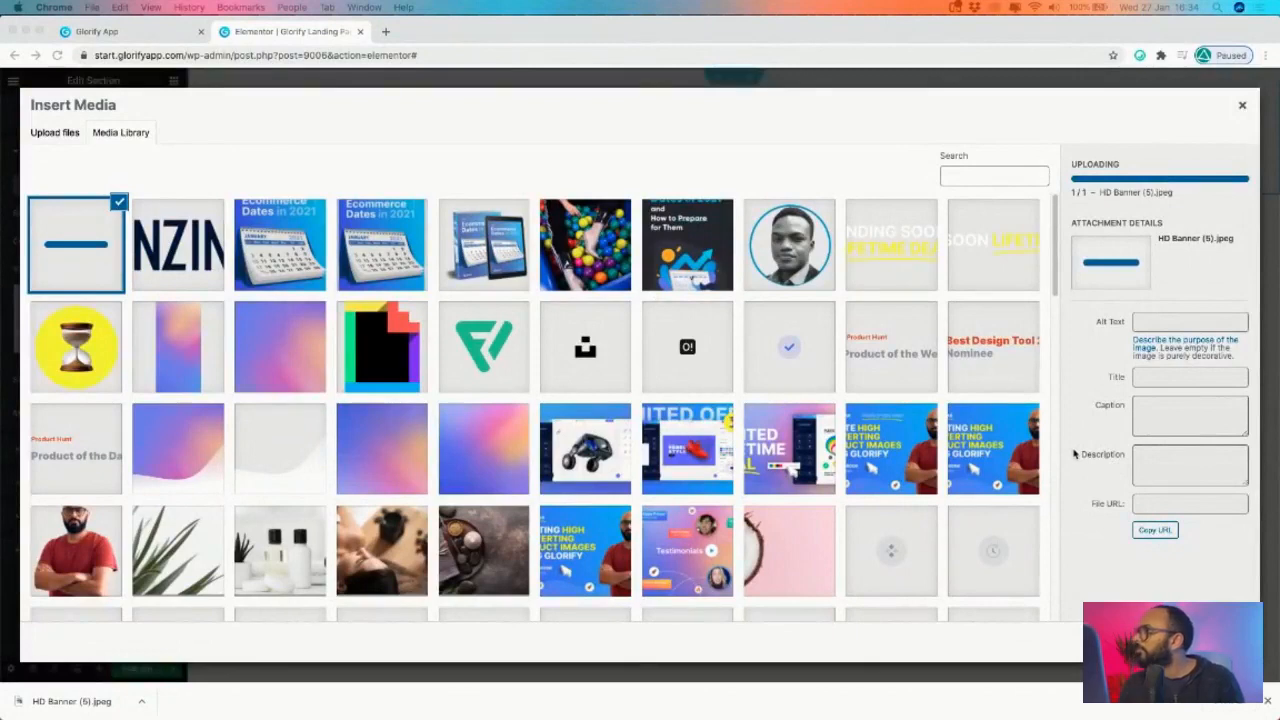
{"action": "left_click", "coordinate": [1212, 642]}
{"action": "left_click", "coordinate": [1212, 642]}
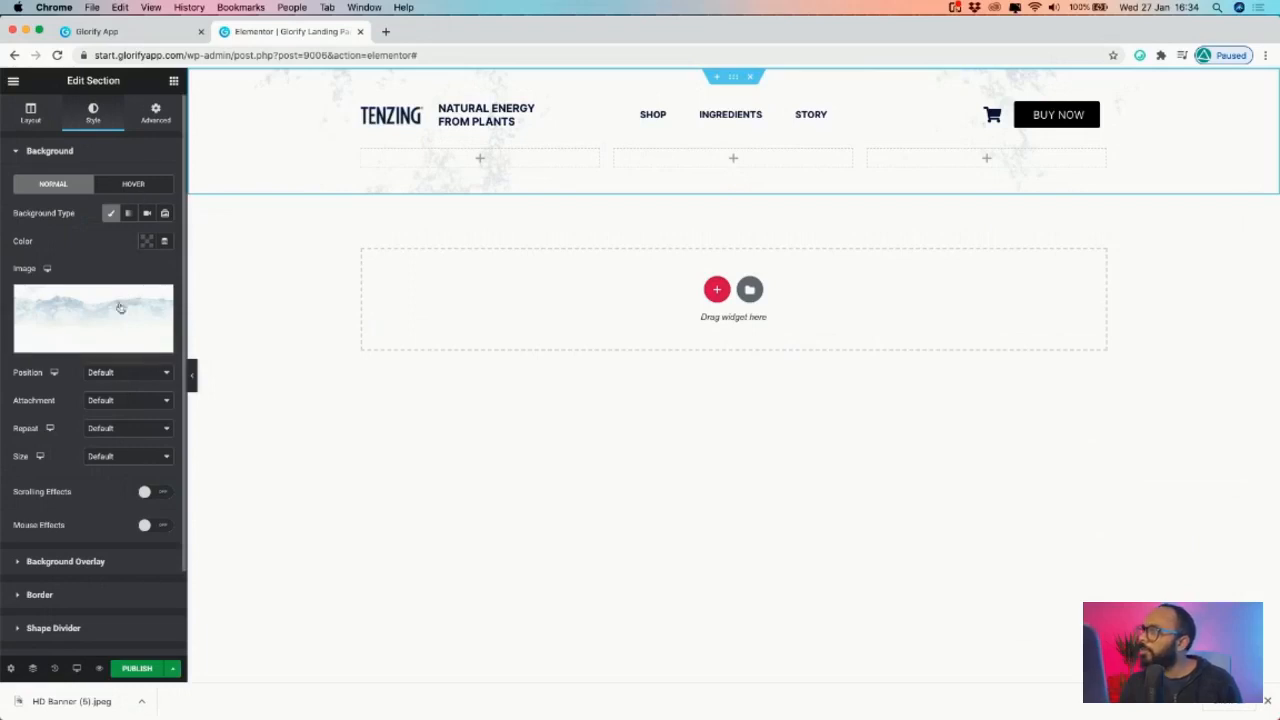
- Set the background image to Top Center, Fixed attachment, No-repeat and Cover size
{"action": "left_click", "coordinate": [115, 374]}
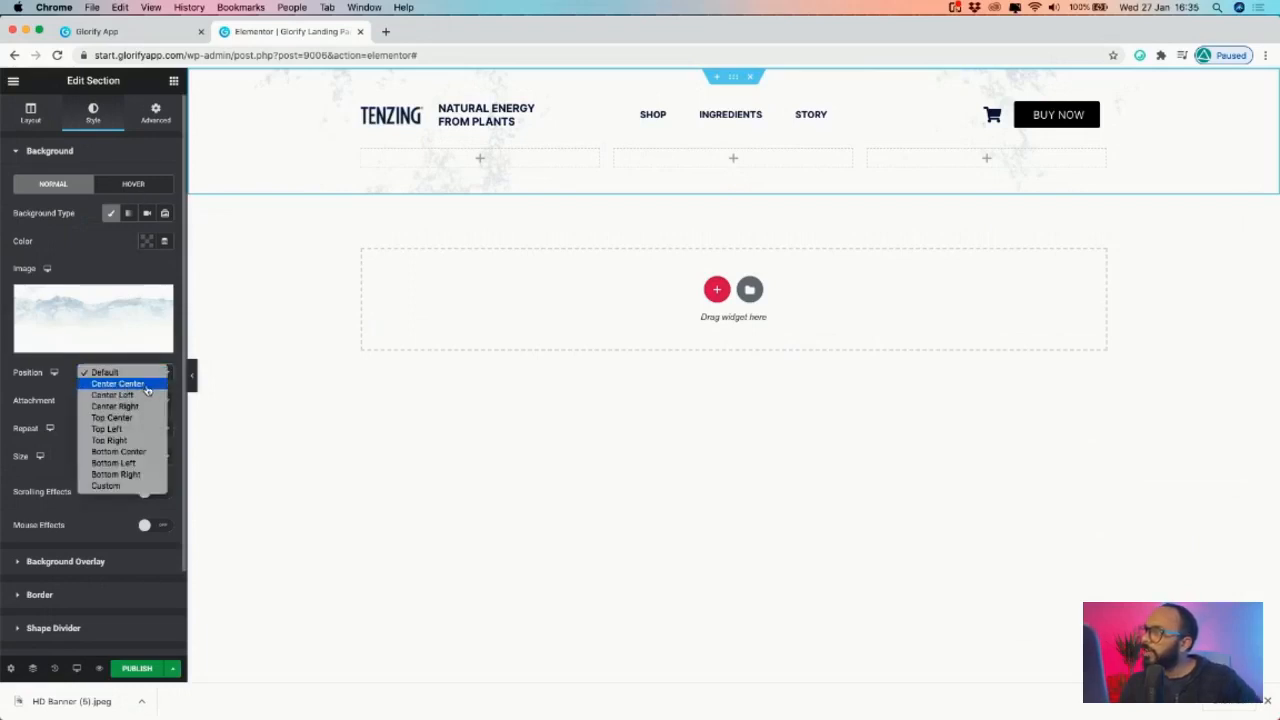
{"action": "left_click", "coordinate": [141, 418]}
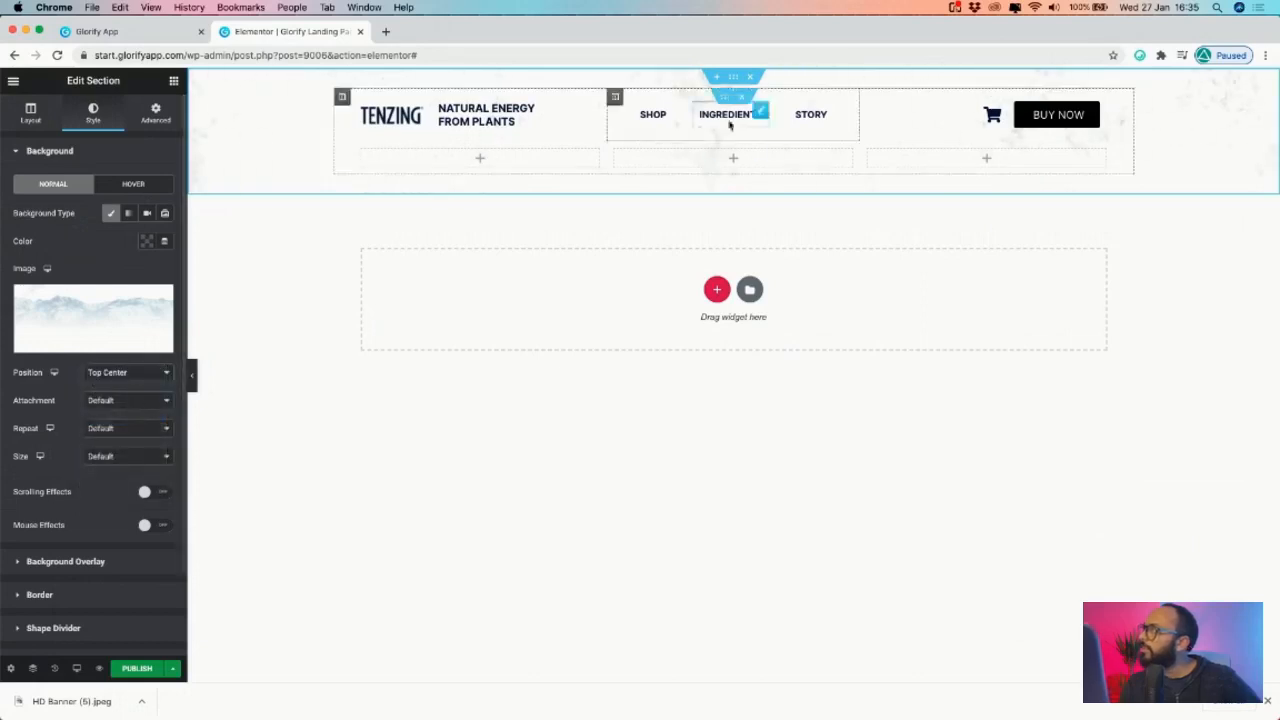
{"action": "left_click", "coordinate": [110, 401]}
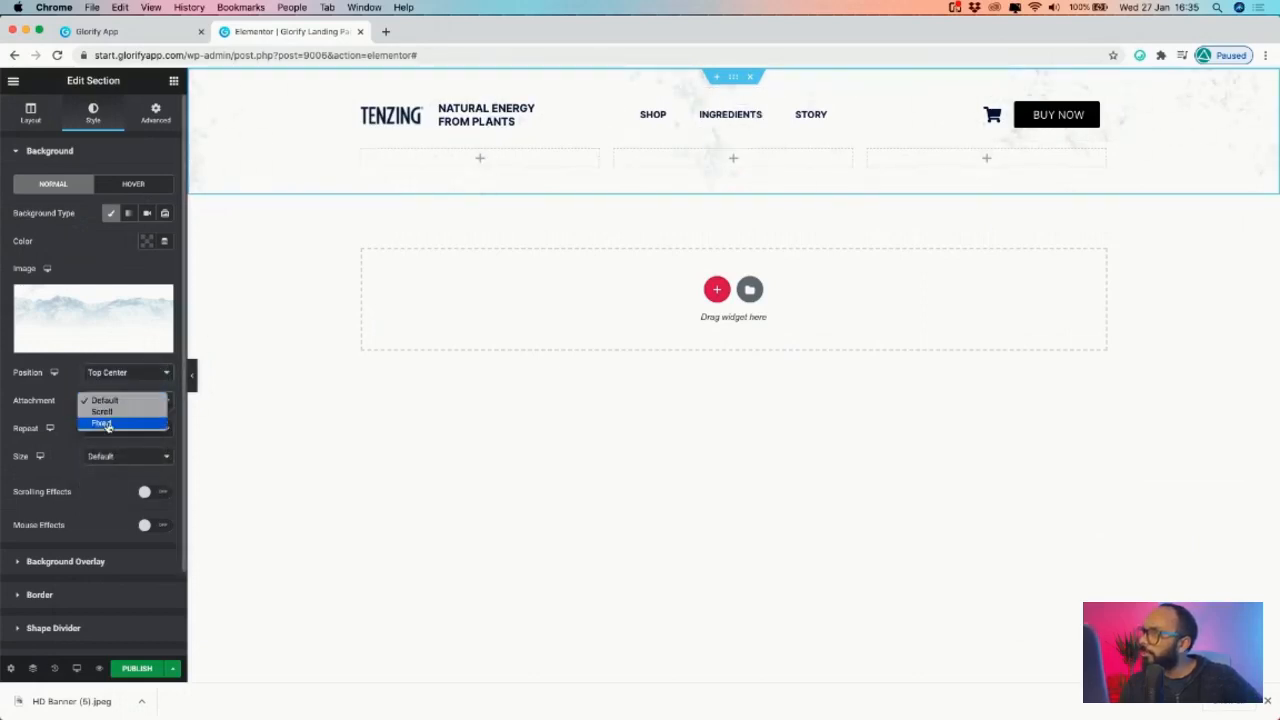
{"action": "left_click", "coordinate": [67, 422]}
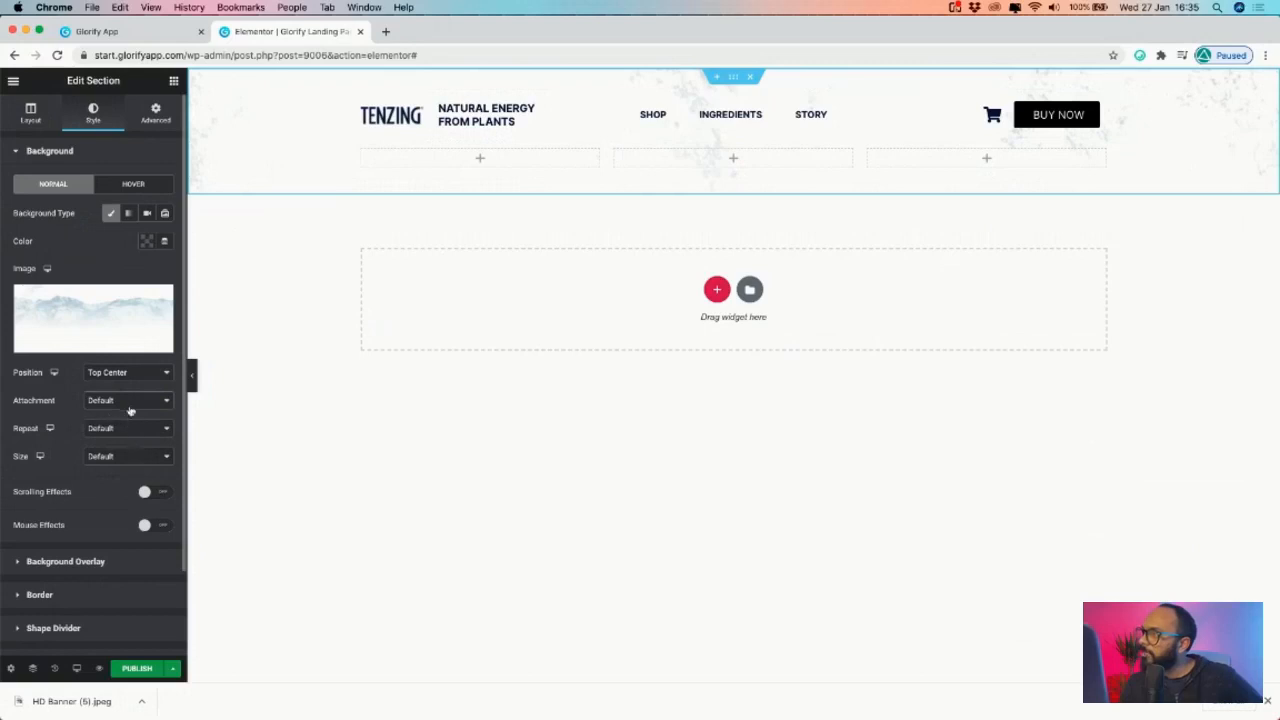
{"action": "left_click", "coordinate": [125, 401]}
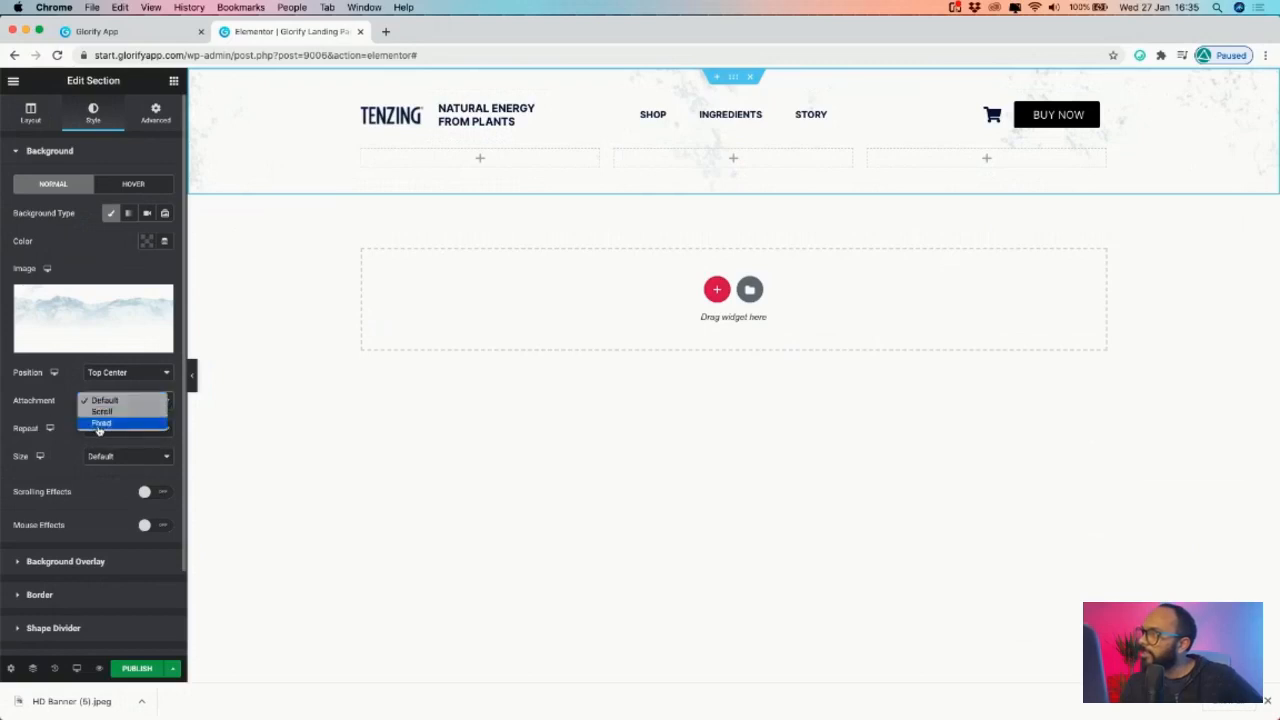
{"action": "left_click", "coordinate": [100, 423]}
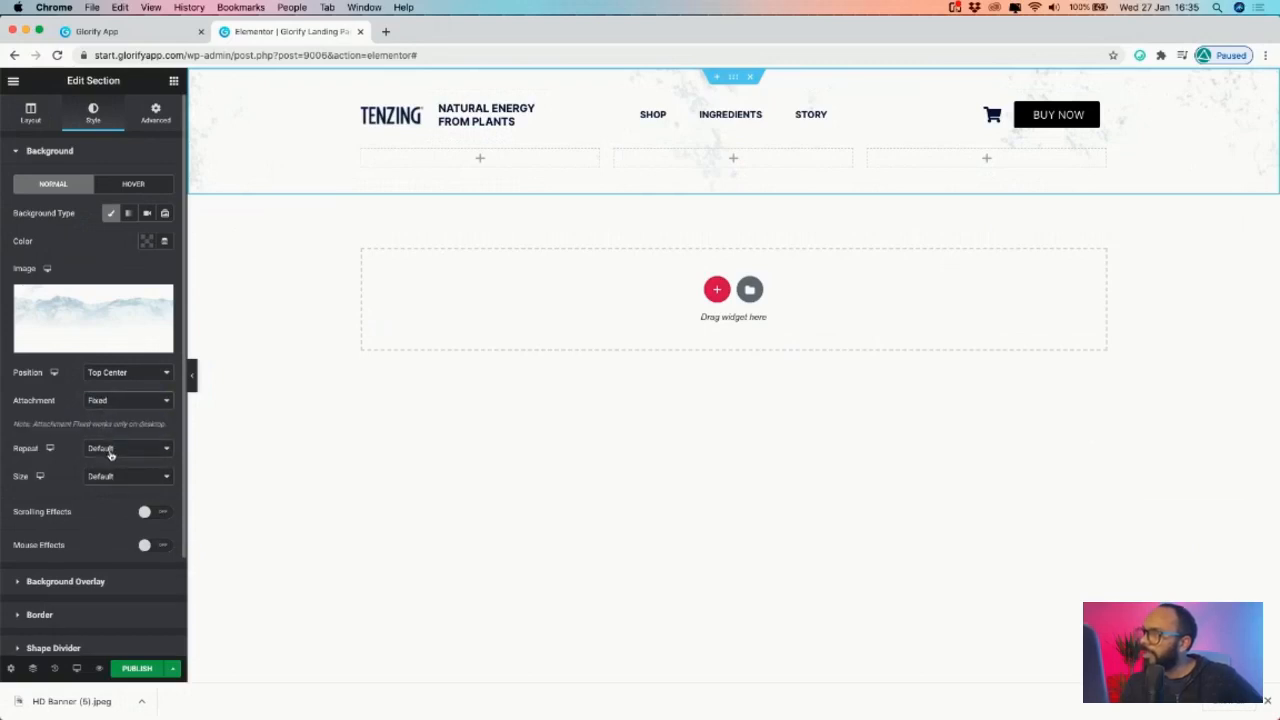
{"action": "left_click", "coordinate": [110, 452]}
{"action": "left_click", "coordinate": [101, 461]}
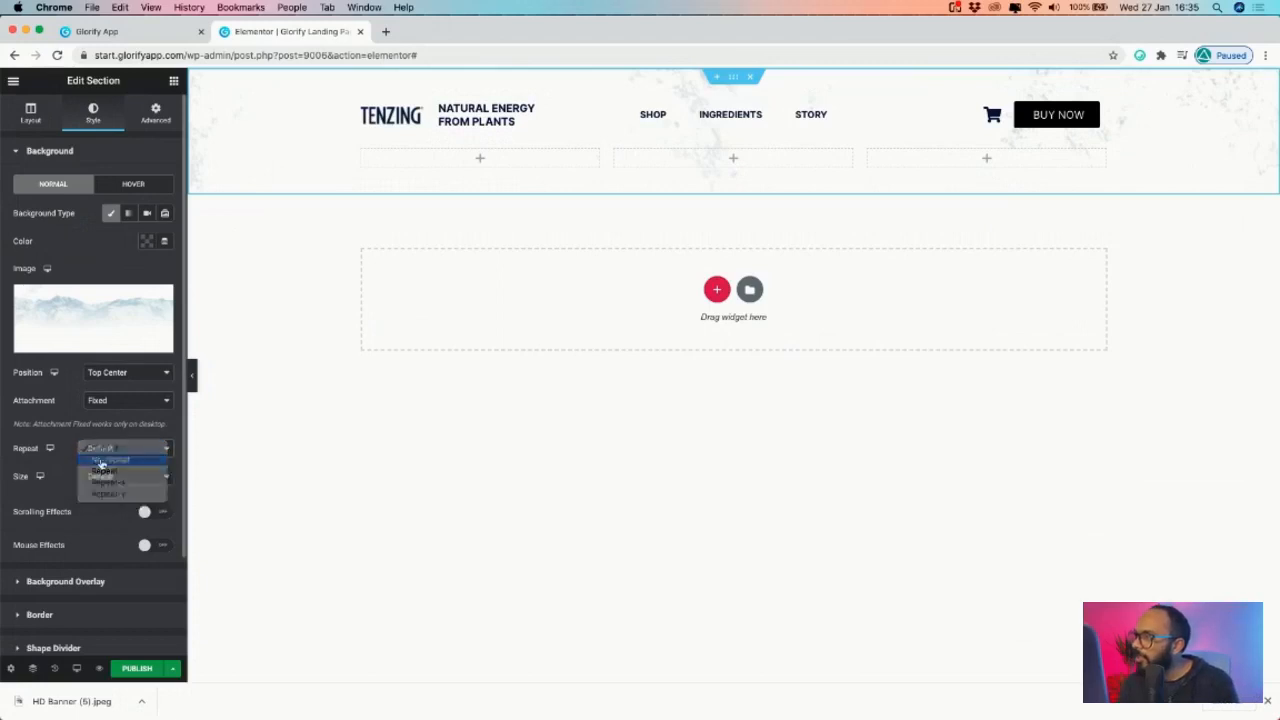
{"action": "left_click", "coordinate": [115, 476]}
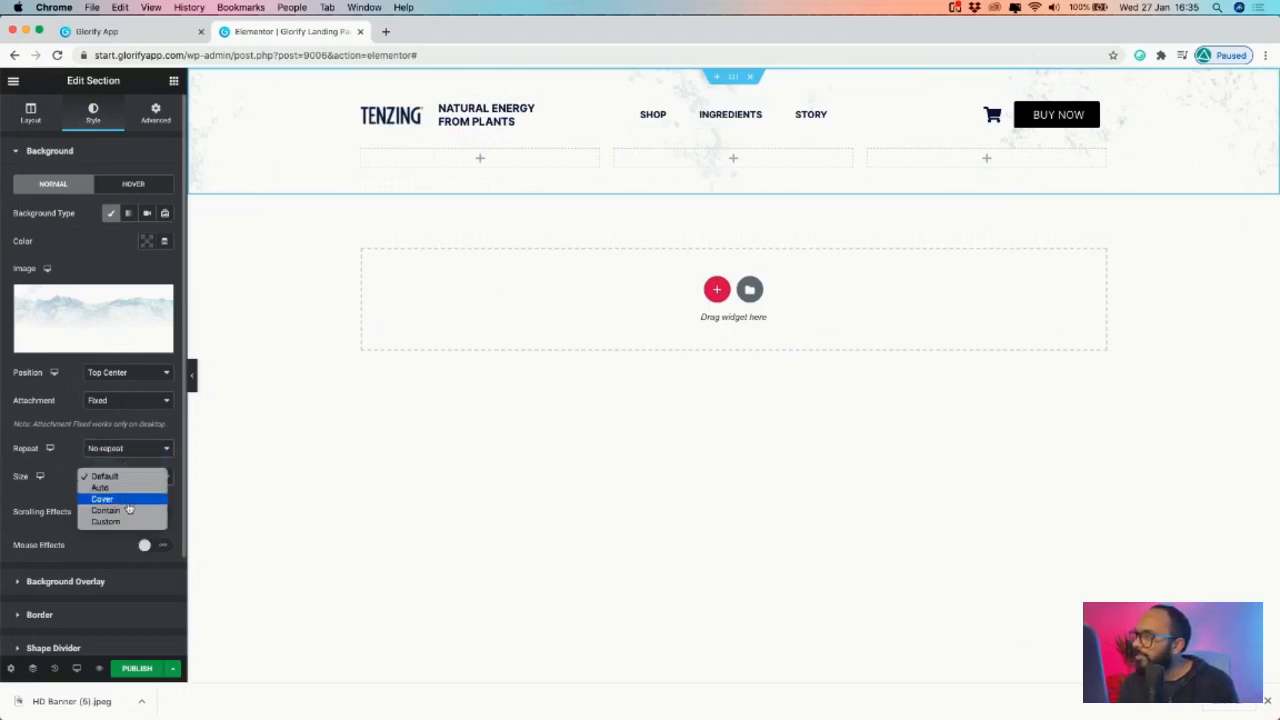
{"action": "left_click", "coordinate": [127, 499]}
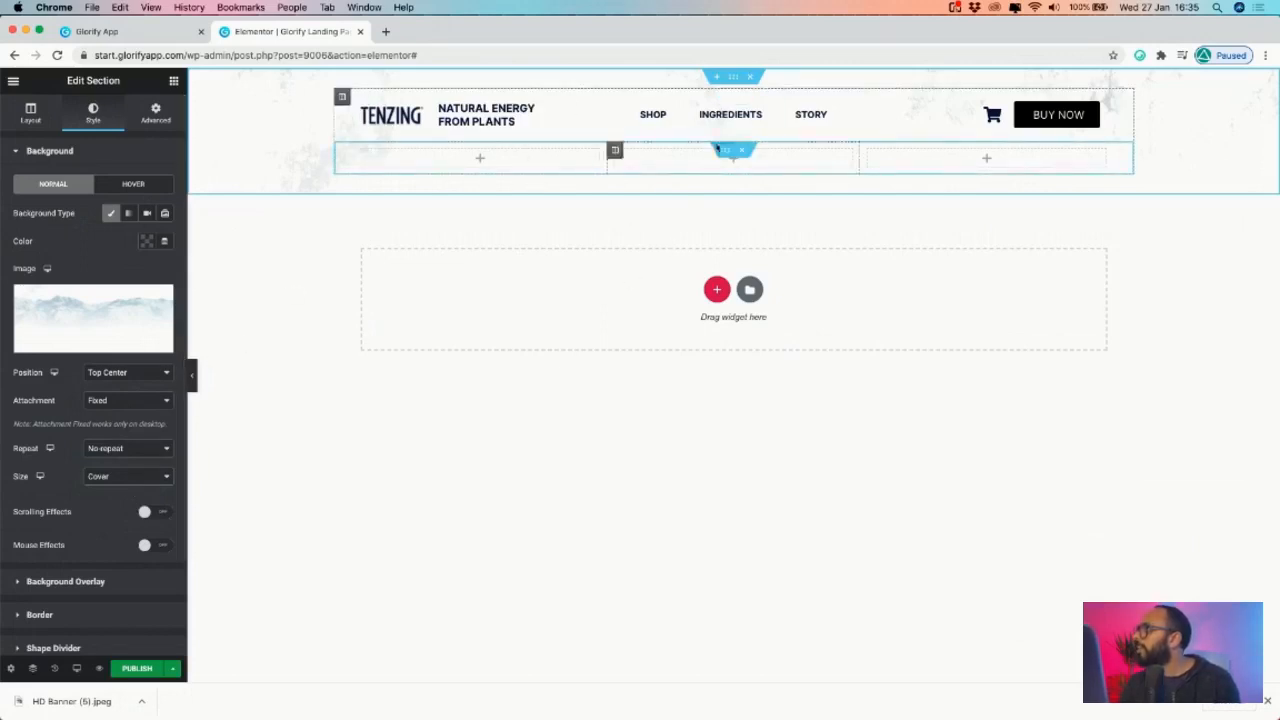
- Compare the header with the Glorify banner mockup
{"action": "left_click", "coordinate": [97, 31]}
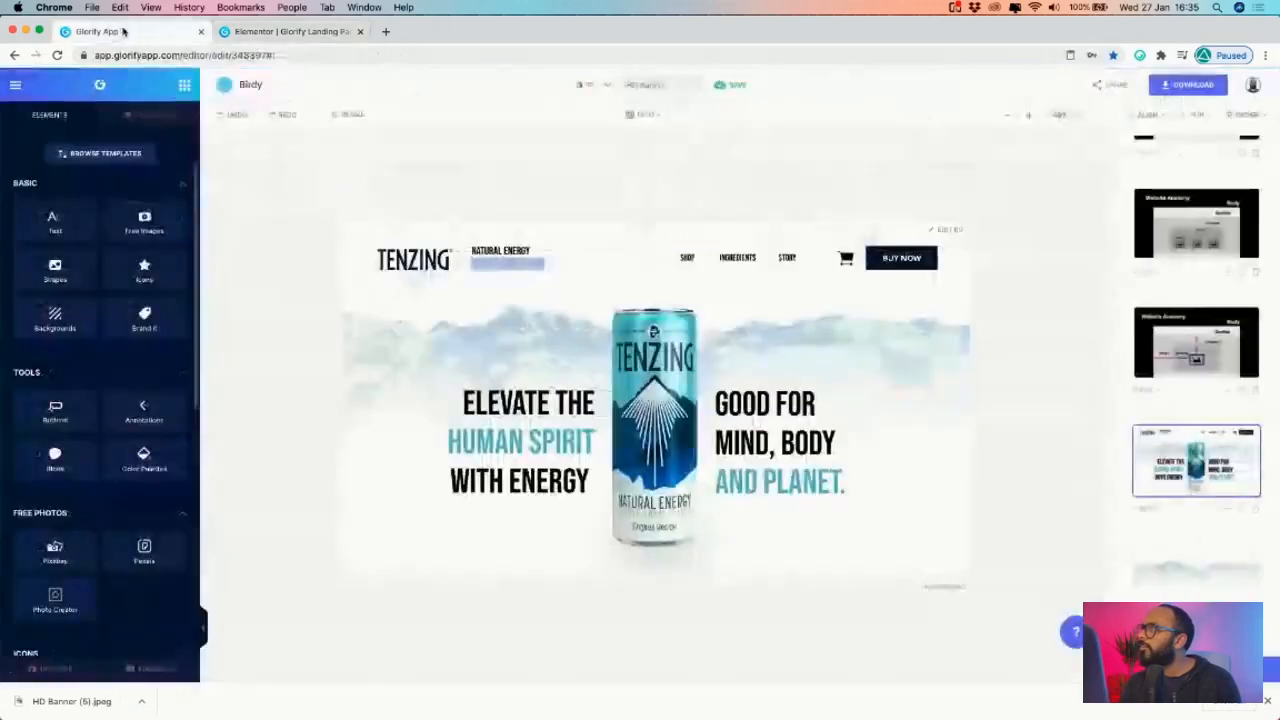
{"action": "left_click", "coordinate": [270, 31]}
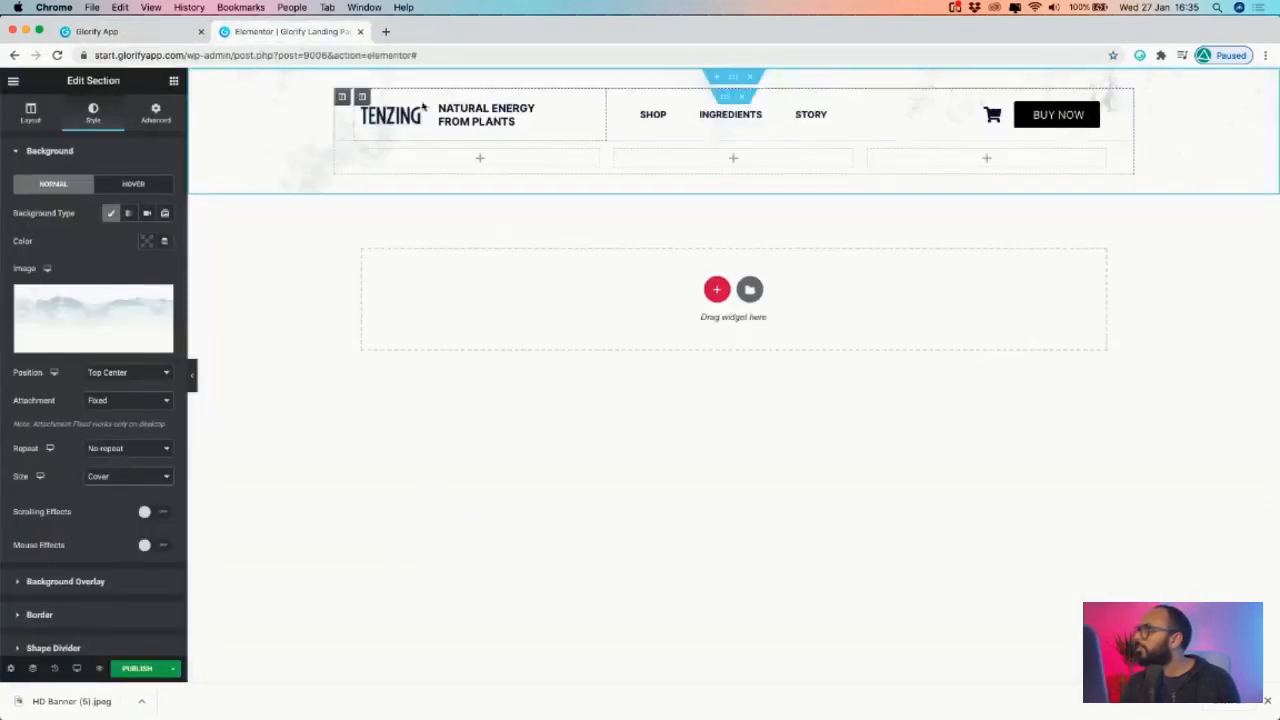
{"action": "left_click", "coordinate": [175, 82]}
- Drag an Image widget into the middle column and insert the uploaded HD Banner.png can
{"action": "left_click_drag", "start_coordinate": [48, 268], "coordinate": [704, 175]}
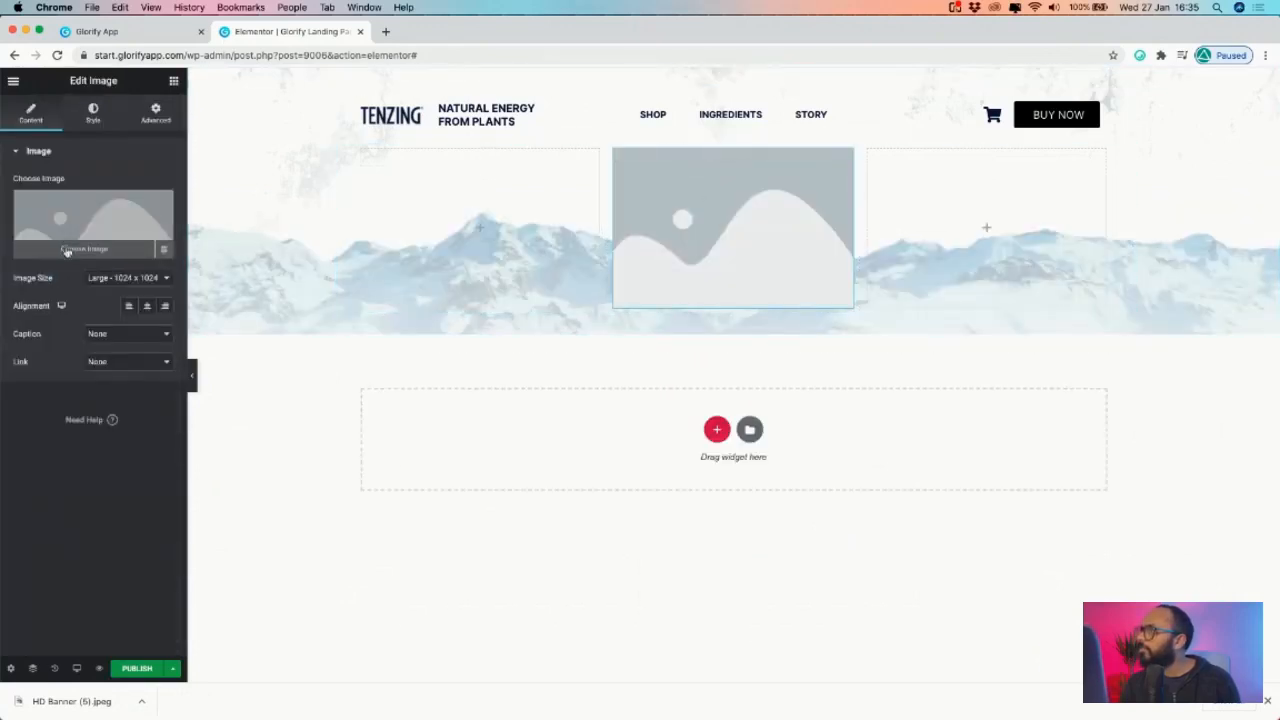
{"action": "left_click", "coordinate": [63, 250]}
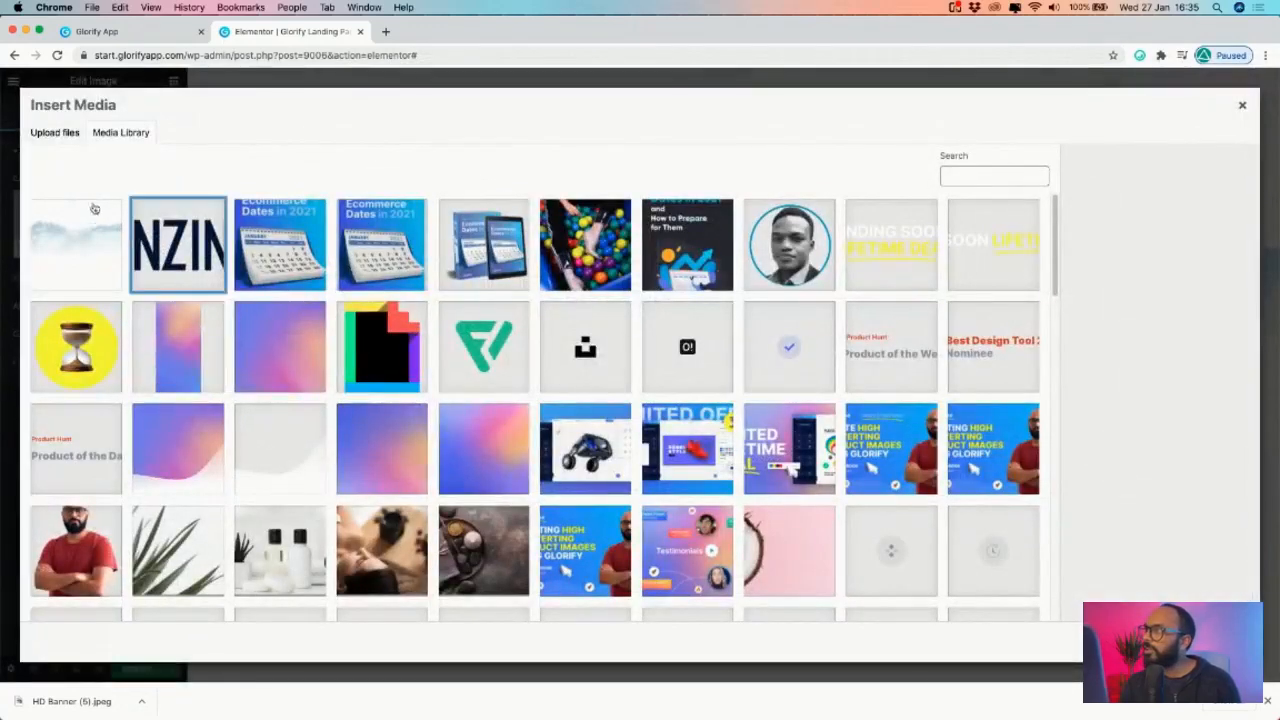
{"action": "left_click", "coordinate": [57, 133]}
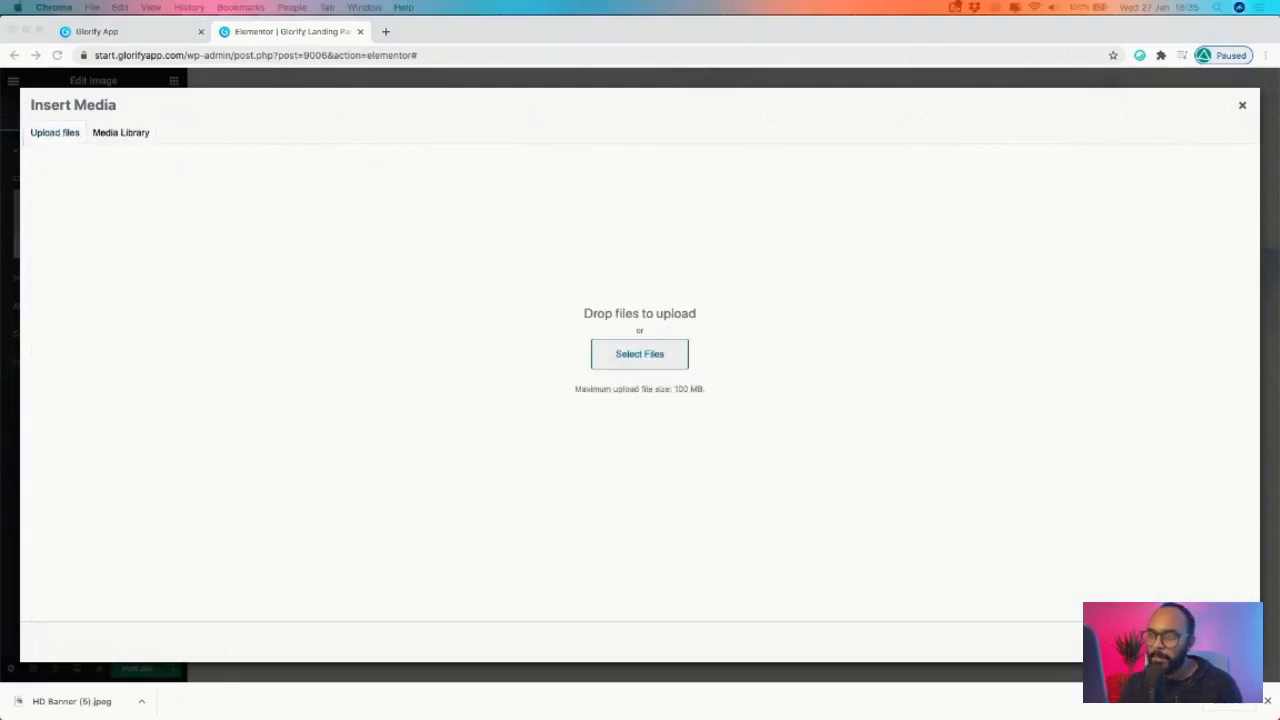
{"action": "left_click_drag", "start_coordinate": [640, 400], "coordinate": [700, 398]}
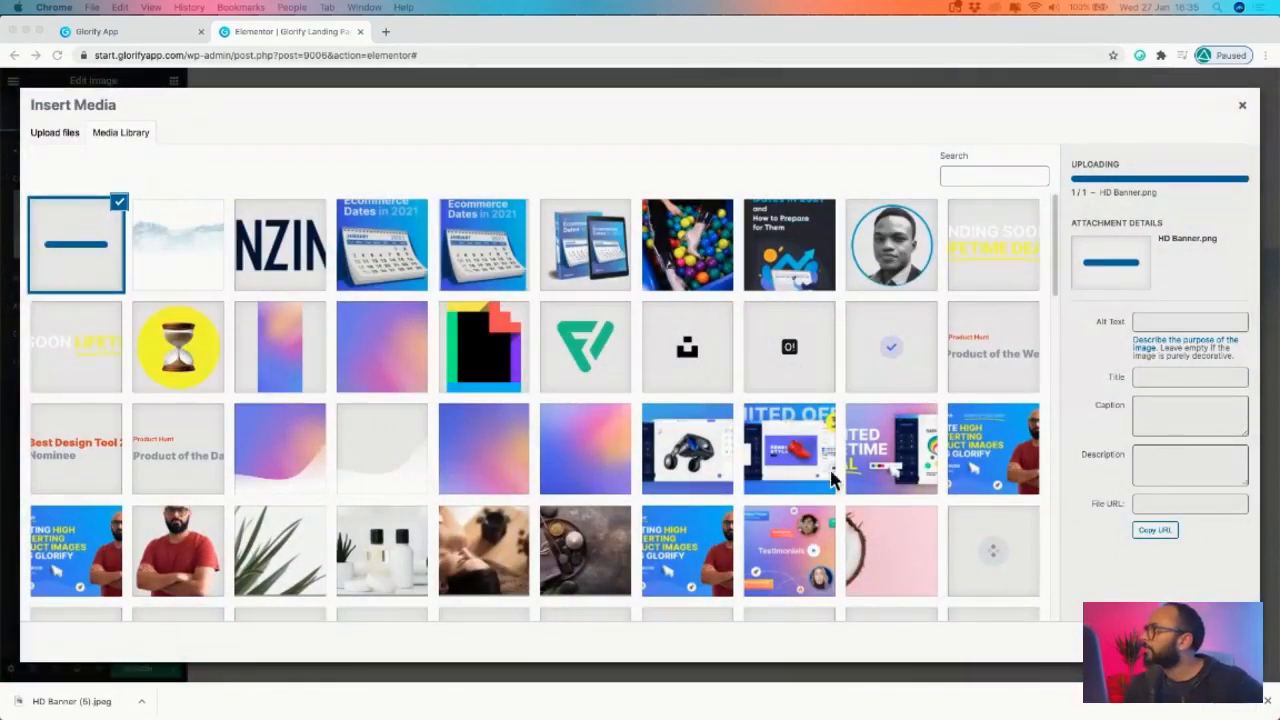
{"action": "left_click", "coordinate": [1213, 642]}
{"action": "left_click", "coordinate": [1213, 642]}
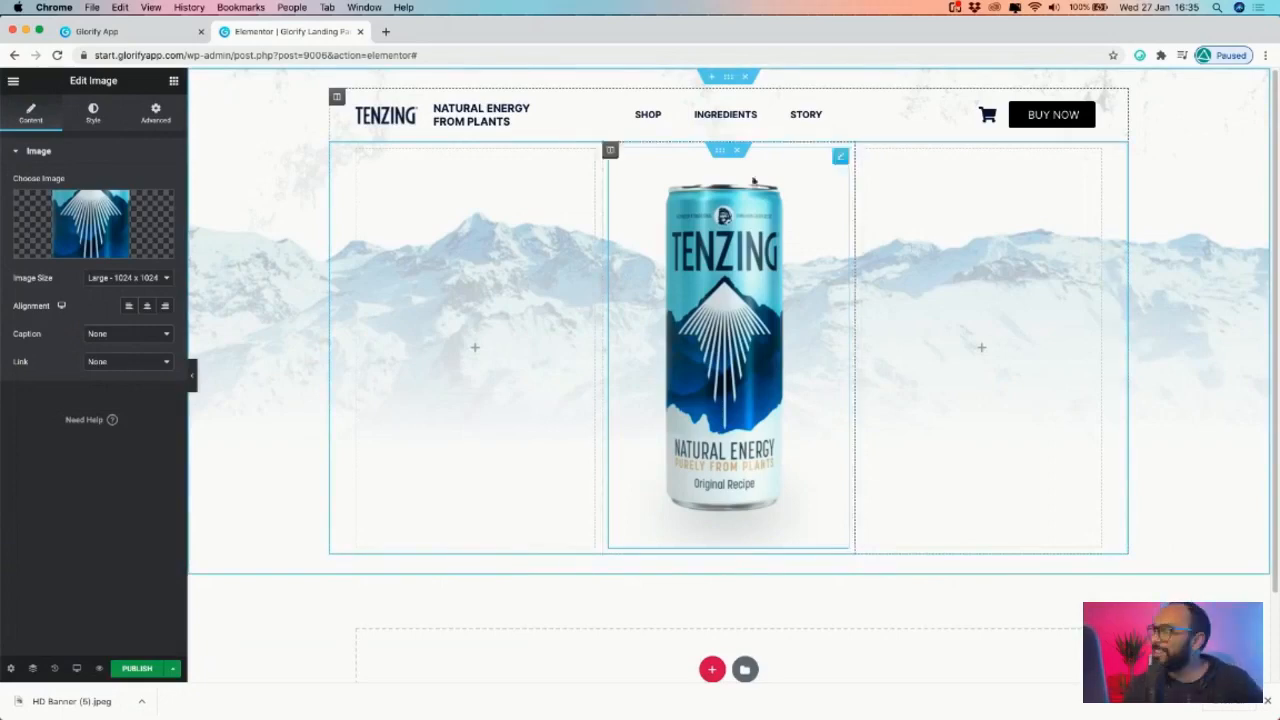
- Duplicate the NATURAL ENERGY FROM PLANTS heading into the left column and centre it vertically
{"action": "right_click", "coordinate": [518, 110]}
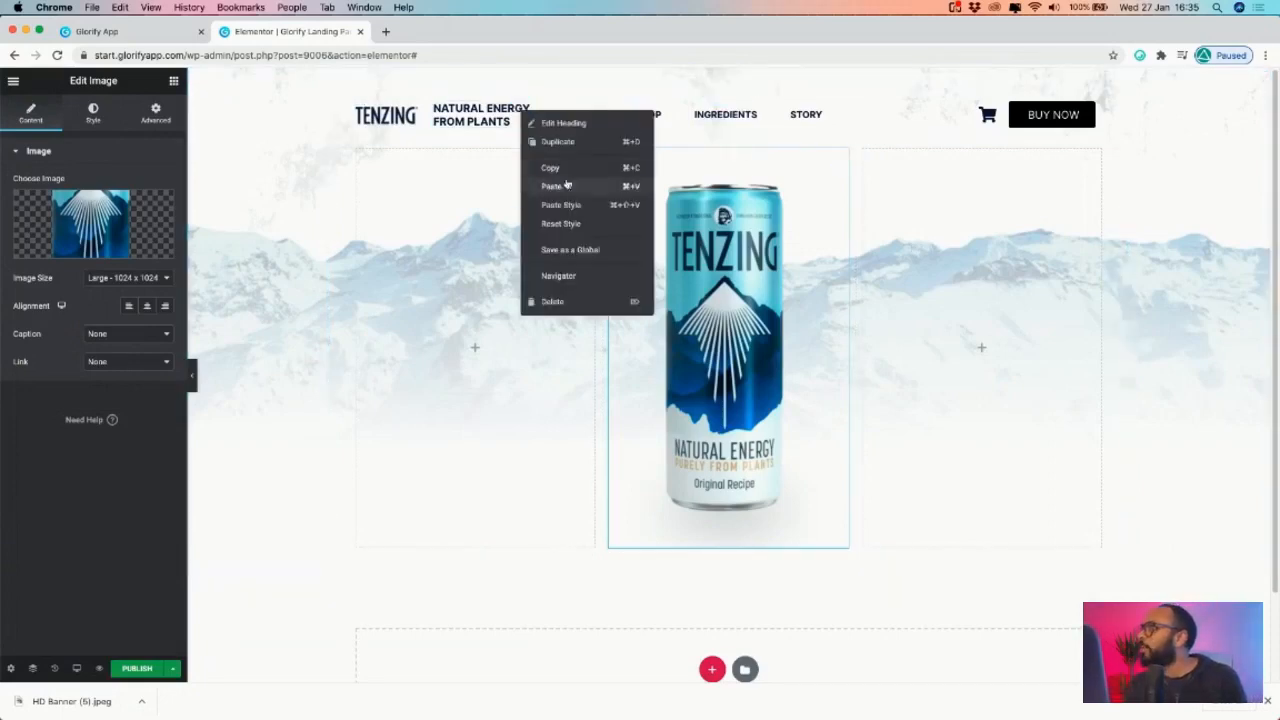
{"action": "left_click", "coordinate": [558, 142]}
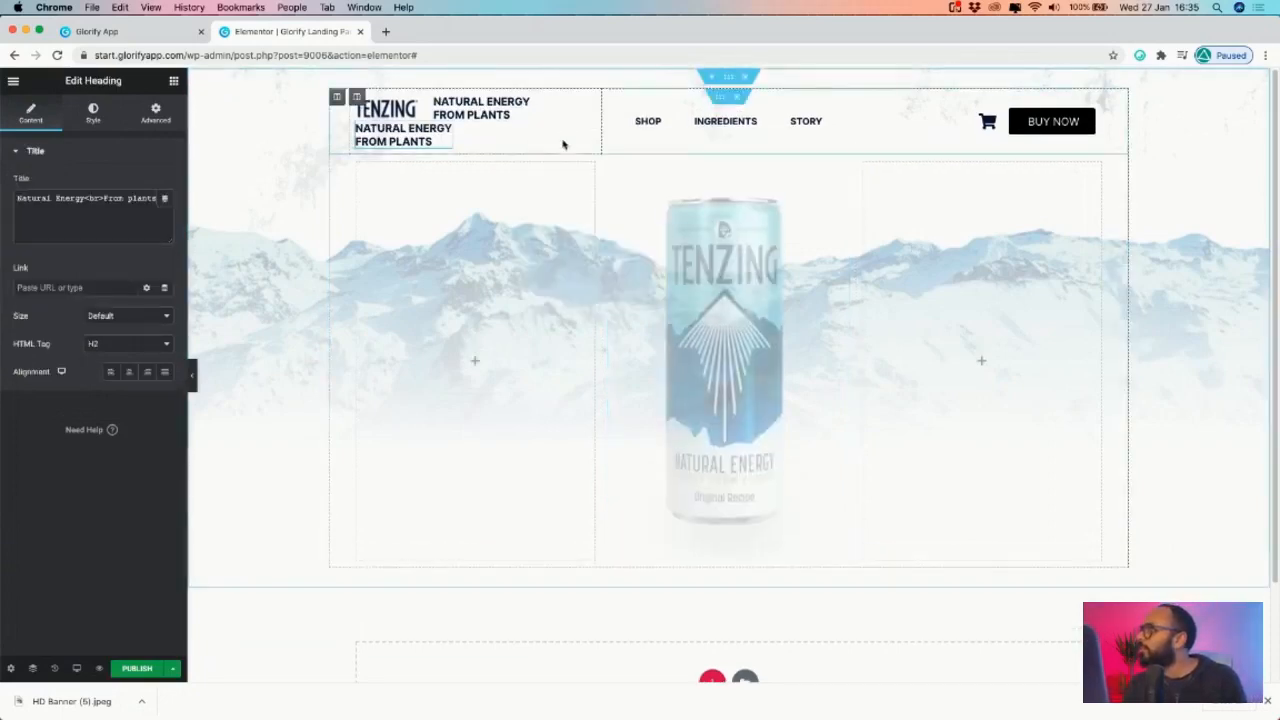
{"action": "left_click_drag", "start_coordinate": [443, 129], "coordinate": [500, 378]}
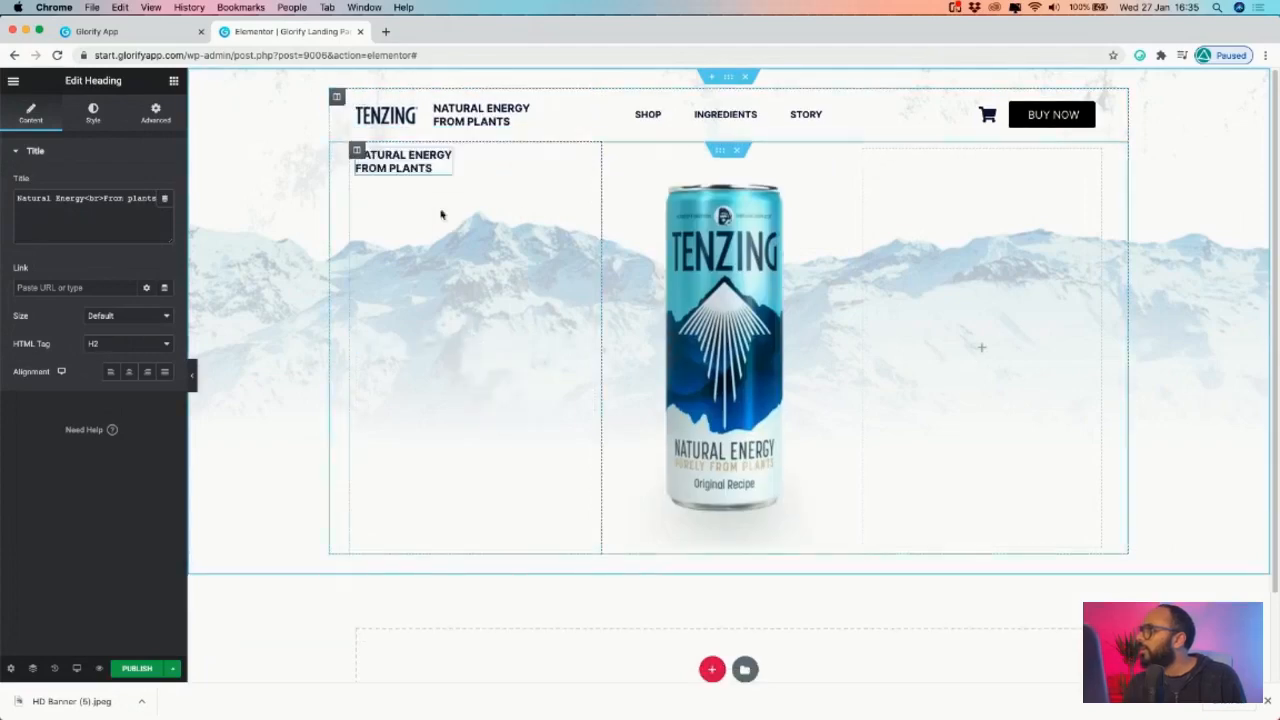
{"action": "left_click", "coordinate": [356, 152]}
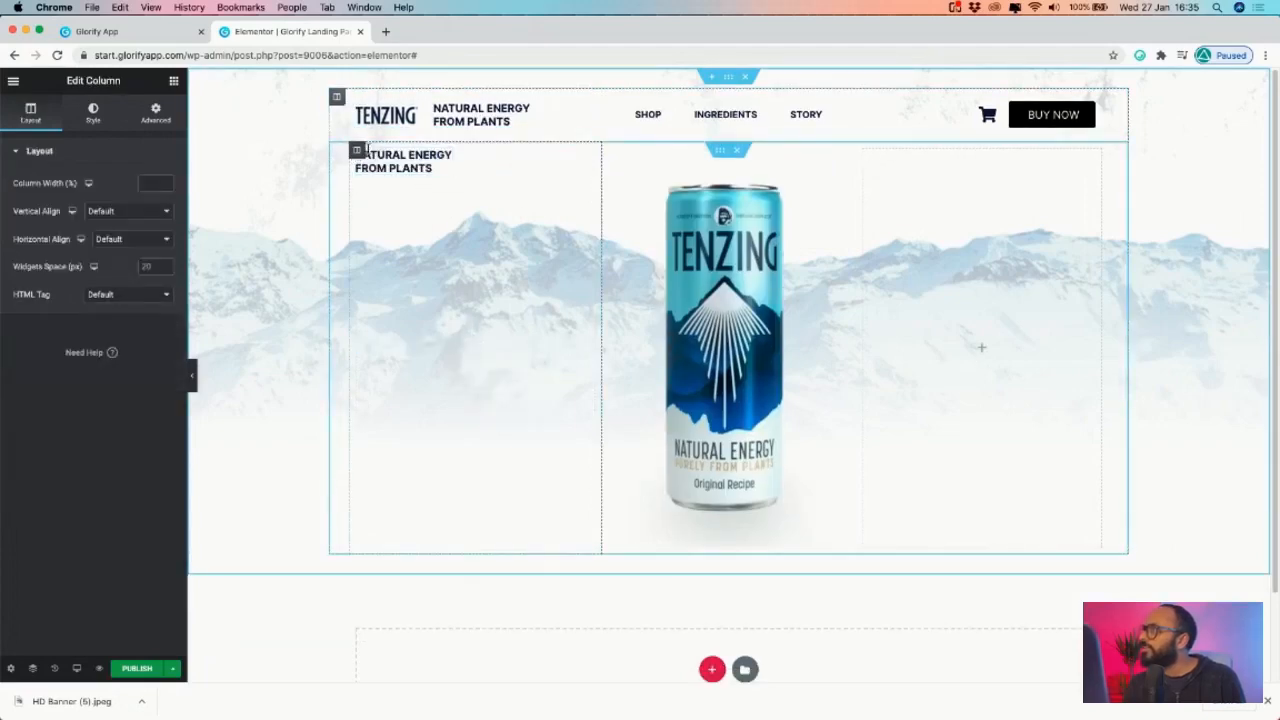
{"action": "left_click", "coordinate": [128, 211]}
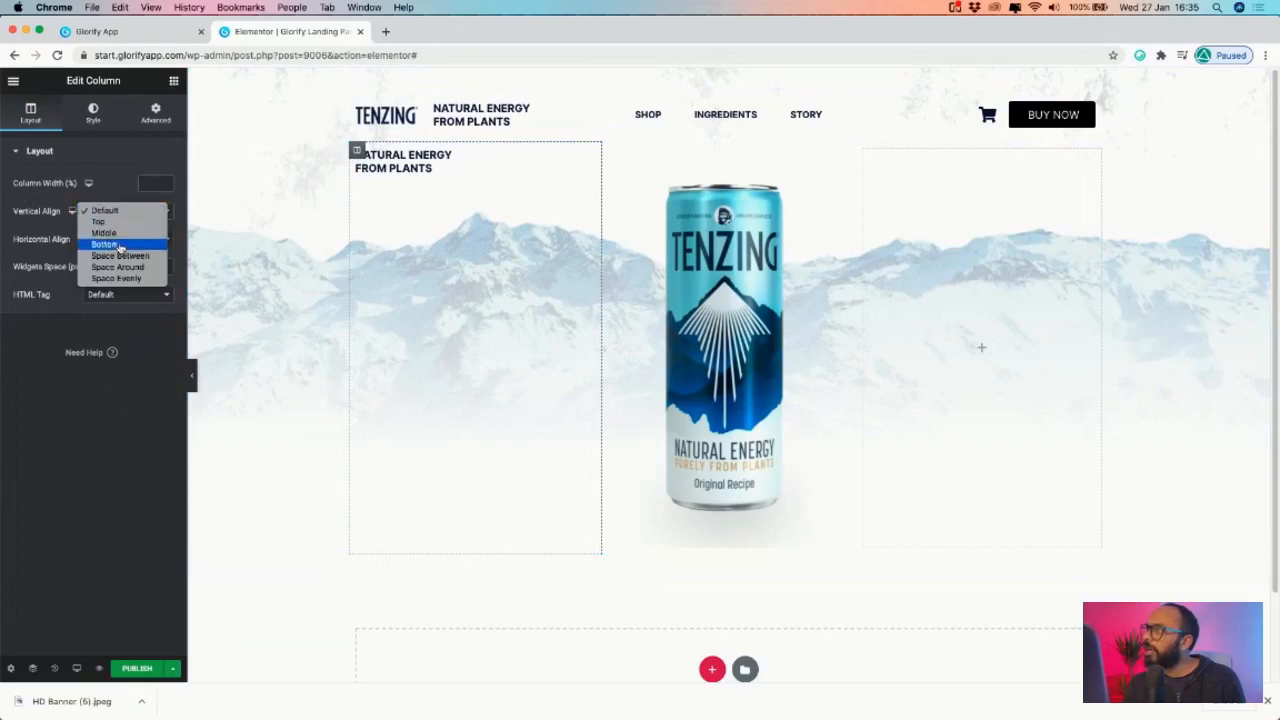
{"action": "left_click", "coordinate": [118, 233]}
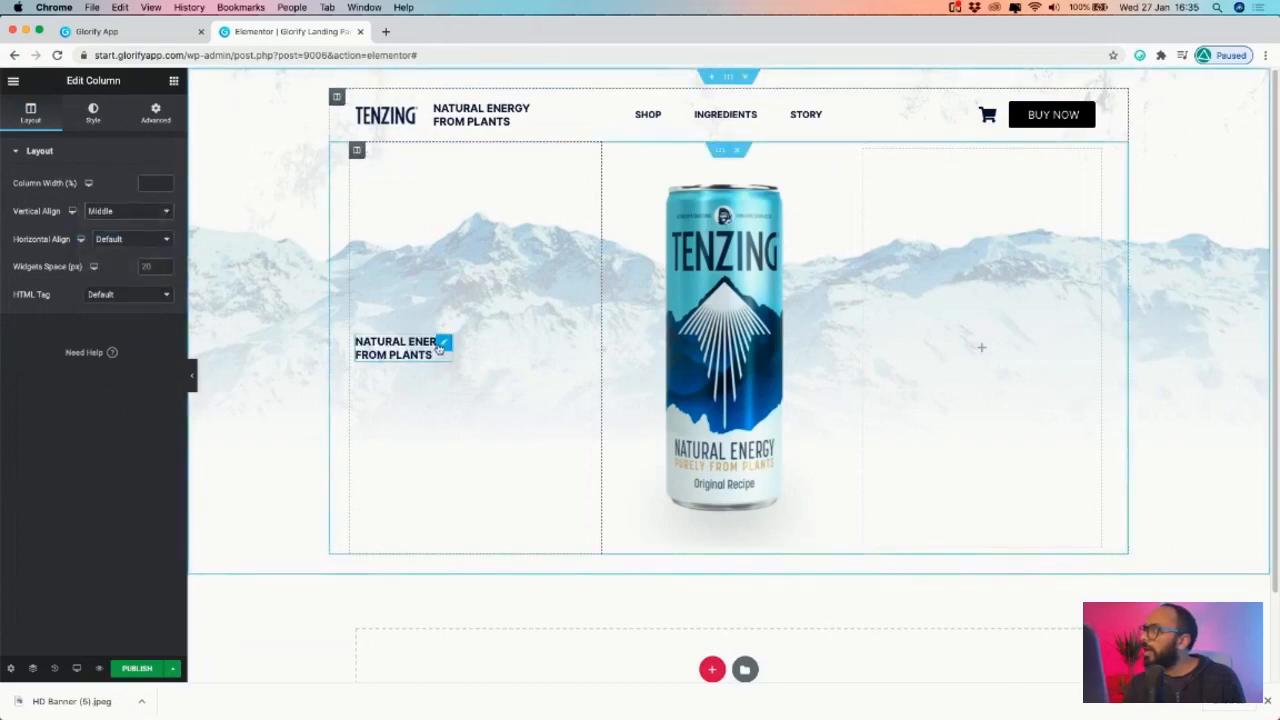
- Select the full ELEVATE THE HUMAN SPIRIT headline text in the Glorify mockup
{"action": "left_click", "coordinate": [135, 33]}
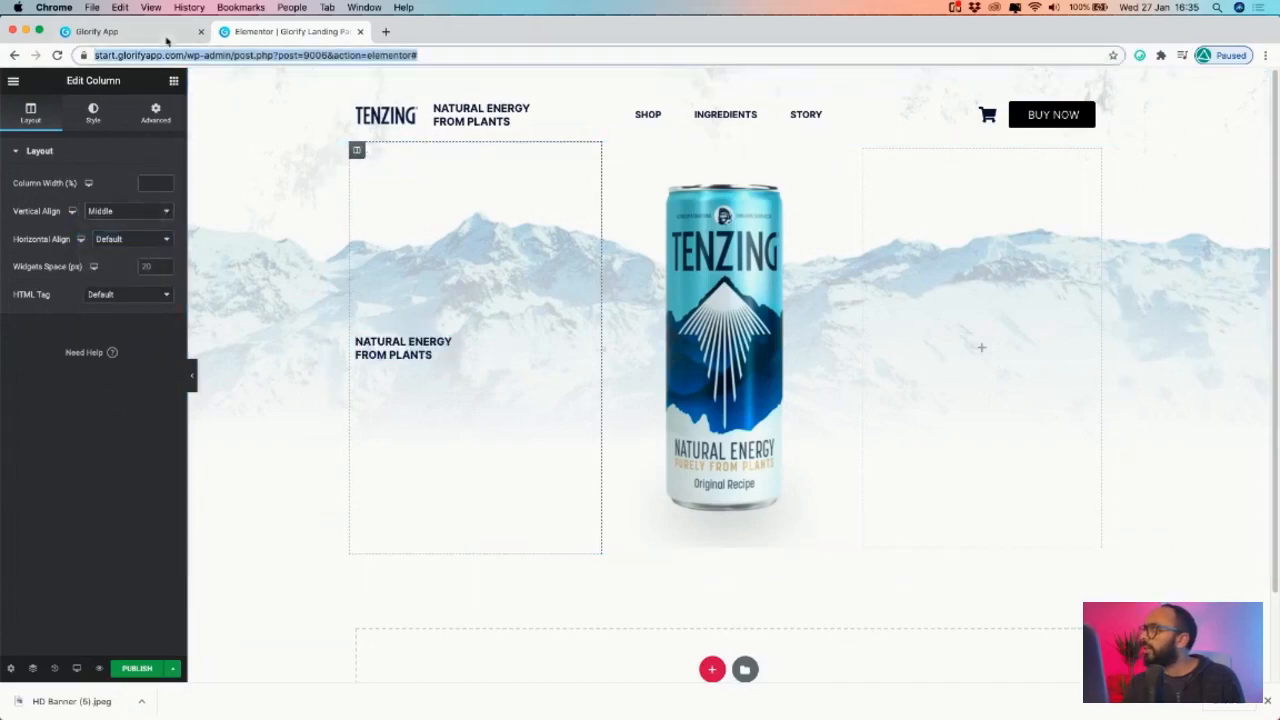
{"action": "left_click", "coordinate": [532, 425]}
{"action": "double_click", "coordinate": [532, 425]}
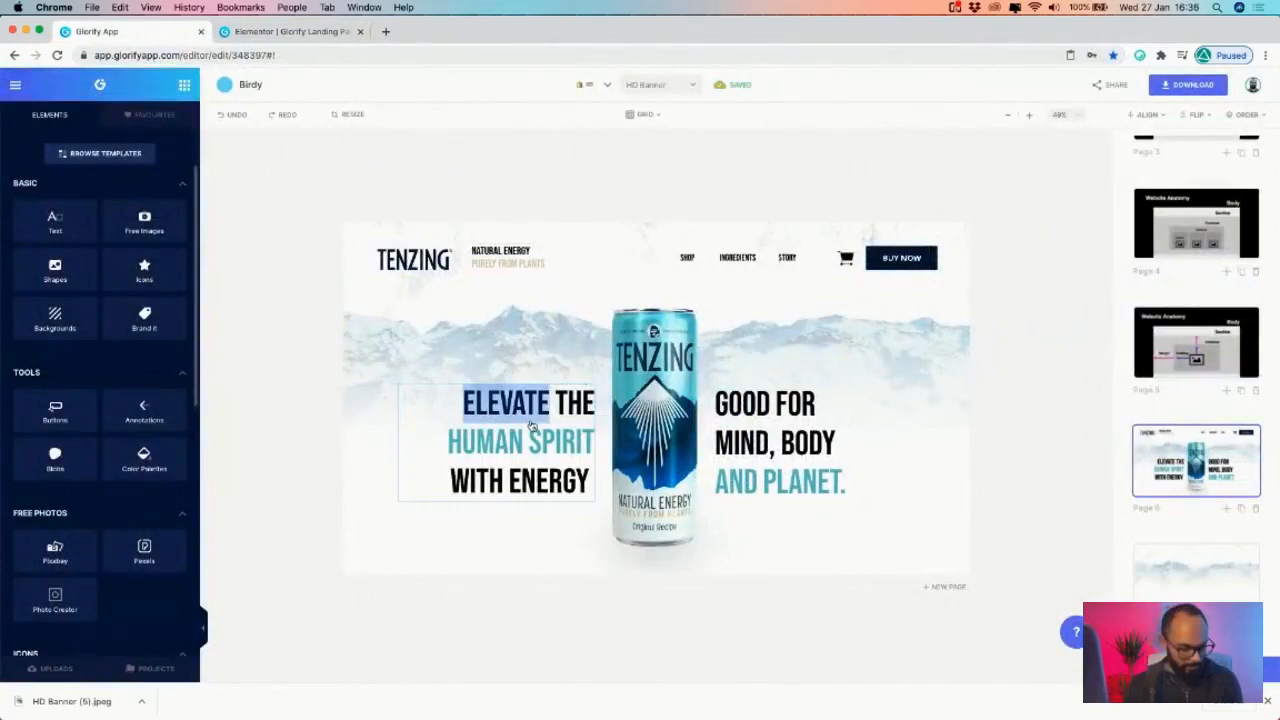
{"action": "key", "text": "super+a"}
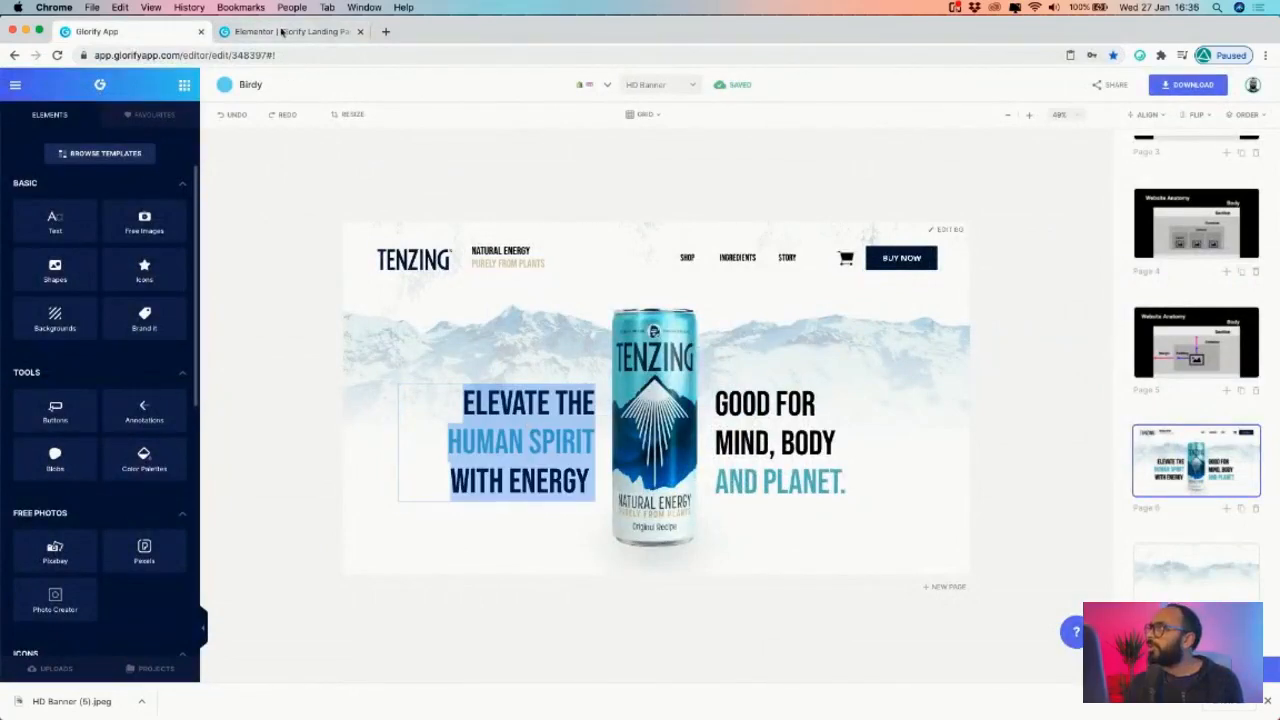
- Paste 'Elevate the human spirit with energy' over the left heading, checking the mockup's font size
{"action": "left_click", "coordinate": [282, 33]}
{"action": "left_click", "coordinate": [443, 343]}
{"action": "key", "text": "super+a"}
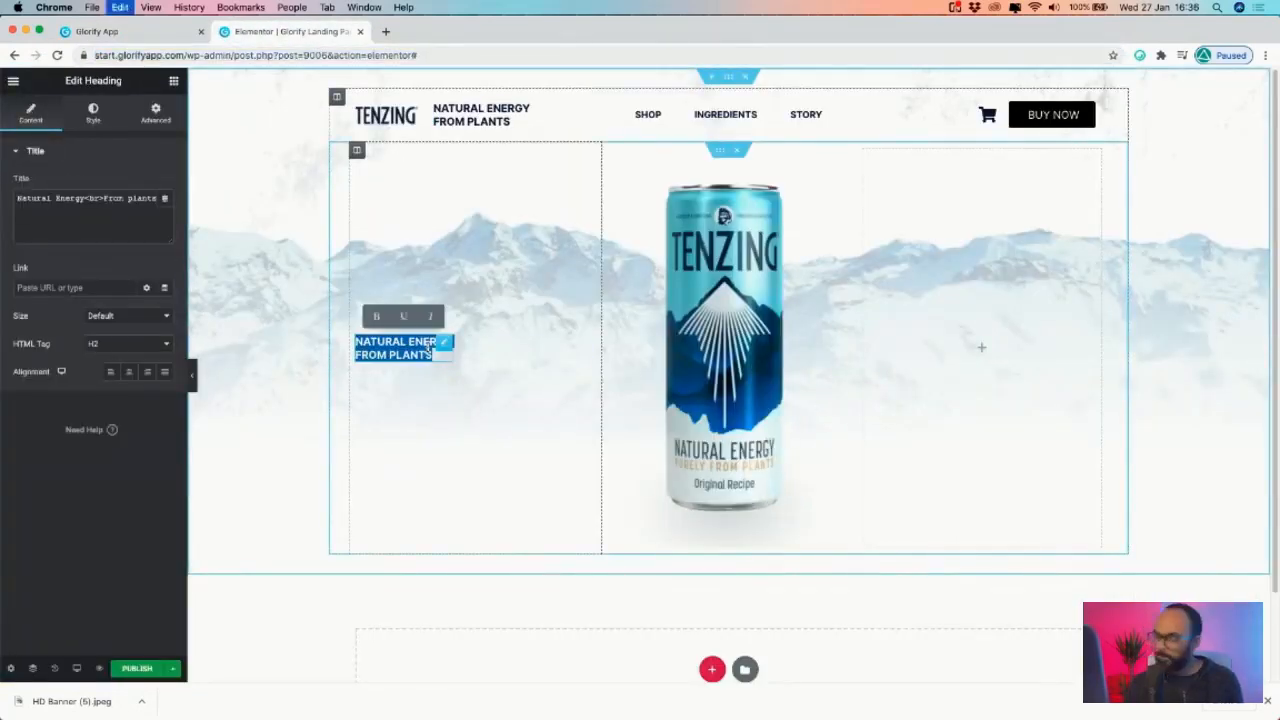
{"action": "type", "text": "Elevate the human spirit with energy"}
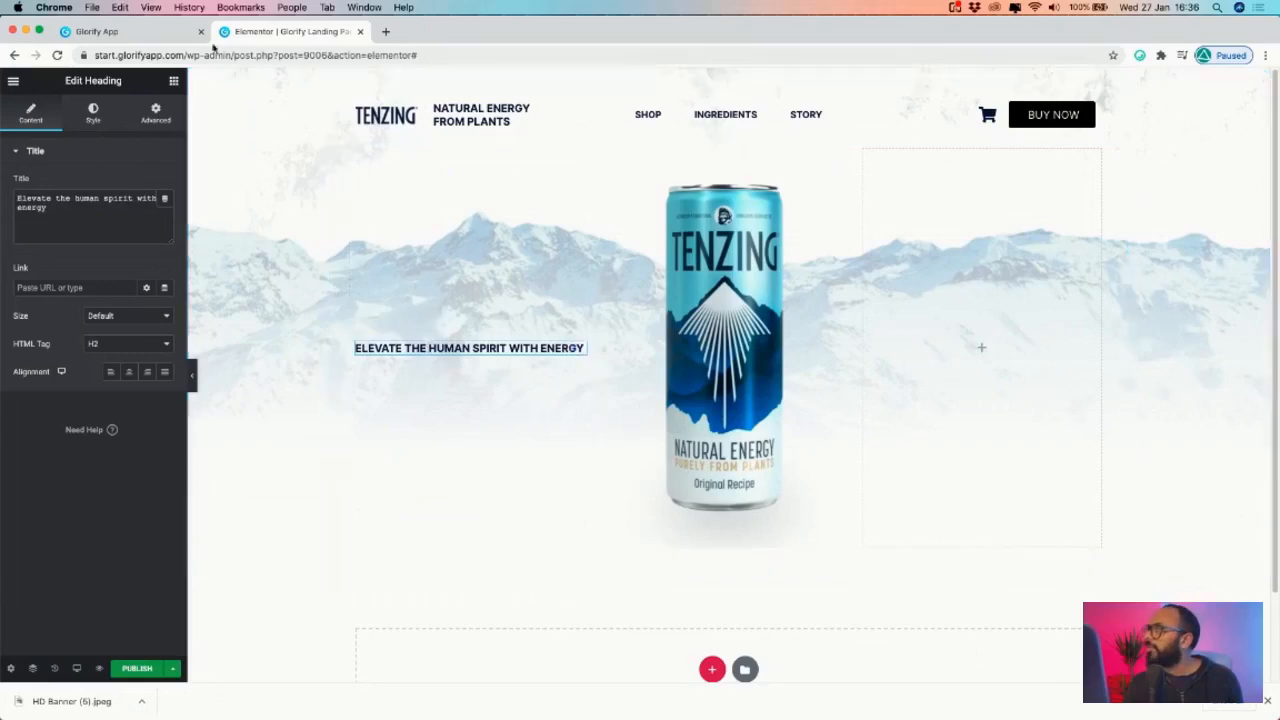
{"action": "left_click", "coordinate": [160, 31]}
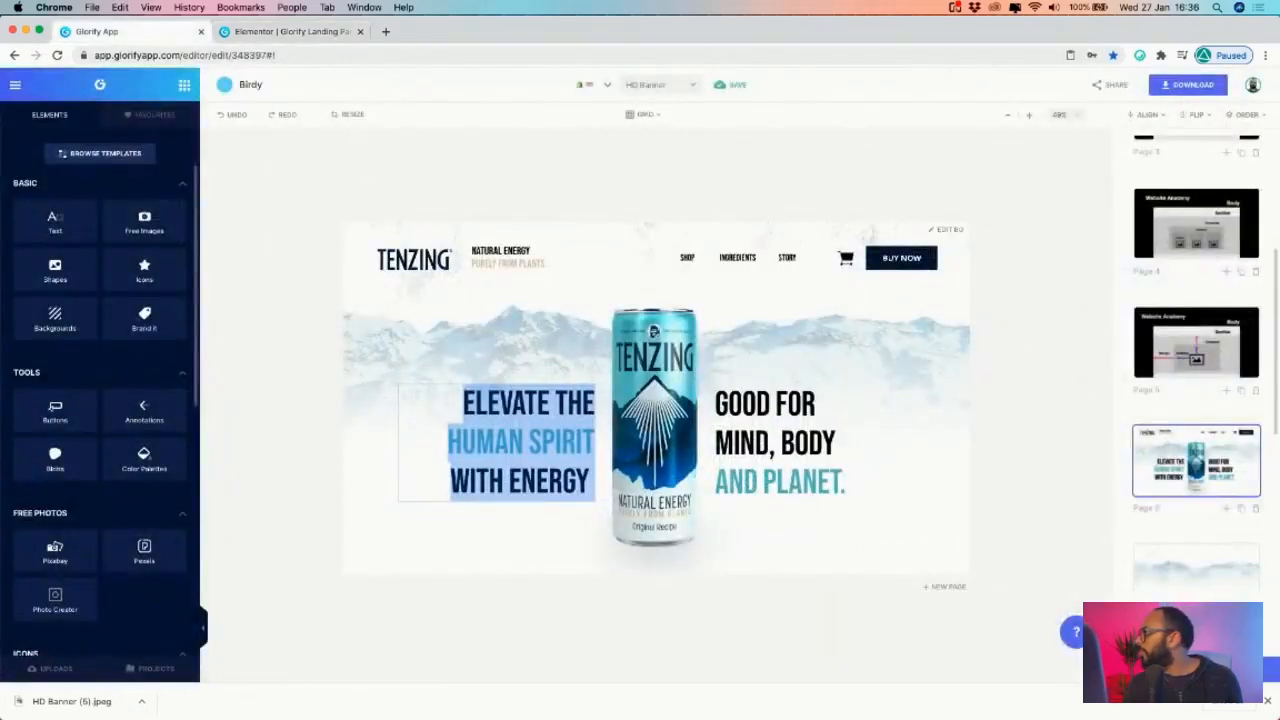
{"action": "left_click", "coordinate": [1159, 284]}
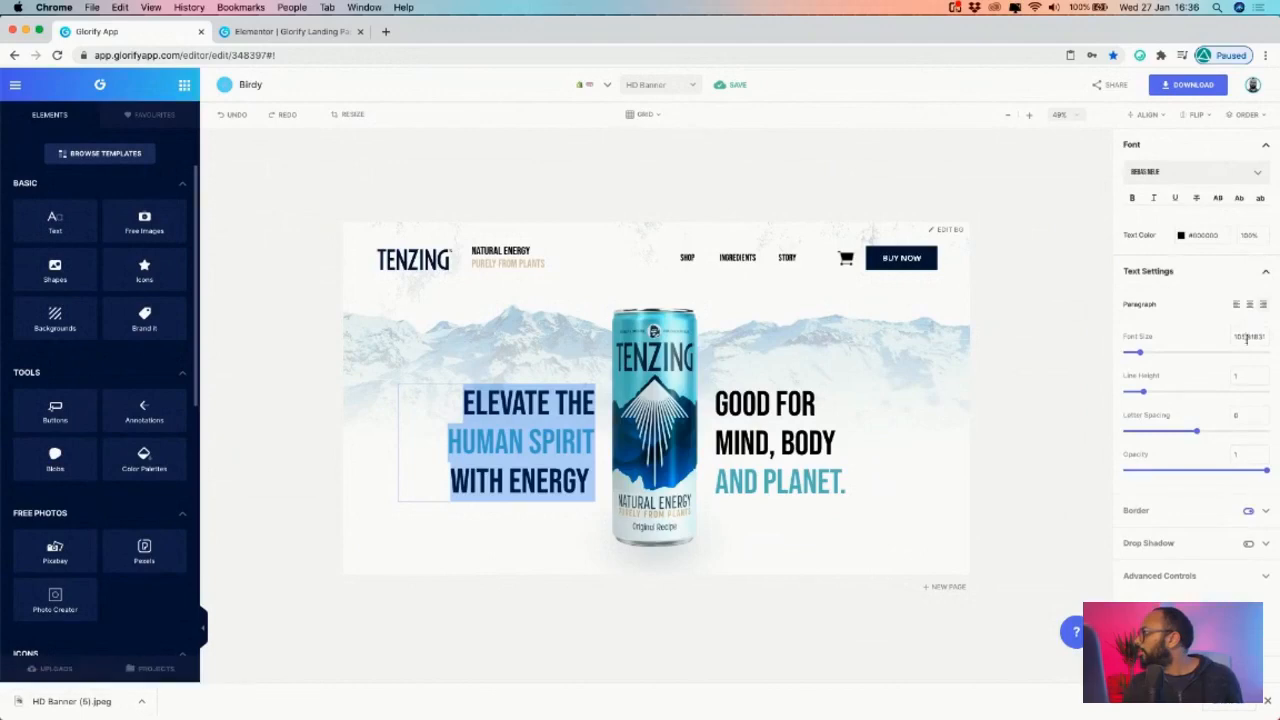
{"action": "left_click", "coordinate": [309, 35]}
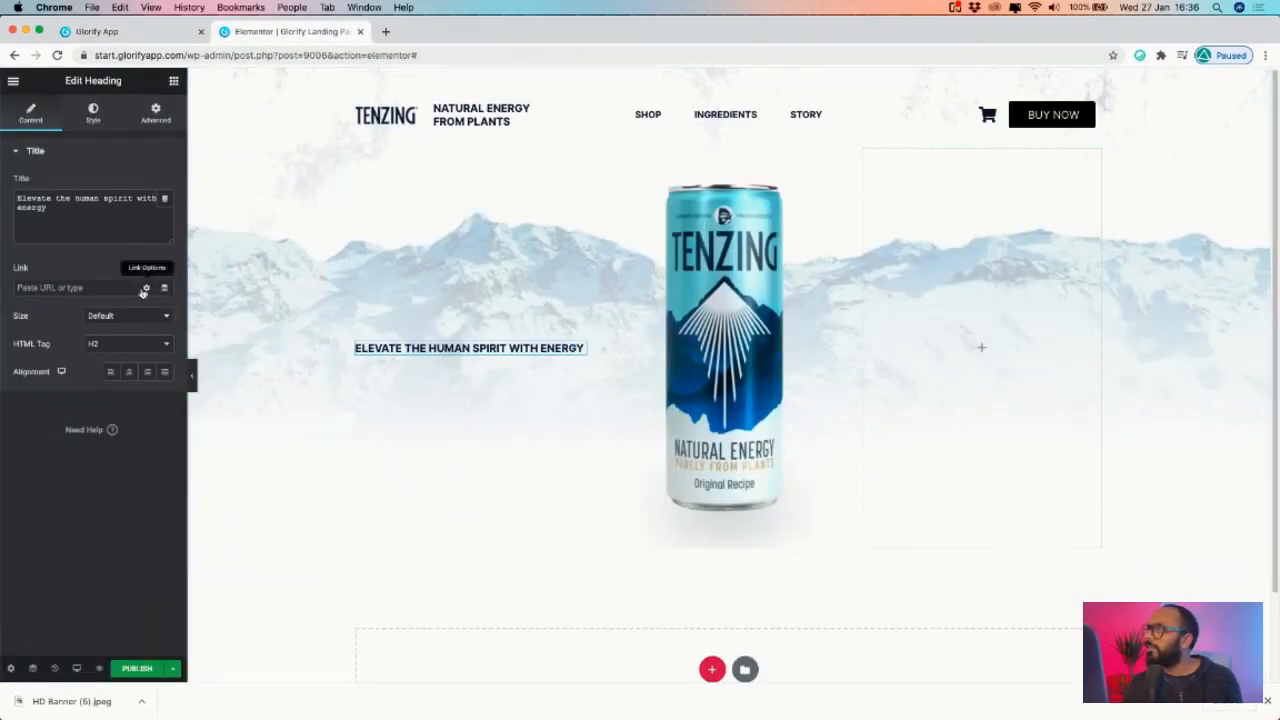
- Set the 'Elevate the human spirit' heading's font size to 49 and right-align it
{"action": "left_click", "coordinate": [95, 125]}
{"action": "left_click", "coordinate": [165, 212]}
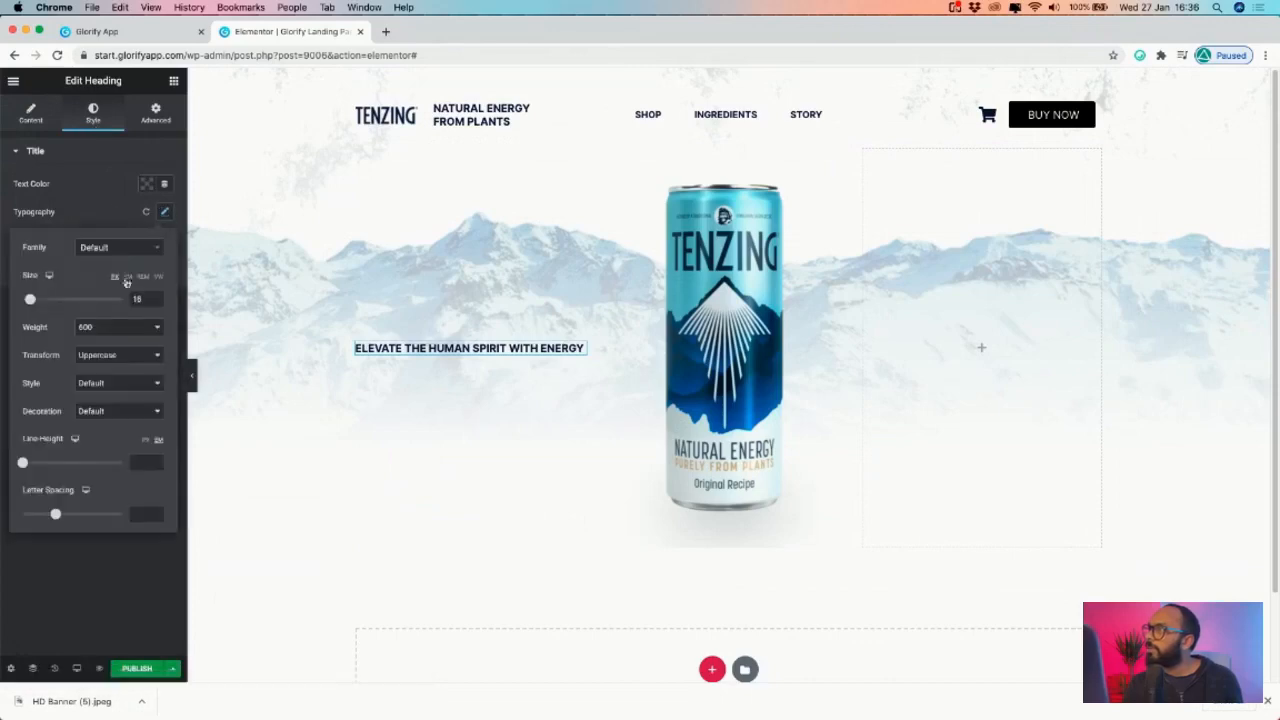
{"action": "mouse_move", "coordinate": [31, 302]}
{"action": "left_mouse_down"}
{"action": "mouse_move", "coordinate": [64, 303]}
{"action": "mouse_move", "coordinate": [52, 303]}
{"action": "left_mouse_up"}
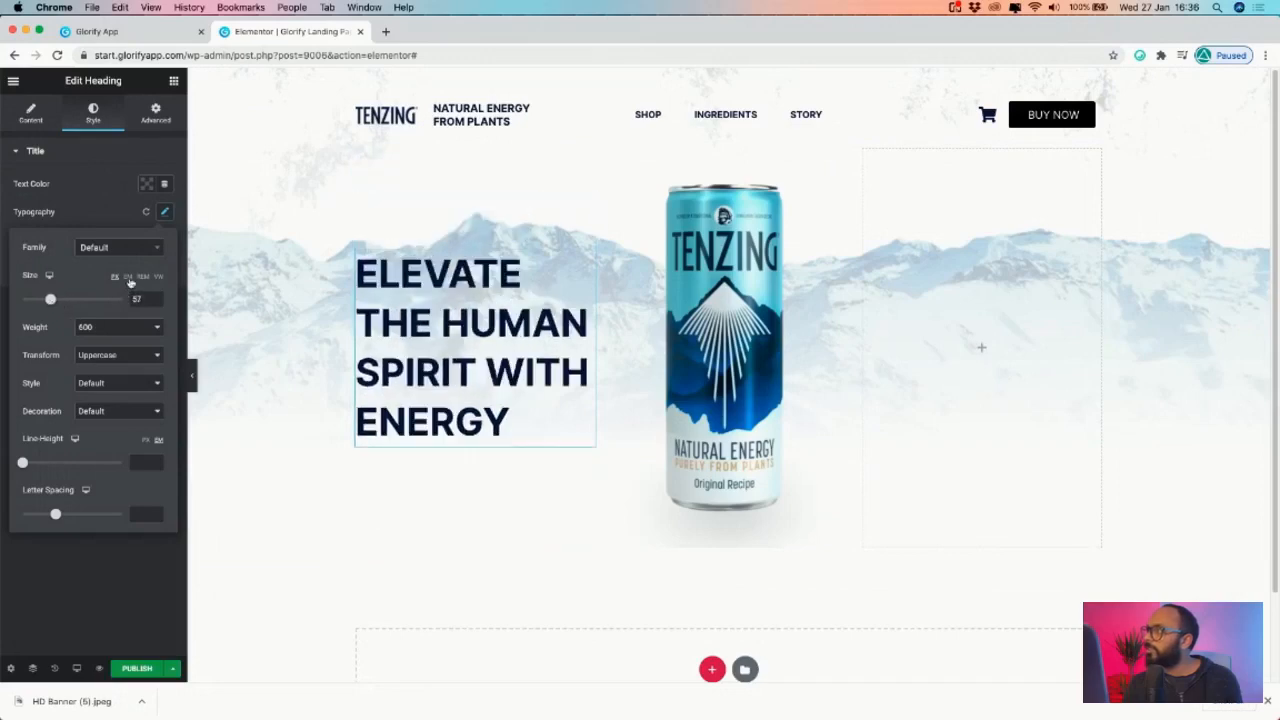
{"action": "left_click_drag", "start_coordinate": [61, 302], "coordinate": [48, 302]}
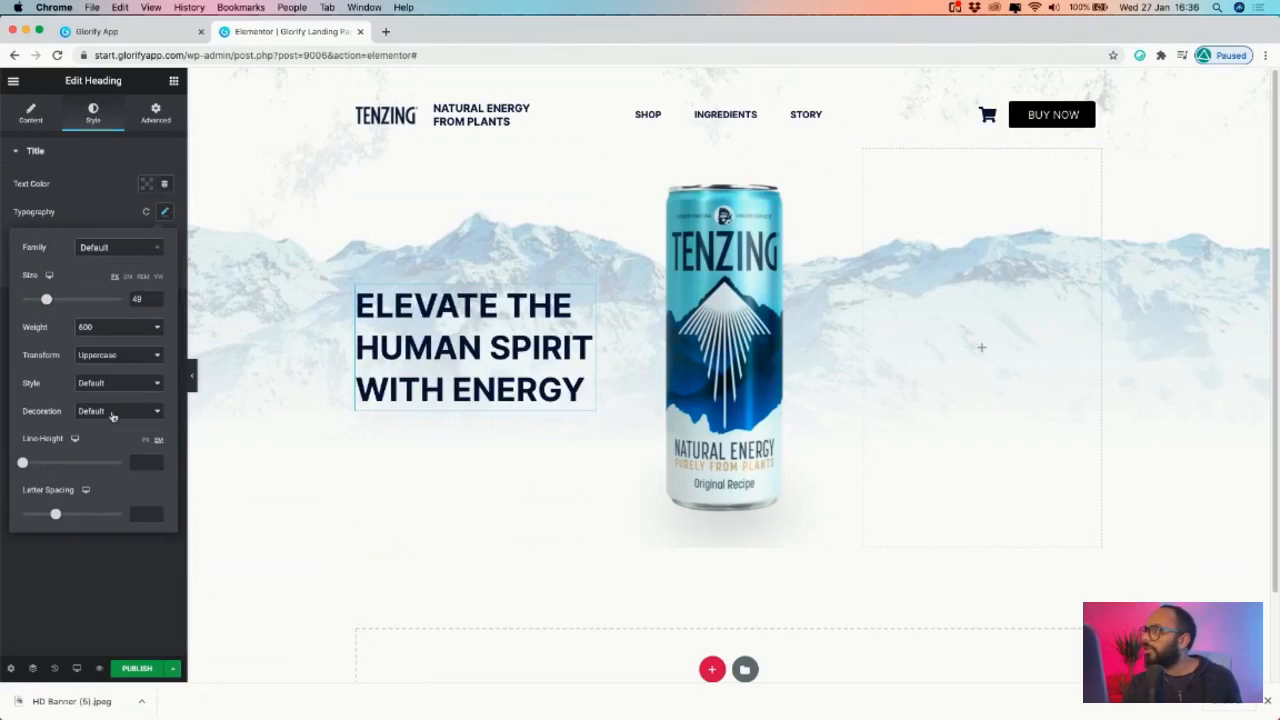
{"action": "left_click", "coordinate": [94, 186]}
{"action": "left_click", "coordinate": [36, 118]}
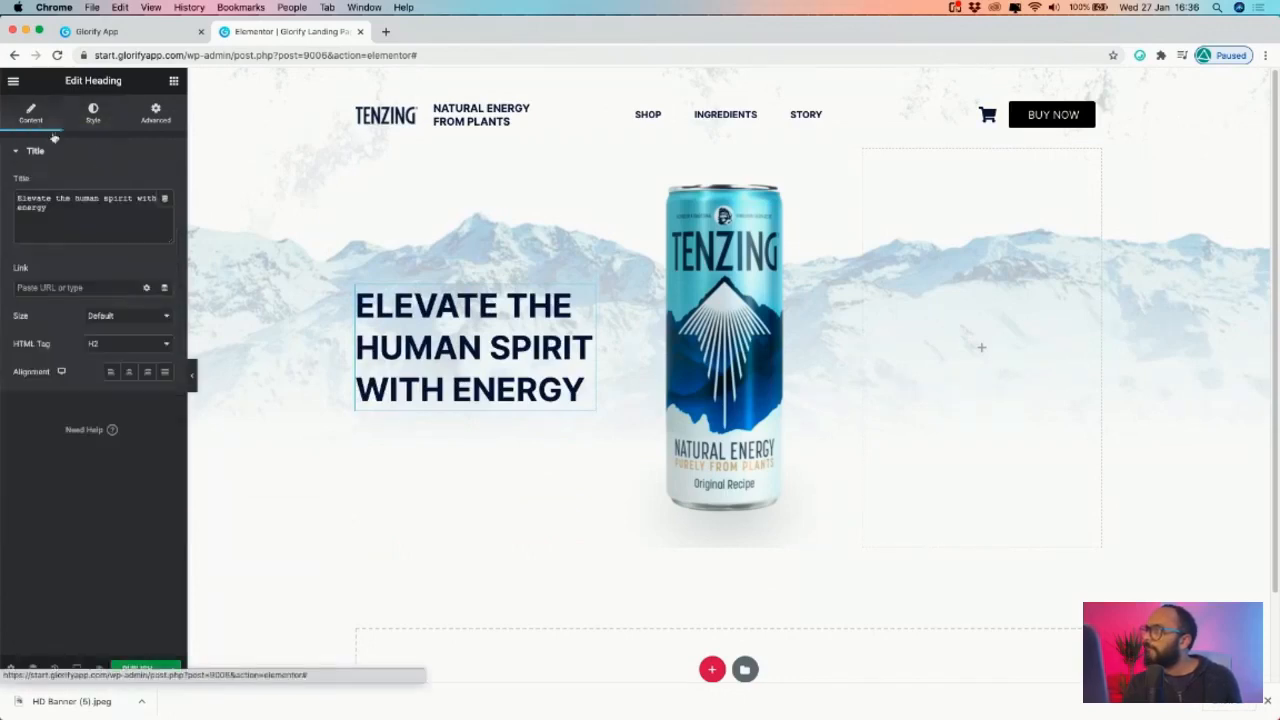
{"action": "left_click", "coordinate": [147, 372]}
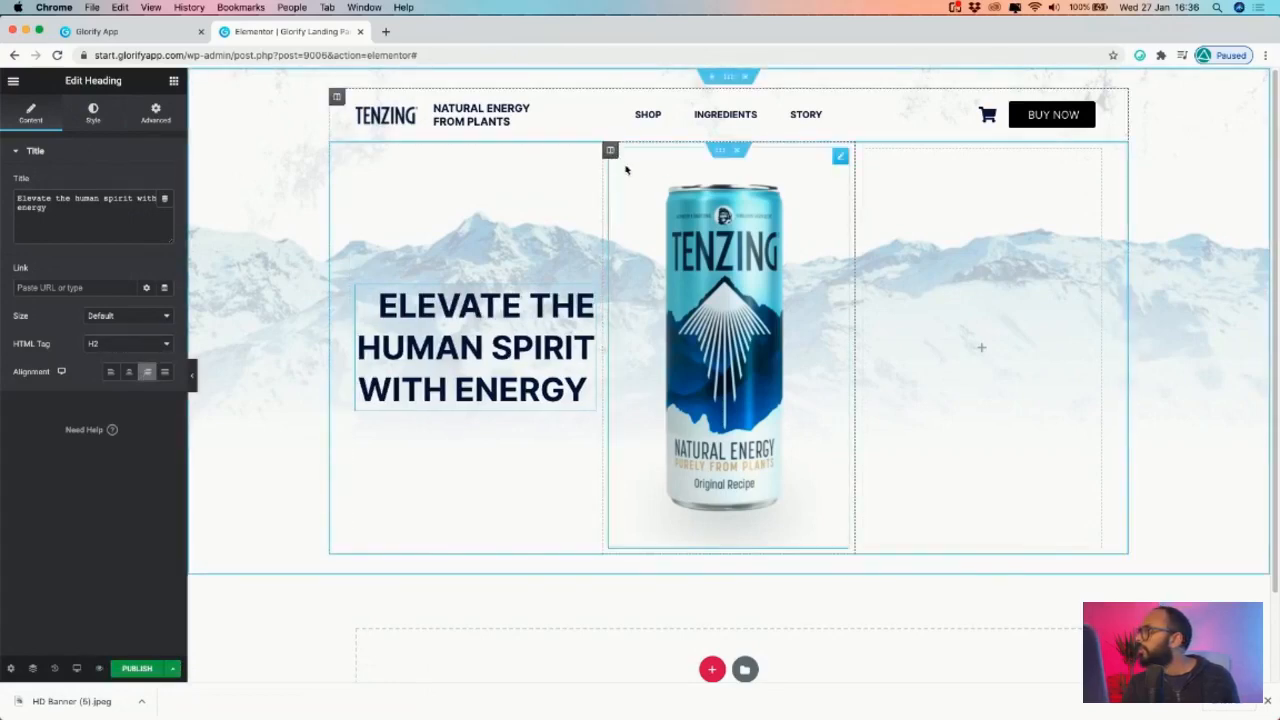
- Unlink the can image's margins and set its right margin to -100
{"action": "left_click", "coordinate": [610, 151]}
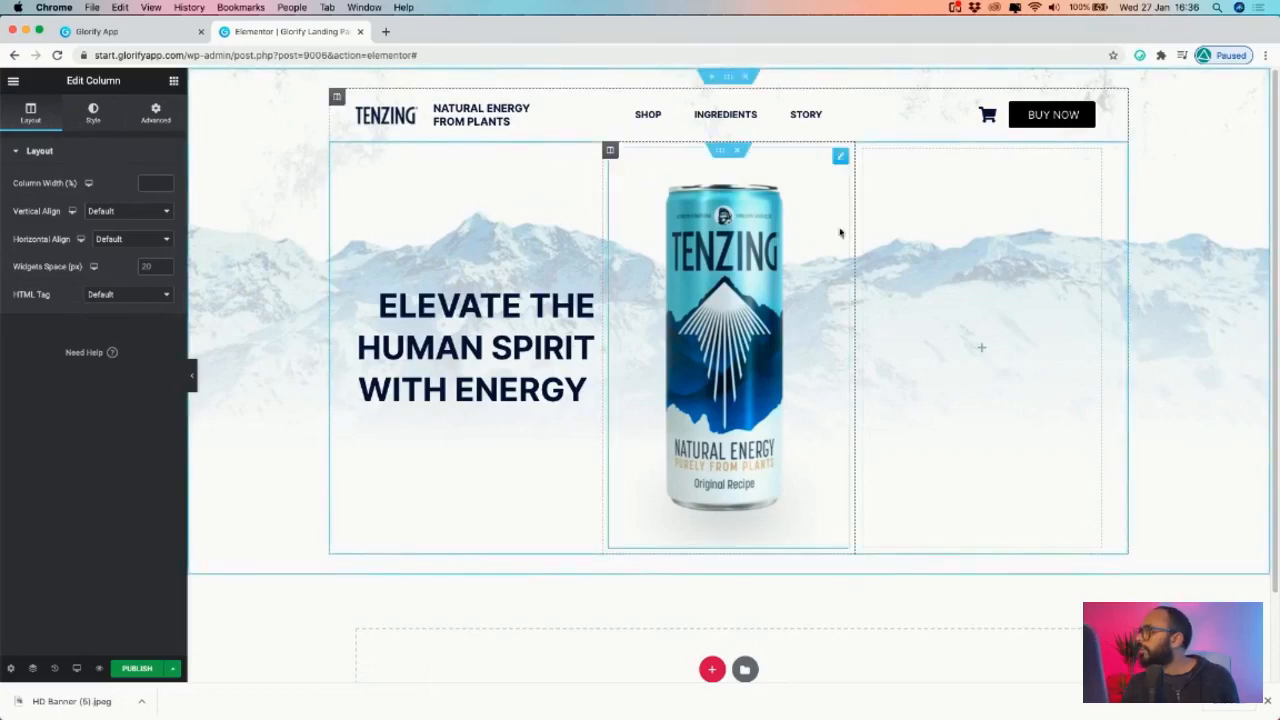
{"action": "left_click", "coordinate": [840, 157]}
{"action": "left_click", "coordinate": [150, 118]}
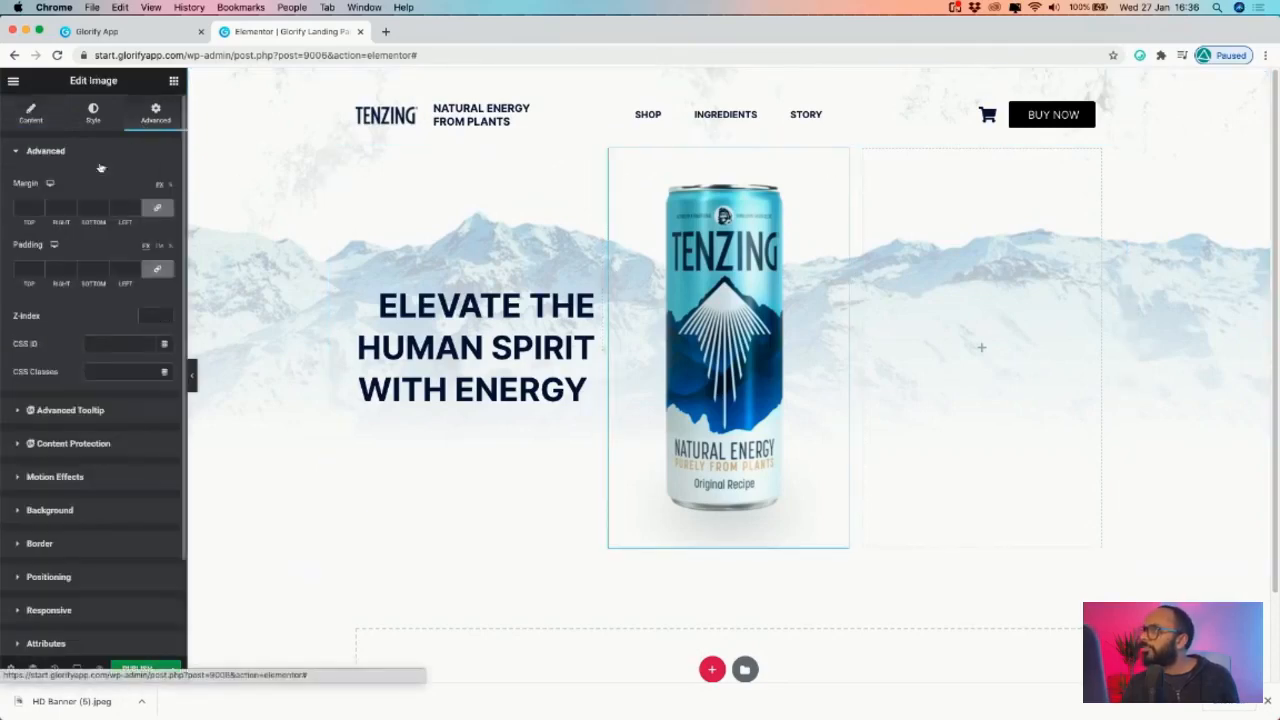
{"action": "left_click", "coordinate": [157, 209]}
{"action": "left_click", "coordinate": [72, 212]}
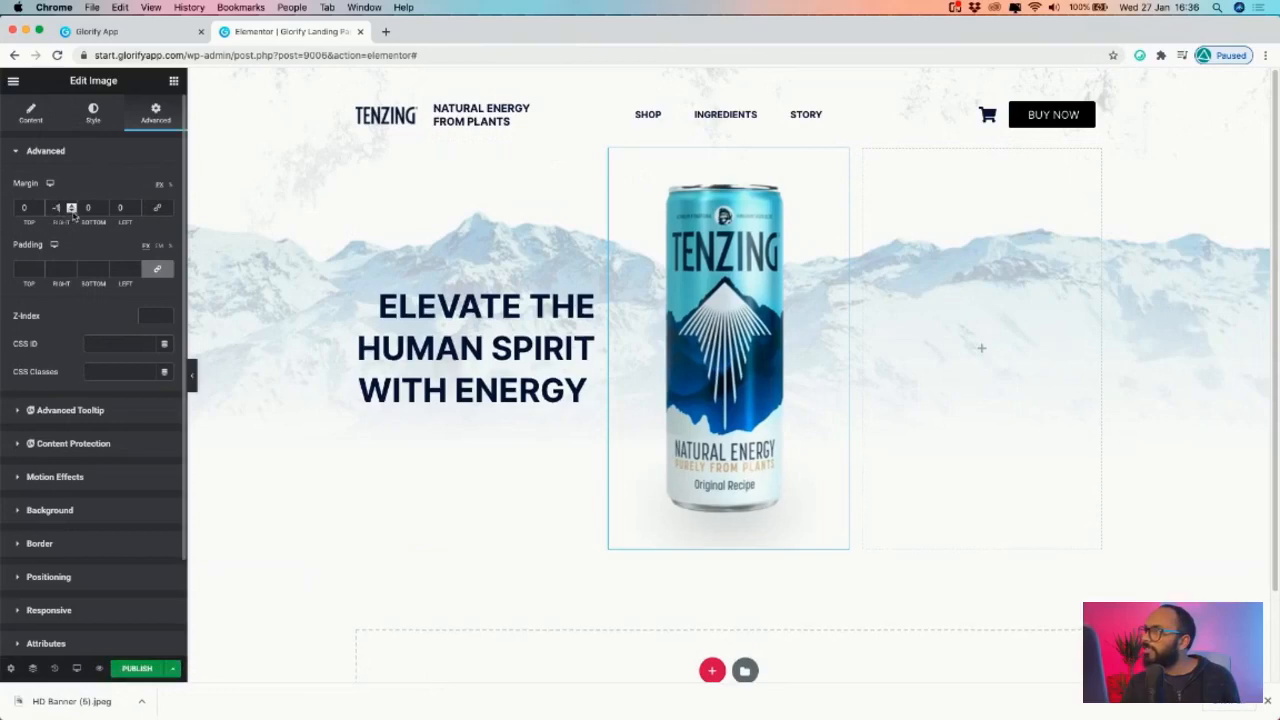
{"action": "type", "text": "0"}
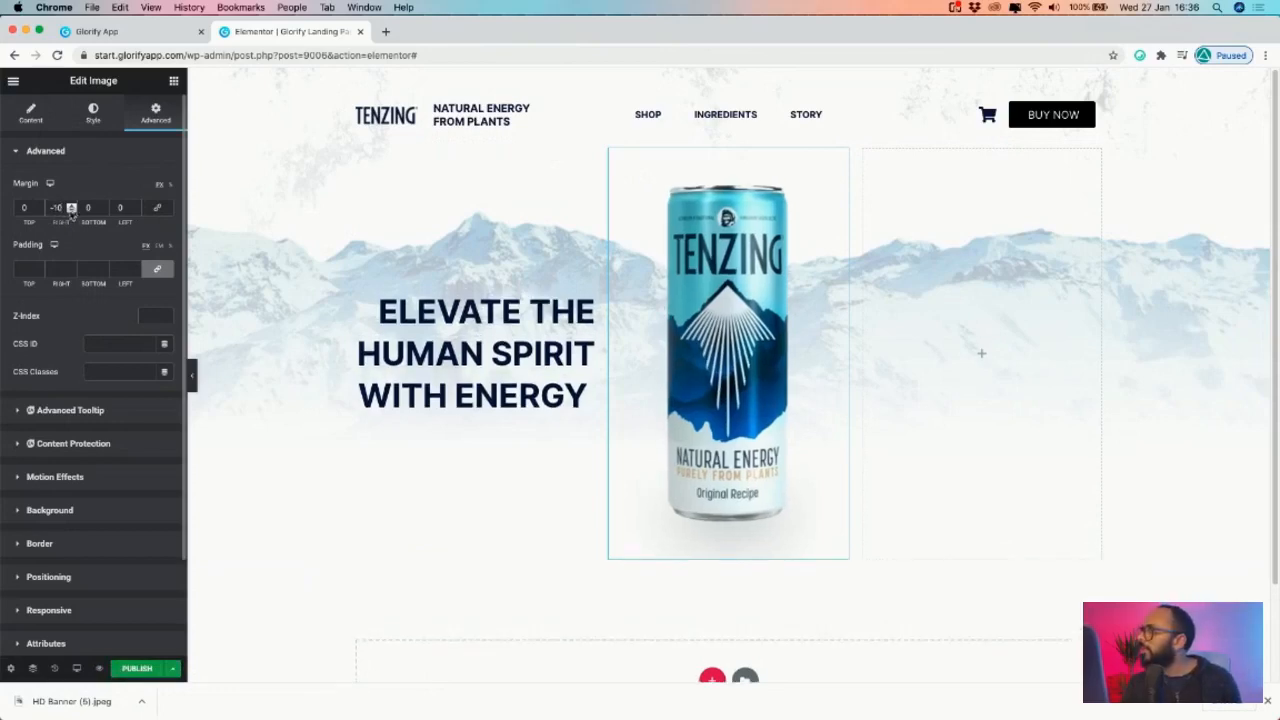
{"action": "key", "text": "BackSpace"}
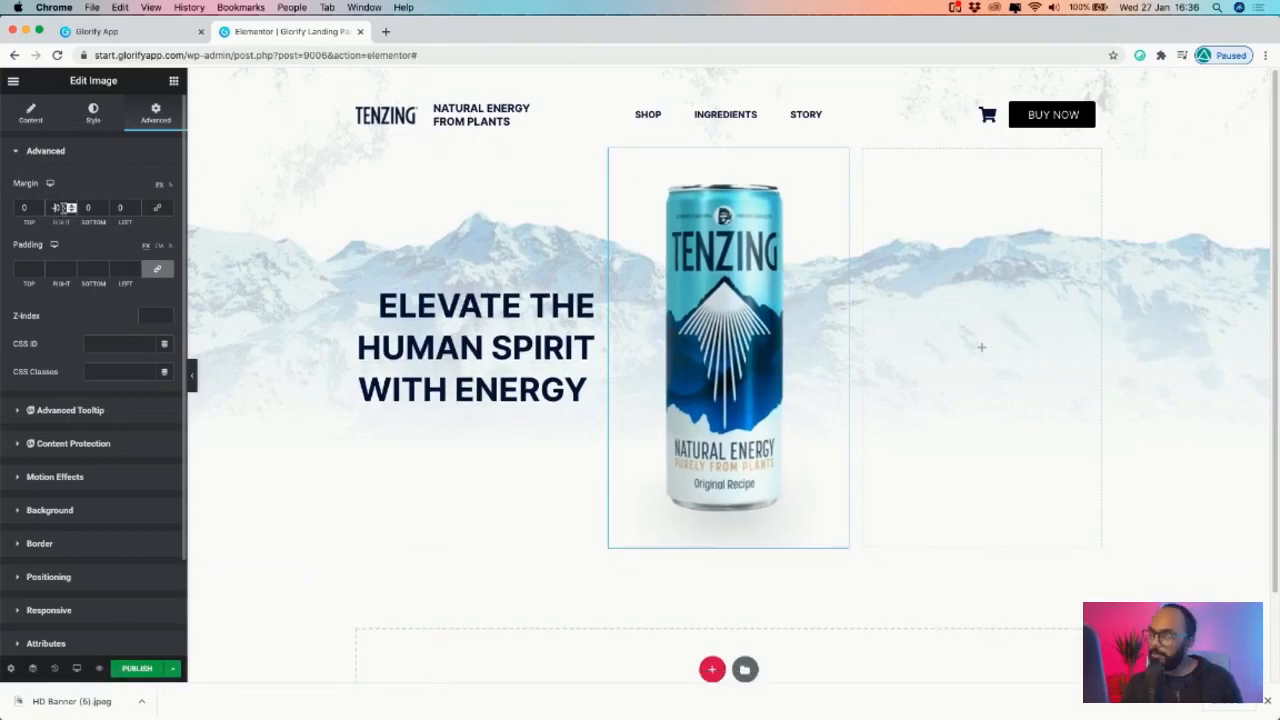
{"action": "type", "text": "5"}
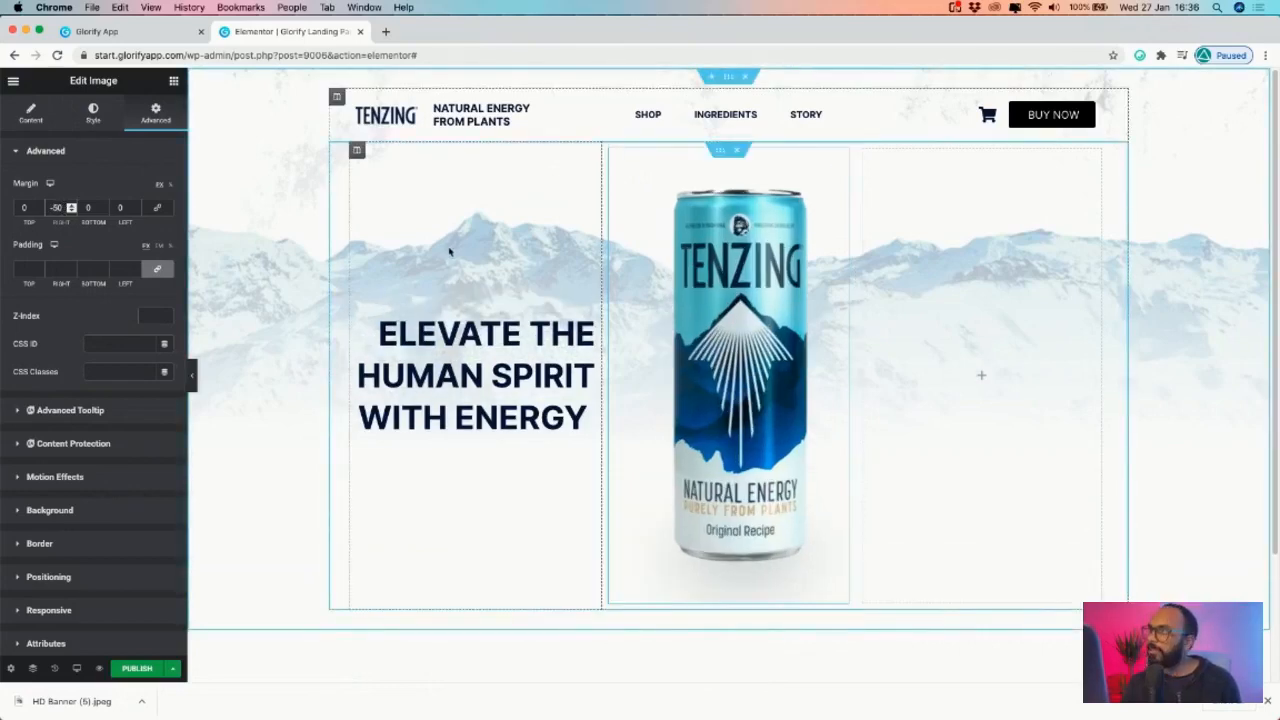
{"action": "key", "text": "BackSpace"}
{"action": "type", "text": "1"}
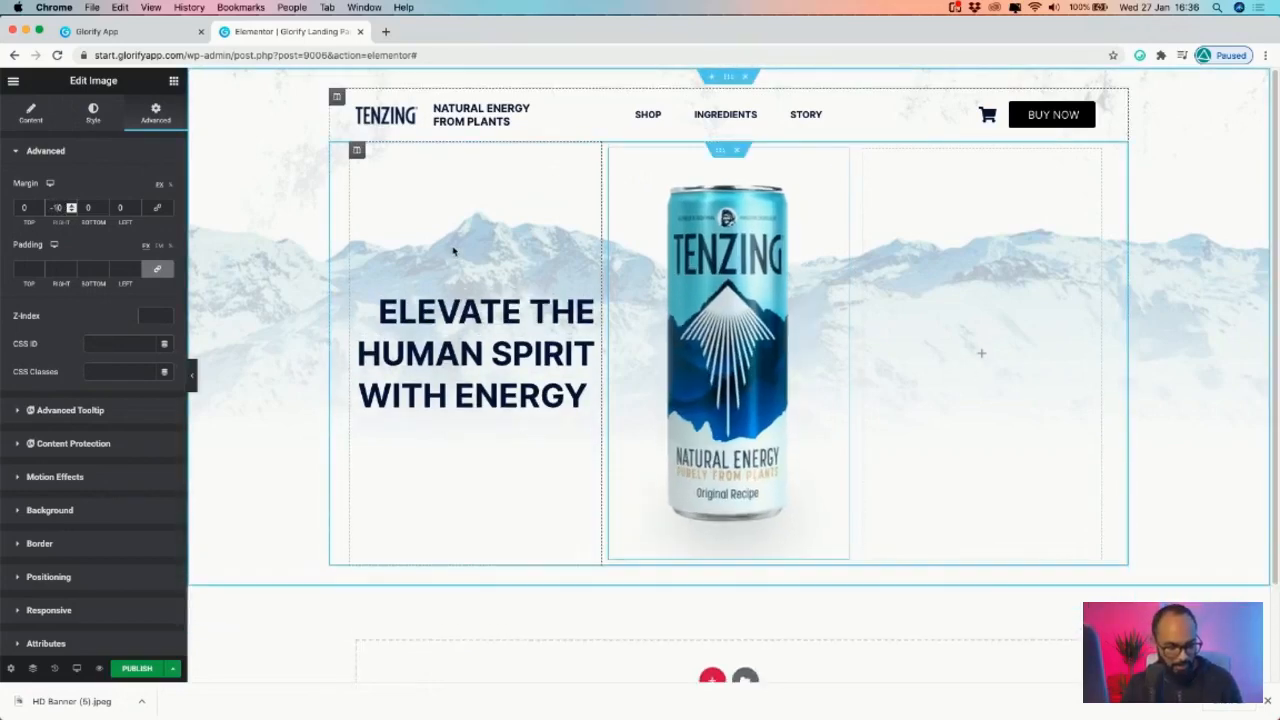
{"action": "type", "text": "0"}
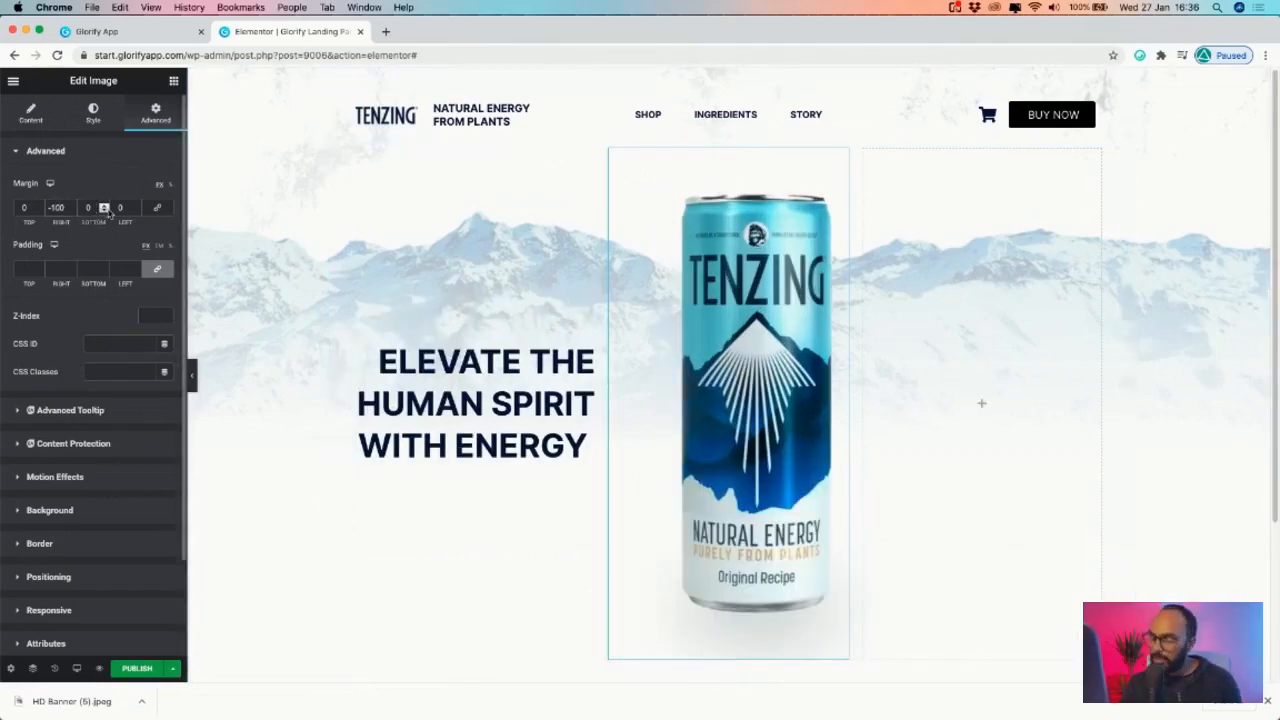
- Set the can's left margin to -100, keep bottom at 0, and narrow its width
{"action": "left_click", "coordinate": [104, 211]}
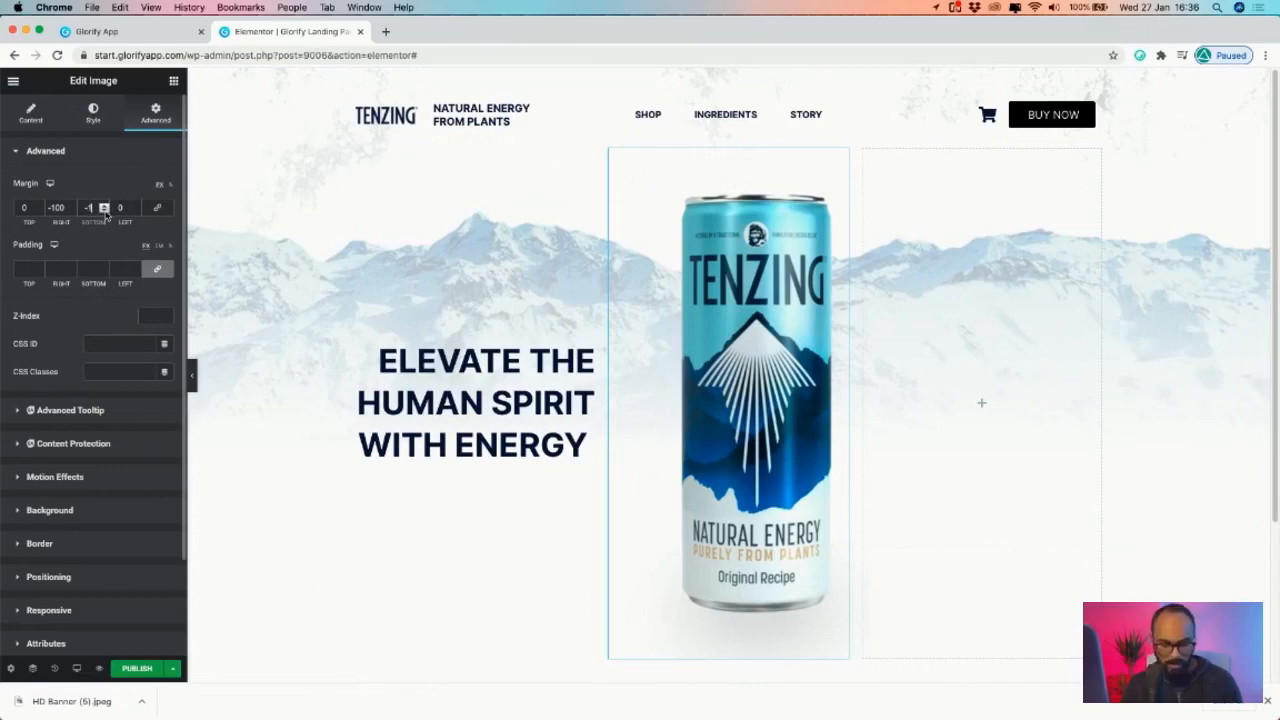
{"action": "type", "text": "00"}
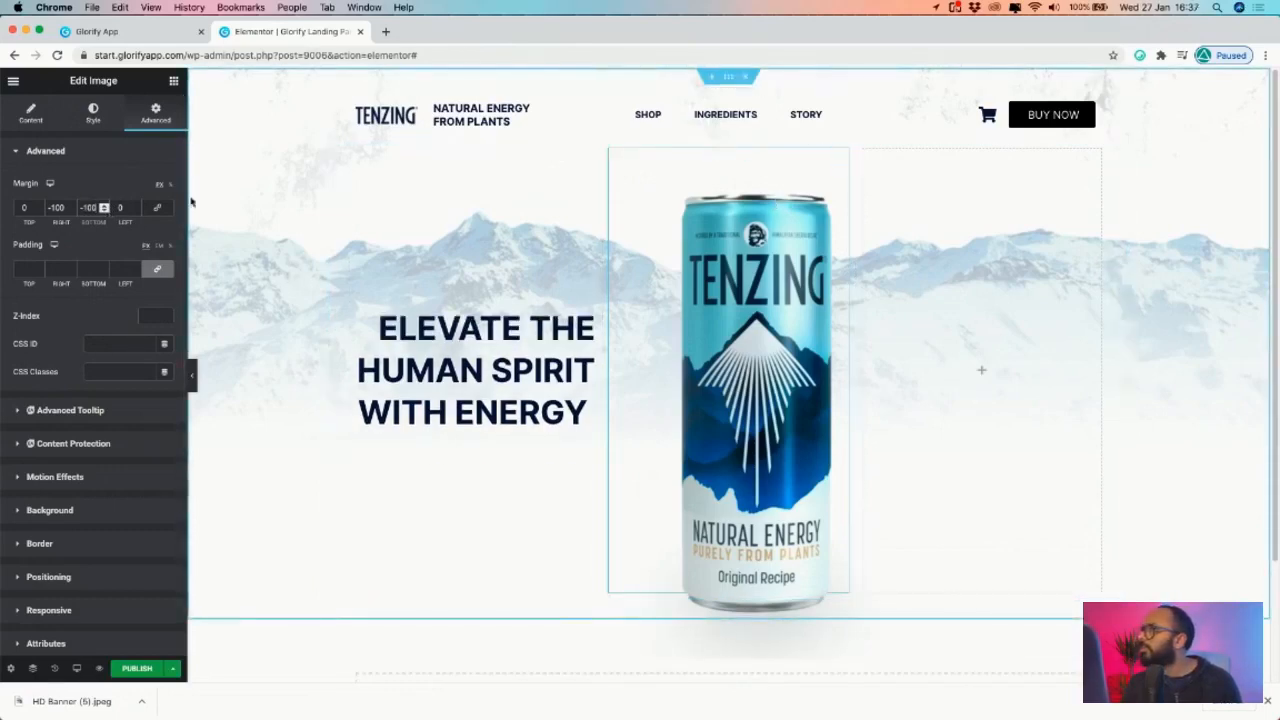
{"action": "key", "text": "BackSpace"}
{"action": "key", "text": "BackSpace"}
{"action": "key", "text": "BackSpace"}
{"action": "key", "text": "BackSpace"}
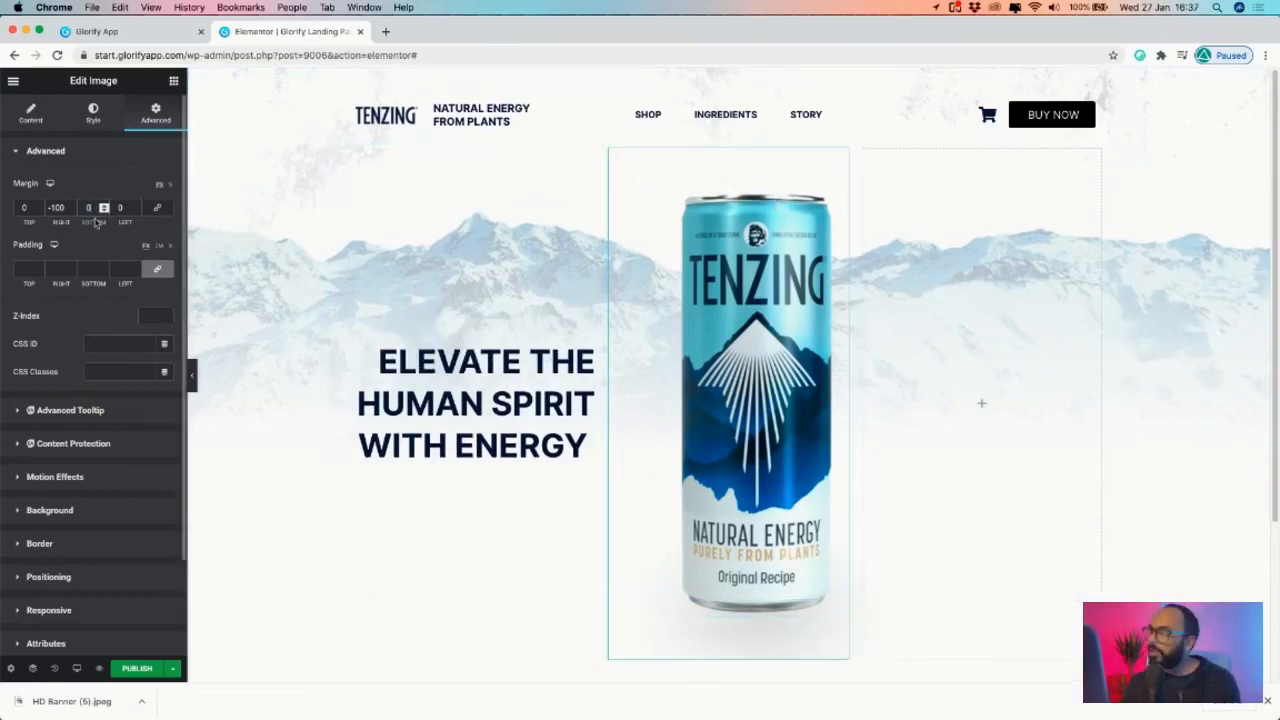
{"action": "left_click", "coordinate": [137, 210]}
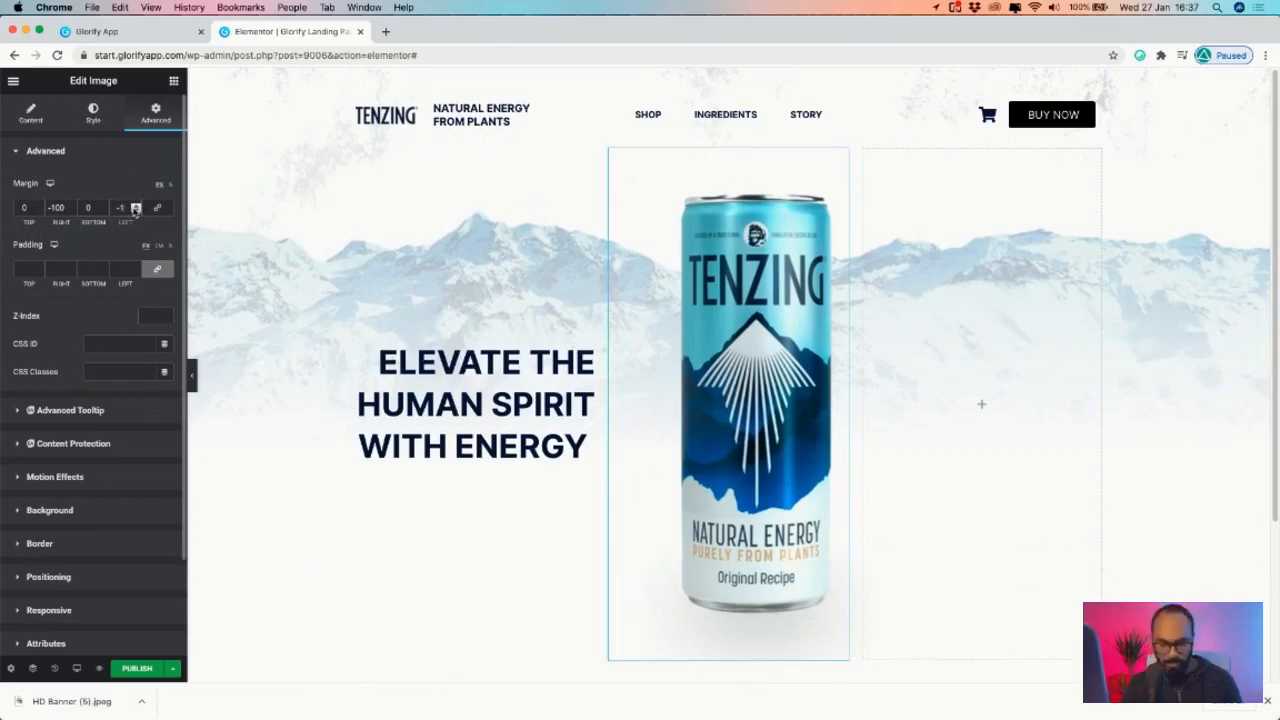
{"action": "type", "text": "00"}
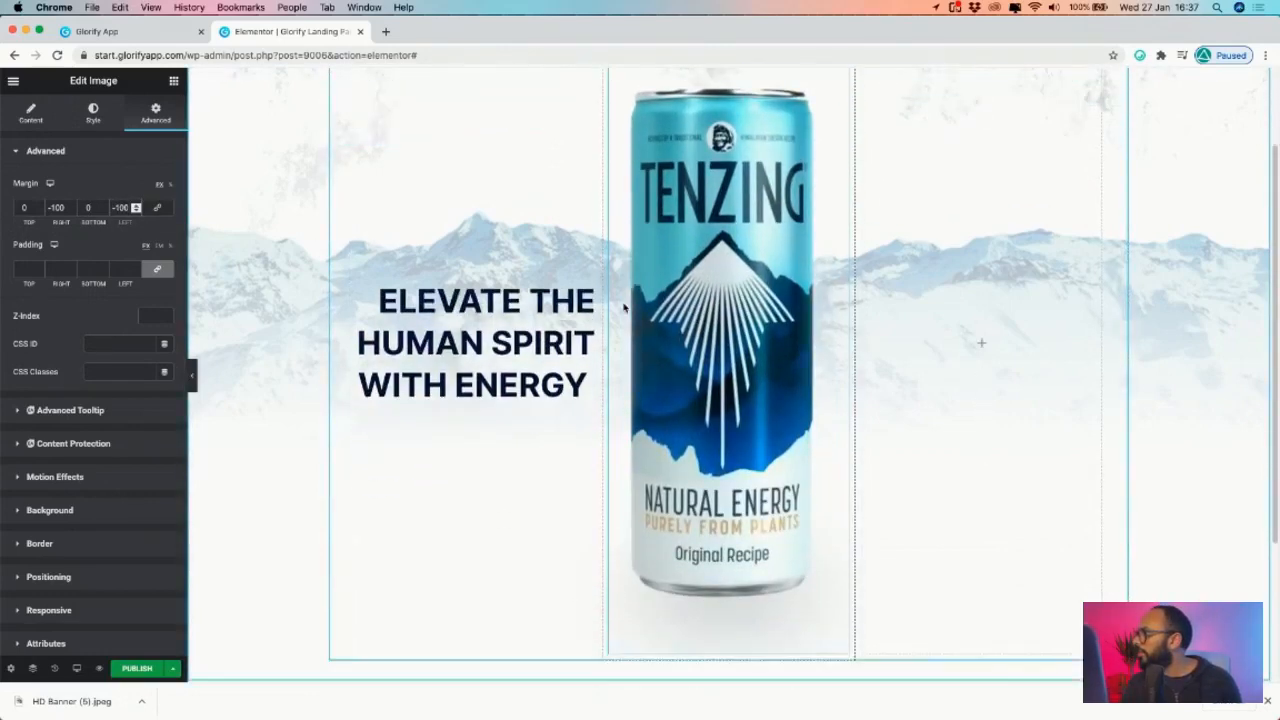
{"action": "left_click", "coordinate": [92, 121]}
{"action": "left_click_drag", "start_coordinate": [13, 207], "coordinate": [83, 208]}
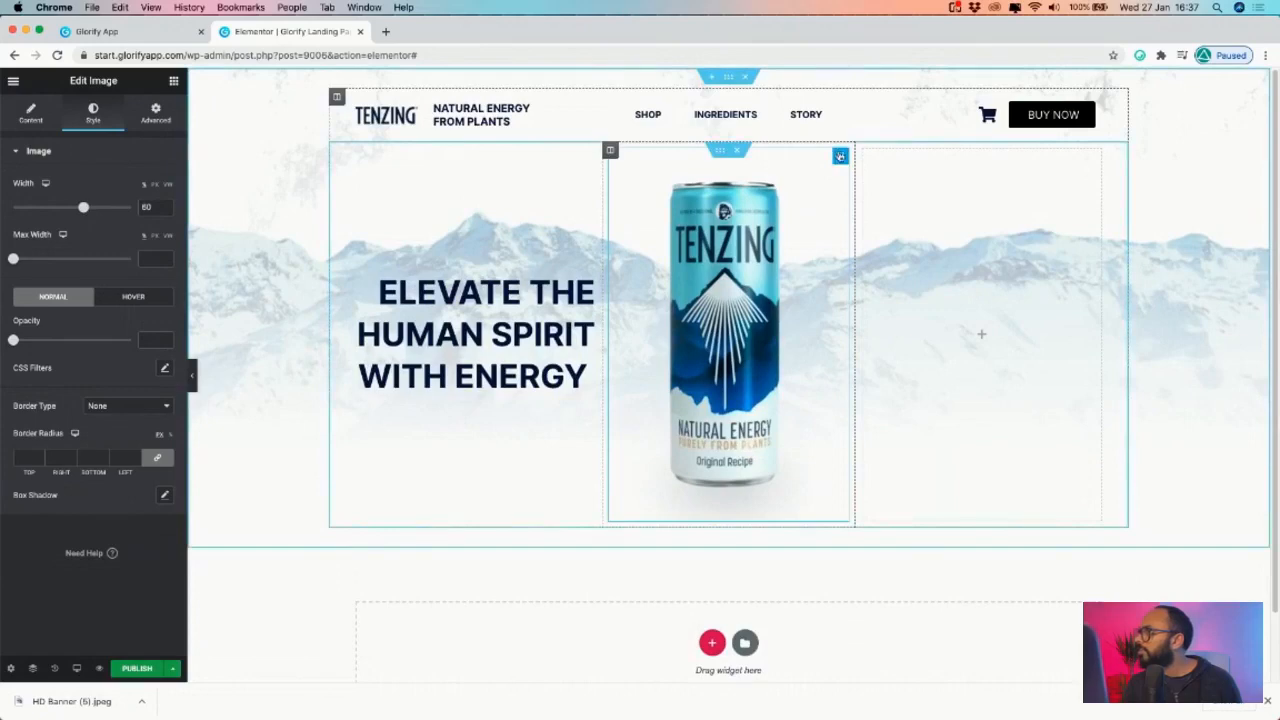
- Adjust the can image's right and left margin values
{"action": "left_click", "coordinate": [155, 112]}
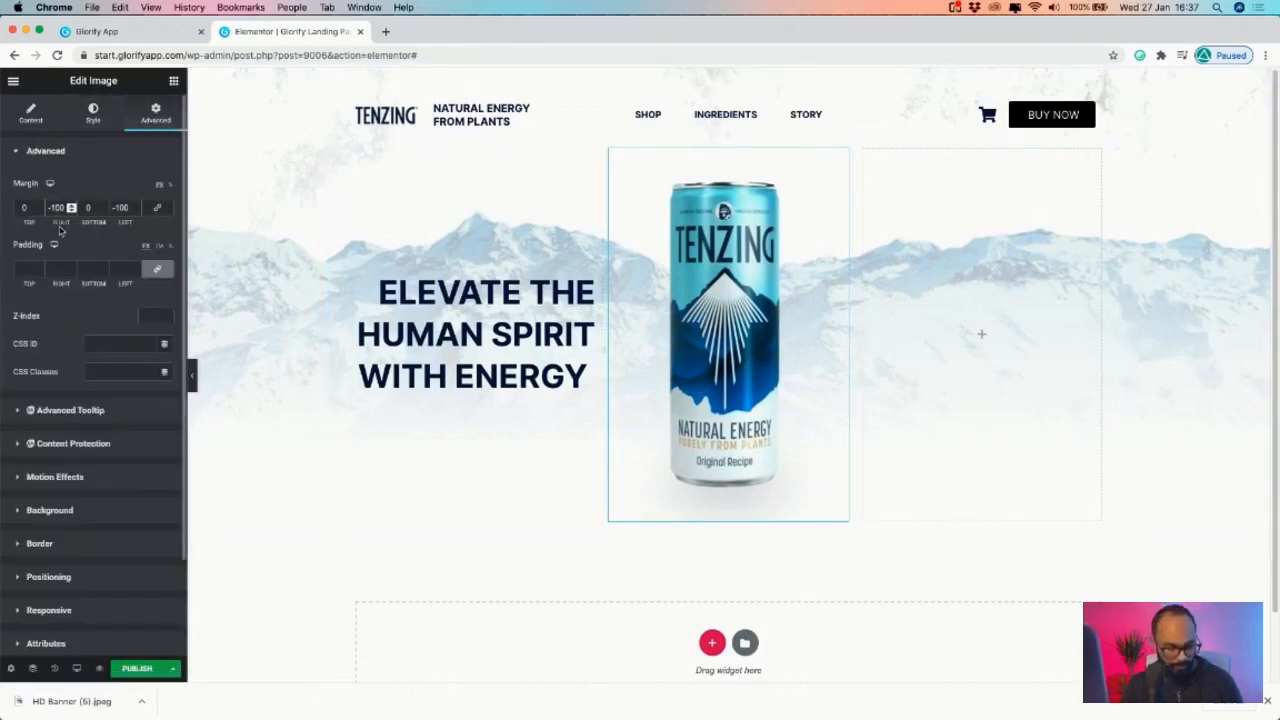
{"action": "key", "text": "BackSpace"}
{"action": "type", "text": "5"}
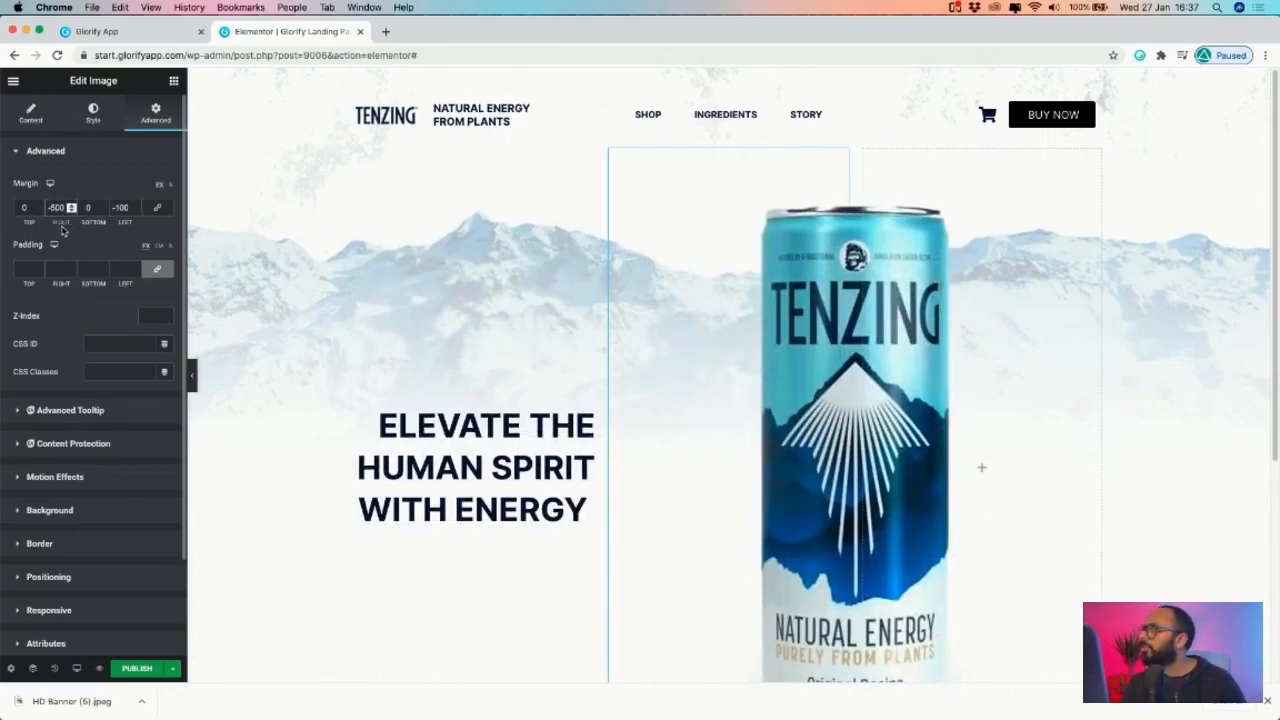
{"action": "type", "text": "2"}
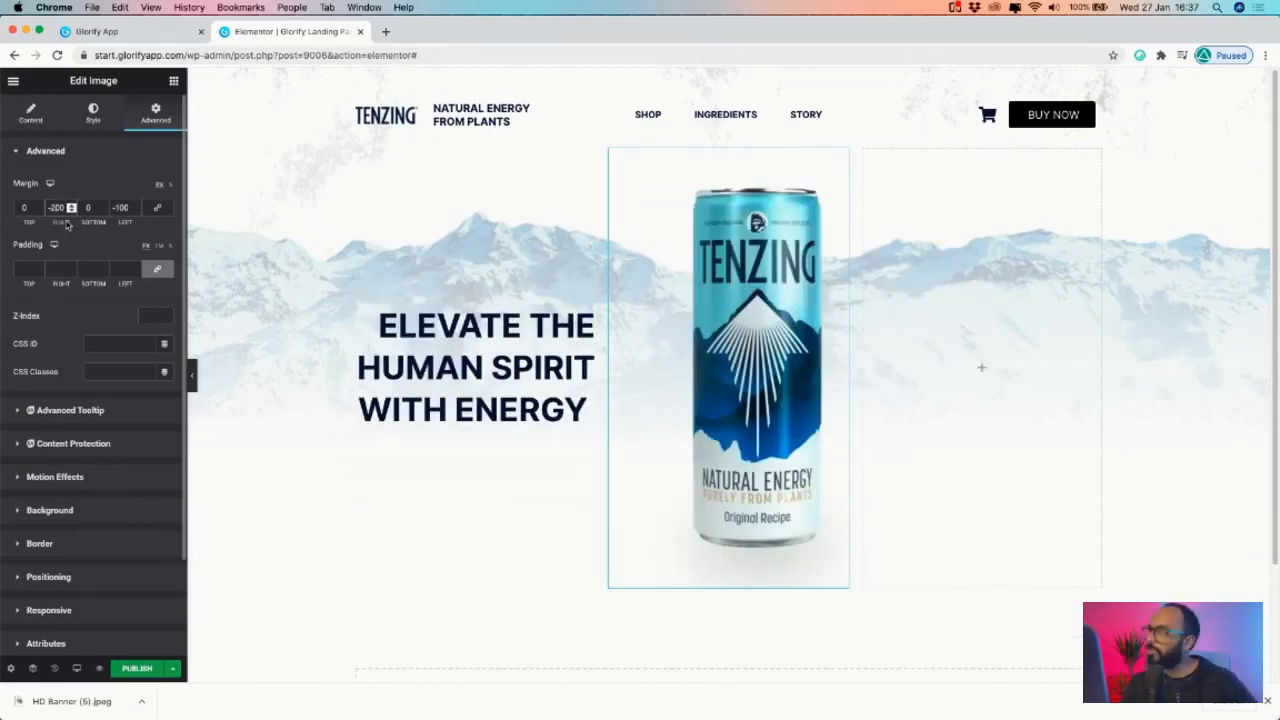
{"action": "left_click", "coordinate": [121, 207]}
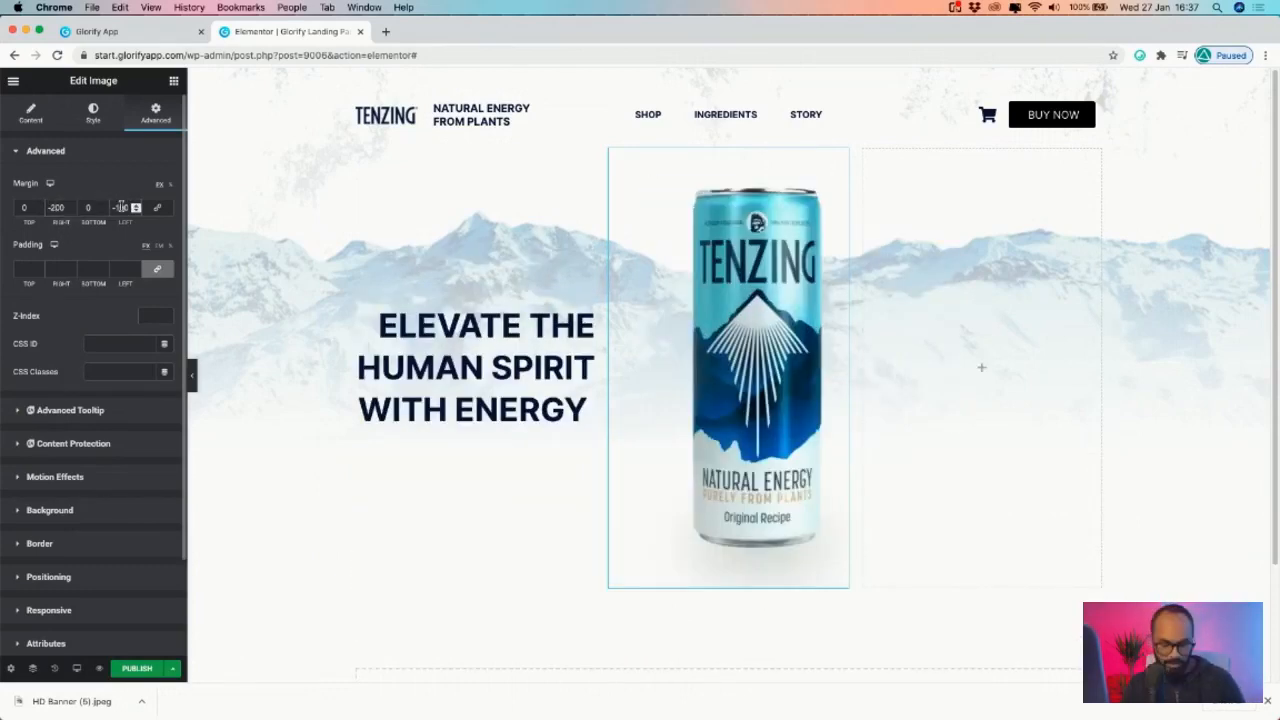
{"action": "key", "text": "BackSpace"}
{"action": "type", "text": "200"}
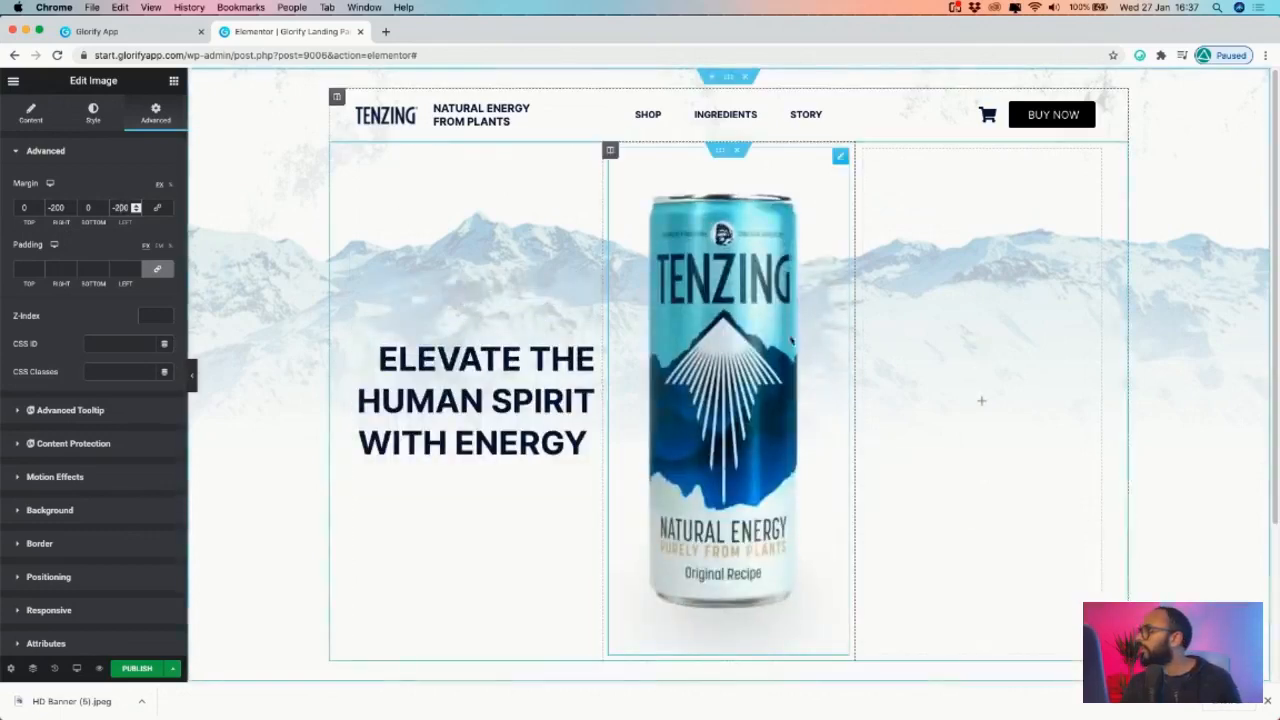
- Shrink the can image width from 60 to 59 and switch its width unit
{"action": "left_click", "coordinate": [101, 124]}
{"action": "left_click_drag", "start_coordinate": [83, 208], "coordinate": [54, 210]}
{"action": "left_click", "coordinate": [155, 186]}
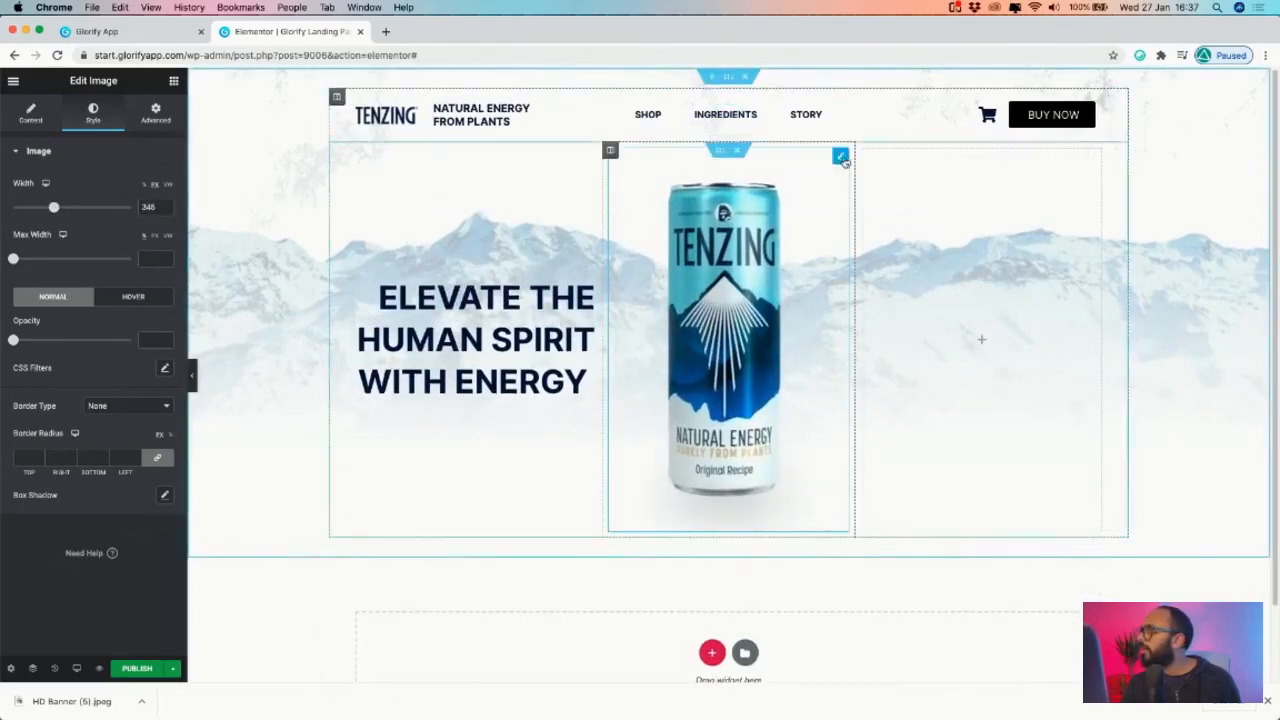
- Change the can image's right and left margins to -400
{"action": "left_click", "coordinate": [155, 112]}
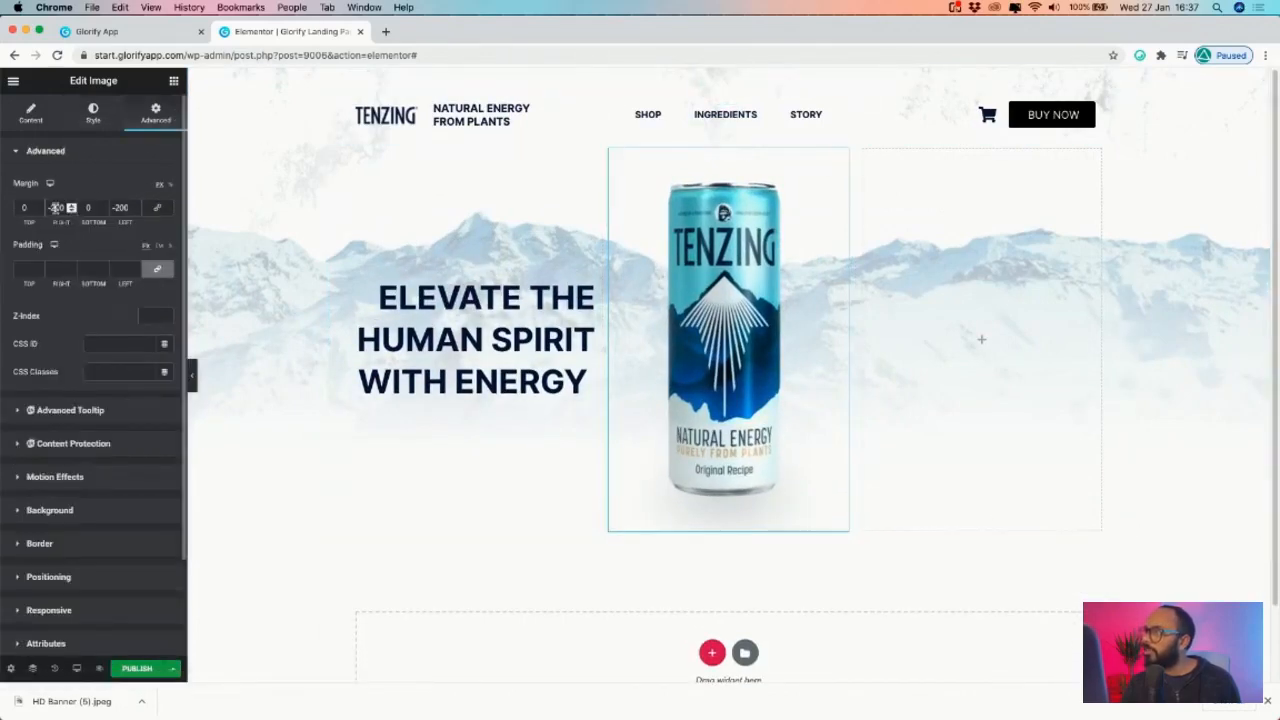
{"action": "key", "text": "BackSpace"}
{"action": "type", "text": "5"}
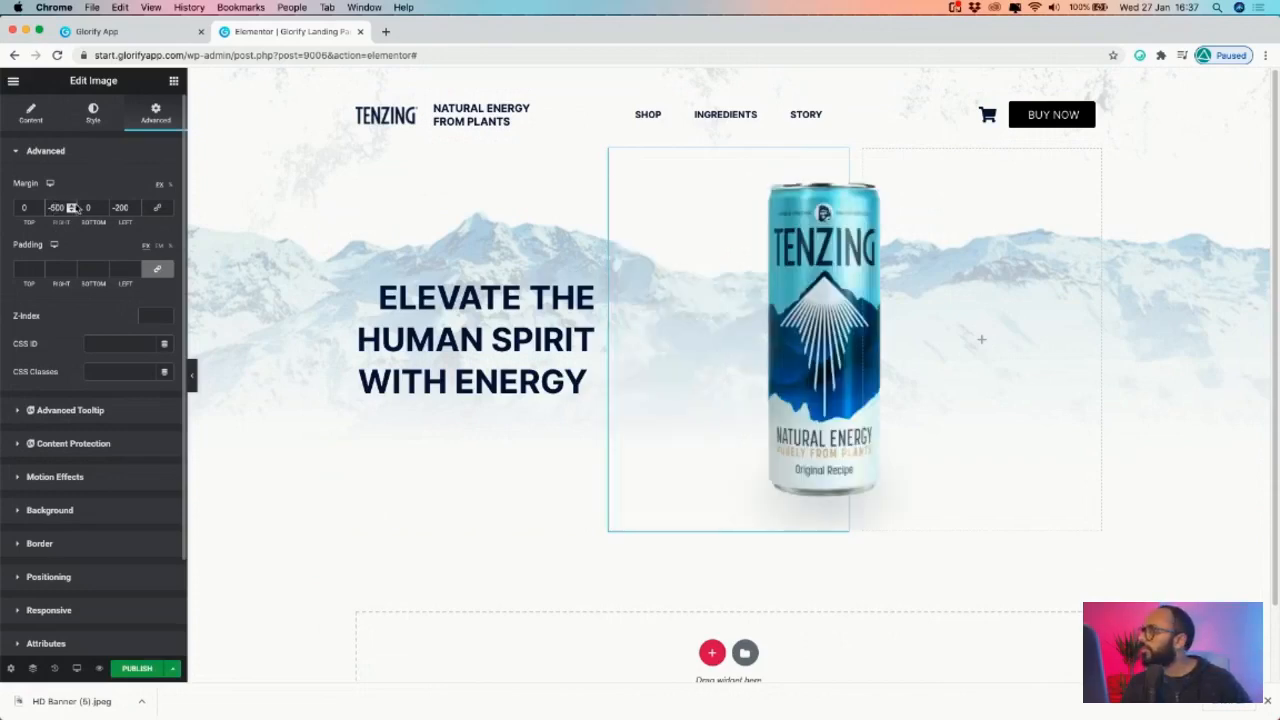
{"action": "key", "text": "BackSpace"}
{"action": "type", "text": "4"}
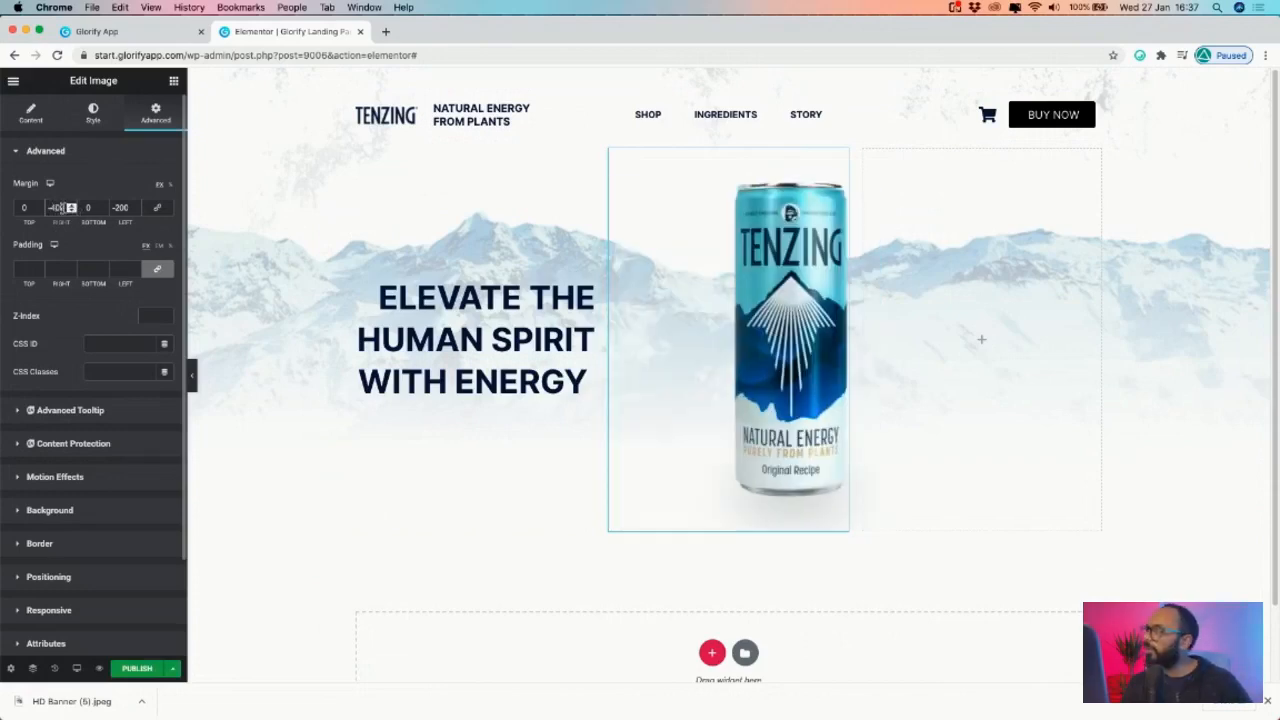
{"action": "left_click", "coordinate": [120, 207]}
{"action": "key", "text": "BackSpace"}
{"action": "type", "text": "4"}
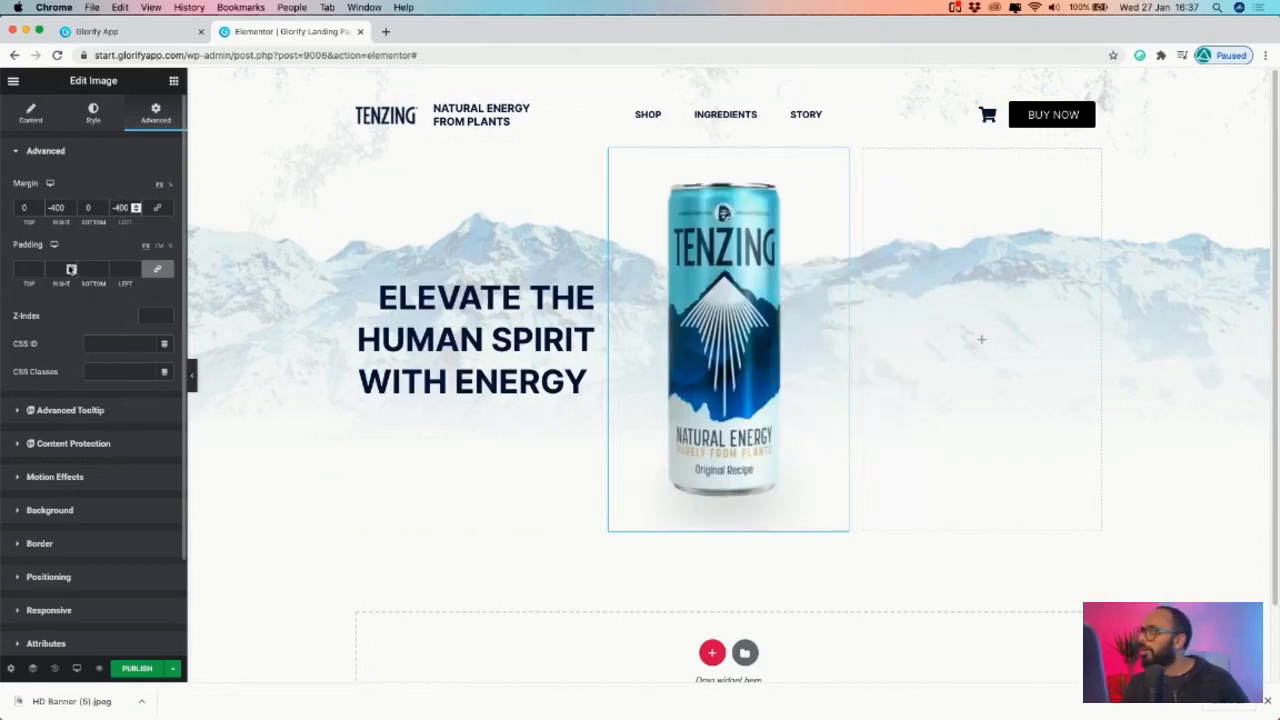
- Reset all the can image's margins to 0, then open the headline's spacing settings
{"action": "left_click", "coordinate": [166, 270]}
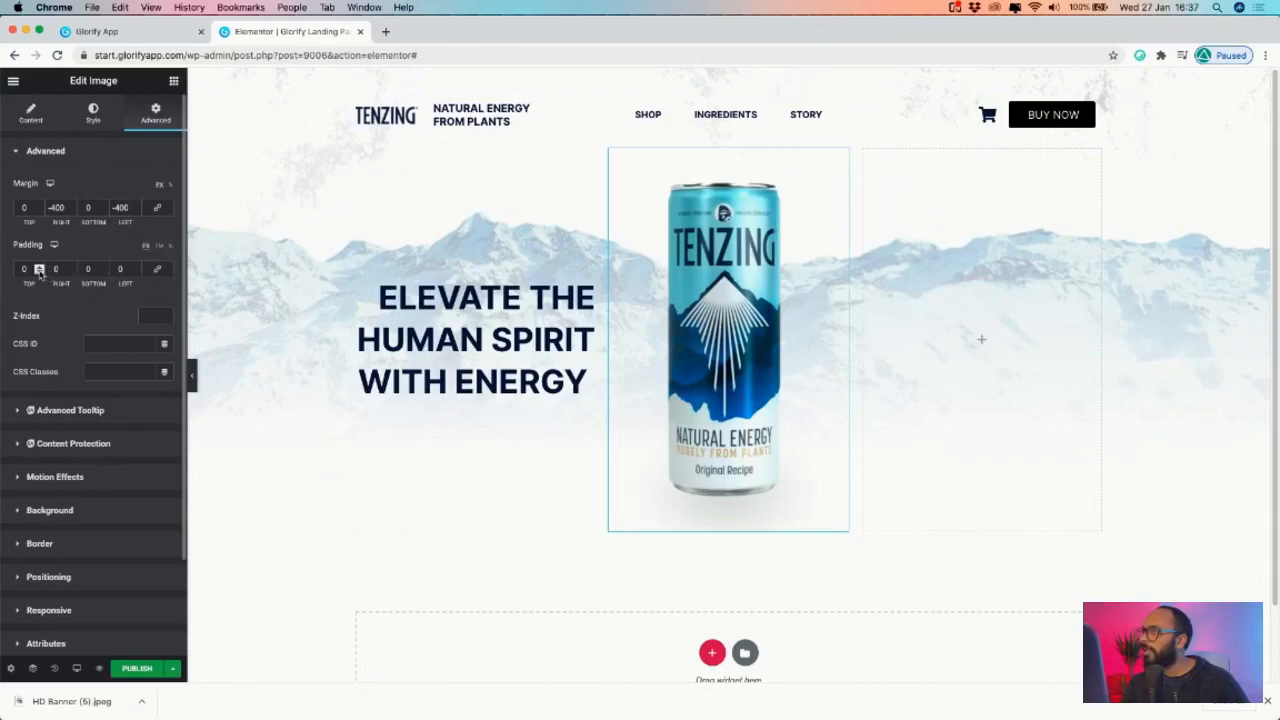
{"action": "left_click", "coordinate": [157, 208]}
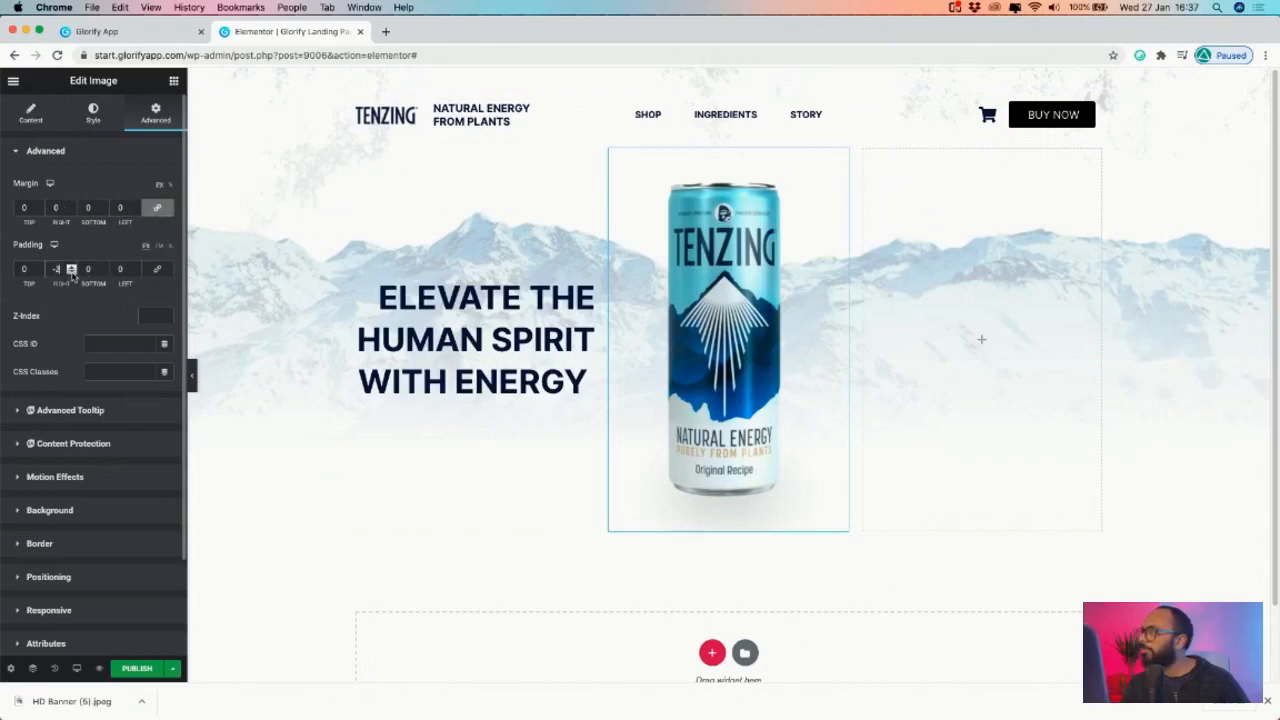
{"action": "type", "text": "-"}
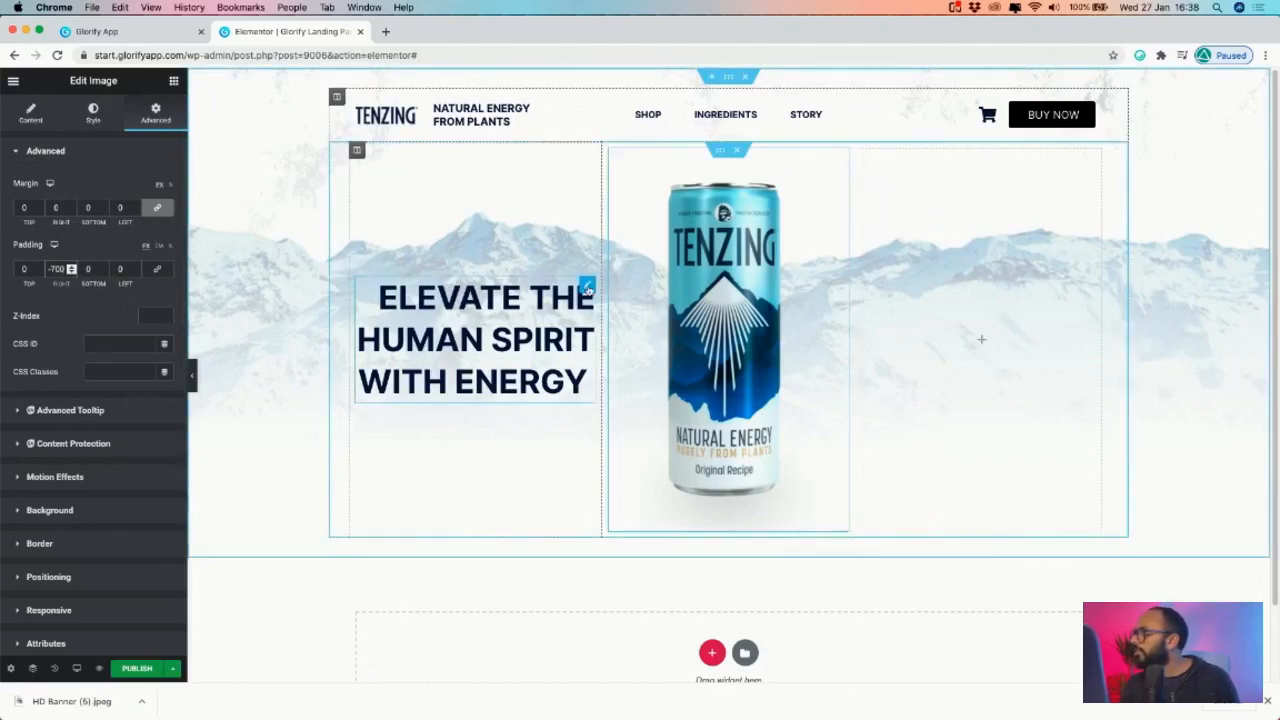
{"action": "left_click", "coordinate": [587, 286]}
{"action": "left_click", "coordinate": [157, 112]}
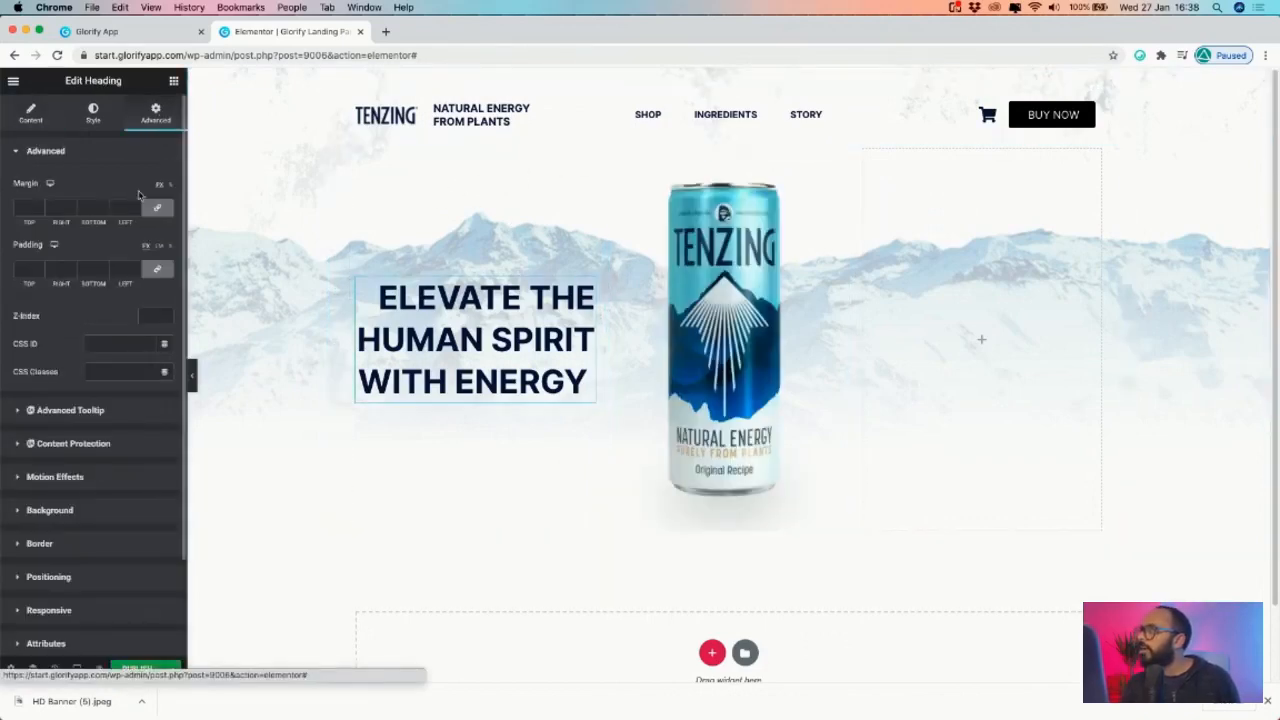
- Try linked heading margin values, then reset all the headline's margins to 0
{"action": "left_click", "coordinate": [157, 207]}
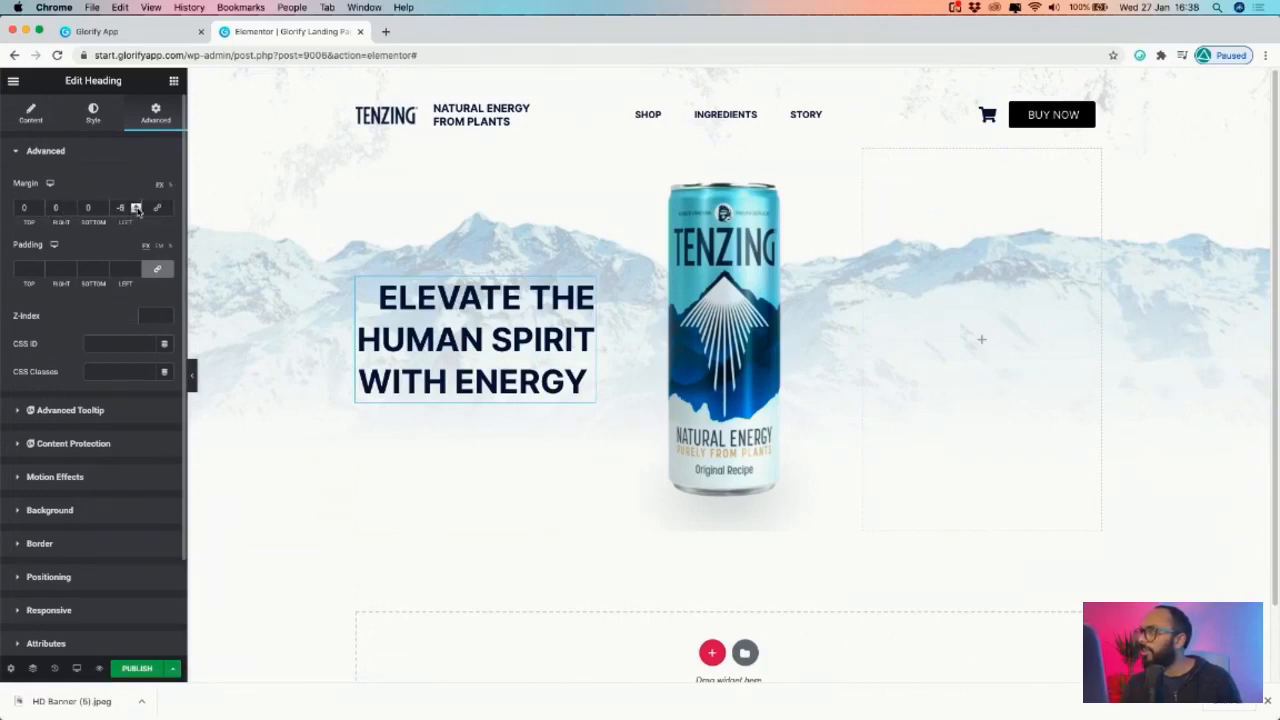
{"action": "left_click", "coordinate": [157, 207]}
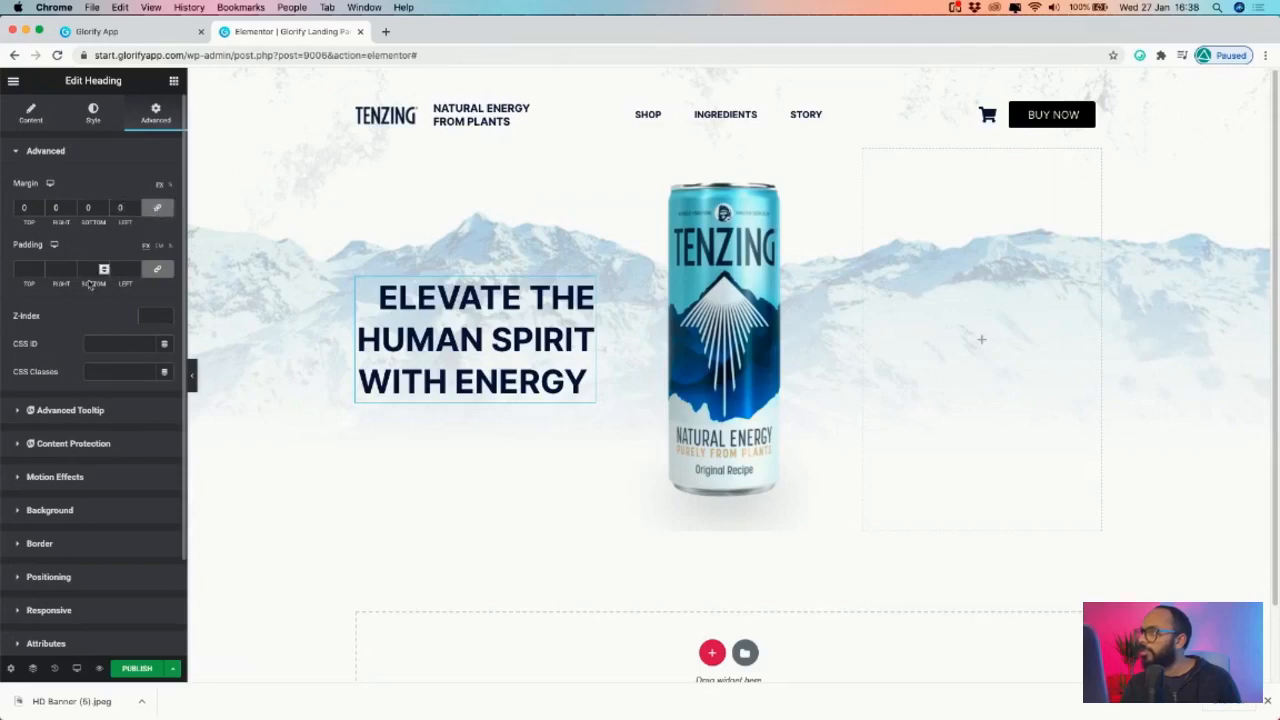
{"action": "left_click", "coordinate": [72, 211]}
{"action": "left_click", "coordinate": [157, 208]}
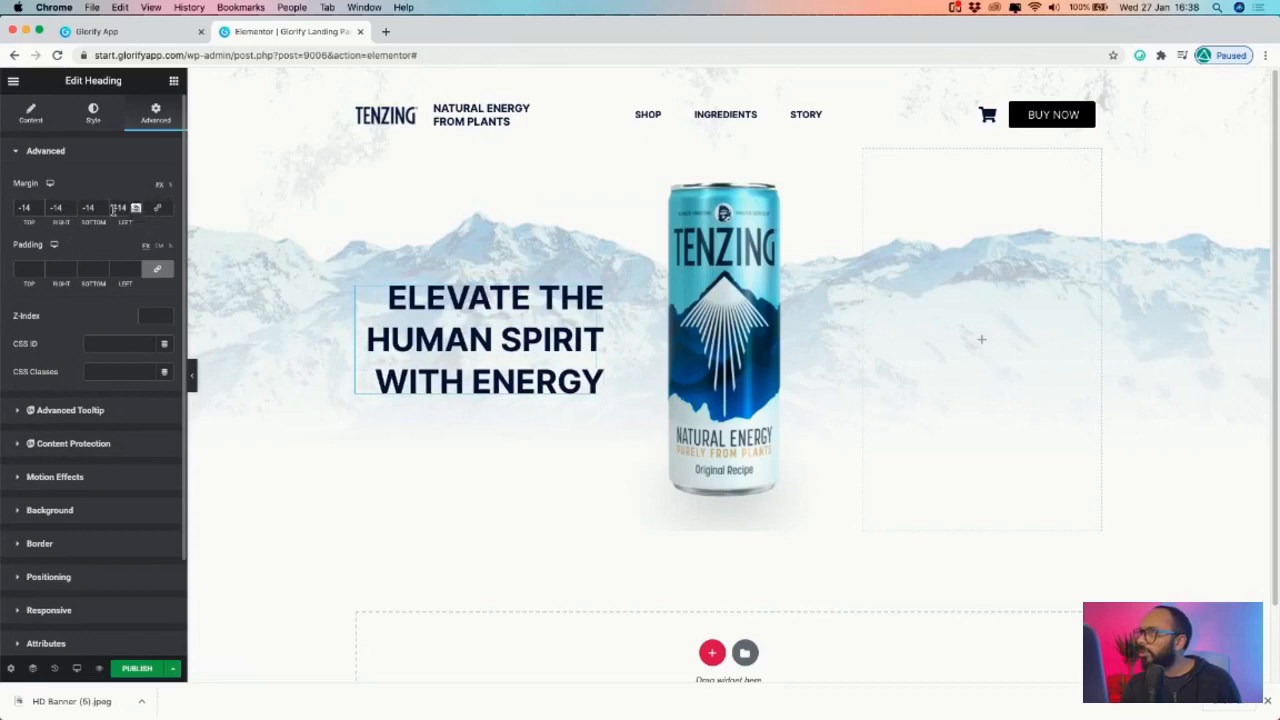
{"action": "left_click", "coordinate": [157, 207]}
{"action": "double_click", "coordinate": [25, 207]}
{"action": "type", "text": "0"}
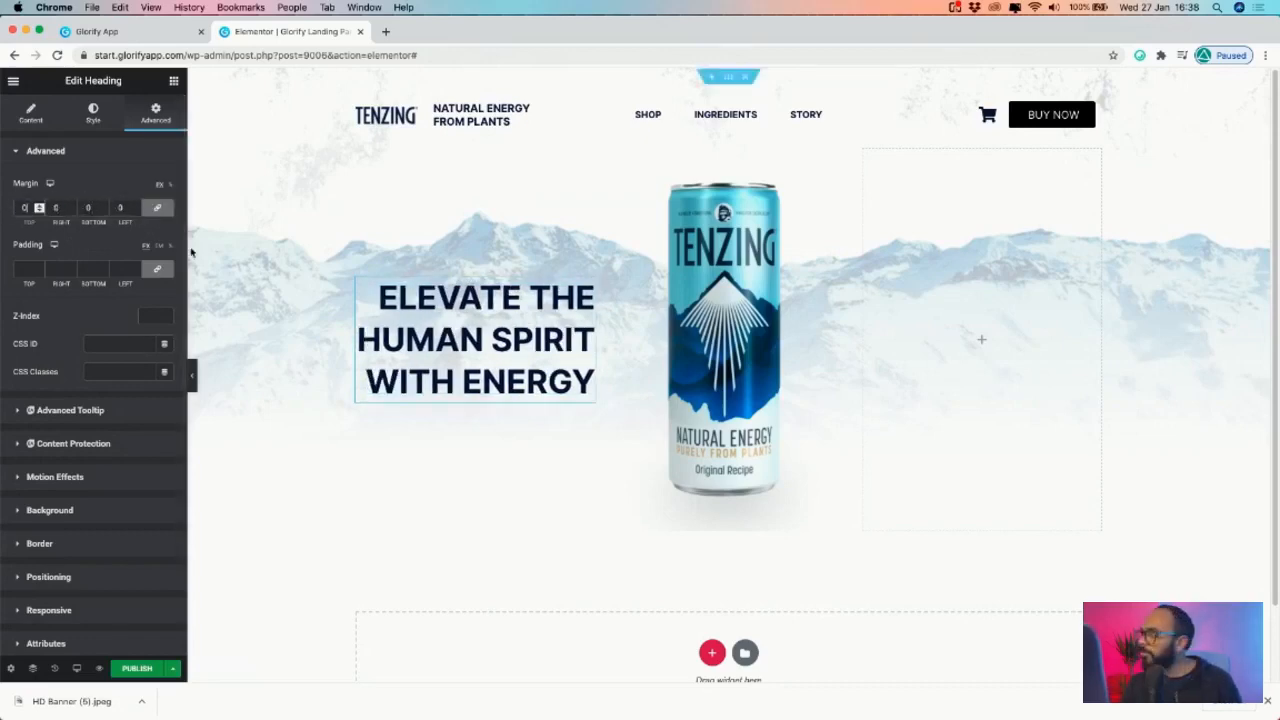
{"action": "left_click", "coordinate": [71, 210]}
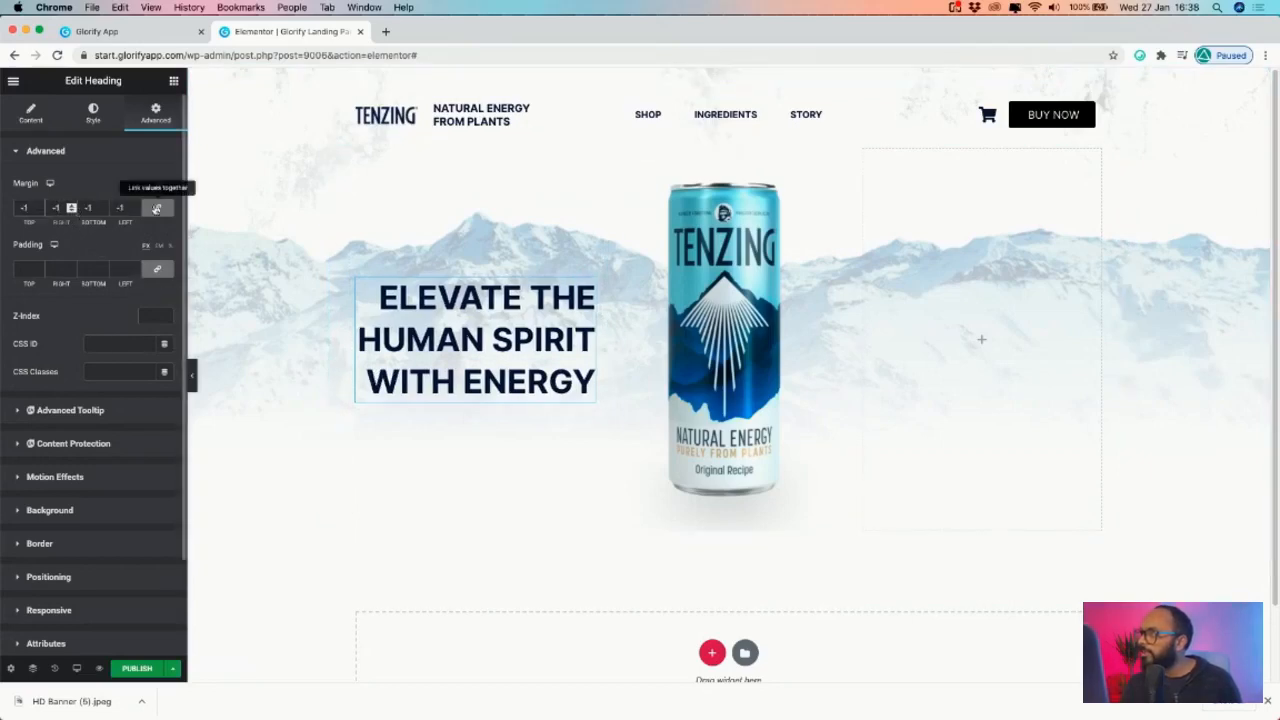
{"action": "left_click", "coordinate": [39, 206]}
{"action": "left_click", "coordinate": [39, 206]}
{"action": "left_click", "coordinate": [157, 209]}
- Unlink the headline margins and step its right margin down to -60
{"action": "left_click", "coordinate": [159, 210]}
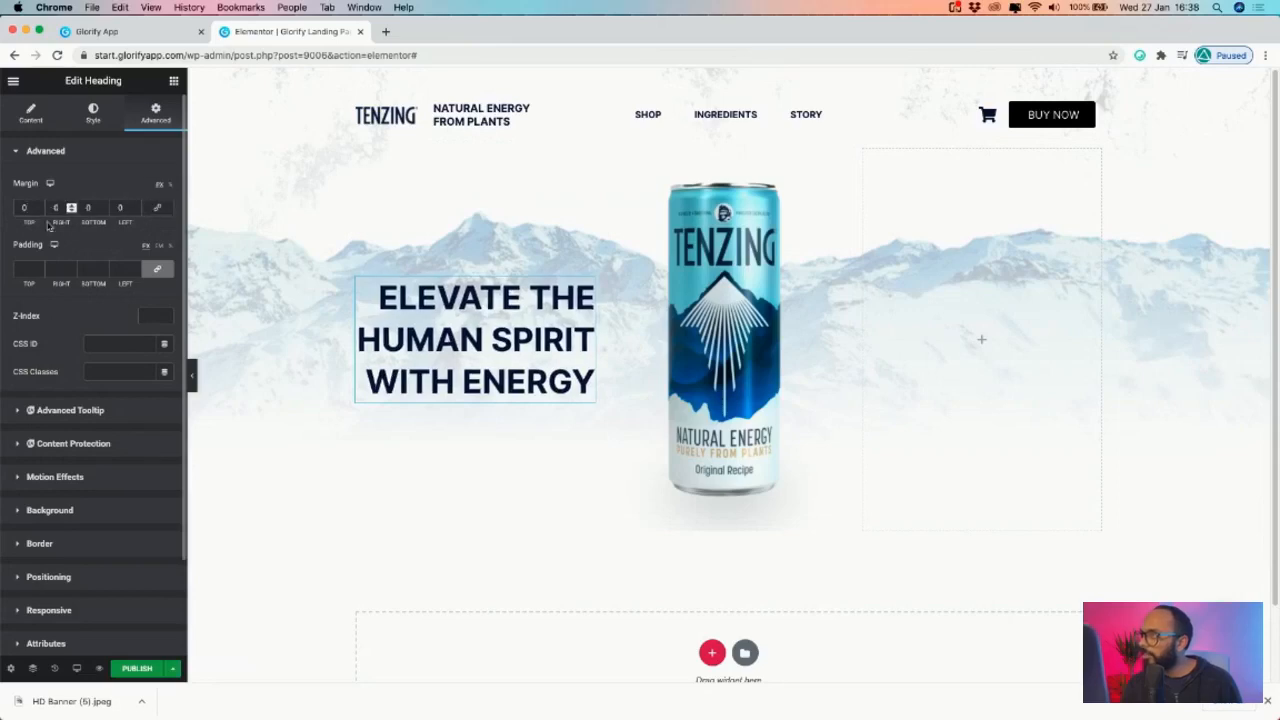
{"action": "left_click", "coordinate": [71, 210]}
{"action": "left_click", "coordinate": [71, 210]}
{"action": "left_click", "coordinate": [71, 210]}
{"action": "left_click", "coordinate": [71, 210]}
{"action": "left_click", "coordinate": [71, 210]}
{"action": "left_click", "coordinate": [71, 210]}
{"action": "left_click", "coordinate": [71, 210]}
{"action": "left_click", "coordinate": [71, 210]}
{"action": "left_click", "coordinate": [71, 210]}
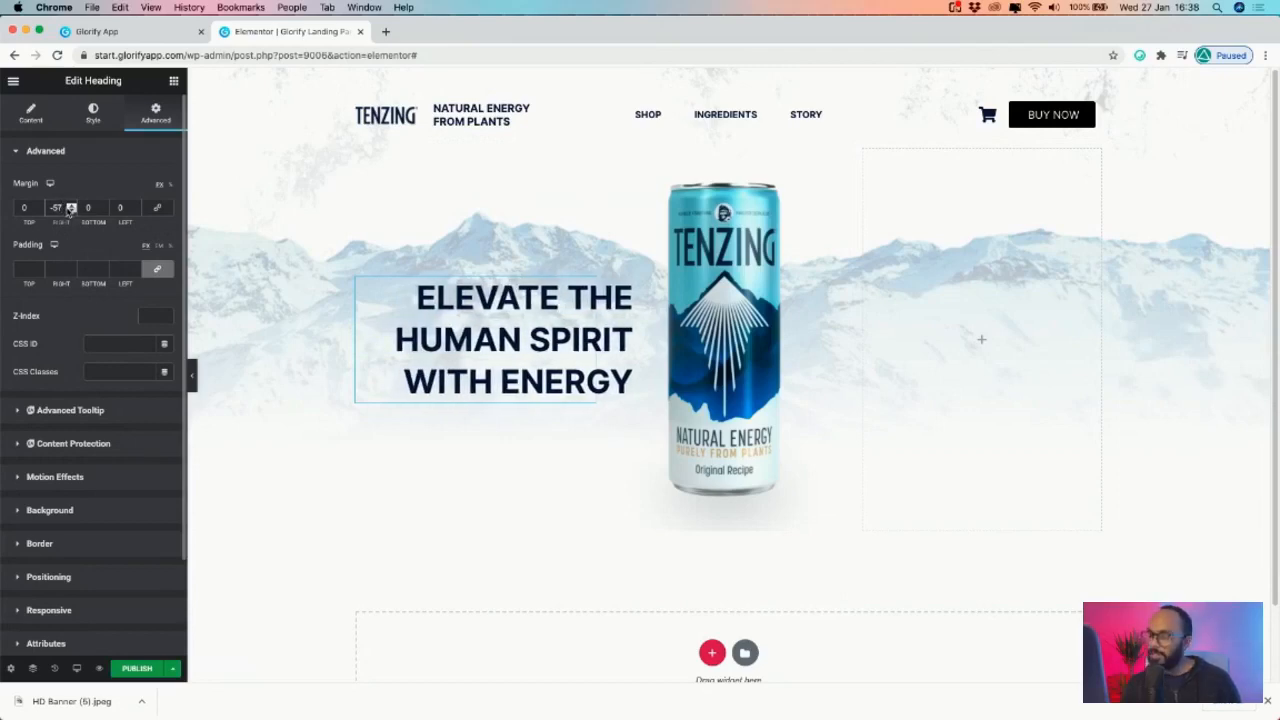
{"action": "left_click", "coordinate": [71, 210]}
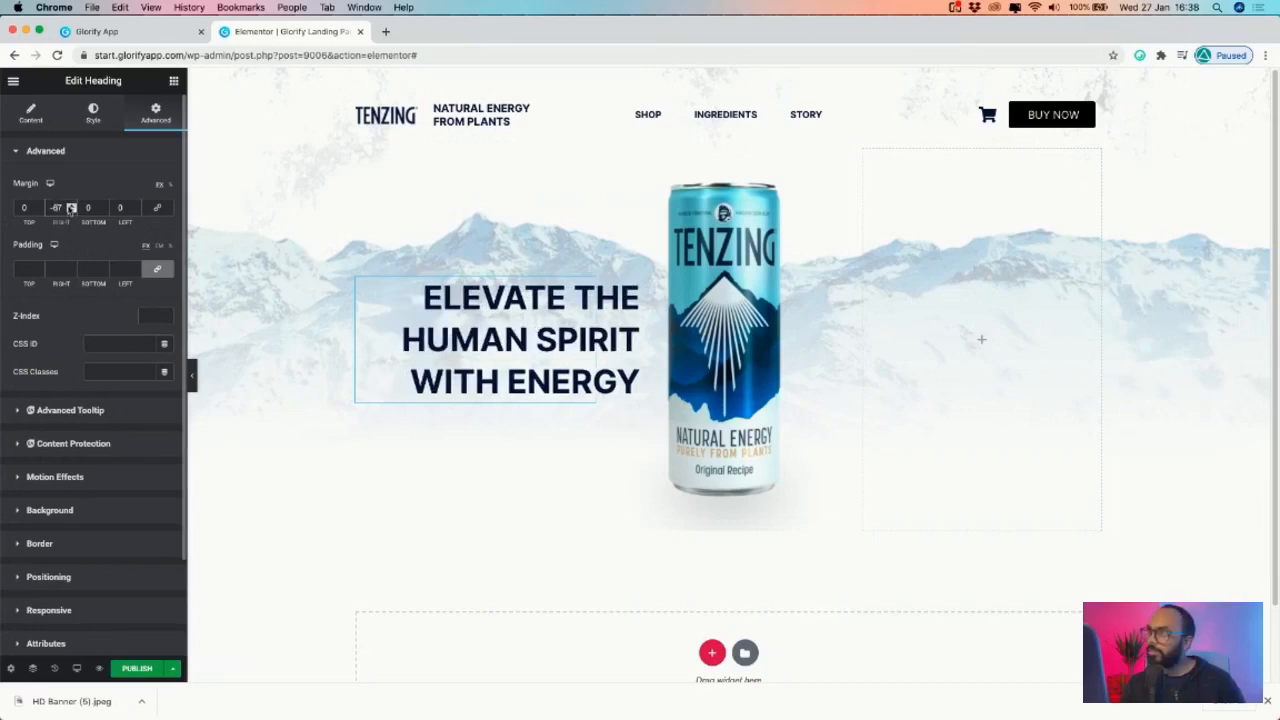
{"action": "left_click", "coordinate": [71, 210]}
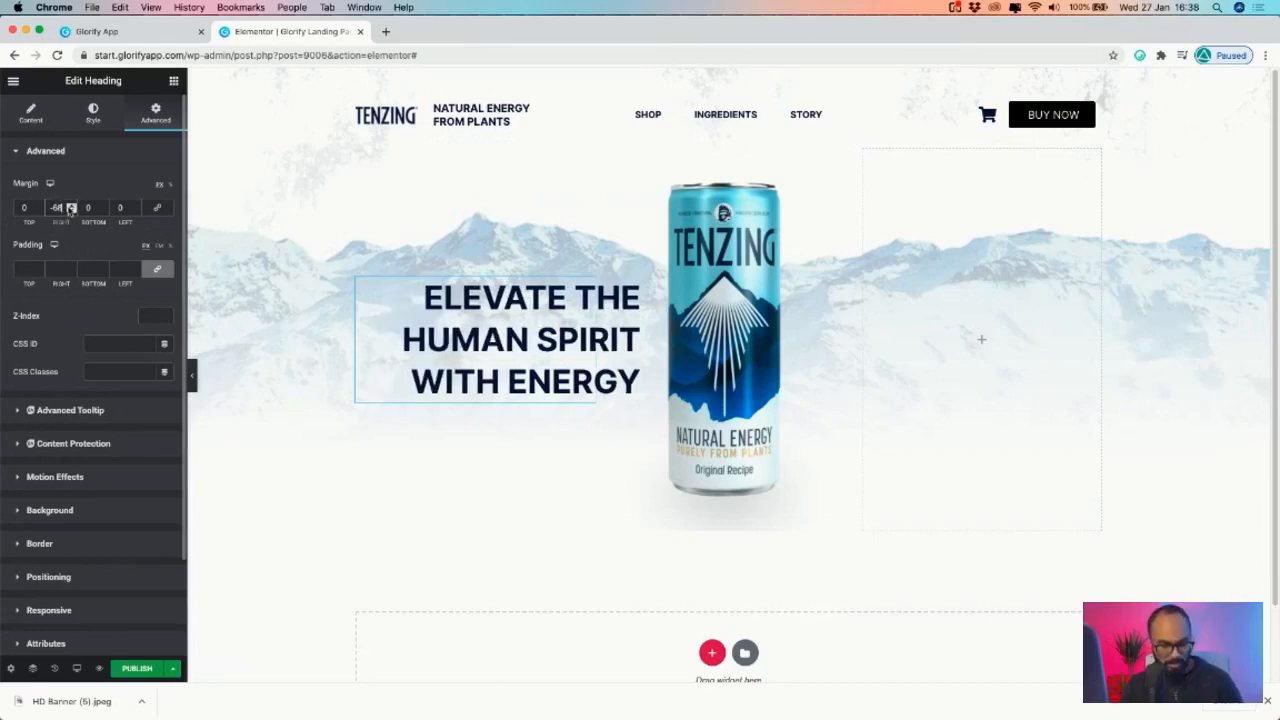
{"action": "left_click", "coordinate": [71, 206]}
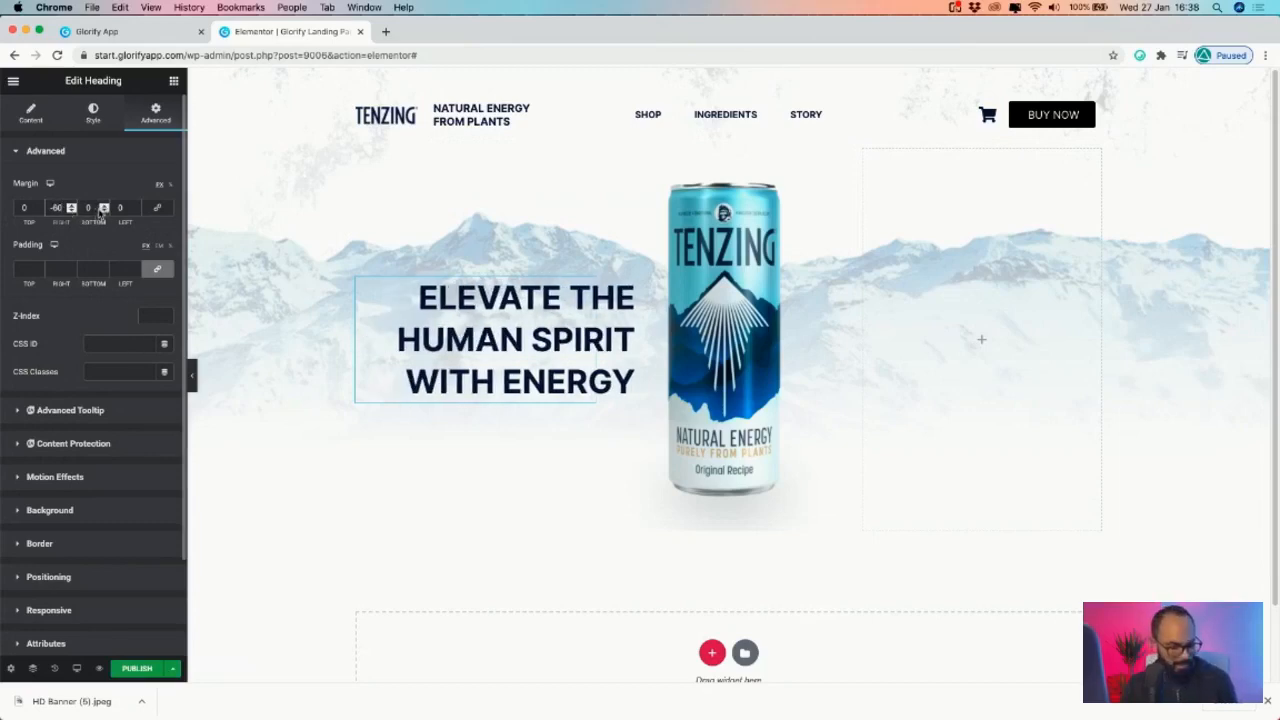
- Duplicate the headline and move the copy into the right column
{"action": "right_click", "coordinate": [586, 287]}
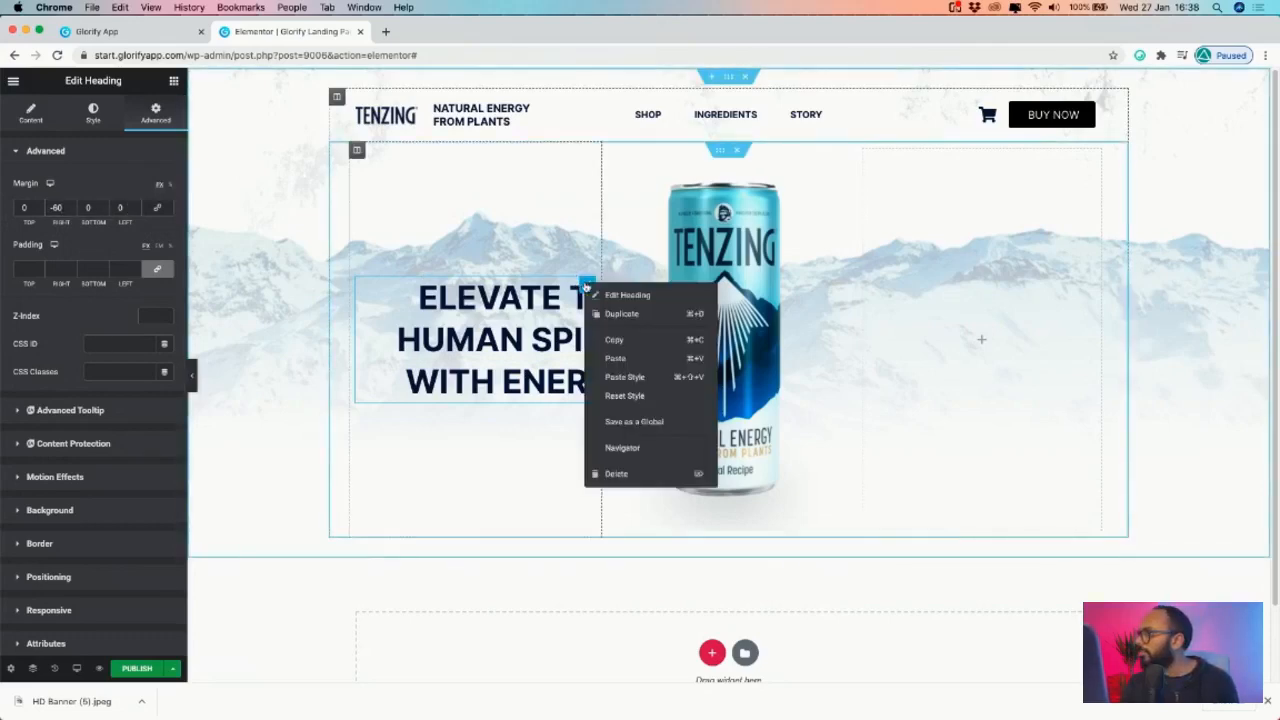
{"action": "left_click", "coordinate": [622, 316]}
{"action": "left_click_drag", "start_coordinate": [588, 358], "coordinate": [968, 337]}
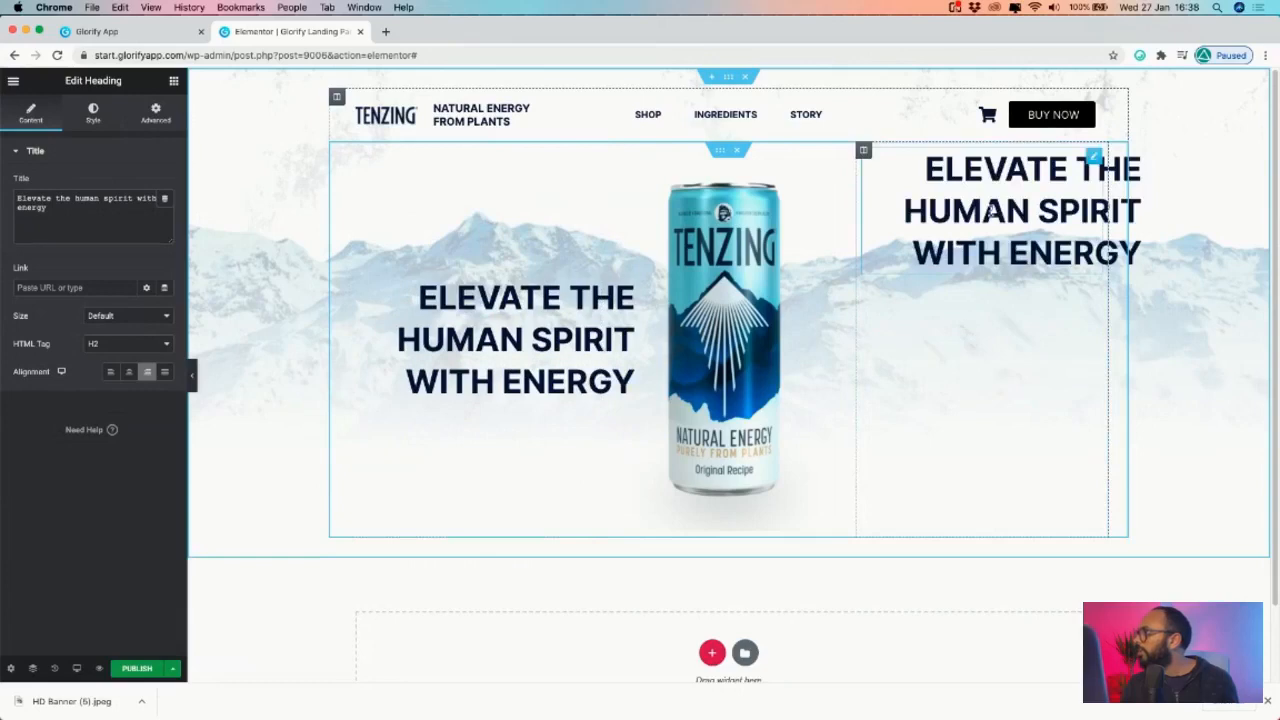
{"action": "double_click", "coordinate": [992, 211]}
- Set the right column's vertical alignment to Middle and left-align the copied heading
{"action": "left_click", "coordinate": [863, 151]}
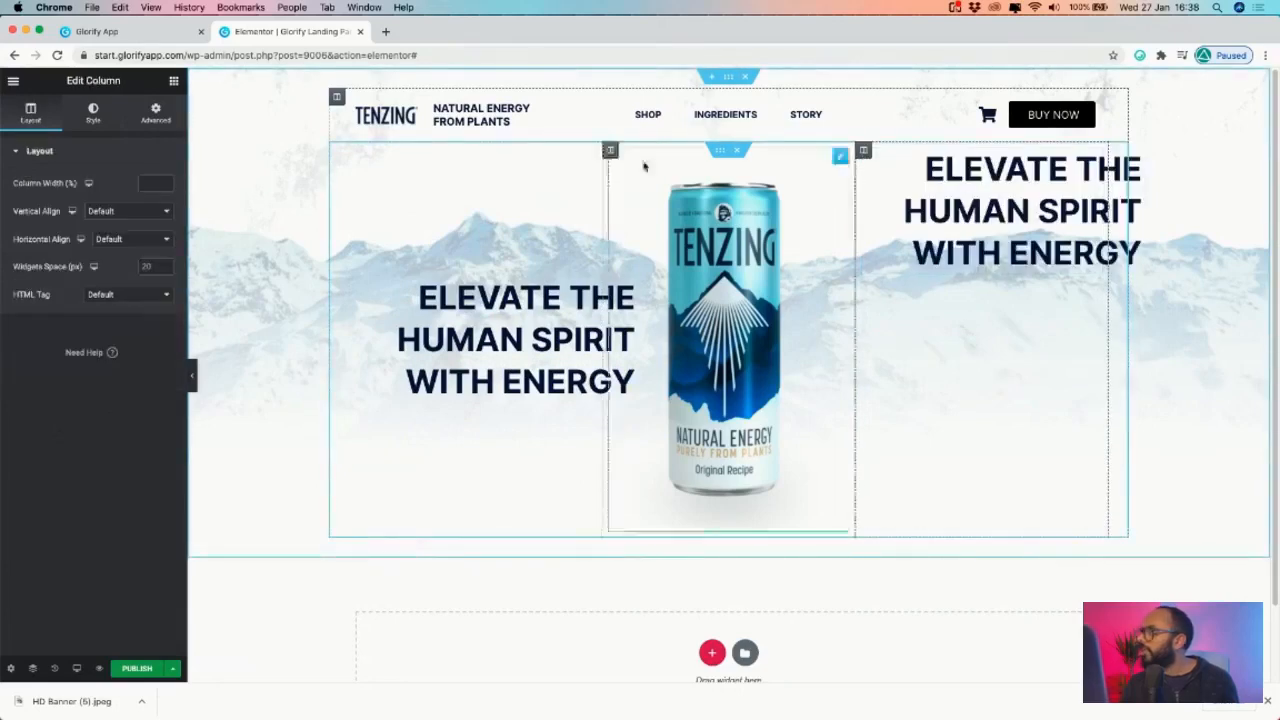
{"action": "left_click", "coordinate": [88, 118]}
{"action": "left_click", "coordinate": [30, 114]}
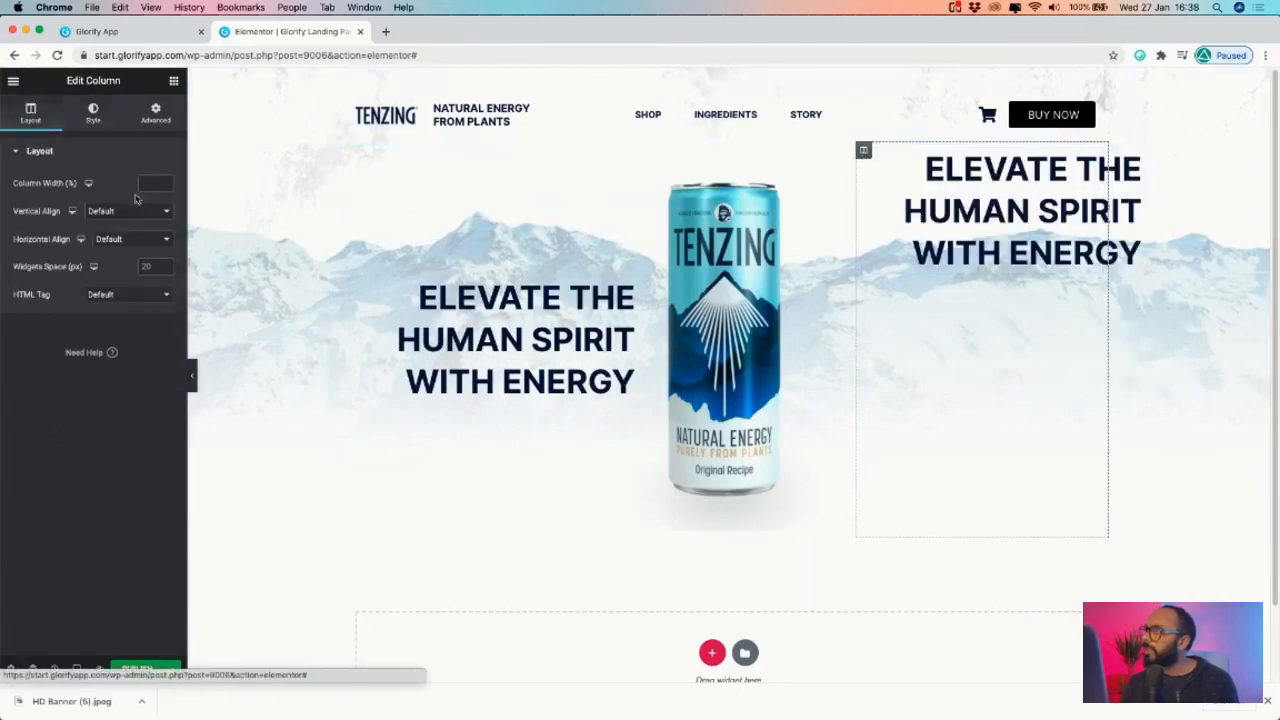
{"action": "left_click", "coordinate": [128, 211]}
{"action": "left_click", "coordinate": [141, 236]}
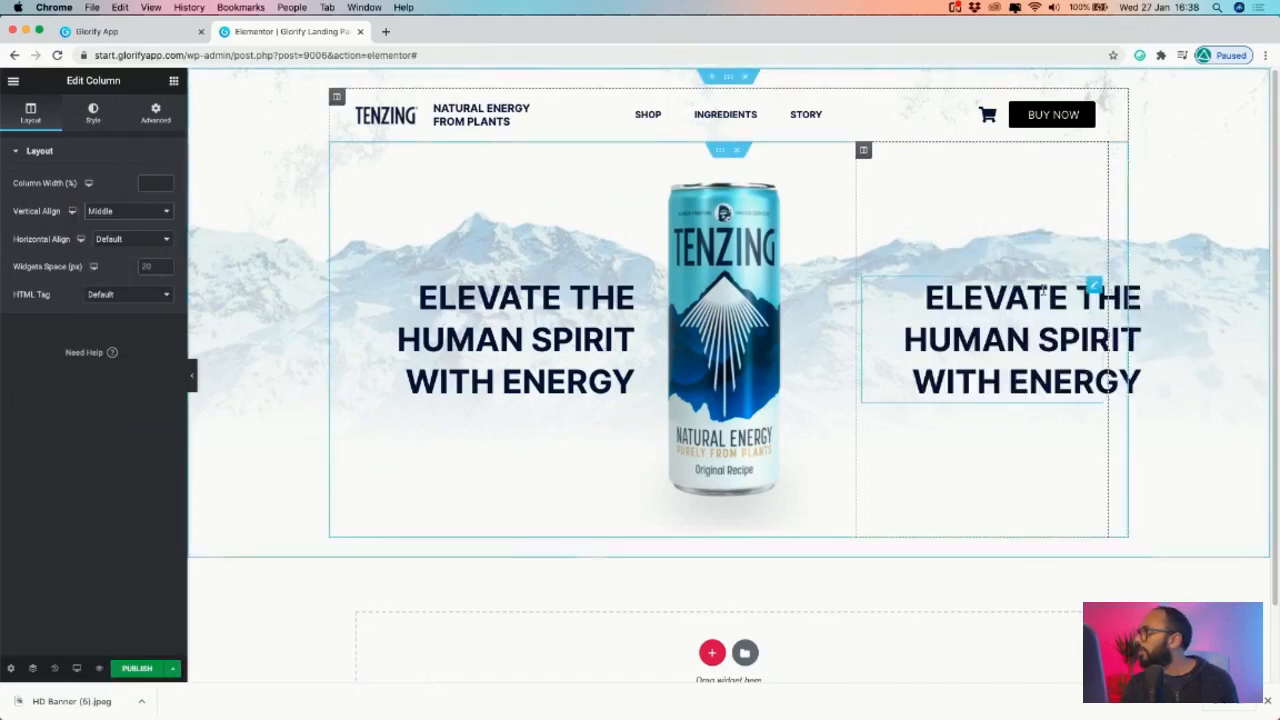
{"action": "left_click", "coordinate": [1076, 289]}
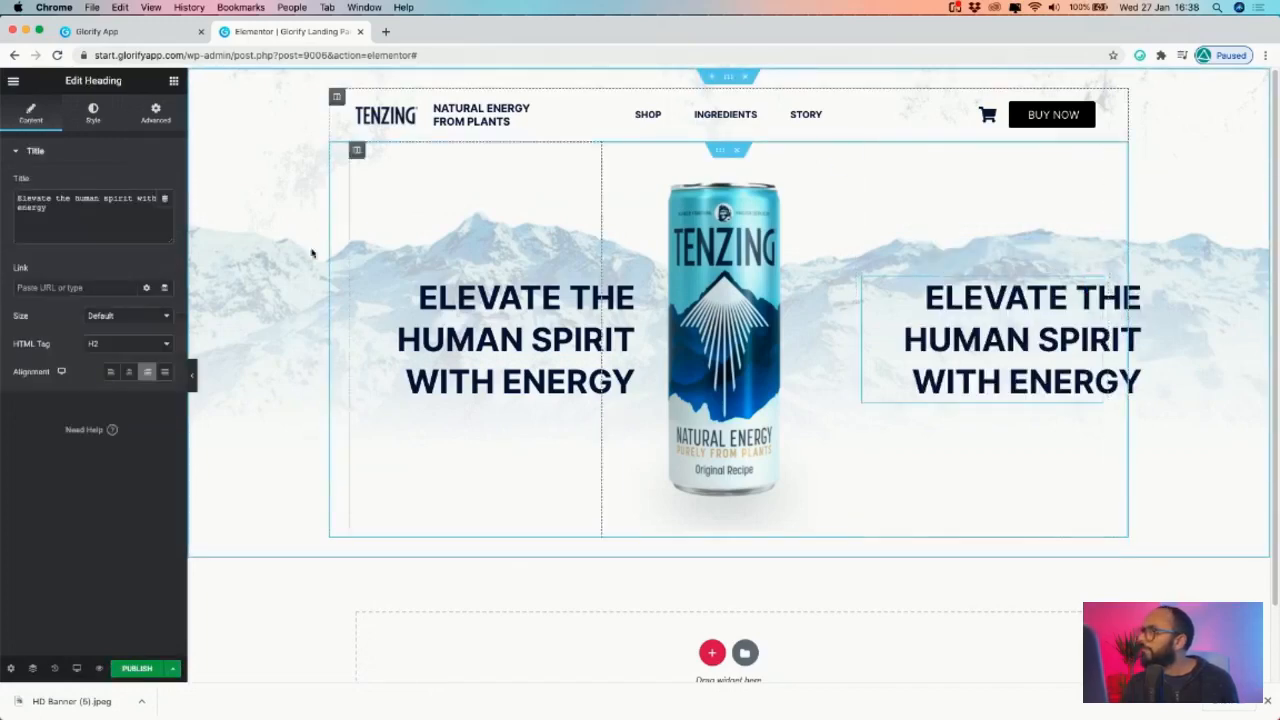
{"action": "left_click", "coordinate": [110, 371]}
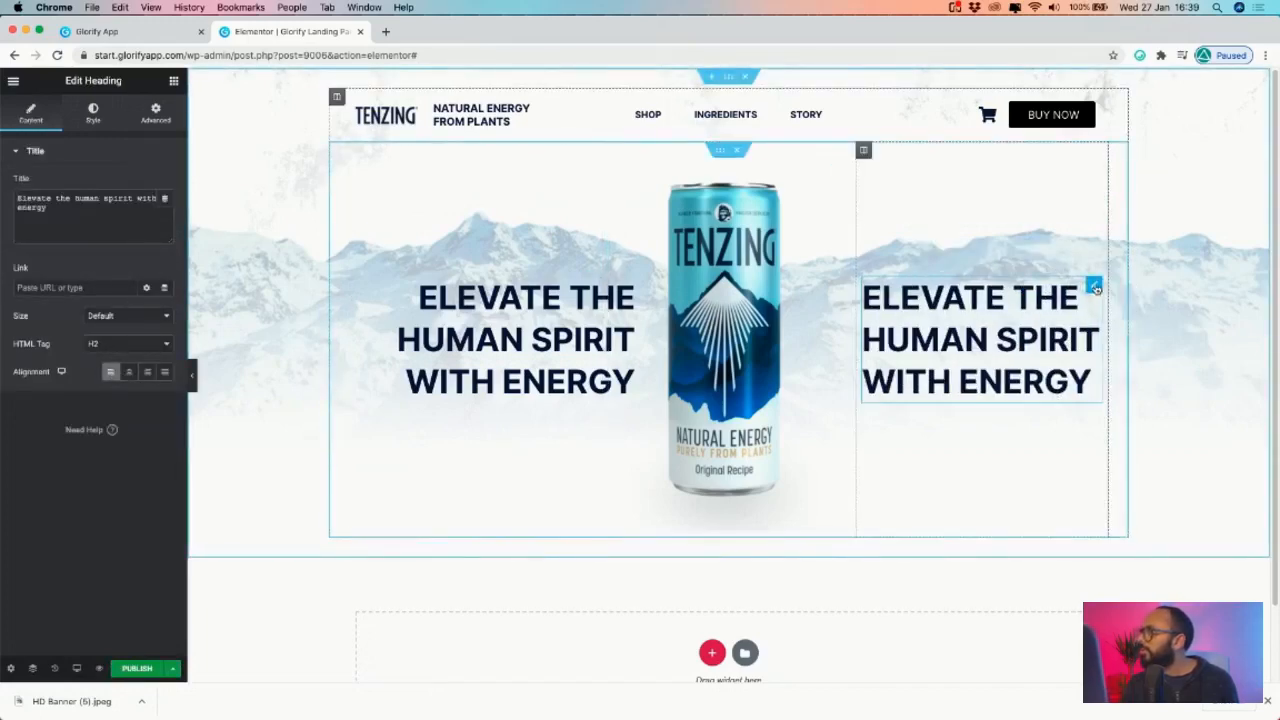
- Give the right heading a -60 left margin and a 0 right margin
{"action": "left_click", "coordinate": [140, 122]}
{"action": "left_click", "coordinate": [136, 211]}
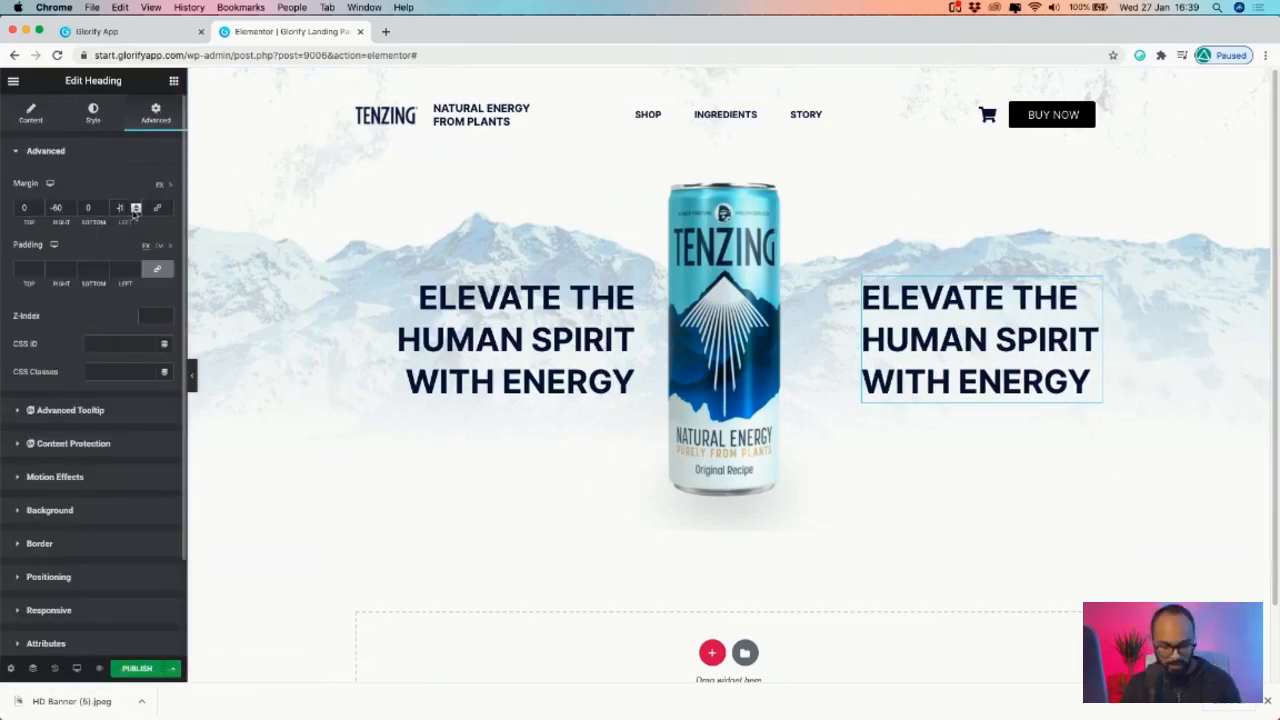
{"action": "key", "text": "BackSpace"}
{"action": "type", "text": "65"}
{"action": "key", "text": "BackSpace"}
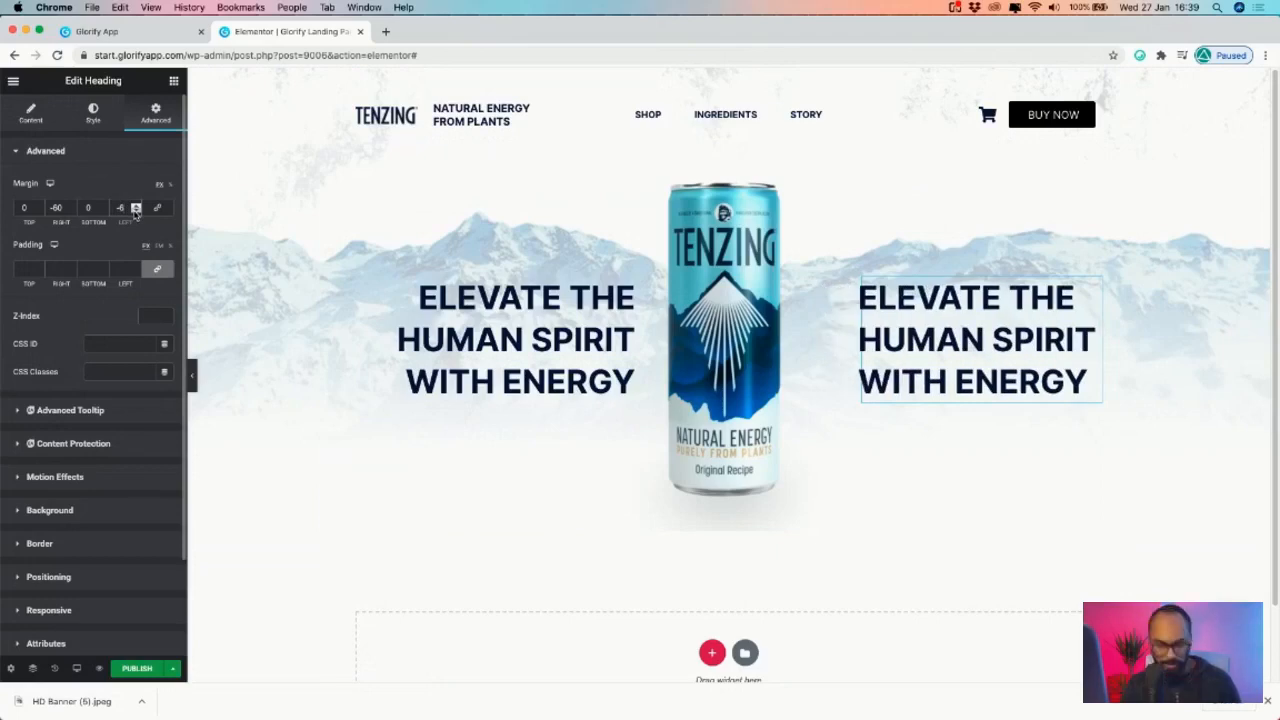
{"action": "type", "text": "0"}
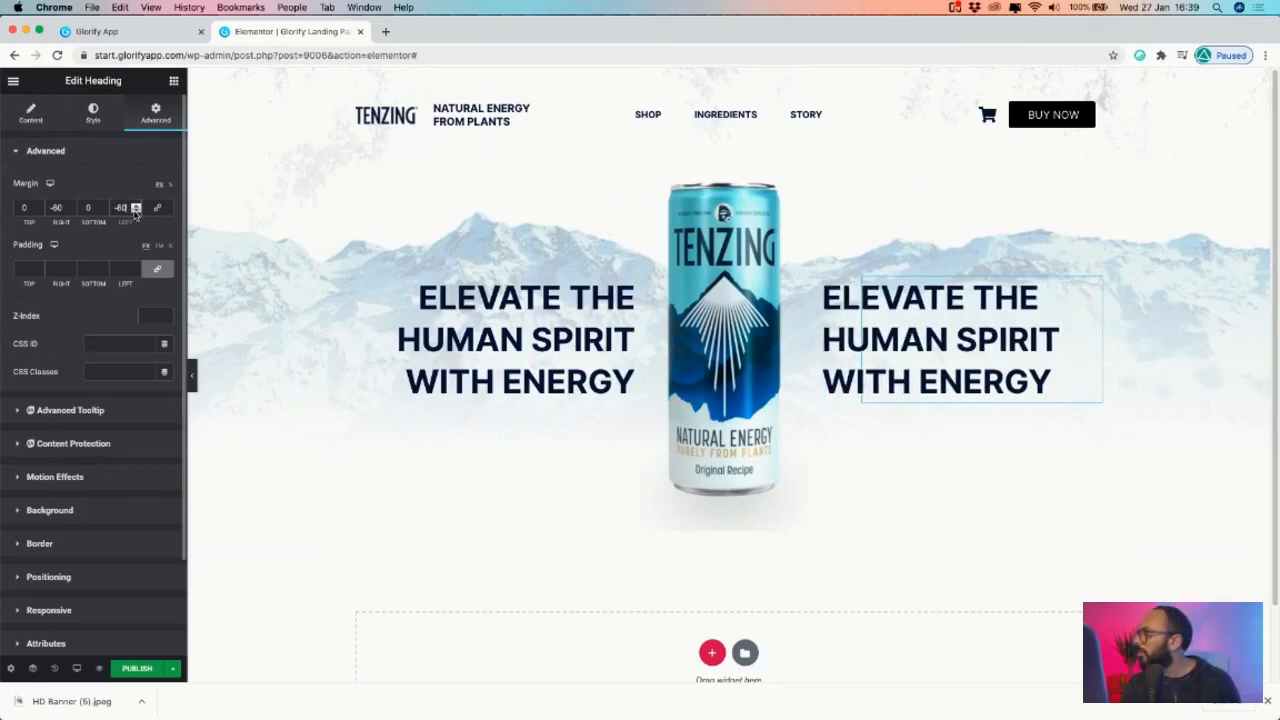
{"action": "double_click", "coordinate": [61, 207]}
{"action": "type", "text": "0"}
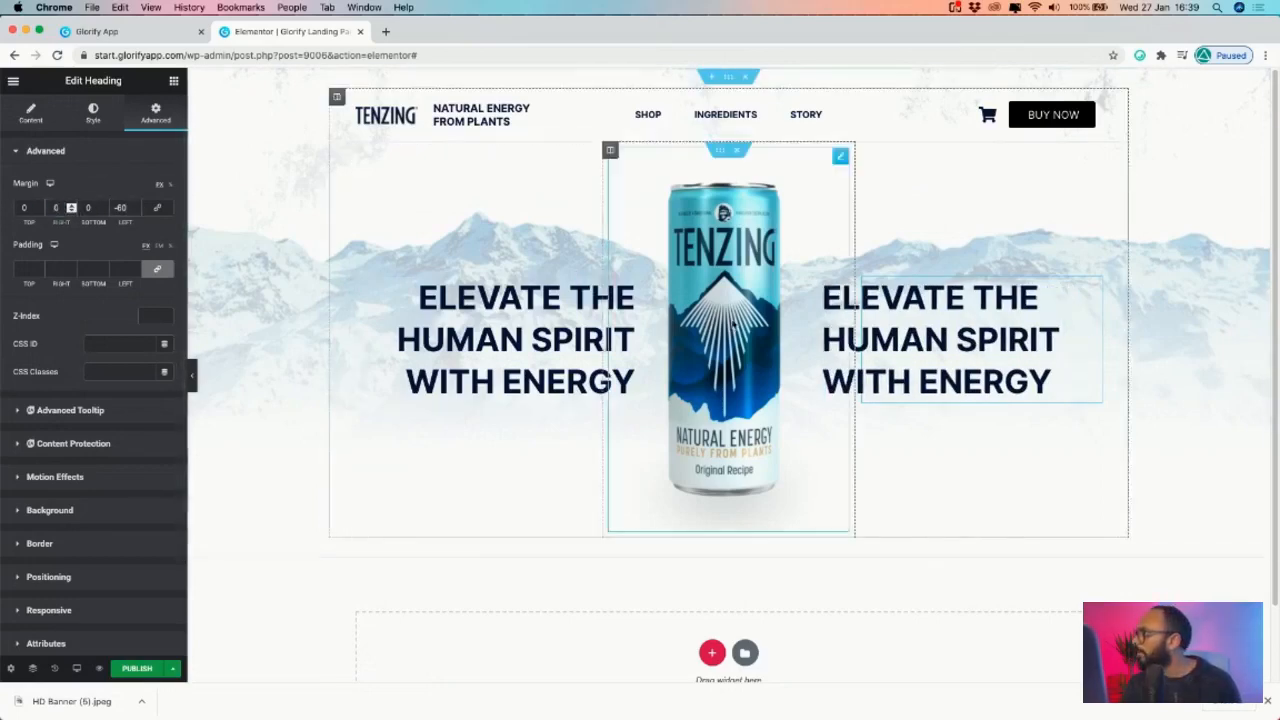
{"action": "double_click", "coordinate": [915, 343]}
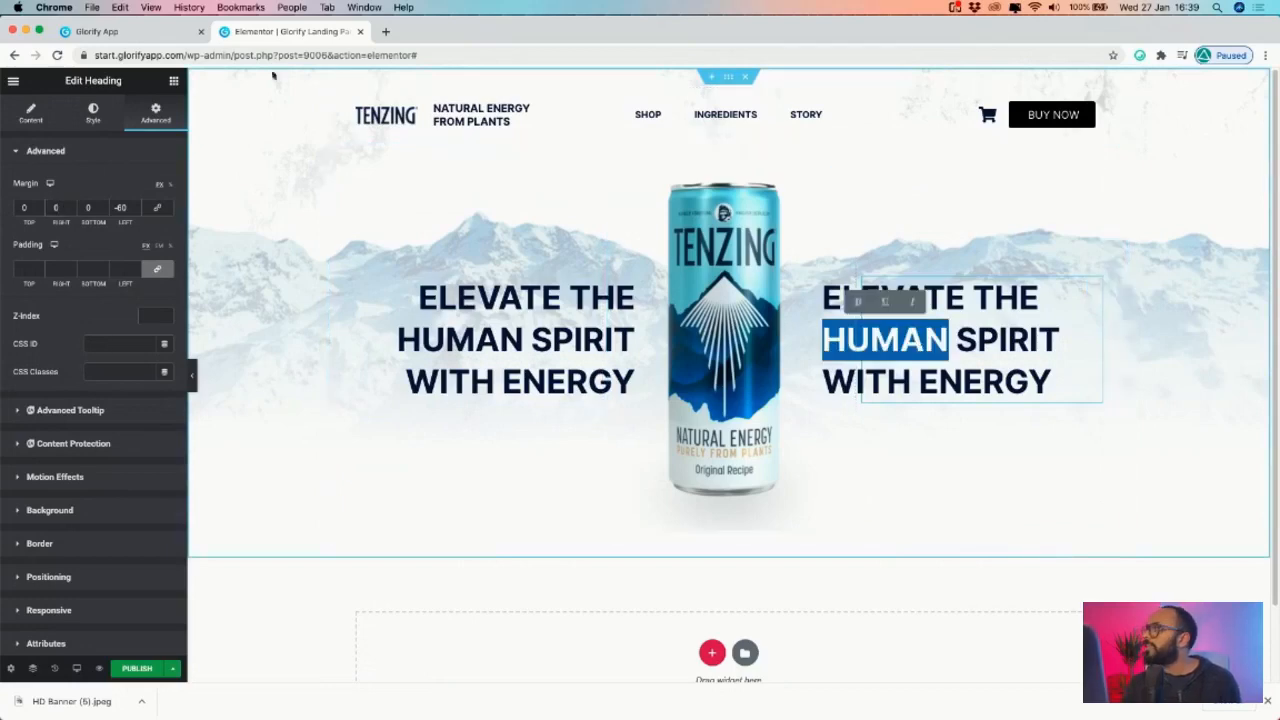
- Copy 'GOOD FOR MIND, BODY AND PLANET.' from Glorify and paste it into the right heading
{"action": "left_click", "coordinate": [163, 34]}
{"action": "double_click", "coordinate": [808, 425]}
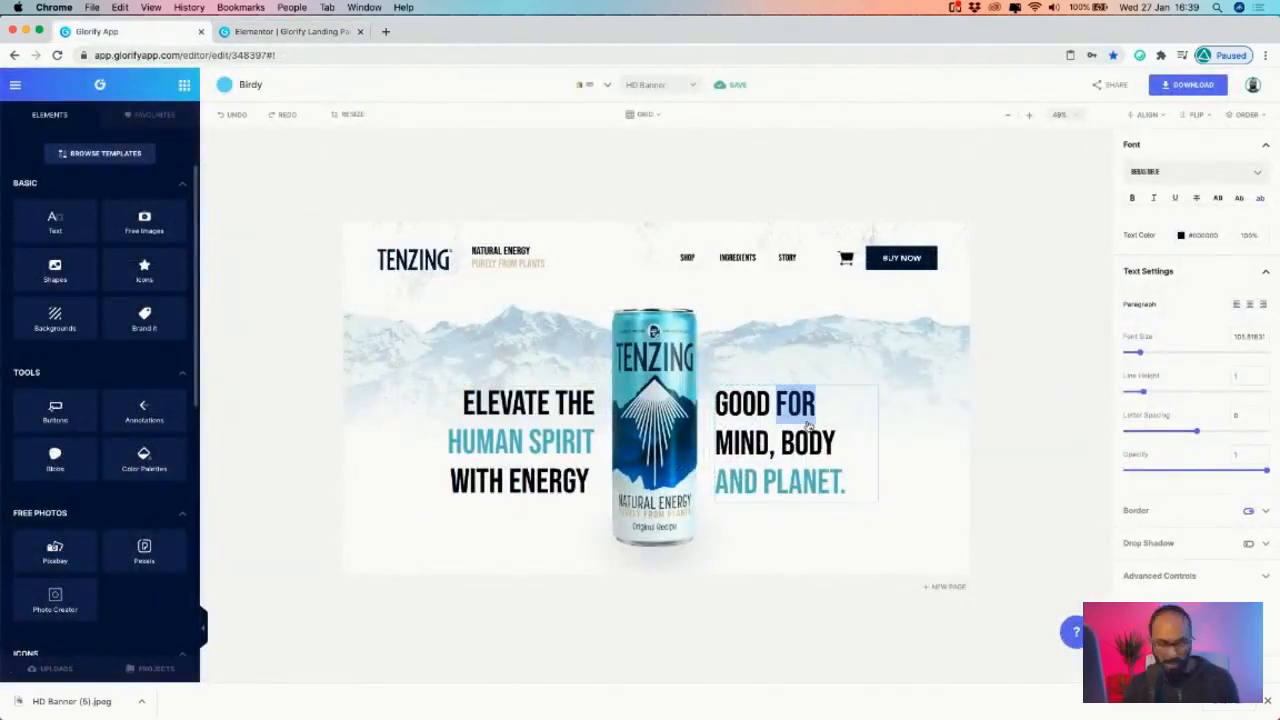
{"action": "key", "text": "super+a"}
{"action": "key", "text": "super+c"}
{"action": "left_click", "coordinate": [291, 31]}
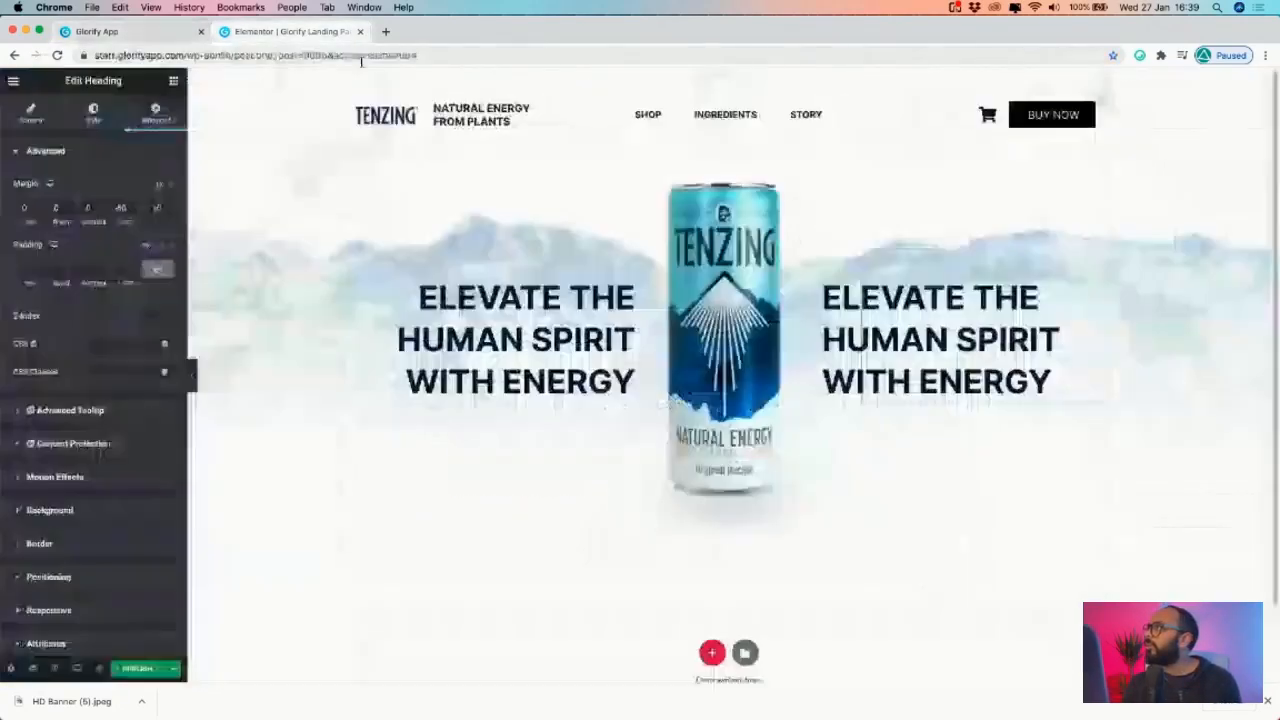
{"action": "left_click", "coordinate": [1058, 381]}
{"action": "key", "text": "super+a"}
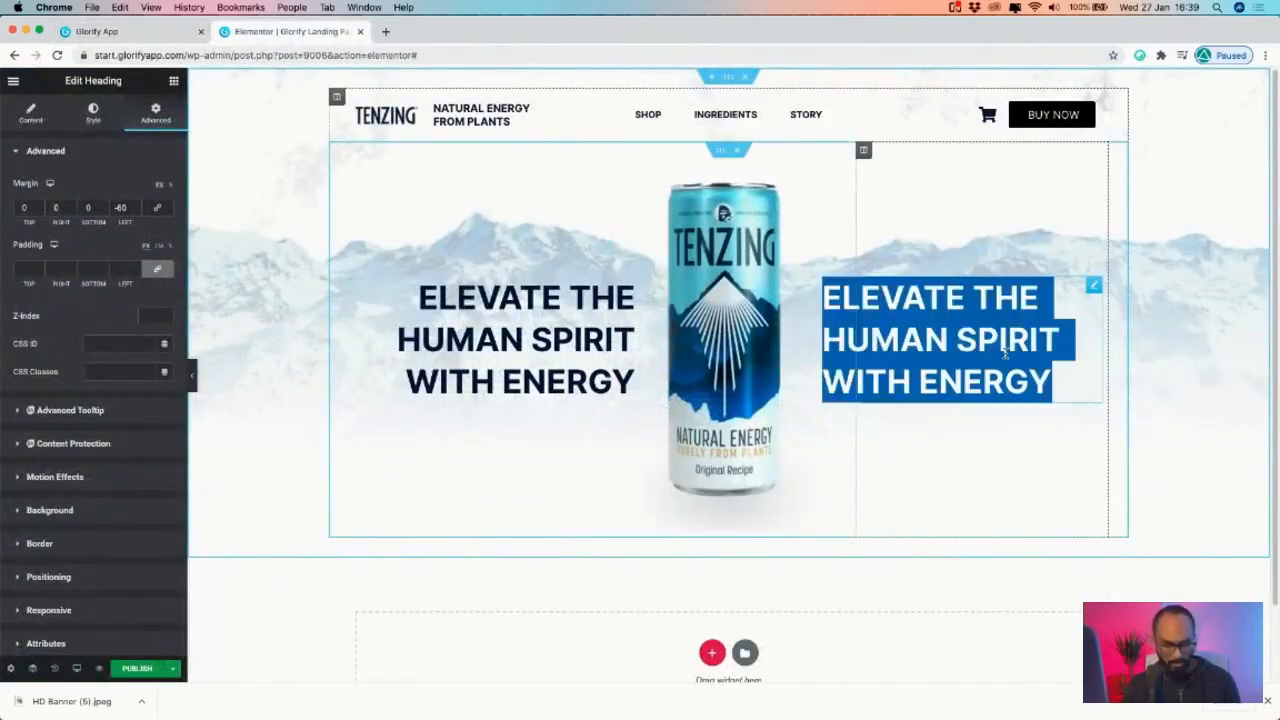
{"action": "key", "text": "super+v"}
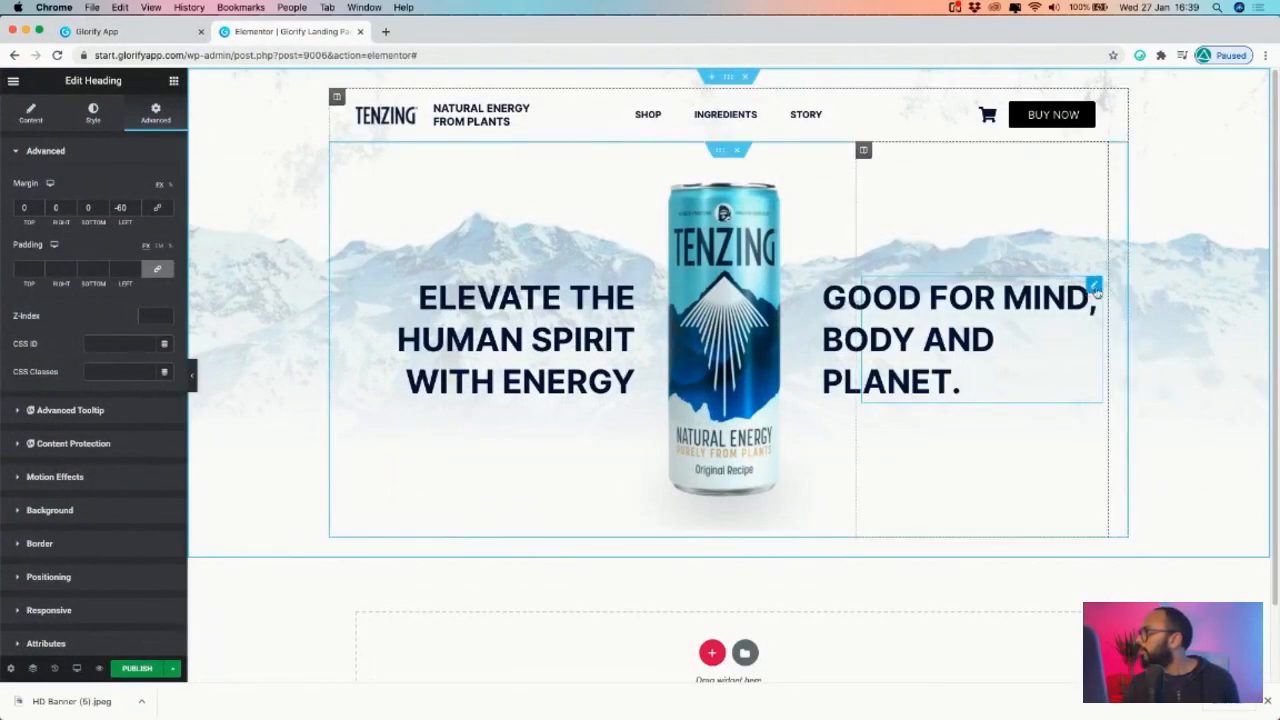
- Compare the right heading's style settings against the Glorify mockup
{"action": "left_click", "coordinate": [91, 114]}
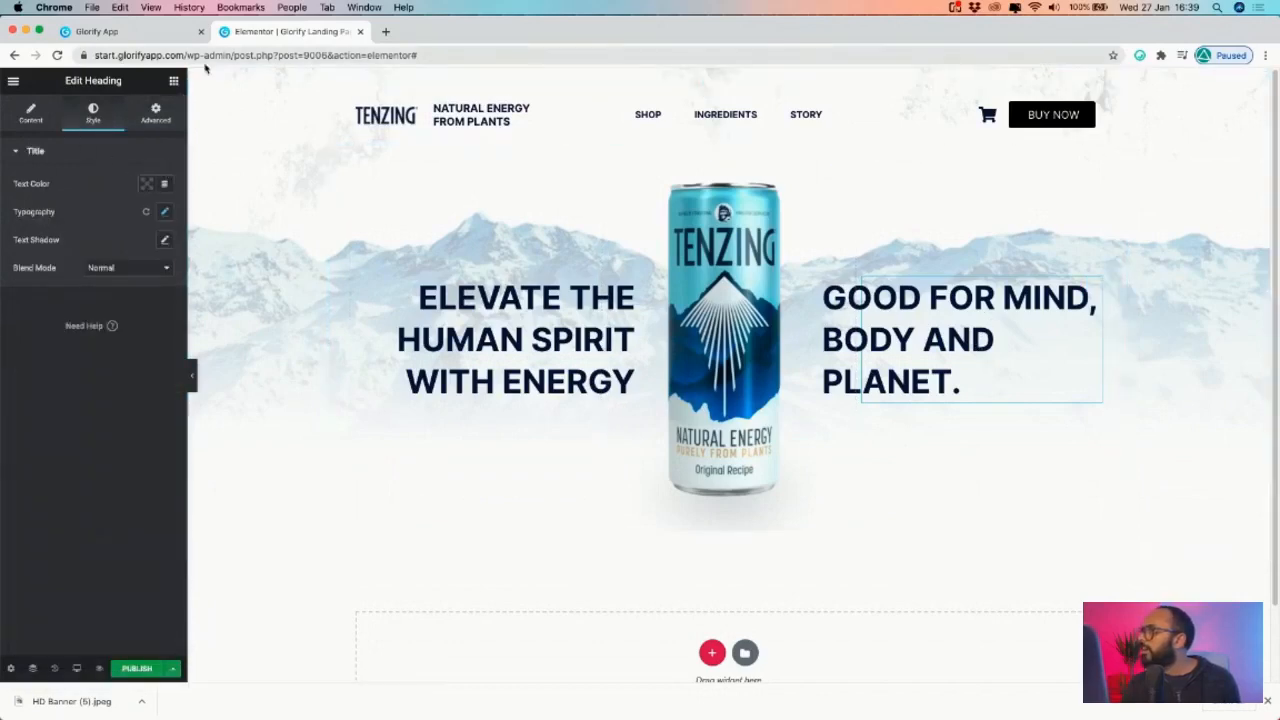
{"action": "left_click", "coordinate": [160, 33]}
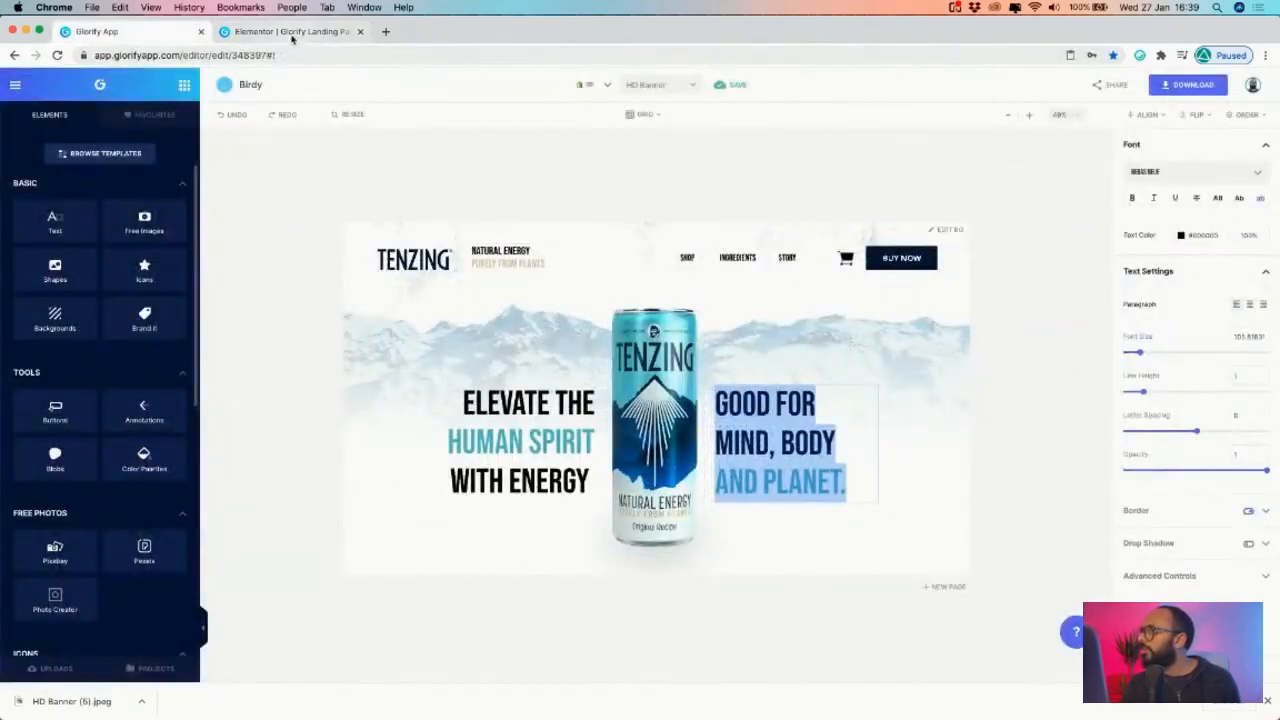
{"action": "left_click", "coordinate": [289, 35]}
{"action": "left_click", "coordinate": [33, 111]}
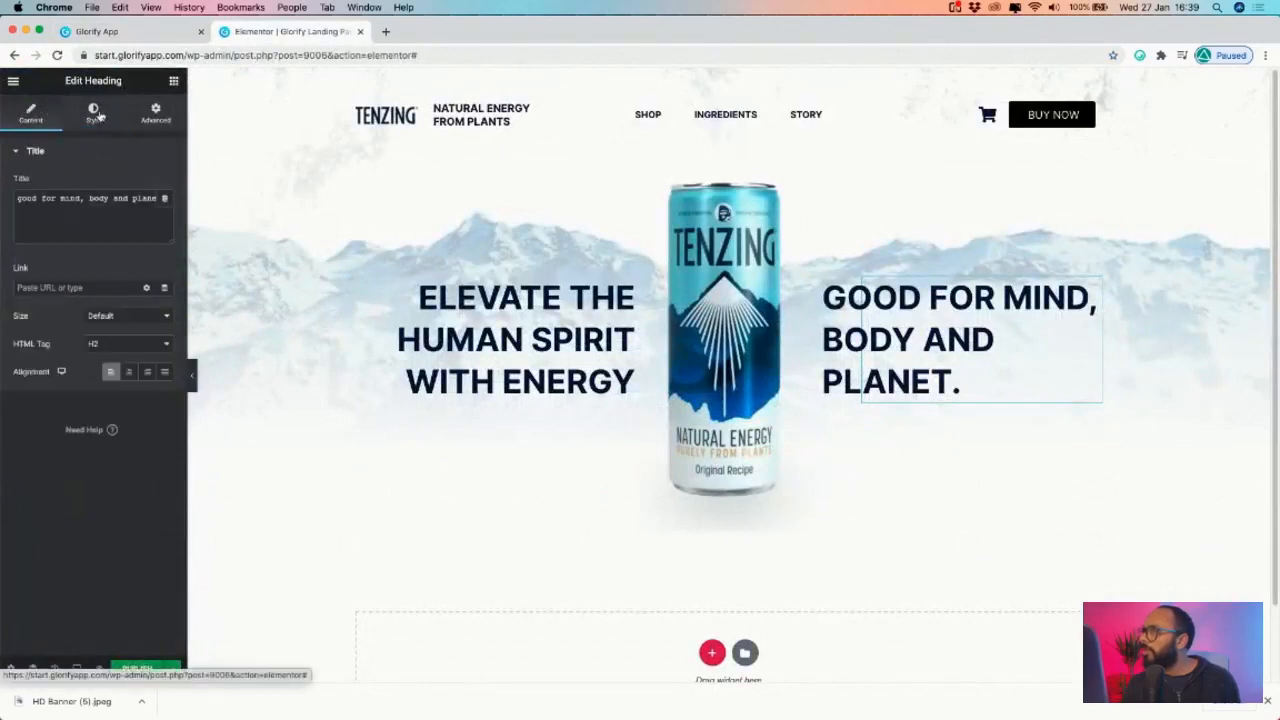
{"action": "left_click", "coordinate": [100, 117]}
- Give the right heading a custom width of about 288, undoing an accidental heading move
{"action": "left_click", "coordinate": [154, 120]}
{"action": "scroll", "coordinate": [54, 484], "scroll_direction": "down", "scroll_amount": 3}
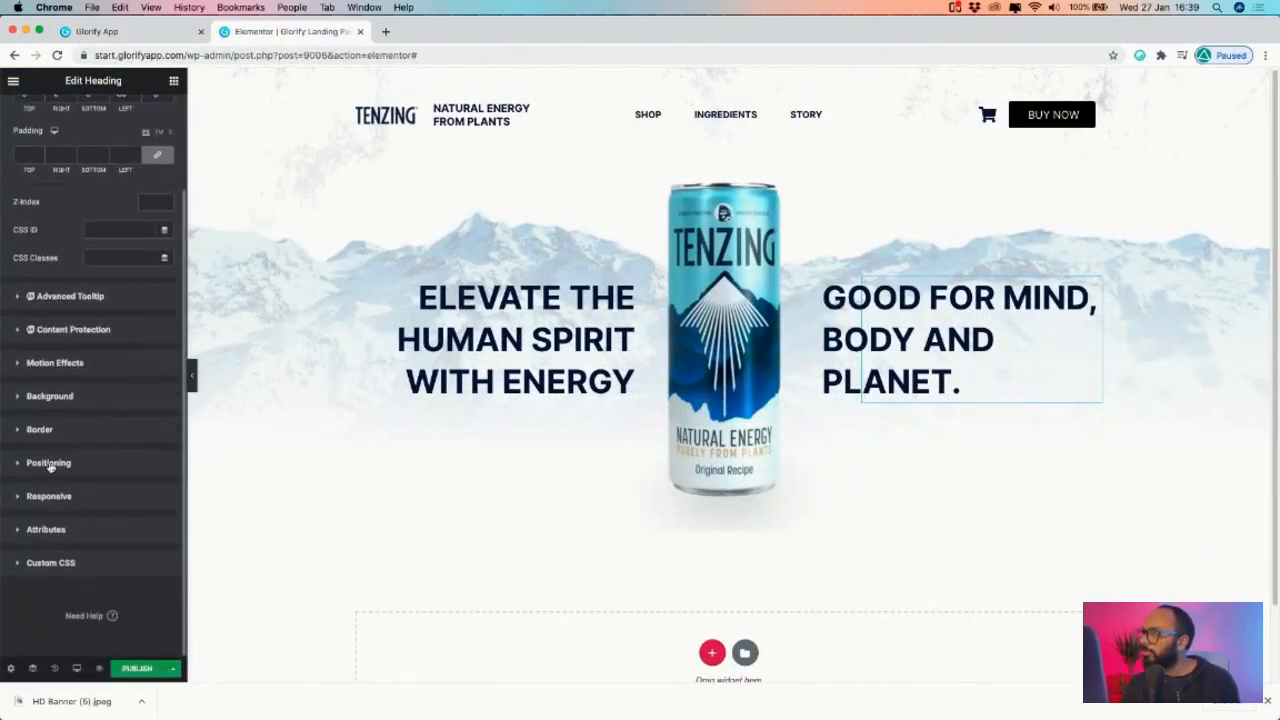
{"action": "left_click", "coordinate": [50, 466]}
{"action": "left_click", "coordinate": [120, 384]}
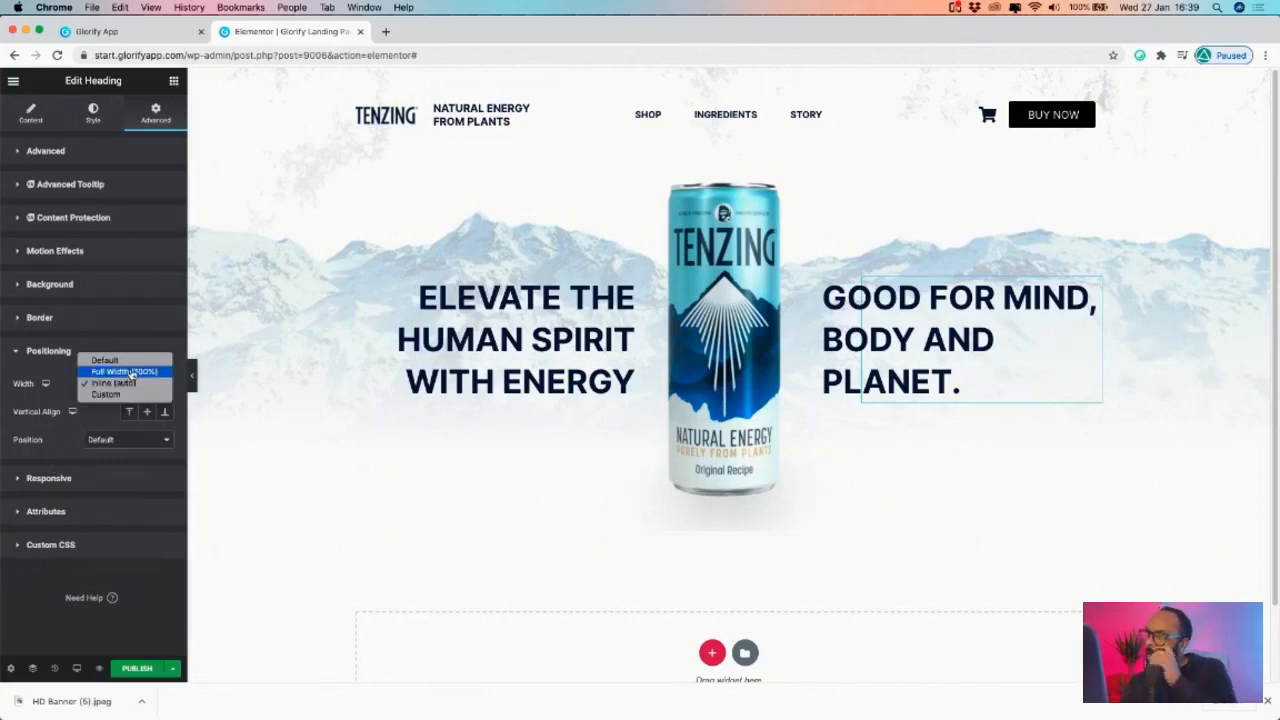
{"action": "left_click", "coordinate": [91, 413]}
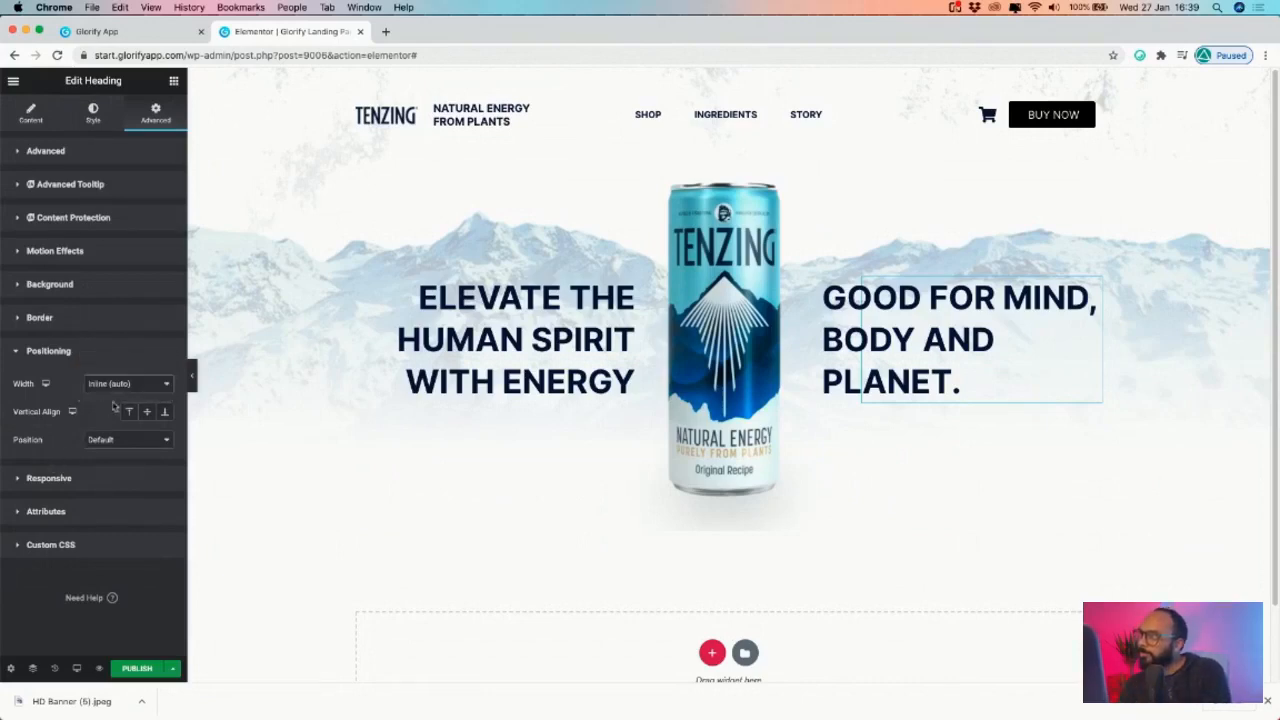
{"action": "left_click", "coordinate": [120, 384]}
{"action": "left_click", "coordinate": [100, 396]}
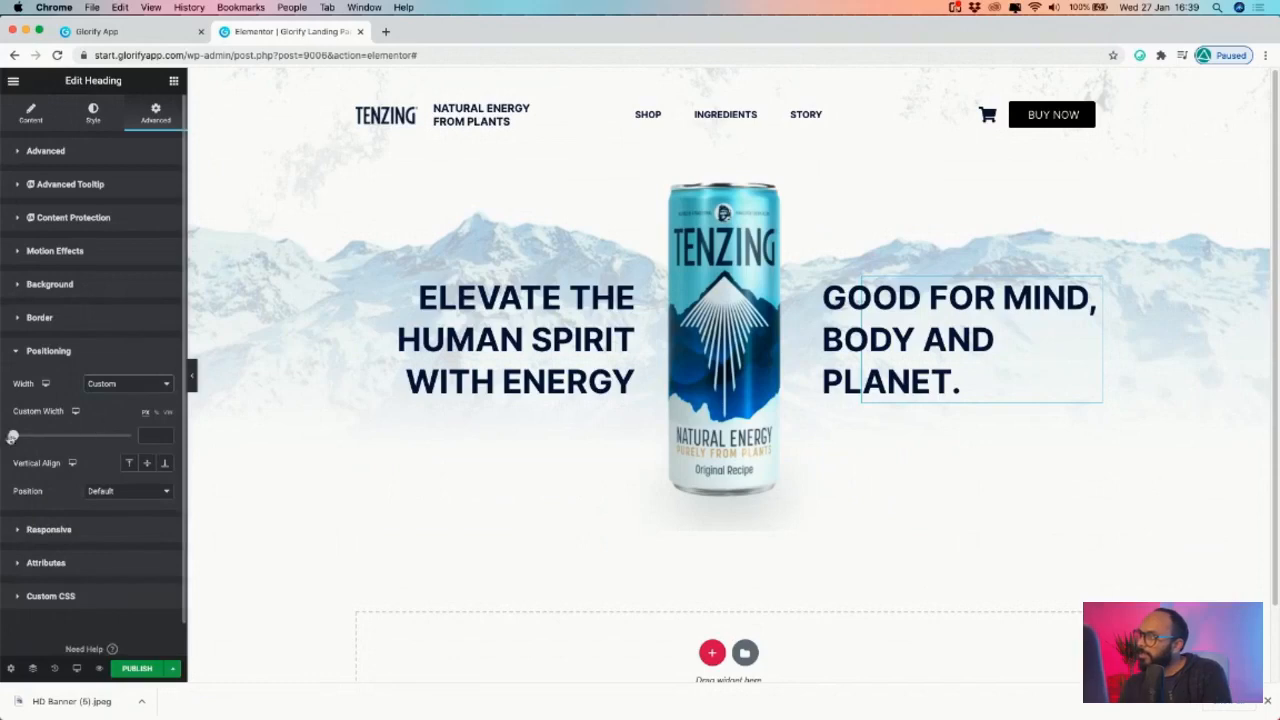
{"action": "left_click_drag", "start_coordinate": [13, 437], "coordinate": [46, 436]}
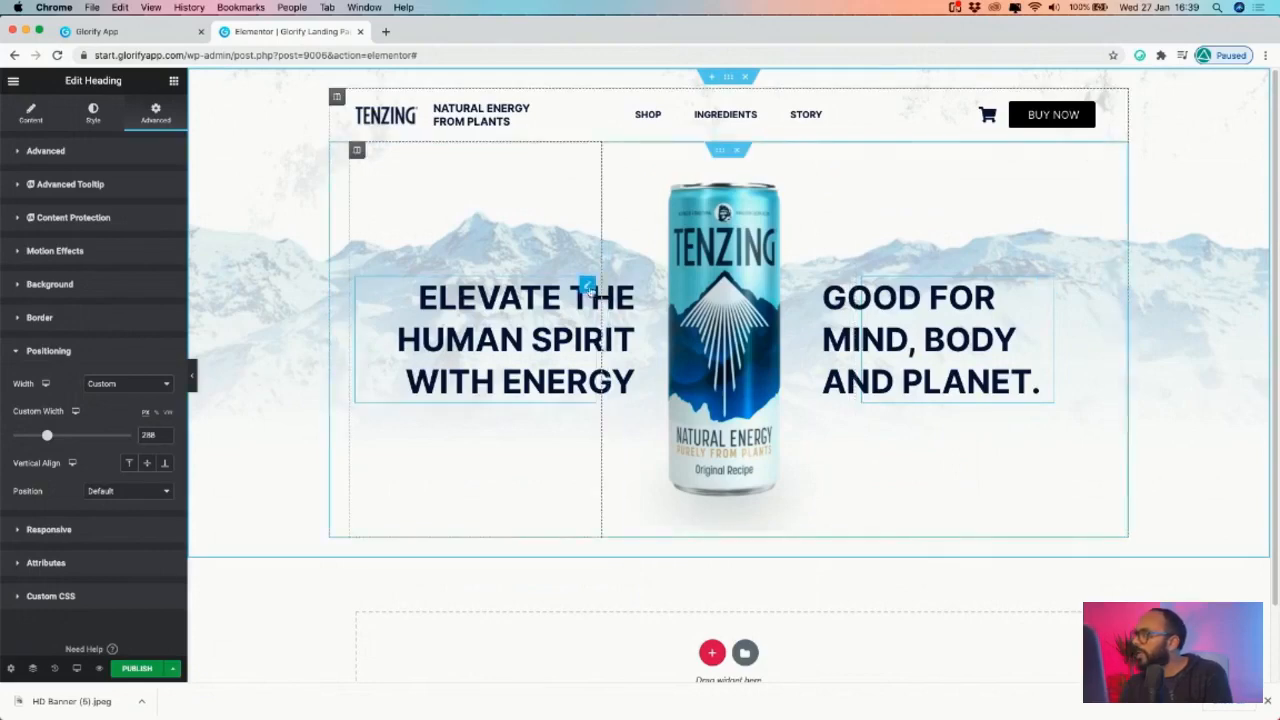
{"action": "left_click_drag", "start_coordinate": [588, 286], "coordinate": [596, 291]}
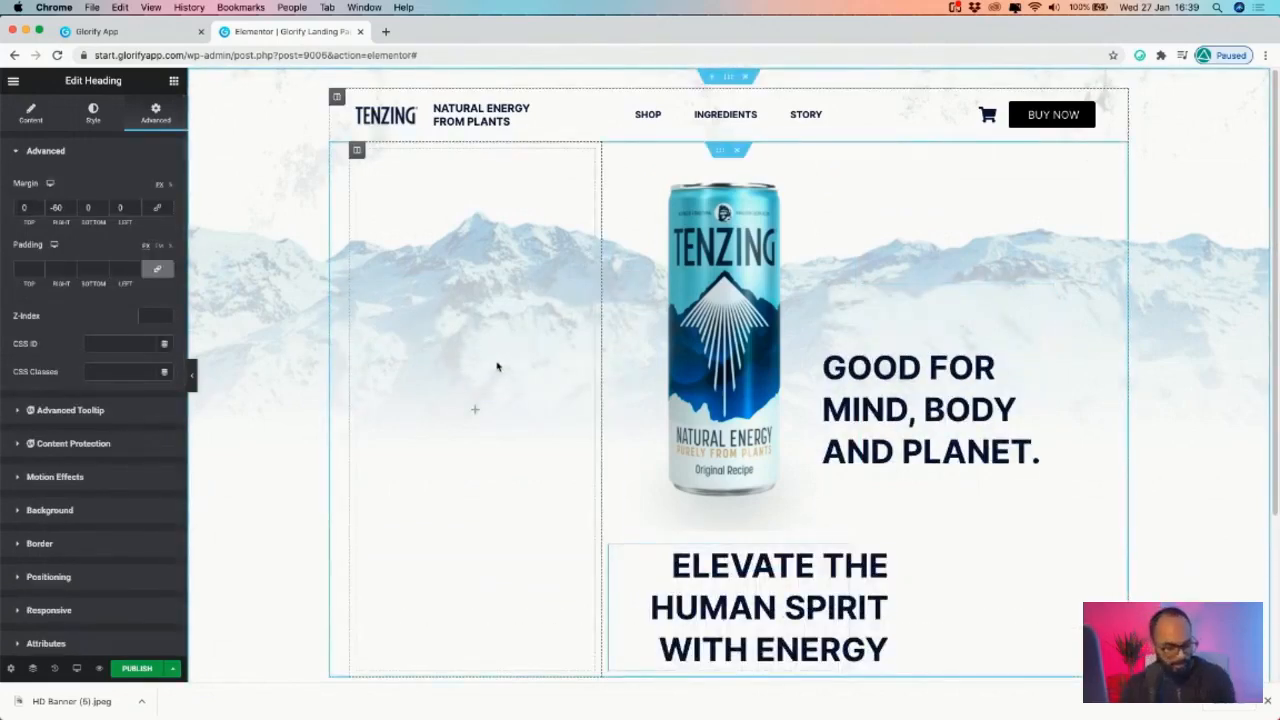
{"action": "key", "text": "super+z"}
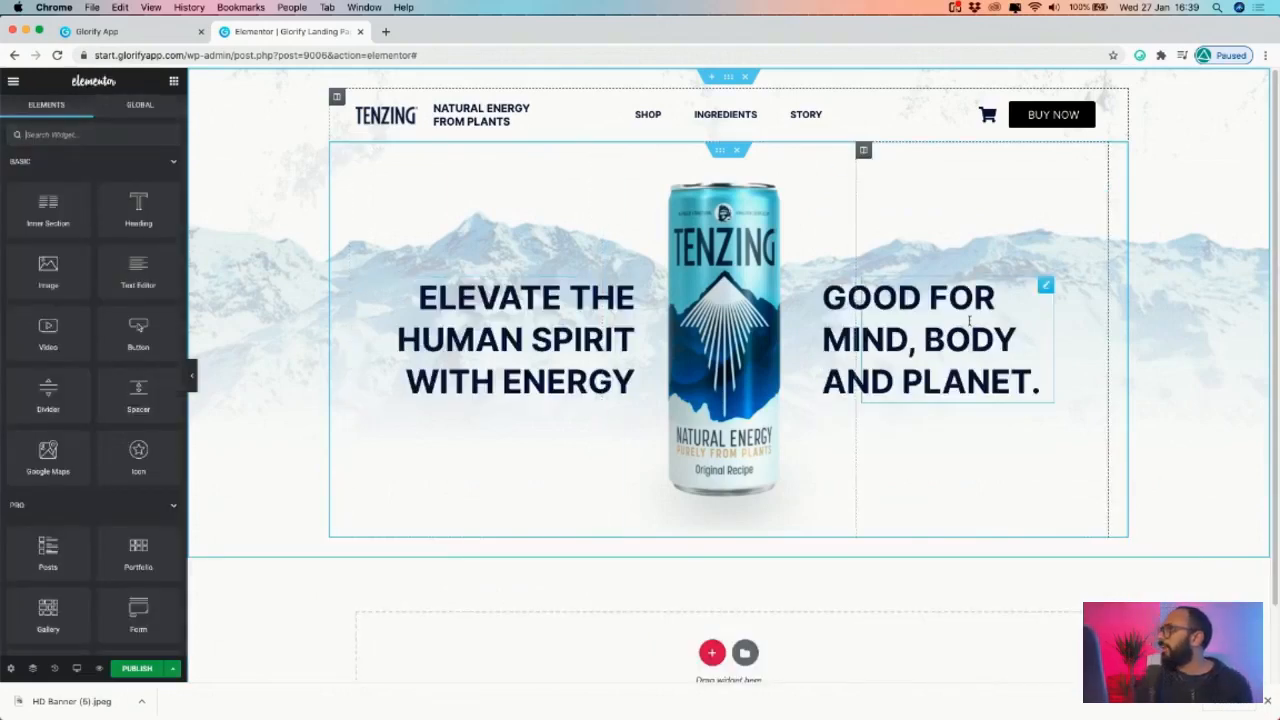
- Give the hero inner section 100 top and bottom margins, then collapse the panel to preview
{"action": "left_click", "coordinate": [719, 150]}
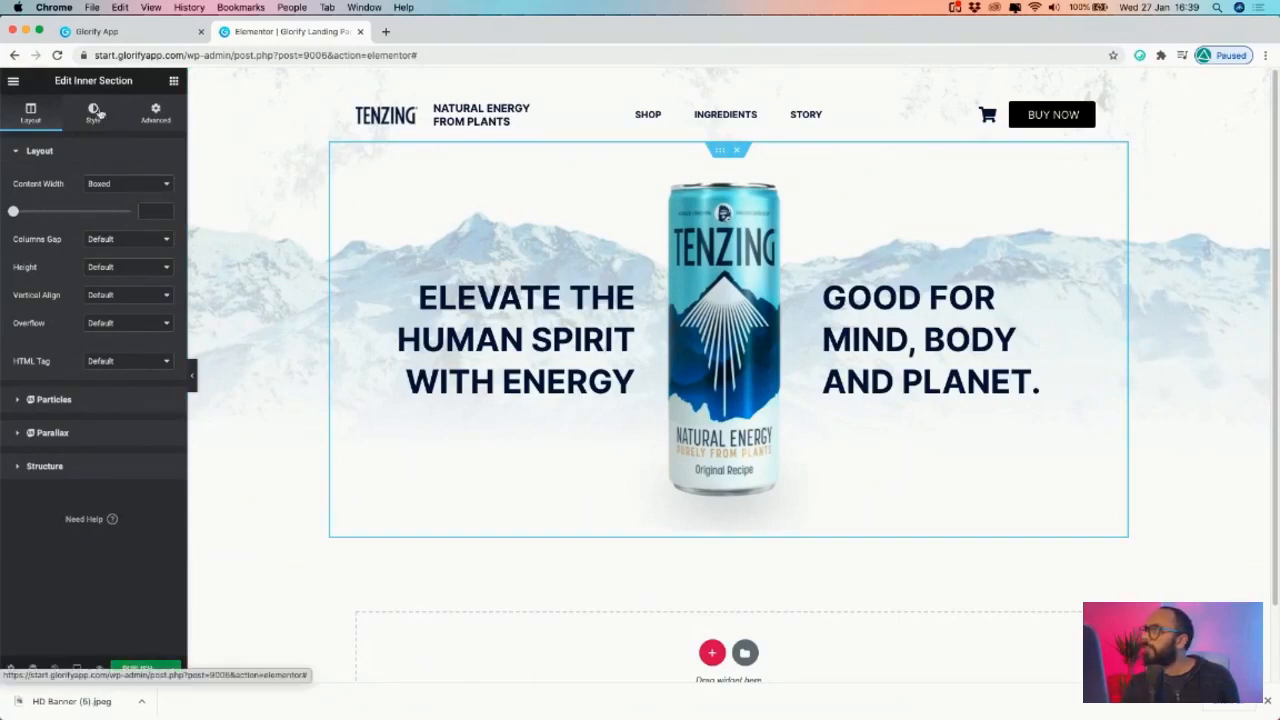
{"action": "left_click", "coordinate": [155, 115]}
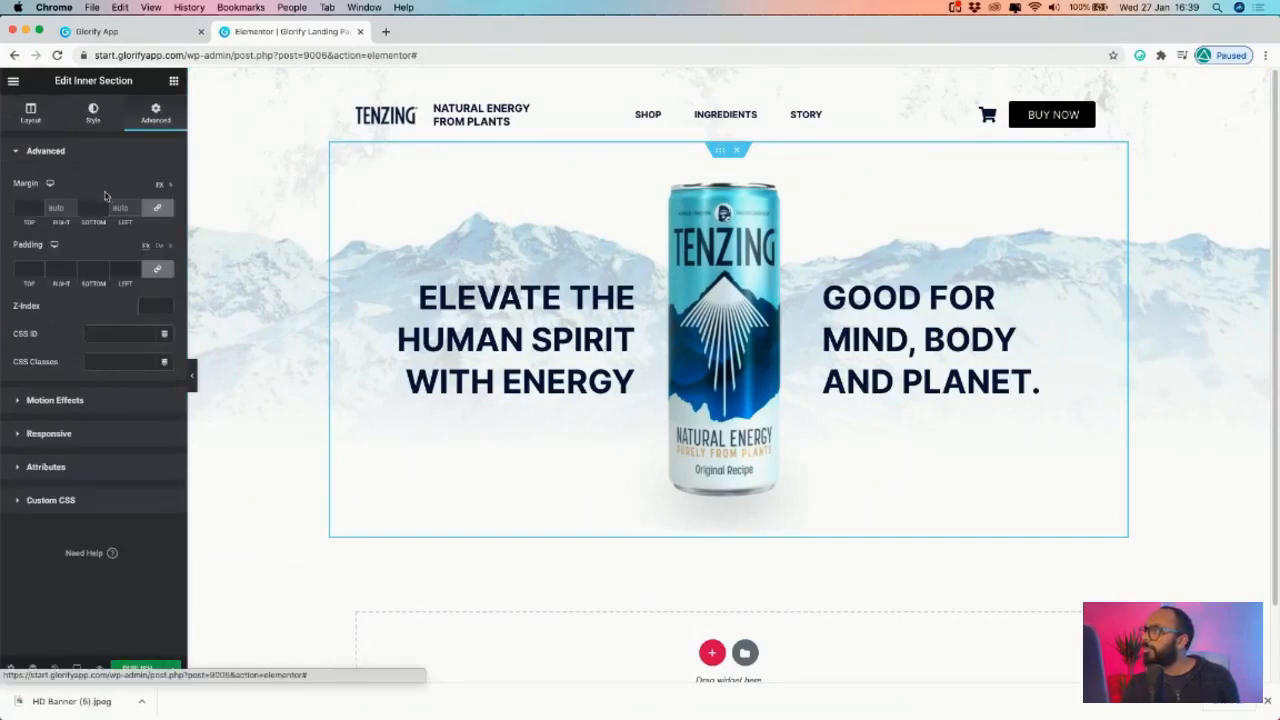
{"action": "left_click", "coordinate": [20, 207]}
{"action": "type", "text": "1"}
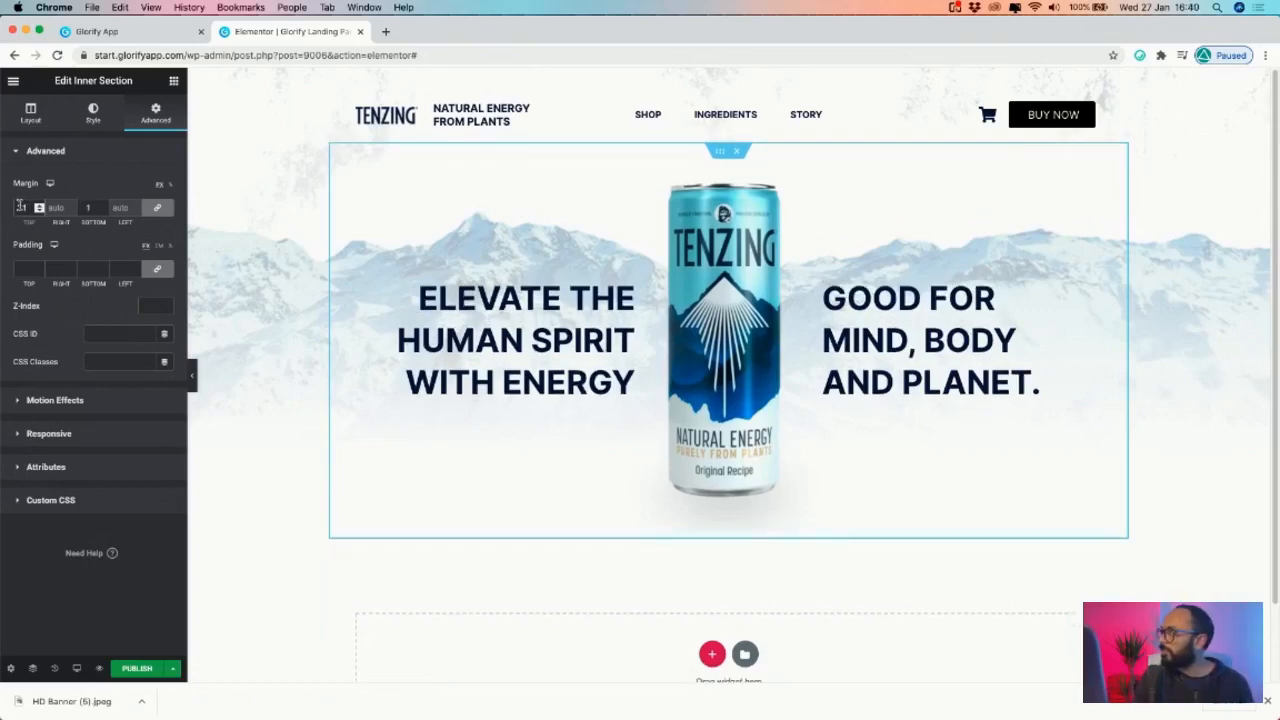
{"action": "type", "text": "00"}
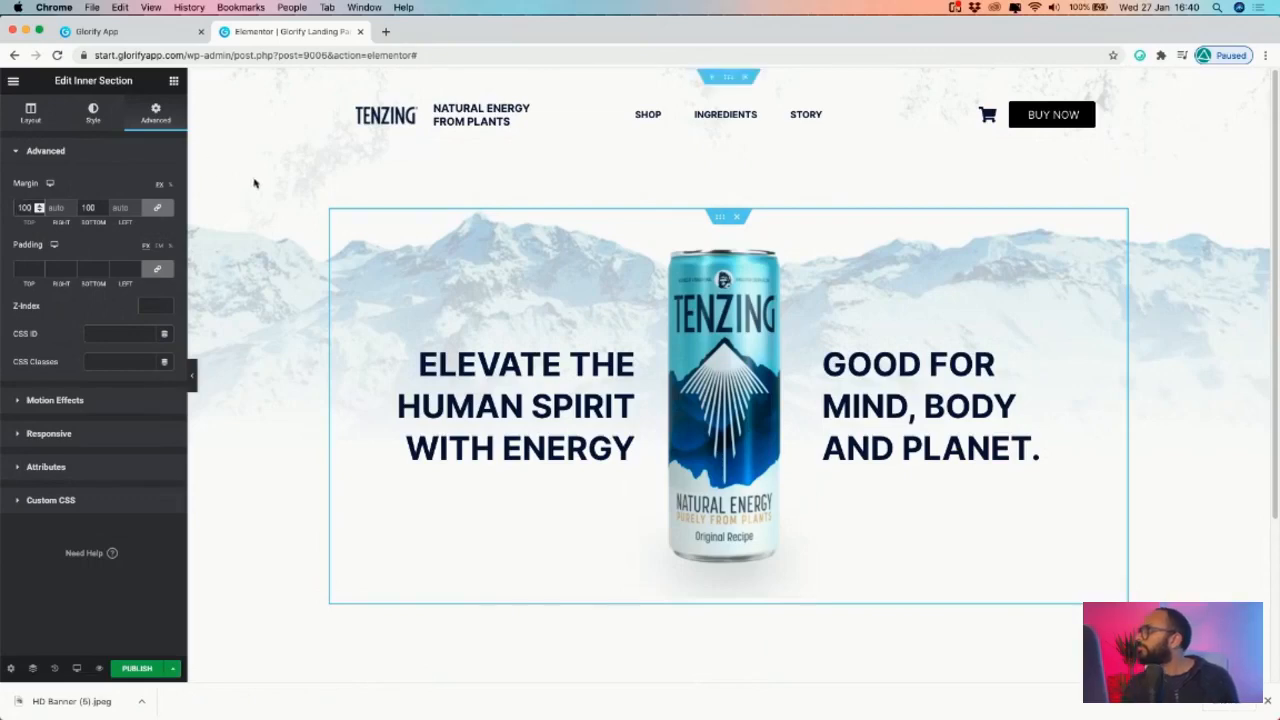
{"action": "left_click", "coordinate": [192, 373]}
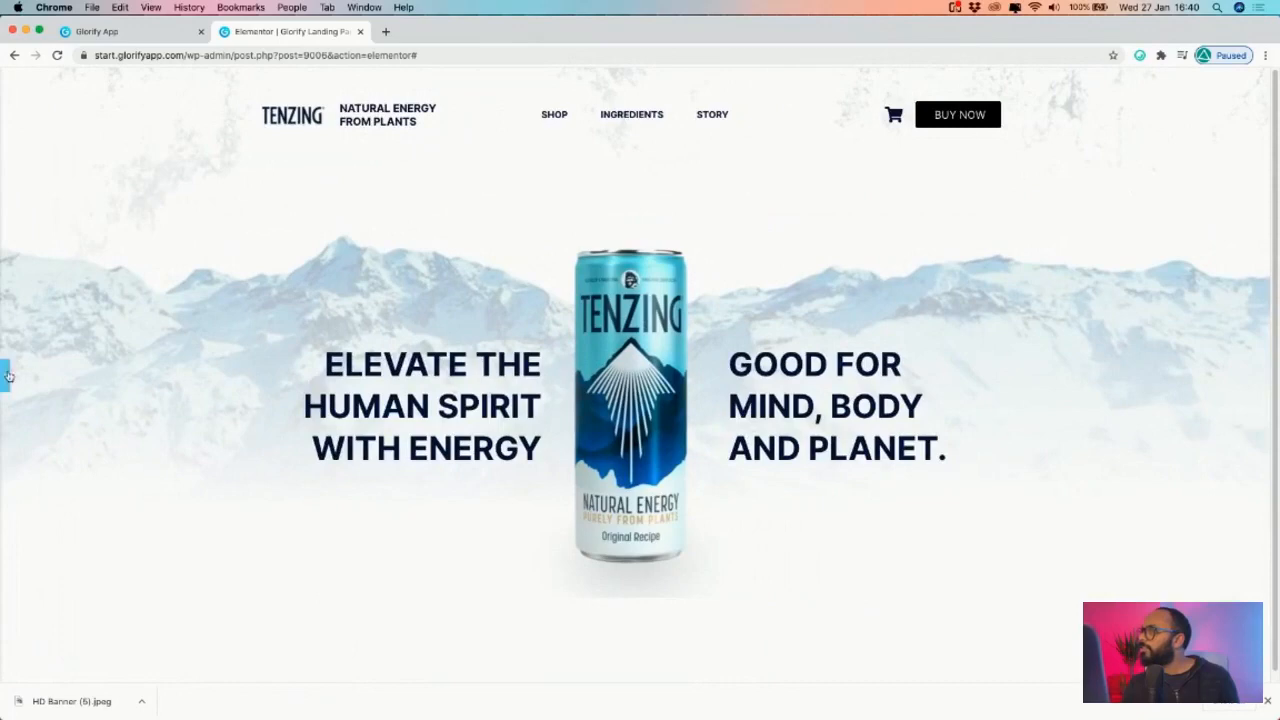
- Compare the previewed Tenzing hero with the Glorify mockup, ending on the Glorify tab
{"action": "left_click", "coordinate": [6, 375]}
{"action": "left_click", "coordinate": [193, 378]}
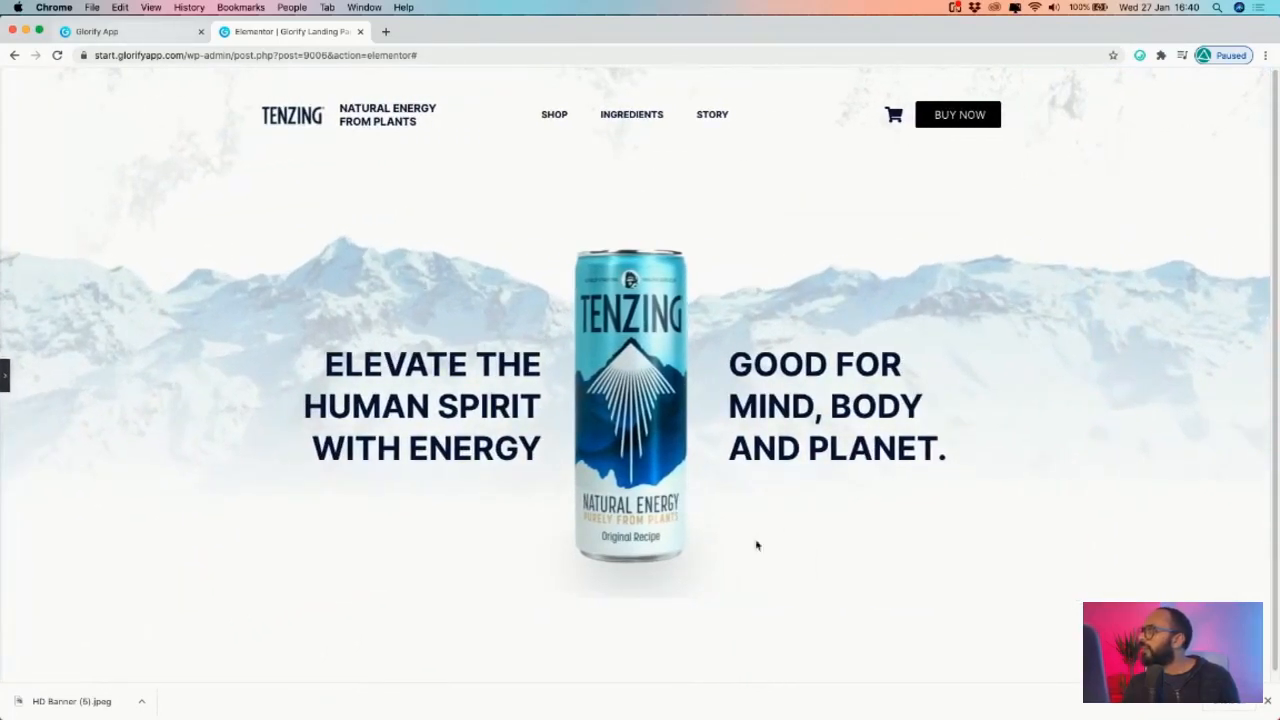
{"action": "left_click", "coordinate": [110, 34]}
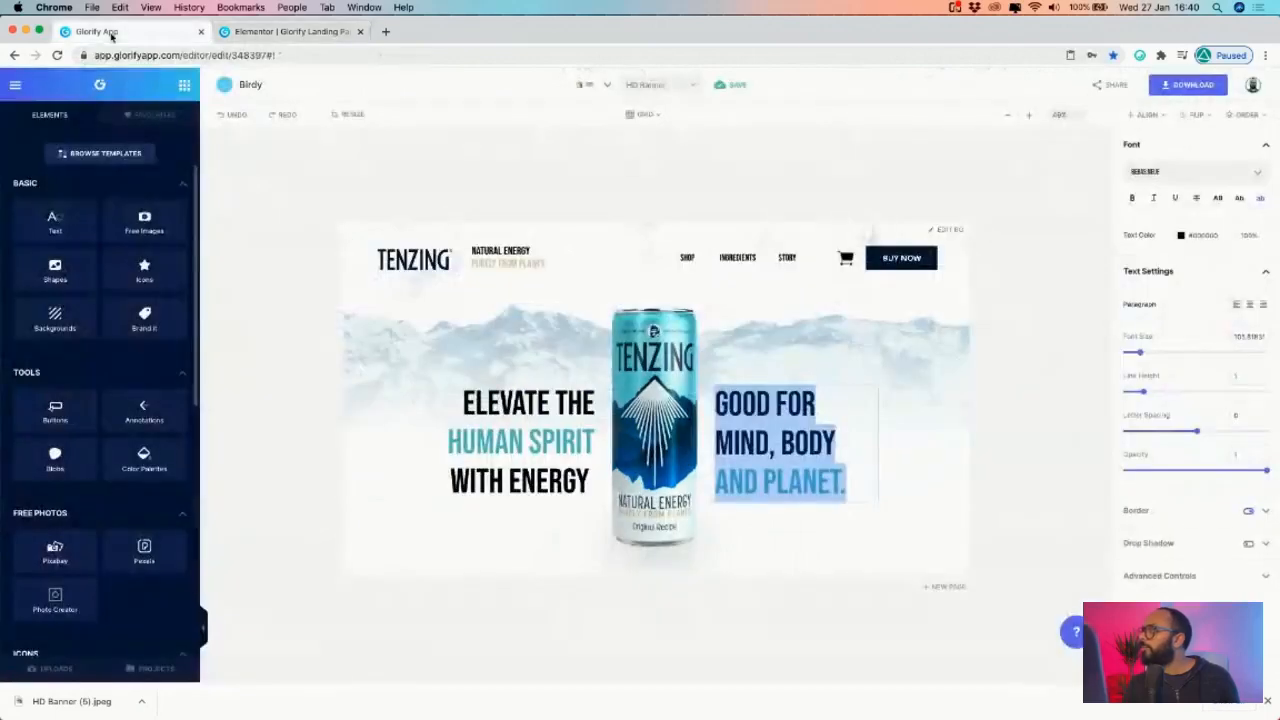
{"action": "left_click", "coordinate": [298, 34]}
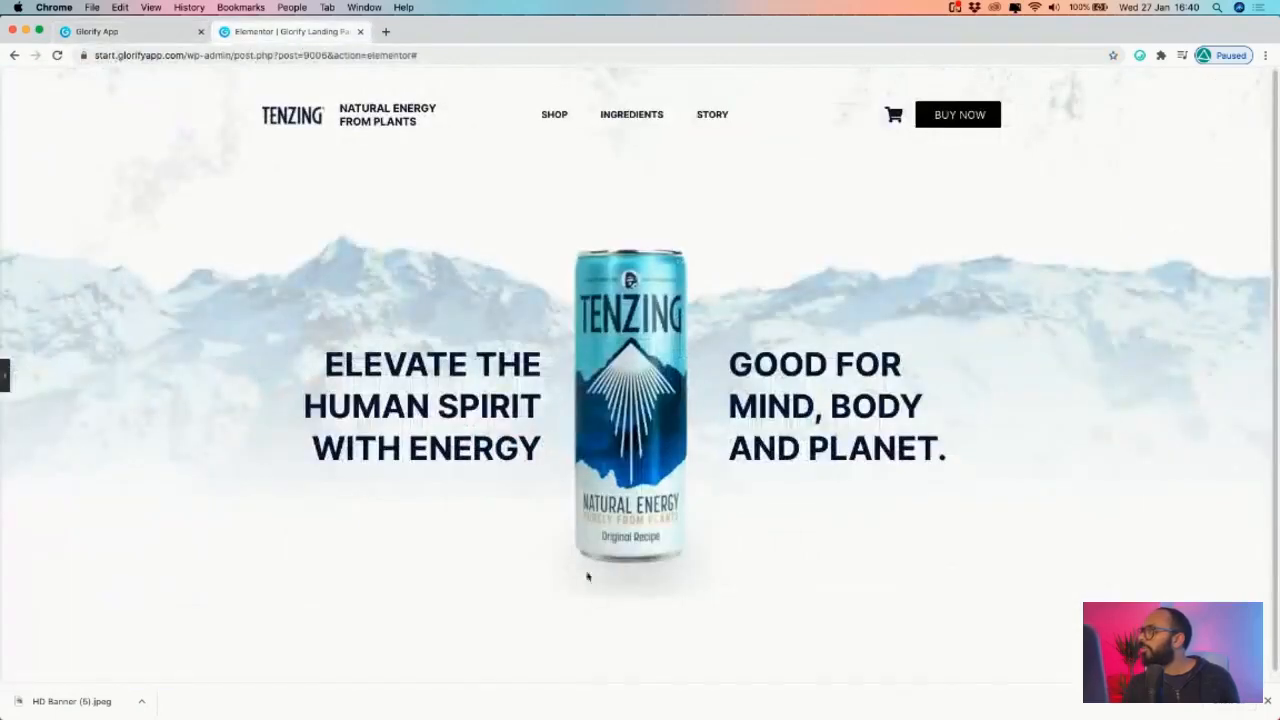
{"action": "left_click", "coordinate": [115, 33]}
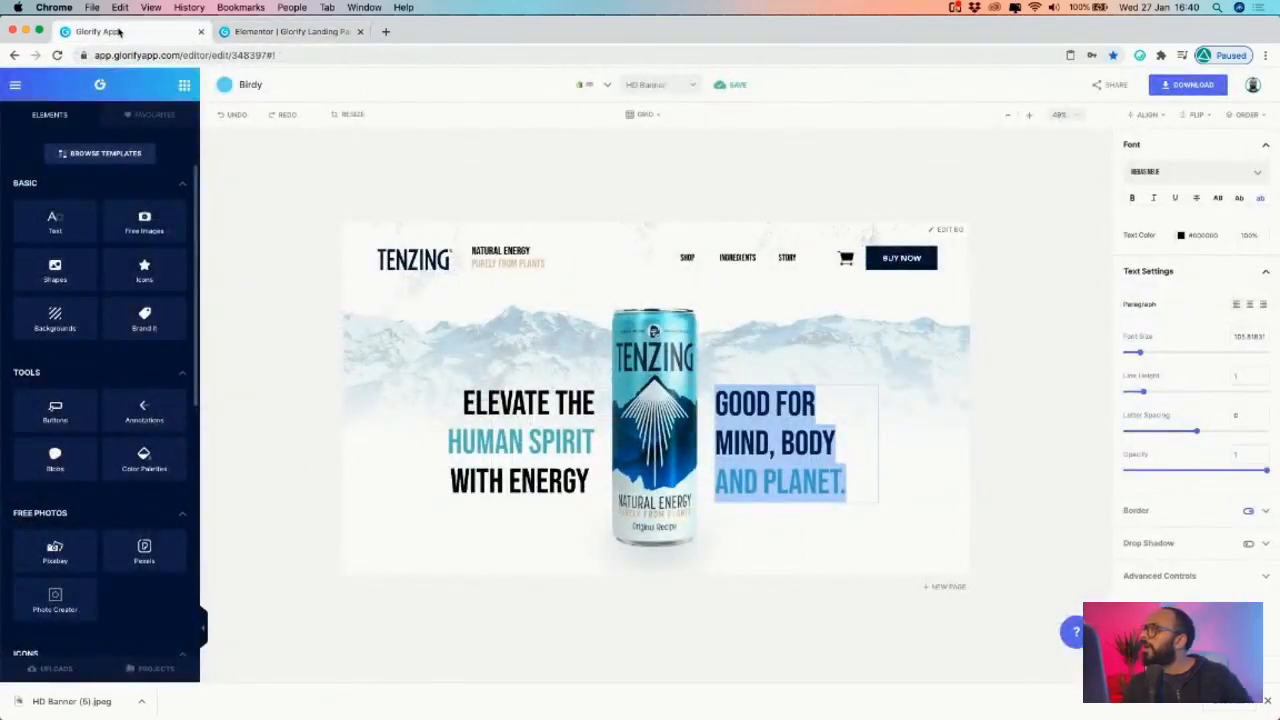
{"action": "left_click", "coordinate": [270, 32]}
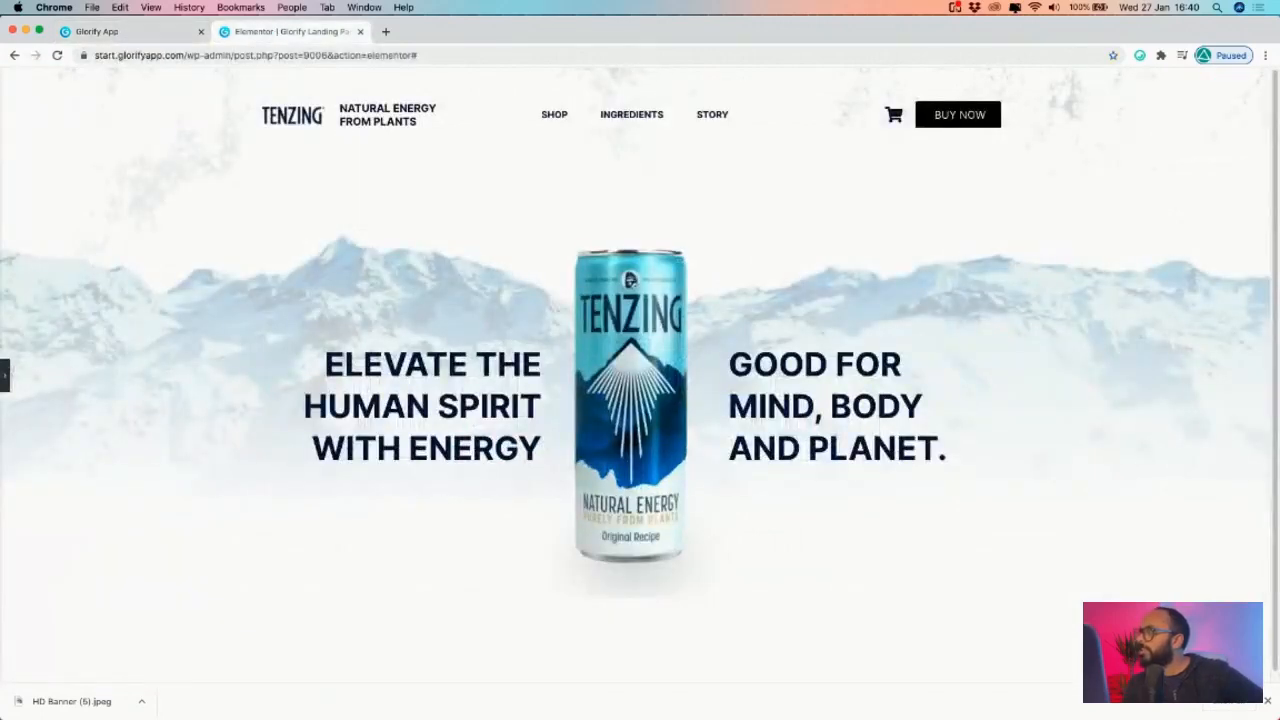
{"action": "left_click", "coordinate": [5, 375]}
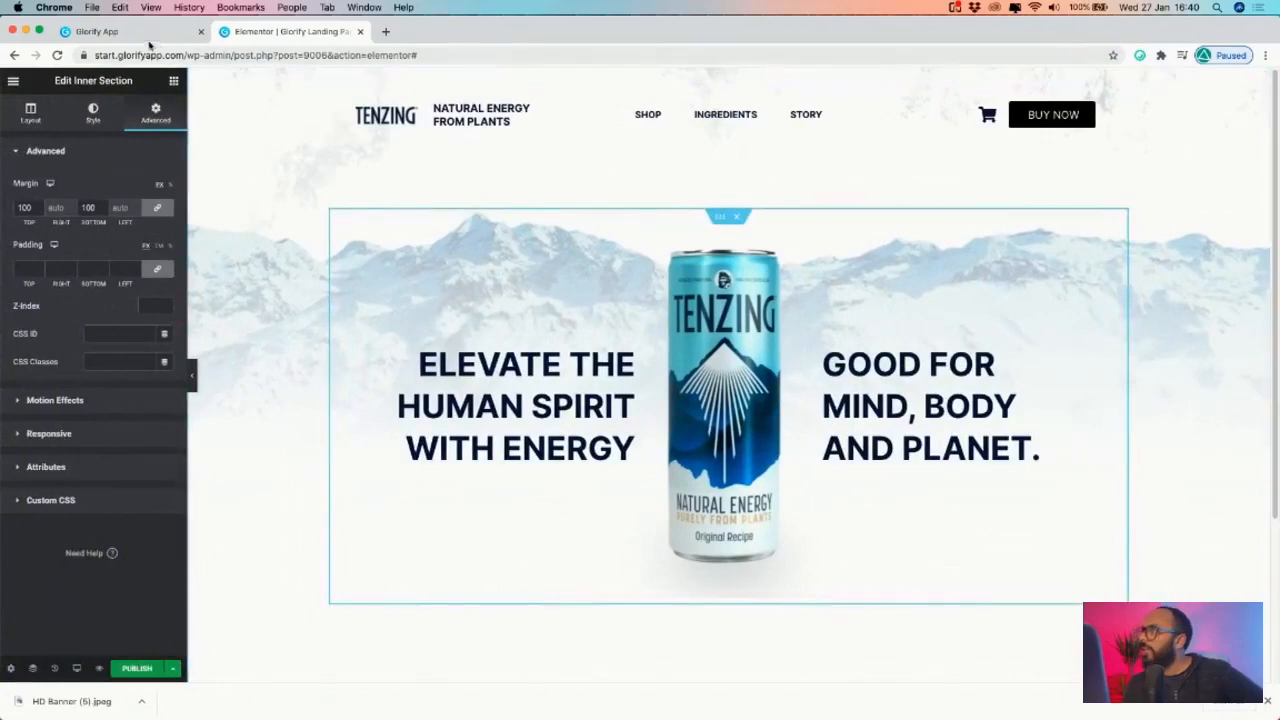
{"action": "left_click", "coordinate": [90, 31]}
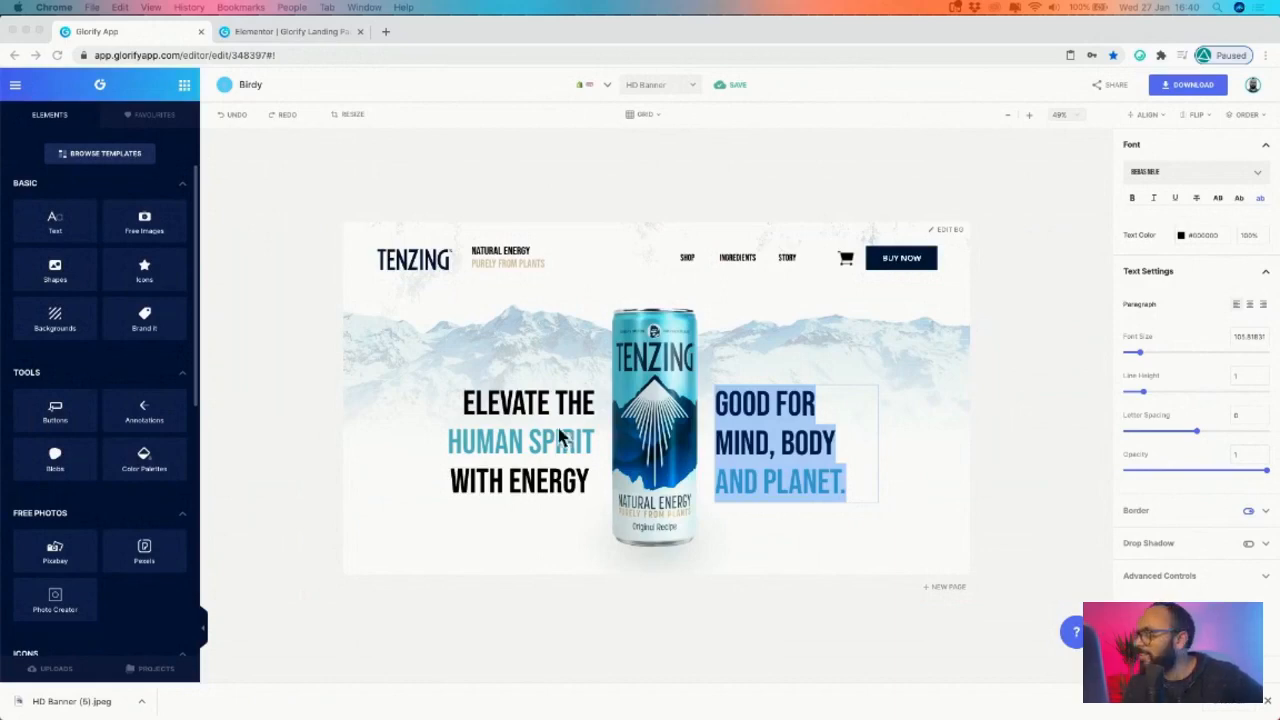
- Open and zoom into the All Natural Flavor banner on Page 10, add a blank page after it, then return to Page 10
{"action": "left_click", "coordinate": [1249, 648]}
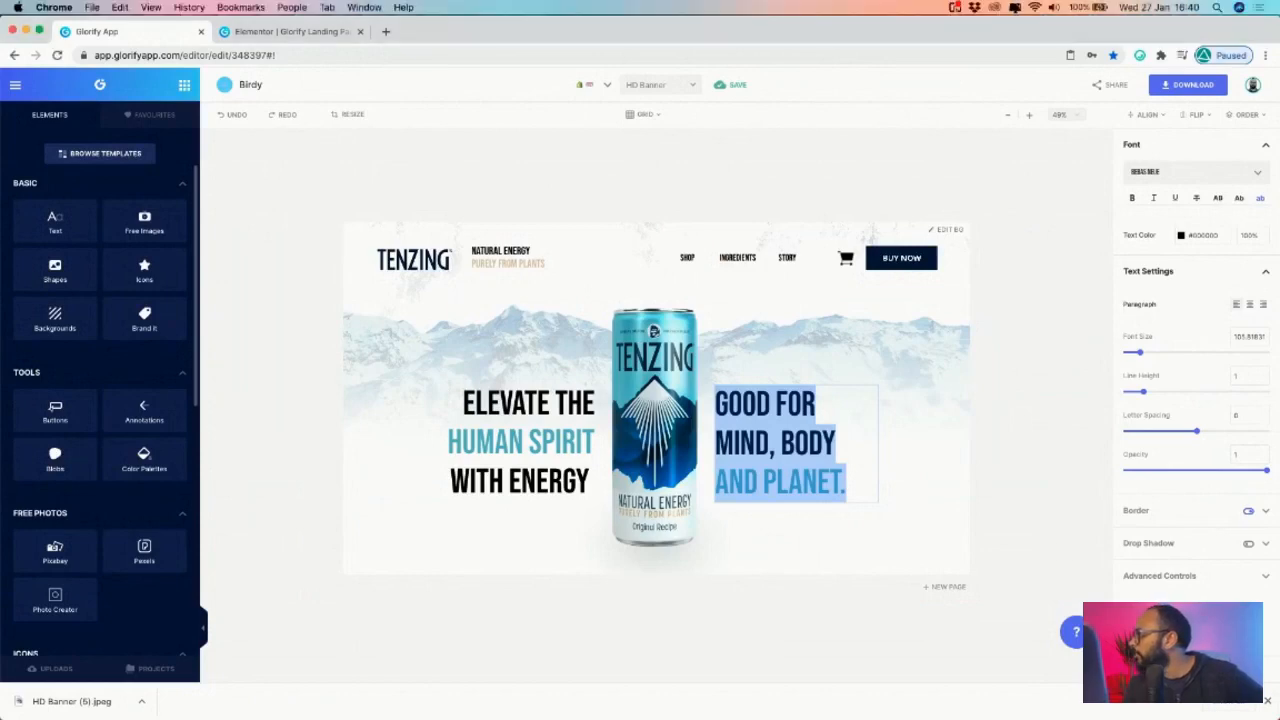
{"action": "scroll", "coordinate": [1206, 406], "scroll_direction": "down", "scroll_amount": 2}
{"action": "scroll", "coordinate": [1205, 409], "scroll_direction": "down", "scroll_amount": 3}
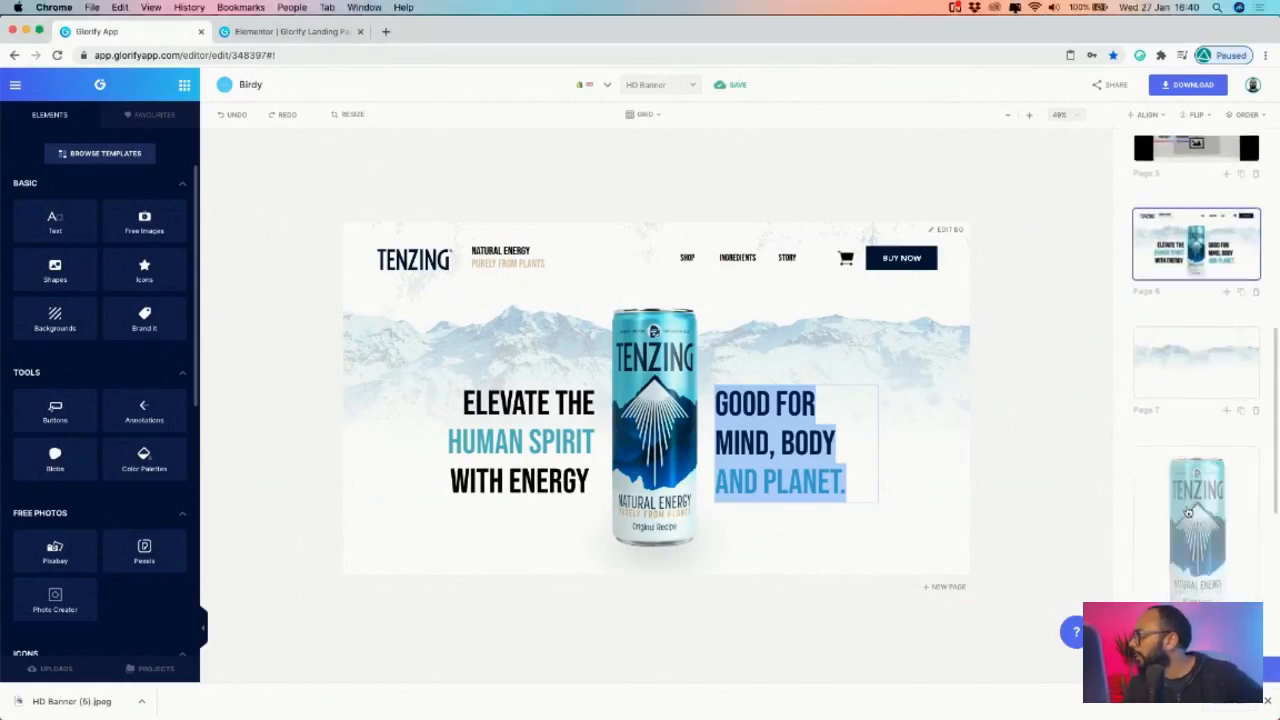
{"action": "left_click", "coordinate": [1185, 461]}
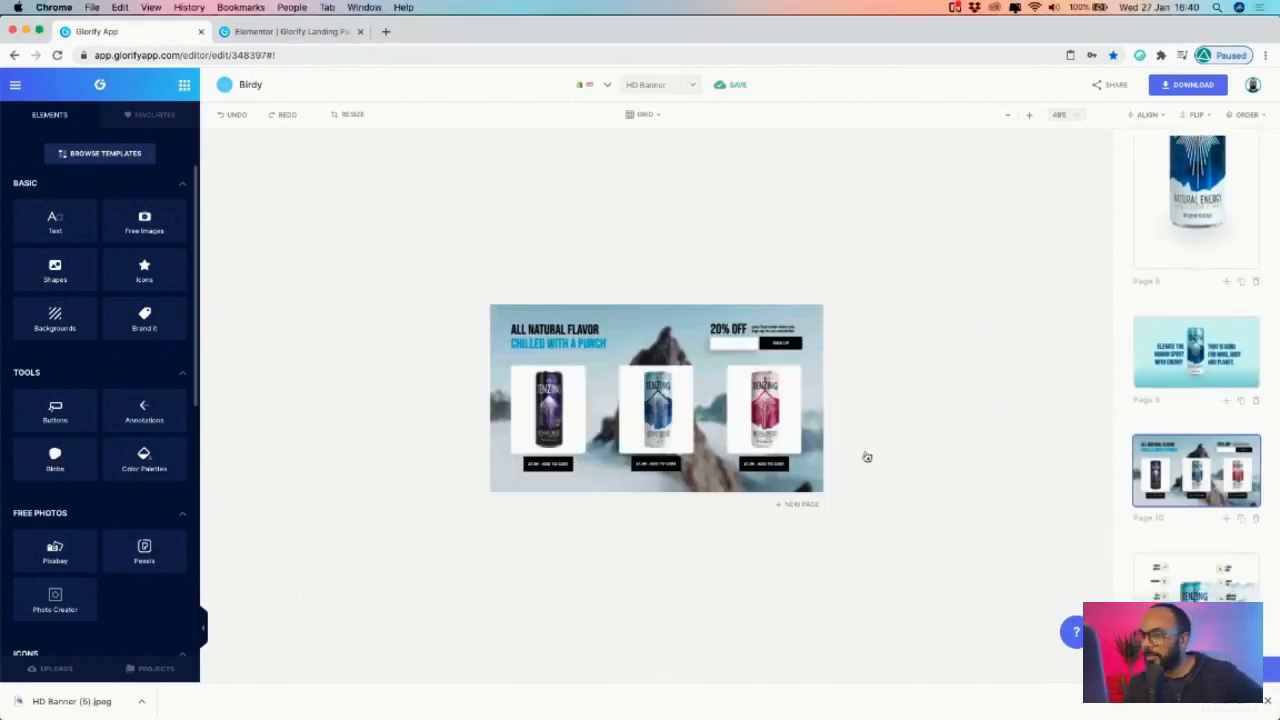
{"action": "left_click", "coordinate": [1030, 115]}
{"action": "left_click", "coordinate": [1030, 115]}
{"action": "left_click", "coordinate": [415, 390]}
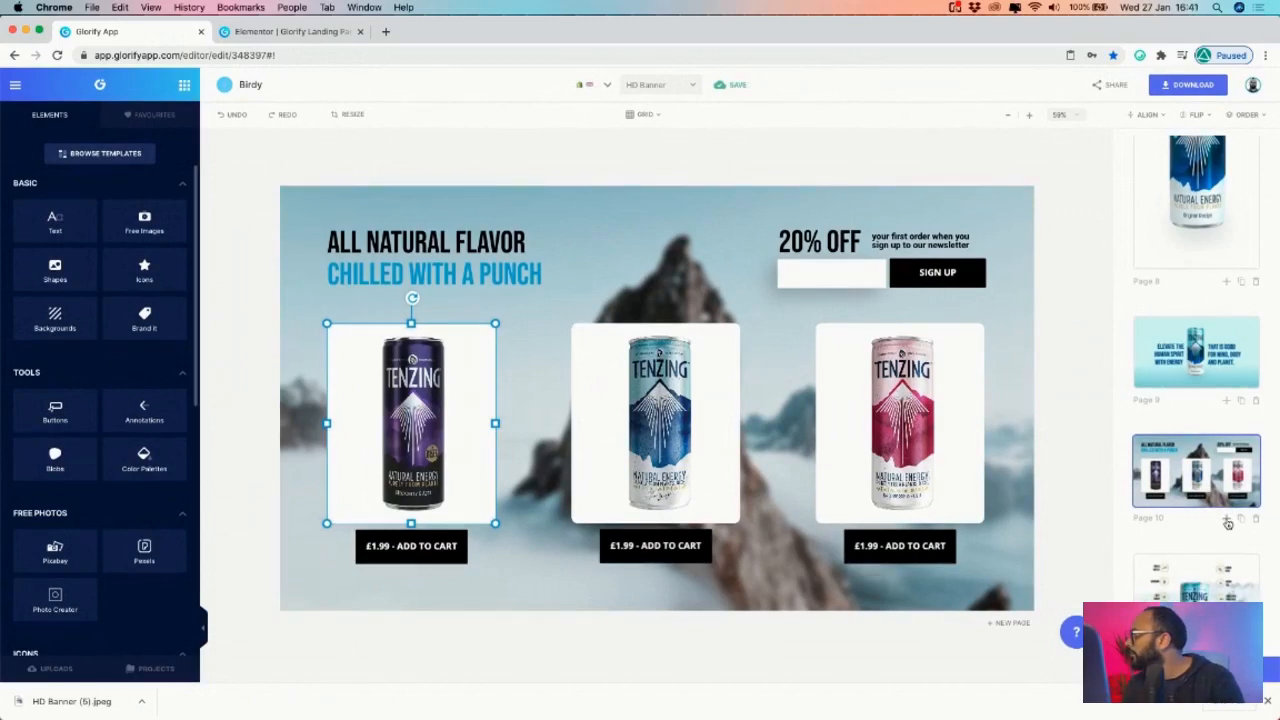
{"action": "left_click", "coordinate": [1227, 521]}
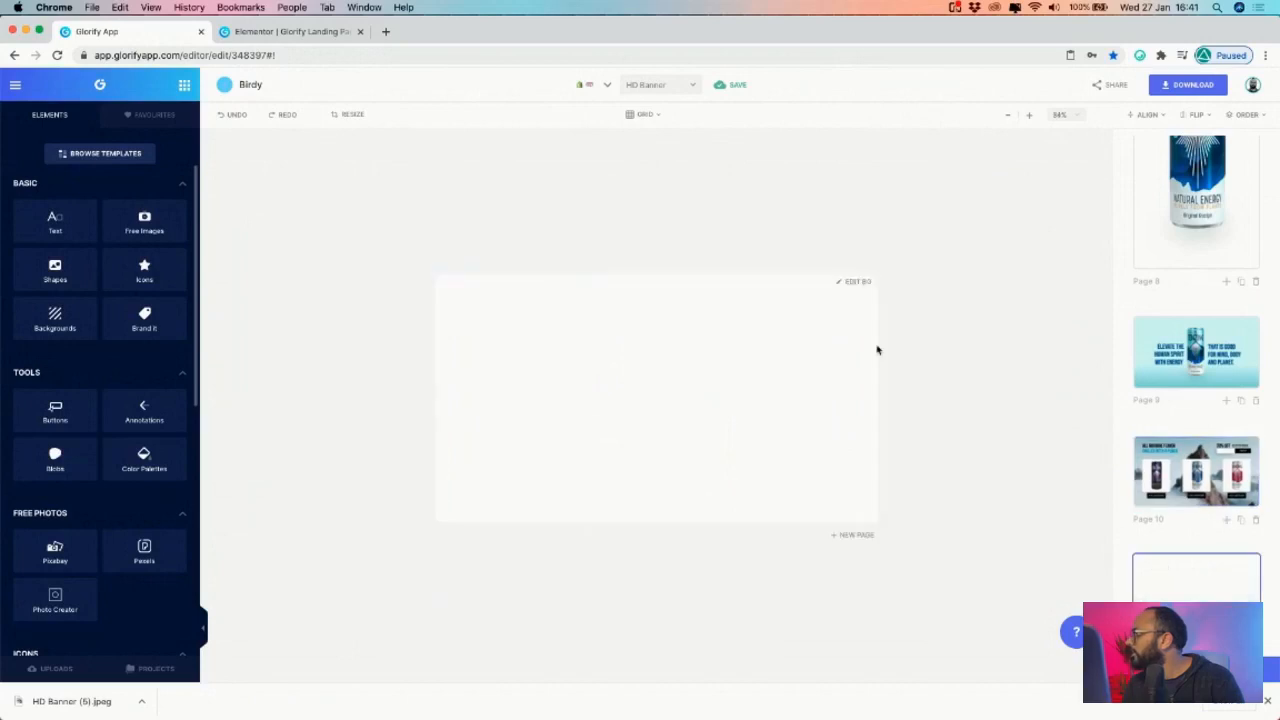
{"action": "left_click", "coordinate": [1145, 462]}
- Copy the purple, blue and red Tenzing cans from Page 10 and paste them onto Page 11
{"action": "left_click", "coordinate": [556, 406]}
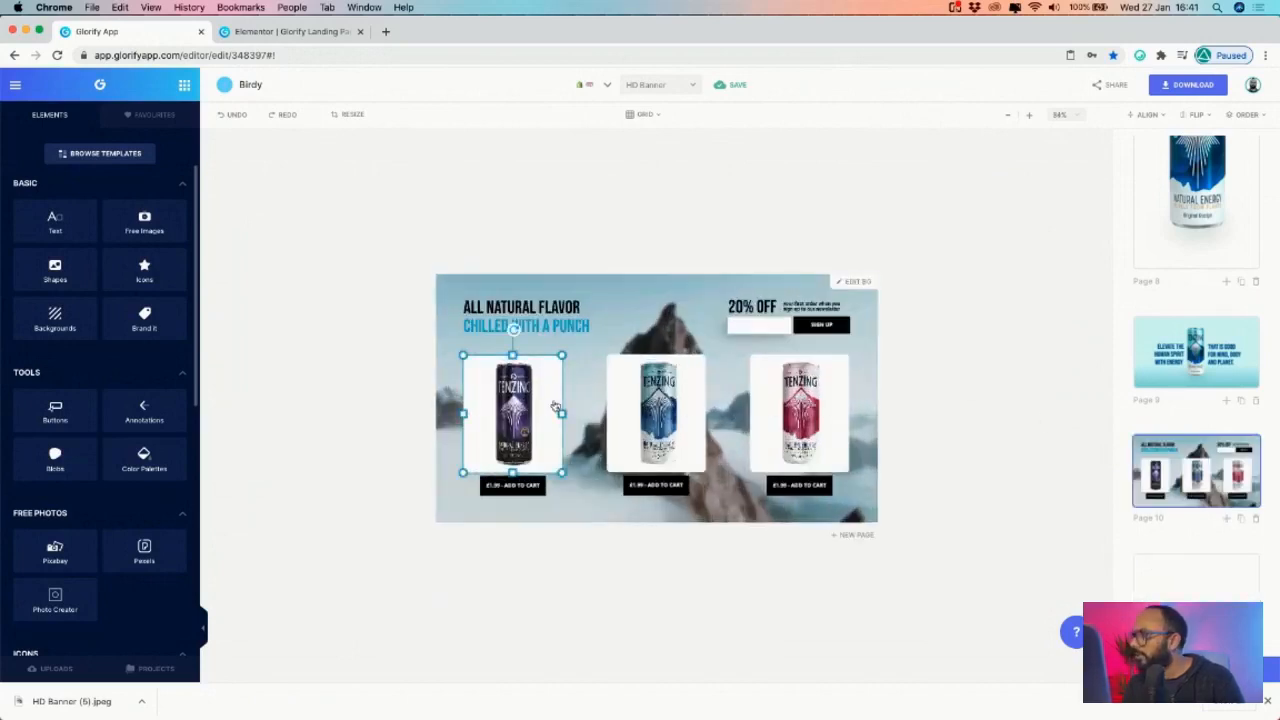
{"action": "left_click", "coordinate": [705, 401], "text": "shift"}
{"action": "left_click", "coordinate": [806, 400], "text": "shift"}
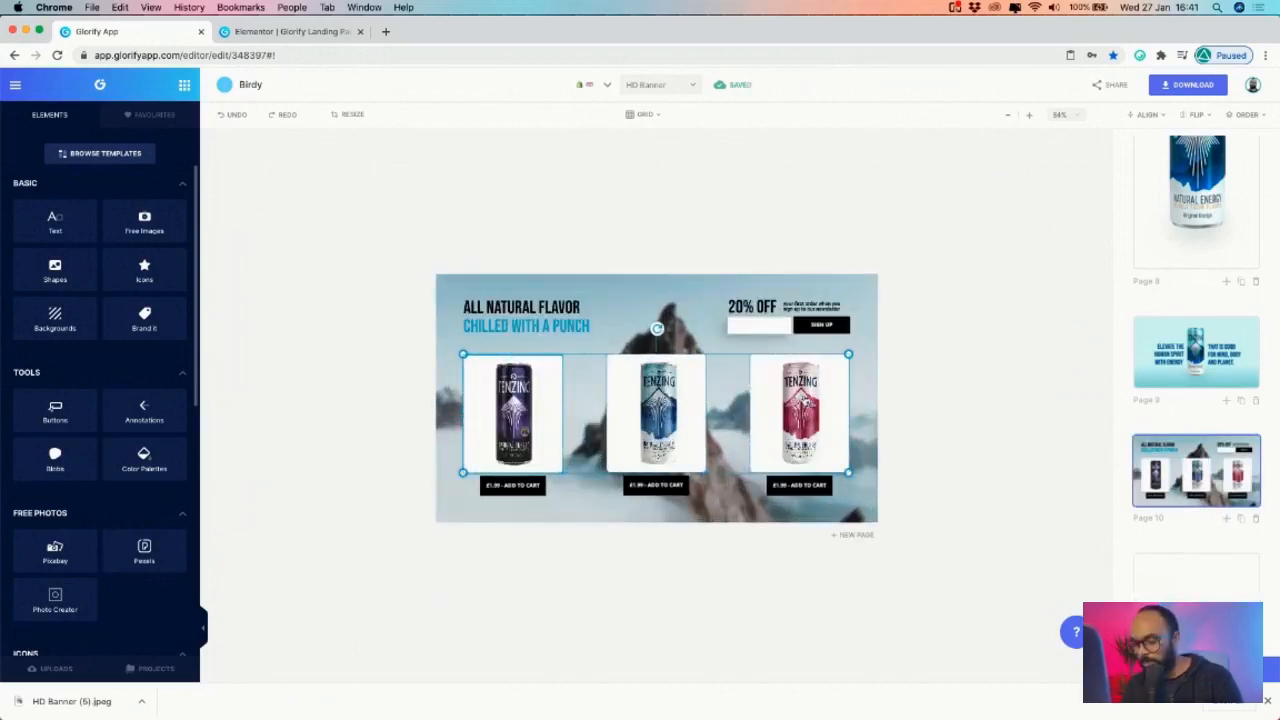
{"action": "key", "text": "super+c"}
{"action": "left_click", "coordinate": [1165, 575]}
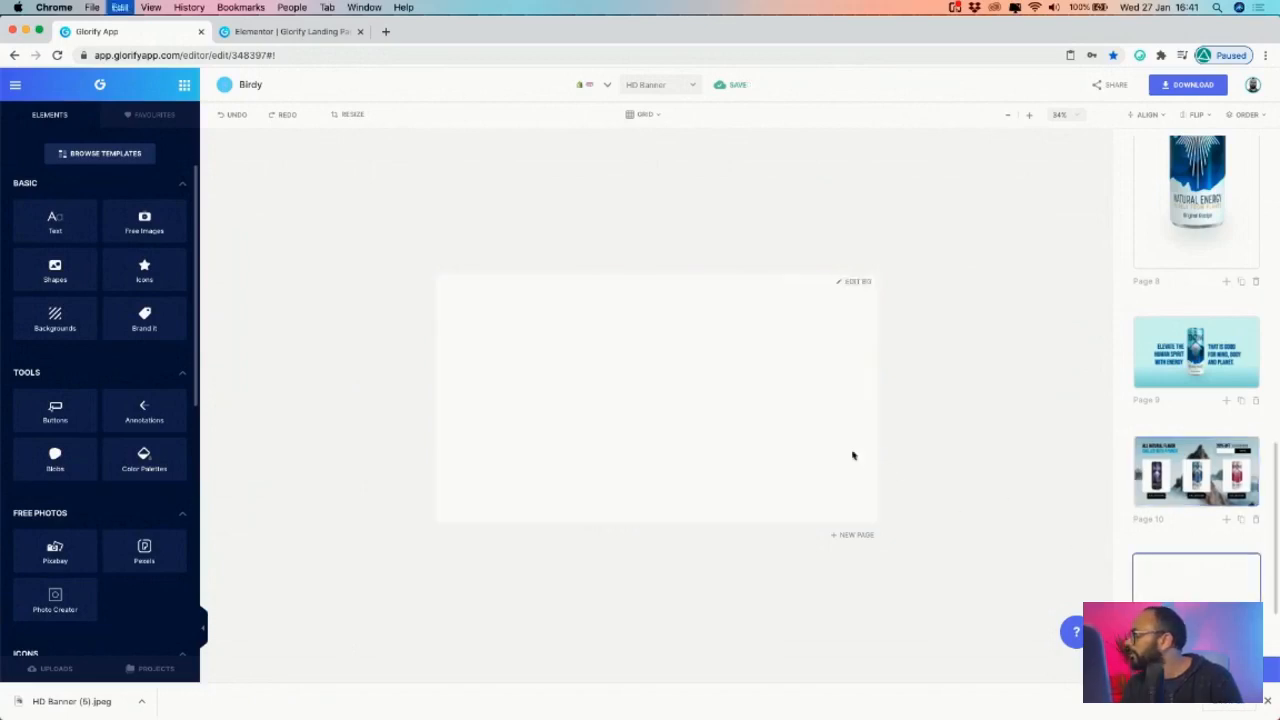
{"action": "key", "text": "super+v"}
- Select all three pasted cans on Page 11
{"action": "left_click", "coordinate": [651, 354]}
{"action": "left_click", "coordinate": [528, 436]}
{"action": "left_click_drag", "start_coordinate": [480, 302], "coordinate": [786, 388]}
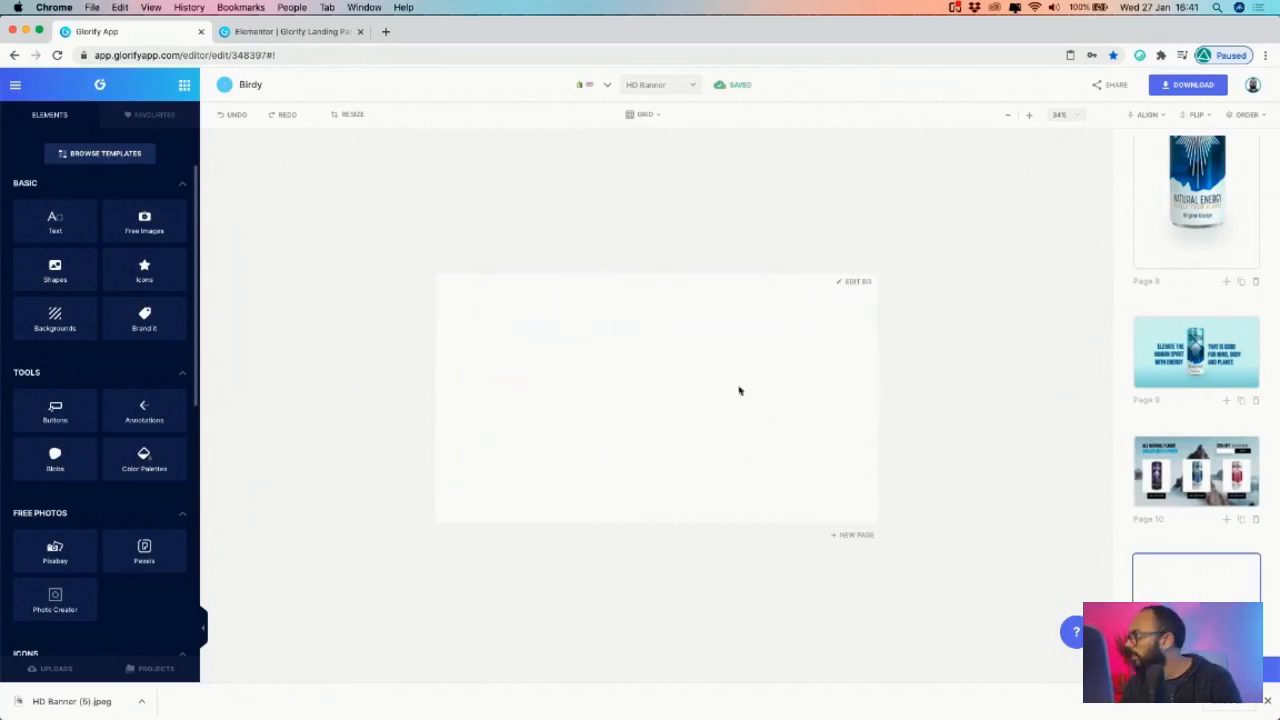
{"action": "key", "text": "super+v"}
{"action": "left_click", "coordinate": [733, 344]}
{"action": "left_click_drag", "start_coordinate": [474, 330], "coordinate": [934, 568]}
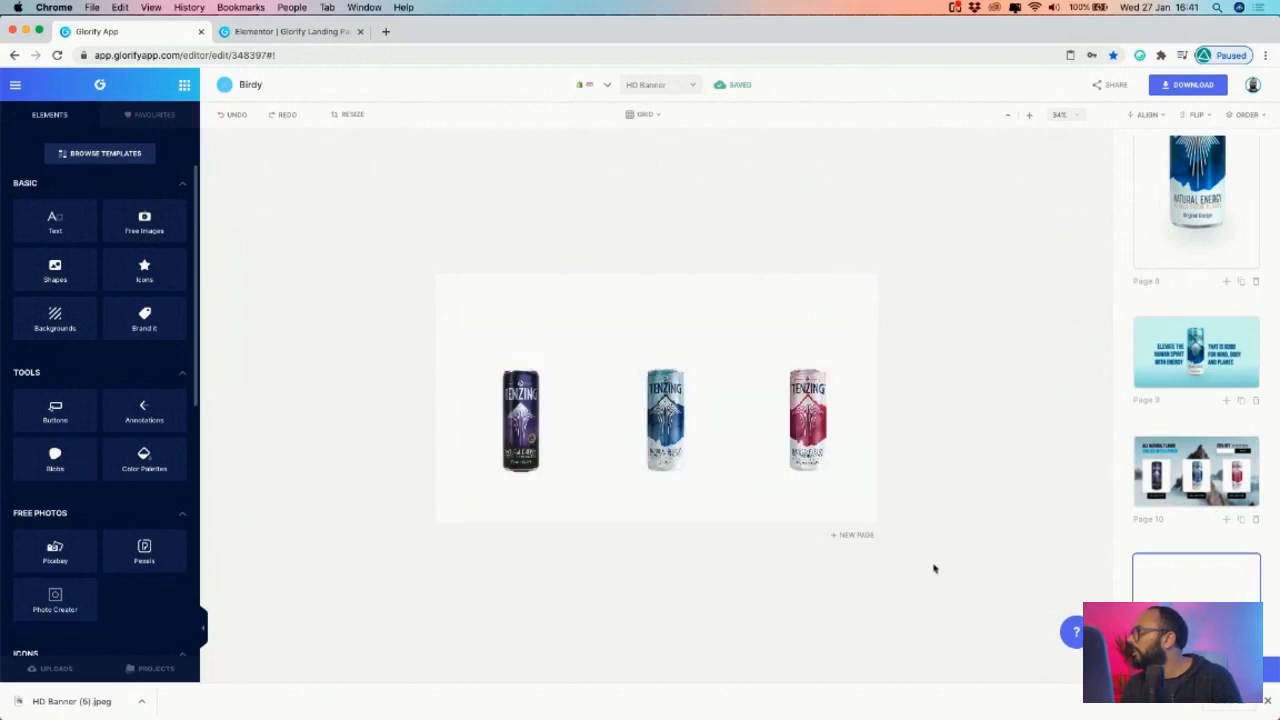
{"action": "left_click", "coordinate": [808, 415]}
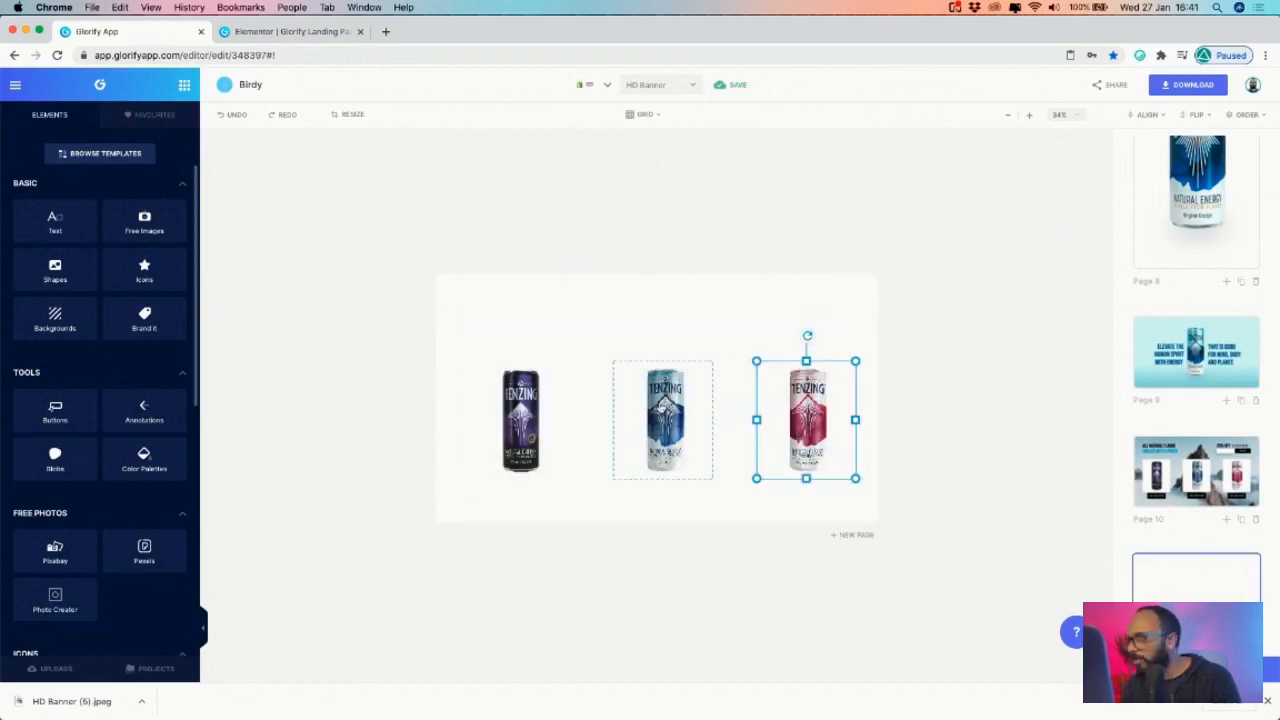
{"action": "left_click", "coordinate": [628, 408], "text": "shift"}
{"action": "left_click", "coordinate": [520, 420], "text": "shift"}
- Align the cans centre and middle into one stack, then enlarge it and move it toward the page centre
{"action": "left_click", "coordinate": [1150, 116]}
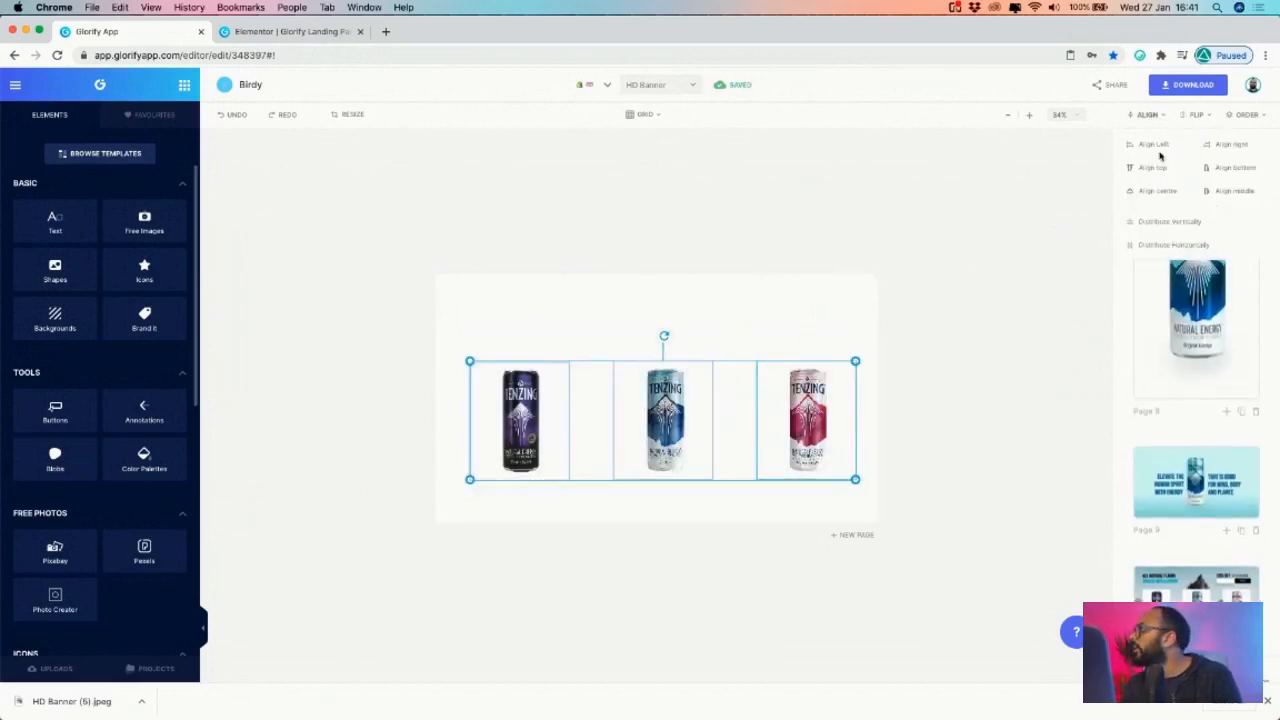
{"action": "left_click", "coordinate": [1158, 192]}
{"action": "left_click", "coordinate": [1238, 195]}
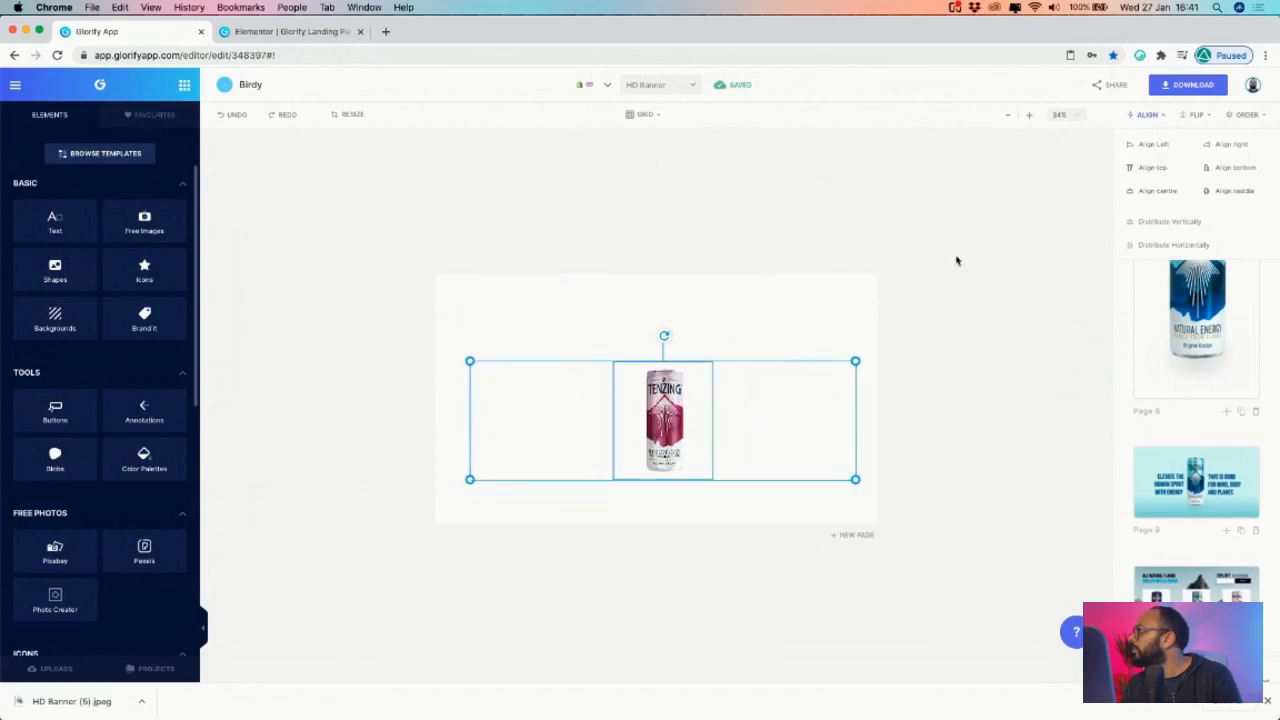
{"action": "left_click", "coordinate": [966, 257]}
{"action": "left_click_drag", "start_coordinate": [746, 324], "coordinate": [555, 509]}
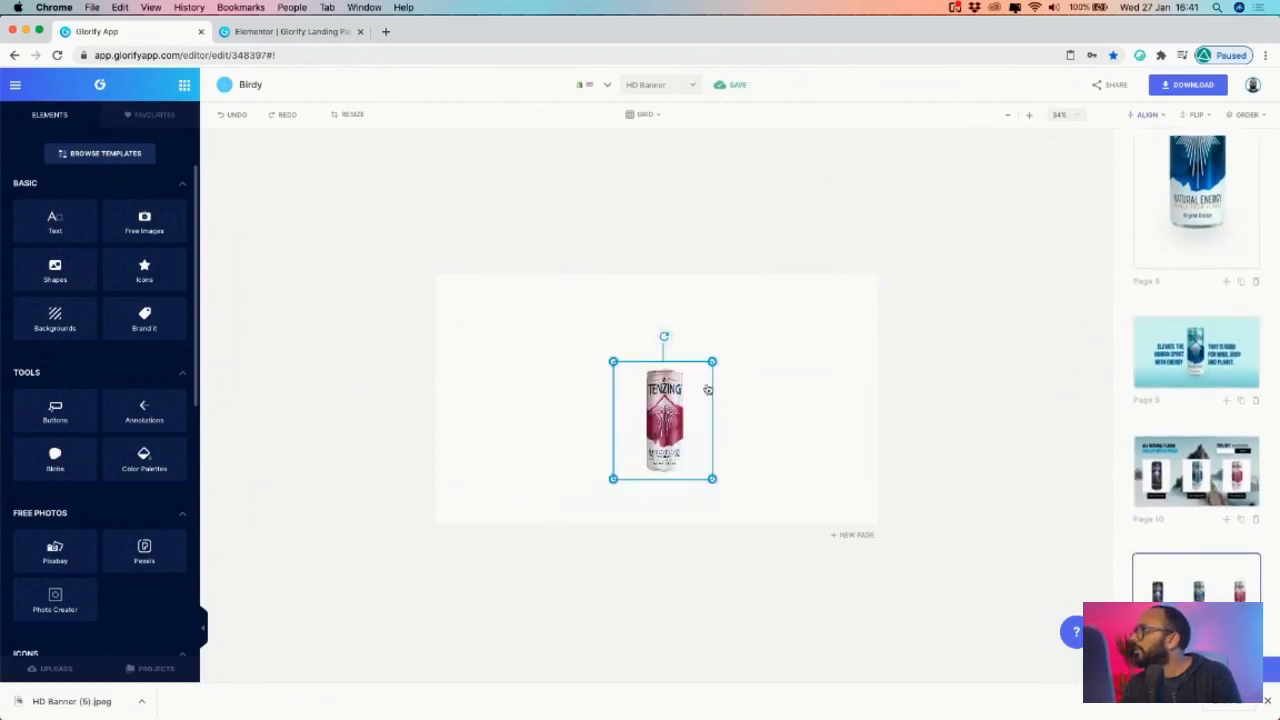
{"action": "left_click_drag", "start_coordinate": [711, 361], "coordinate": [784, 277]}
{"action": "left_click_drag", "start_coordinate": [729, 318], "coordinate": [683, 337]}
- Resize the single-can design to a square Instagram format
{"action": "left_click", "coordinate": [521, 347]}
{"action": "left_click", "coordinate": [345, 114]}
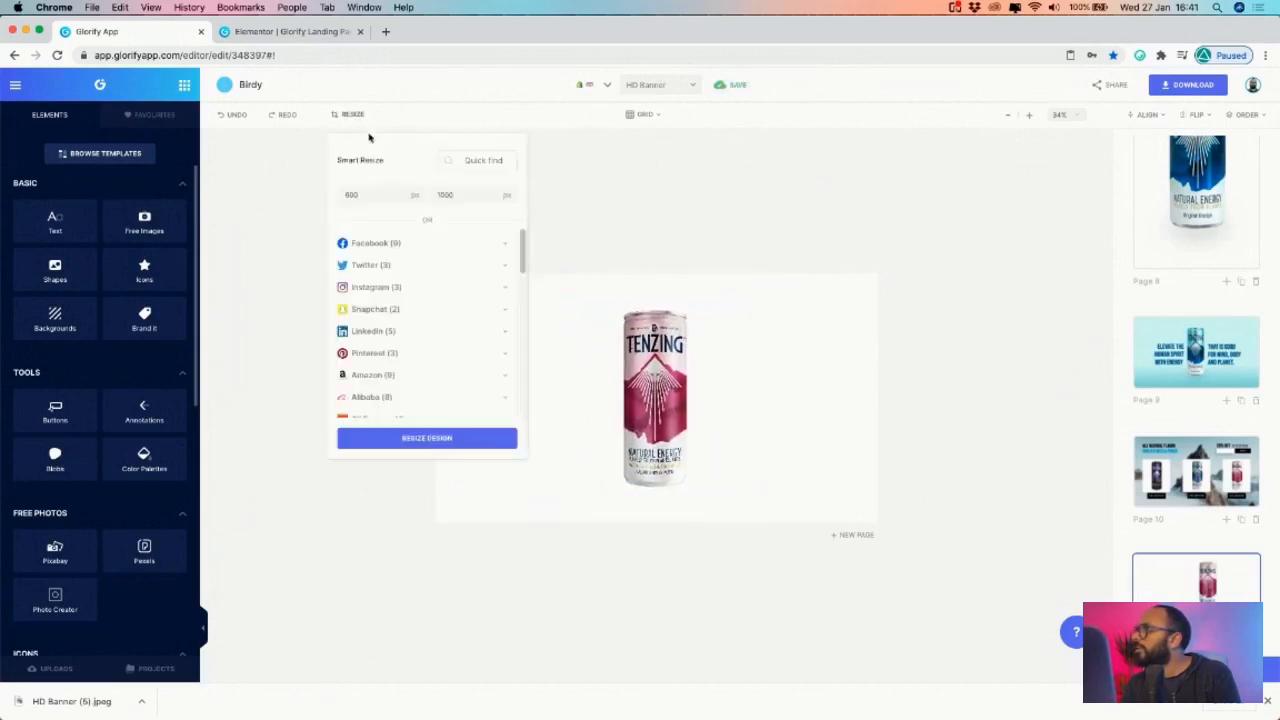
{"action": "left_click", "coordinate": [287, 203]}
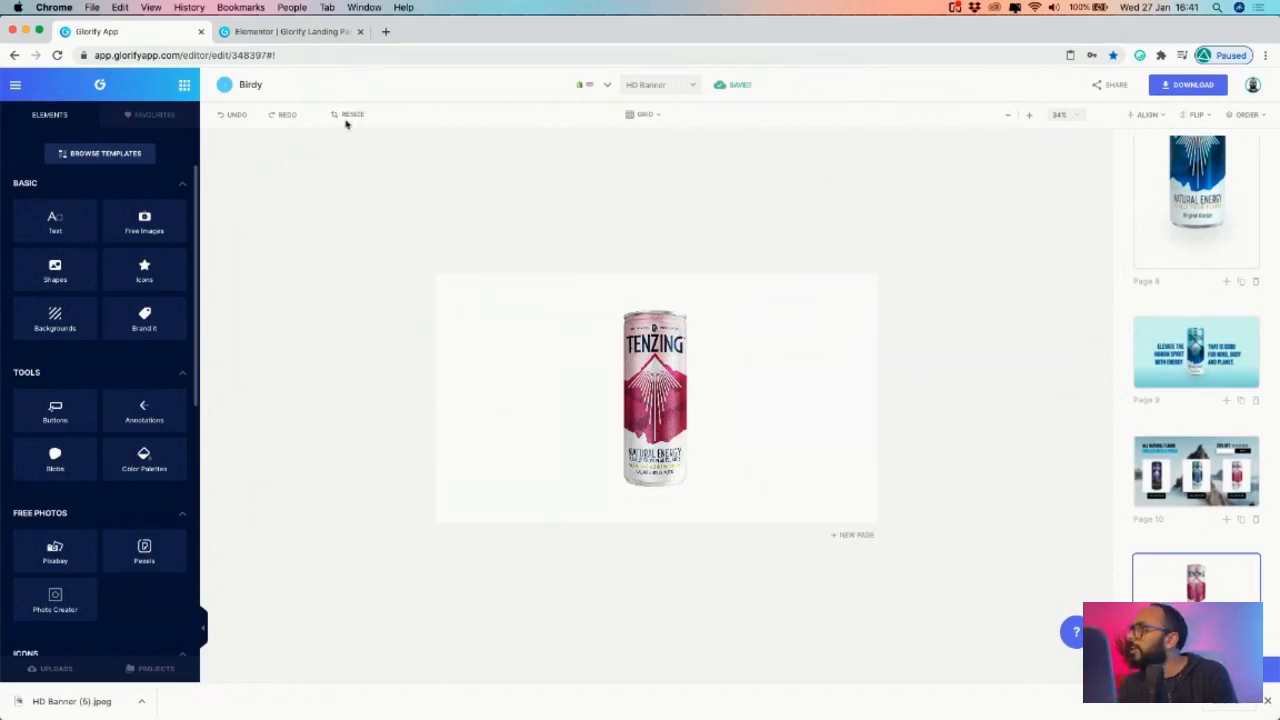
{"action": "left_click", "coordinate": [349, 116]}
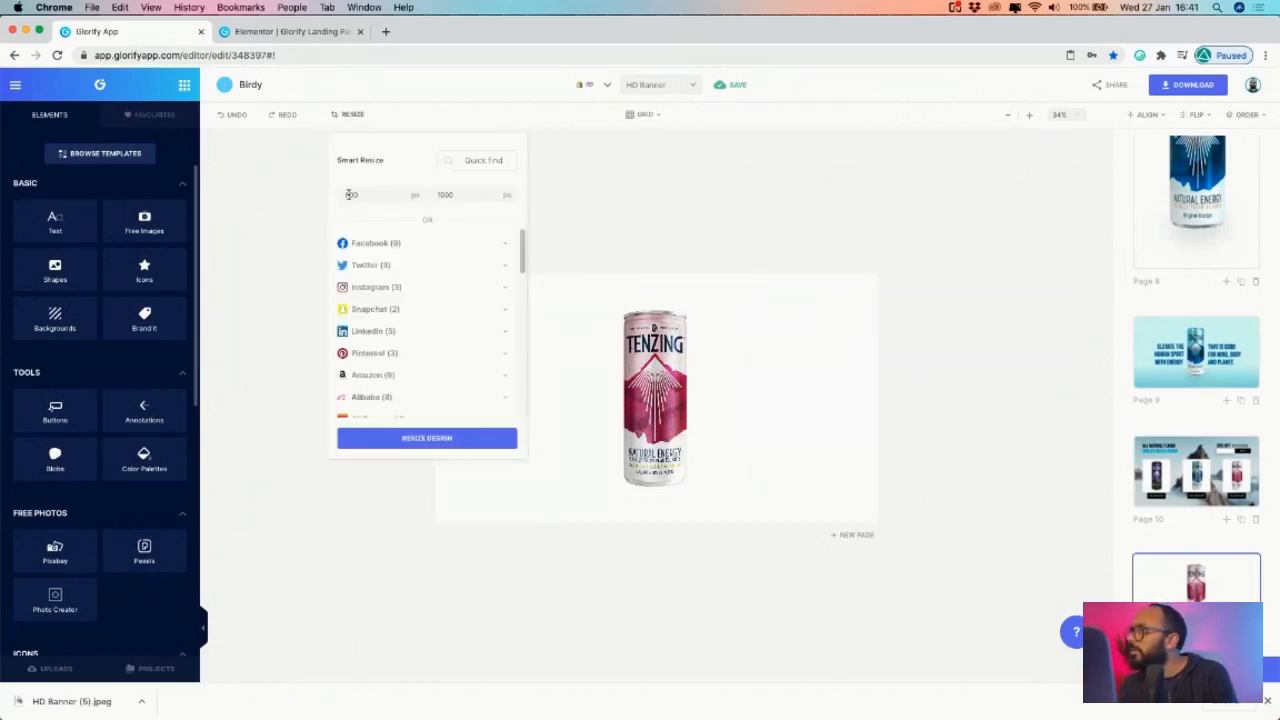
{"action": "left_click", "coordinate": [444, 437]}
{"action": "left_click", "coordinate": [634, 408]}
- Reposition the can on the resized page, undoing one change, then reload the Glorify editor
{"action": "mouse_move", "coordinate": [754, 314]}
{"action": "left_mouse_down"}
{"action": "mouse_move", "coordinate": [636, 400]}
{"action": "mouse_move", "coordinate": [754, 331]}
{"action": "left_mouse_up"}
{"action": "left_click", "coordinate": [749, 326]}
{"action": "left_click", "coordinate": [691, 359]}
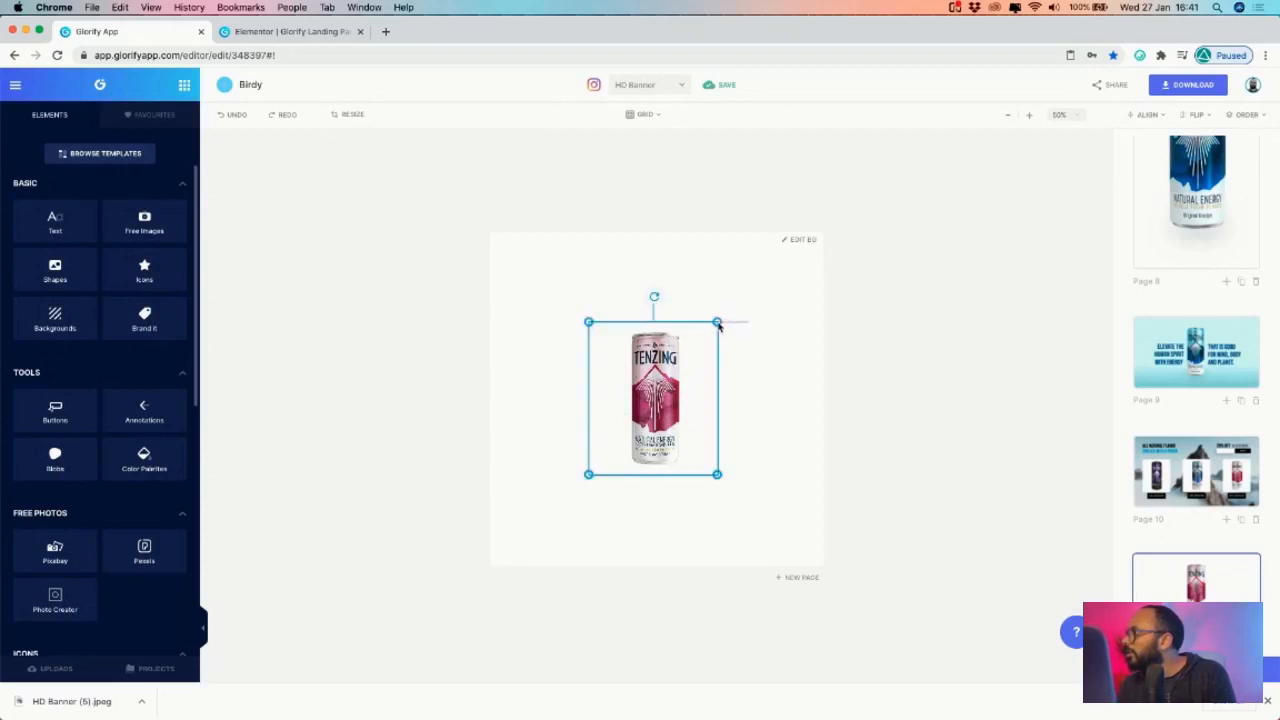
{"action": "left_click", "coordinate": [732, 333]}
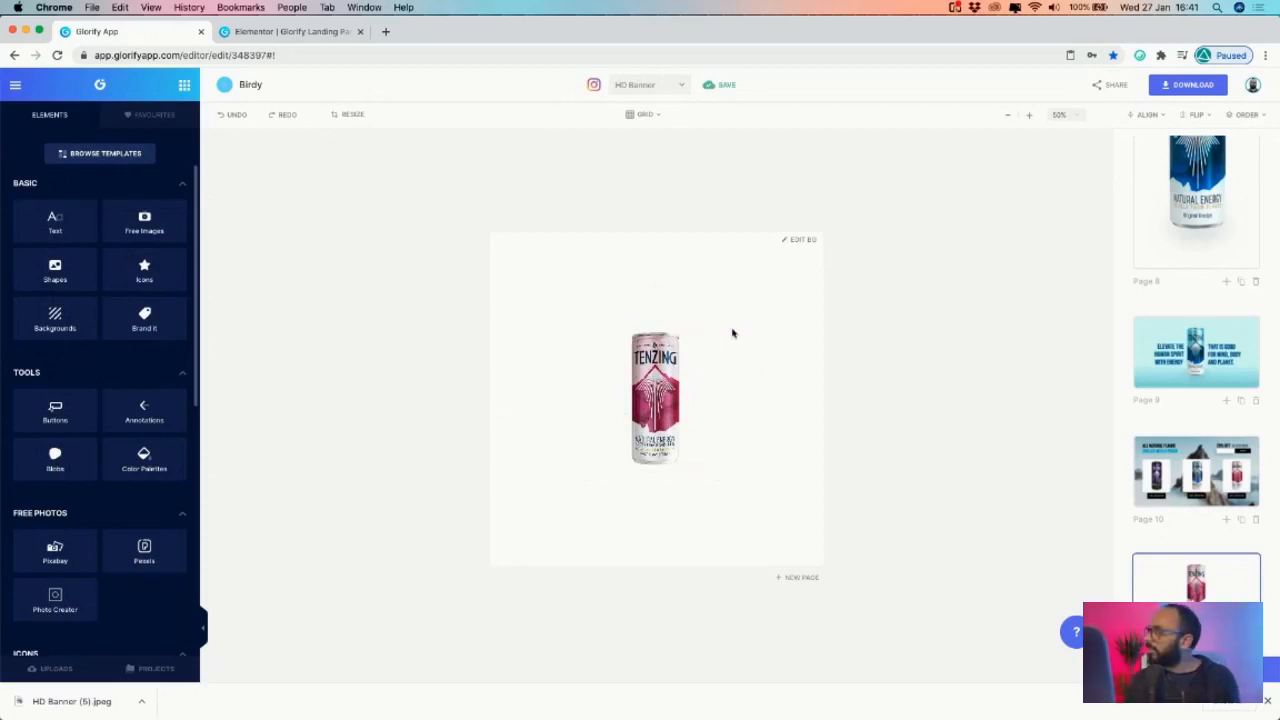
{"action": "left_click_drag", "start_coordinate": [763, 320], "coordinate": [690, 349]}
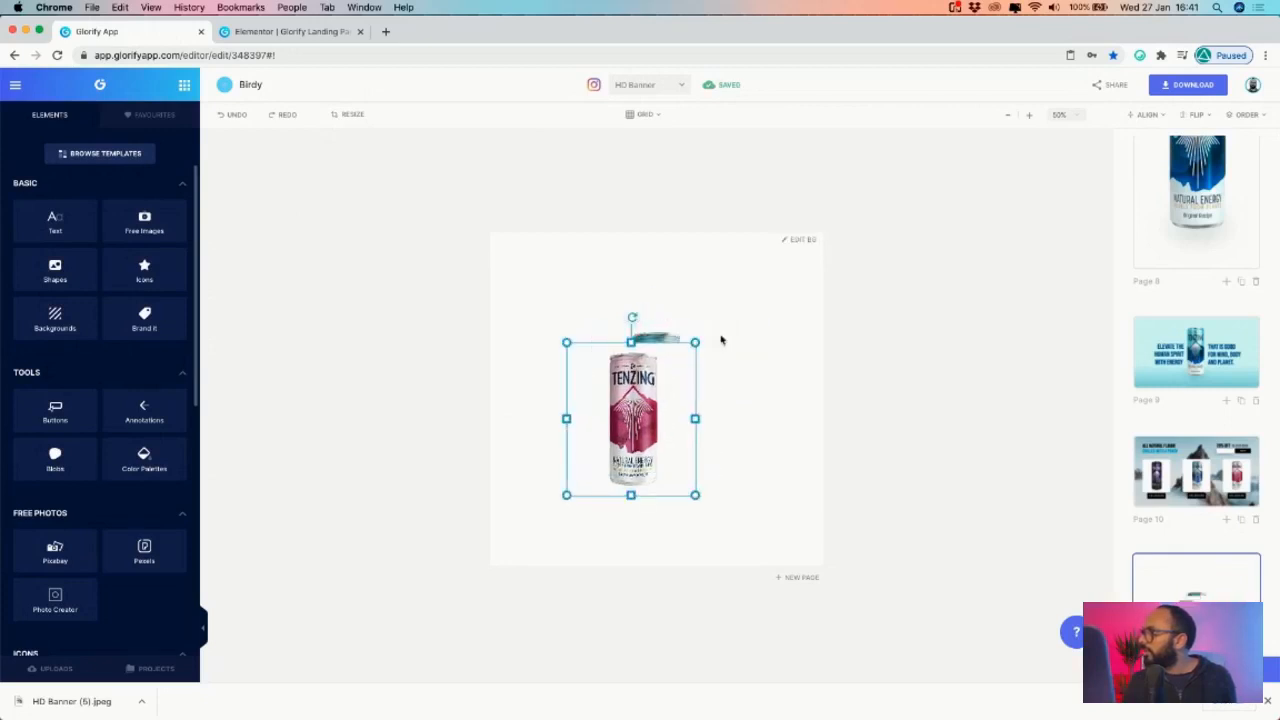
{"action": "key", "text": "super+z"}
{"action": "left_click_drag", "start_coordinate": [706, 341], "coordinate": [780, 338]}
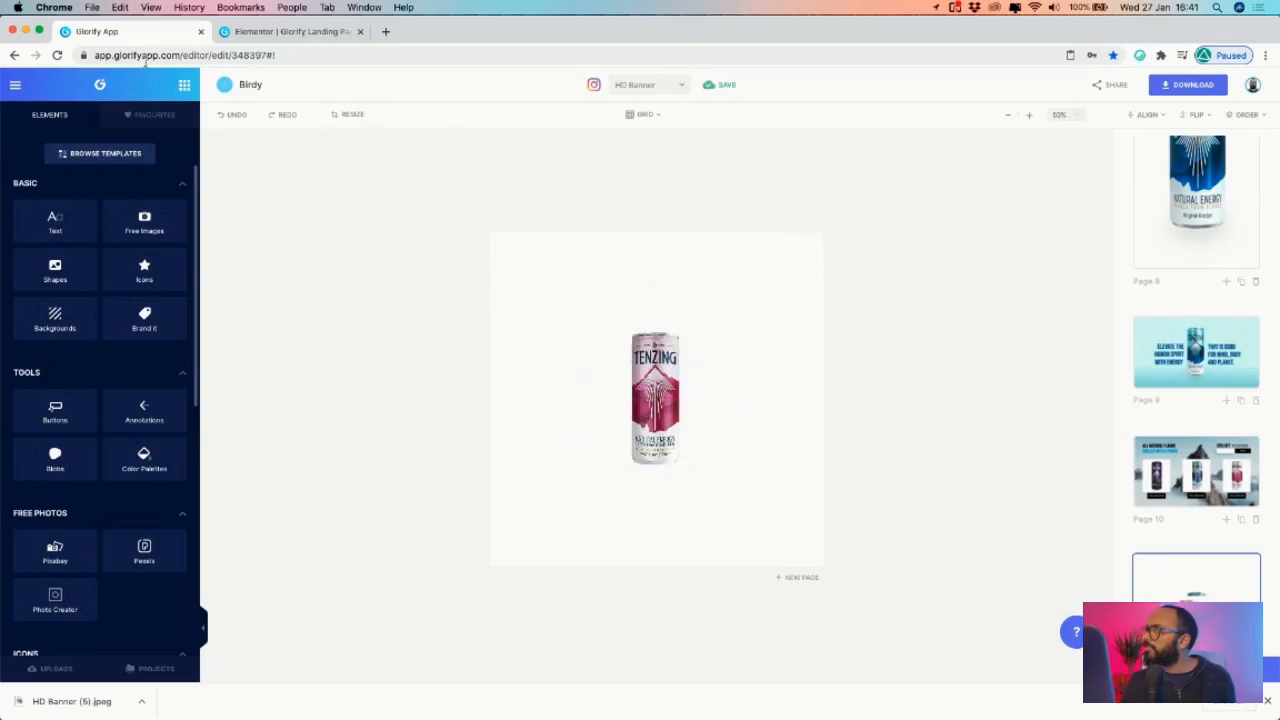
{"action": "left_click", "coordinate": [57, 55]}
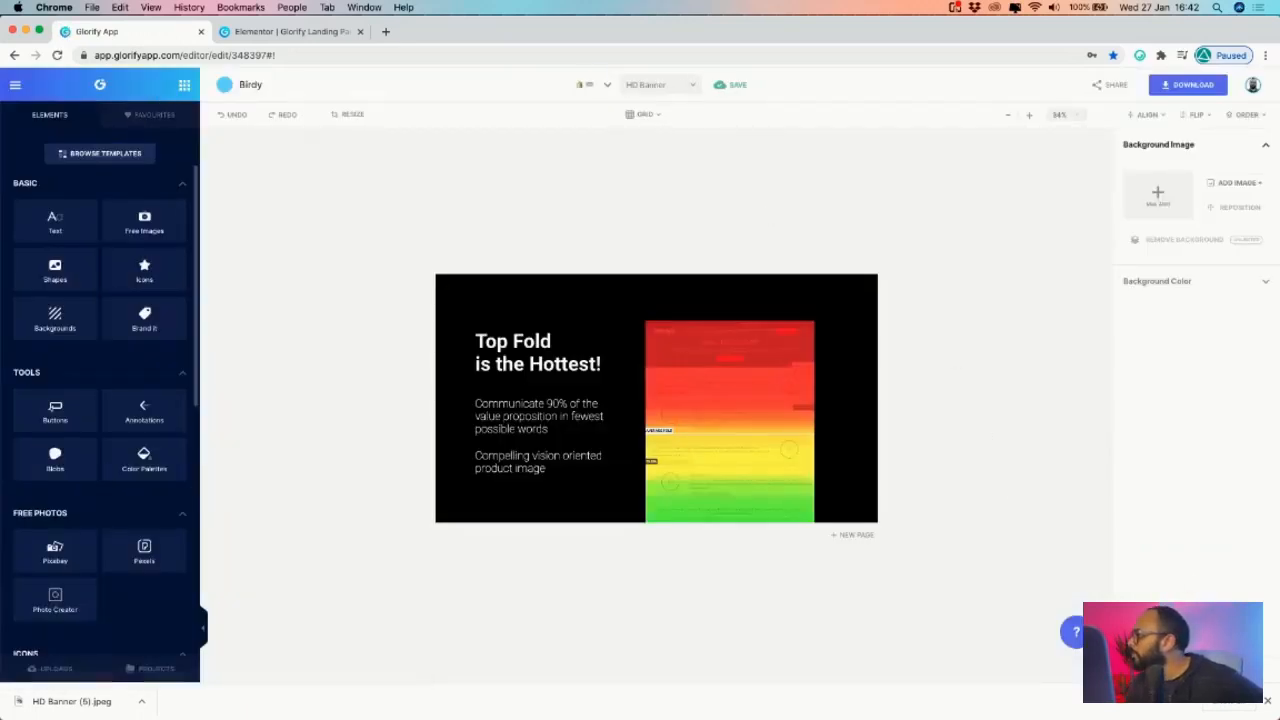
- On Page 11, enlarge the raspberry can image to fill most of the square page
{"action": "left_click", "coordinate": [1268, 707]}
{"action": "scroll", "coordinate": [1200, 450], "scroll_direction": "down", "scroll_amount": 10}
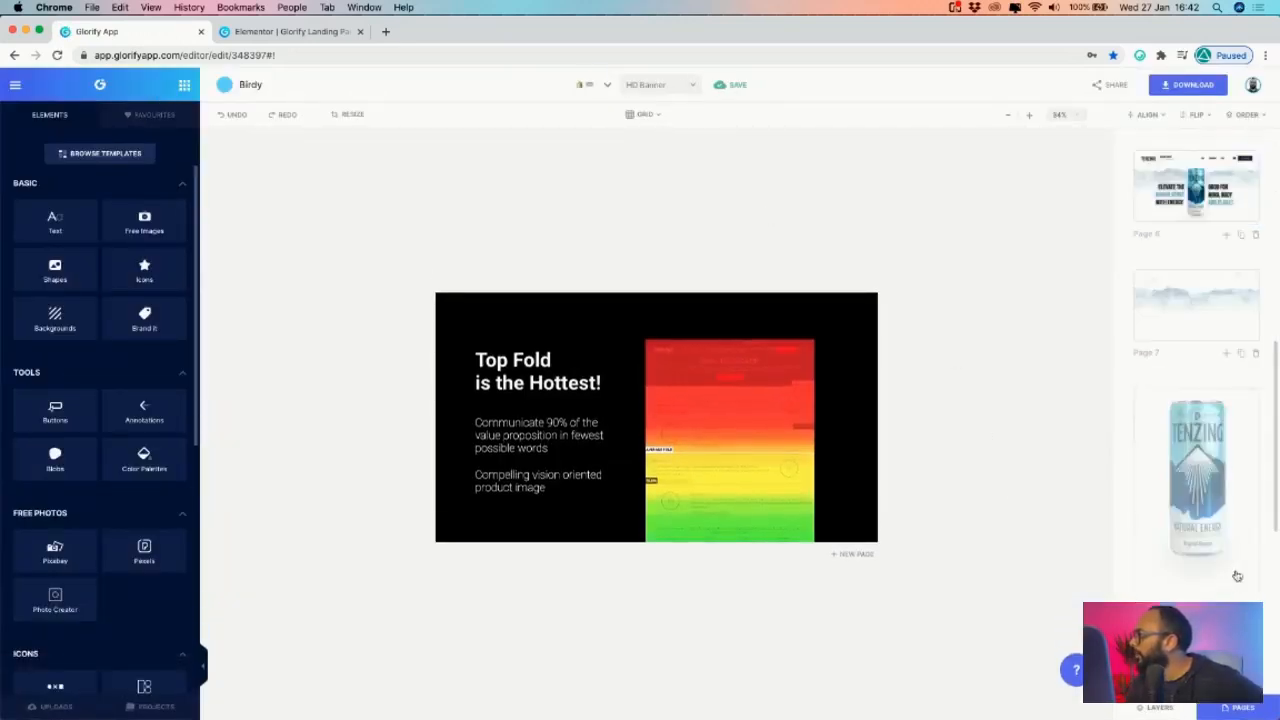
{"action": "left_click", "coordinate": [1196, 568]}
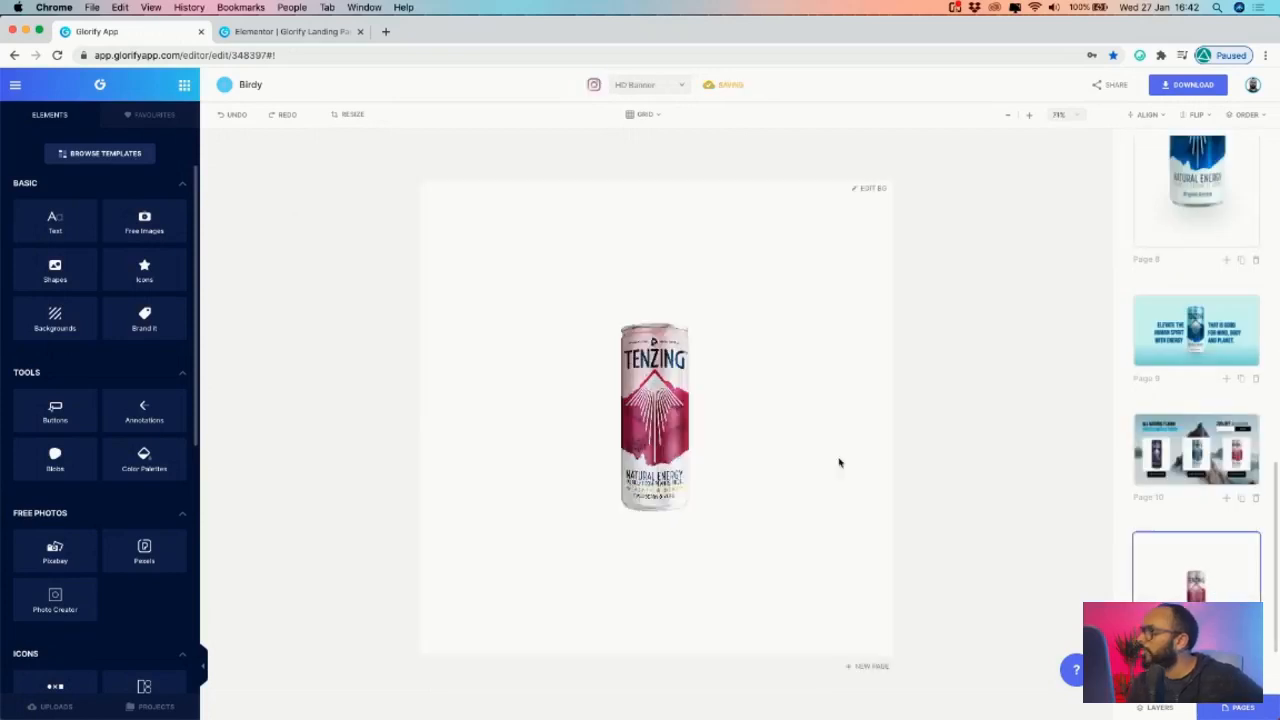
{"action": "left_click", "coordinate": [581, 407]}
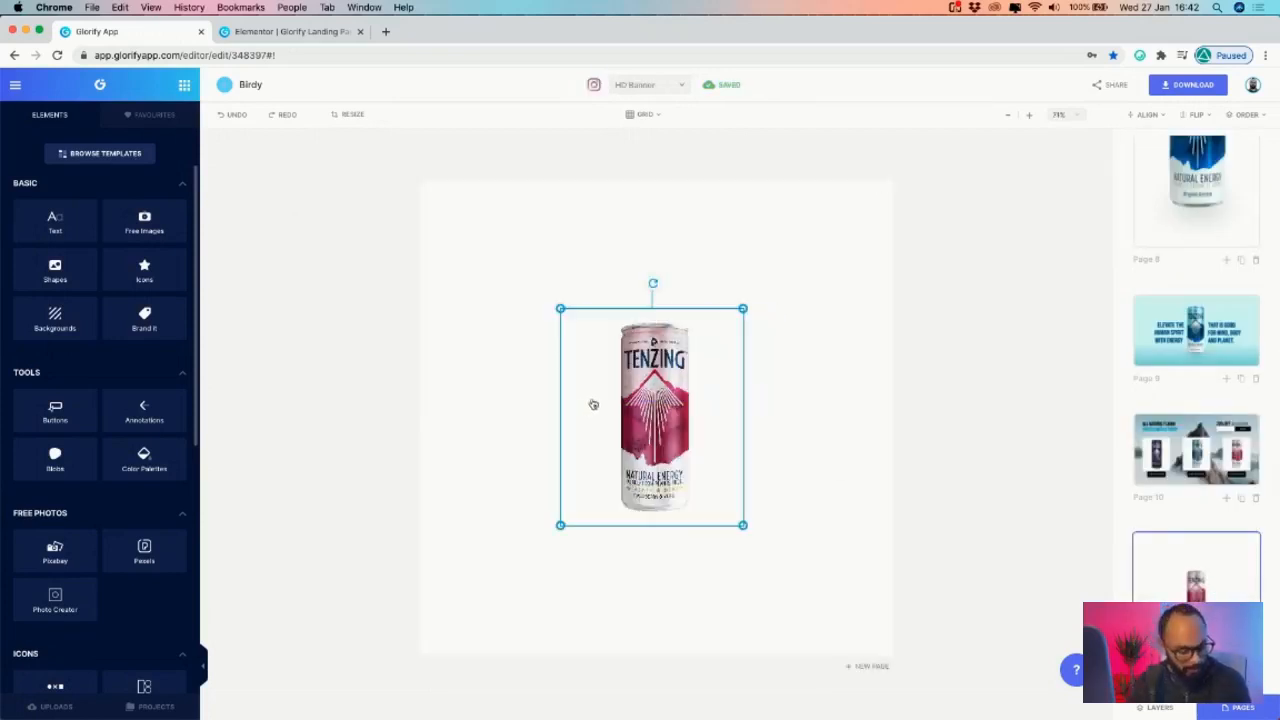
{"action": "left_click_drag", "start_coordinate": [742, 308], "coordinate": [846, 196]}
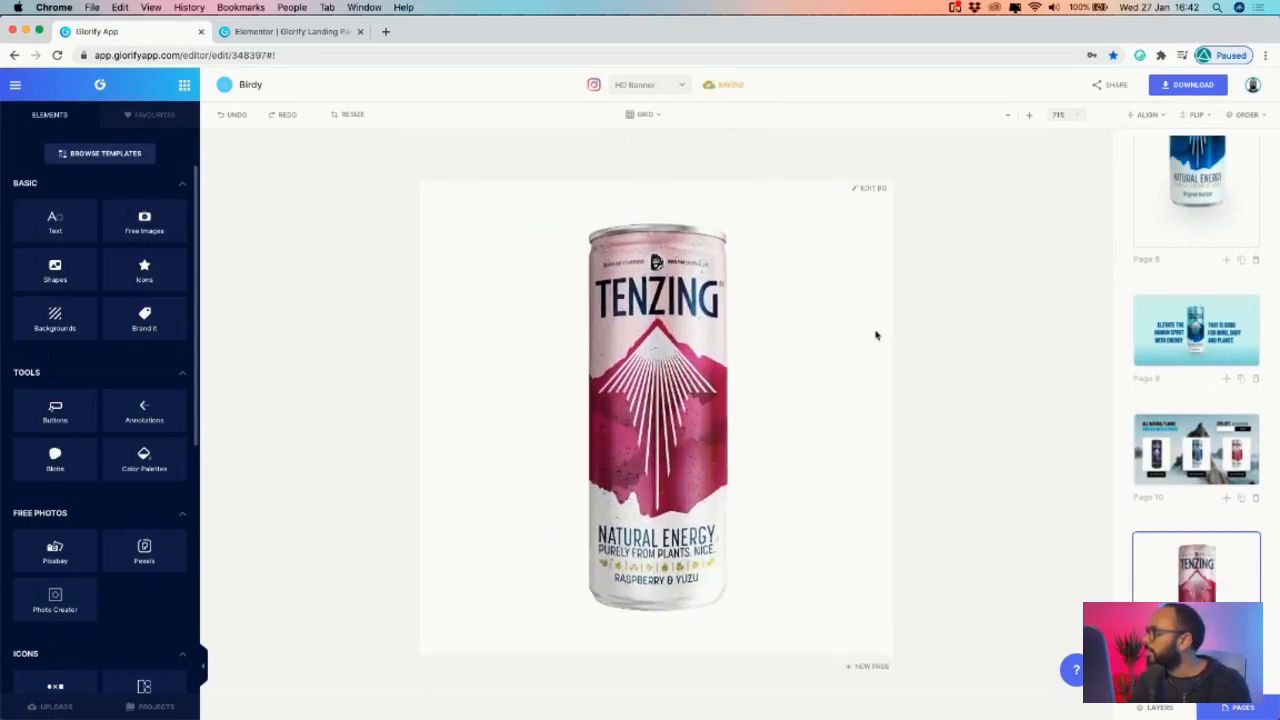
- Check the can image's adjustment settings, then bring up the Layers list
{"action": "left_click", "coordinate": [734, 369]}
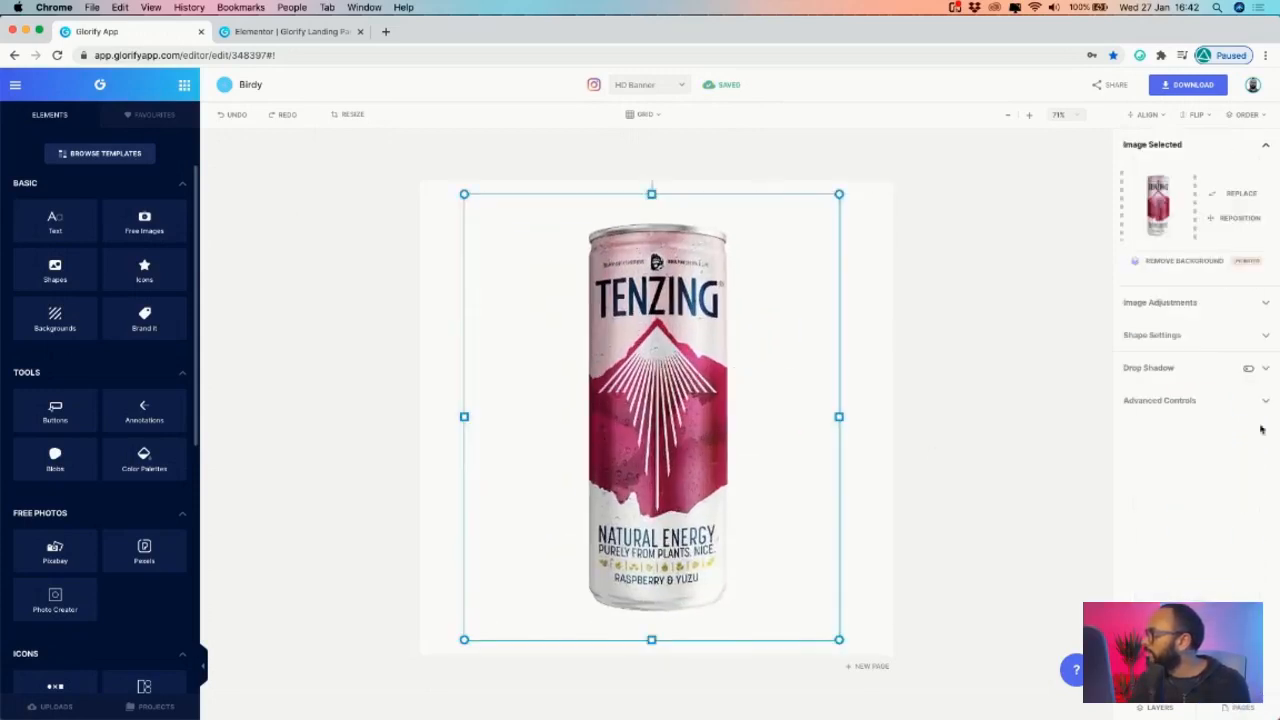
{"action": "left_click", "coordinate": [846, 288]}
{"action": "left_click", "coordinate": [770, 291]}
{"action": "left_click", "coordinate": [1173, 302]}
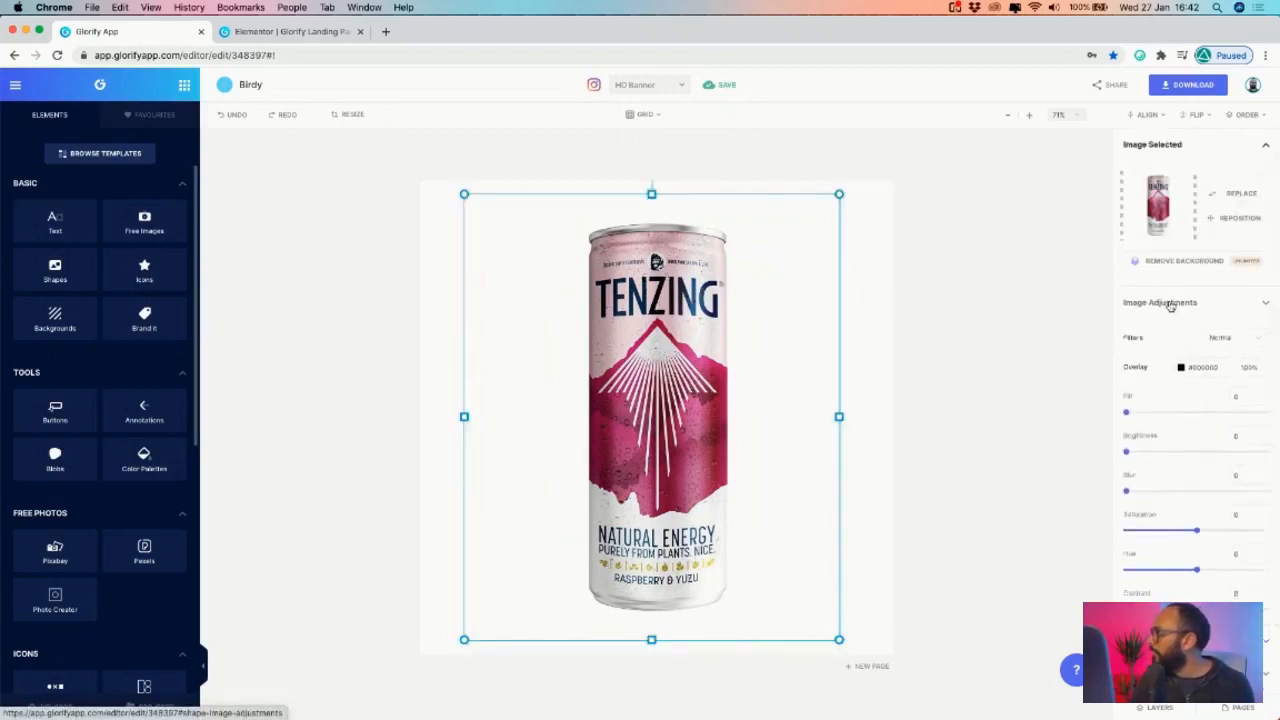
{"action": "left_click", "coordinate": [1169, 304]}
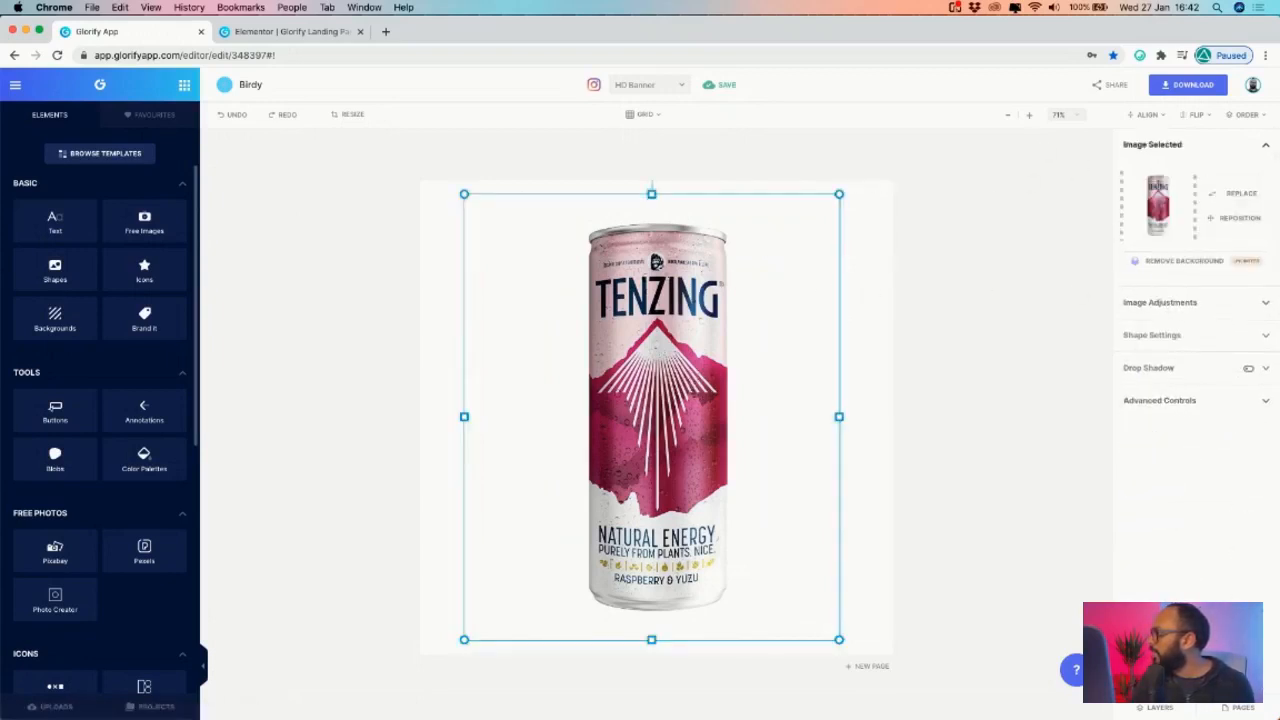
{"action": "left_click", "coordinate": [1236, 712]}
{"action": "left_click", "coordinate": [1234, 712]}
{"action": "left_click", "coordinate": [1150, 712]}
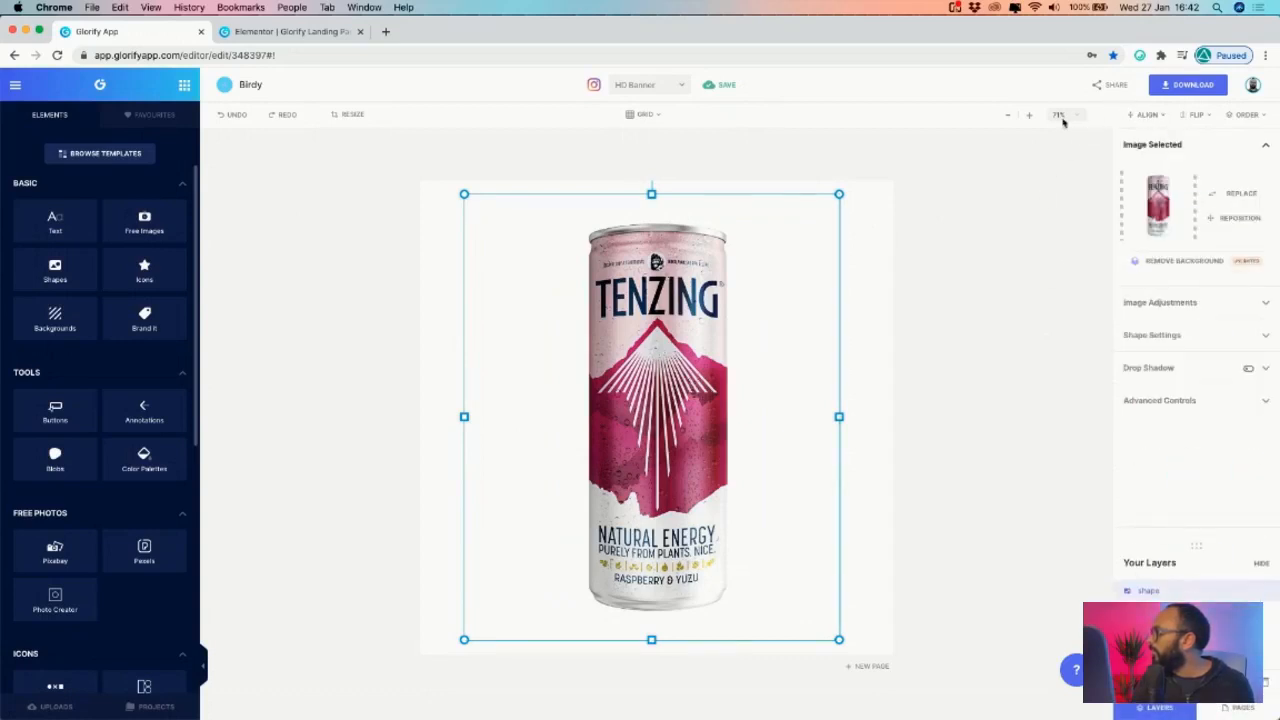
- Download the page with the raspberry can as a JPG
{"action": "left_click", "coordinate": [1182, 88]}
{"action": "left_click", "coordinate": [1100, 208]}
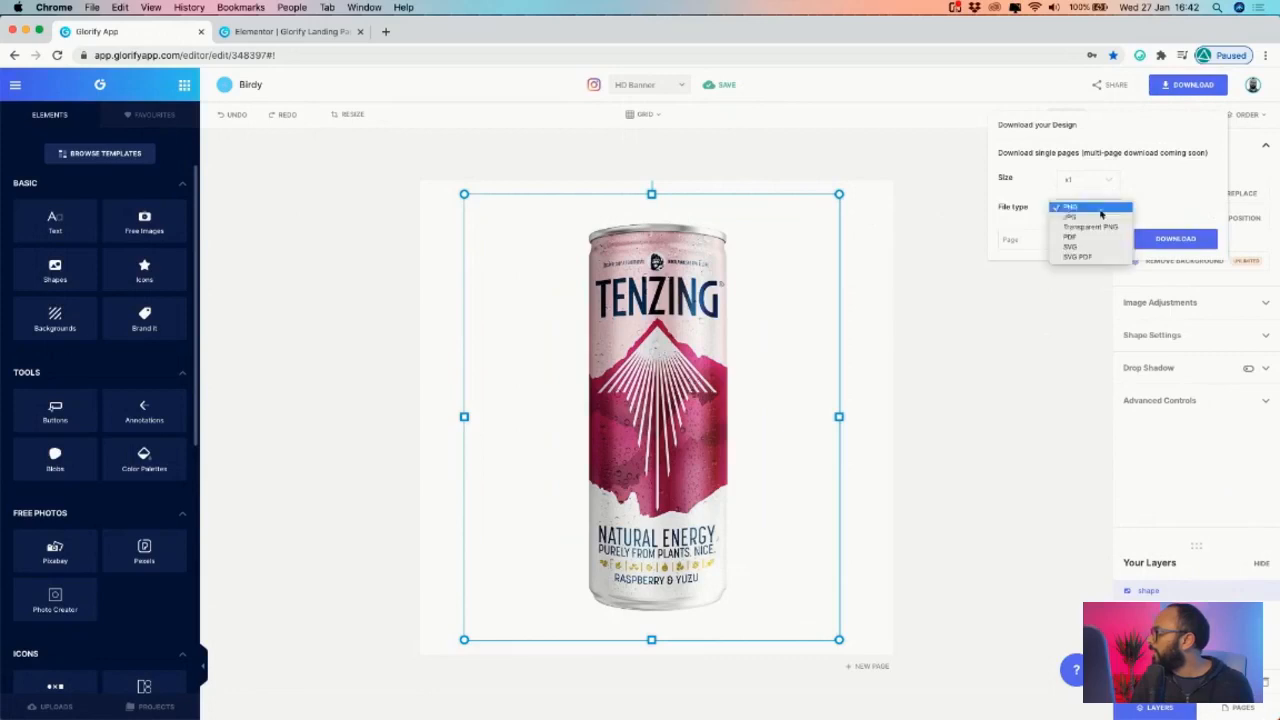
{"action": "left_click", "coordinate": [1098, 218]}
{"action": "left_click", "coordinate": [1175, 238]}
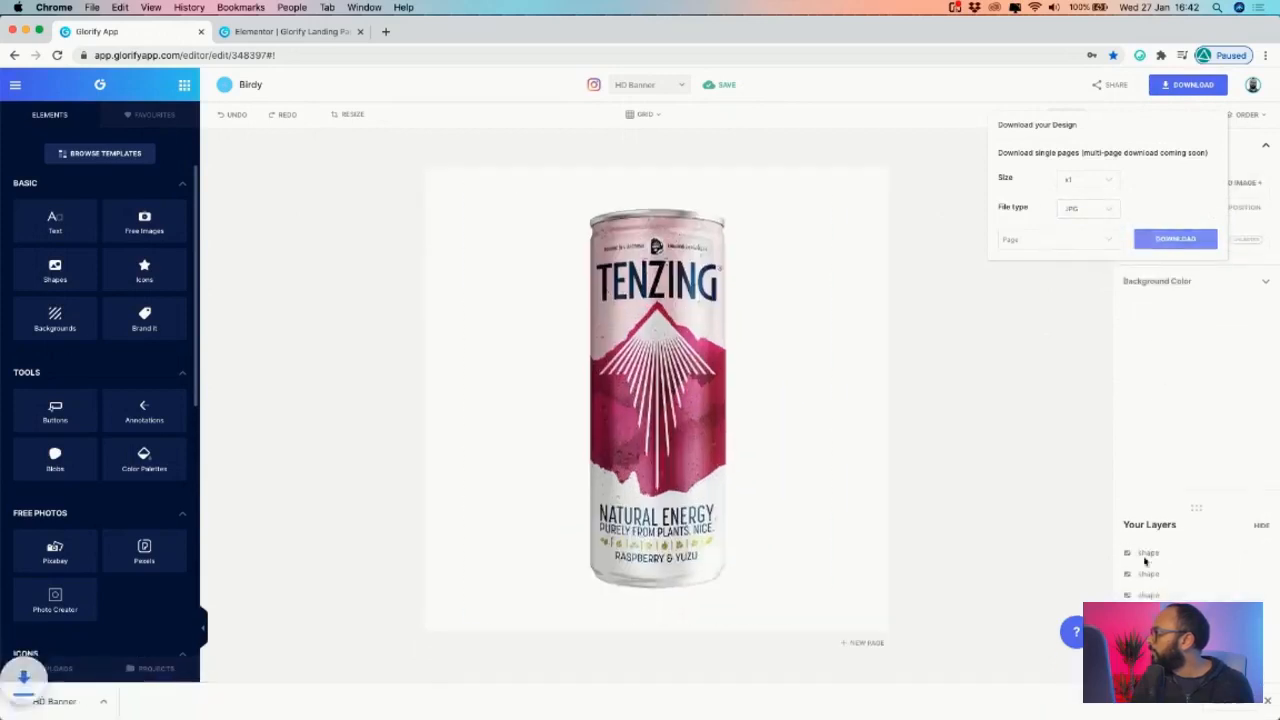
- Hide the raspberry can layer, centre the blue can on the page, and download it as JPG
{"action": "left_click", "coordinate": [1216, 555]}
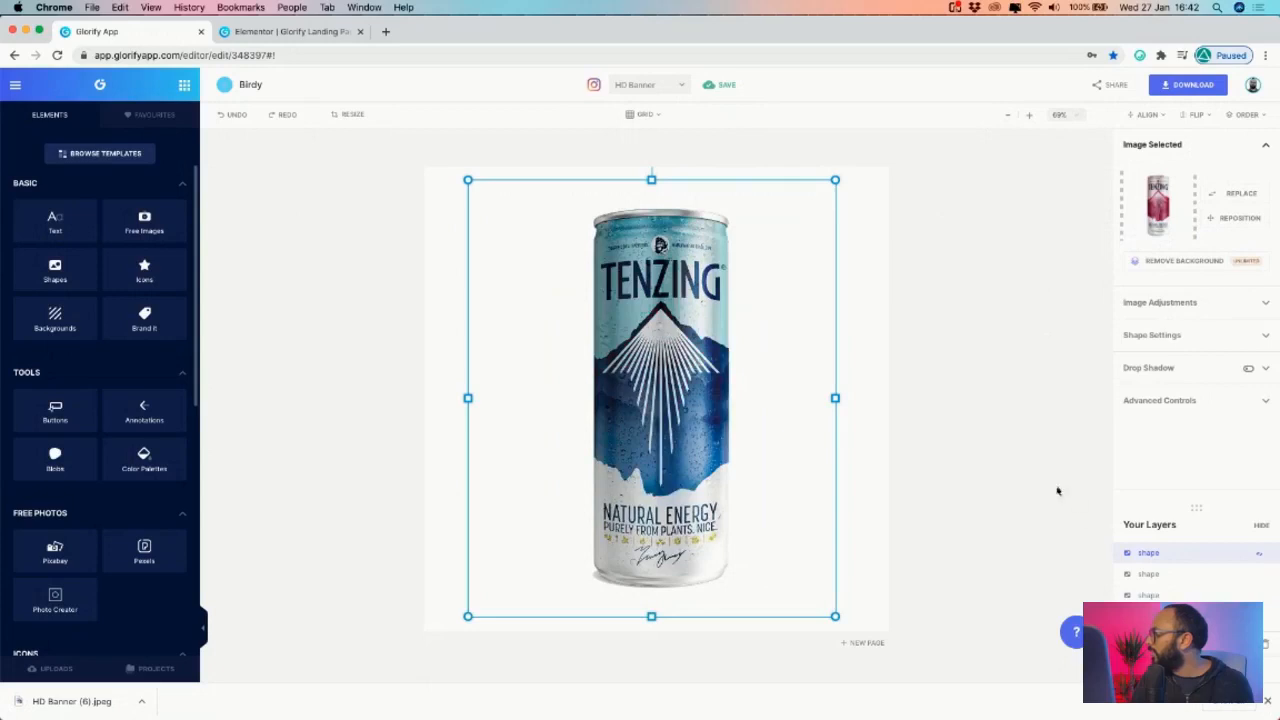
{"action": "left_click", "coordinate": [1058, 490]}
{"action": "left_click", "coordinate": [735, 415]}
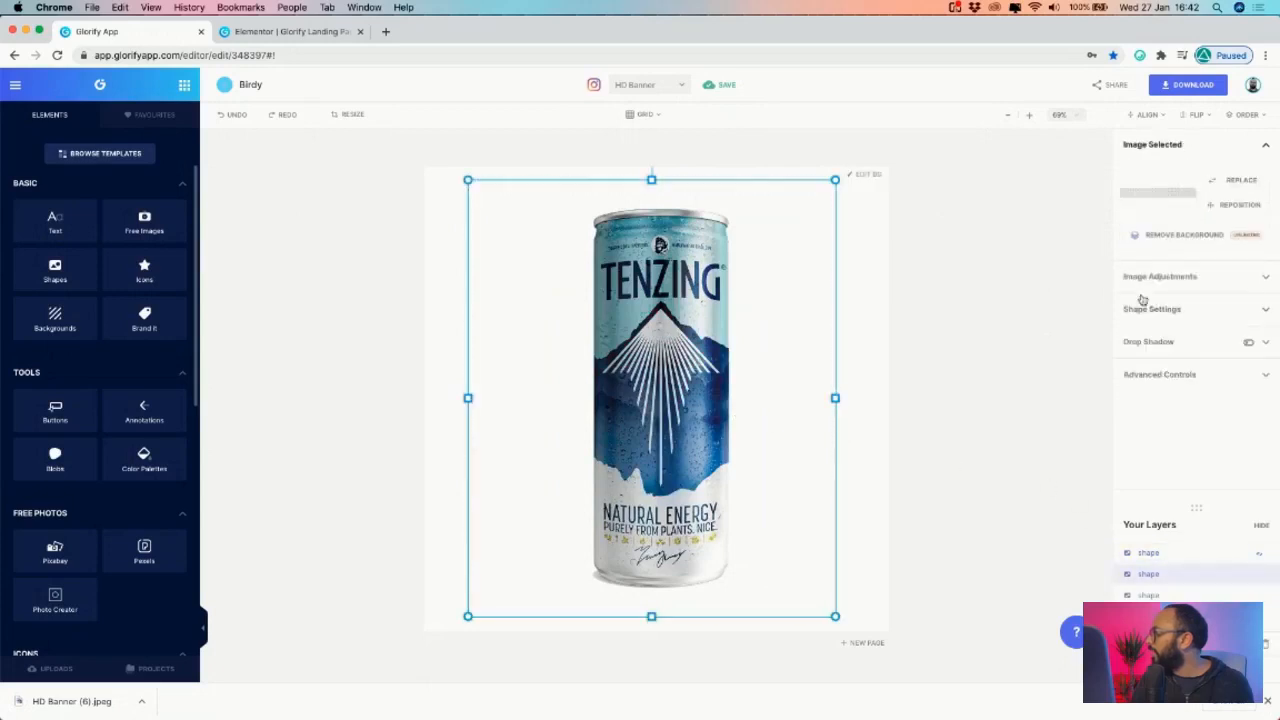
{"action": "left_click", "coordinate": [1140, 115]}
{"action": "left_click", "coordinate": [1145, 191]}
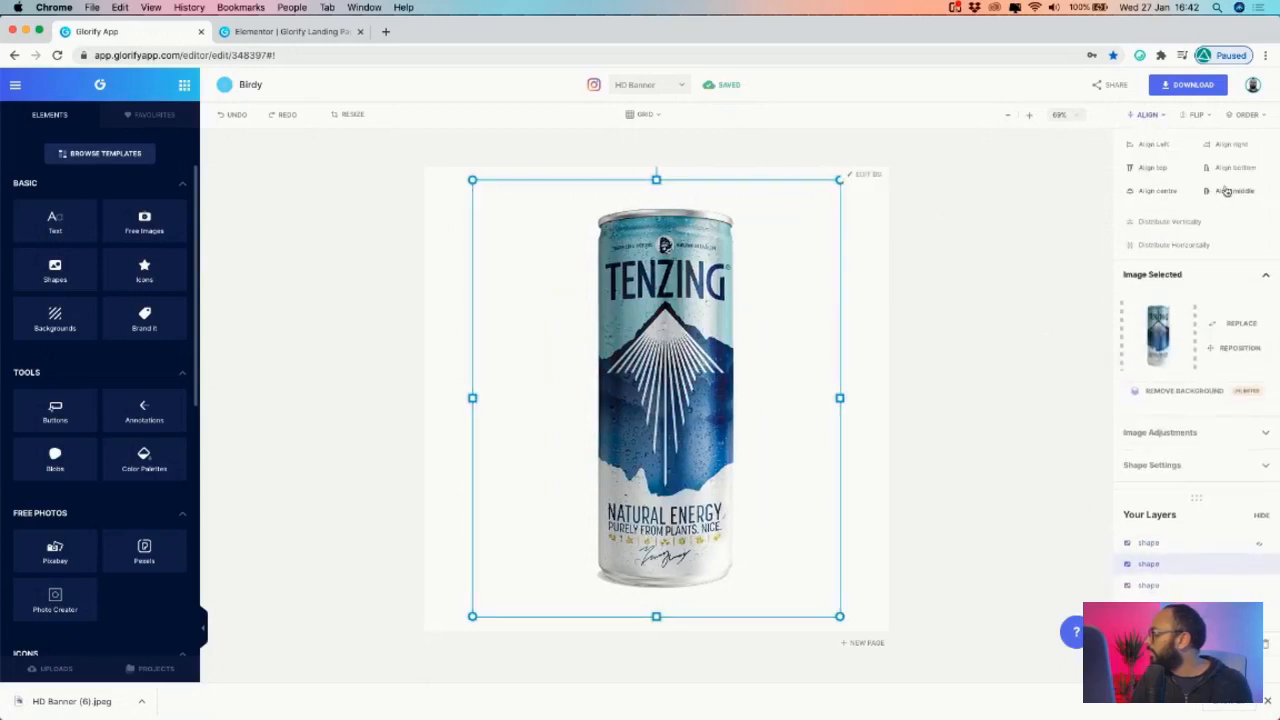
{"action": "left_click", "coordinate": [1138, 195]}
{"action": "left_click", "coordinate": [1161, 90]}
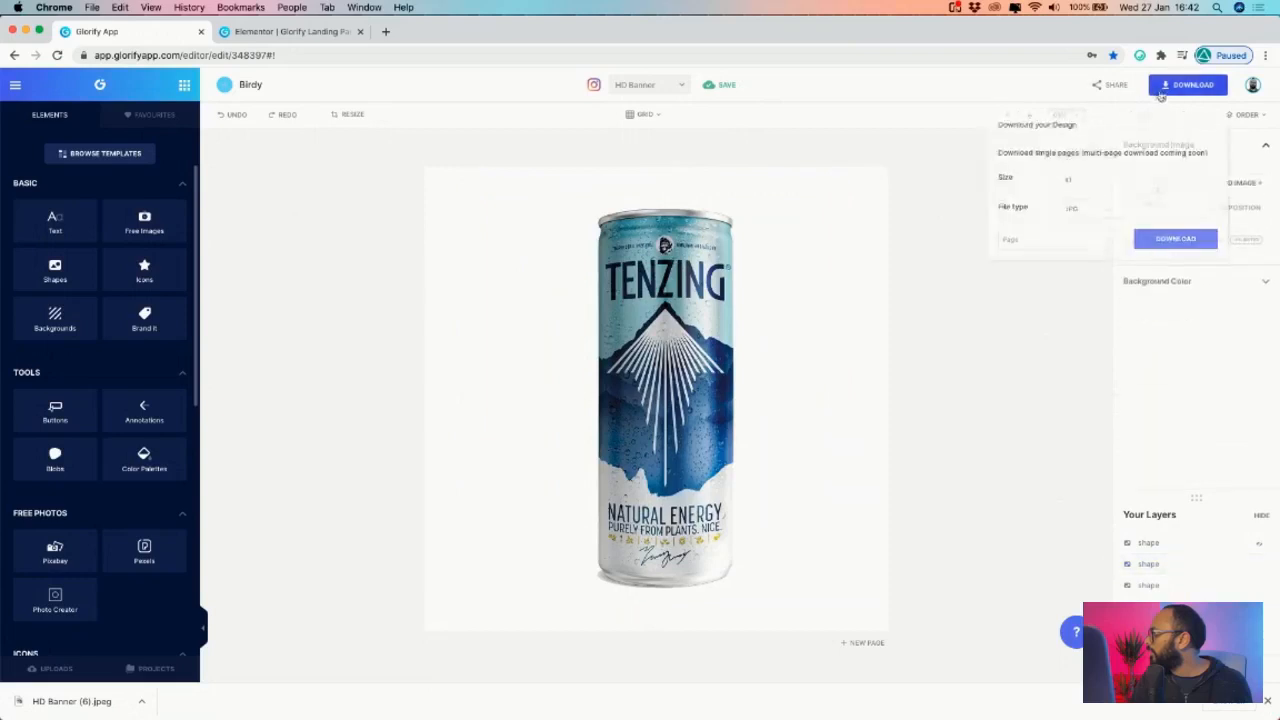
{"action": "left_click", "coordinate": [1175, 239]}
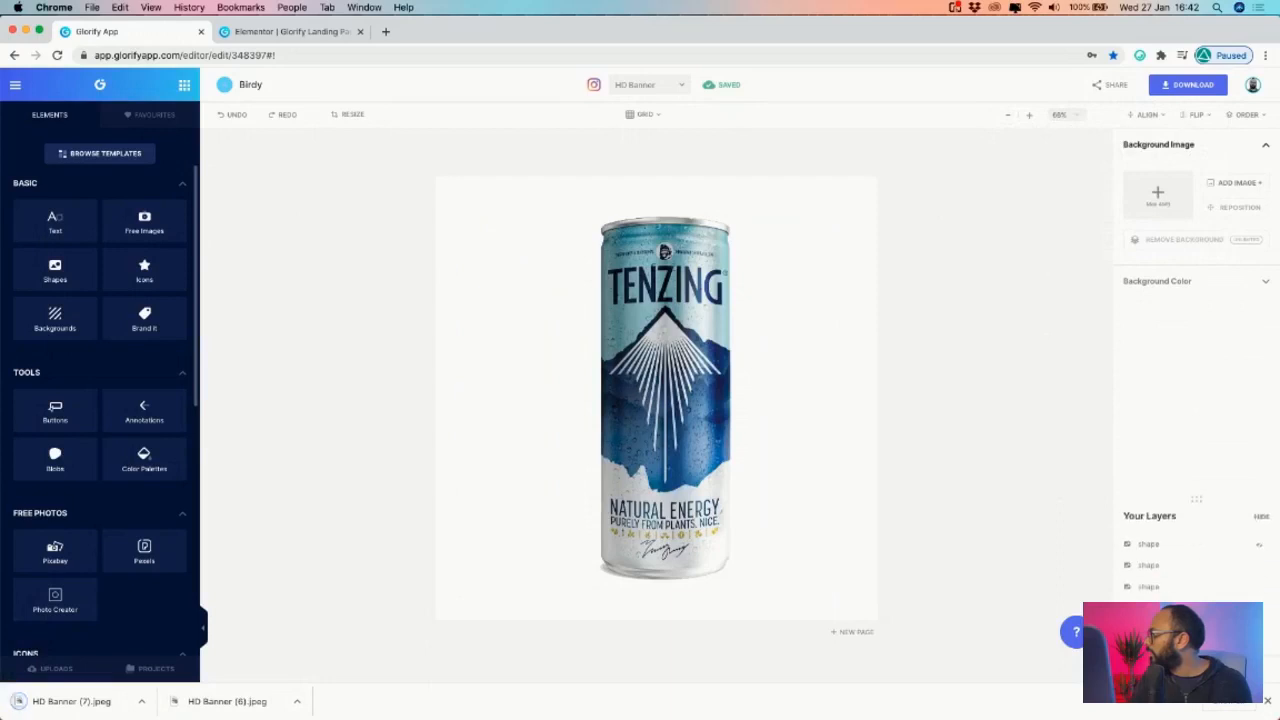
- Hide the blue can layer, centre the purple can, and download it as HD Banner (8).jpeg
{"action": "left_click", "coordinate": [1214, 565]}
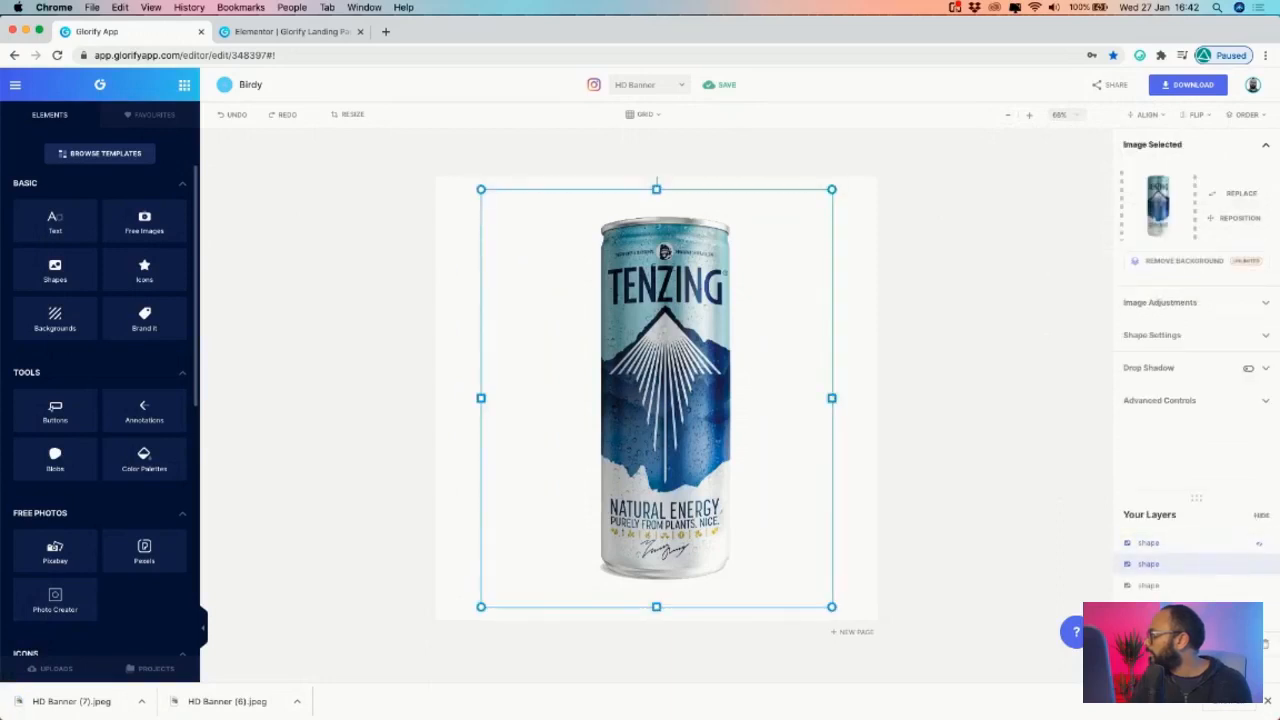
{"action": "left_click", "coordinate": [1259, 564]}
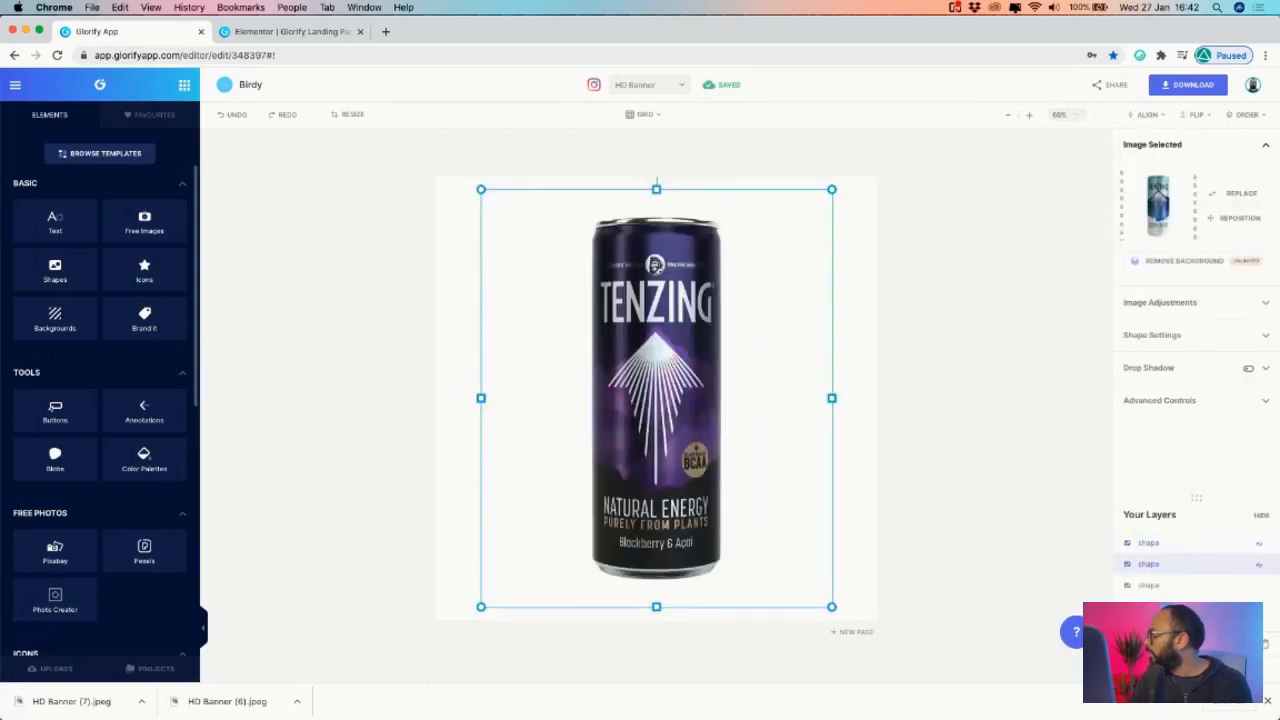
{"action": "left_click", "coordinate": [1175, 86]}
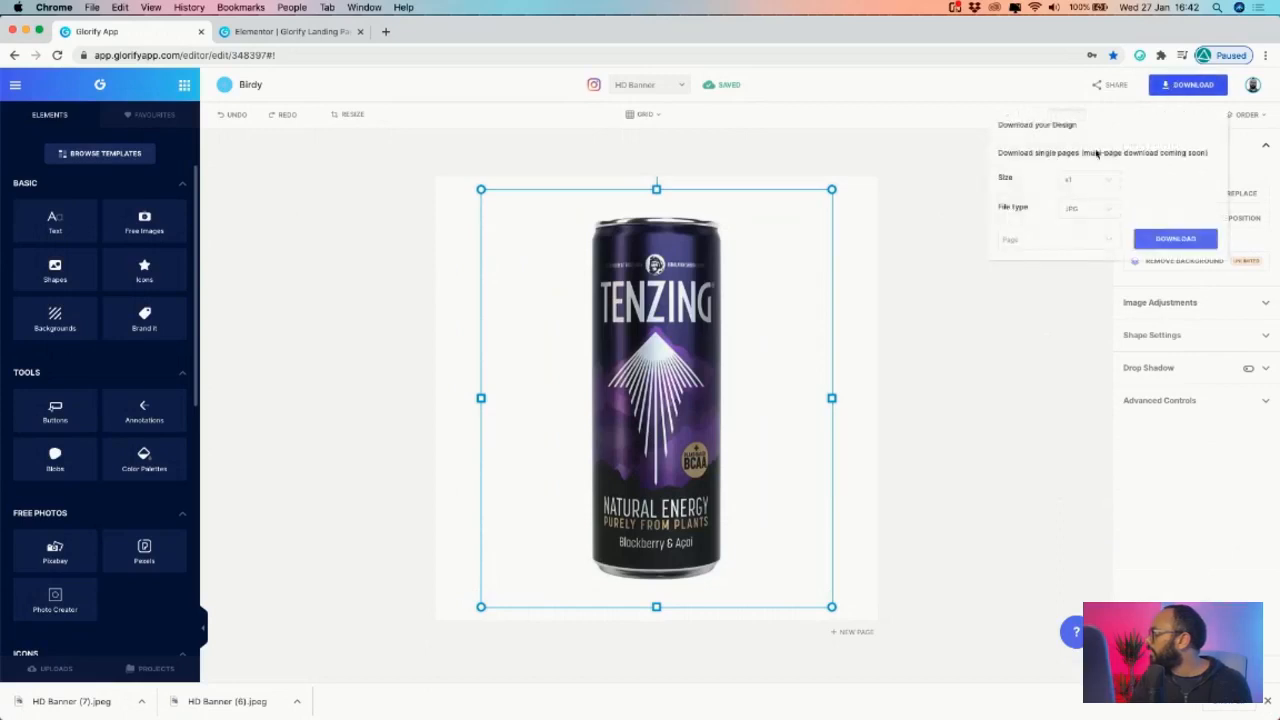
{"action": "left_click", "coordinate": [1052, 313]}
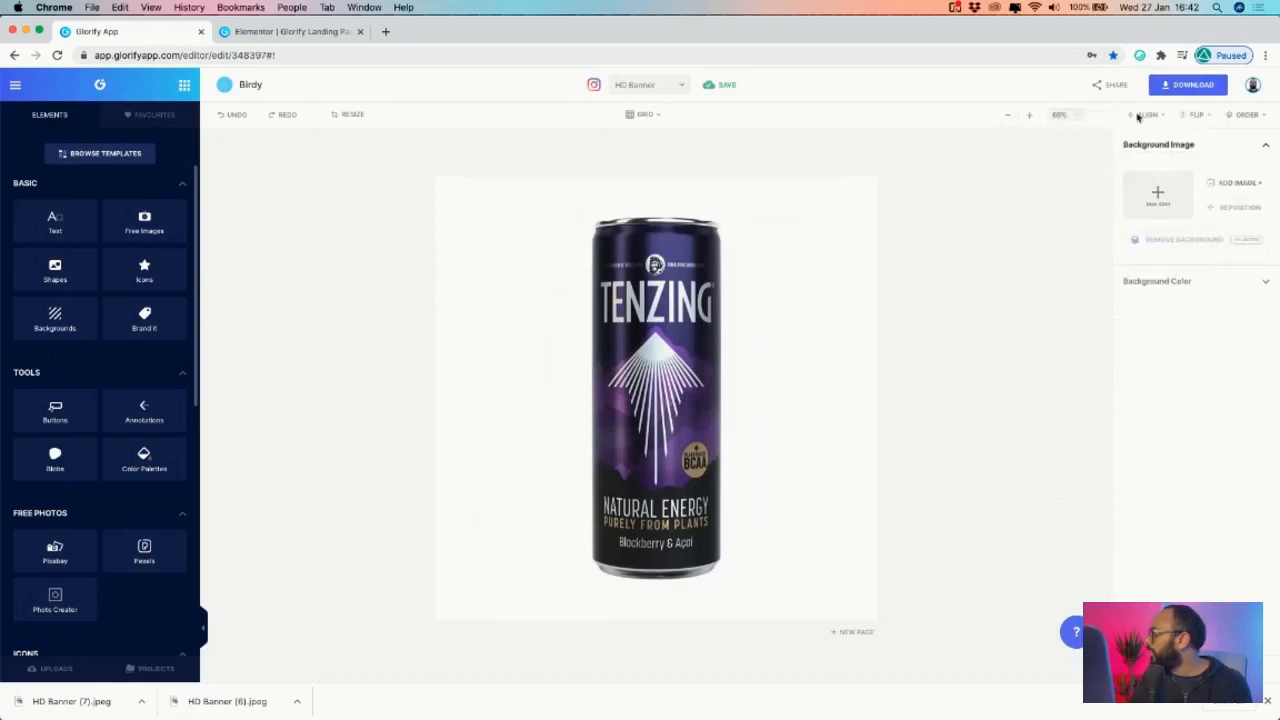
{"action": "left_click", "coordinate": [769, 249]}
{"action": "left_click", "coordinate": [1145, 116]}
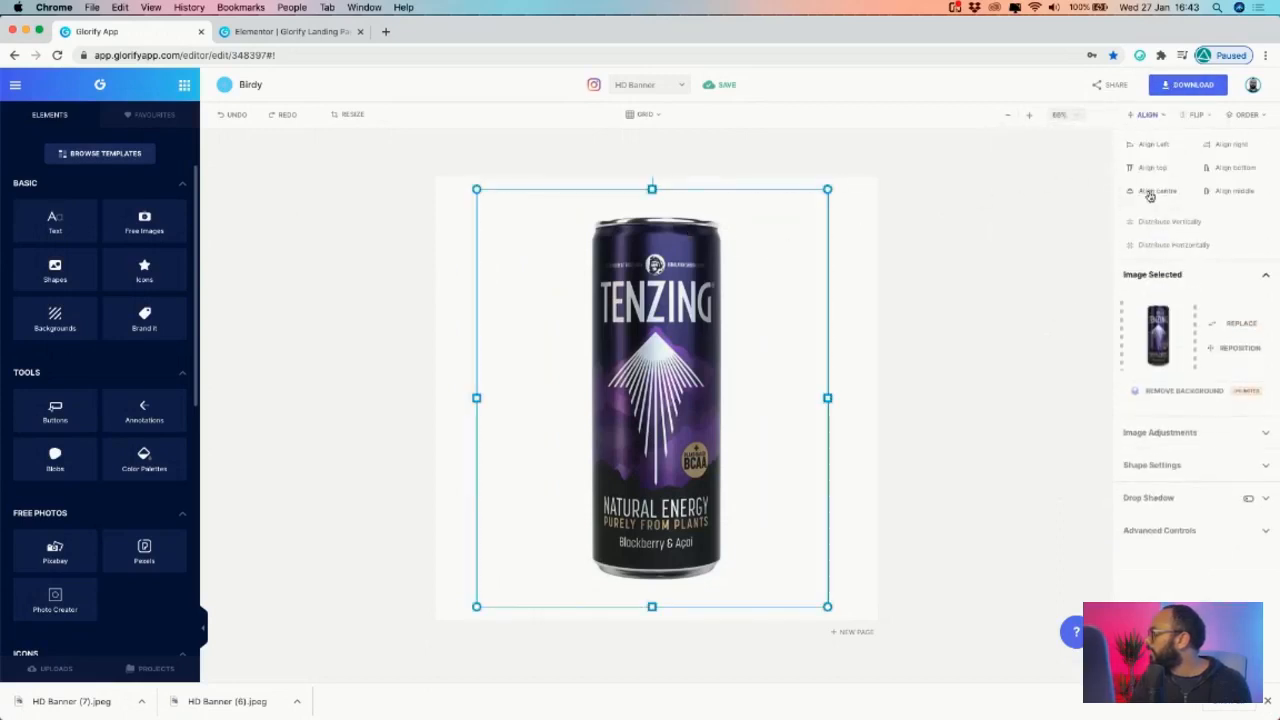
{"action": "left_click", "coordinate": [1232, 193]}
{"action": "left_click", "coordinate": [1188, 84]}
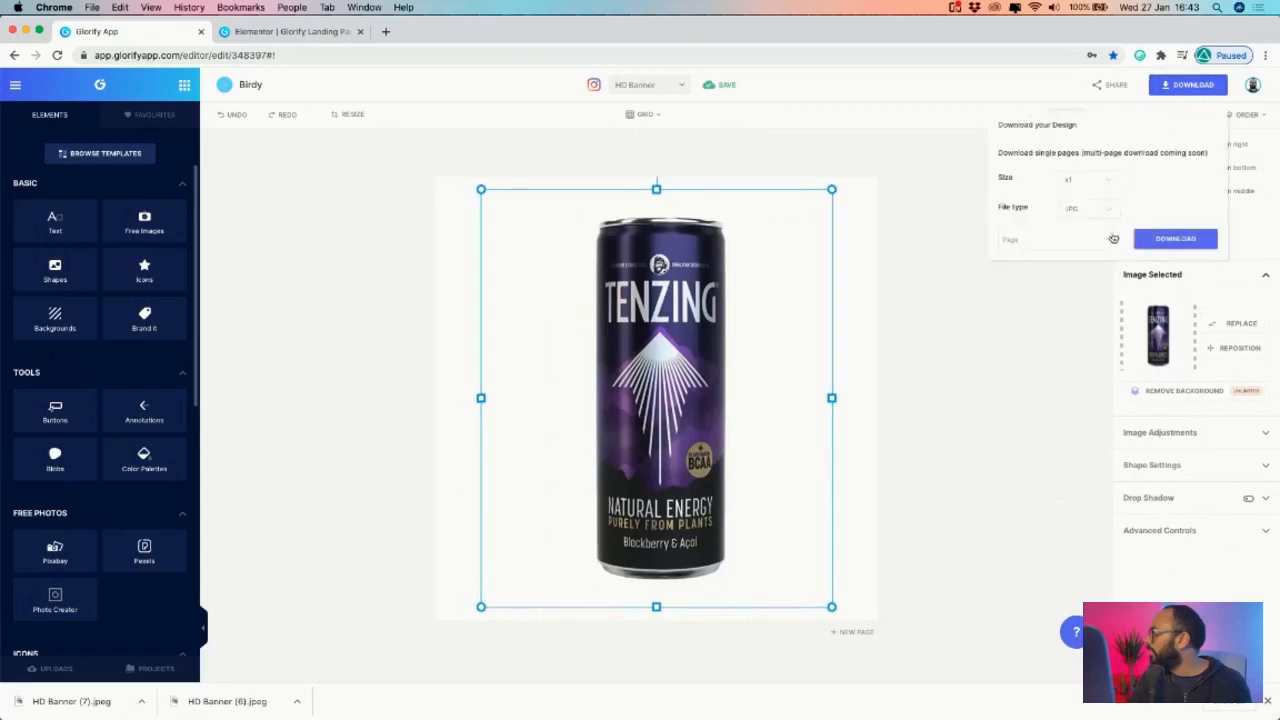
{"action": "left_click", "coordinate": [1176, 240]}
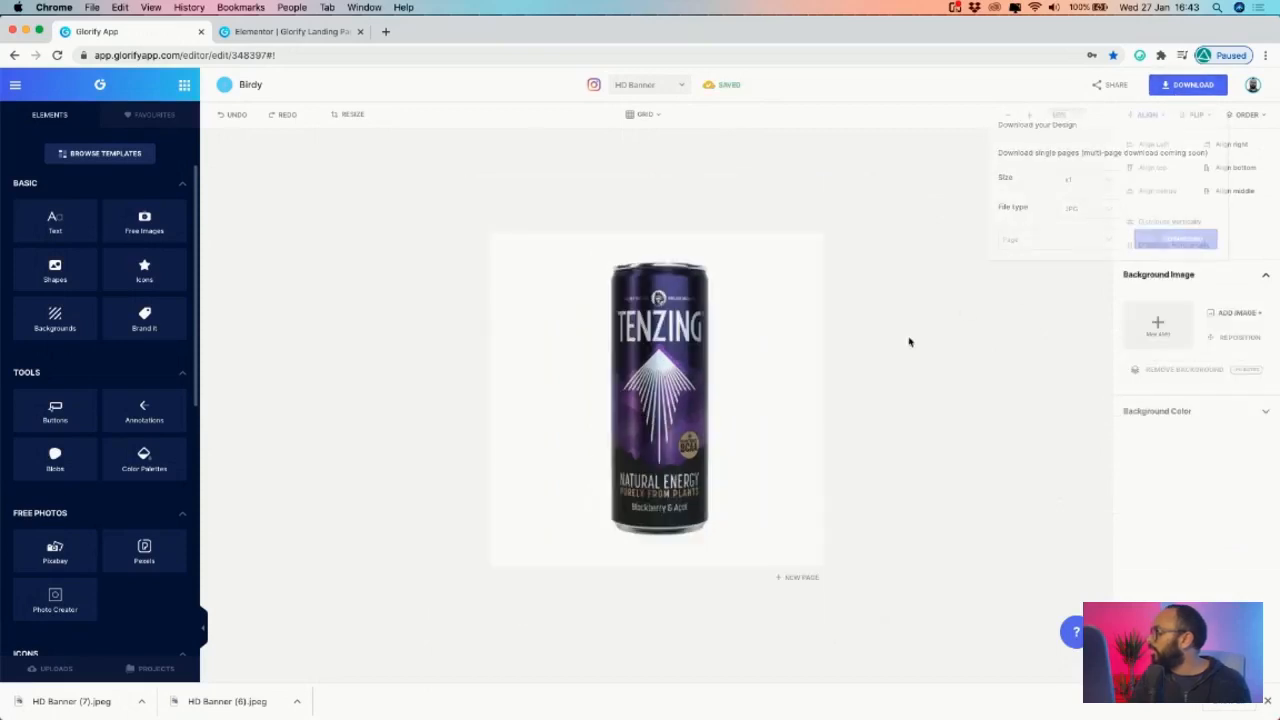
{"action": "left_click", "coordinate": [300, 31]}
- Change the hero inner section's bottom margin from 100 to 0, leaving the top margin at 100
{"action": "scroll", "coordinate": [482, 190], "scroll_direction": "down", "scroll_amount": 5}
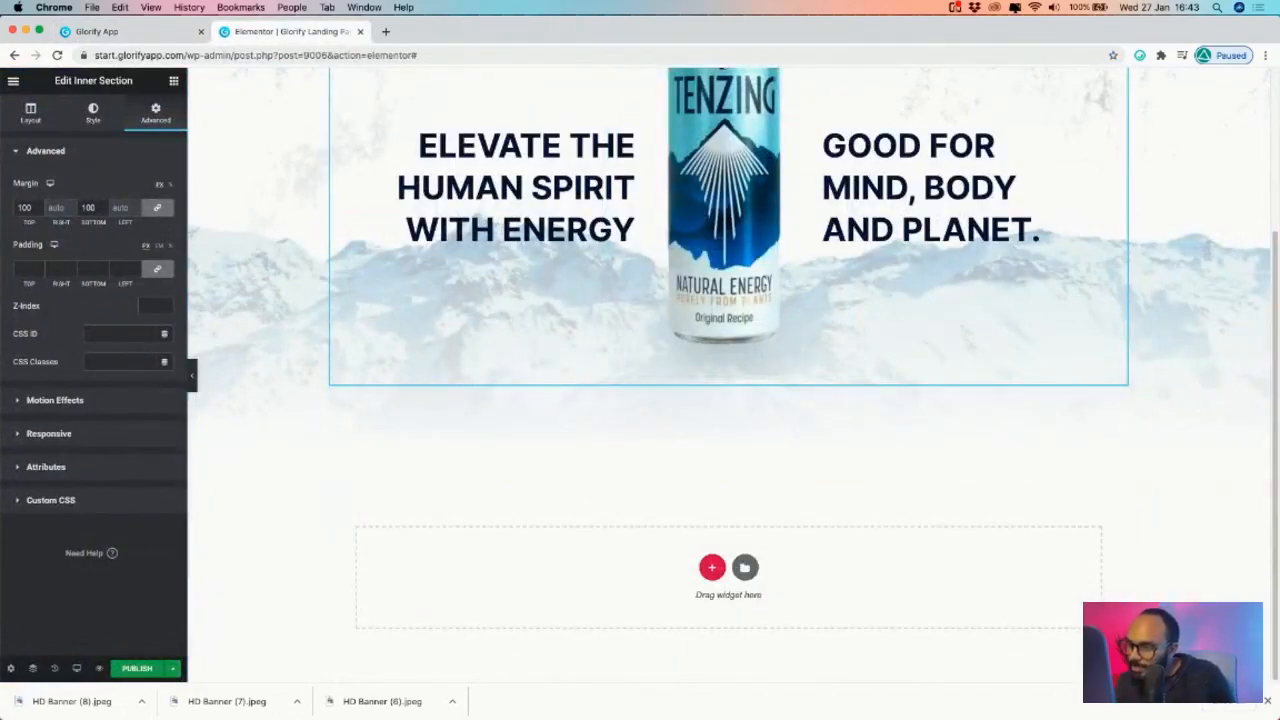
{"action": "scroll", "coordinate": [717, 457], "scroll_direction": "up", "scroll_amount": 5}
{"action": "scroll", "coordinate": [770, 575], "scroll_direction": "down", "scroll_amount": 4}
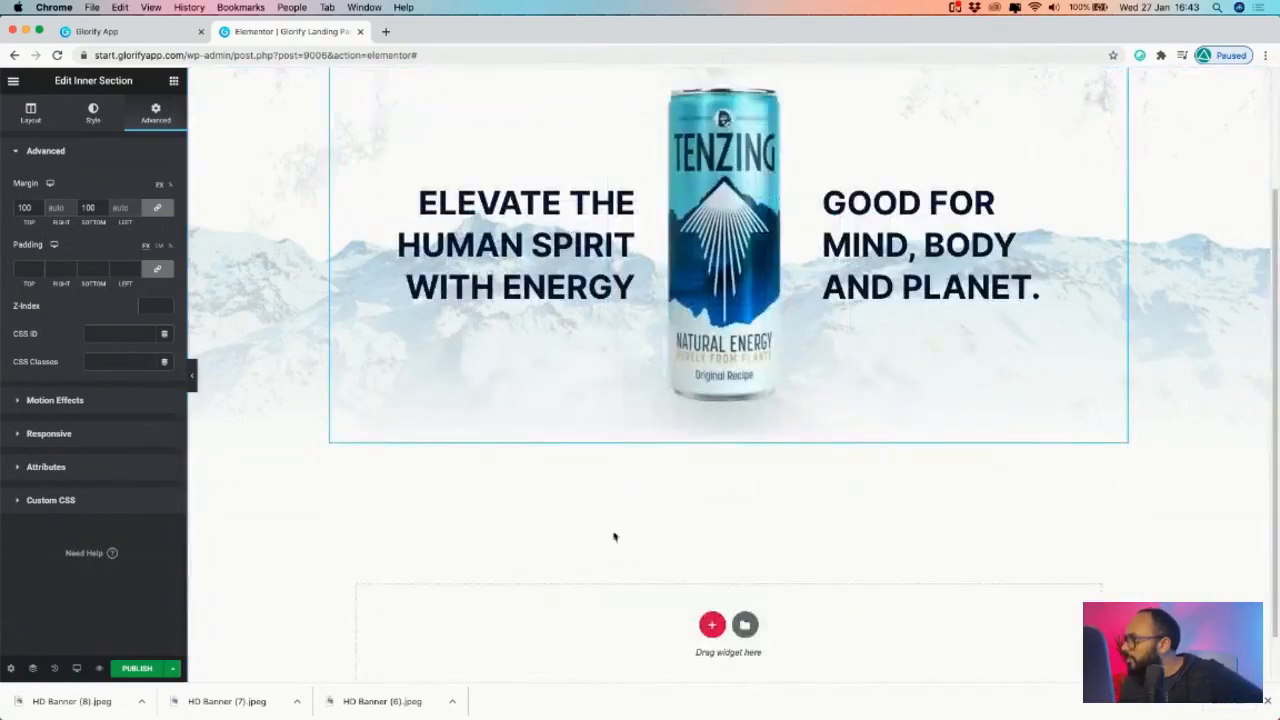
{"action": "scroll", "coordinate": [540, 460], "scroll_direction": "up", "scroll_amount": 4}
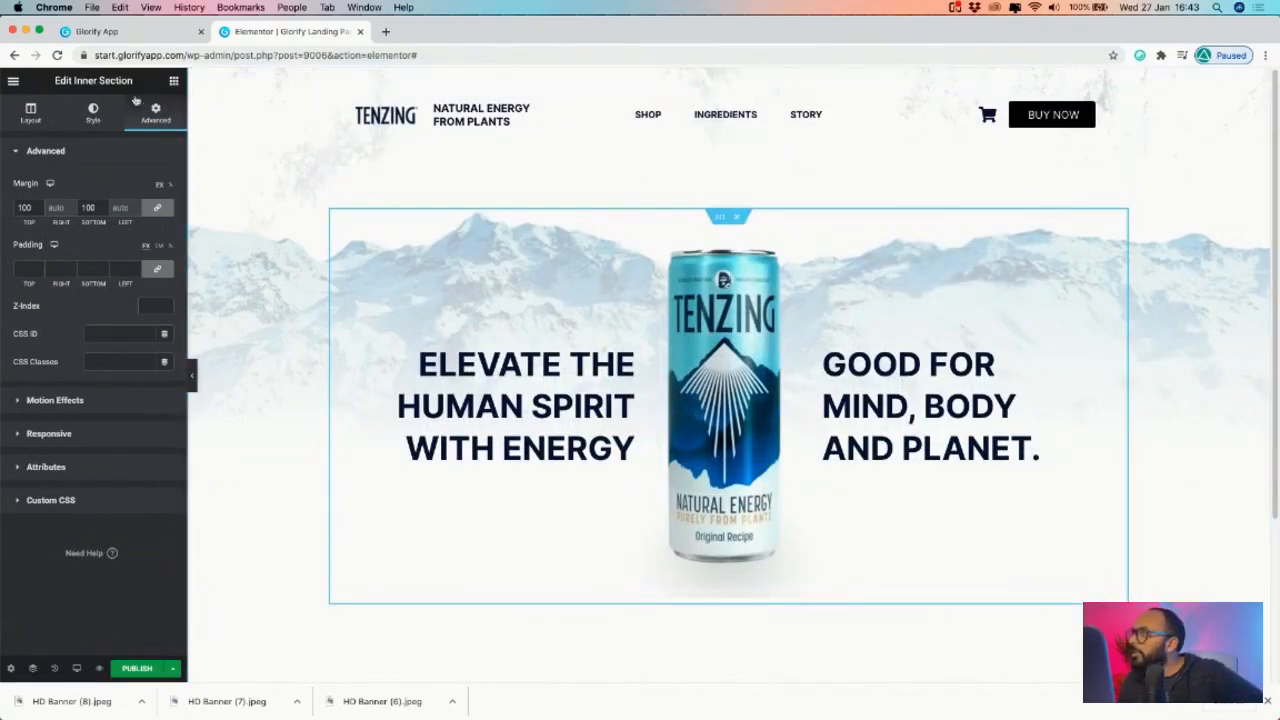
{"action": "double_click", "coordinate": [88, 207]}
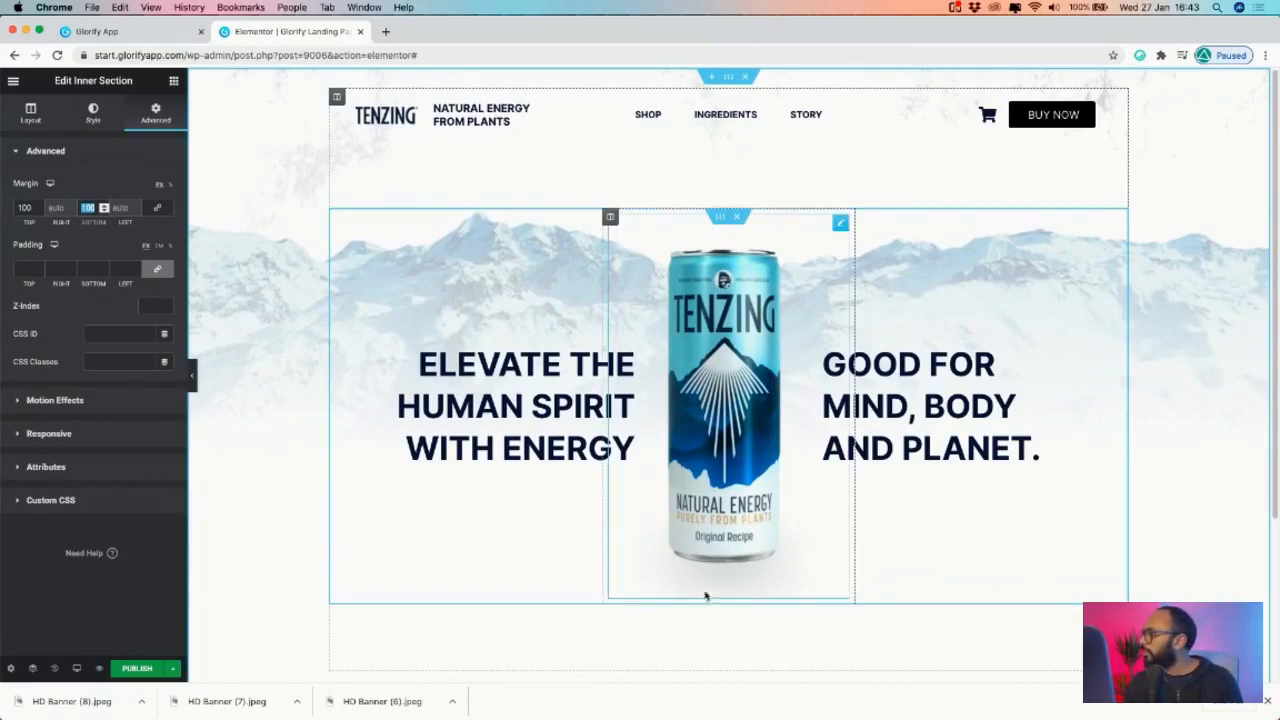
{"action": "type", "text": "0"}
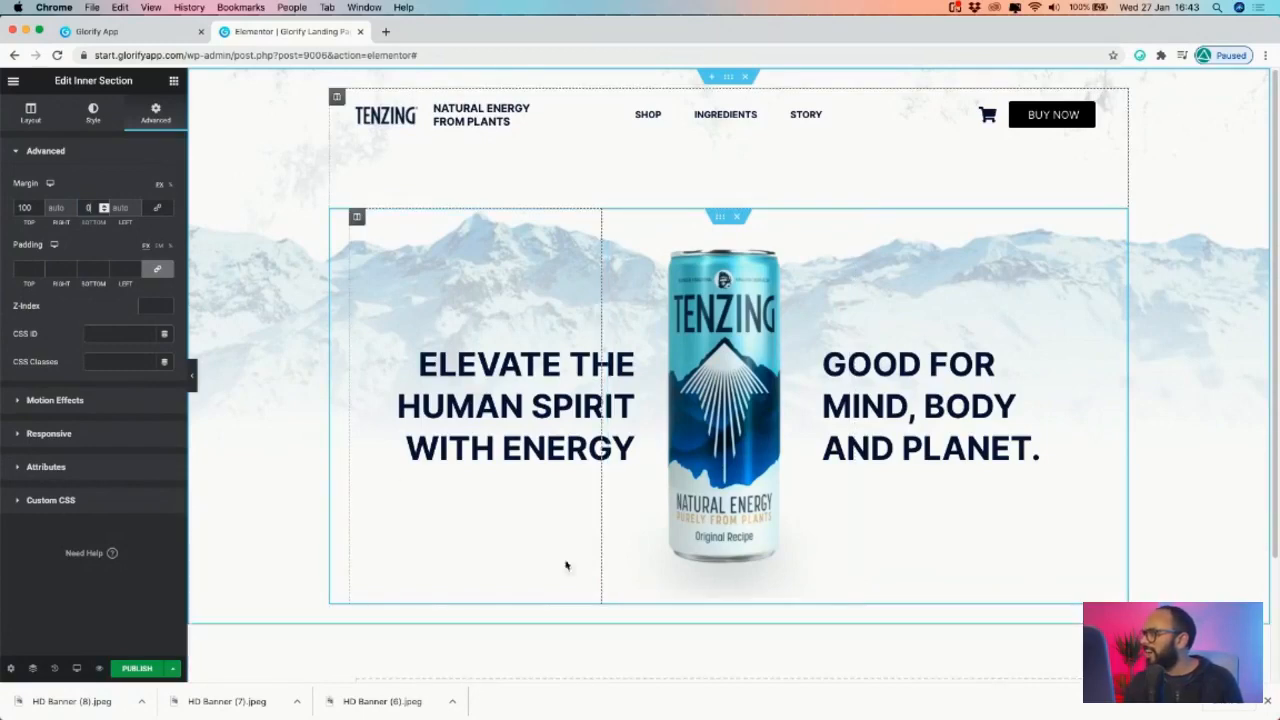
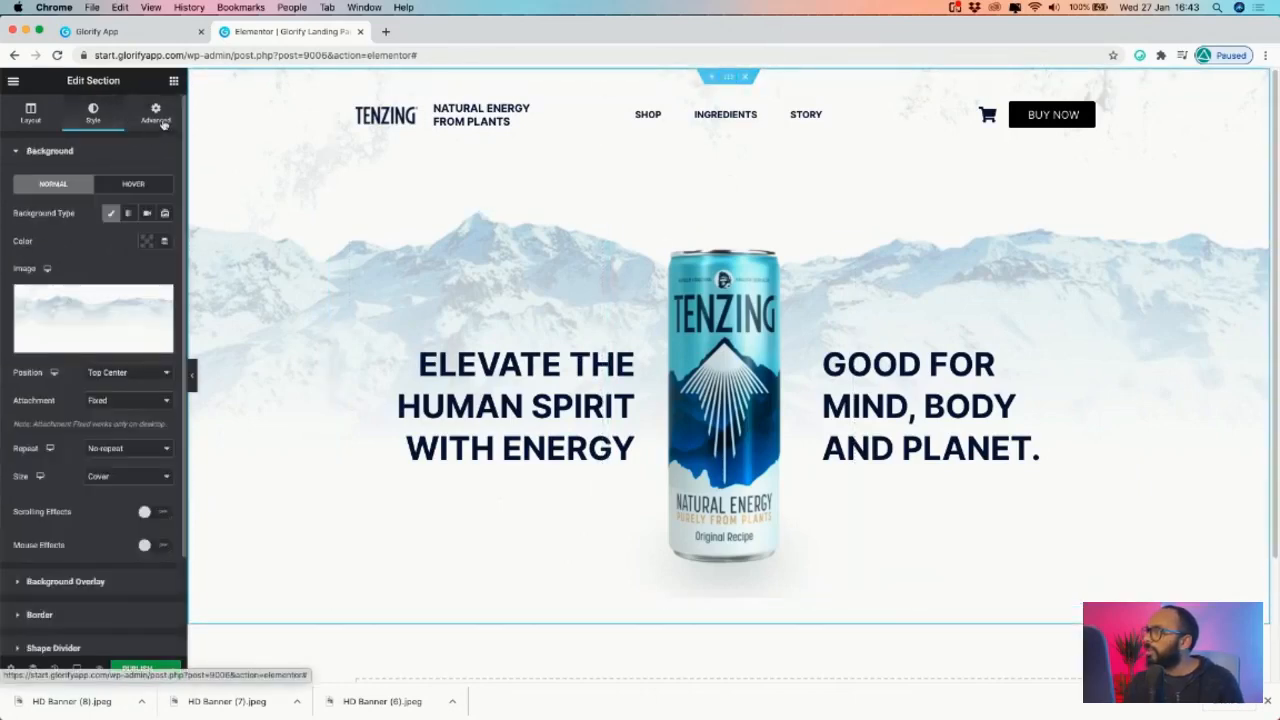
- Set the hero section's vertical margins to 0 and its bottom padding to 0
{"action": "left_click", "coordinate": [162, 124]}
{"action": "left_click", "coordinate": [104, 211]}
{"action": "left_click", "coordinate": [104, 211]}
{"action": "left_click", "coordinate": [104, 206]}
{"action": "left_click", "coordinate": [104, 206]}
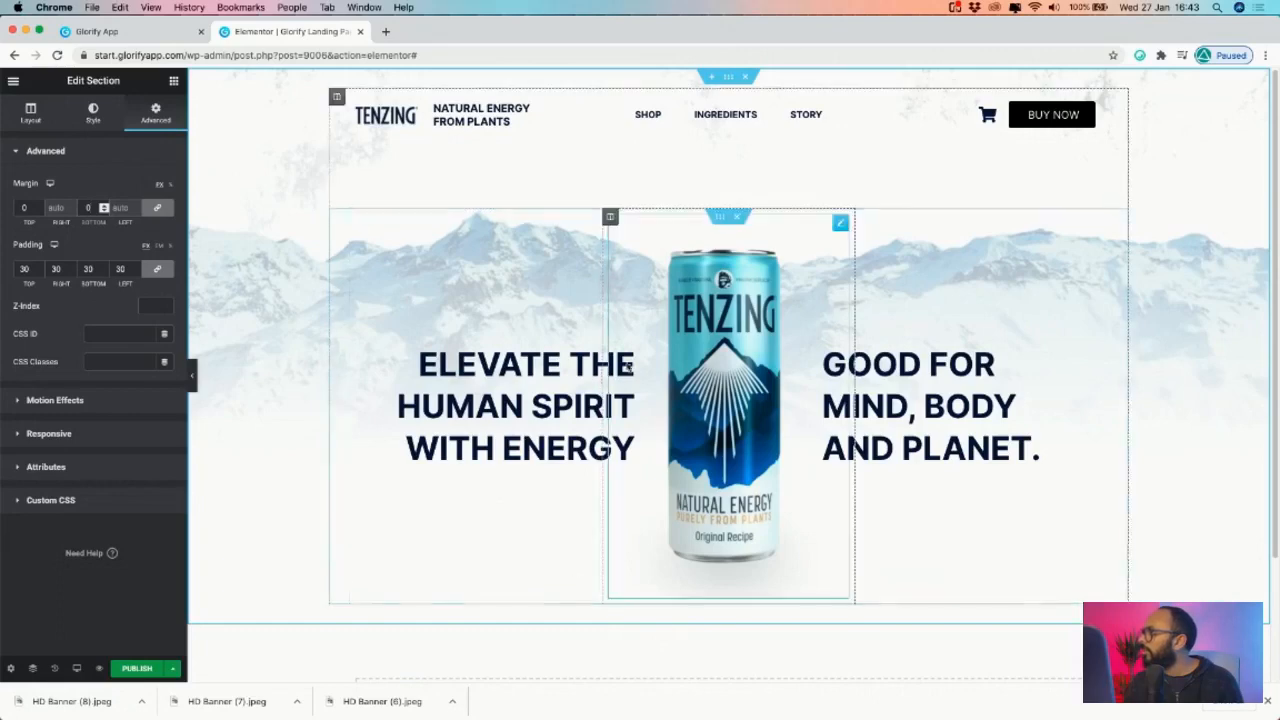
{"action": "left_click", "coordinate": [337, 97]}
{"action": "left_click", "coordinate": [155, 110]}
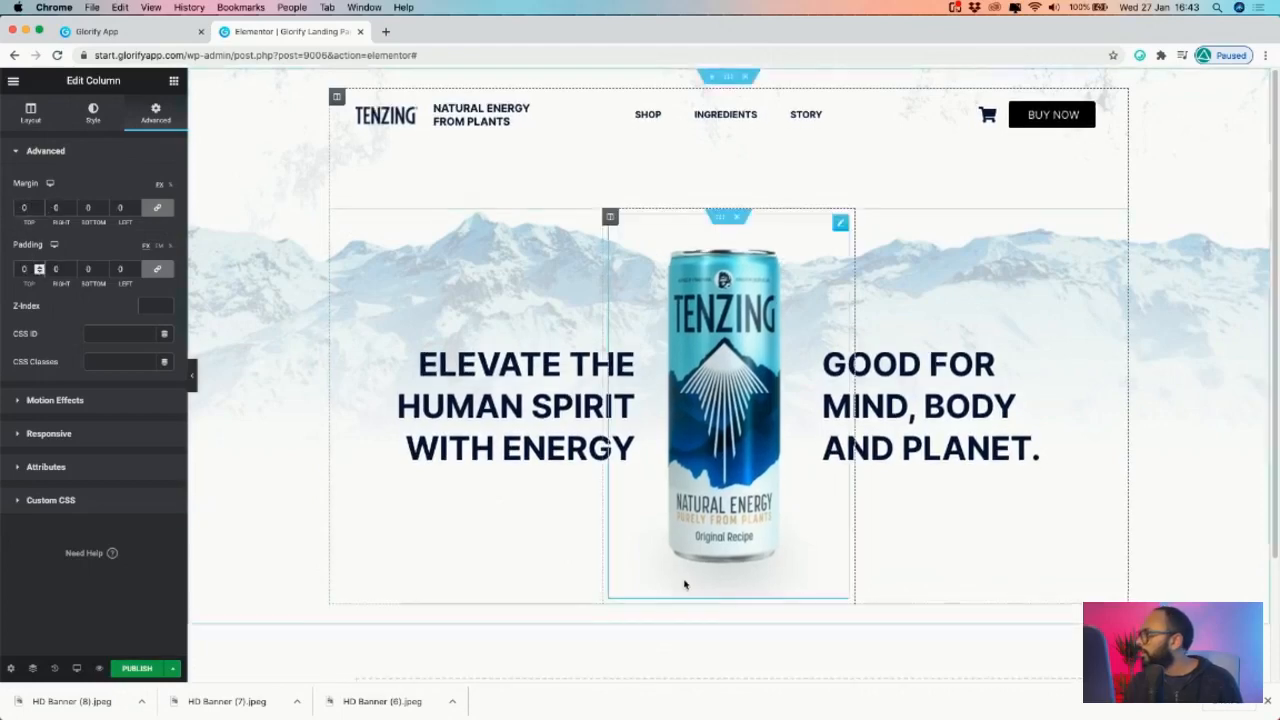
{"action": "scroll", "coordinate": [626, 598], "scroll_direction": "down", "scroll_amount": 1}
{"action": "scroll", "coordinate": [314, 500], "scroll_direction": "up", "scroll_amount": 1}
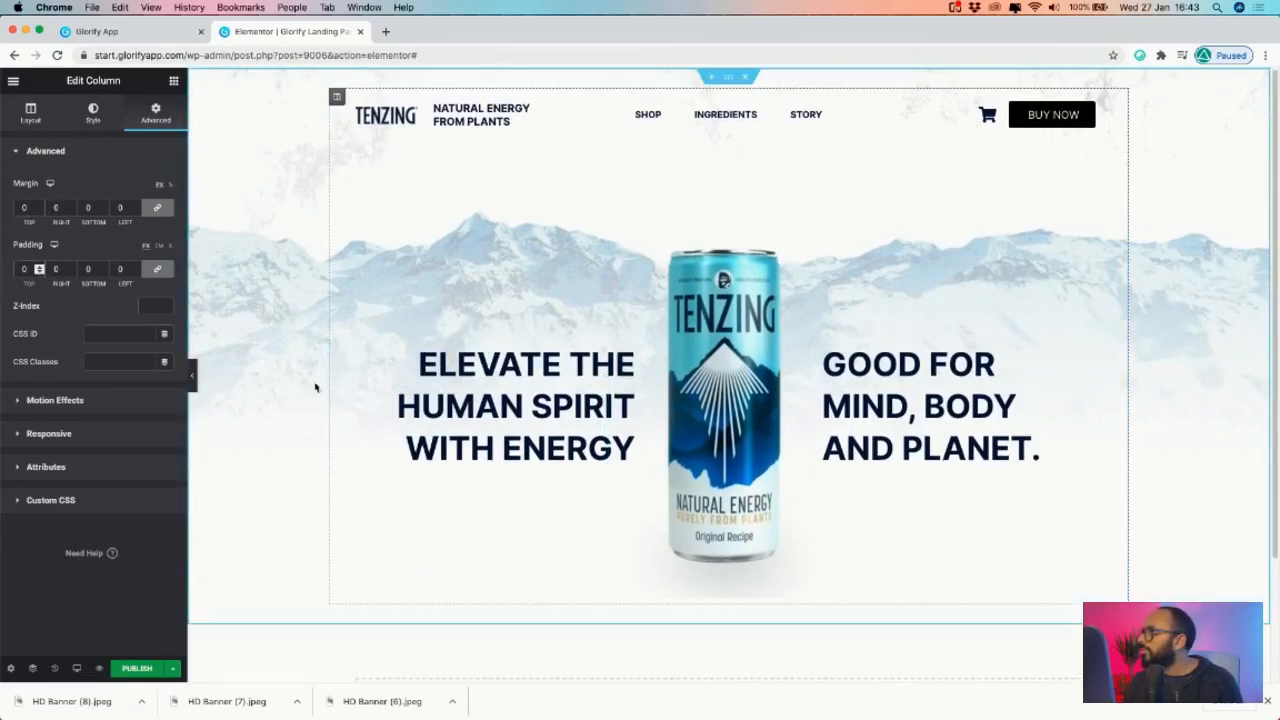
{"action": "left_click", "coordinate": [729, 77]}
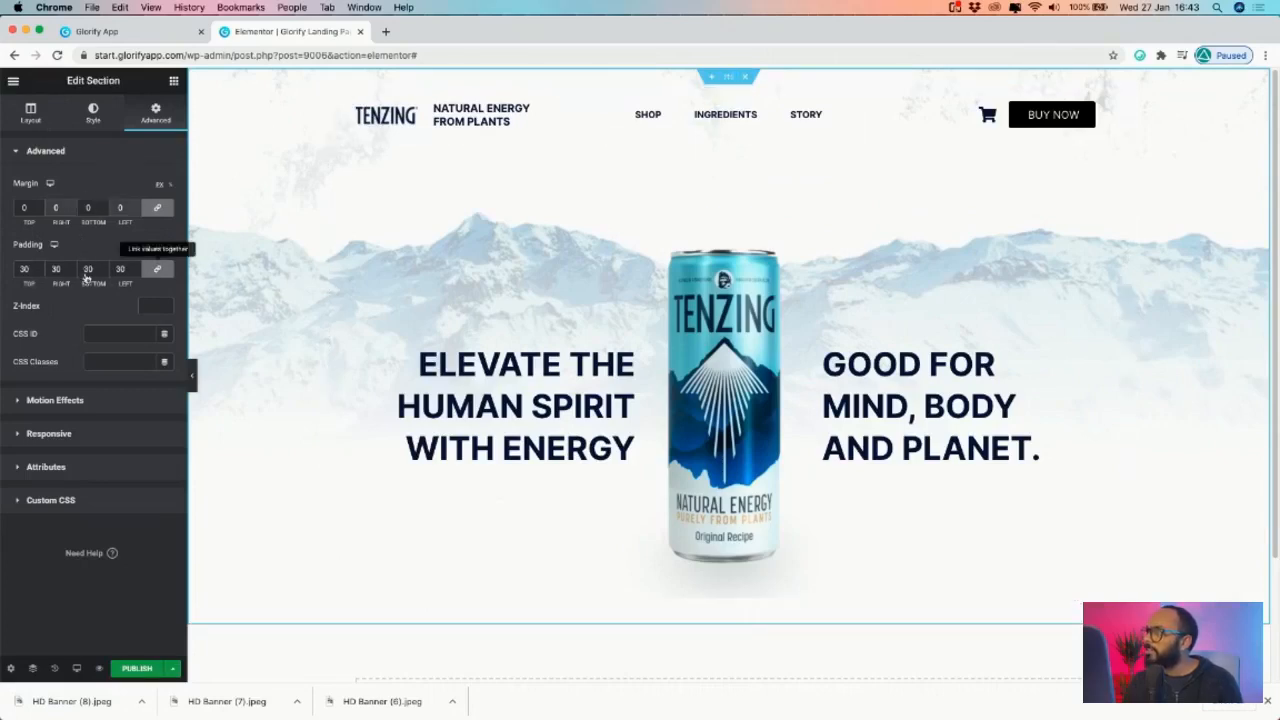
{"action": "left_click_drag", "start_coordinate": [95, 270], "coordinate": [76, 272]}
{"action": "type", "text": "0"}
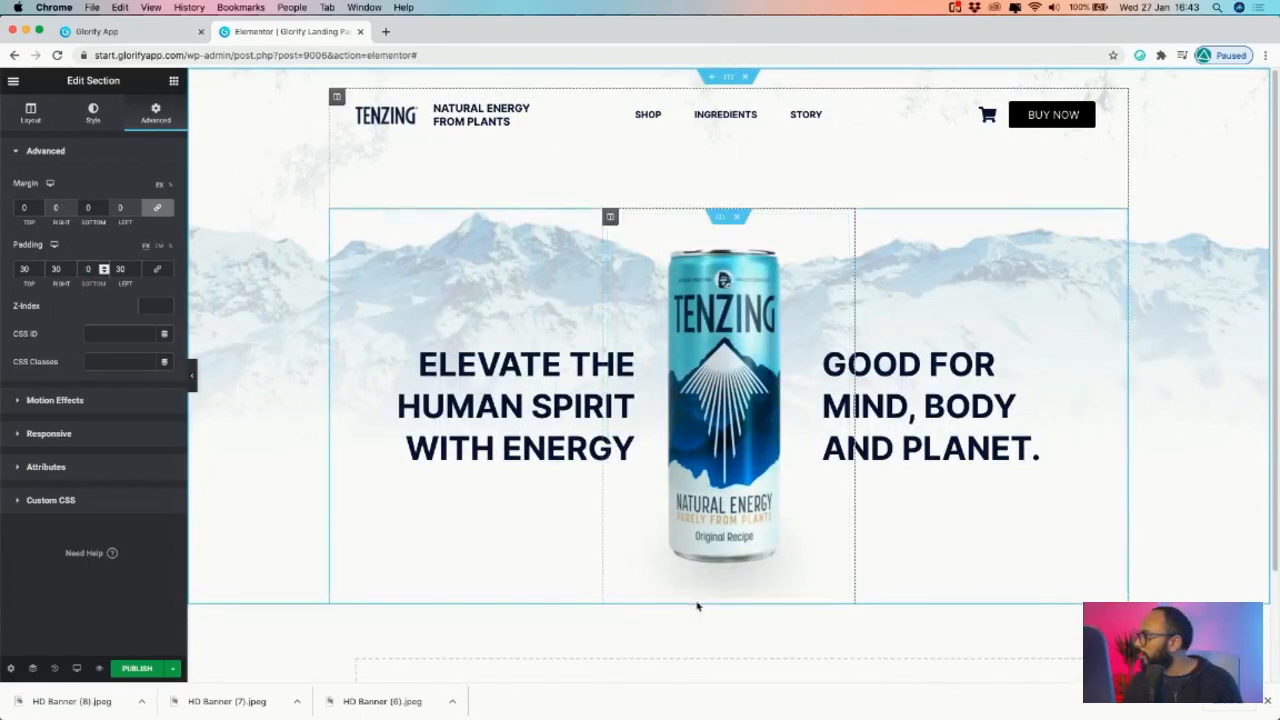
- Reset the can column's margin and padding to 0 on all sides
{"action": "left_click", "coordinate": [724, 474]}
{"action": "left_click", "coordinate": [610, 216]}
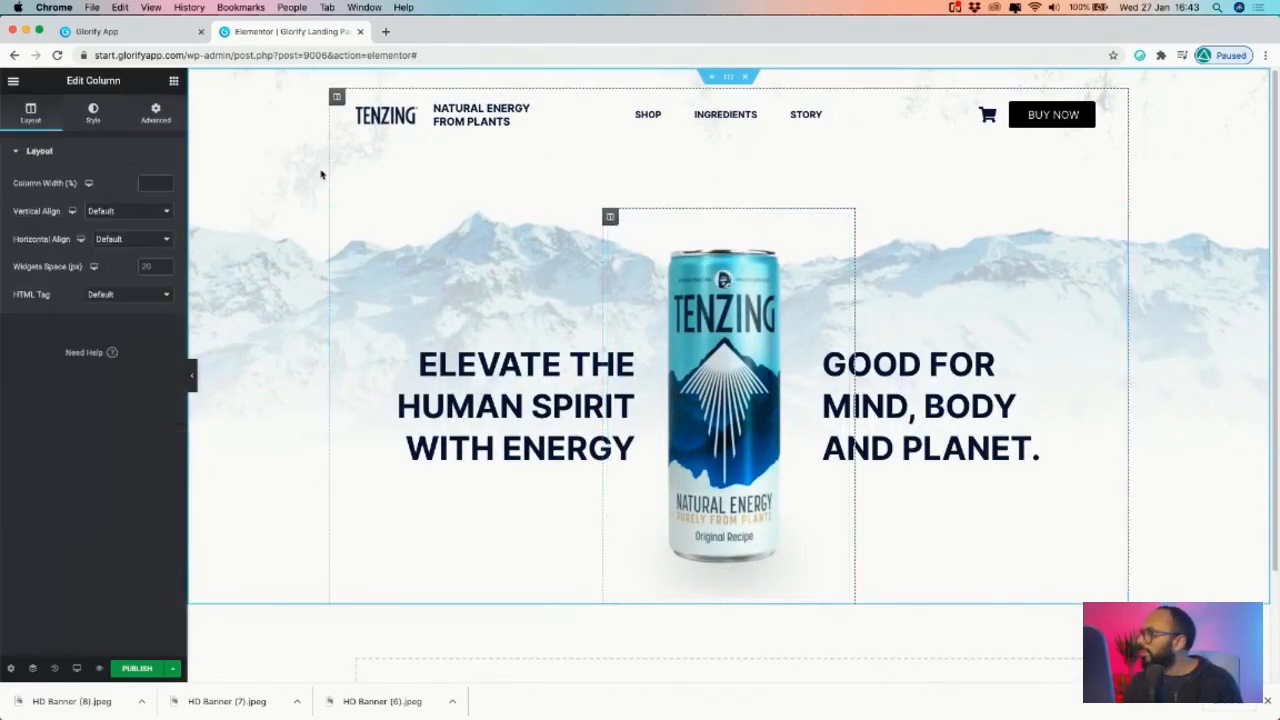
{"action": "left_click", "coordinate": [155, 112]}
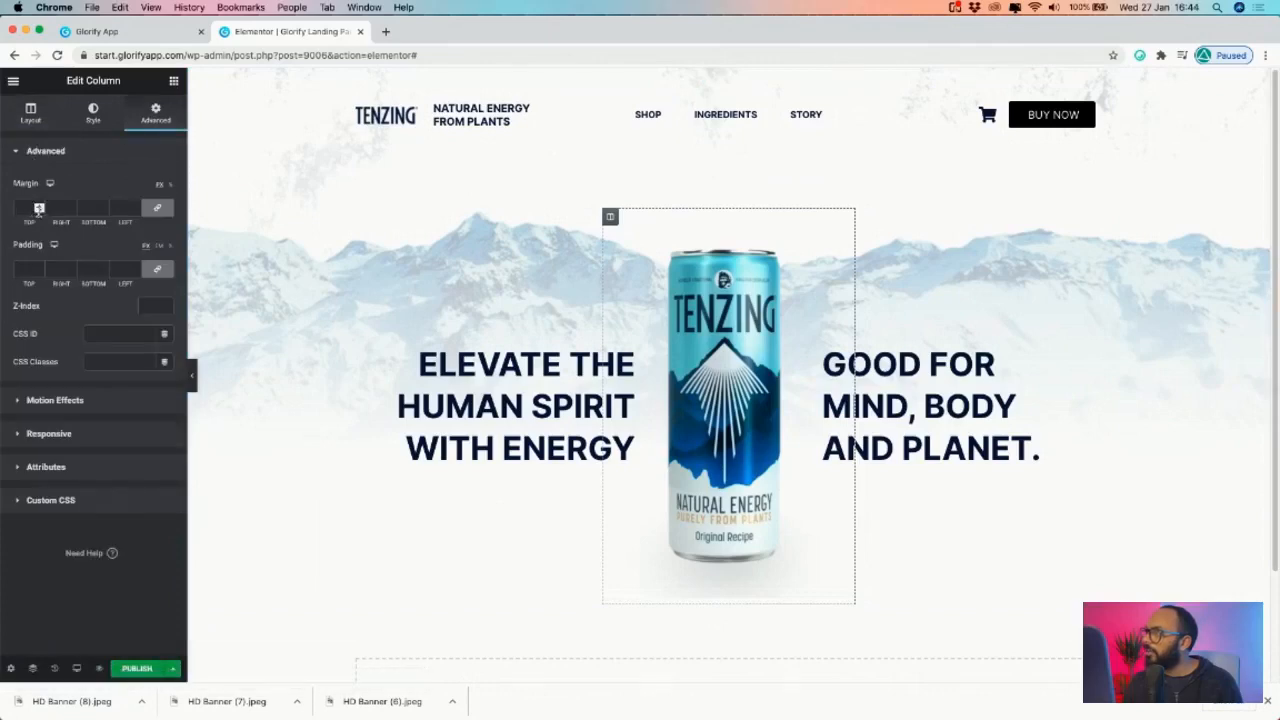
{"action": "type", "text": "-1"}
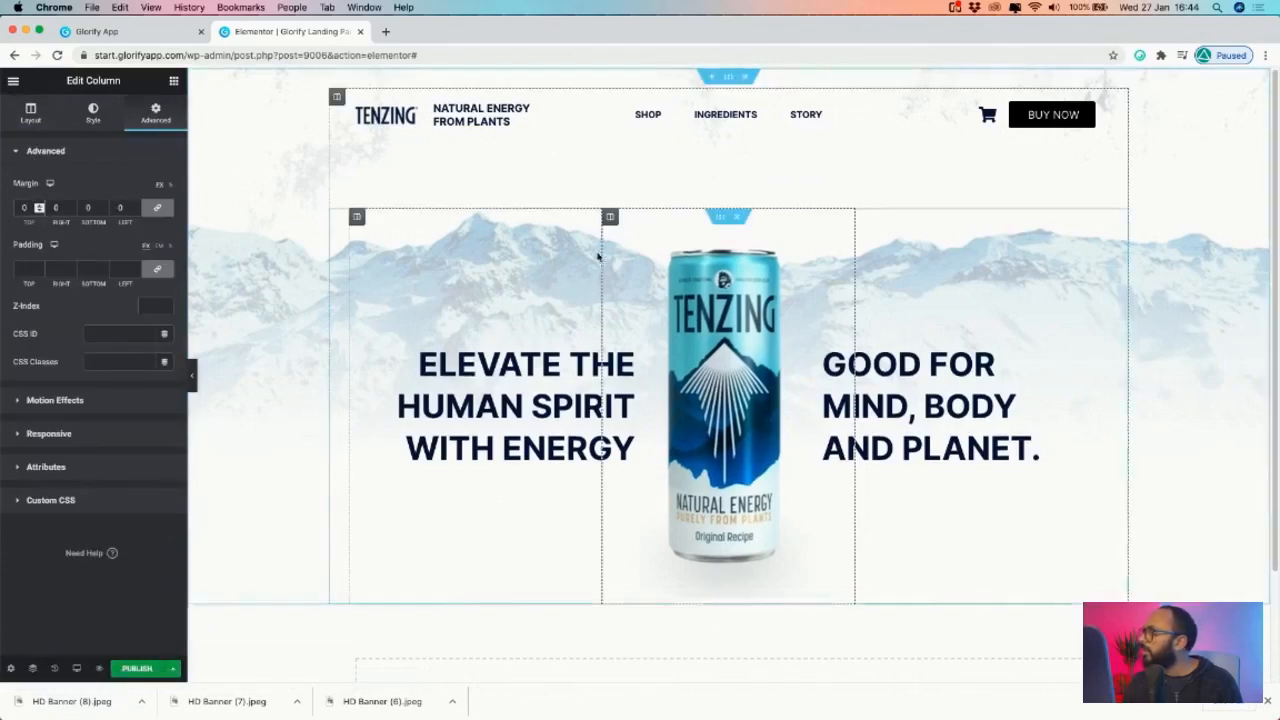
{"action": "left_click", "coordinate": [38, 267]}
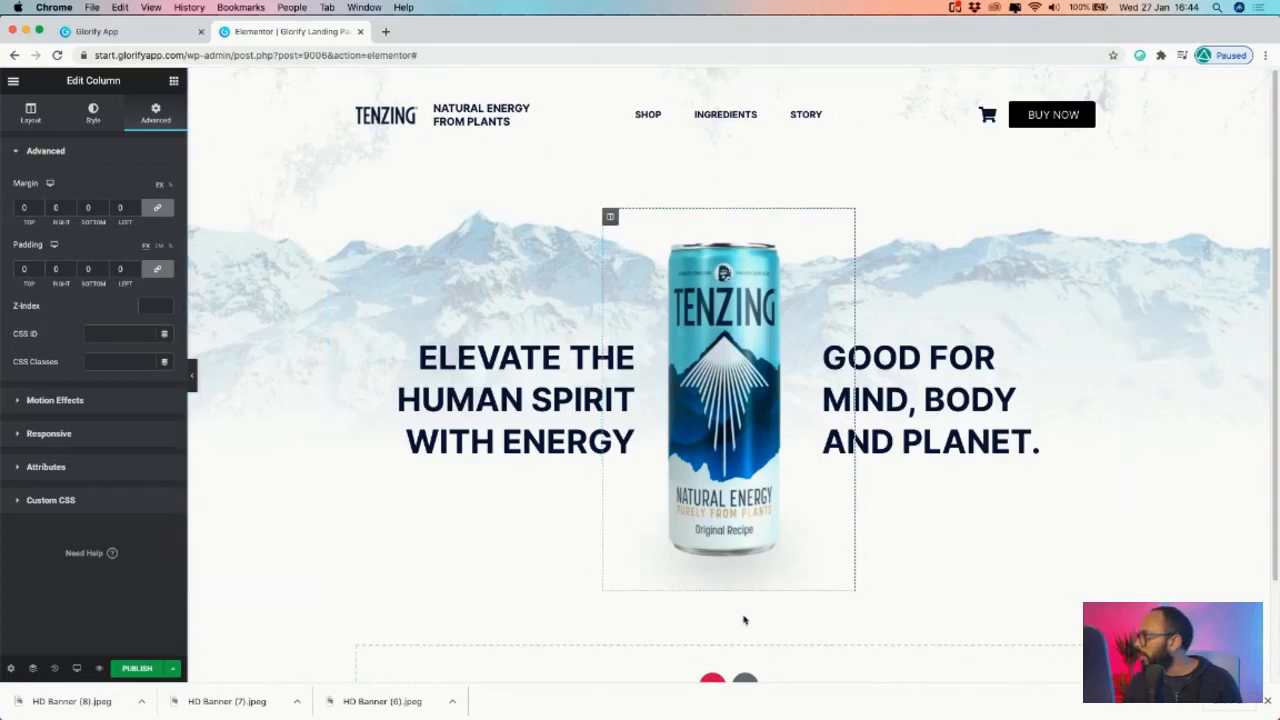
- Add a new one-column section beneath the hero
{"action": "scroll", "coordinate": [743, 620], "scroll_direction": "down", "scroll_amount": 3}
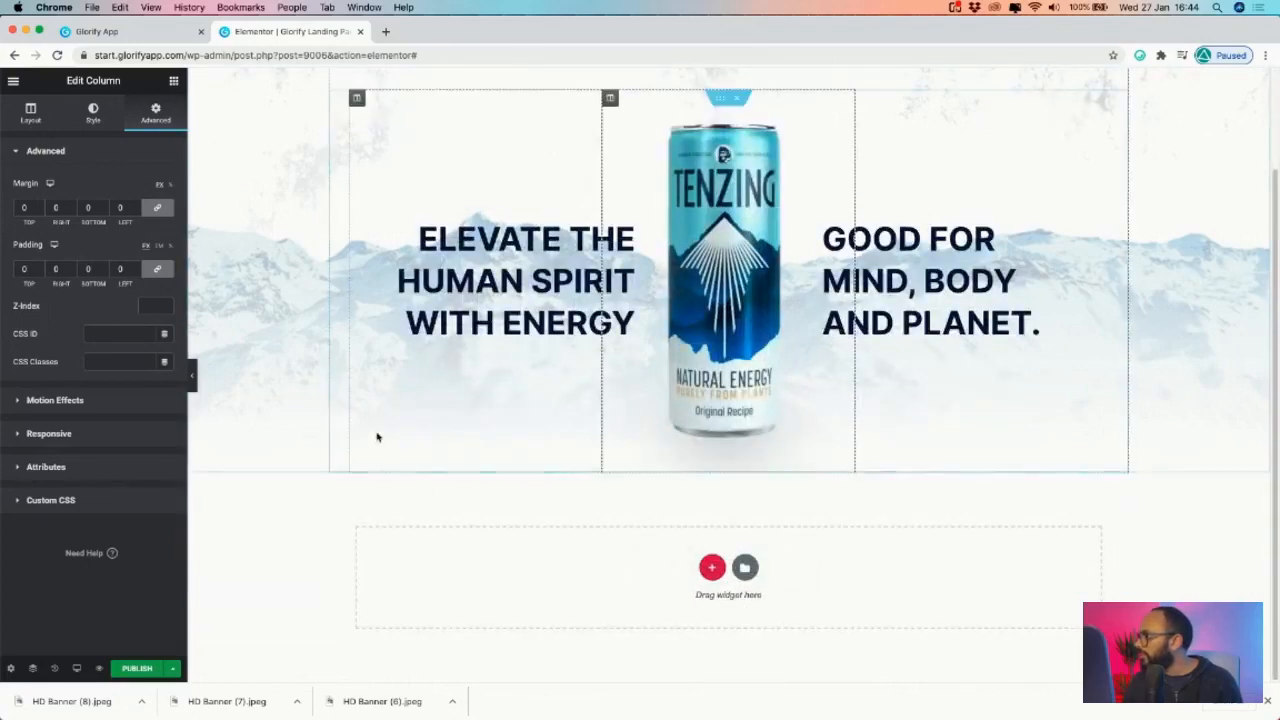
{"action": "left_click", "coordinate": [711, 567]}
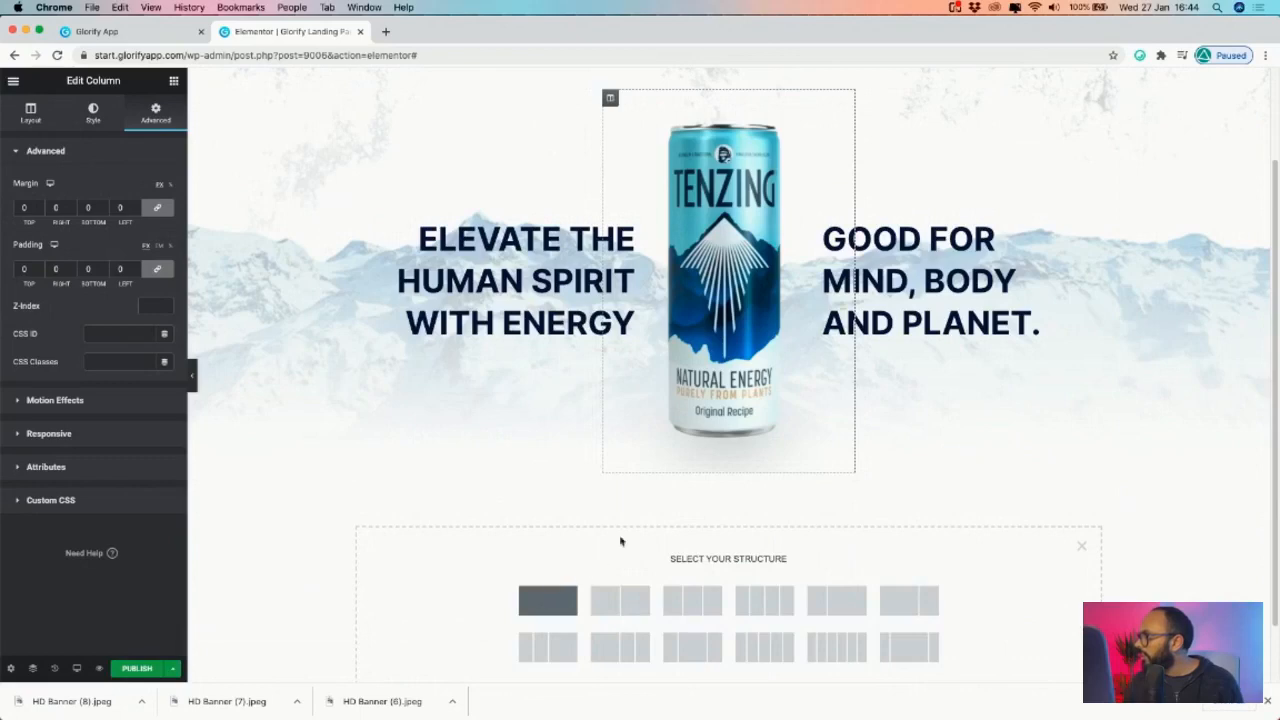
{"action": "left_click", "coordinate": [548, 600]}
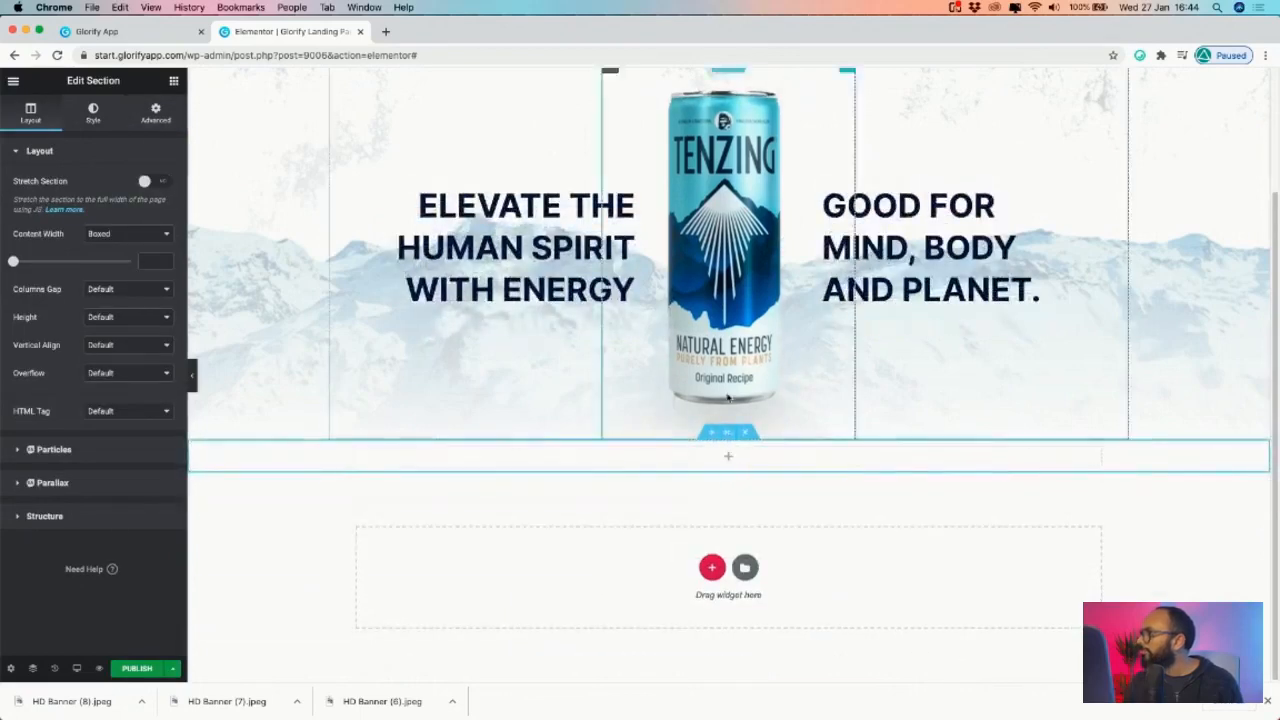
{"action": "scroll", "coordinate": [728, 397], "scroll_direction": "up", "scroll_amount": 3}
- Open Glorify's Page 10 mountain banner and zoom in to 59%
{"action": "left_click", "coordinate": [122, 32]}
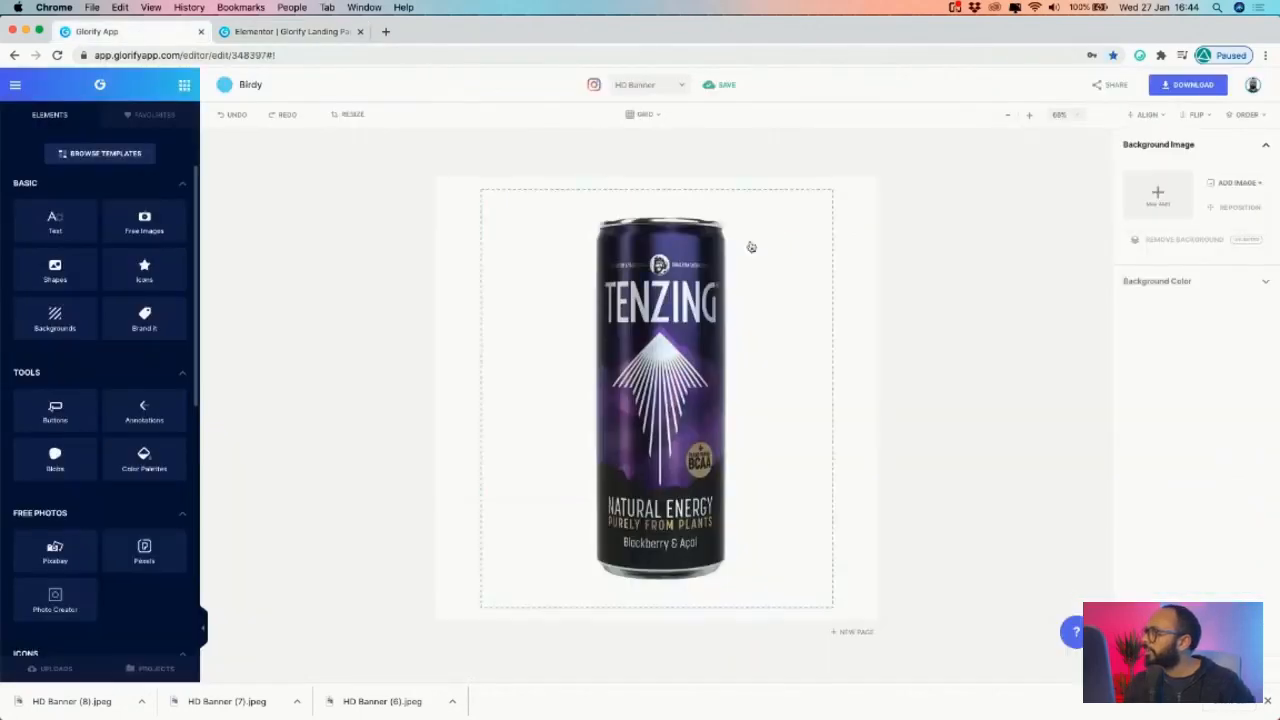
{"action": "left_click", "coordinate": [290, 31]}
{"action": "left_click", "coordinate": [118, 31]}
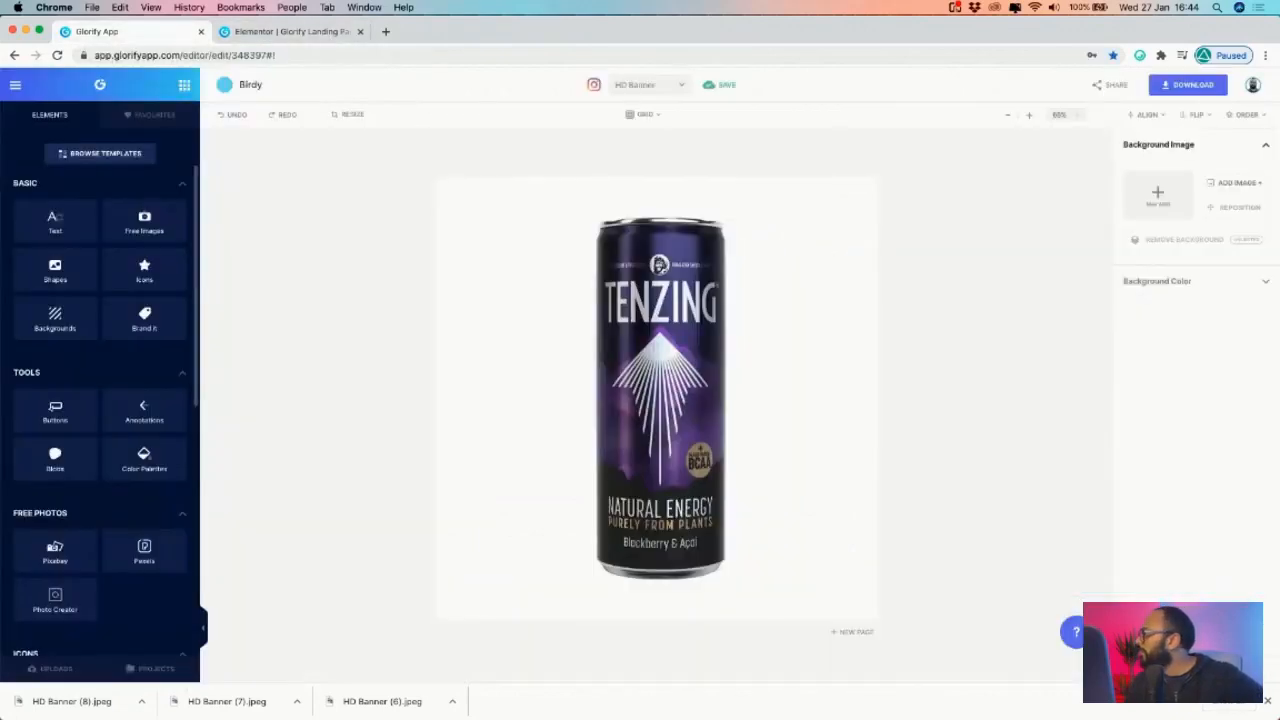
{"action": "left_click", "coordinate": [1184, 441]}
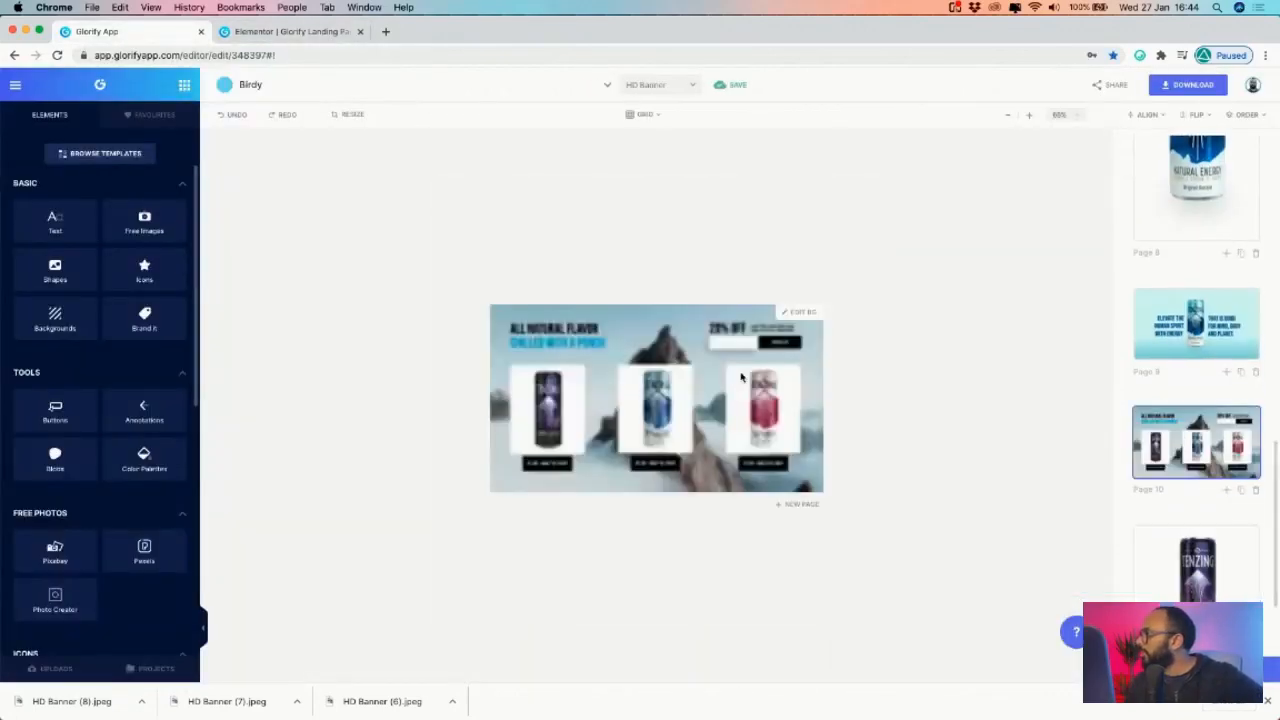
{"action": "left_click", "coordinate": [1028, 118]}
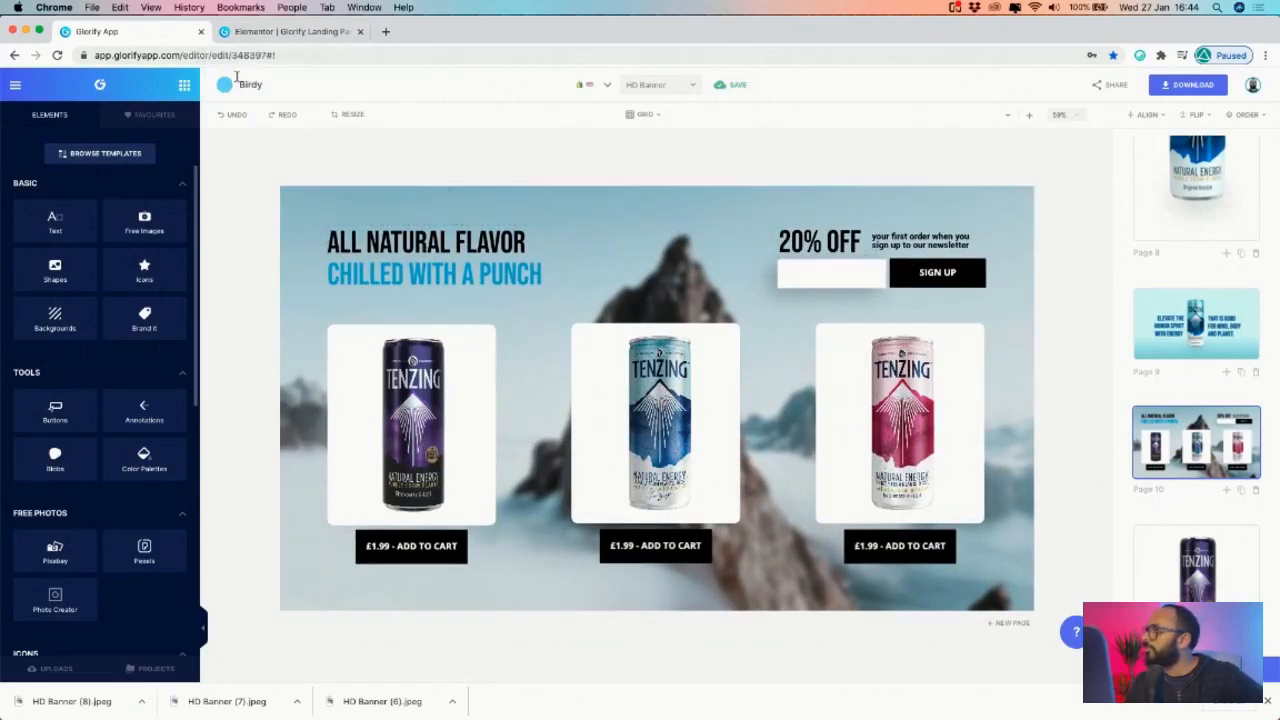
- Drop a two-column Inner Section into the new section below the hero
{"action": "left_click", "coordinate": [271, 33]}
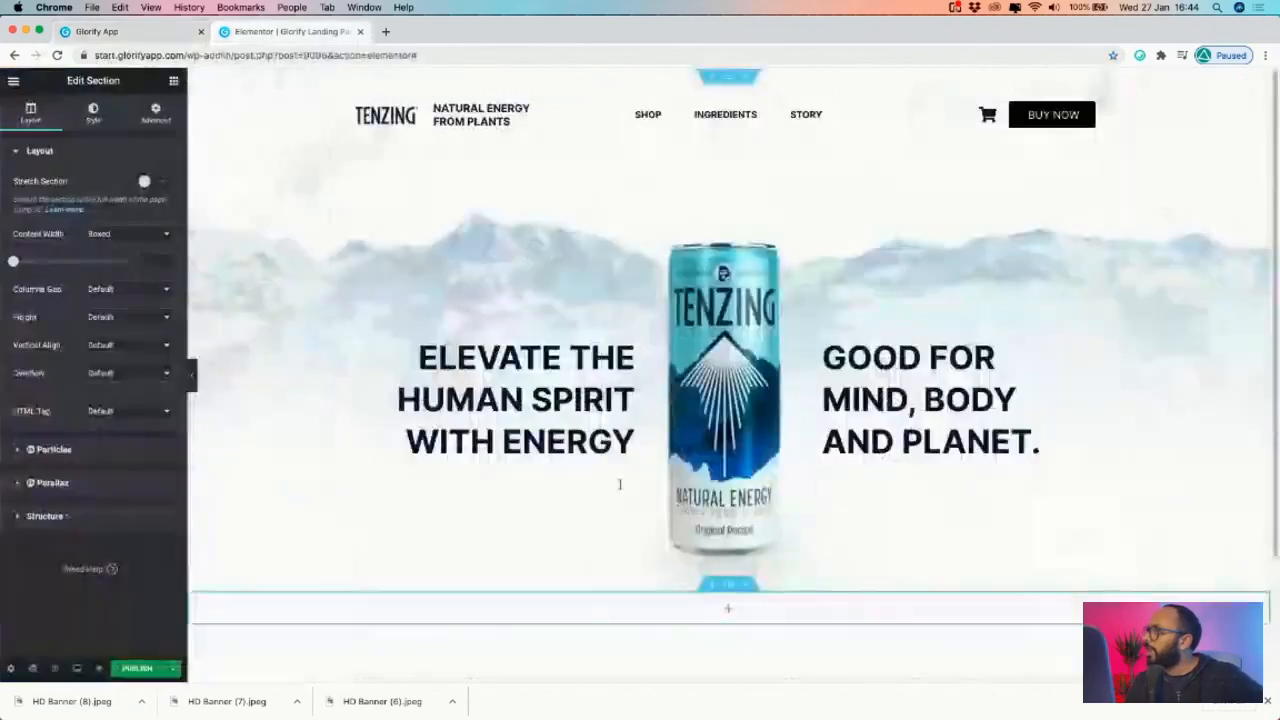
{"action": "scroll", "coordinate": [733, 484], "scroll_direction": "down", "scroll_amount": 3}
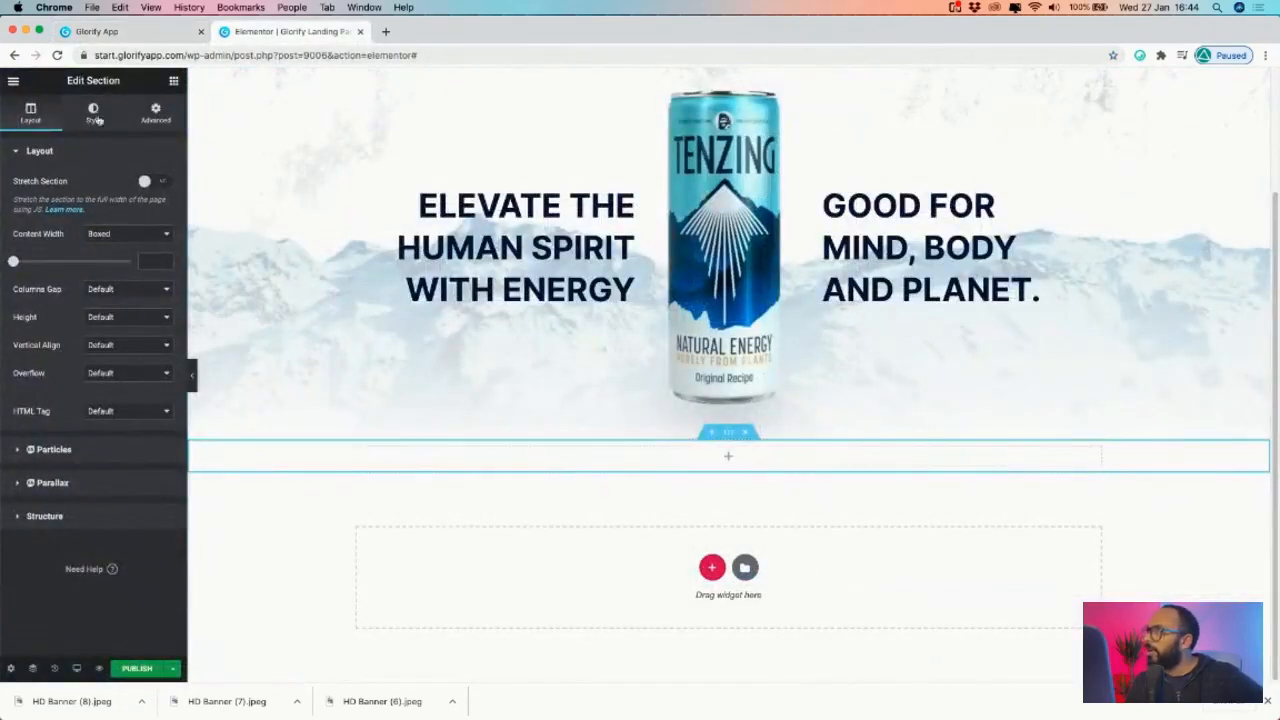
{"action": "left_click", "coordinate": [155, 110]}
{"action": "left_click", "coordinate": [174, 81]}
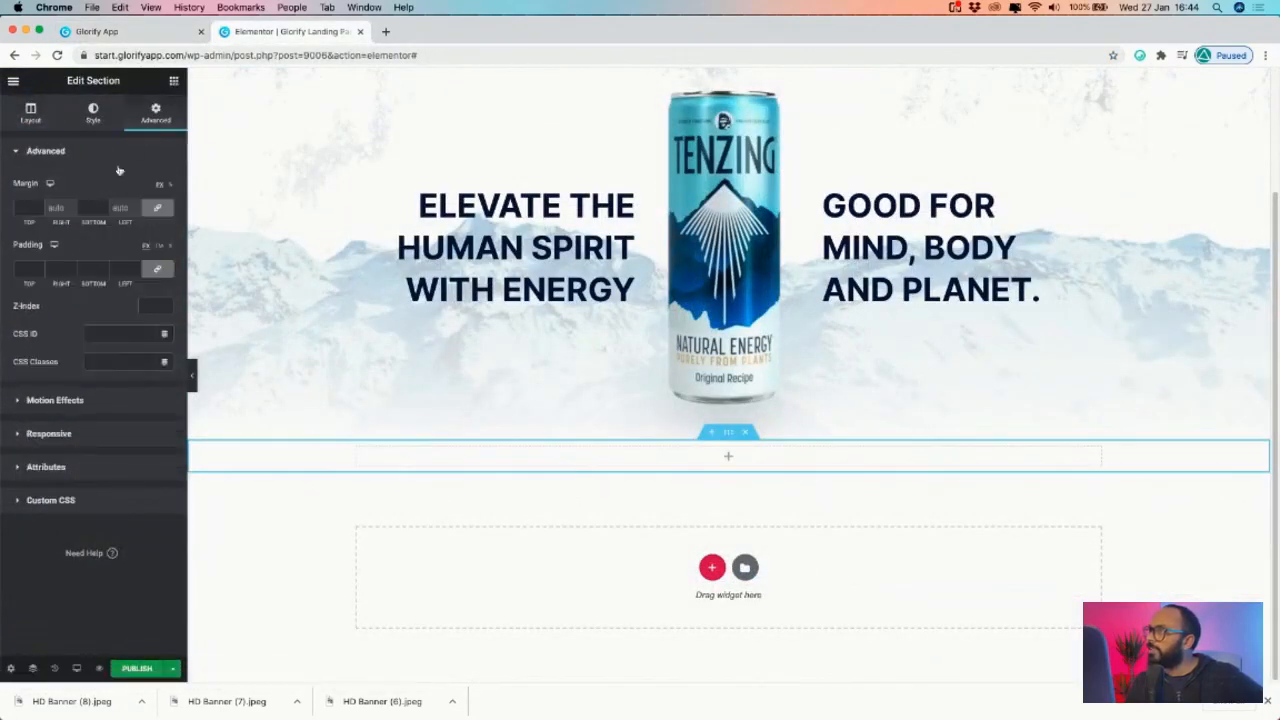
{"action": "left_click_drag", "start_coordinate": [58, 218], "coordinate": [762, 462]}
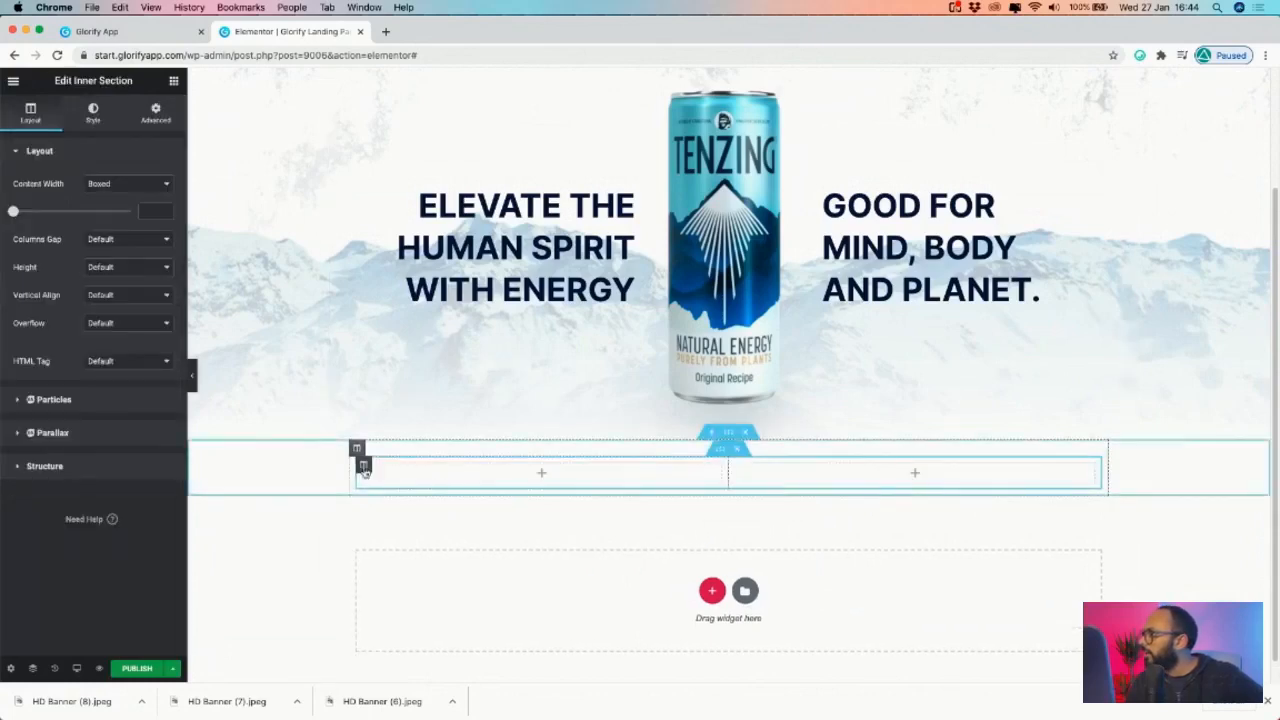
{"action": "right_click", "coordinate": [357, 449]}
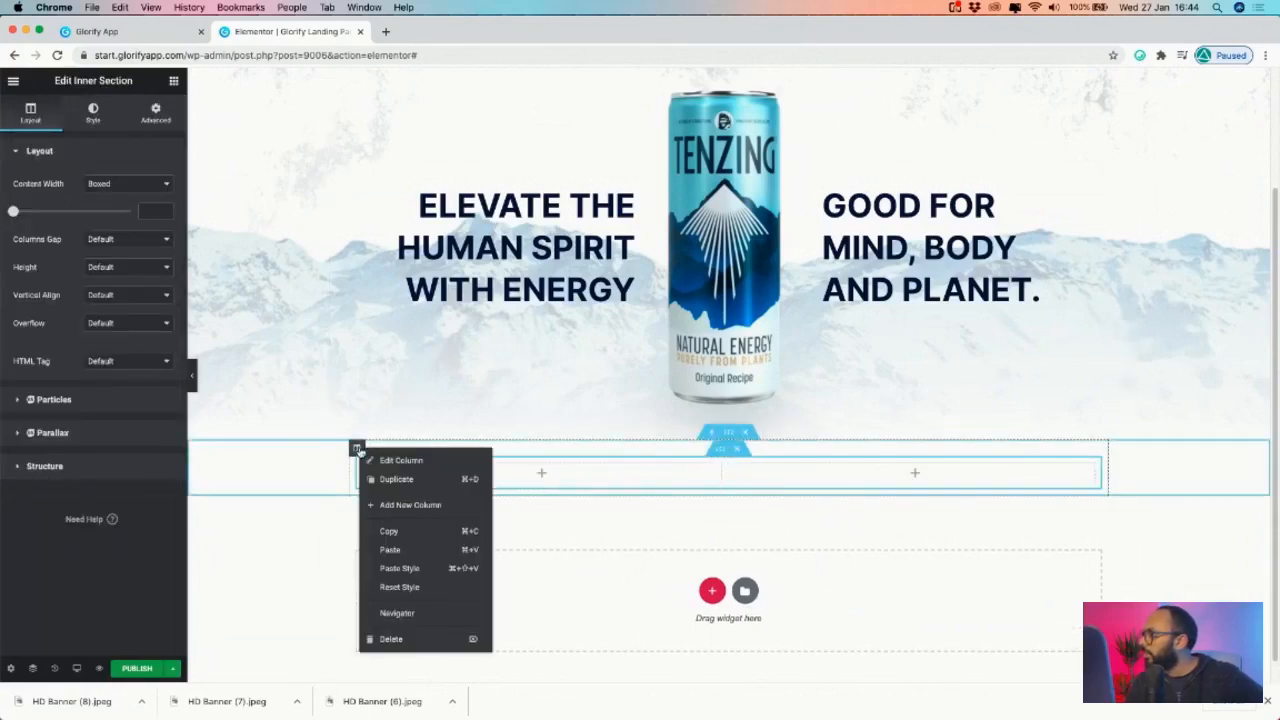
{"action": "left_click", "coordinate": [403, 486]}
{"action": "right_click", "coordinate": [737, 450]}
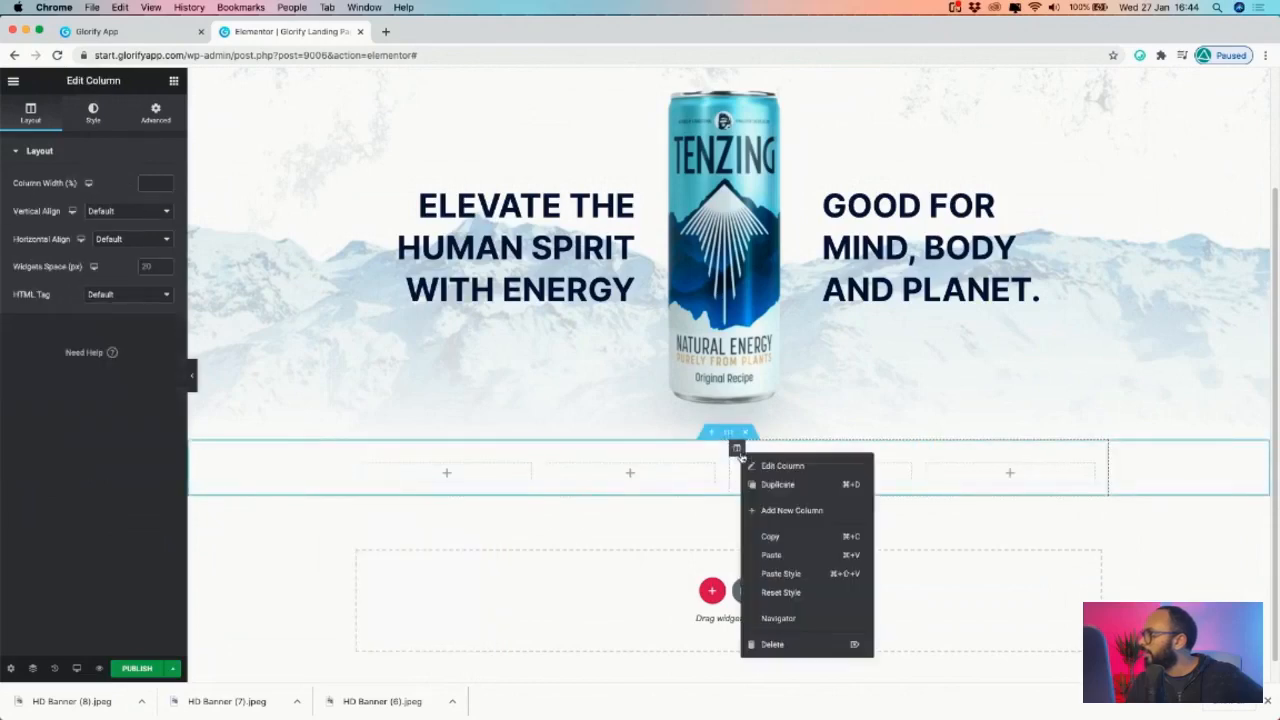
{"action": "left_click", "coordinate": [773, 645]}
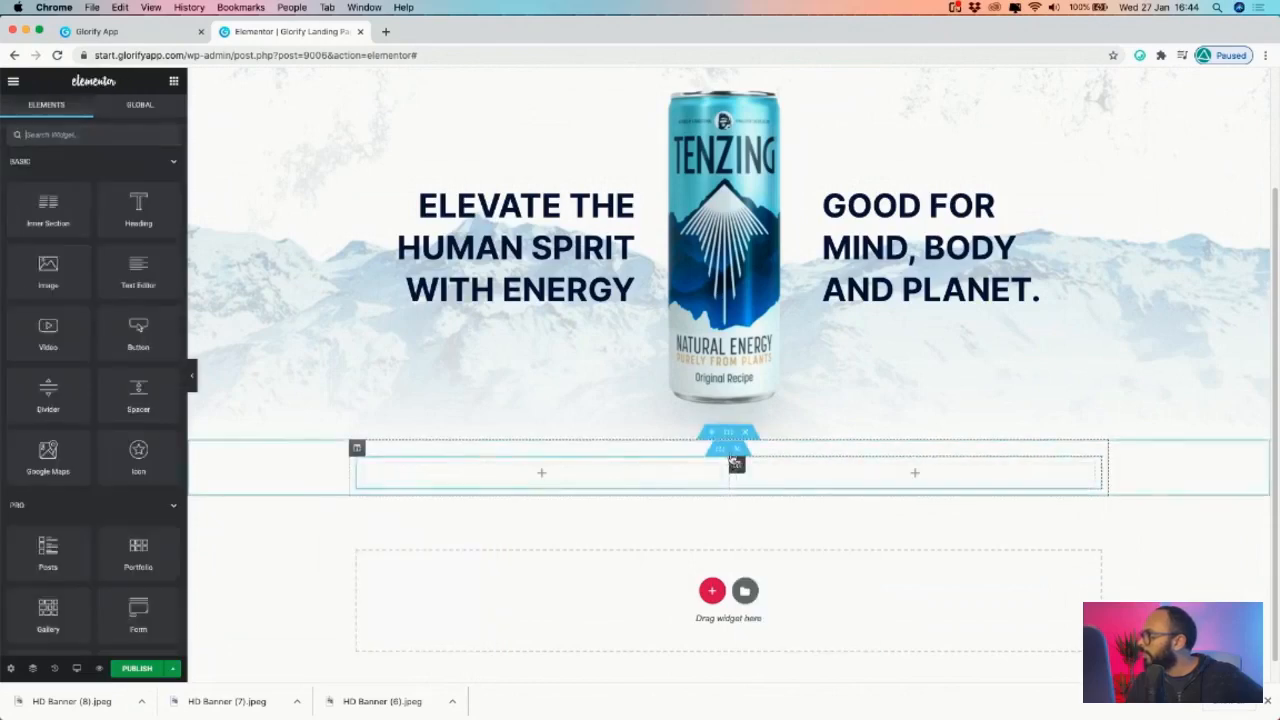
- Duplicate the inner section into a second row and give that row three columns
{"action": "right_click", "coordinate": [720, 447]}
{"action": "left_click", "coordinate": [716, 452]}
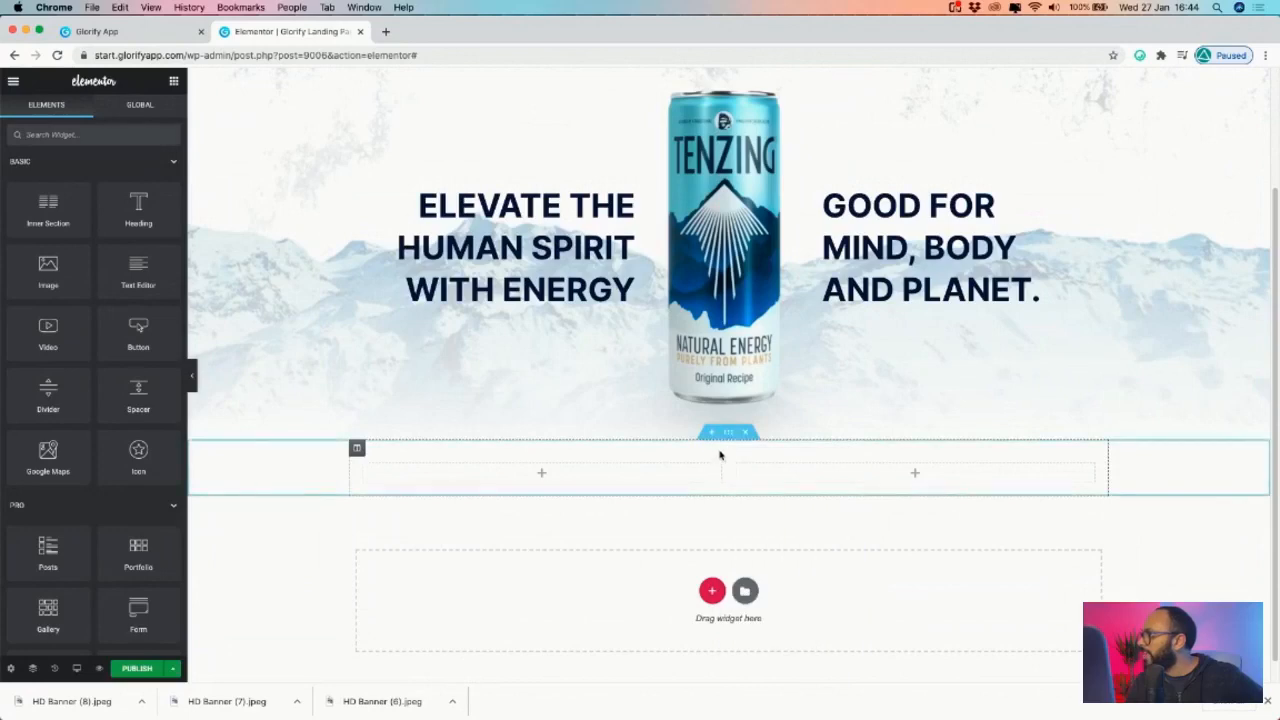
{"action": "right_click", "coordinate": [722, 452]}
{"action": "left_click", "coordinate": [764, 488]}
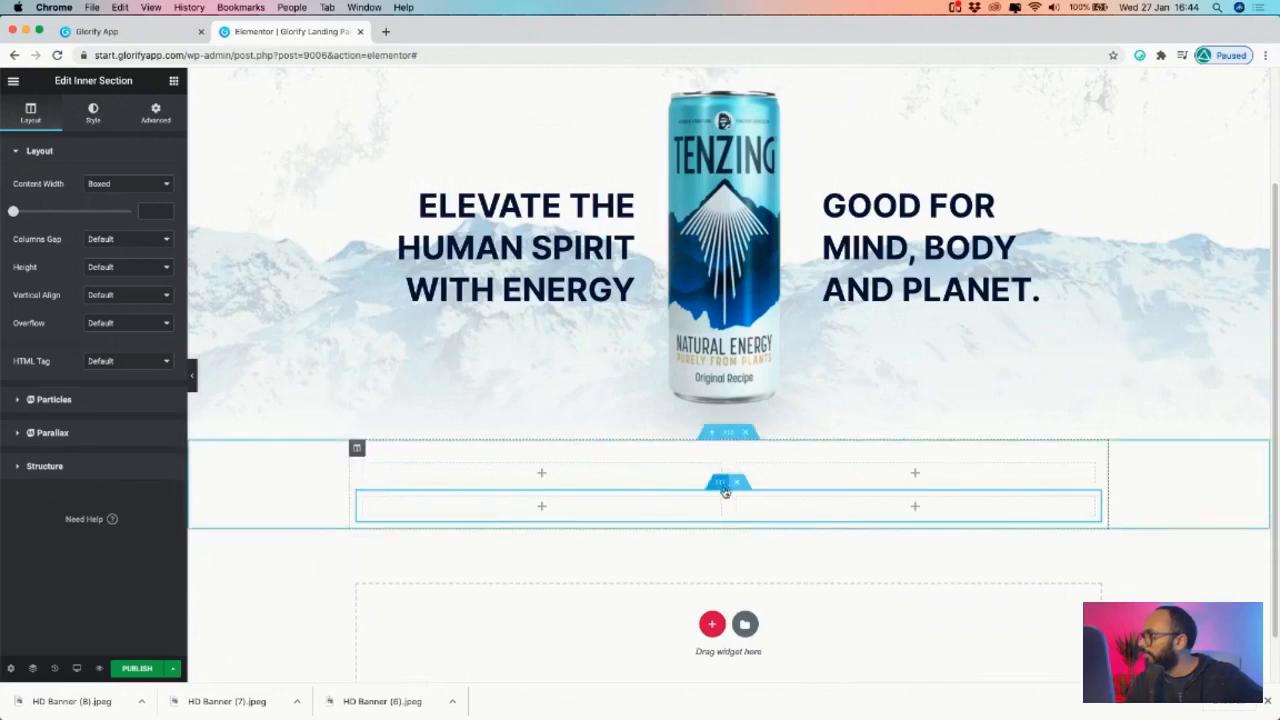
{"action": "right_click", "coordinate": [380, 502]}
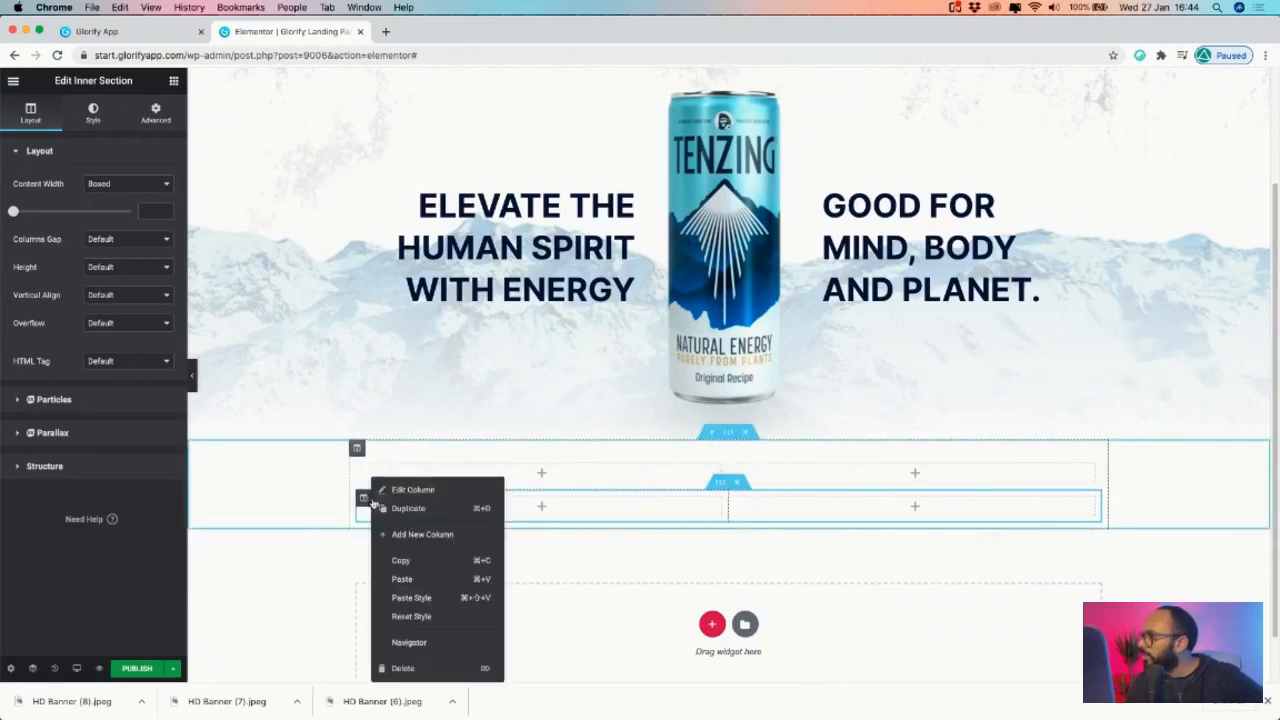
{"action": "left_click", "coordinate": [398, 506]}
- Duplicate Page 10 and delete every element except the mountain background photo
{"action": "left_click", "coordinate": [155, 38]}
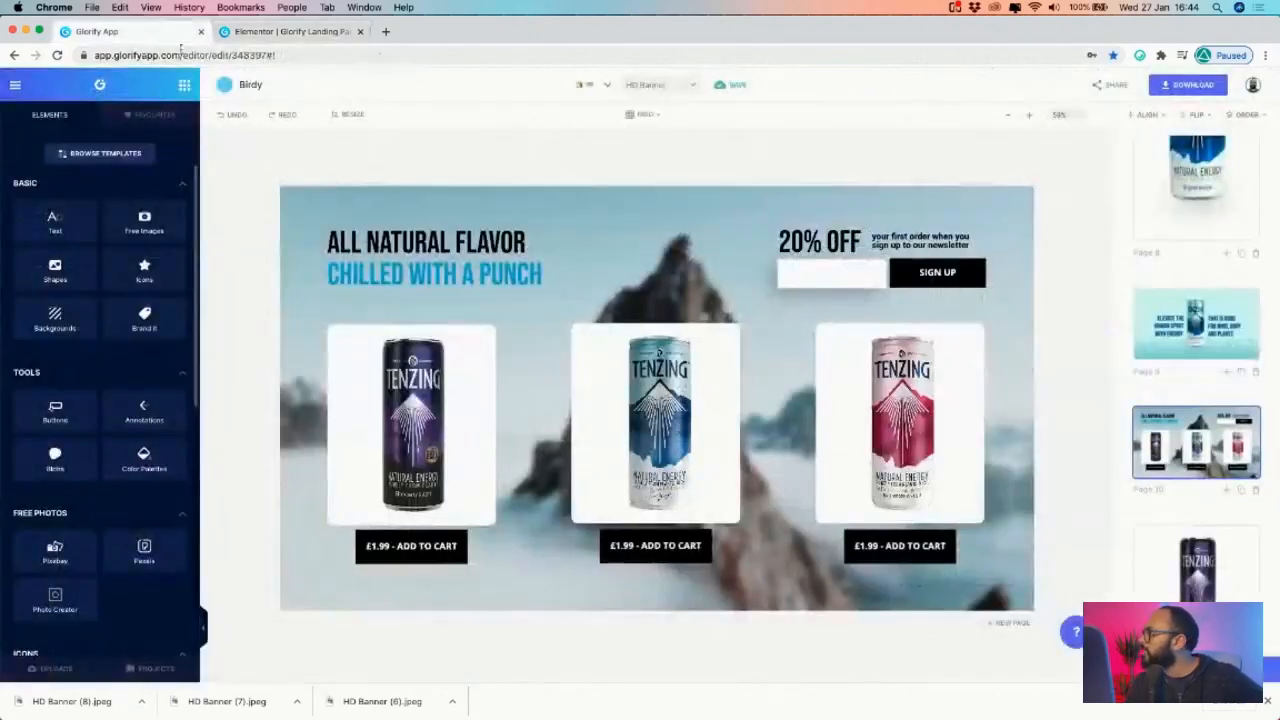
{"action": "left_click", "coordinate": [267, 33]}
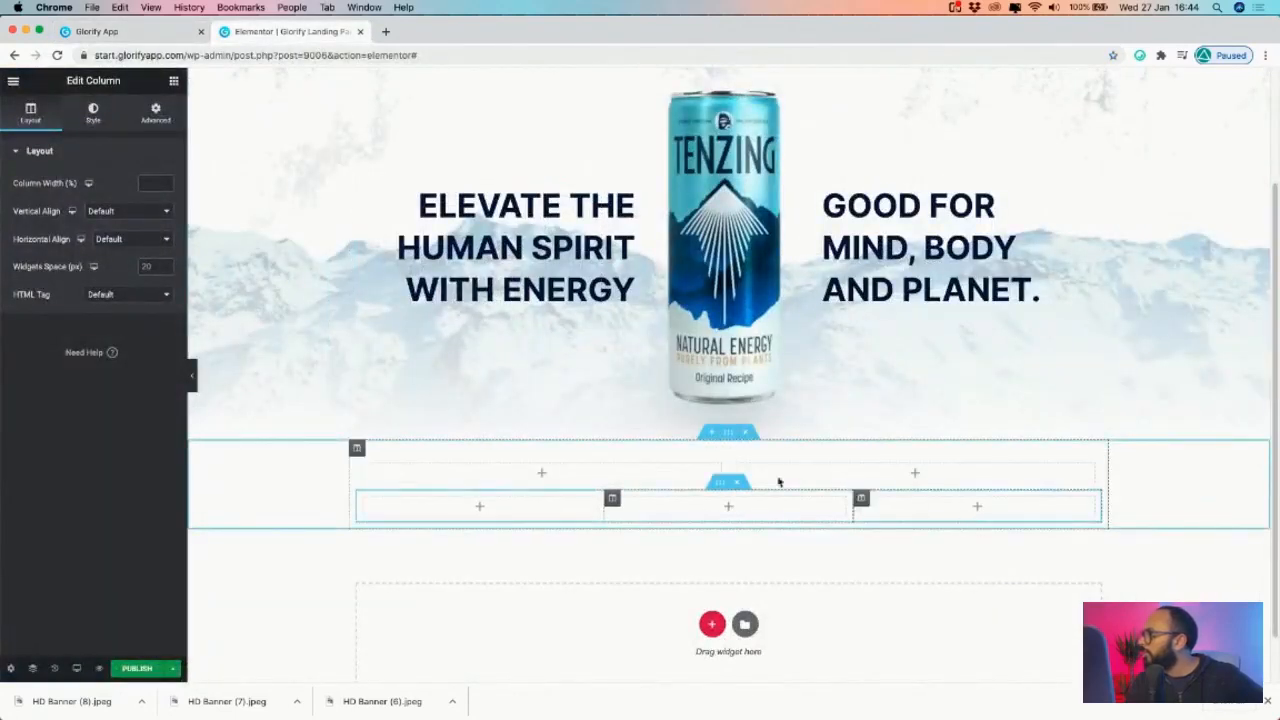
{"action": "left_click", "coordinate": [131, 33]}
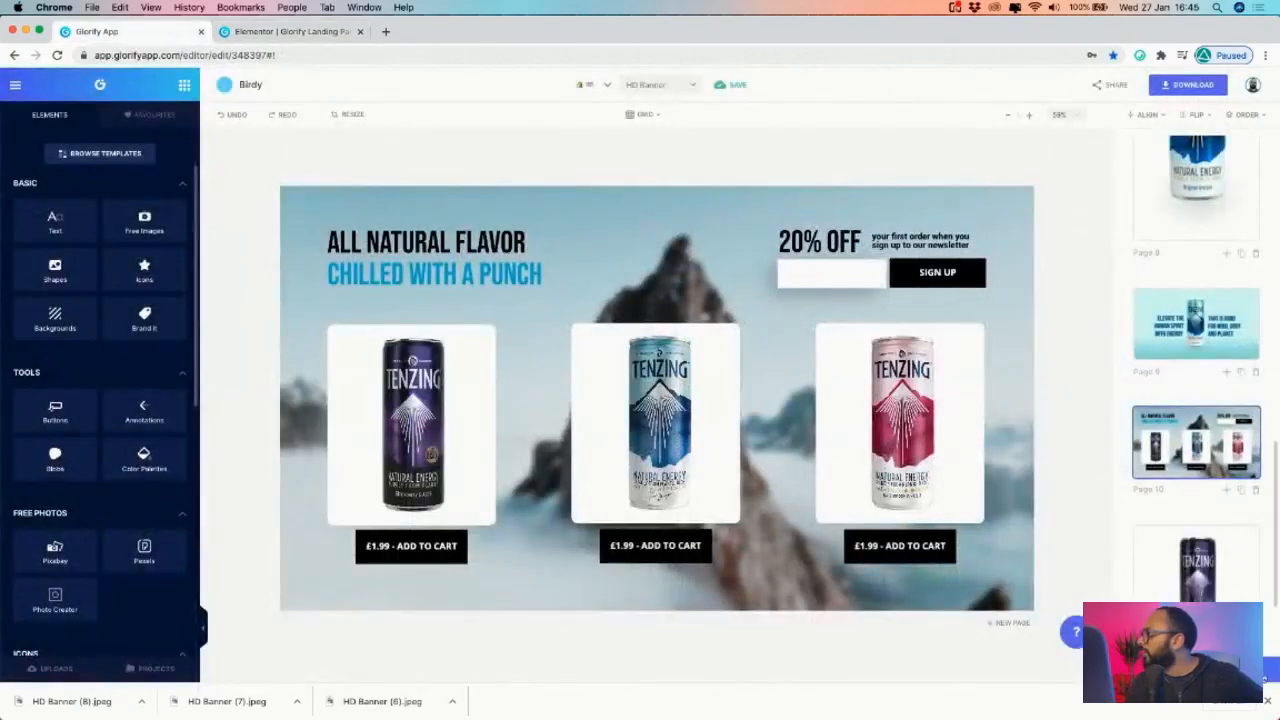
{"action": "left_click", "coordinate": [1173, 465]}
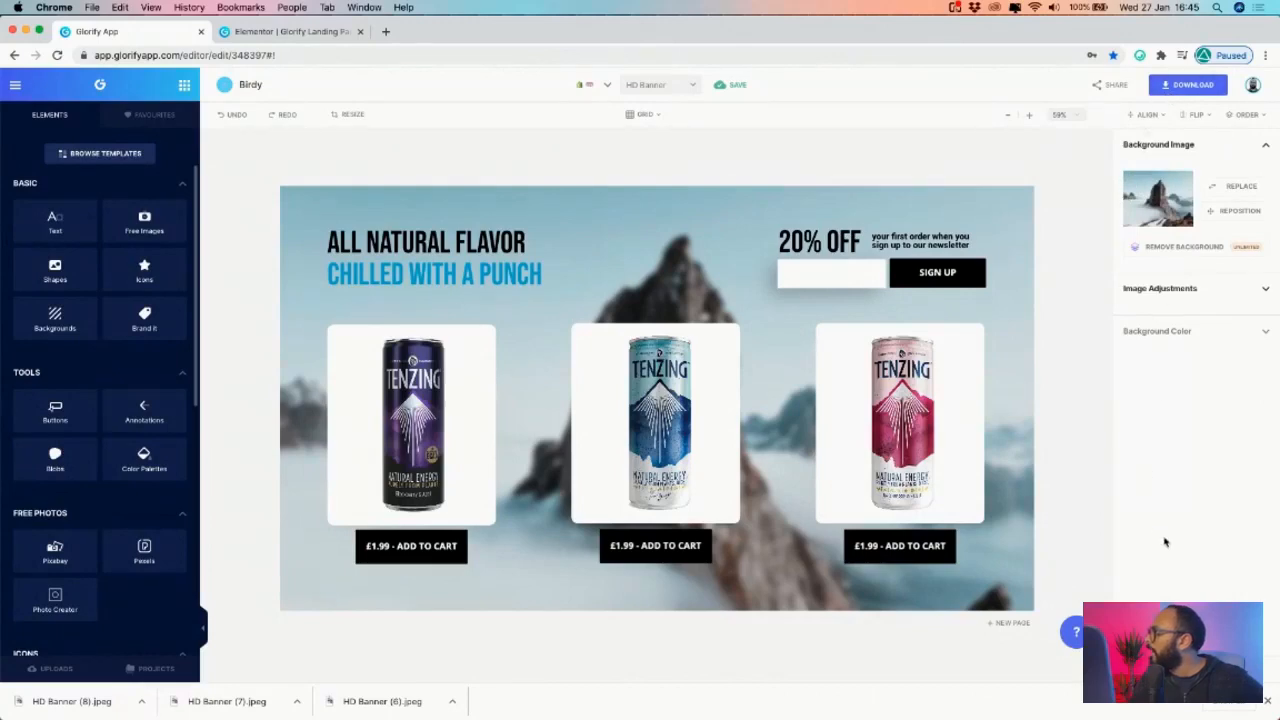
{"action": "left_click", "coordinate": [1236, 669]}
{"action": "left_click", "coordinate": [1240, 491]}
{"action": "left_click_drag", "start_coordinate": [313, 210], "coordinate": [960, 550]}
{"action": "key", "text": "Delete"}
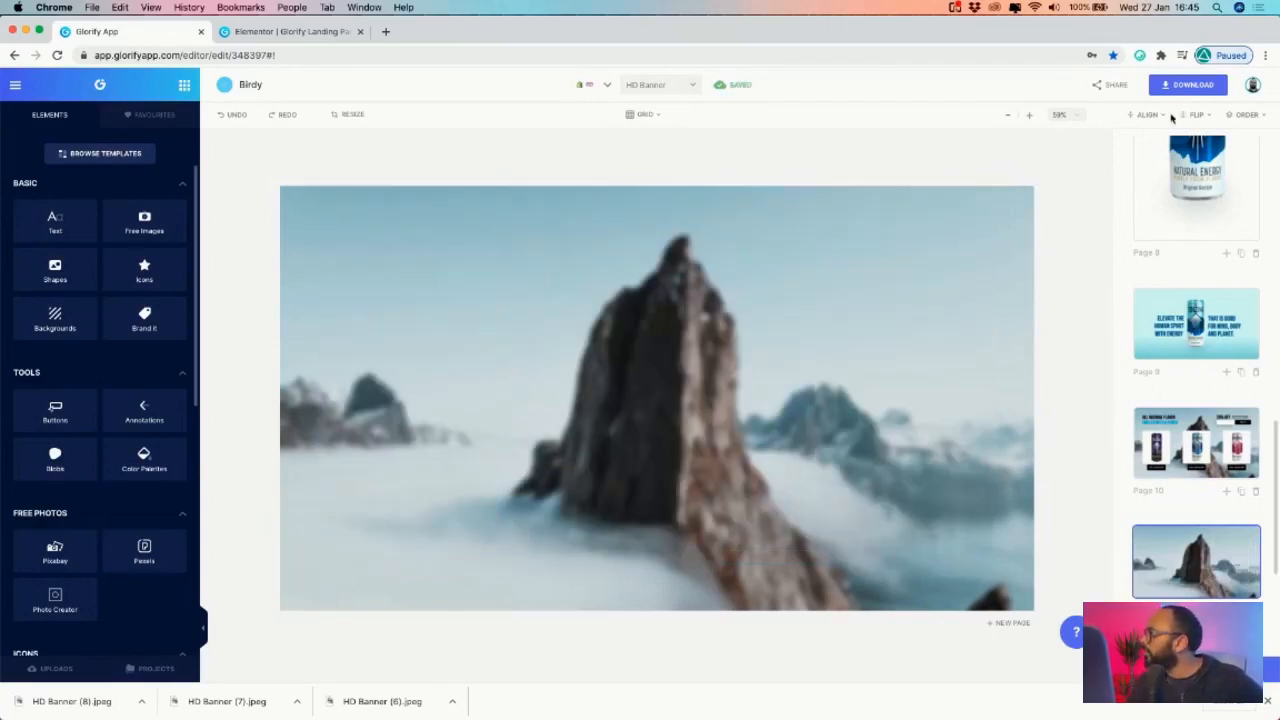
- Download the background-only page as a JPG at x1.5 size
{"action": "left_click", "coordinate": [1188, 85]}
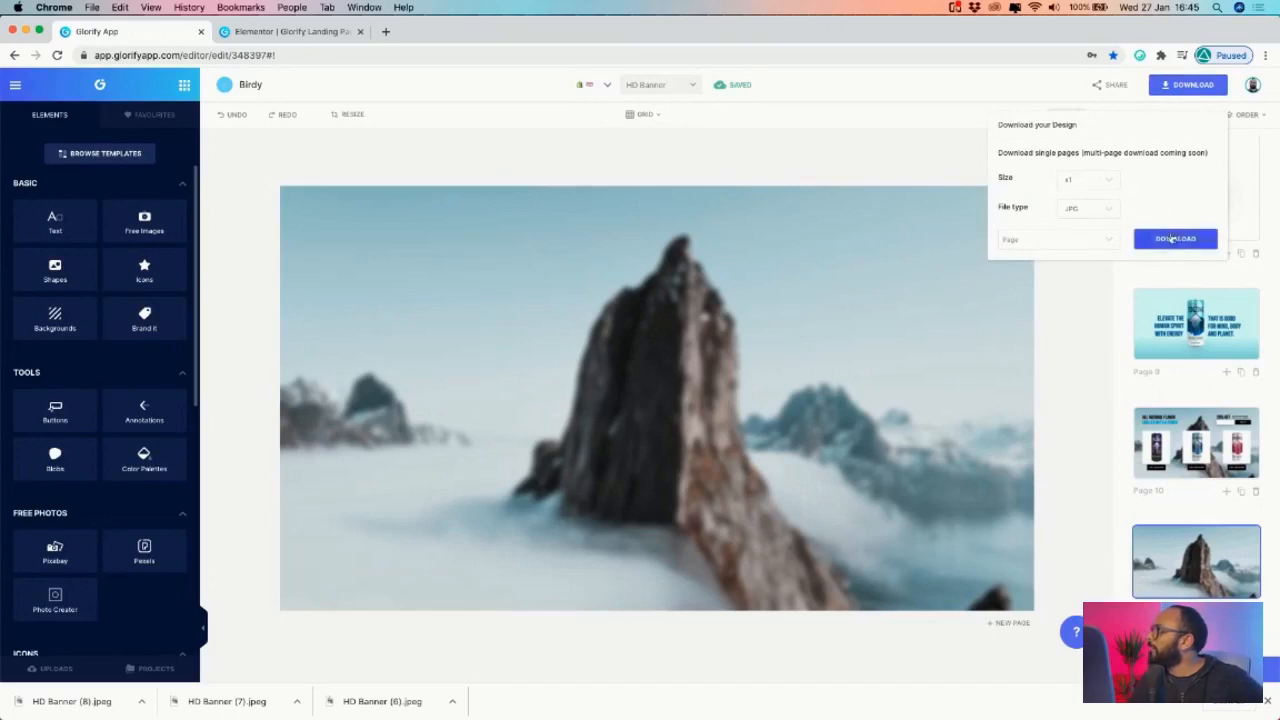
{"action": "left_click", "coordinate": [1174, 240]}
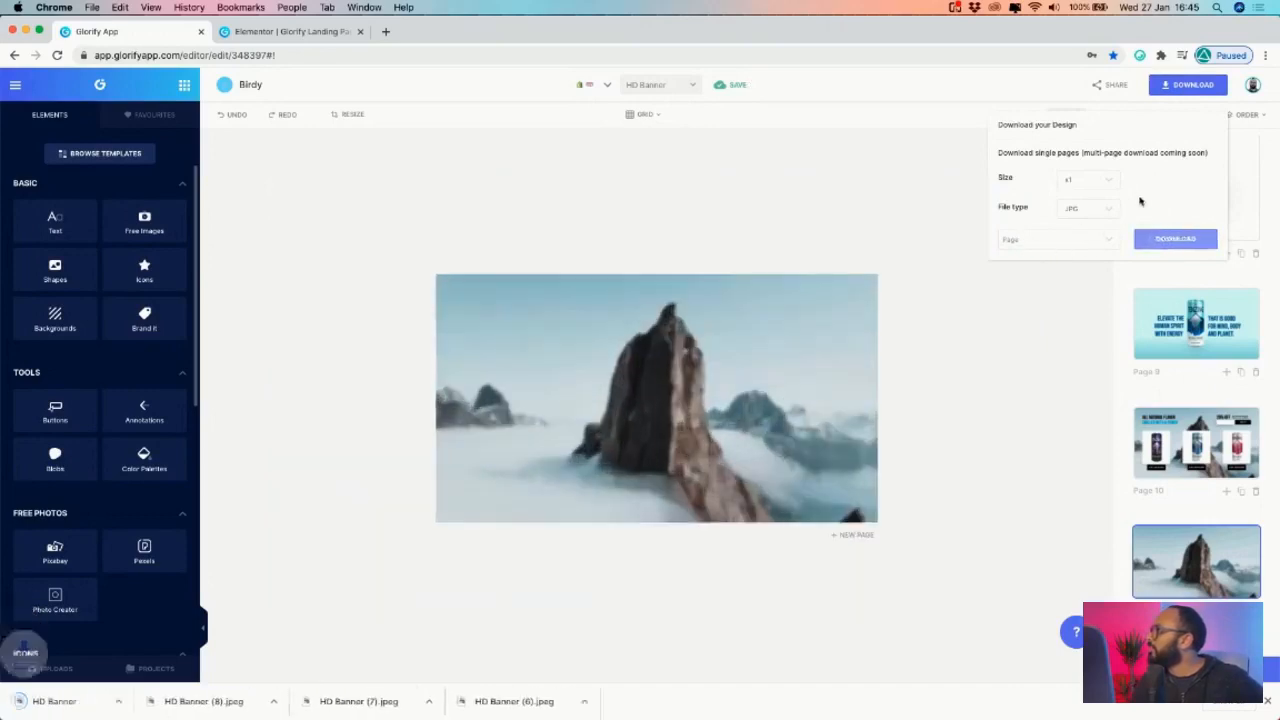
{"action": "left_click", "coordinate": [1106, 183]}
{"action": "left_click", "coordinate": [1090, 189]}
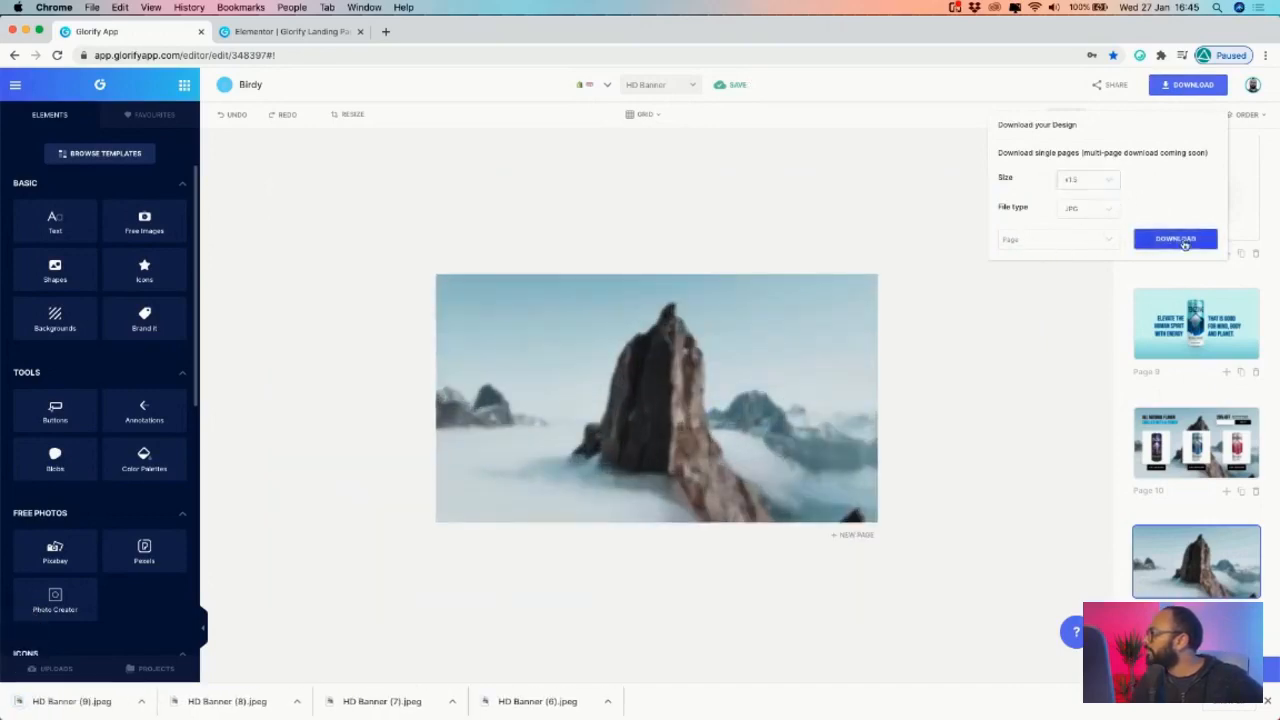
{"action": "left_click", "coordinate": [1180, 239]}
{"action": "left_click", "coordinate": [289, 32]}
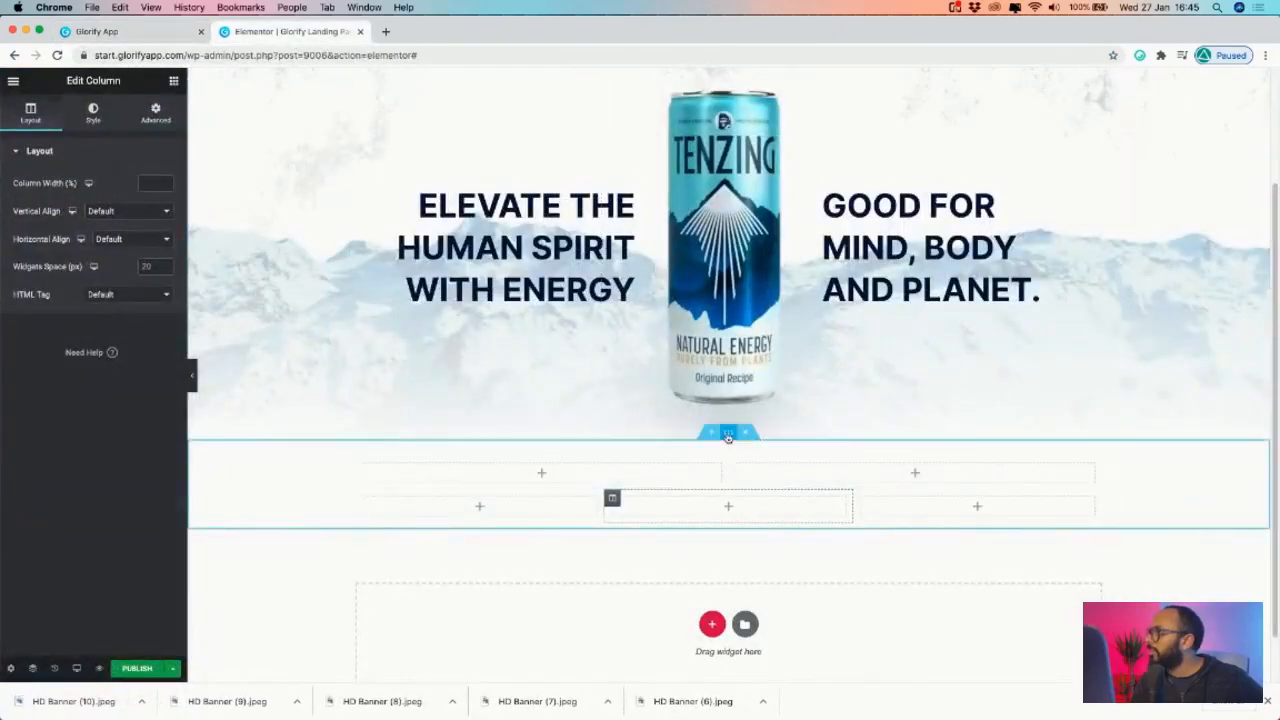
- Give the empty three-column section a Classic background type
{"action": "left_click", "coordinate": [728, 434]}
{"action": "left_click", "coordinate": [33, 110]}
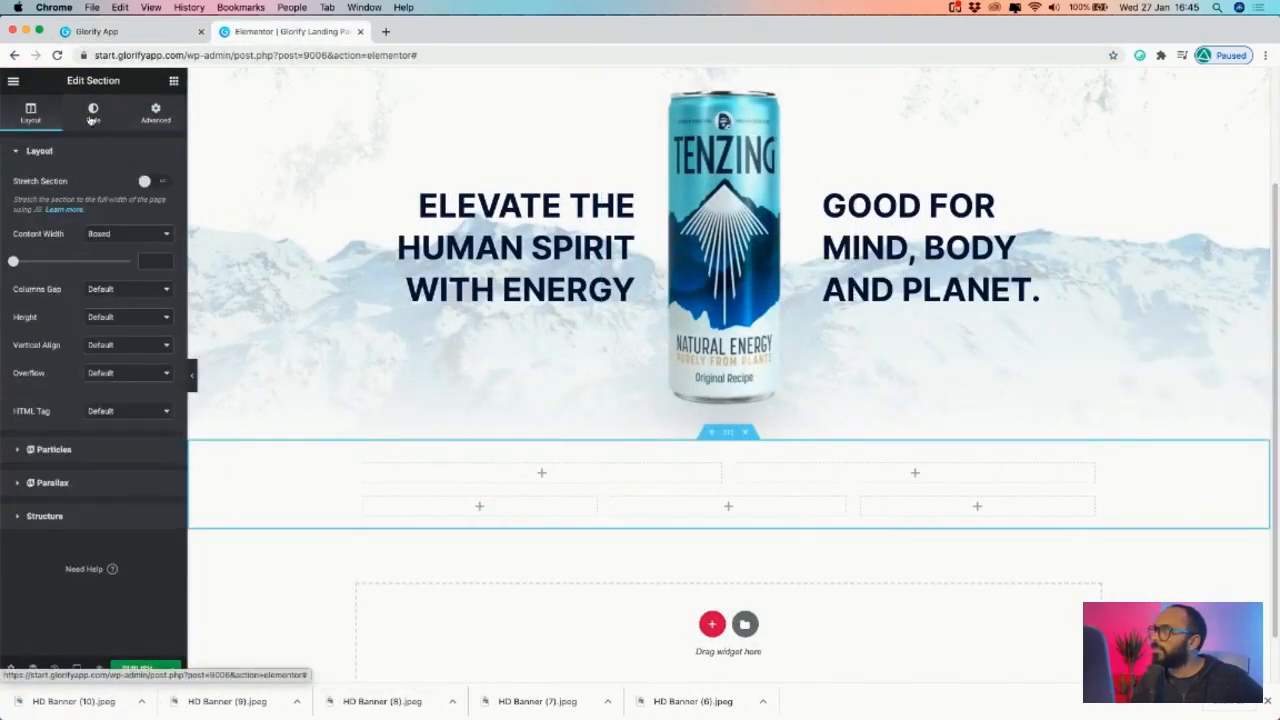
{"action": "left_click", "coordinate": [93, 110]}
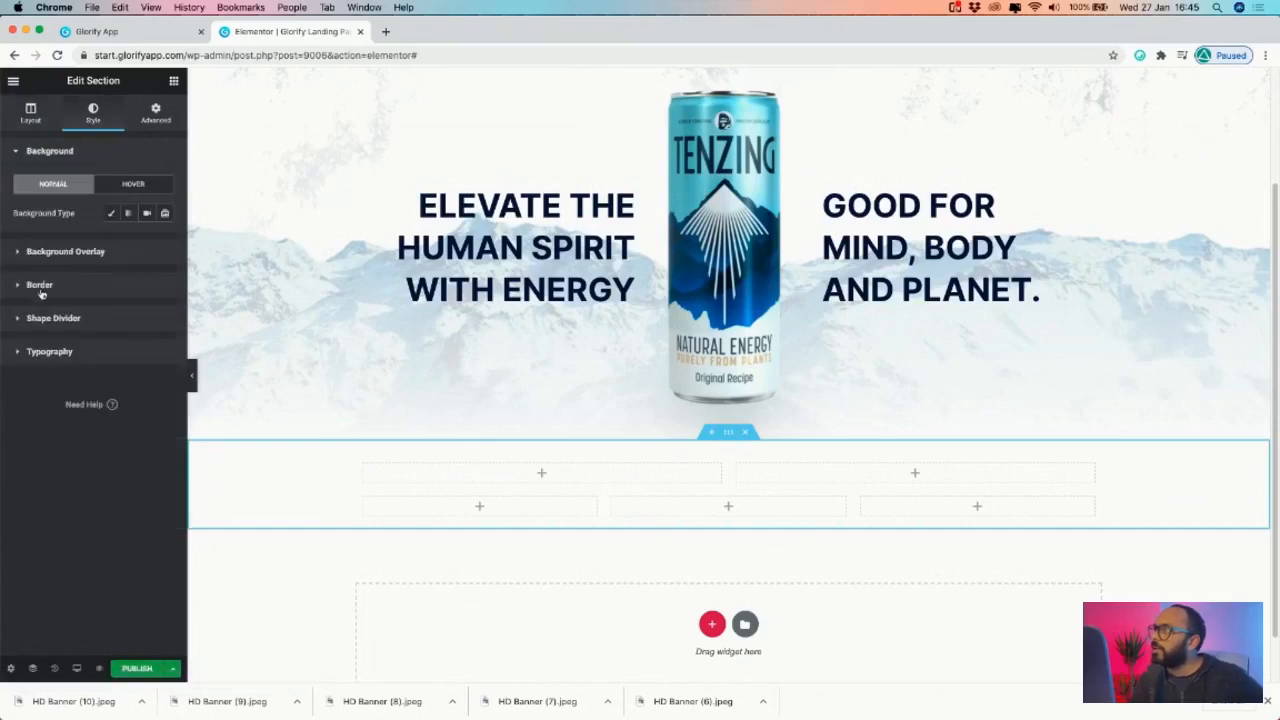
{"action": "left_click", "coordinate": [30, 256]}
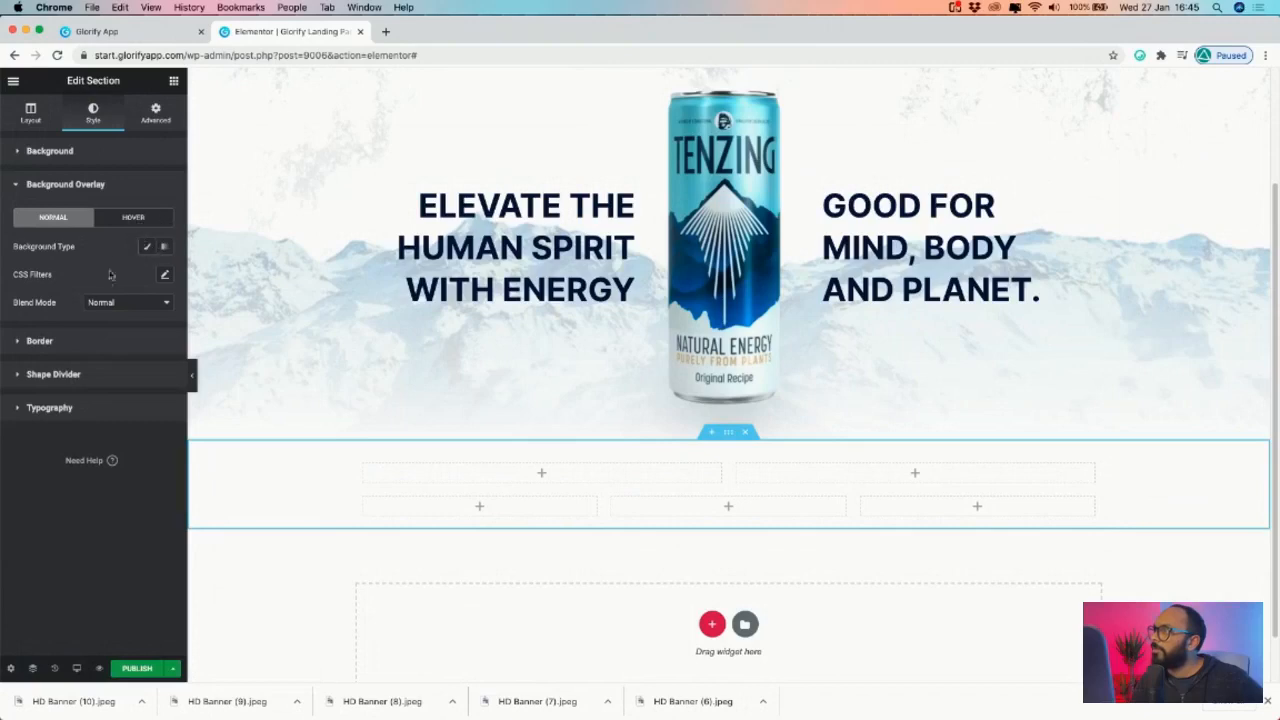
{"action": "left_click", "coordinate": [30, 152]}
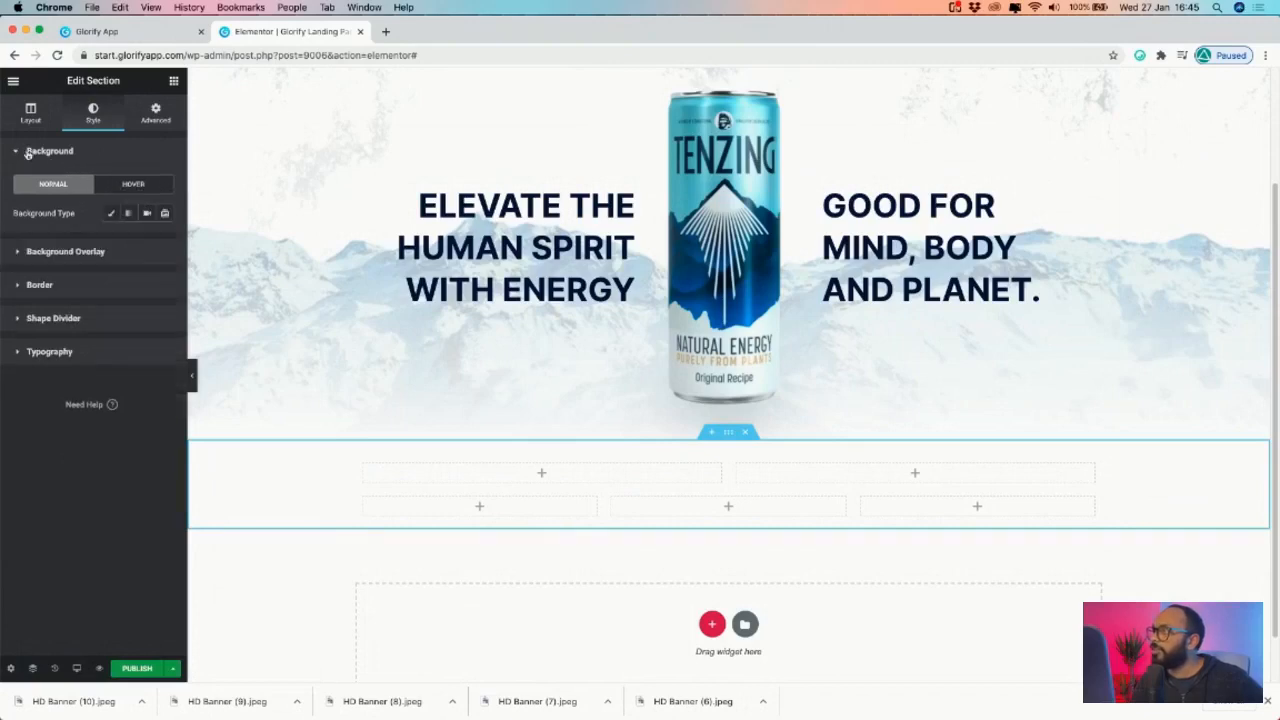
{"action": "left_click", "coordinate": [109, 213]}
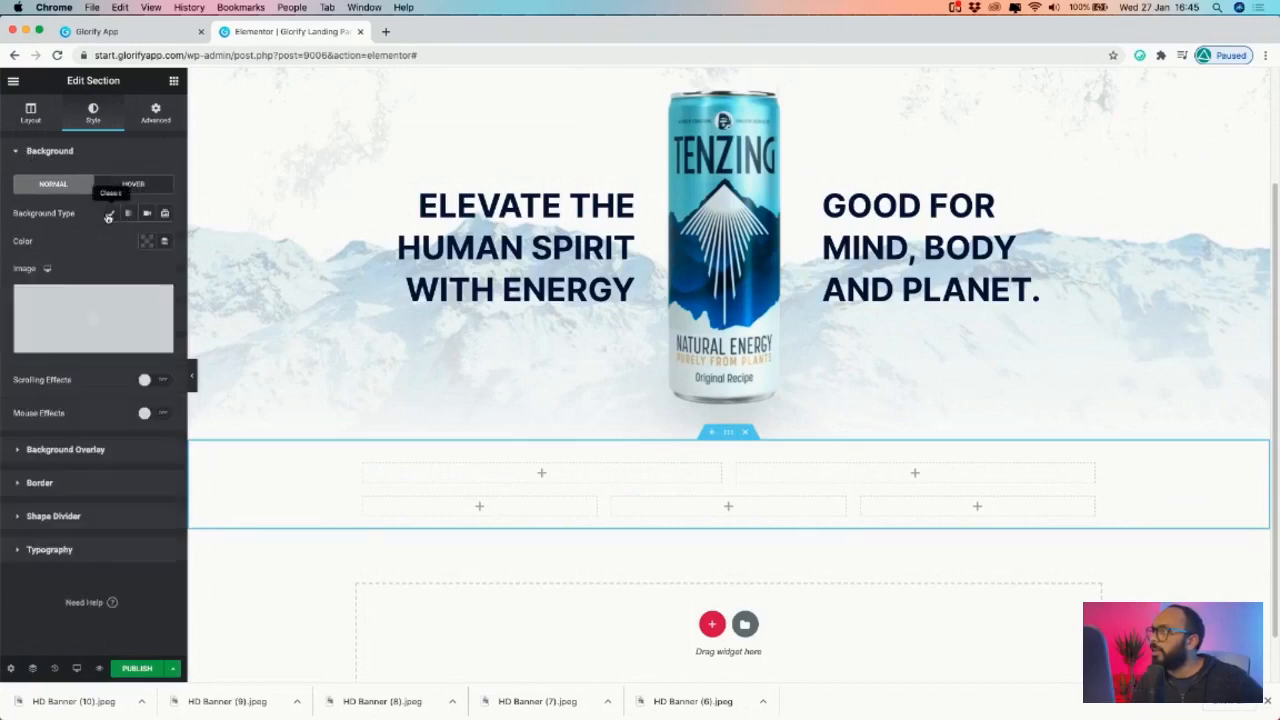
- Upload HD Banner (10).jpeg and insert it as the section's background image
{"action": "left_click", "coordinate": [95, 318]}
{"action": "left_click", "coordinate": [54, 132]}
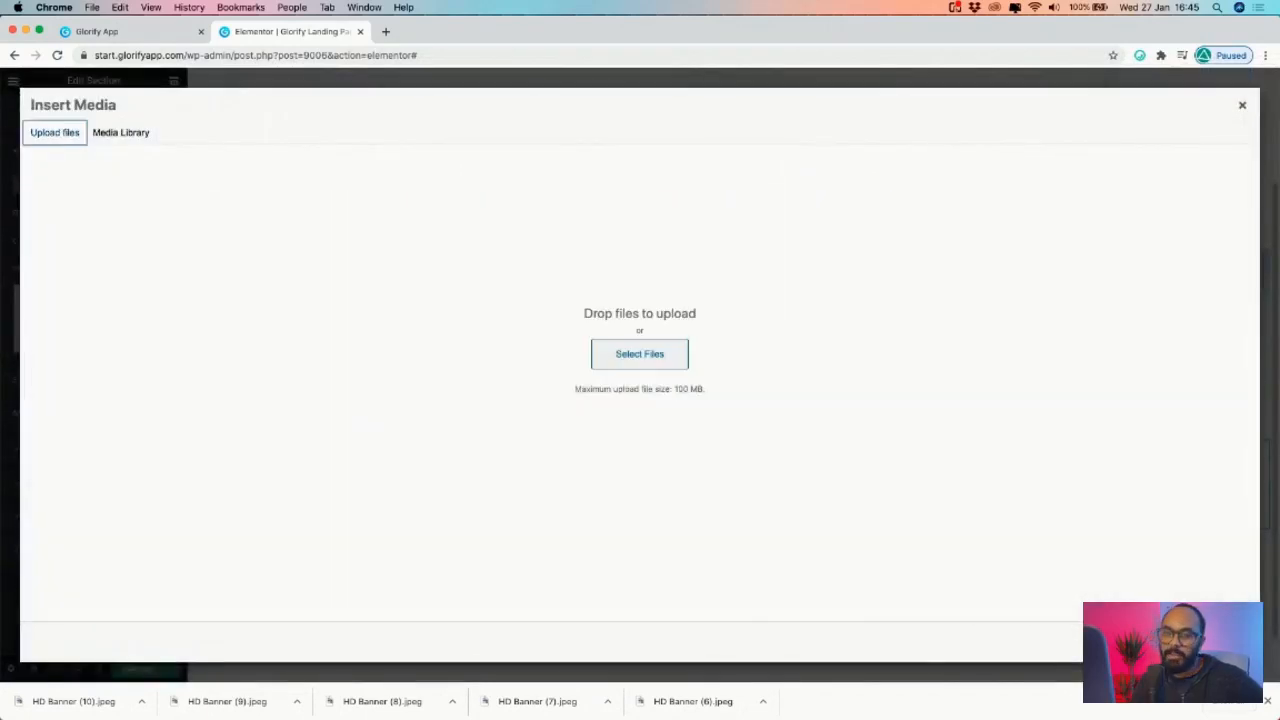
{"action": "key", "text": "super+Tab"}
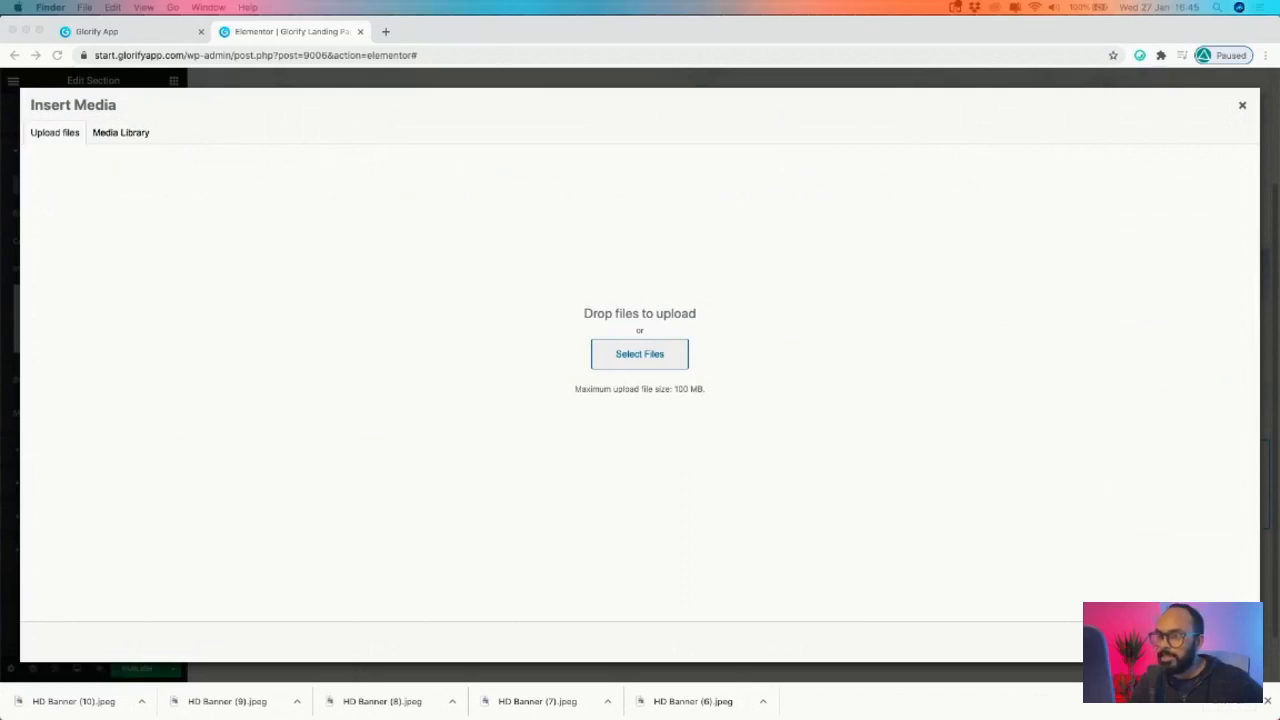
{"action": "left_click_drag", "start_coordinate": [1279, 350], "coordinate": [505, 350]}
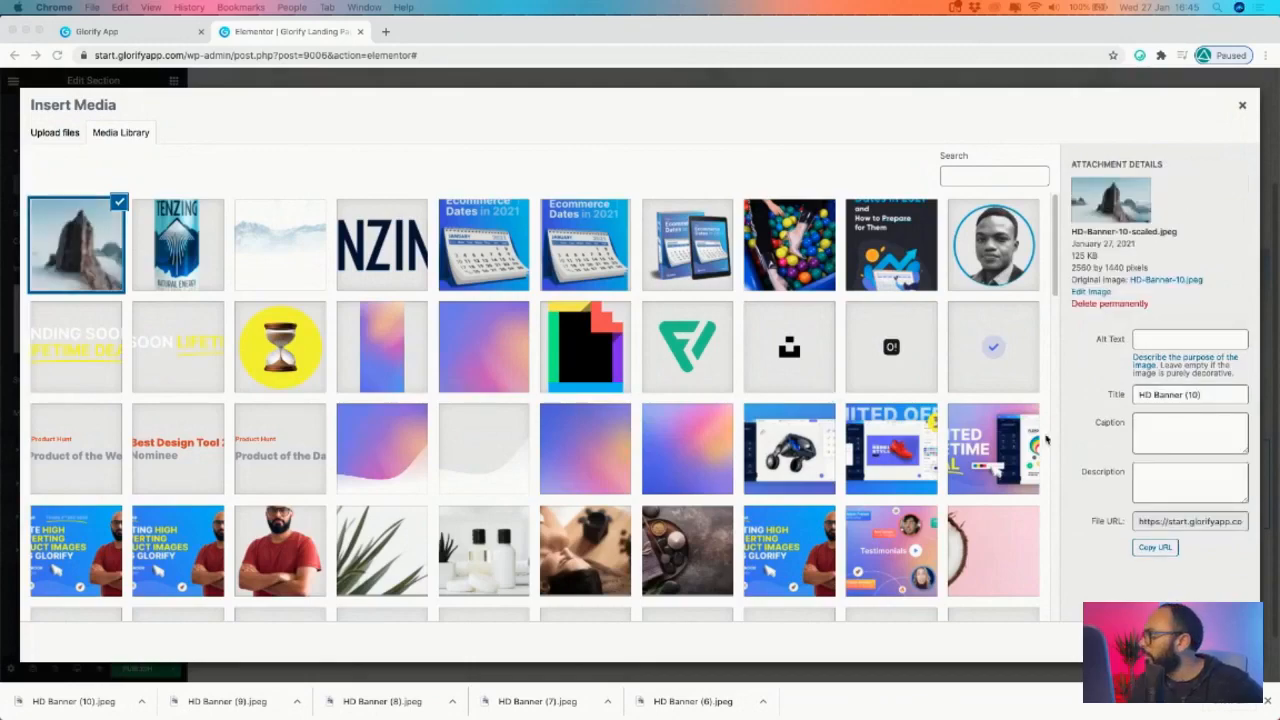
{"action": "left_click", "coordinate": [1208, 641]}
{"action": "left_click", "coordinate": [1208, 641]}
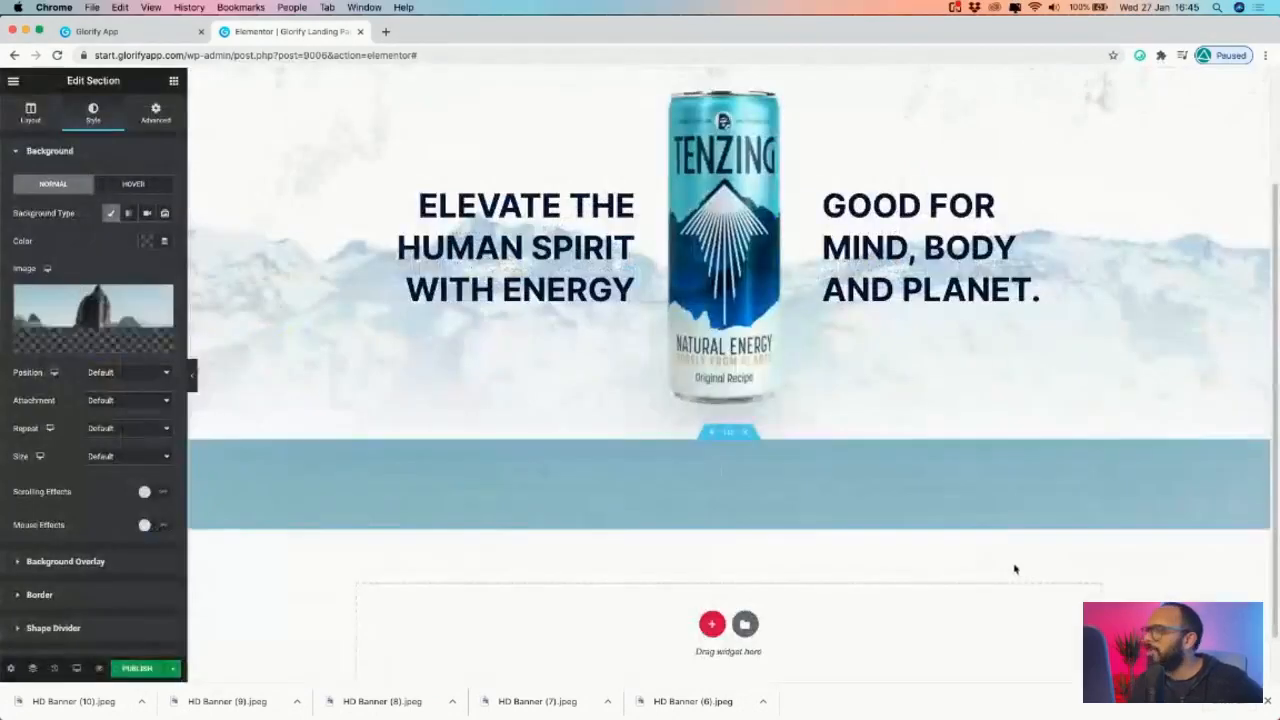
{"action": "scroll", "coordinate": [729, 383], "scroll_direction": "down", "scroll_amount": 1}
- Place Image widgets in the left and middle columns of the lower row
{"action": "scroll", "coordinate": [648, 508], "scroll_direction": "down", "scroll_amount": 1}
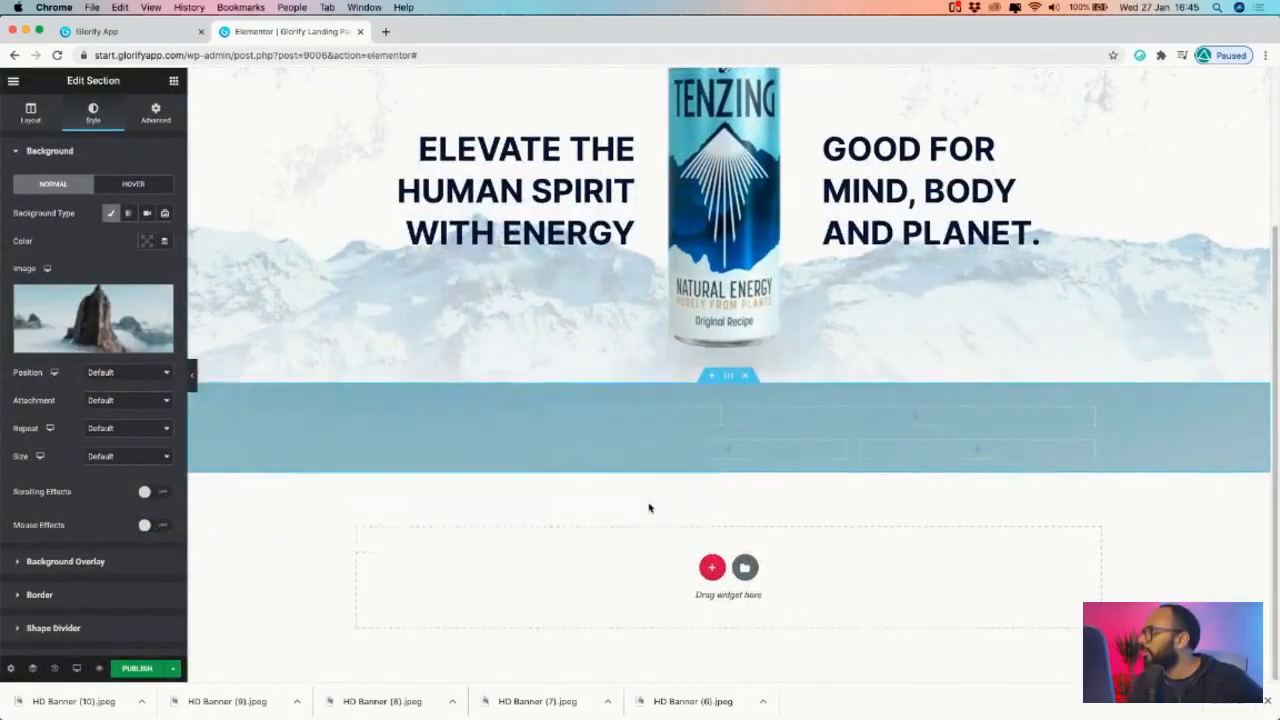
{"action": "scroll", "coordinate": [646, 471], "scroll_direction": "up", "scroll_amount": 5}
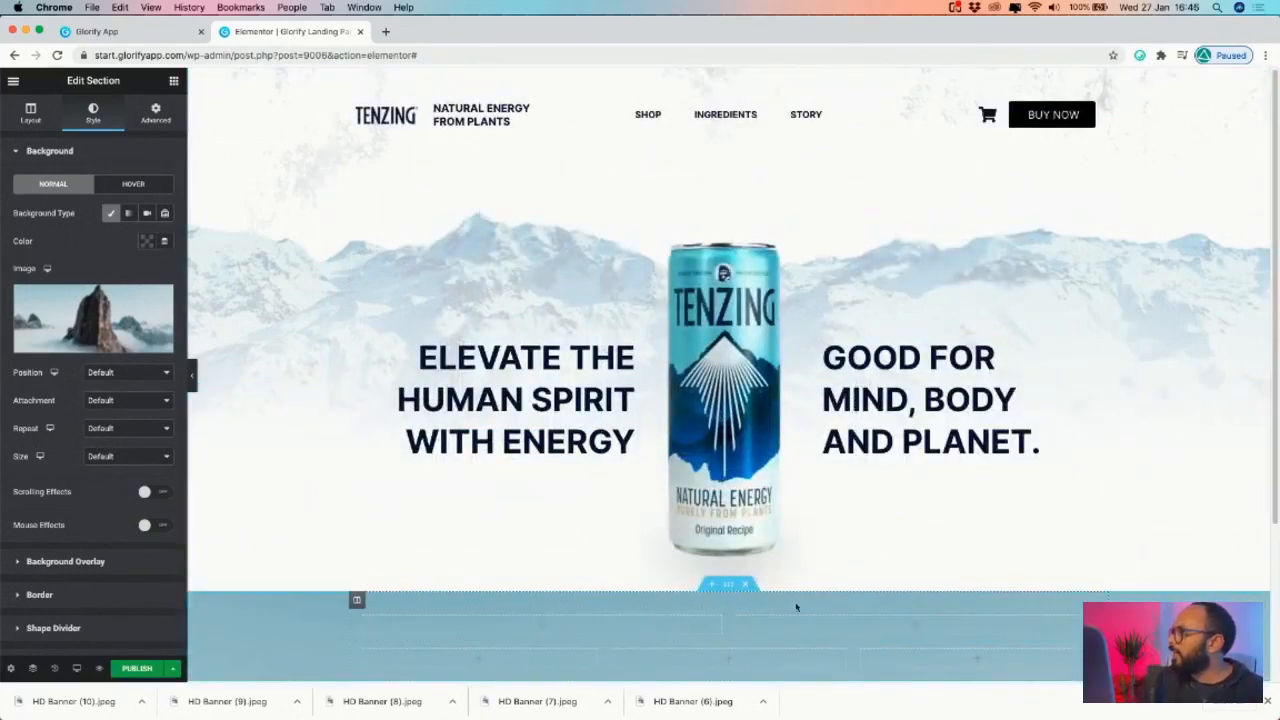
{"action": "scroll", "coordinate": [914, 487], "scroll_direction": "down", "scroll_amount": 1}
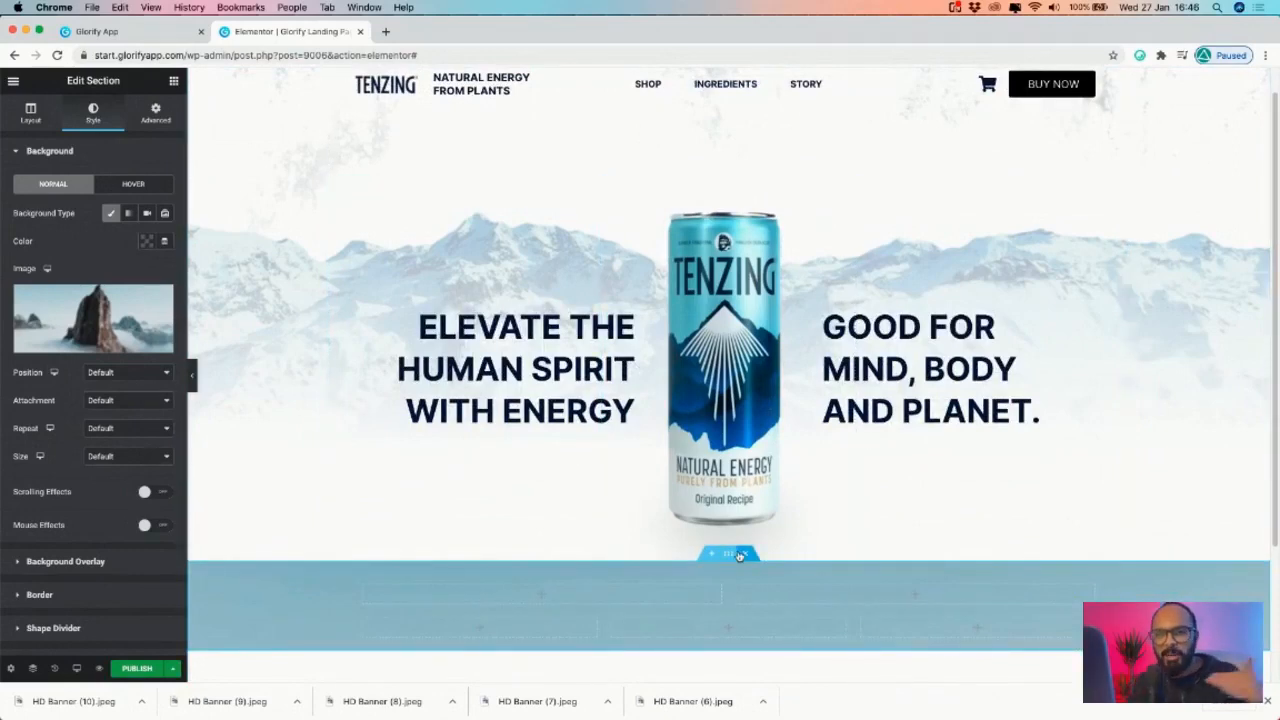
{"action": "scroll", "coordinate": [620, 500], "scroll_direction": "down", "scroll_amount": 2}
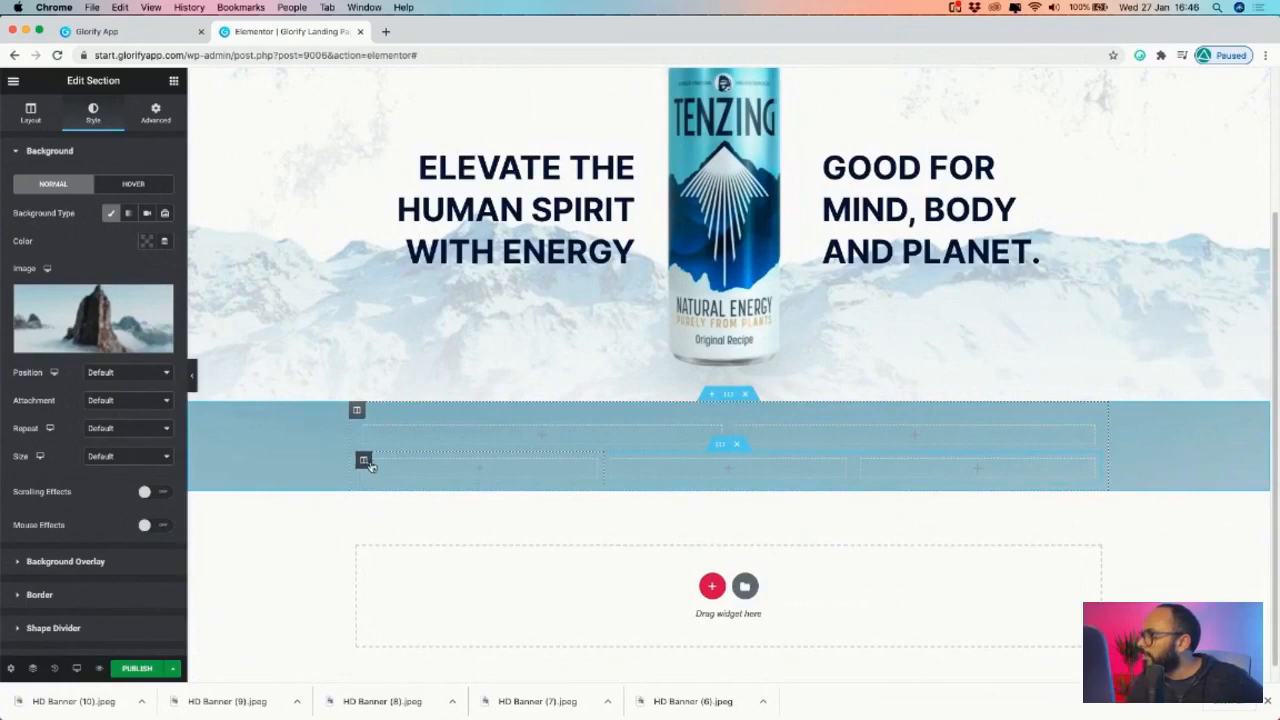
{"action": "left_click", "coordinate": [155, 112]}
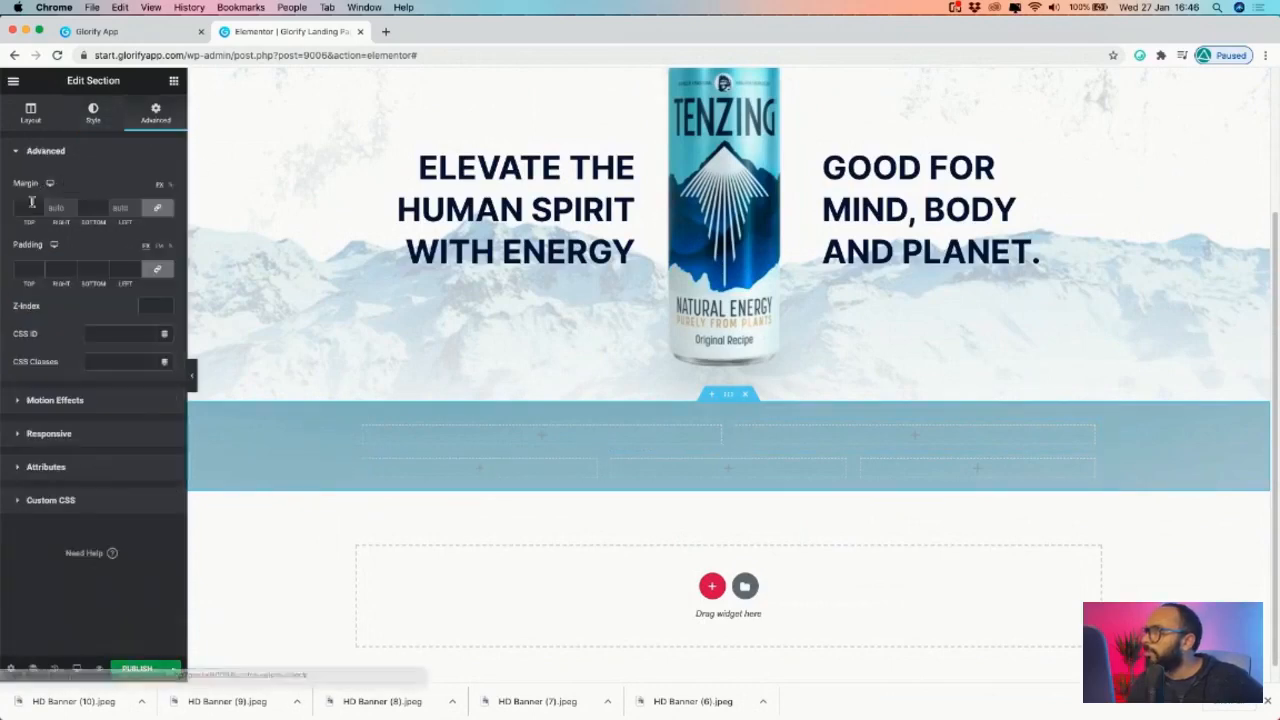
{"action": "left_click", "coordinate": [173, 80]}
{"action": "left_click_drag", "start_coordinate": [48, 270], "coordinate": [484, 474]}
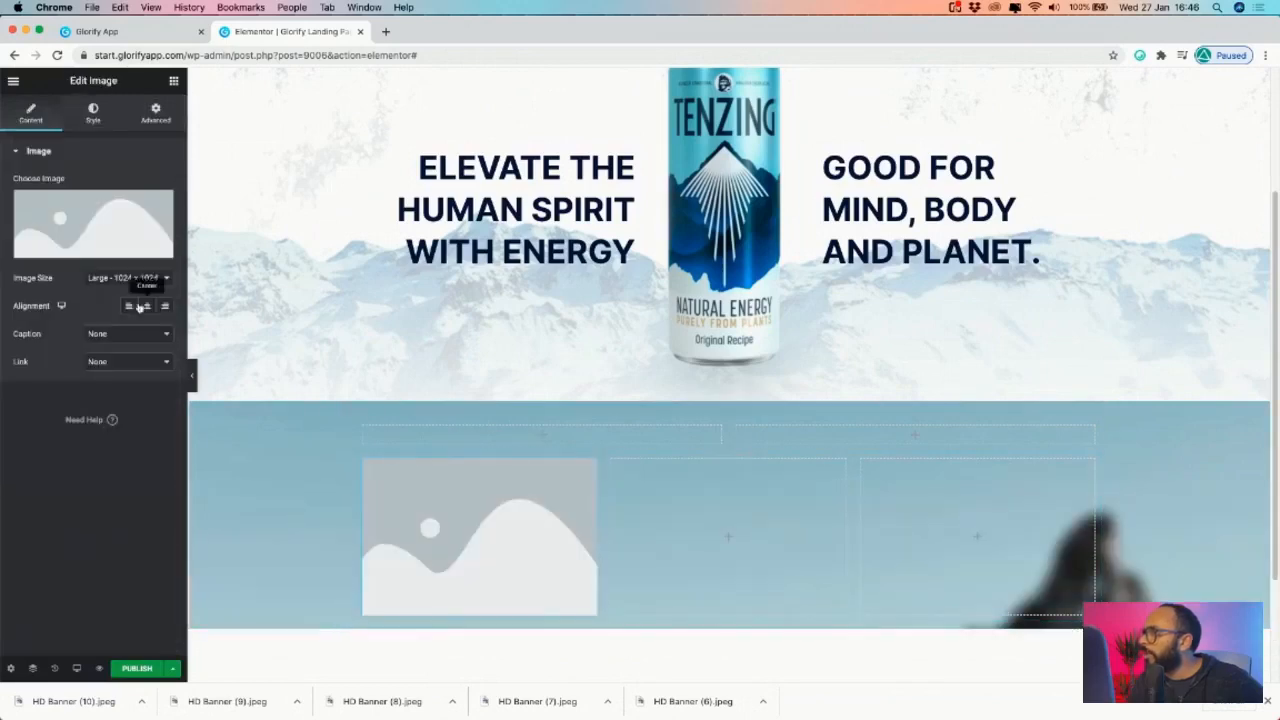
{"action": "left_click", "coordinate": [174, 82]}
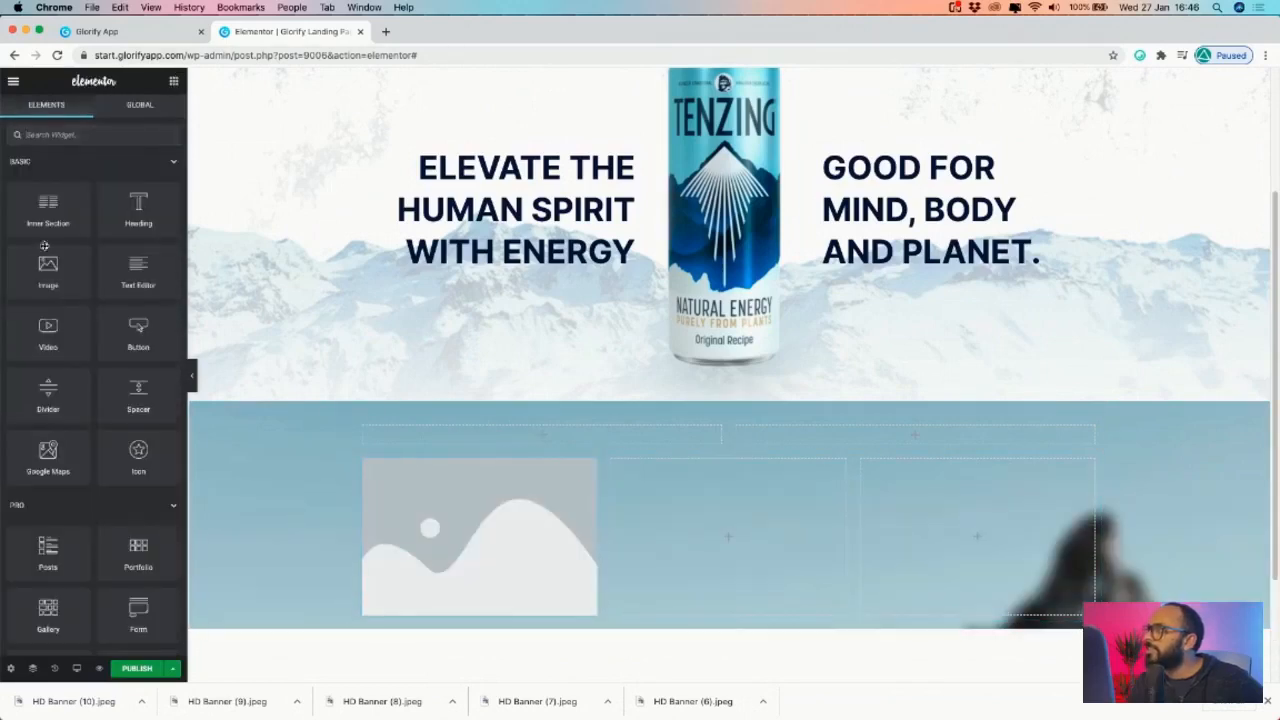
{"action": "left_click_drag", "start_coordinate": [40, 267], "coordinate": [630, 521]}
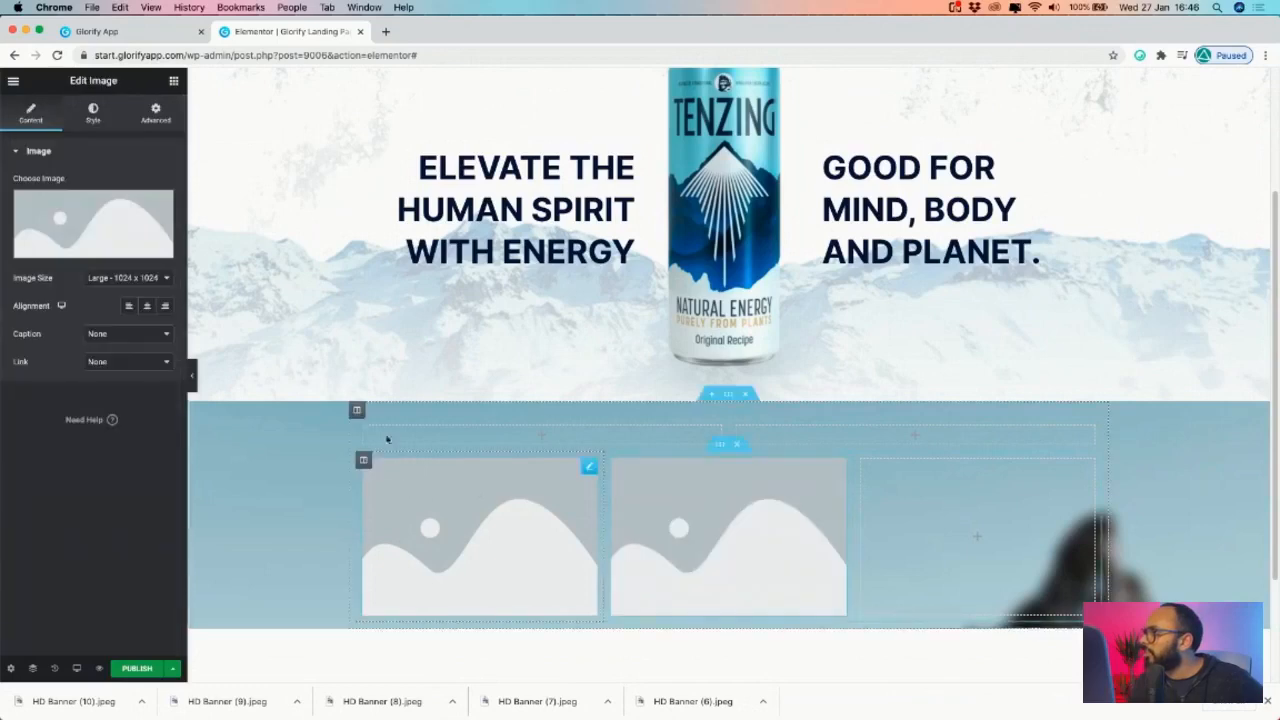
- Duplicate the middle image into the right column, then view the Glorify banner
{"action": "right_click", "coordinate": [594, 471]}
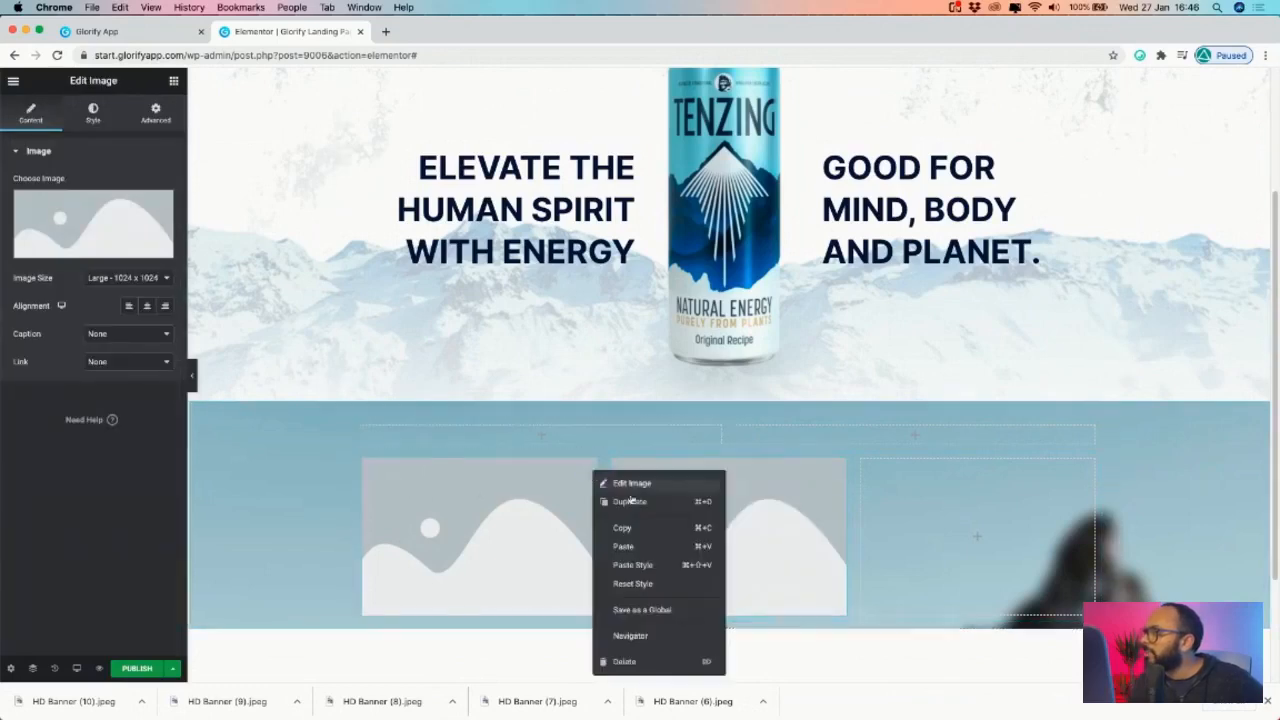
{"action": "left_click", "coordinate": [619, 503]}
{"action": "left_click_drag", "start_coordinate": [589, 634], "coordinate": [967, 548]}
{"action": "scroll", "coordinate": [529, 457], "scroll_direction": "down", "scroll_amount": 2}
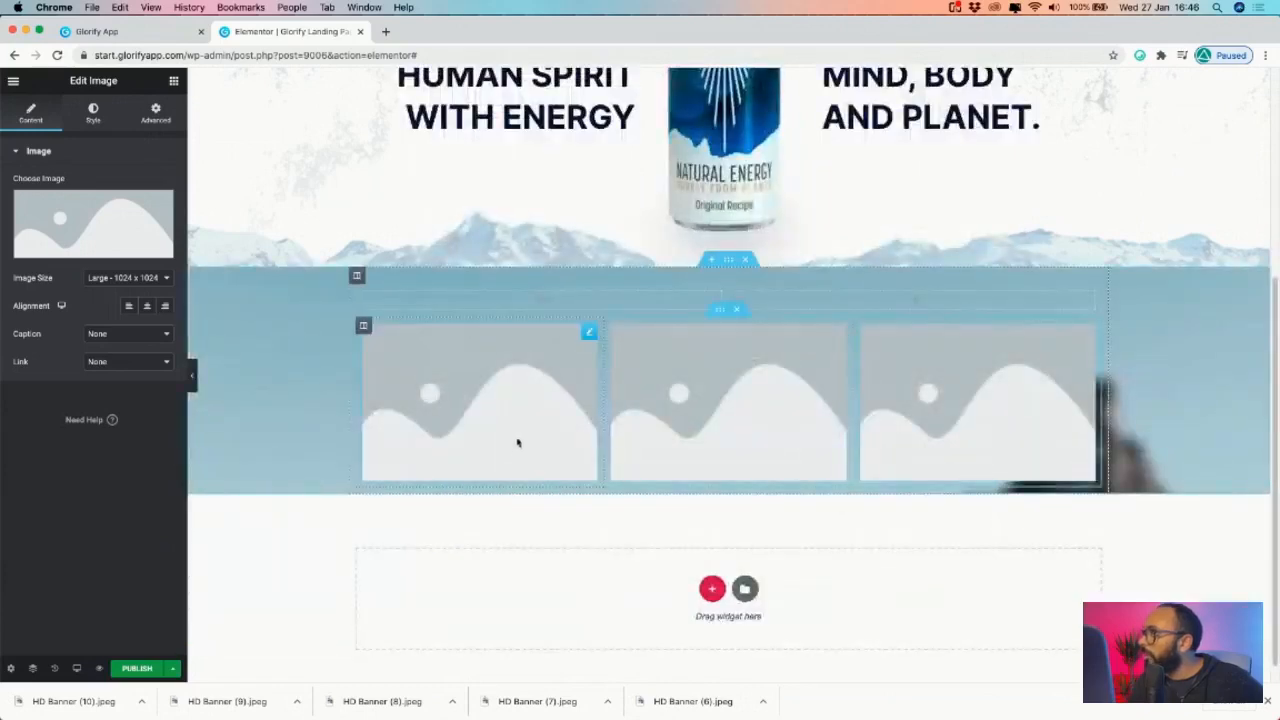
{"action": "scroll", "coordinate": [517, 449], "scroll_direction": "up", "scroll_amount": 4}
{"action": "left_click", "coordinate": [150, 31]}
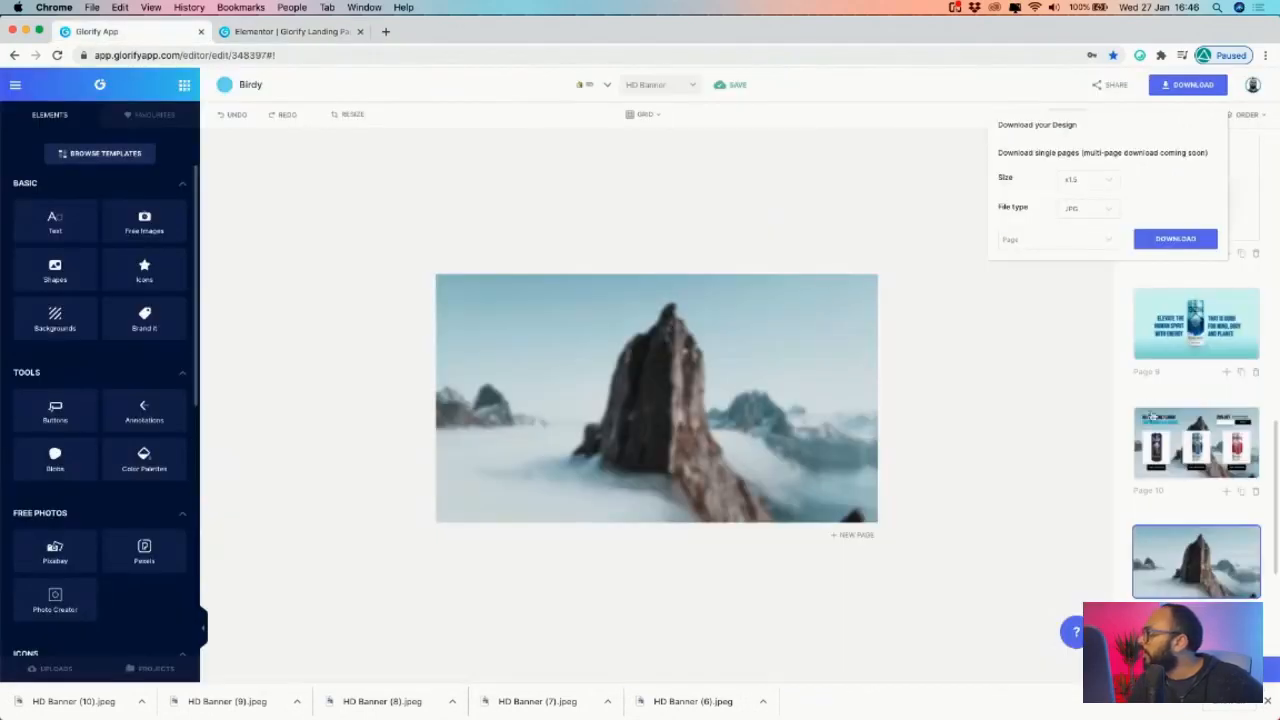
- Copy the 'Natural Energy From Plants' heading into the mountain section
{"action": "left_click", "coordinate": [290, 31]}
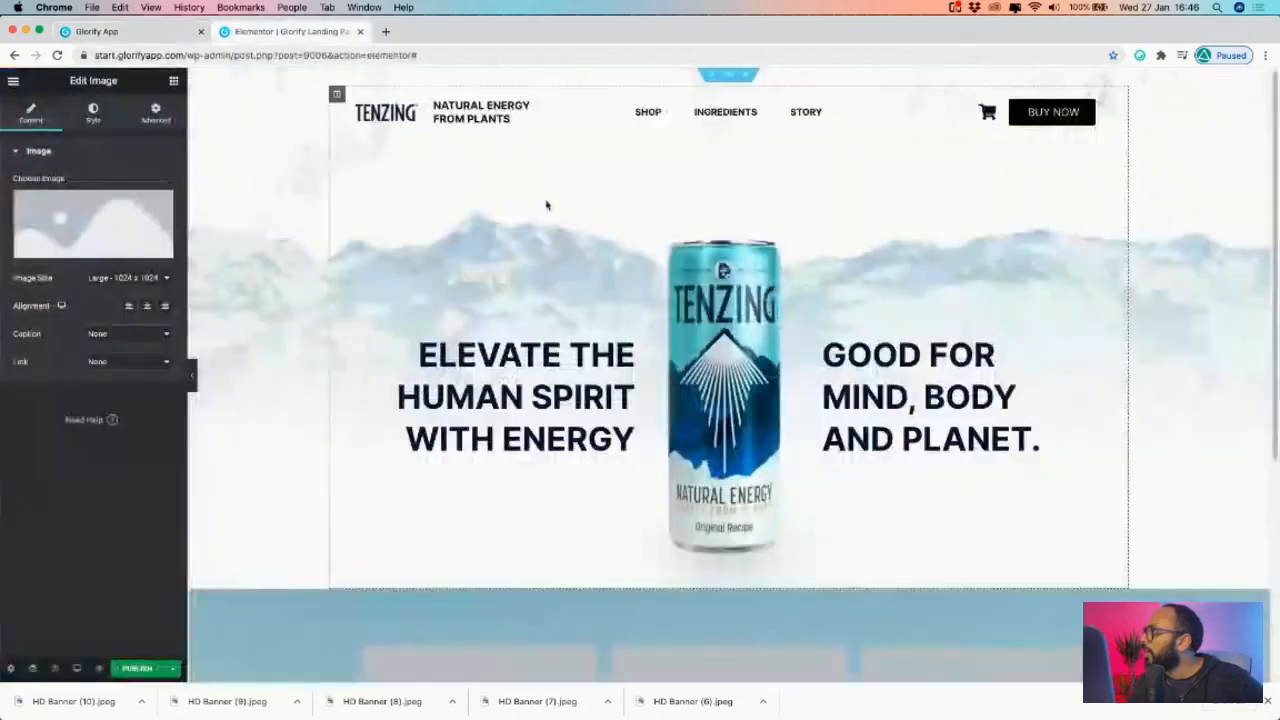
{"action": "right_click", "coordinate": [527, 111]}
{"action": "left_click", "coordinate": [563, 141]}
{"action": "left_click_drag", "start_coordinate": [450, 105], "coordinate": [560, 610]}
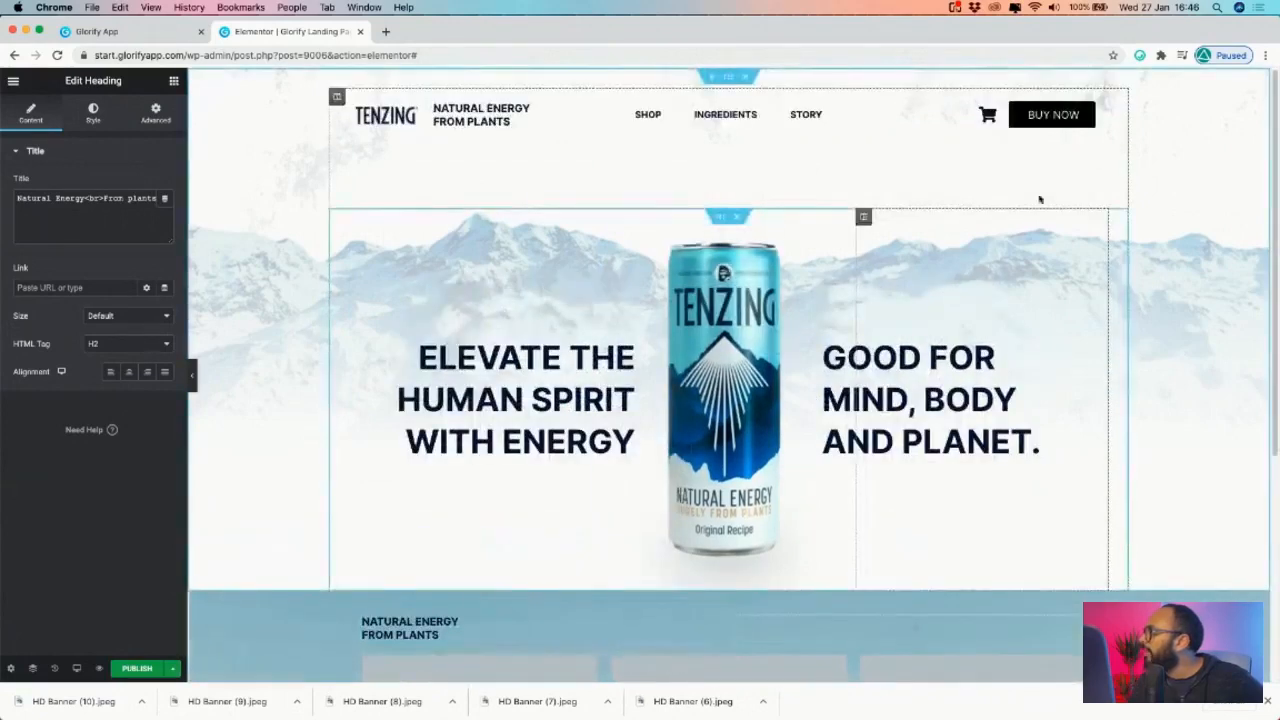
- Copy the BUY NOW button into the mountain section
{"action": "right_click", "coordinate": [1098, 116]}
{"action": "left_click", "coordinate": [1133, 139]}
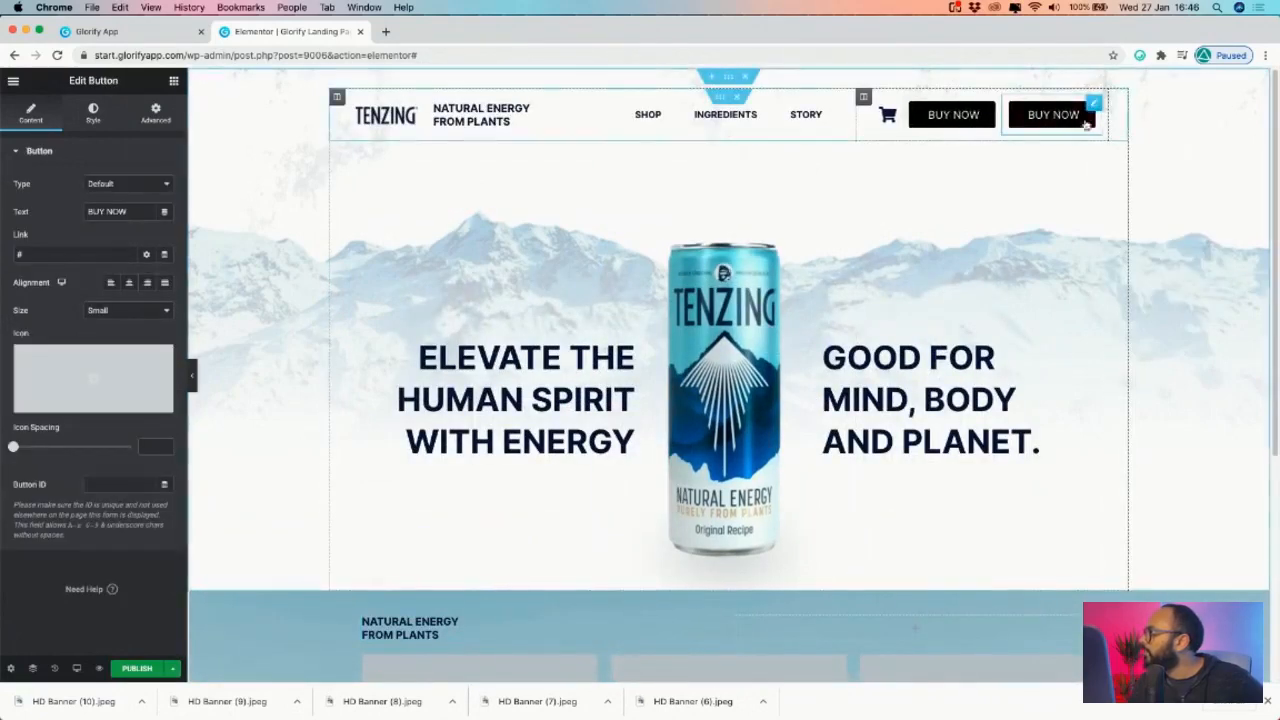
{"action": "left_click_drag", "start_coordinate": [1080, 112], "coordinate": [950, 618]}
{"action": "scroll", "coordinate": [989, 525], "scroll_direction": "down", "scroll_amount": 3}
{"action": "scroll", "coordinate": [705, 476], "scroll_direction": "down", "scroll_amount": 3}
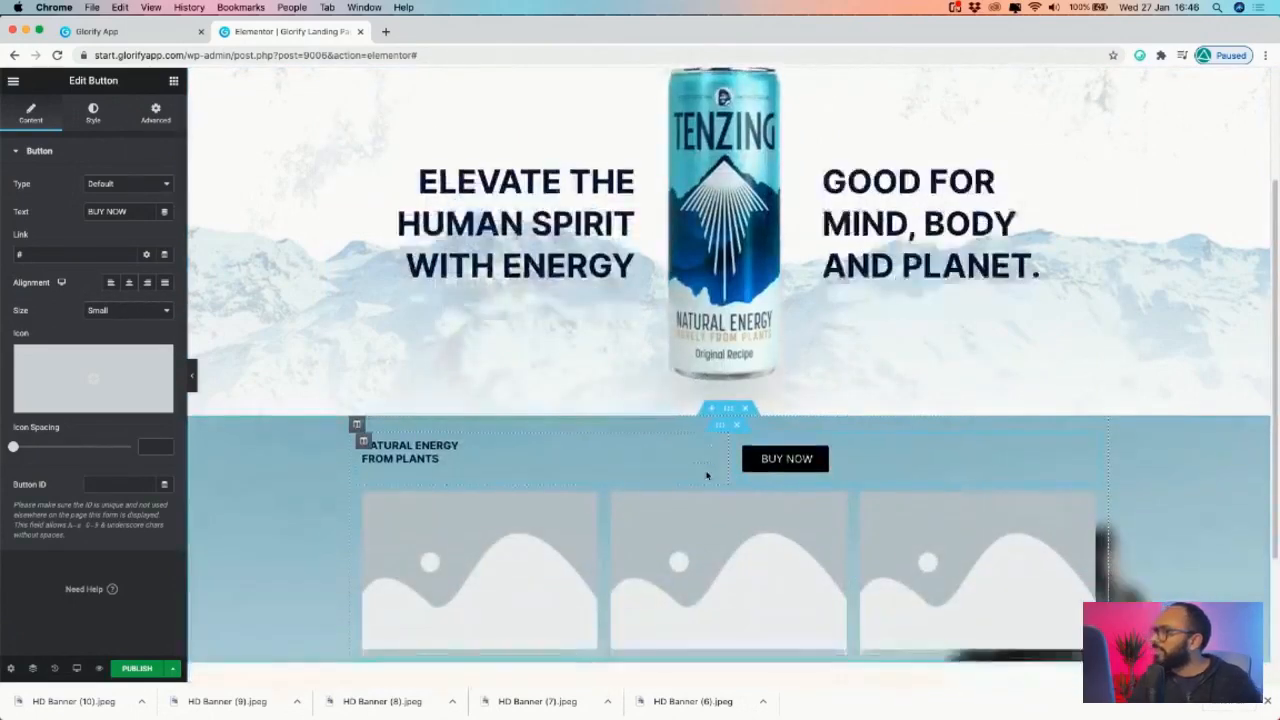
{"action": "left_click", "coordinate": [429, 486]}
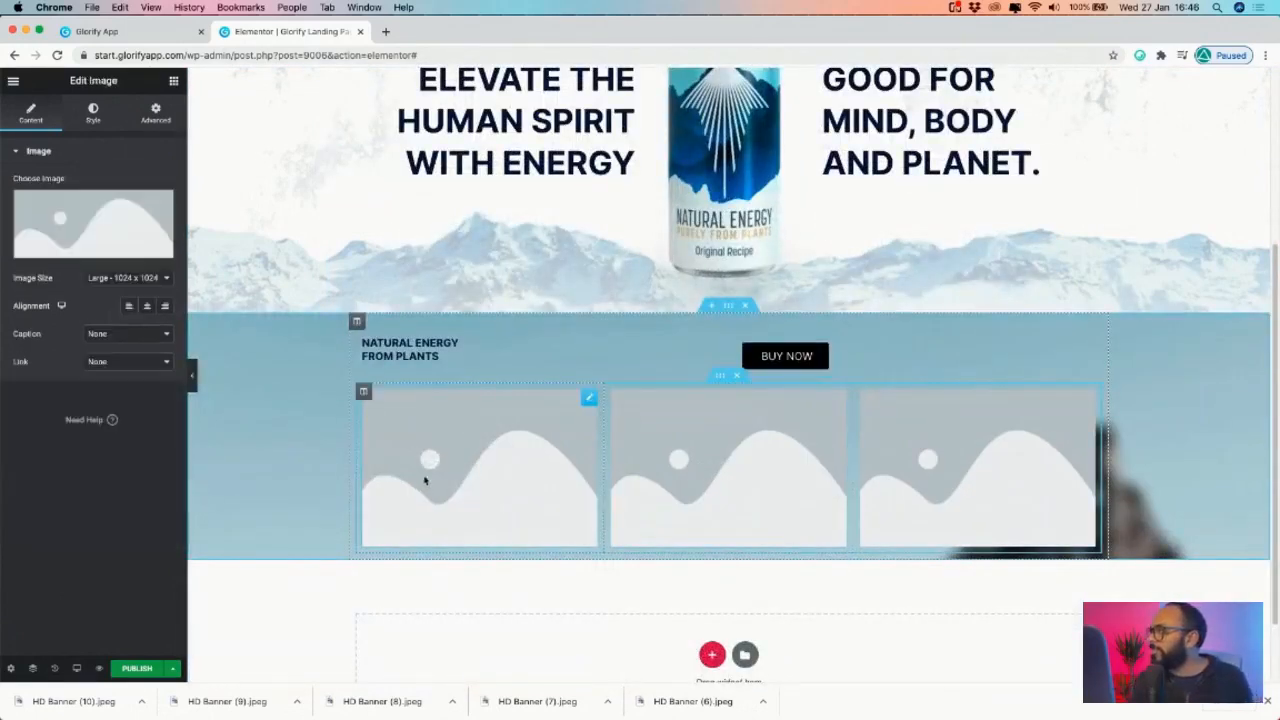
- Upload the three can banner images and set the pink can in the first image box
{"action": "left_click", "coordinate": [97, 248]}
{"action": "left_click", "coordinate": [54, 132]}
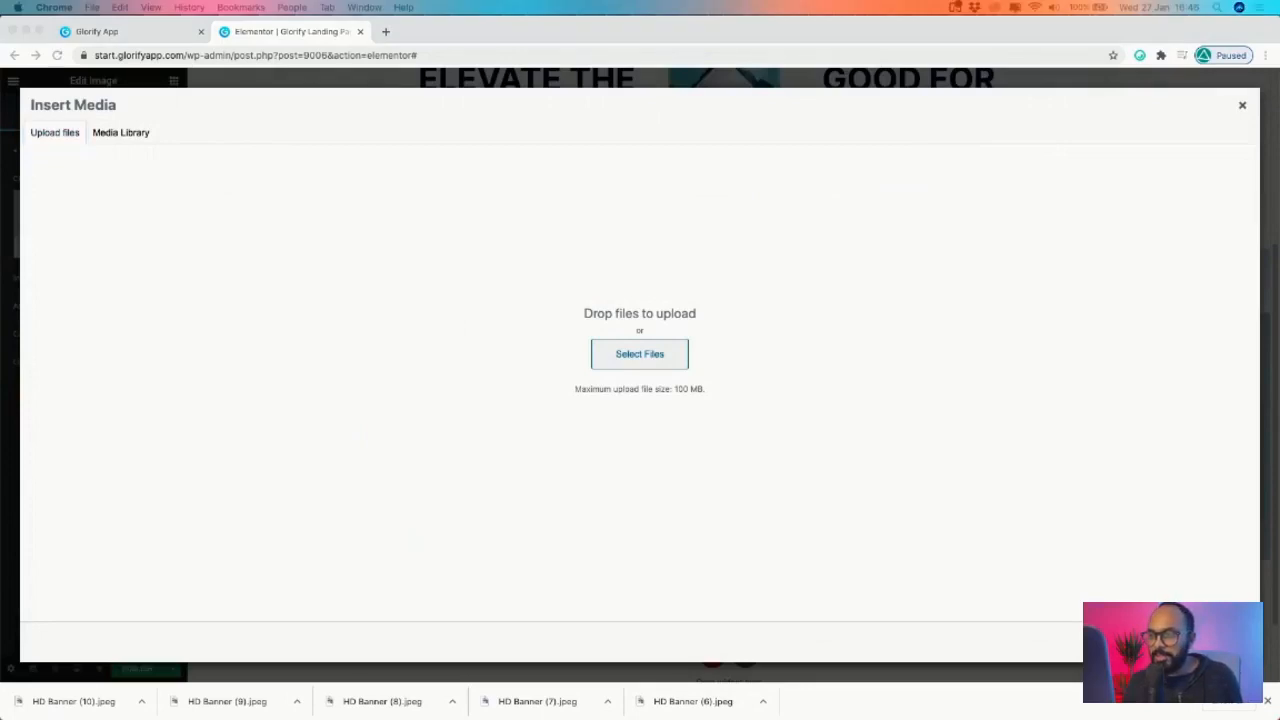
{"action": "left_click_drag", "start_coordinate": [1279, 330], "coordinate": [620, 323]}
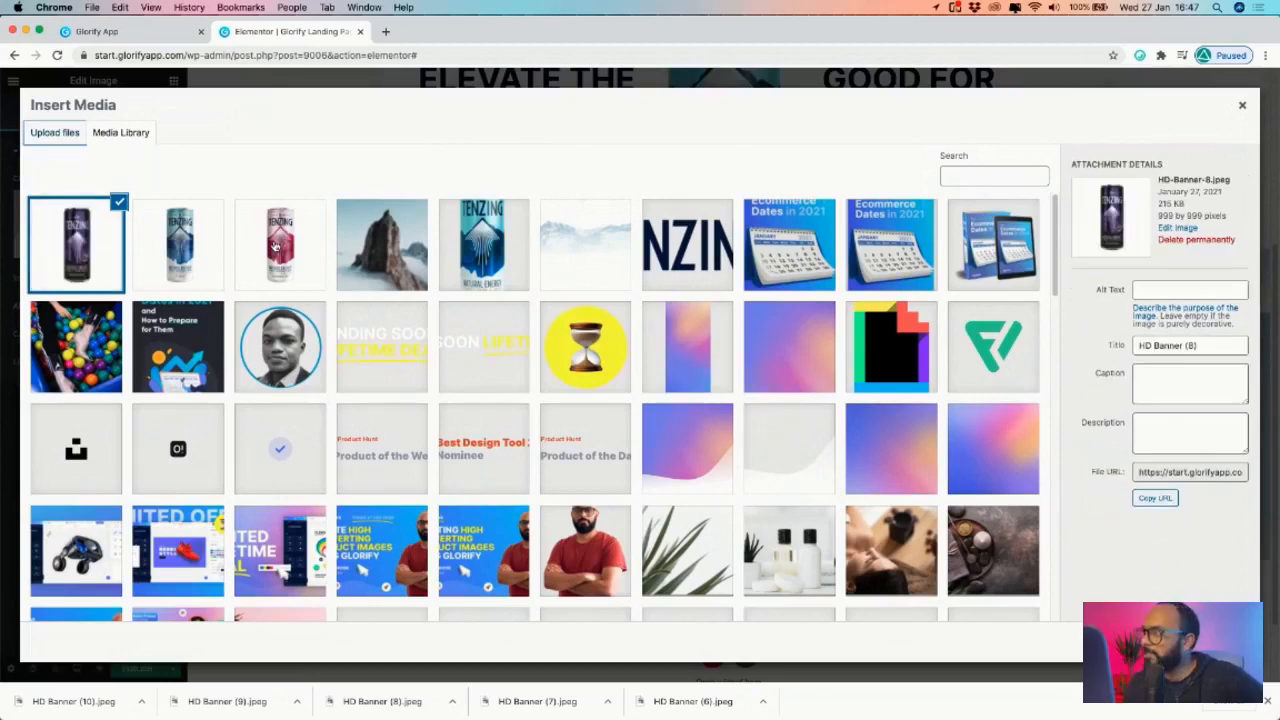
{"action": "left_click", "coordinate": [277, 246]}
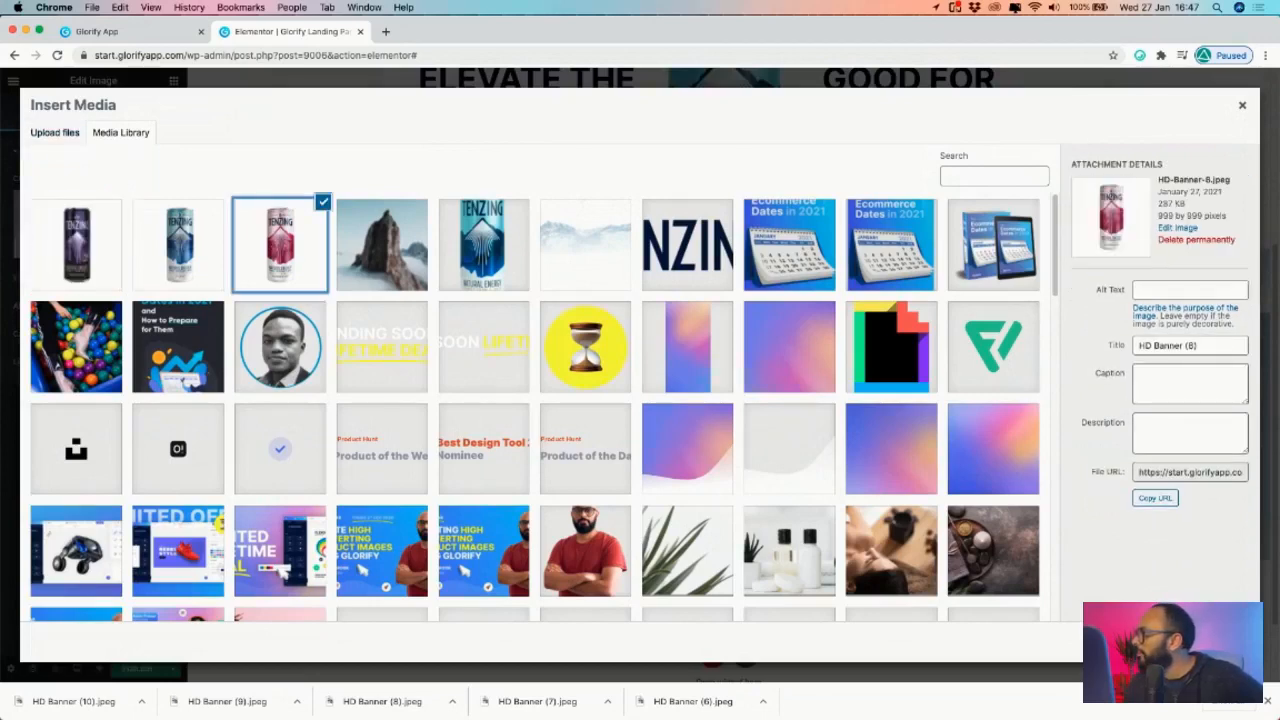
{"action": "left_click", "coordinate": [1214, 642]}
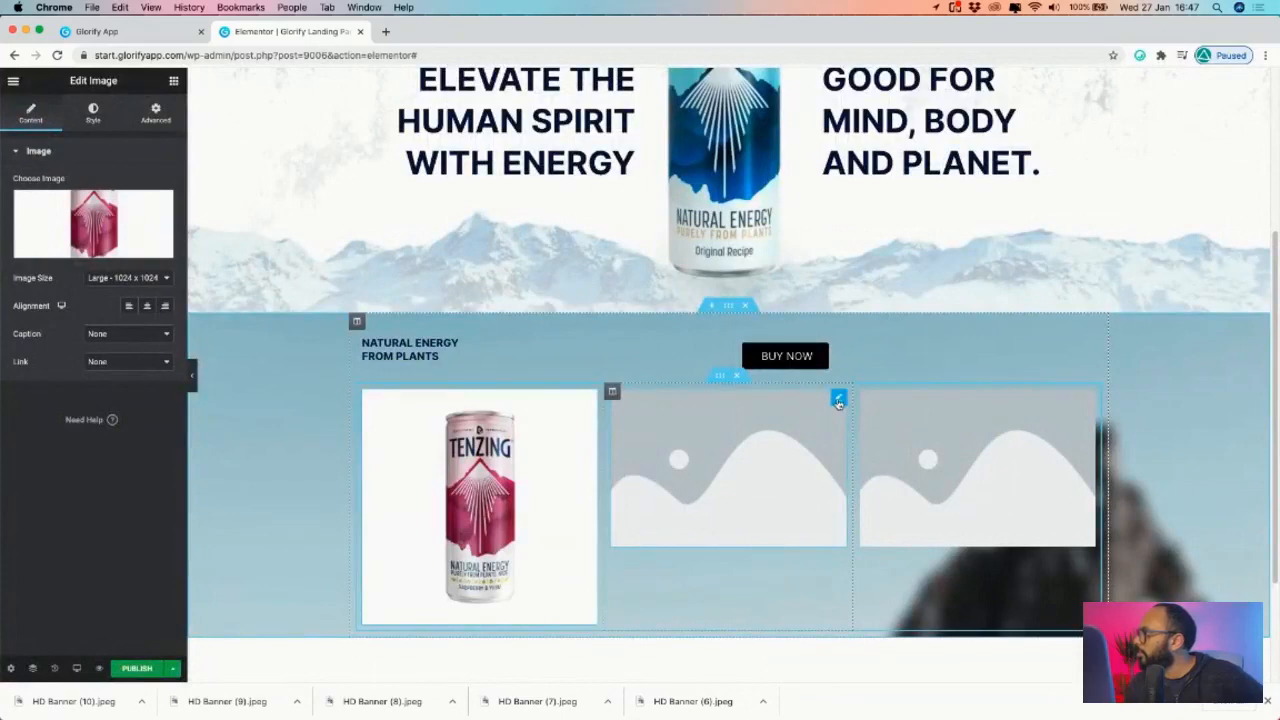
- Set the blue and dark purple can photos in the second and third image boxes
{"action": "left_click", "coordinate": [838, 401]}
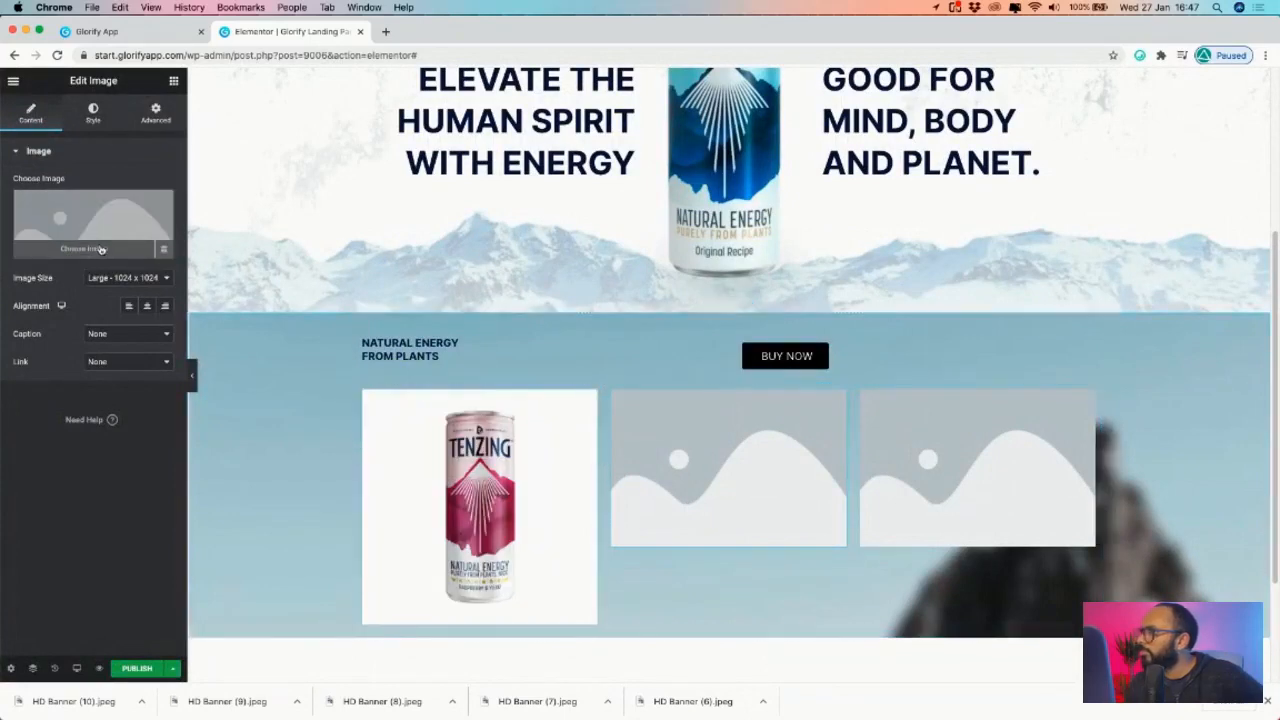
{"action": "left_click", "coordinate": [101, 249]}
{"action": "left_click", "coordinate": [174, 254]}
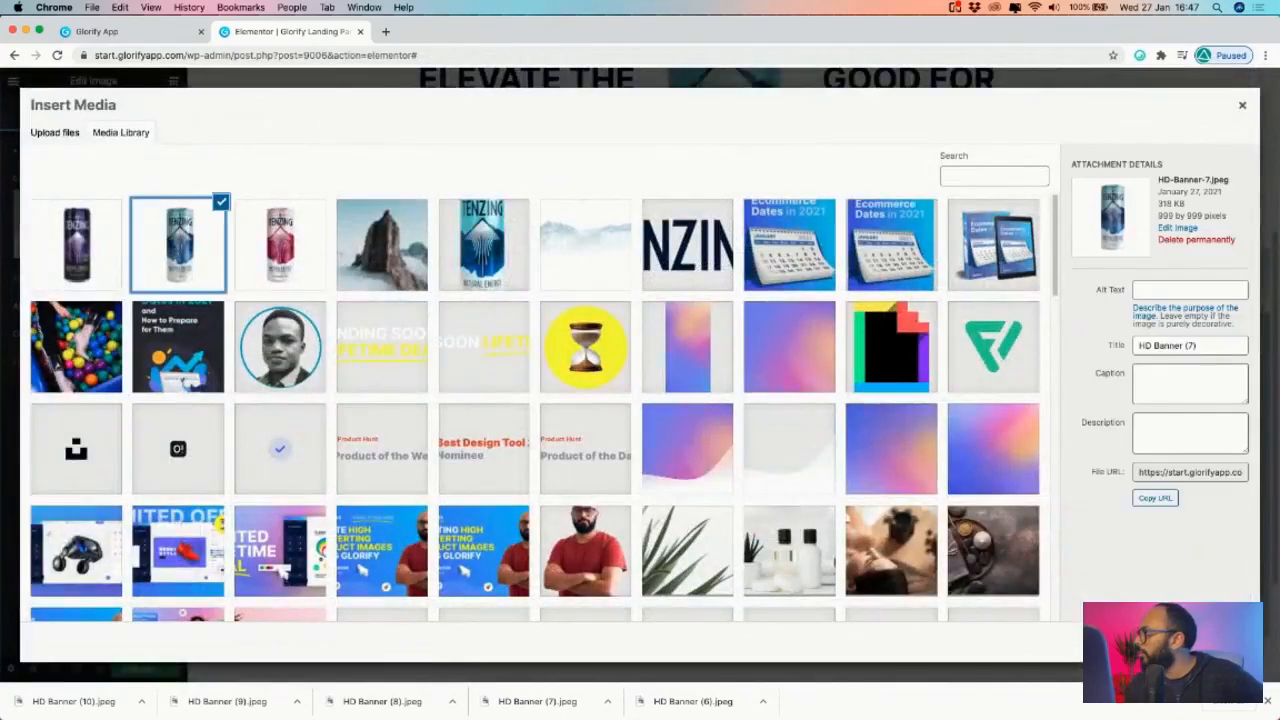
{"action": "left_click", "coordinate": [1208, 641]}
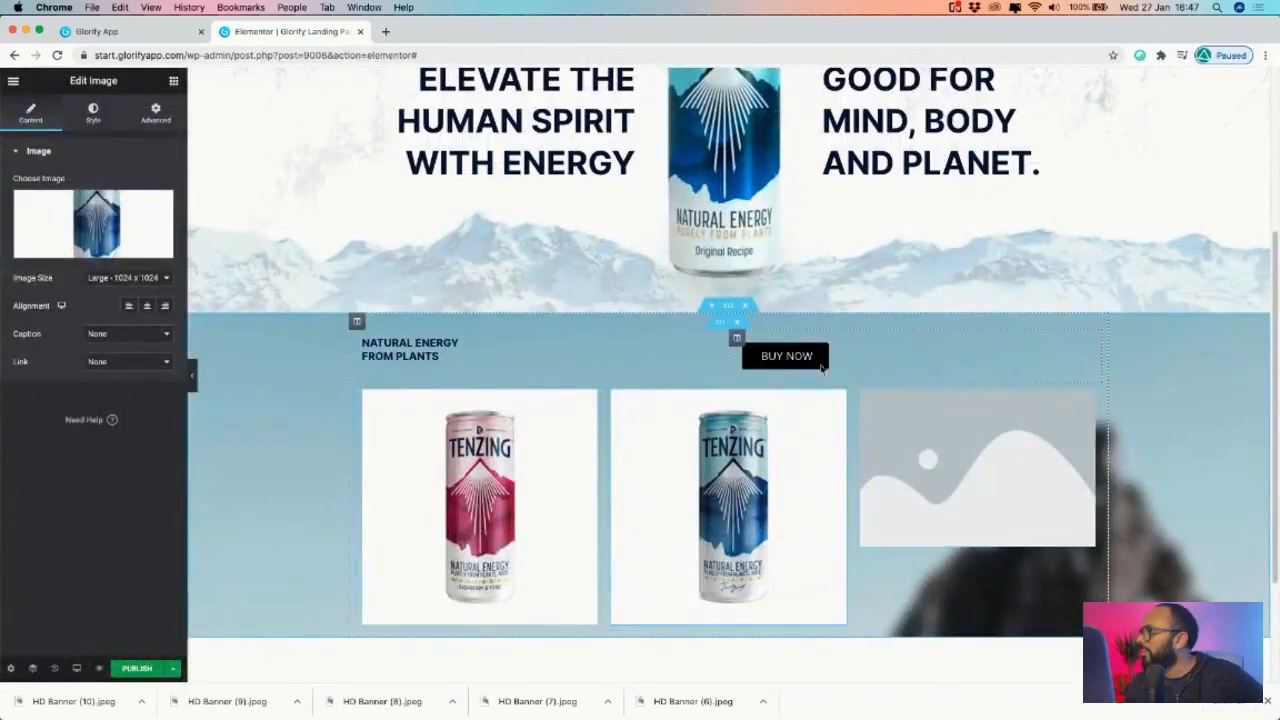
{"action": "left_click", "coordinate": [1087, 400]}
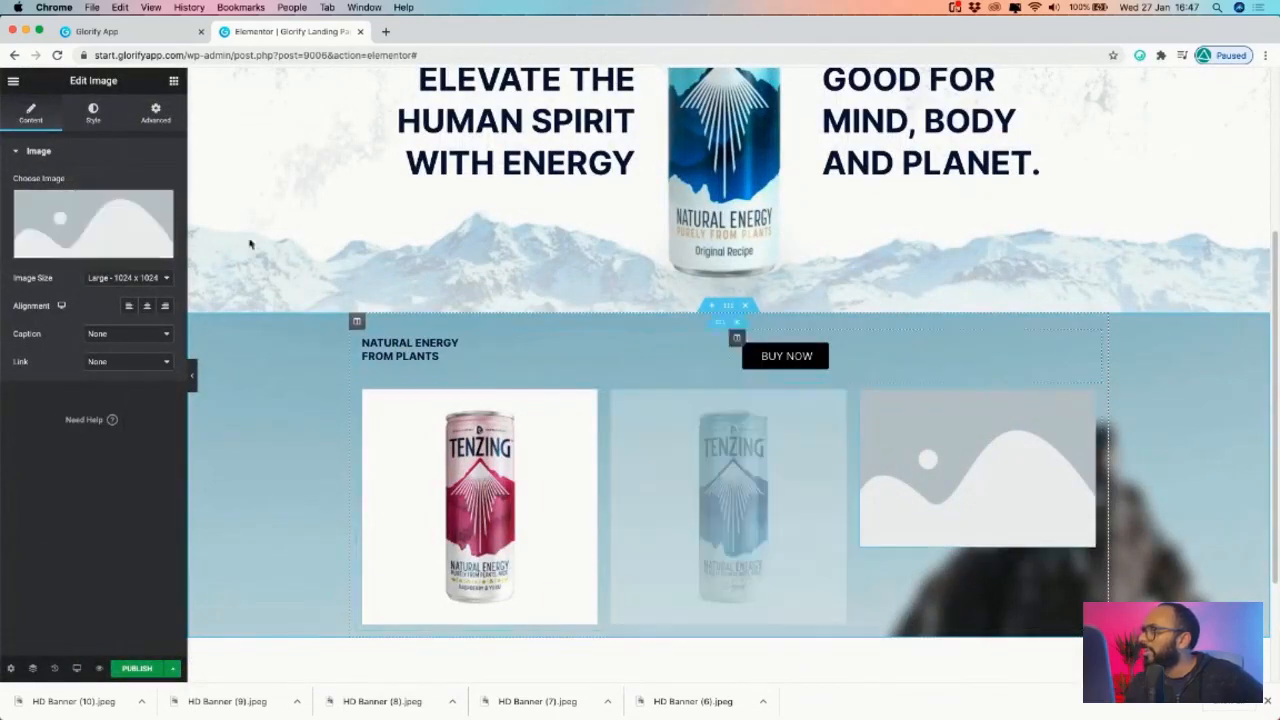
{"action": "left_click", "coordinate": [81, 250]}
{"action": "left_click", "coordinate": [76, 245]}
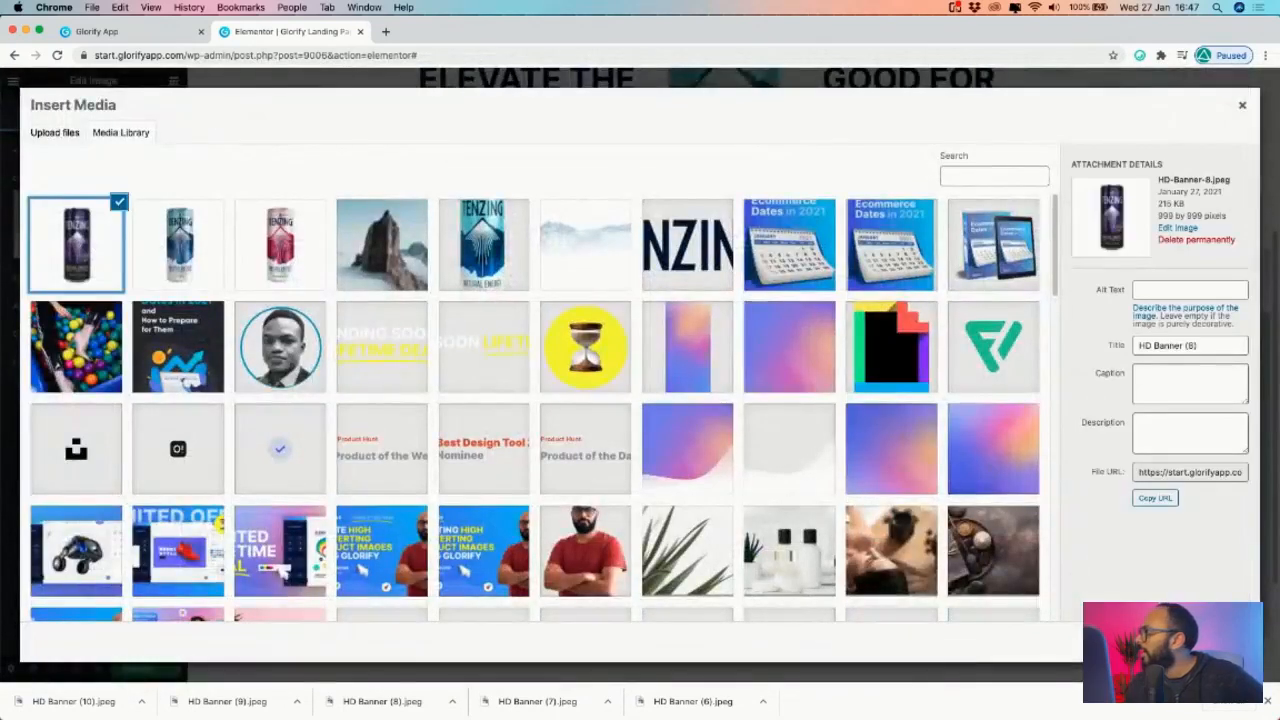
{"action": "left_click", "coordinate": [1208, 641]}
{"action": "scroll", "coordinate": [840, 466], "scroll_direction": "down", "scroll_amount": 2}
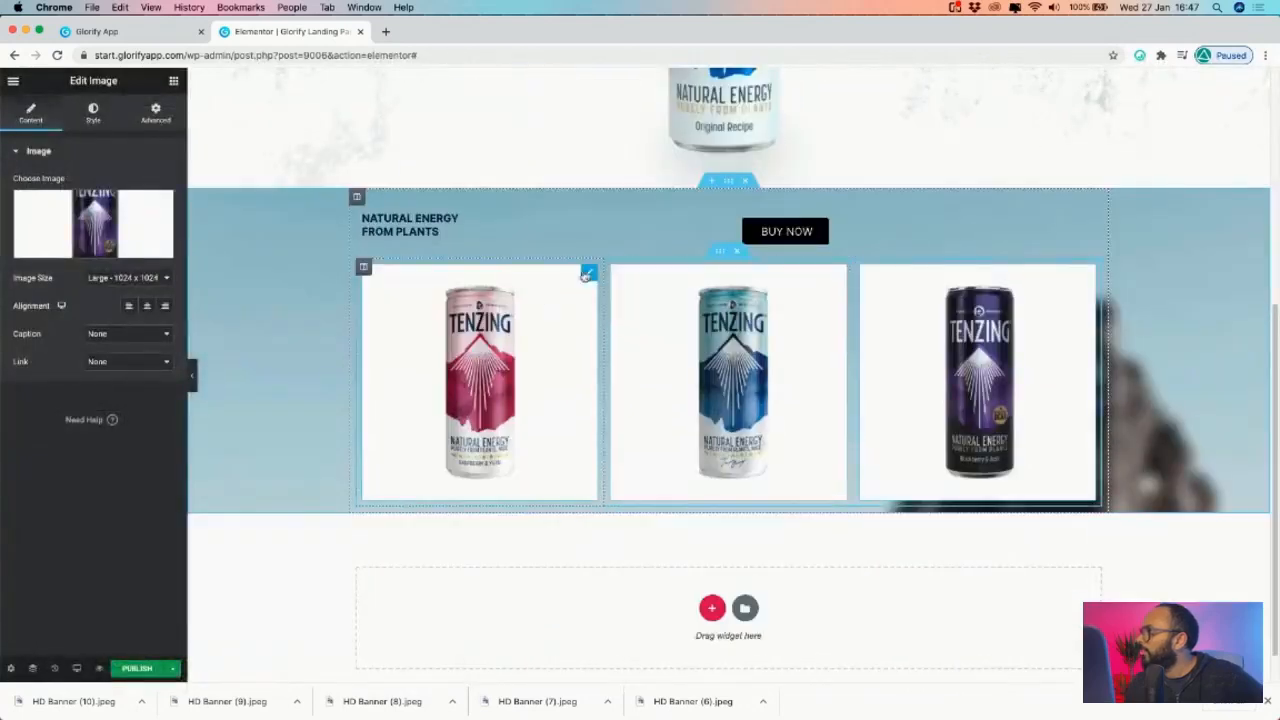
{"action": "left_click", "coordinate": [520, 275]}
{"action": "left_click", "coordinate": [93, 112]}
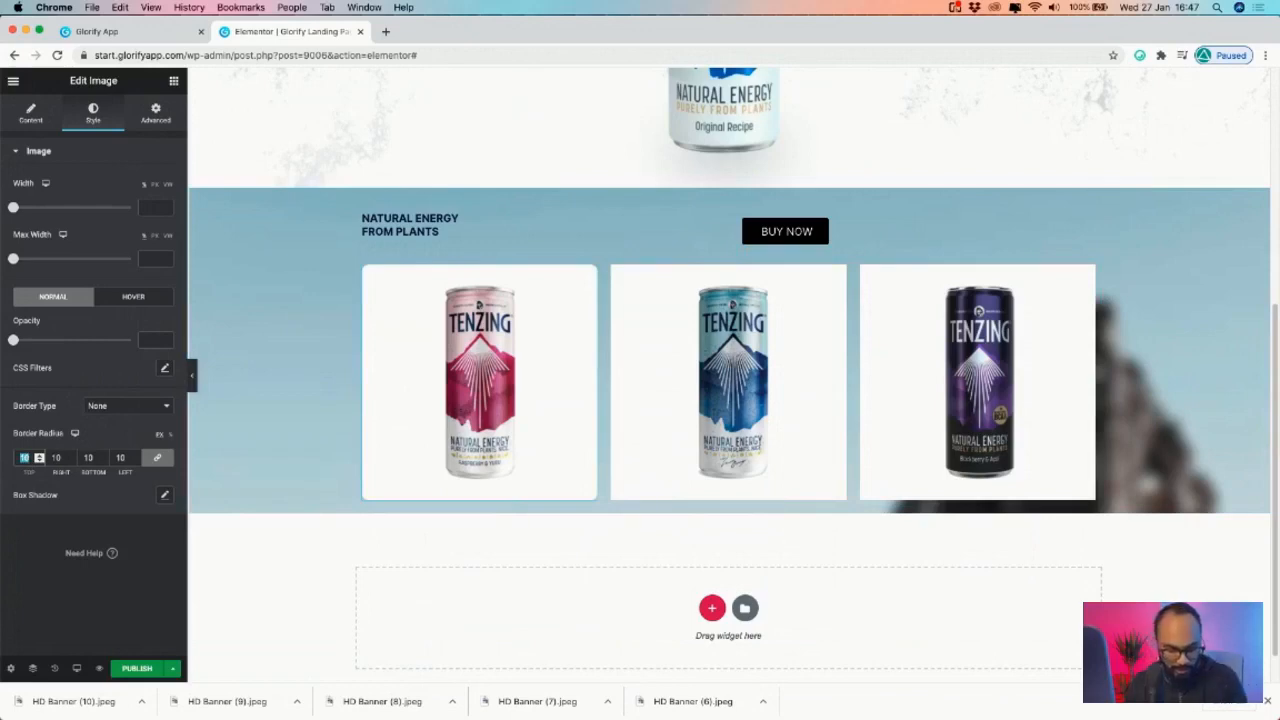
- Set the pink can image's border radius to 8 on all linked sides
{"action": "type", "text": "8"}
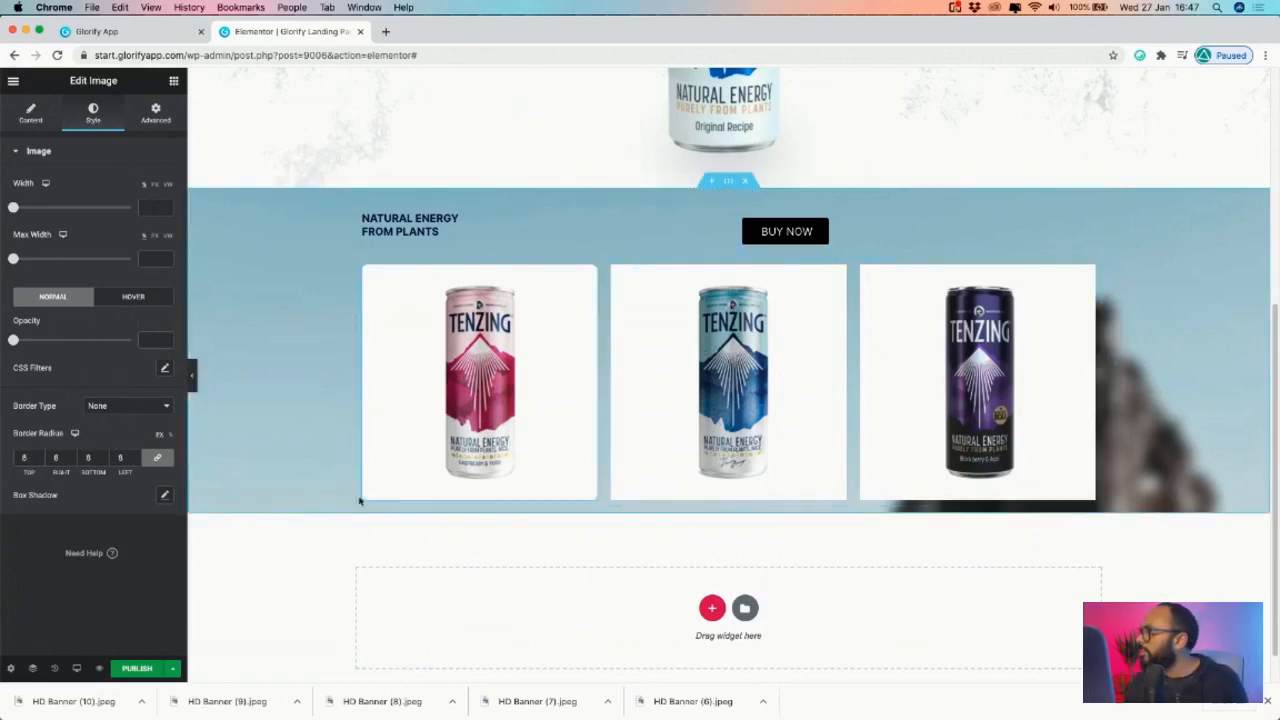
{"action": "right_click", "coordinate": [590, 272]}
{"action": "left_click", "coordinate": [630, 318]}
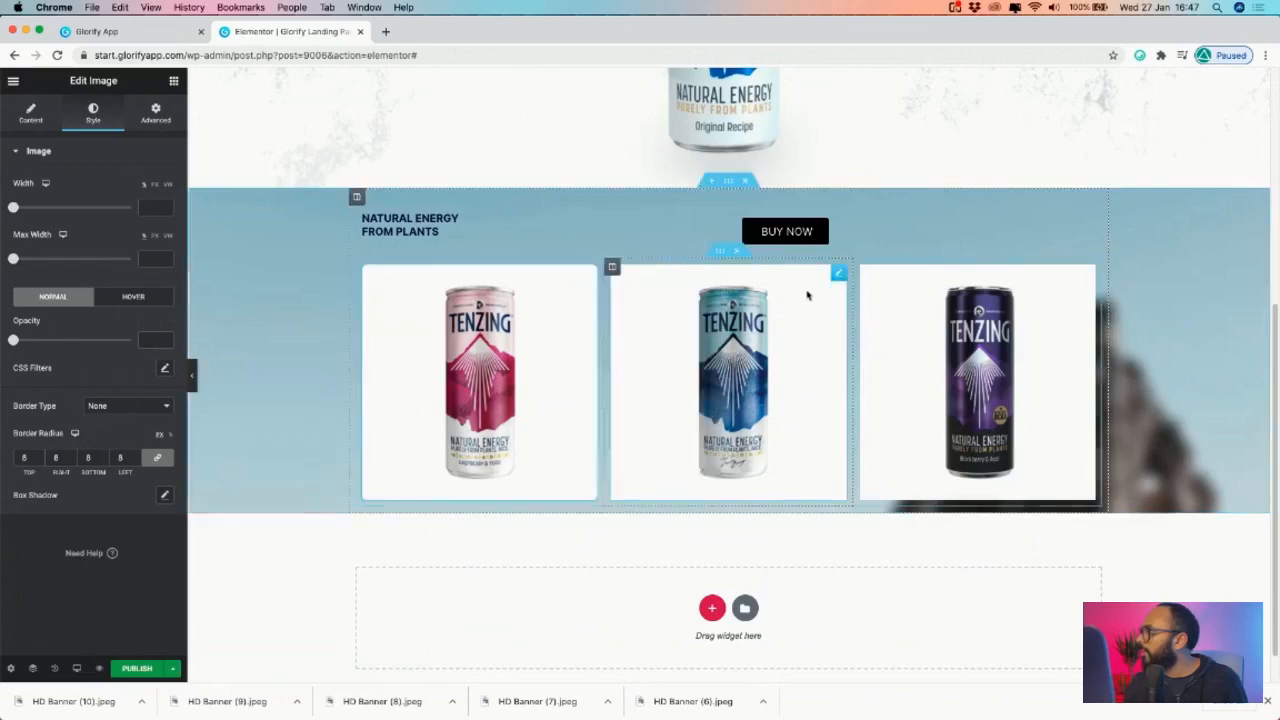
{"action": "left_click", "coordinate": [839, 273]}
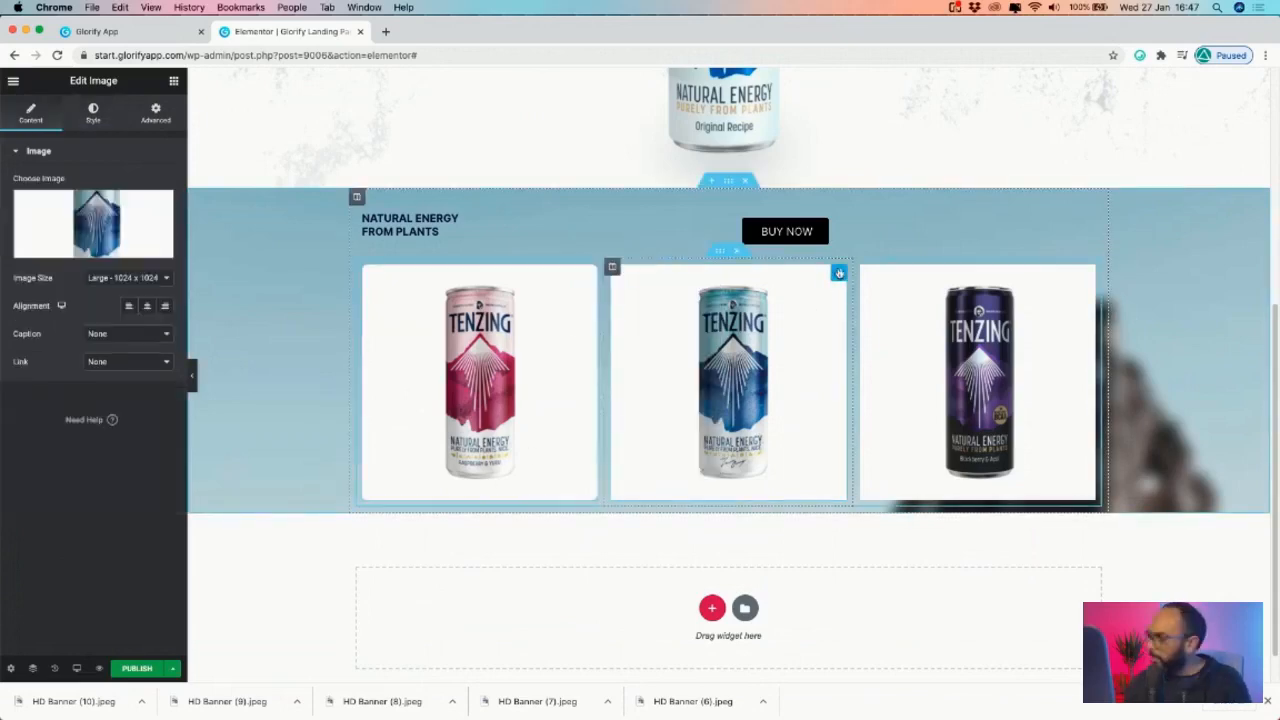
{"action": "left_click", "coordinate": [1088, 272]}
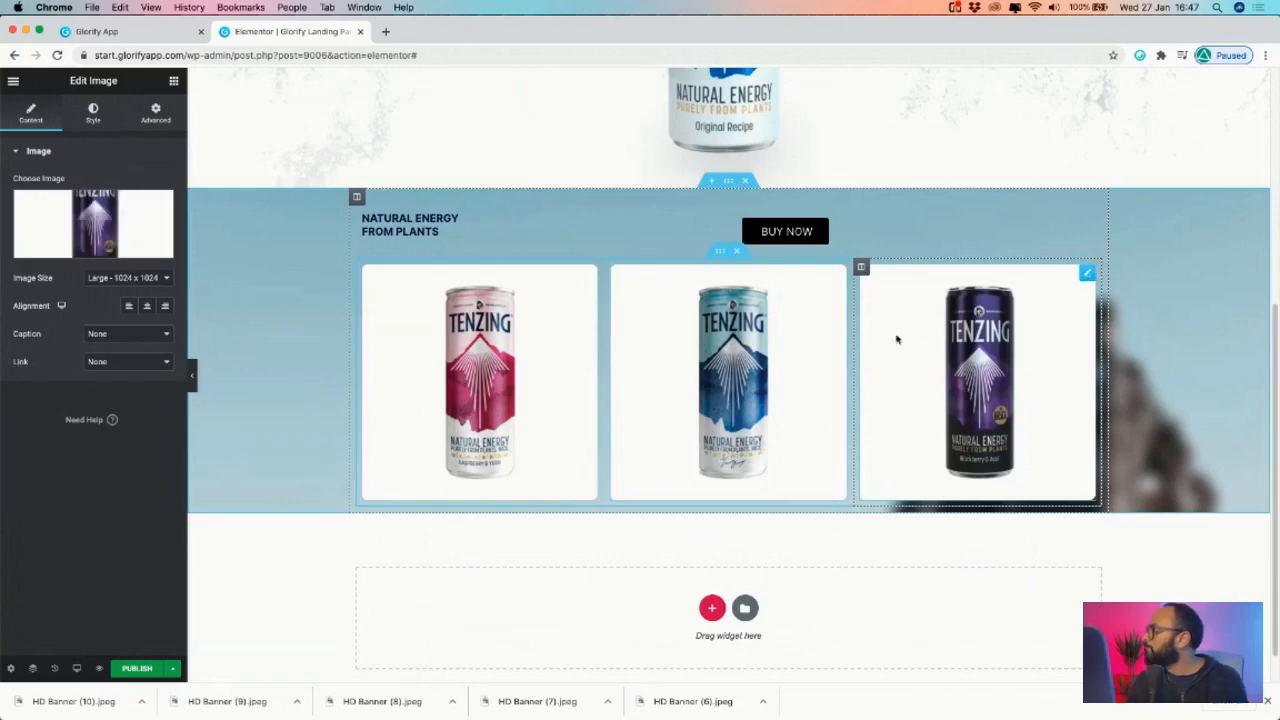
{"action": "scroll", "coordinate": [903, 337], "scroll_direction": "up", "scroll_amount": 5}
{"action": "scroll", "coordinate": [773, 213], "scroll_direction": "down", "scroll_amount": 2}
{"action": "scroll", "coordinate": [773, 213], "scroll_direction": "down", "scroll_amount": 2}
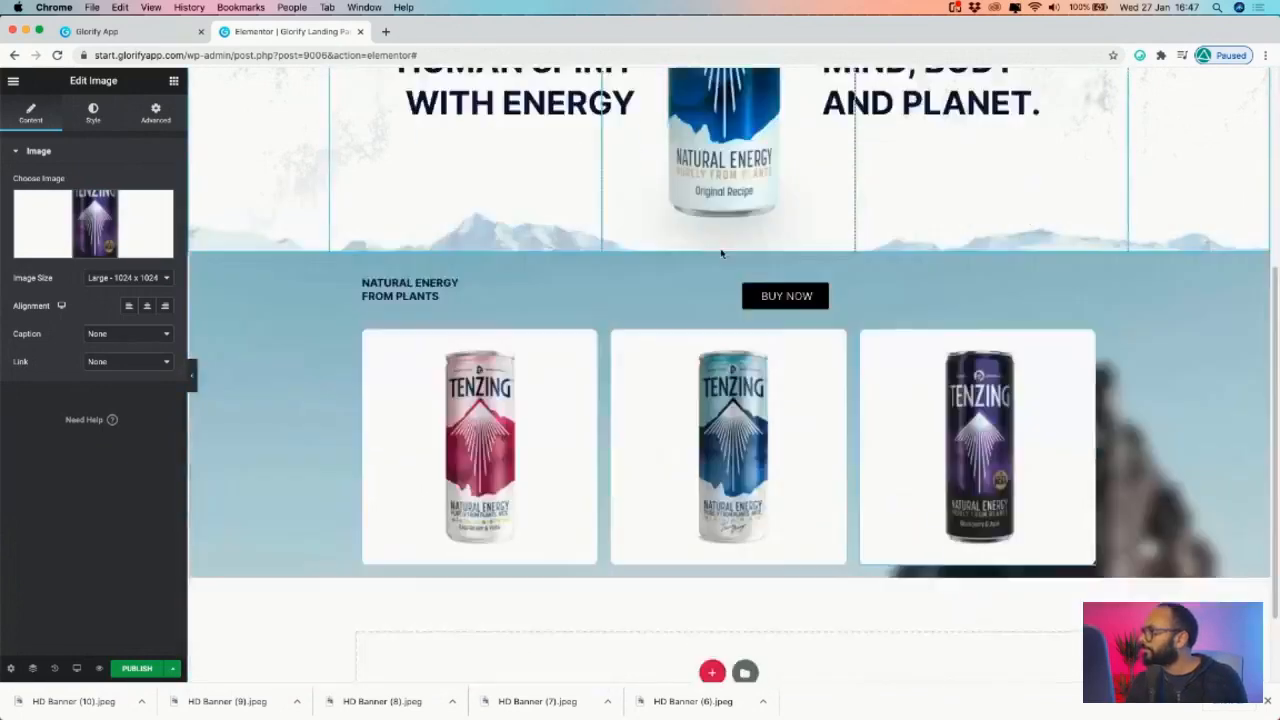
{"action": "scroll", "coordinate": [773, 213], "scroll_direction": "up", "scroll_amount": 4}
- Replace the product heading with the Glorify headline 'ALL NATURAL FLAVOR CHILLED WITH A PUNCH'
{"action": "left_click", "coordinate": [97, 31]}
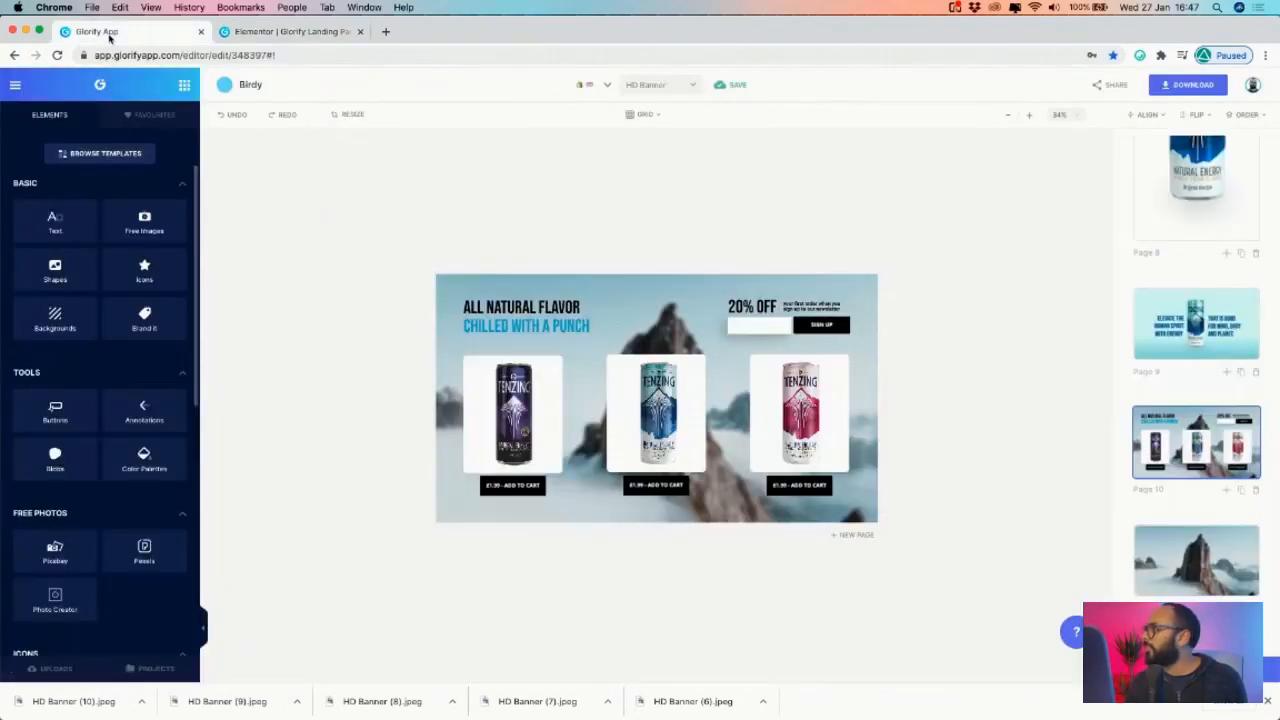
{"action": "left_click", "coordinate": [291, 33]}
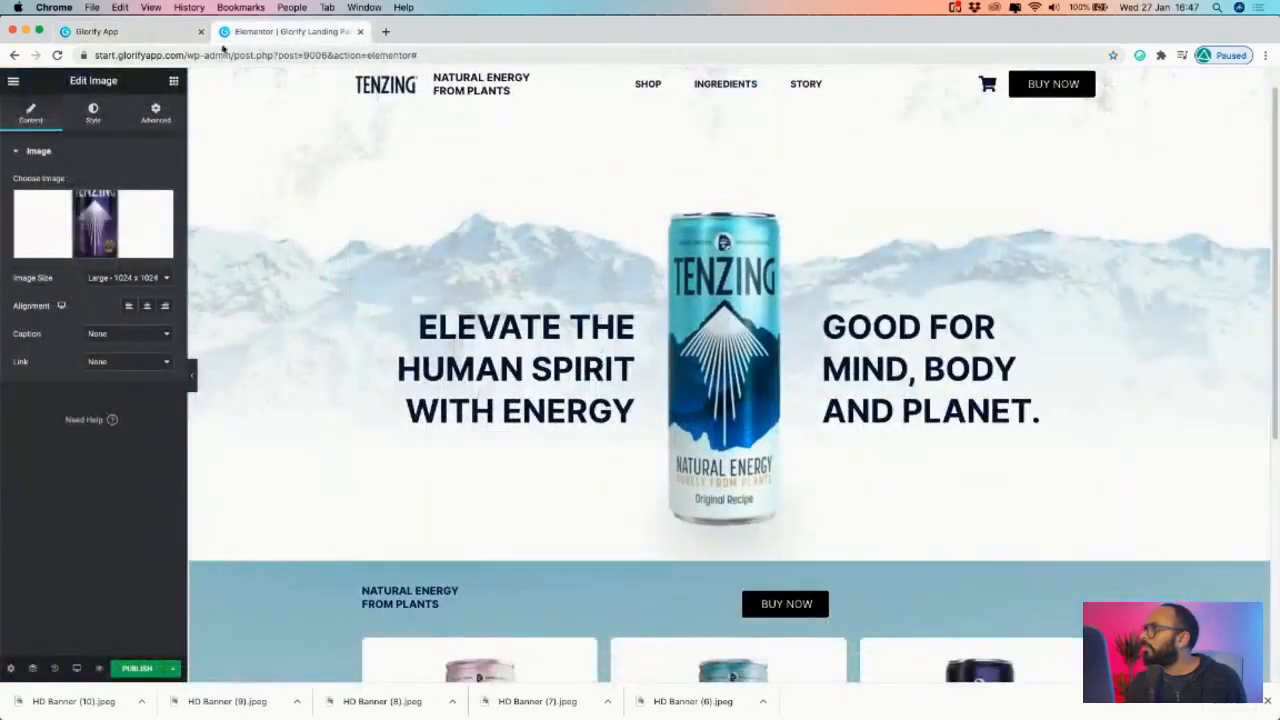
{"action": "left_click", "coordinate": [145, 33]}
{"action": "double_click", "coordinate": [541, 316]}
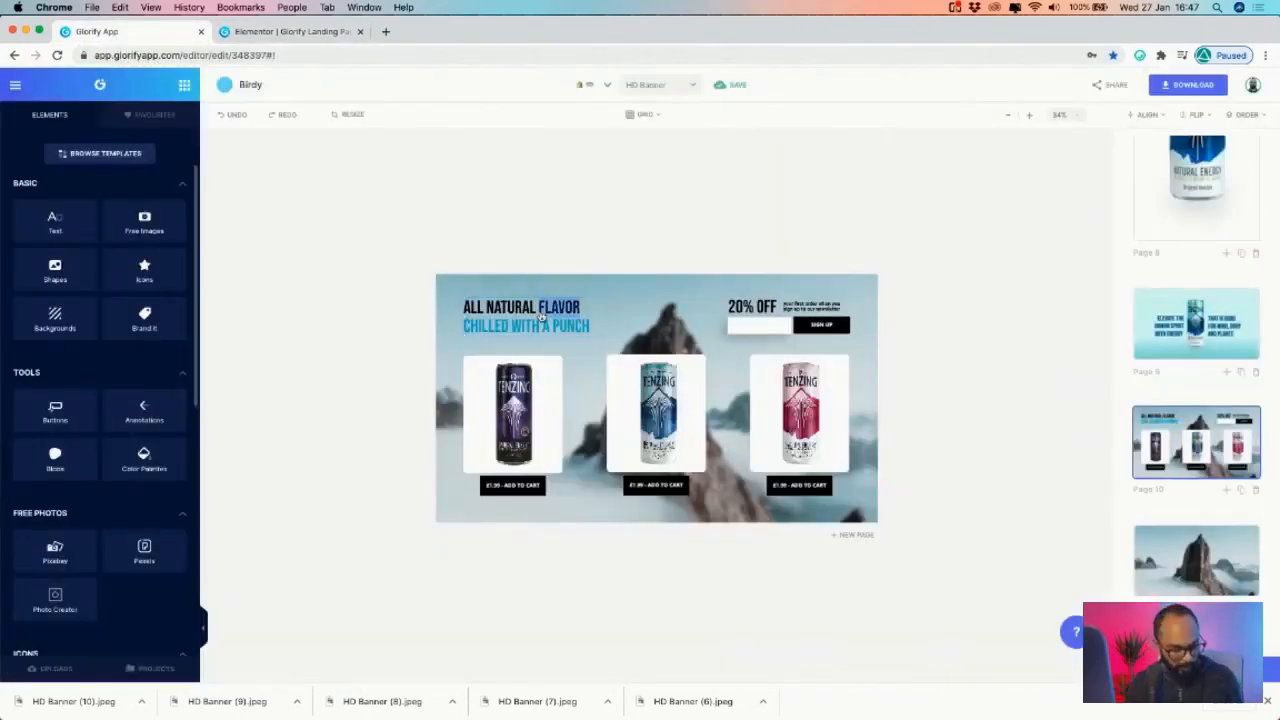
{"action": "key", "text": "super+a"}
{"action": "key", "text": "super+c"}
{"action": "left_click", "coordinate": [325, 33]}
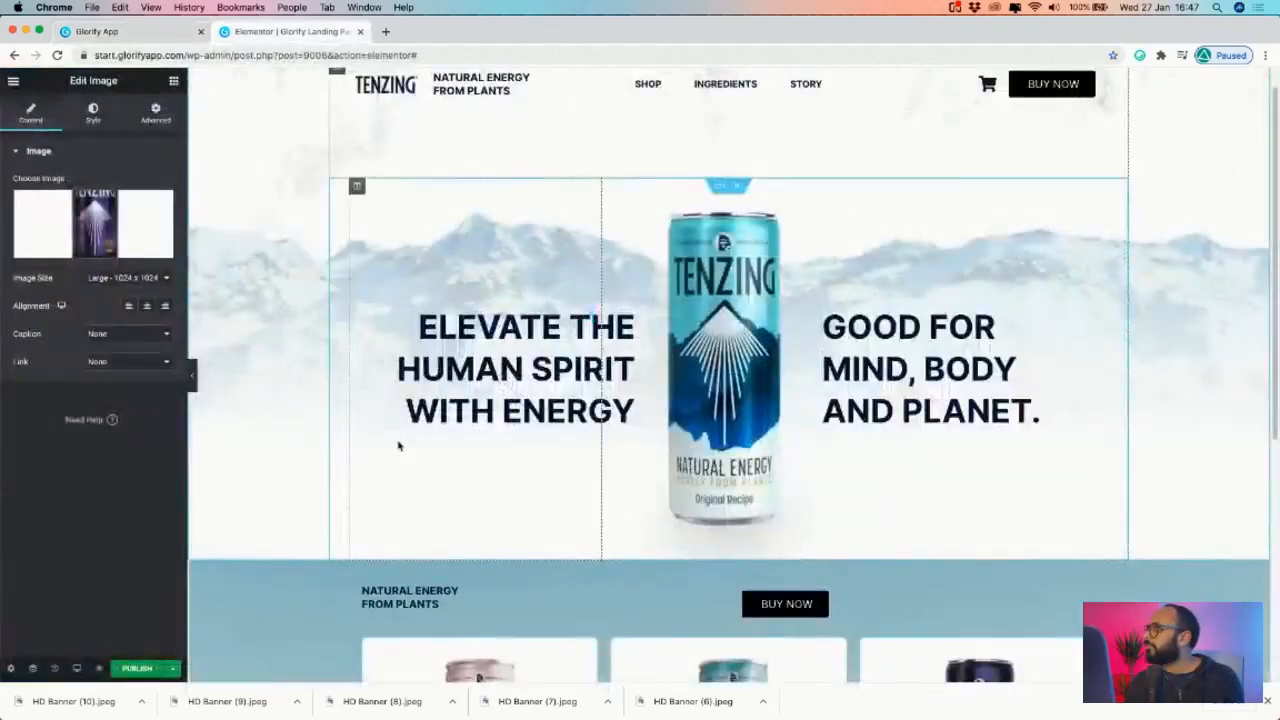
{"action": "scroll", "coordinate": [394, 443], "scroll_direction": "down", "scroll_amount": 3}
{"action": "left_click", "coordinate": [425, 412]}
{"action": "key", "text": "super+a"}
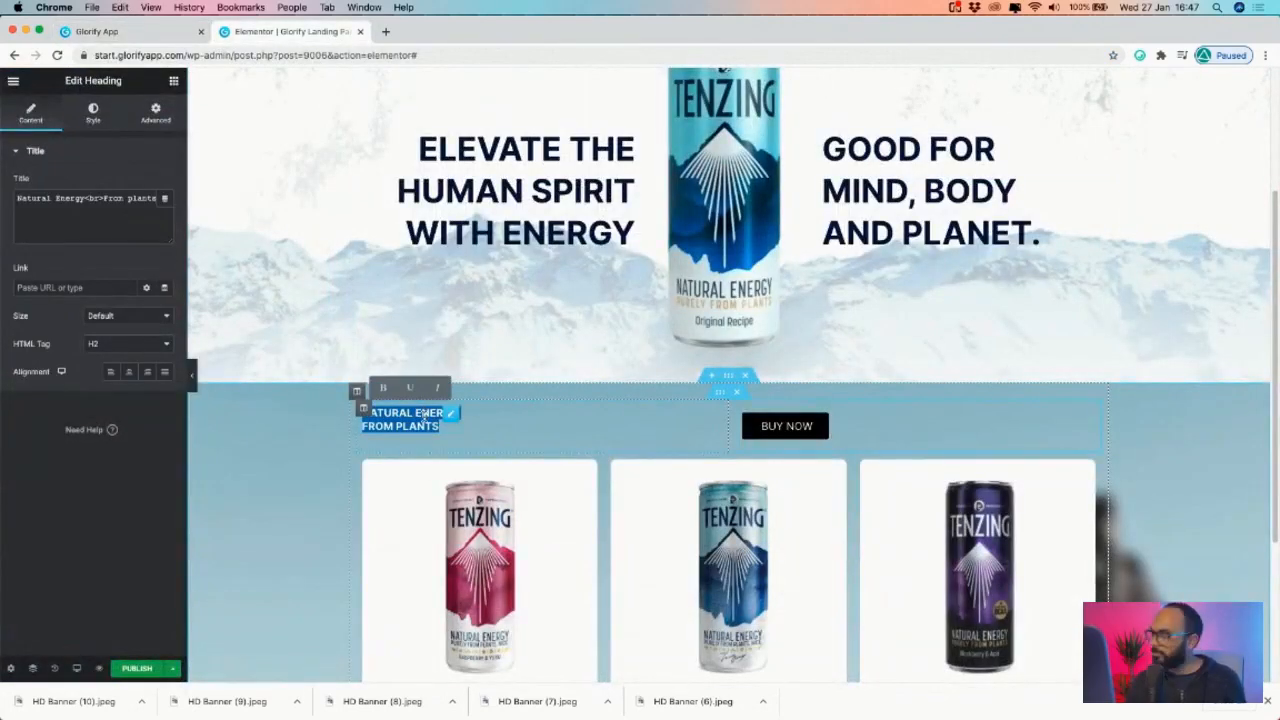
{"action": "key", "text": "super+v"}
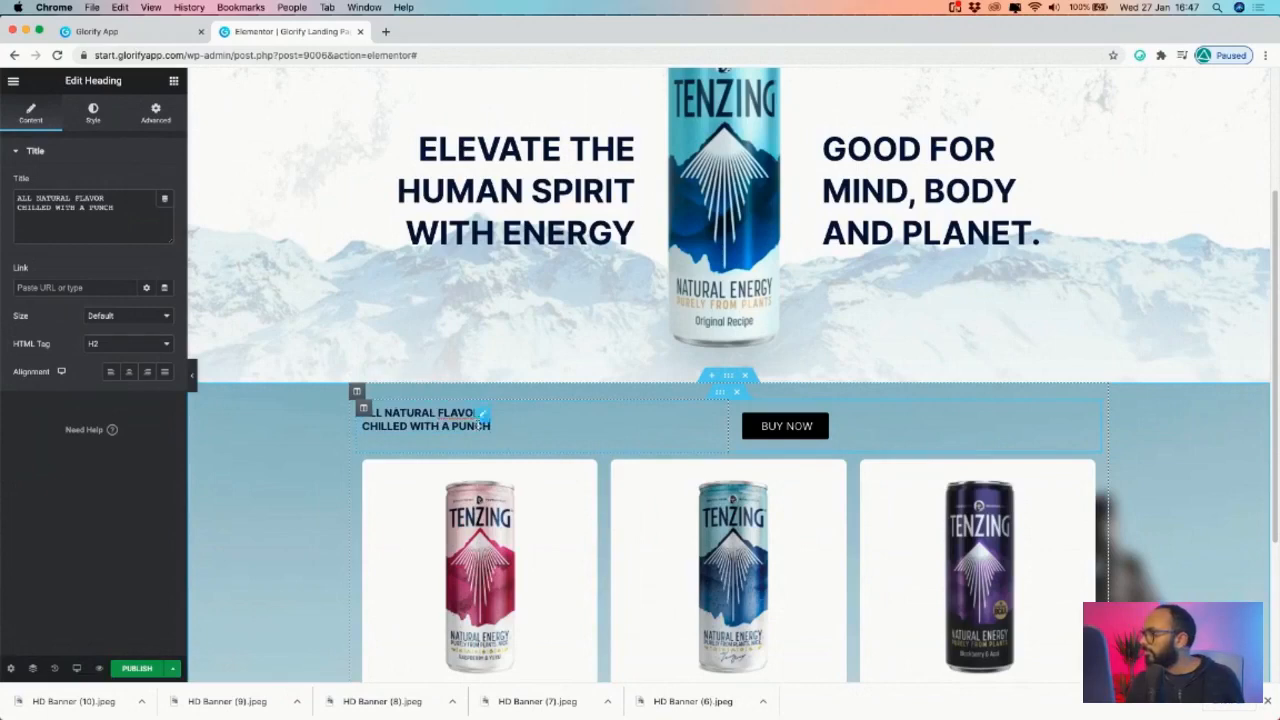
{"action": "scroll", "coordinate": [490, 420], "scroll_direction": "down", "scroll_amount": 3}
{"action": "left_click", "coordinate": [488, 269]}
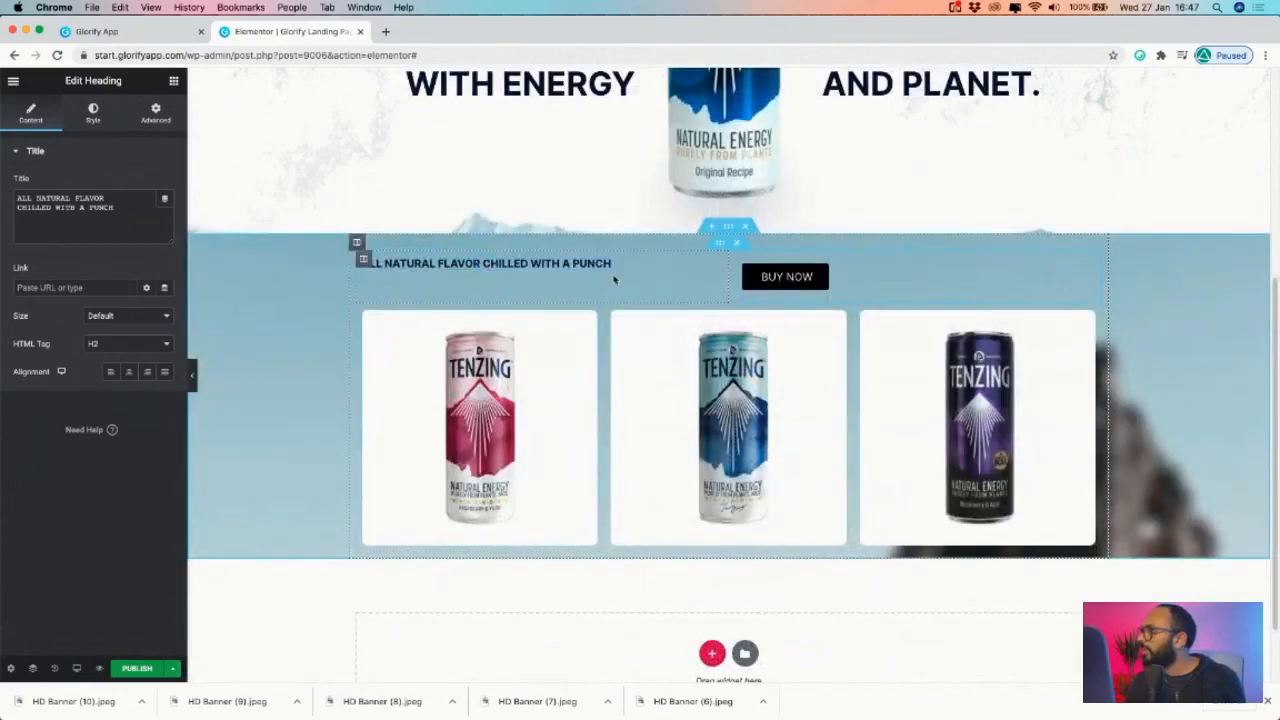
- Enlarge the heading's typography size to 40
{"action": "left_click", "coordinate": [107, 126]}
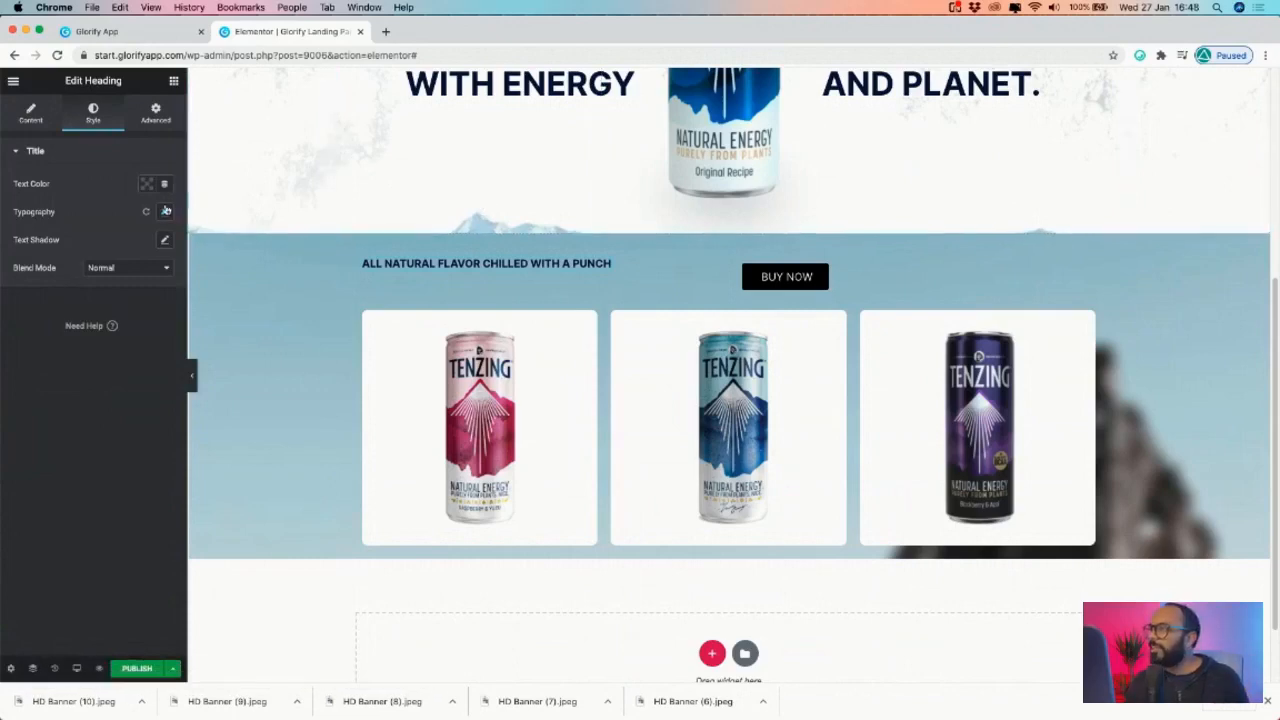
{"action": "scroll", "coordinate": [370, 240], "scroll_direction": "up", "scroll_amount": 5}
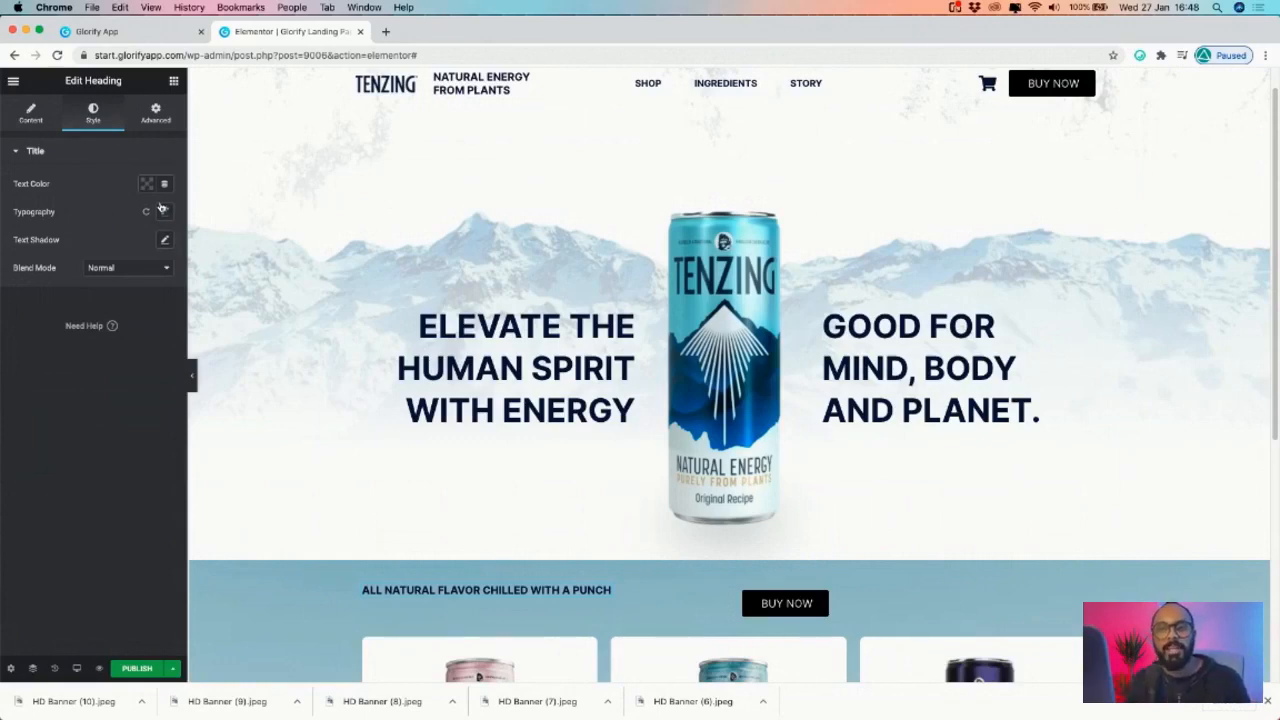
{"action": "scroll", "coordinate": [328, 380], "scroll_direction": "down", "scroll_amount": 3}
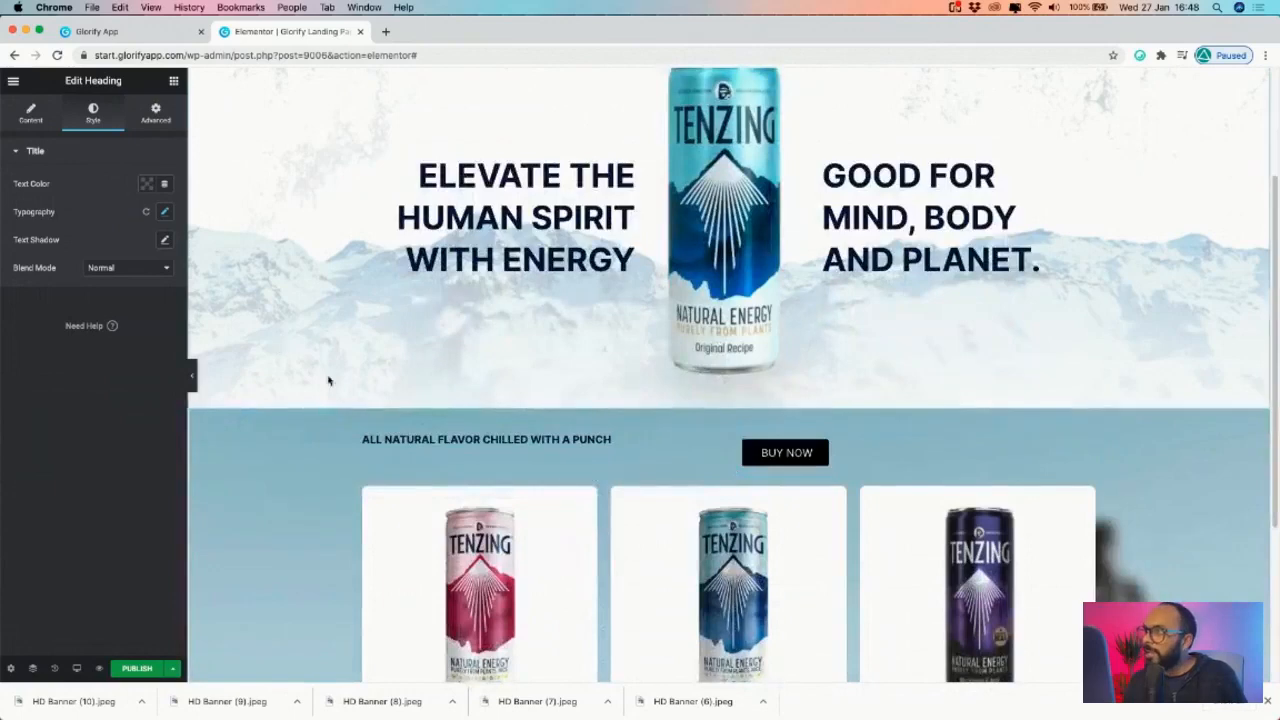
{"action": "left_click", "coordinate": [164, 212]}
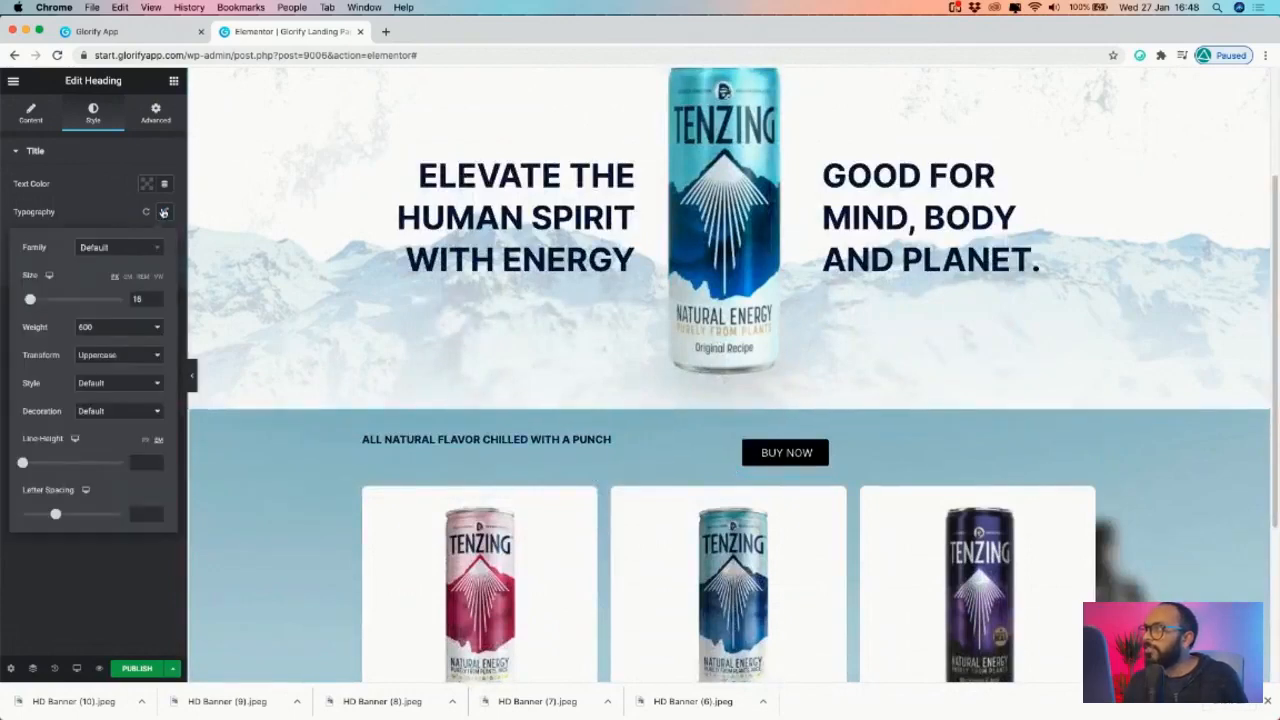
{"action": "left_click_drag", "start_coordinate": [30, 301], "coordinate": [40, 305]}
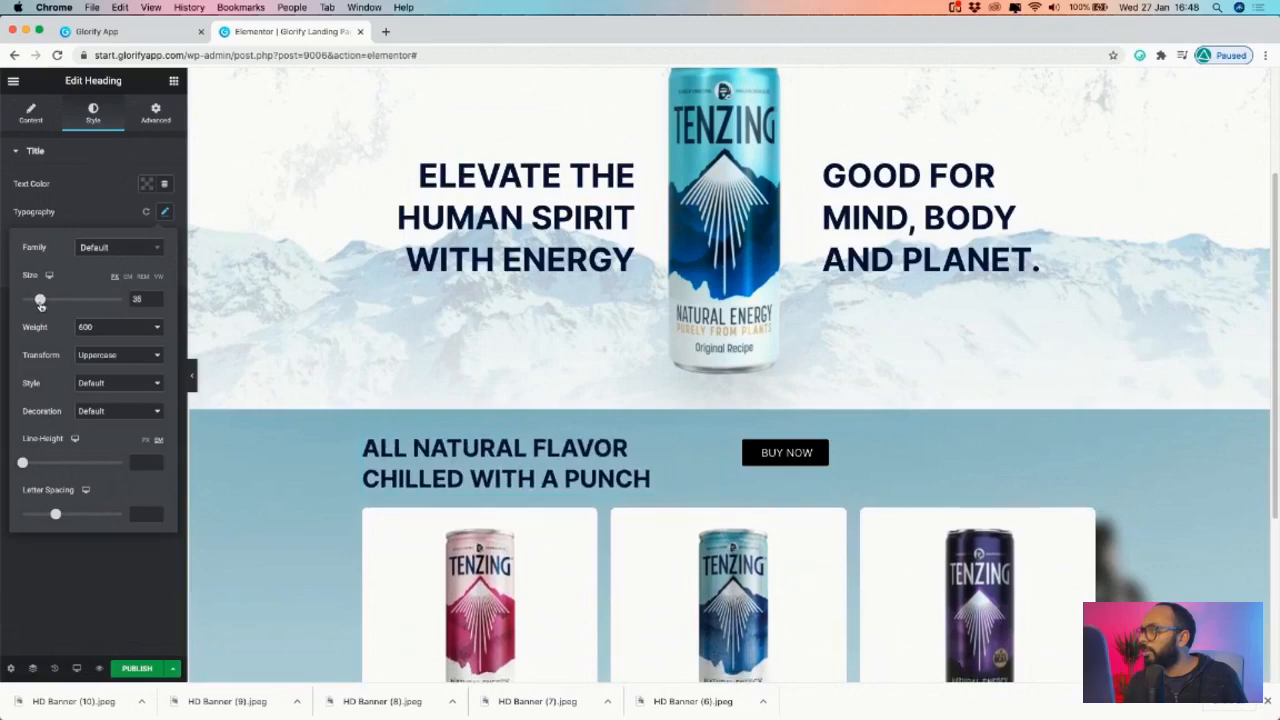
{"action": "left_click", "coordinate": [193, 35]}
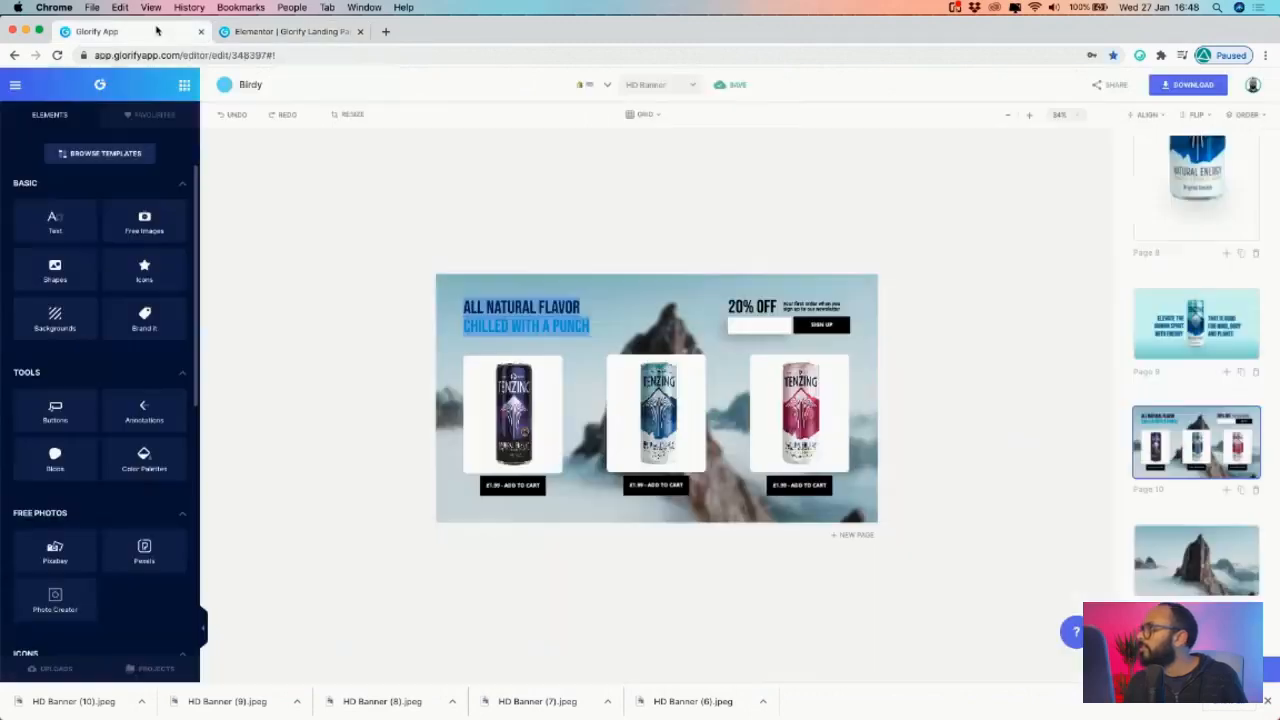
- Centre BUY NOW in its column and set the button's padding to 0 on all sides
{"action": "left_click", "coordinate": [275, 36]}
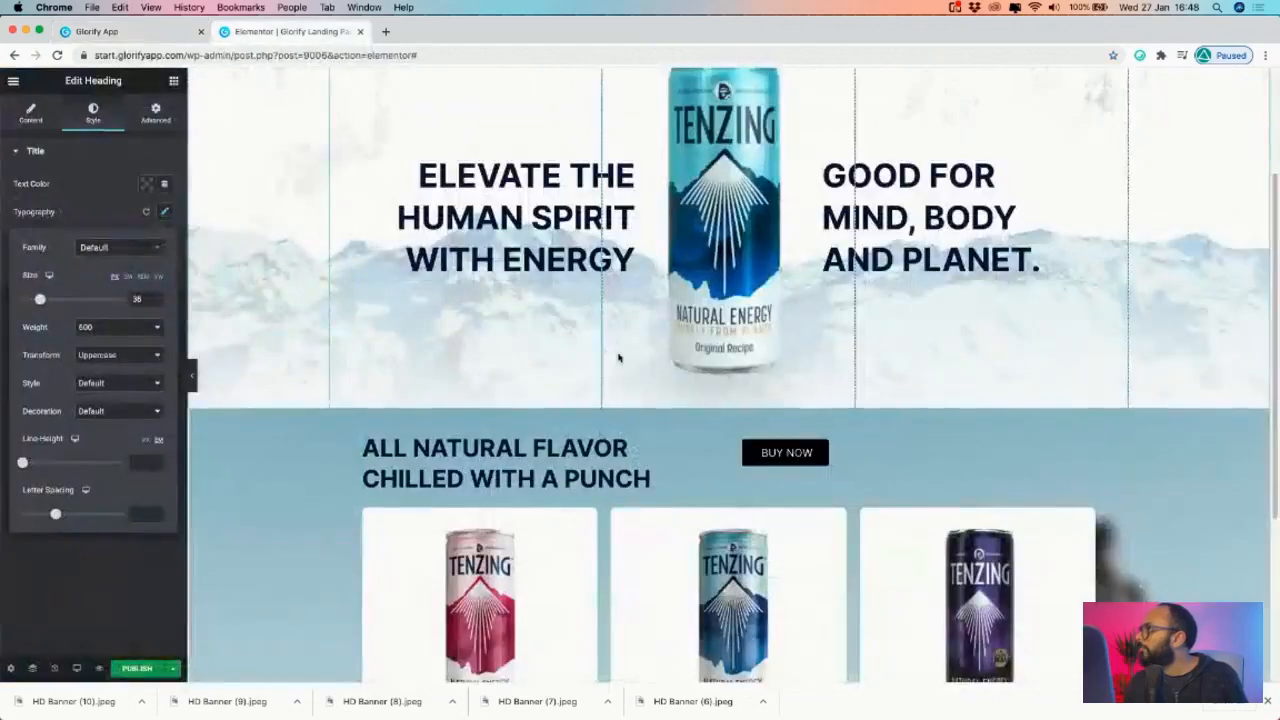
{"action": "left_click", "coordinate": [737, 435]}
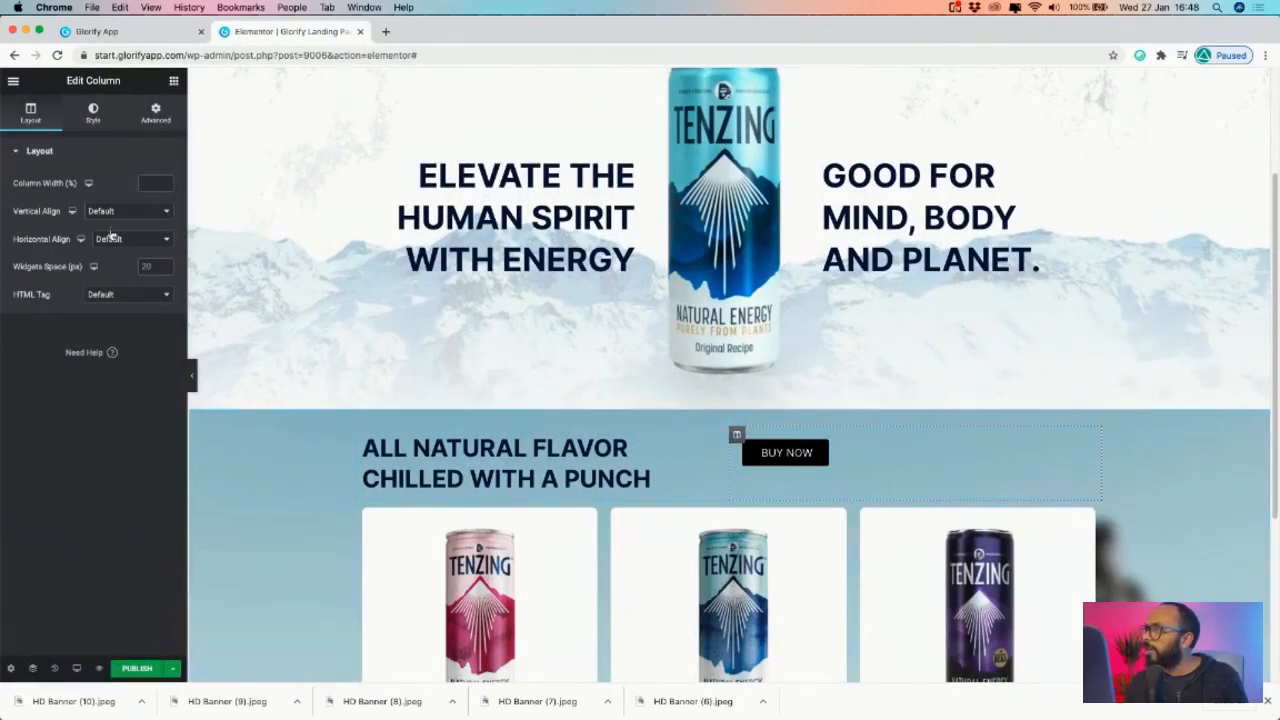
{"action": "left_click", "coordinate": [112, 236]}
{"action": "left_click", "coordinate": [120, 262]}
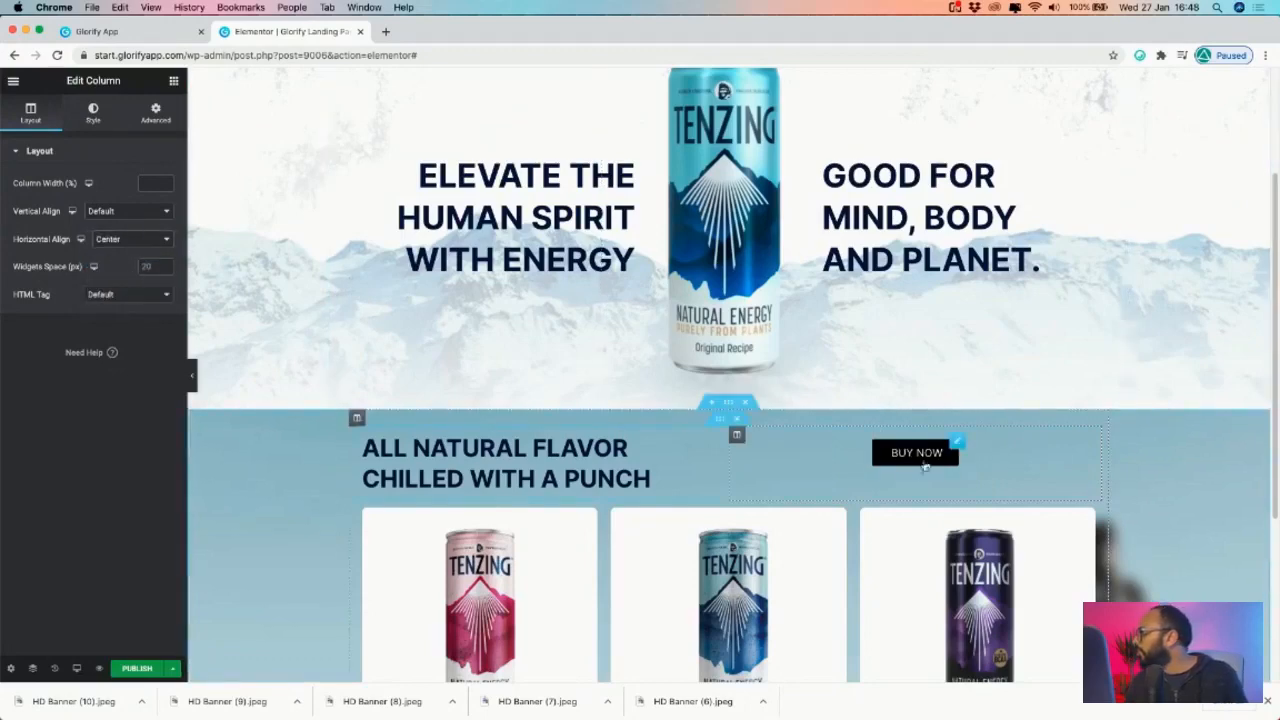
{"action": "left_click", "coordinate": [915, 452]}
{"action": "left_click", "coordinate": [155, 112]}
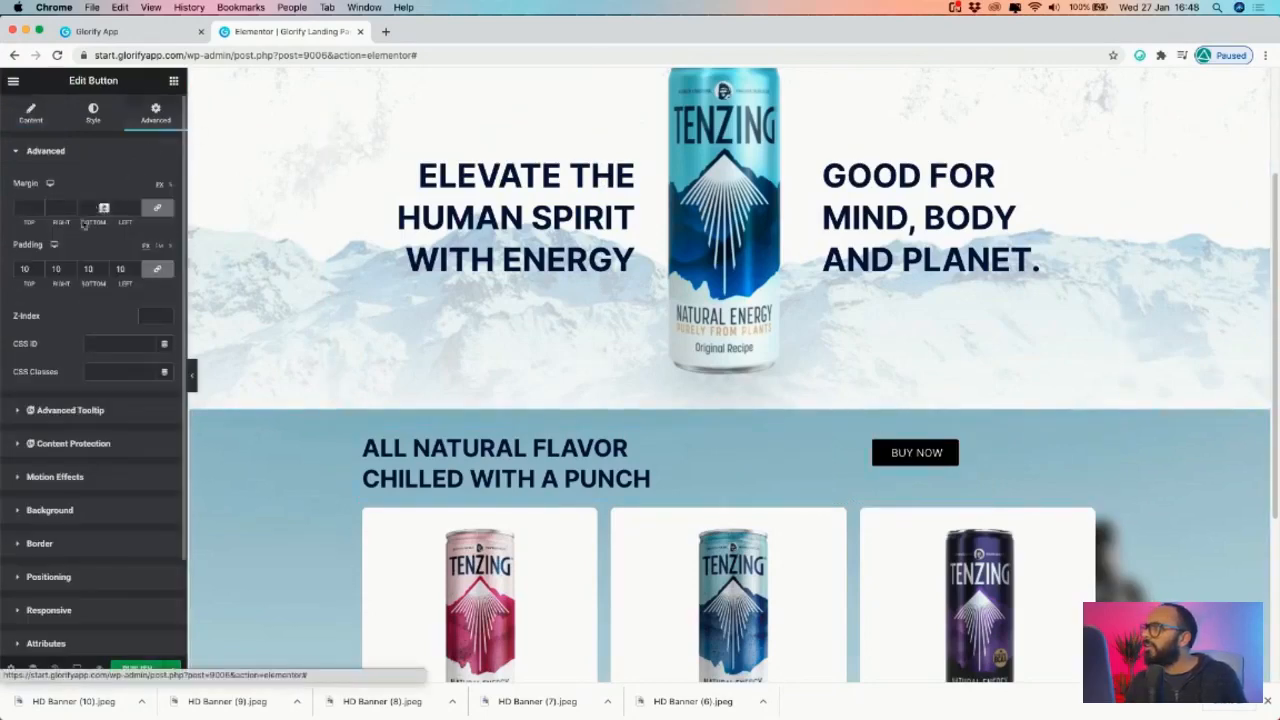
{"action": "double_click", "coordinate": [17, 268]}
{"action": "type", "text": "0"}
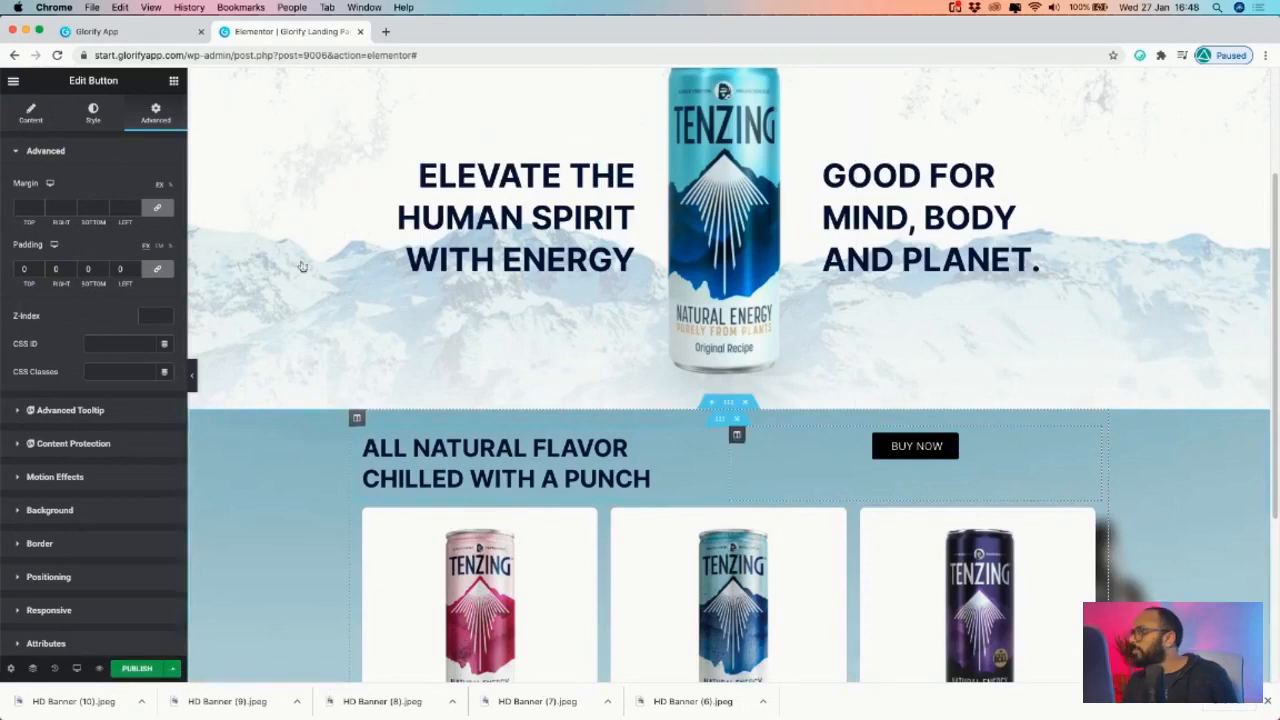
- Change the column's horizontal alignment to End so BUY NOW sits flush right
{"action": "left_click", "coordinate": [409, 314]}
{"action": "left_click", "coordinate": [117, 217]}
{"action": "left_click", "coordinate": [53, 226]}
{"action": "left_click", "coordinate": [129, 239]}
{"action": "left_click", "coordinate": [107, 249]}
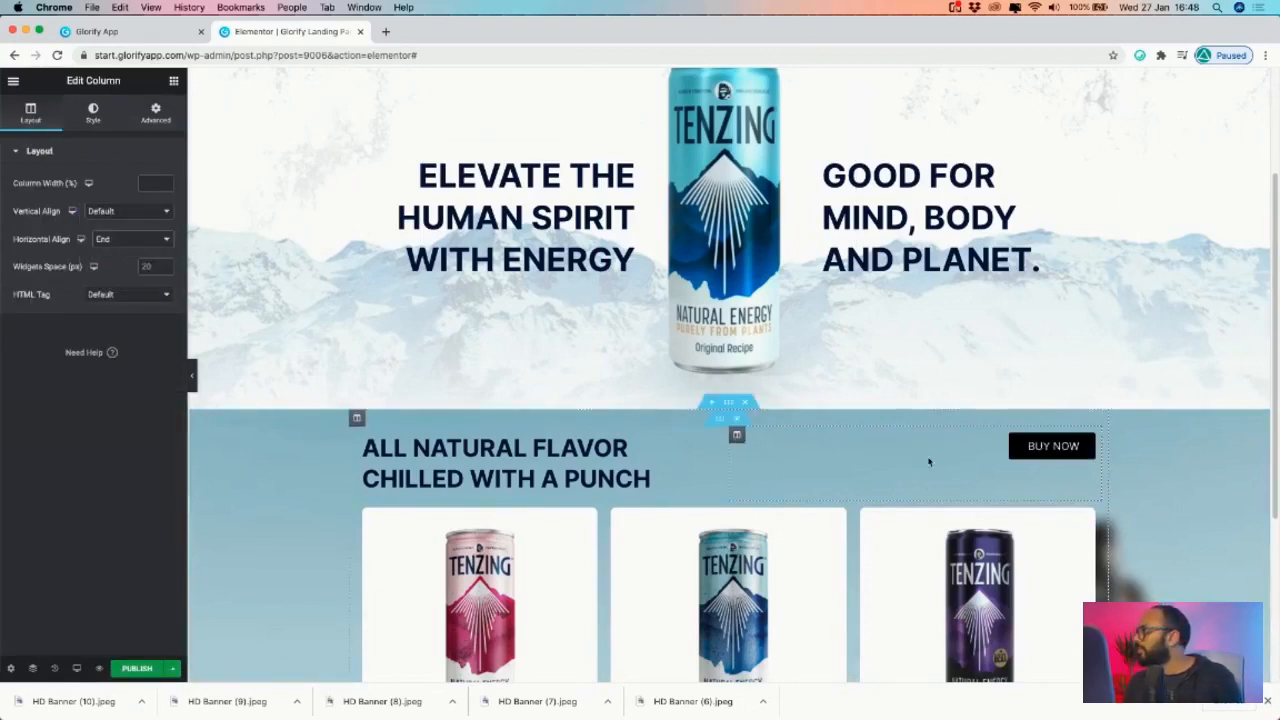
{"action": "left_click", "coordinate": [170, 36]}
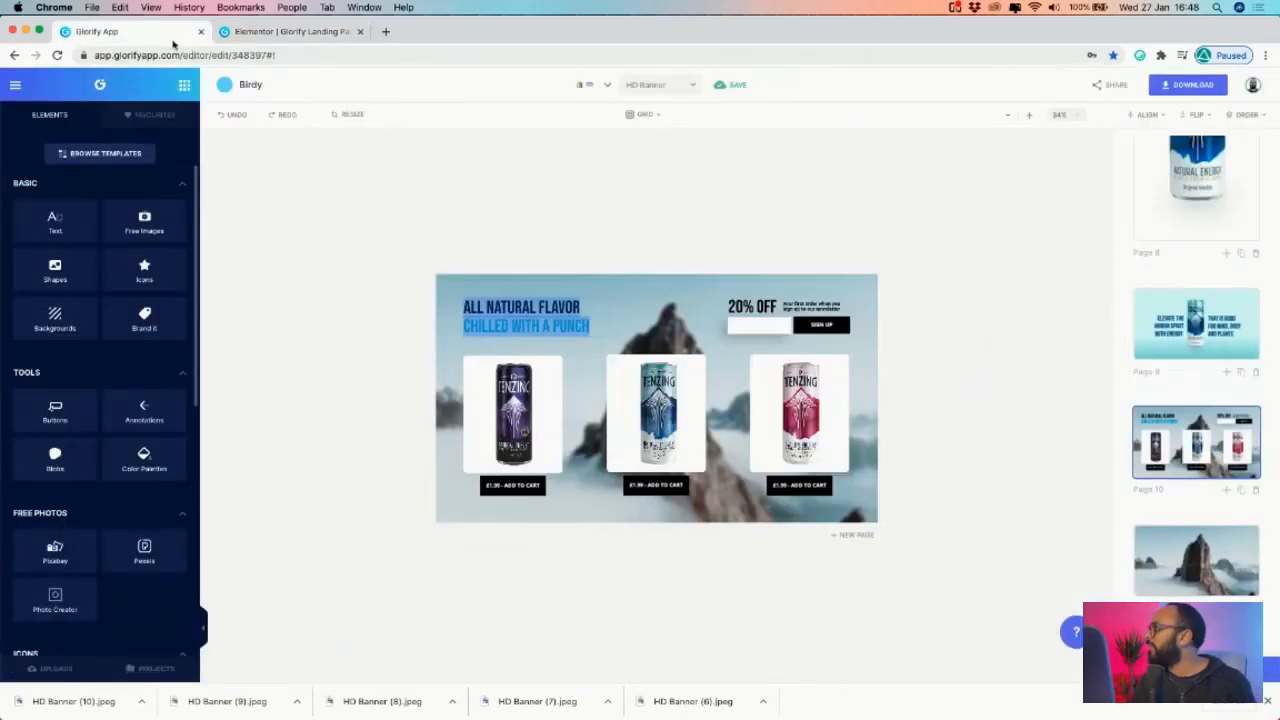
{"action": "left_click", "coordinate": [311, 40]}
- Duplicate the ALL NATURAL FLAVOR heading, move it beside BUY NOW, and change it to '20% OFF'
{"action": "right_click", "coordinate": [718, 443]}
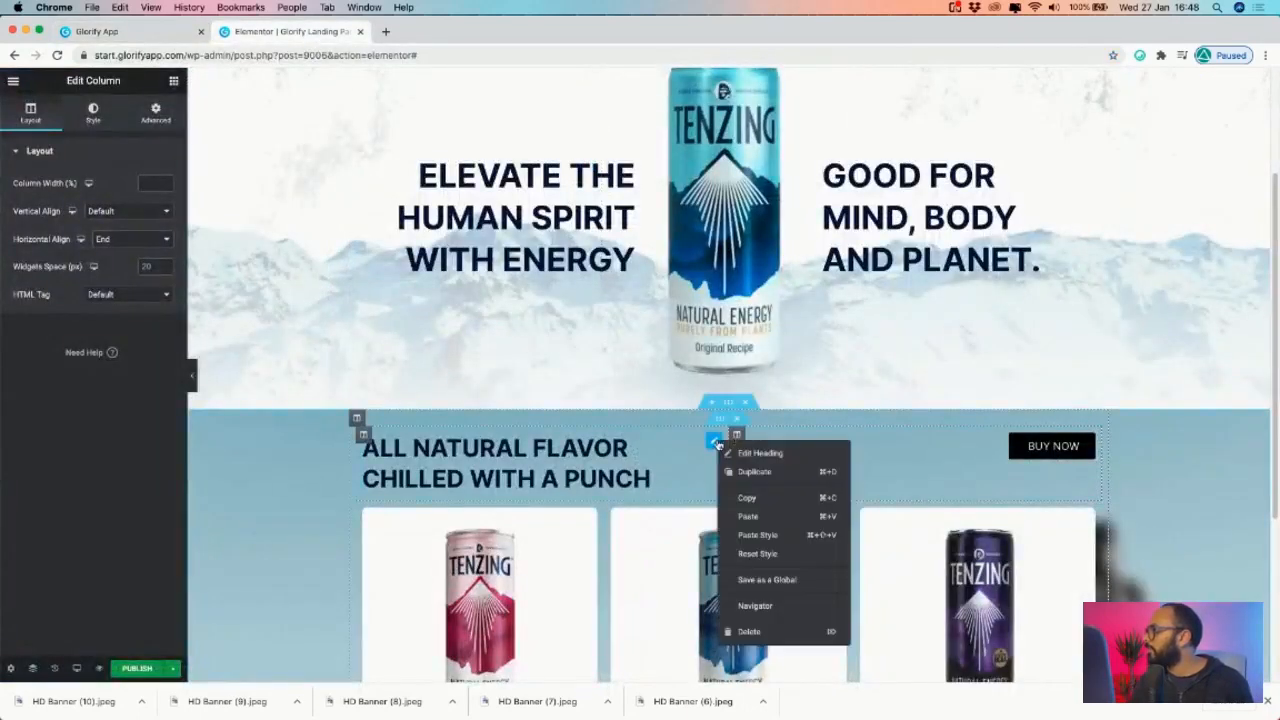
{"action": "left_click", "coordinate": [752, 471]}
{"action": "left_click_drag", "start_coordinate": [716, 507], "coordinate": [1020, 452]}
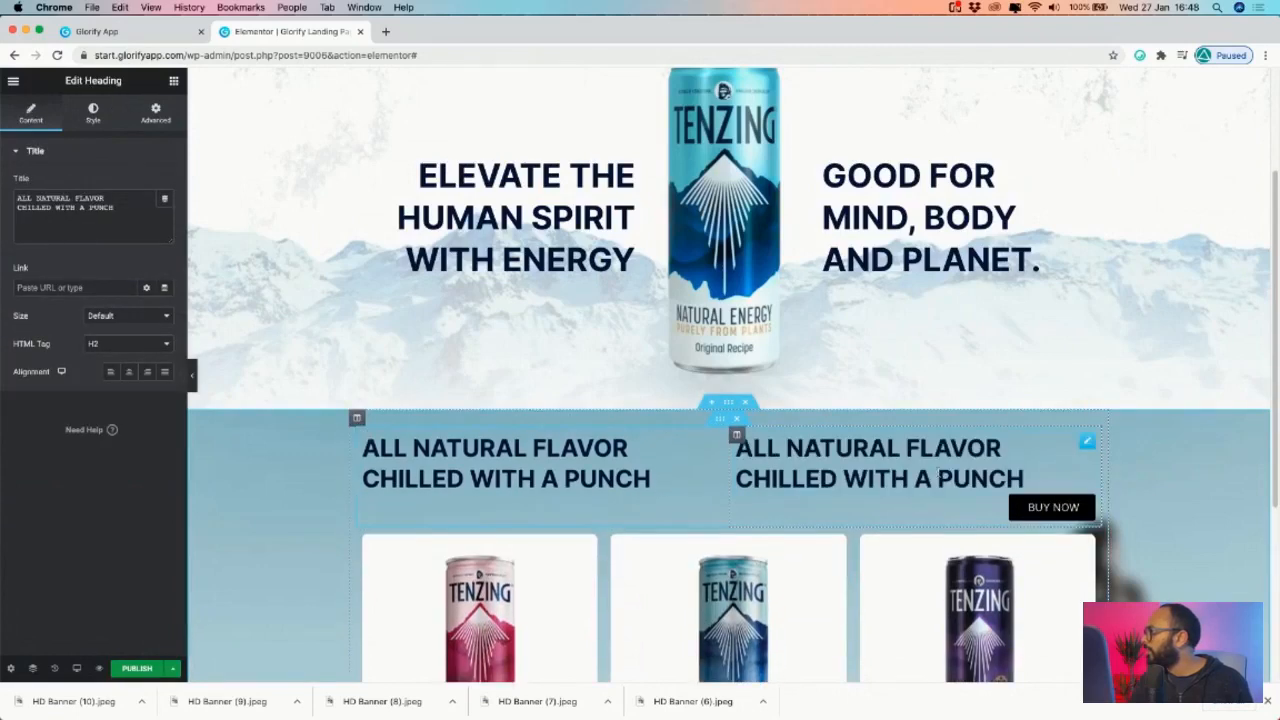
{"action": "left_click", "coordinate": [914, 447]}
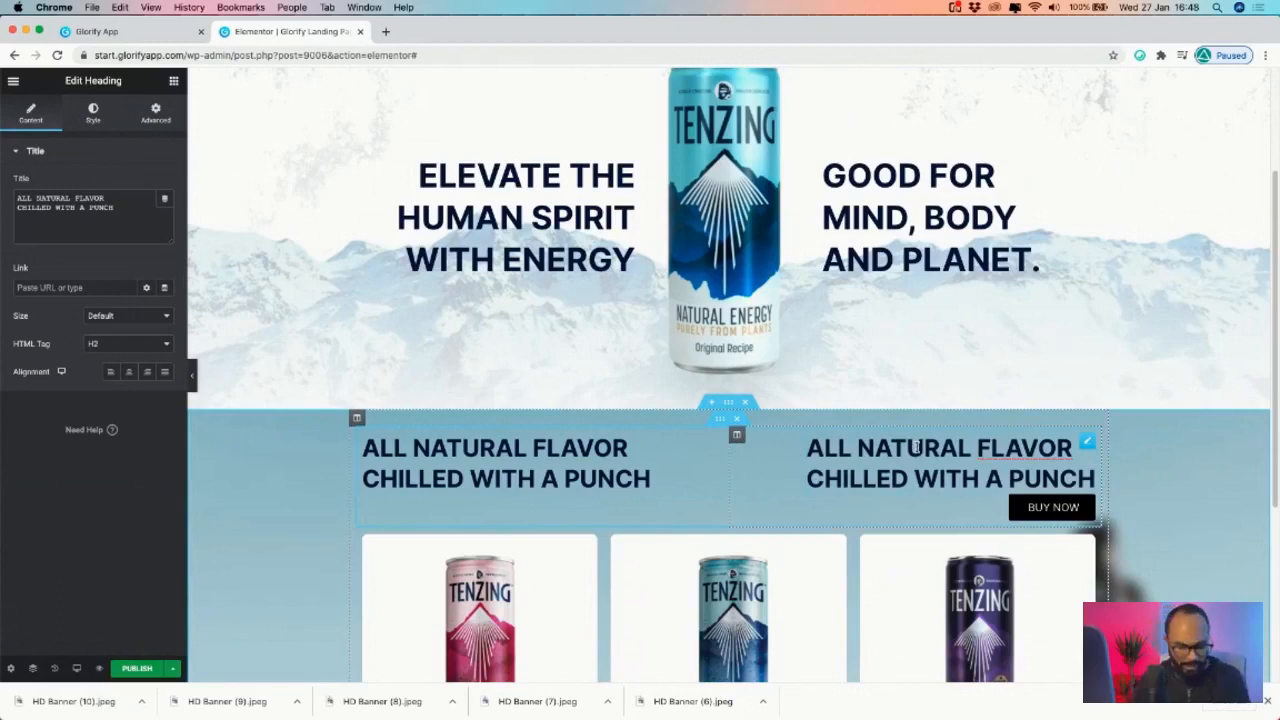
{"action": "key", "text": "ctrl+a"}
{"action": "type", "text": "20"}
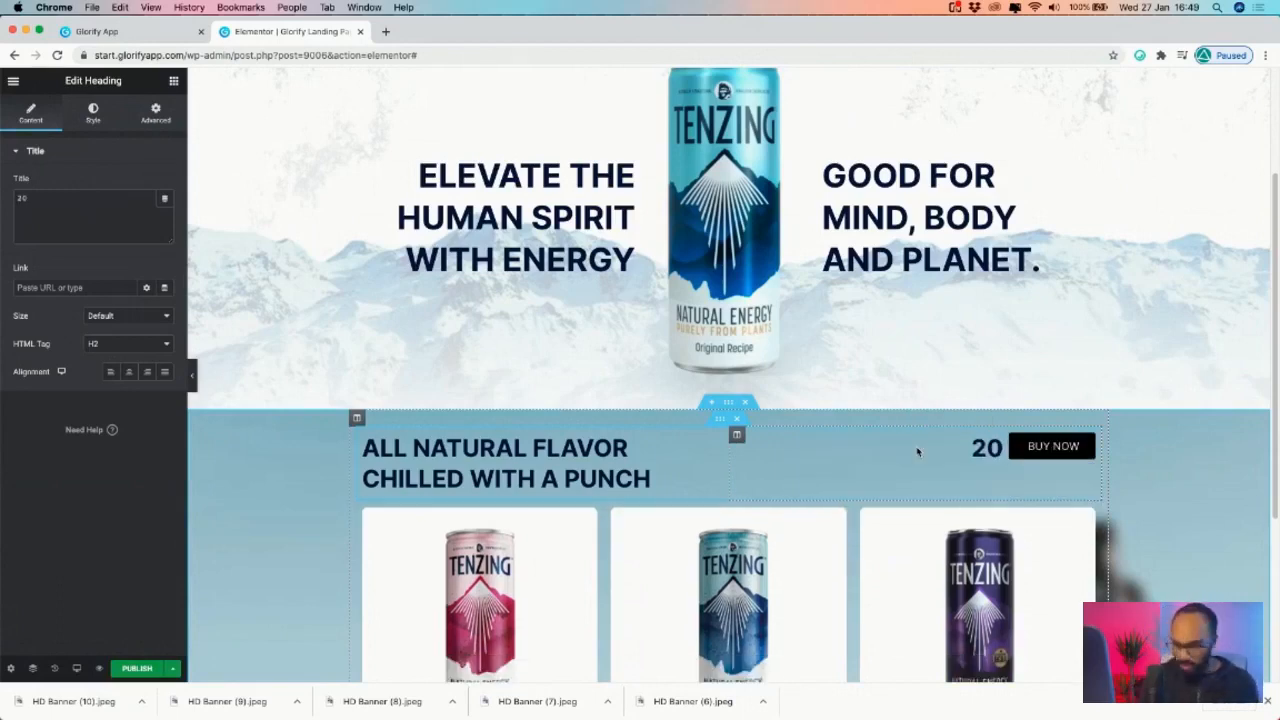
{"action": "type", "text": "%"}
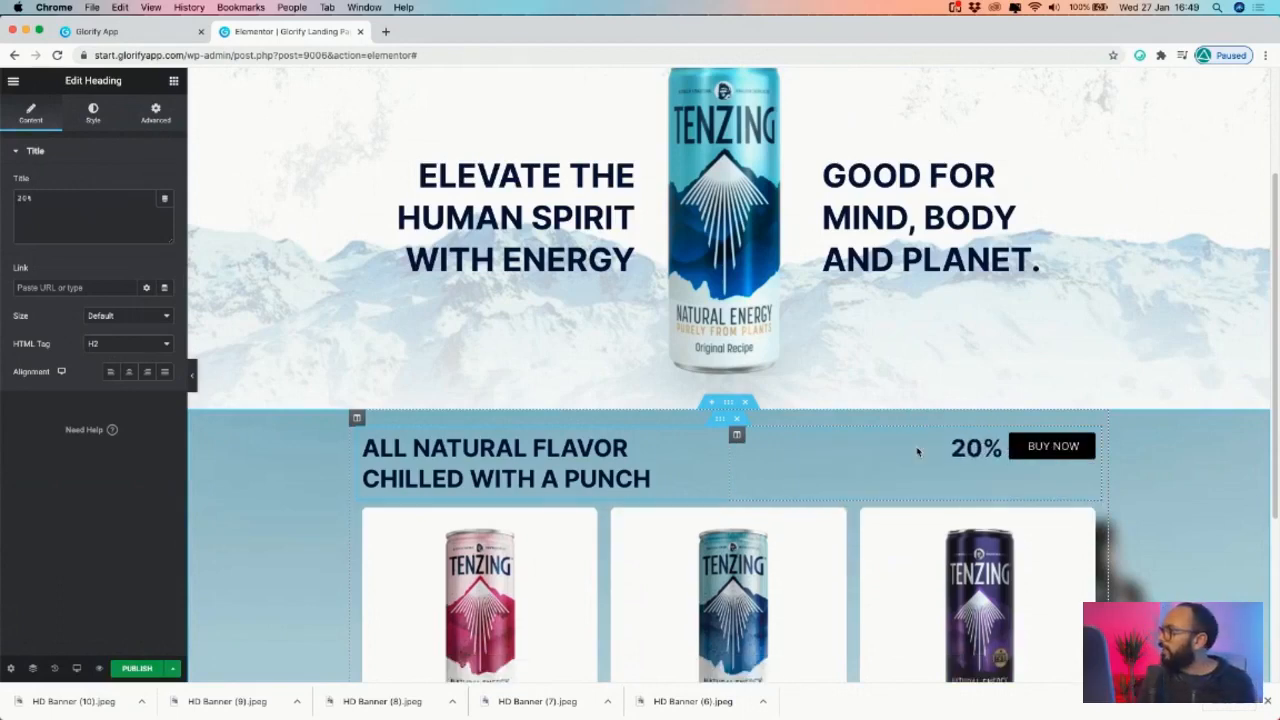
{"action": "left_click", "coordinate": [151, 33]}
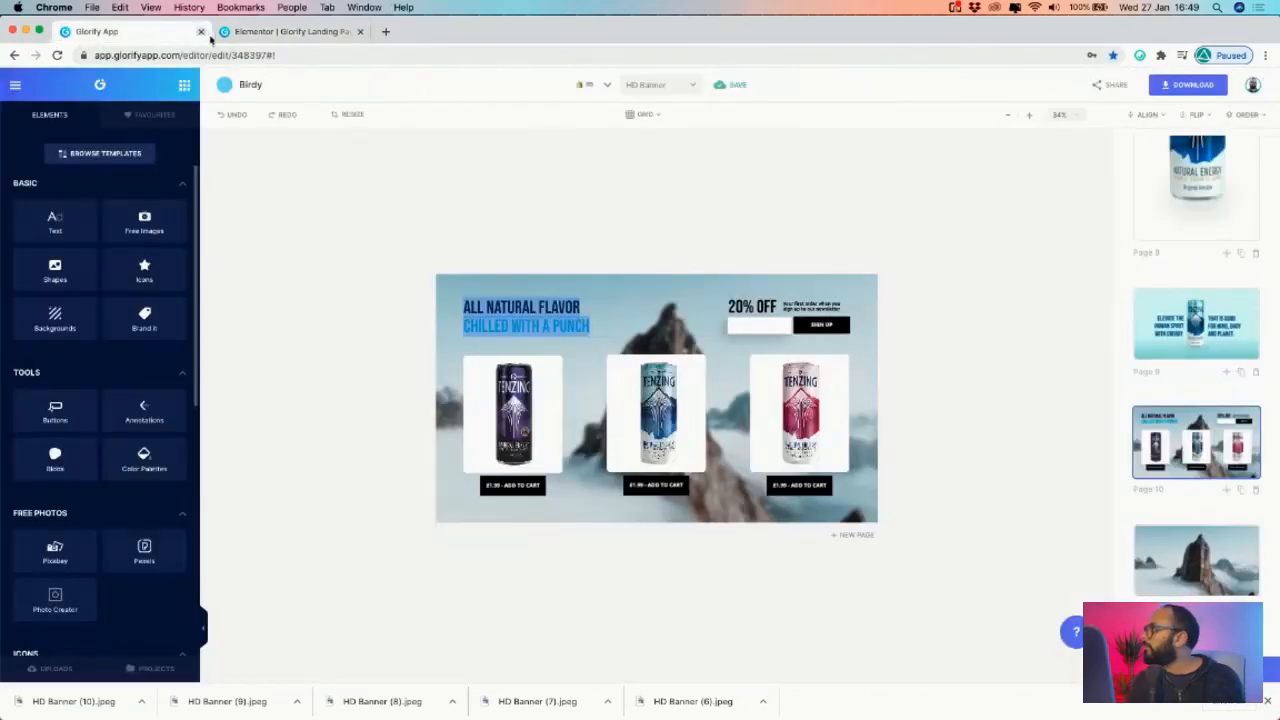
{"action": "left_click", "coordinate": [318, 33]}
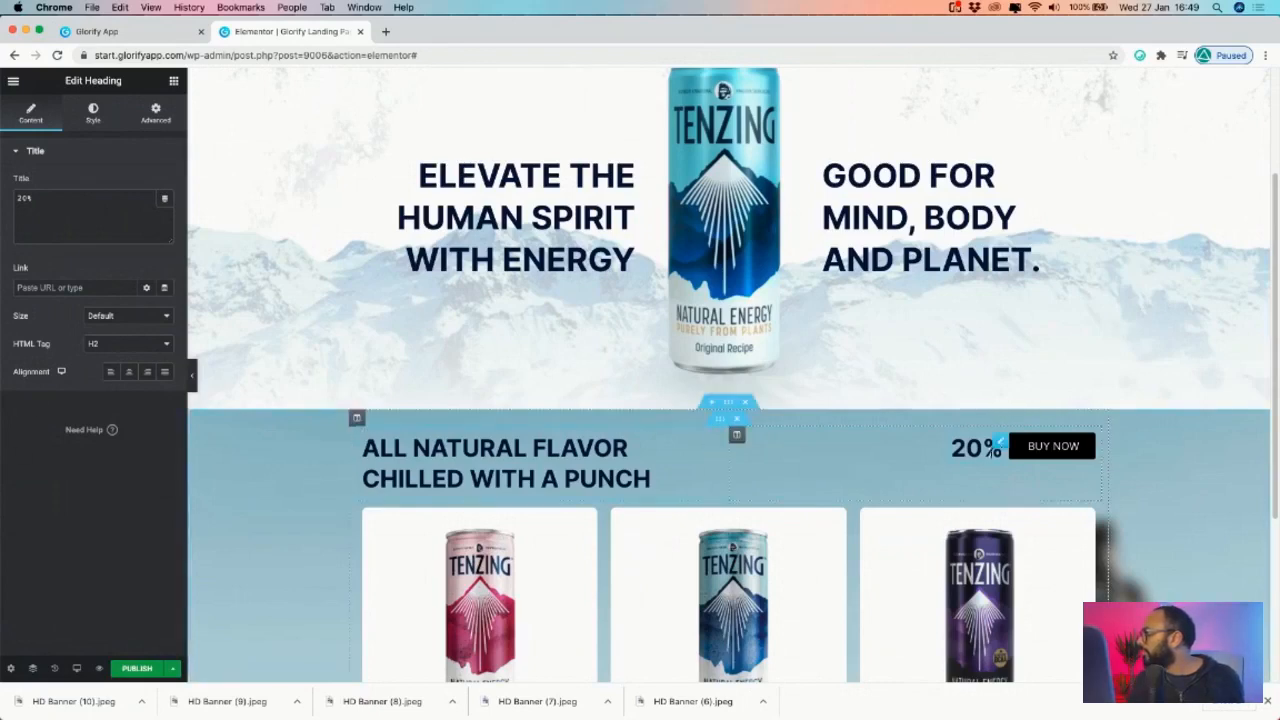
{"action": "left_click", "coordinate": [1003, 448]}
{"action": "left_click", "coordinate": [990, 450]}
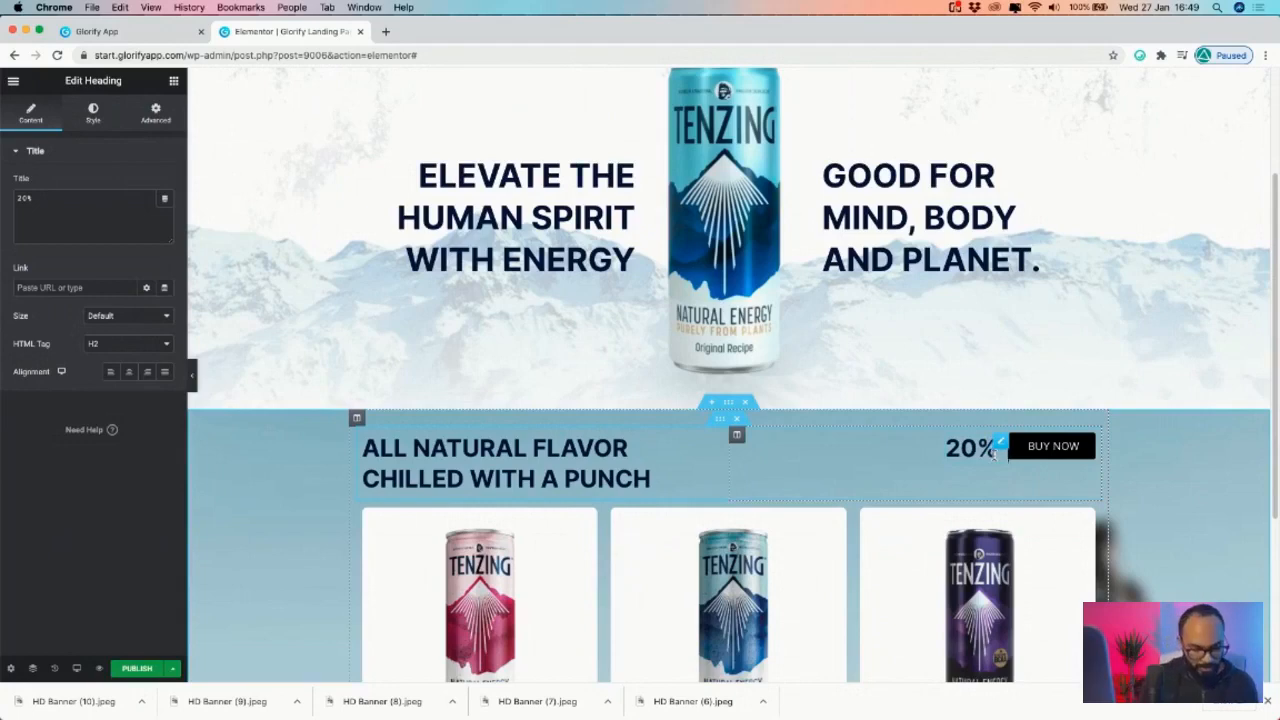
{"action": "type", "text": "OFF"}
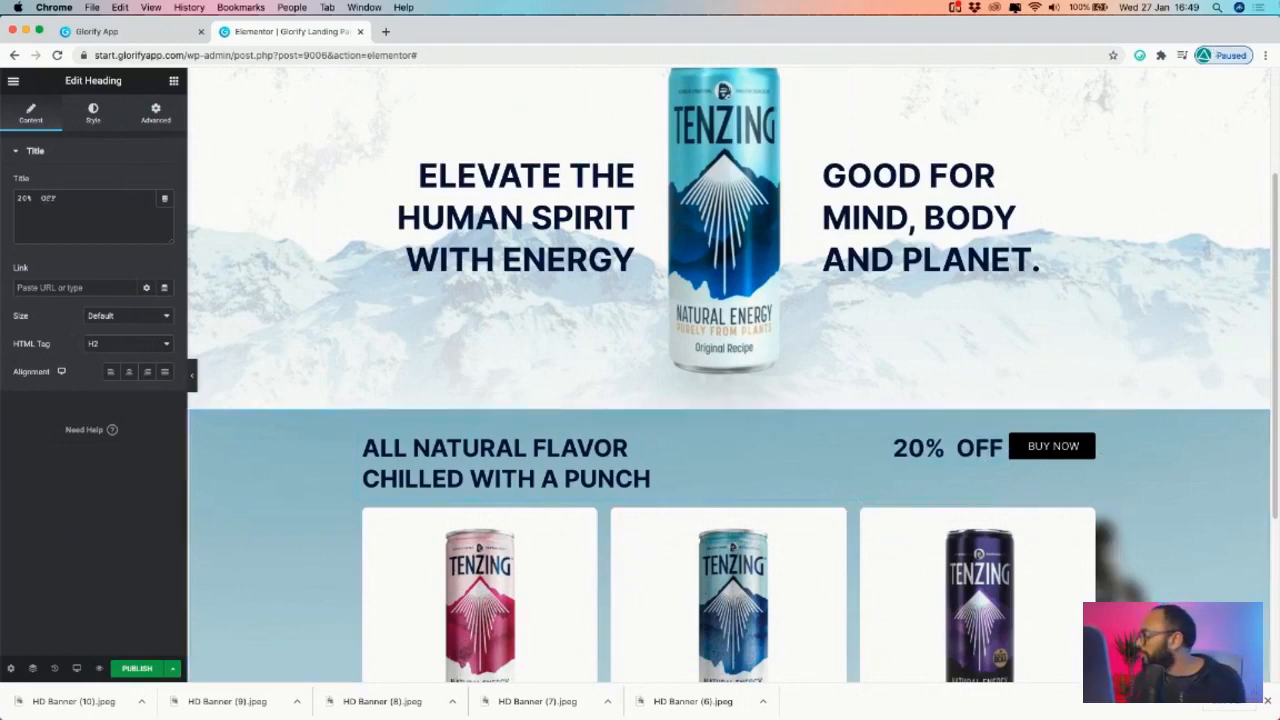
{"action": "scroll", "coordinate": [1174, 488], "scroll_direction": "down", "scroll_amount": 2}
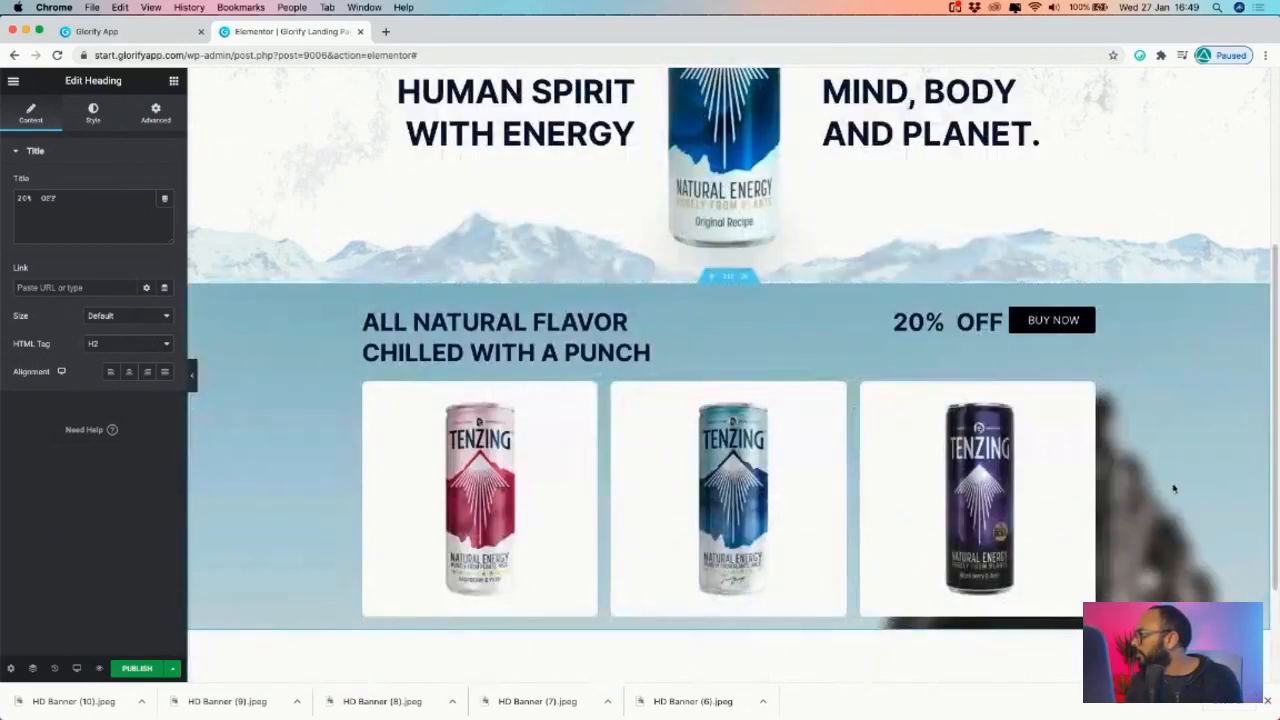
{"action": "scroll", "coordinate": [1017, 420], "scroll_direction": "up", "scroll_amount": 1}
- Copy the banner's newsletter caption and change the button label to SIGN UP
{"action": "left_click", "coordinate": [171, 37]}
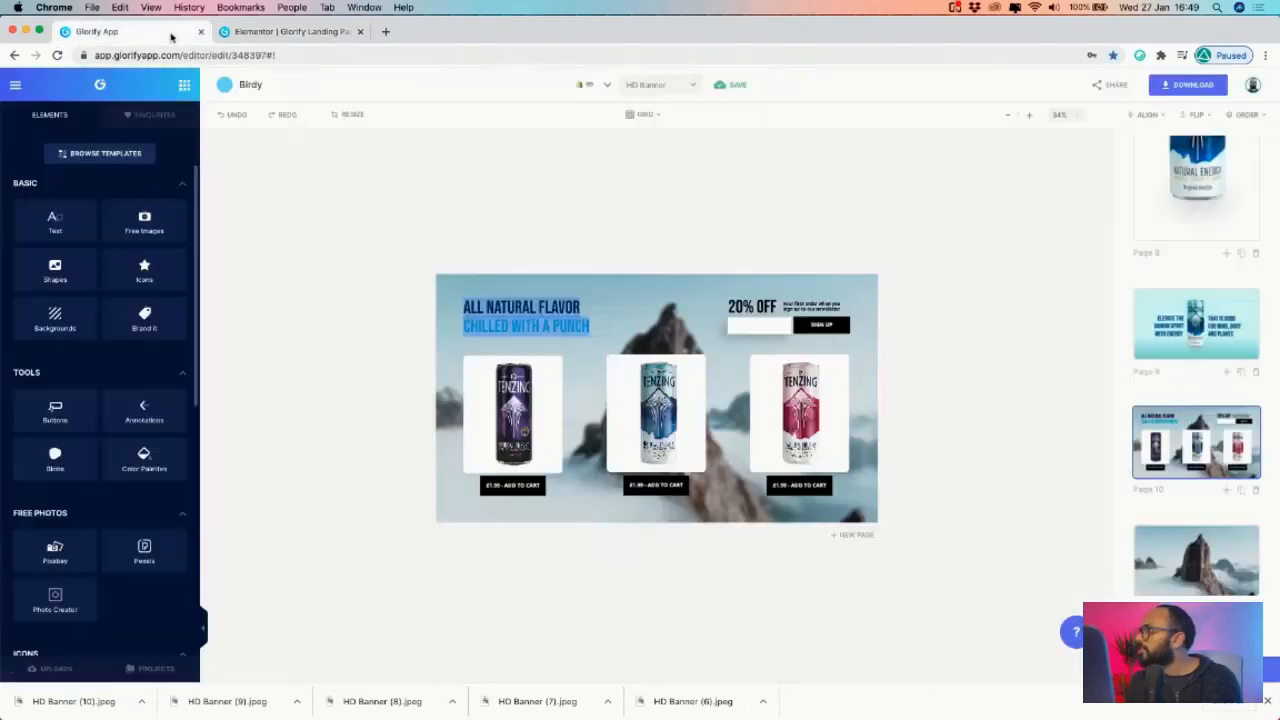
{"action": "double_click", "coordinate": [830, 316]}
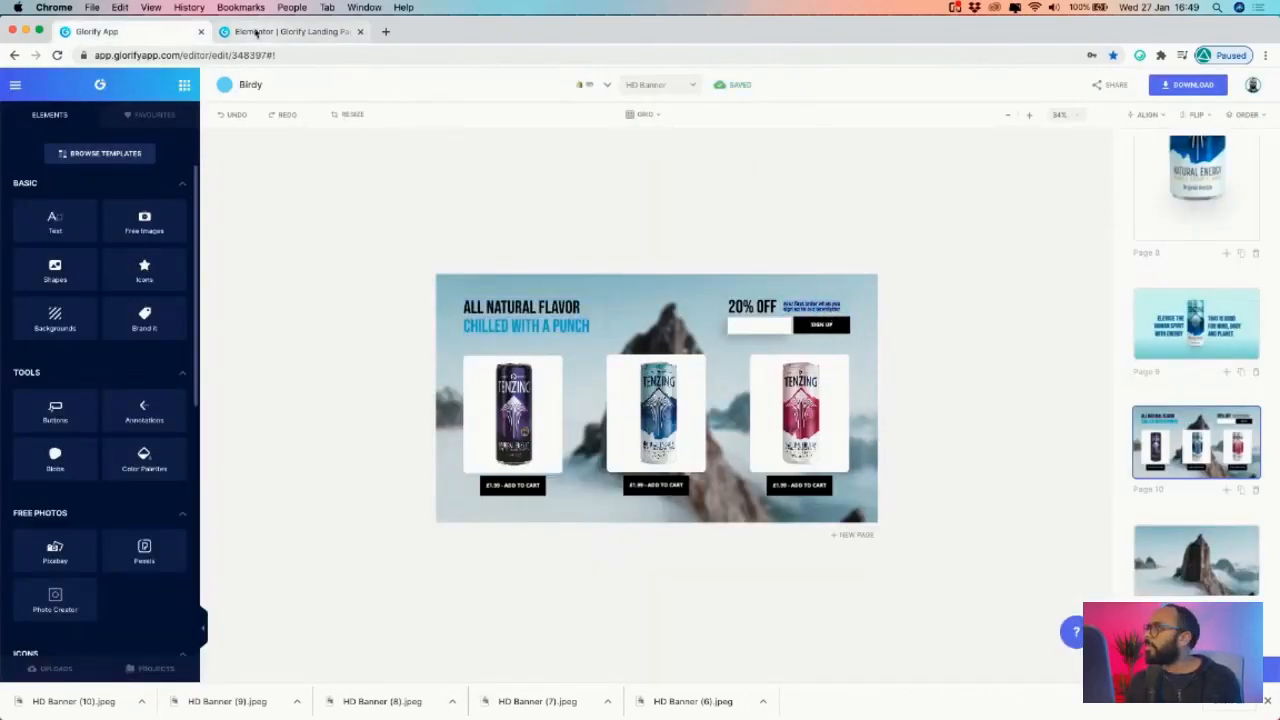
{"action": "left_click", "coordinate": [257, 33]}
{"action": "left_click", "coordinate": [1052, 353]}
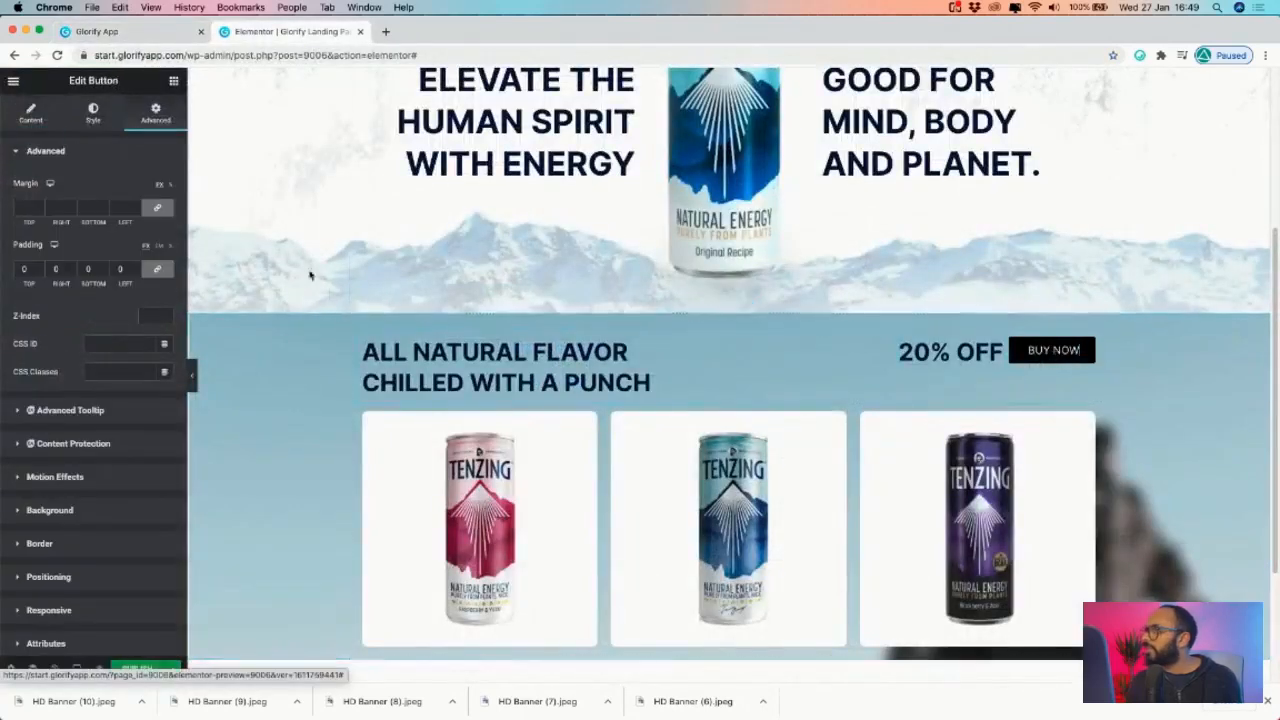
{"action": "left_click", "coordinate": [30, 112]}
{"action": "triple_click", "coordinate": [116, 212]}
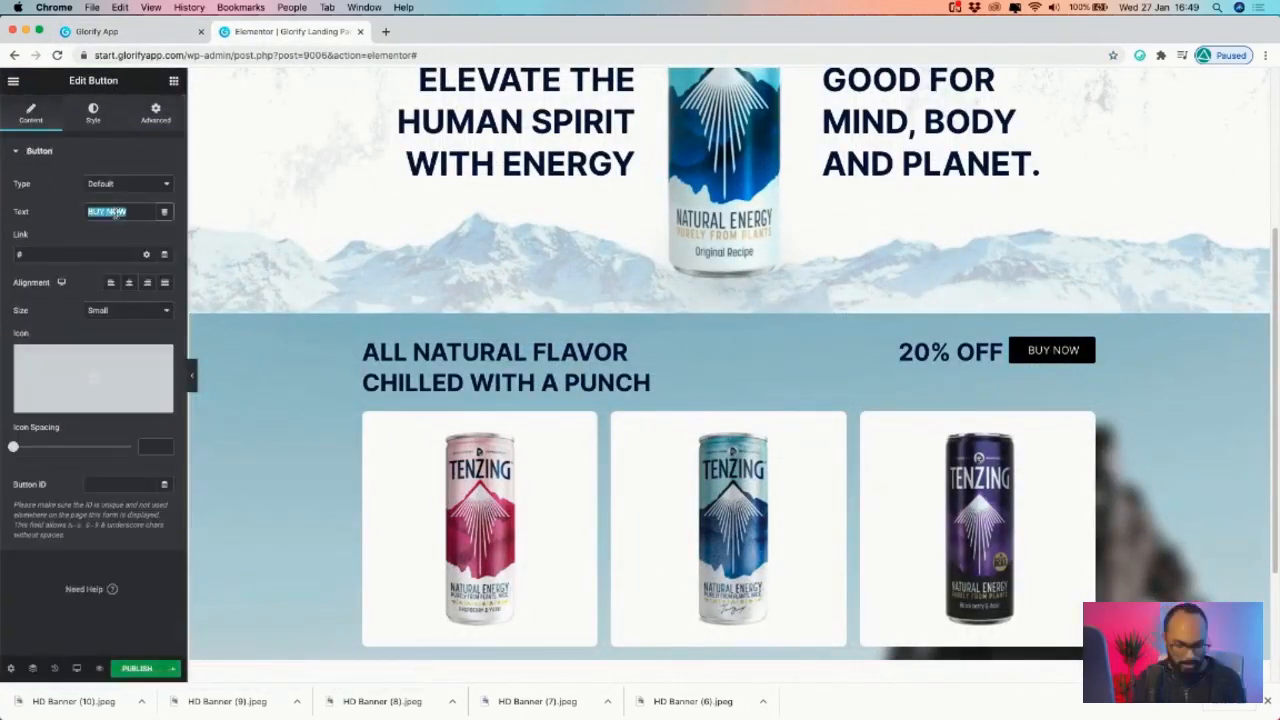
{"action": "type", "text": "SIGN UP"}
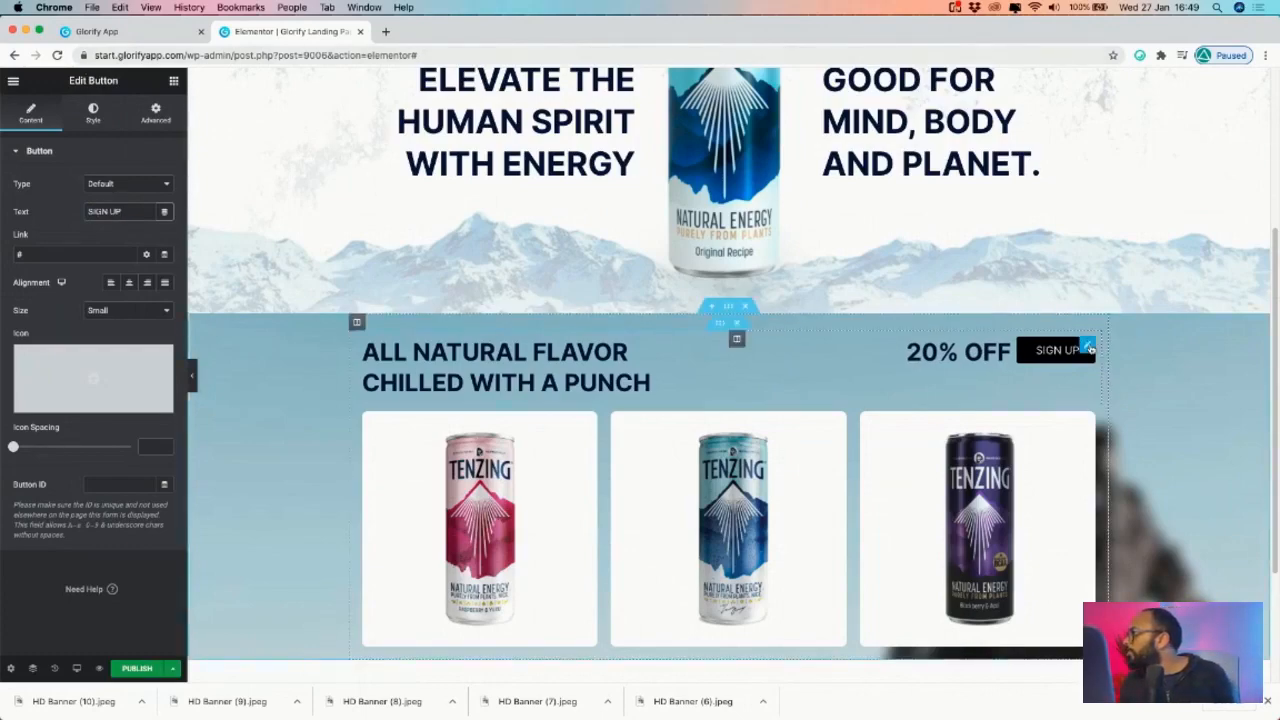
{"action": "scroll", "coordinate": [1051, 149], "scroll_direction": "up", "scroll_amount": 3}
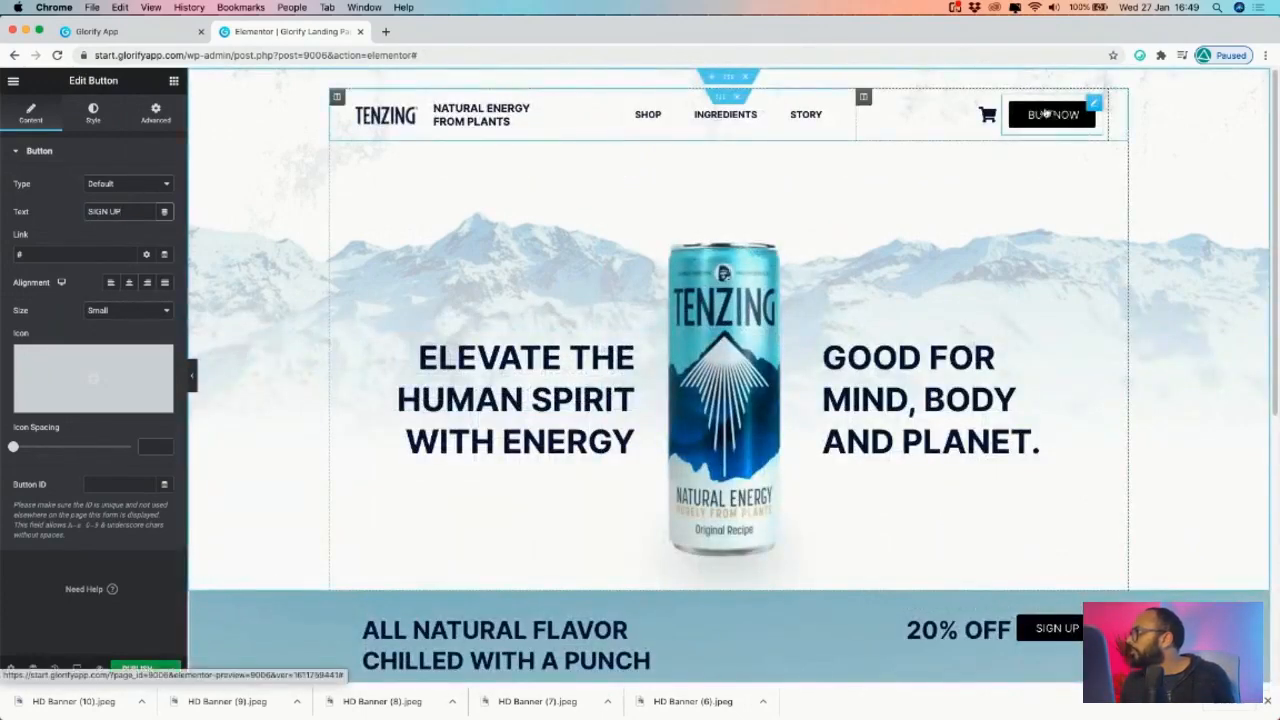
{"action": "scroll", "coordinate": [1054, 403], "scroll_direction": "down", "scroll_amount": 4}
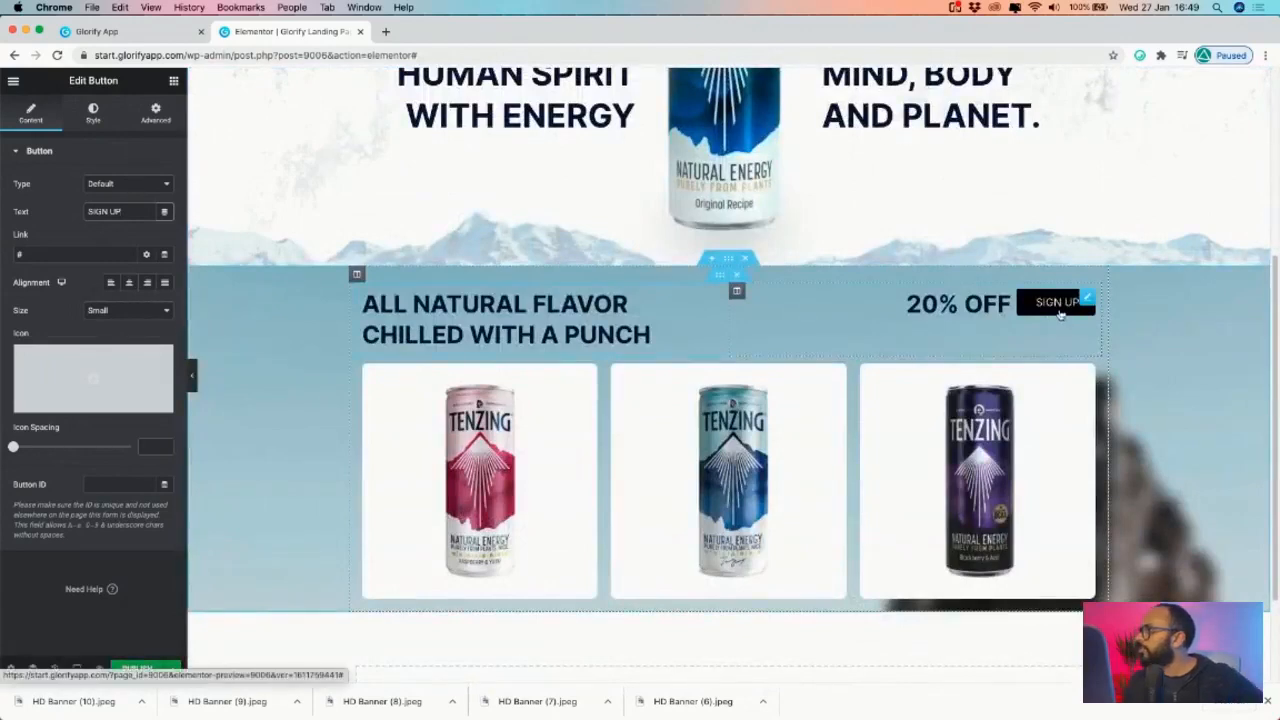
{"action": "left_click", "coordinate": [170, 38]}
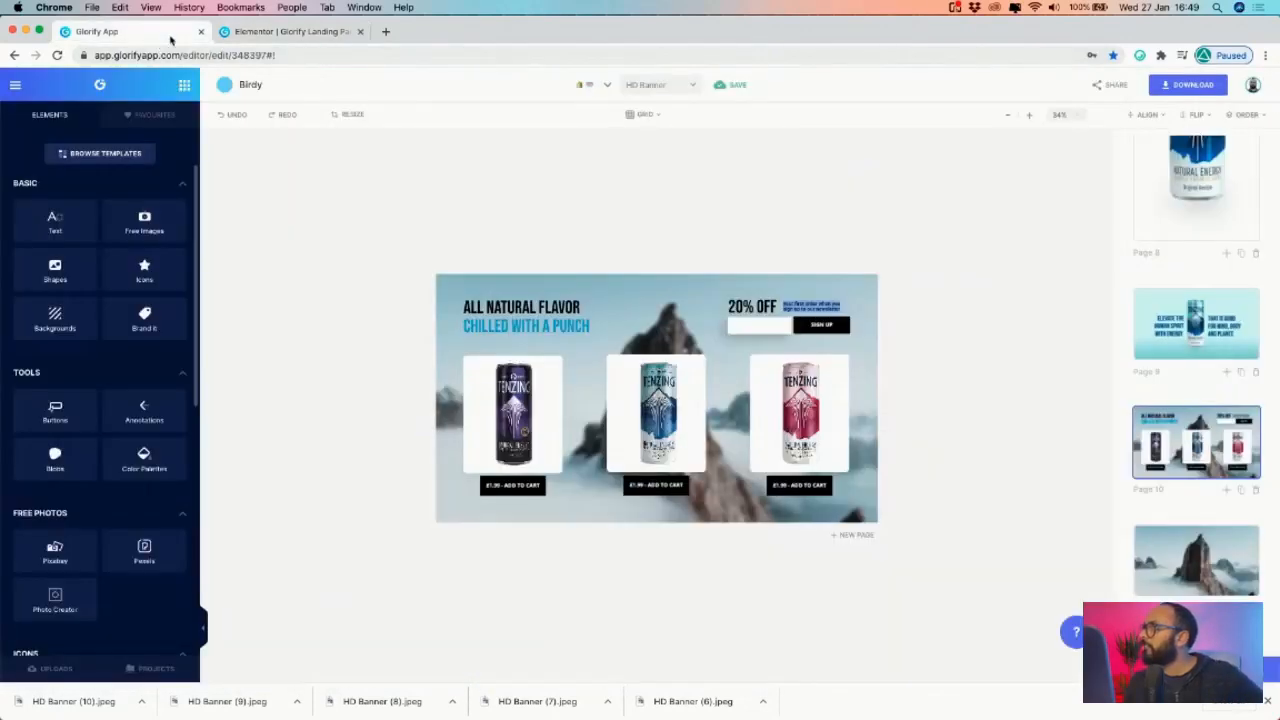
{"action": "left_click", "coordinate": [311, 32]}
{"action": "right_click", "coordinate": [1012, 323]}
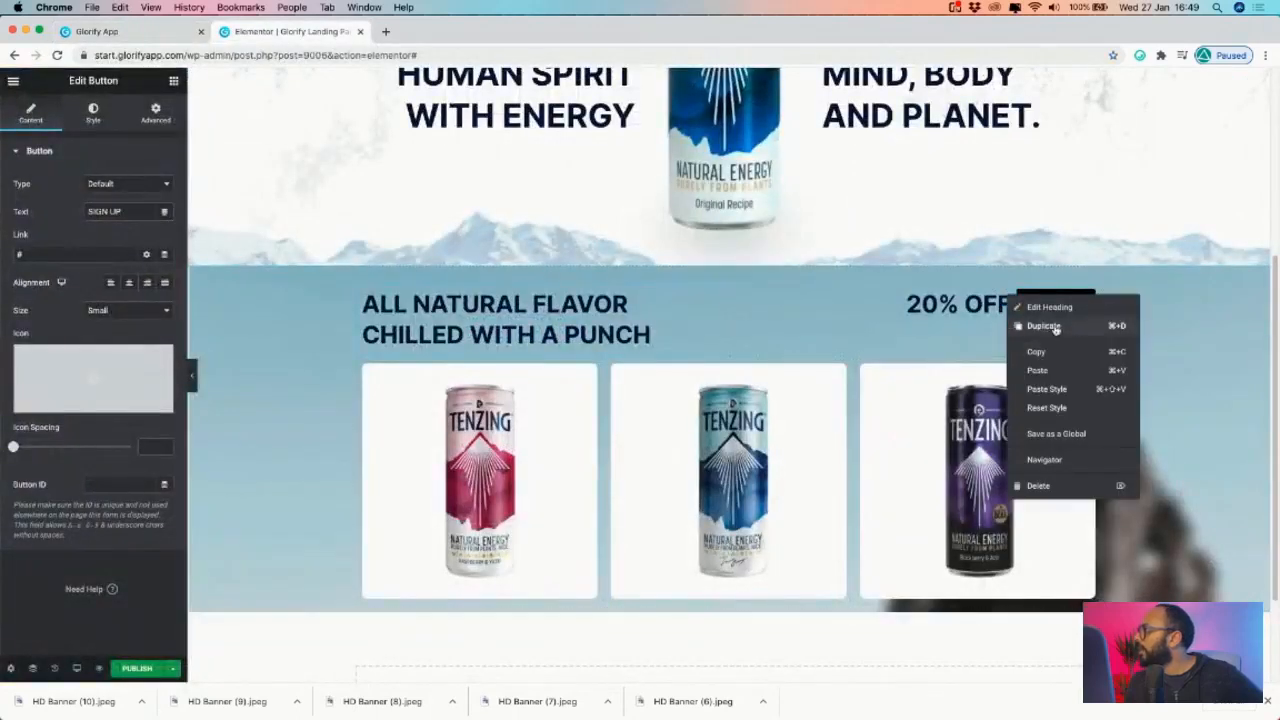
- Duplicate the 20% OFF heading as the pasted newsletter caption, not uppercase, size 33
{"action": "left_click", "coordinate": [1040, 326]}
{"action": "triple_click", "coordinate": [985, 303]}
{"action": "type", "text": "your first order when you sign up to our newsletter"}
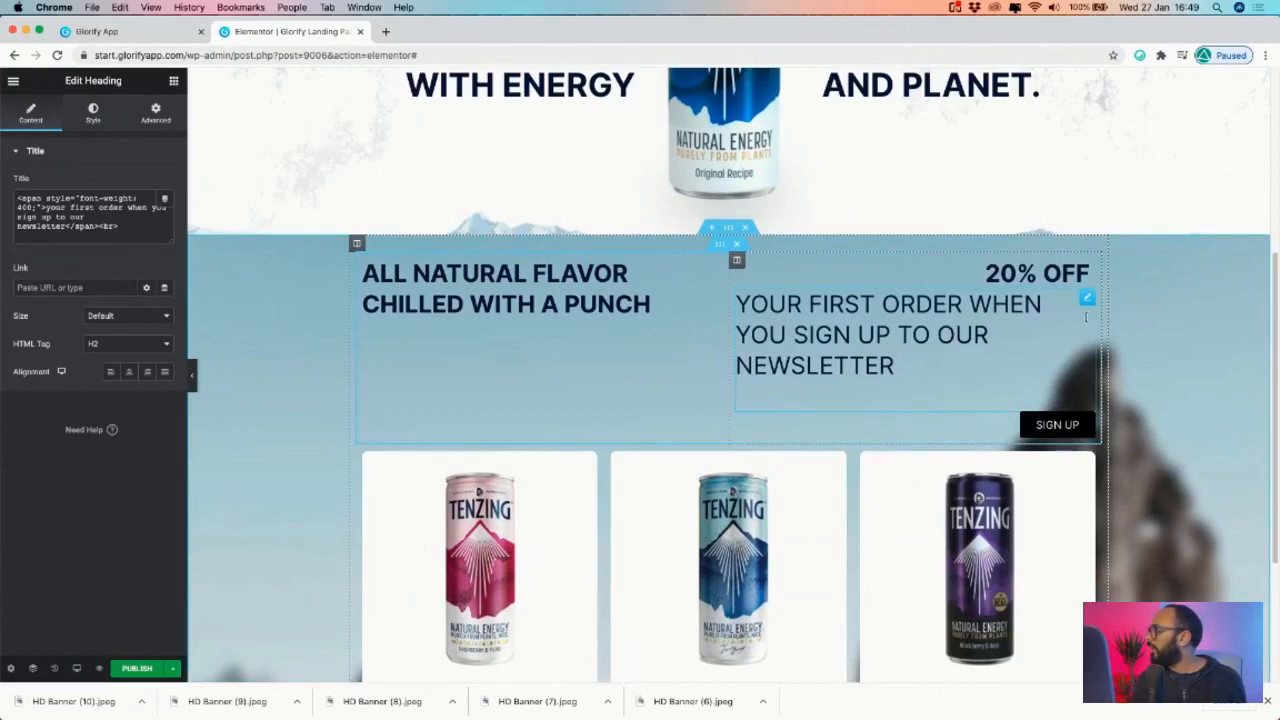
{"action": "left_click", "coordinate": [92, 112]}
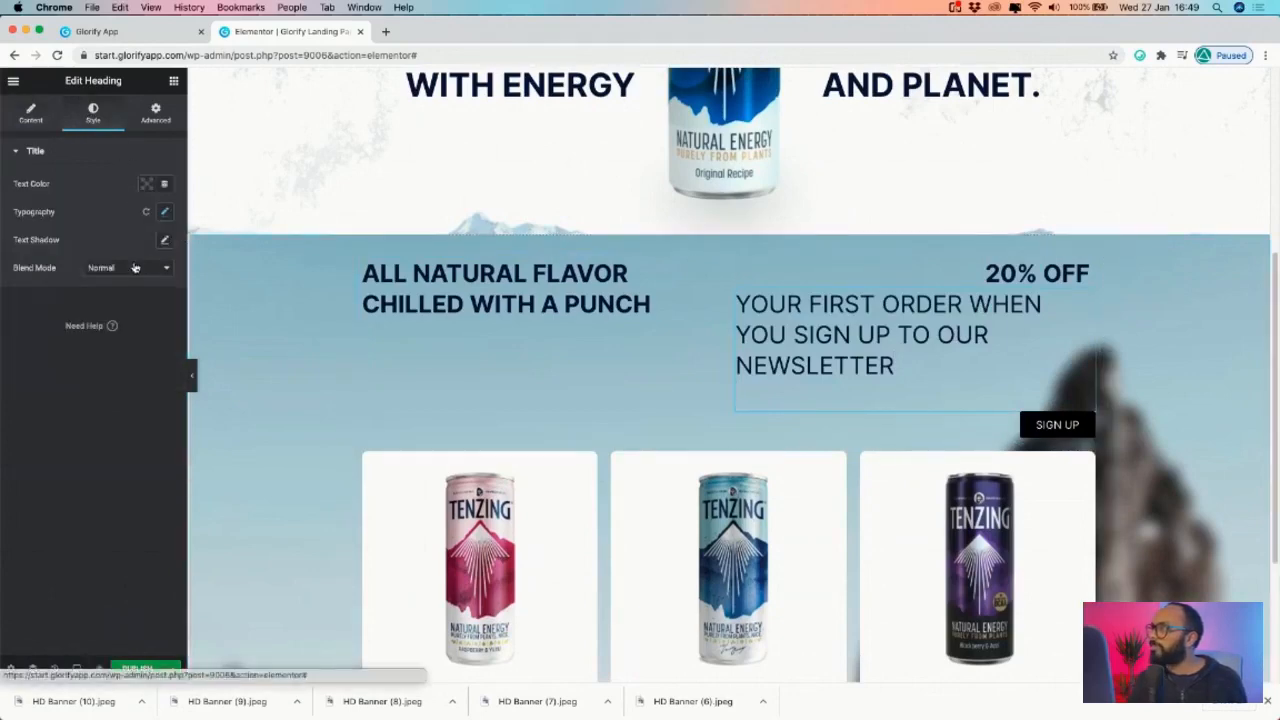
{"action": "left_click", "coordinate": [165, 211]}
{"action": "left_click", "coordinate": [116, 358]}
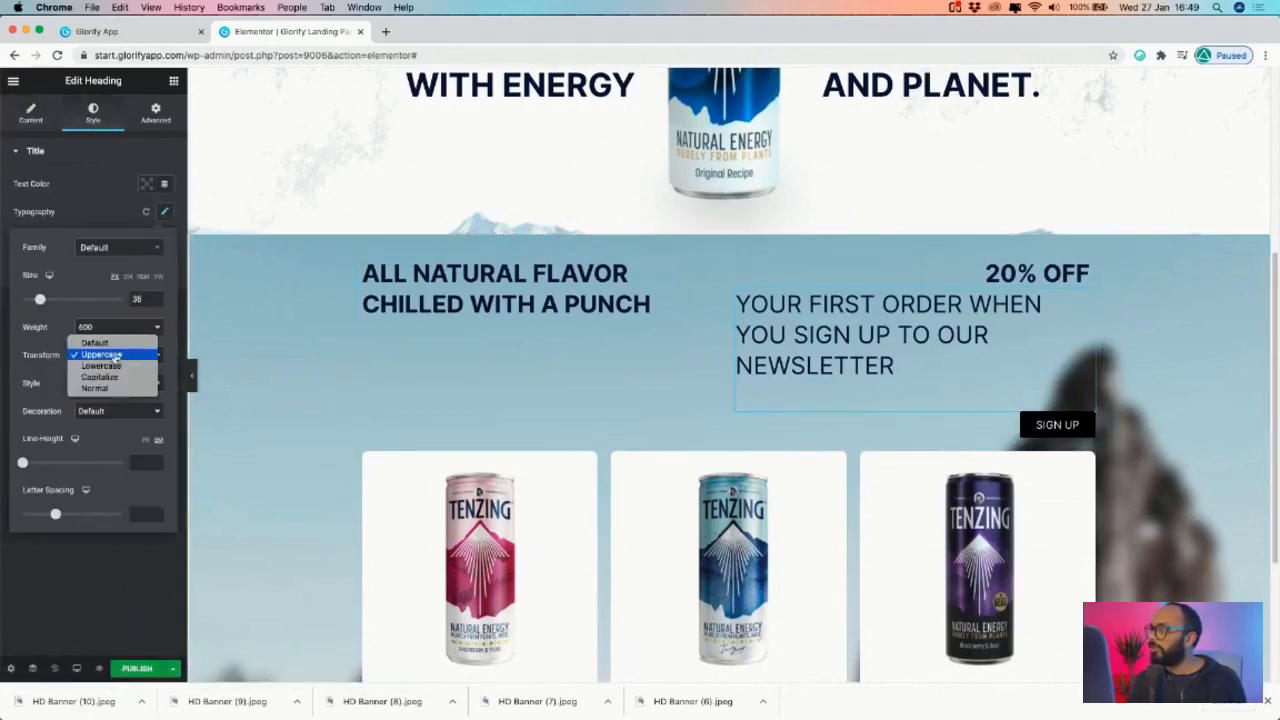
{"action": "left_click", "coordinate": [95, 341]}
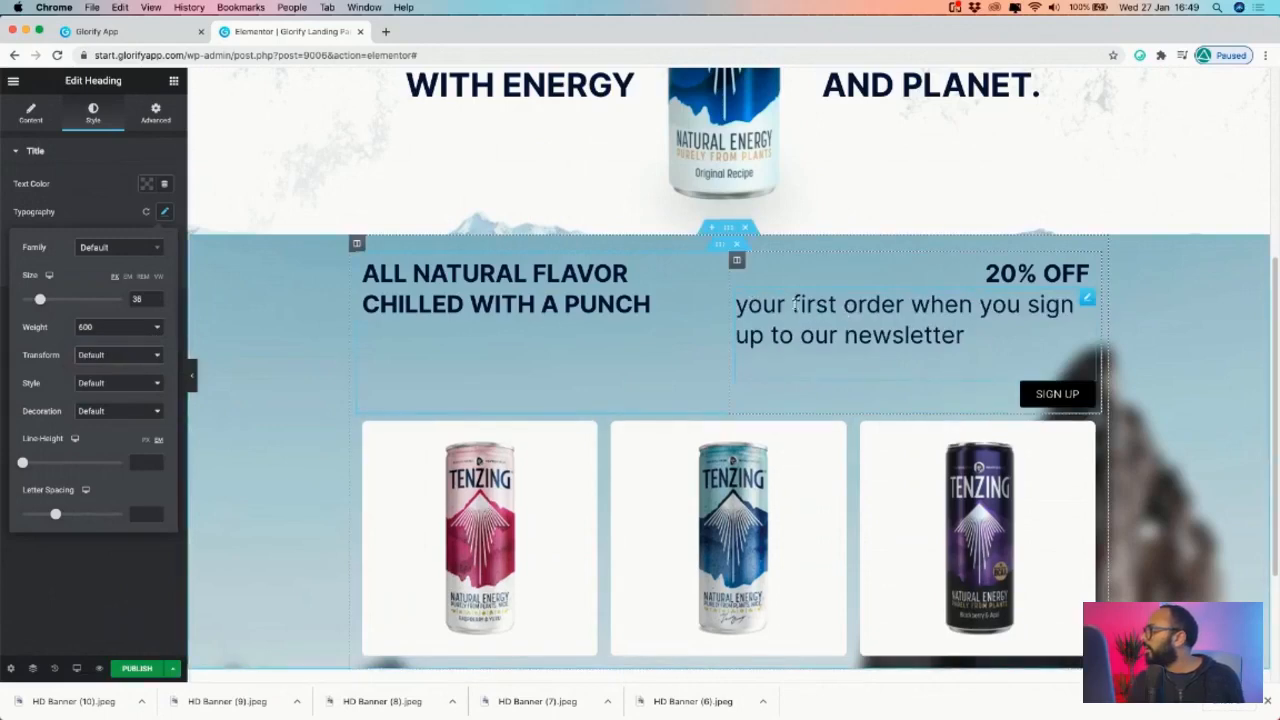
{"action": "left_click_drag", "start_coordinate": [40, 299], "coordinate": [28, 299]}
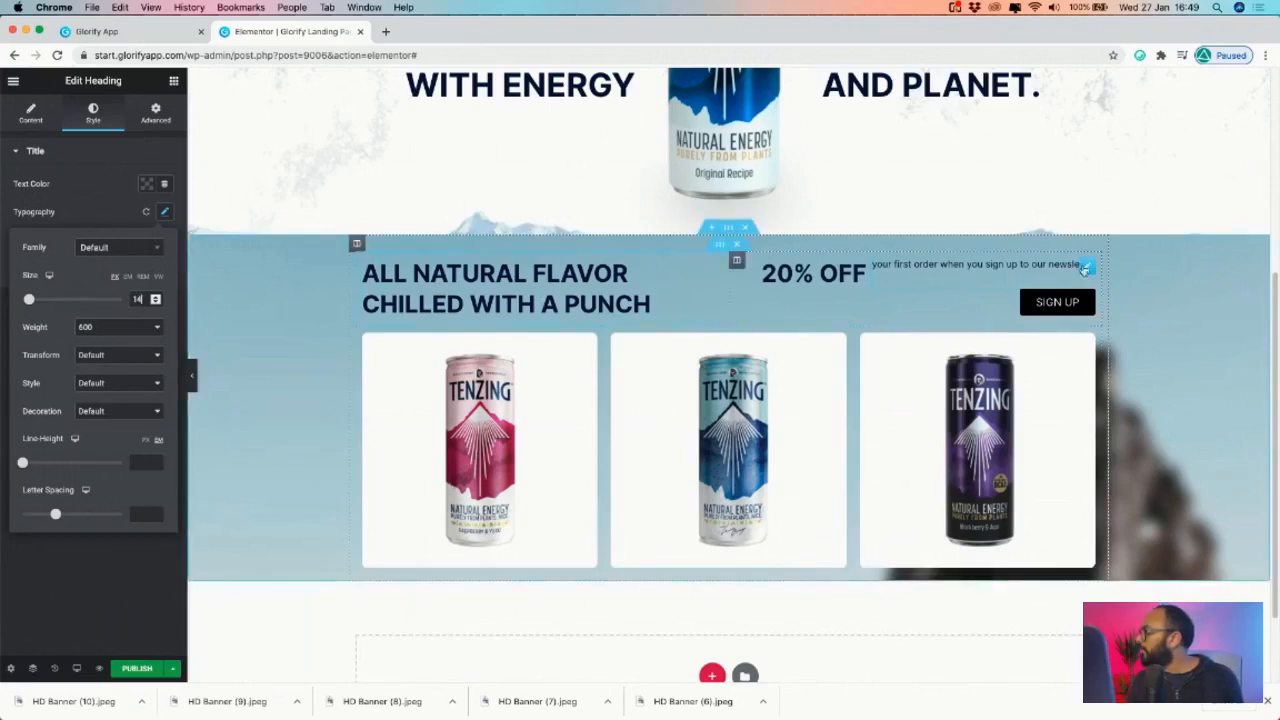
{"action": "left_click", "coordinate": [165, 211]}
- Set the newsletter text's width to Custom at about 175 px
{"action": "left_click", "coordinate": [155, 112]}
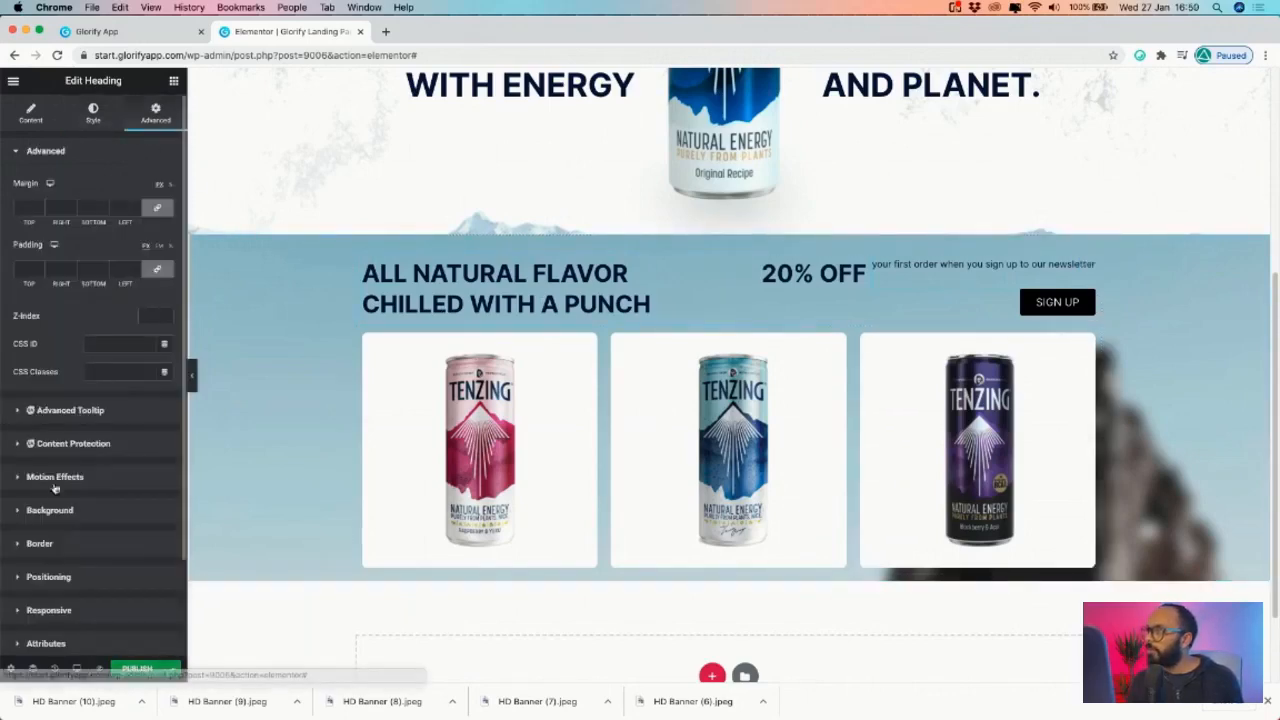
{"action": "scroll", "coordinate": [62, 470], "scroll_direction": "down", "scroll_amount": 3}
{"action": "left_click", "coordinate": [50, 463]}
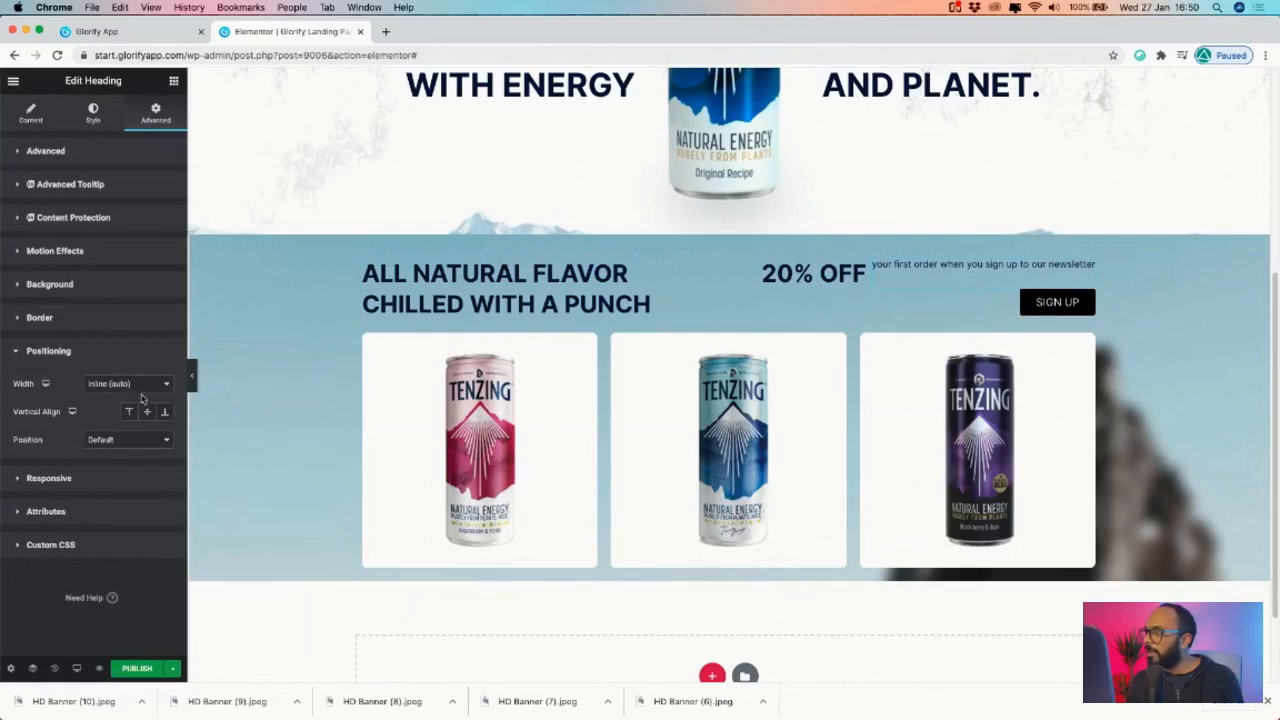
{"action": "left_click", "coordinate": [112, 439]}
{"action": "left_click", "coordinate": [119, 391]}
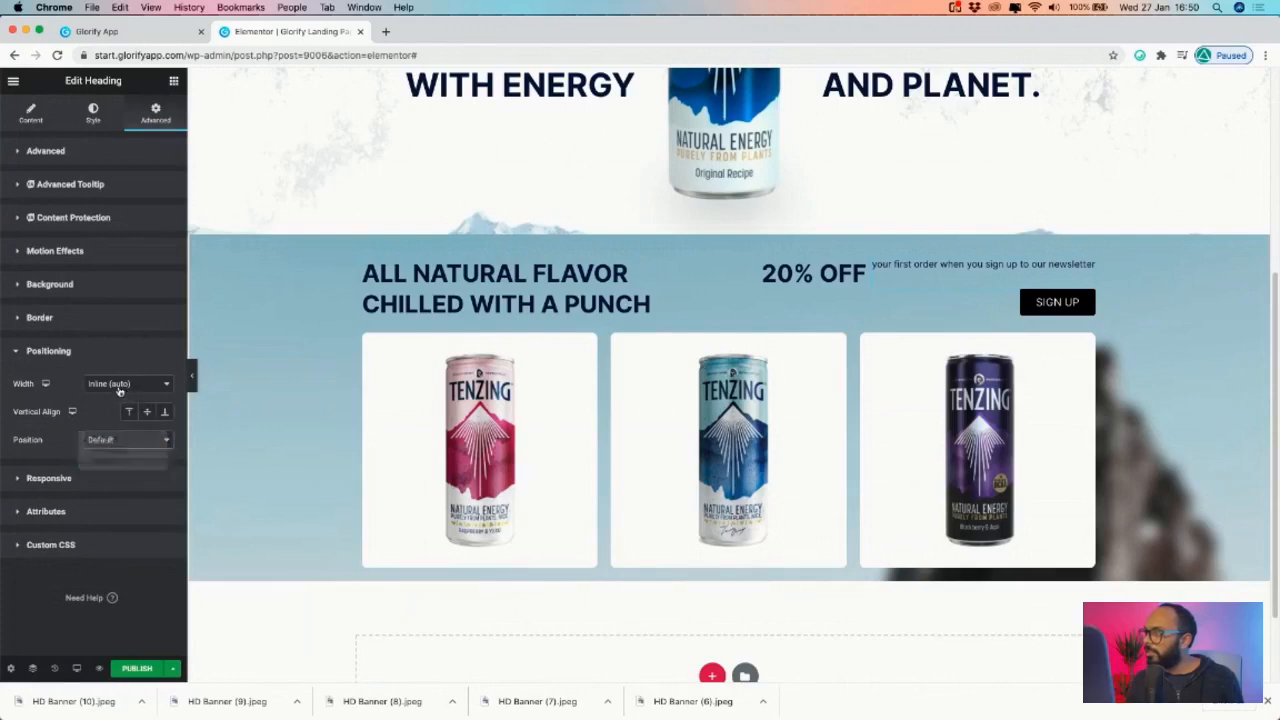
{"action": "left_click", "coordinate": [101, 414]}
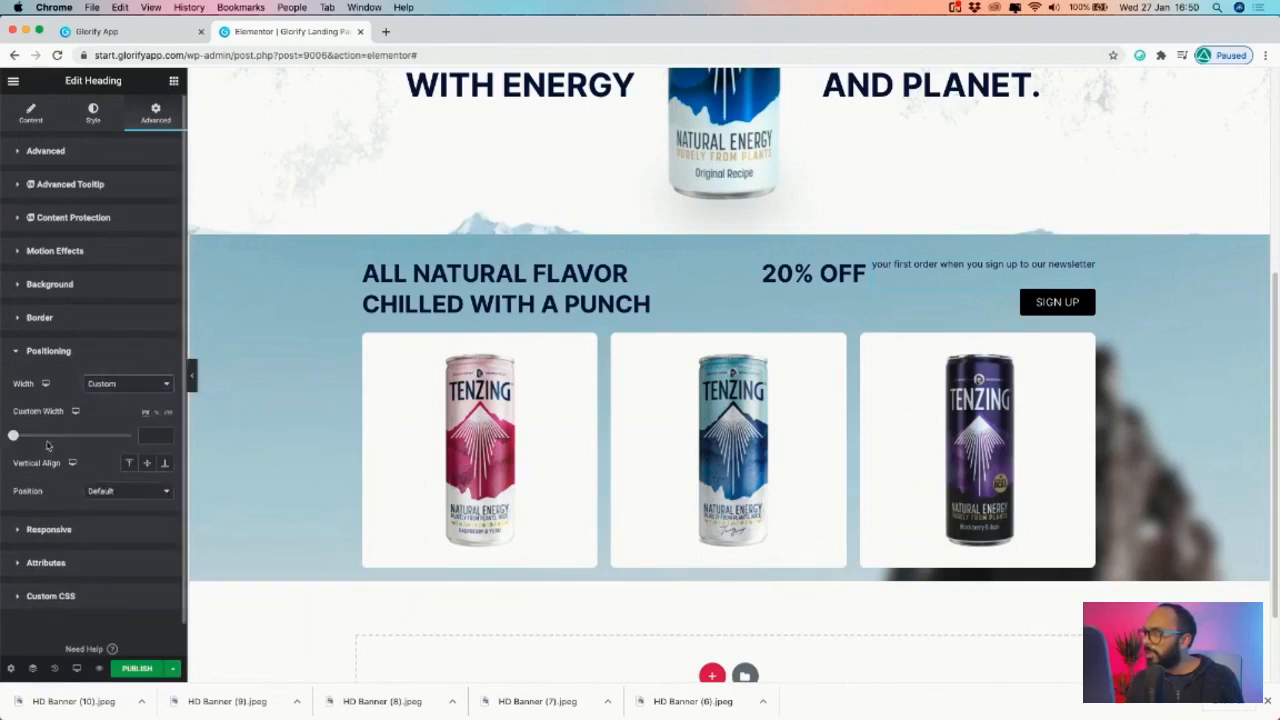
{"action": "left_click_drag", "start_coordinate": [12, 438], "coordinate": [30, 447]}
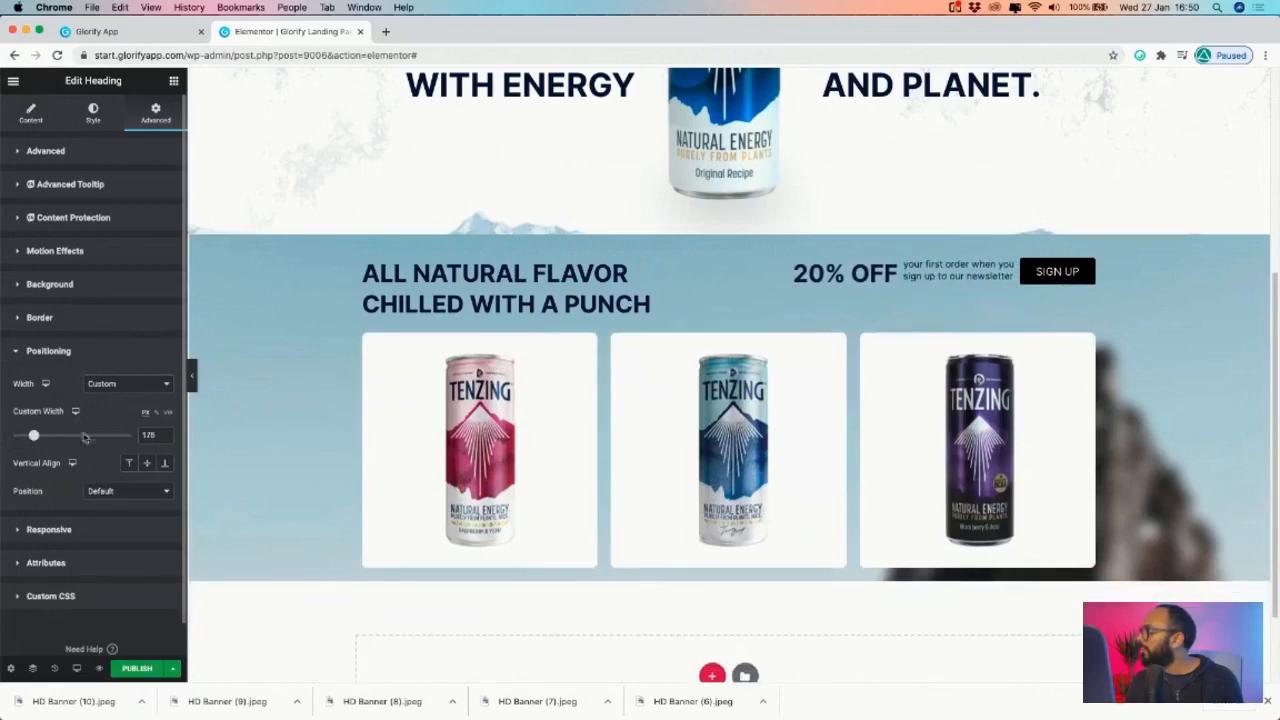
- Give the 20% OFF heading padding values of 10 and 20
{"action": "left_click", "coordinate": [893, 268]}
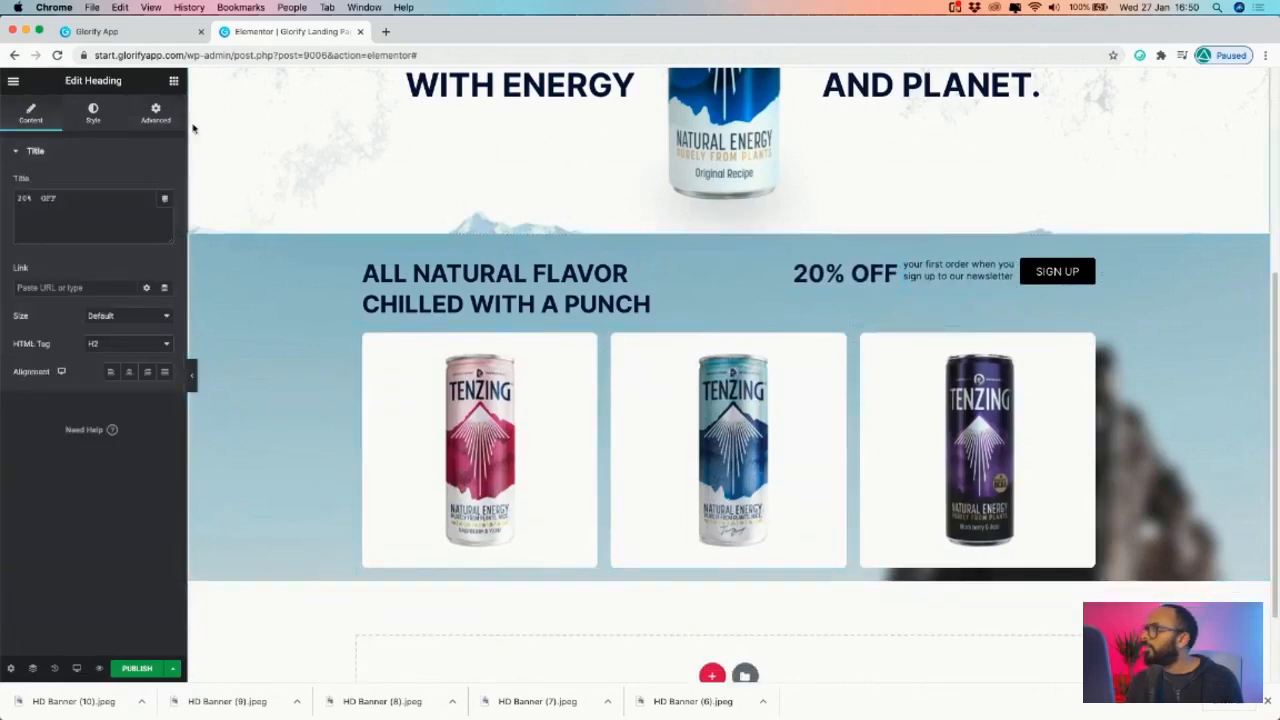
{"action": "left_click", "coordinate": [155, 112]}
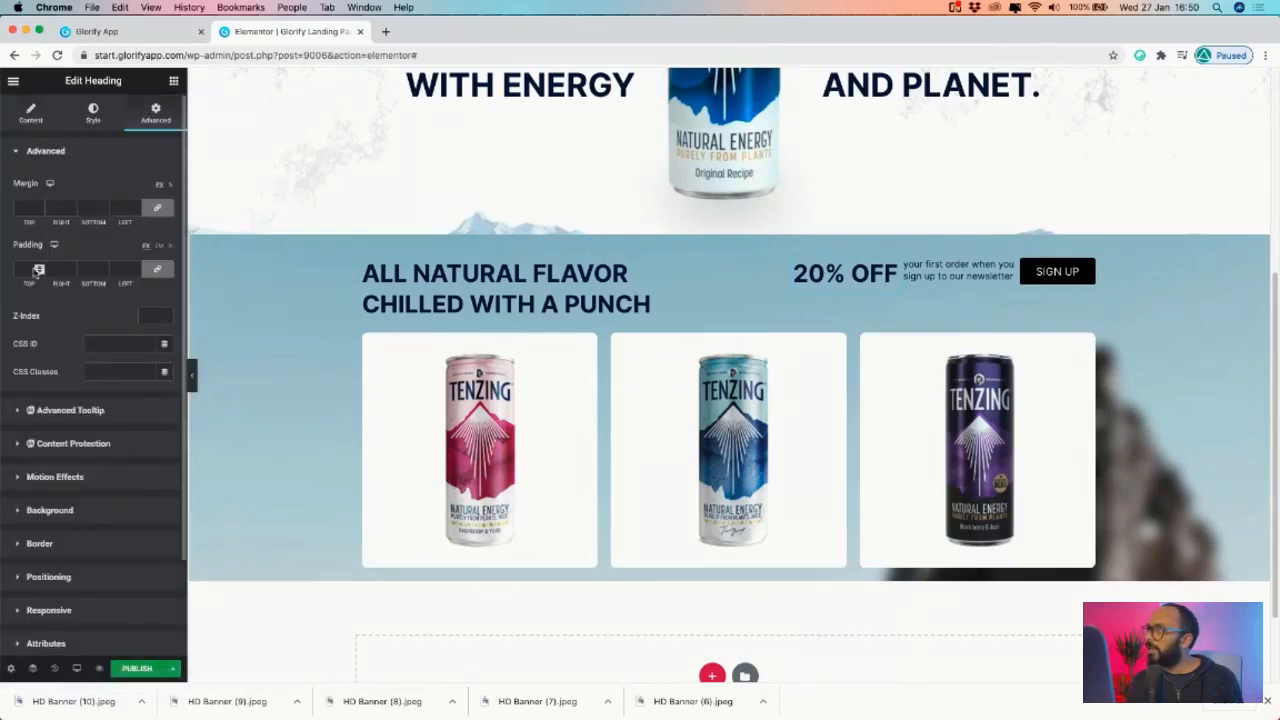
{"action": "left_click", "coordinate": [35, 269]}
{"action": "type", "text": "10"}
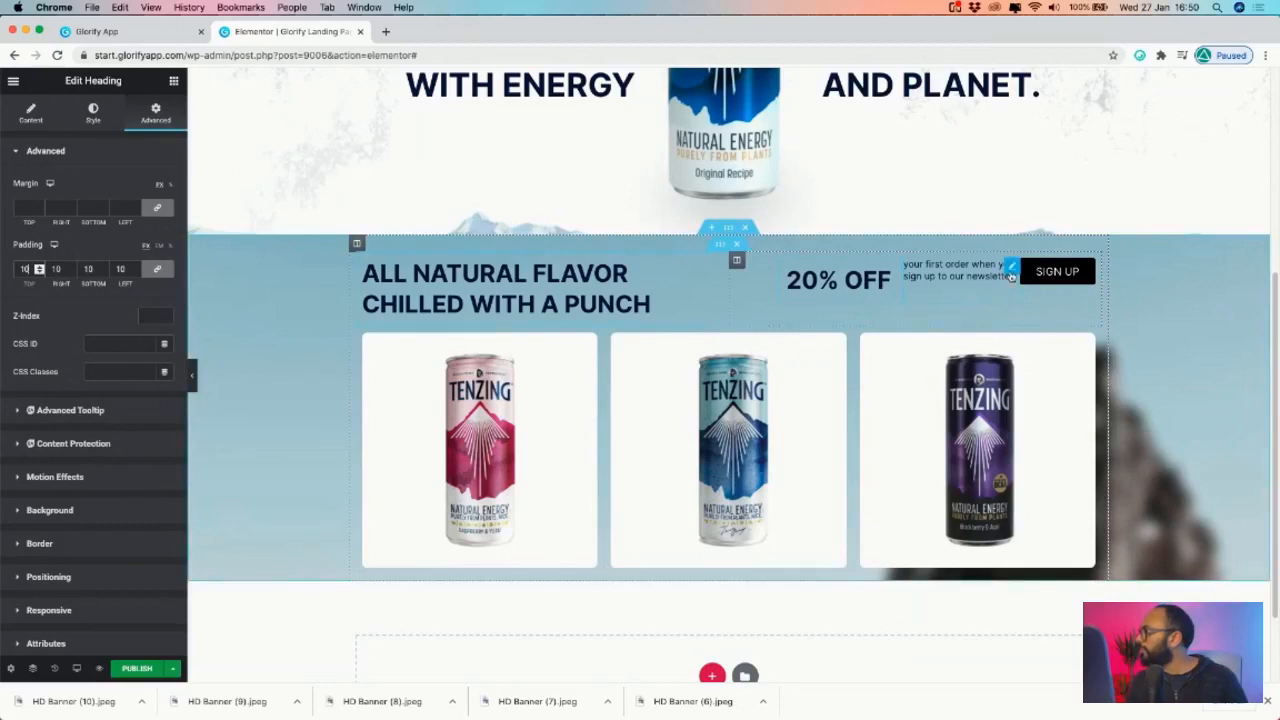
{"action": "left_click", "coordinate": [48, 576]}
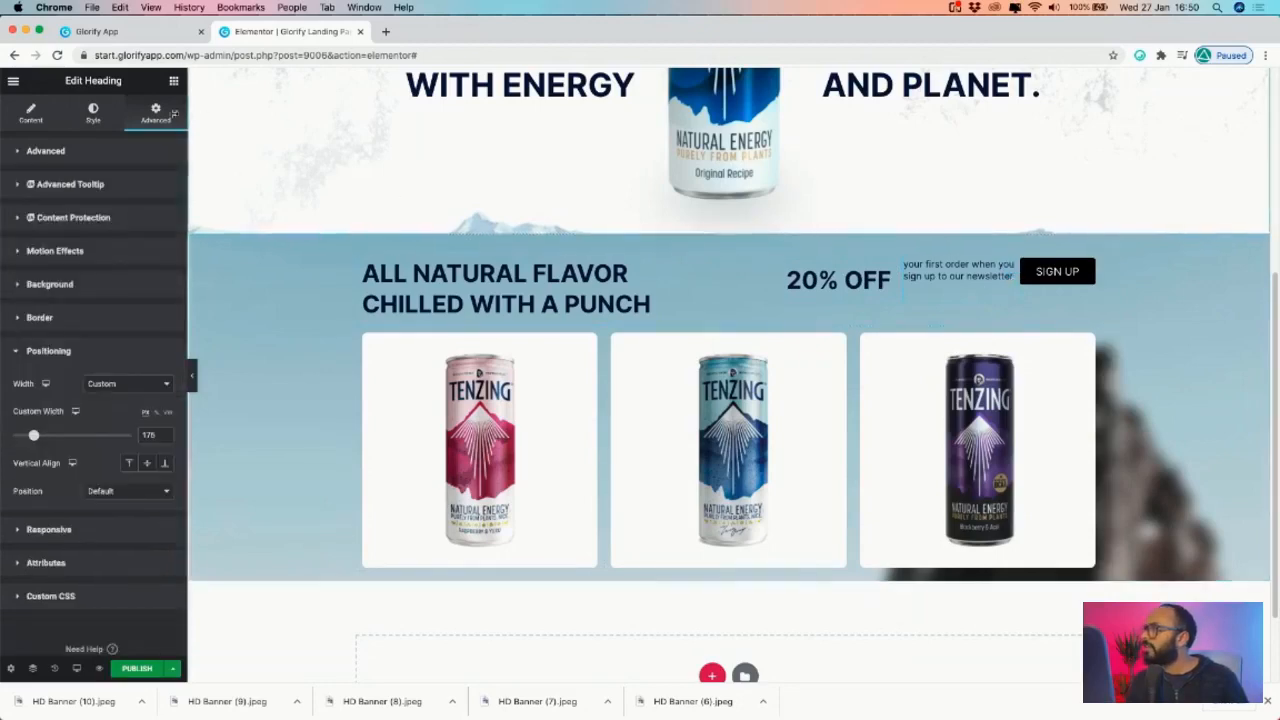
{"action": "left_click", "coordinate": [50, 152]}
{"action": "type", "text": "20"}
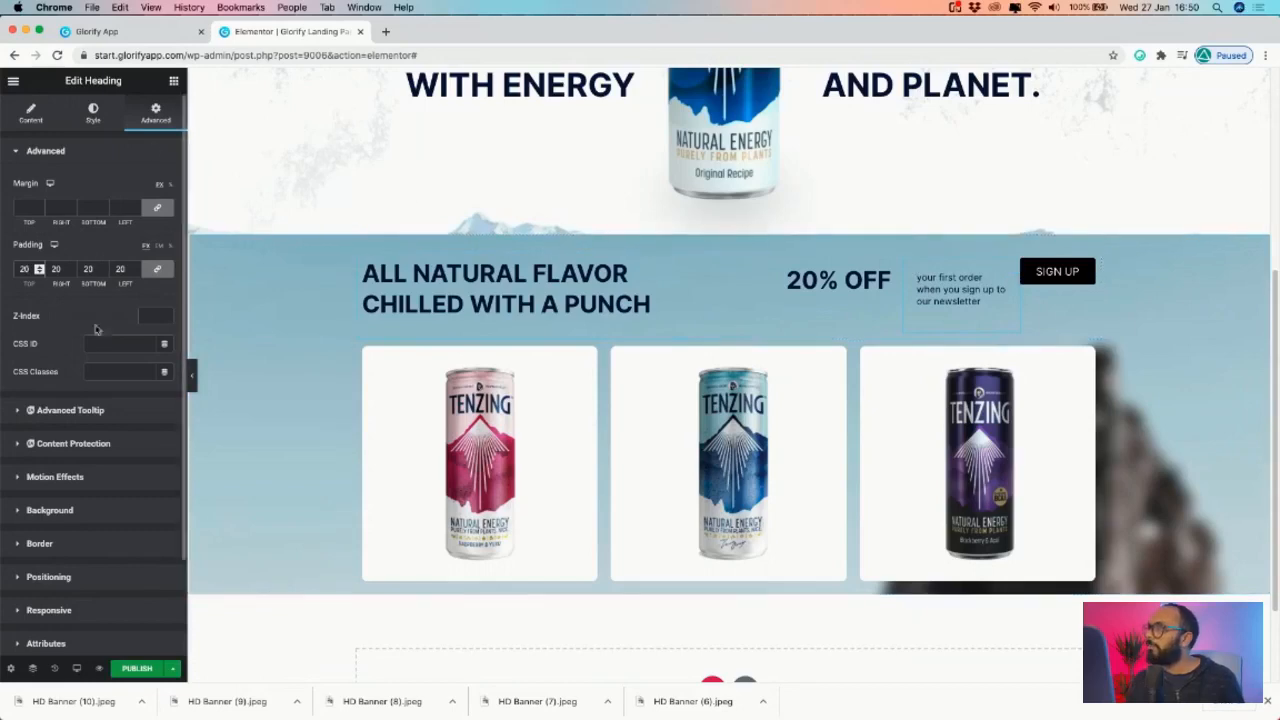
- Widen the newsletter text to about 220 px and review the 20% OFF heading's settings
{"action": "scroll", "coordinate": [73, 564], "scroll_direction": "down", "scroll_amount": 1}
{"action": "left_click", "coordinate": [40, 548]}
{"action": "left_click_drag", "start_coordinate": [35, 437], "coordinate": [41, 439]}
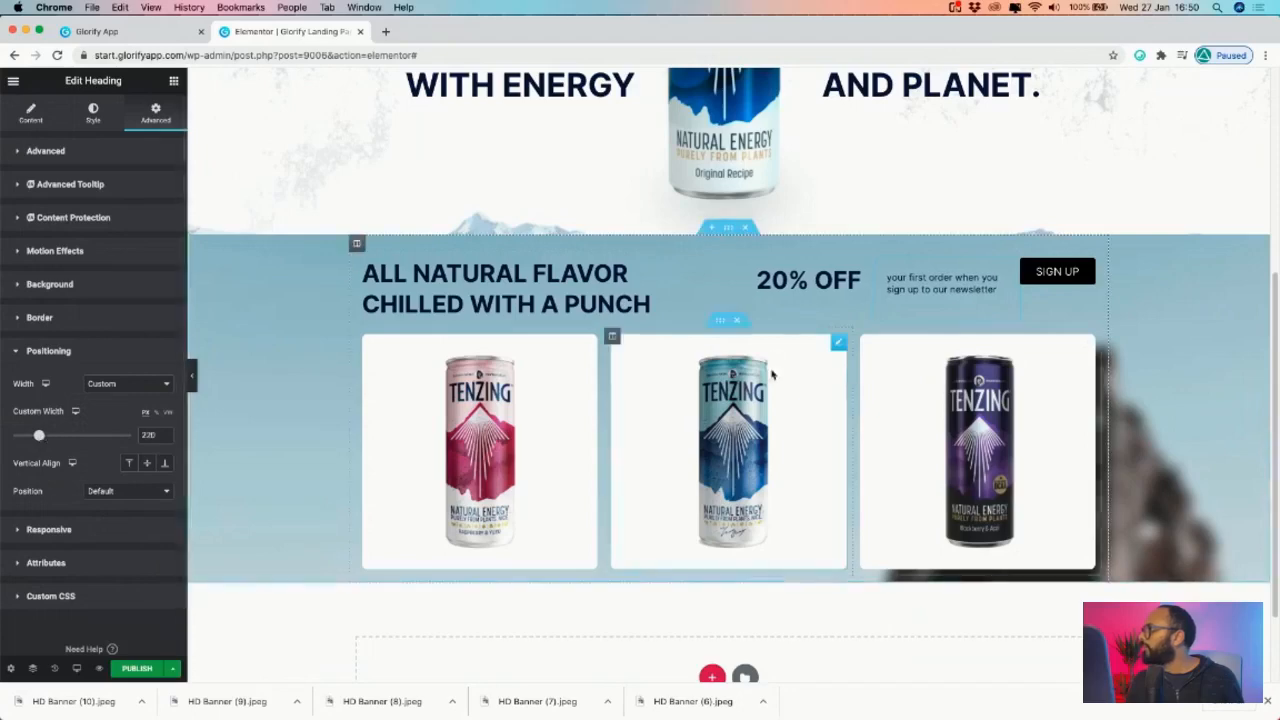
{"action": "left_click", "coordinate": [867, 275]}
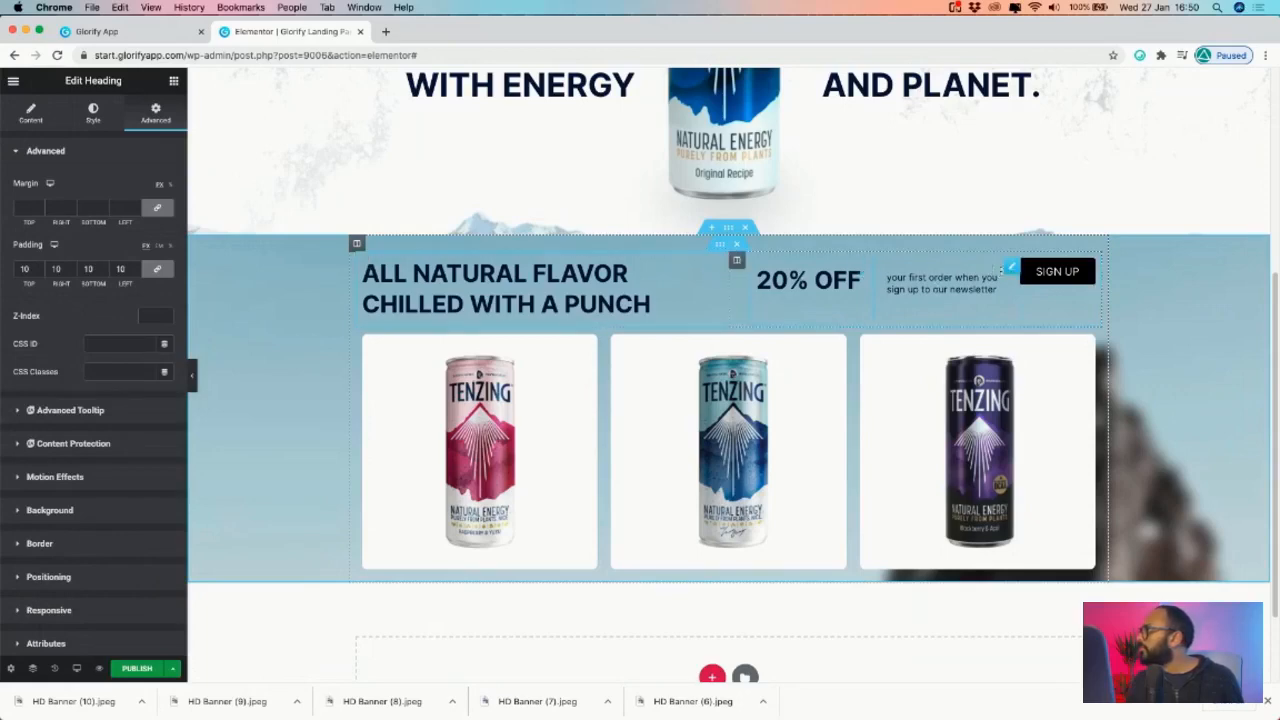
{"action": "left_click", "coordinate": [45, 120]}
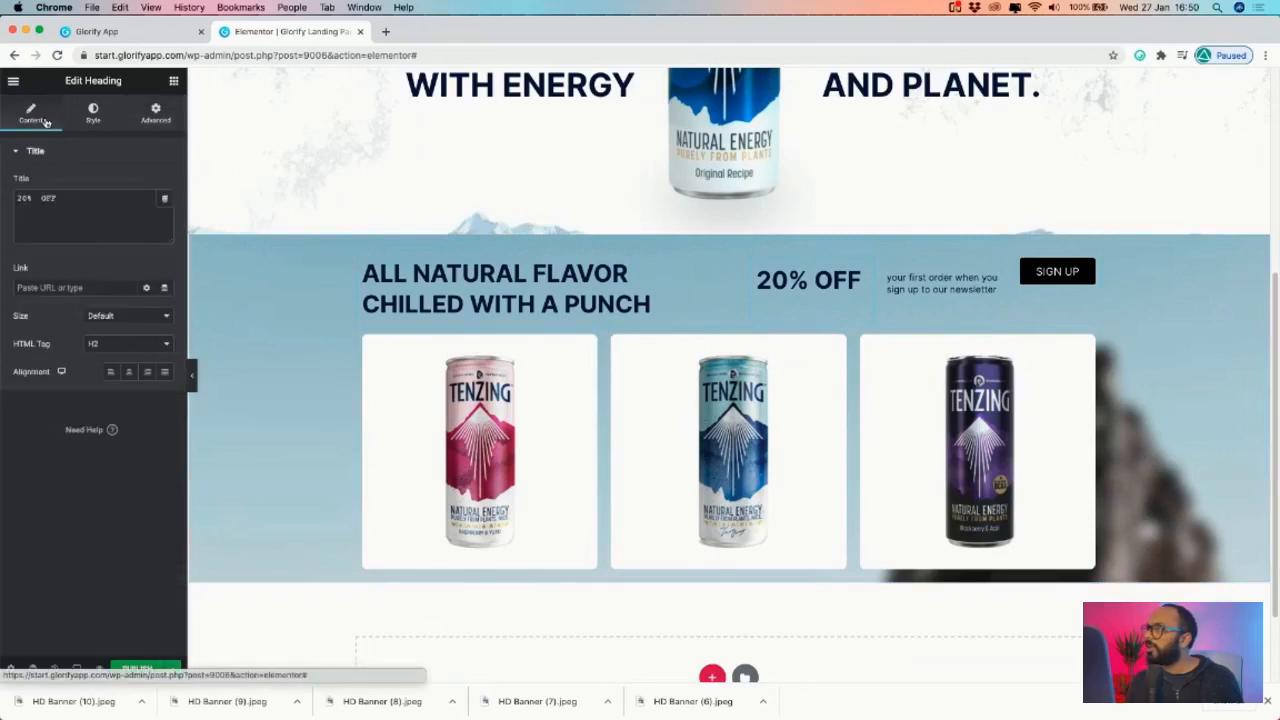
{"action": "left_click", "coordinate": [103, 125]}
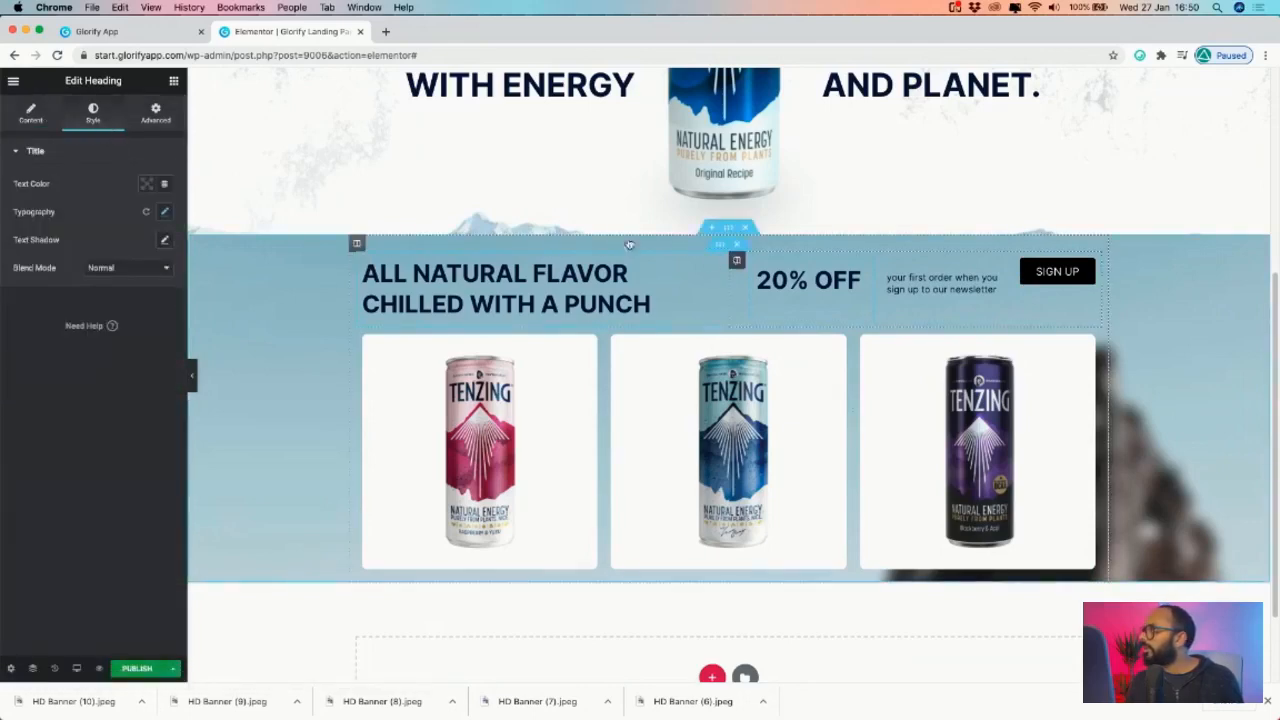
{"action": "left_click", "coordinate": [736, 260]}
{"action": "left_click", "coordinate": [142, 212]}
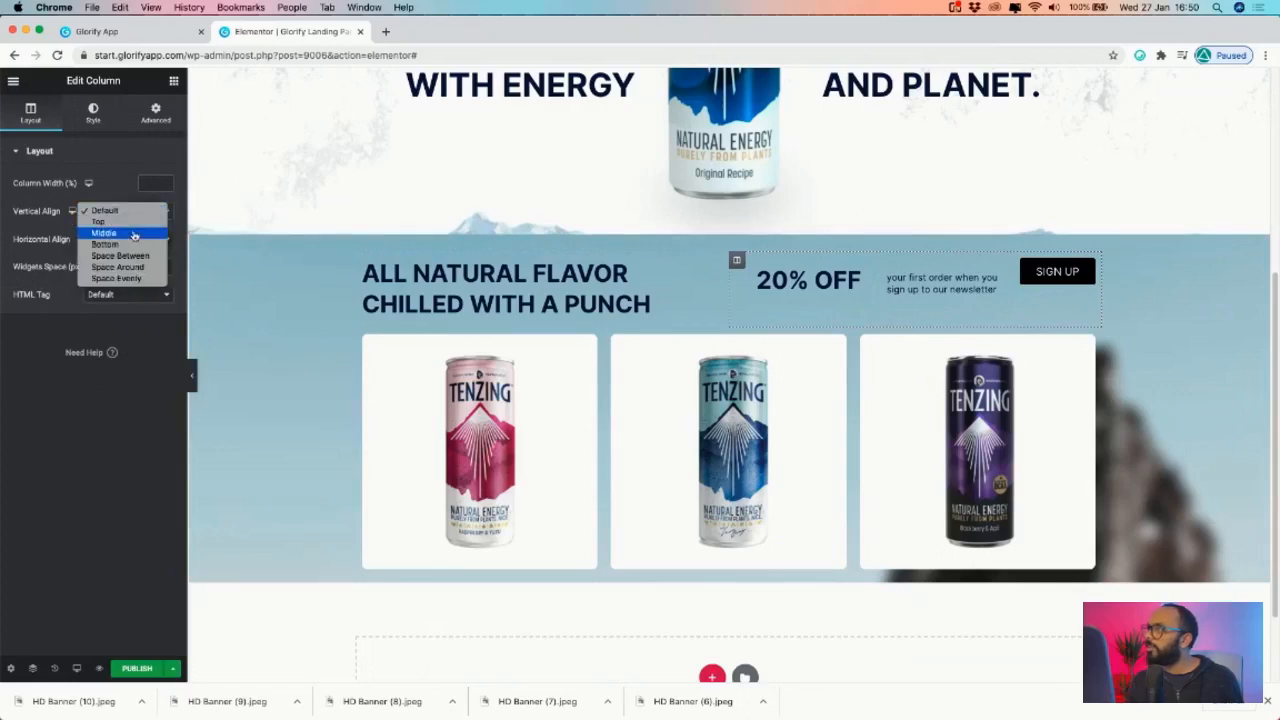
- Centre the column's content vertically and remove the blank line after the newsletter text
{"action": "left_click", "coordinate": [106, 232]}
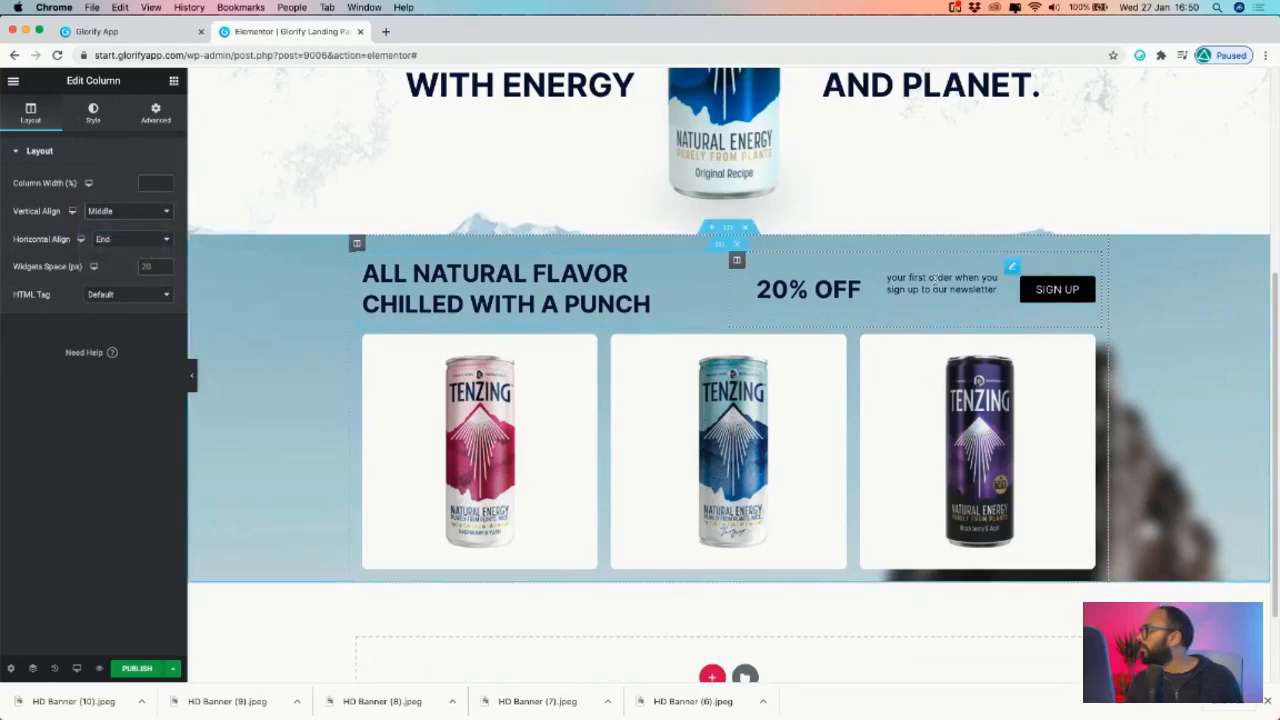
{"action": "left_click", "coordinate": [990, 278]}
{"action": "key", "text": "BackSpace"}
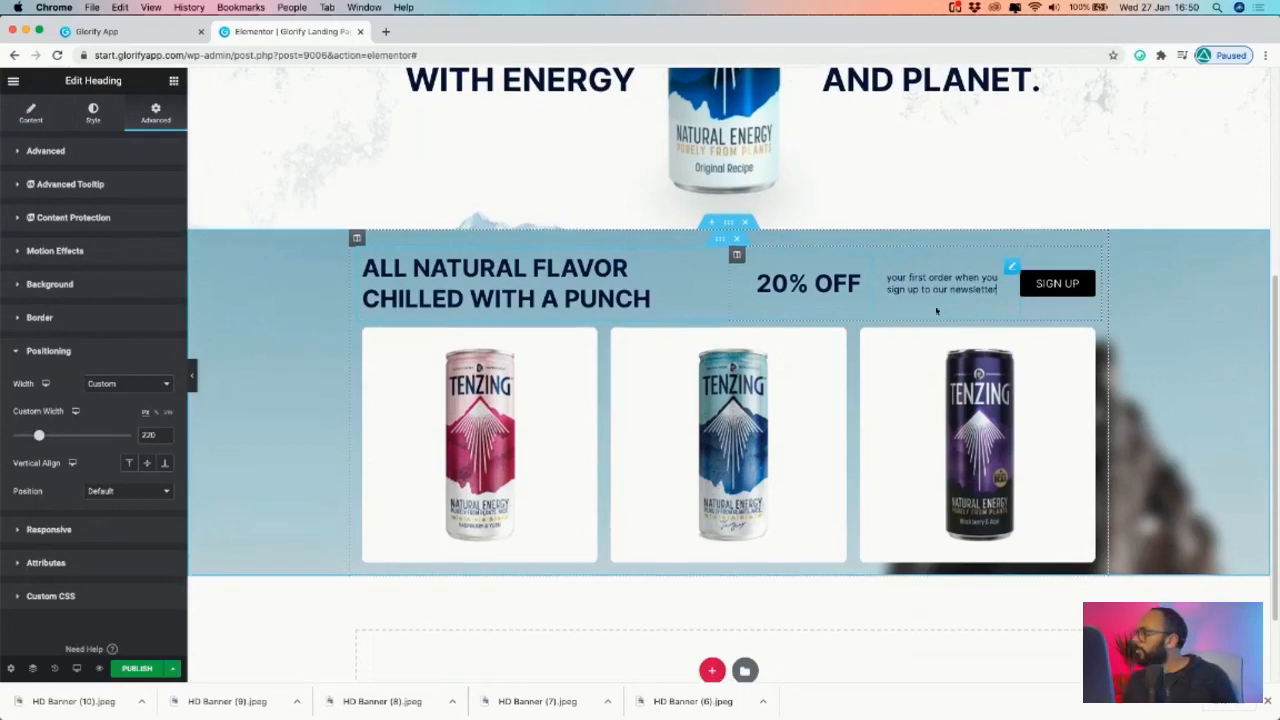
{"action": "left_click", "coordinate": [1085, 284]}
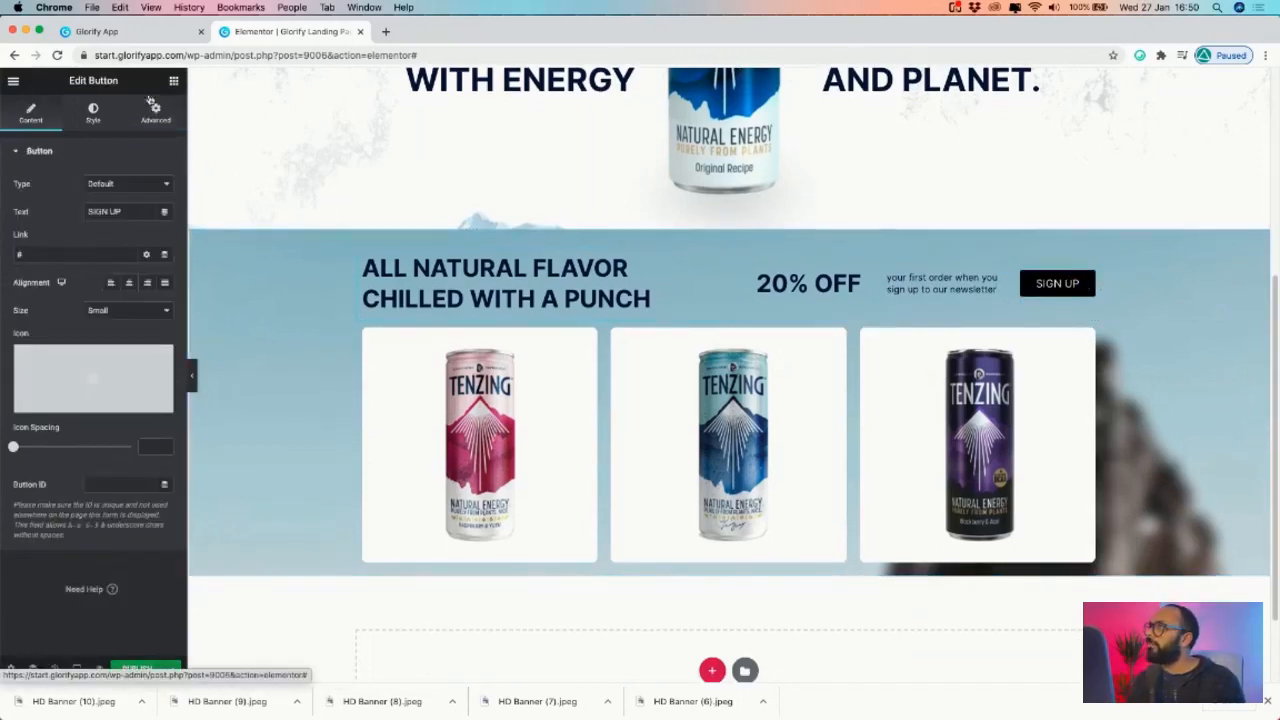
- Add a Contact Form 7 widget beside 20% OFF using Contact form 1
{"action": "left_click", "coordinate": [173, 80]}
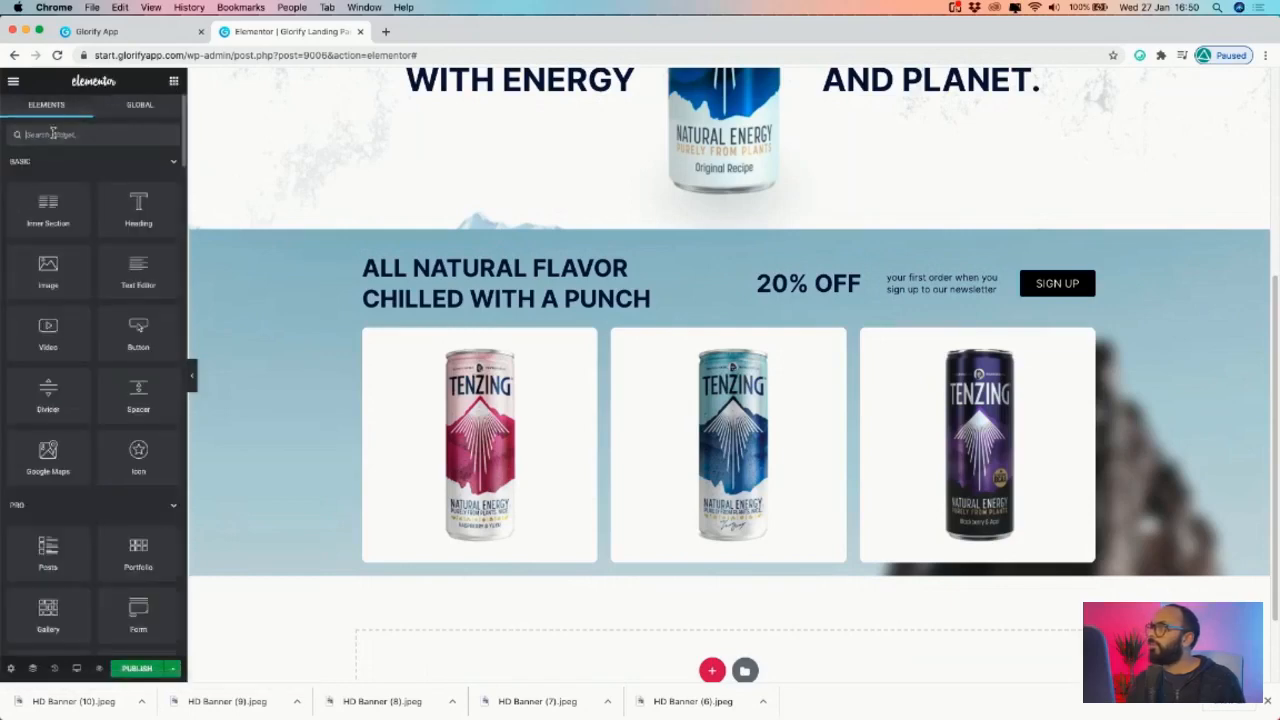
{"action": "type", "text": "f"}
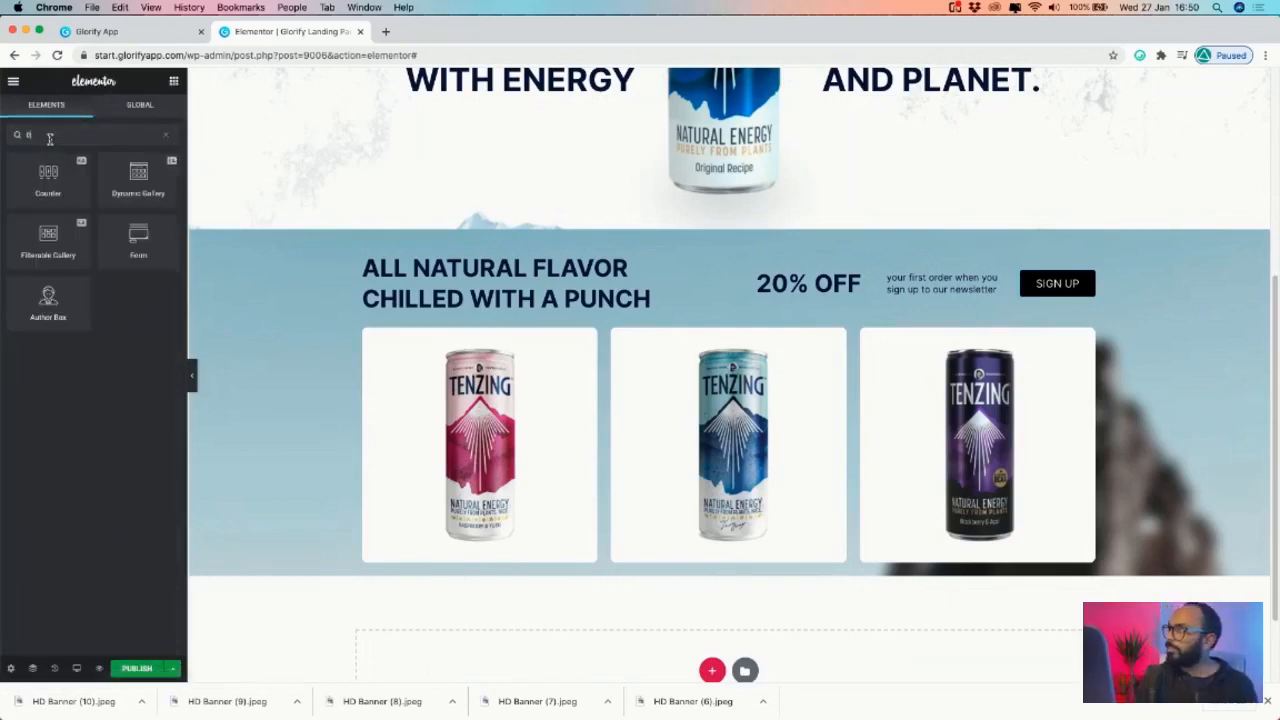
{"action": "type", "text": "orm"}
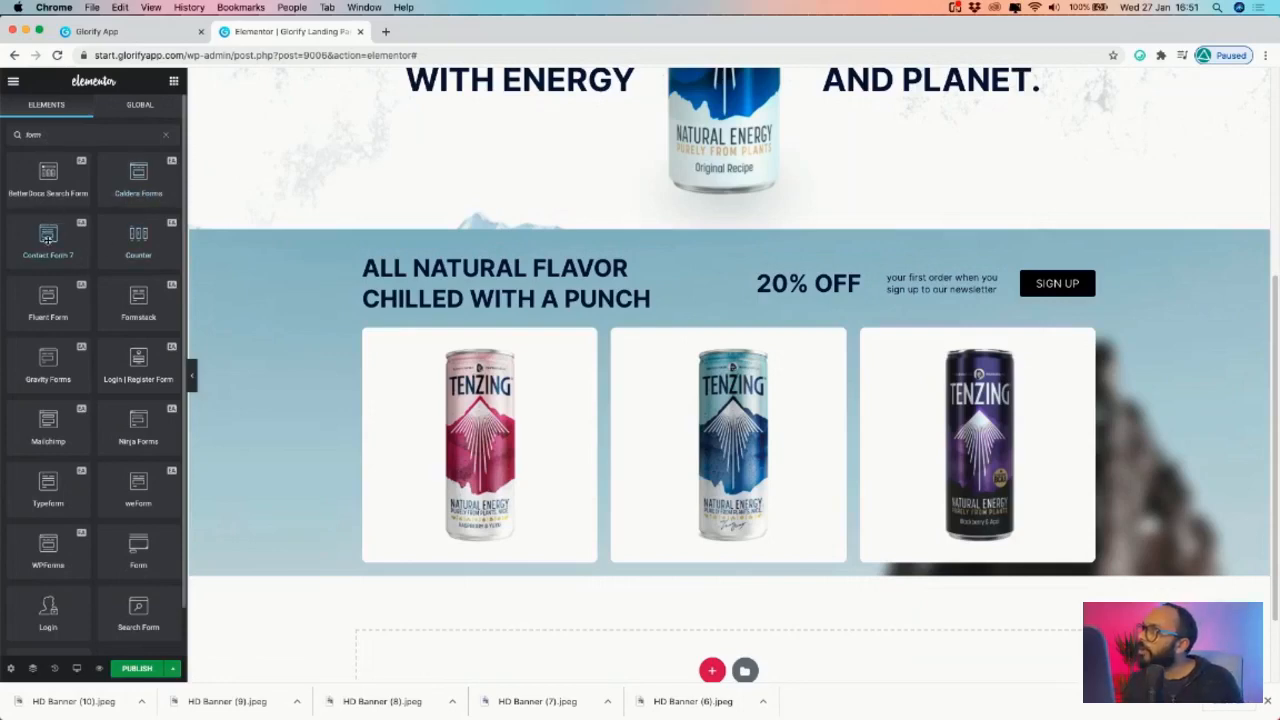
{"action": "left_click_drag", "start_coordinate": [47, 233], "coordinate": [936, 283]}
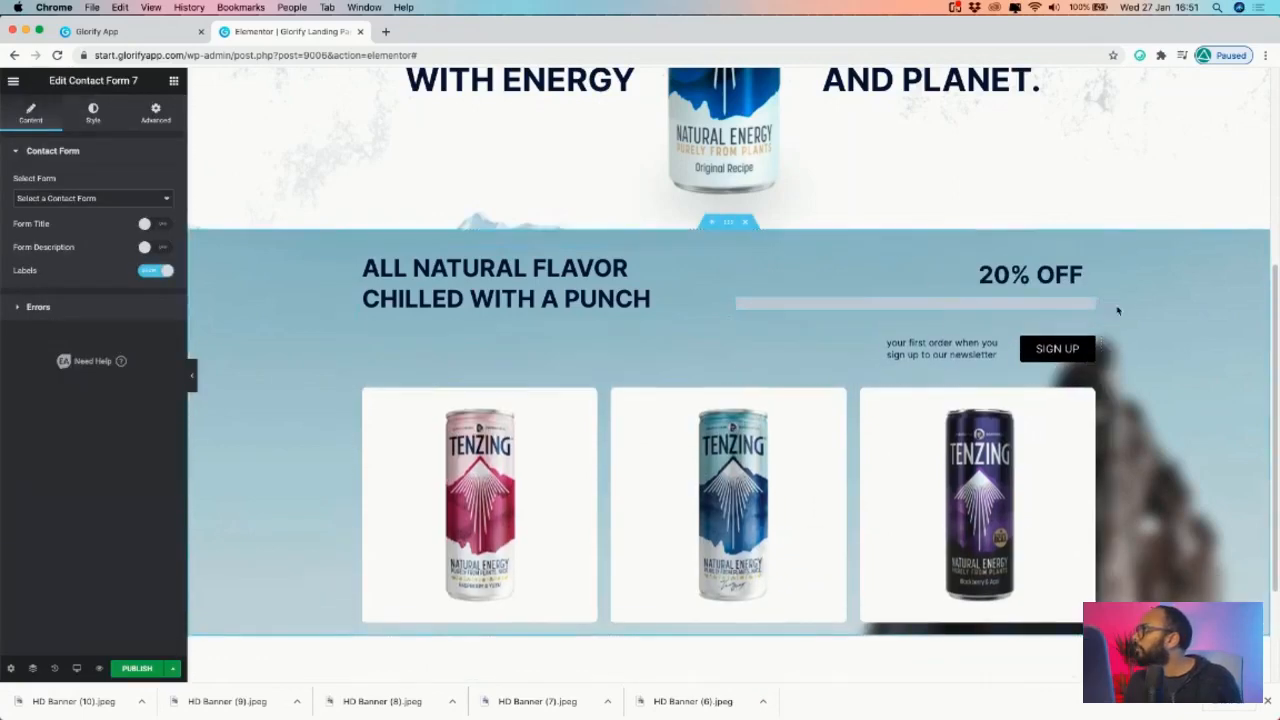
{"action": "left_click", "coordinate": [84, 197]}
{"action": "left_click", "coordinate": [79, 202]}
{"action": "left_click", "coordinate": [79, 201]}
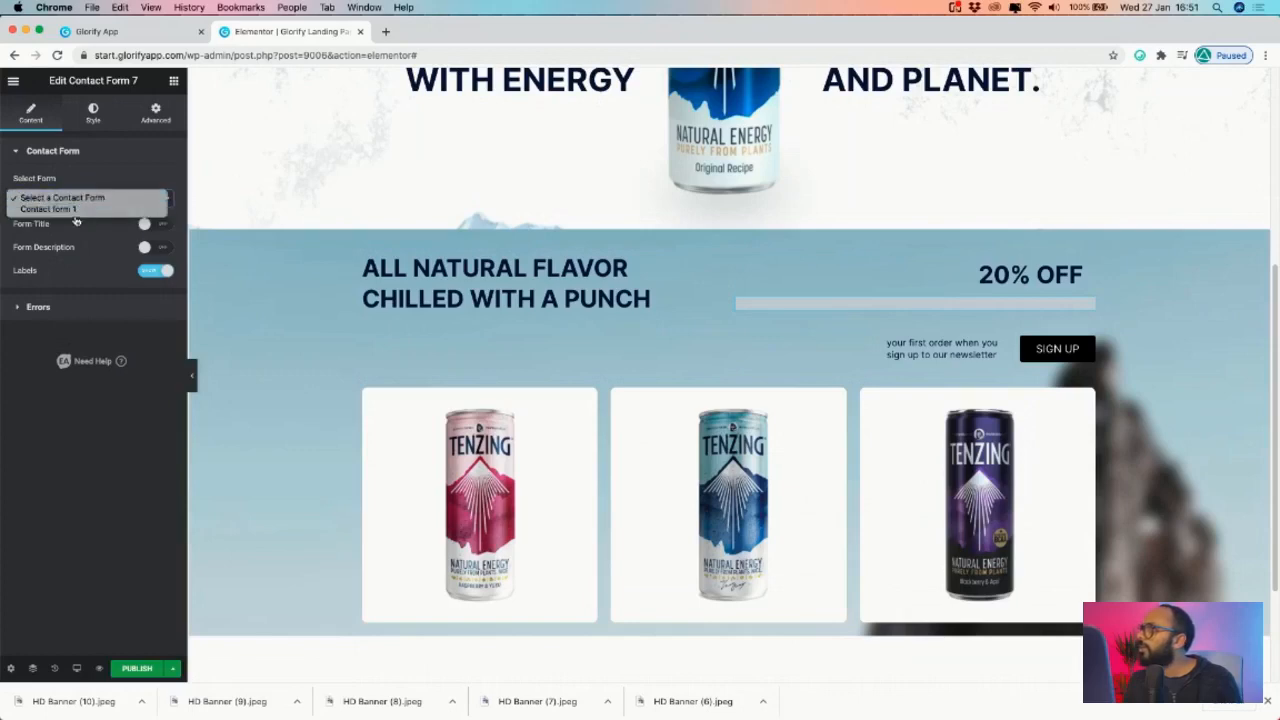
{"action": "left_click", "coordinate": [82, 210]}
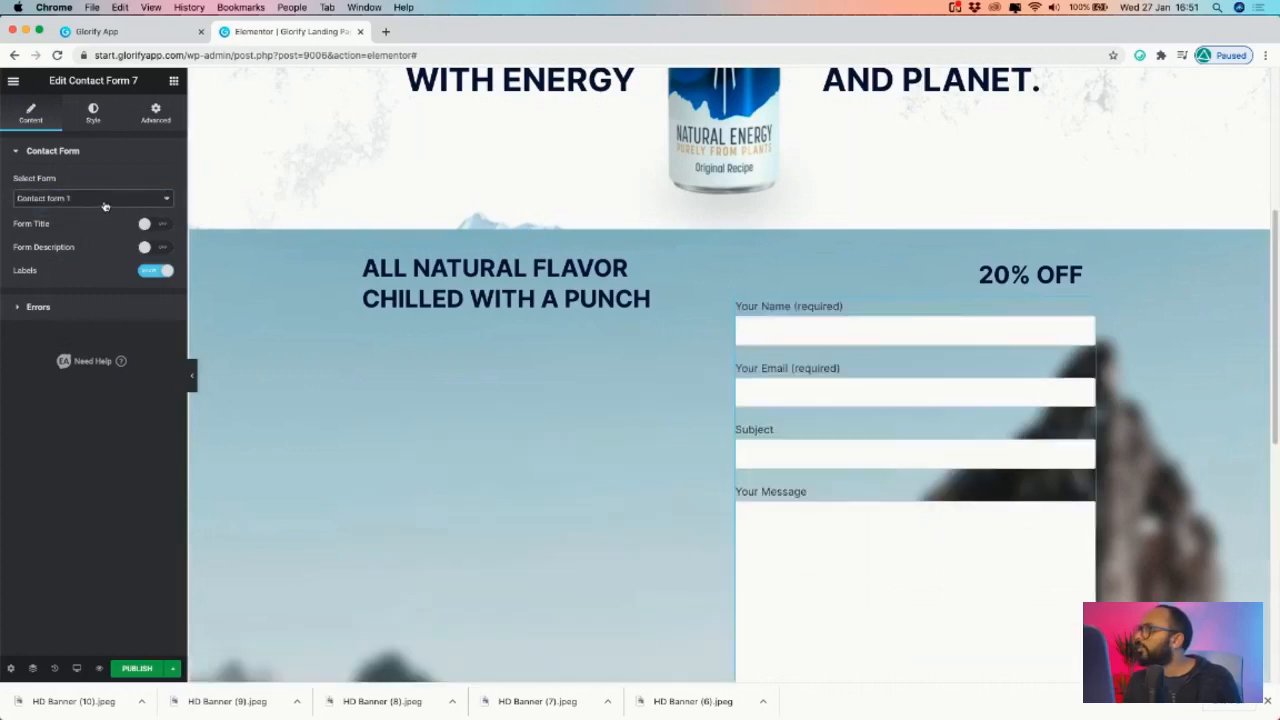
{"action": "left_click", "coordinate": [105, 199]}
{"action": "left_click", "coordinate": [131, 260]}
- Check the contact form's title toggle and settings, then delete the widget
{"action": "left_click", "coordinate": [147, 225]}
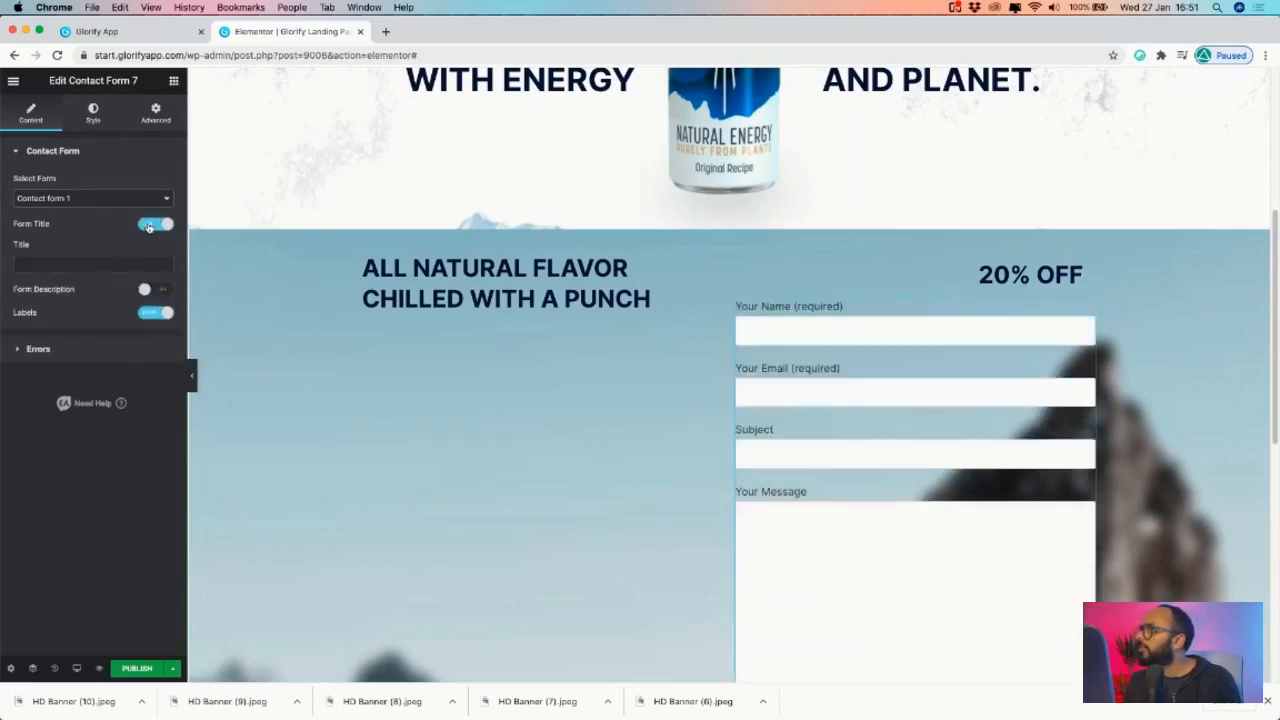
{"action": "left_click", "coordinate": [148, 225]}
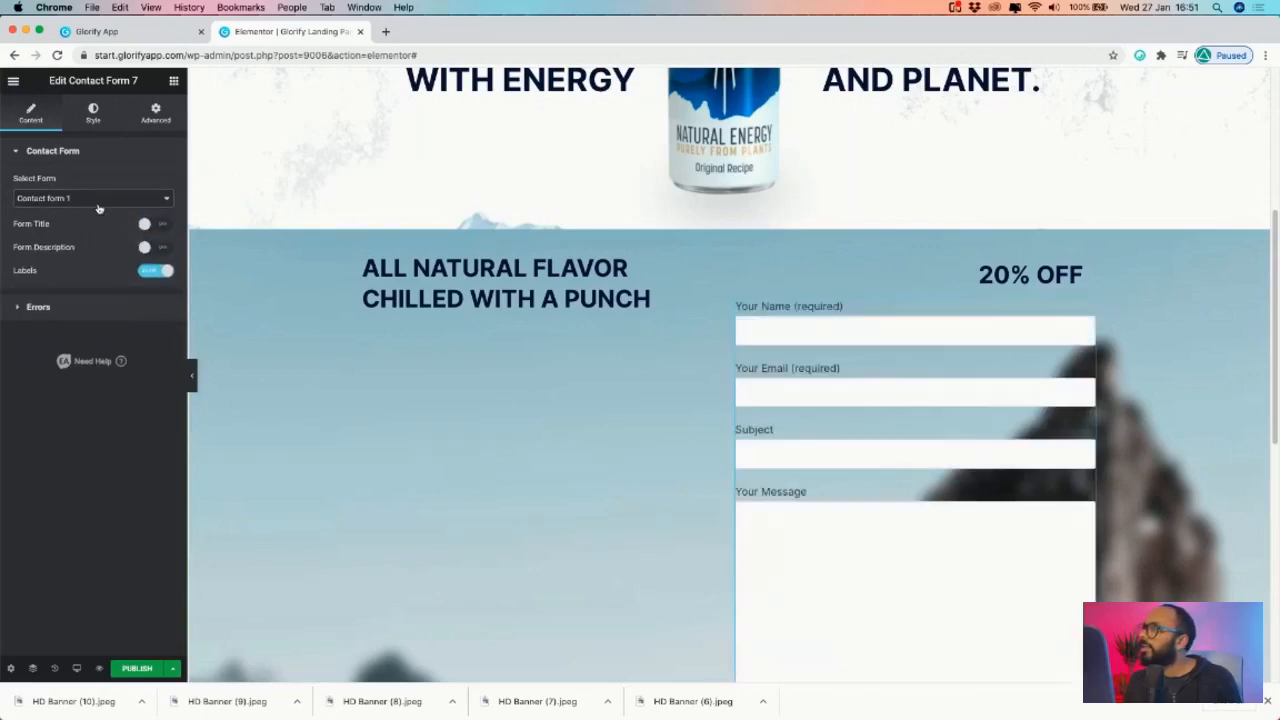
{"action": "left_click", "coordinate": [62, 148]}
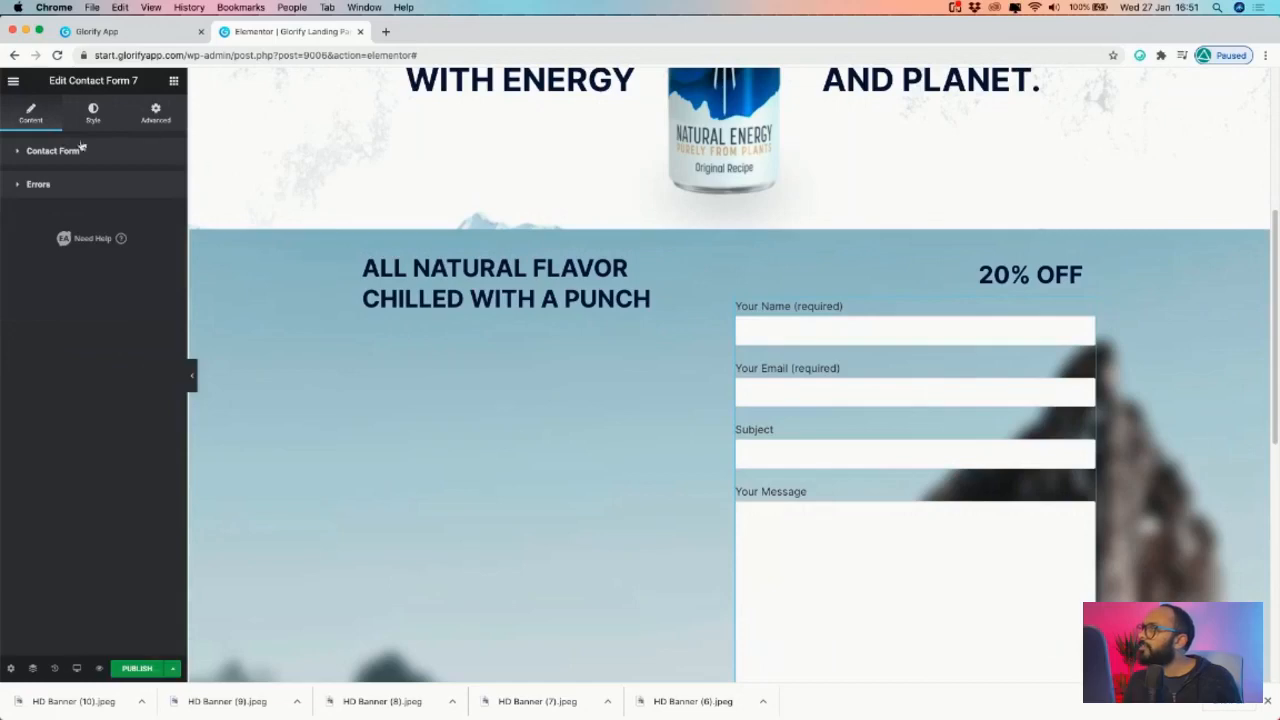
{"action": "left_click", "coordinate": [92, 115]}
{"action": "left_click", "coordinate": [157, 116]}
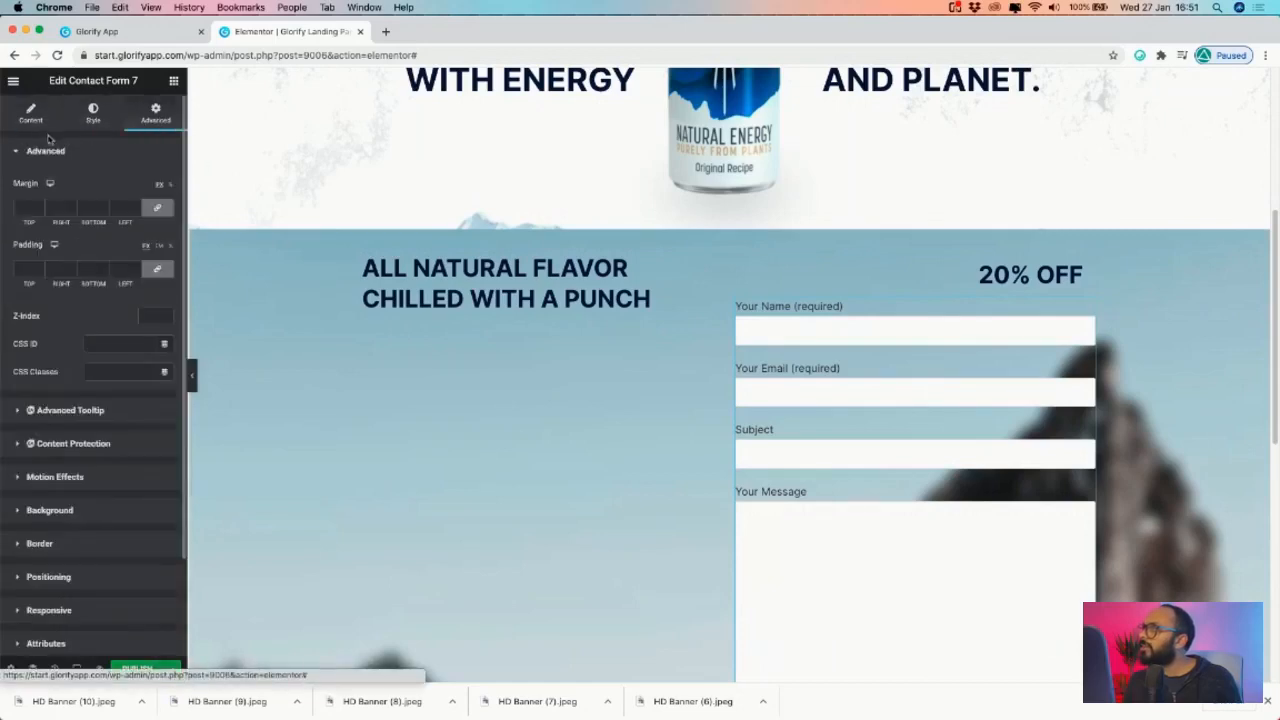
{"action": "left_click", "coordinate": [34, 120]}
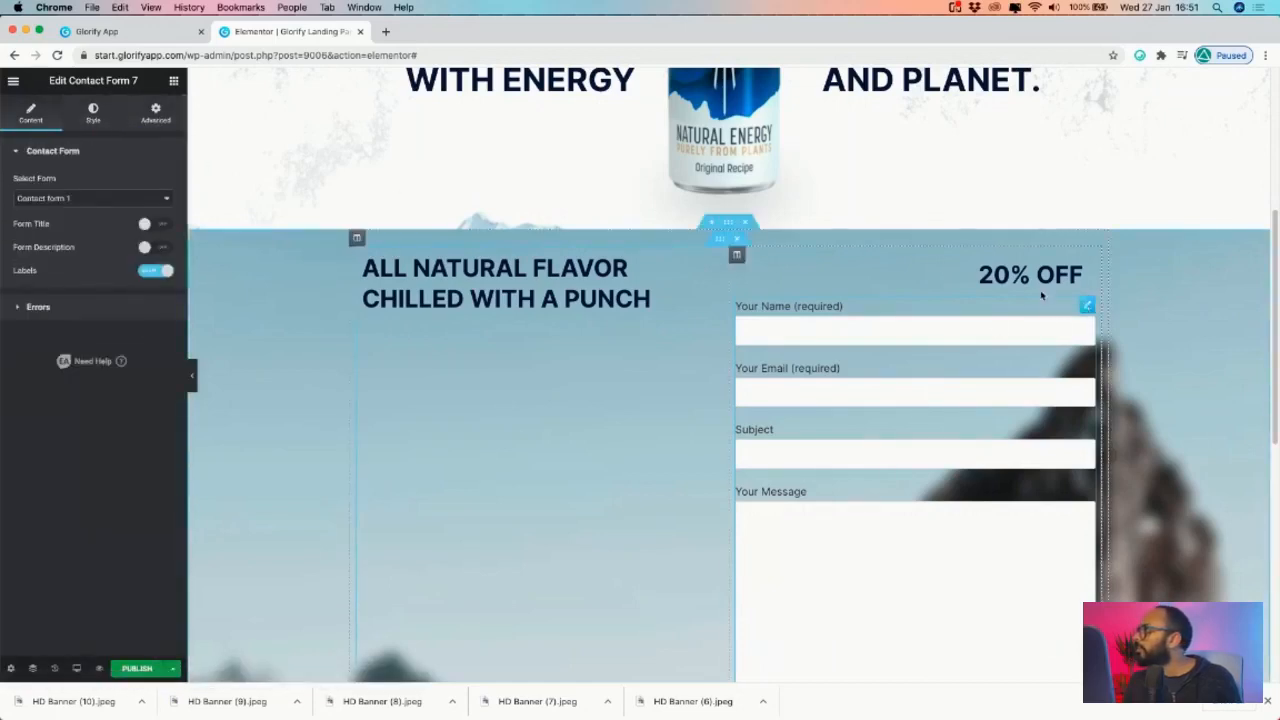
{"action": "left_click", "coordinate": [174, 81]}
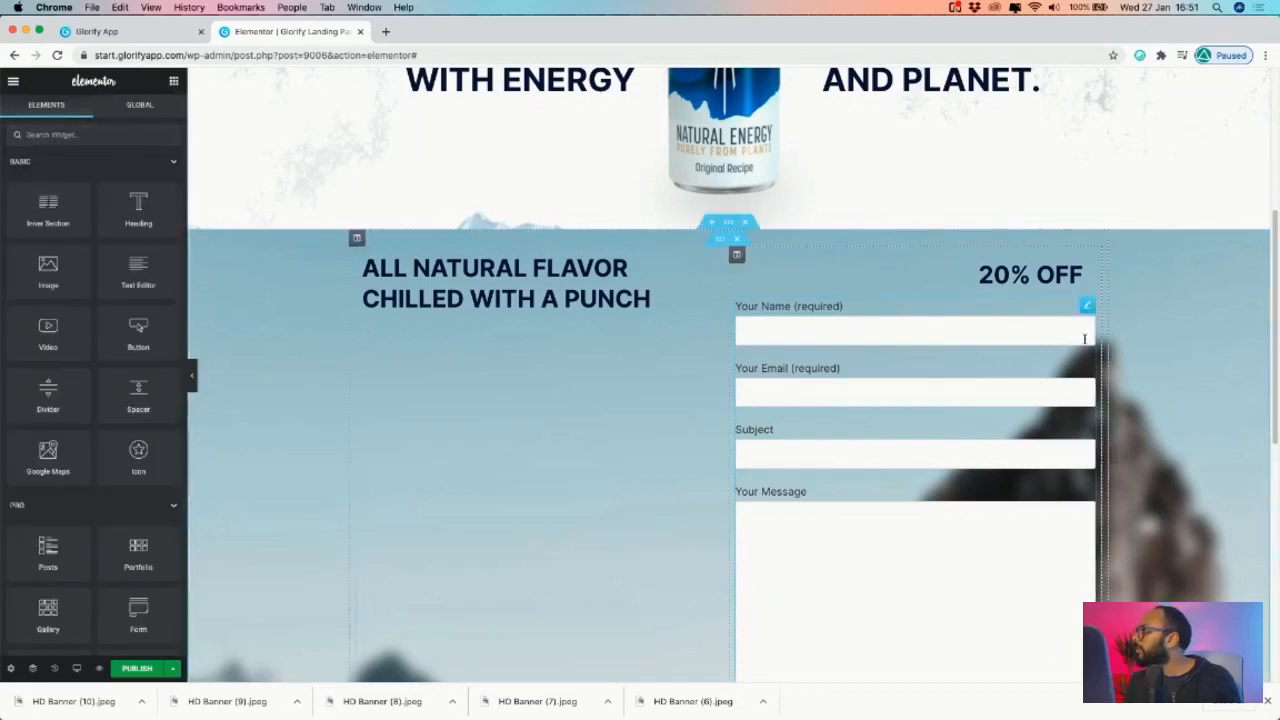
{"action": "right_click", "coordinate": [1090, 312]}
{"action": "left_click", "coordinate": [1121, 500]}
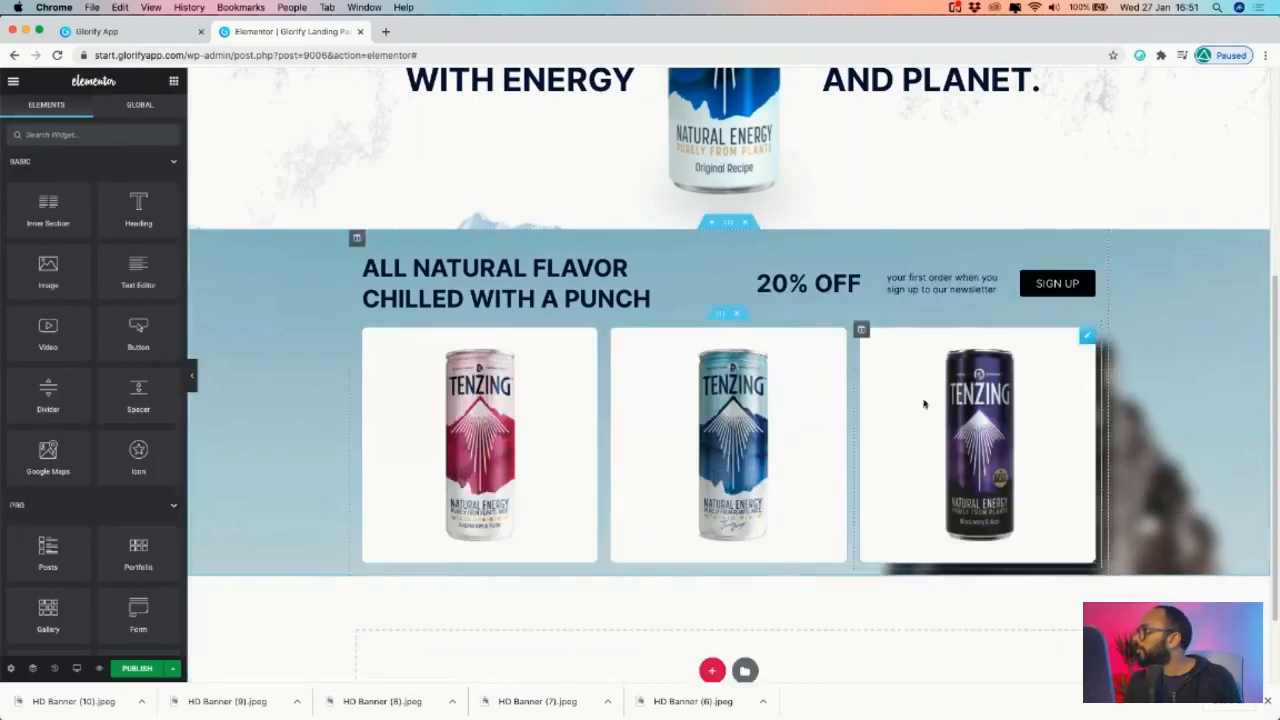
- Drop a Form widget beside the newsletter text and remove its Name and Message fields
{"action": "left_click", "coordinate": [64, 130]}
{"action": "type", "text": "form"}
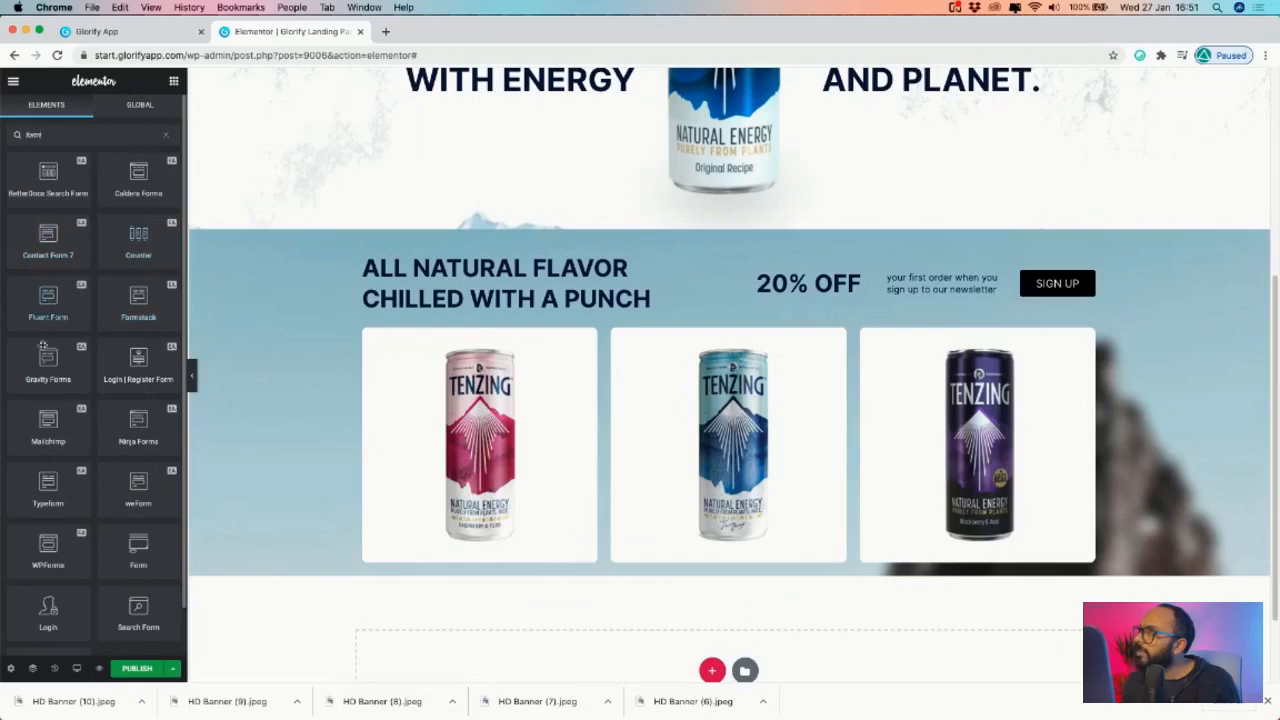
{"action": "scroll", "coordinate": [84, 448], "scroll_direction": "down", "scroll_amount": 1}
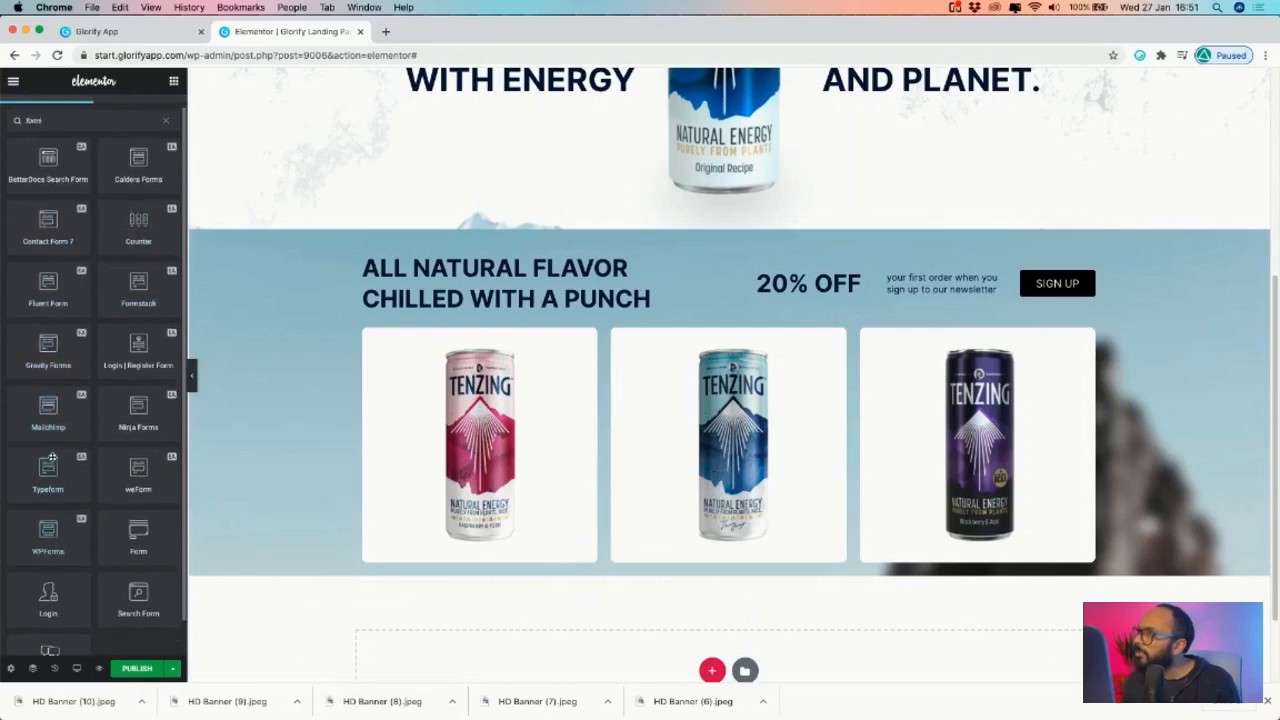
{"action": "scroll", "coordinate": [139, 476], "scroll_direction": "down", "scroll_amount": 2}
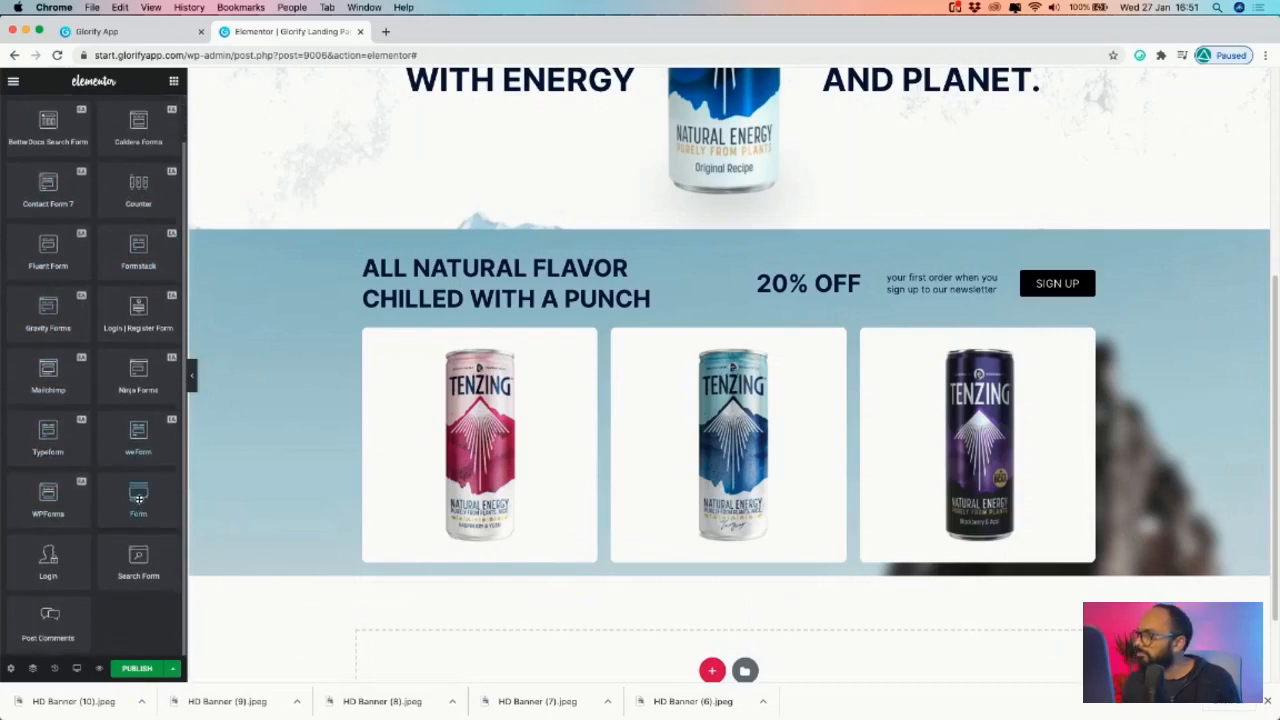
{"action": "type", "text": "w"}
{"action": "key", "text": "BackSpace"}
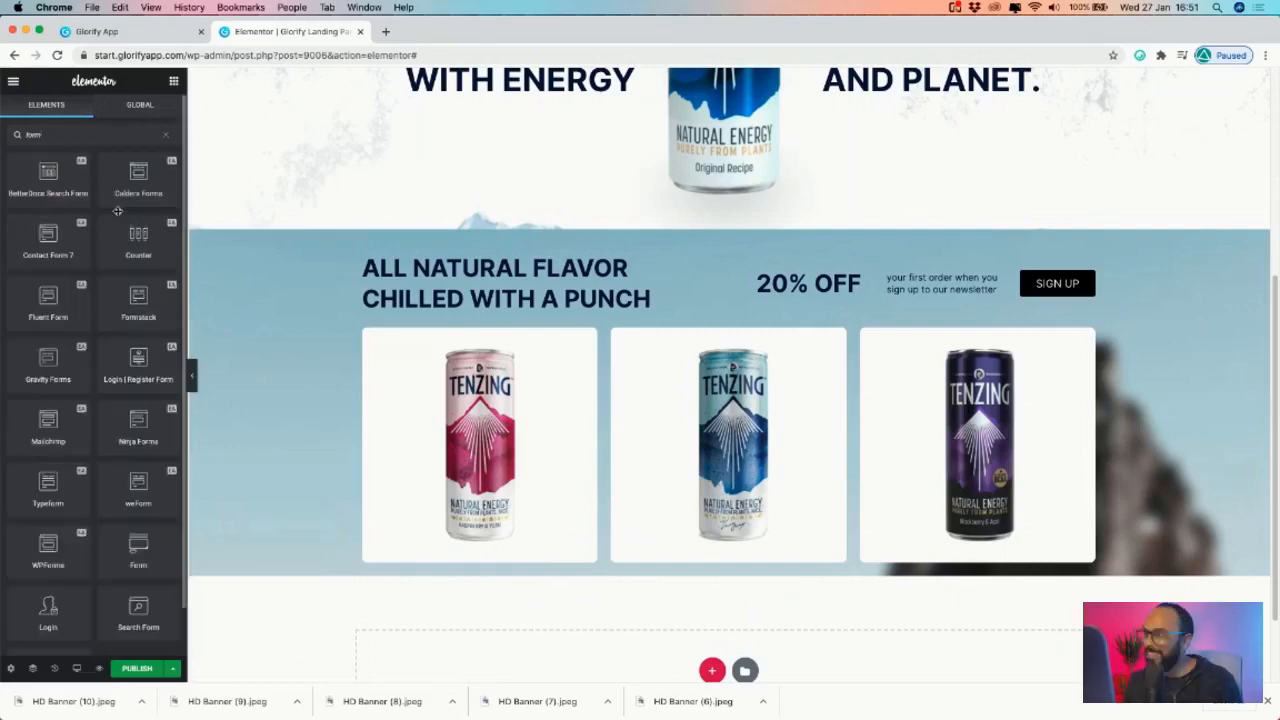
{"action": "left_click_drag", "start_coordinate": [155, 538], "coordinate": [1016, 291]}
{"action": "left_click_drag", "start_coordinate": [953, 323], "coordinate": [956, 320]}
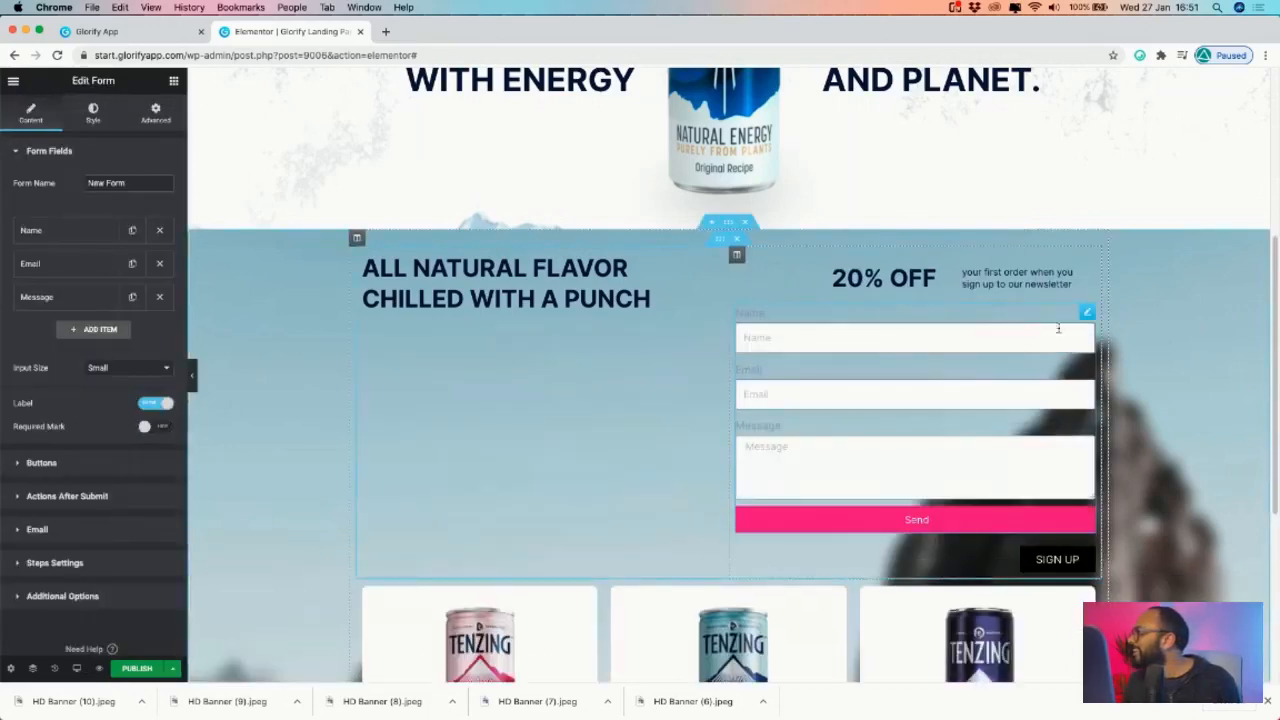
{"action": "left_click", "coordinate": [159, 230]}
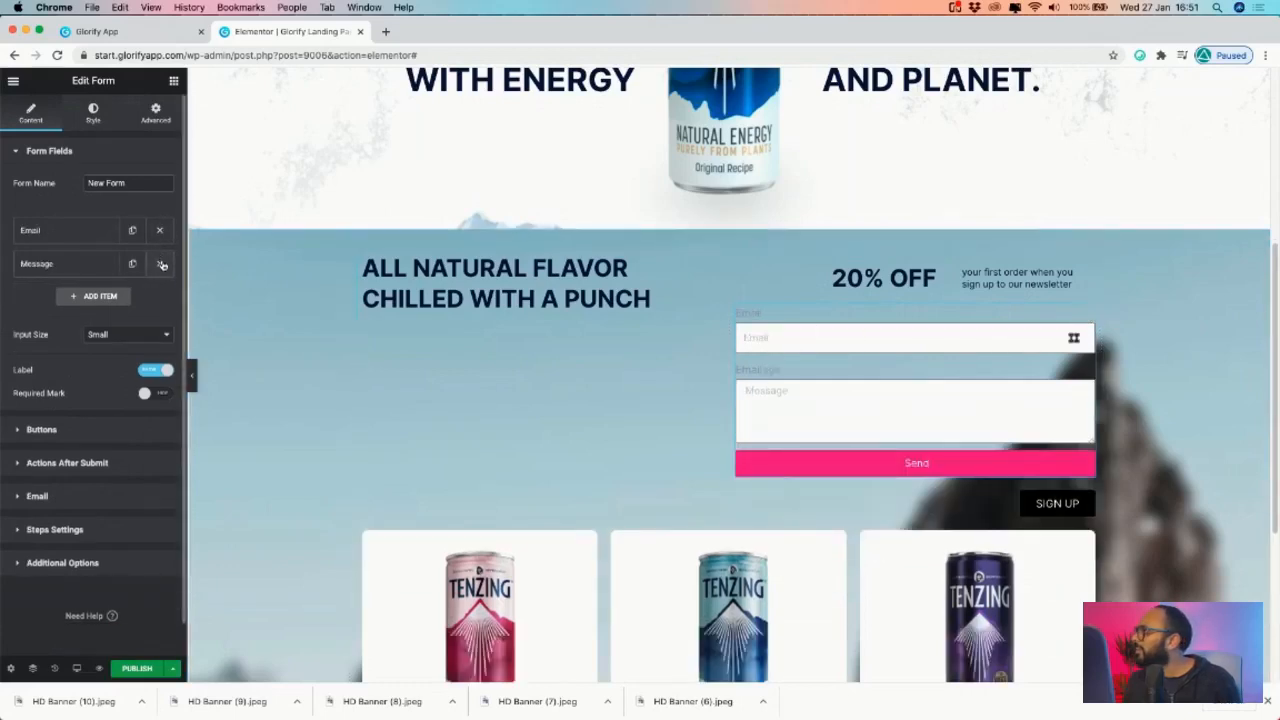
{"action": "left_click", "coordinate": [159, 263]}
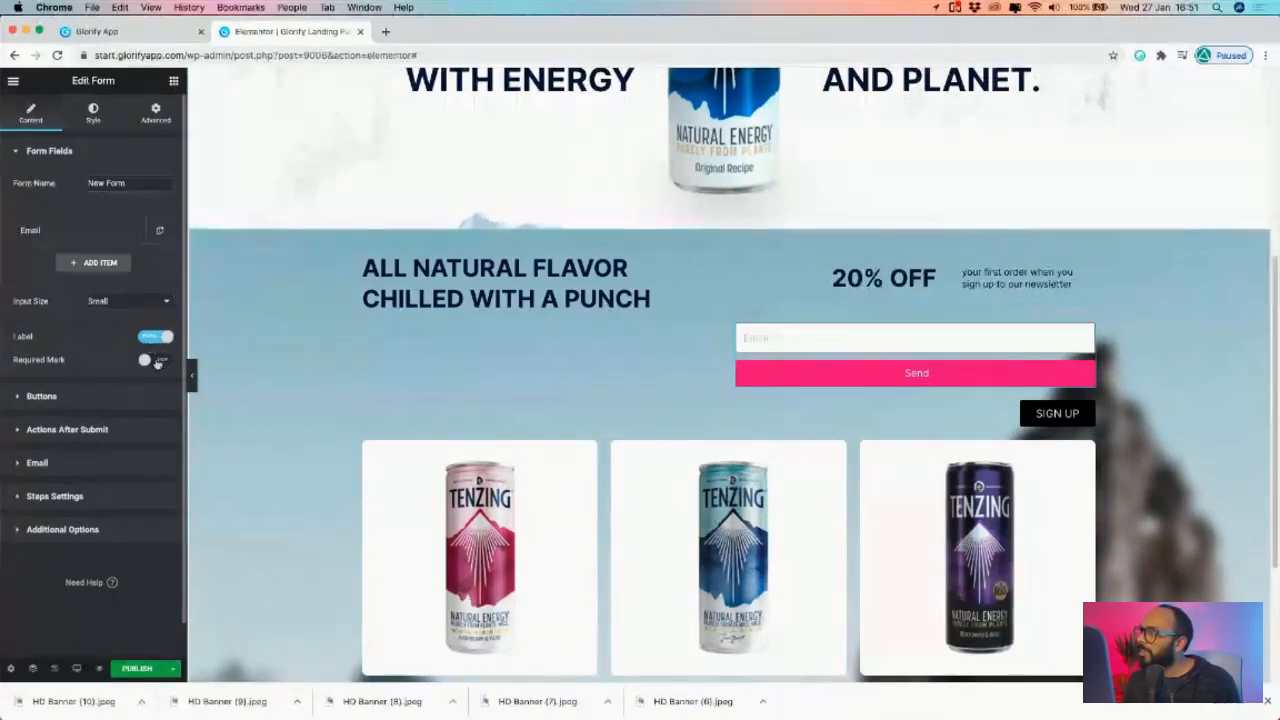
- Keep the Send button size Small and align it to the left
{"action": "left_click", "coordinate": [78, 400]}
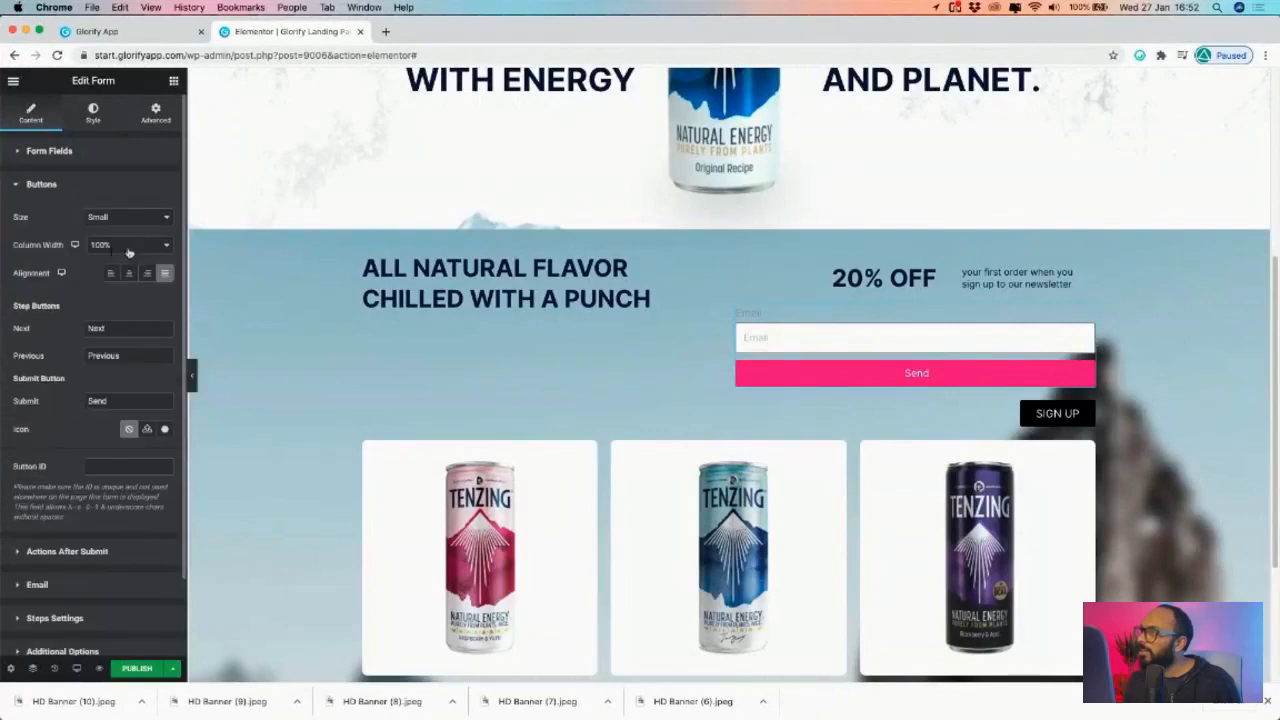
{"action": "left_click", "coordinate": [141, 219]}
{"action": "left_click", "coordinate": [125, 216]}
{"action": "left_click", "coordinate": [107, 273]}
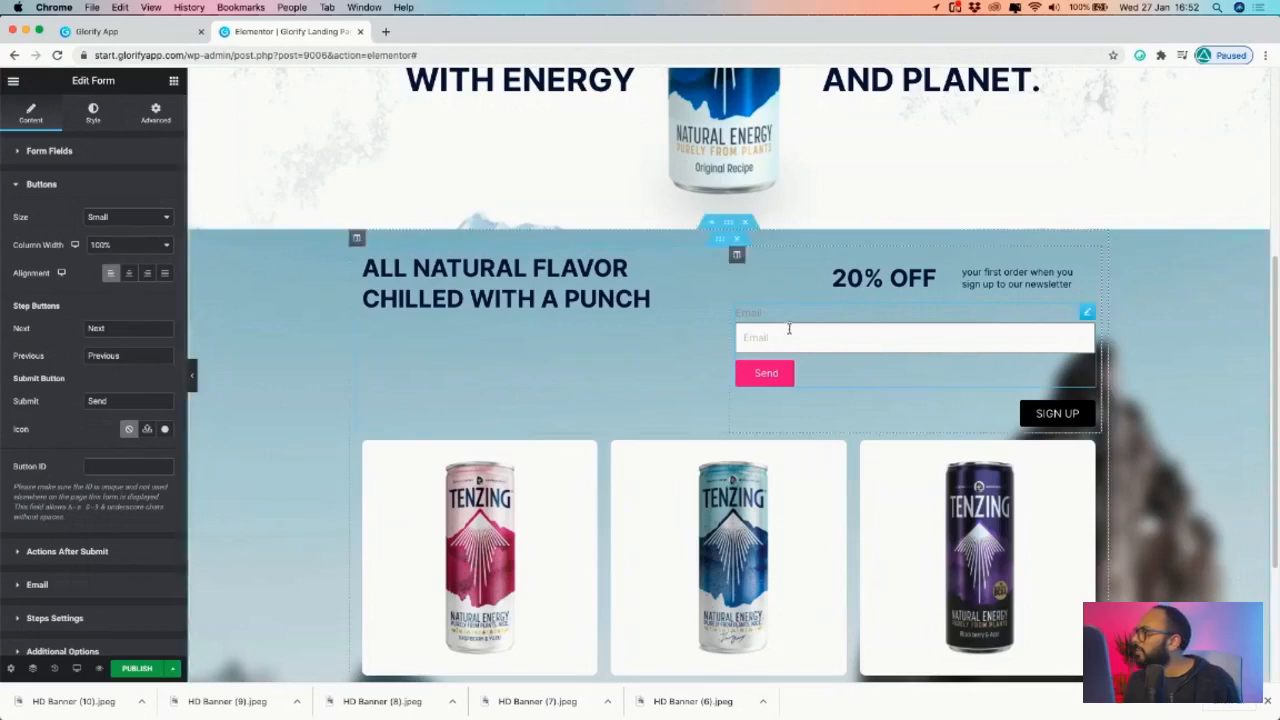
{"action": "scroll", "coordinate": [50, 530], "scroll_direction": "down", "scroll_amount": 1}
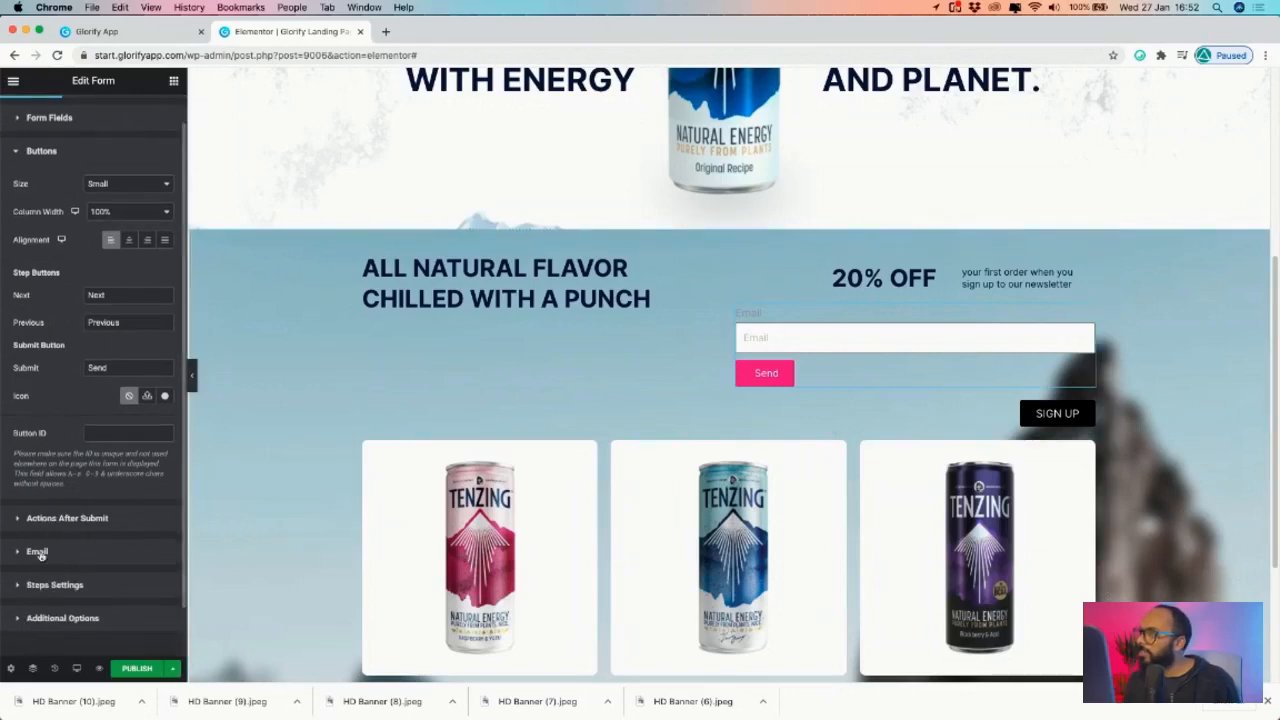
{"action": "left_click", "coordinate": [37, 552]}
{"action": "scroll", "coordinate": [100, 490], "scroll_direction": "down", "scroll_amount": 4}
{"action": "scroll", "coordinate": [68, 545], "scroll_direction": "down", "scroll_amount": 3}
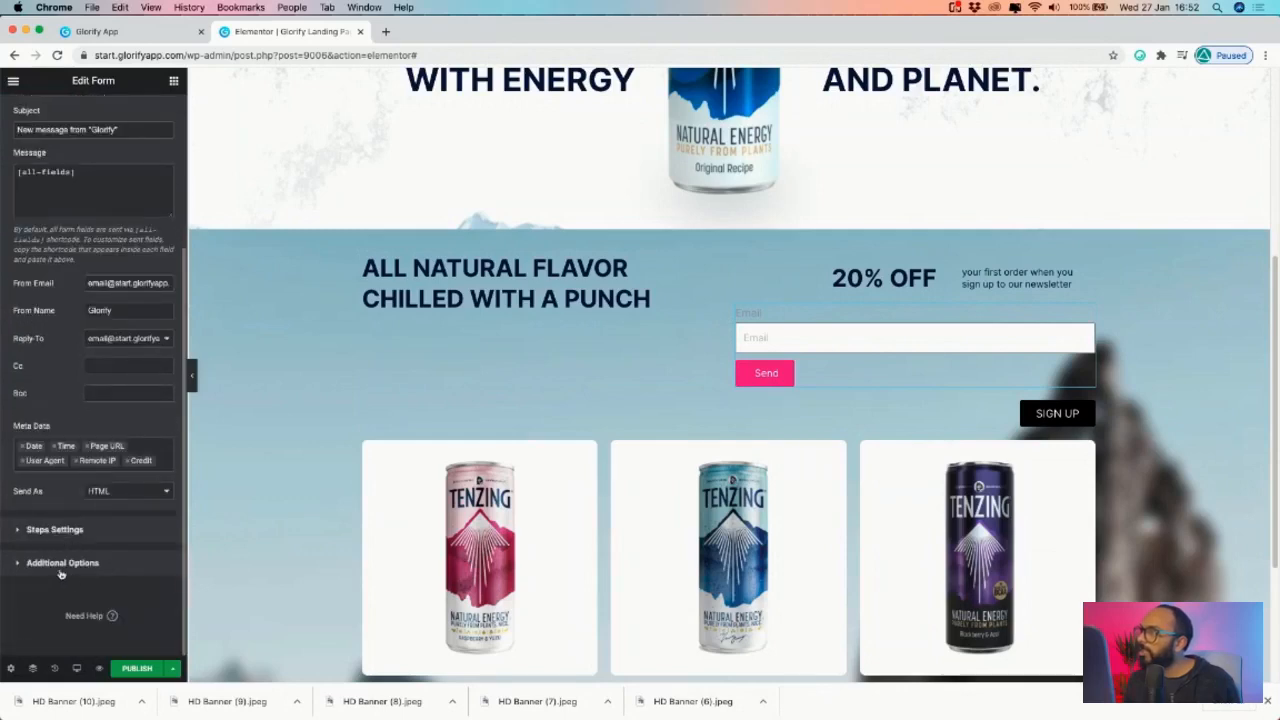
{"action": "left_click", "coordinate": [70, 528]}
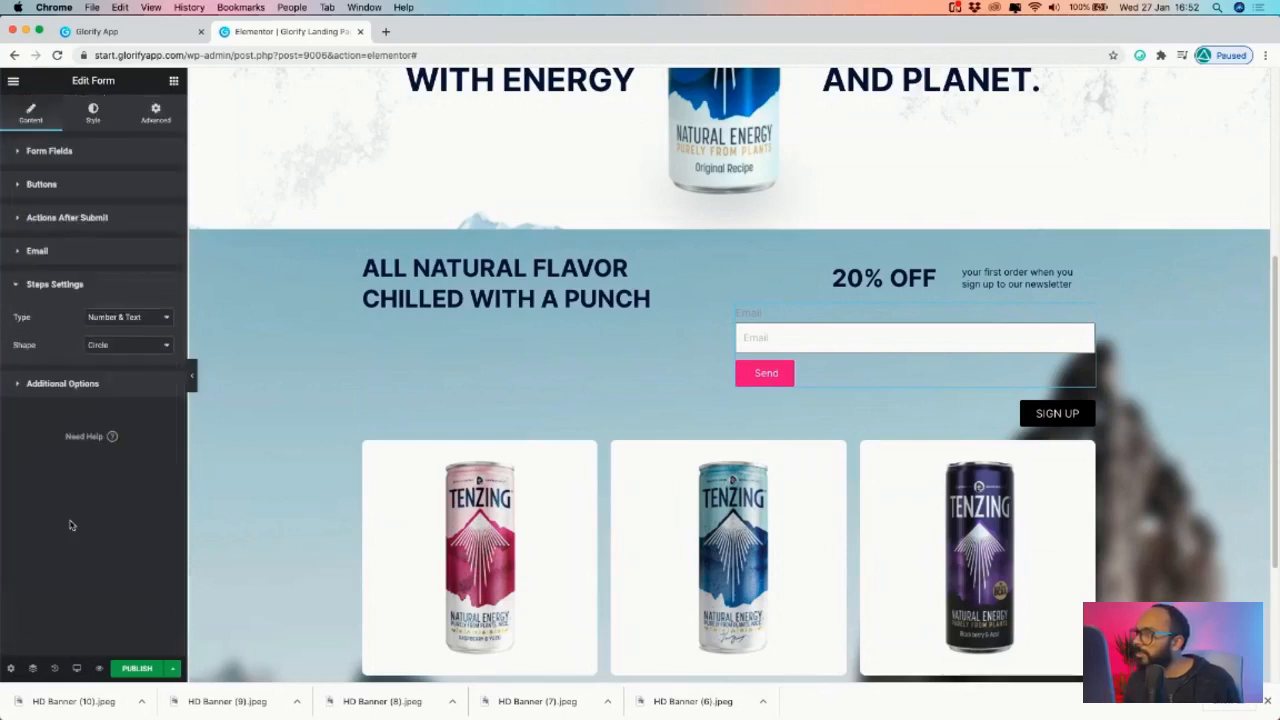
- Widen the form's column gap to 12 in the form style settings
{"action": "left_click", "coordinate": [92, 118]}
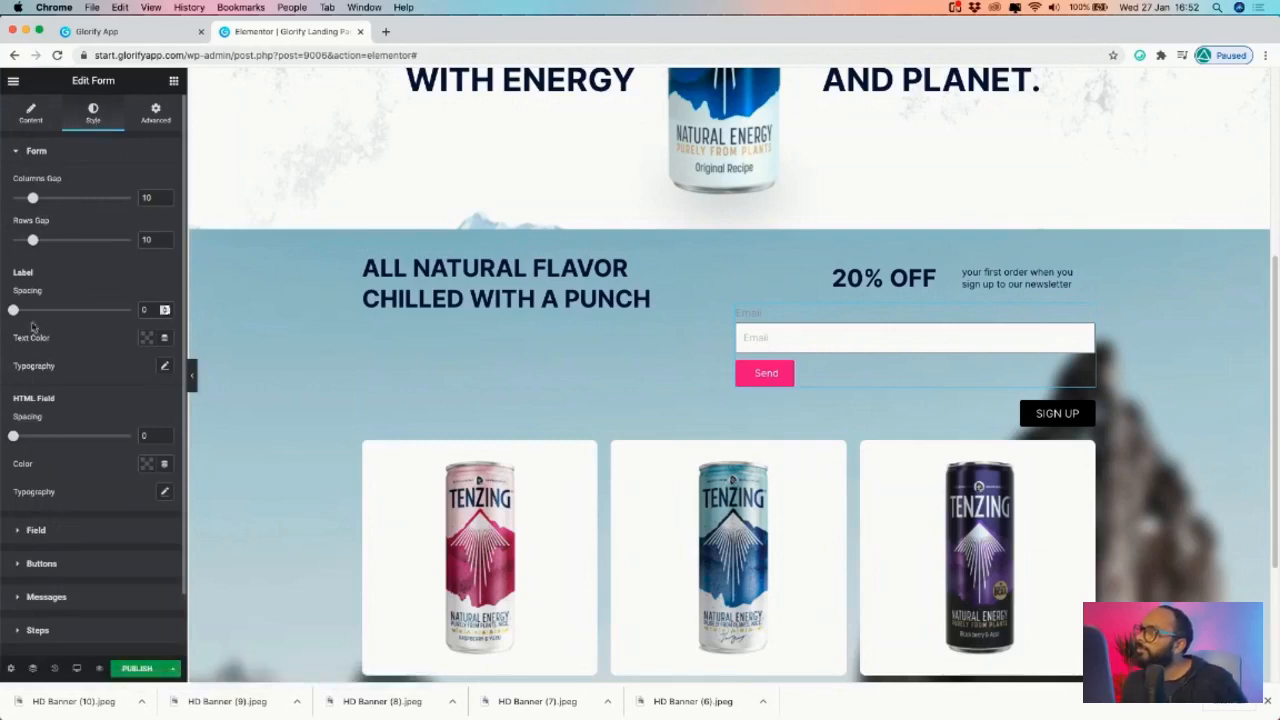
{"action": "scroll", "coordinate": [54, 526], "scroll_direction": "down", "scroll_amount": 2}
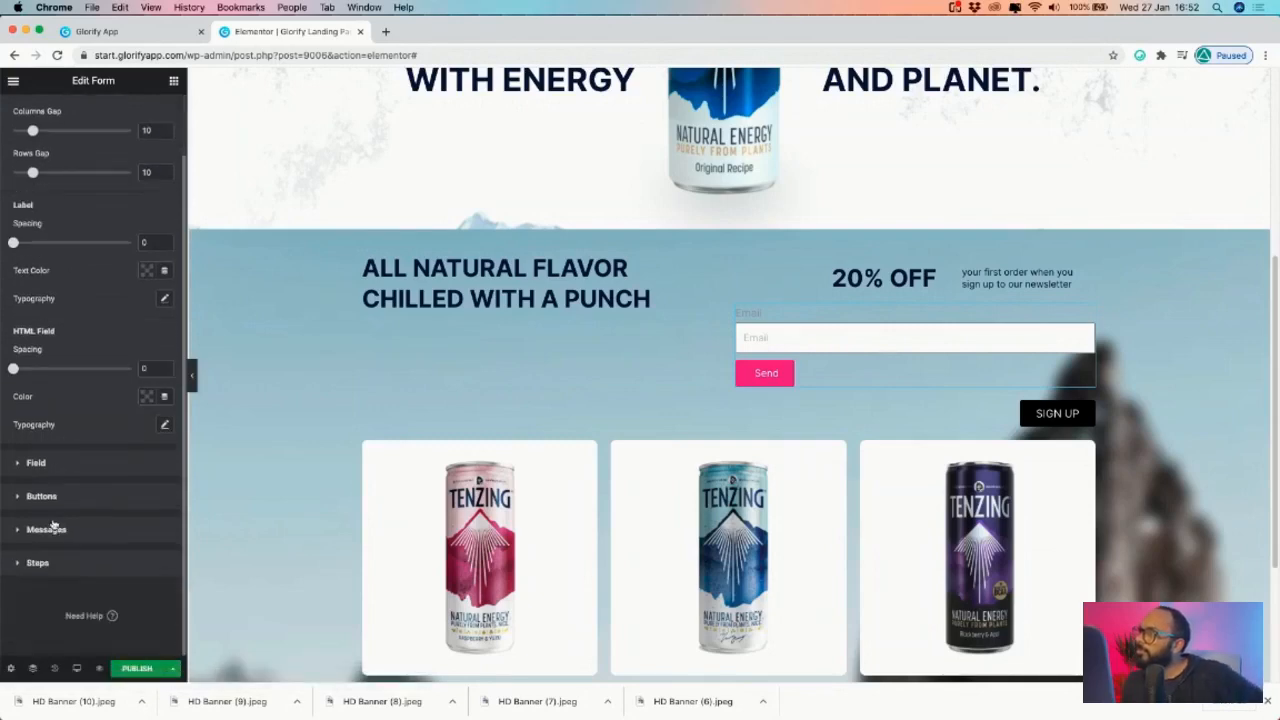
{"action": "left_click", "coordinate": [45, 462]}
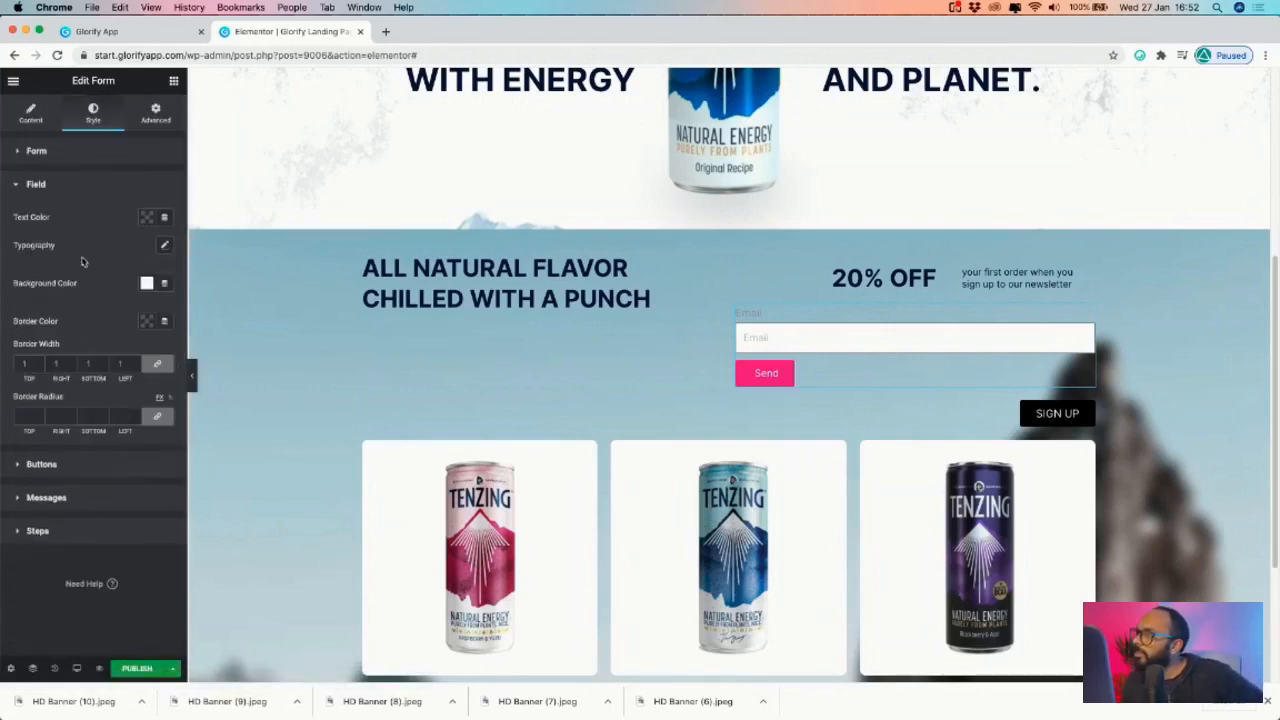
{"action": "left_click", "coordinate": [20, 184]}
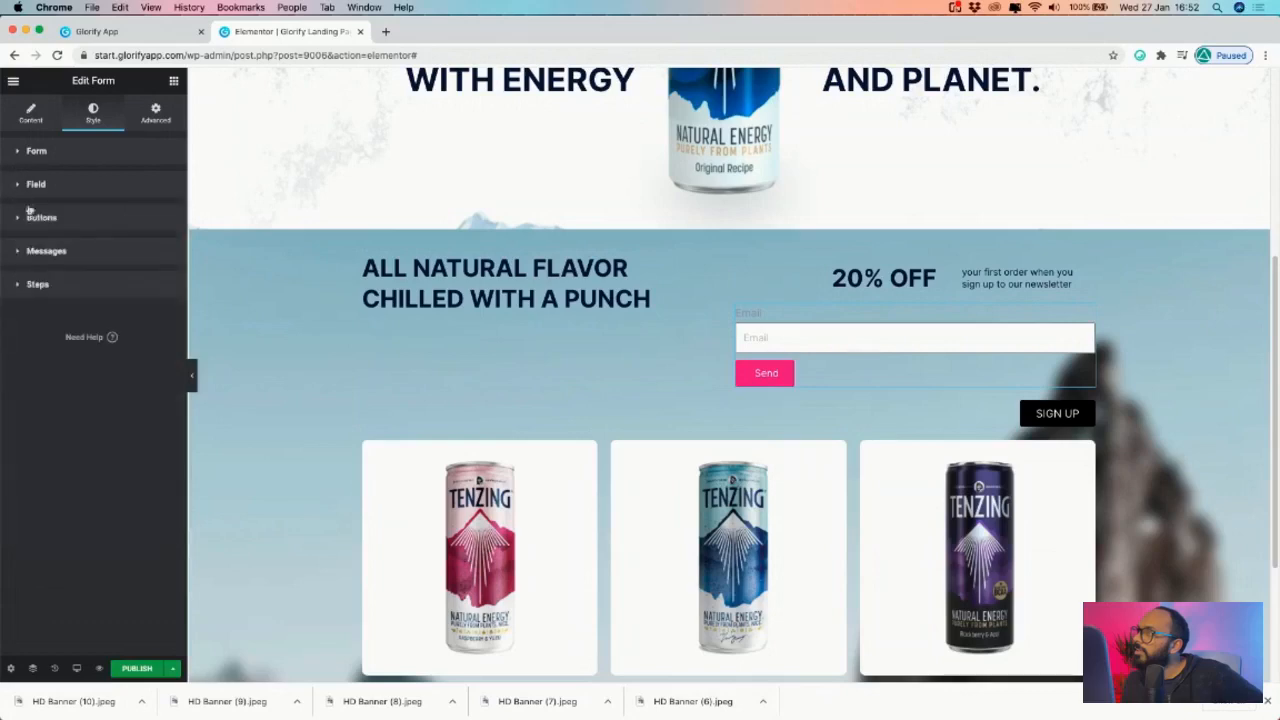
{"action": "left_click", "coordinate": [50, 158]}
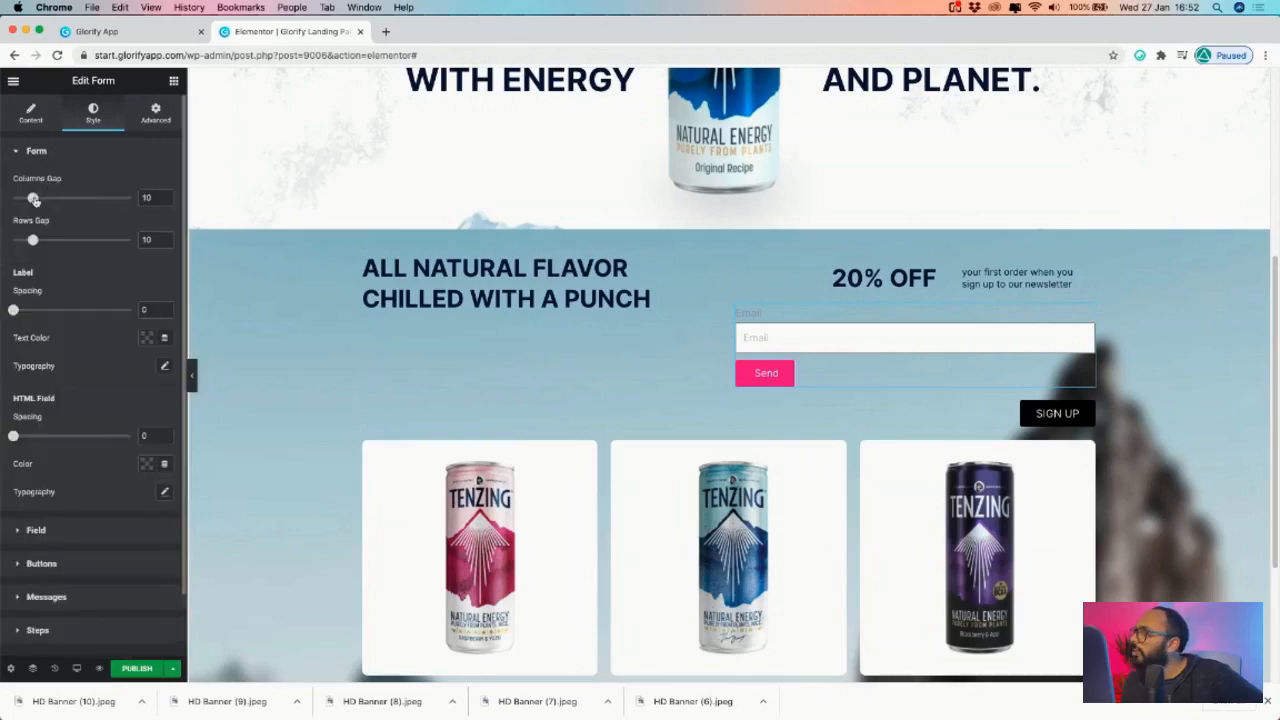
{"action": "left_click_drag", "start_coordinate": [33, 200], "coordinate": [39, 241]}
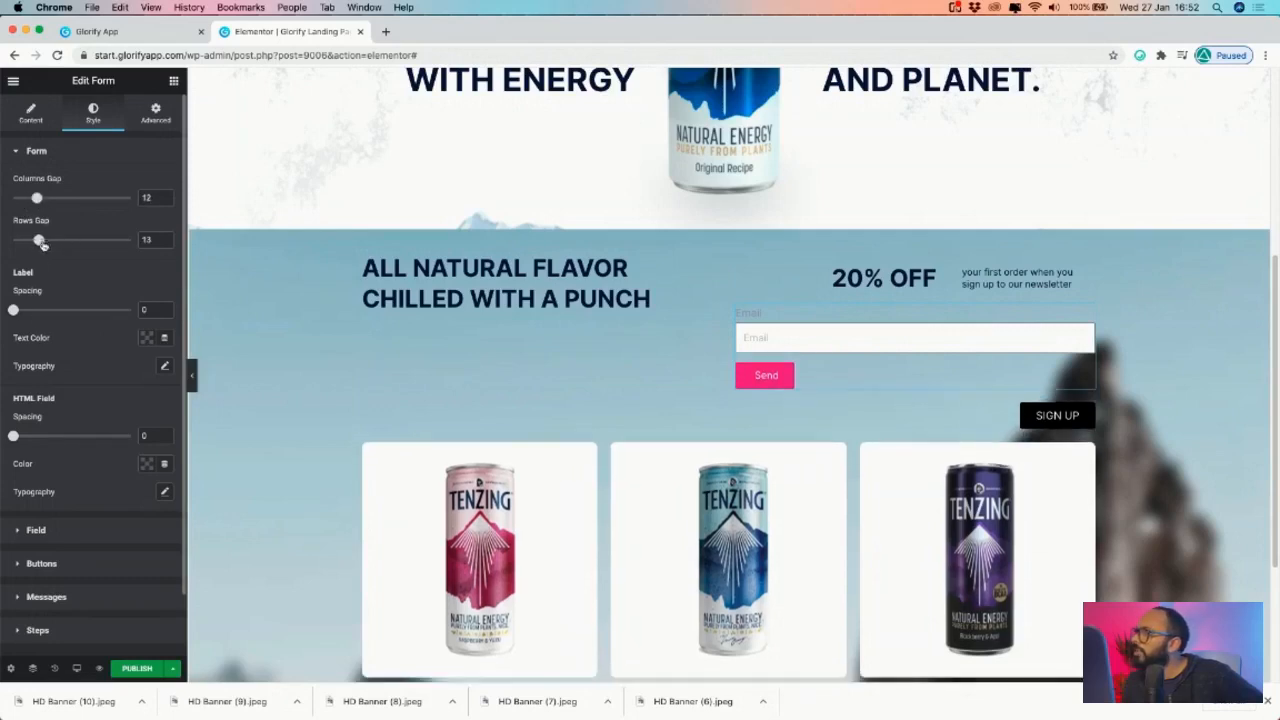
{"action": "left_click", "coordinate": [31, 113]}
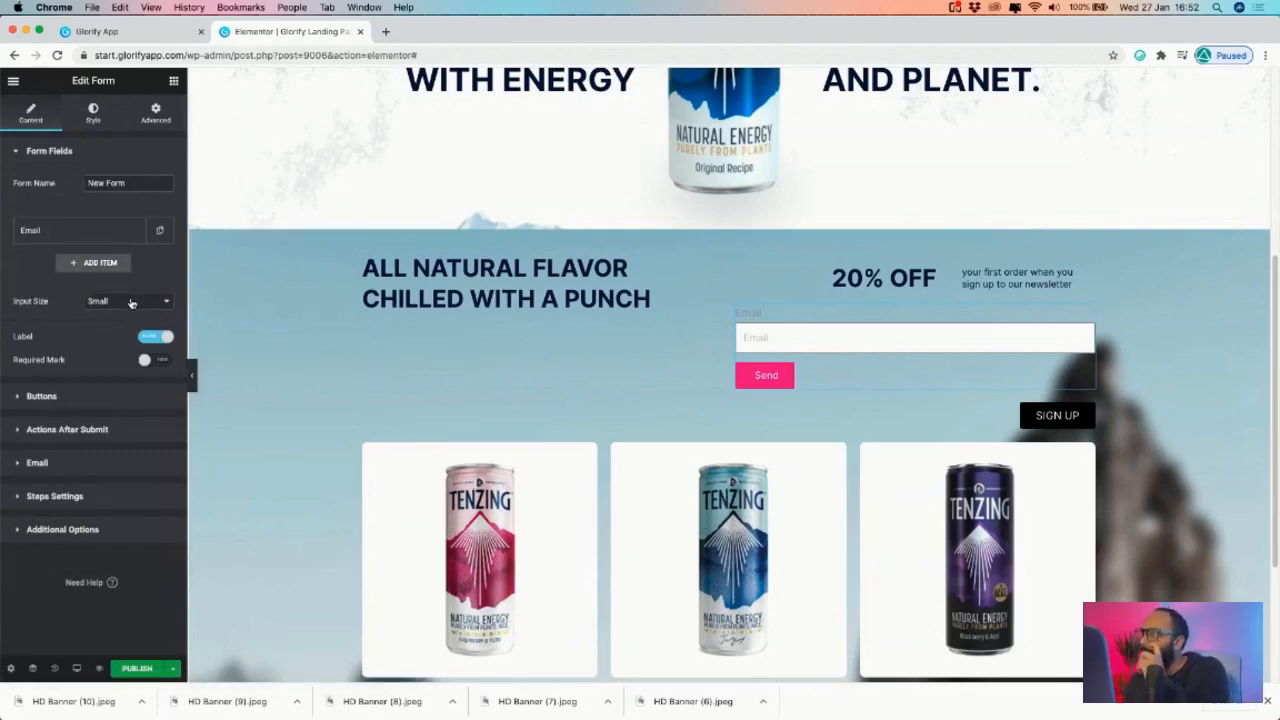
{"action": "left_click", "coordinate": [155, 361]}
{"action": "left_click", "coordinate": [155, 361]}
{"action": "left_click", "coordinate": [157, 337]}
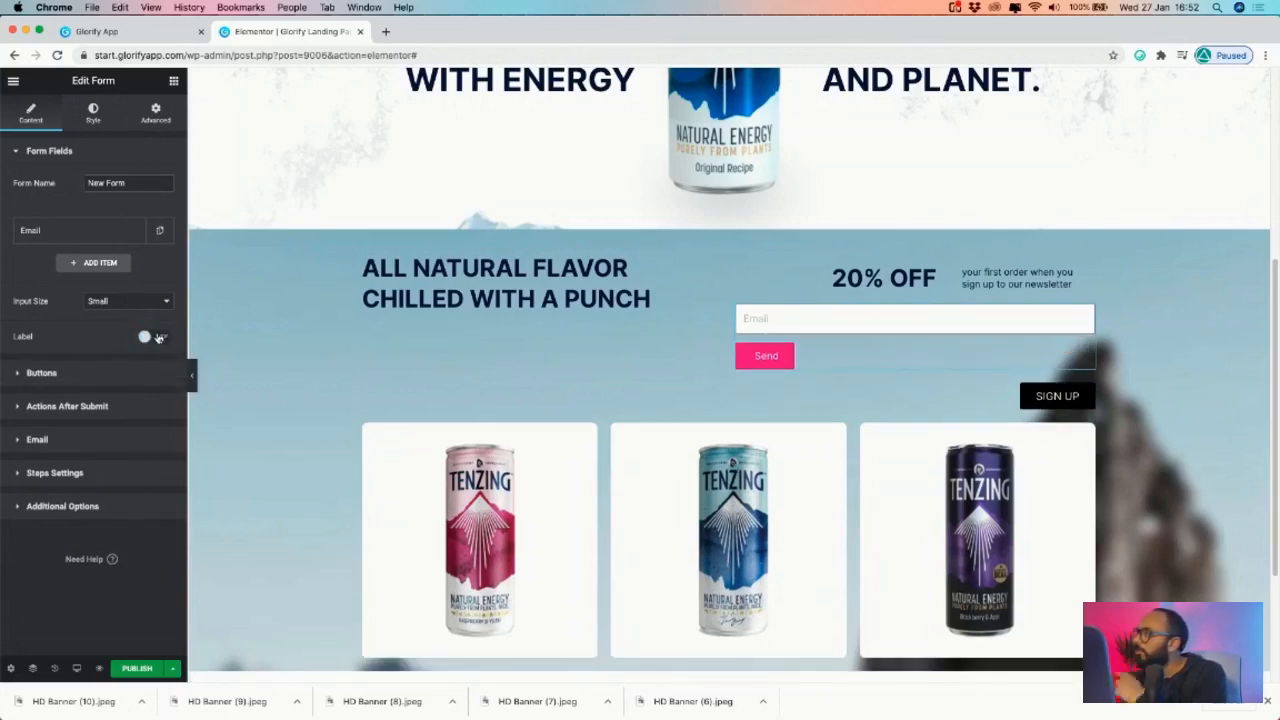
{"action": "left_click", "coordinate": [102, 230]}
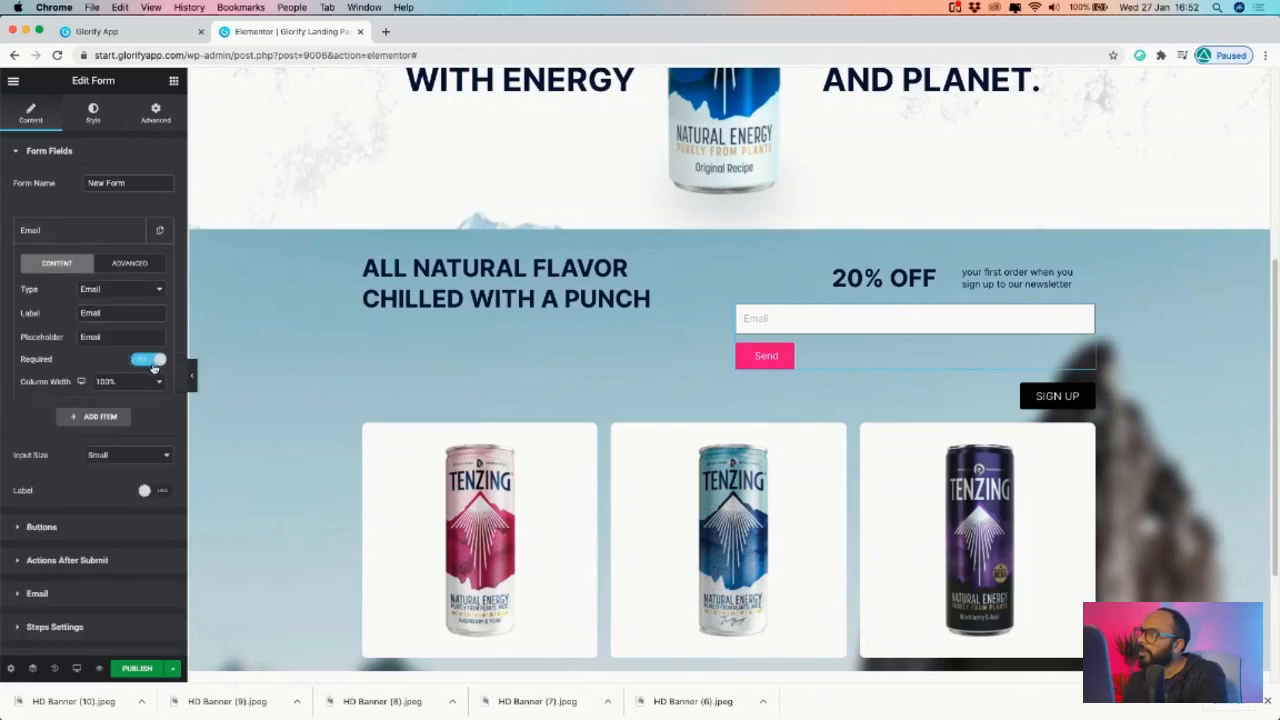
{"action": "left_click", "coordinate": [128, 383]}
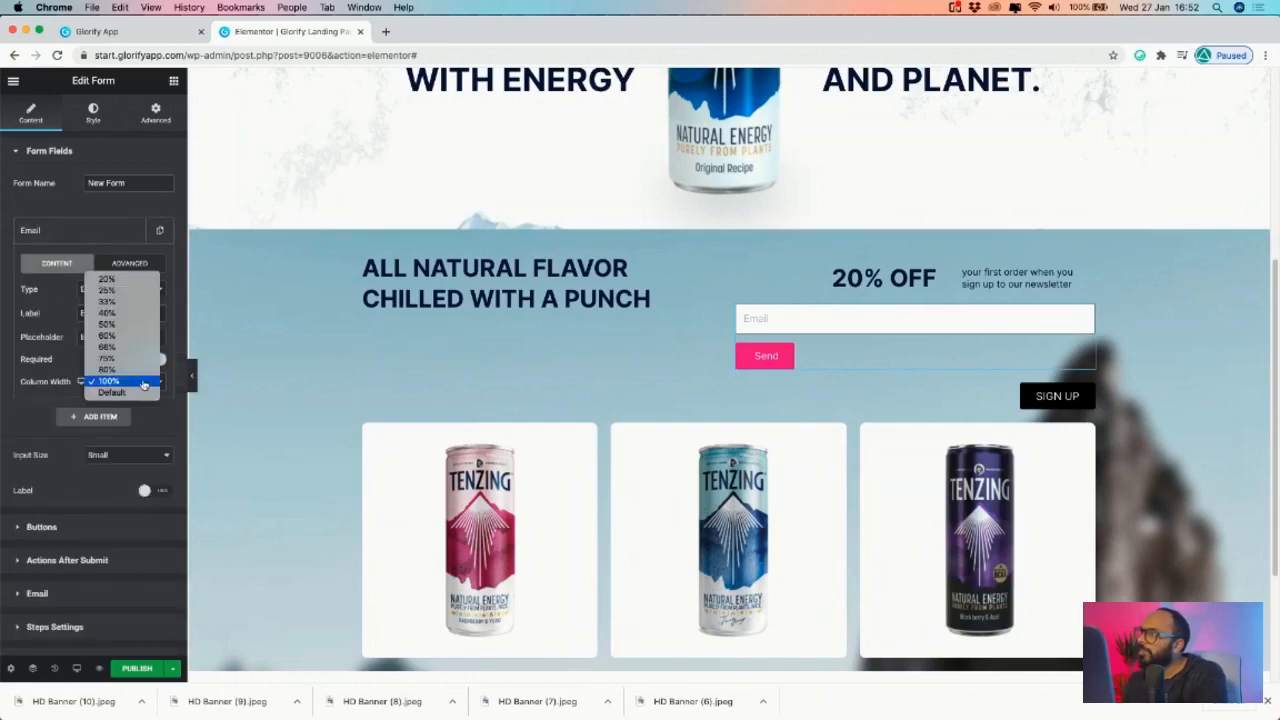
{"action": "left_click", "coordinate": [124, 317]}
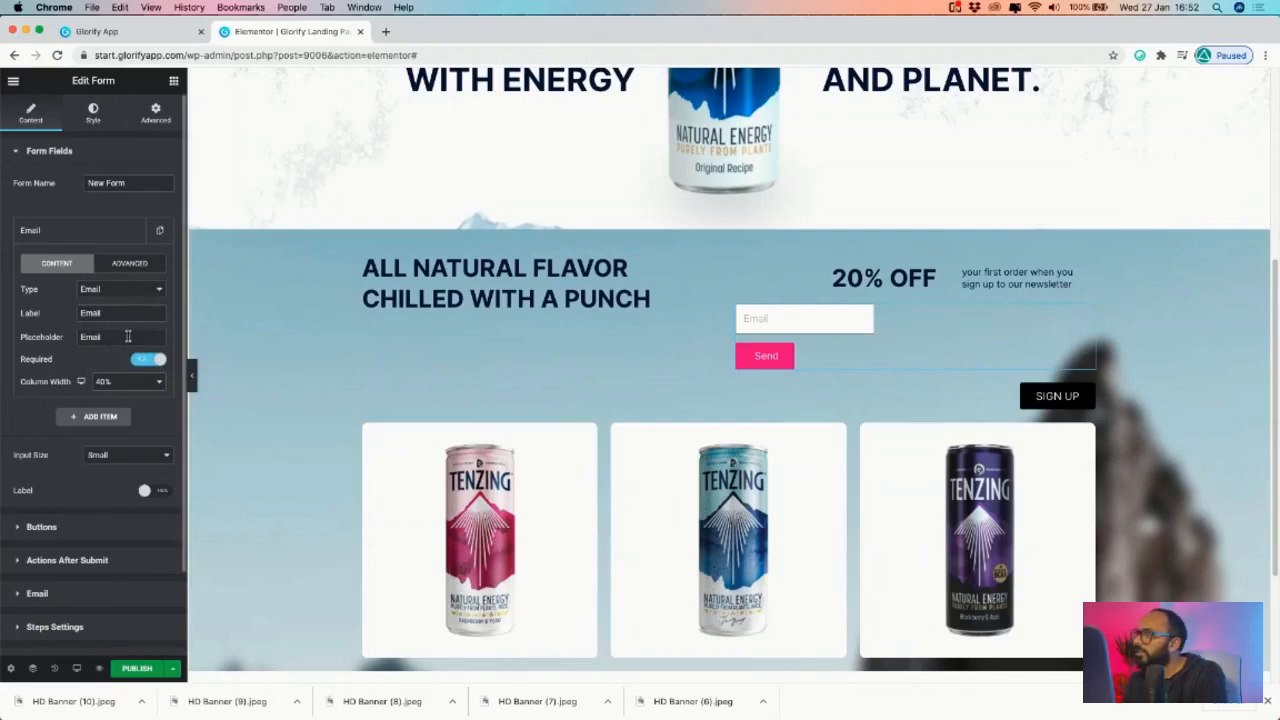
{"action": "left_click", "coordinate": [148, 293]}
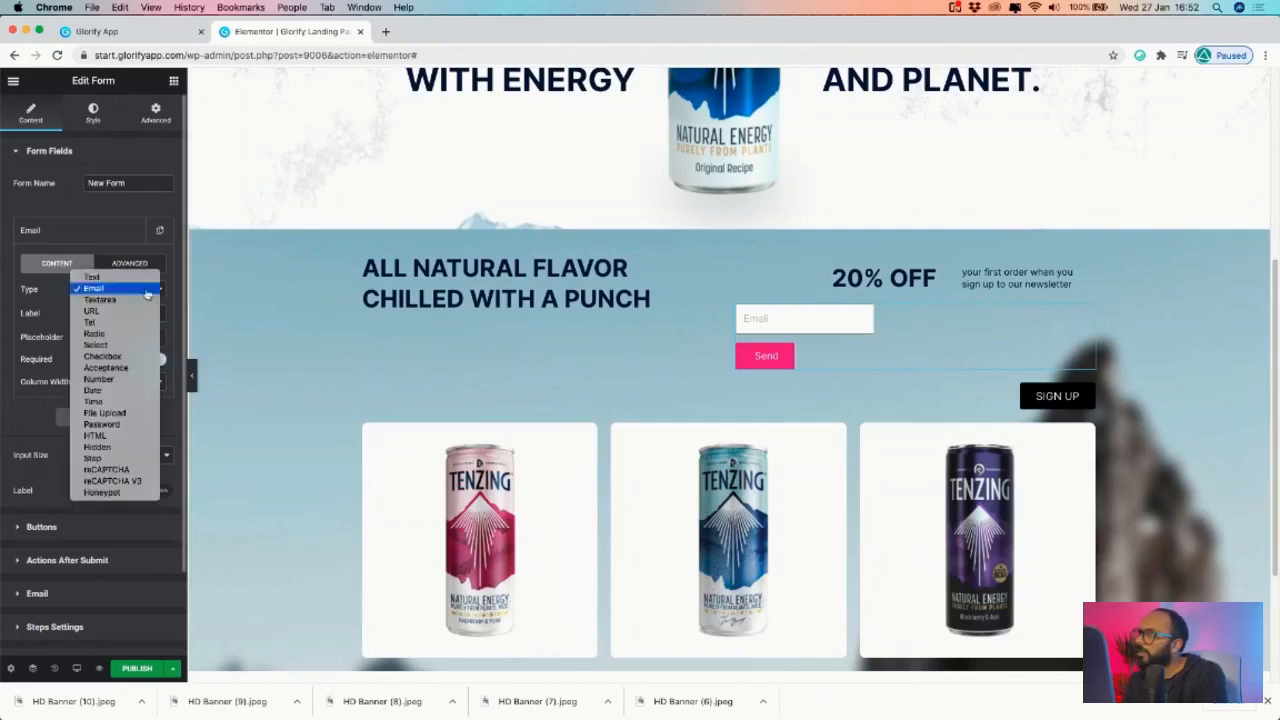
{"action": "left_click", "coordinate": [68, 315]}
{"action": "left_click", "coordinate": [110, 388]}
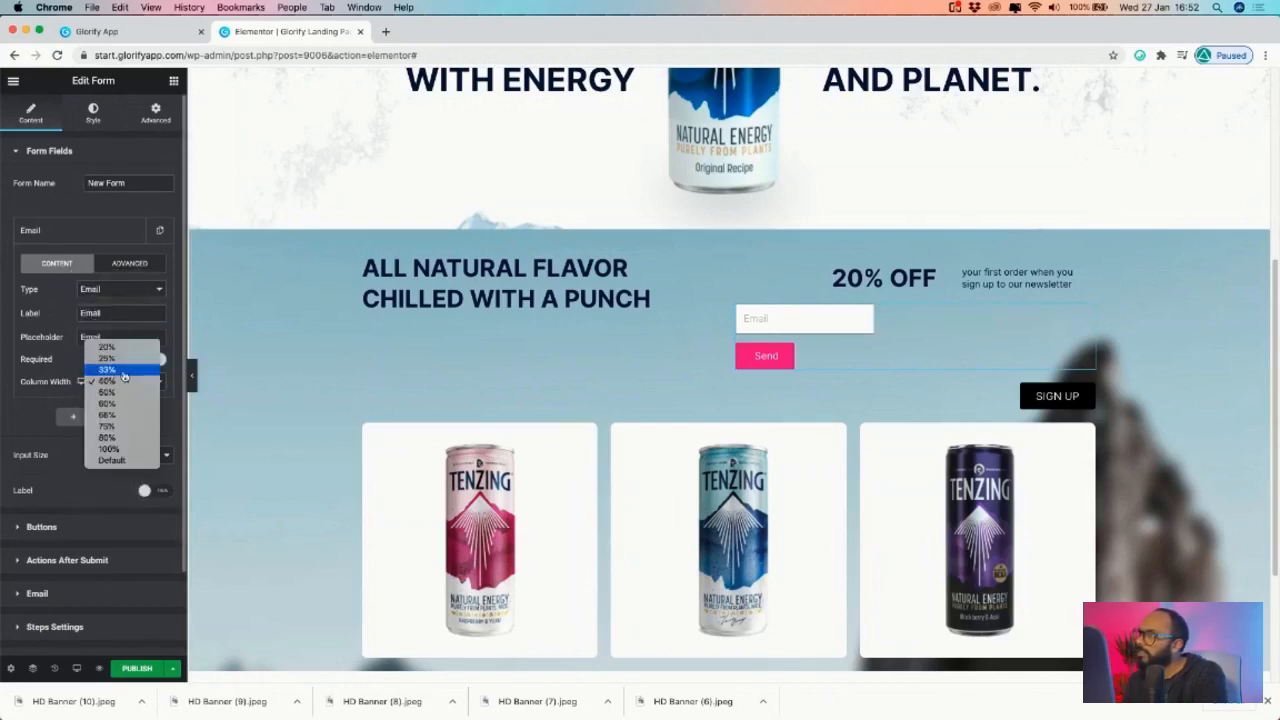
{"action": "left_click", "coordinate": [103, 364]}
{"action": "left_click", "coordinate": [138, 265]}
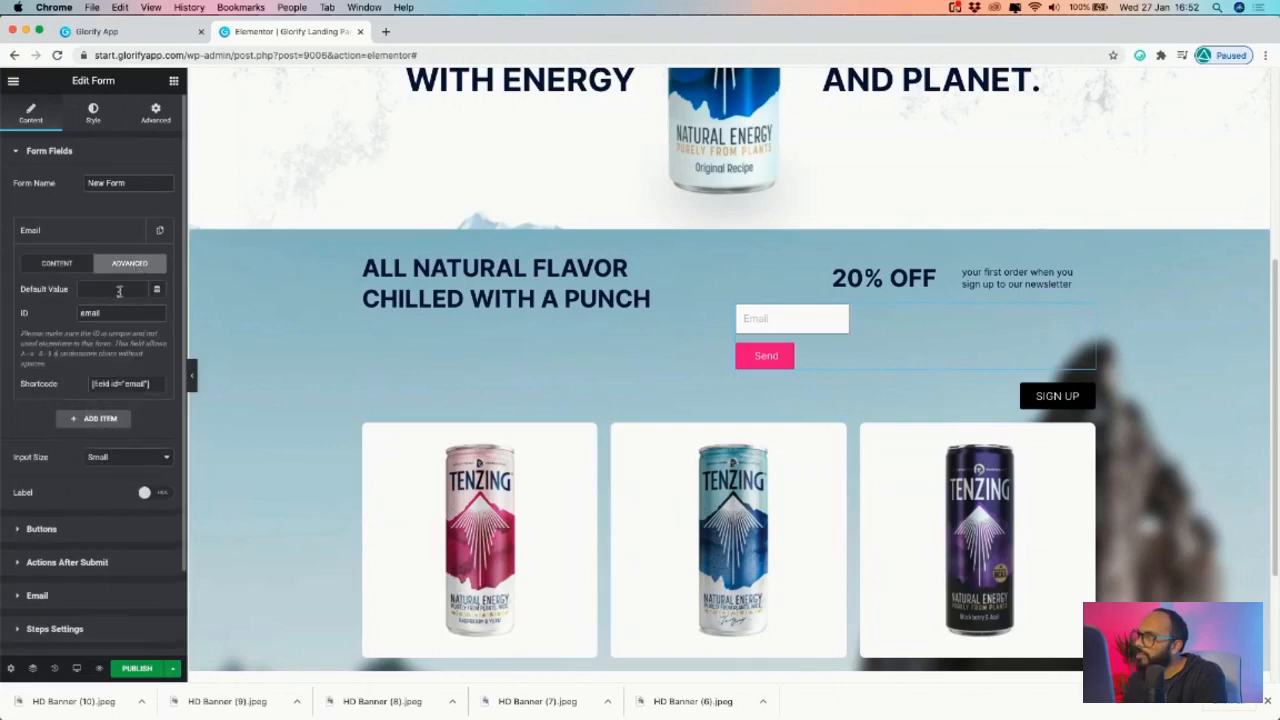
{"action": "left_click", "coordinate": [50, 267]}
{"action": "scroll", "coordinate": [68, 463], "scroll_direction": "down", "scroll_amount": 2}
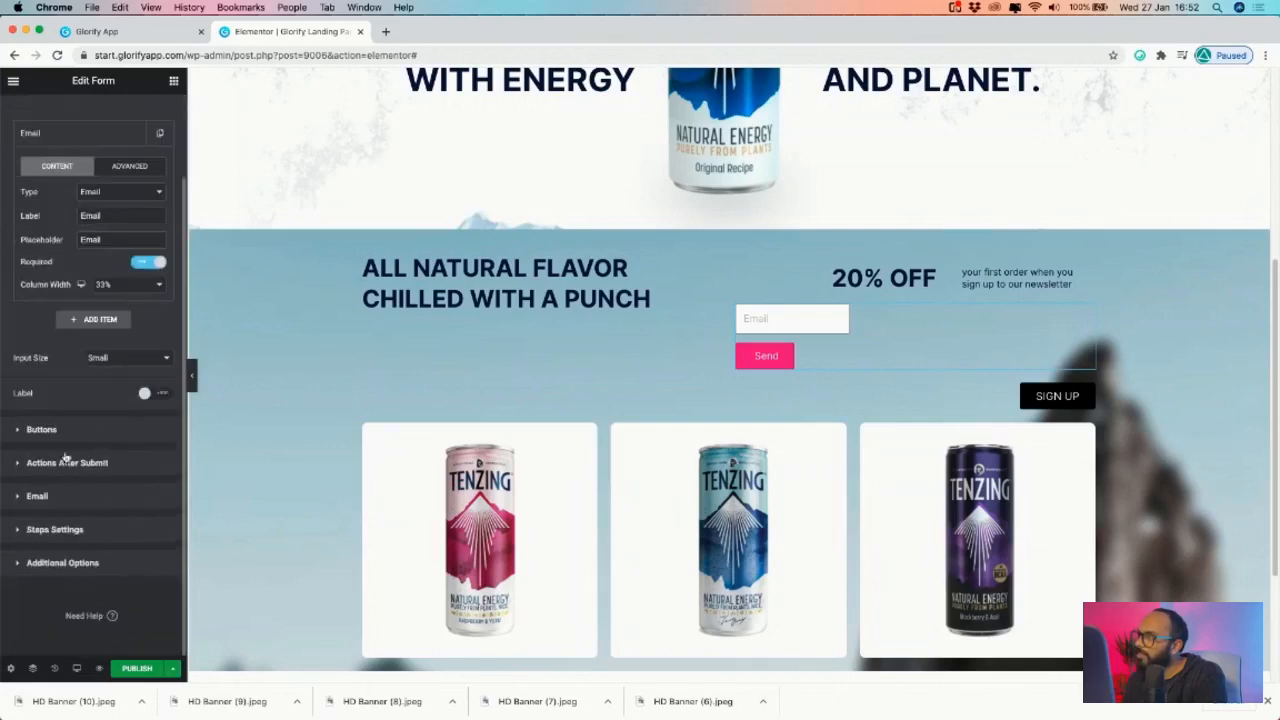
{"action": "left_click", "coordinate": [42, 429]}
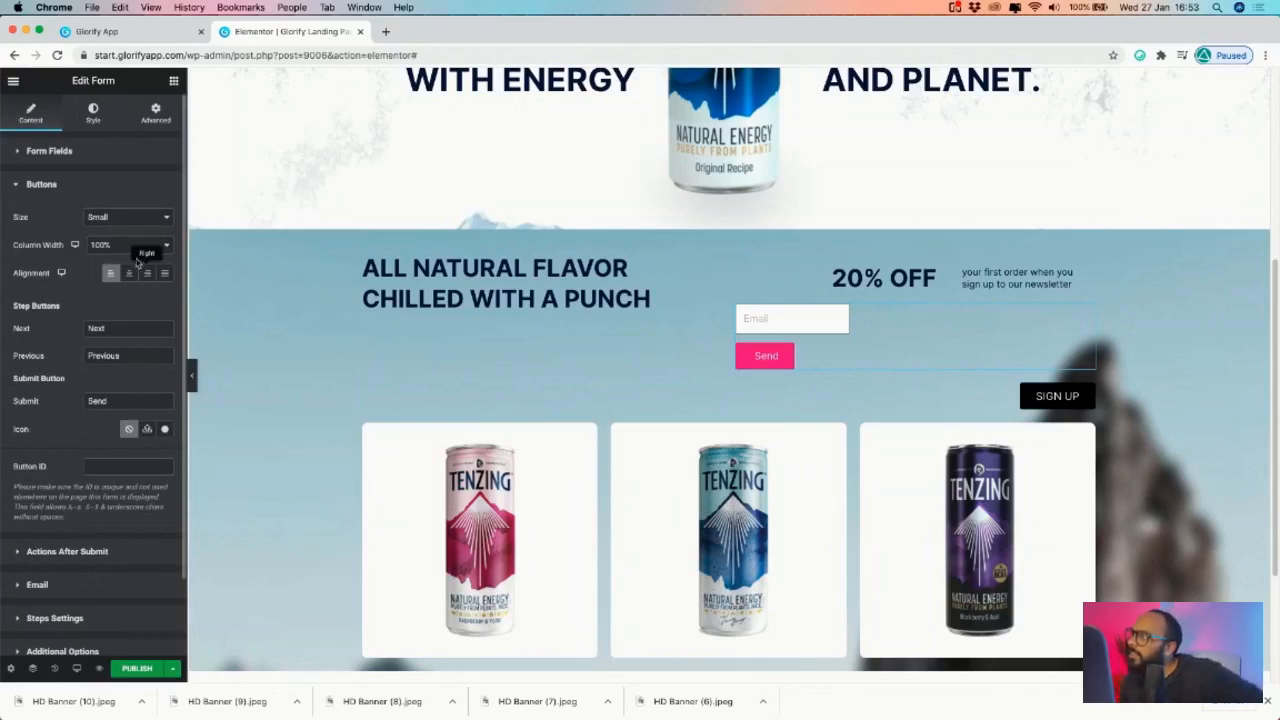
{"action": "scroll", "coordinate": [90, 523], "scroll_direction": "down", "scroll_amount": 2}
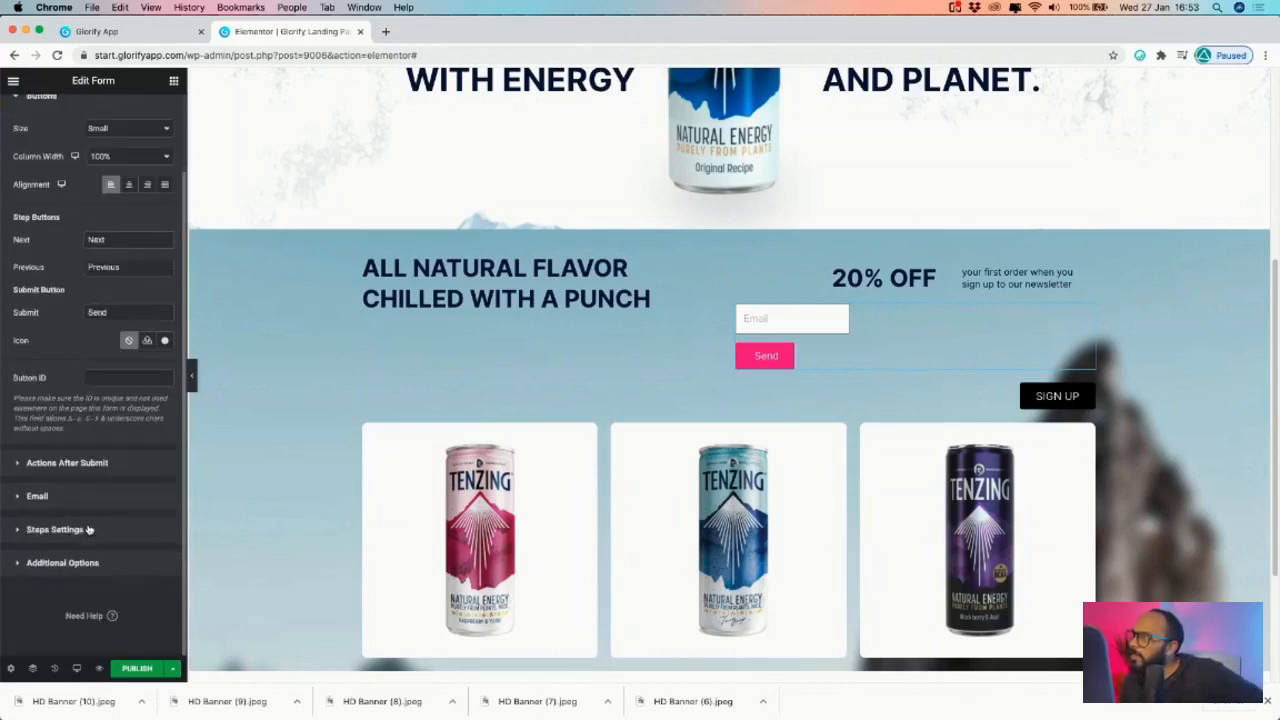
{"action": "left_click", "coordinate": [88, 474]}
{"action": "left_click", "coordinate": [66, 354]}
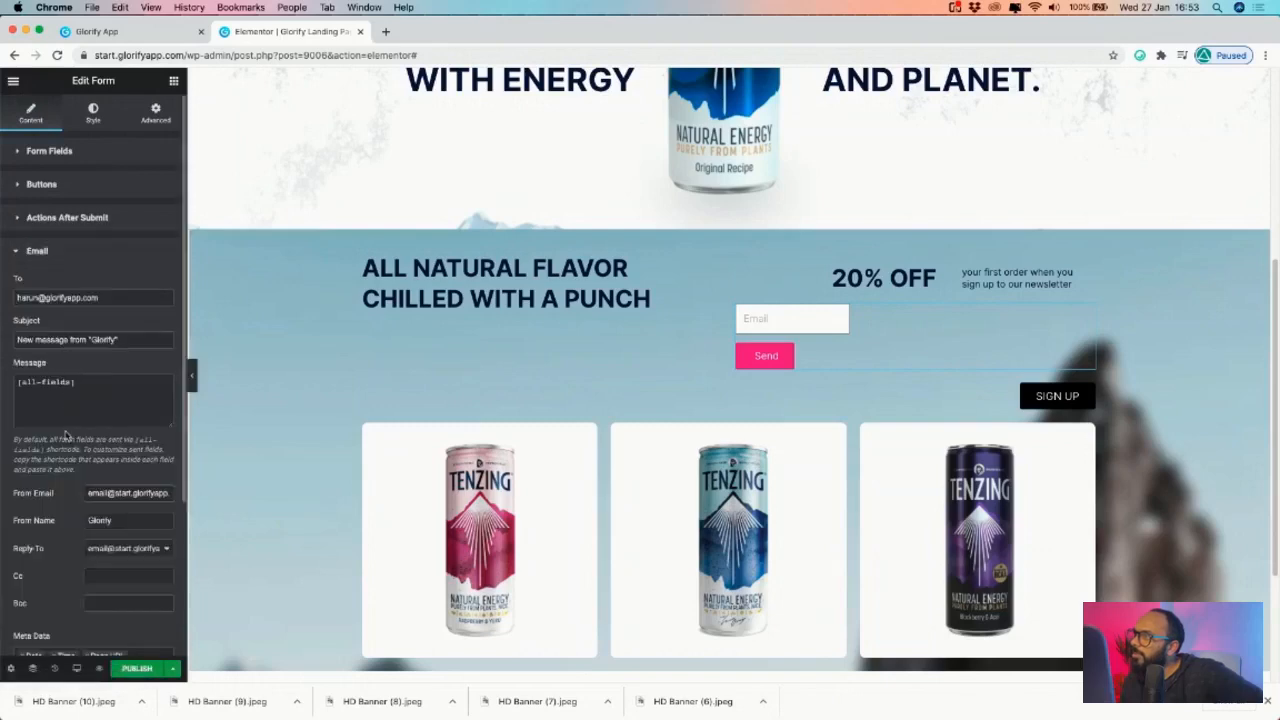
{"action": "scroll", "coordinate": [66, 436], "scroll_direction": "down", "scroll_amount": 4}
{"action": "left_click", "coordinate": [60, 528]}
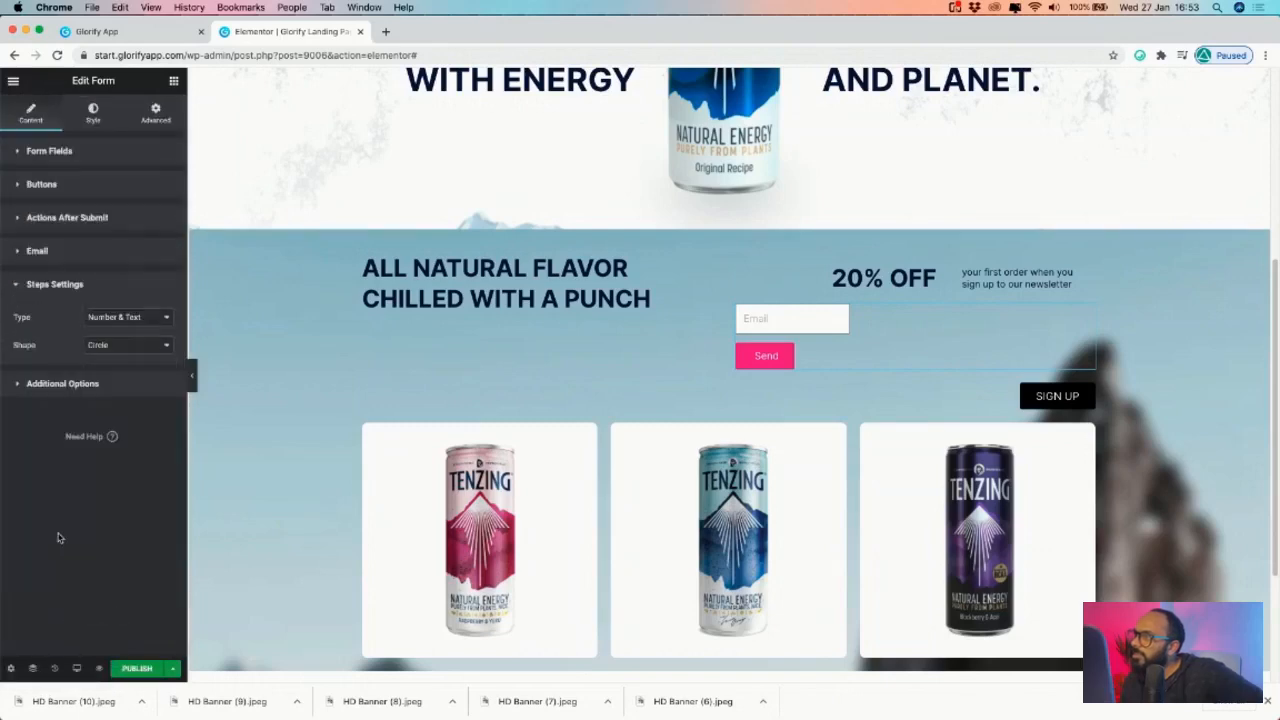
{"action": "left_click", "coordinate": [86, 385]}
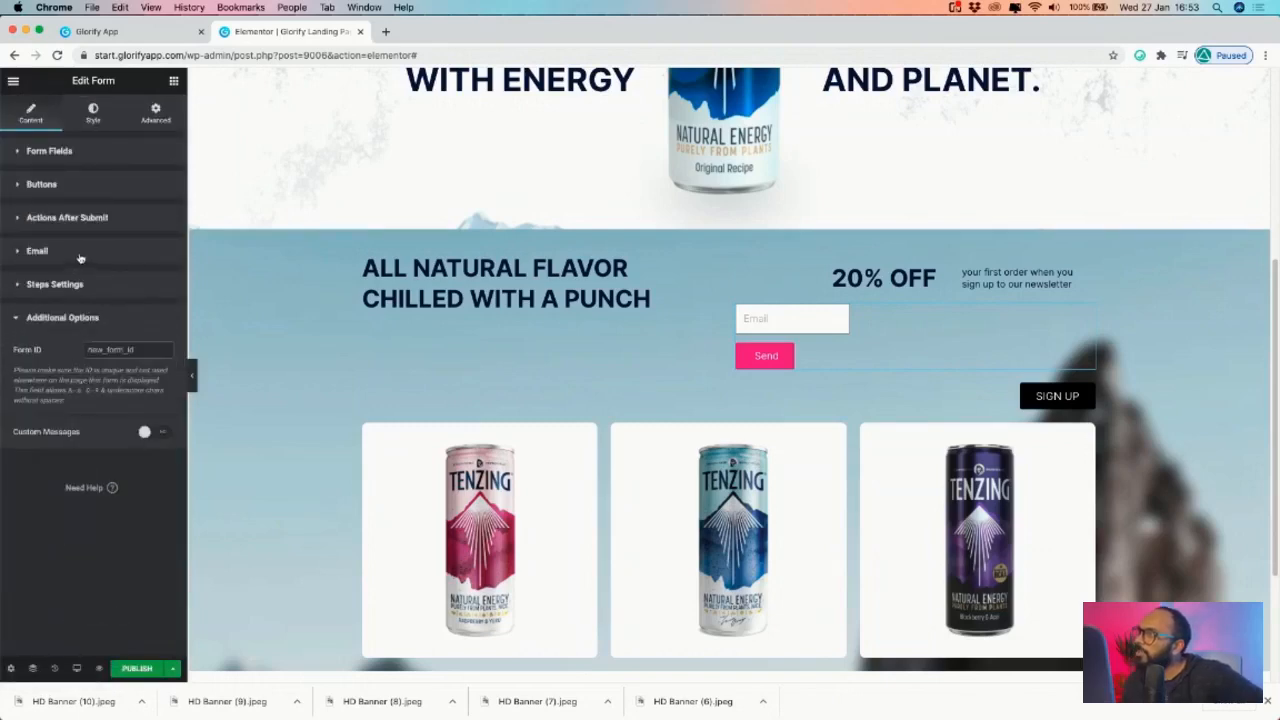
{"action": "left_click", "coordinate": [64, 186]}
{"action": "left_click", "coordinate": [68, 156]}
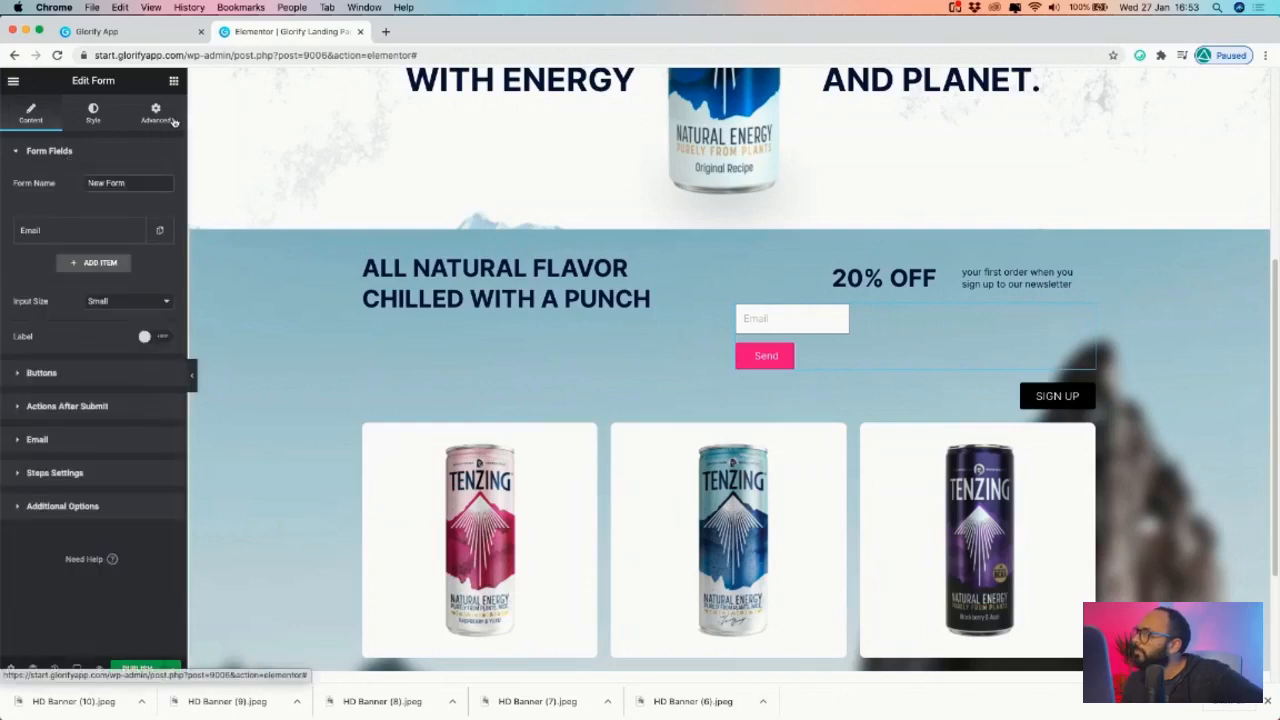
{"action": "left_click", "coordinate": [172, 119]}
{"action": "scroll", "coordinate": [99, 543], "scroll_direction": "down", "scroll_amount": 3}
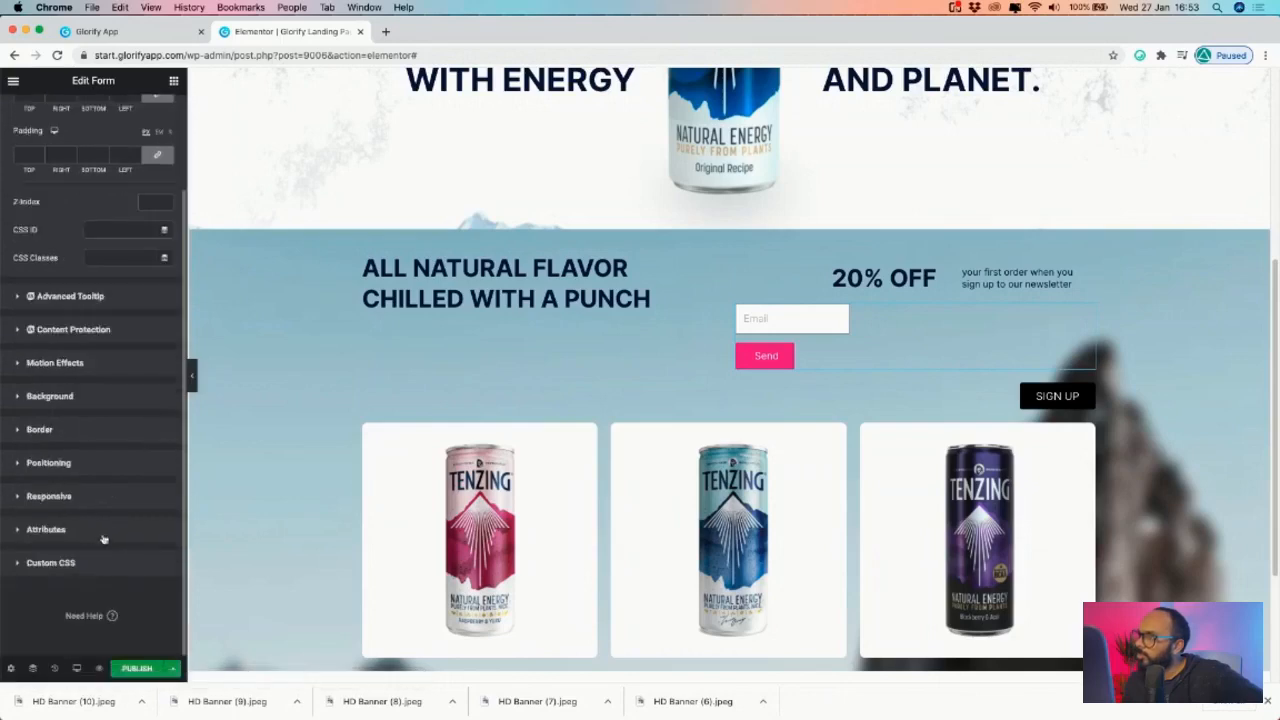
{"action": "left_click", "coordinate": [75, 466]}
{"action": "left_click", "coordinate": [125, 383]}
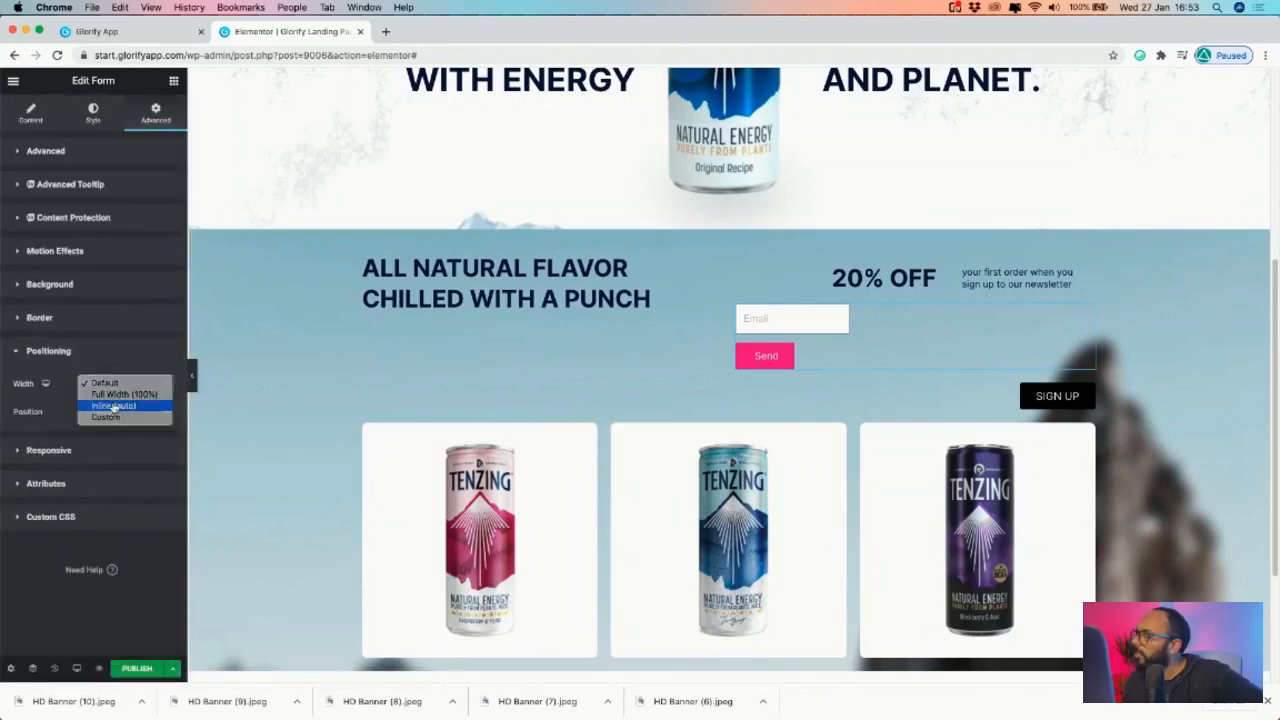
{"action": "left_click", "coordinate": [112, 406]}
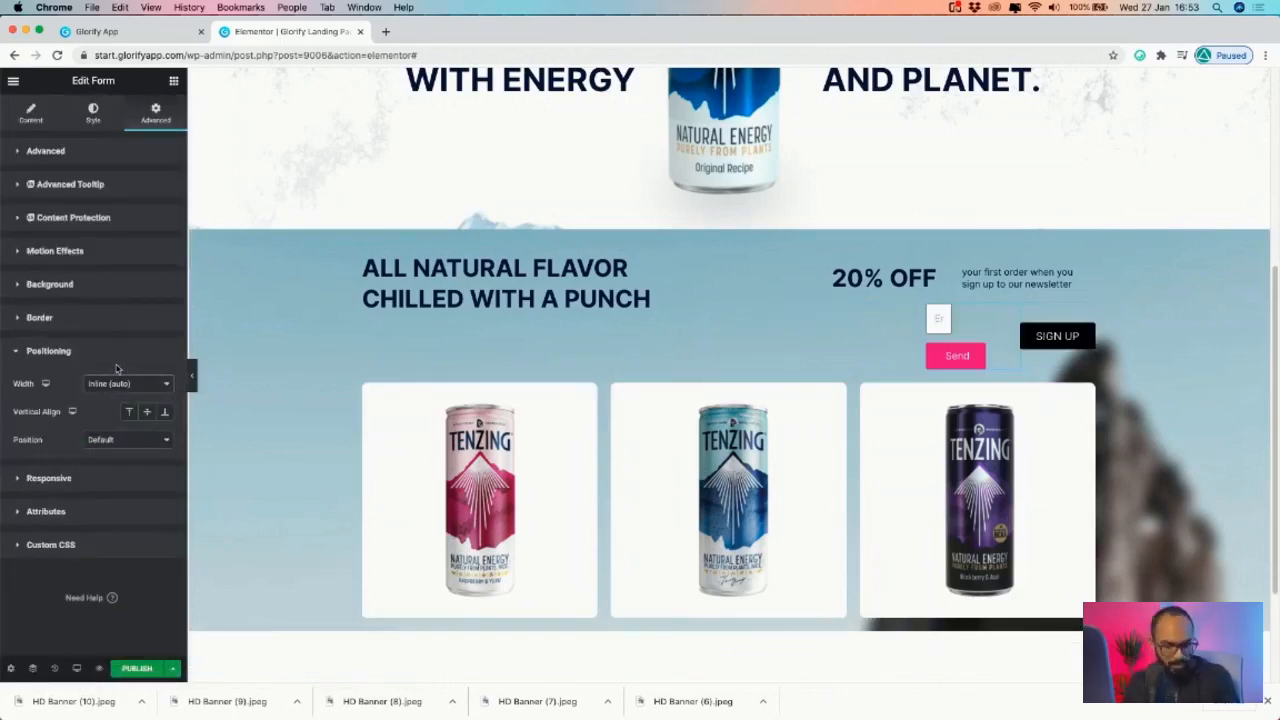
{"action": "key", "text": "super+z"}
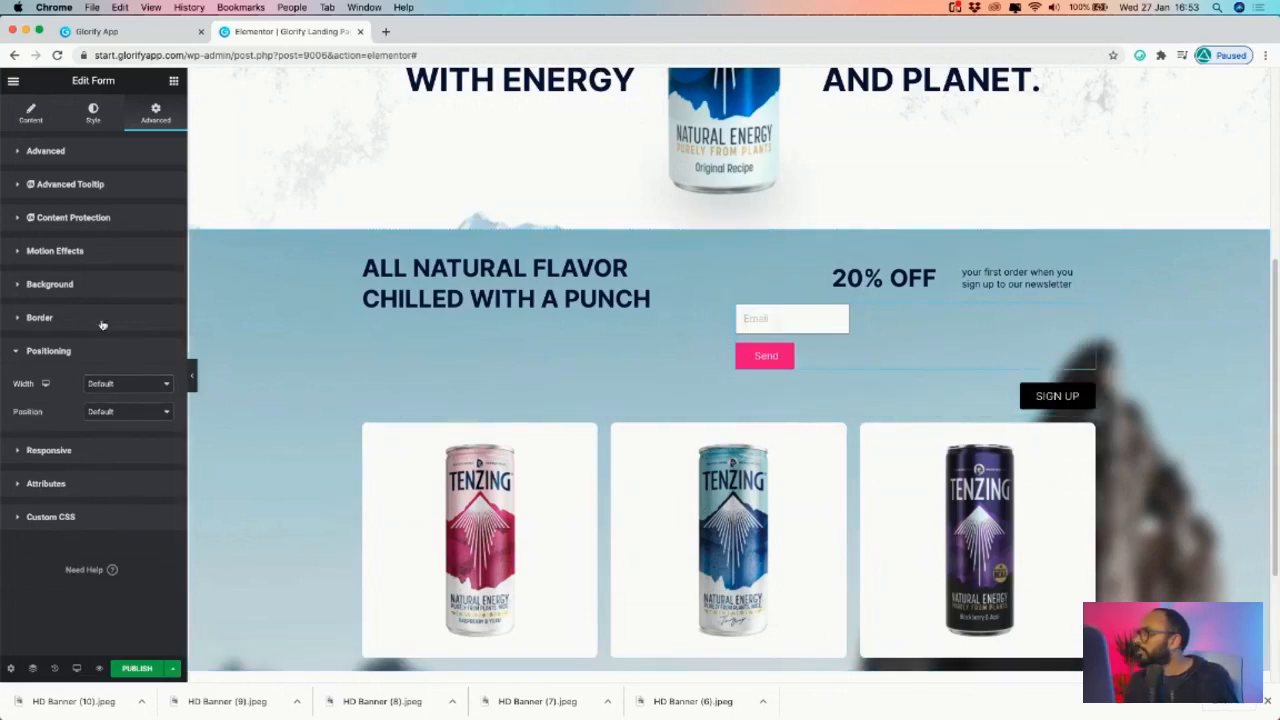
{"action": "left_click", "coordinate": [33, 113]}
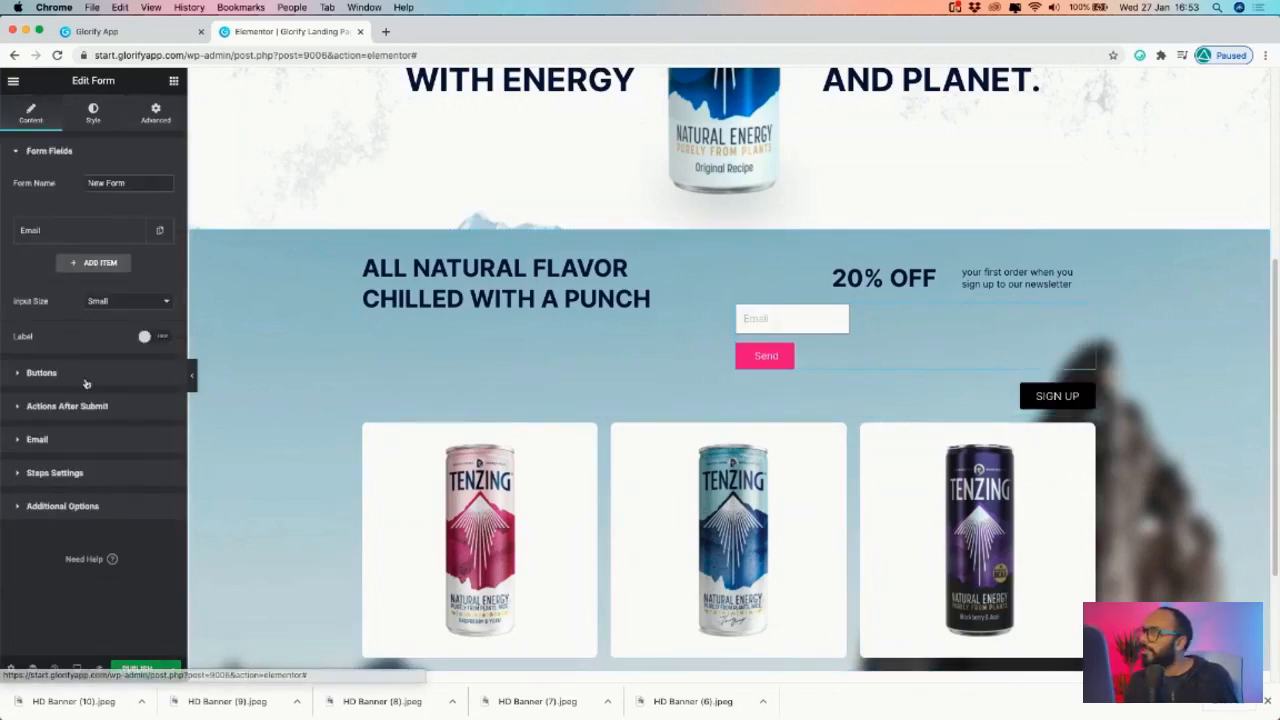
{"action": "left_click", "coordinate": [45, 372]}
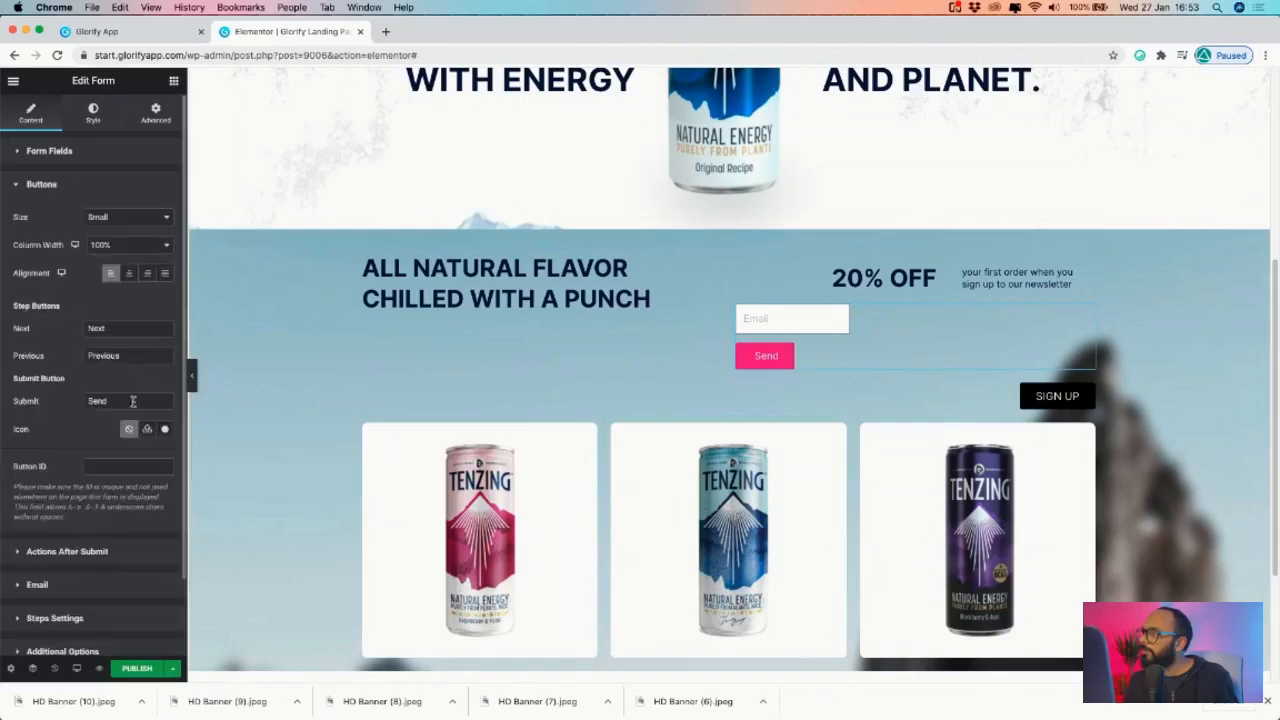
{"action": "left_click", "coordinate": [143, 220]}
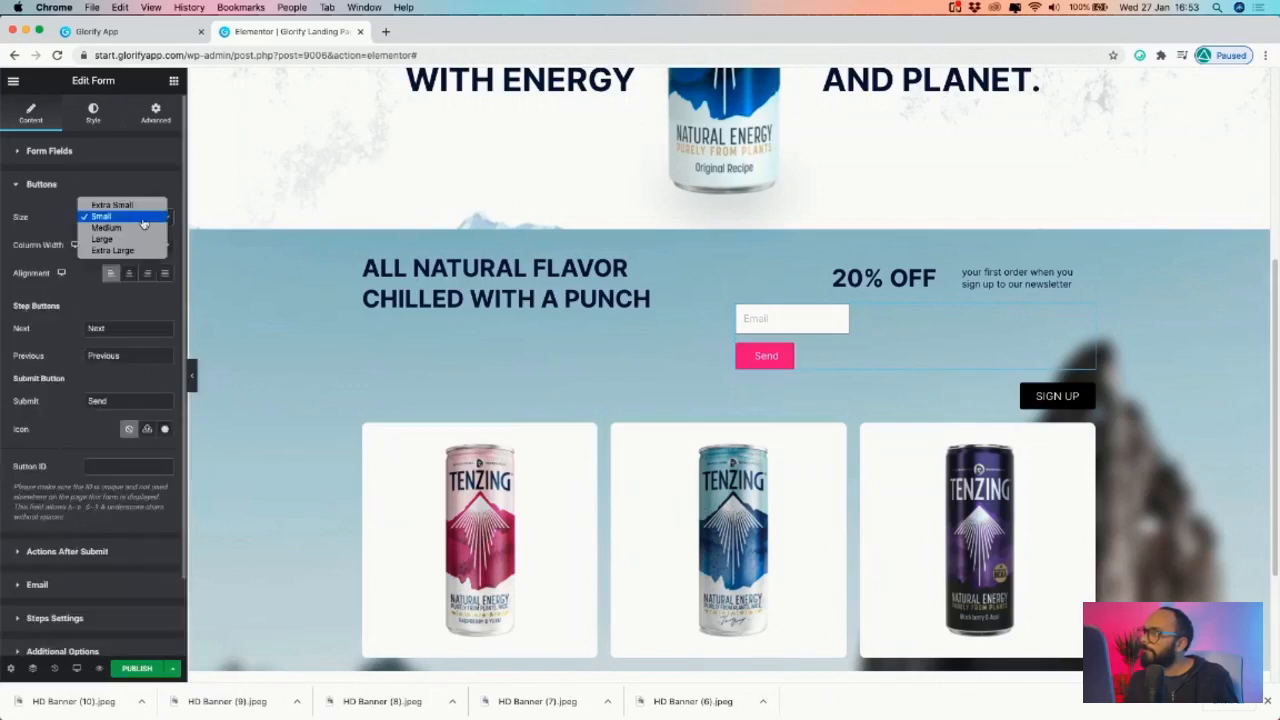
{"action": "left_click", "coordinate": [19, 217]}
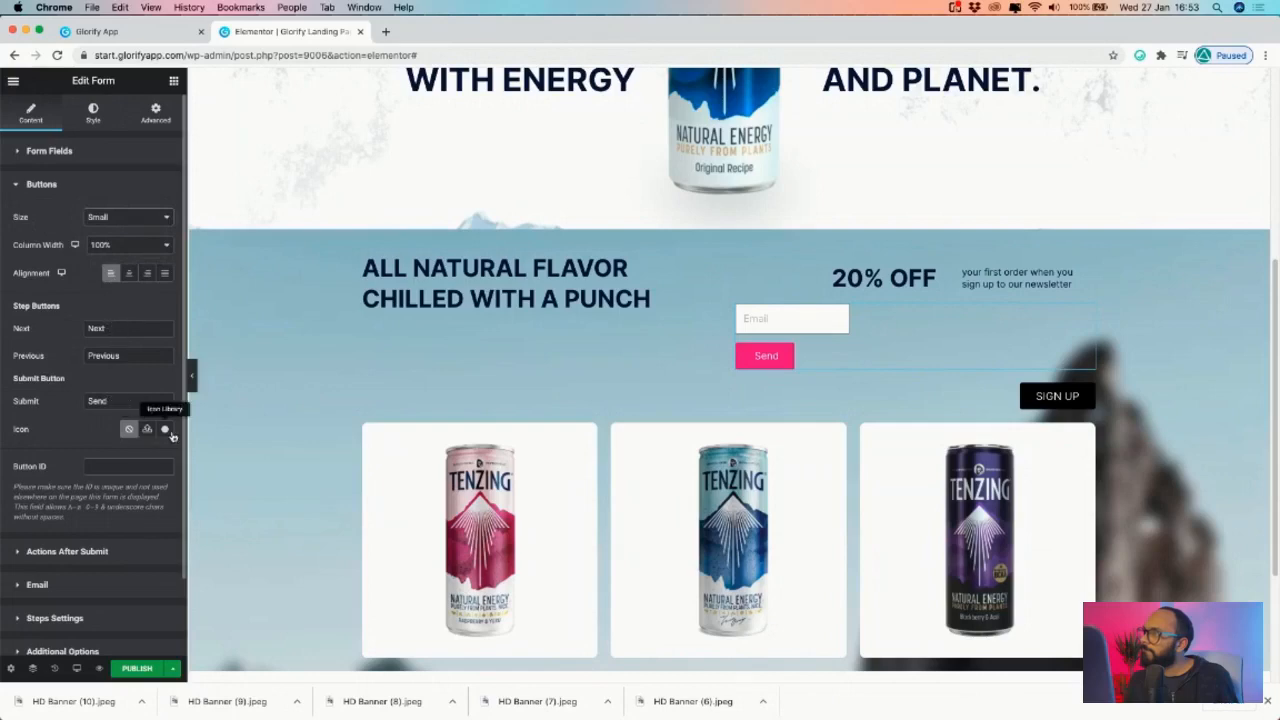
{"action": "left_click", "coordinate": [55, 152]}
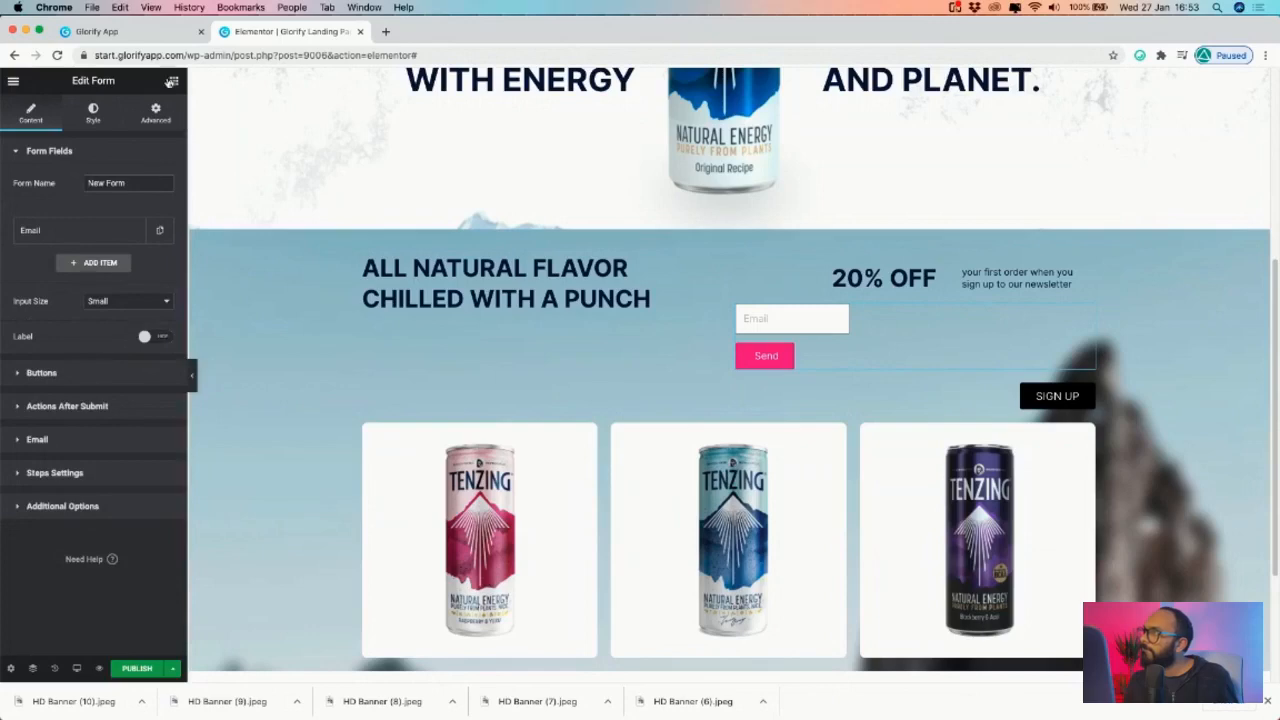
{"action": "left_click", "coordinate": [172, 79]}
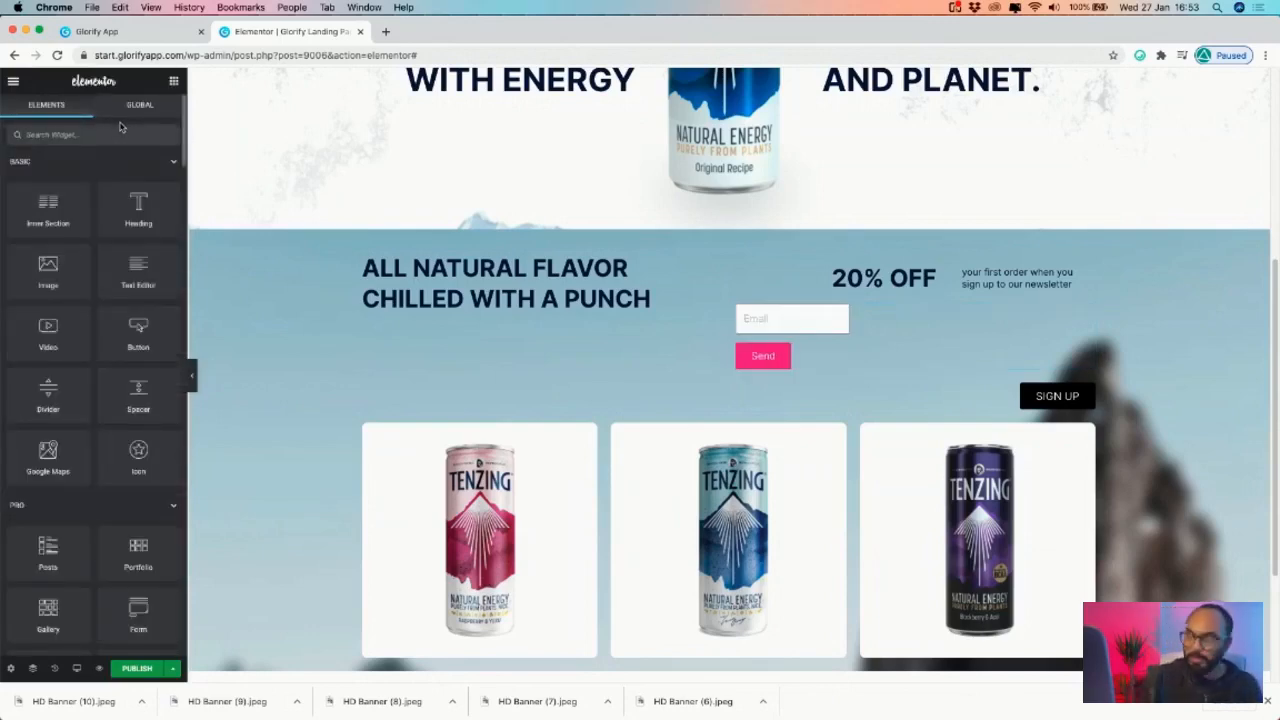
- Reopen the signup form's styling, set rows gap to 10 and add label spacing
{"action": "left_click", "coordinate": [147, 137]}
{"action": "type", "text": "form"}
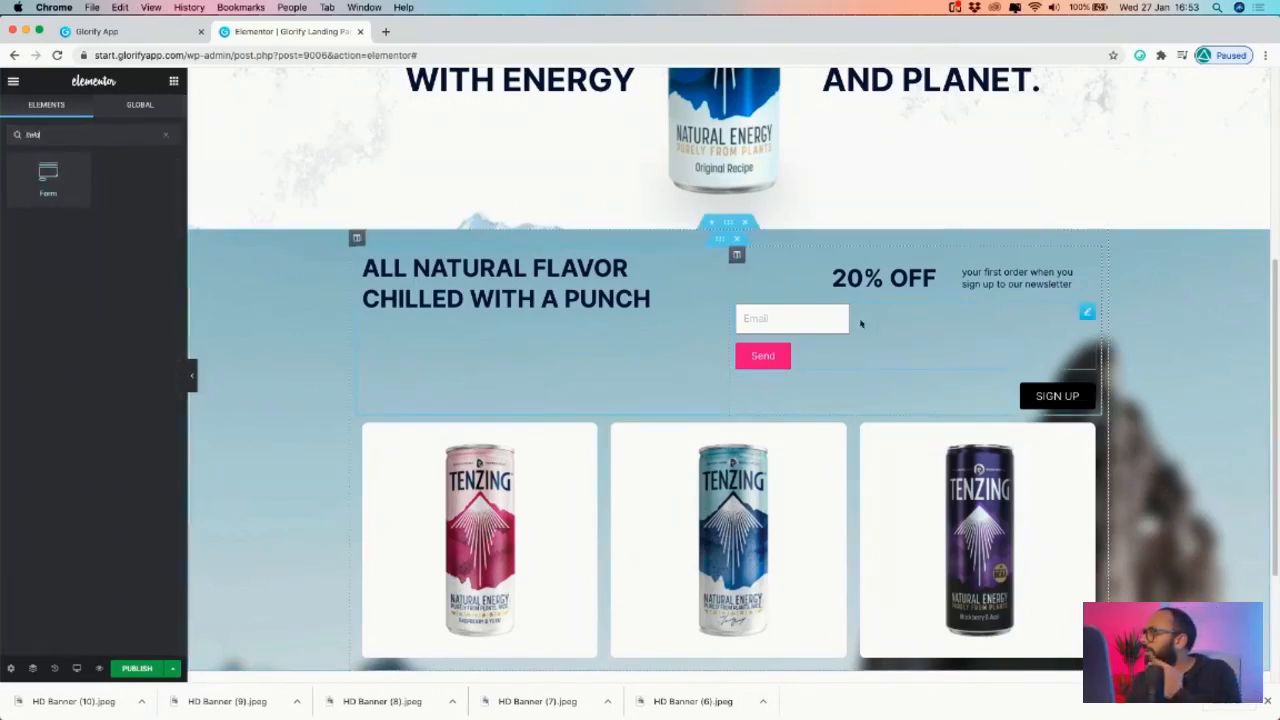
{"action": "left_click", "coordinate": [1081, 315]}
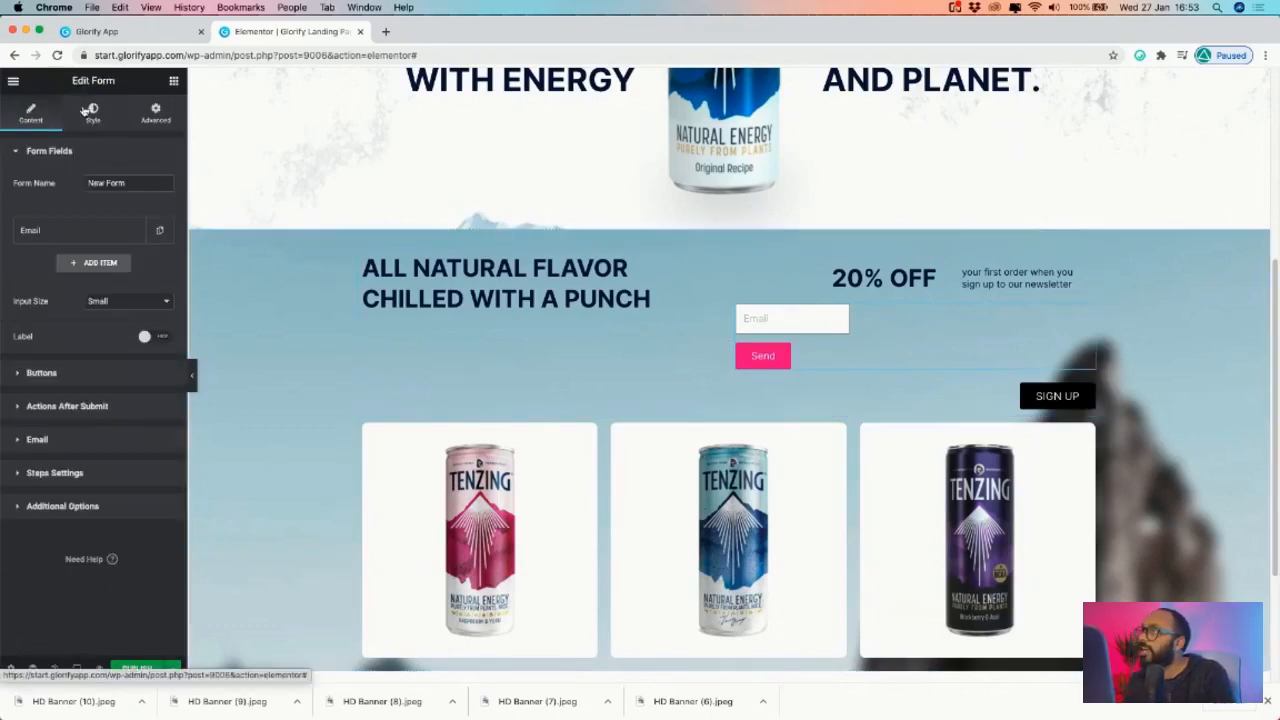
{"action": "left_click", "coordinate": [124, 119]}
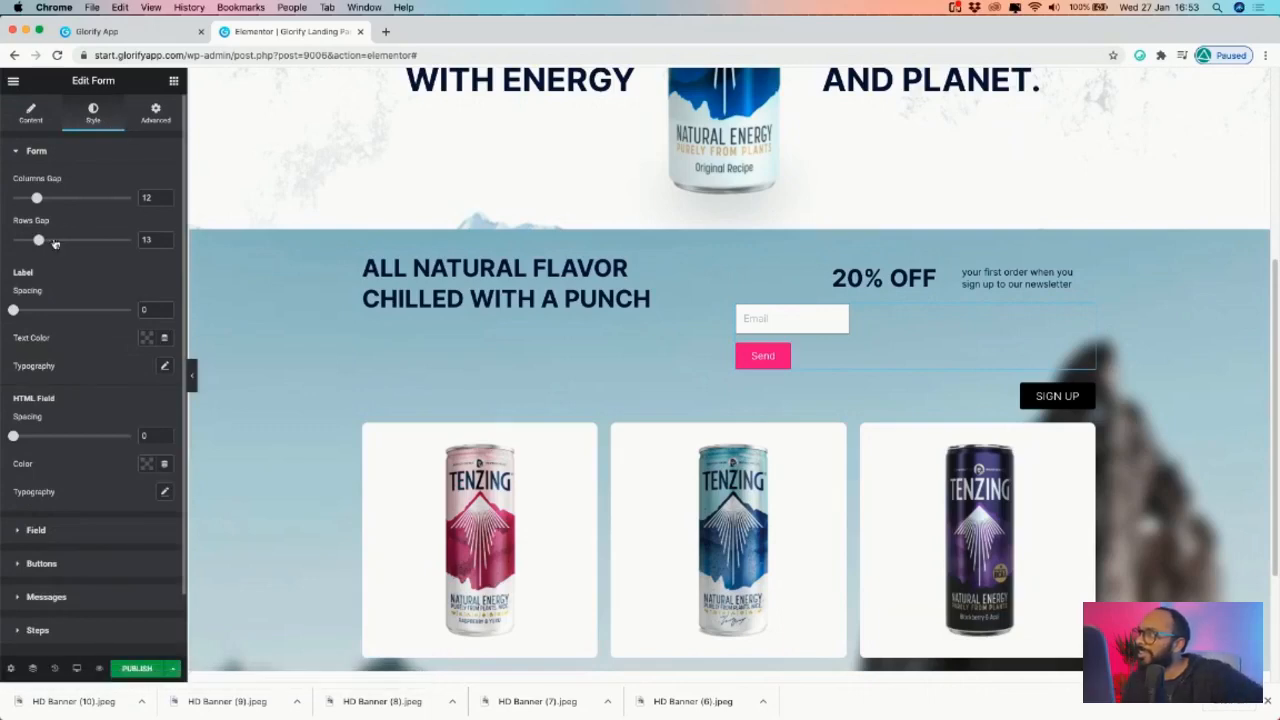
{"action": "left_click_drag", "start_coordinate": [40, 243], "coordinate": [33, 241]}
{"action": "left_click_drag", "start_coordinate": [13, 310], "coordinate": [35, 312]}
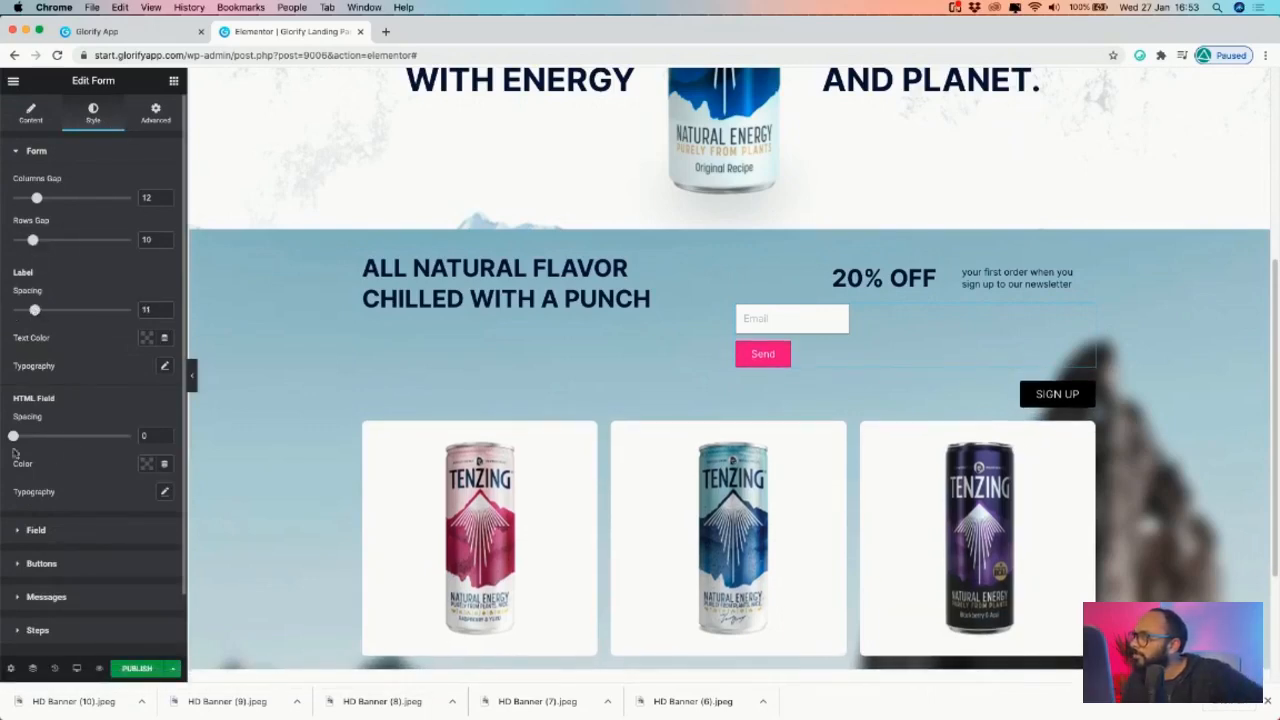
- Review the form's field, button, message and step styling, keeping buttons borderless
{"action": "scroll", "coordinate": [60, 445], "scroll_direction": "down", "scroll_amount": 1}
{"action": "left_click", "coordinate": [66, 465]}
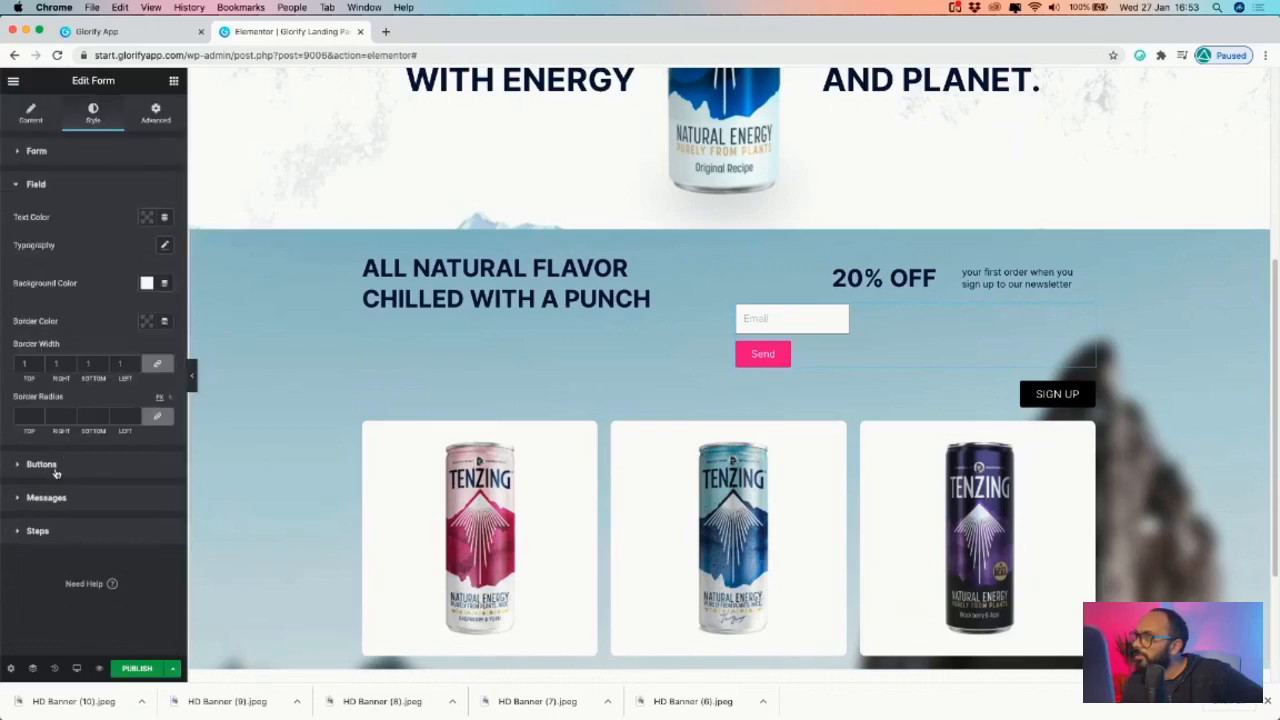
{"action": "left_click", "coordinate": [45, 465]}
{"action": "left_click", "coordinate": [128, 278]}
{"action": "left_click", "coordinate": [119, 262]}
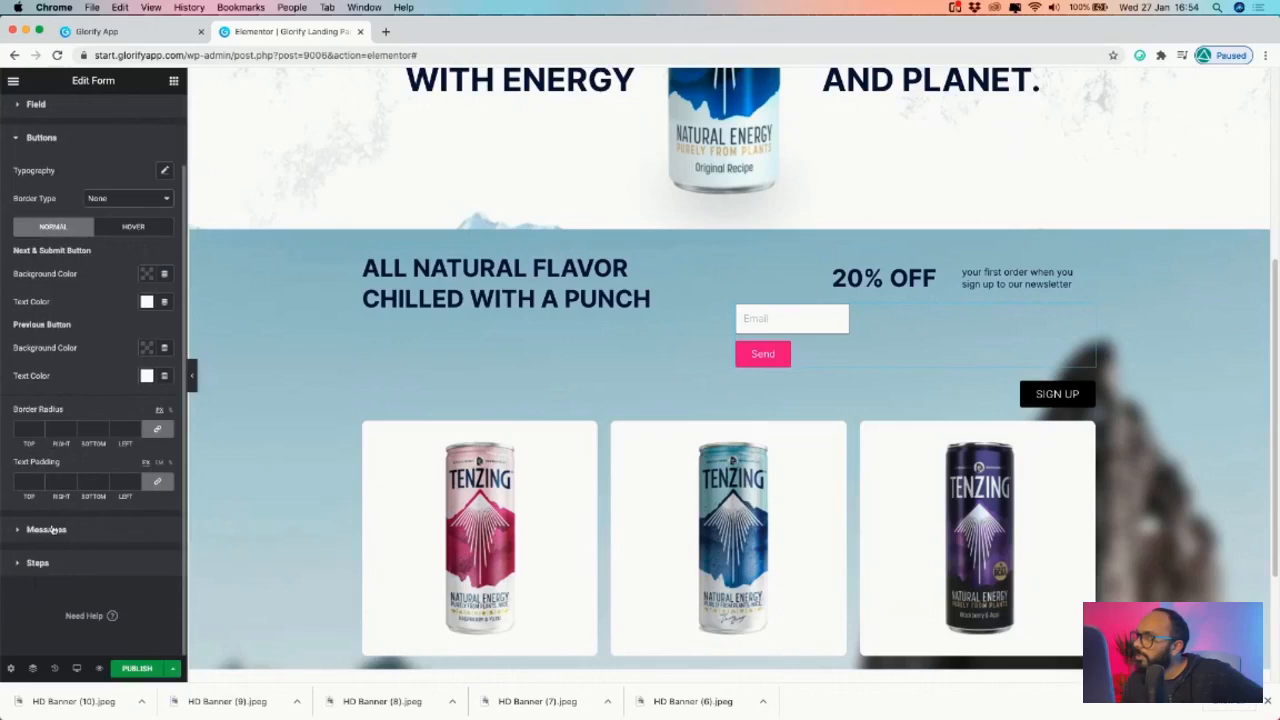
{"action": "left_click", "coordinate": [47, 529]}
{"action": "left_click", "coordinate": [38, 406]}
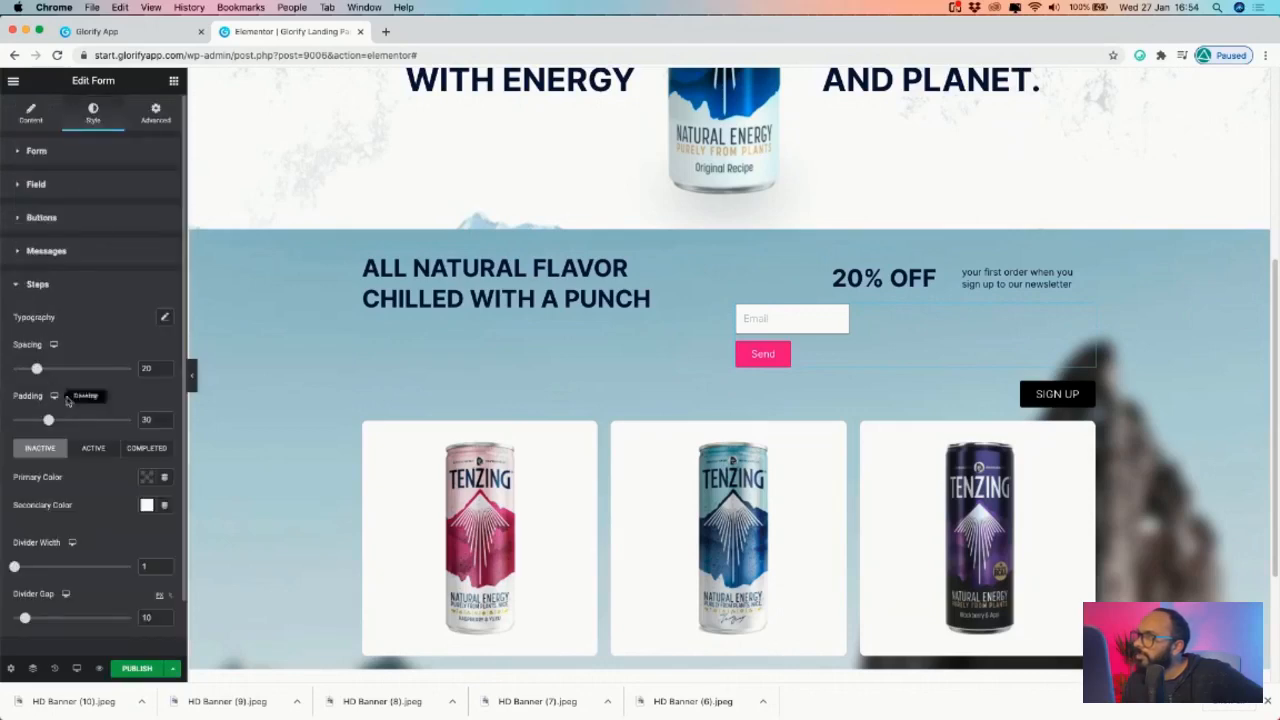
{"action": "scroll", "coordinate": [76, 384], "scroll_direction": "down", "scroll_amount": 2}
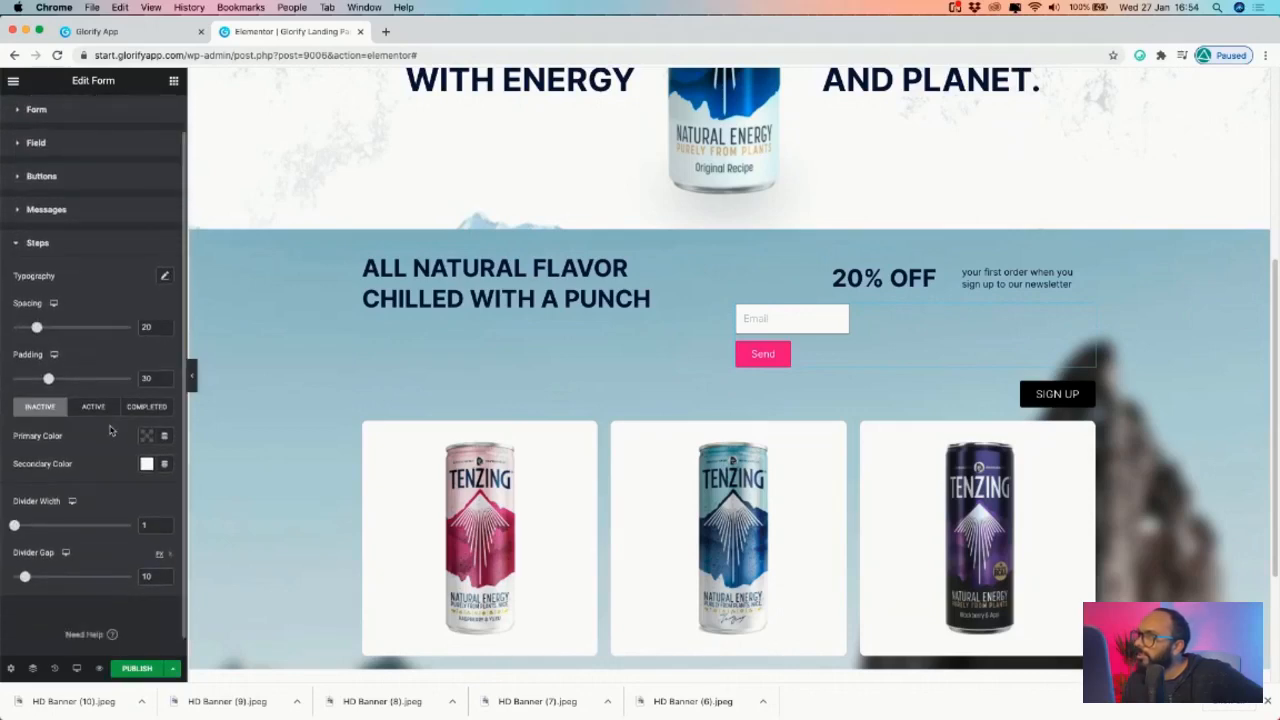
{"action": "scroll", "coordinate": [69, 324], "scroll_direction": "up", "scroll_amount": 2}
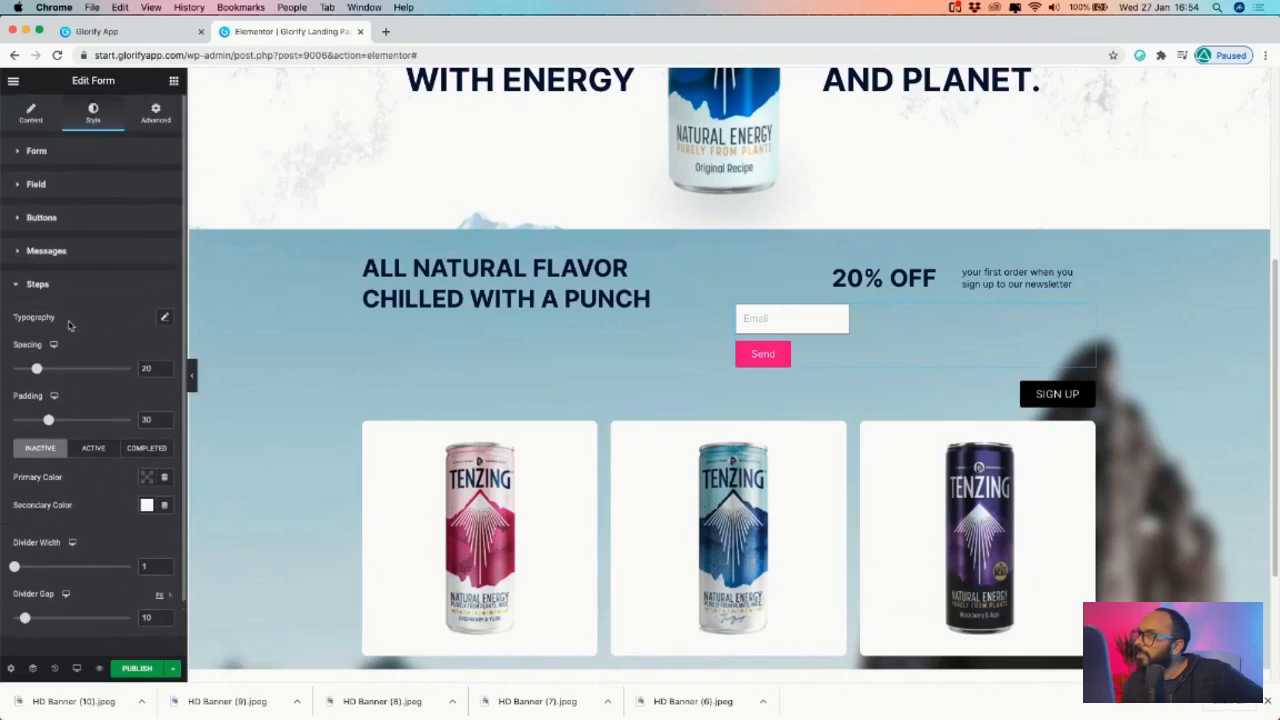
{"action": "left_click", "coordinate": [46, 251]}
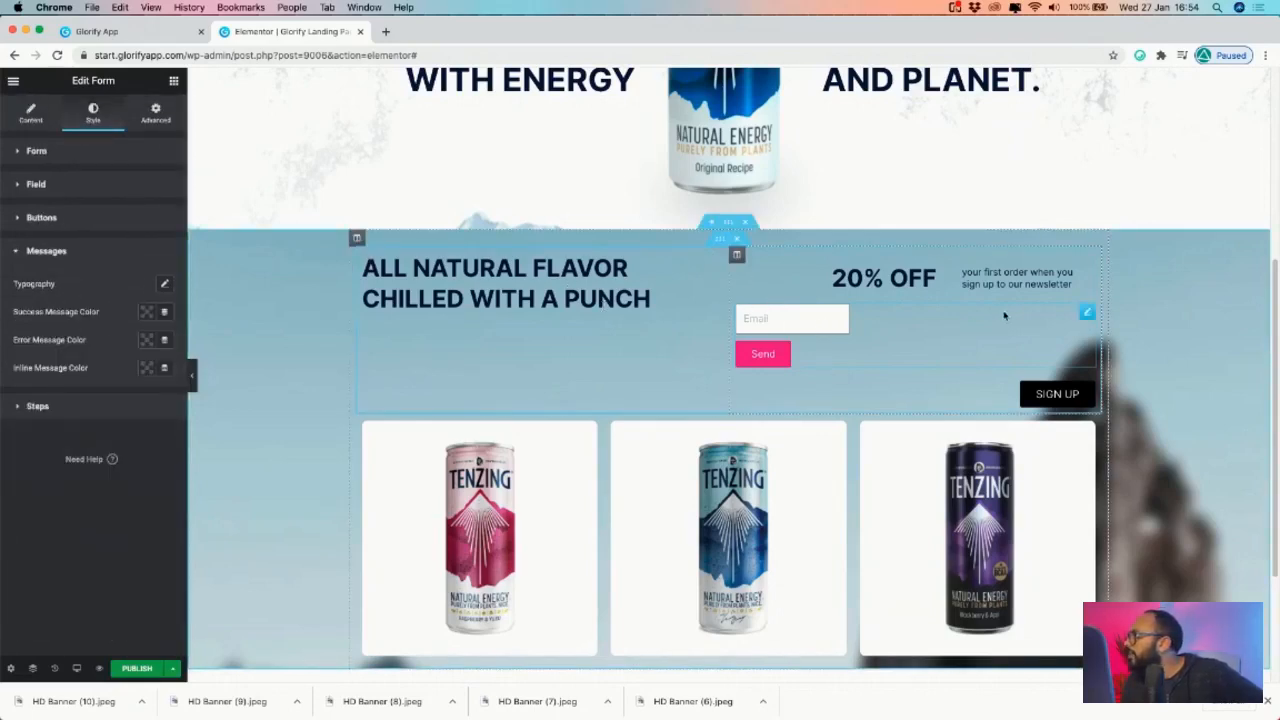
- Delete the signup form, enter 7060 in the headline column's layout settings, and select SIGN UP
{"action": "right_click", "coordinate": [1088, 312]}
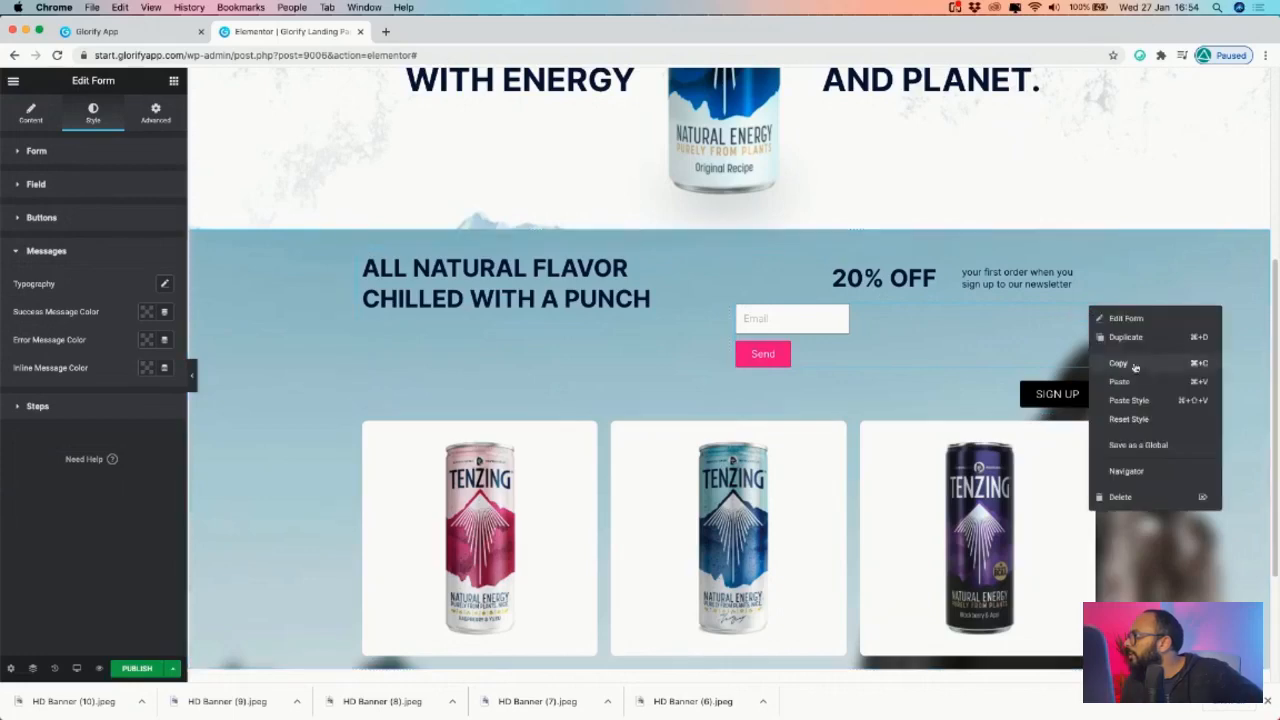
{"action": "left_click", "coordinate": [1120, 497]}
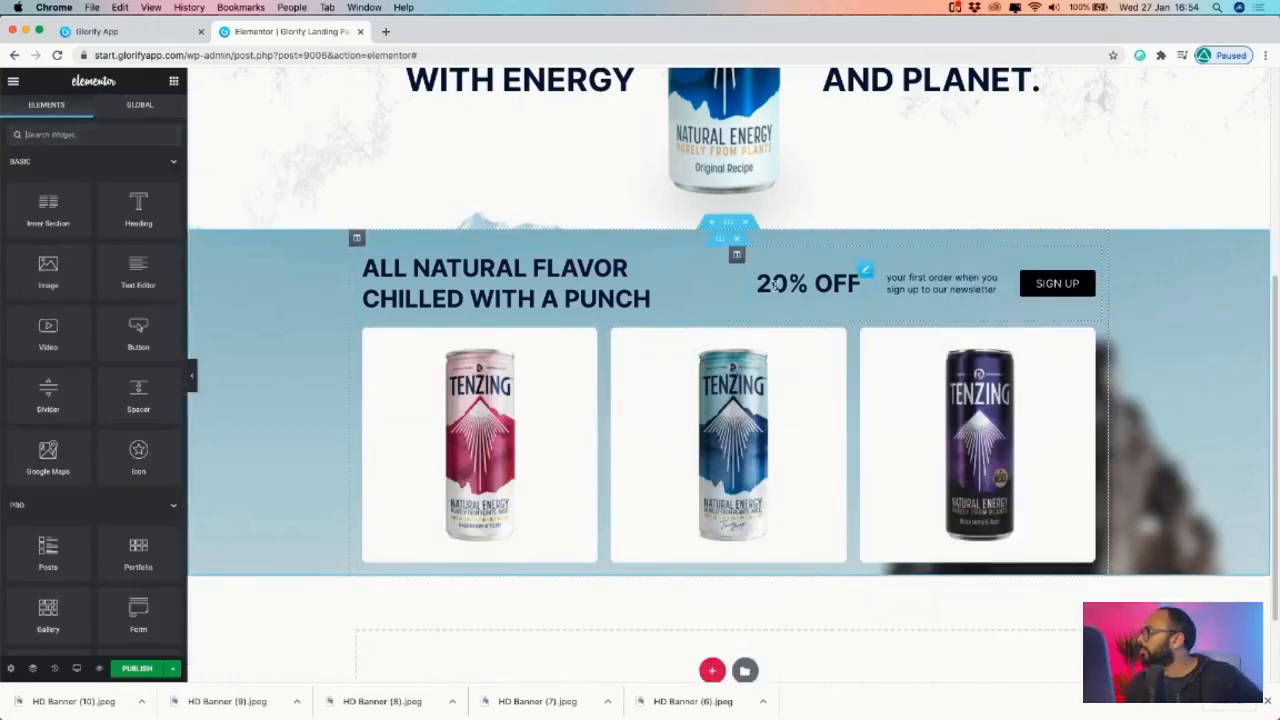
{"action": "left_click", "coordinate": [357, 240]}
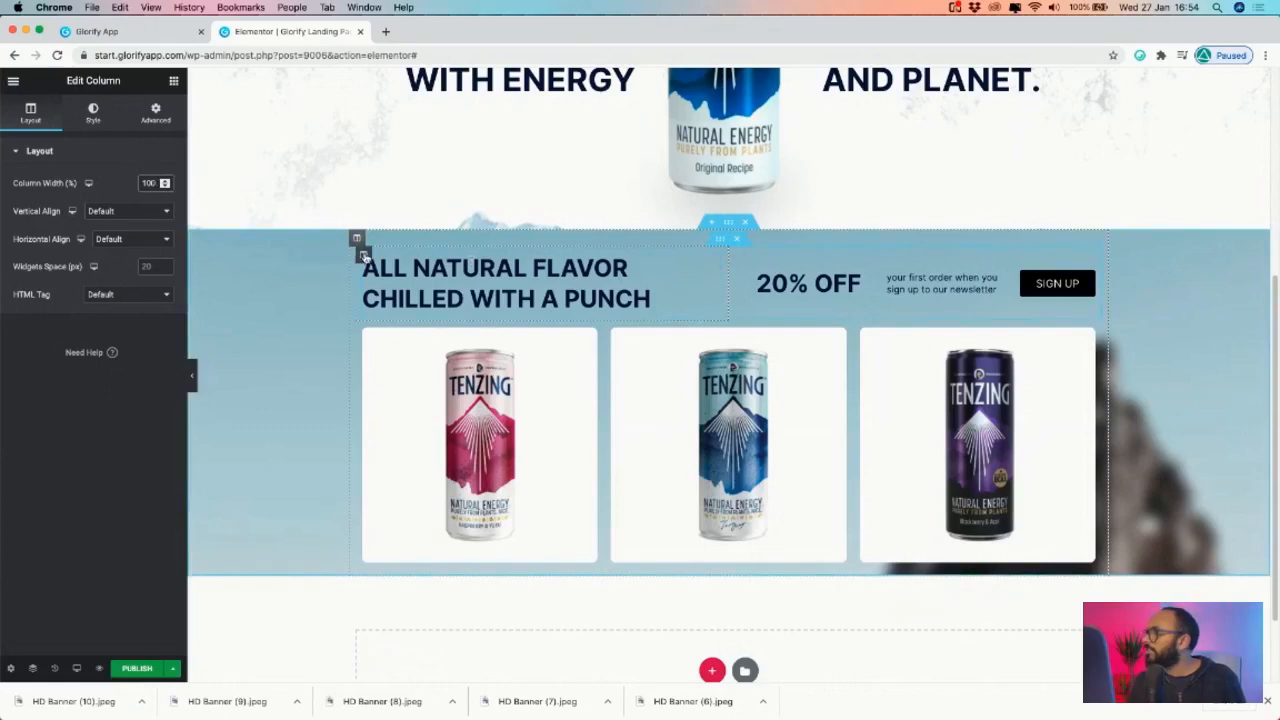
{"action": "type", "text": "70"}
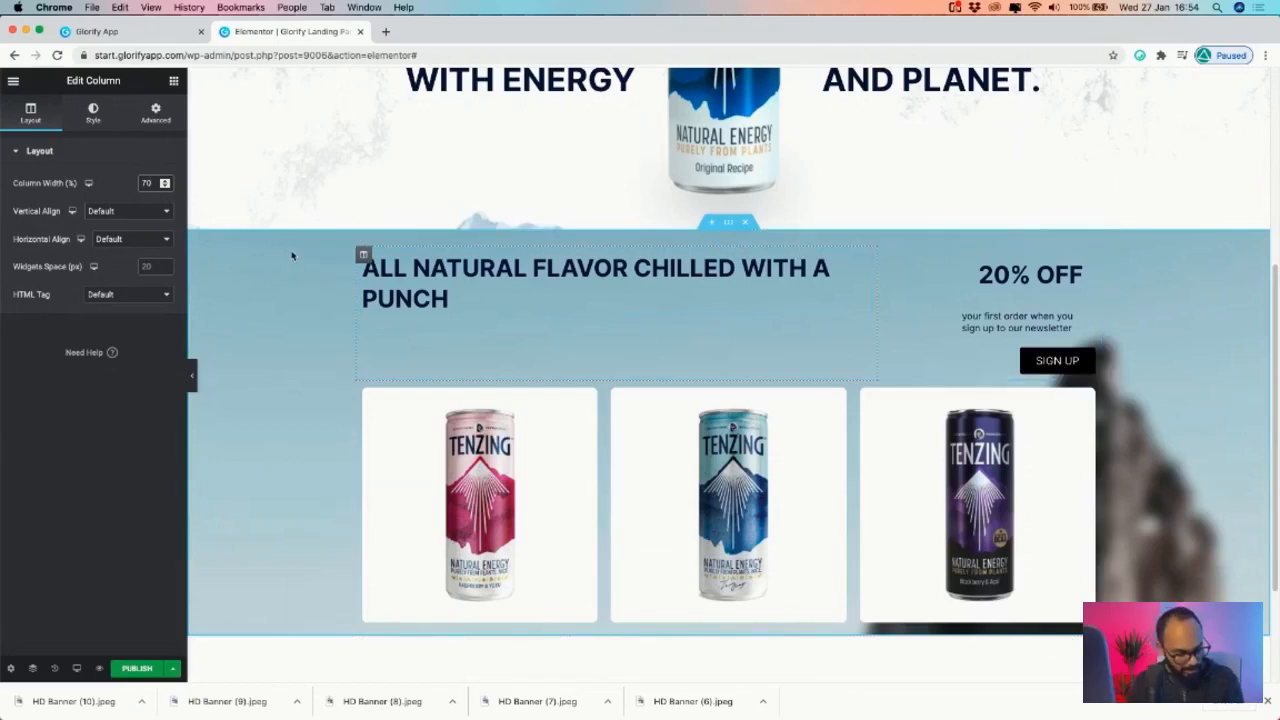
{"action": "type", "text": "60"}
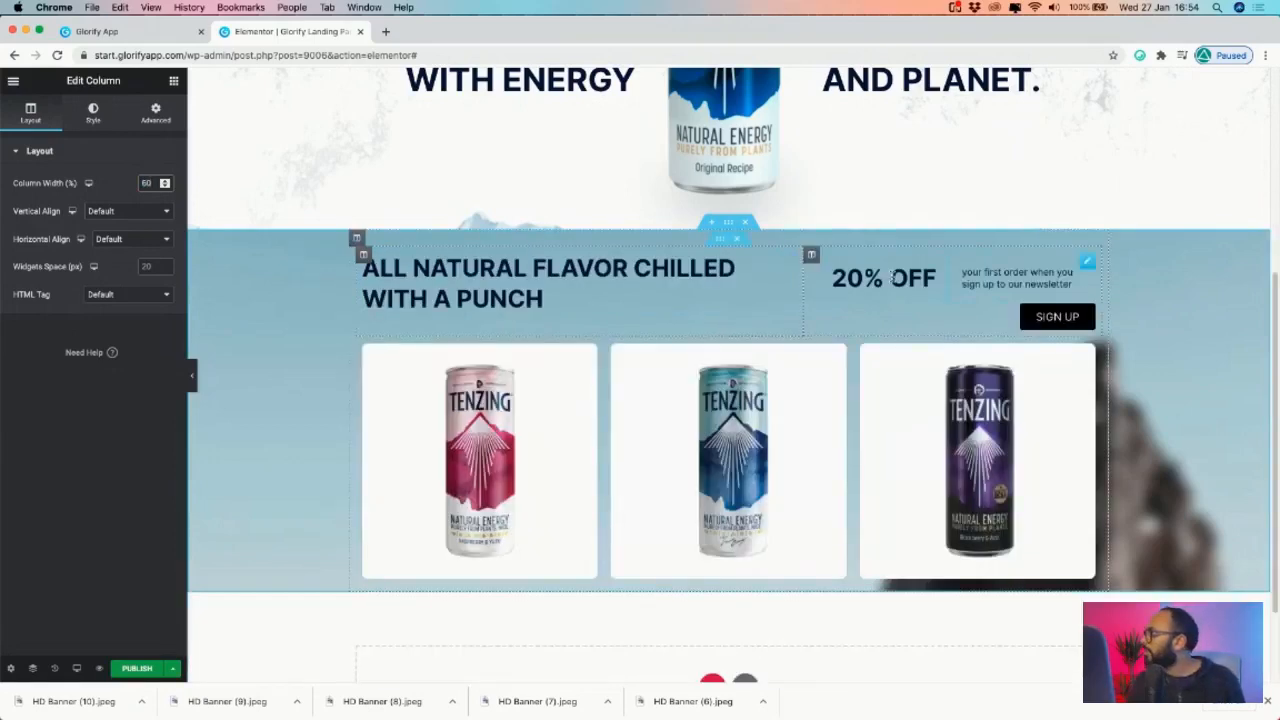
{"action": "left_click", "coordinate": [1072, 316]}
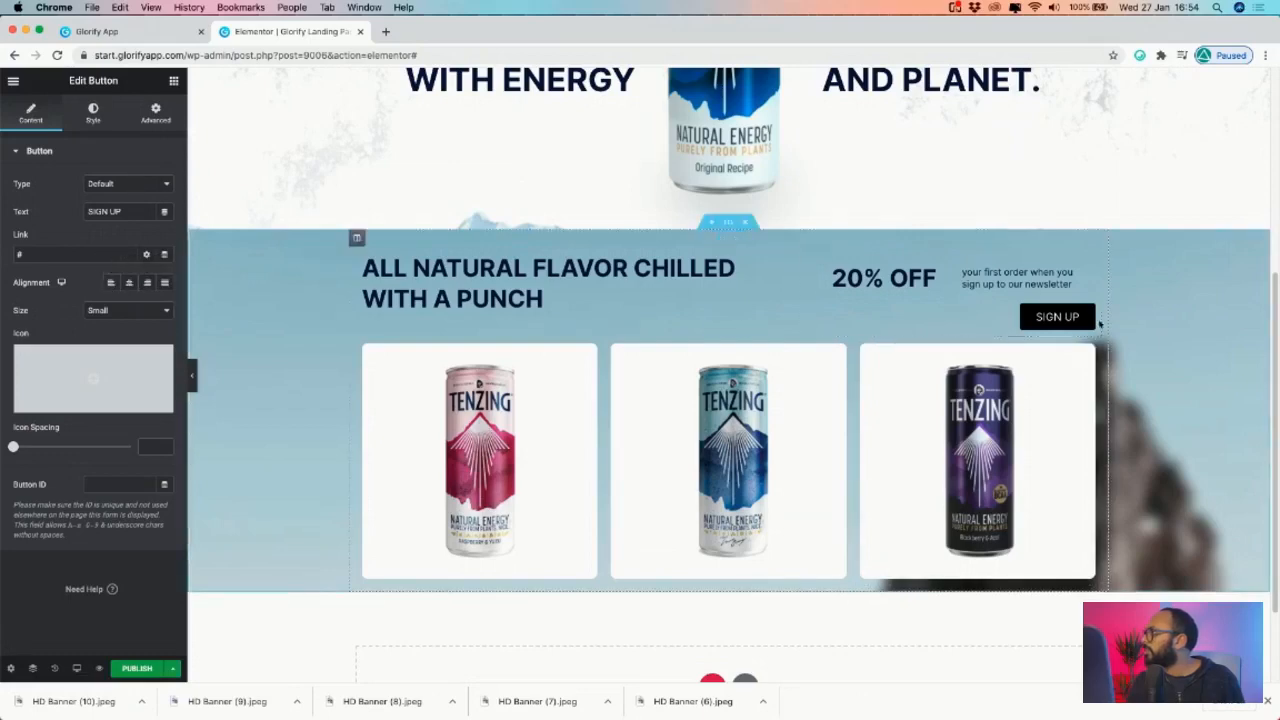
- Unlink the newsletter heading's padding and set Right to 0, leaving 20 on the other sides
{"action": "scroll", "coordinate": [1090, 340], "scroll_direction": "down", "scroll_amount": 3}
{"action": "scroll", "coordinate": [1085, 355], "scroll_direction": "up", "scroll_amount": 4}
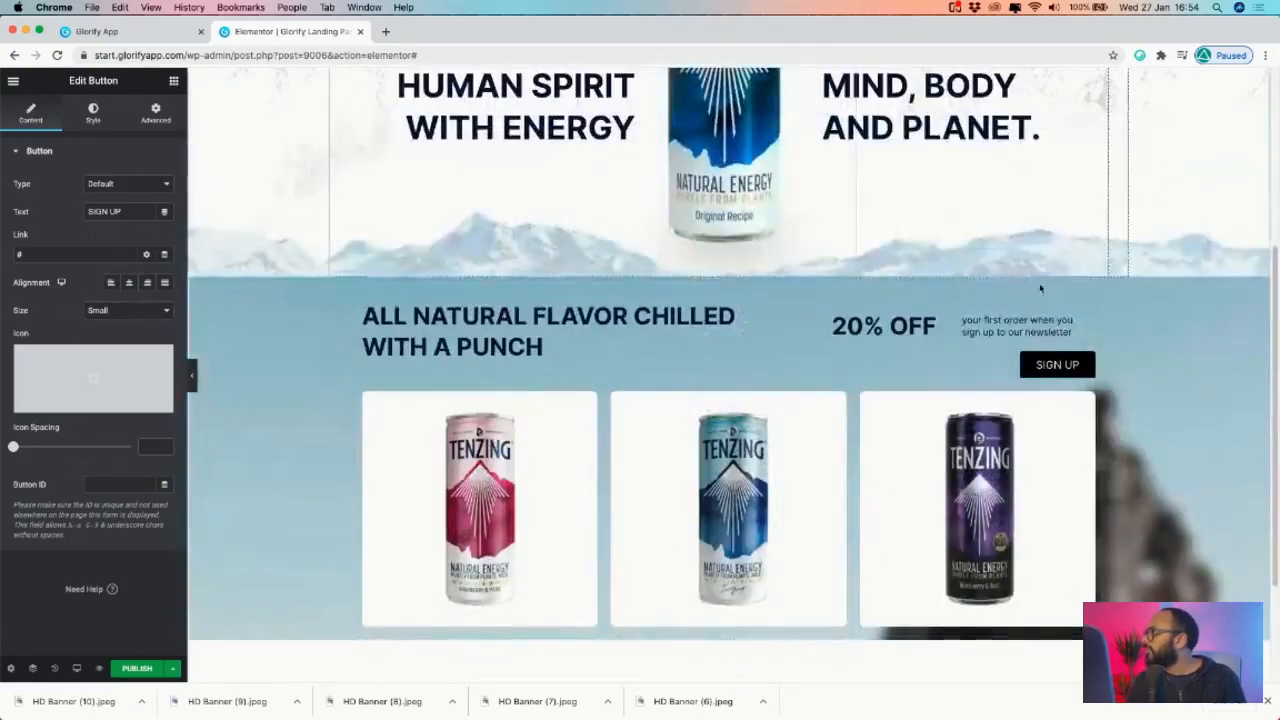
{"action": "left_click", "coordinate": [1087, 310]}
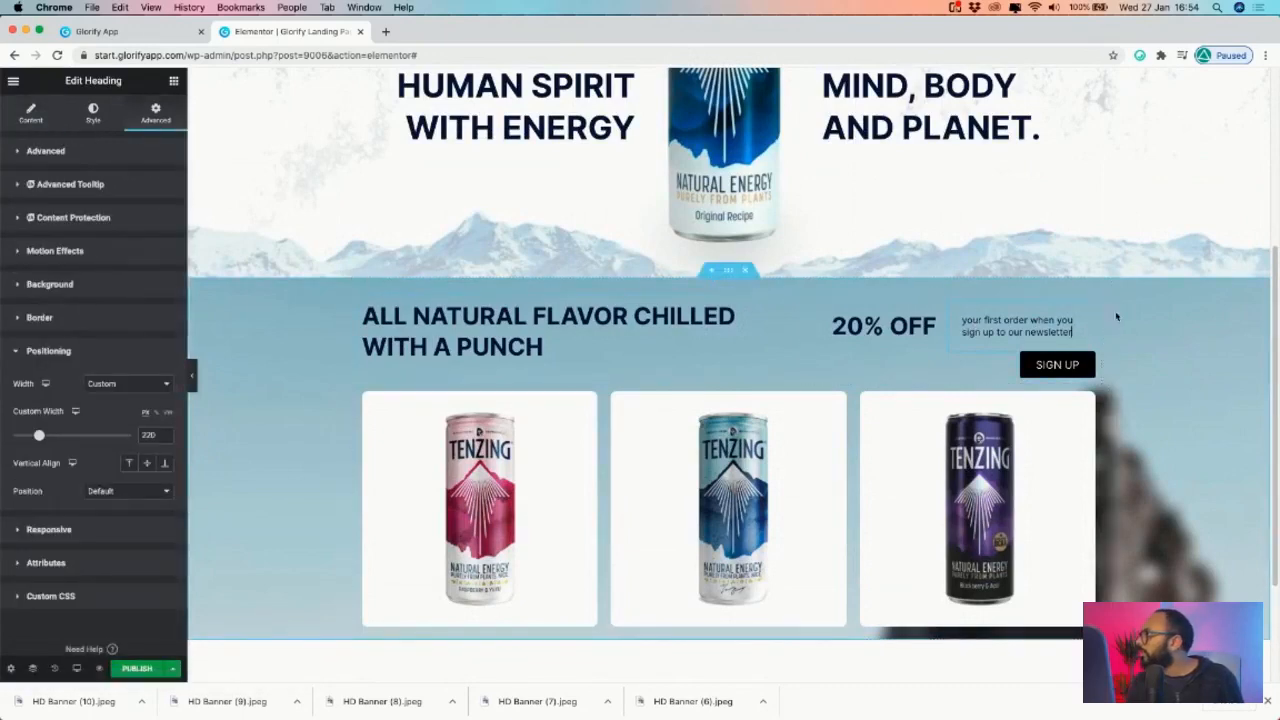
{"action": "left_click", "coordinate": [45, 152]}
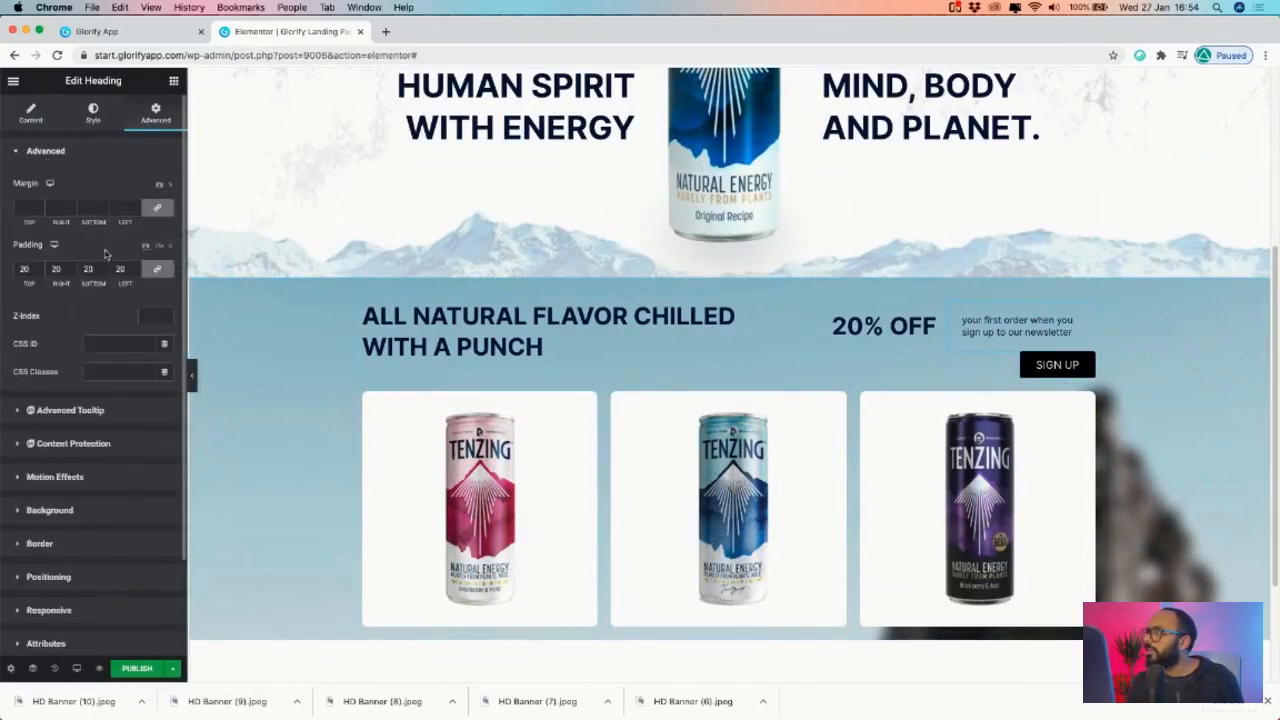
{"action": "left_click", "coordinate": [136, 272]}
{"action": "left_click", "coordinate": [136, 266]}
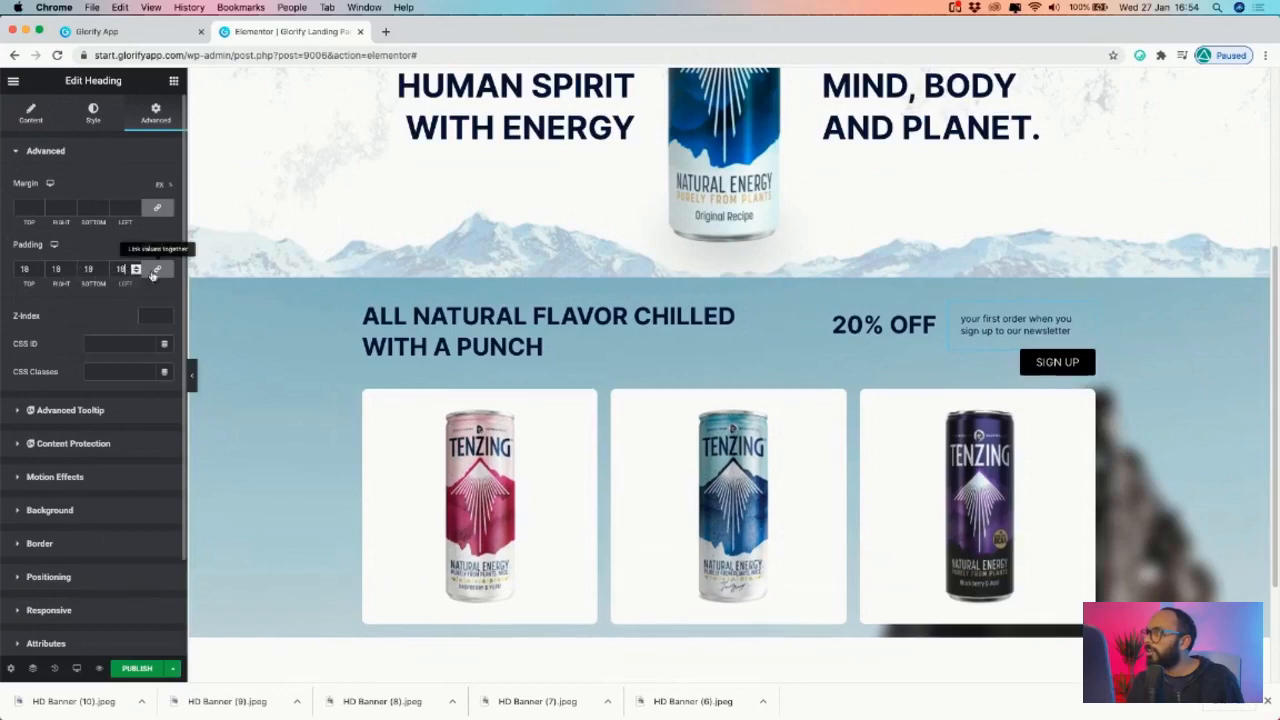
{"action": "left_click", "coordinate": [158, 270]}
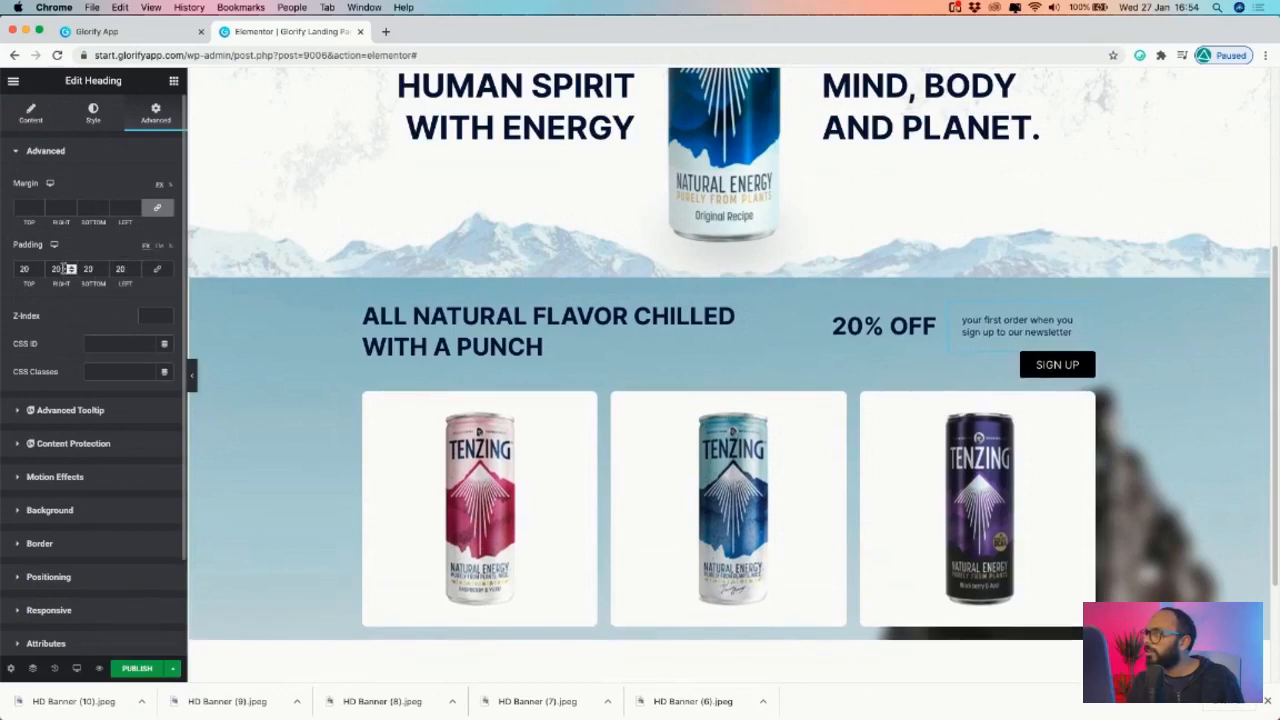
{"action": "double_click", "coordinate": [58, 268]}
{"action": "type", "text": "0"}
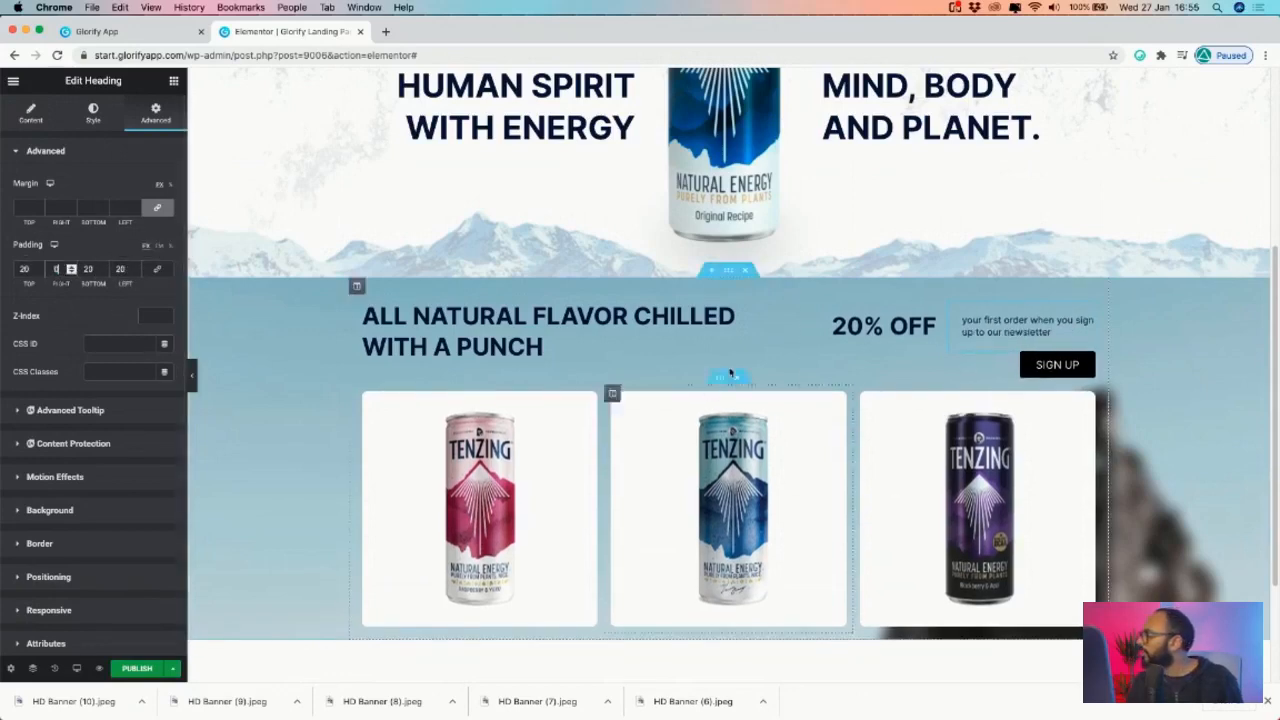
- Select the whole mountain product section
{"action": "scroll", "coordinate": [1160, 378], "scroll_direction": "down", "scroll_amount": 1}
{"action": "scroll", "coordinate": [1161, 378], "scroll_direction": "down", "scroll_amount": 2}
{"action": "scroll", "coordinate": [1040, 370], "scroll_direction": "up", "scroll_amount": 4}
{"action": "scroll", "coordinate": [739, 356], "scroll_direction": "down", "scroll_amount": 2}
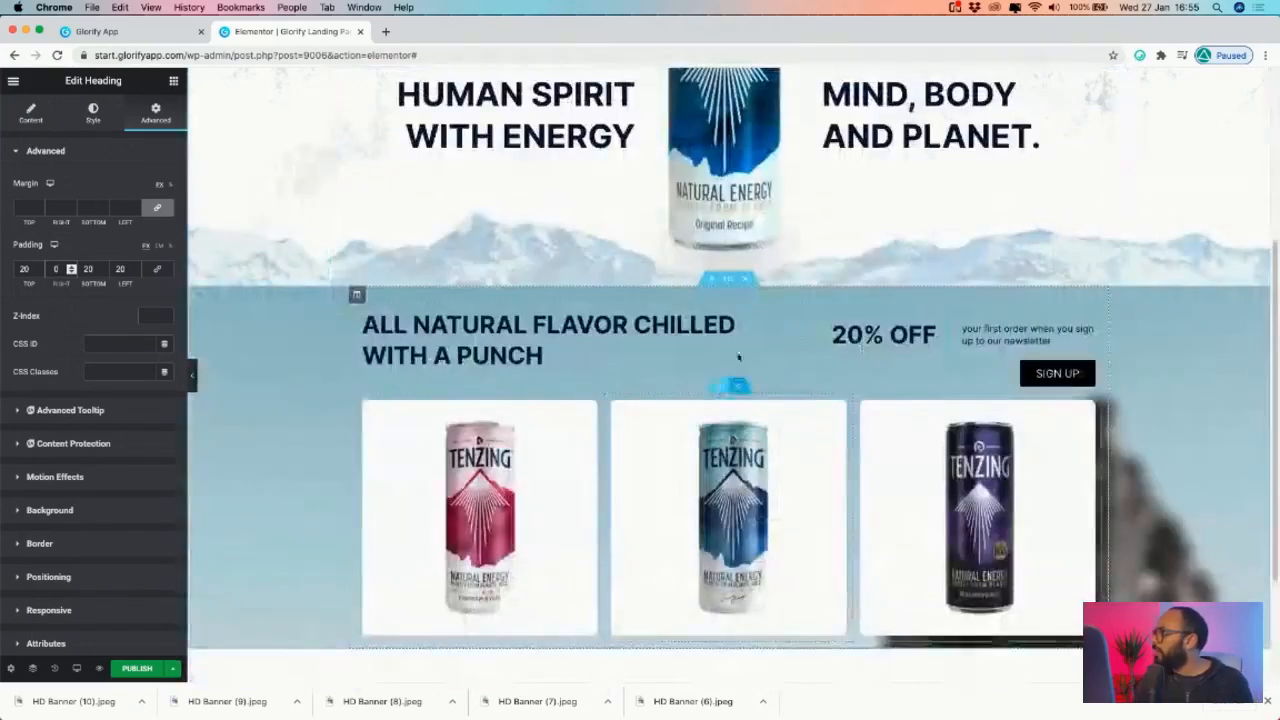
{"action": "left_click", "coordinate": [728, 279]}
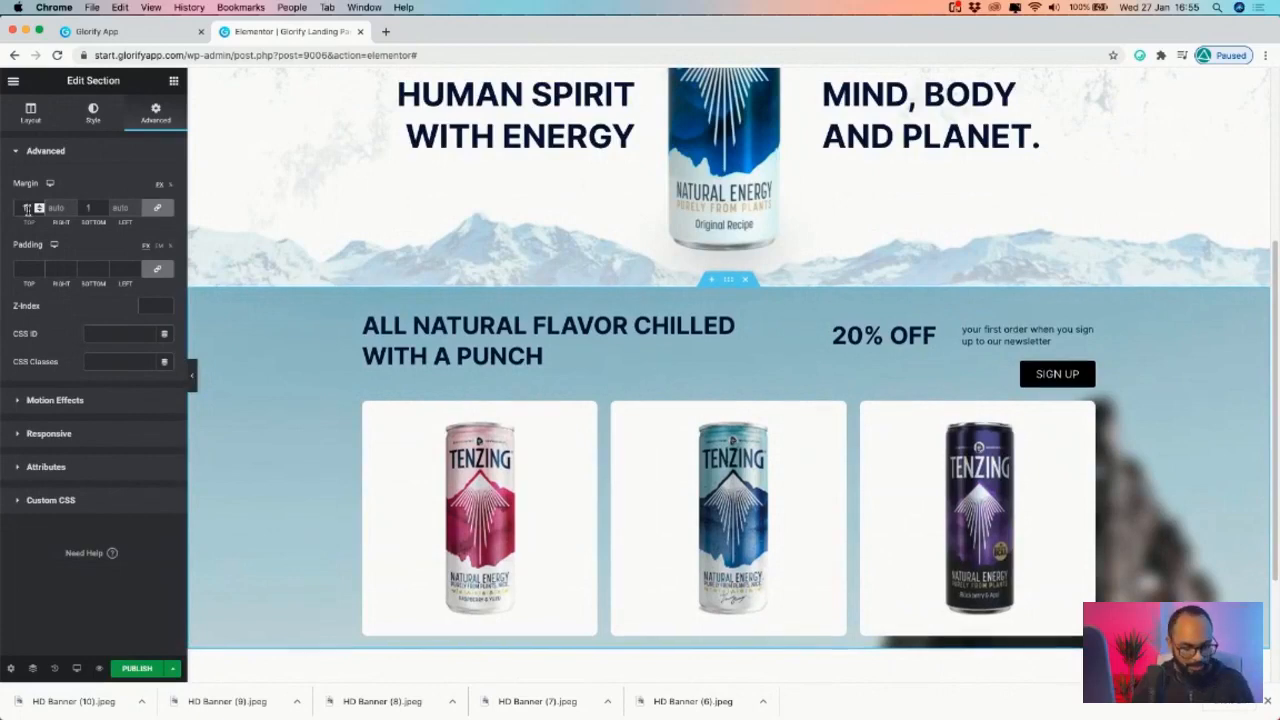
- Set the product section's top and bottom margins to 0 and top and bottom padding to 50 px
{"action": "left_click", "coordinate": [28, 208]}
{"action": "type", "text": "19"}
{"action": "key", "text": "BackSpace"}
{"action": "key", "text": "BackSpace"}
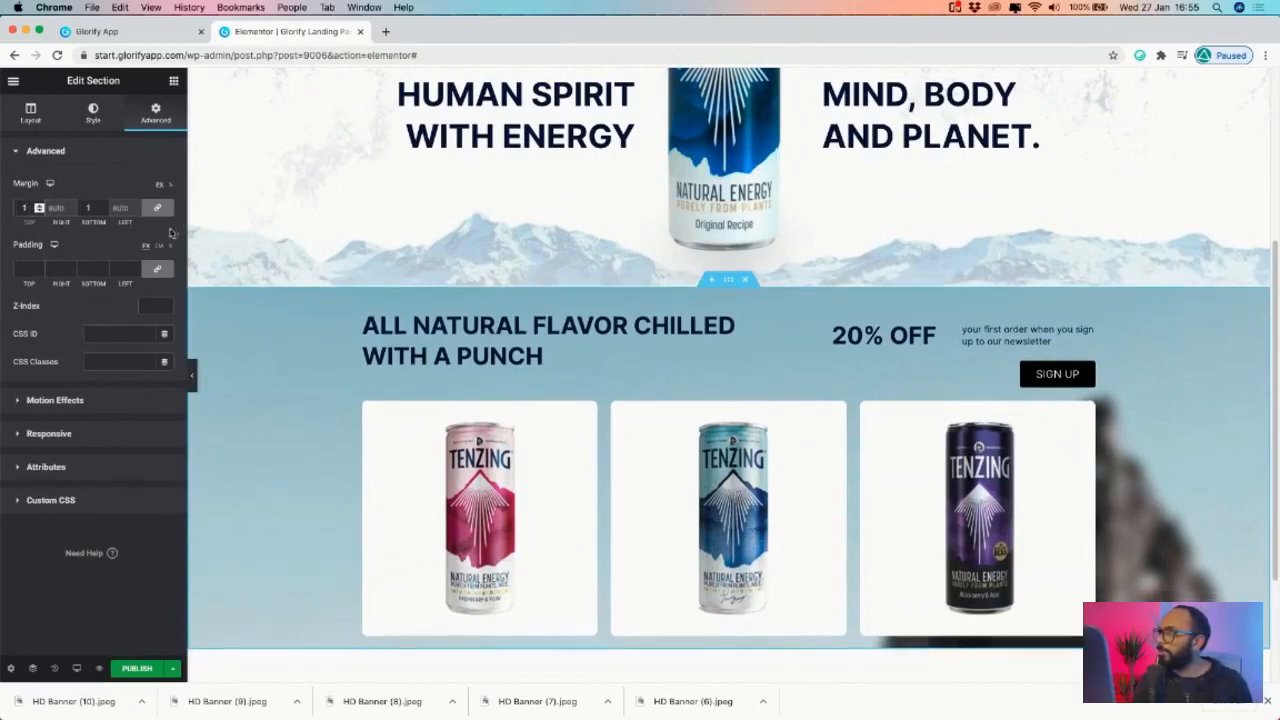
{"action": "type", "text": "100"}
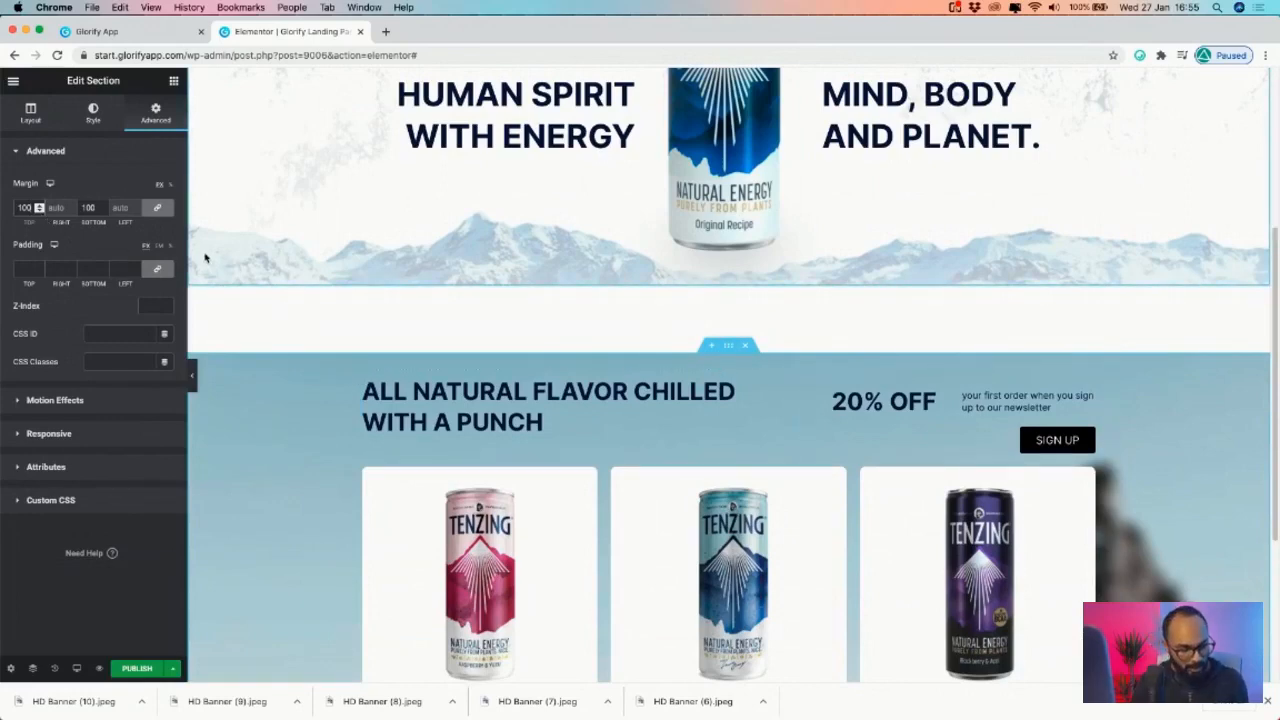
{"action": "type", "text": "0"}
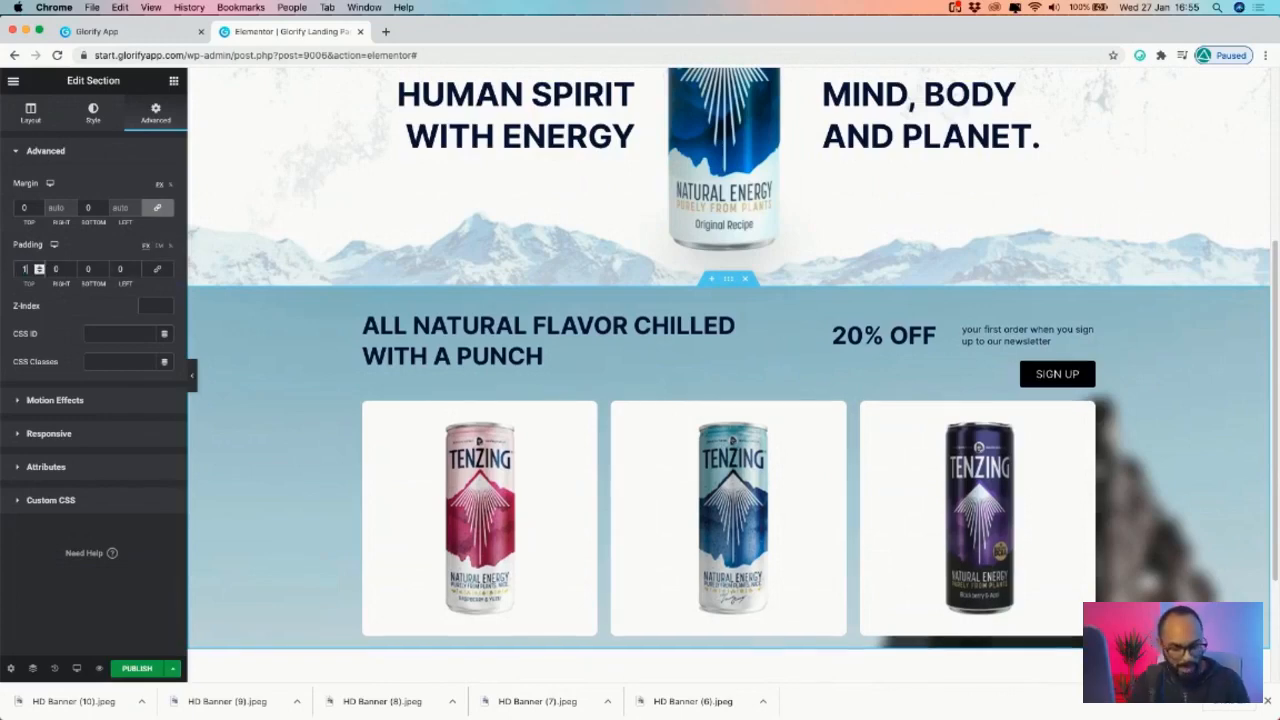
{"action": "type", "text": "100"}
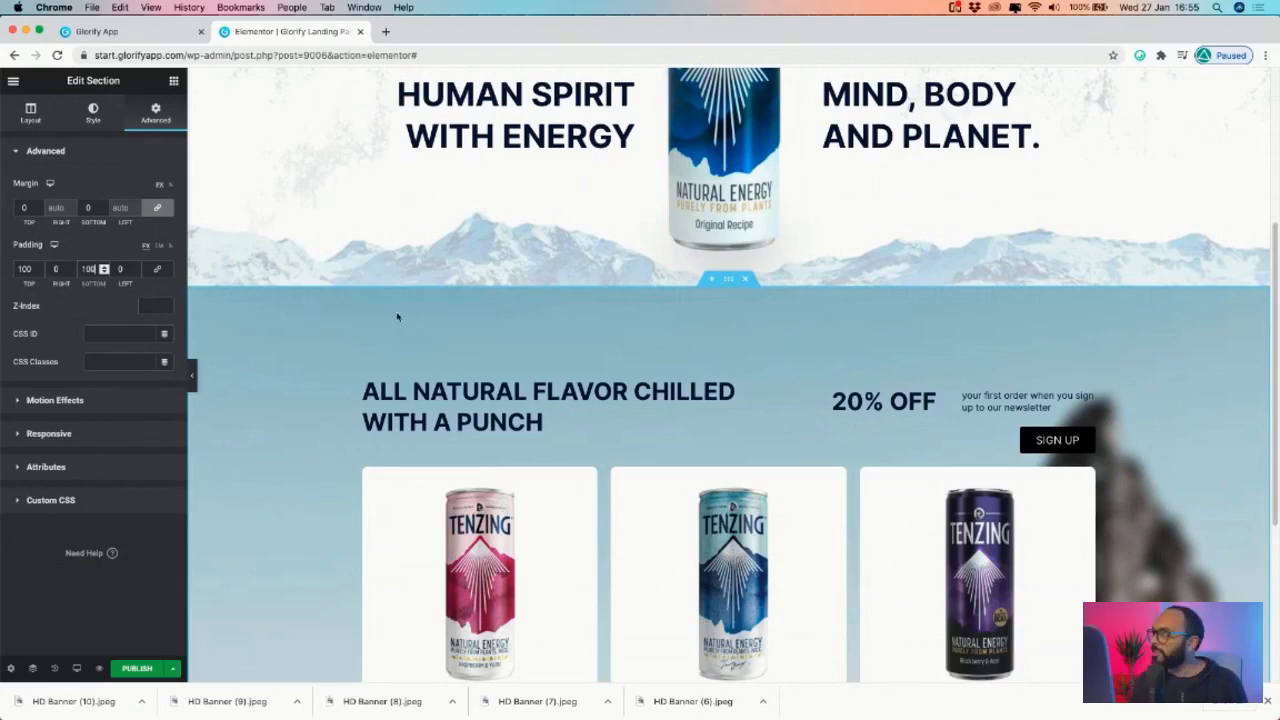
{"action": "scroll", "coordinate": [498, 312], "scroll_direction": "down", "scroll_amount": 3}
{"action": "scroll", "coordinate": [496, 305], "scroll_direction": "up", "scroll_amount": 2}
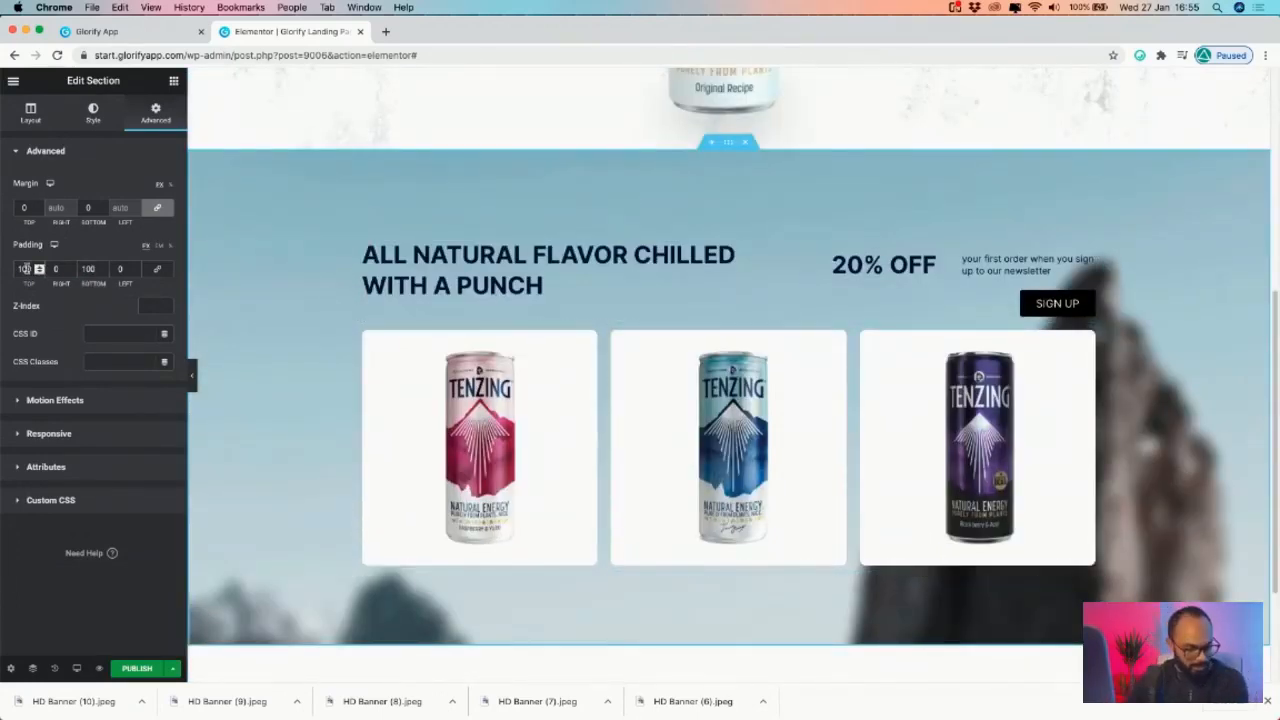
{"action": "type", "text": "5"}
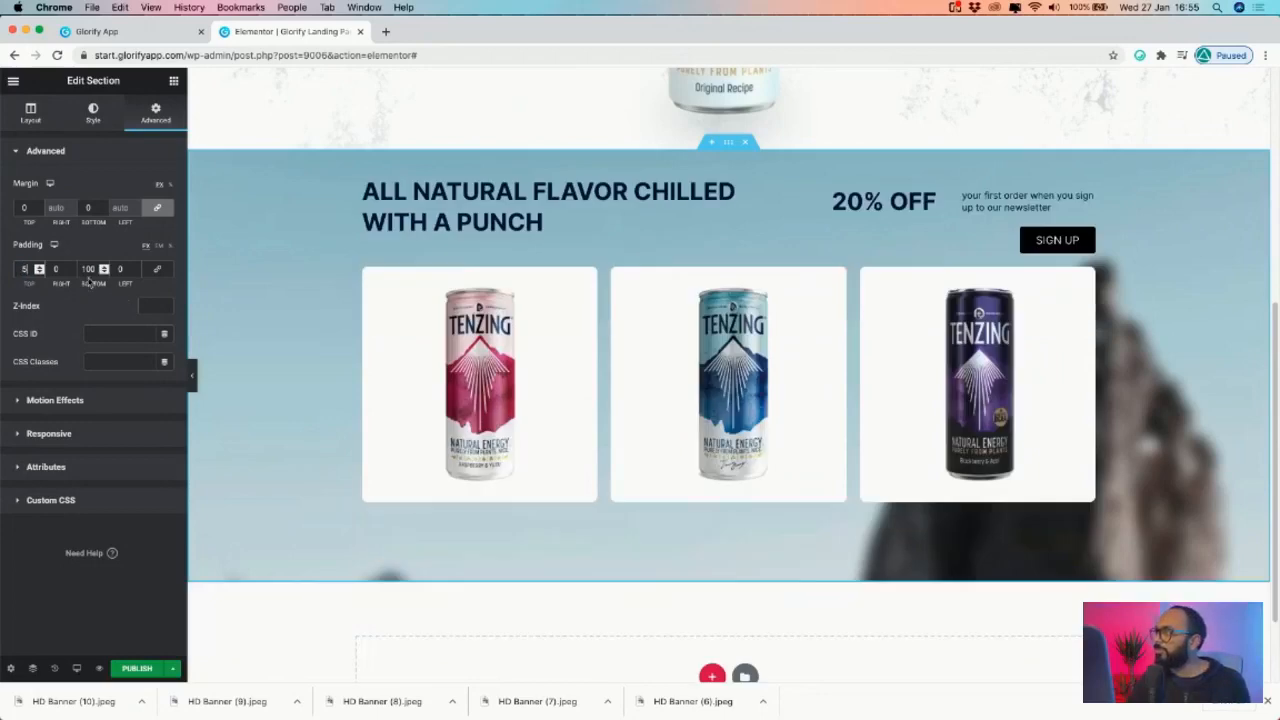
{"action": "type", "text": "050"}
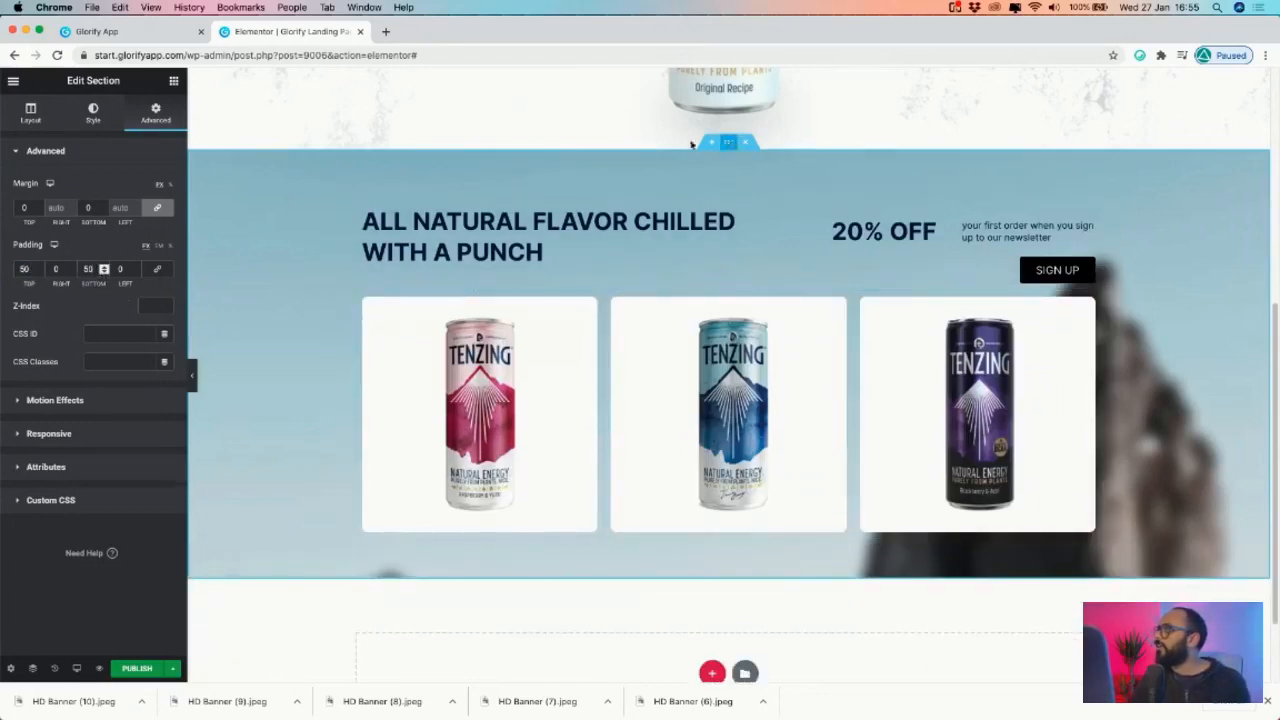
- Set the section's background image to Top Center position and Cover size, comparing against the Glorify banner
{"action": "left_click", "coordinate": [122, 33]}
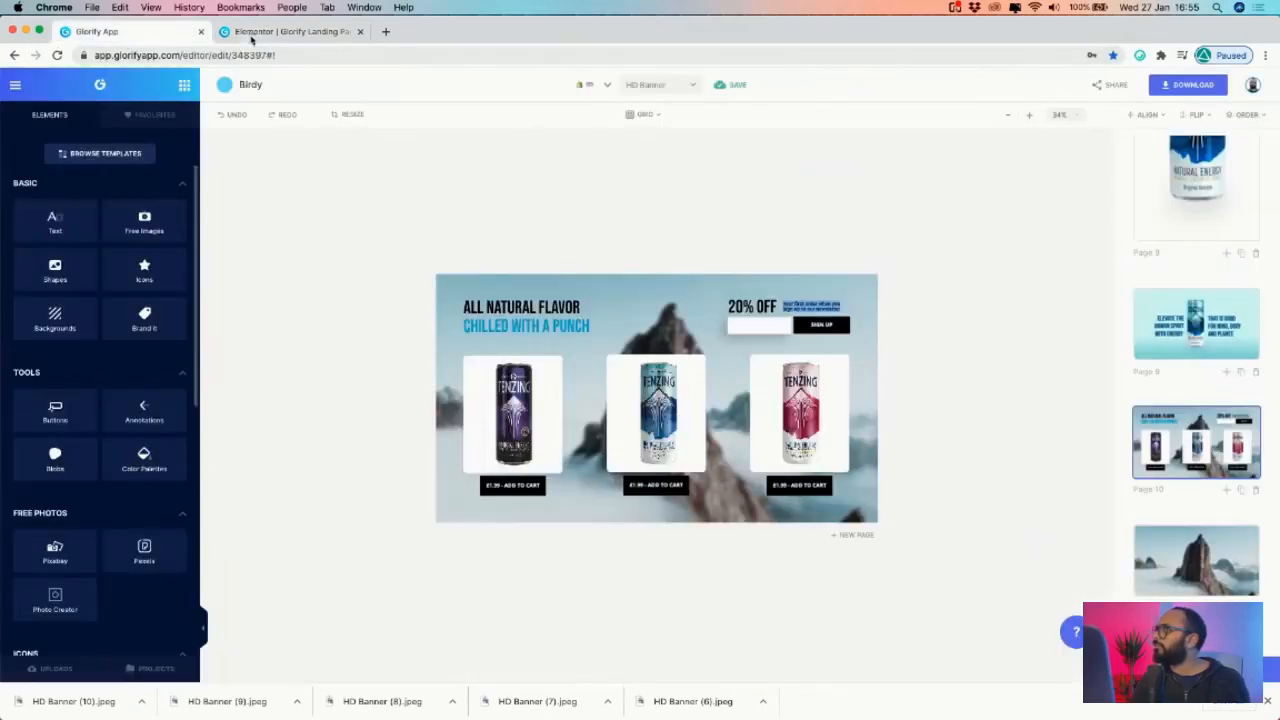
{"action": "left_click", "coordinate": [284, 32]}
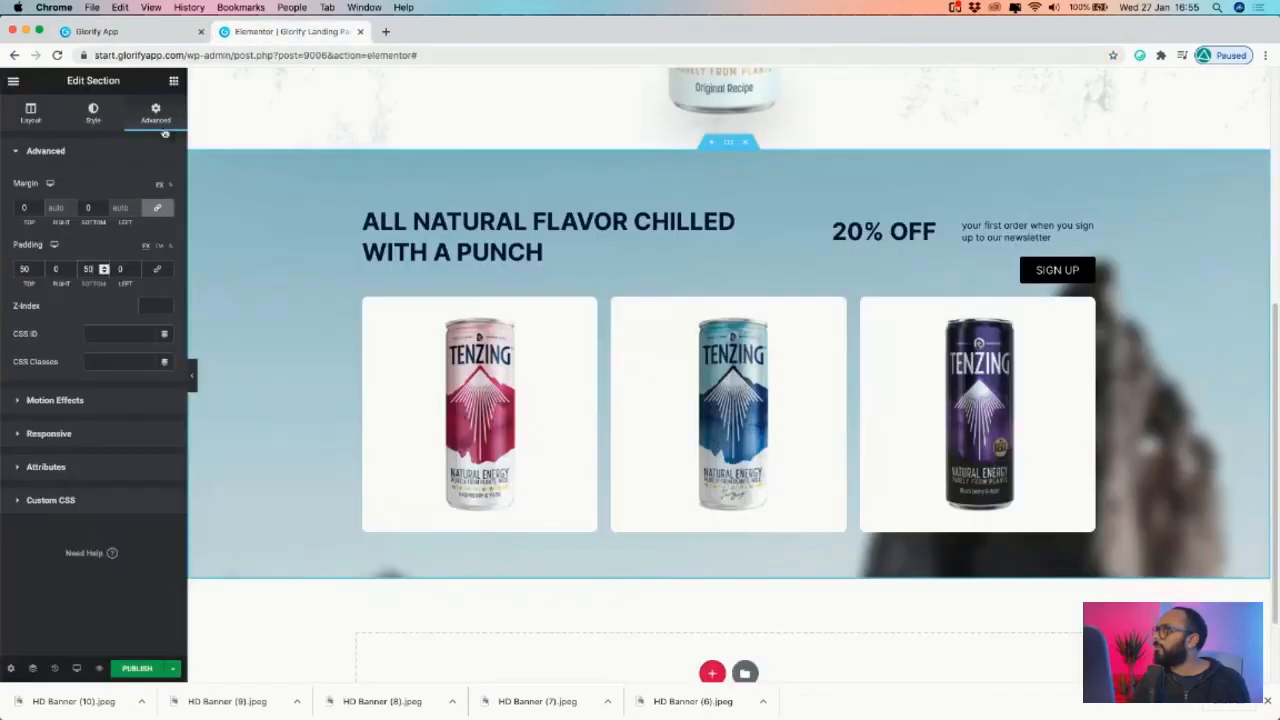
{"action": "left_click", "coordinate": [93, 113]}
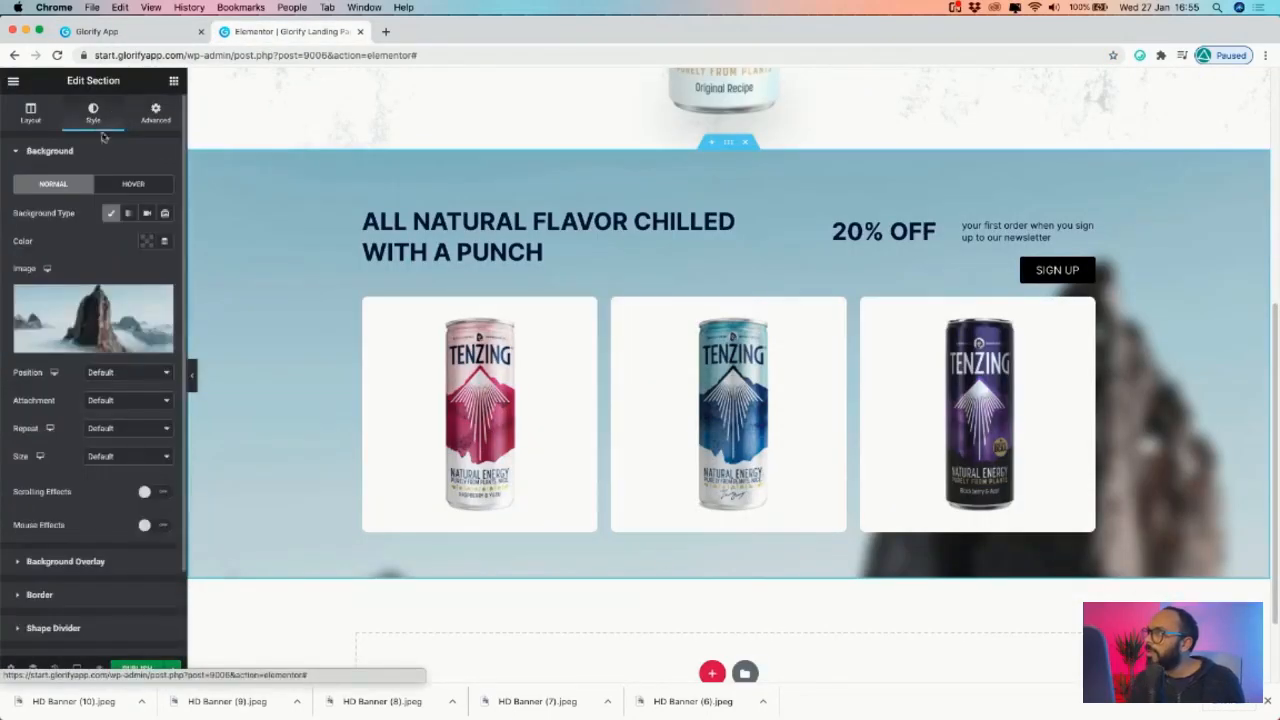
{"action": "left_click", "coordinate": [118, 379]}
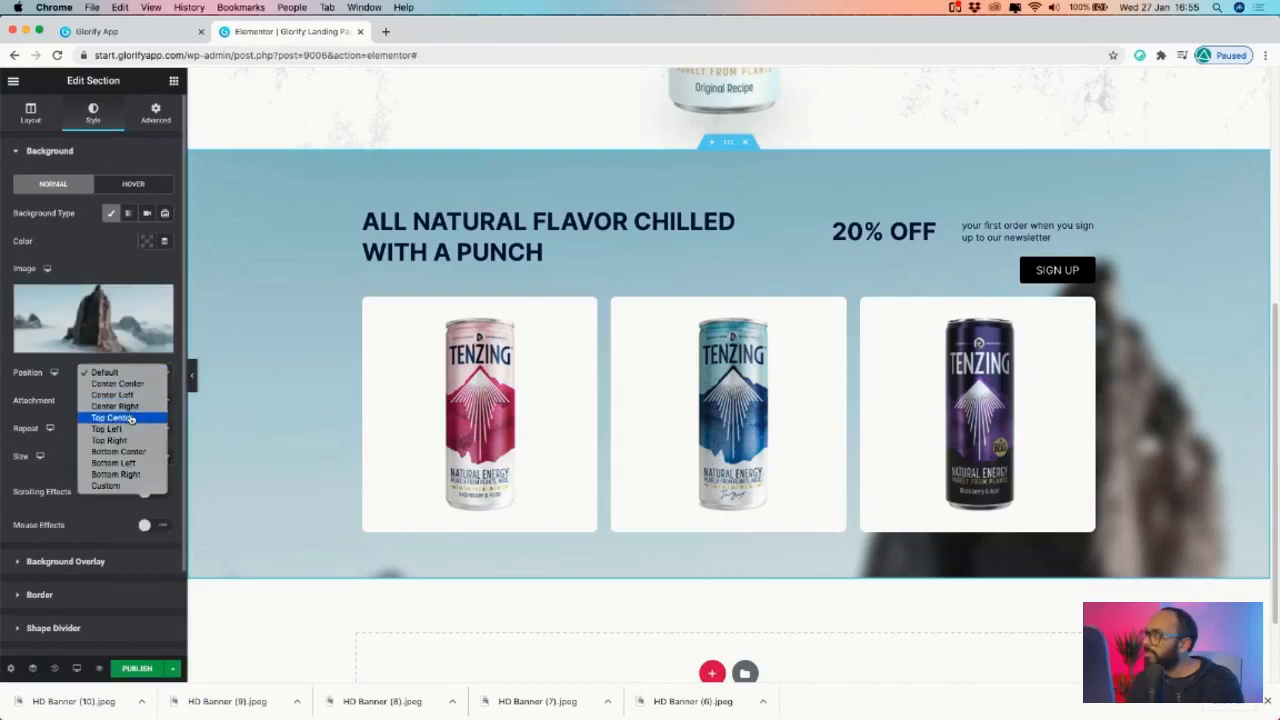
{"action": "left_click", "coordinate": [120, 418]}
{"action": "left_click", "coordinate": [134, 402]}
{"action": "left_click", "coordinate": [13, 408]}
{"action": "left_click", "coordinate": [119, 456]}
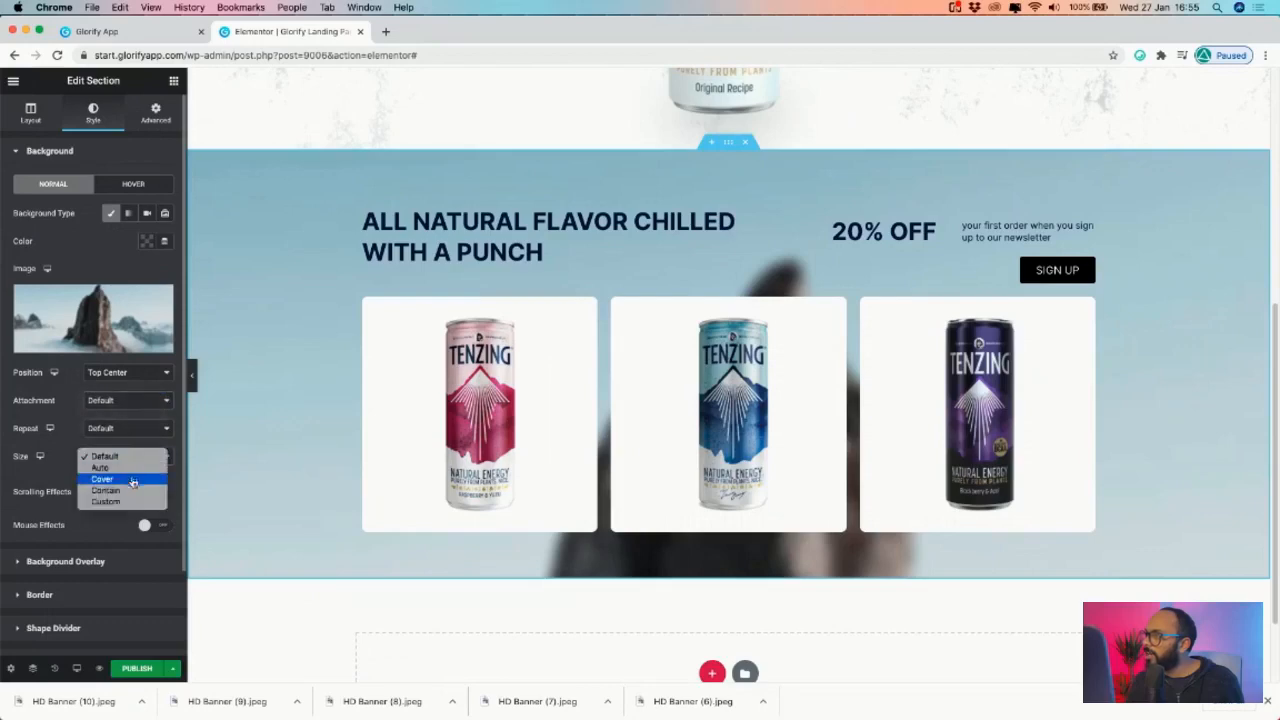
{"action": "left_click", "coordinate": [131, 481]}
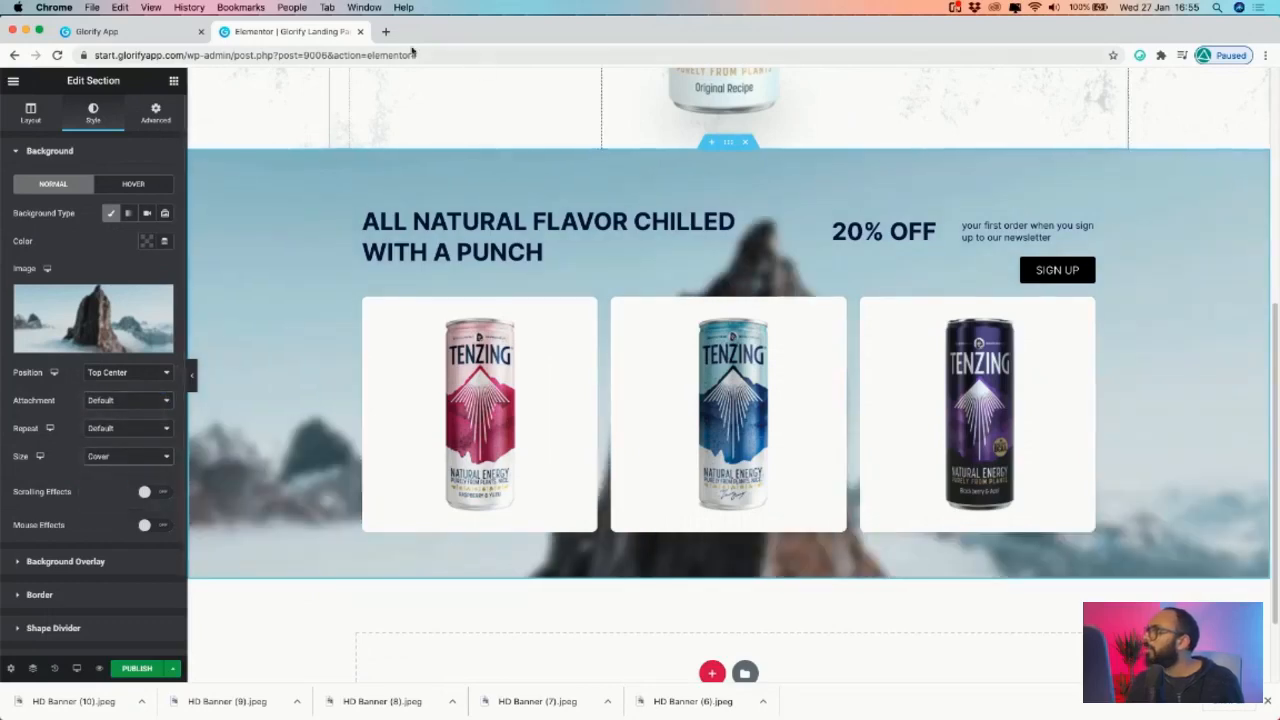
{"action": "left_click", "coordinate": [135, 31]}
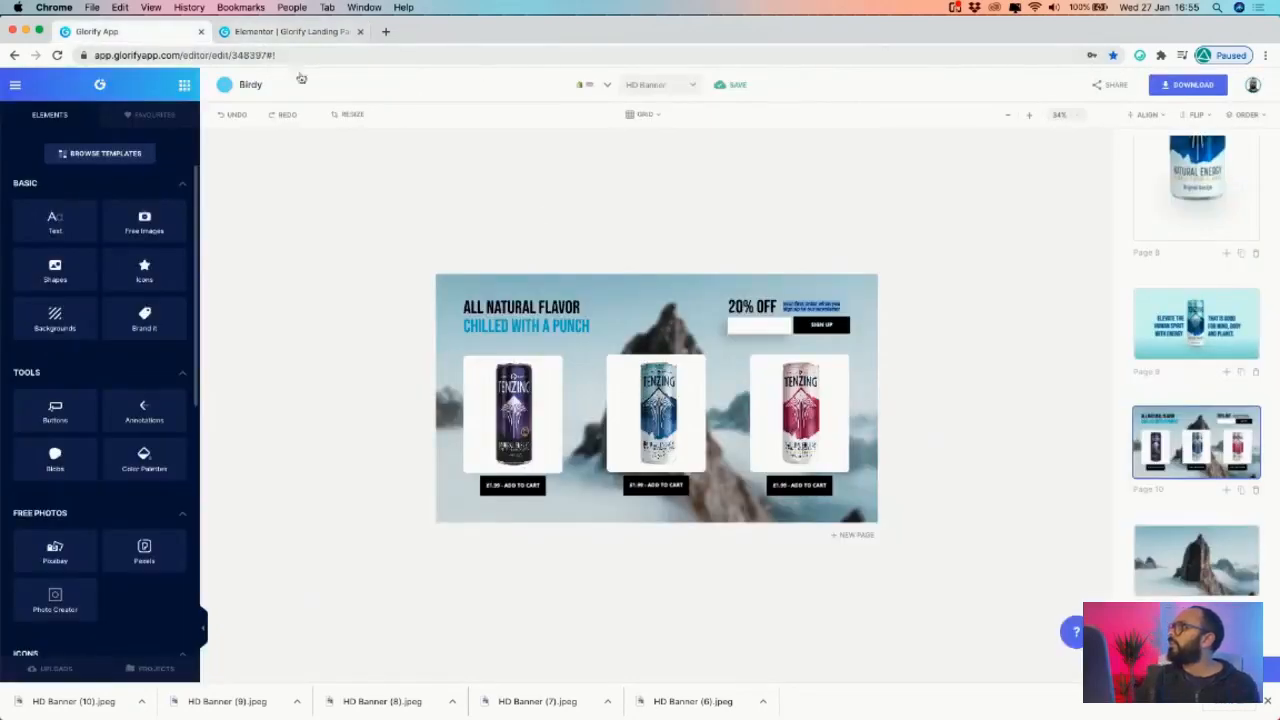
{"action": "left_click", "coordinate": [280, 31]}
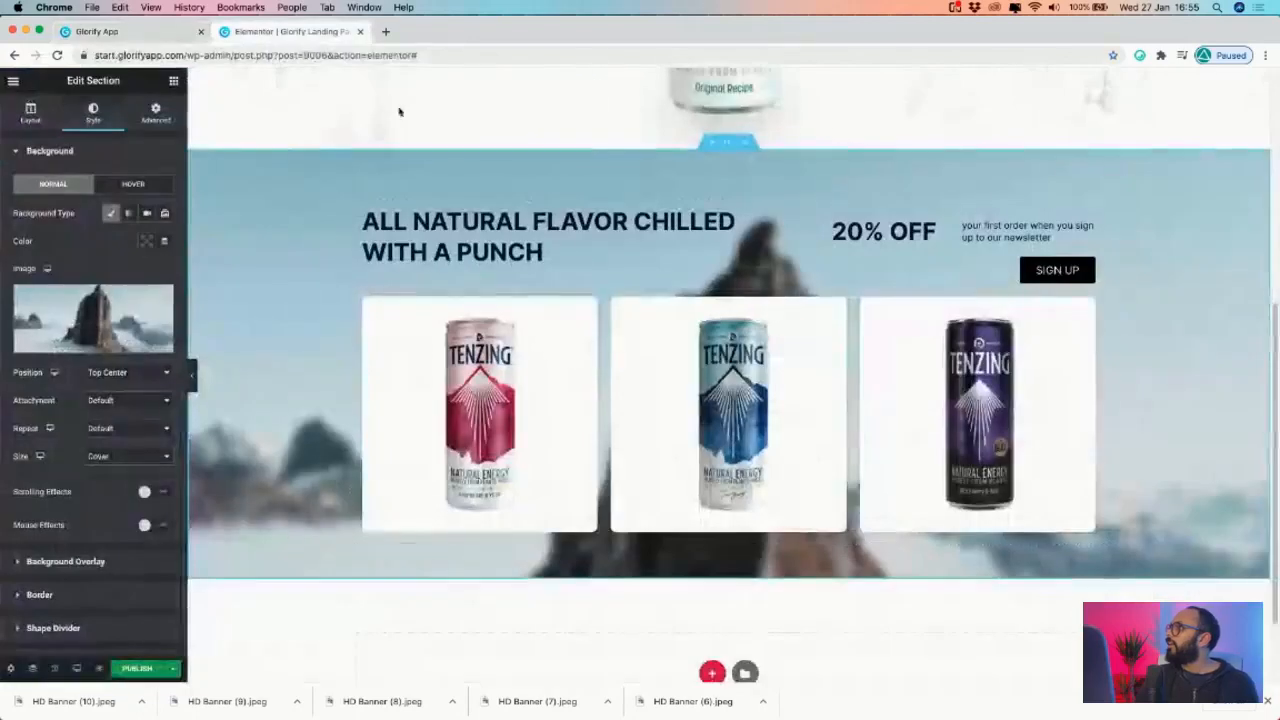
- Duplicate the SIGN UP button under the first can's card and vertically centre that column
{"action": "right_click", "coordinate": [1088, 265]}
{"action": "left_click", "coordinate": [1126, 291]}
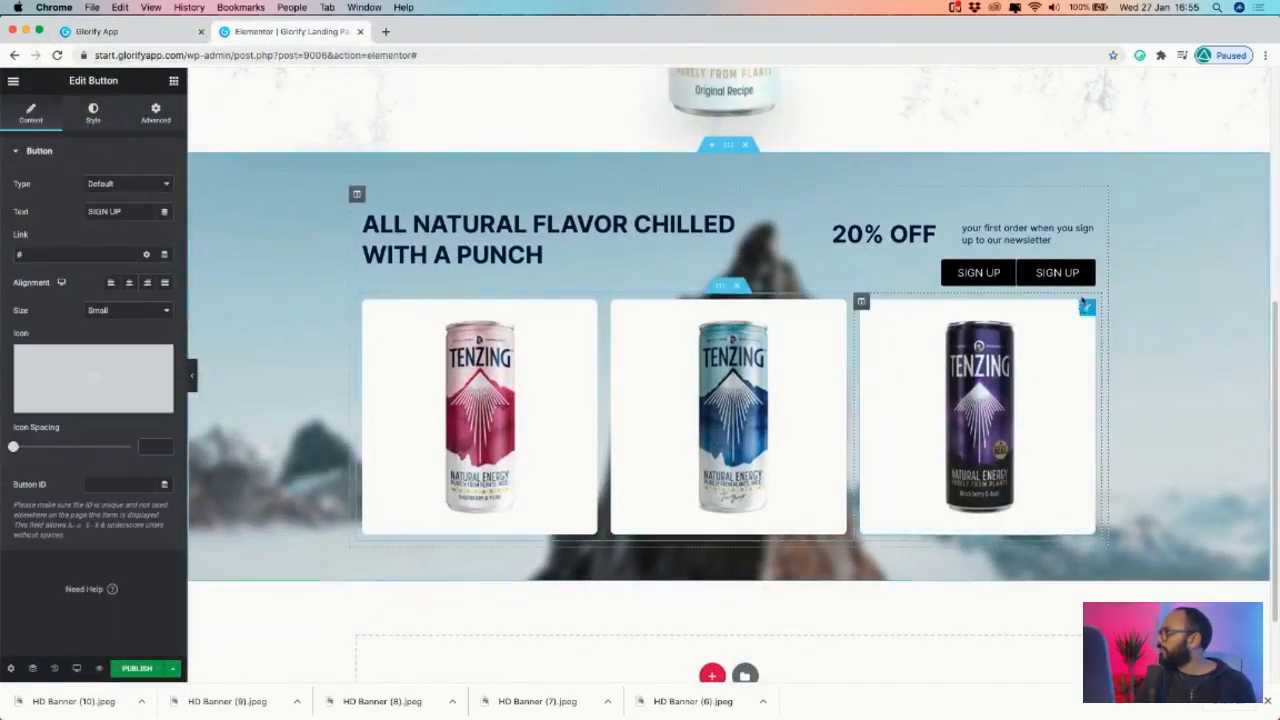
{"action": "left_click_drag", "start_coordinate": [1080, 272], "coordinate": [487, 531]}
{"action": "right_click", "coordinate": [435, 558]}
{"action": "left_click", "coordinate": [387, 558]}
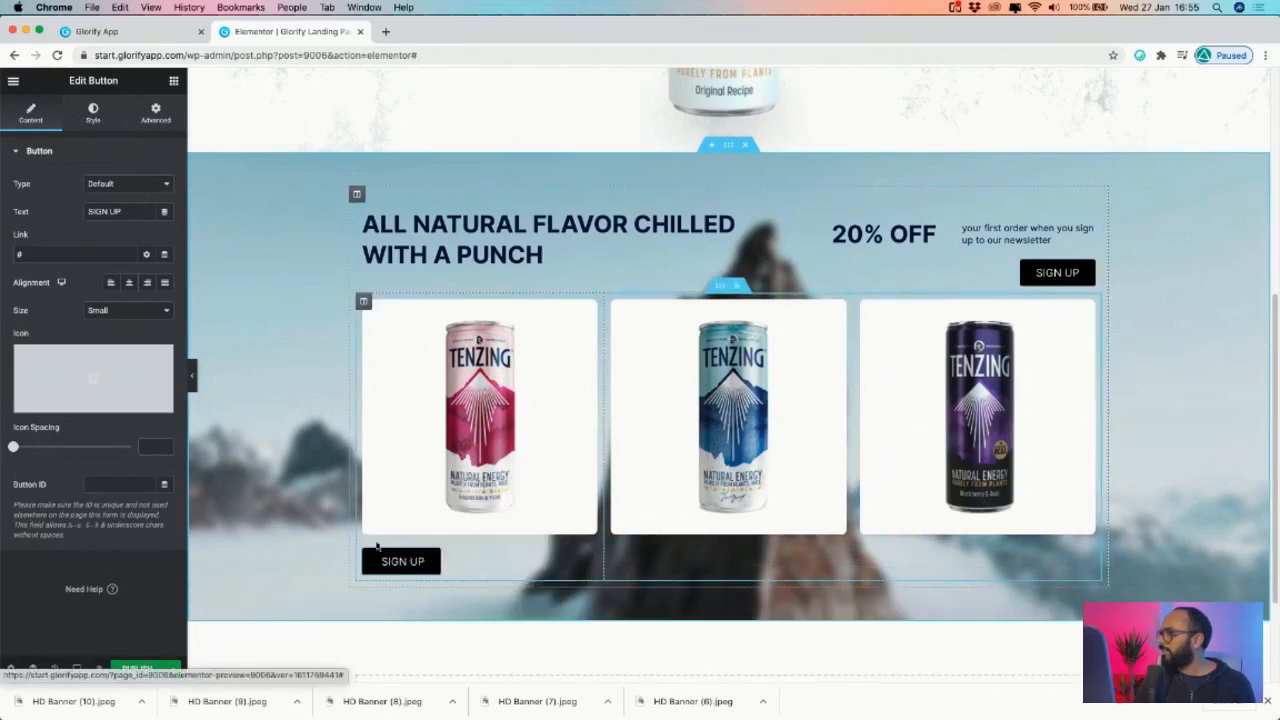
{"action": "left_click", "coordinate": [366, 302]}
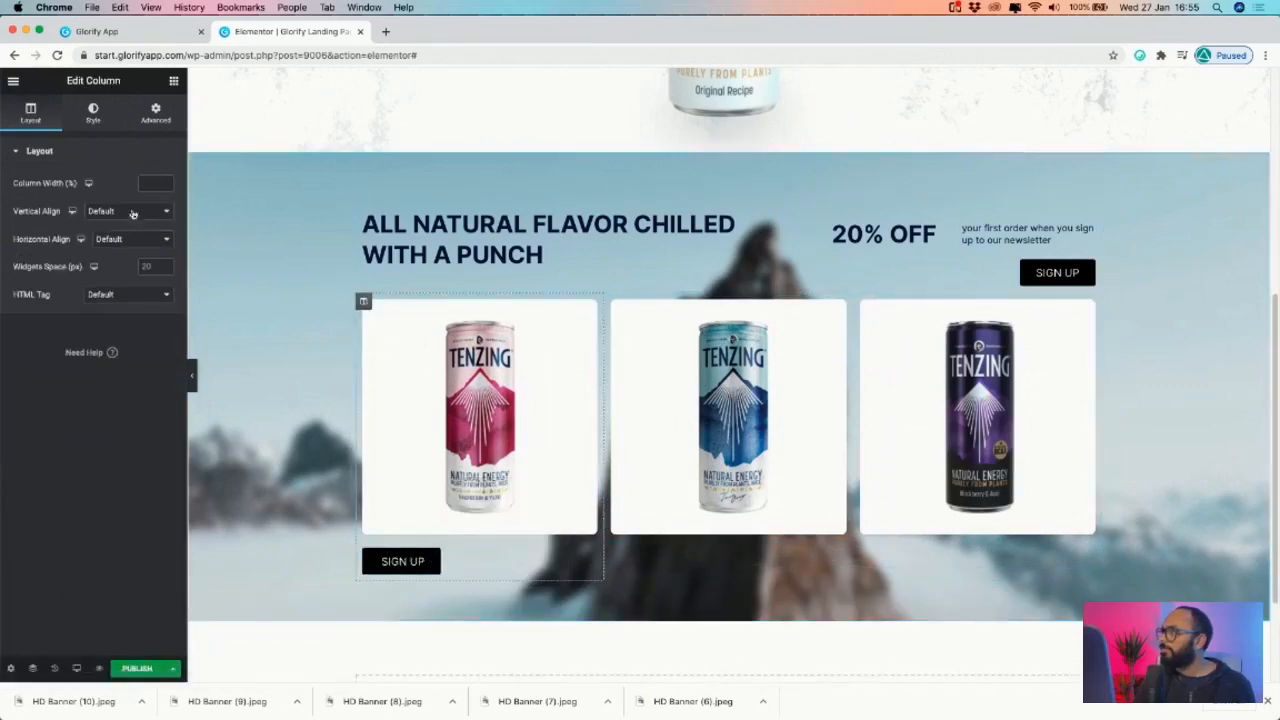
{"action": "left_click", "coordinate": [137, 210]}
{"action": "left_click", "coordinate": [110, 234]}
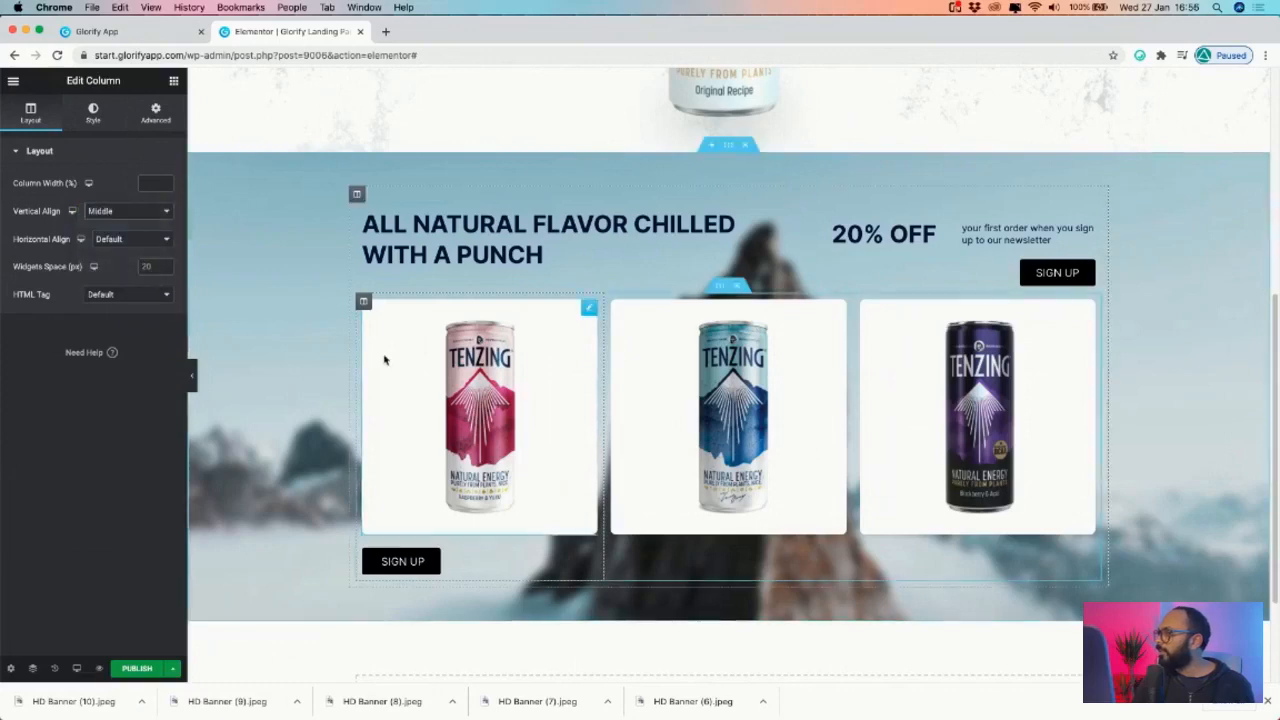
- Make the copied SIGN UP button Full Width
{"action": "left_click", "coordinate": [430, 562]}
{"action": "left_click", "coordinate": [160, 112]}
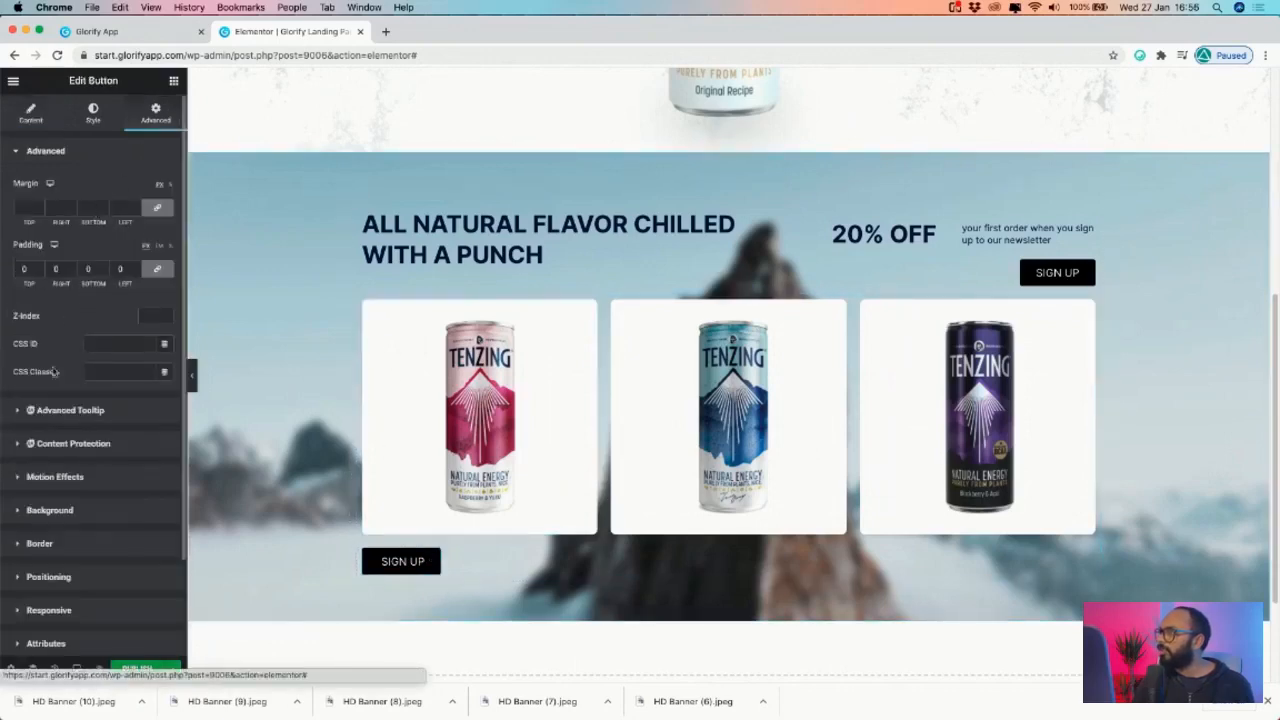
{"action": "left_click", "coordinate": [43, 587]}
{"action": "left_click", "coordinate": [135, 384]}
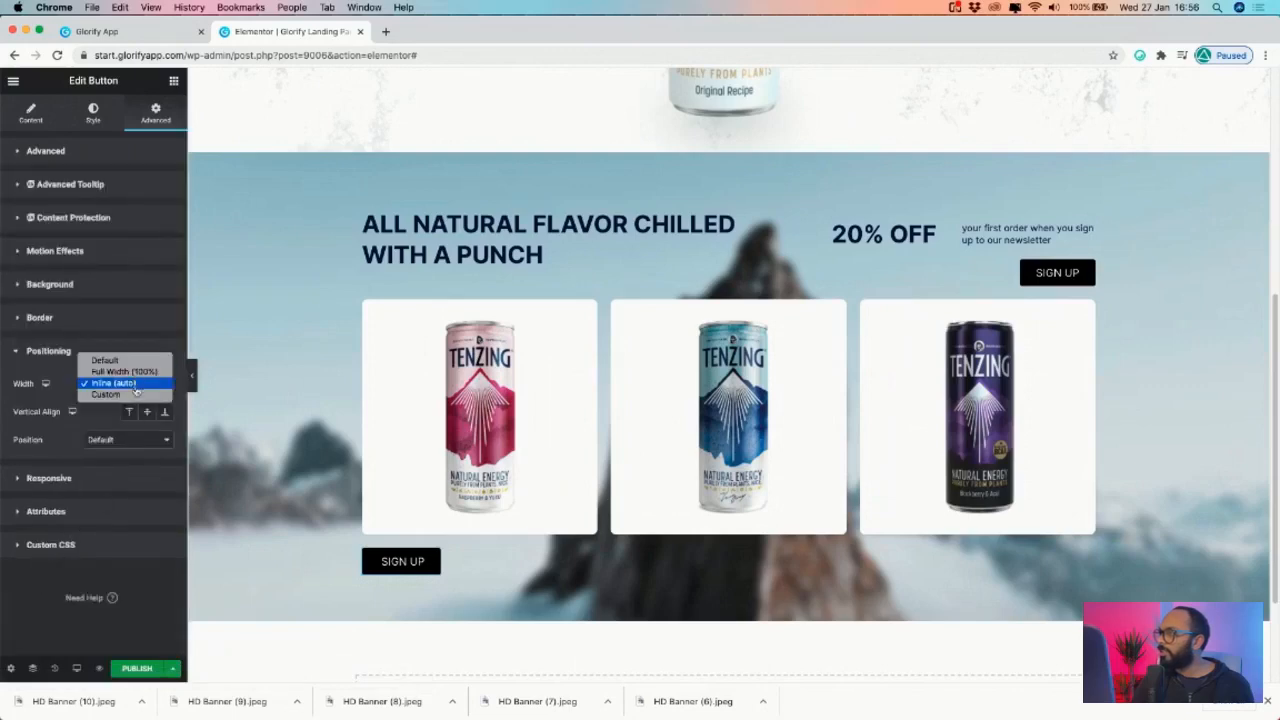
{"action": "left_click", "coordinate": [124, 371]}
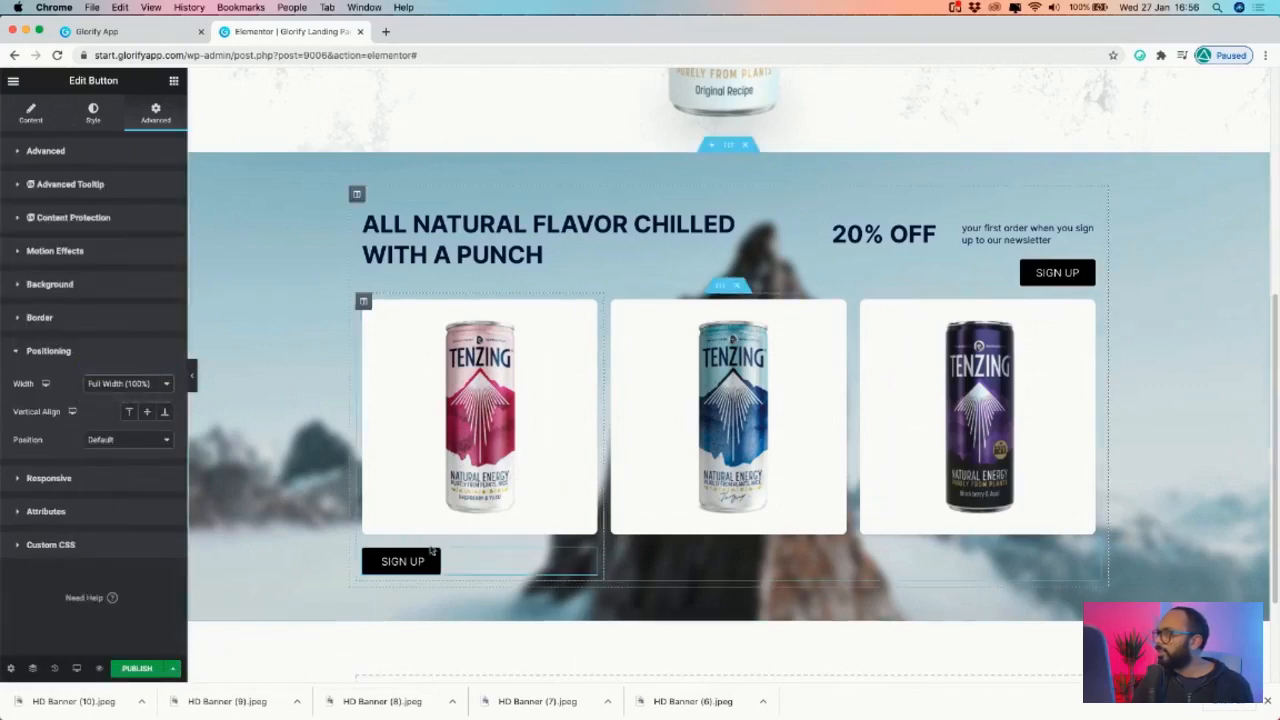
- Set the column's Horizontal Align to Center and the button's Alignment to center
{"action": "left_click", "coordinate": [364, 303]}
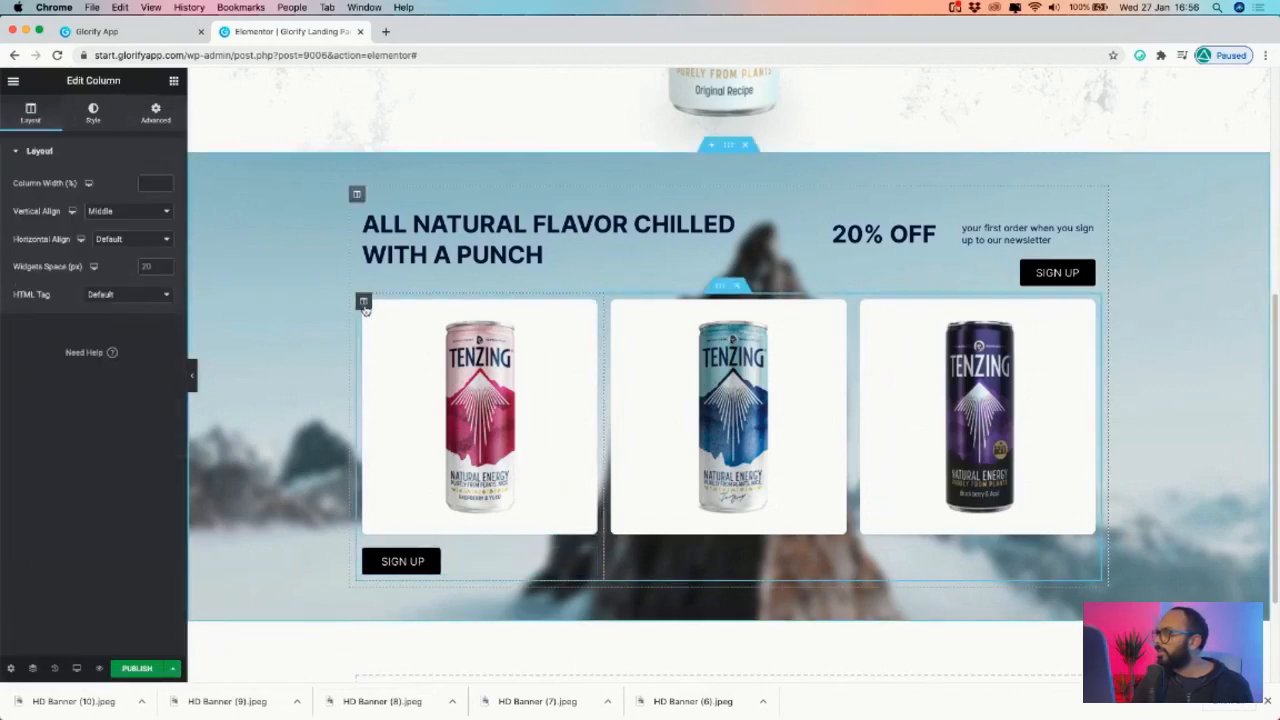
{"action": "left_click", "coordinate": [139, 238]}
{"action": "left_click", "coordinate": [125, 262]}
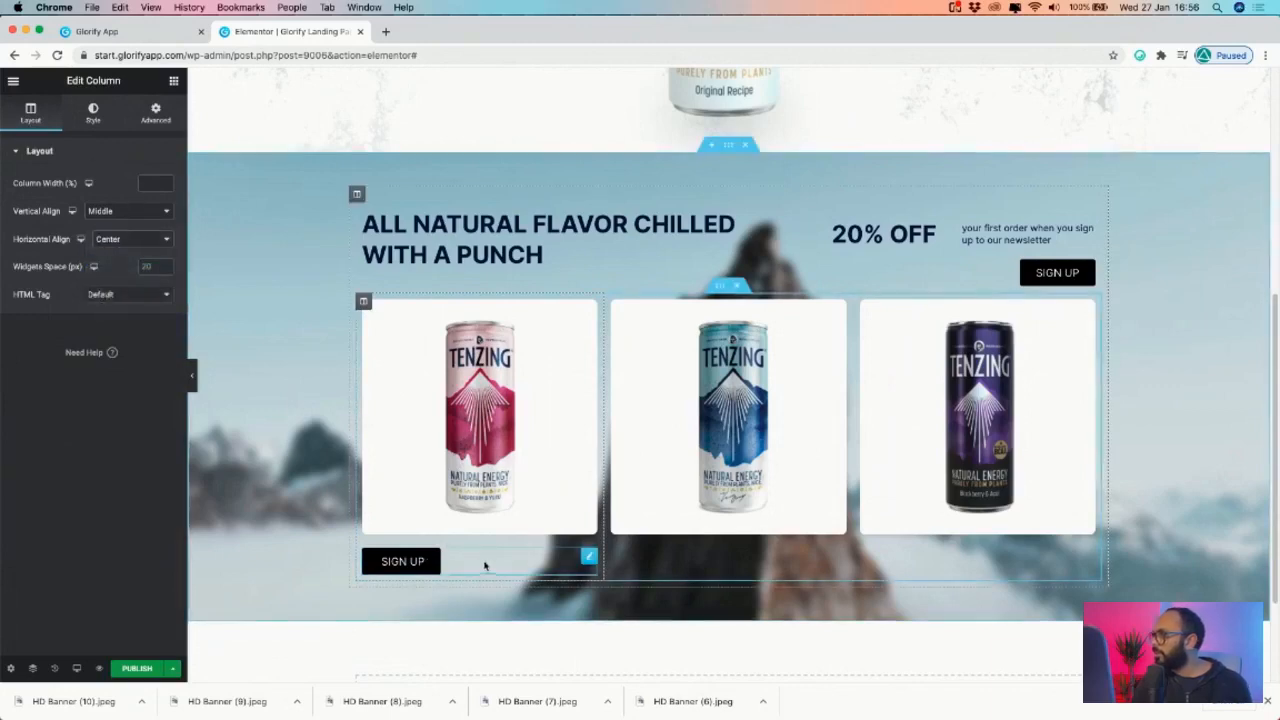
{"action": "left_click", "coordinate": [589, 557]}
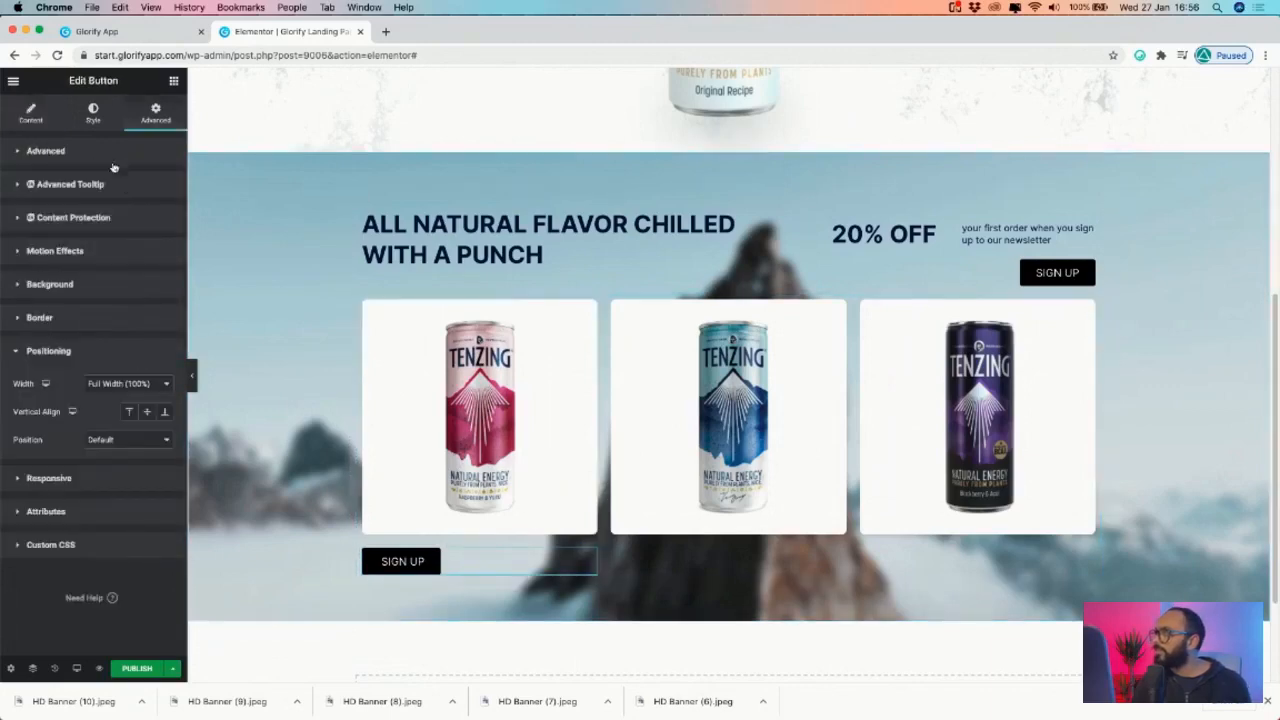
{"action": "left_click", "coordinate": [94, 112]}
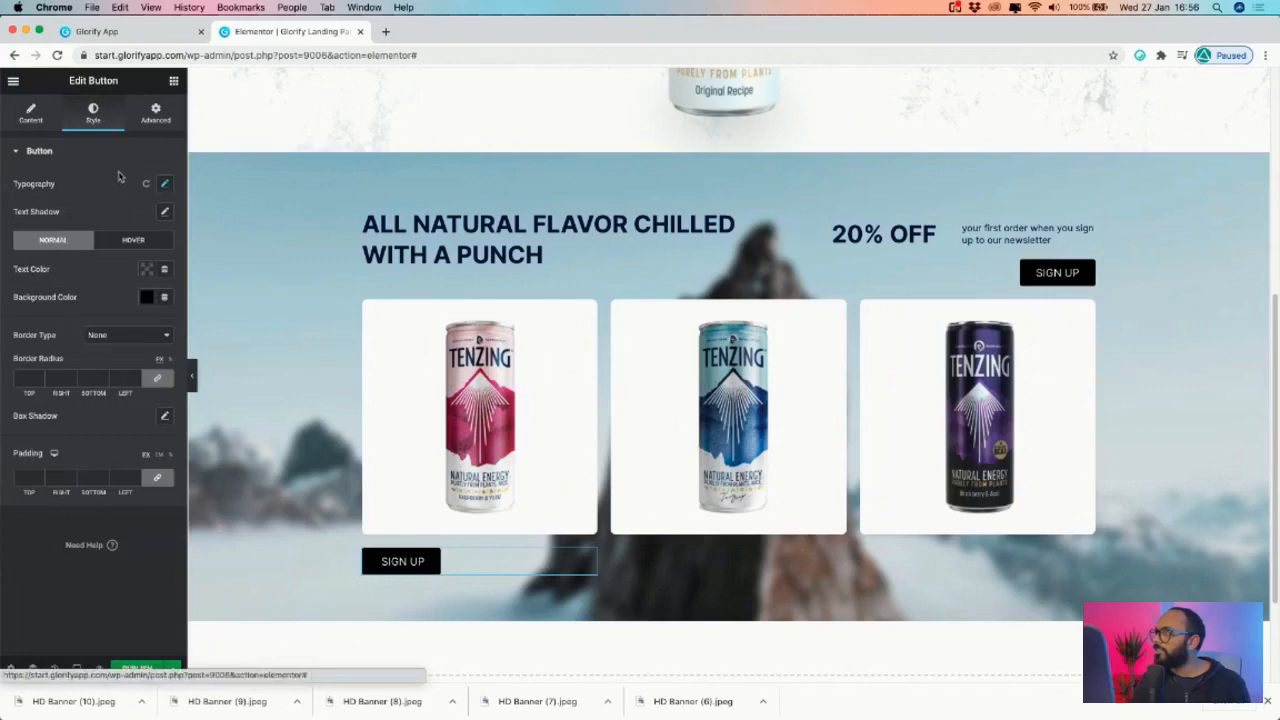
{"action": "left_click", "coordinate": [30, 112]}
{"action": "left_click", "coordinate": [128, 282]}
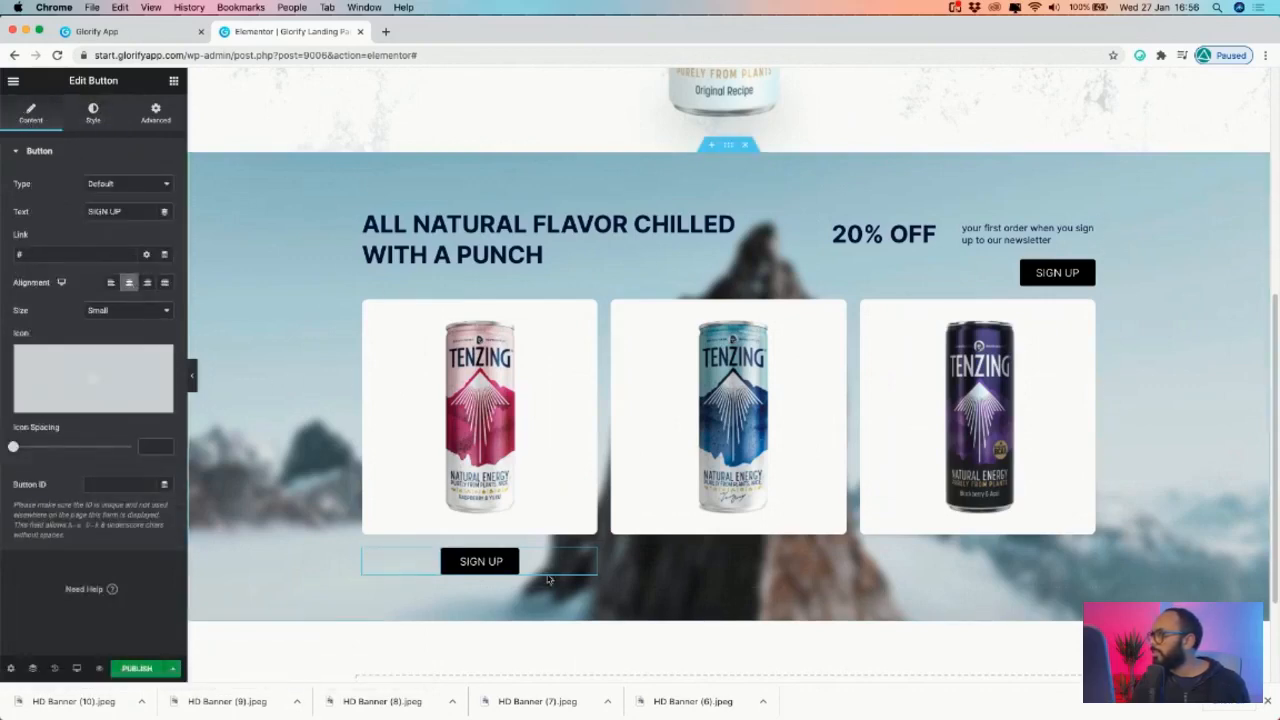
- Relabel the first can's button '£1.99 - ADD TO CART' with ADD TO CART in bold
{"action": "triple_click", "coordinate": [478, 562]}
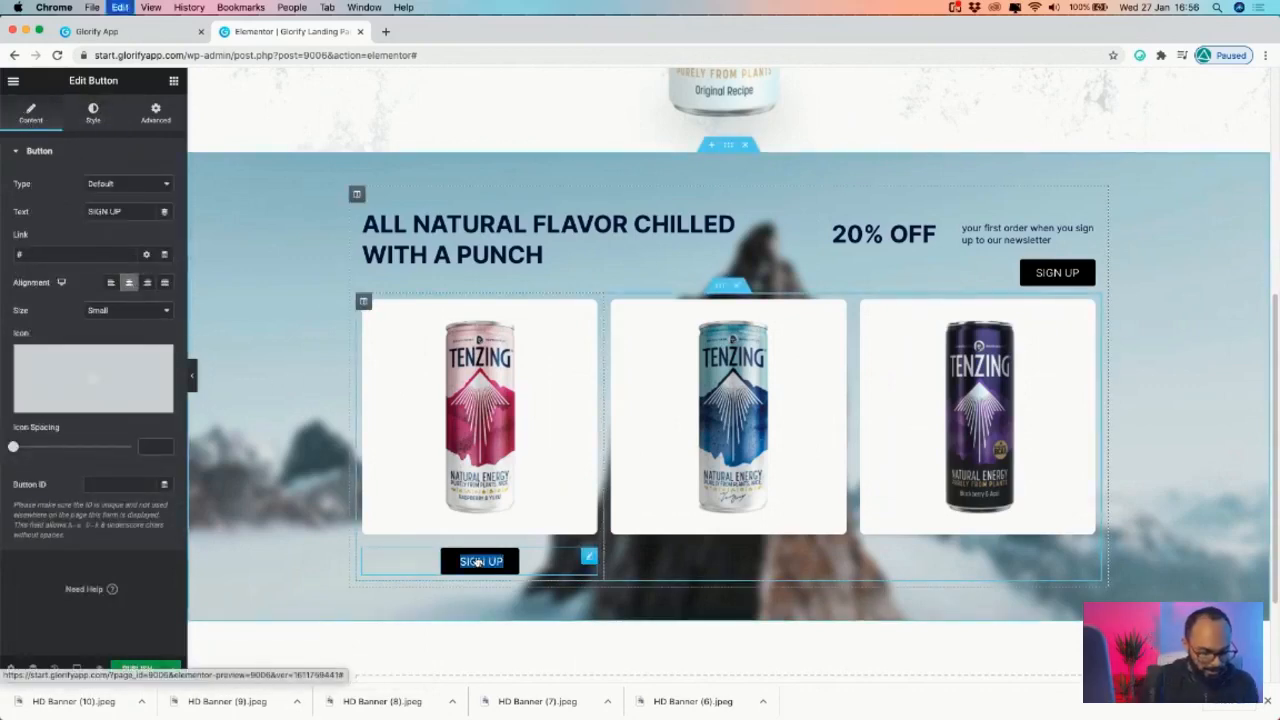
{"action": "key", "text": "BackSpace"}
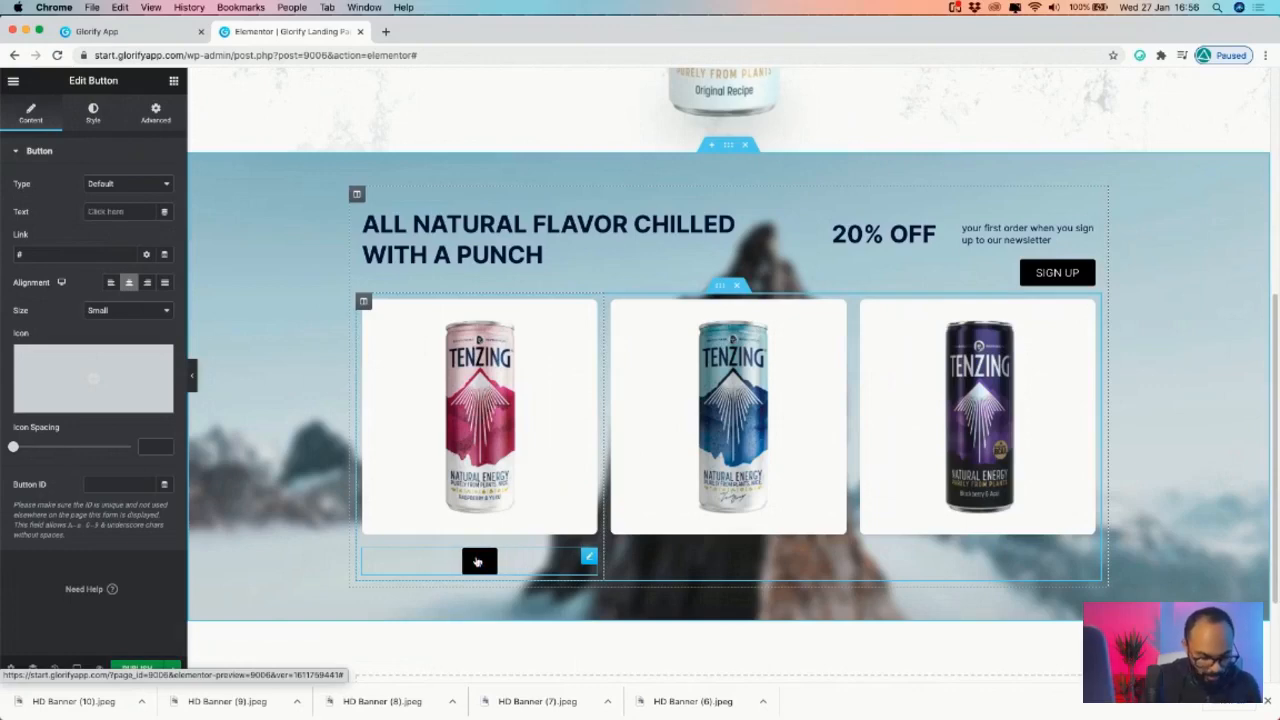
{"action": "type", "text": "£1.99"}
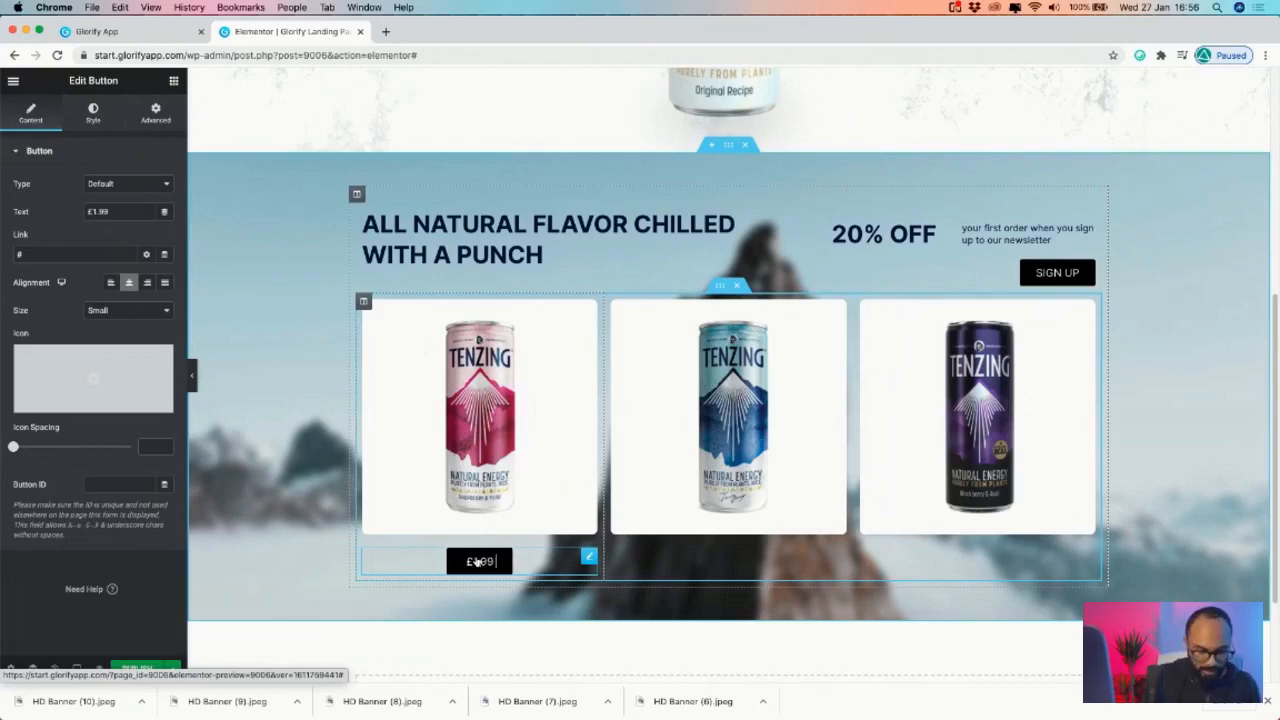
{"action": "type", "text": " - ADD TO CART"}
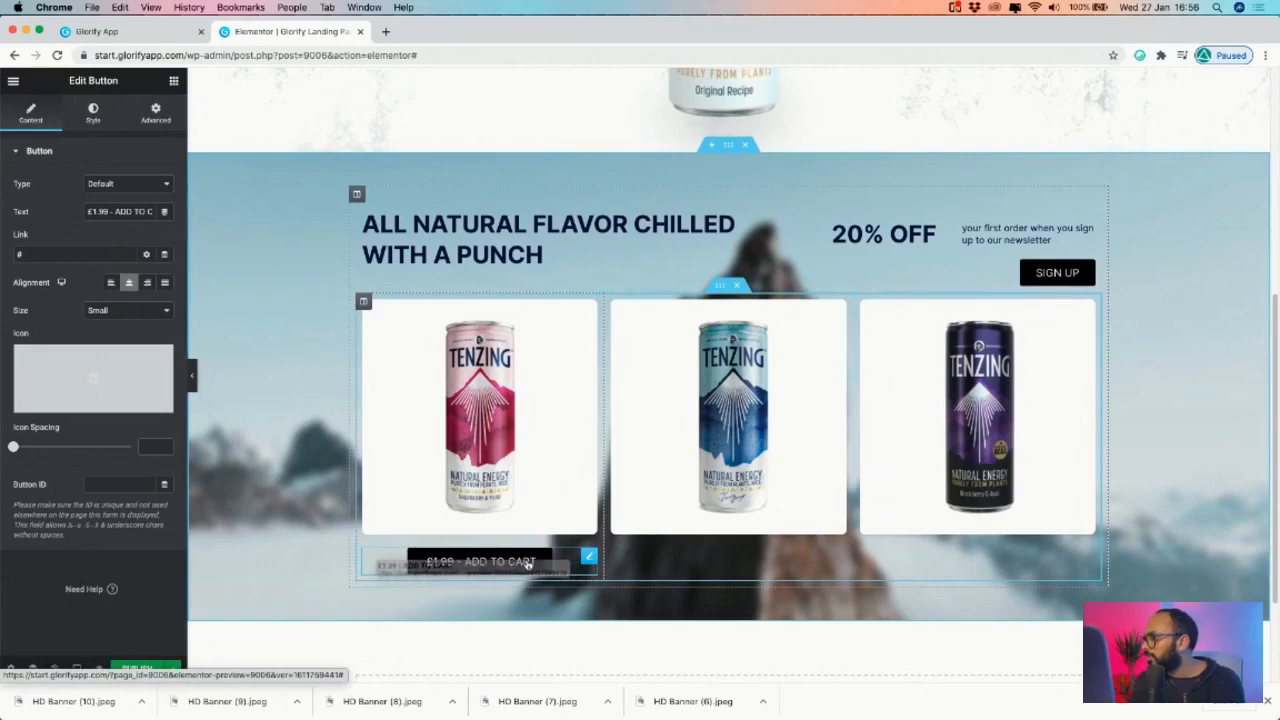
{"action": "left_click_drag", "start_coordinate": [540, 561], "coordinate": [465, 561]}
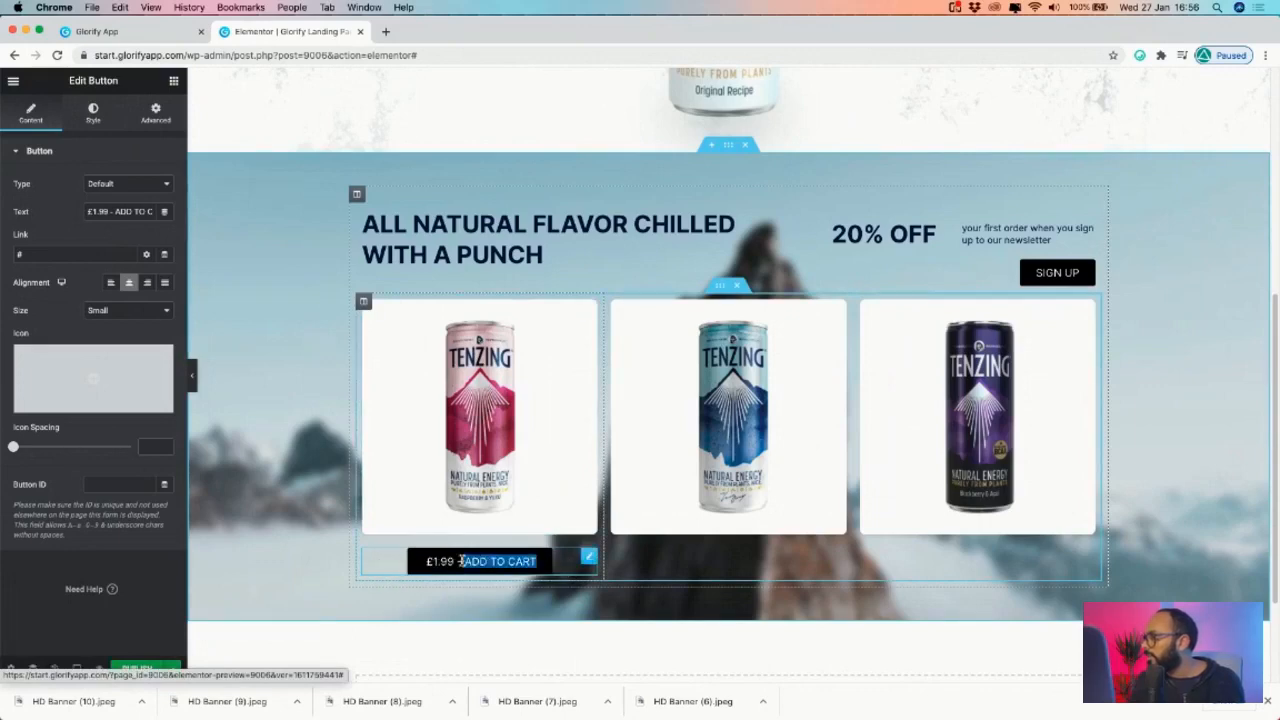
{"action": "key", "text": "super+b"}
- Duplicate the price button and place copies under the second and third can cards
{"action": "right_click", "coordinate": [590, 560]}
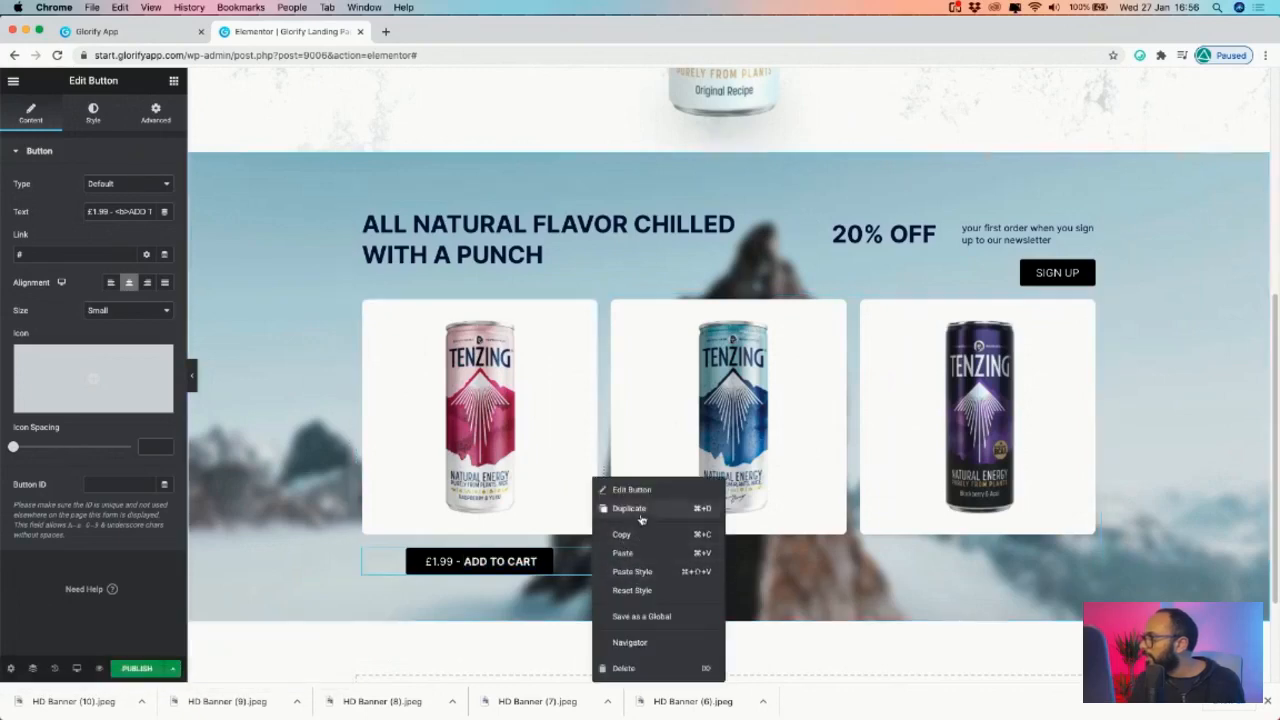
{"action": "left_click", "coordinate": [629, 508]}
{"action": "left_click_drag", "start_coordinate": [480, 600], "coordinate": [779, 519]}
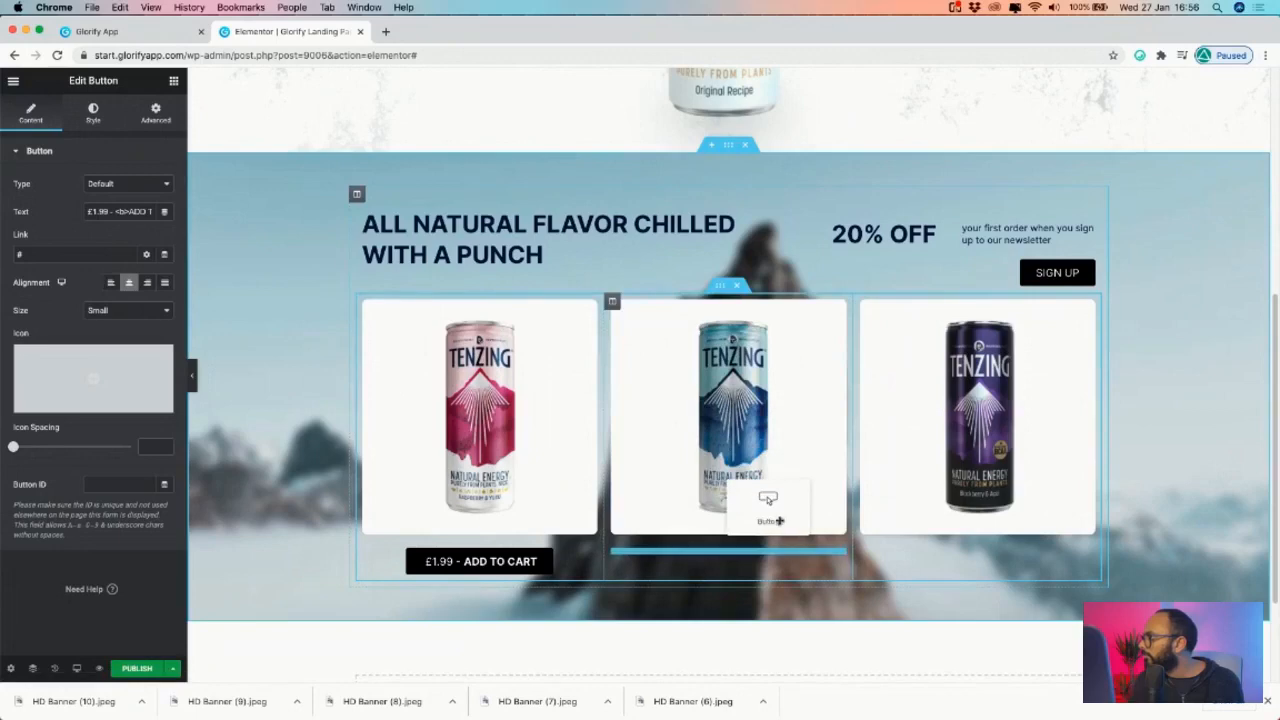
{"action": "left_click_drag", "start_coordinate": [834, 550], "coordinate": [828, 555]}
{"action": "right_click", "coordinate": [830, 556]}
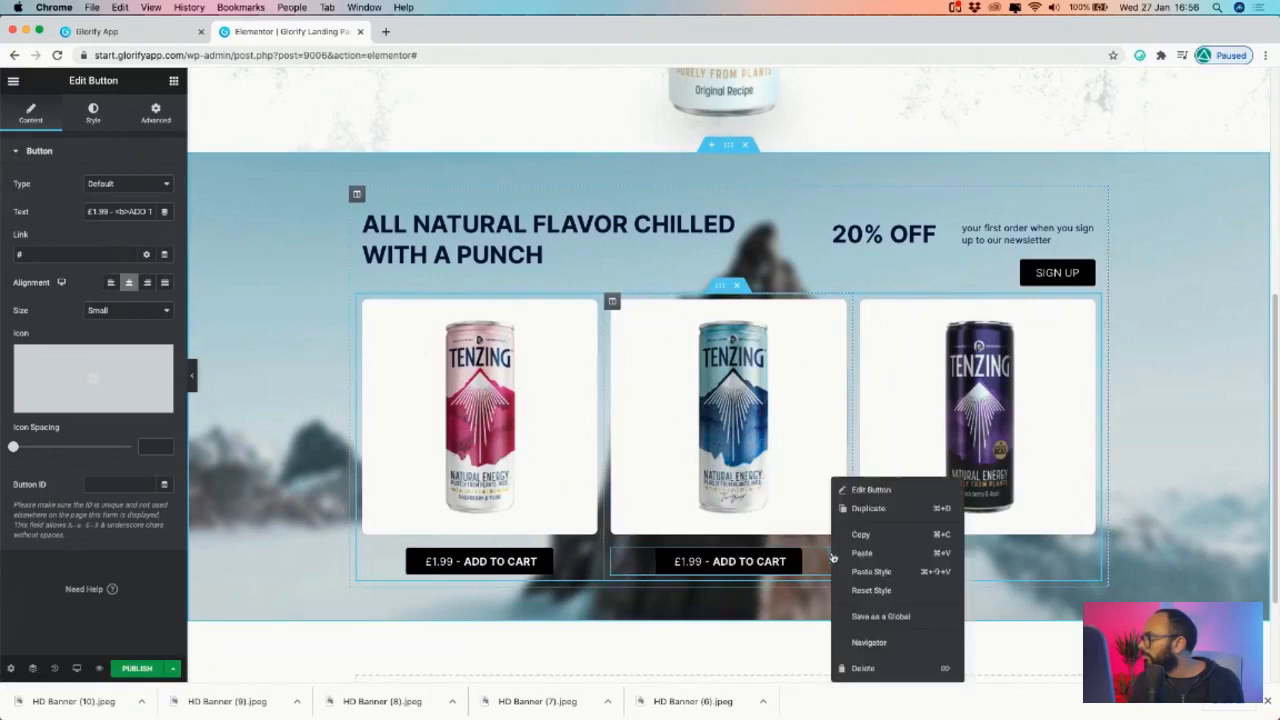
{"action": "left_click", "coordinate": [868, 508]}
{"action": "left_click_drag", "start_coordinate": [730, 597], "coordinate": [1010, 550]}
- Set the hero inner section's top margin to 50, then collapse the editor panel to preview
{"action": "scroll", "coordinate": [1186, 505], "scroll_direction": "up", "scroll_amount": 5}
{"action": "scroll", "coordinate": [1022, 365], "scroll_direction": "down", "scroll_amount": 4}
{"action": "scroll", "coordinate": [1014, 363], "scroll_direction": "up", "scroll_amount": 4}
{"action": "scroll", "coordinate": [891, 266], "scroll_direction": "down", "scroll_amount": 3}
{"action": "scroll", "coordinate": [497, 483], "scroll_direction": "up", "scroll_amount": 4}
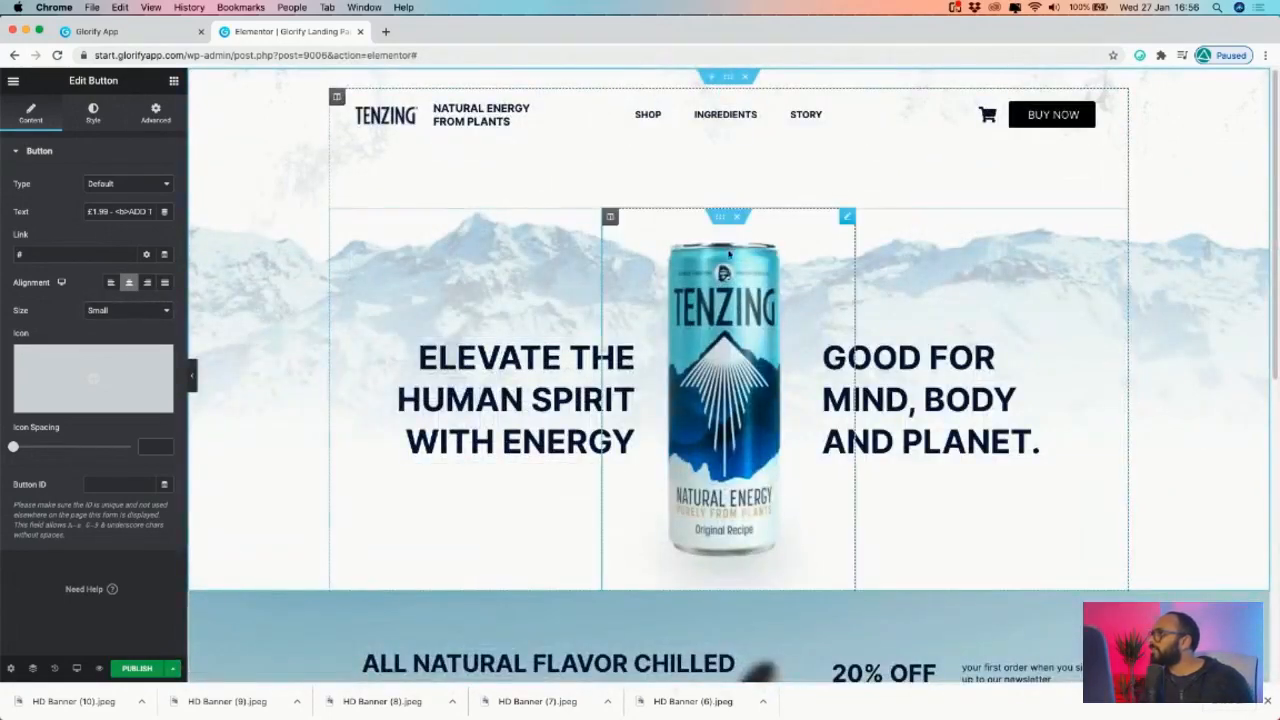
{"action": "left_click", "coordinate": [720, 216]}
{"action": "left_click", "coordinate": [155, 112]}
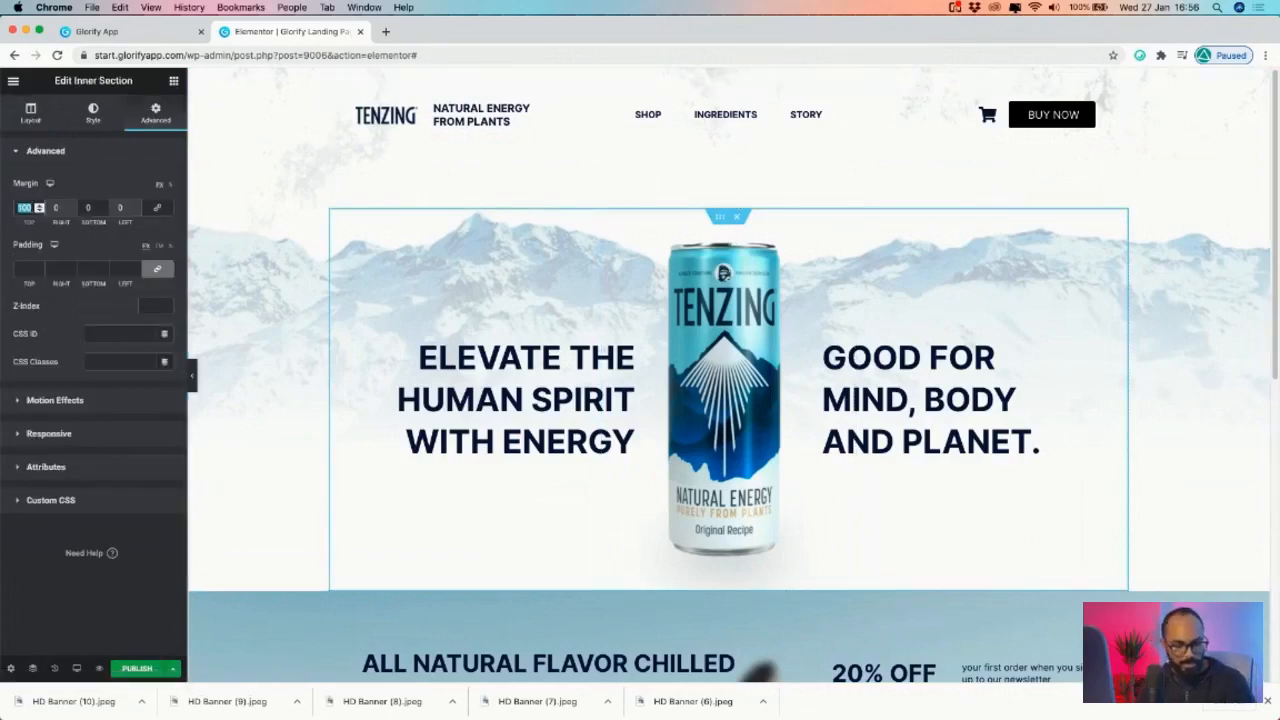
{"action": "scroll", "coordinate": [683, 224], "scroll_direction": "down", "scroll_amount": 5}
{"action": "scroll", "coordinate": [683, 224], "scroll_direction": "up", "scroll_amount": 5}
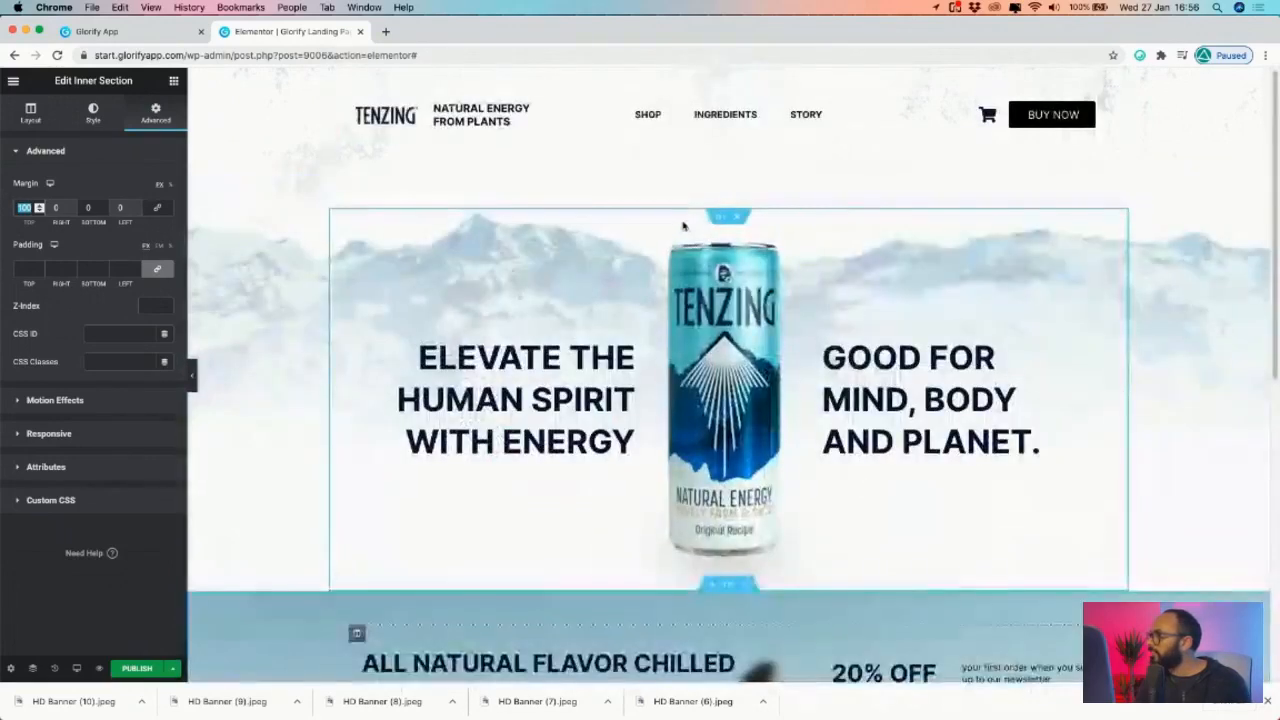
{"action": "type", "text": "50"}
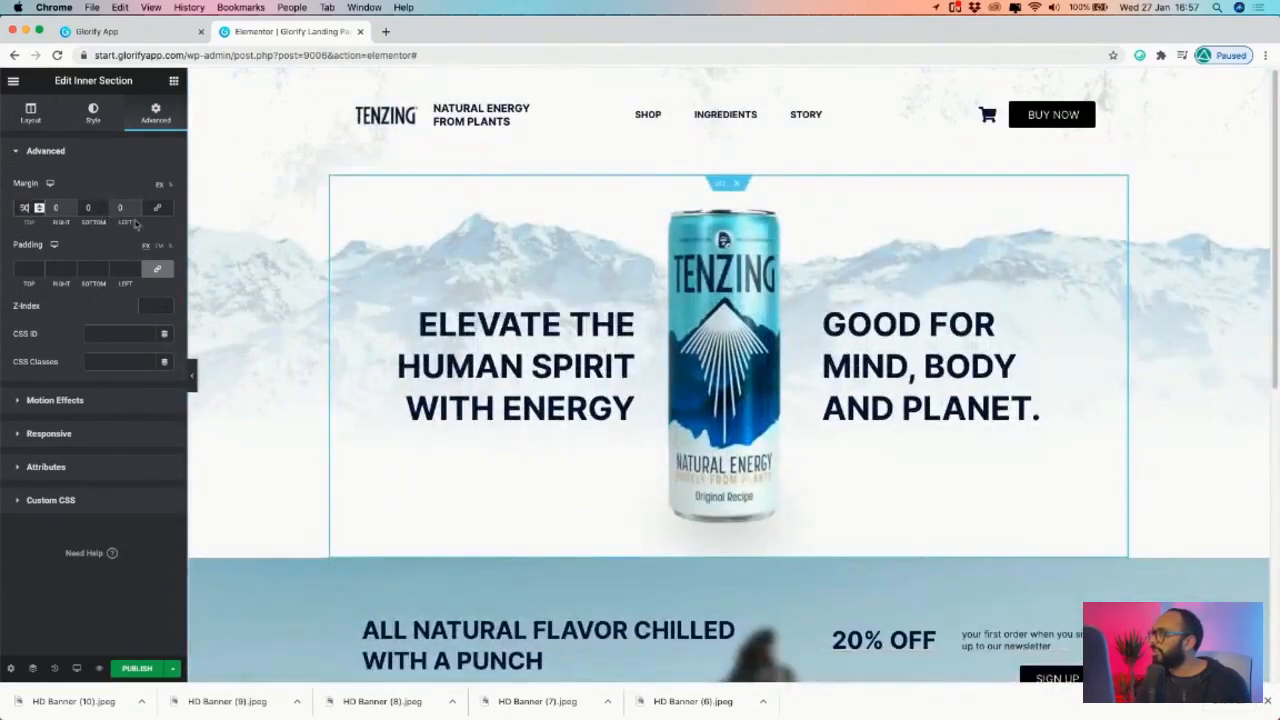
{"action": "scroll", "coordinate": [1112, 234], "scroll_direction": "down", "scroll_amount": 2}
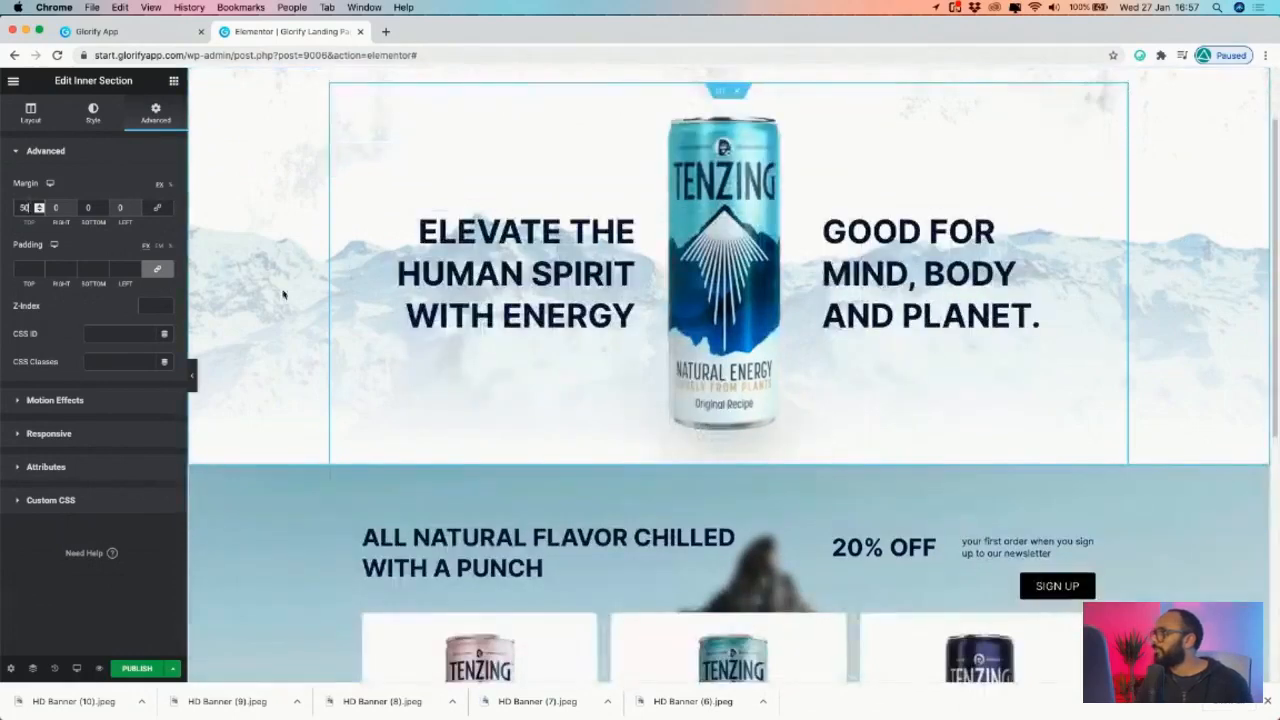
{"action": "left_click", "coordinate": [193, 378]}
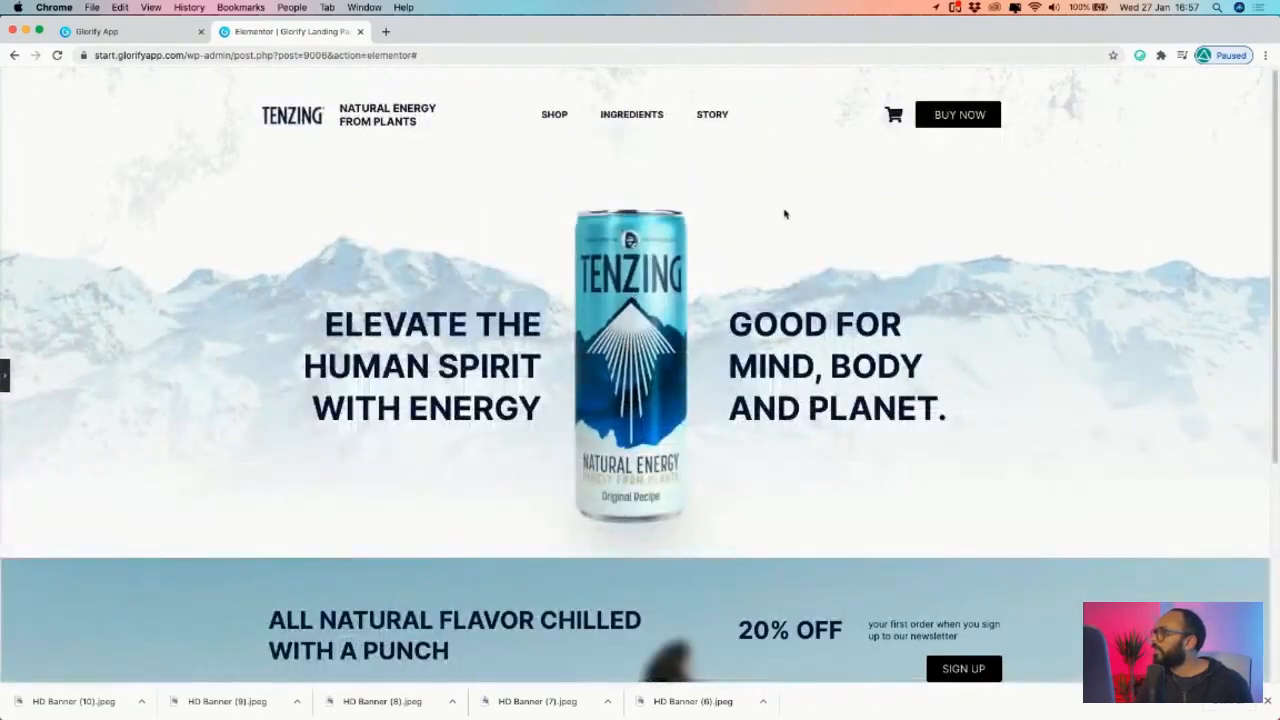
- Scroll through the preview to check the three cans with £1.99 - ADD TO CART buttons
{"action": "scroll", "coordinate": [785, 213], "scroll_direction": "down", "scroll_amount": 4}
{"action": "scroll", "coordinate": [789, 256], "scroll_direction": "up", "scroll_amount": 4}
{"action": "scroll", "coordinate": [789, 256], "scroll_direction": "down", "scroll_amount": 4}
{"action": "scroll", "coordinate": [789, 256], "scroll_direction": "up", "scroll_amount": 4}
{"action": "scroll", "coordinate": [789, 256], "scroll_direction": "down", "scroll_amount": 4}
{"action": "scroll", "coordinate": [770, 252], "scroll_direction": "up", "scroll_amount": 4}
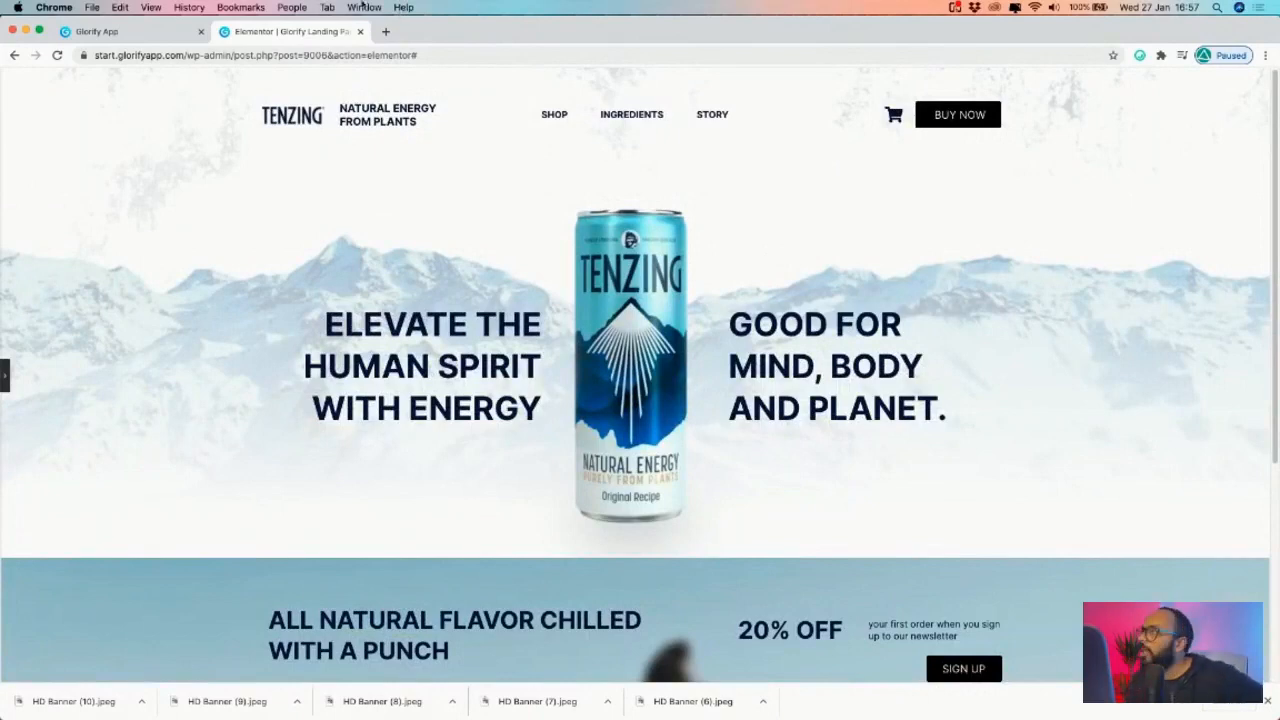
{"action": "scroll", "coordinate": [346, 352], "scroll_direction": "down", "scroll_amount": 4}
{"action": "scroll", "coordinate": [471, 391], "scroll_direction": "up", "scroll_amount": 4}
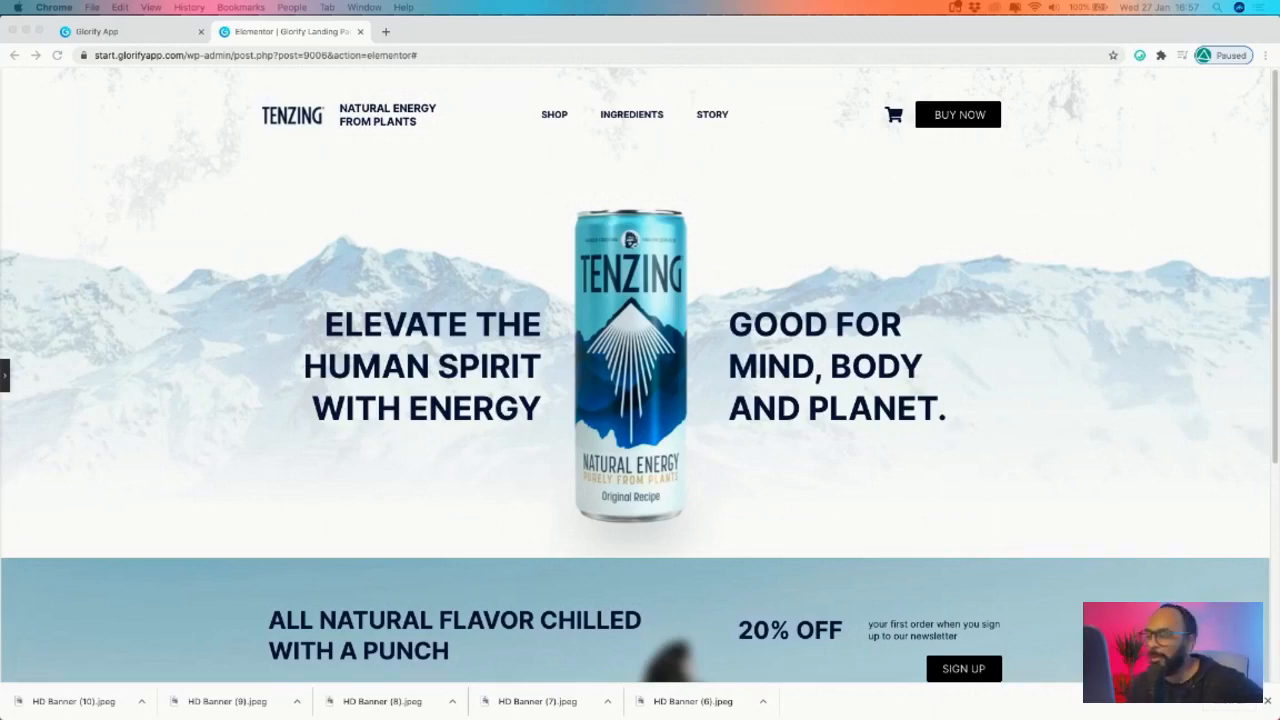
{"action": "scroll", "coordinate": [632, 340], "scroll_direction": "down", "scroll_amount": 5}
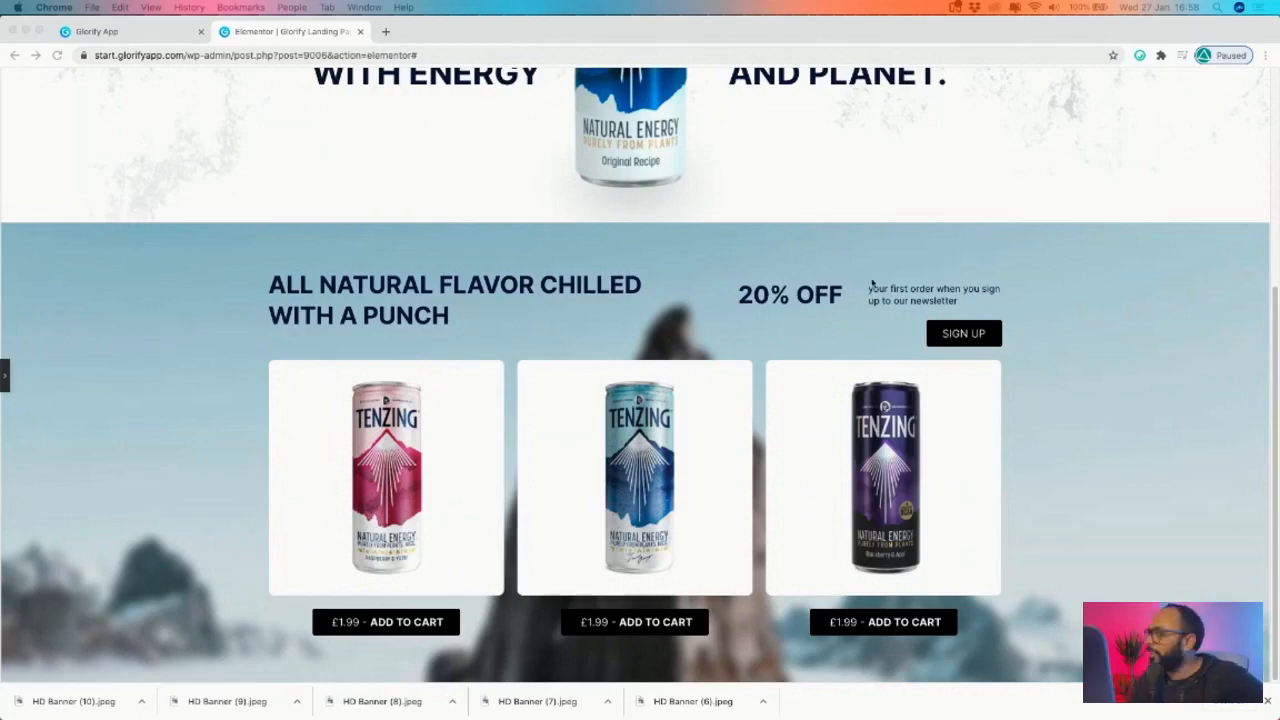
- Reopen the editor panel and bring up the desktop, tablet and mobile preview choices
{"action": "scroll", "coordinate": [828, 340], "scroll_direction": "up", "scroll_amount": 3}
{"action": "scroll", "coordinate": [640, 306], "scroll_direction": "down", "scroll_amount": 3}
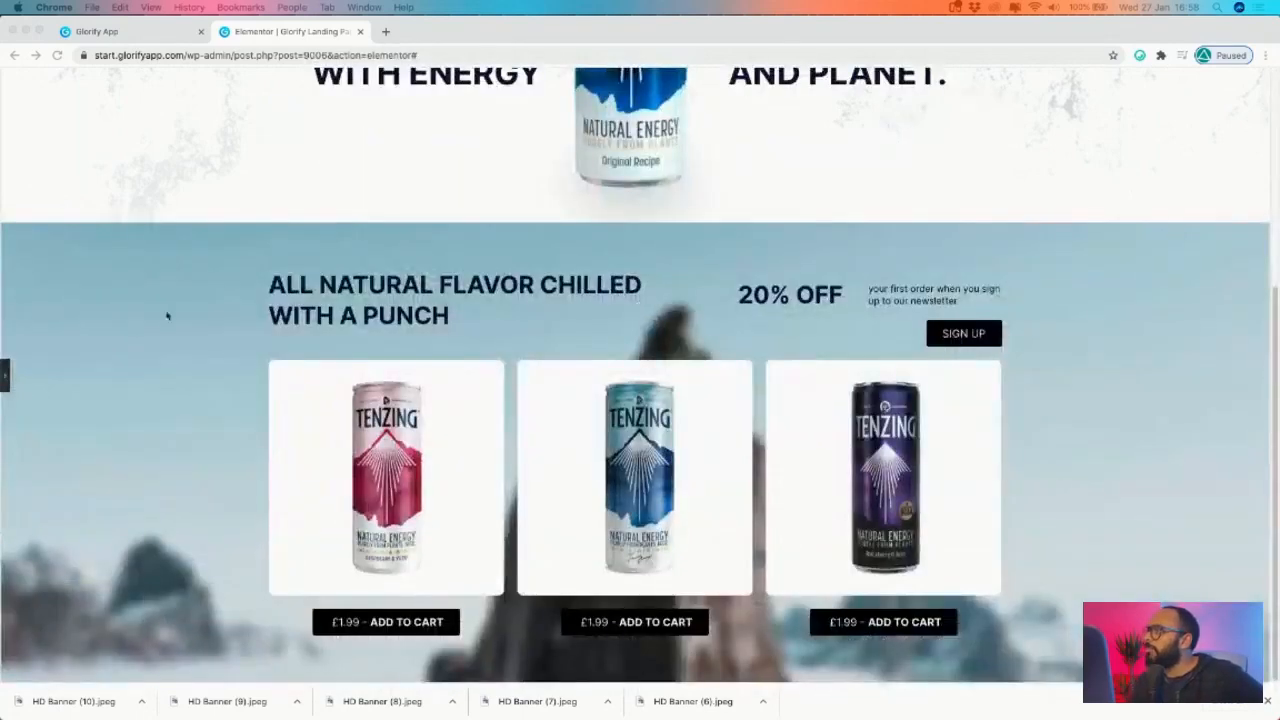
{"action": "left_click", "coordinate": [5, 380]}
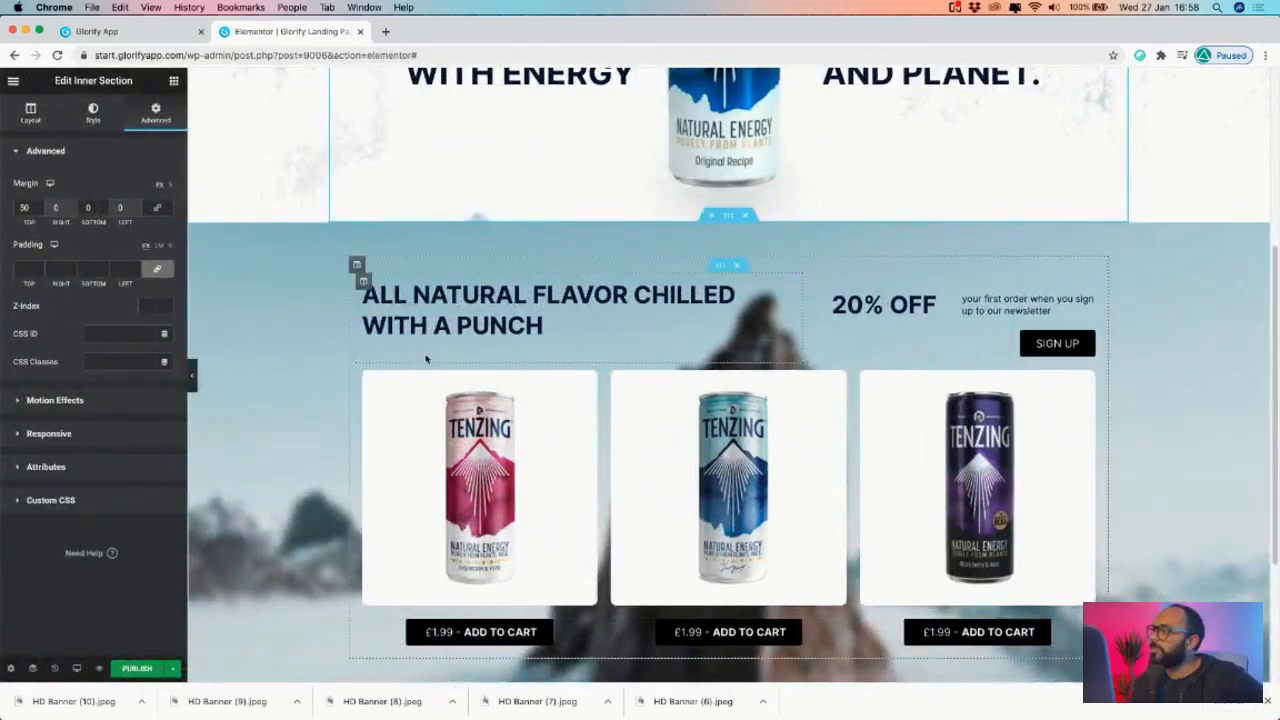
{"action": "left_click", "coordinate": [76, 668]}
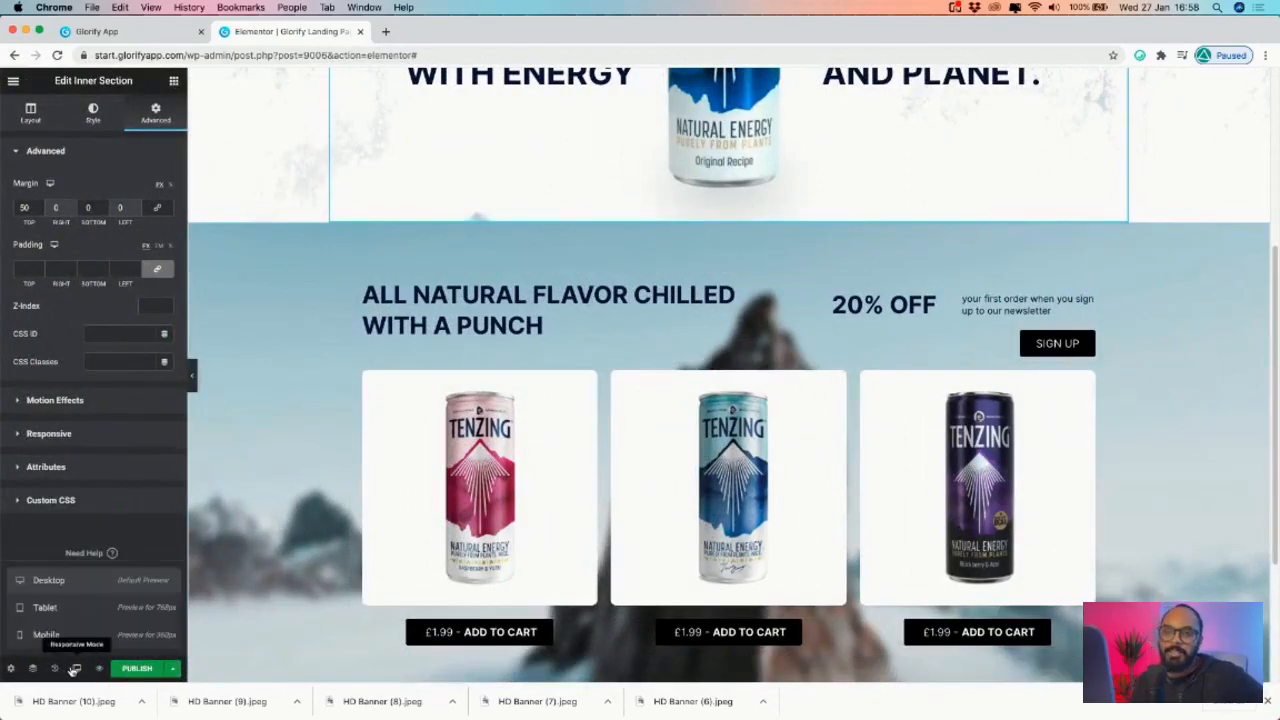
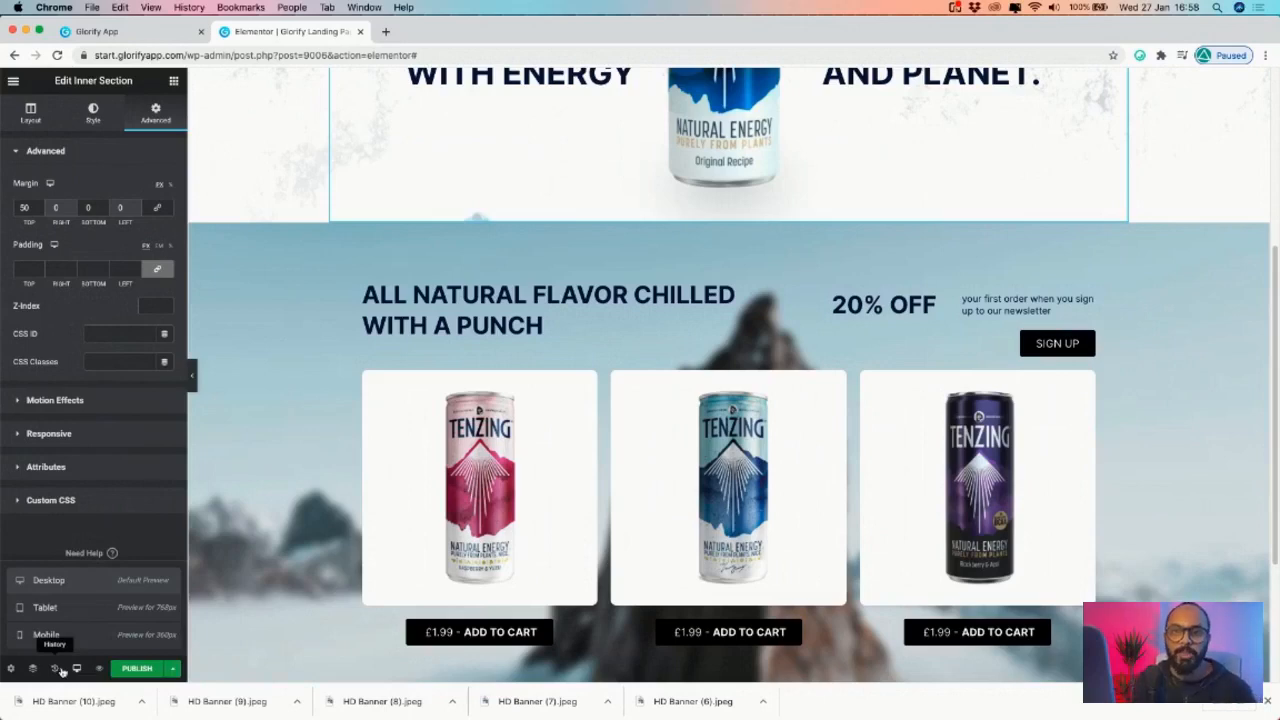
- In tablet view, set the 'Natural Energy From Plants' tagline's text size to 12
{"action": "left_click", "coordinate": [45, 607]}
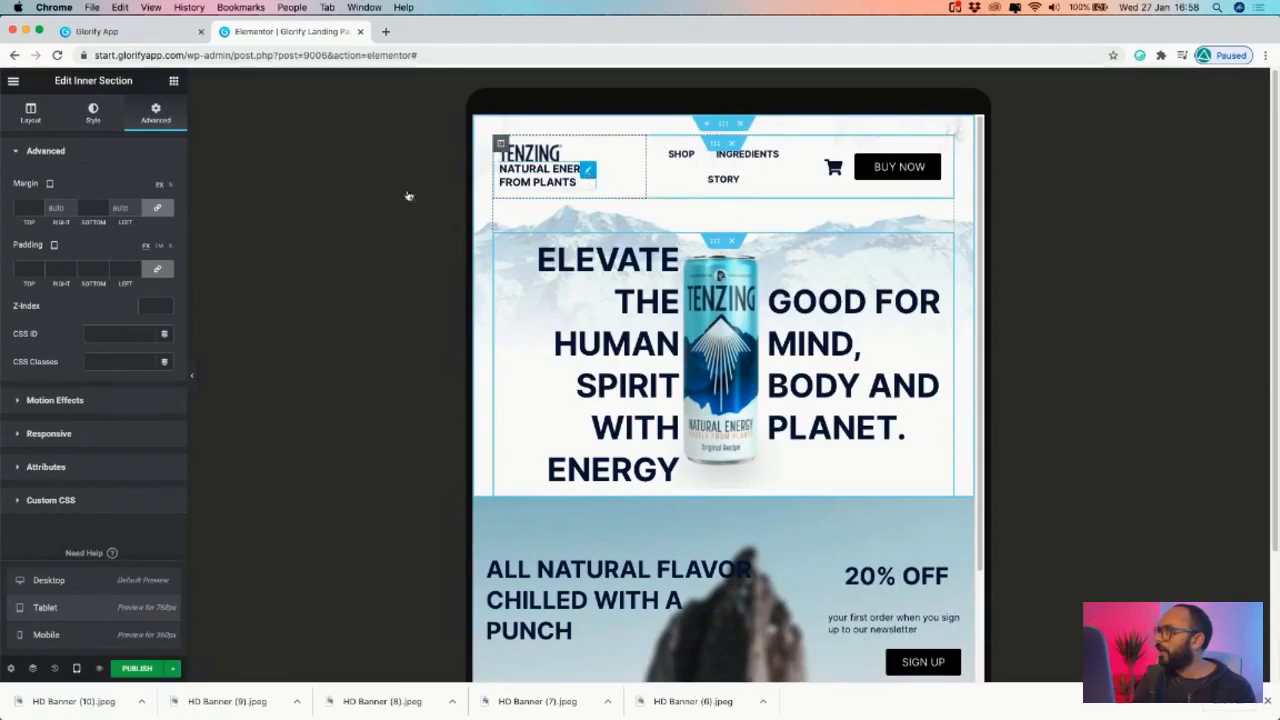
{"action": "left_click", "coordinate": [588, 174]}
{"action": "left_click", "coordinate": [163, 216]}
{"action": "left_click", "coordinate": [134, 298]}
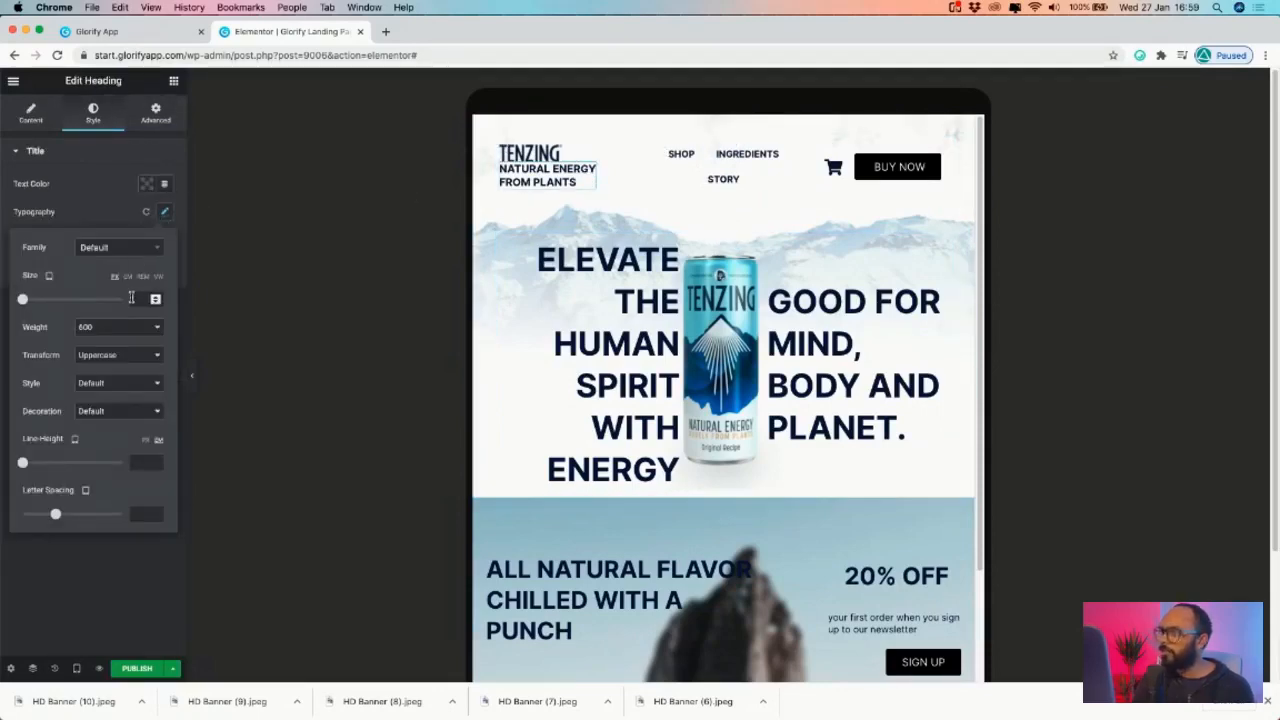
{"action": "type", "text": "123"}
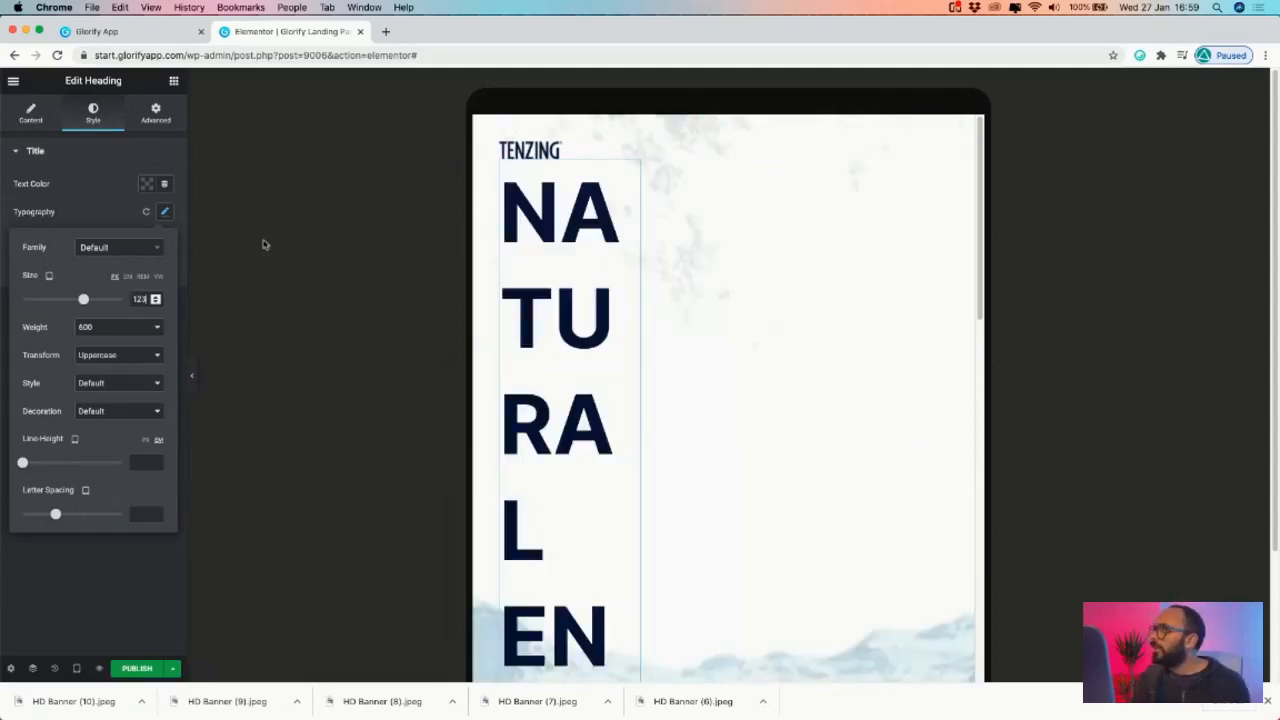
{"action": "key", "text": "BackSpace"}
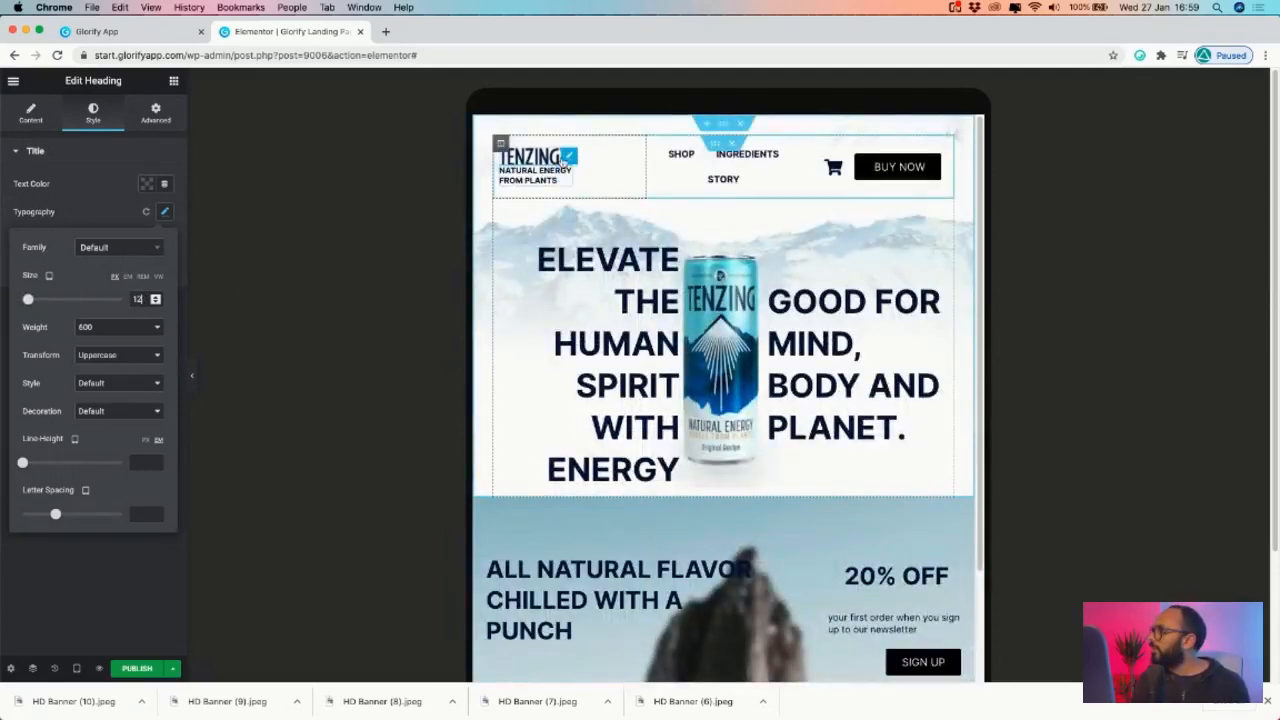
{"action": "left_click", "coordinate": [568, 157]}
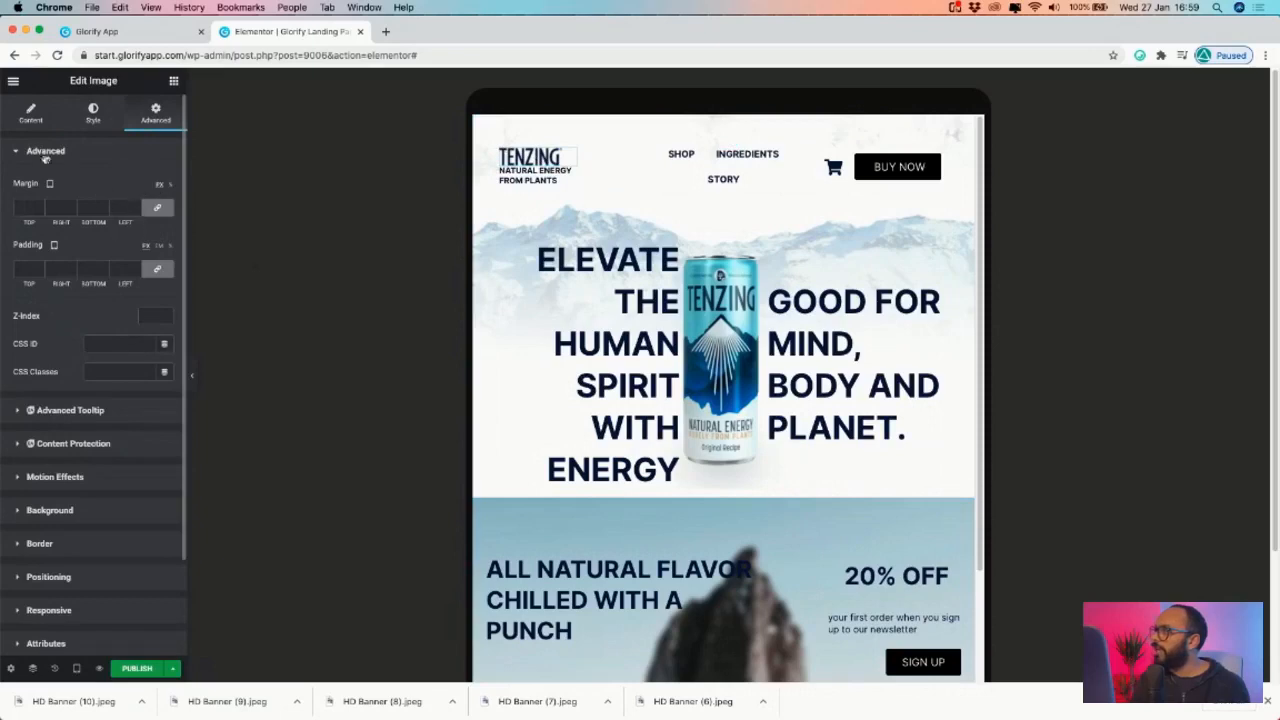
- Shrink the TENZING logo's width and reset its right margin to 0
{"action": "left_click", "coordinate": [93, 113]}
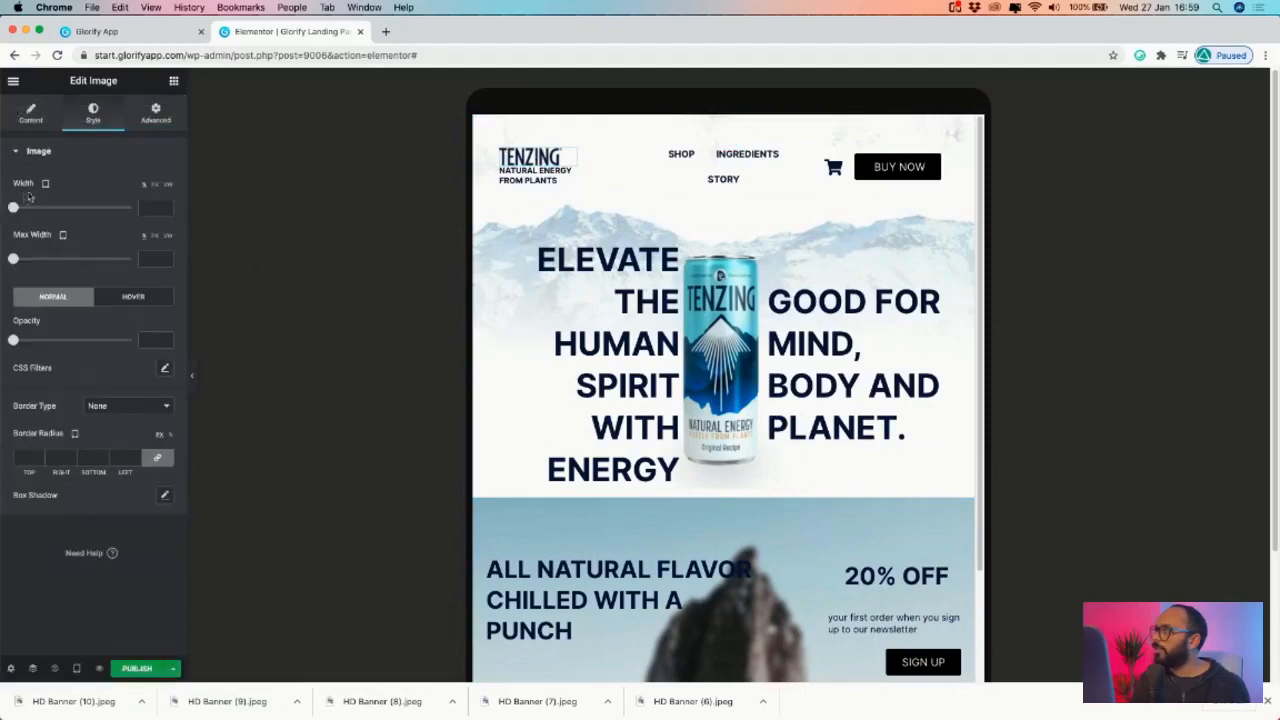
{"action": "left_click_drag", "start_coordinate": [16, 207], "coordinate": [42, 208]}
{"action": "left_click", "coordinate": [155, 113]}
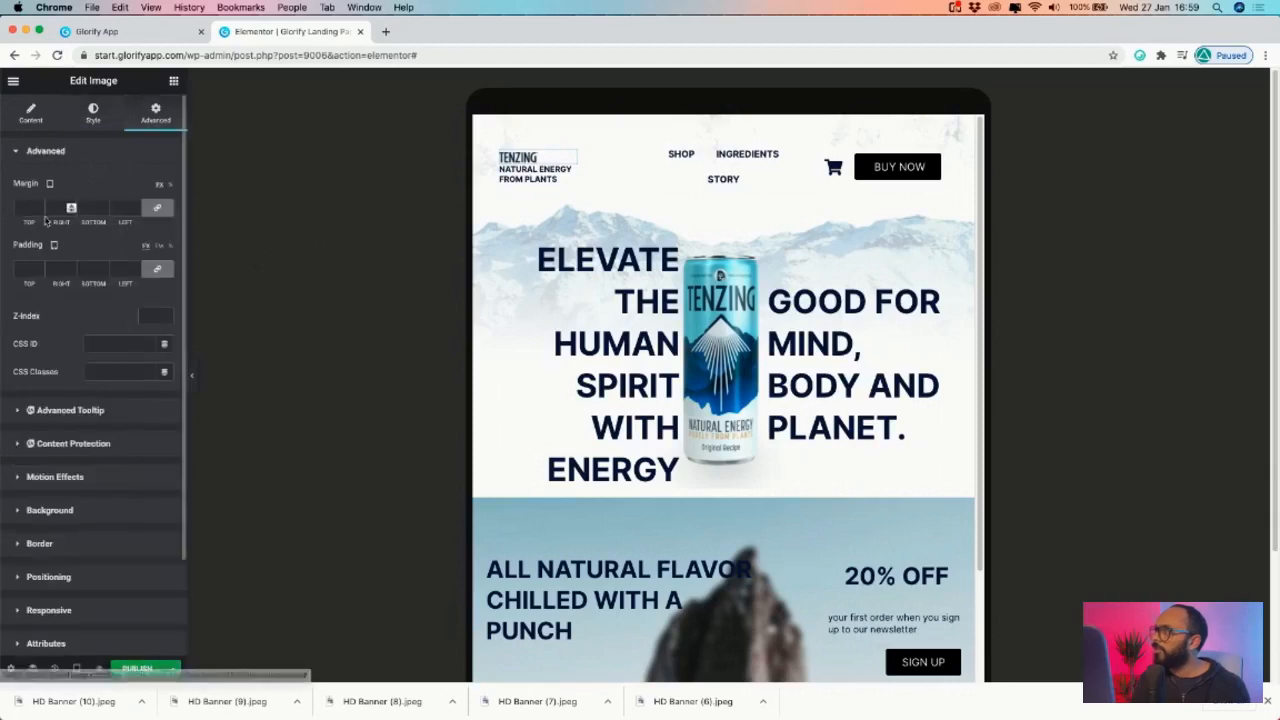
{"action": "left_click", "coordinate": [71, 212]}
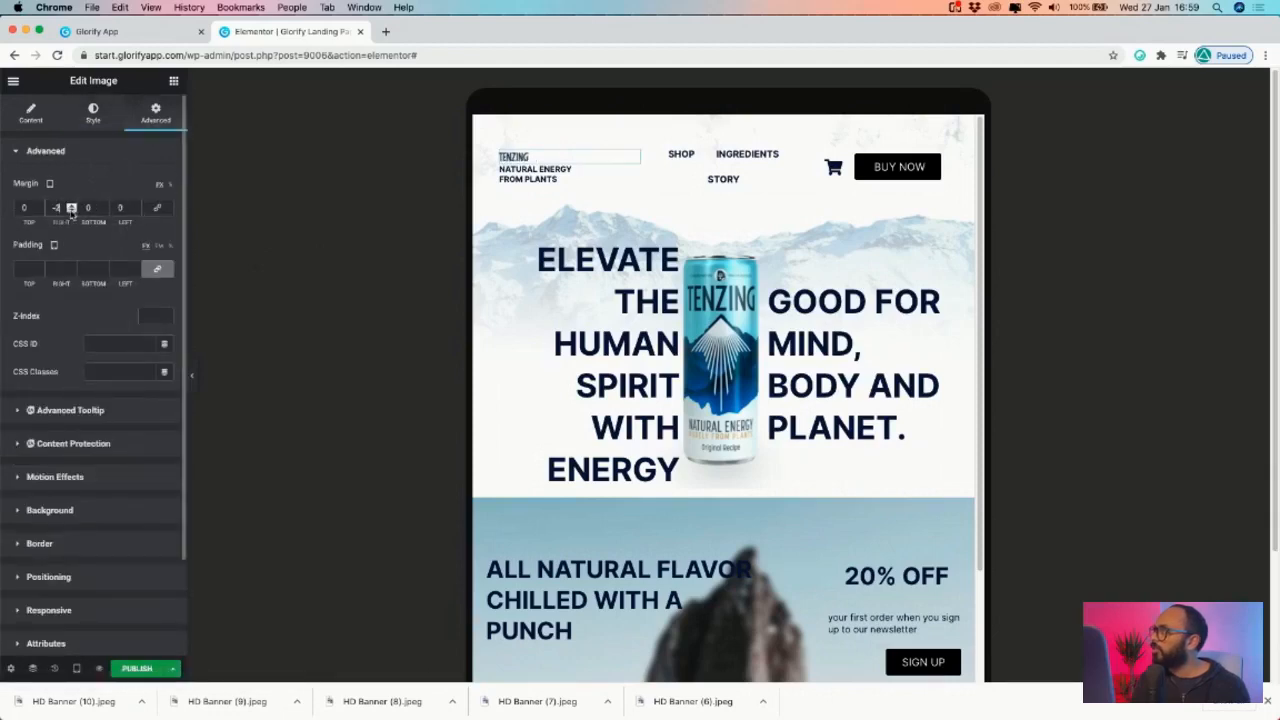
{"action": "left_click", "coordinate": [71, 212]}
{"action": "left_click", "coordinate": [72, 211]}
{"action": "left_click", "coordinate": [72, 211]}
{"action": "left_click", "coordinate": [72, 211]}
{"action": "left_click", "coordinate": [72, 211]}
{"action": "left_click", "coordinate": [73, 211]}
{"action": "left_click", "coordinate": [73, 211]}
{"action": "left_click", "coordinate": [73, 211]}
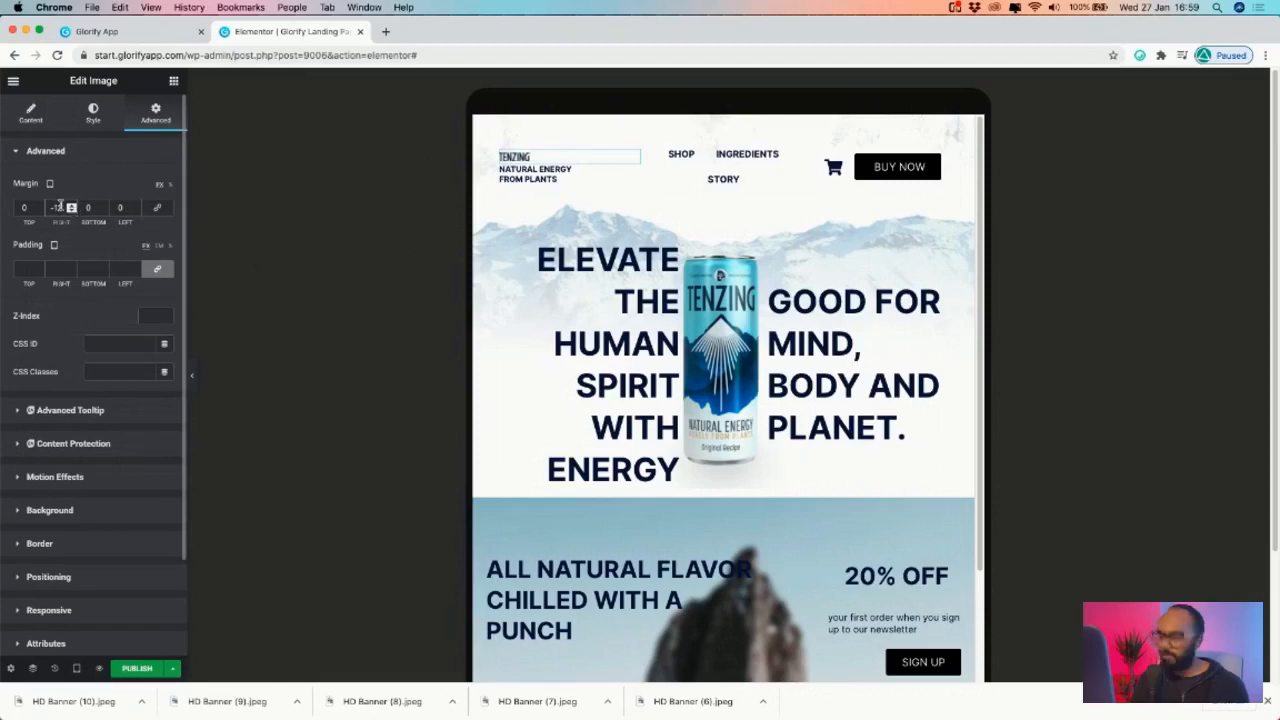
{"action": "double_click", "coordinate": [59, 208]}
{"action": "type", "text": "0"}
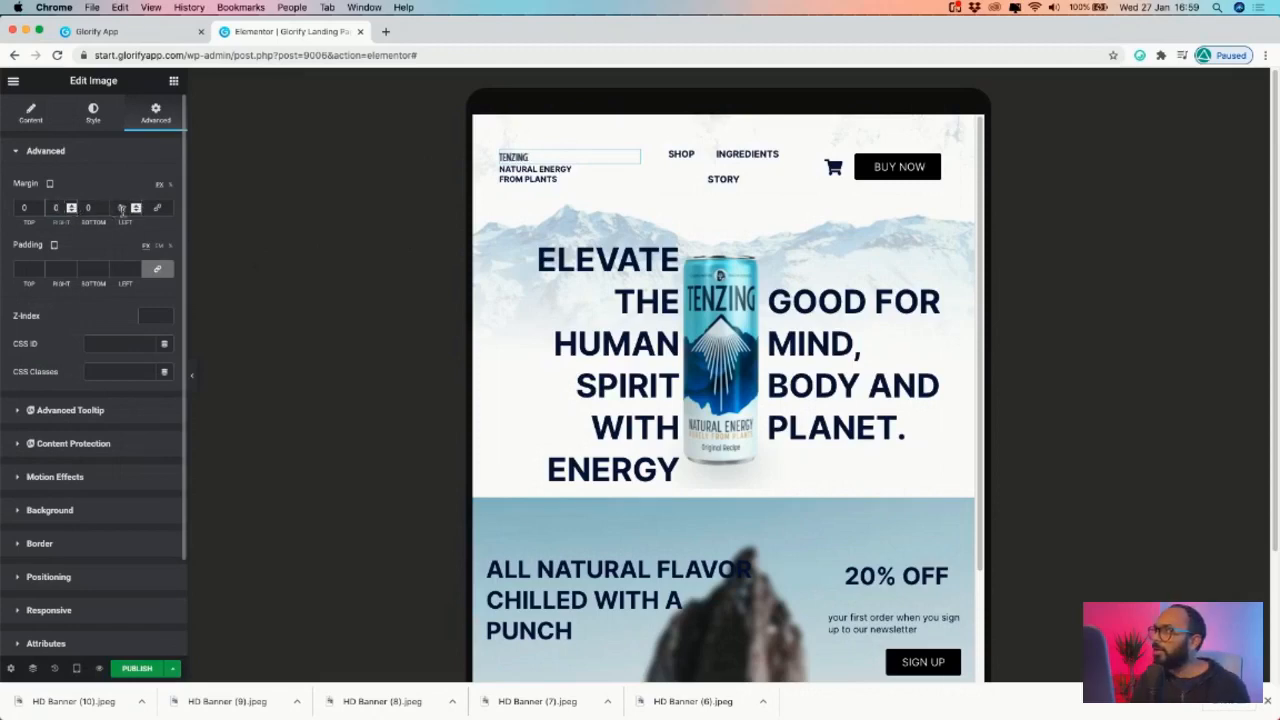
- Zero the logo's left margin, unlink its padding and set the right padding to 0
{"action": "left_click", "coordinate": [137, 212]}
{"action": "left_click", "coordinate": [137, 212]}
{"action": "left_click", "coordinate": [136, 212]}
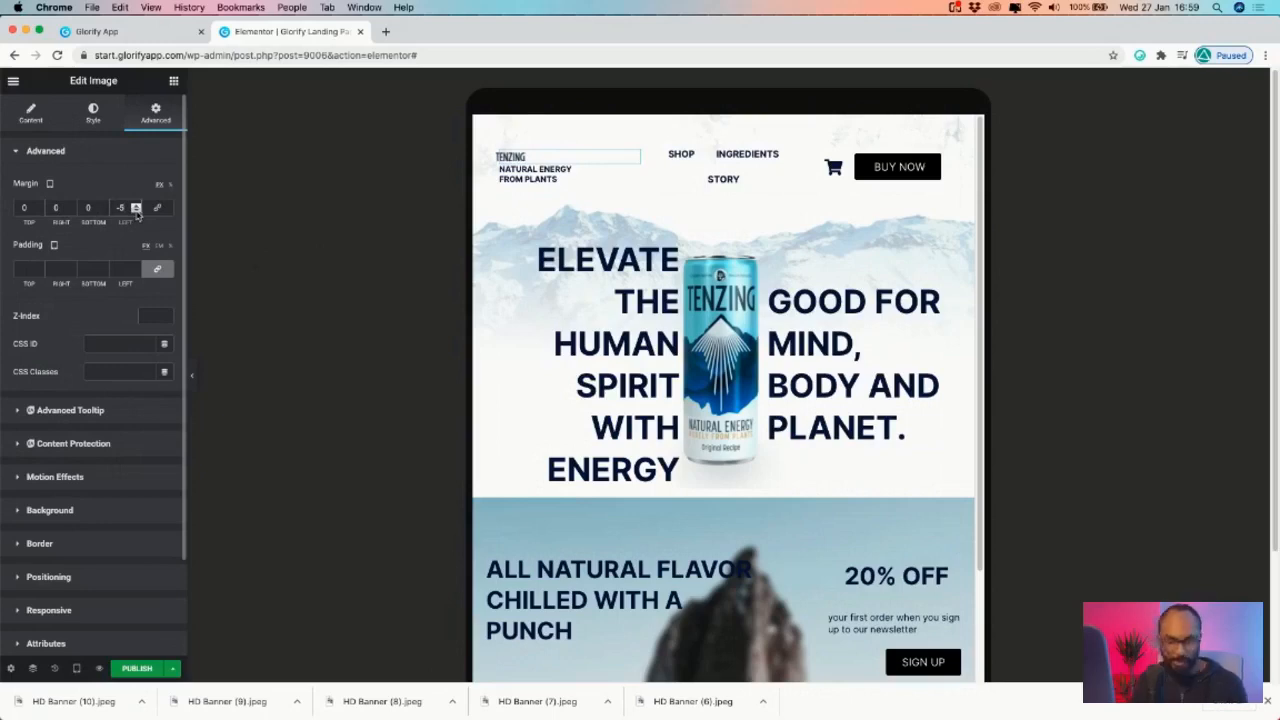
{"action": "type", "text": "0"}
{"action": "left_click", "coordinate": [162, 271]}
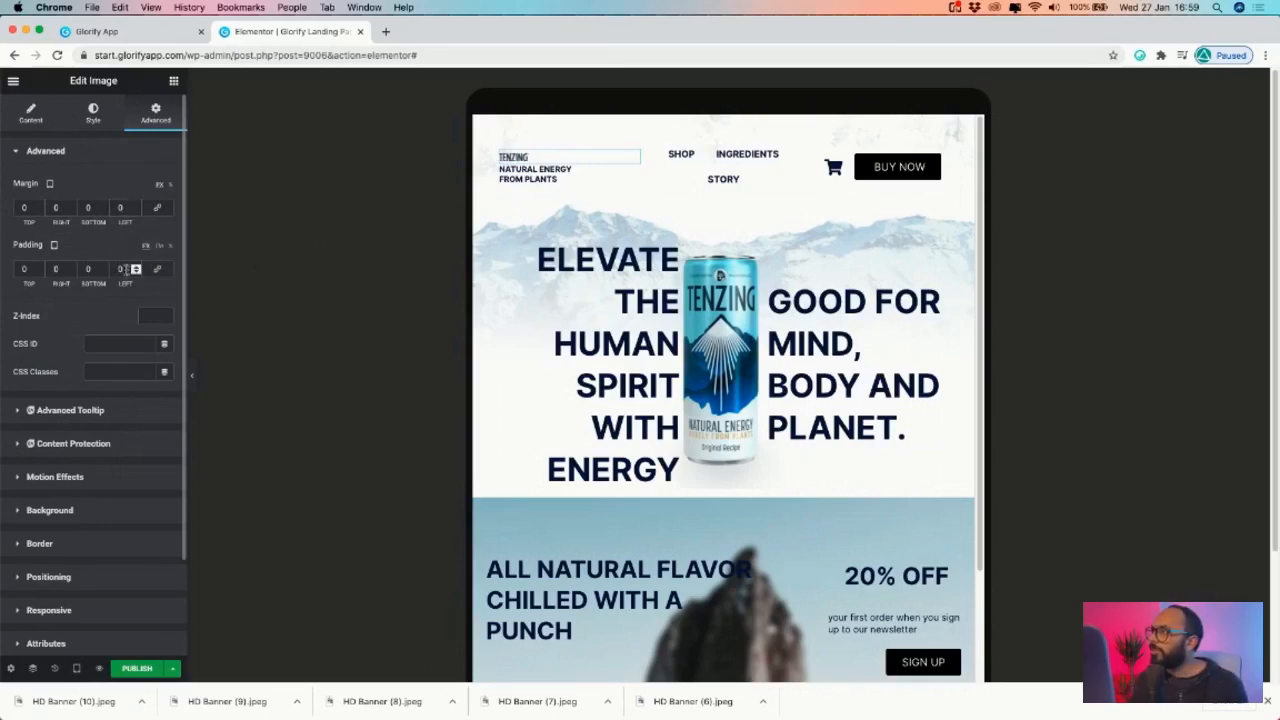
{"action": "left_click", "coordinate": [137, 273]}
{"action": "left_click", "coordinate": [137, 273]}
{"action": "left_click", "coordinate": [137, 273]}
{"action": "left_click", "coordinate": [137, 273]}
{"action": "left_click", "coordinate": [137, 273]}
{"action": "left_click", "coordinate": [137, 273]}
{"action": "left_click", "coordinate": [71, 273]}
{"action": "left_click", "coordinate": [71, 273]}
{"action": "left_click", "coordinate": [71, 273]}
{"action": "left_click", "coordinate": [71, 273]}
{"action": "left_click", "coordinate": [71, 273]}
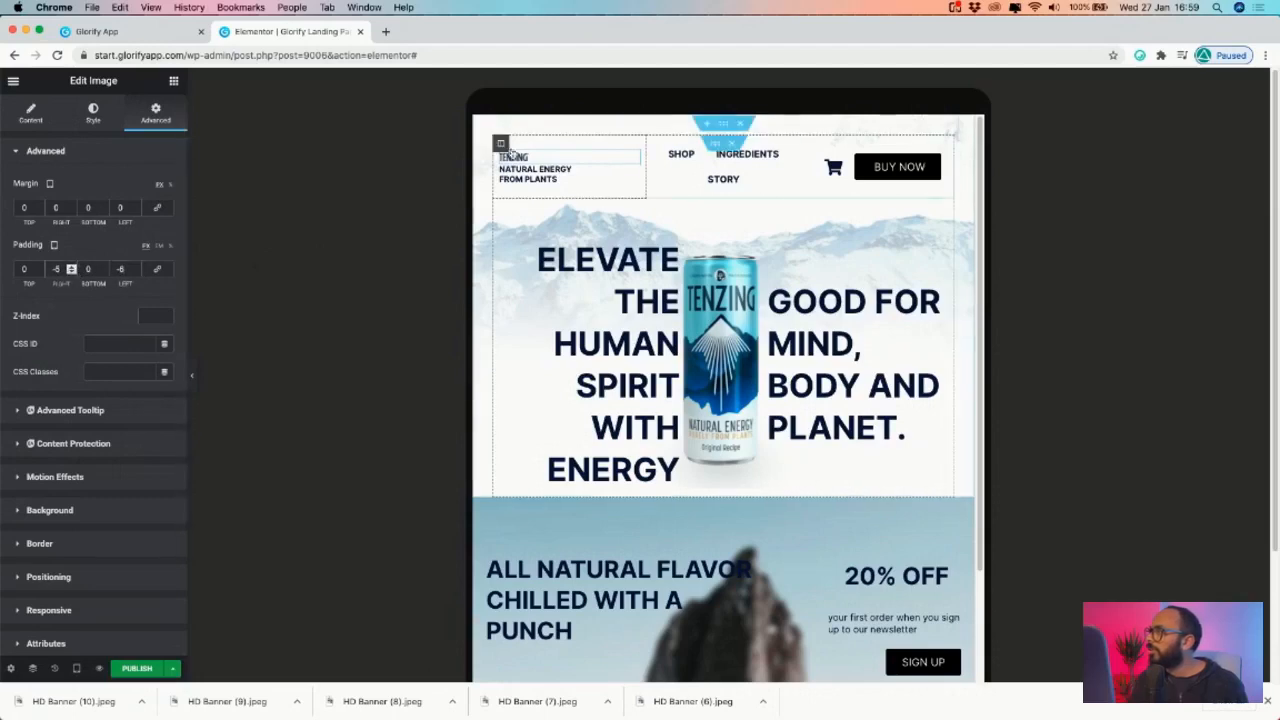
{"action": "left_click", "coordinate": [71, 273]}
{"action": "left_click", "coordinate": [71, 273]}
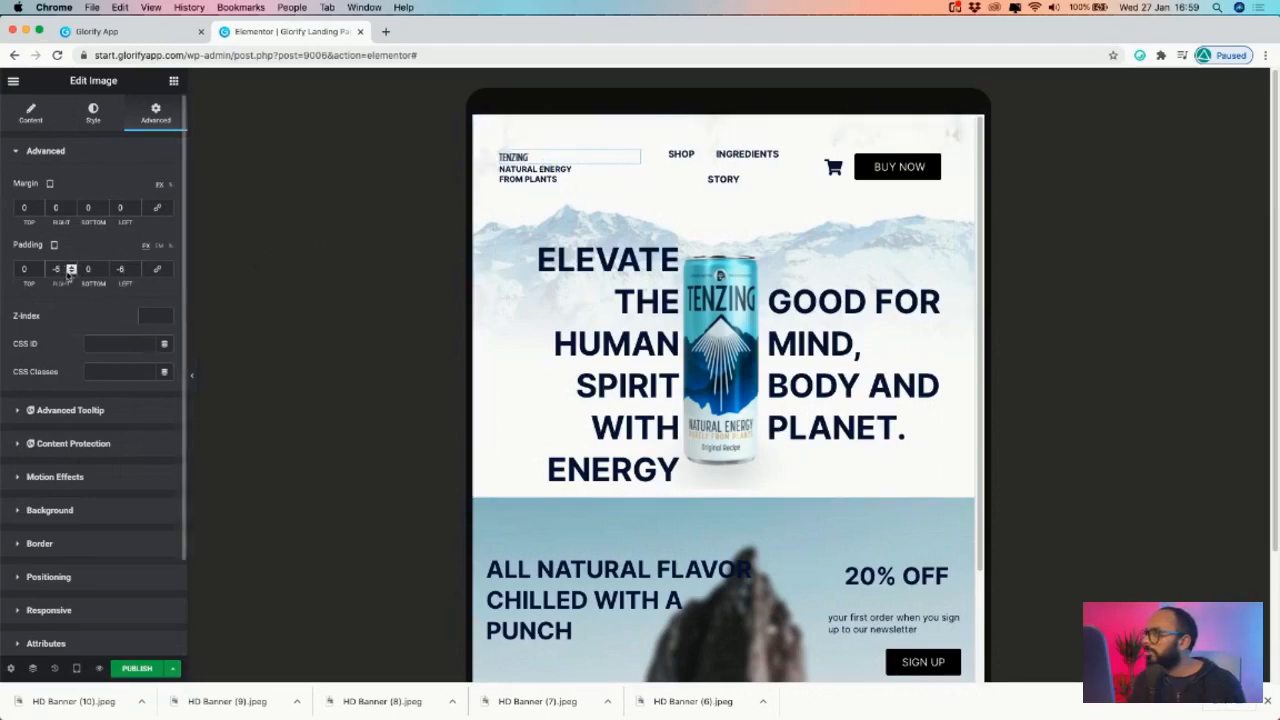
{"action": "key", "text": "super+a"}
{"action": "type", "text": "0"}
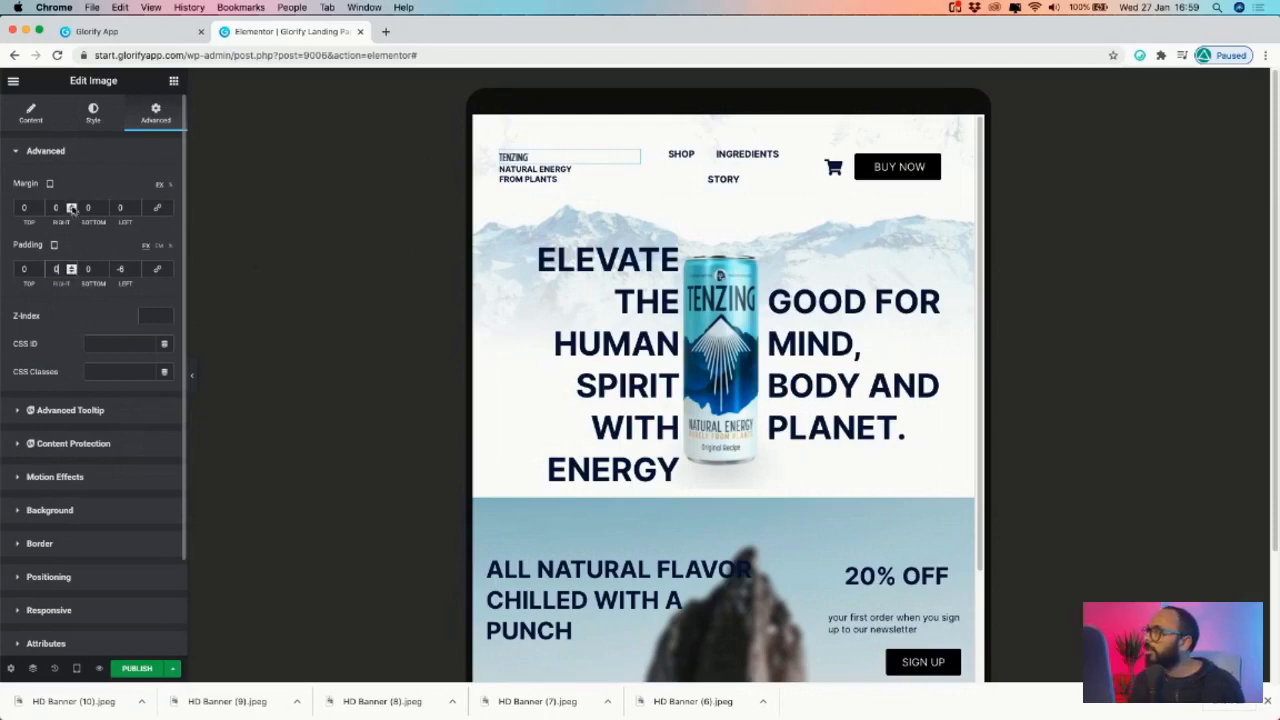
- Check the logo in the desktop preview, then return to the tablet layout
{"action": "left_click", "coordinate": [76, 668]}
{"action": "left_click", "coordinate": [48, 580]}
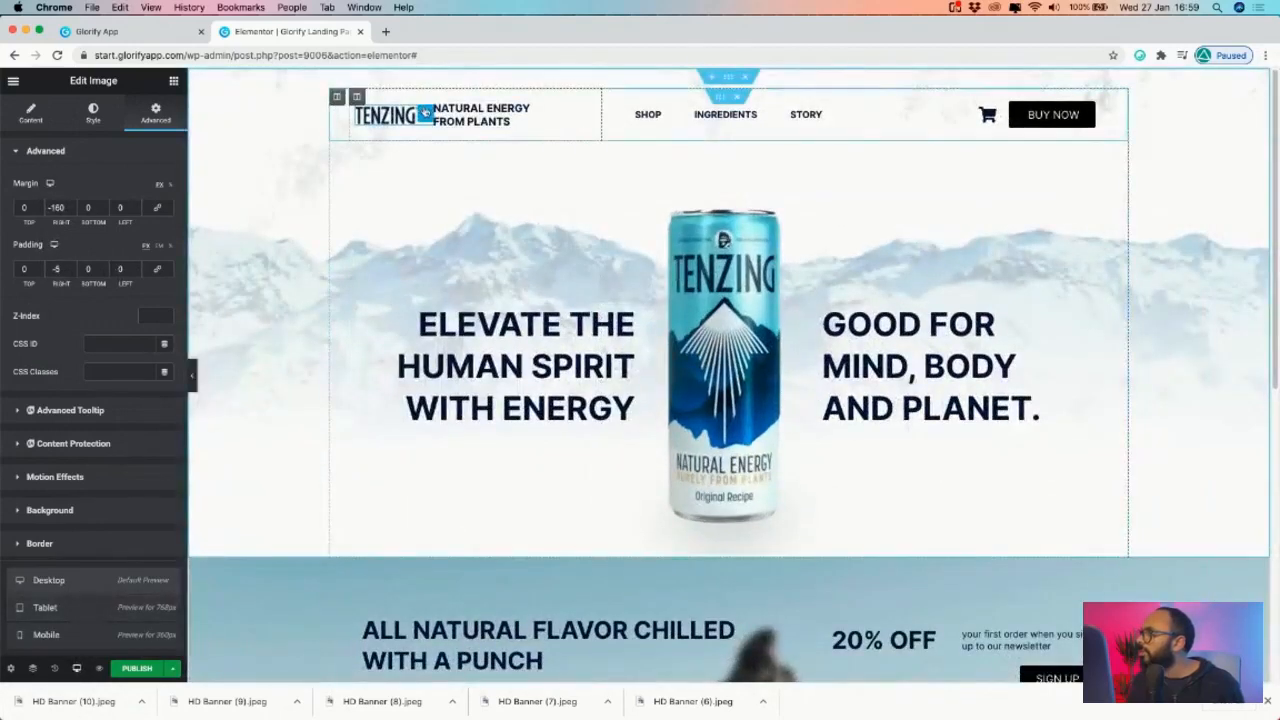
{"action": "left_click", "coordinate": [425, 113]}
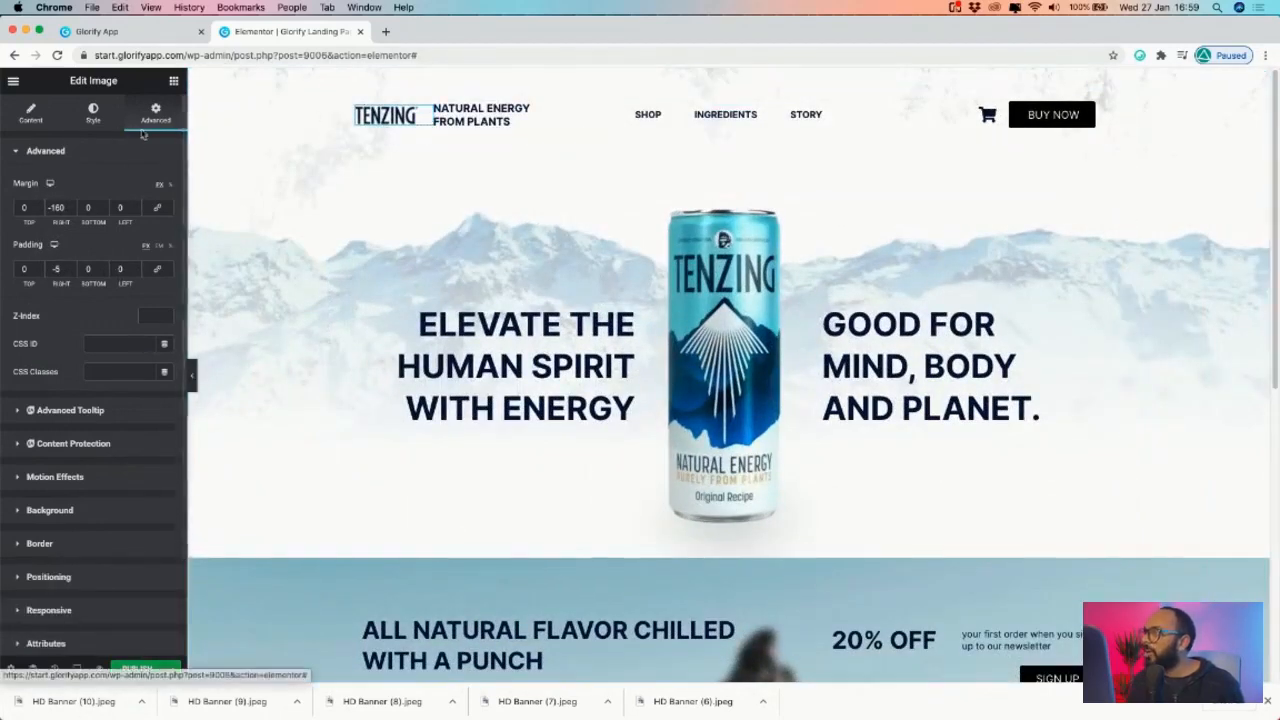
{"action": "left_click", "coordinate": [77, 668]}
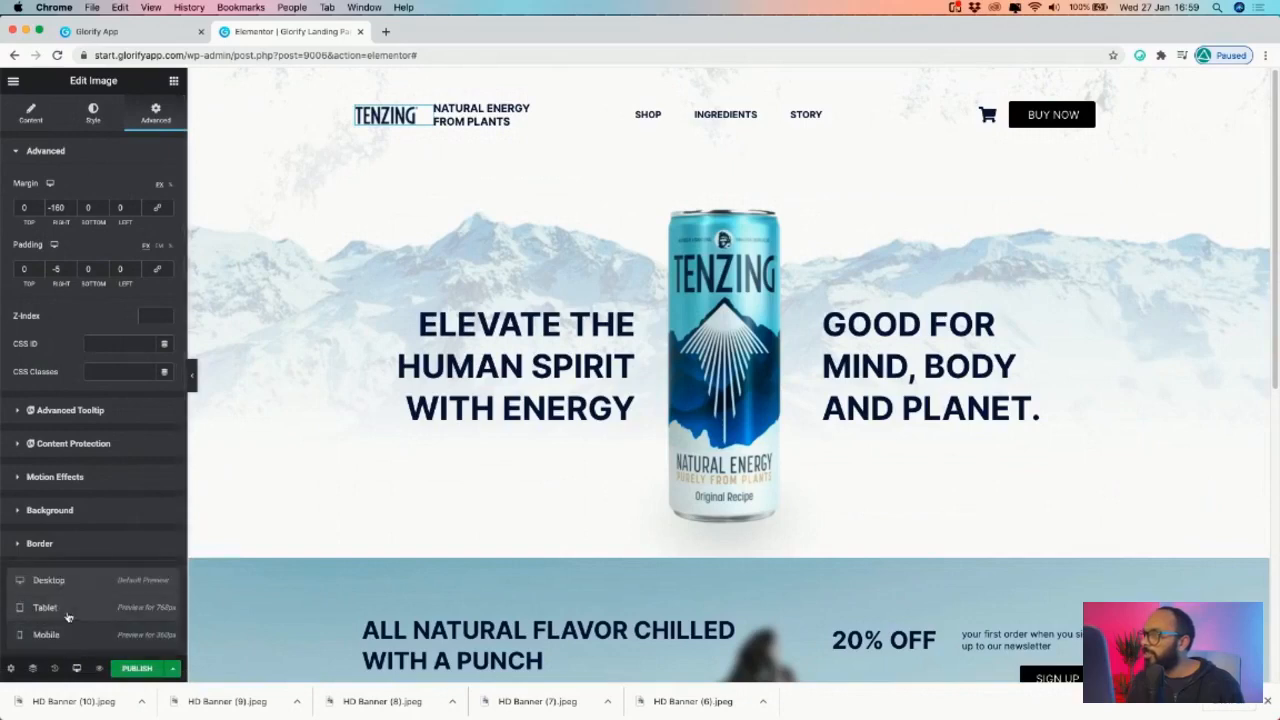
{"action": "left_click", "coordinate": [45, 607]}
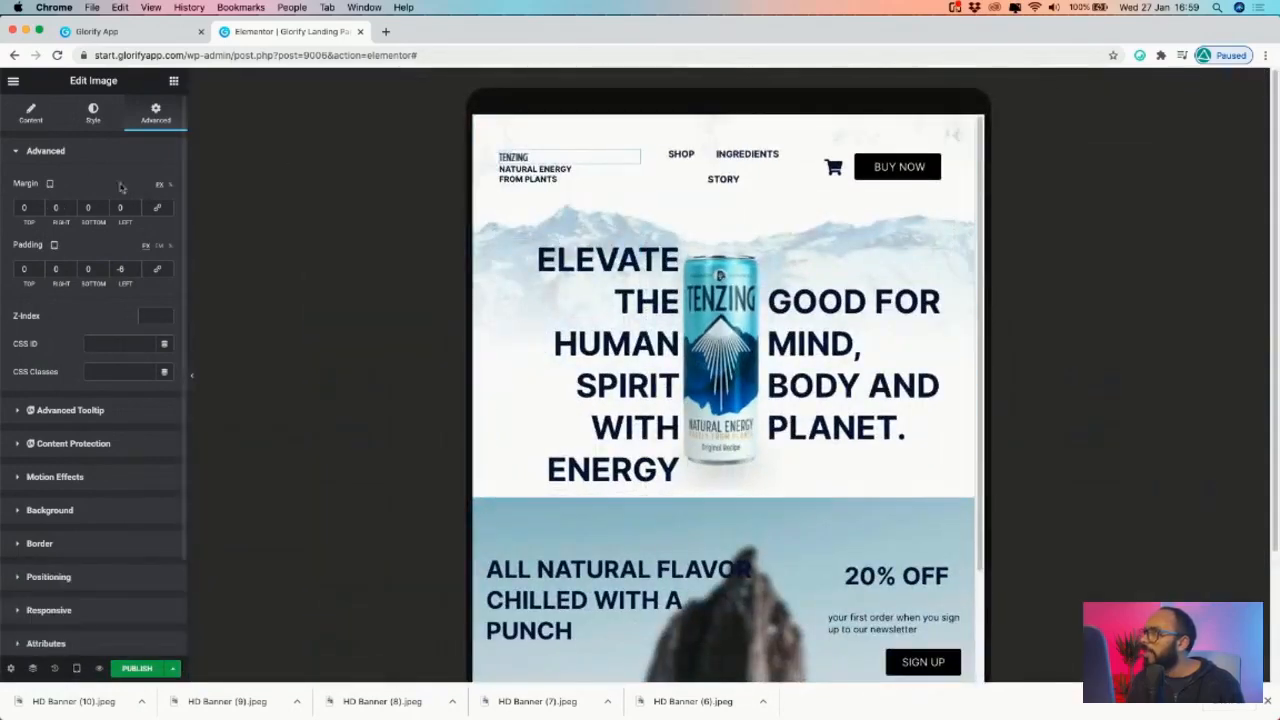
- Set the logo's tablet right margin to -200 so the tagline sits beside it
{"action": "left_click", "coordinate": [72, 211]}
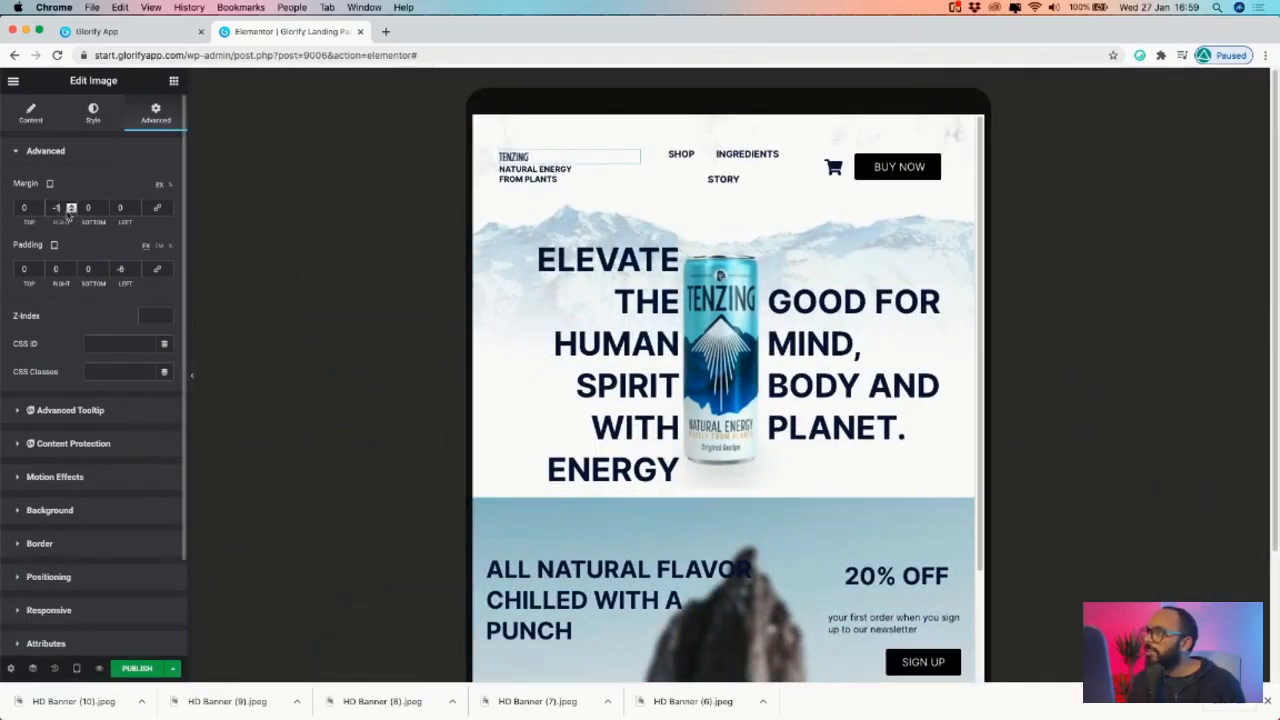
{"action": "left_click", "coordinate": [62, 209]}
{"action": "type", "text": "60"}
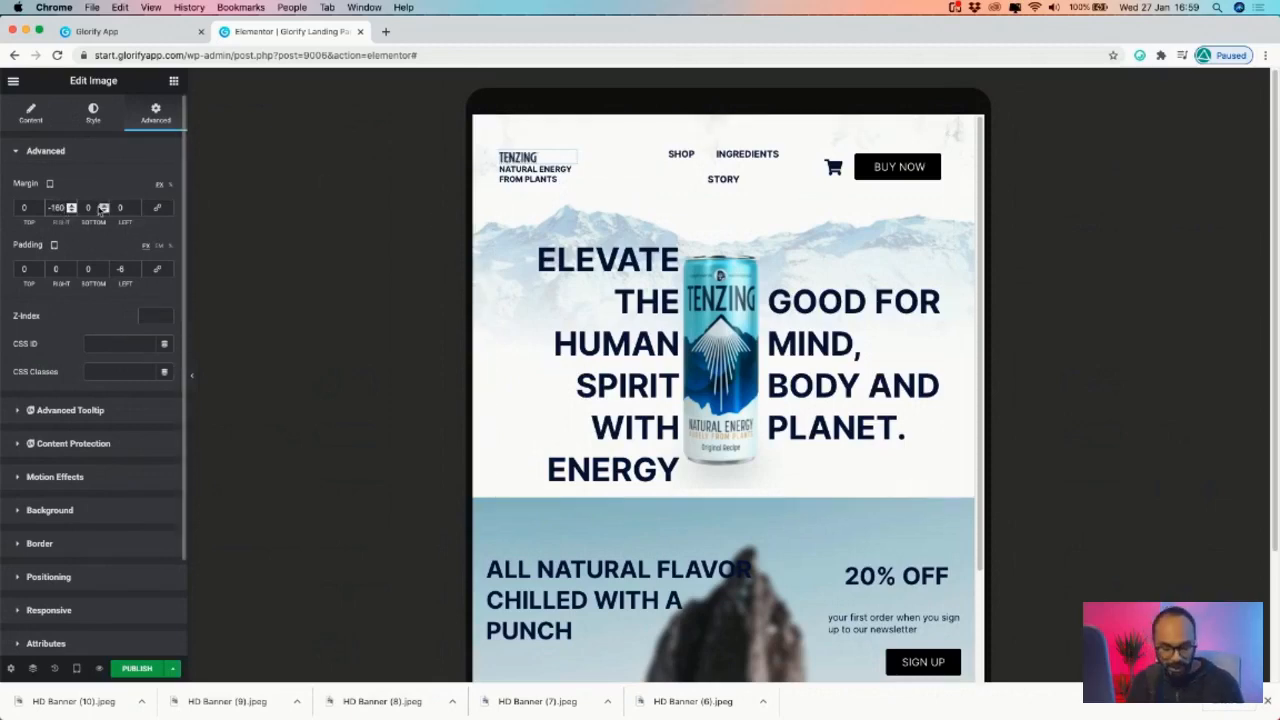
{"action": "key", "text": "BackSpace"}
{"action": "type", "text": "20"}
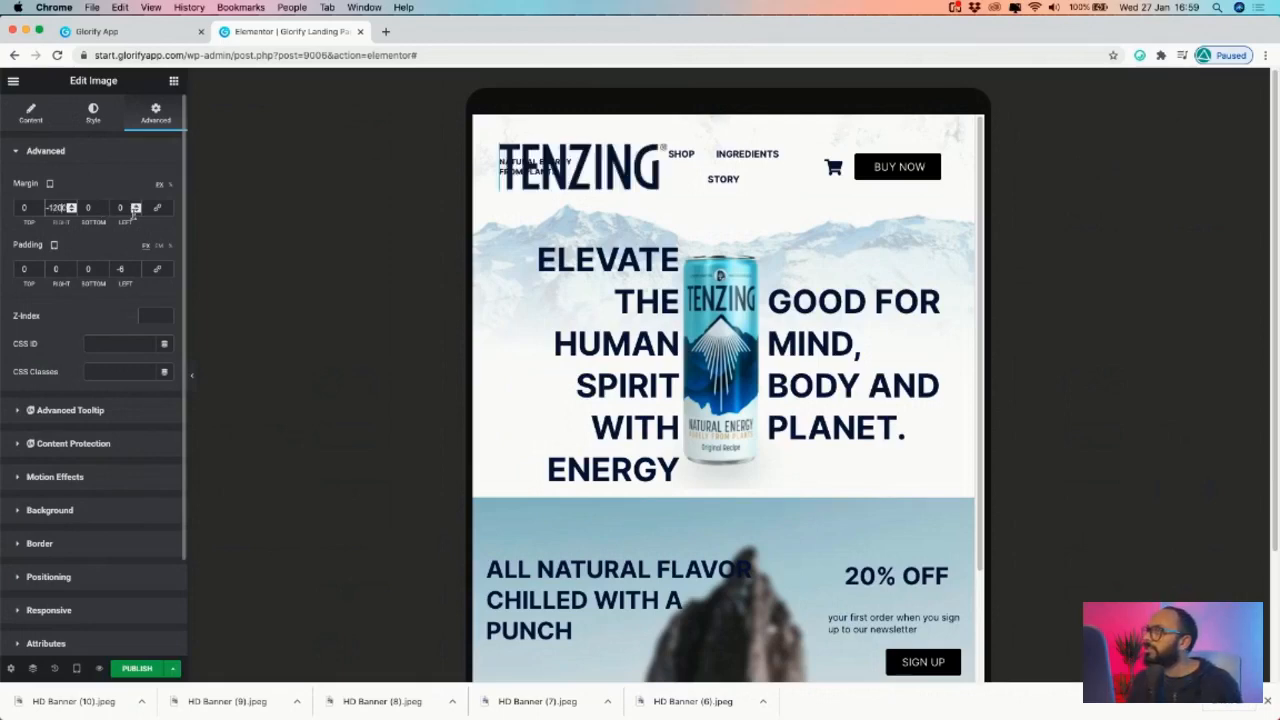
{"action": "key", "text": "BackSpace"}
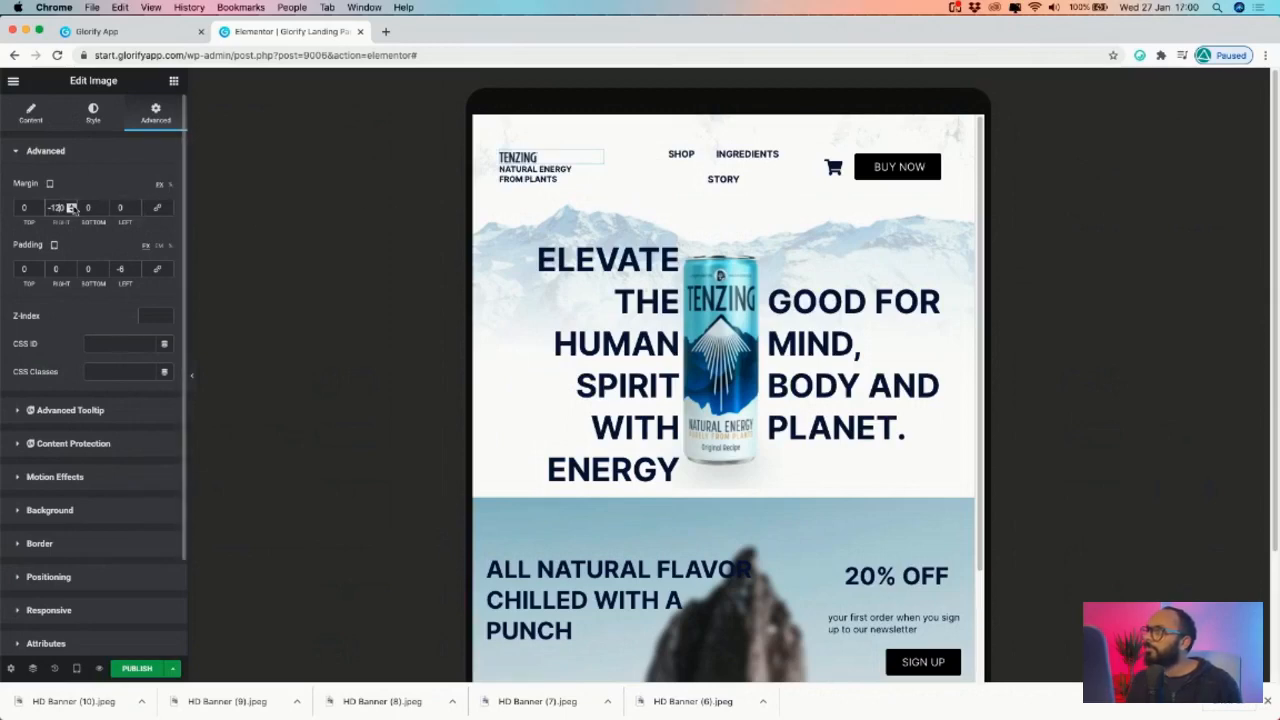
{"action": "key", "text": "BackSpace"}
{"action": "type", "text": "2"}
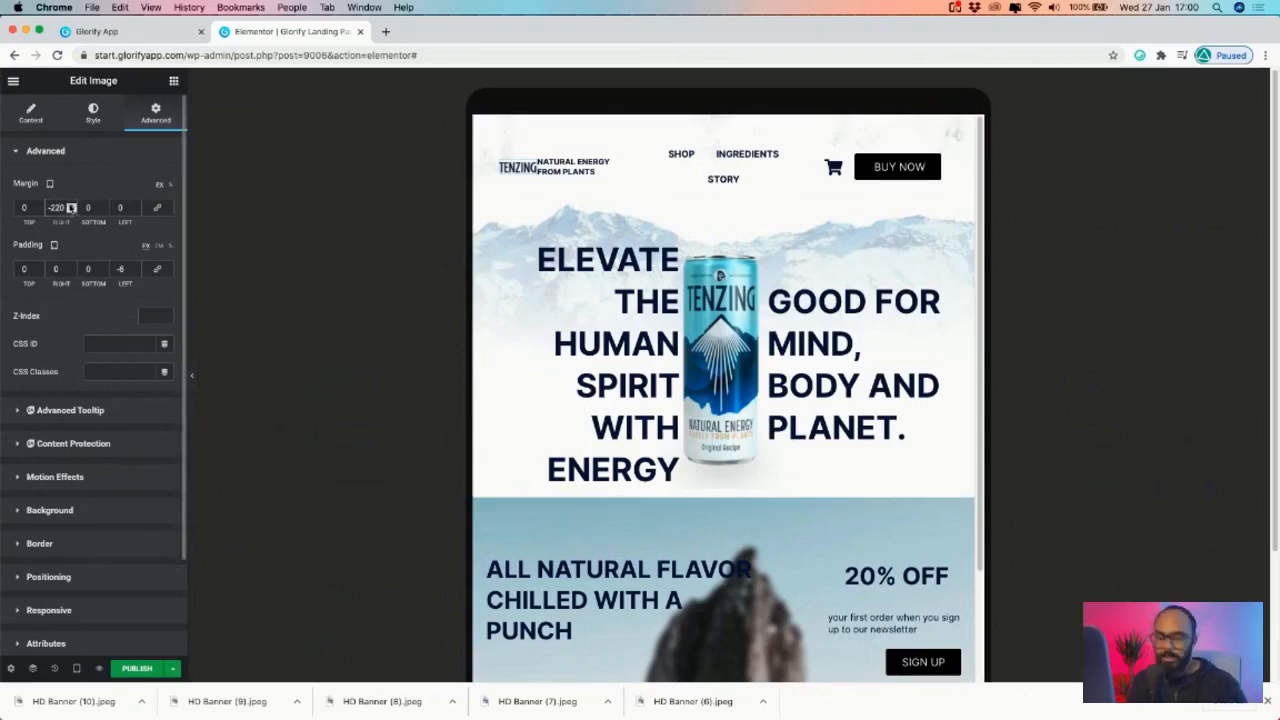
{"action": "key", "text": "BackSpace"}
{"action": "key", "text": "BackSpace"}
{"action": "type", "text": "00"}
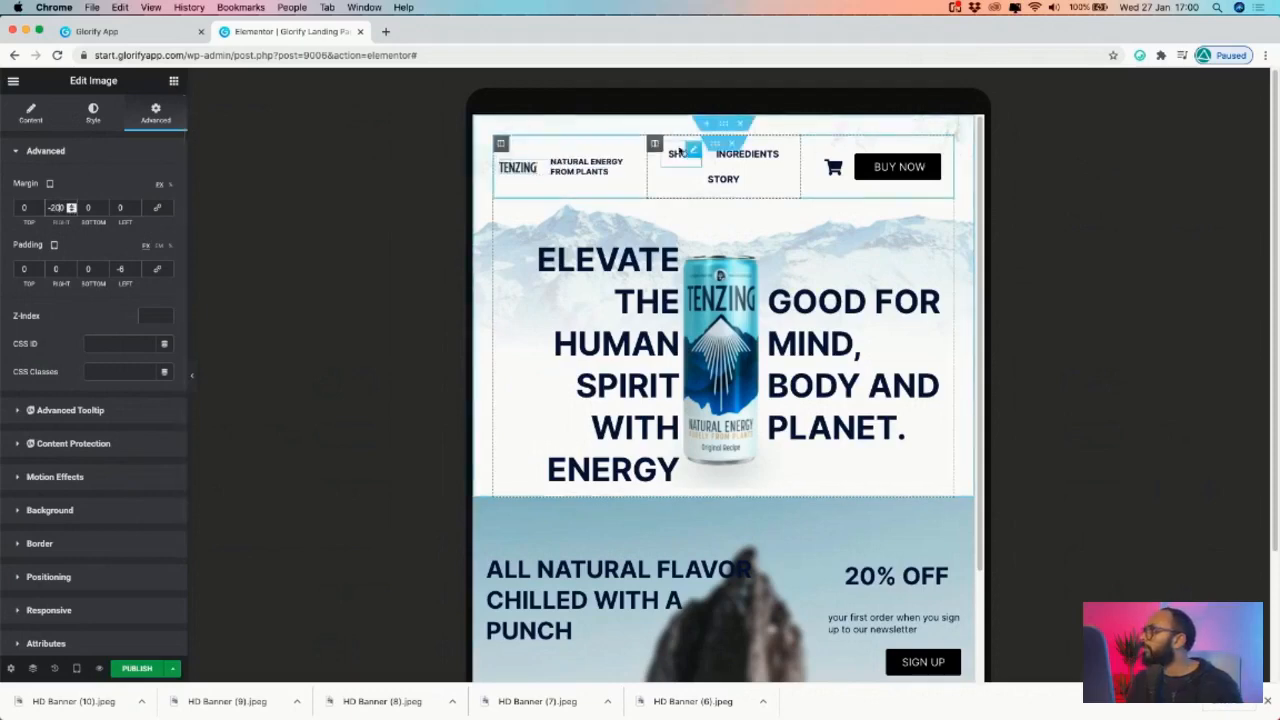
- Copy the SHOP menu heading's text style
{"action": "right_click", "coordinate": [618, 170]}
{"action": "left_click", "coordinate": [695, 153]}
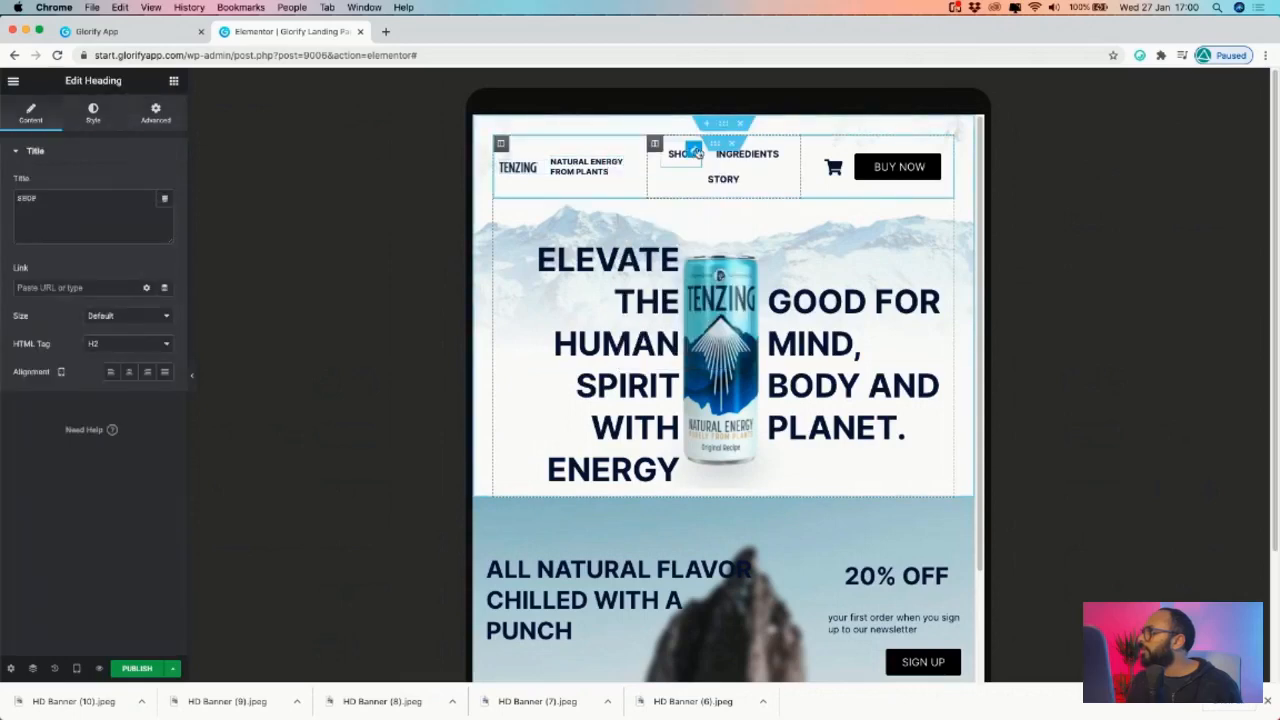
{"action": "left_click", "coordinate": [93, 112]}
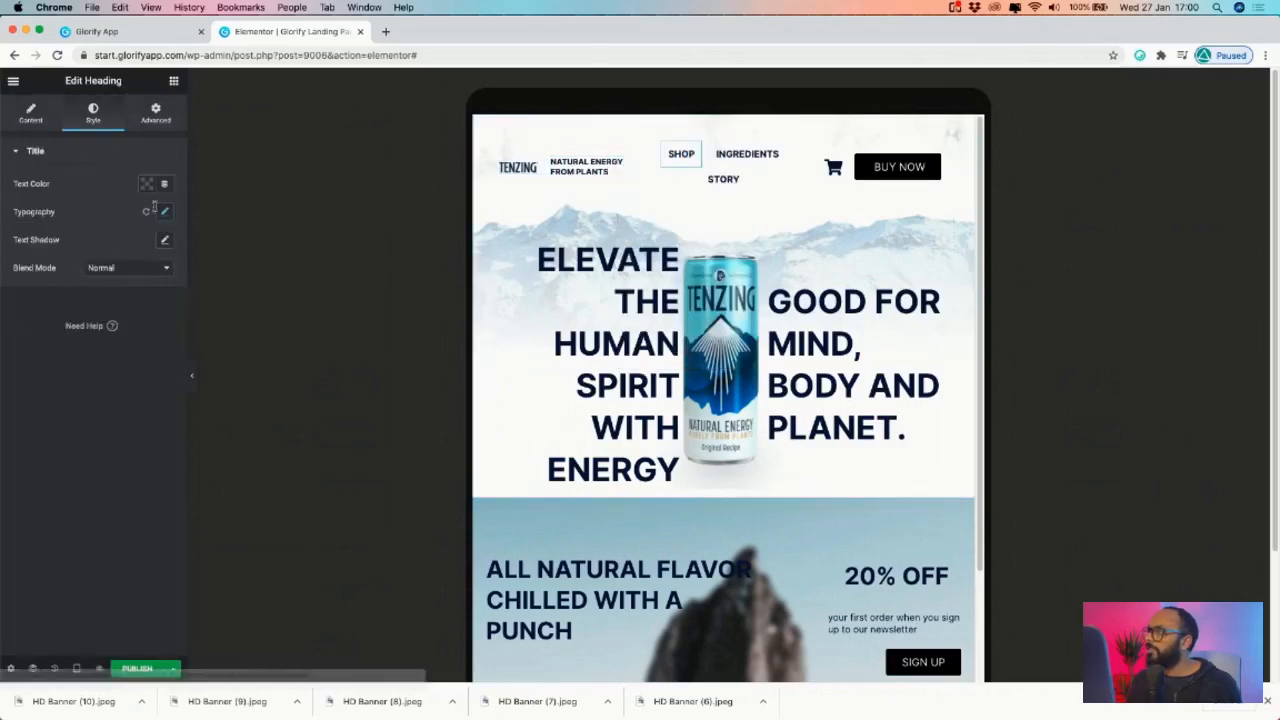
{"action": "left_click", "coordinate": [165, 211]}
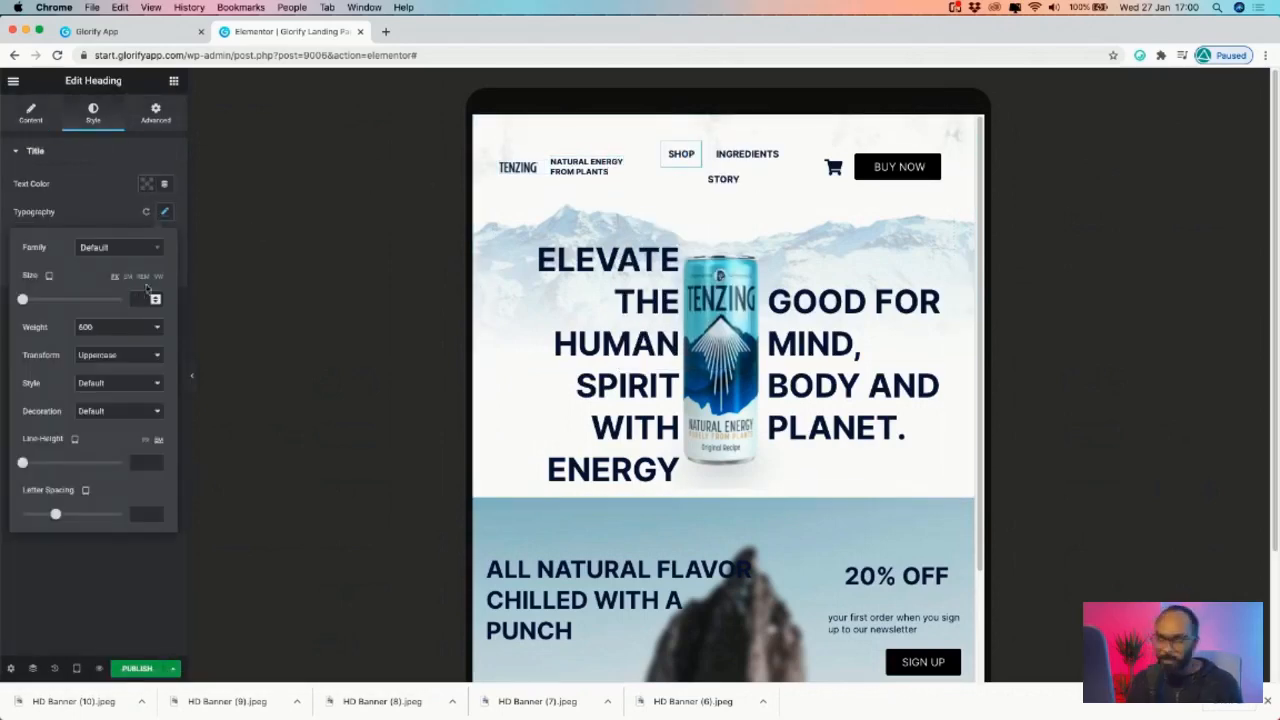
{"action": "right_click", "coordinate": [696, 153]}
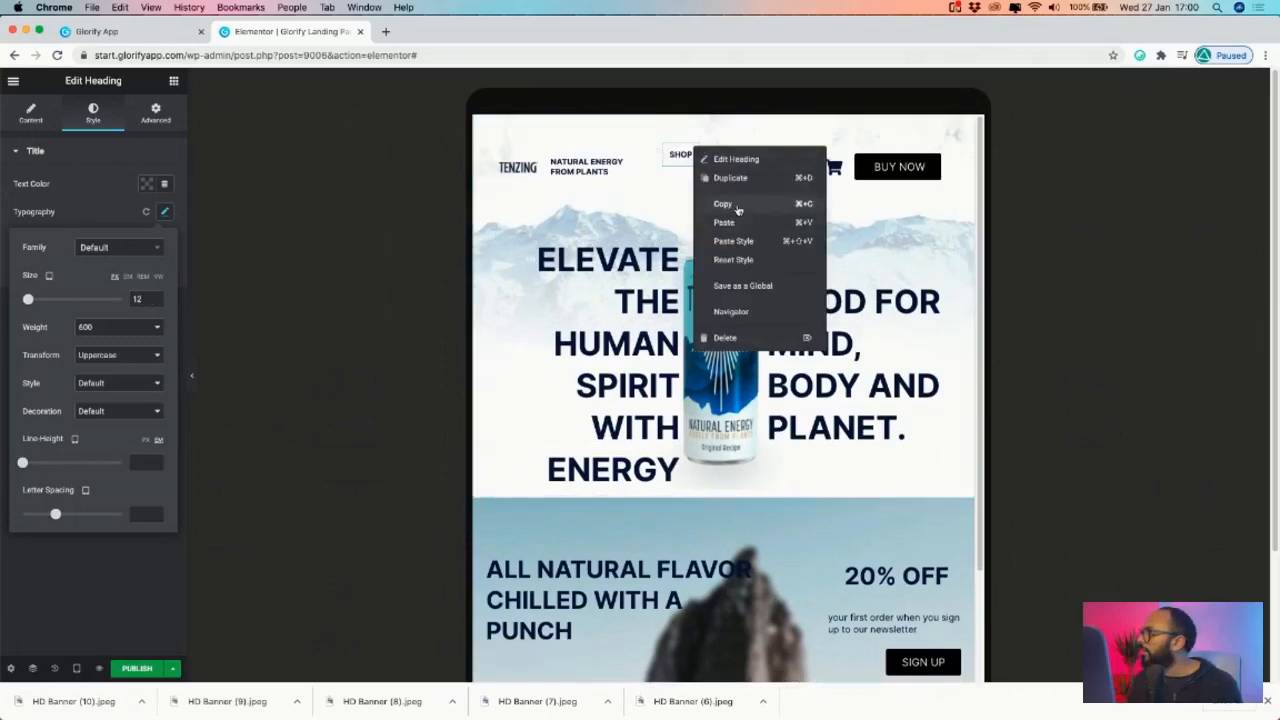
{"action": "left_click", "coordinate": [738, 206]}
- Paste the SHOP style onto the INGREDIENTS and STORY headings
{"action": "right_click", "coordinate": [781, 156]}
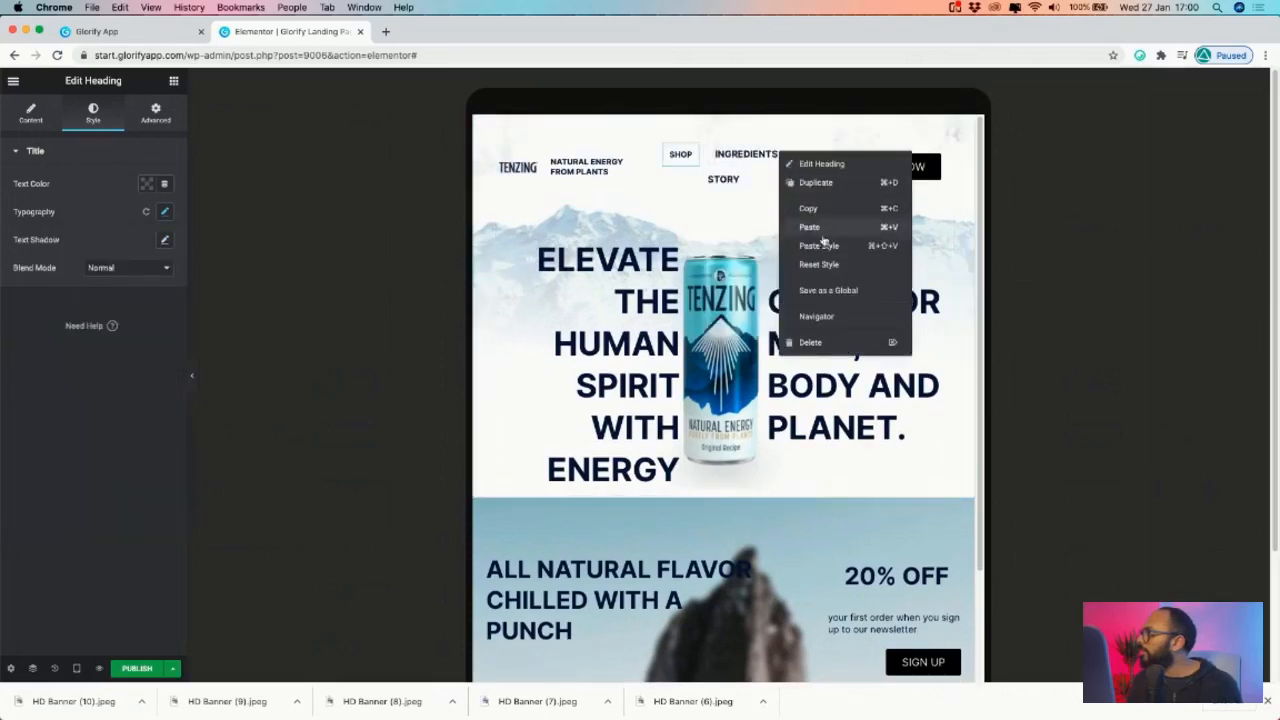
{"action": "left_click", "coordinate": [820, 245]}
{"action": "right_click", "coordinate": [746, 182]}
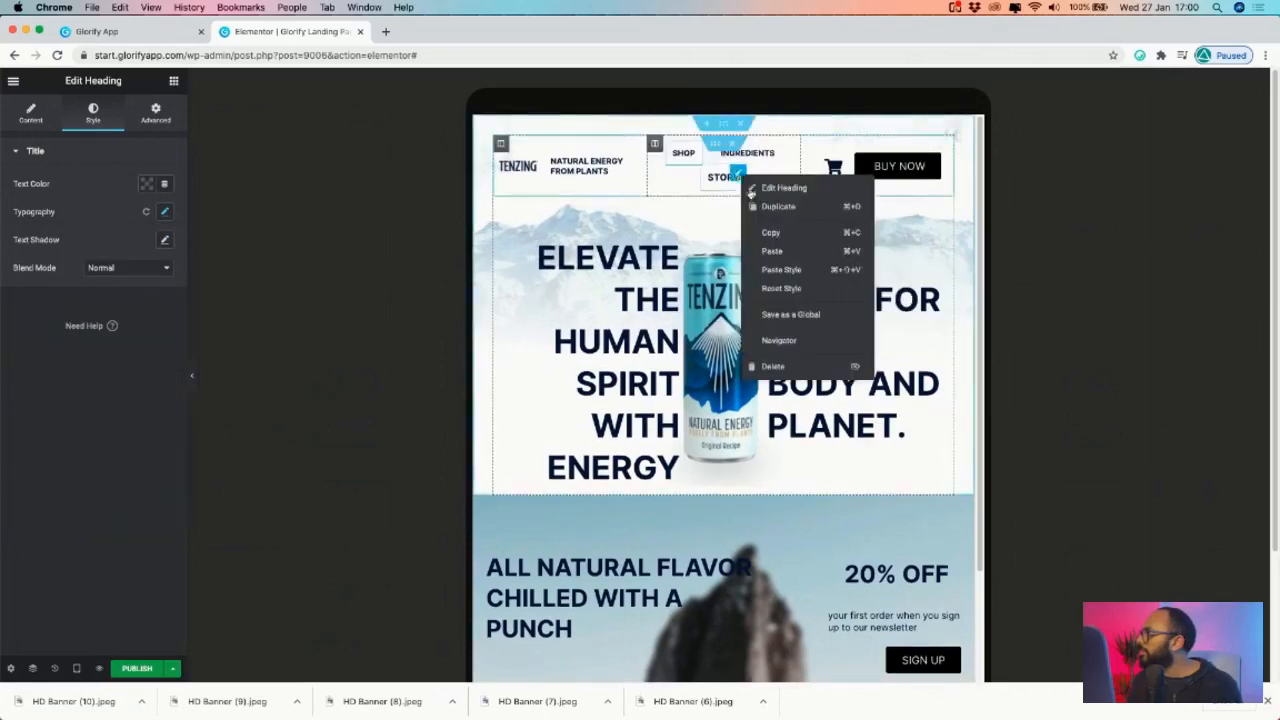
{"action": "left_click", "coordinate": [783, 269]}
- Set the header's logo column width to 30%
{"action": "left_click", "coordinate": [500, 143]}
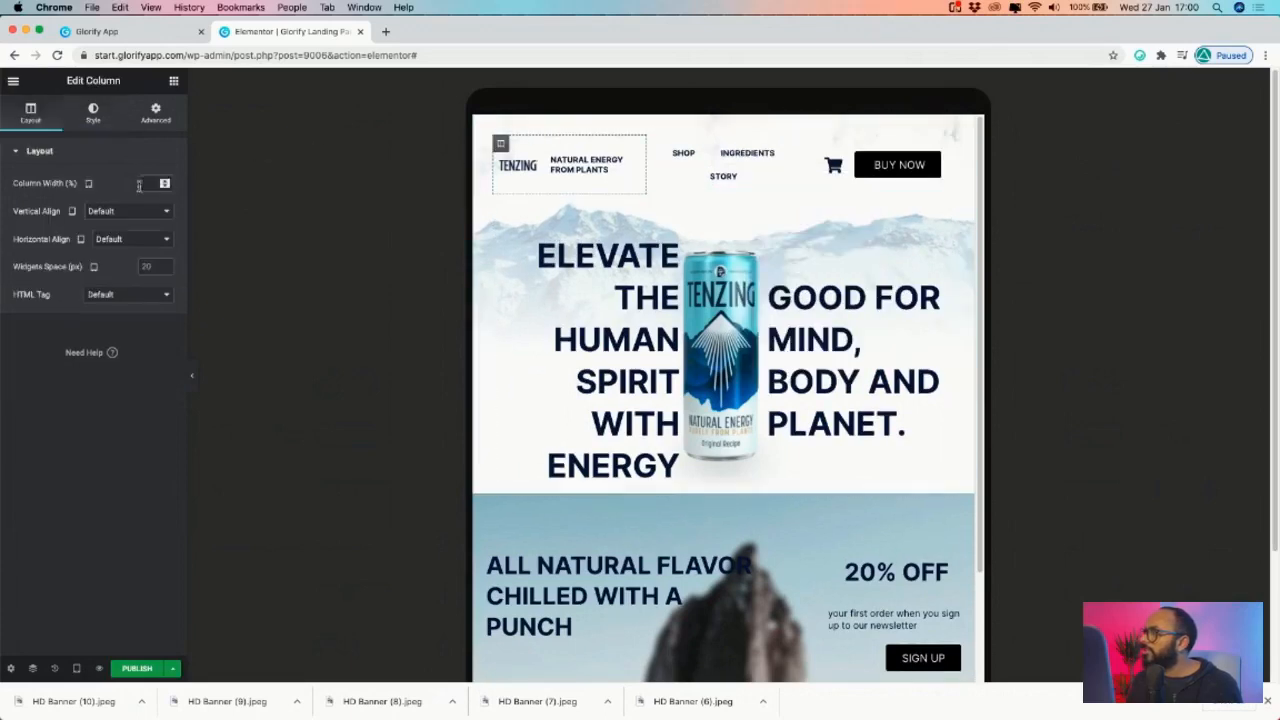
{"action": "left_click", "coordinate": [165, 187]}
{"action": "left_click", "coordinate": [165, 184]}
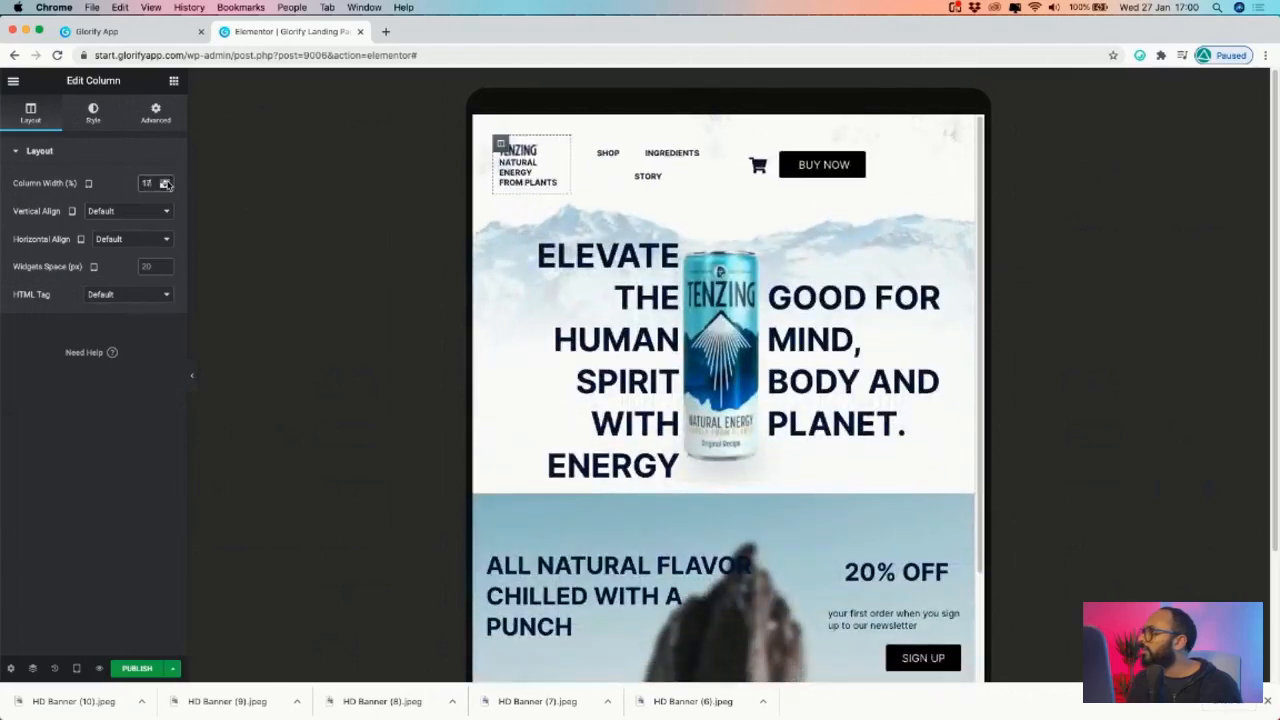
{"action": "left_click", "coordinate": [165, 184]}
{"action": "left_click", "coordinate": [165, 182]}
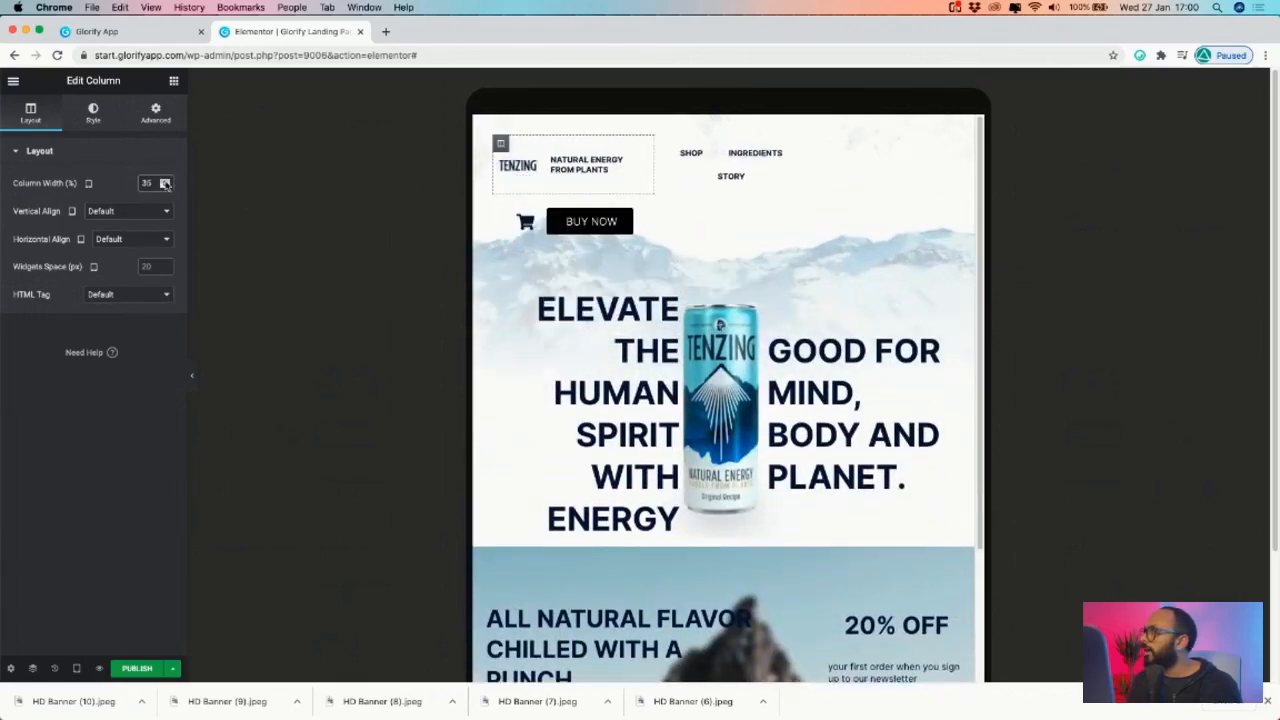
{"action": "left_click", "coordinate": [165, 187]}
{"action": "left_click", "coordinate": [165, 187]}
{"action": "left_click", "coordinate": [165, 187]}
{"action": "left_click", "coordinate": [166, 187]}
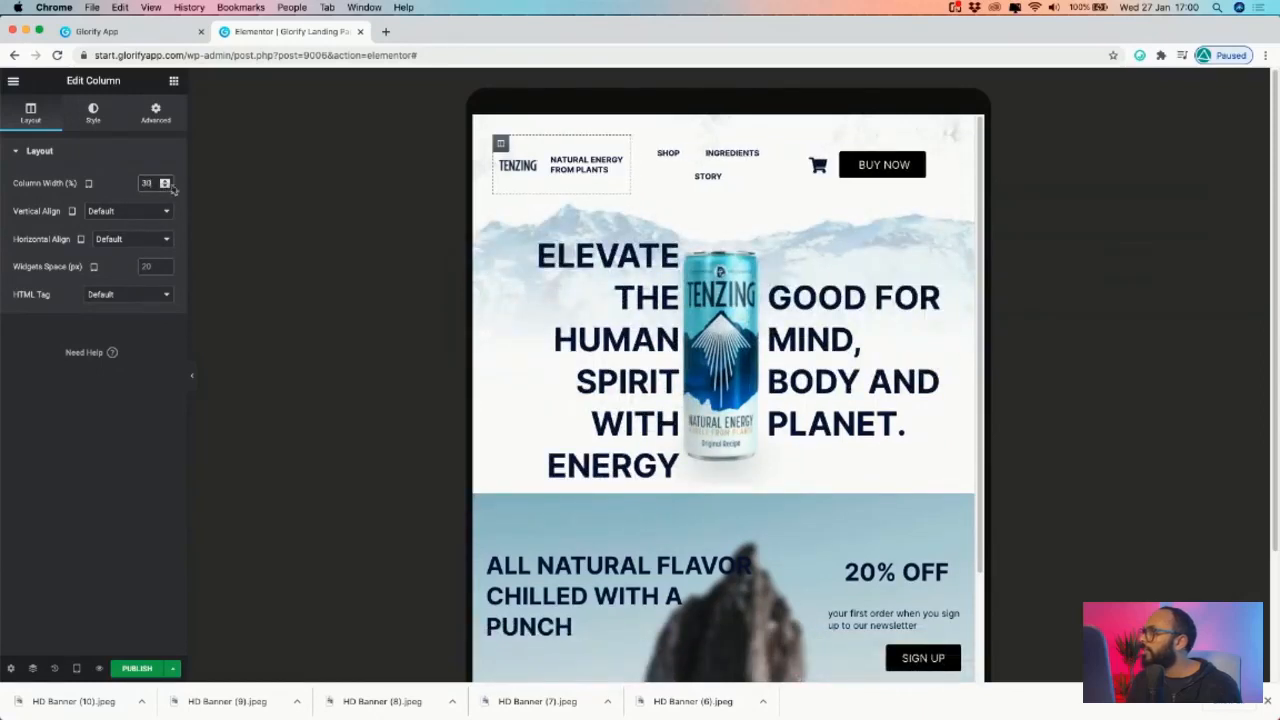
- Set the menu column to 50% and the cart and BUY NOW column to 20%
{"action": "left_click", "coordinate": [639, 144]}
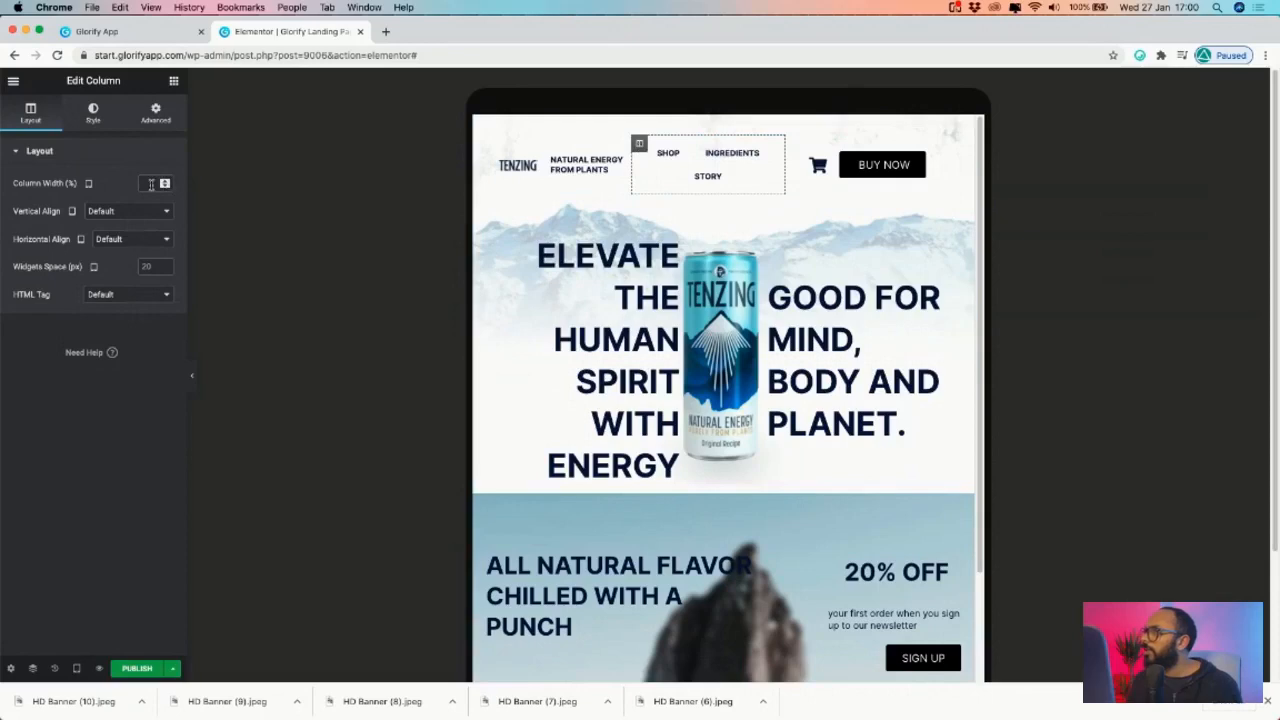
{"action": "type", "text": "50"}
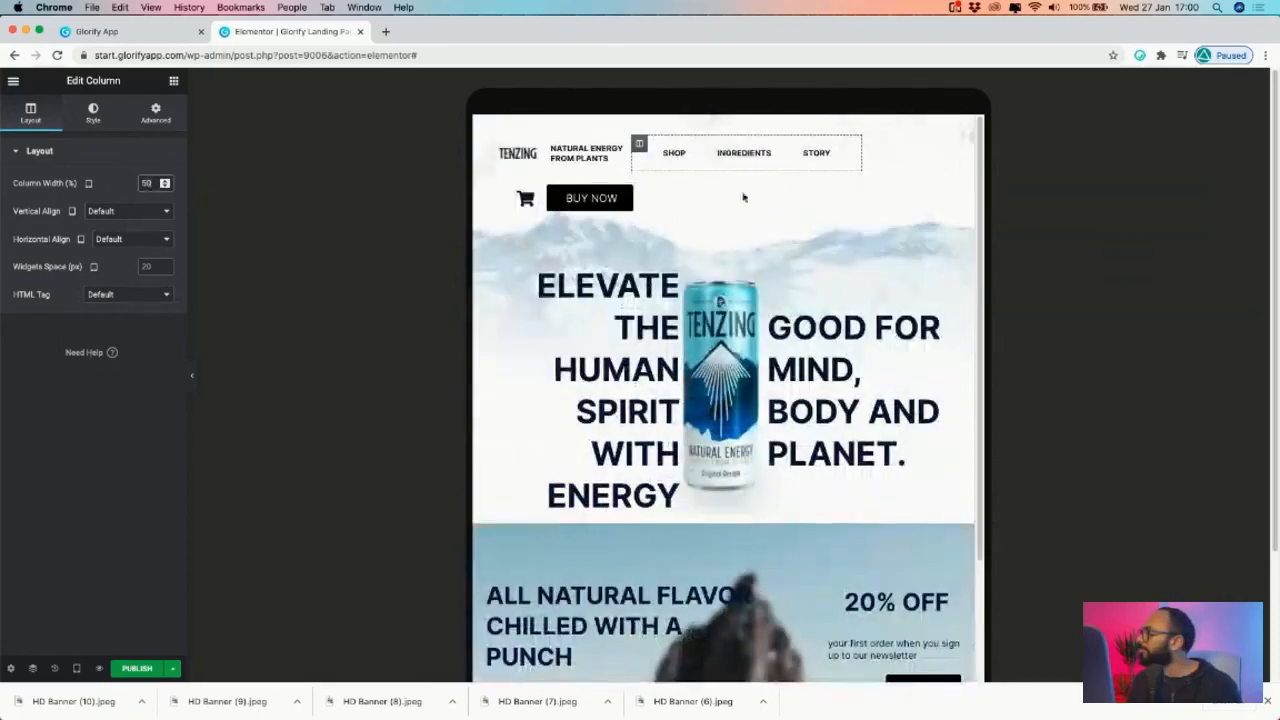
{"action": "left_click", "coordinate": [501, 183]}
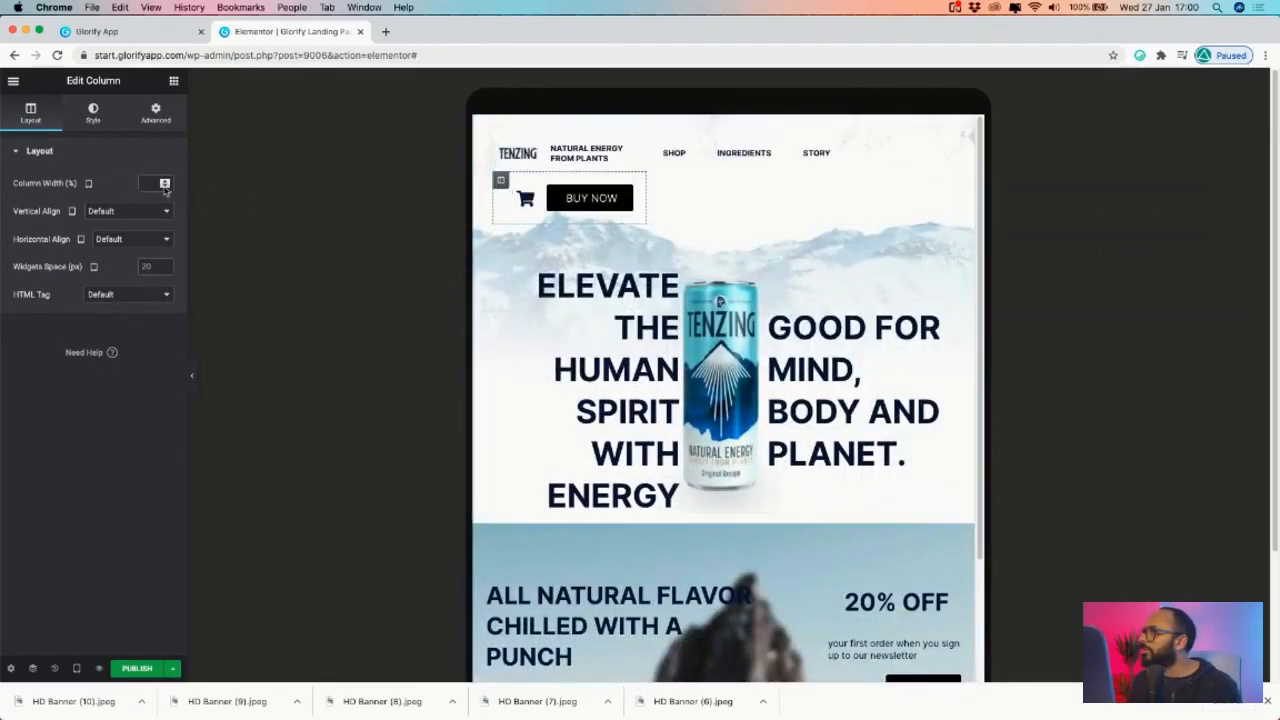
{"action": "left_click", "coordinate": [165, 186]}
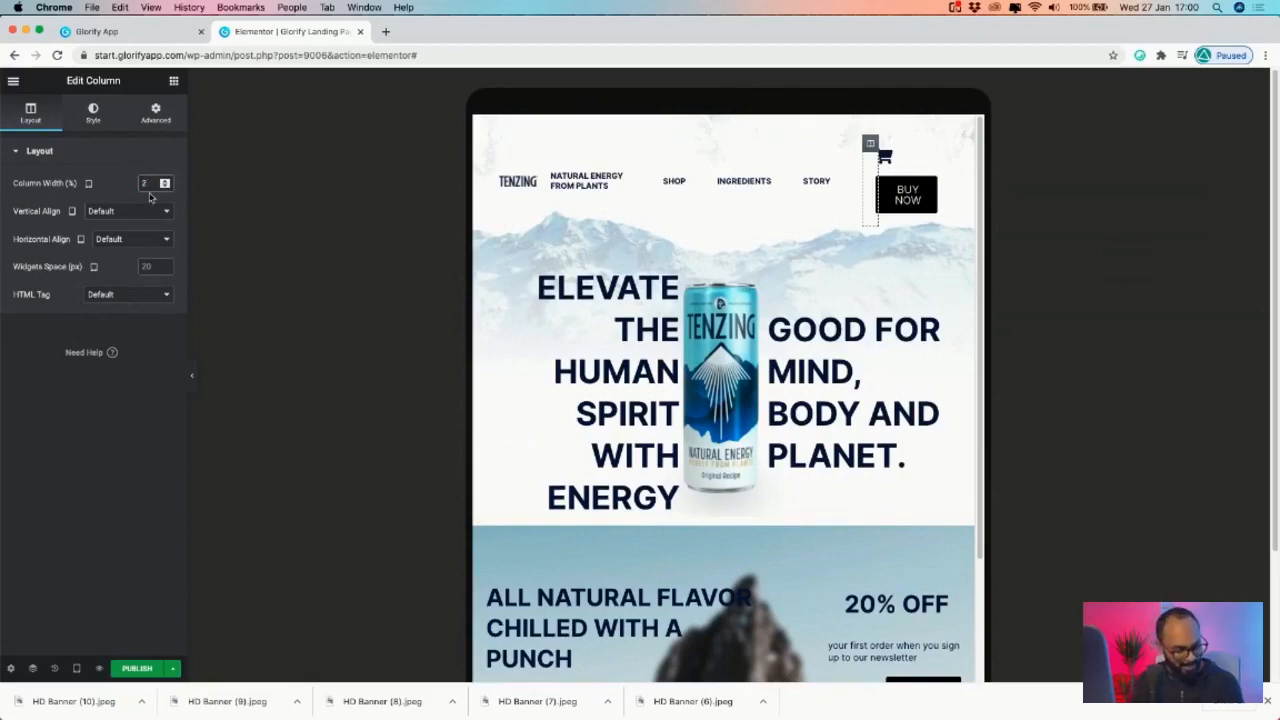
{"action": "type", "text": "0"}
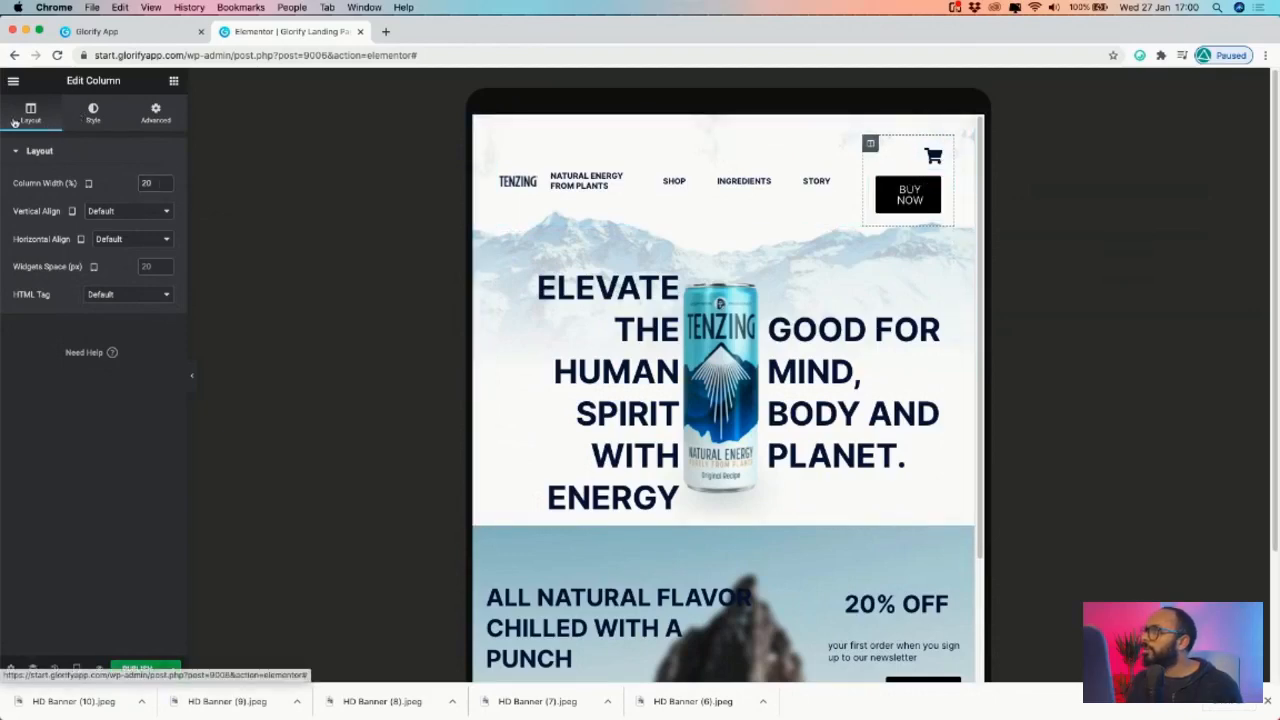
{"action": "left_click", "coordinate": [120, 243]}
{"action": "left_click", "coordinate": [934, 192]}
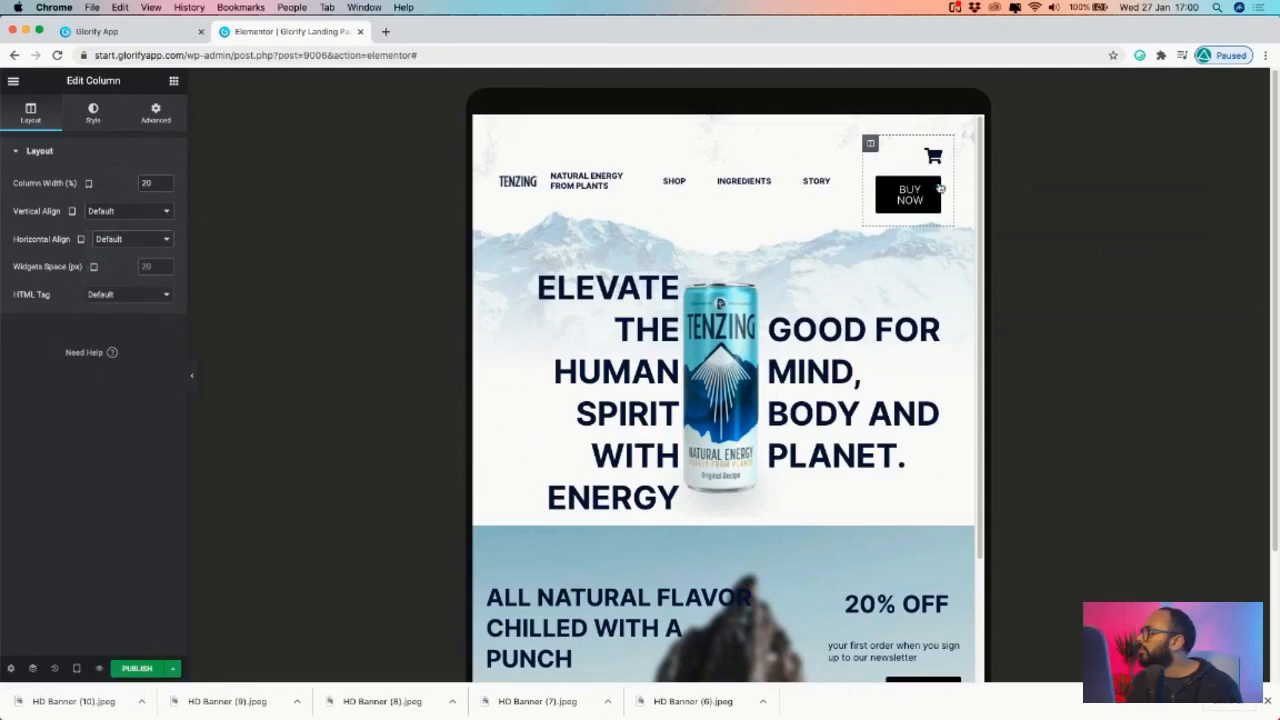
{"action": "left_click", "coordinate": [940, 178]}
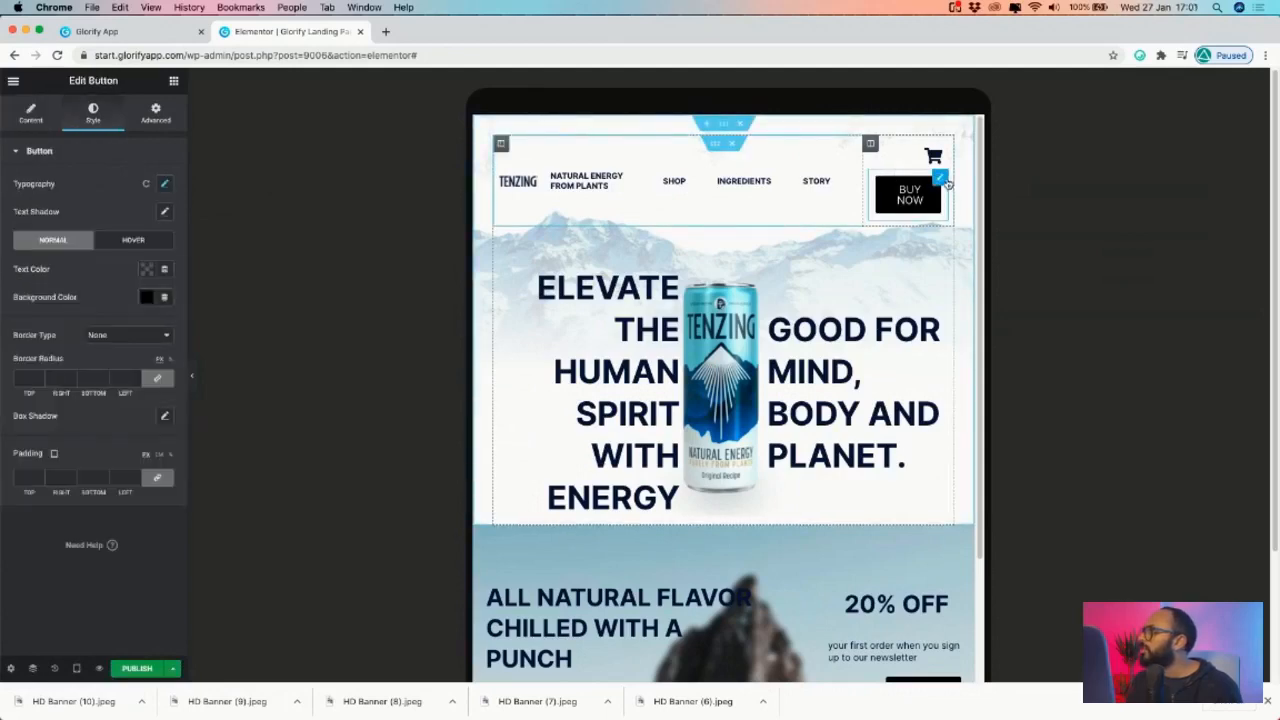
- Shrink the BUY NOW button's text to size 13 and set its padding to 10
{"action": "left_click", "coordinate": [166, 184]}
{"action": "left_click_drag", "start_coordinate": [24, 275], "coordinate": [29, 277]}
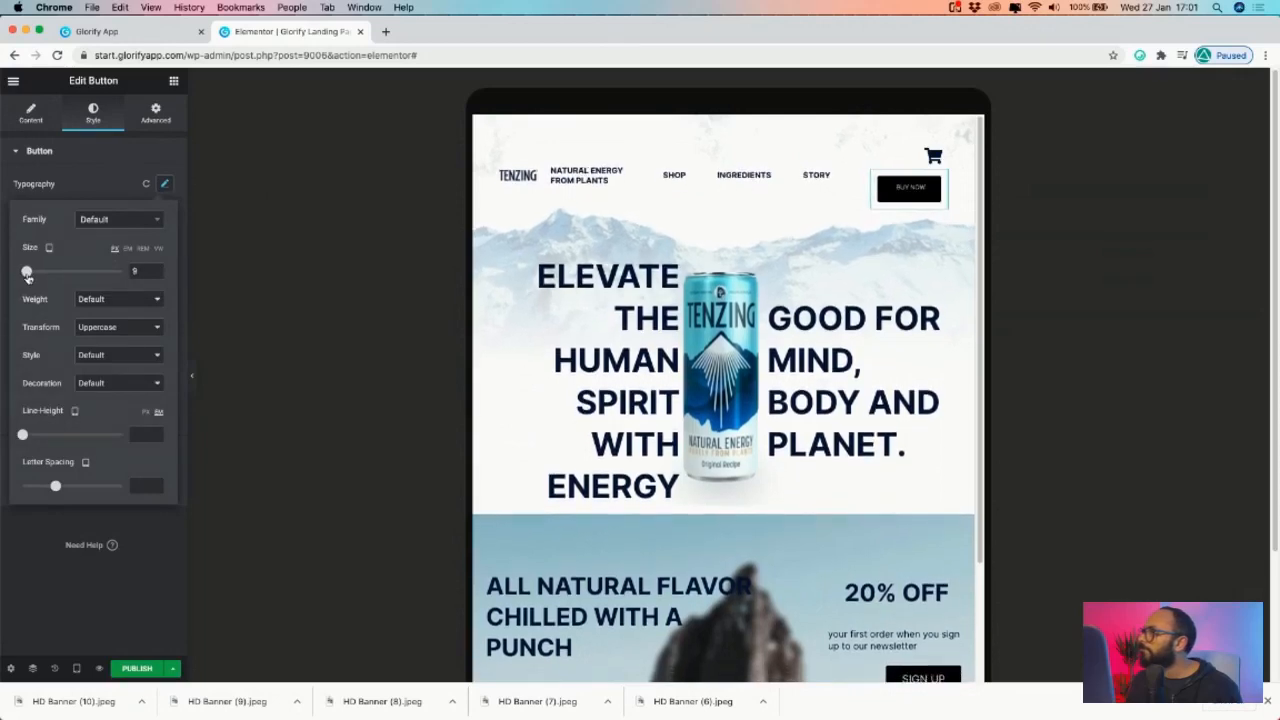
{"action": "left_click", "coordinate": [93, 166]}
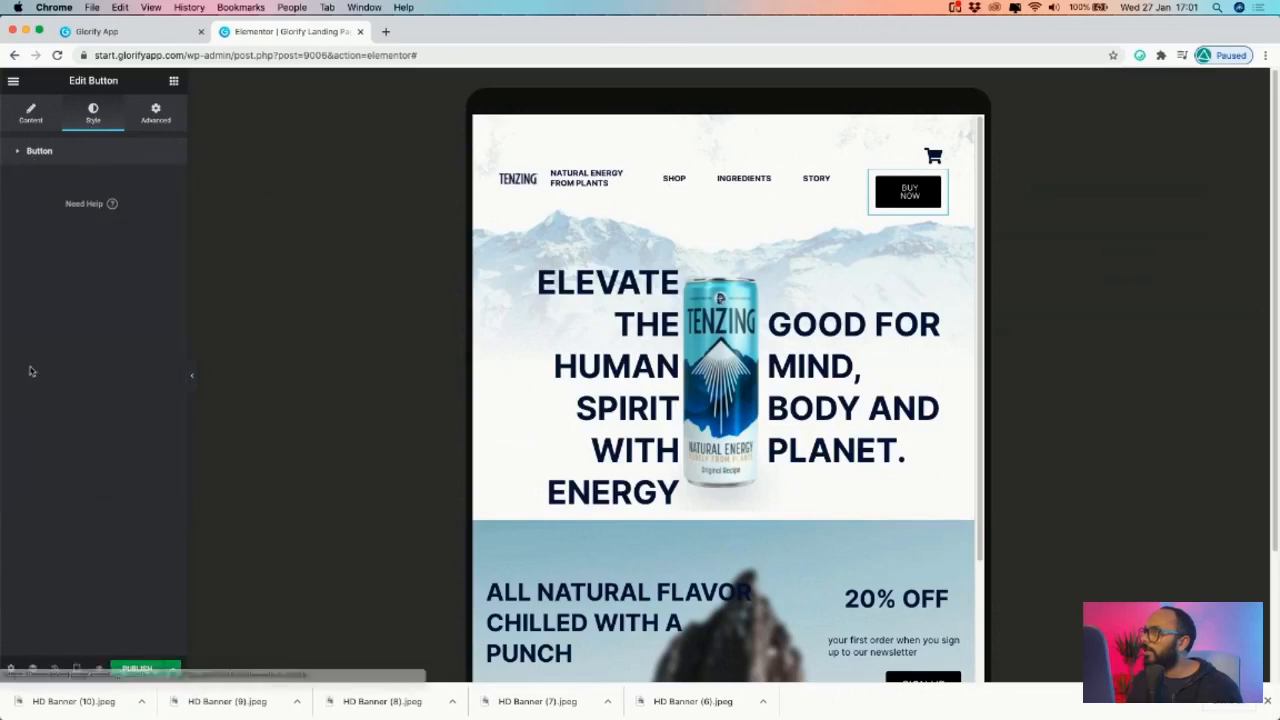
{"action": "left_click", "coordinate": [27, 177]}
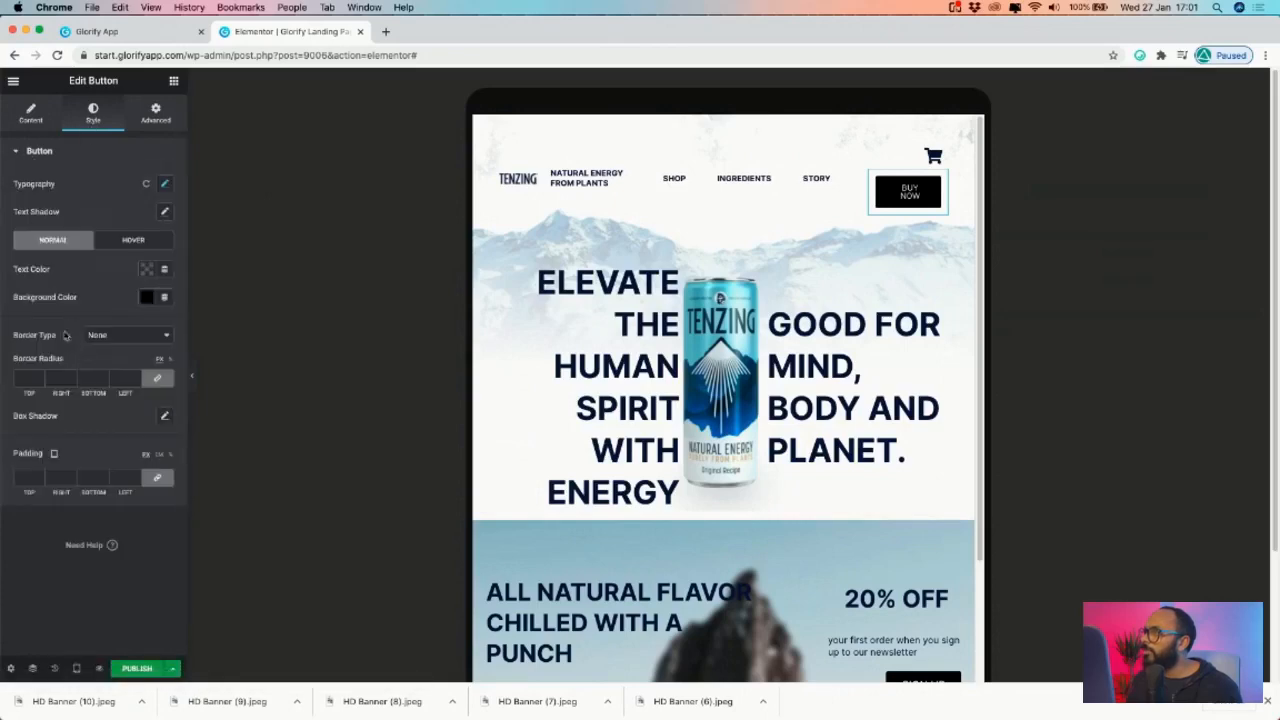
{"action": "left_click", "coordinate": [38, 480]}
{"action": "type", "text": "0"}
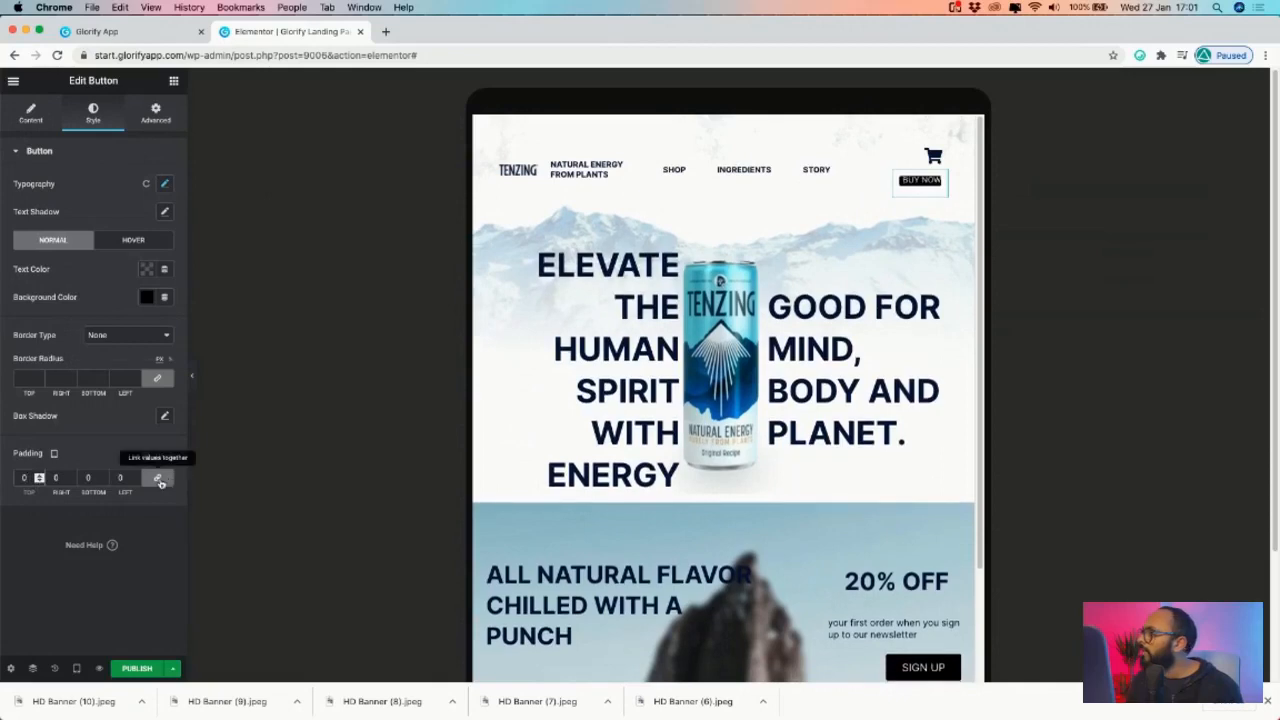
{"action": "left_click", "coordinate": [157, 478]}
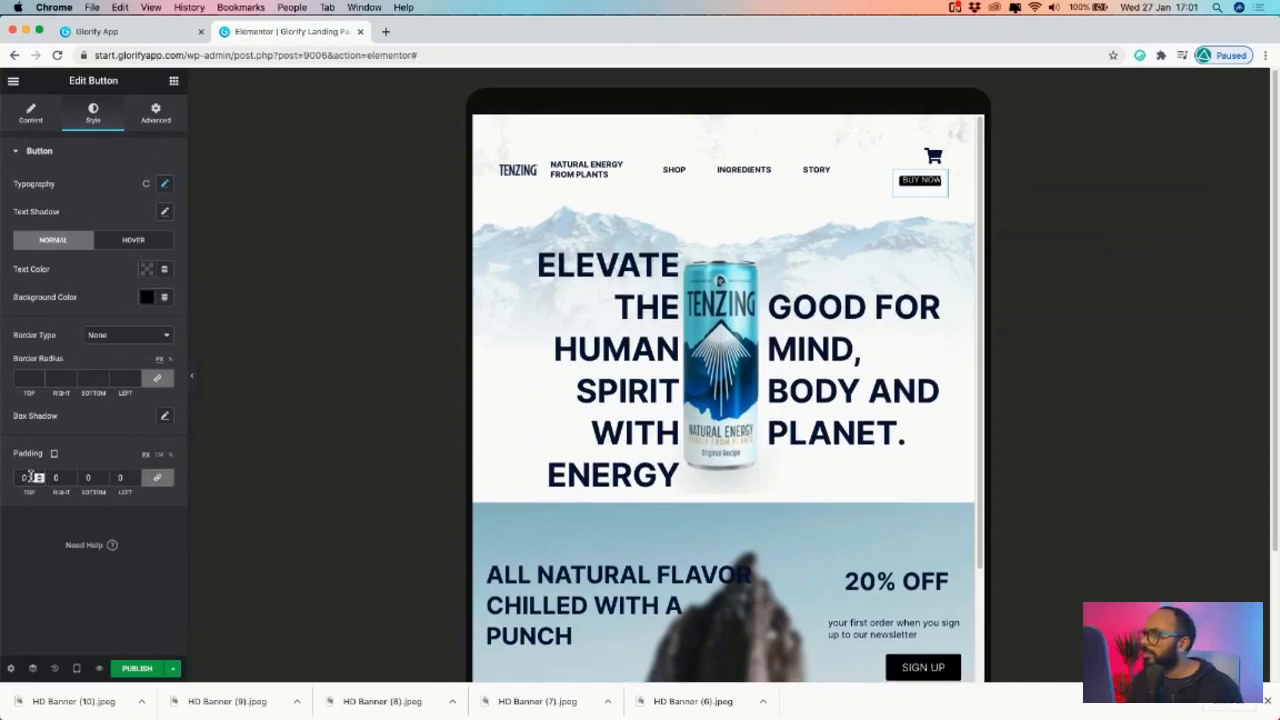
{"action": "type", "text": "10"}
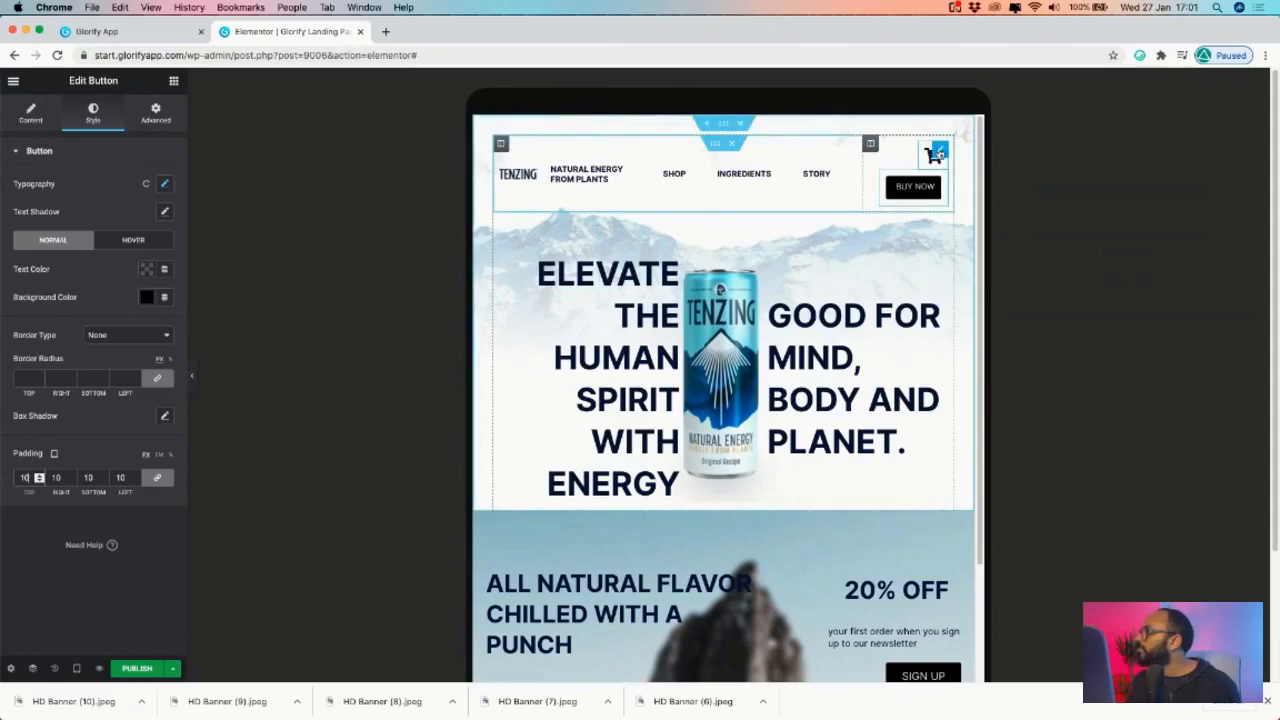
- Reduce the cart icon's size to 13
{"action": "left_click", "coordinate": [938, 153]}
{"action": "left_click", "coordinate": [93, 112]}
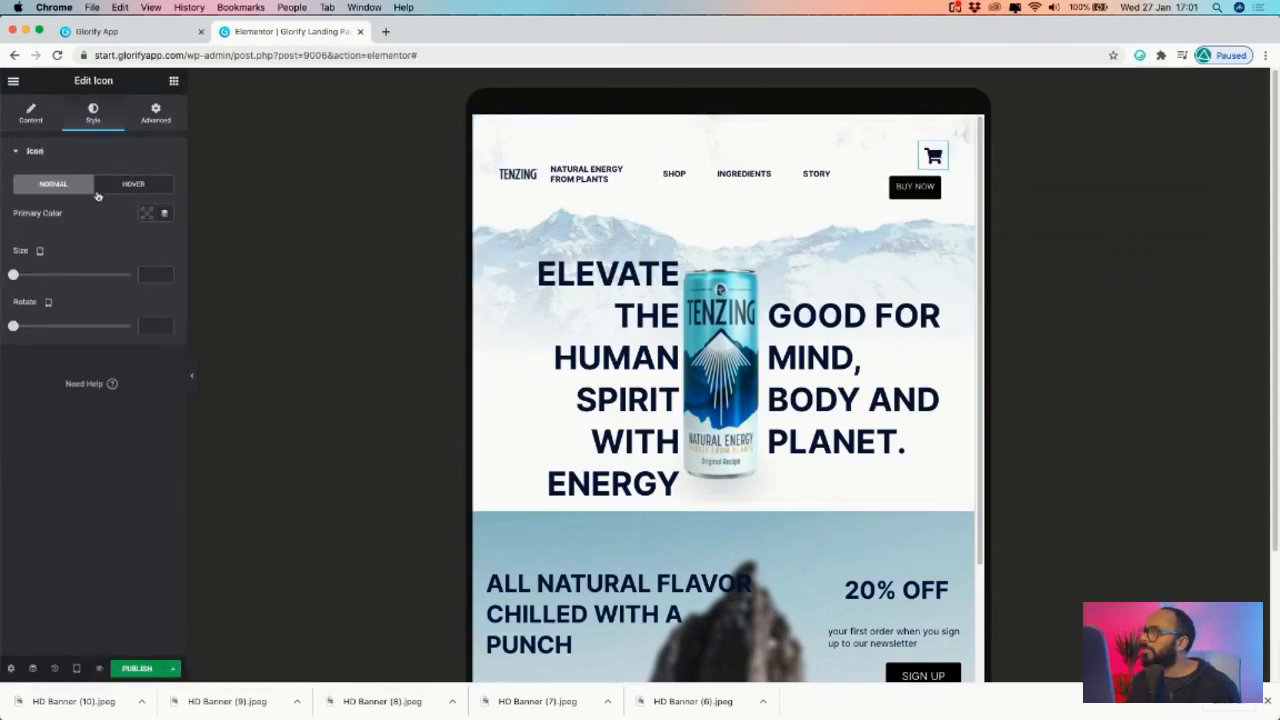
{"action": "left_click_drag", "start_coordinate": [14, 276], "coordinate": [17, 275]}
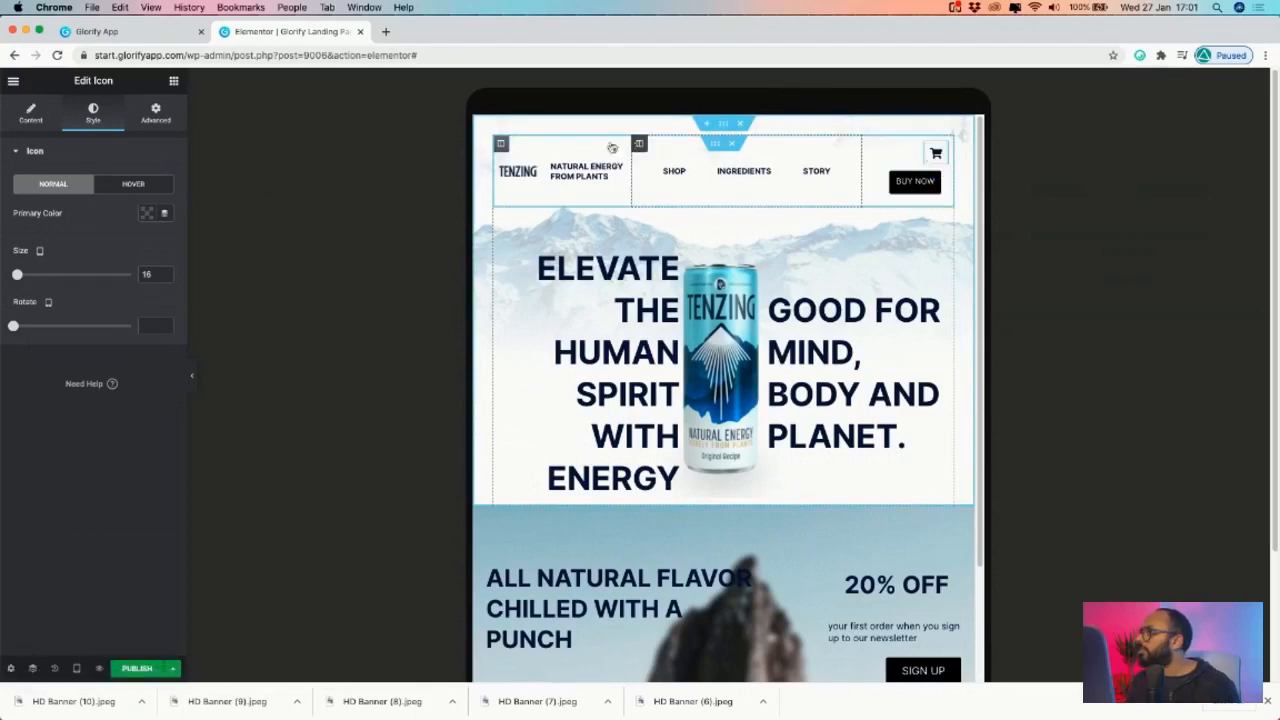
- Narrow the menu column to 45% and widen the cart and BUY NOW column to 25%
{"action": "left_click", "coordinate": [638, 145]}
{"action": "left_click", "coordinate": [166, 187]}
{"action": "left_click", "coordinate": [166, 187]}
{"action": "left_click", "coordinate": [166, 187]}
{"action": "left_click", "coordinate": [166, 187]}
{"action": "left_click", "coordinate": [166, 187]}
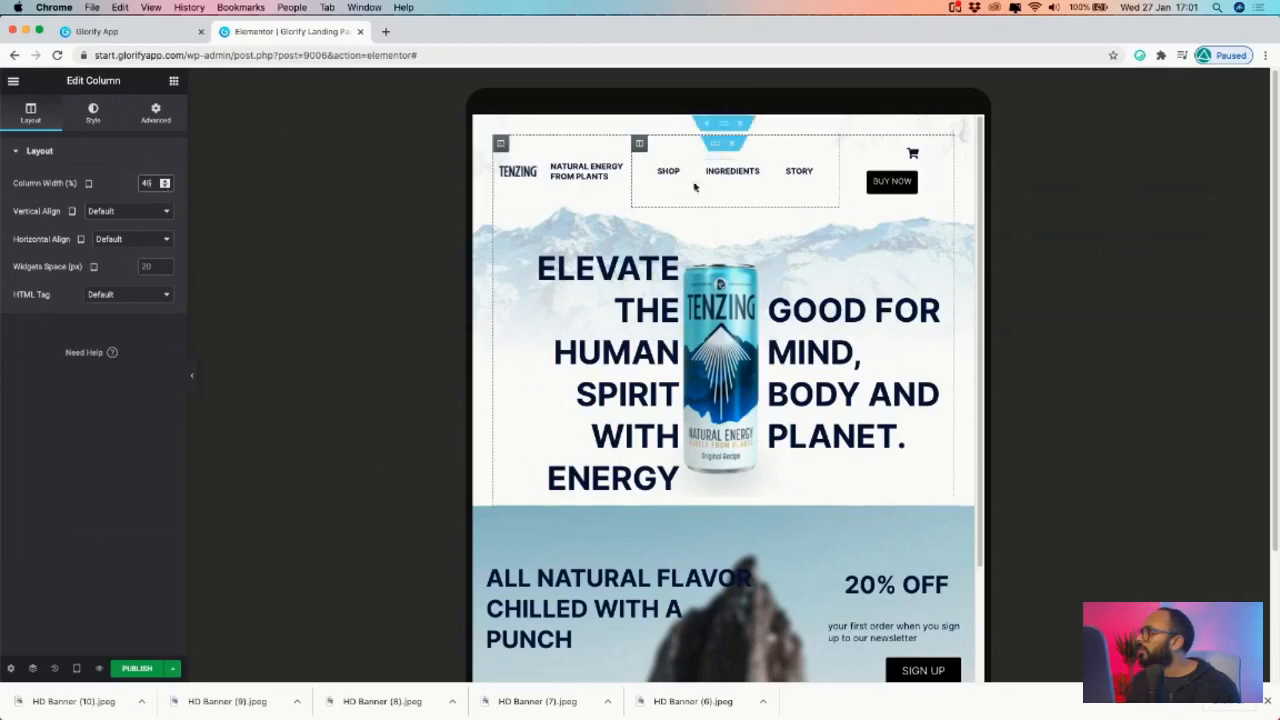
{"action": "left_click", "coordinate": [846, 145]}
{"action": "left_click", "coordinate": [166, 181]}
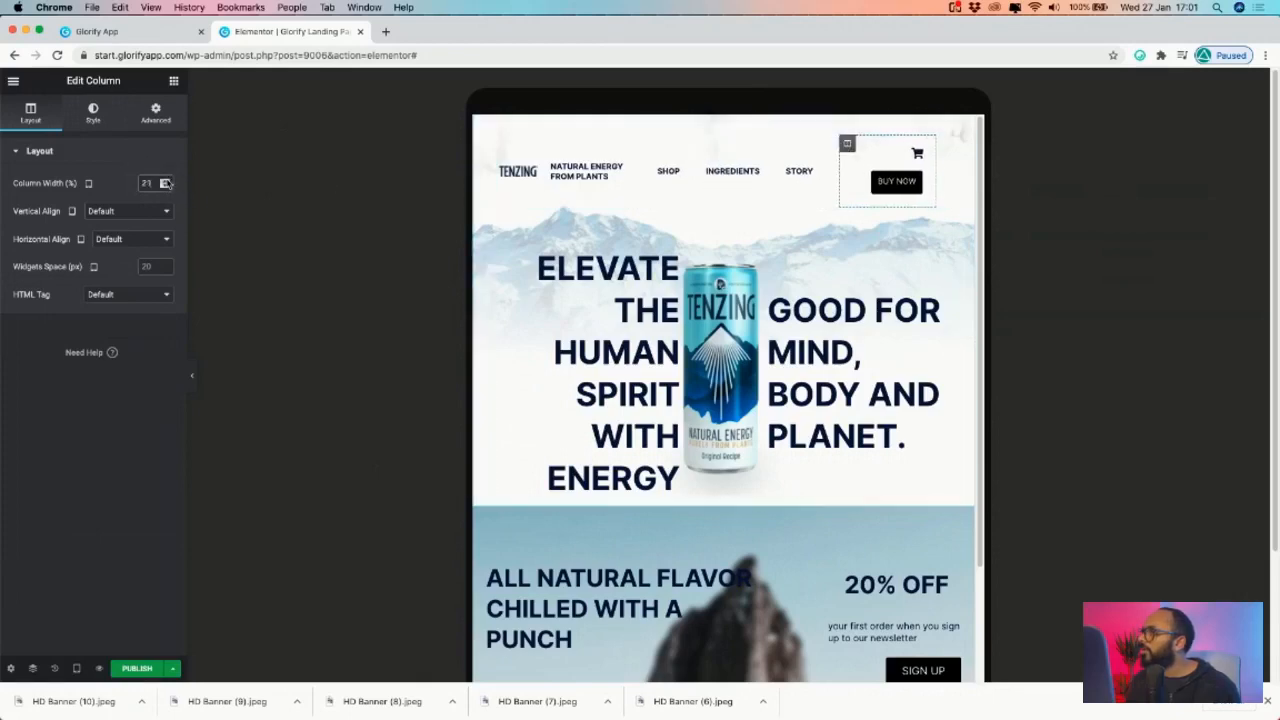
{"action": "left_click", "coordinate": [166, 181]}
{"action": "left_click", "coordinate": [166, 181]}
{"action": "left_click", "coordinate": [166, 181]}
{"action": "left_click", "coordinate": [166, 181]}
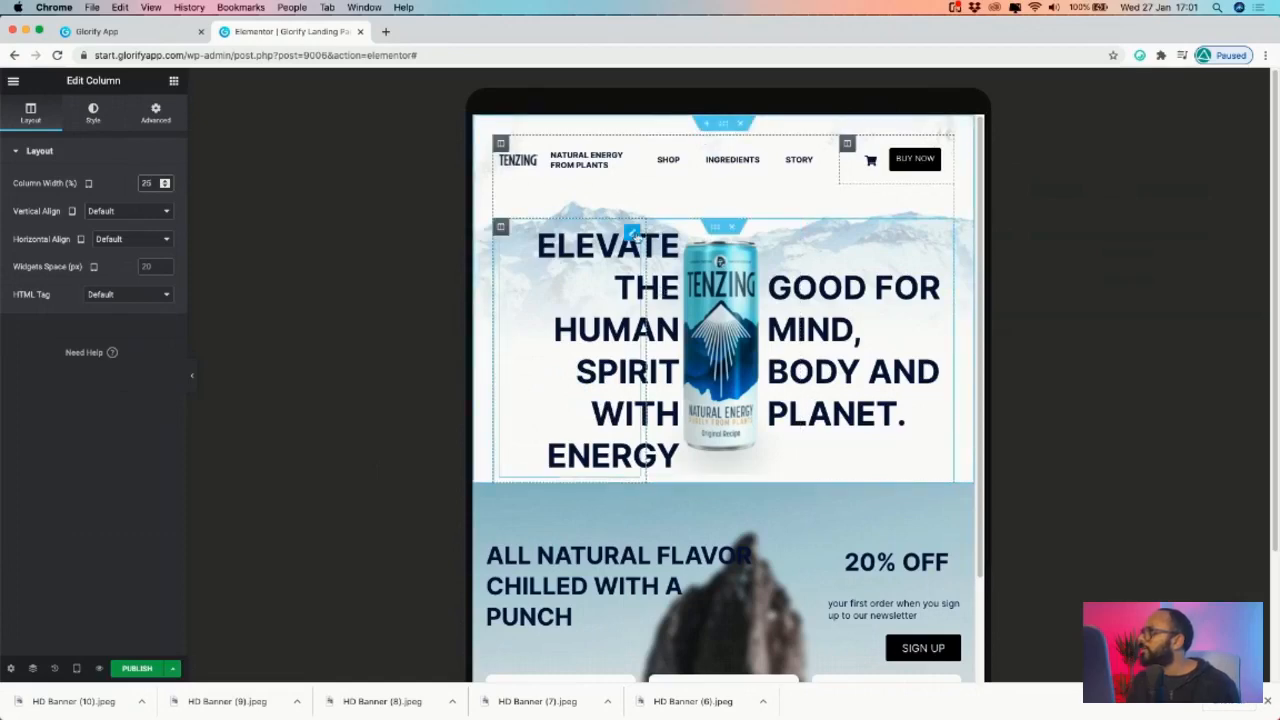
{"action": "left_click", "coordinate": [634, 233]}
- Set the ELEVATE heading's text size to 41 and try a linked margin of -35
{"action": "left_click", "coordinate": [93, 110]}
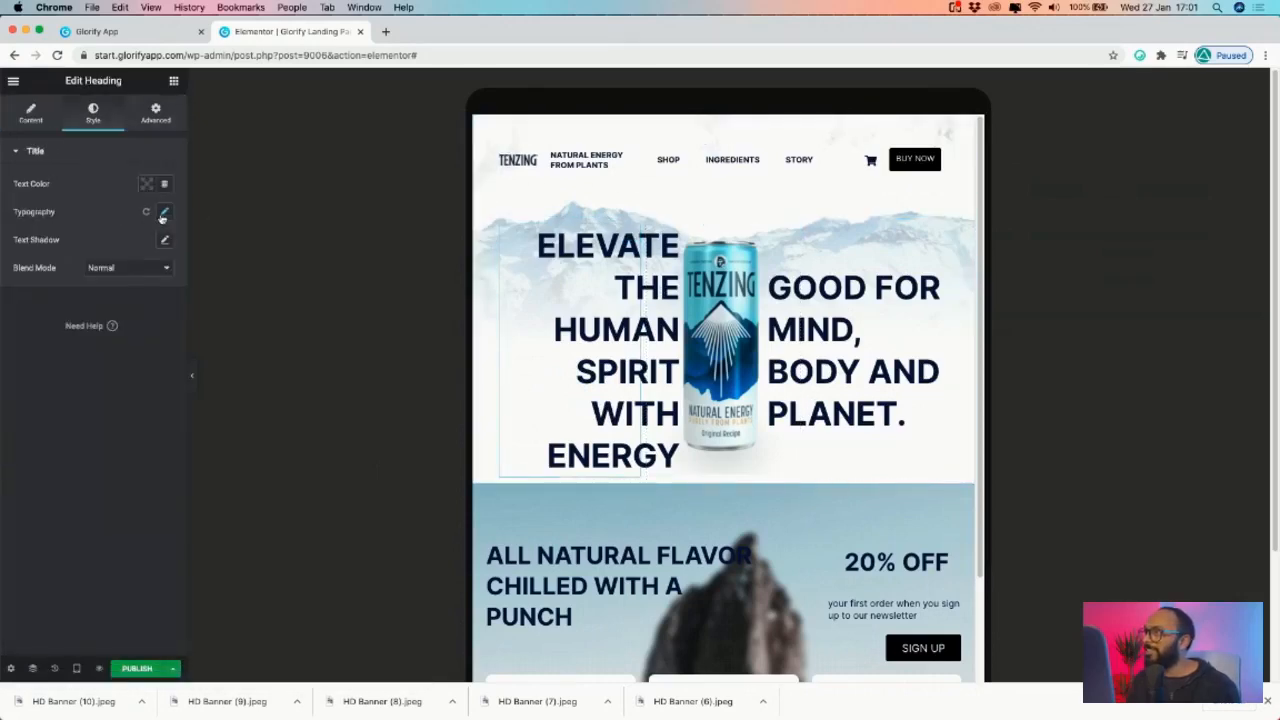
{"action": "left_click", "coordinate": [164, 213]}
{"action": "left_click_drag", "start_coordinate": [25, 302], "coordinate": [44, 304]}
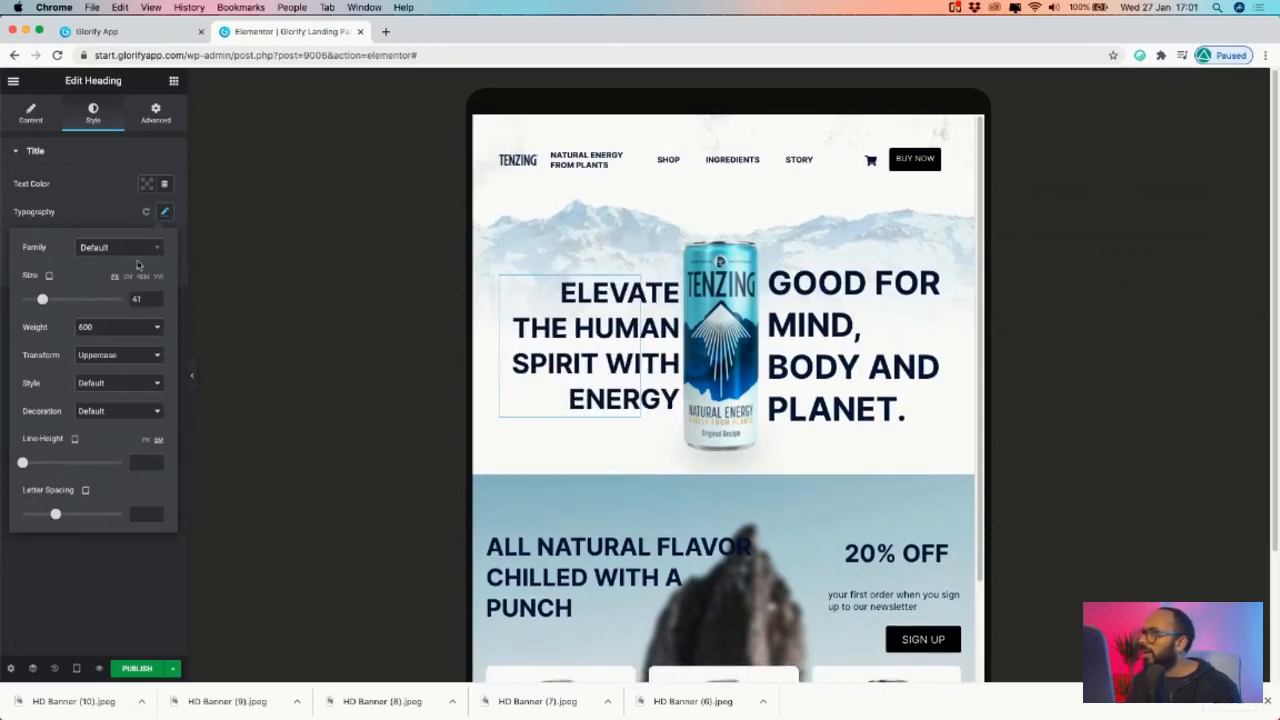
{"action": "left_click", "coordinate": [153, 116]}
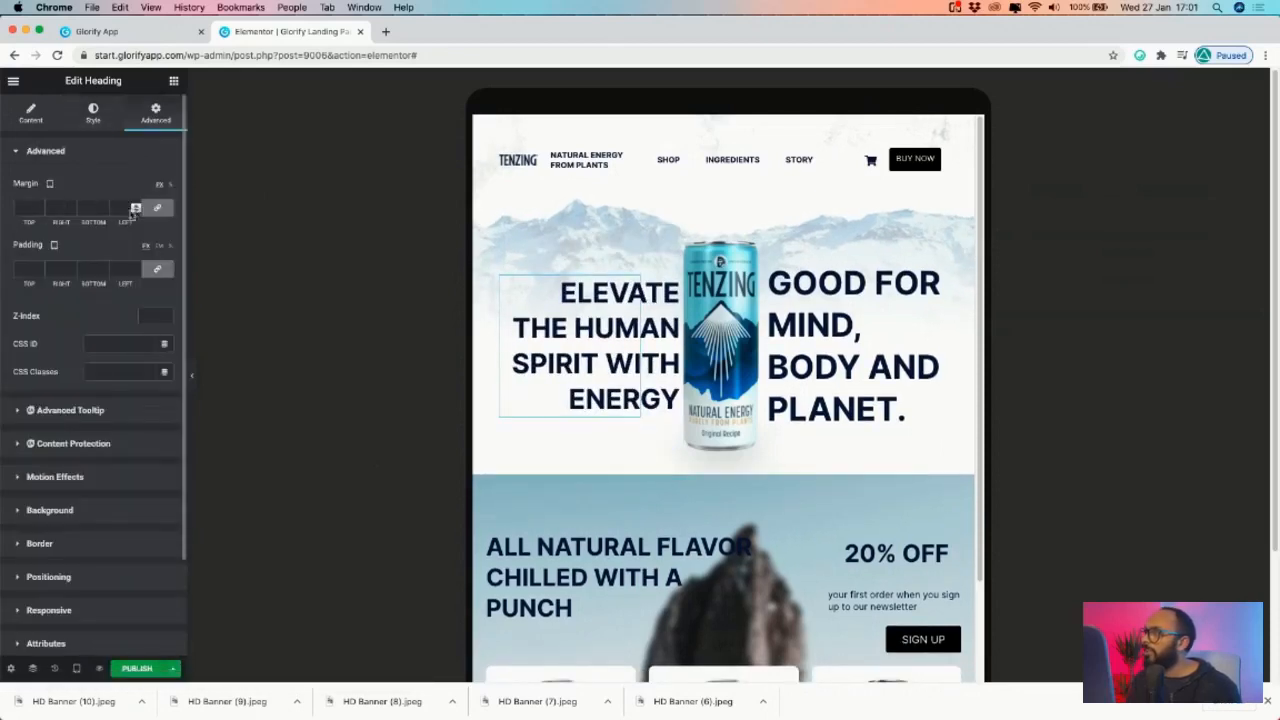
{"action": "left_click", "coordinate": [157, 268]}
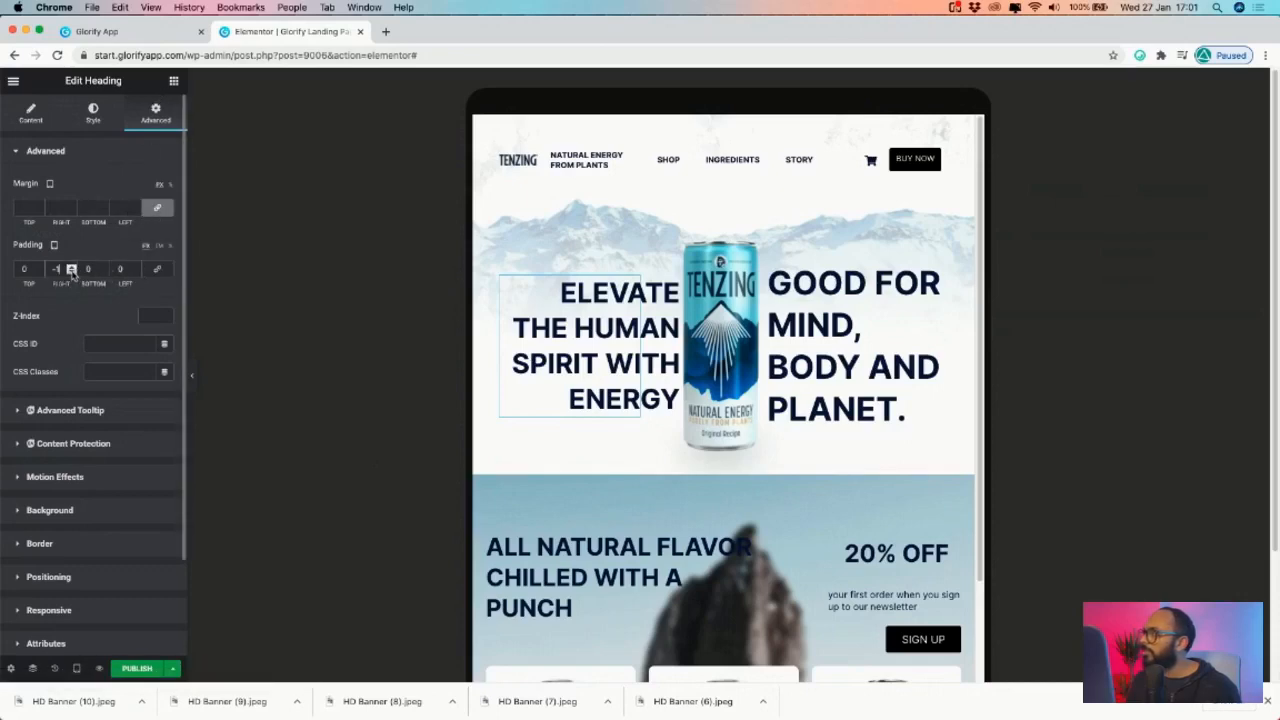
{"action": "left_click", "coordinate": [158, 269]}
{"action": "left_click", "coordinate": [164, 210]}
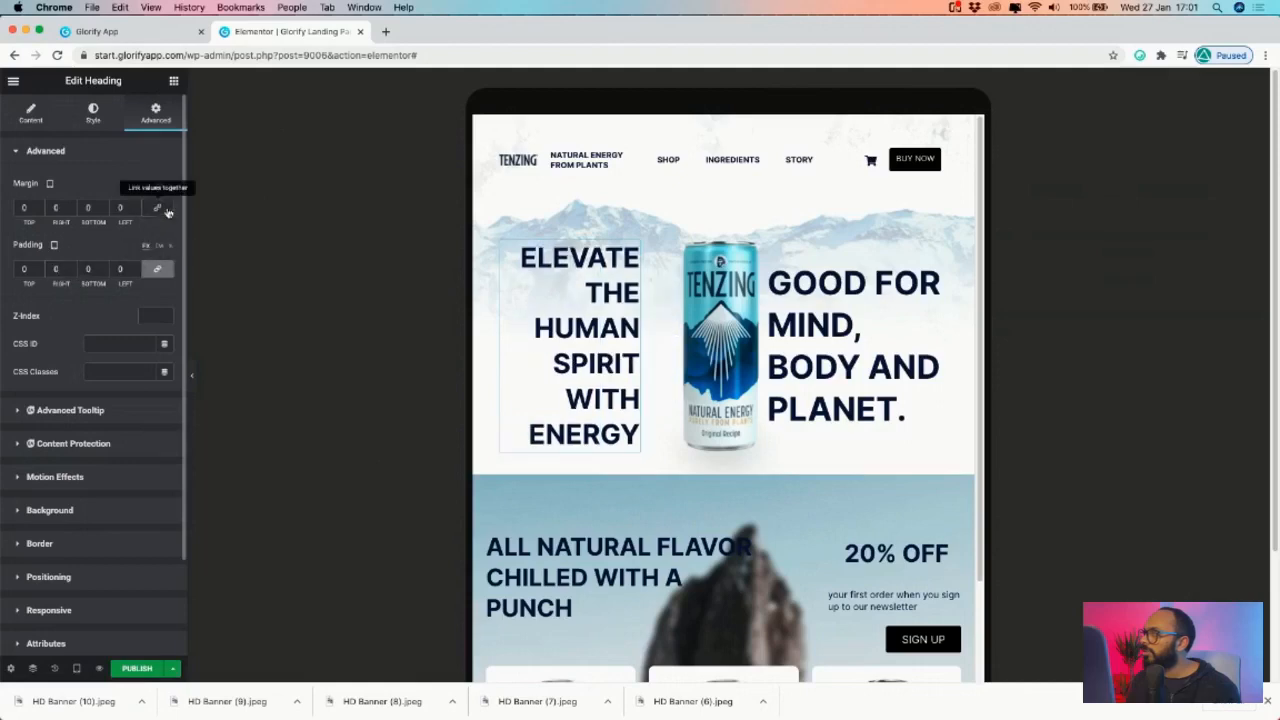
{"action": "left_click", "coordinate": [72, 212]}
{"action": "left_click_drag", "start_coordinate": [72, 212], "coordinate": [72, 209]}
{"action": "left_click", "coordinate": [72, 207]}
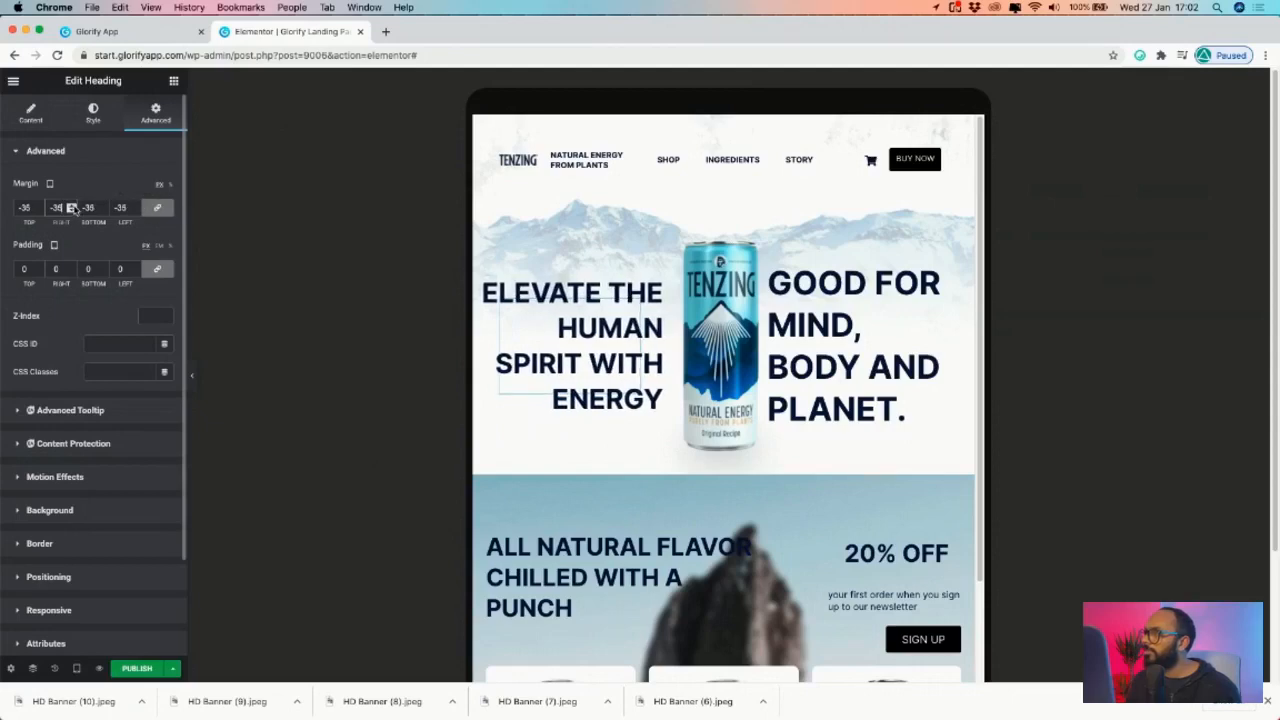
- Unlink the heading's margins and set top, bottom and left to 0
{"action": "left_click", "coordinate": [157, 207]}
{"action": "left_click", "coordinate": [39, 207]}
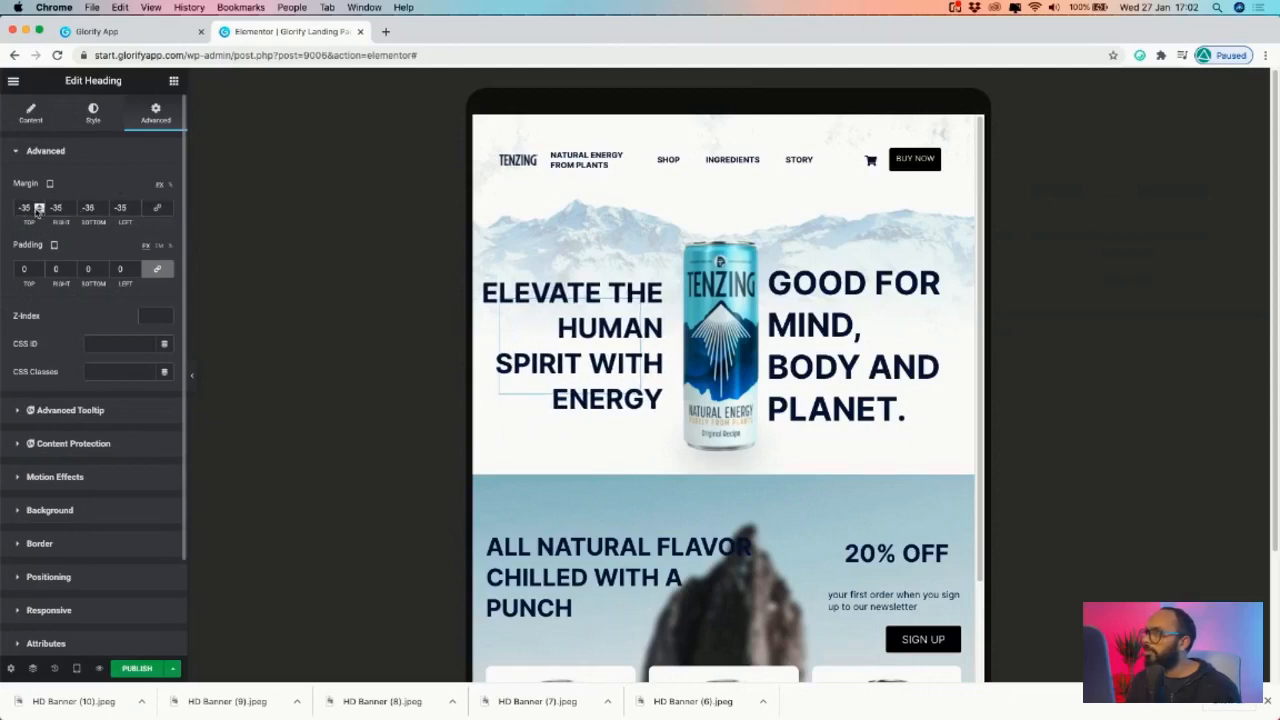
{"action": "double_click", "coordinate": [32, 208]}
{"action": "type", "text": "0"}
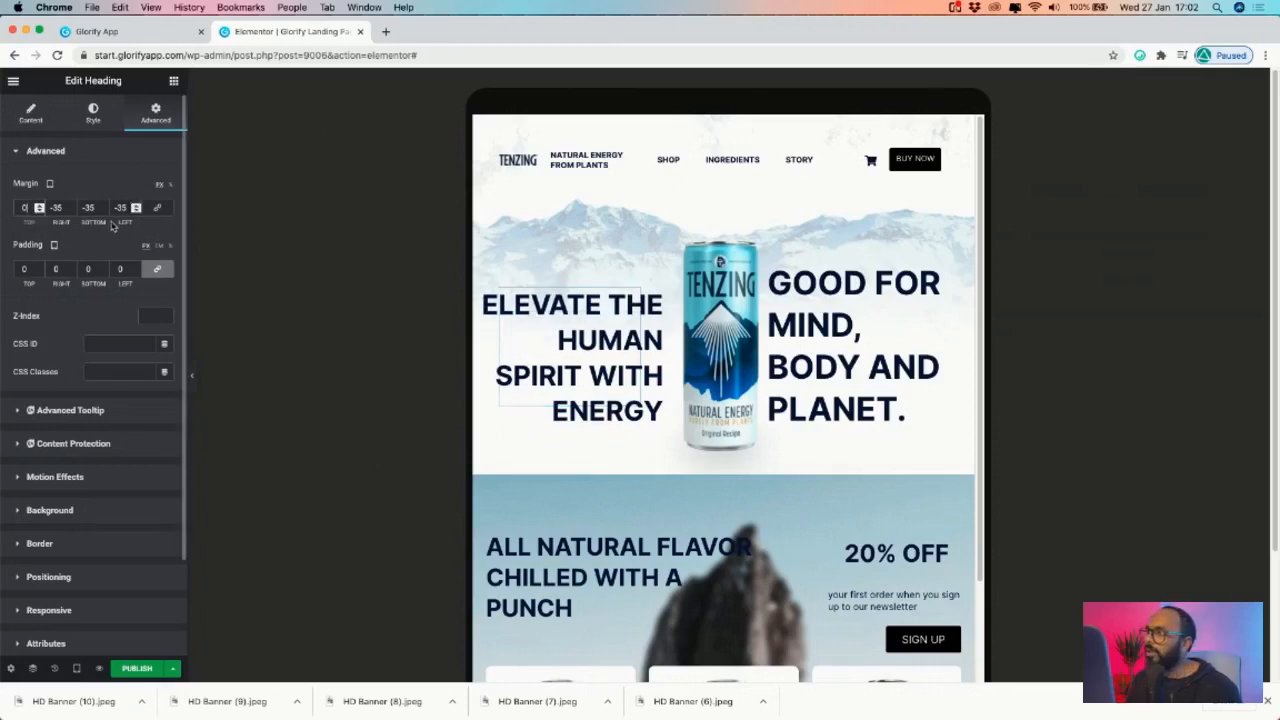
{"action": "double_click", "coordinate": [92, 208]}
{"action": "type", "text": "0"}
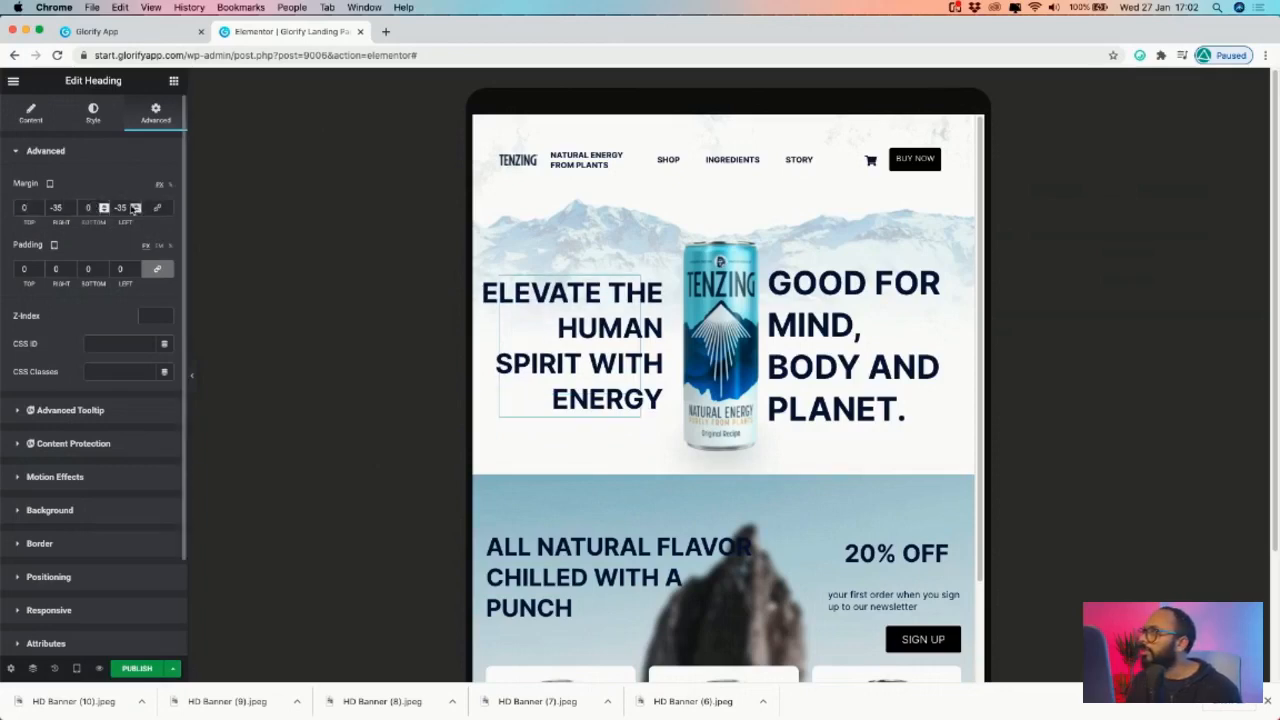
{"action": "double_click", "coordinate": [121, 207]}
{"action": "type", "text": "0"}
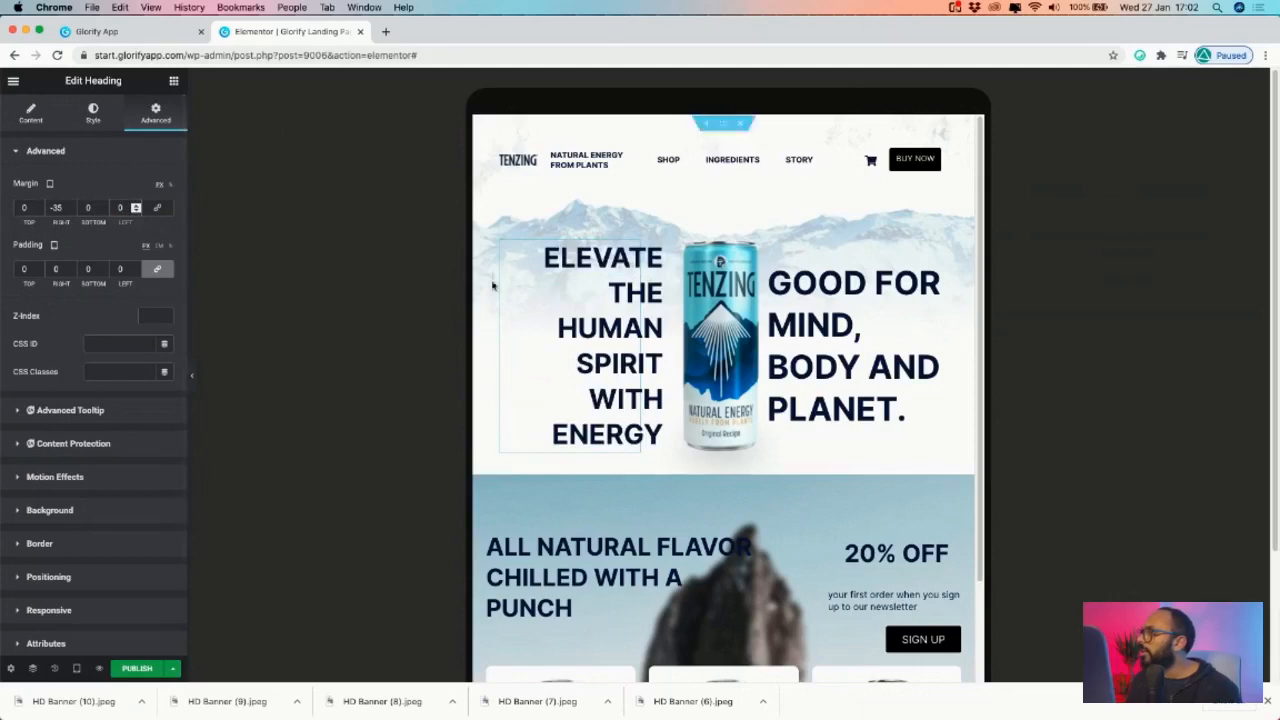
- Reduce the ELEVATE heading's text size from 41 to 38
{"action": "left_click", "coordinate": [112, 114]}
{"action": "left_click", "coordinate": [165, 211]}
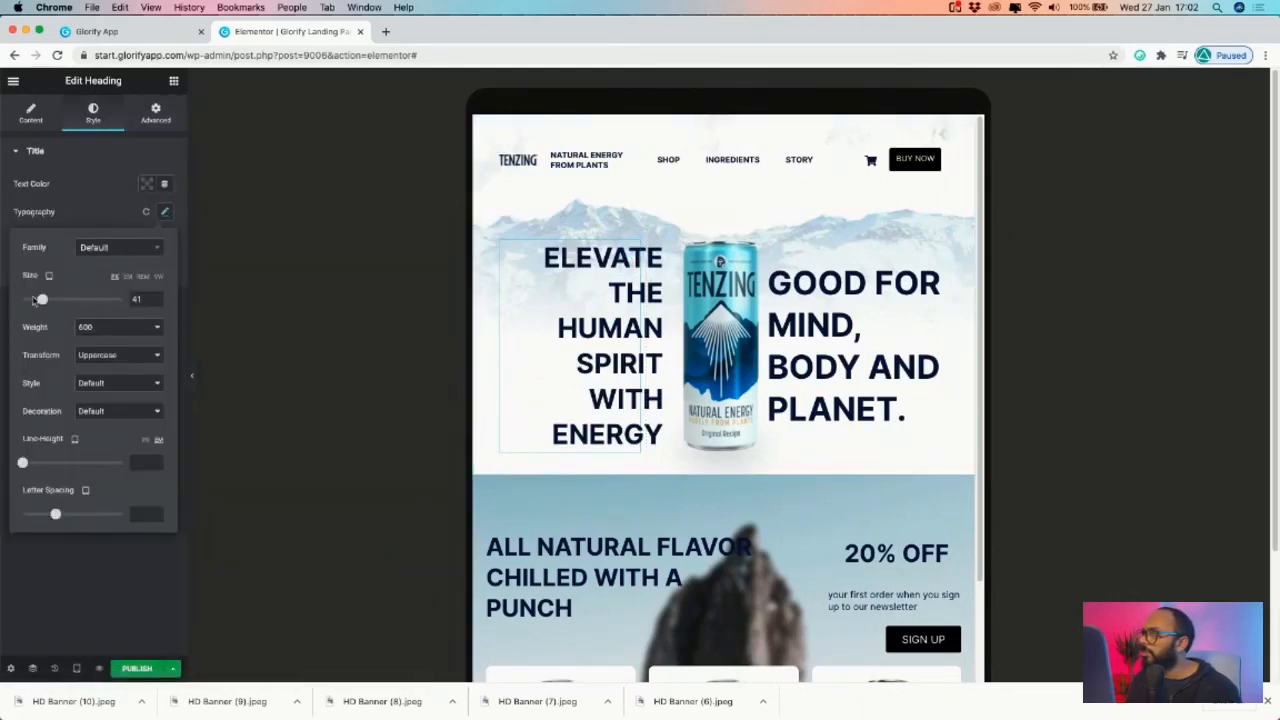
{"action": "left_click_drag", "start_coordinate": [43, 300], "coordinate": [41, 300]}
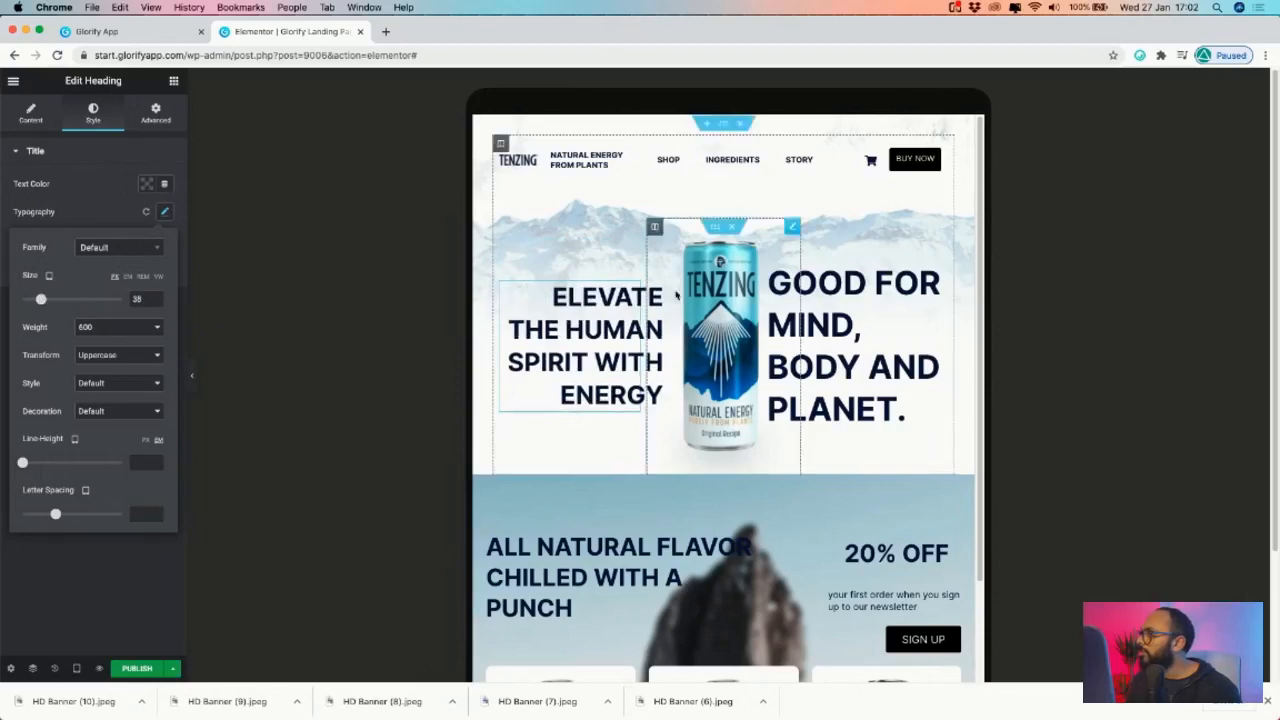
{"action": "right_click", "coordinate": [633, 294]}
- Paste the ELEVATE heading's style onto the GOOD FOR MIND heading and set its margin to -35
{"action": "left_click", "coordinate": [714, 348]}
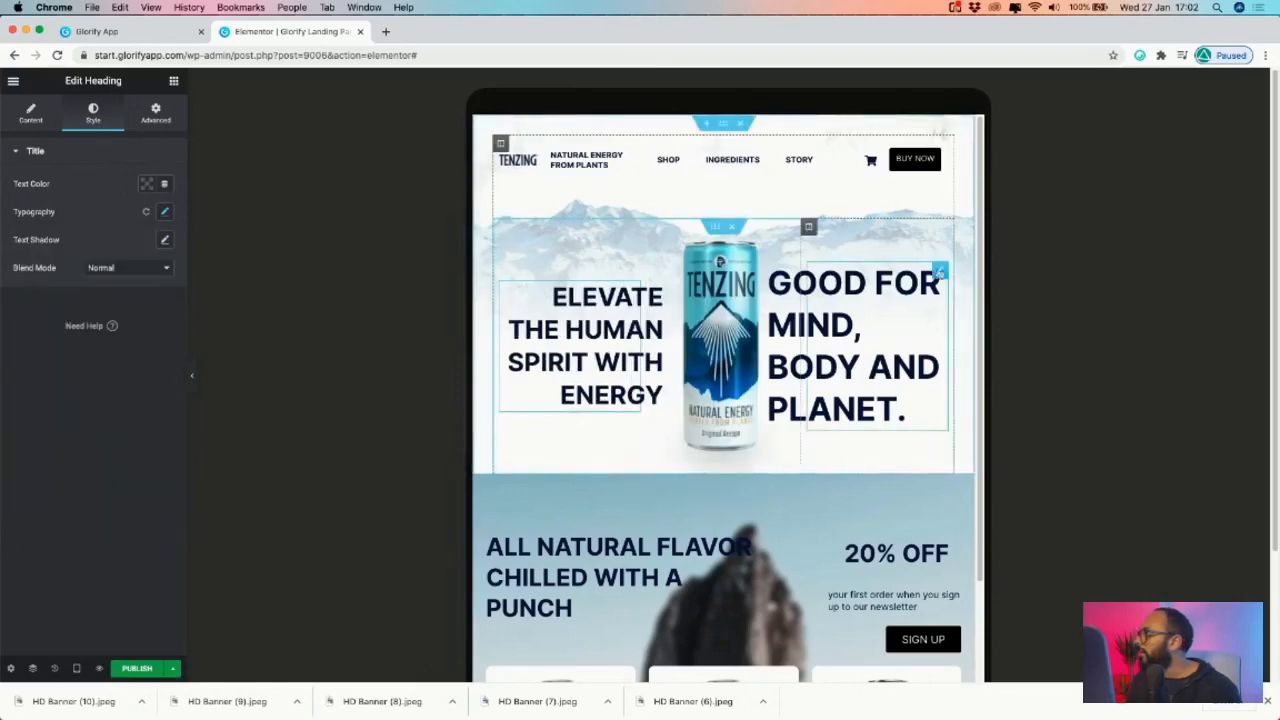
{"action": "right_click", "coordinate": [941, 269]}
{"action": "left_click", "coordinate": [996, 361]}
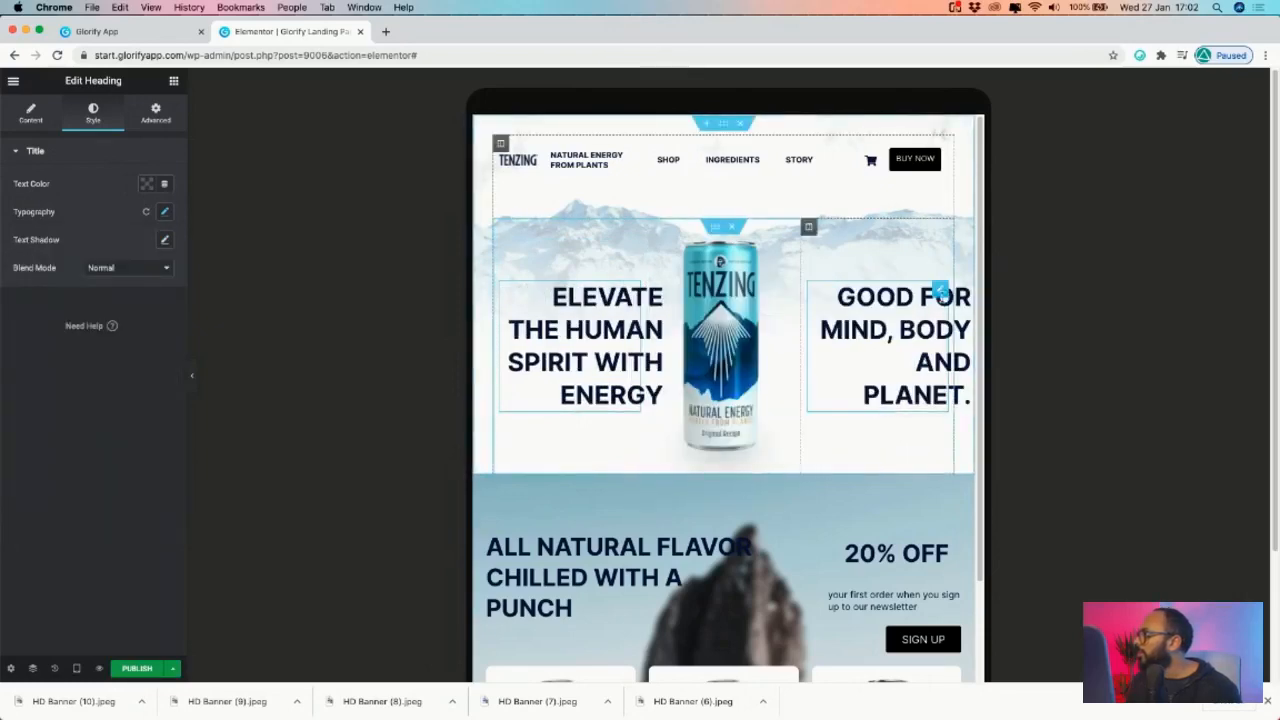
{"action": "left_click", "coordinate": [155, 112]}
{"action": "left_click", "coordinate": [40, 150]}
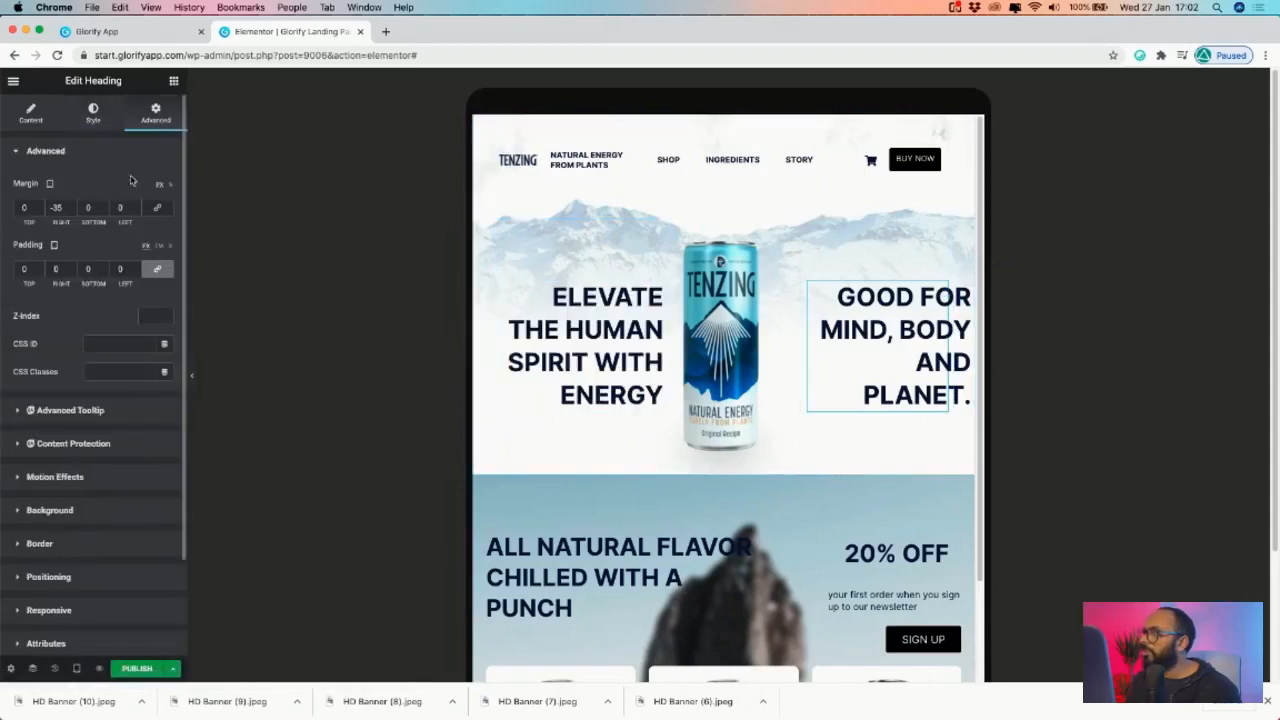
{"action": "key", "text": "super+z"}
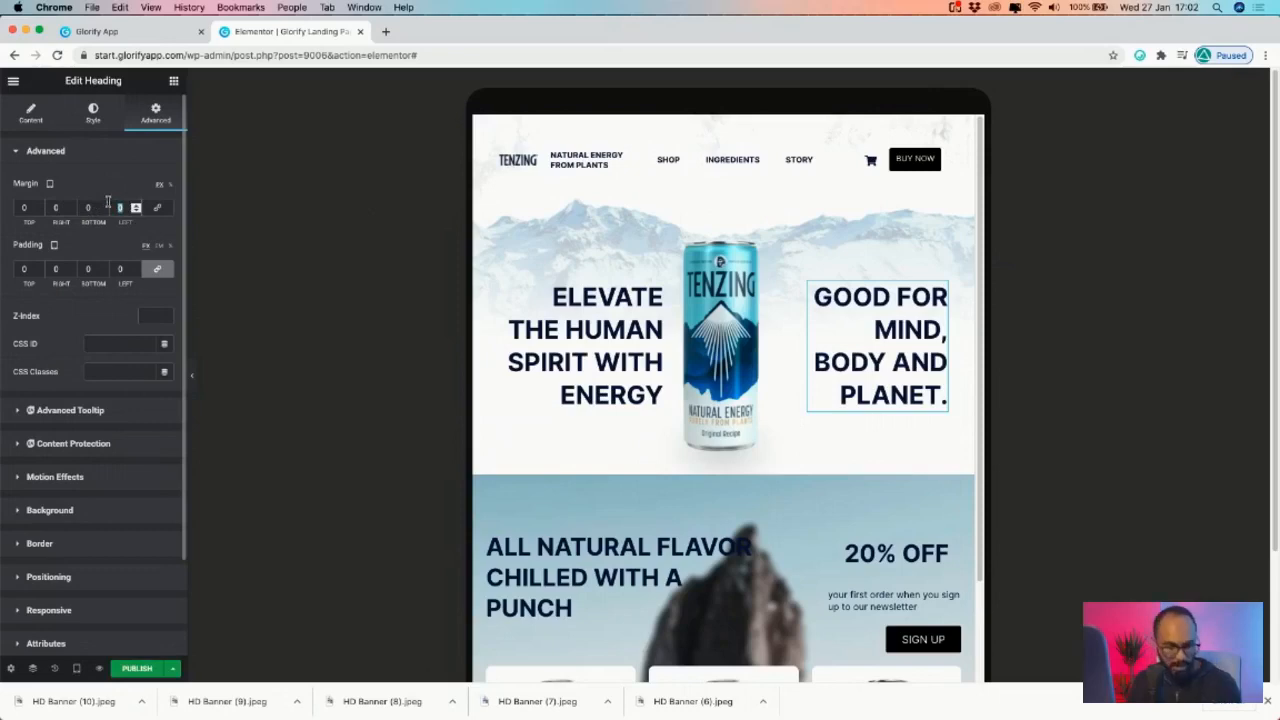
{"action": "type", "text": "-35"}
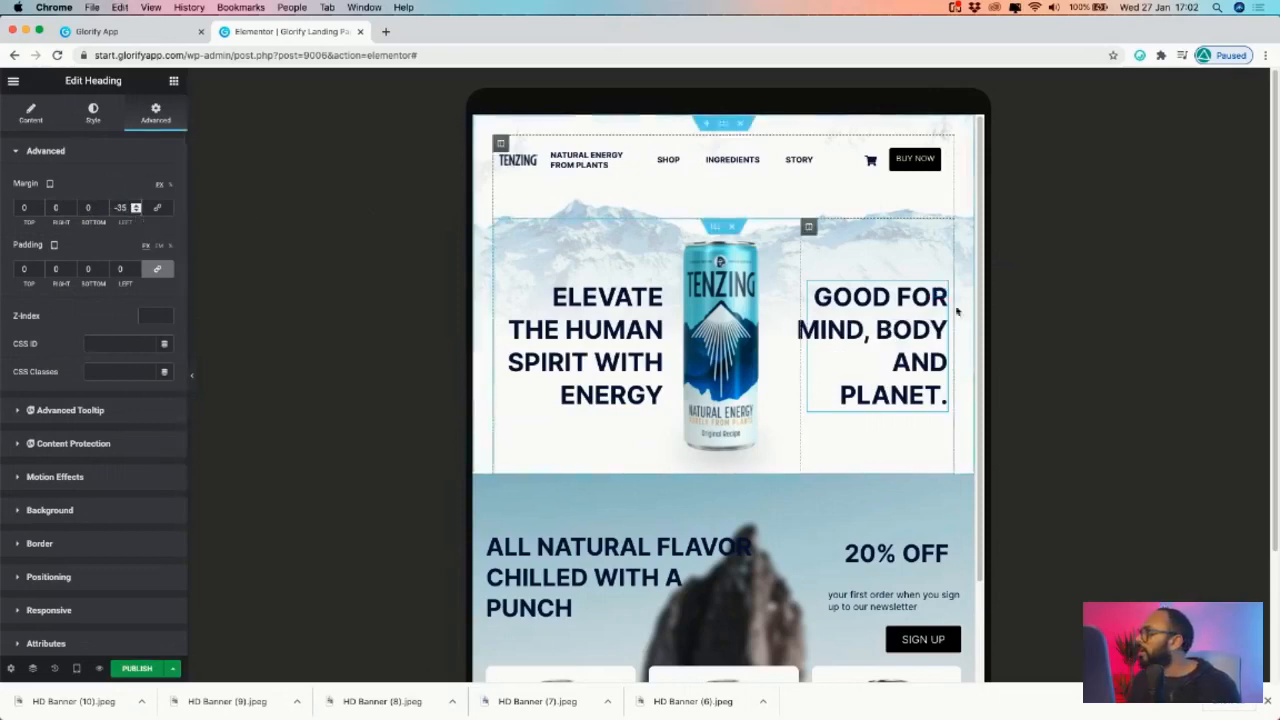
- Left-align the GOOD FOR MIND heading
{"action": "left_click", "coordinate": [93, 110]}
{"action": "left_click", "coordinate": [31, 112]}
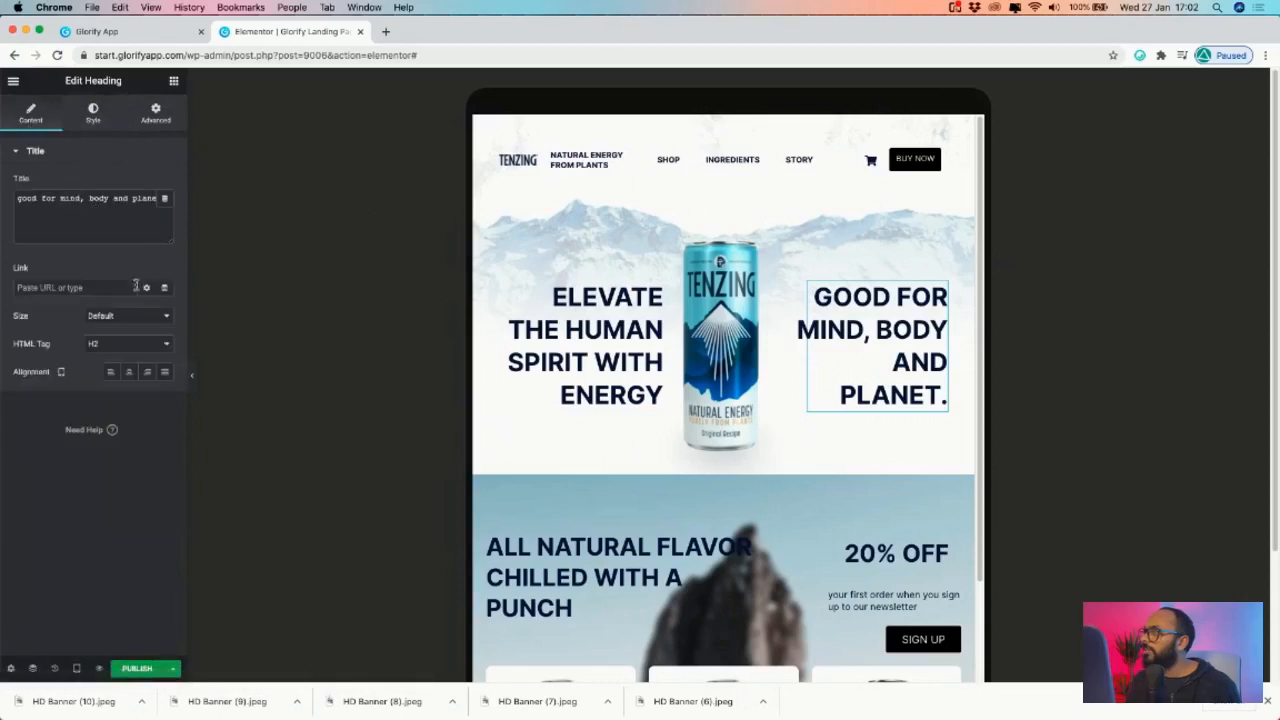
{"action": "left_click", "coordinate": [110, 371]}
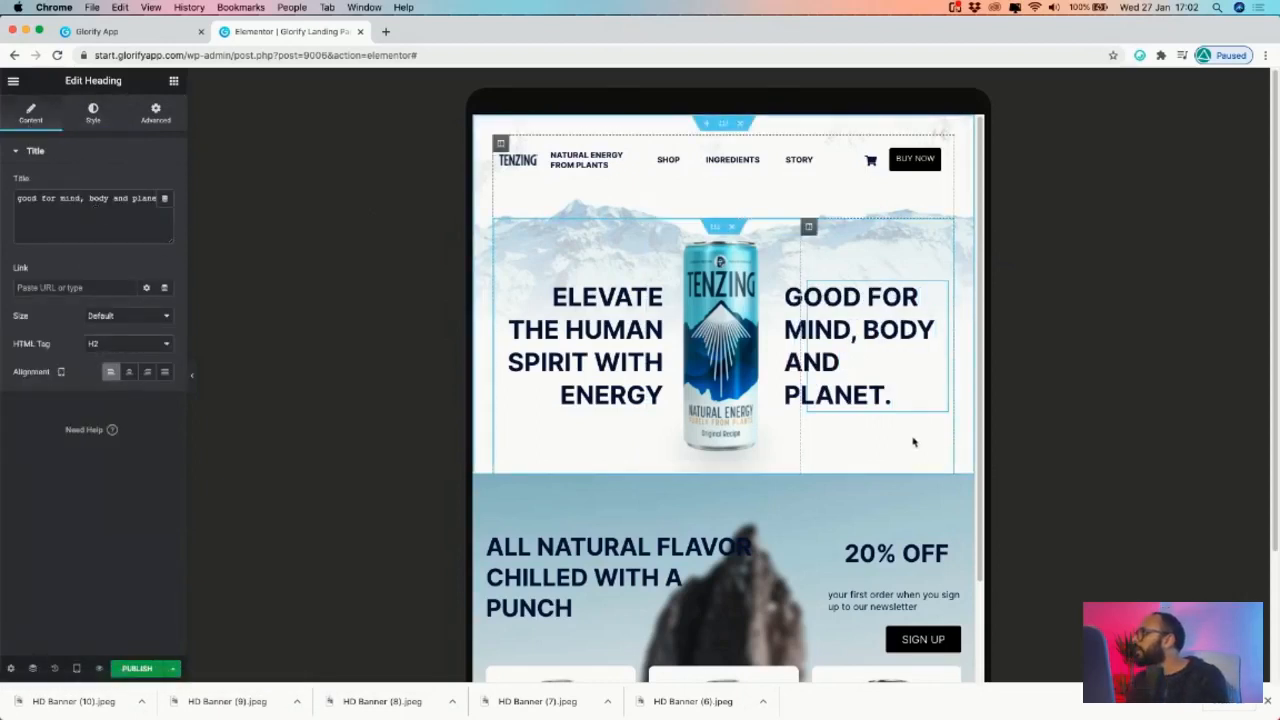
{"action": "scroll", "coordinate": [912, 442], "scroll_direction": "down", "scroll_amount": 1}
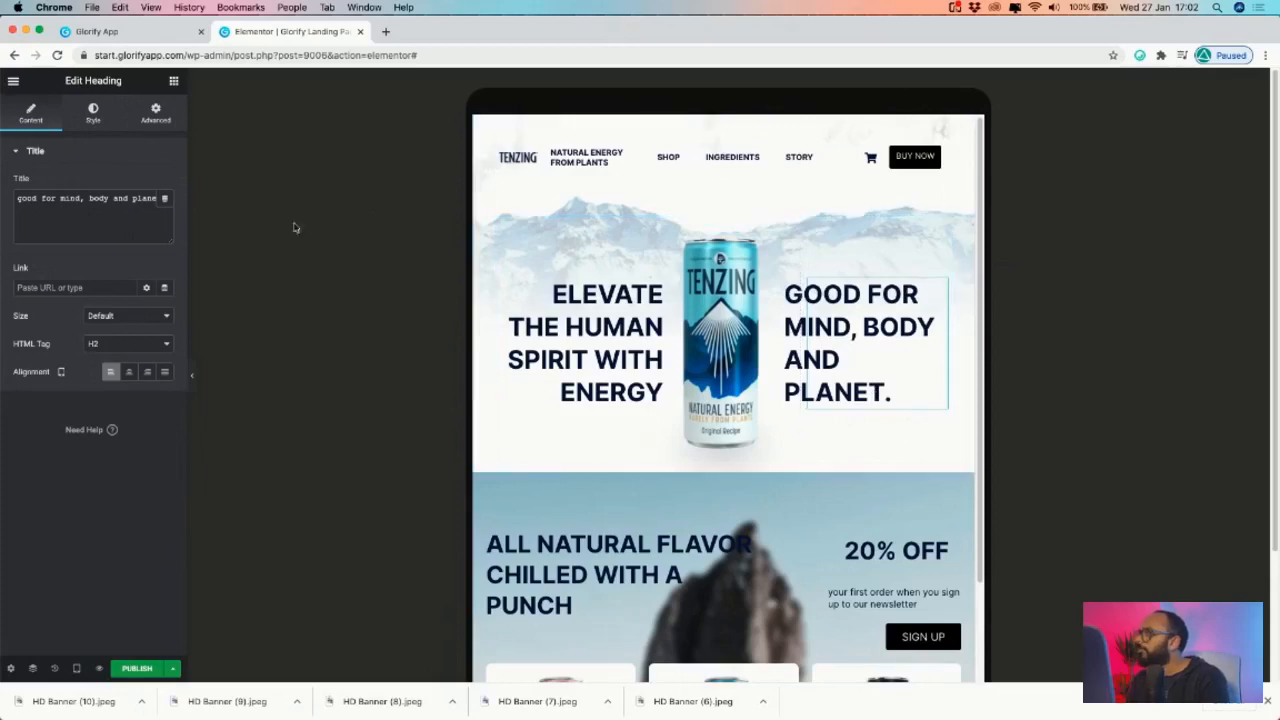
- Keep the GOOD FOR MIND heading's positioning width at Default
{"action": "left_click", "coordinate": [93, 112]}
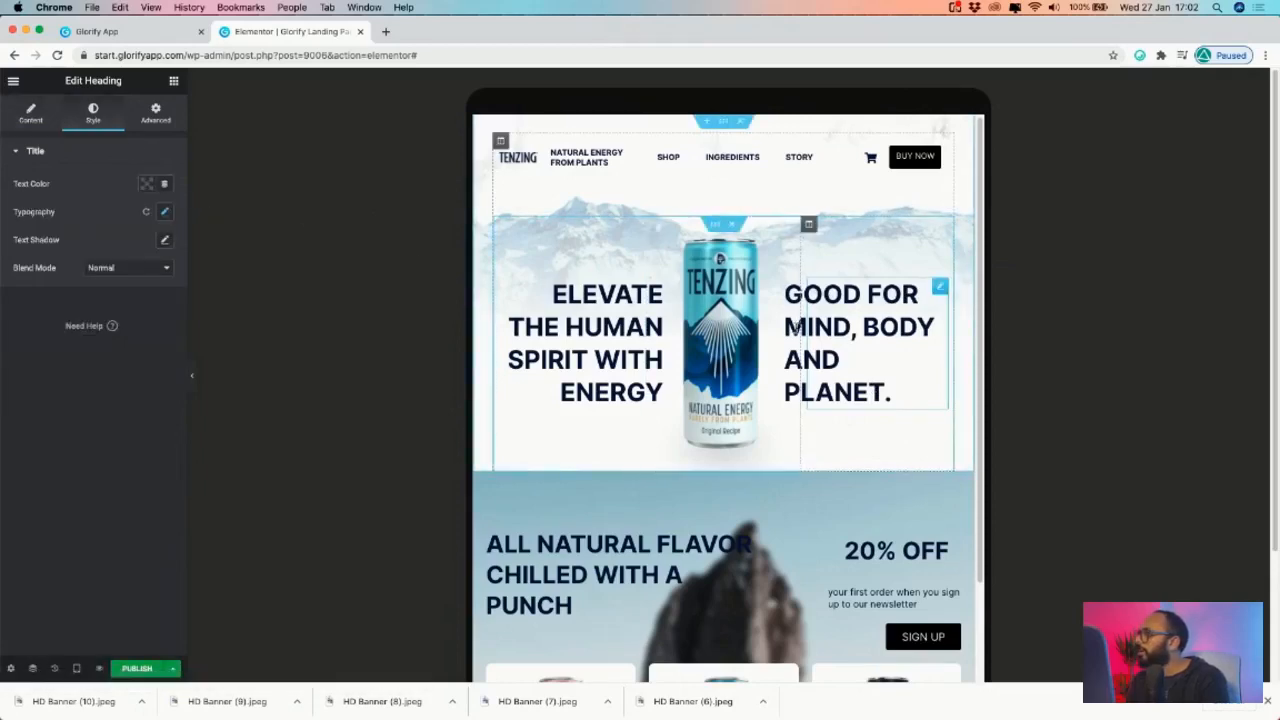
{"action": "left_click", "coordinate": [155, 112]}
{"action": "scroll", "coordinate": [72, 485], "scroll_direction": "down", "scroll_amount": 3}
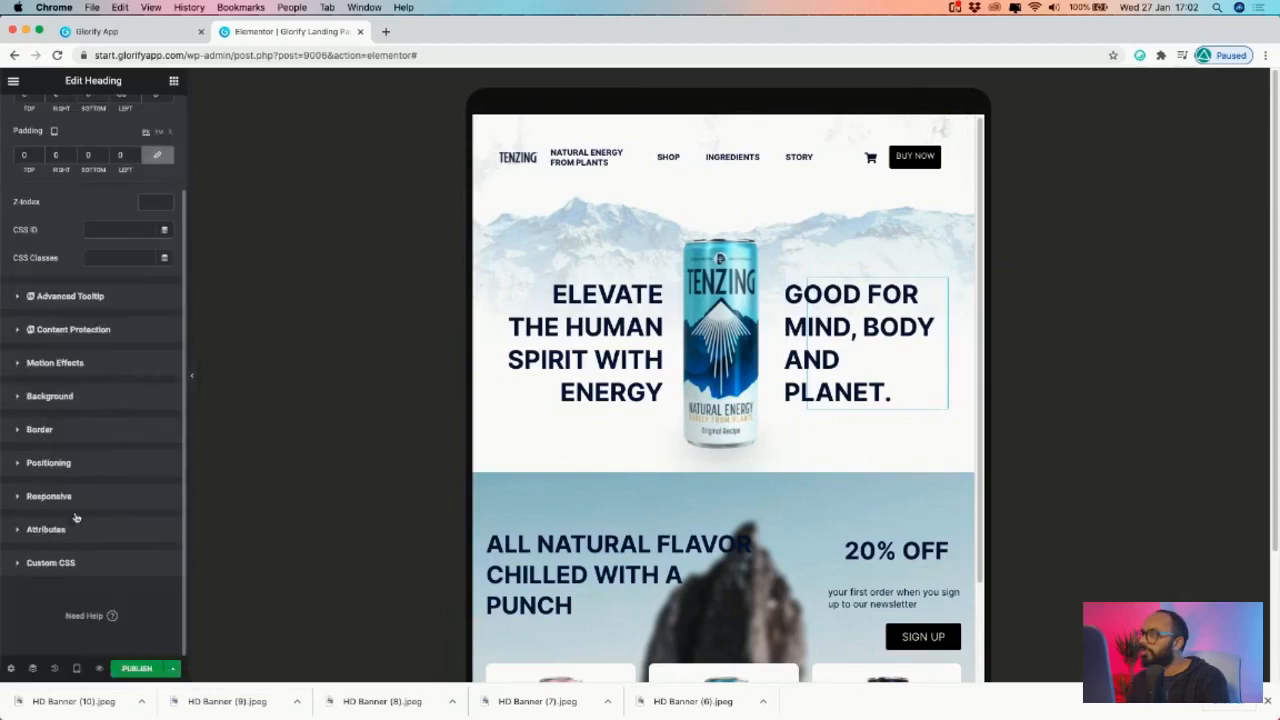
{"action": "left_click", "coordinate": [113, 463]}
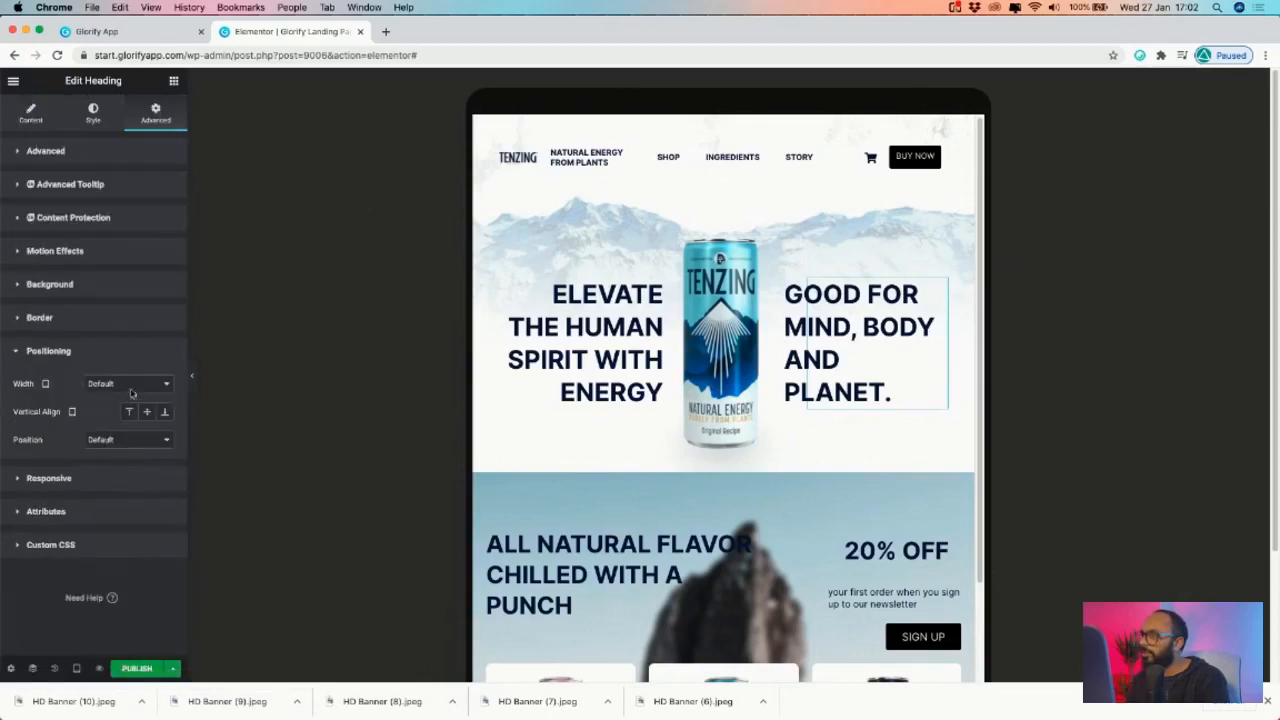
{"action": "left_click", "coordinate": [130, 393]}
{"action": "left_click", "coordinate": [156, 368]}
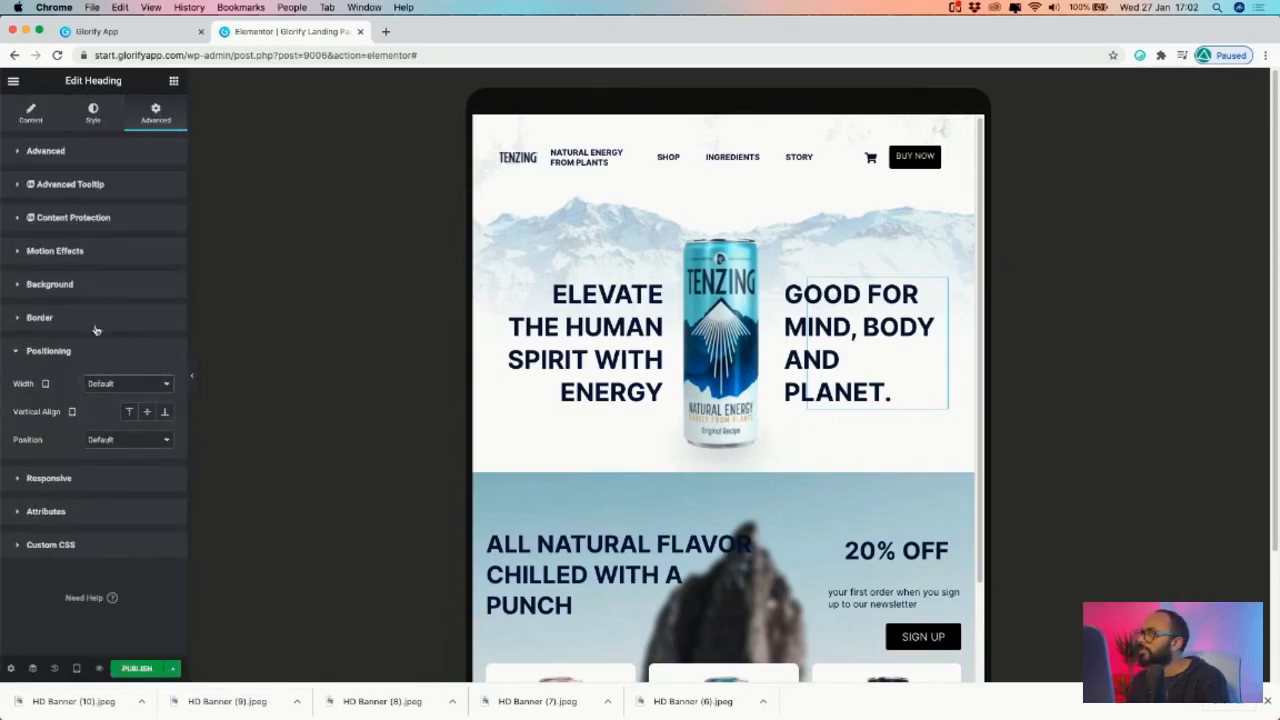
{"action": "left_click", "coordinate": [92, 115]}
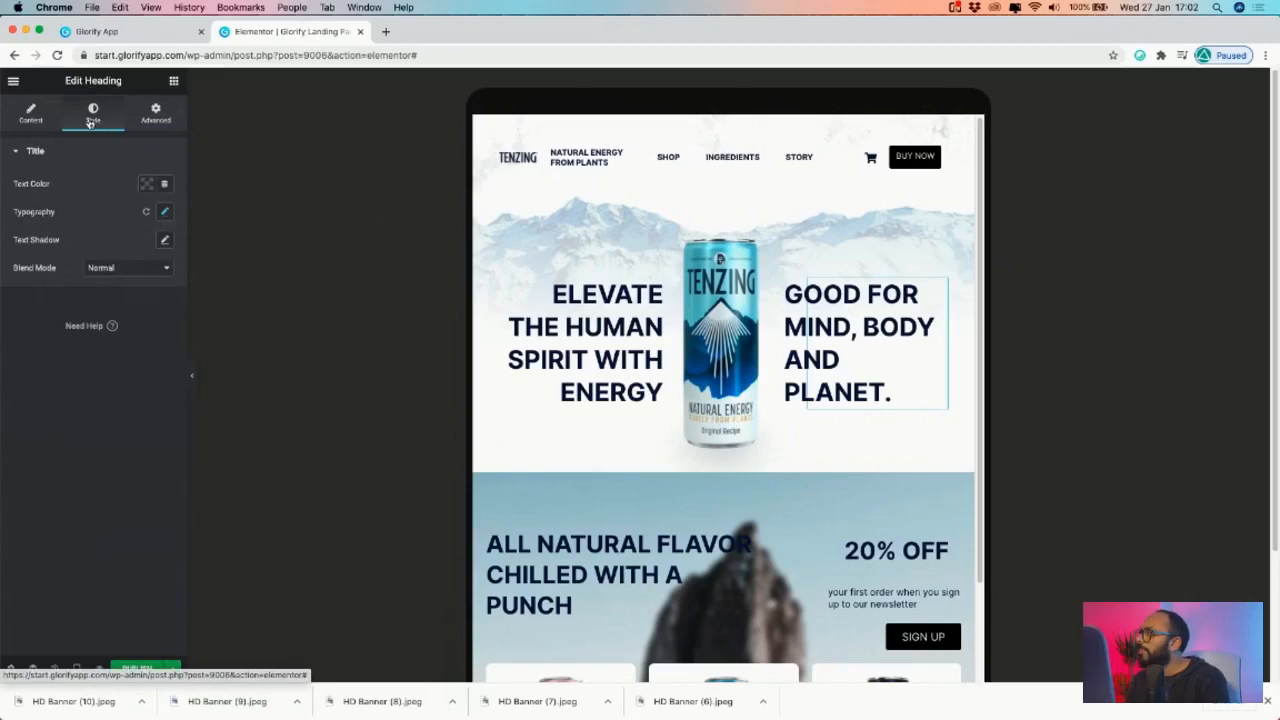
{"action": "left_click", "coordinate": [147, 118]}
{"action": "left_click", "coordinate": [94, 113]}
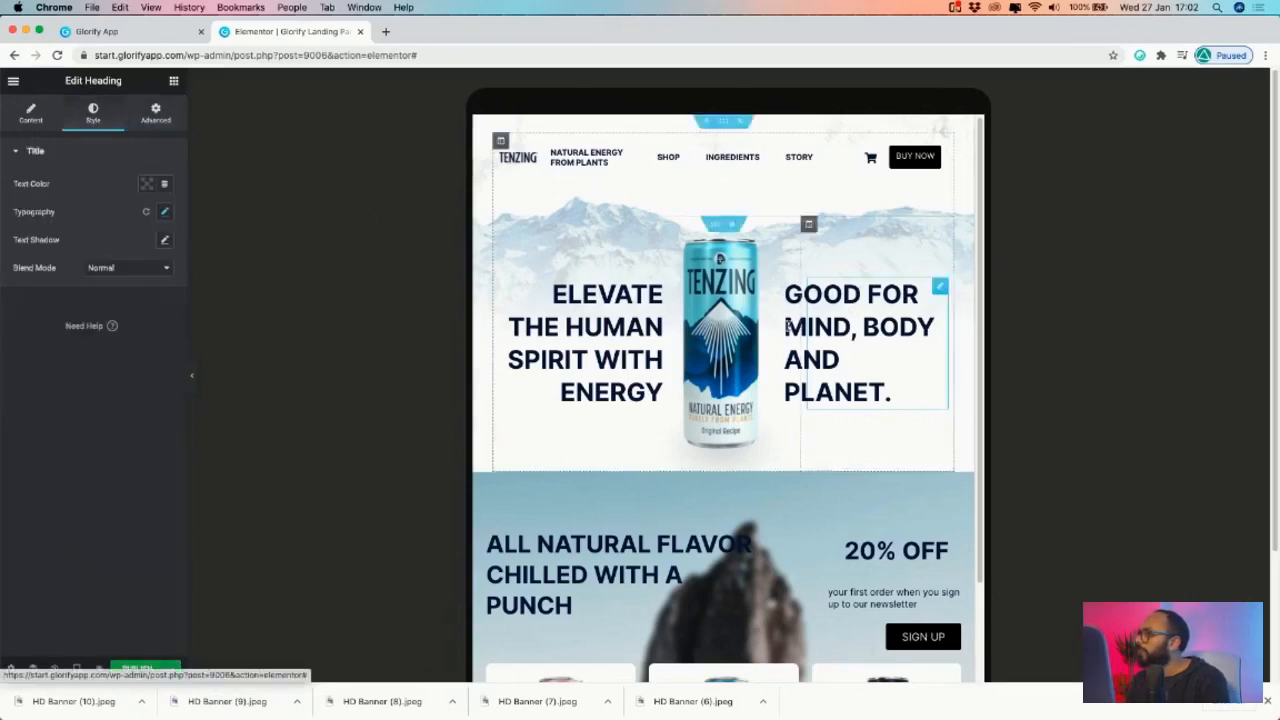
- Shrink the GOOD FOR heading to size 35 and the ELEVATE heading to 31
{"action": "left_click", "coordinate": [165, 214]}
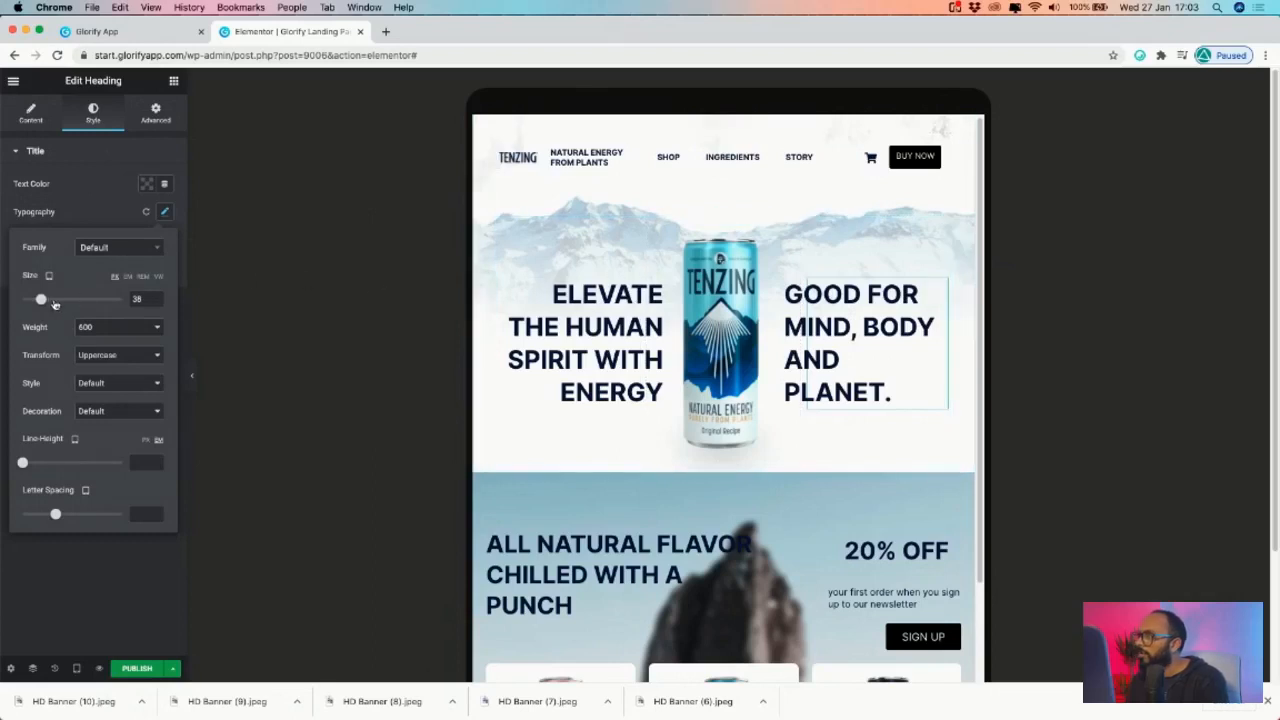
{"action": "left_click_drag", "start_coordinate": [42, 303], "coordinate": [40, 303]}
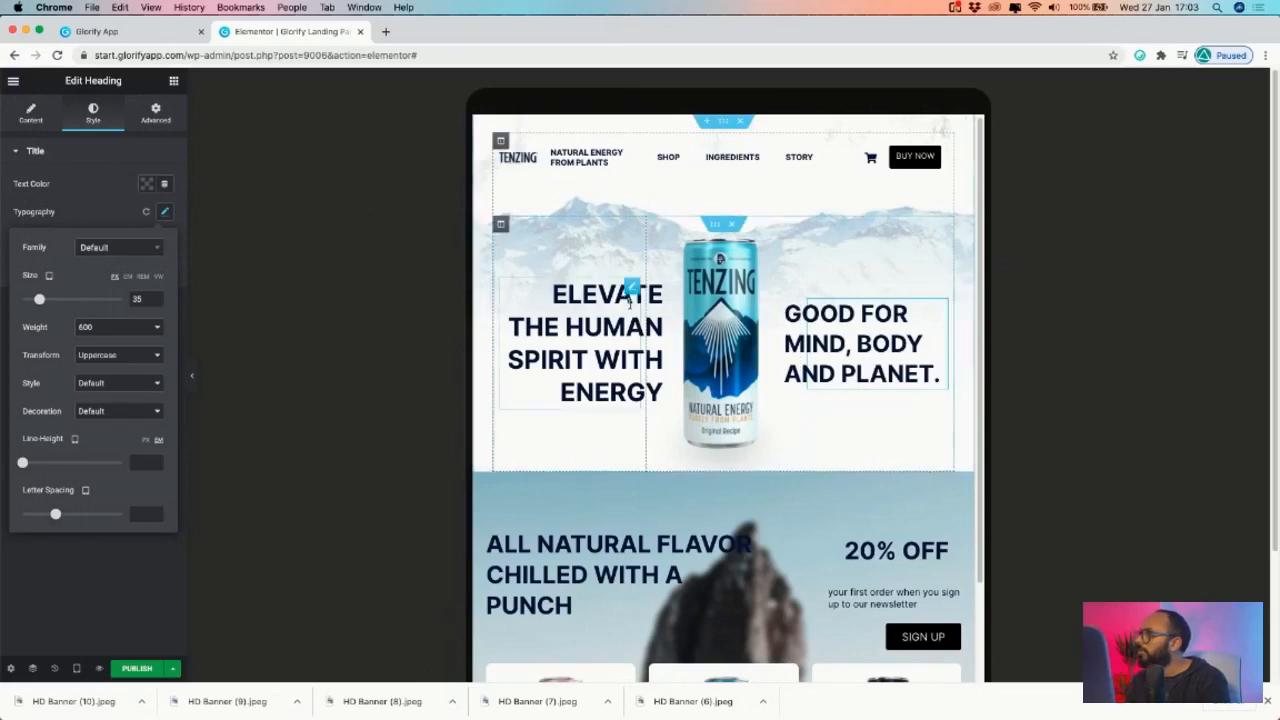
{"action": "left_click", "coordinate": [163, 213]}
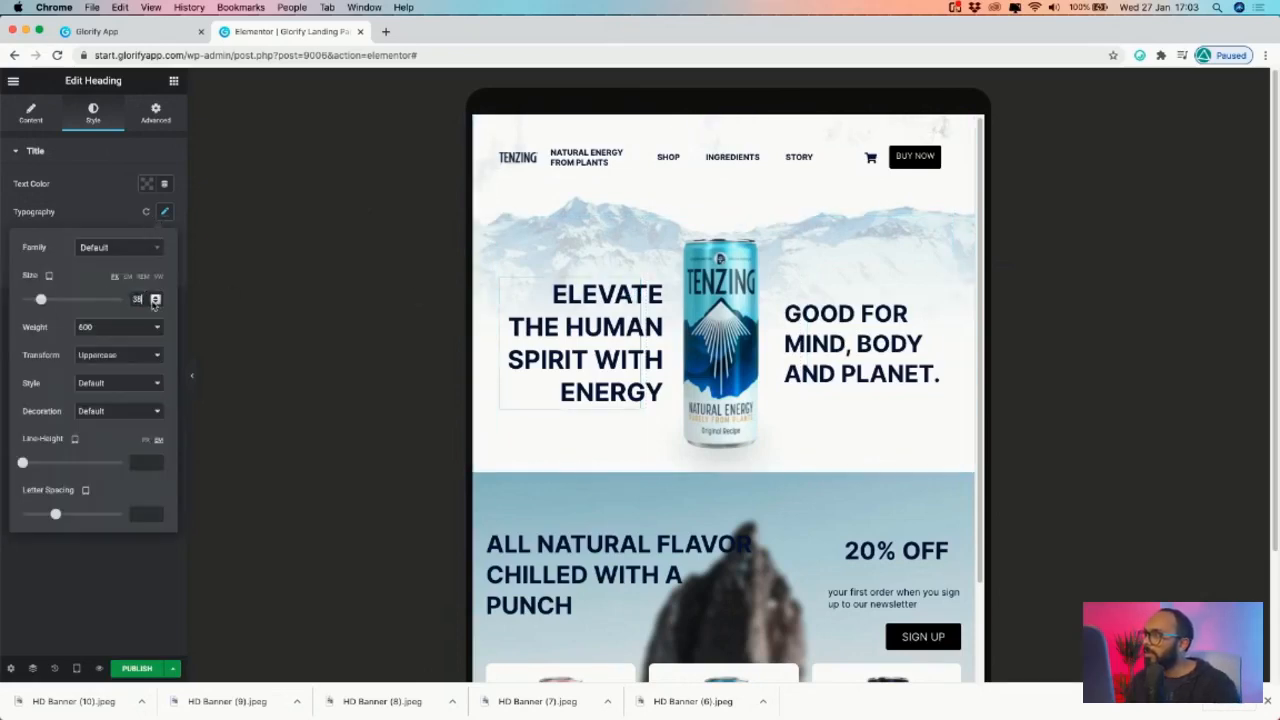
{"action": "left_click", "coordinate": [154, 303]}
{"action": "left_click", "coordinate": [154, 303]}
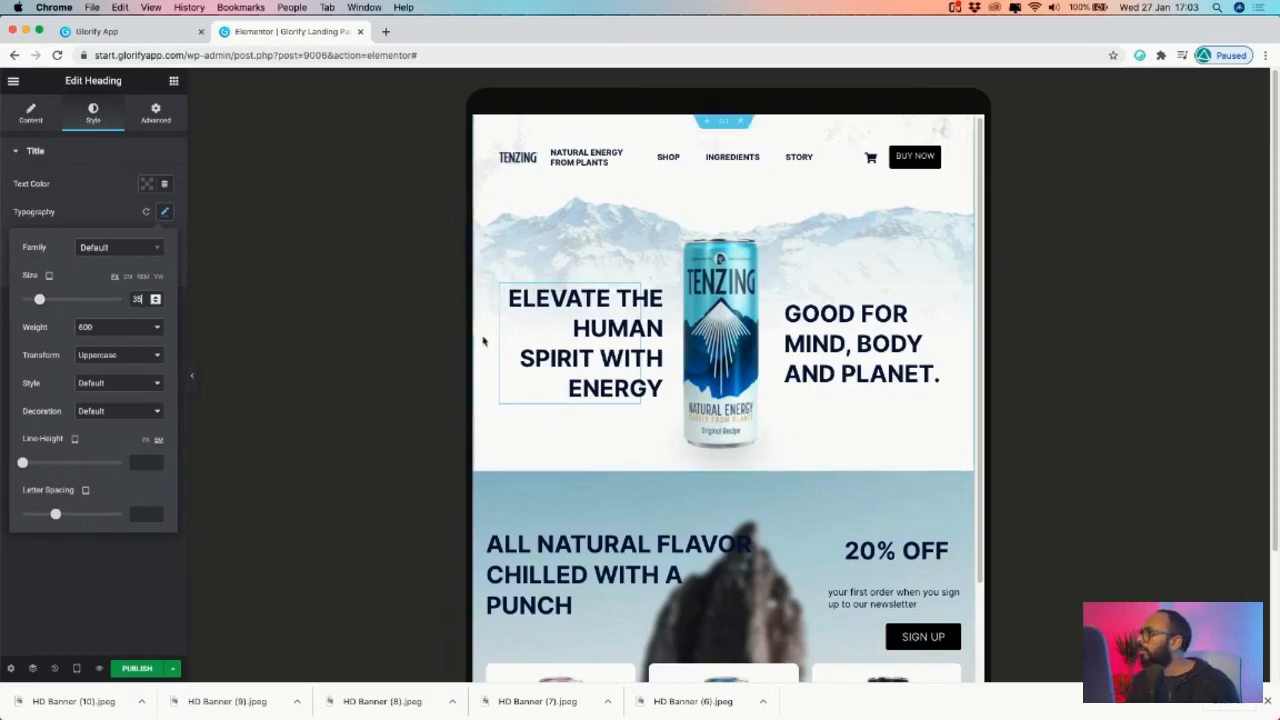
{"action": "left_click", "coordinate": [155, 304]}
{"action": "left_click", "coordinate": [155, 304]}
{"action": "left_click", "coordinate": [155, 304]}
{"action": "left_click", "coordinate": [155, 304]}
{"action": "left_click", "coordinate": [155, 304]}
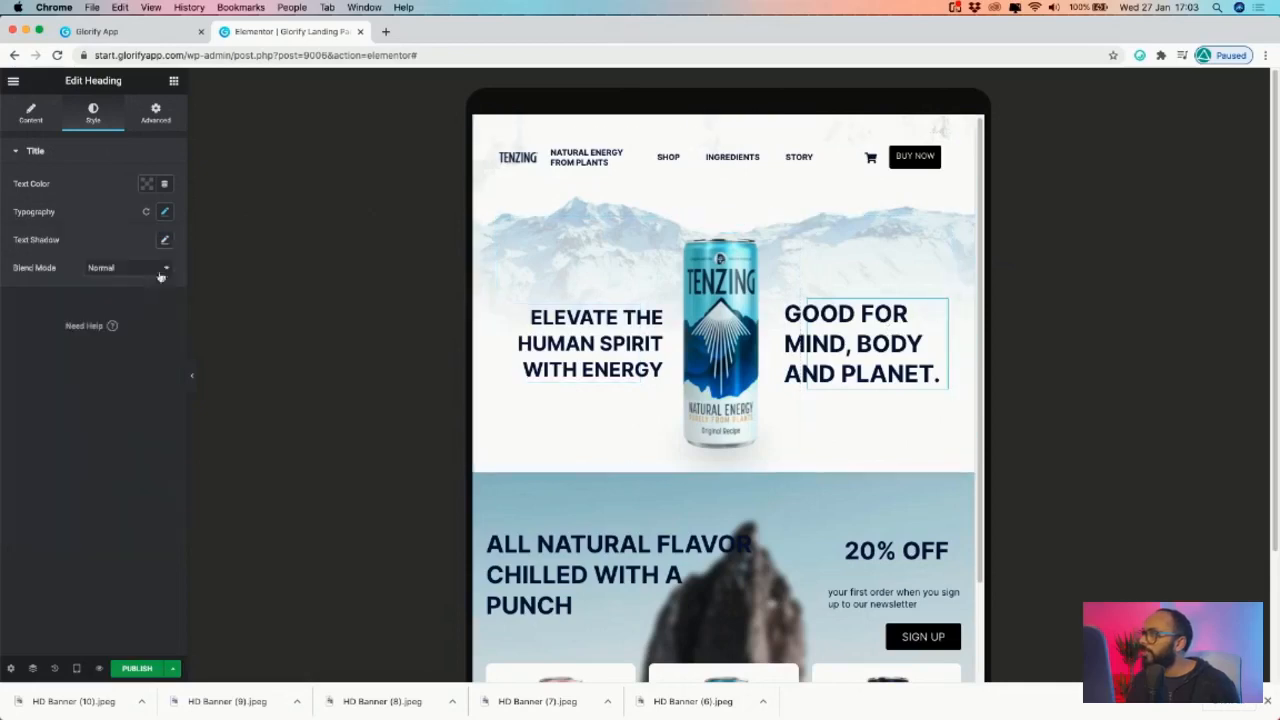
- Lower the GOOD FOR heading's typography size to 30
{"action": "left_click", "coordinate": [166, 213]}
{"action": "left_click", "coordinate": [155, 302]}
{"action": "left_click", "coordinate": [155, 302]}
{"action": "left_click", "coordinate": [155, 302]}
{"action": "left_click", "coordinate": [155, 302]}
{"action": "left_click", "coordinate": [155, 302]}
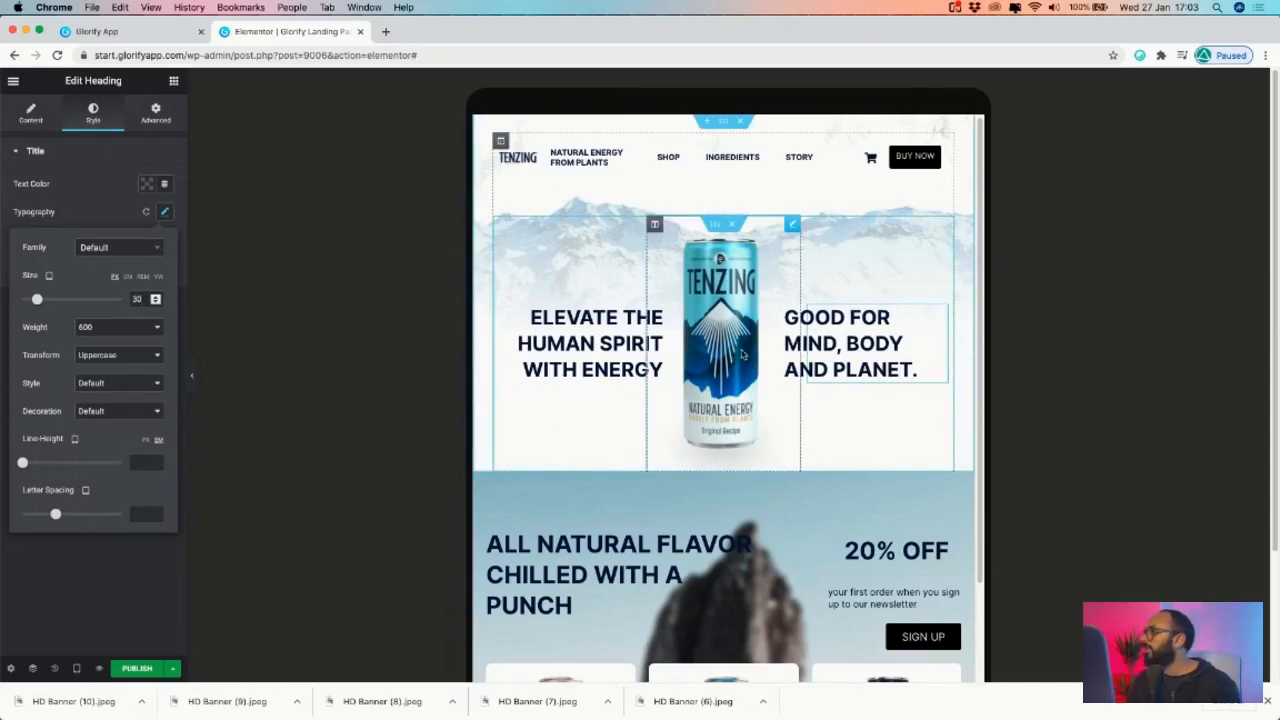
{"action": "scroll", "coordinate": [716, 430], "scroll_direction": "down", "scroll_amount": 5}
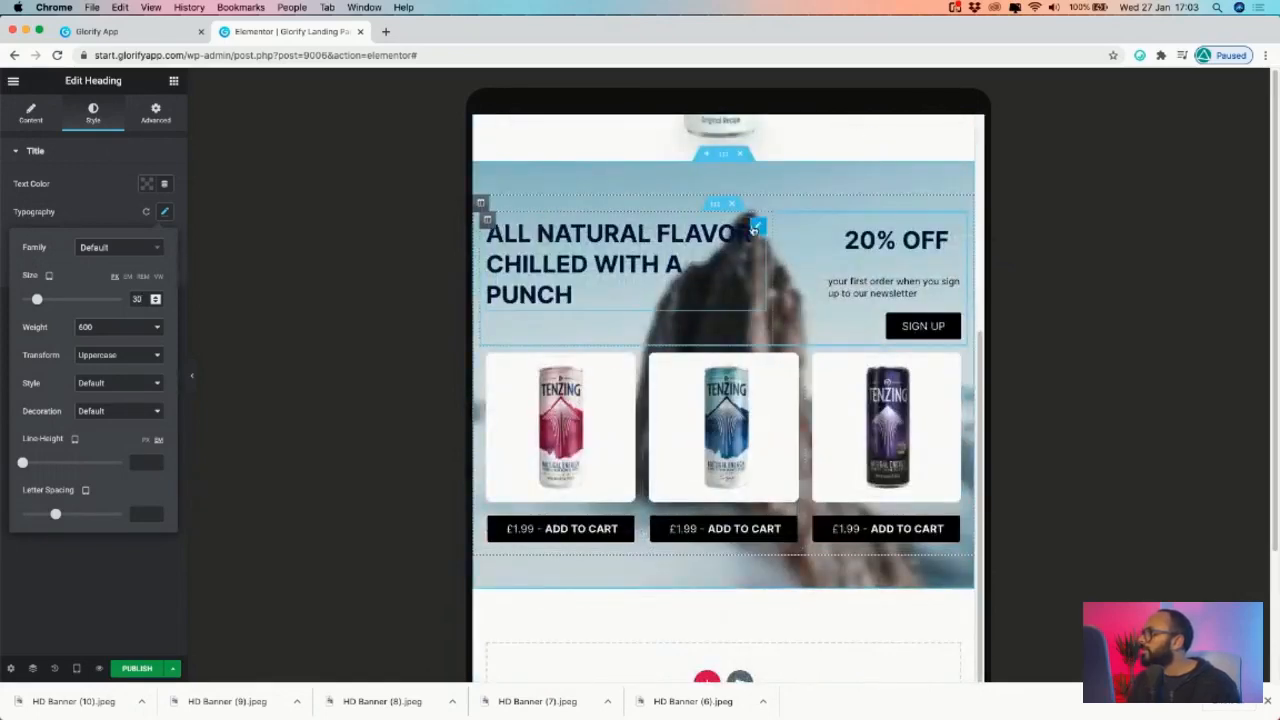
- Set the ALL NATURAL FLAVOR heading's typography size to 30
{"action": "left_click", "coordinate": [165, 212]}
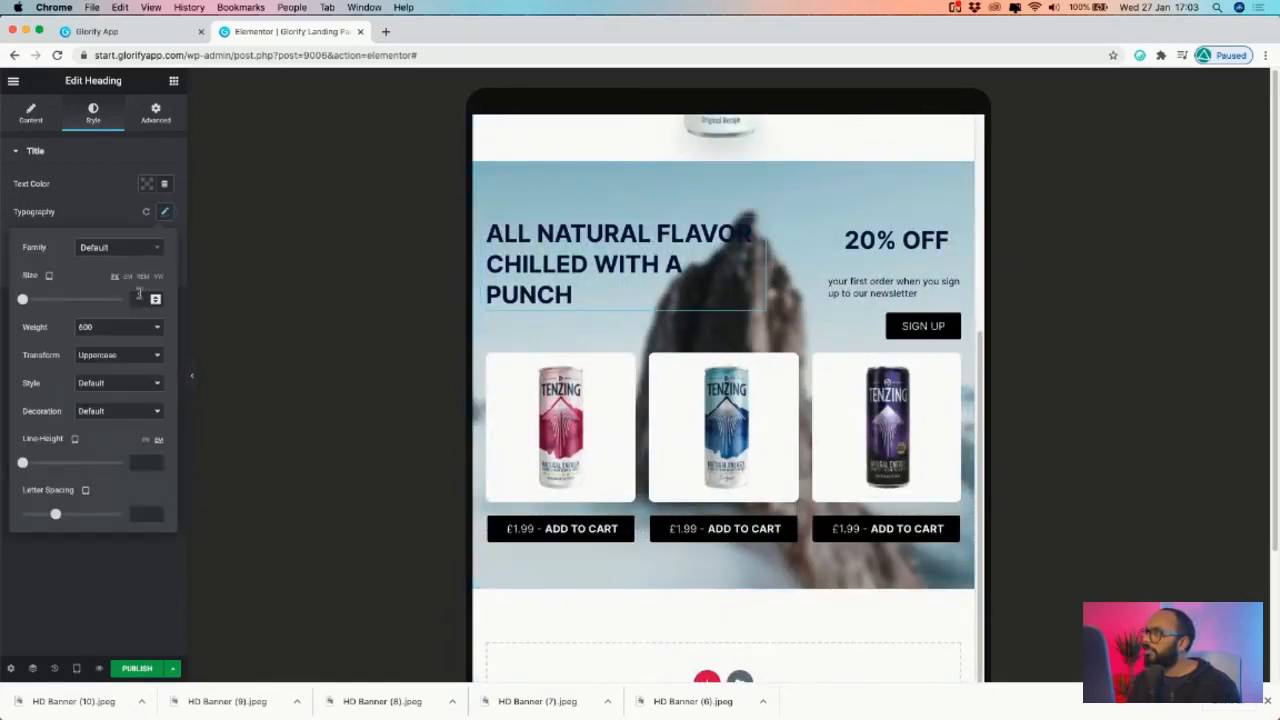
{"action": "scroll", "coordinate": [600, 300], "scroll_direction": "up", "scroll_amount": 5}
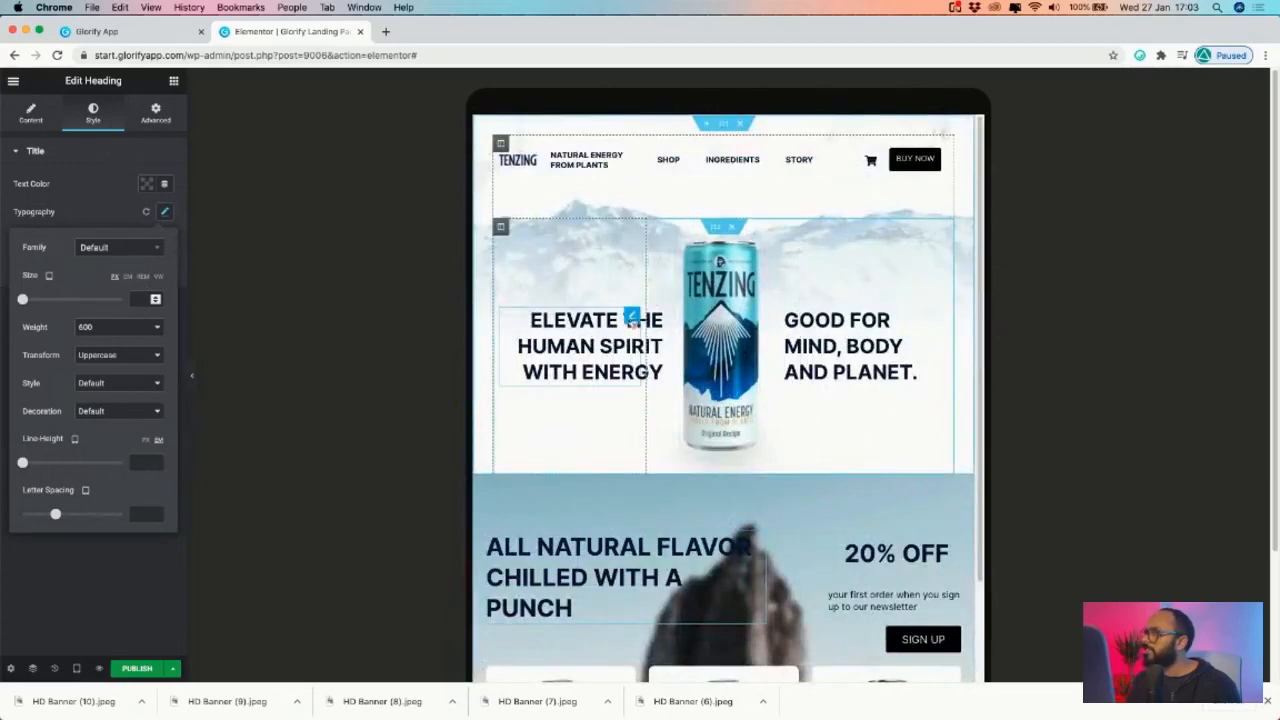
{"action": "scroll", "coordinate": [657, 465], "scroll_direction": "down", "scroll_amount": 3}
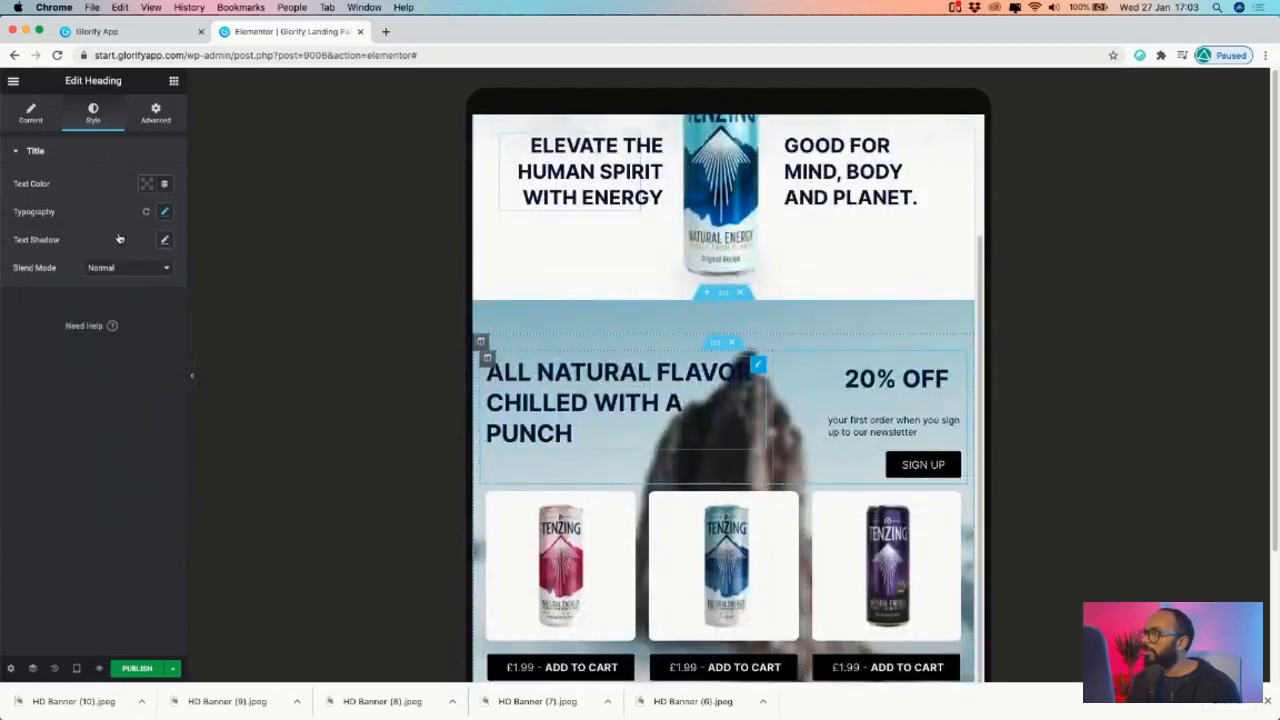
{"action": "left_click", "coordinate": [164, 213]}
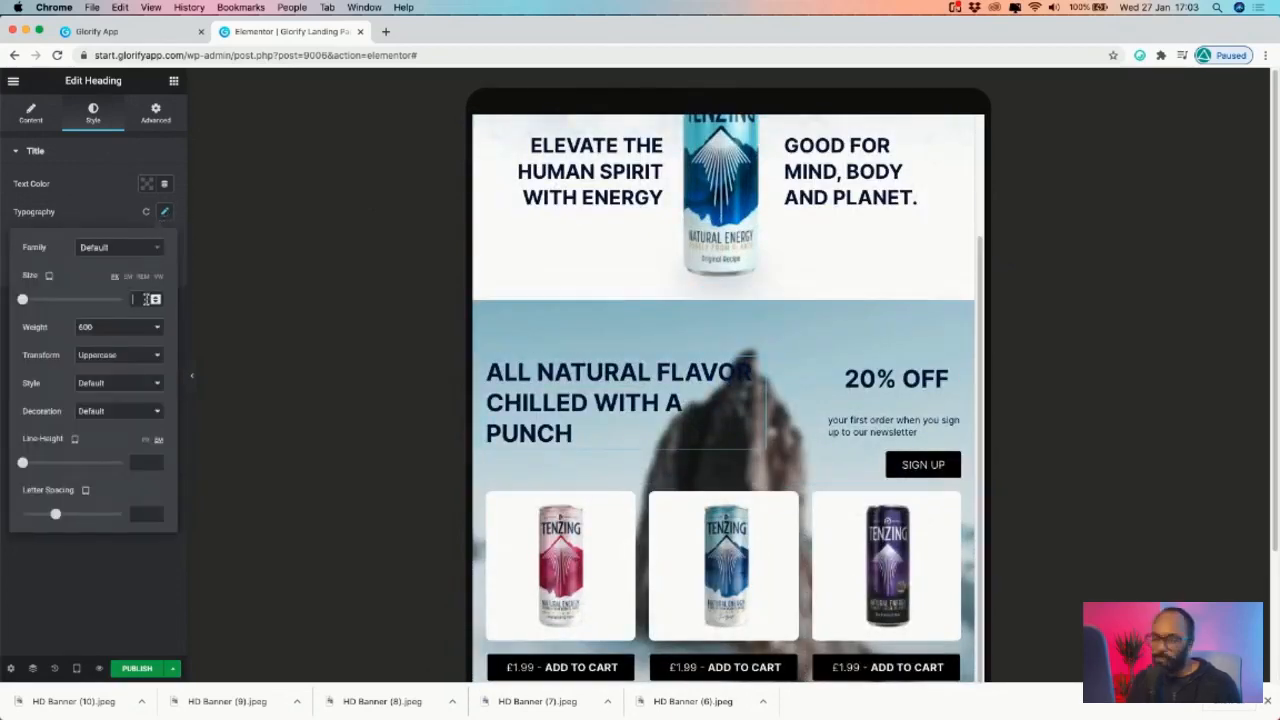
{"action": "left_click", "coordinate": [141, 297]}
{"action": "type", "text": "30"}
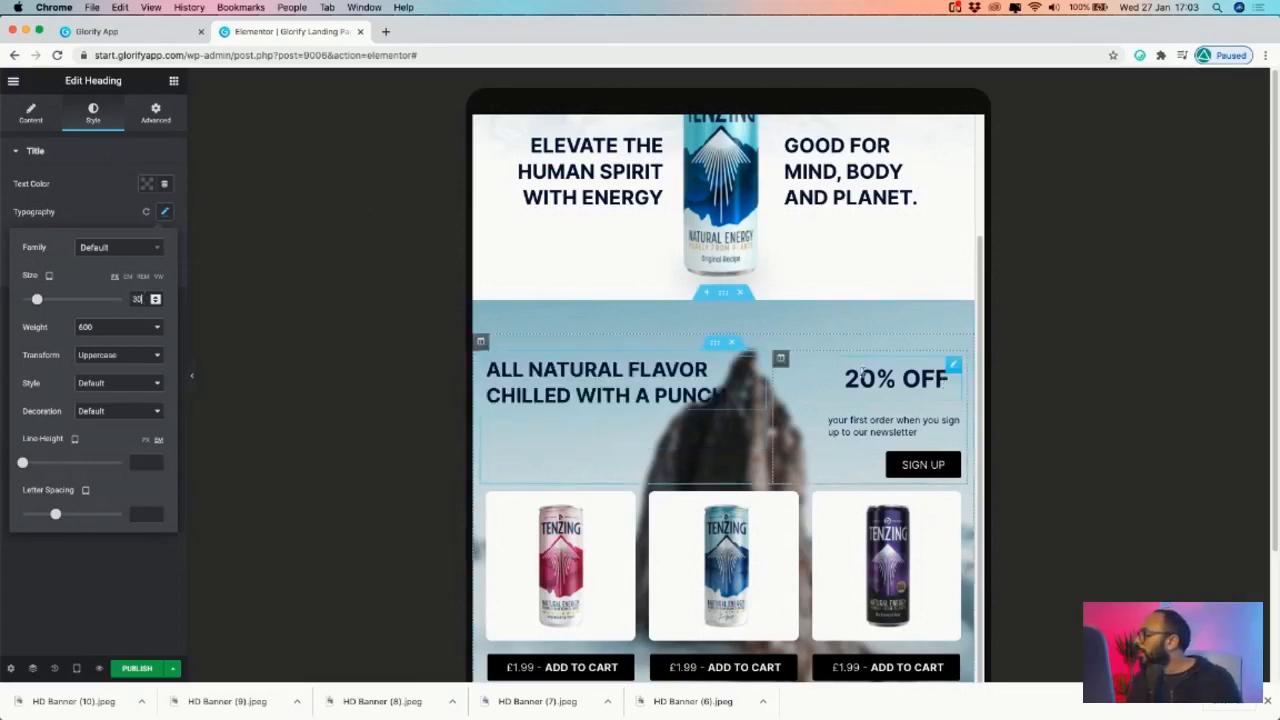
- Set the 20% OFF heading's typography size to 24
{"action": "left_click", "coordinate": [782, 359]}
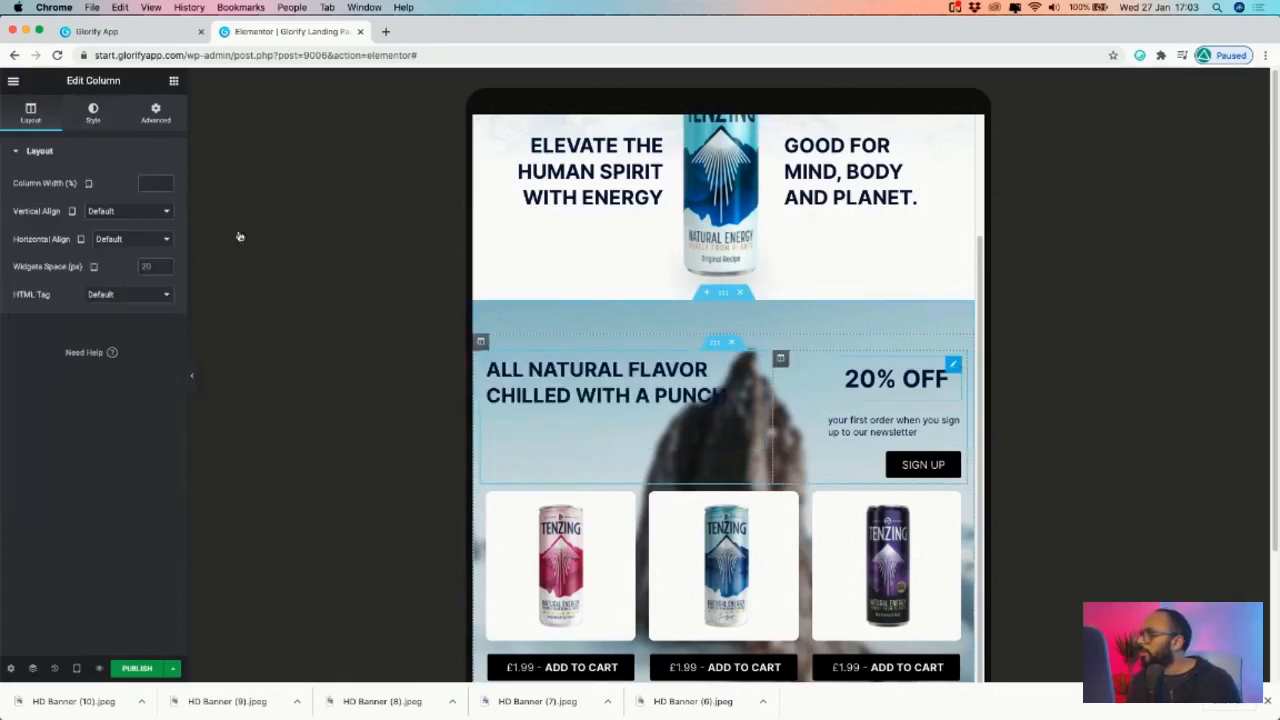
{"action": "left_click", "coordinate": [166, 213]}
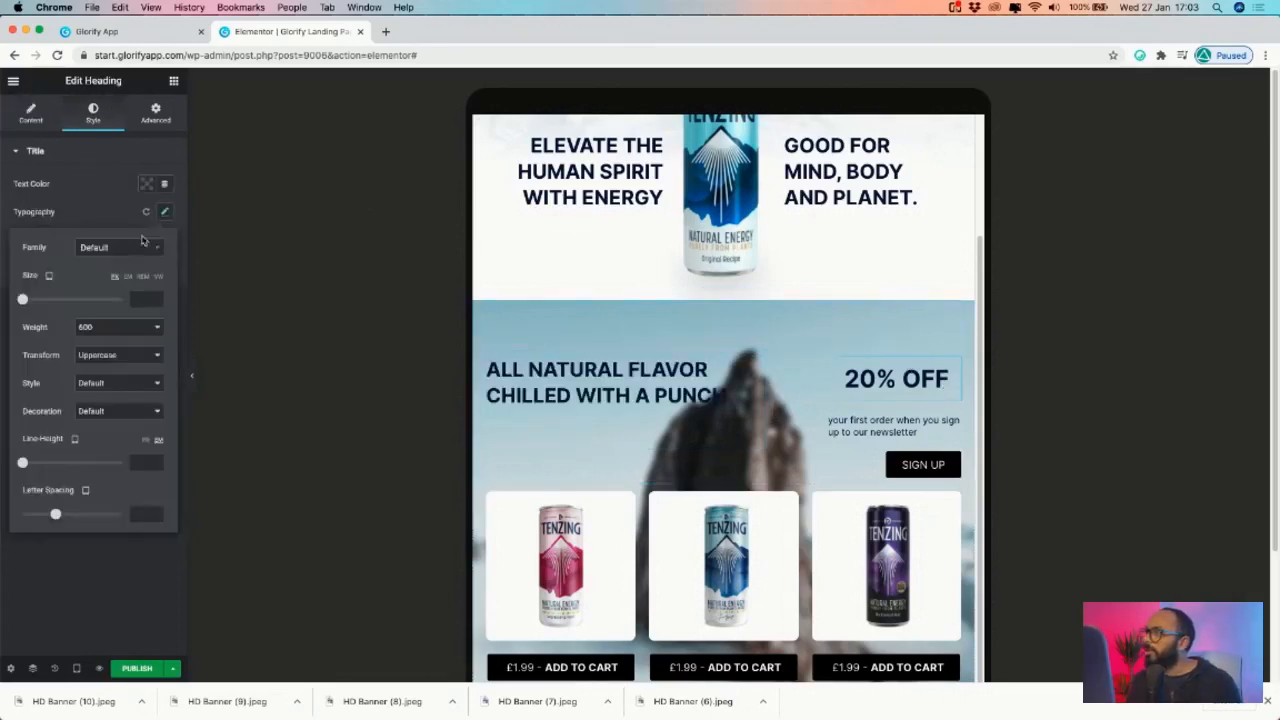
{"action": "left_click", "coordinate": [133, 296]}
{"action": "type", "text": "18"}
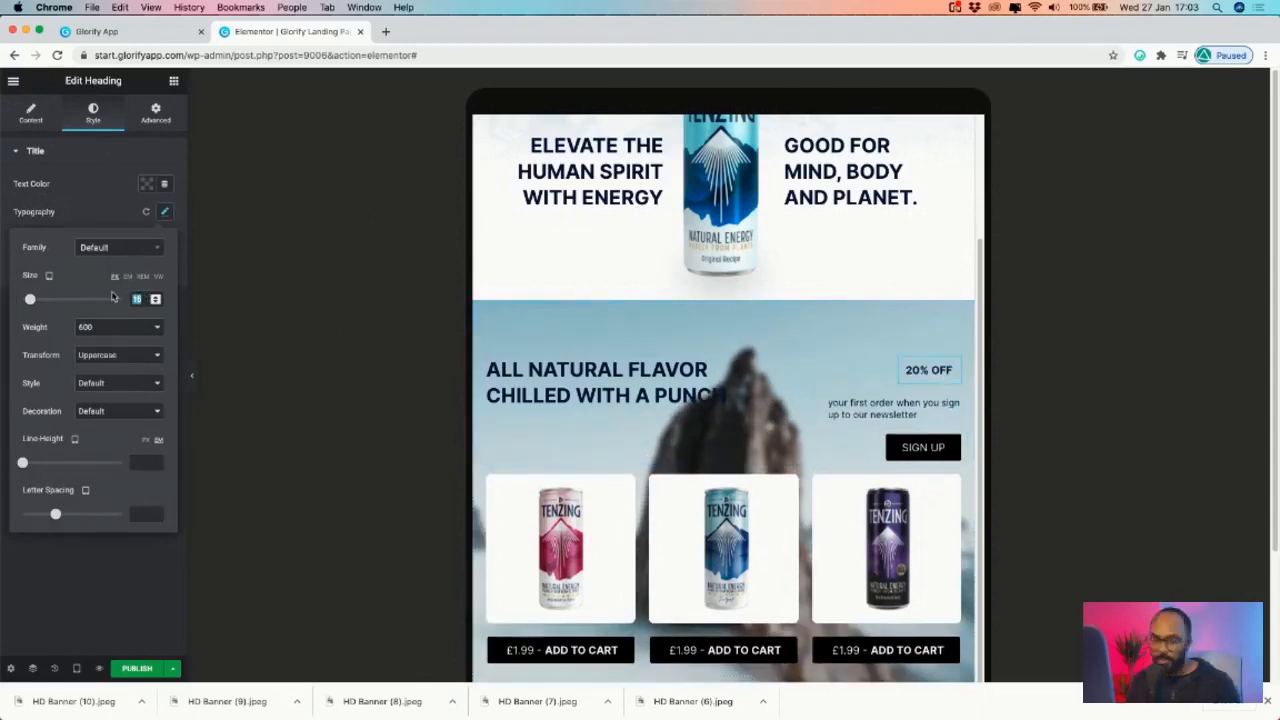
{"action": "type", "text": "24"}
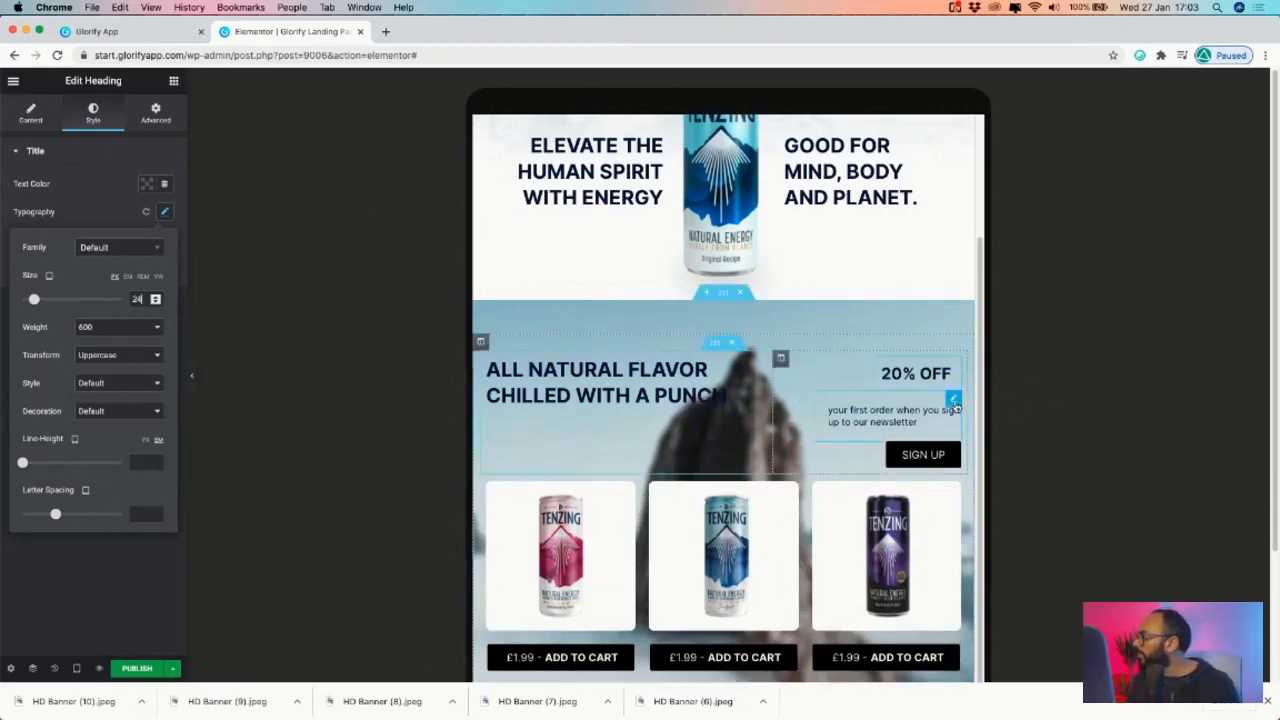
{"action": "left_click", "coordinate": [156, 113]}
- Set the newsletter text's typography size to 12
{"action": "left_click", "coordinate": [97, 115]}
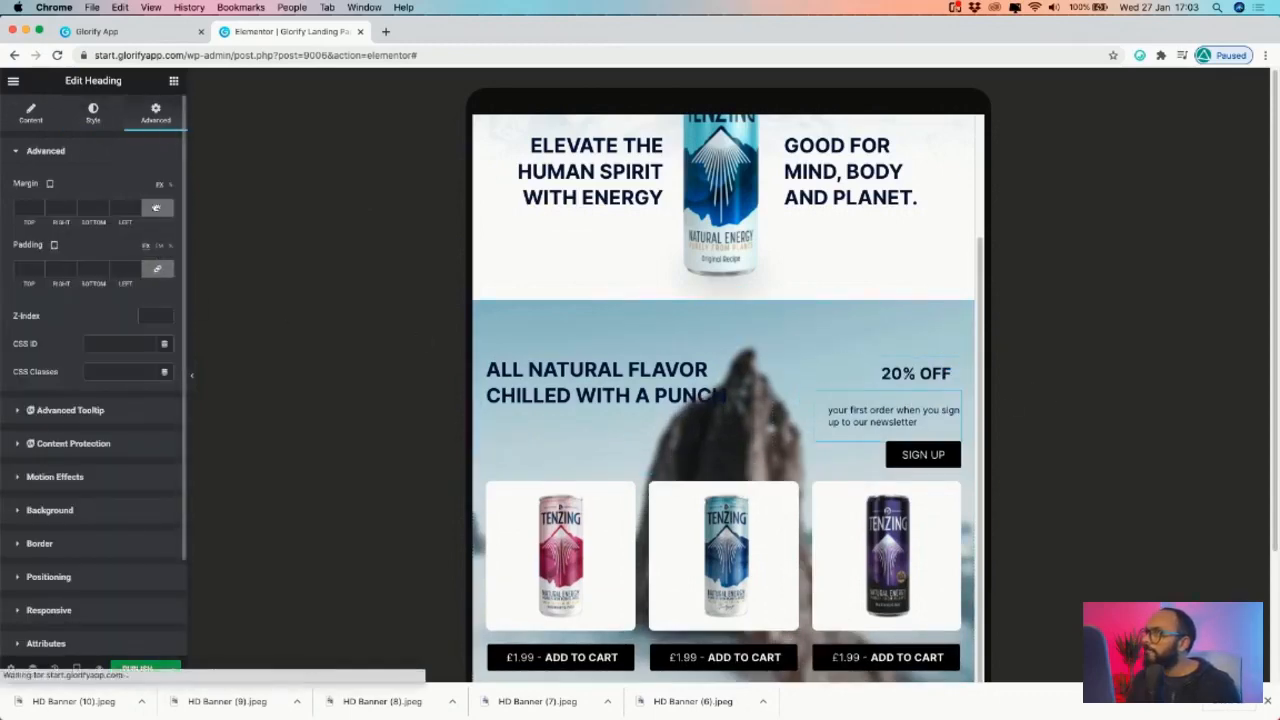
{"action": "left_click", "coordinate": [164, 214]}
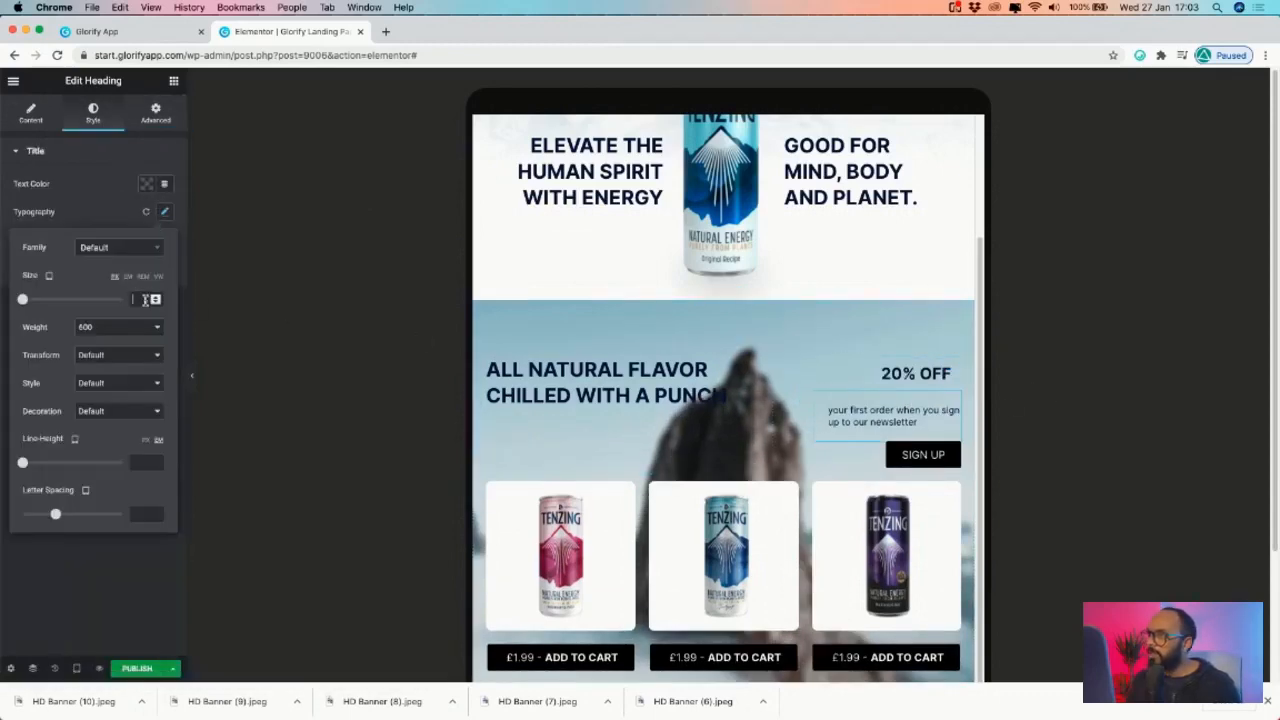
{"action": "type", "text": "12"}
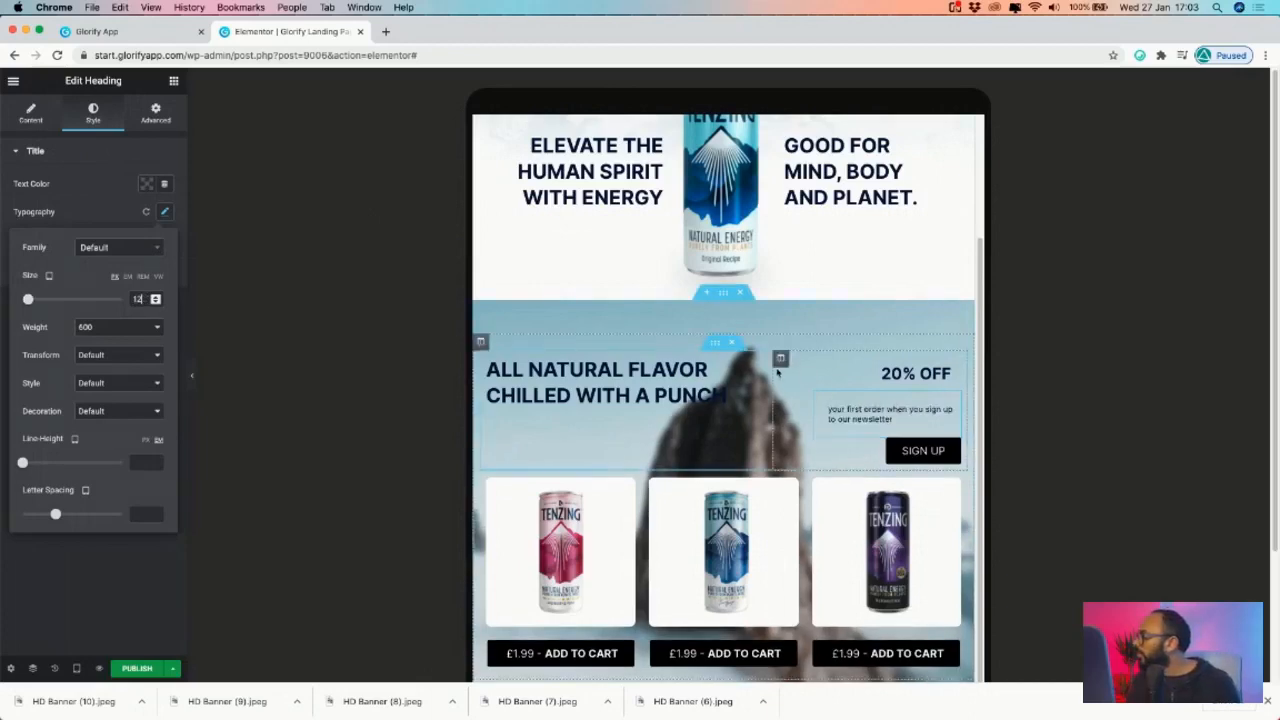
{"action": "left_click", "coordinate": [254, 273]}
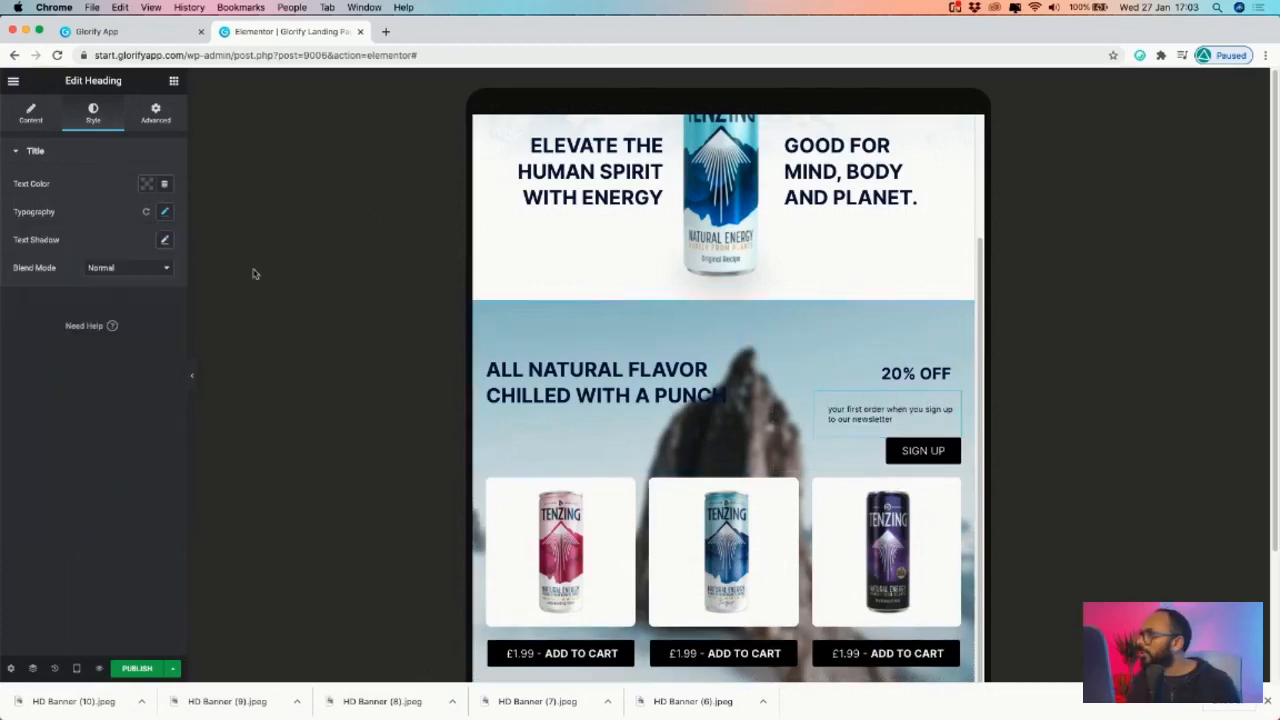
- Give the newsletter text a Custom positioning width of 130
{"action": "left_click", "coordinate": [155, 115]}
{"action": "scroll", "coordinate": [60, 520], "scroll_direction": "down", "scroll_amount": 1}
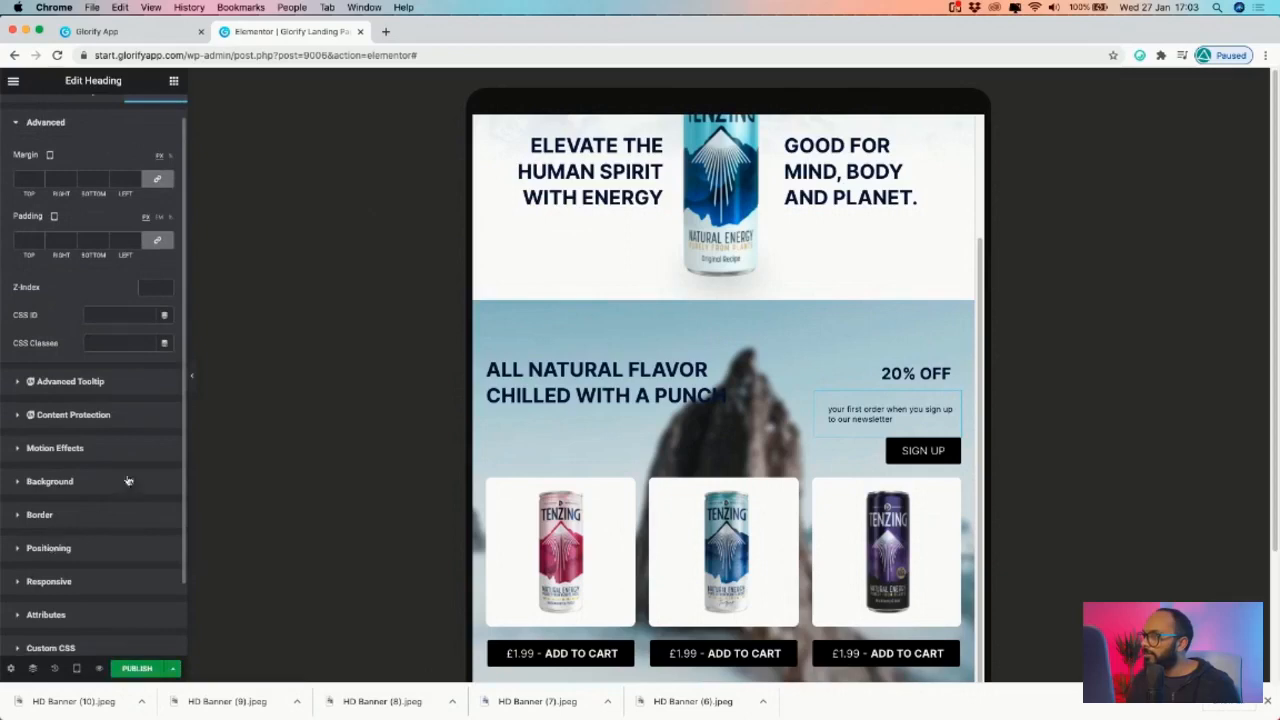
{"action": "left_click", "coordinate": [90, 548]}
{"action": "left_click", "coordinate": [125, 383]}
{"action": "left_click", "coordinate": [139, 417]}
{"action": "left_click_drag", "start_coordinate": [27, 440], "coordinate": [31, 438]}
{"action": "left_click_drag", "start_coordinate": [30, 437], "coordinate": [29, 438]}
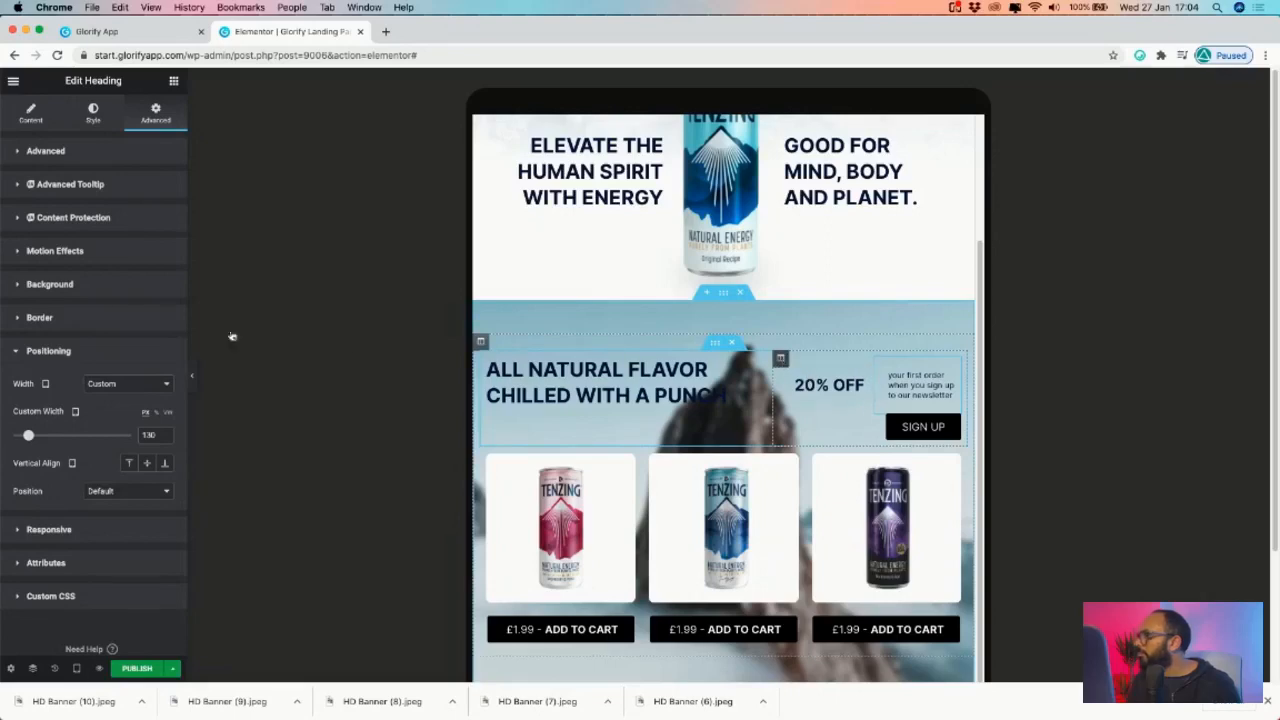
- Set the newsletter column's Horizontal Align to End and Vertical Align to Top
{"action": "left_click", "coordinate": [127, 205]}
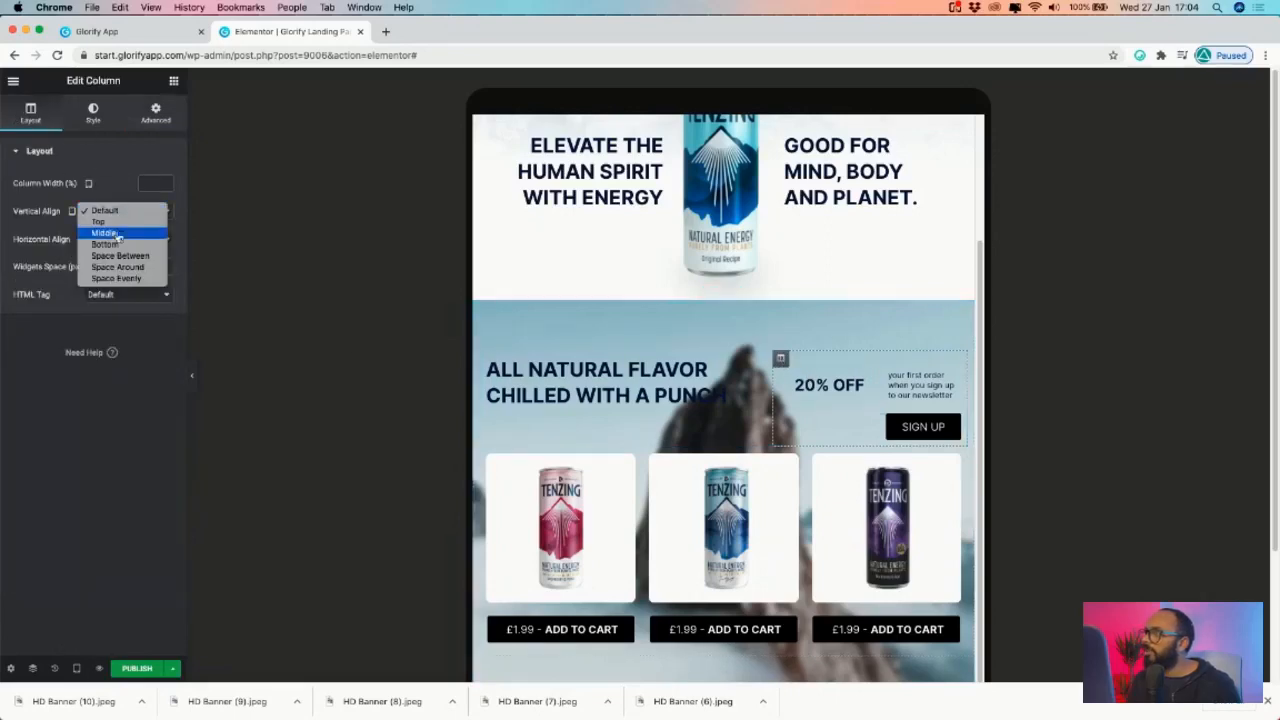
{"action": "left_click", "coordinate": [127, 212]}
{"action": "left_click", "coordinate": [127, 236]}
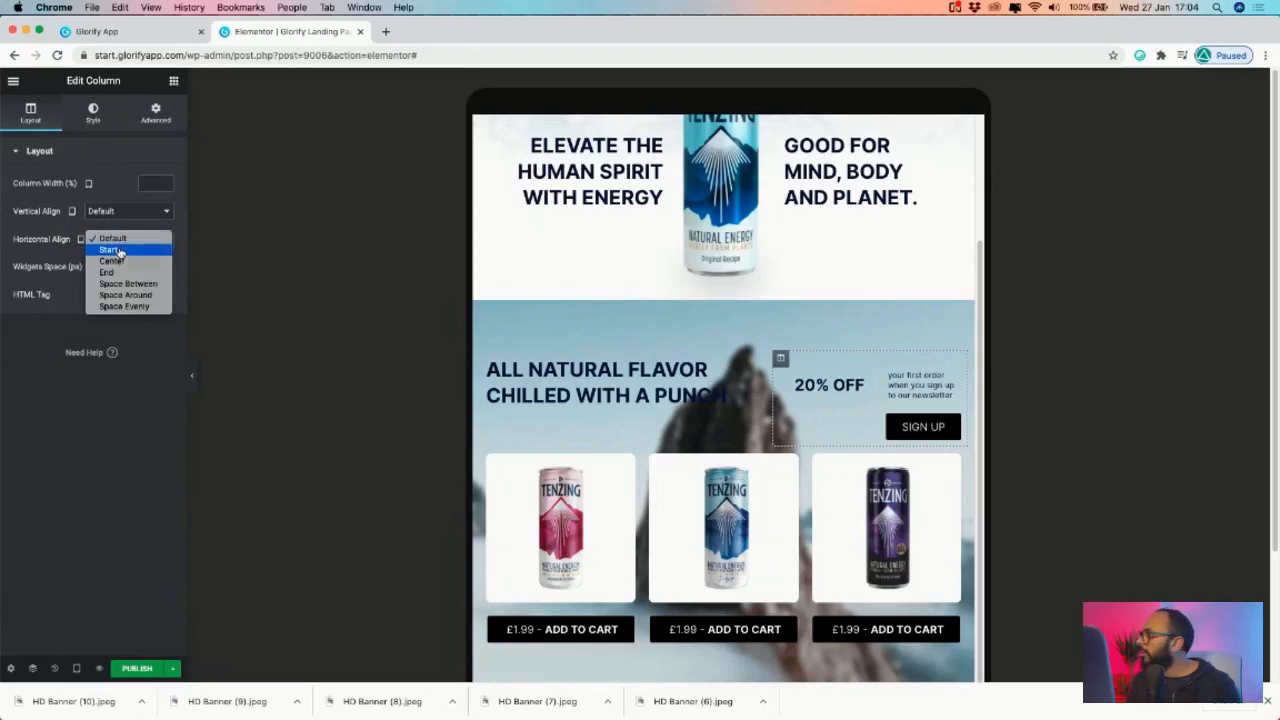
{"action": "left_click", "coordinate": [118, 250]}
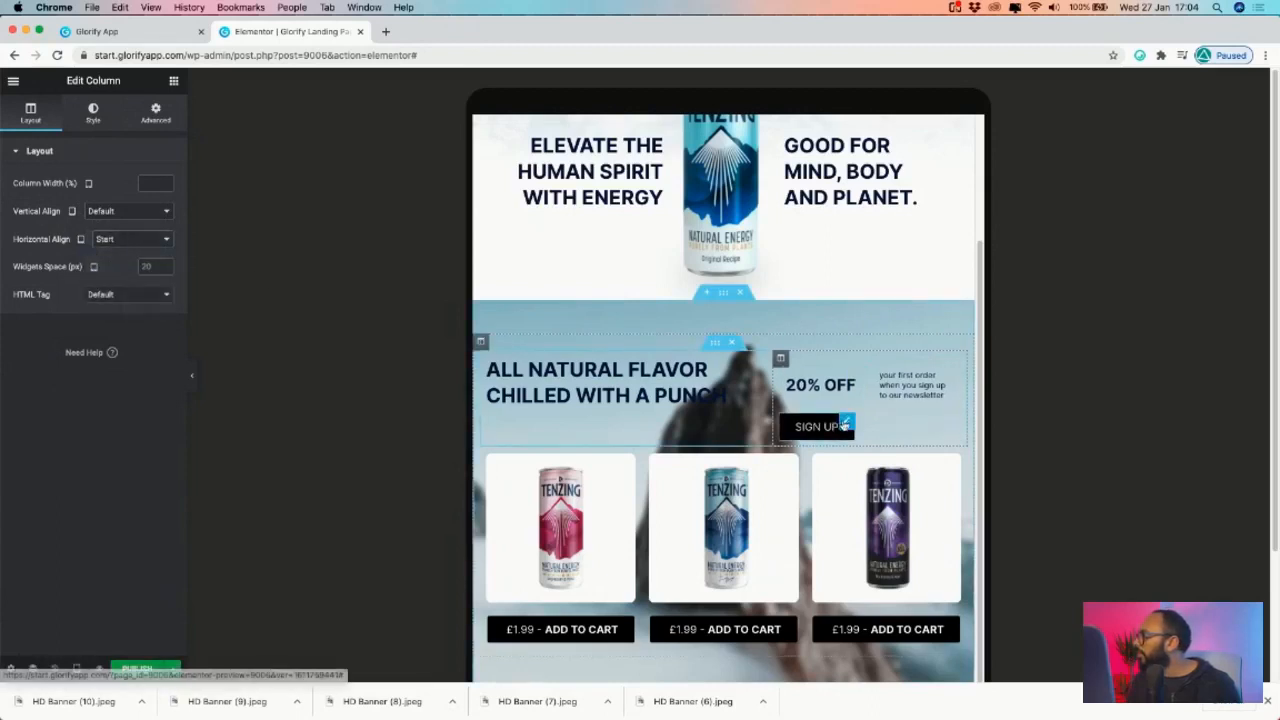
{"action": "left_click", "coordinate": [845, 423]}
{"action": "left_click", "coordinate": [781, 360]}
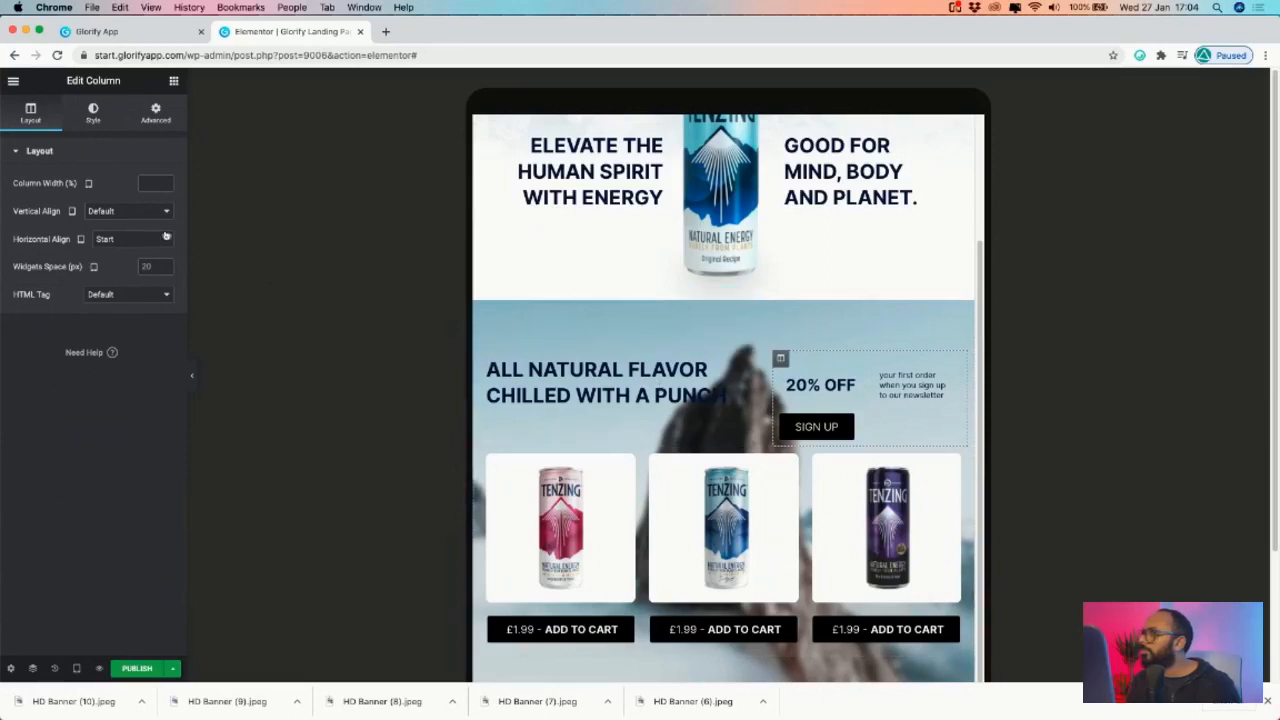
{"action": "left_click", "coordinate": [130, 239]}
{"action": "left_click", "coordinate": [135, 261]}
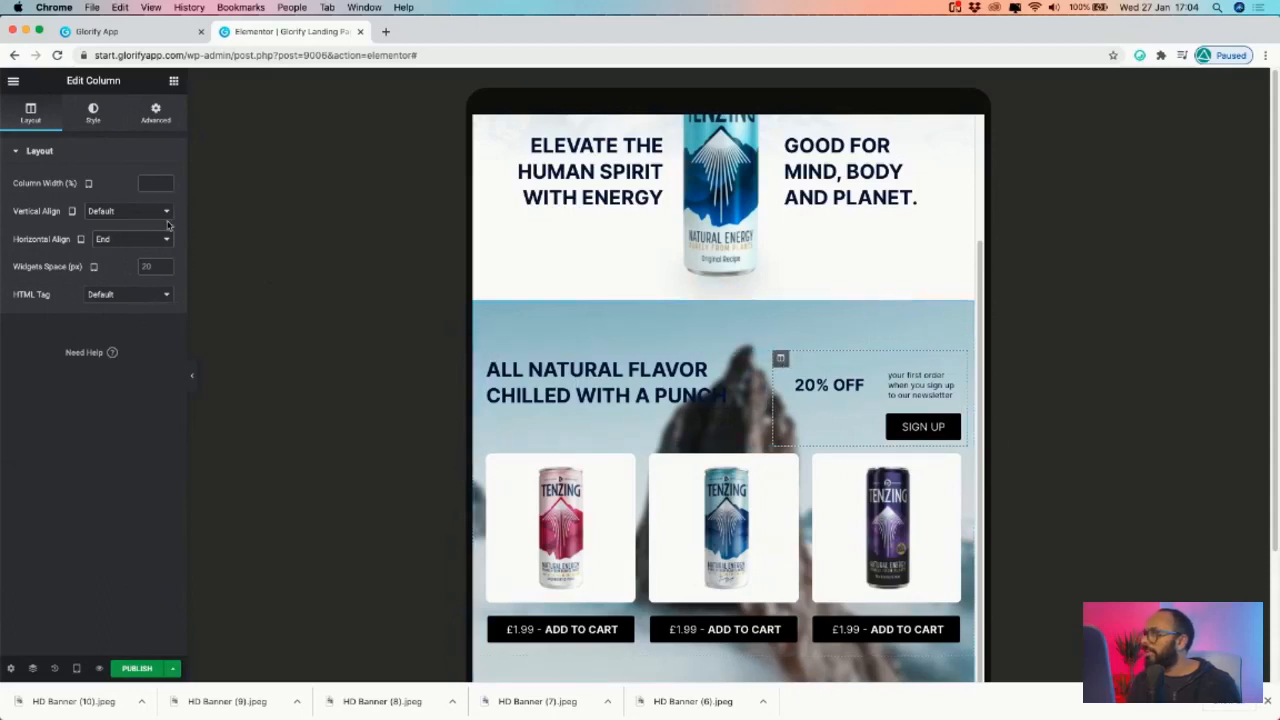
{"action": "left_click", "coordinate": [134, 213]}
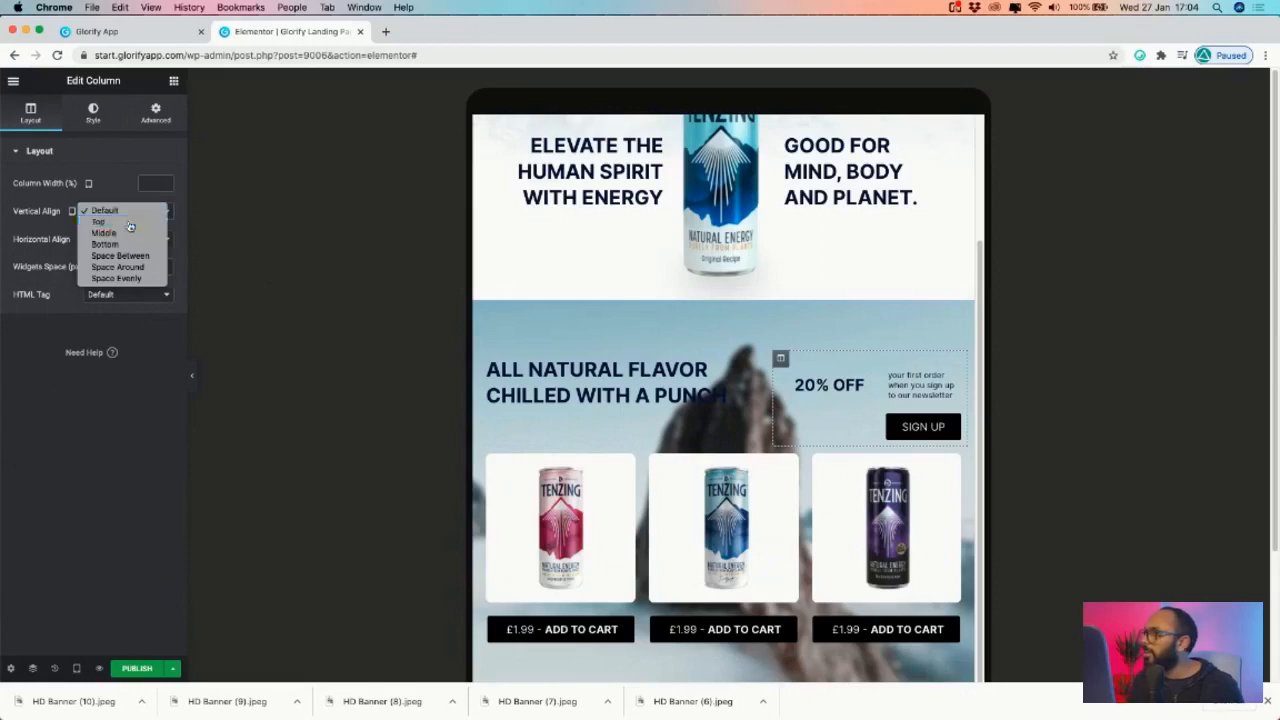
{"action": "left_click", "coordinate": [134, 222]}
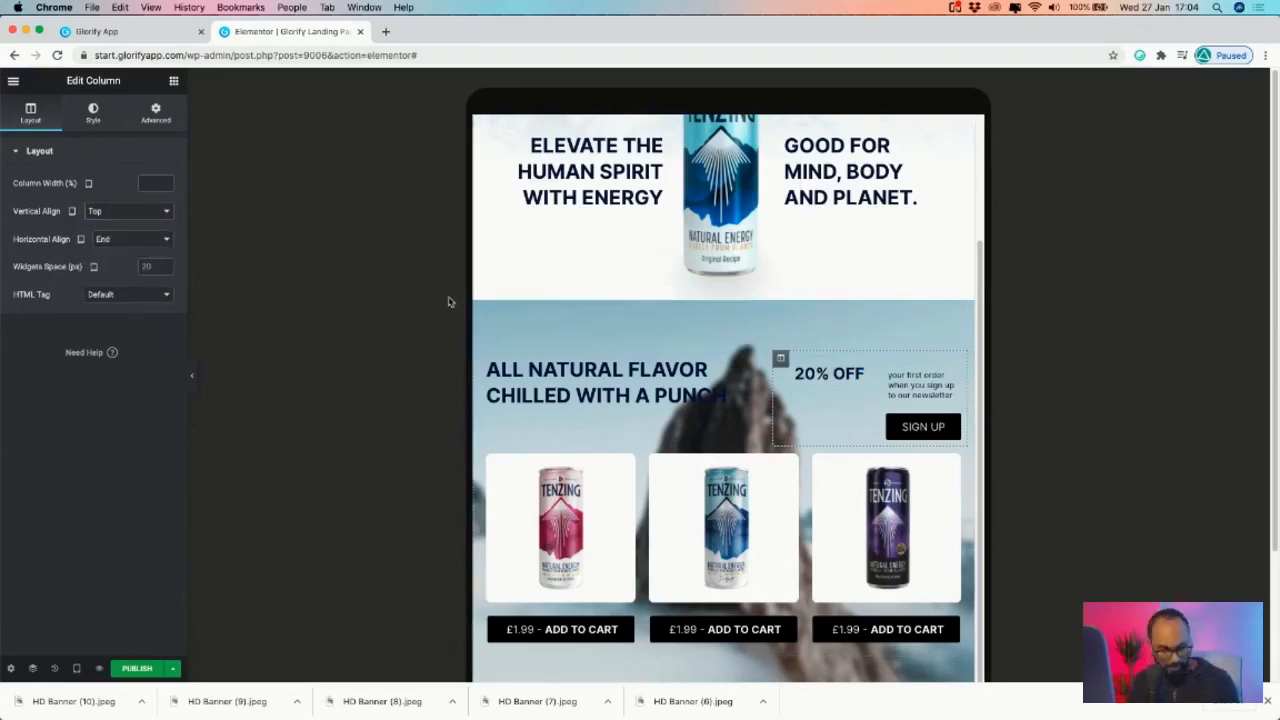
- Undo the Top vertical alignment and copy the BUY NOW button
{"action": "key", "text": "super+z"}
{"action": "scroll", "coordinate": [712, 300], "scroll_direction": "down", "scroll_amount": 3}
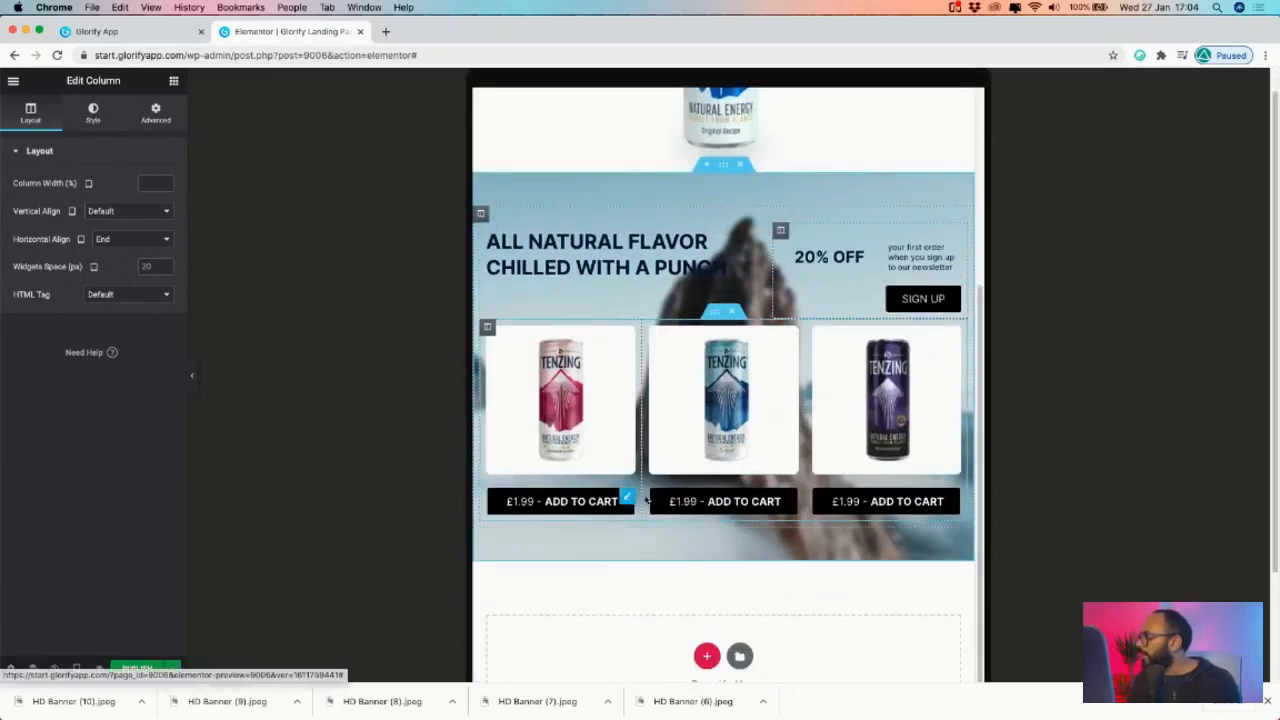
{"action": "scroll", "coordinate": [637, 475], "scroll_direction": "up", "scroll_amount": 5}
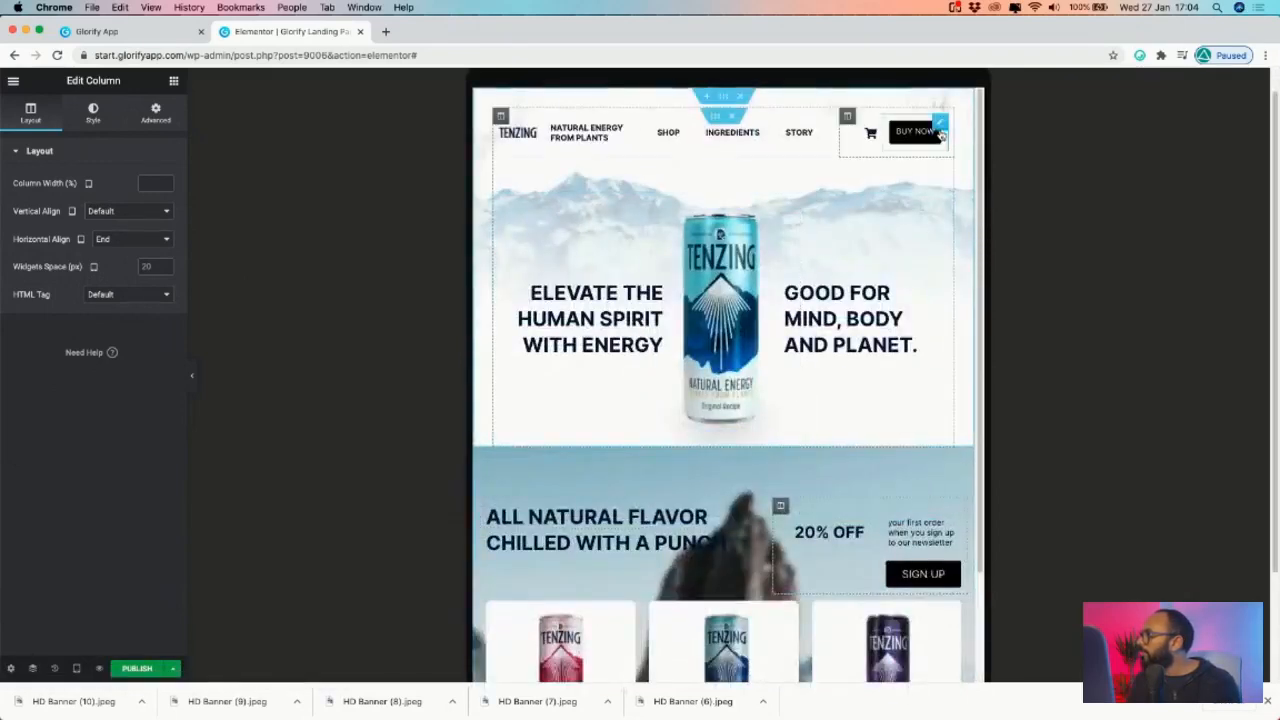
{"action": "right_click", "coordinate": [940, 128]}
{"action": "left_click", "coordinate": [968, 179]}
- Paste BUY NOW's style onto the three Add to Cart buttons and SIGN UP
{"action": "scroll", "coordinate": [523, 514], "scroll_direction": "down", "scroll_amount": 3}
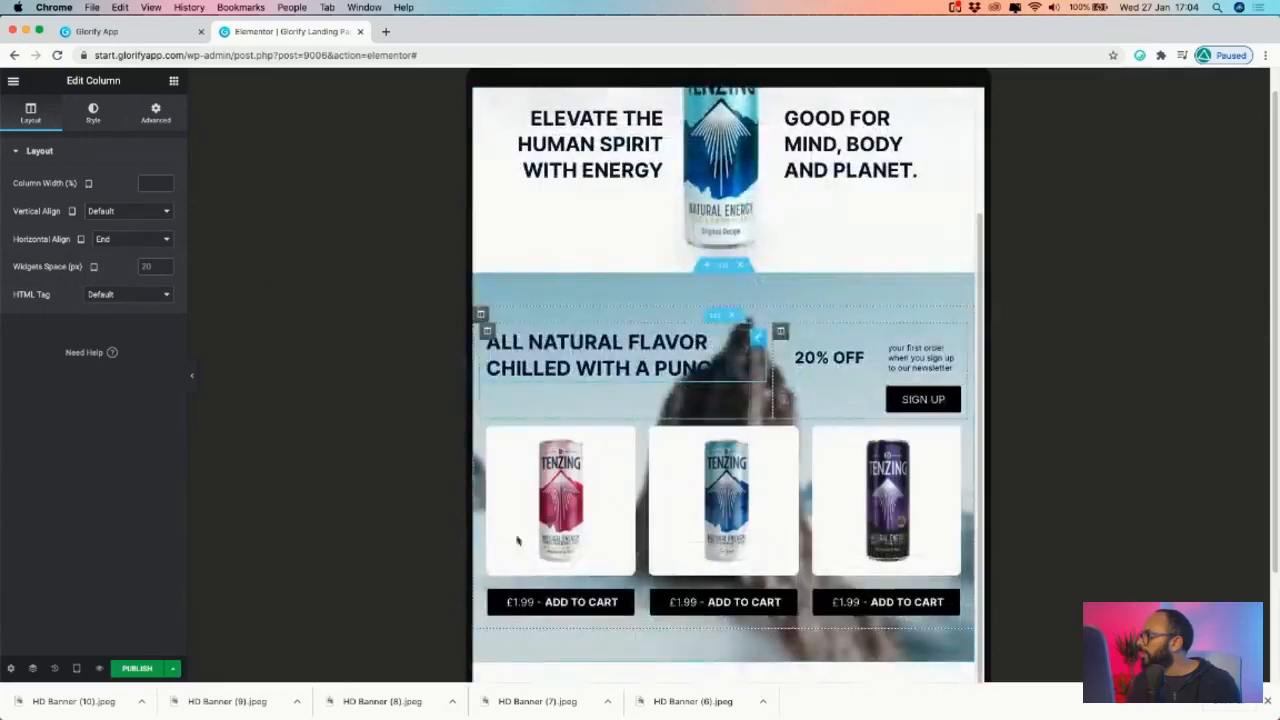
{"action": "right_click", "coordinate": [630, 600]}
{"action": "left_click", "coordinate": [696, 578]}
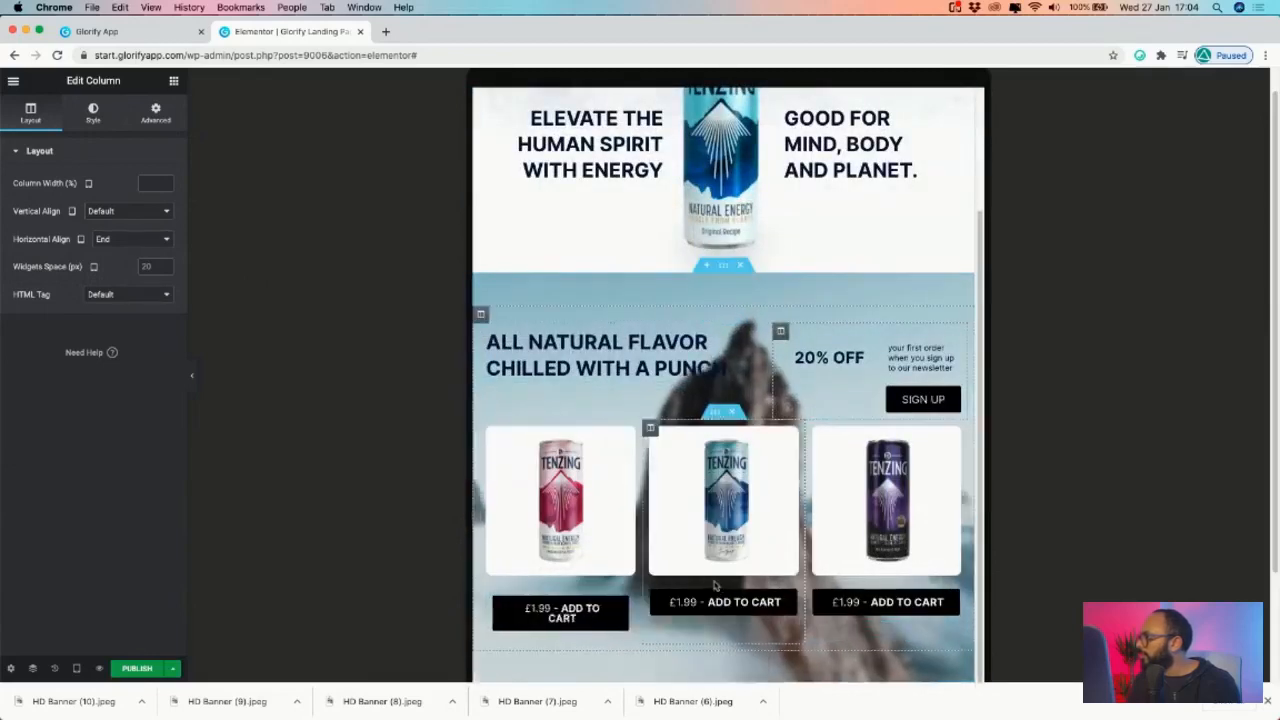
{"action": "right_click", "coordinate": [781, 600]}
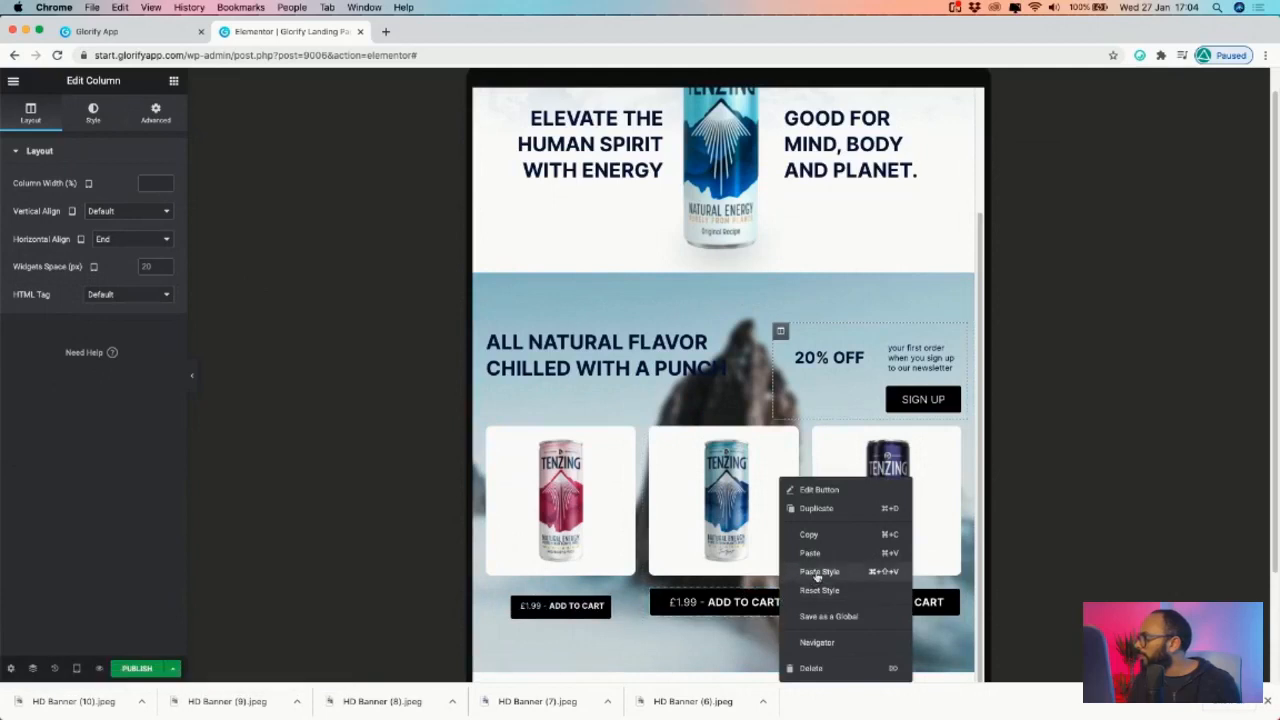
{"action": "left_click", "coordinate": [835, 571]}
{"action": "right_click", "coordinate": [954, 598]}
{"action": "left_click", "coordinate": [992, 570]}
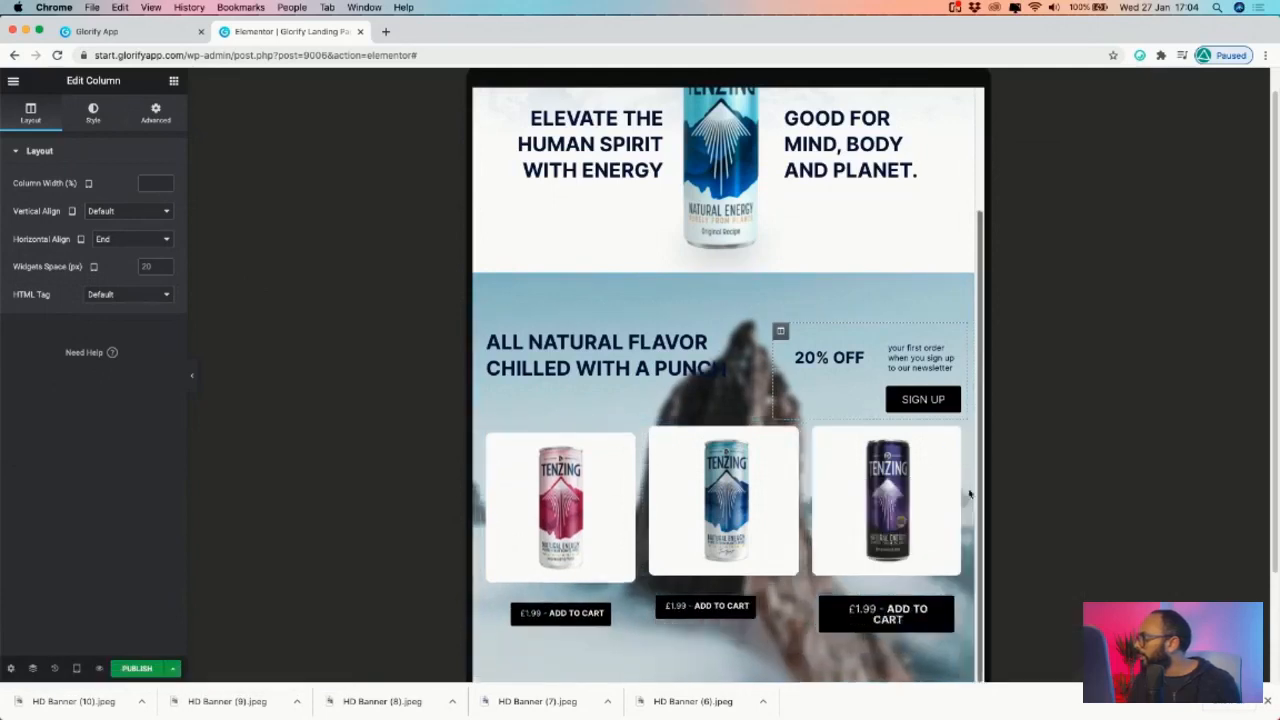
{"action": "right_click", "coordinate": [956, 401]}
{"action": "left_click", "coordinate": [1004, 490]}
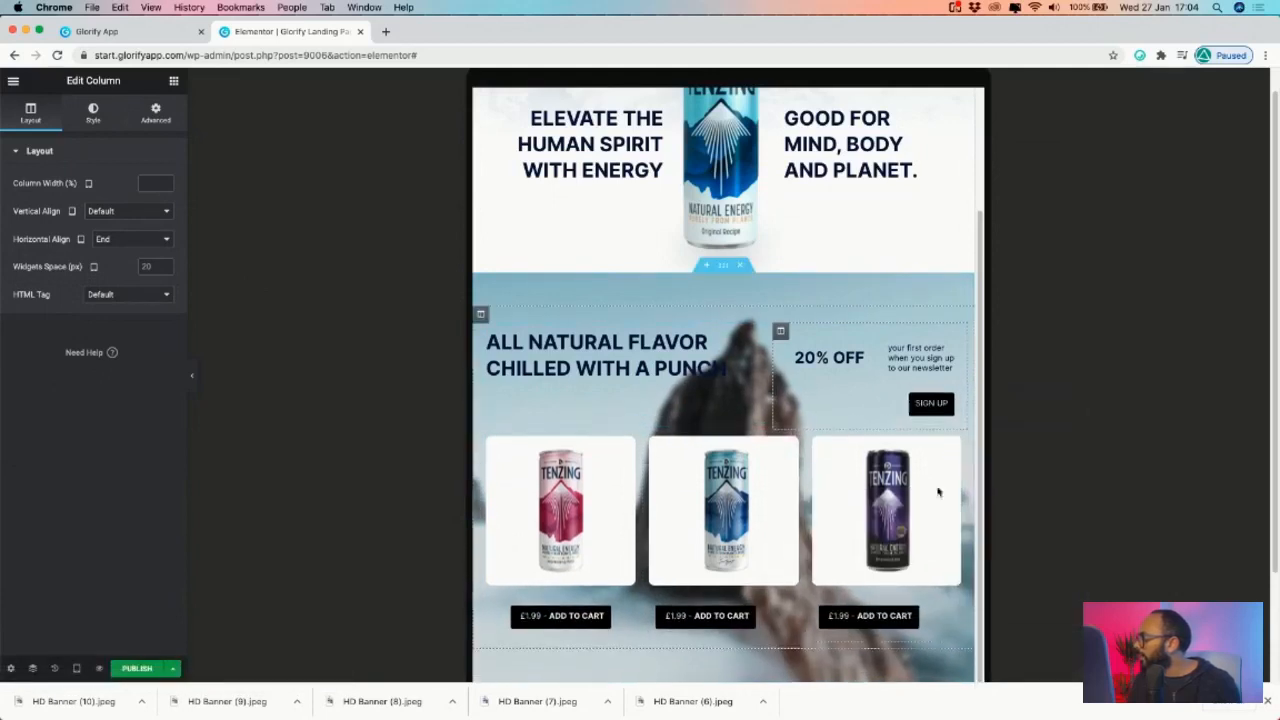
- Preview the tablet page with the editor panel hidden, then restore the panel
{"action": "scroll", "coordinate": [752, 490], "scroll_direction": "down", "scroll_amount": 2}
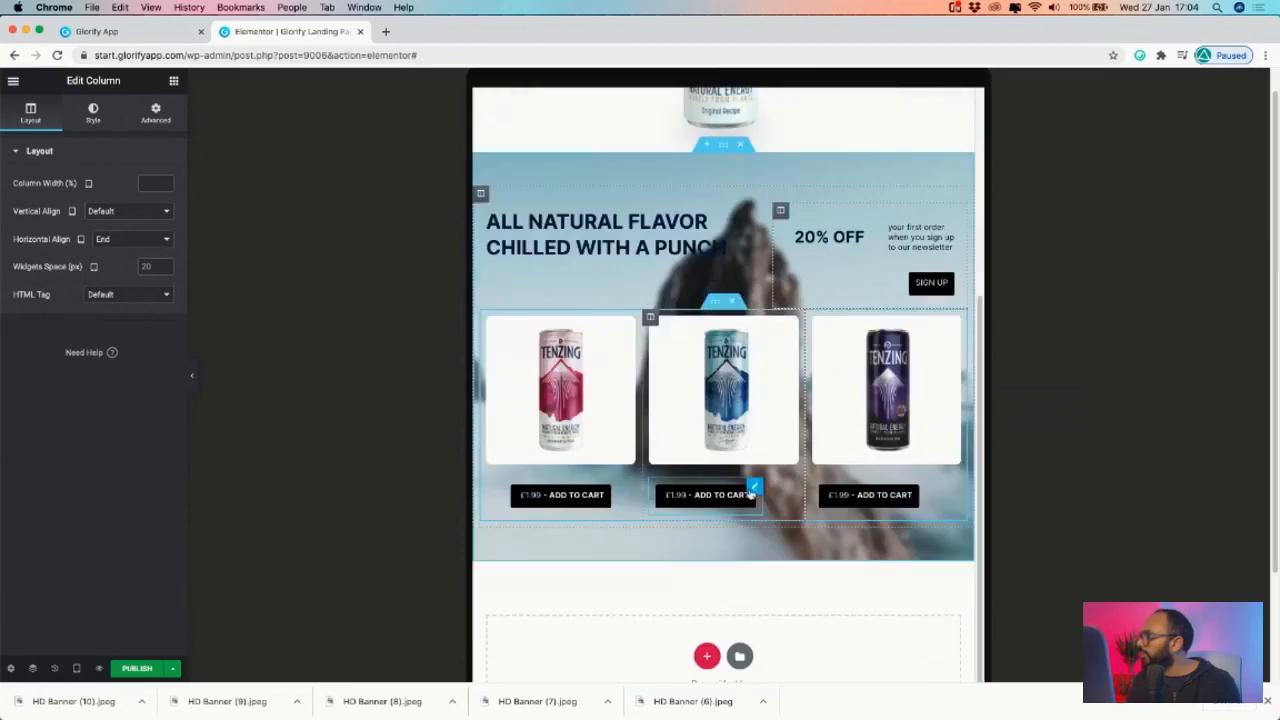
{"action": "left_click", "coordinate": [192, 379]}
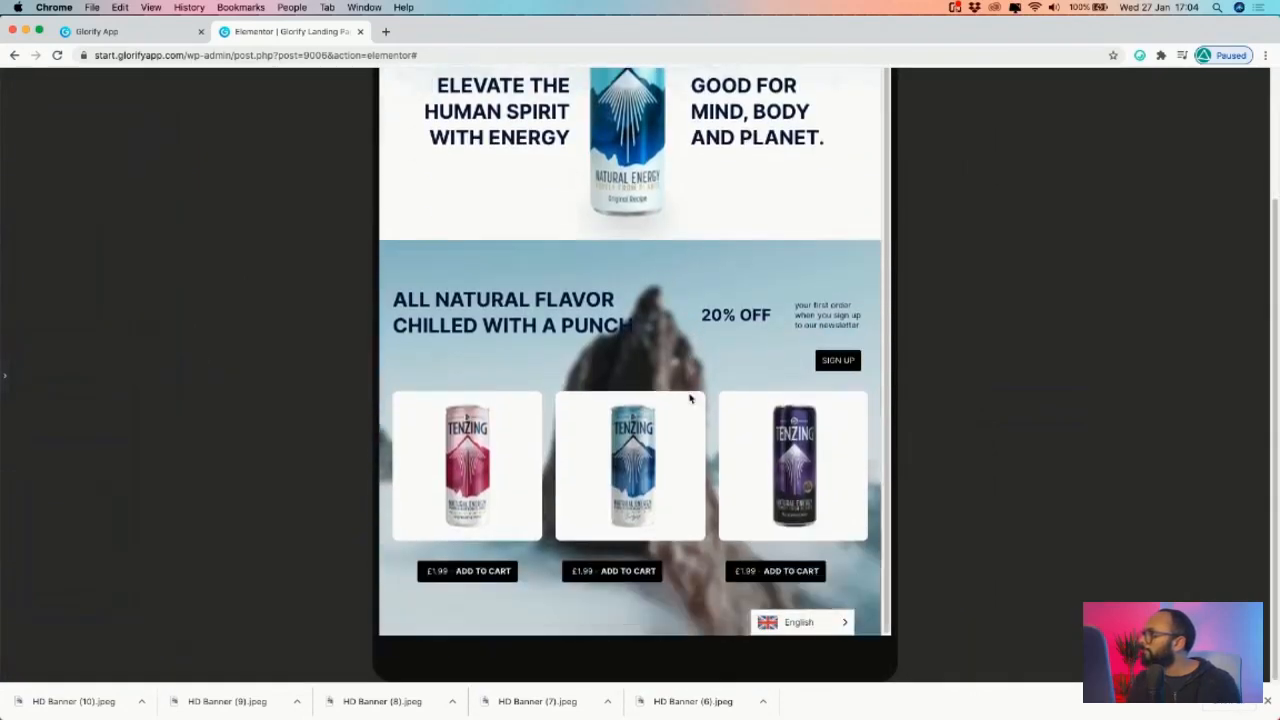
{"action": "scroll", "coordinate": [667, 252], "scroll_direction": "up", "scroll_amount": 5}
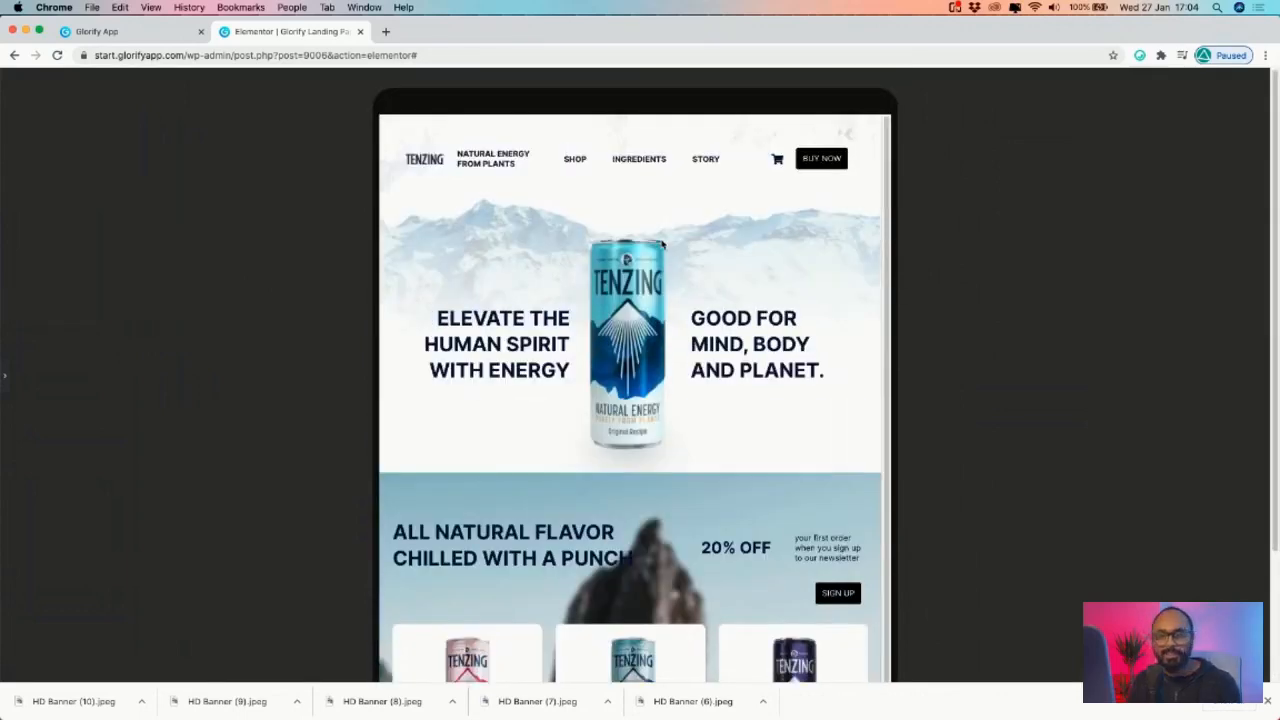
{"action": "scroll", "coordinate": [661, 244], "scroll_direction": "down", "scroll_amount": 5}
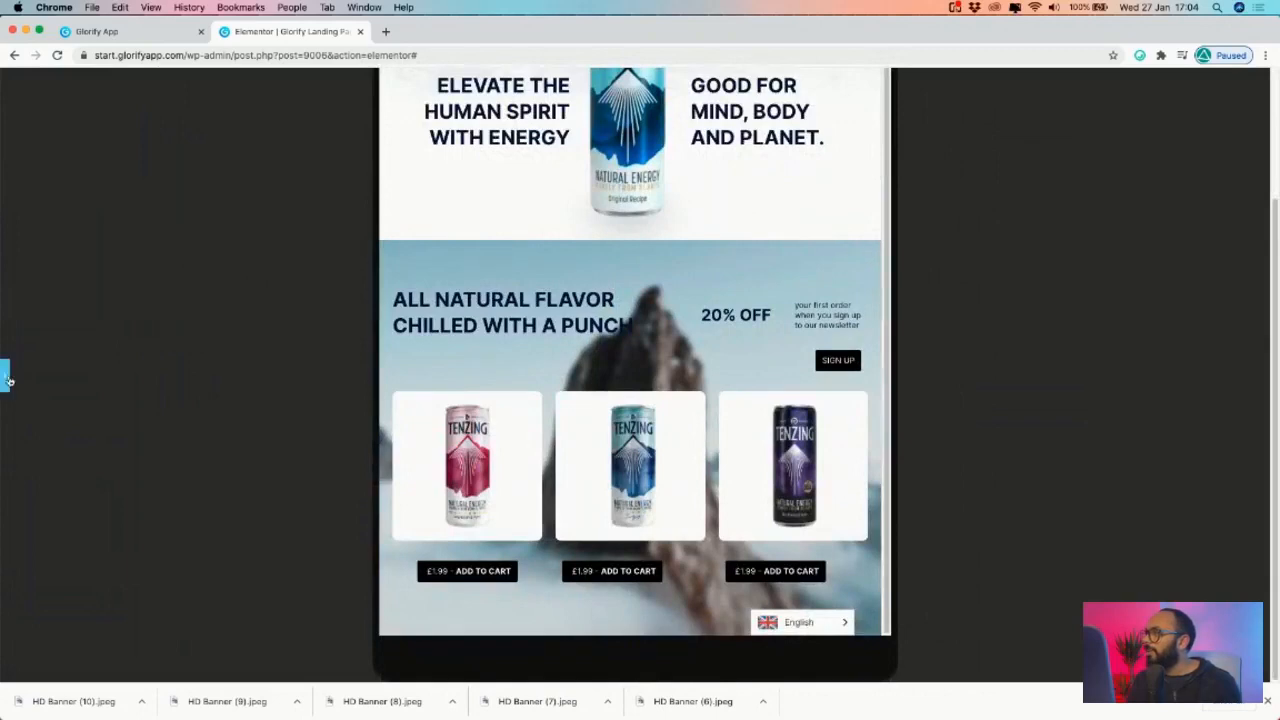
{"action": "left_click", "coordinate": [6, 377]}
- Switch the responsive preview to Mobile width
{"action": "left_click", "coordinate": [76, 668]}
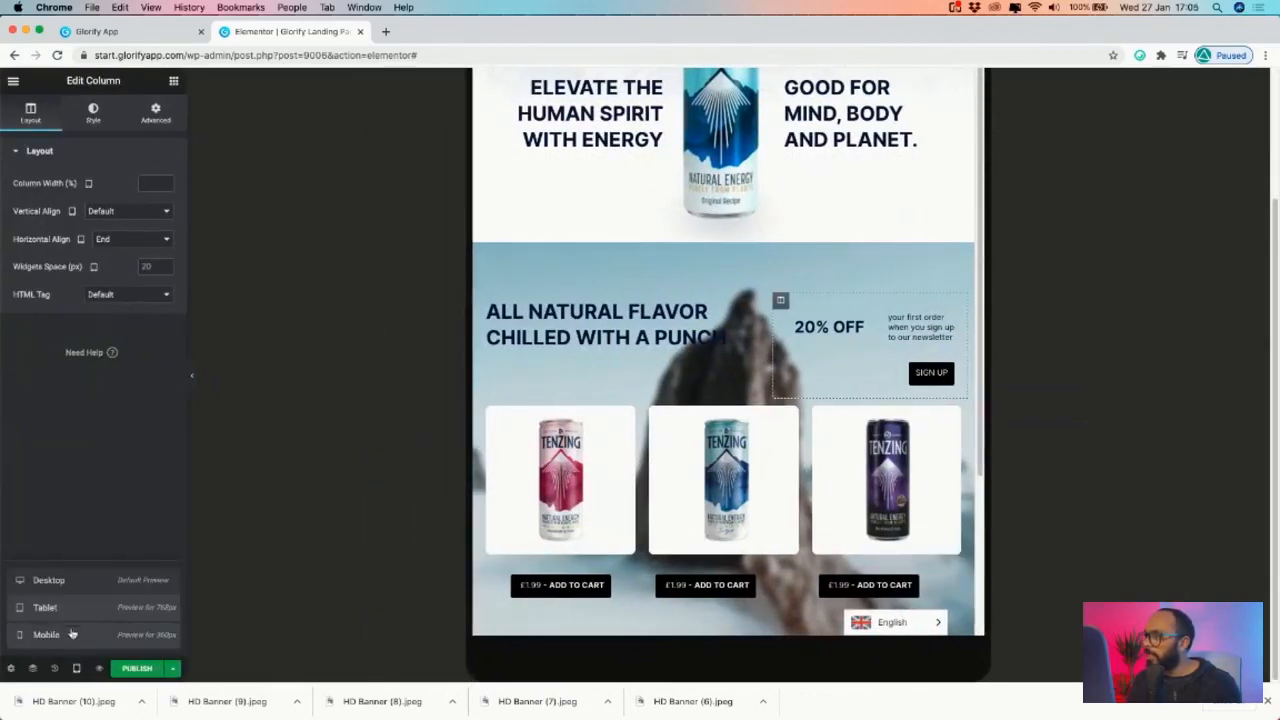
{"action": "left_click", "coordinate": [67, 637]}
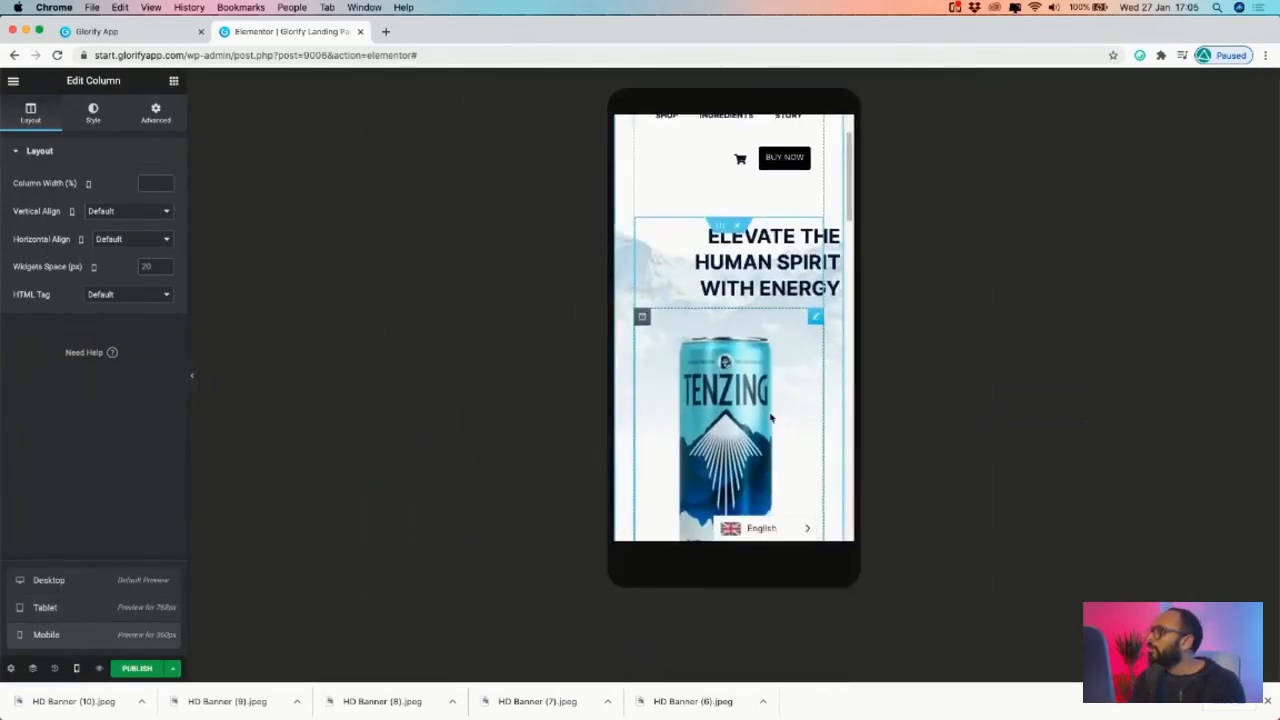
{"action": "scroll", "coordinate": [771, 418], "scroll_direction": "down", "scroll_amount": 5}
{"action": "scroll", "coordinate": [755, 260], "scroll_direction": "up", "scroll_amount": 6}
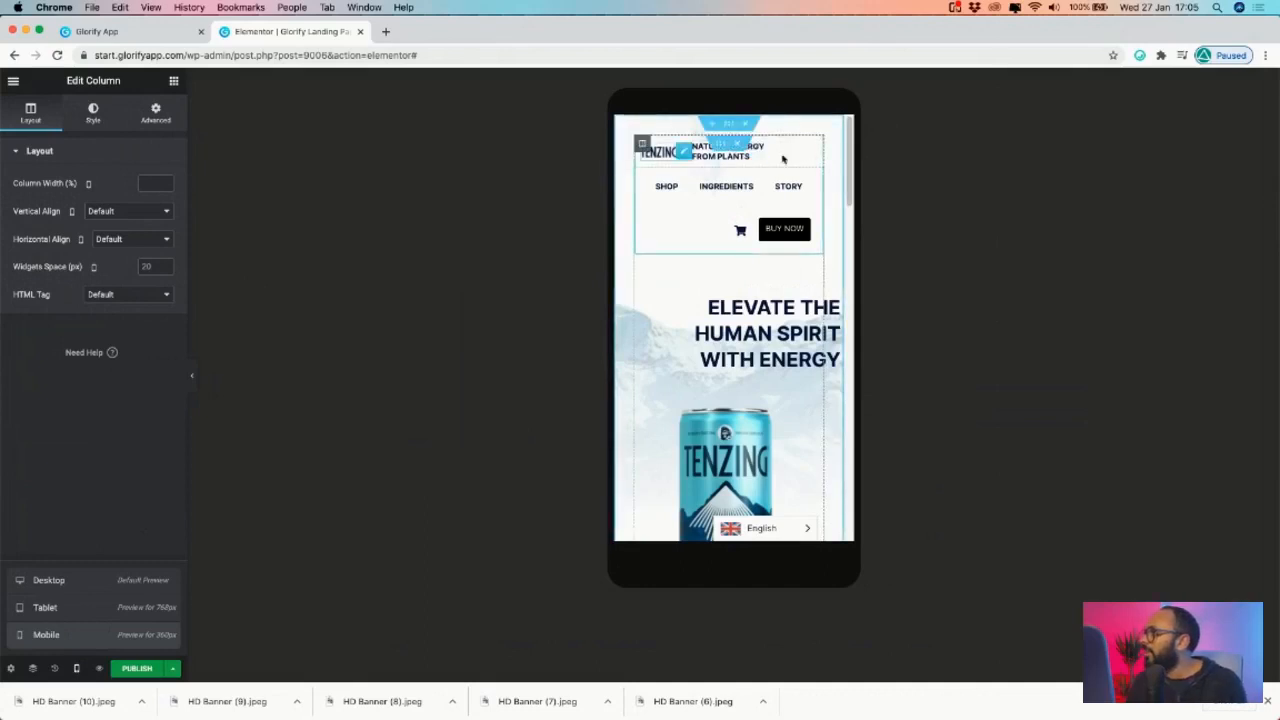
- Set the SHOP heading to Hide On Tablet and Hide On Mobile
{"action": "right_click", "coordinate": [677, 187]}
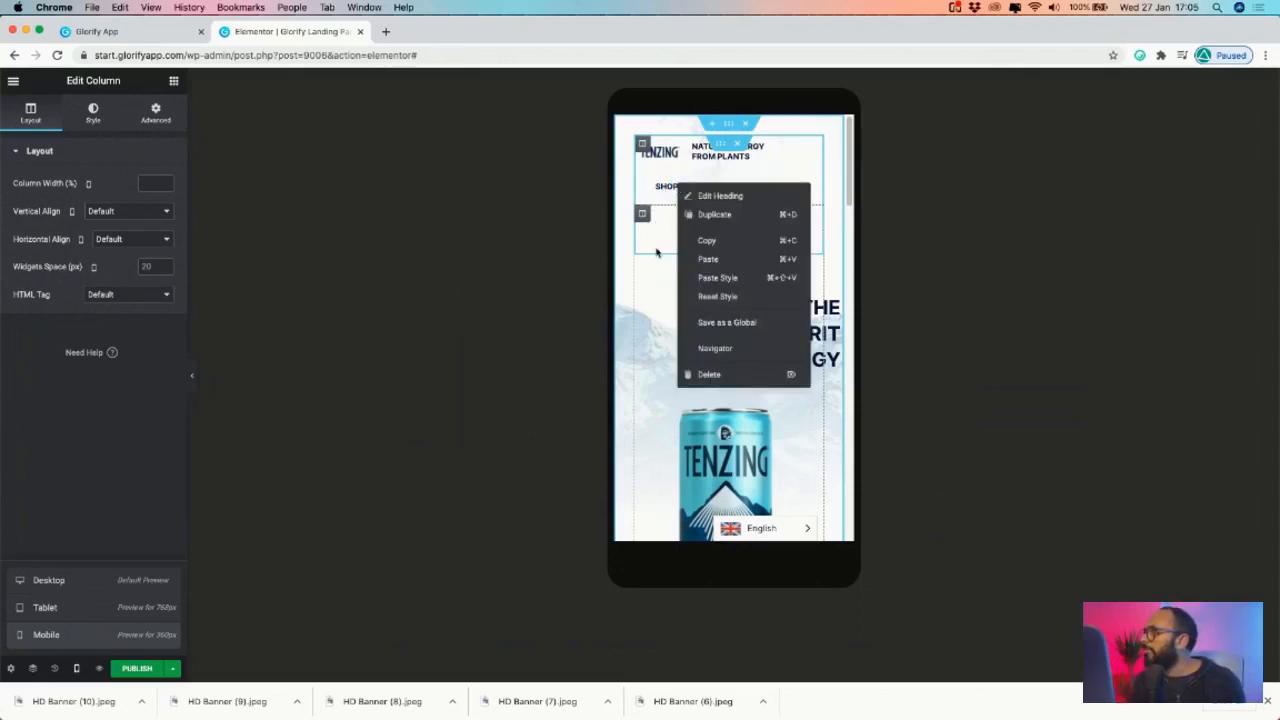
{"action": "key", "text": "Escape"}
{"action": "right_click", "coordinate": [677, 187]}
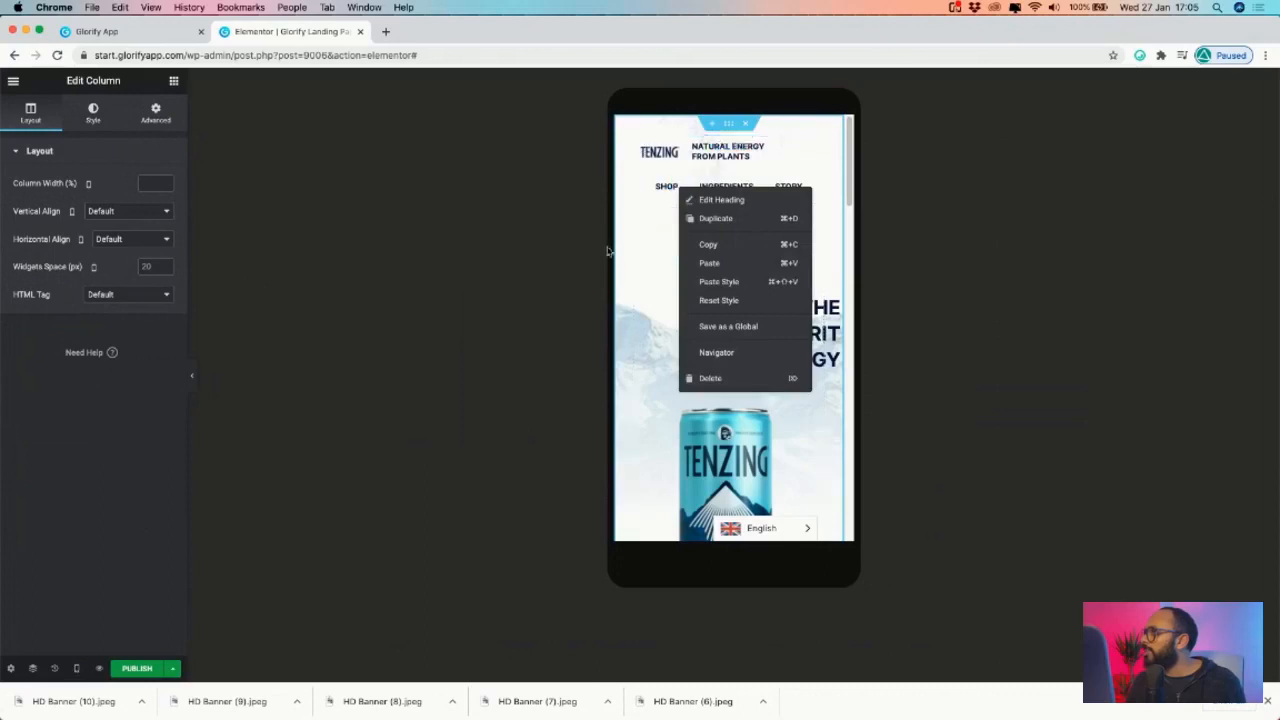
{"action": "key", "text": "Escape"}
{"action": "left_click", "coordinate": [157, 115]}
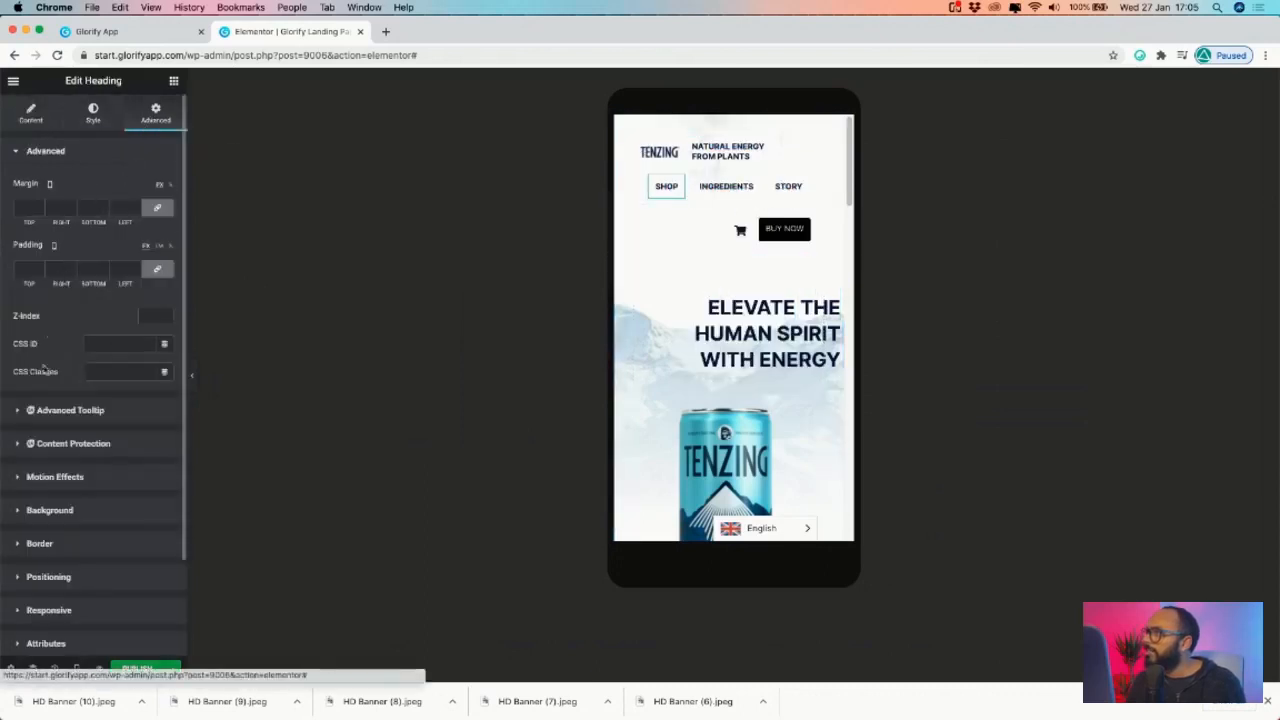
{"action": "scroll", "coordinate": [49, 502], "scroll_direction": "down", "scroll_amount": 3}
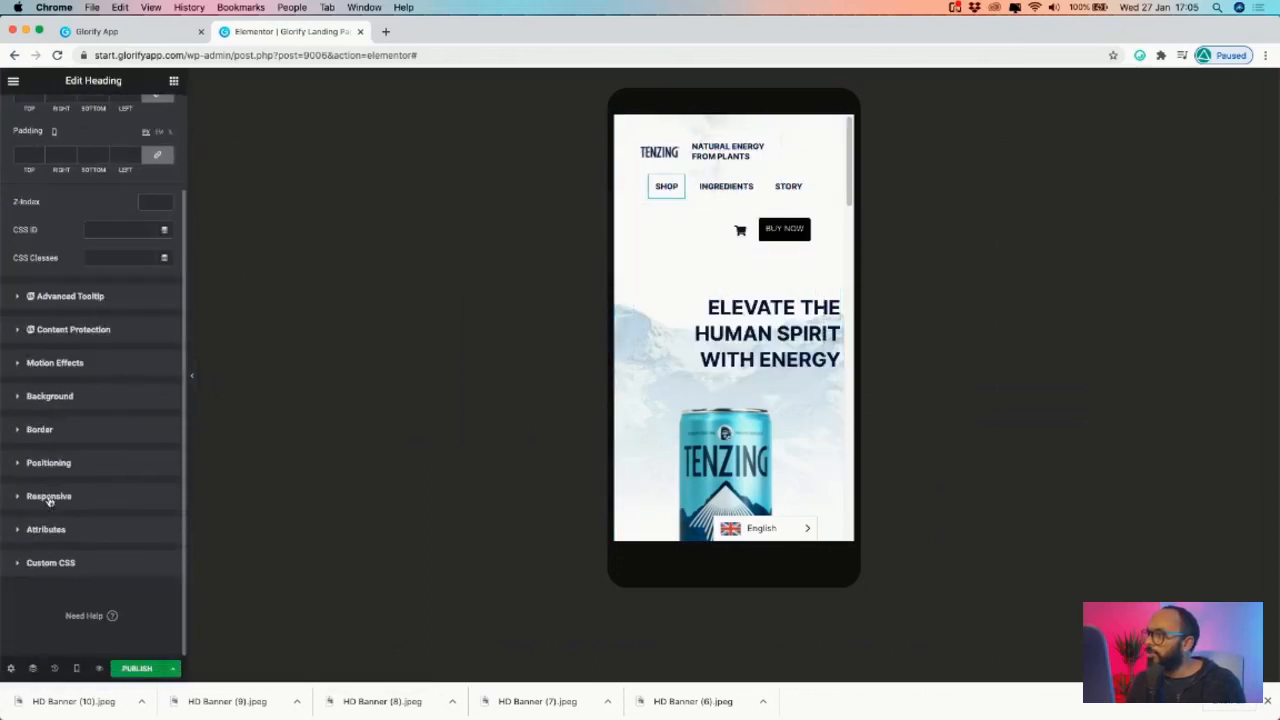
{"action": "scroll", "coordinate": [59, 491], "scroll_direction": "up", "scroll_amount": 2}
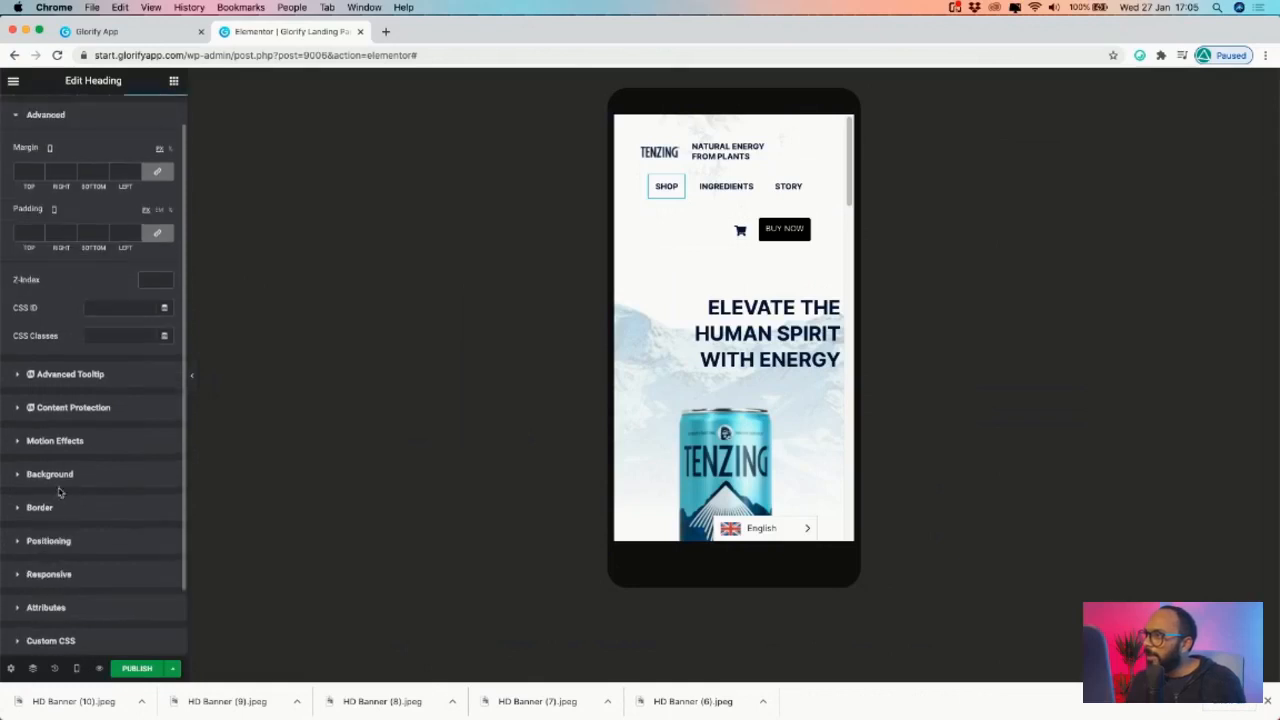
{"action": "left_click", "coordinate": [62, 543]}
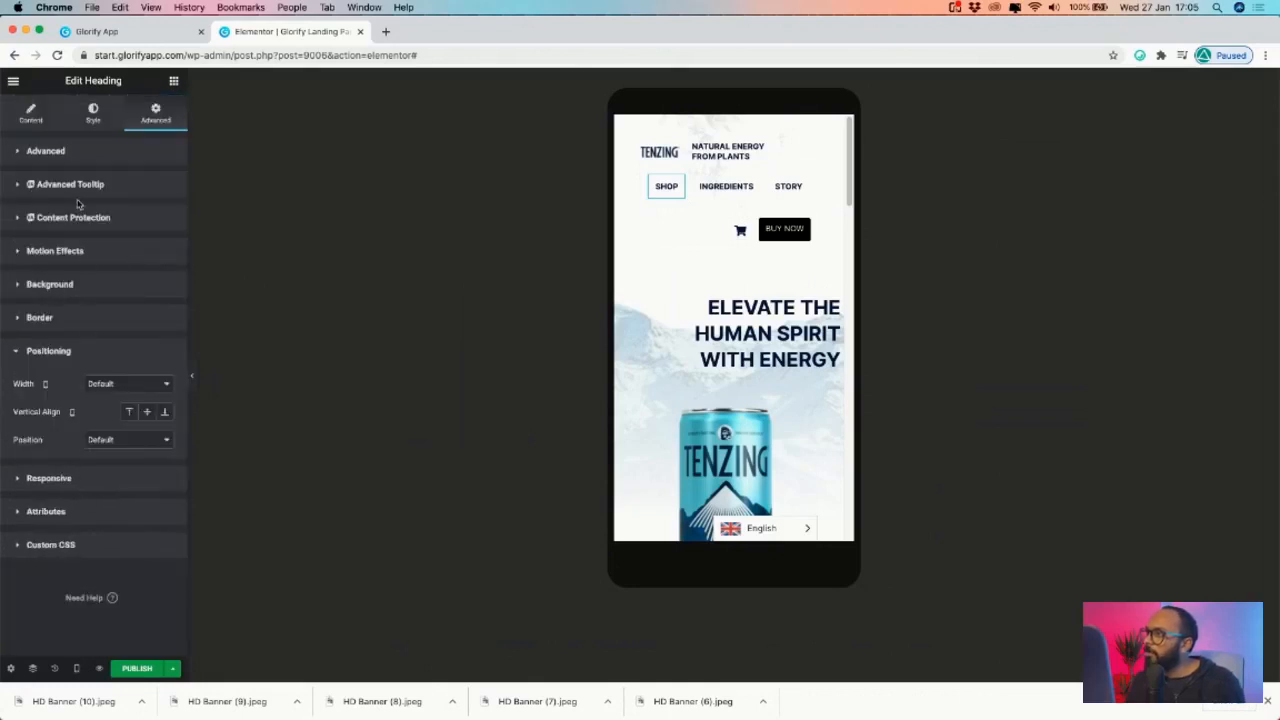
{"action": "left_click", "coordinate": [52, 479]}
{"action": "left_click", "coordinate": [144, 478]}
{"action": "left_click", "coordinate": [148, 501]}
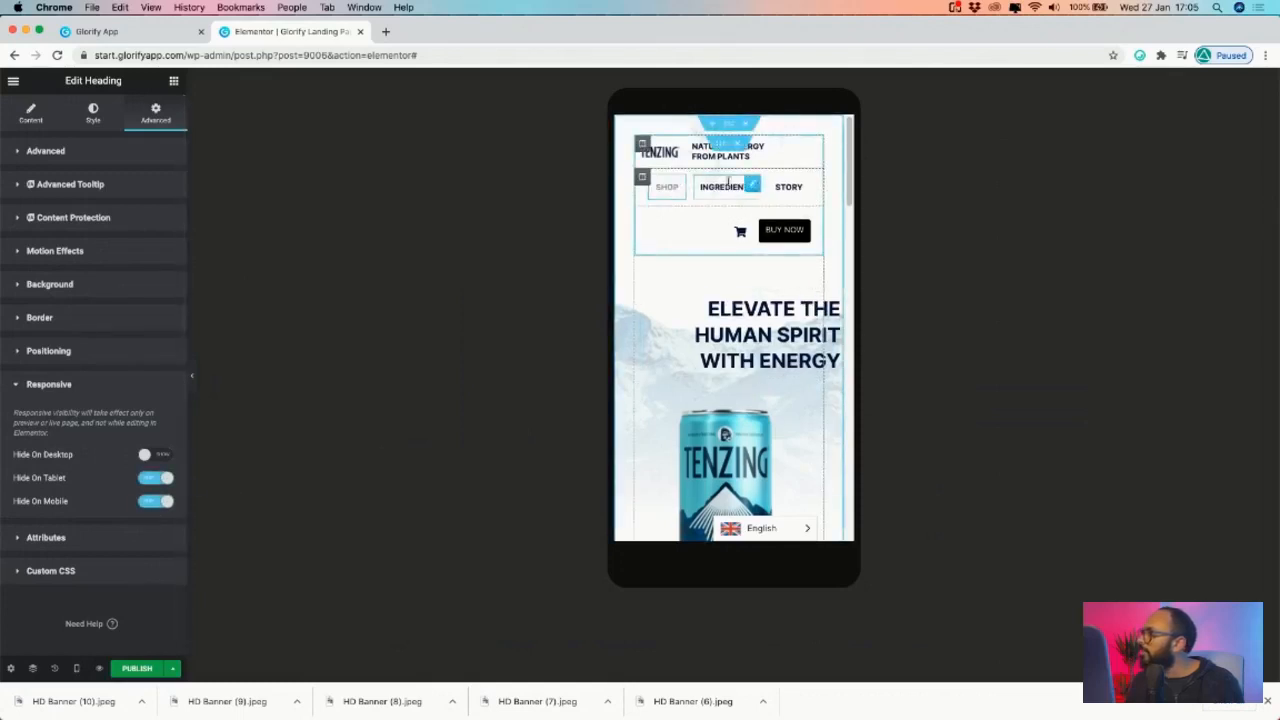
- Copy SHOP and paste its style onto the INGREDIENTS and STORY headings
{"action": "left_click", "coordinate": [739, 188]}
{"action": "right_click", "coordinate": [681, 184]}
{"action": "left_click", "coordinate": [735, 241]}
{"action": "right_click", "coordinate": [754, 183]}
{"action": "left_click", "coordinate": [788, 274]}
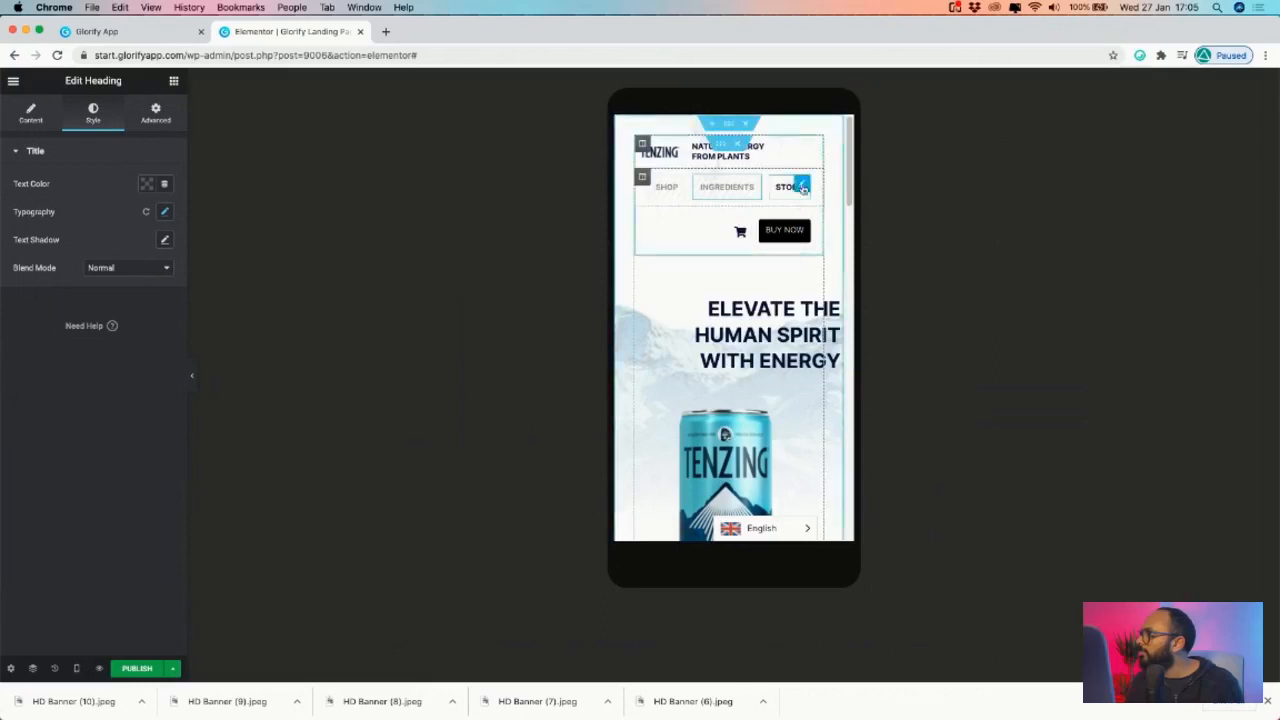
{"action": "right_click", "coordinate": [804, 188]}
{"action": "left_click", "coordinate": [829, 279]}
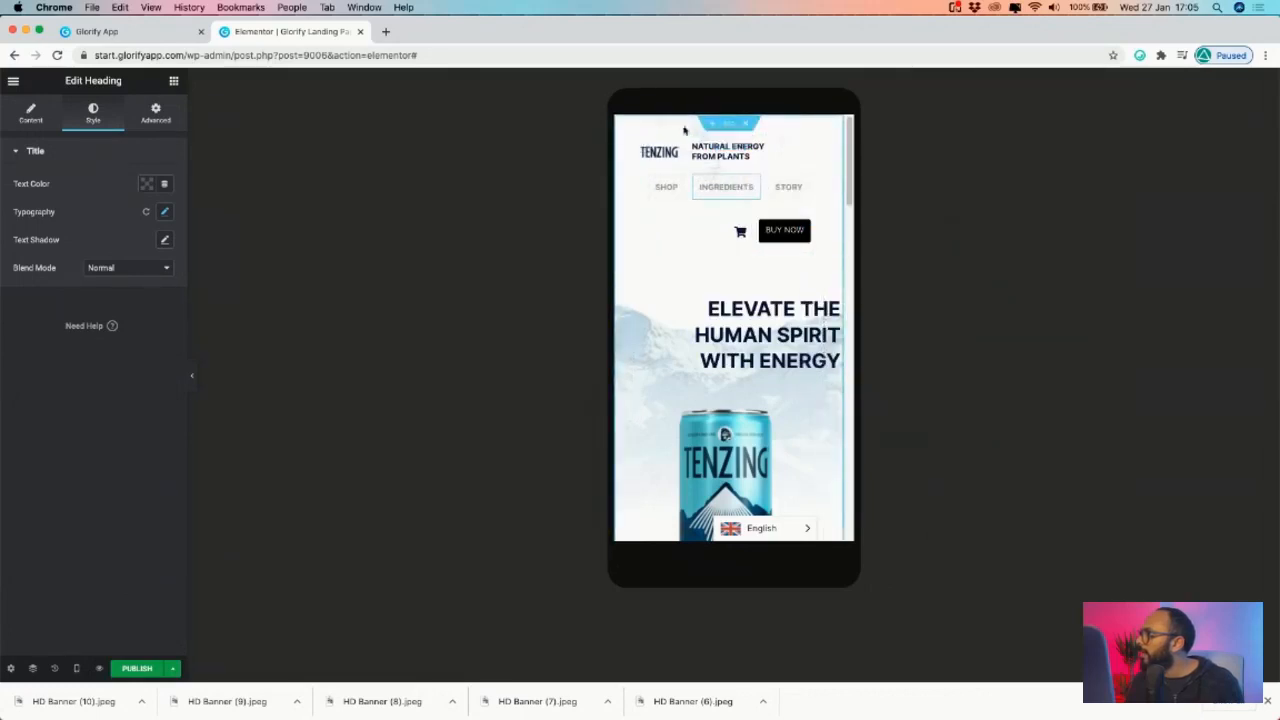
{"action": "left_click", "coordinate": [641, 143]}
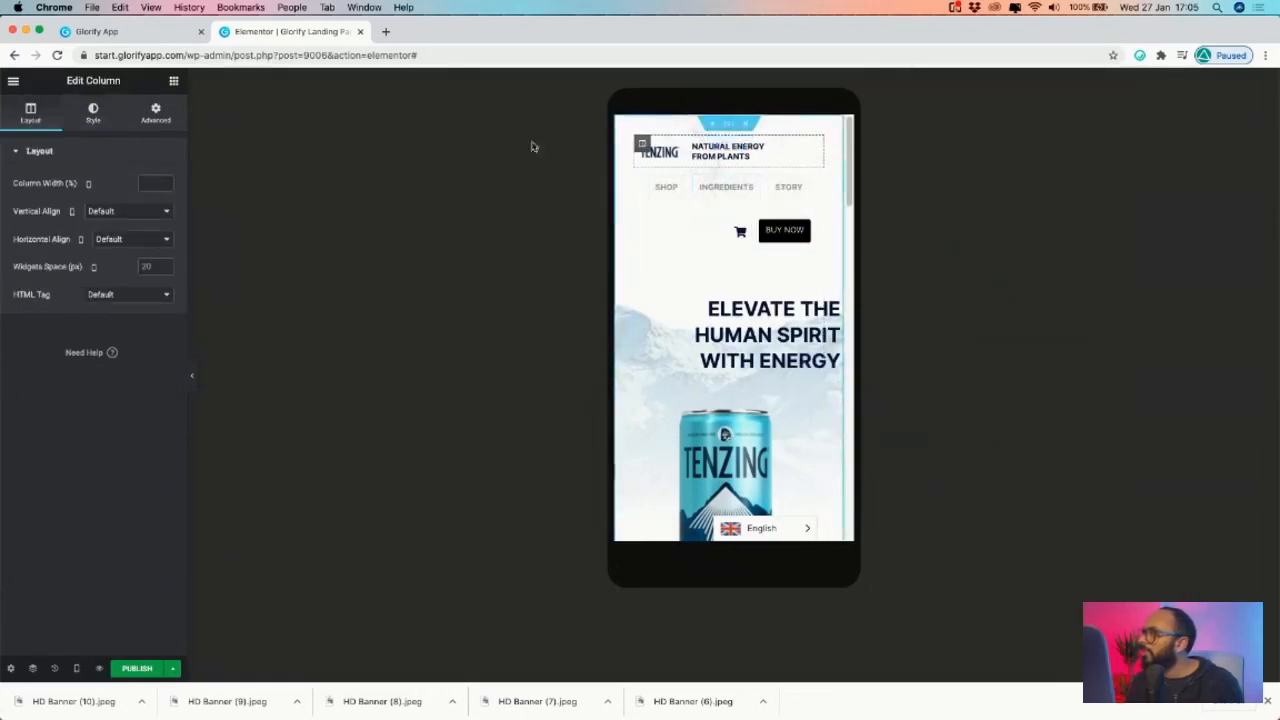
- Center the logo column vertically and horizontally, and center the BUY NOW column horizontally
{"action": "left_click", "coordinate": [130, 211]}
{"action": "left_click", "coordinate": [126, 233]}
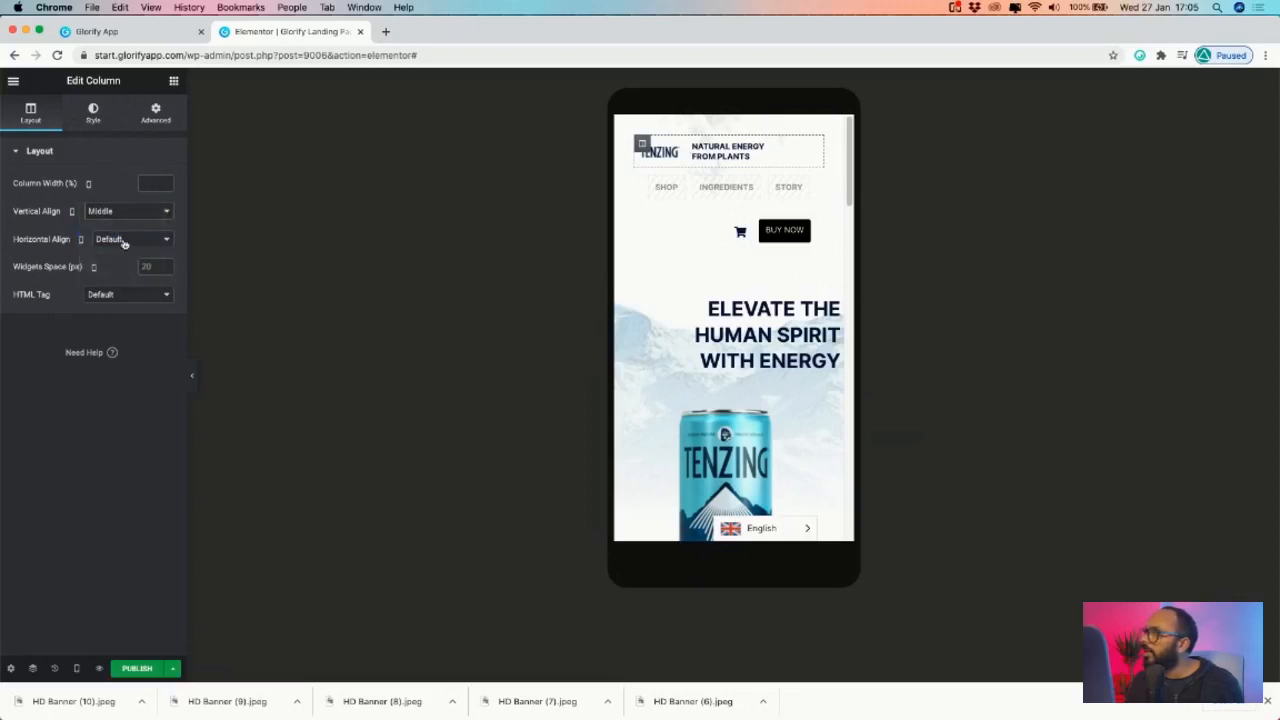
{"action": "left_click", "coordinate": [124, 241]}
{"action": "left_click", "coordinate": [118, 262]}
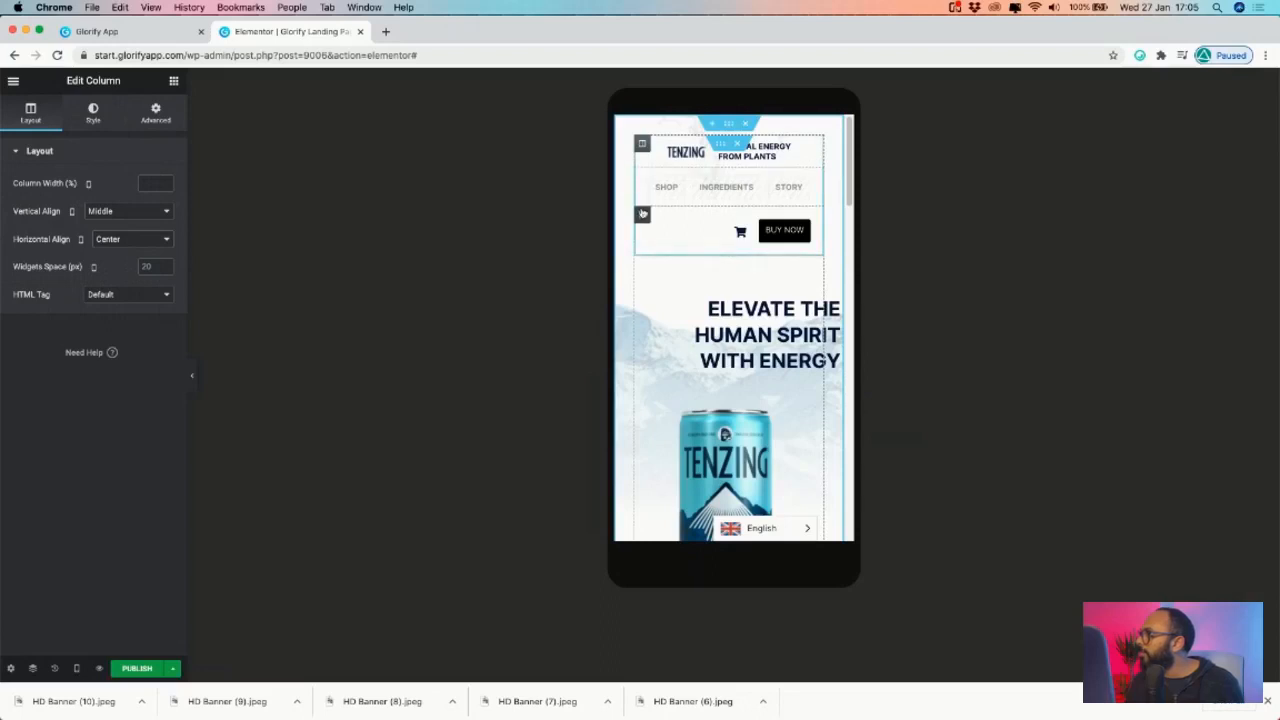
{"action": "left_click", "coordinate": [643, 214]}
{"action": "left_click", "coordinate": [132, 240]}
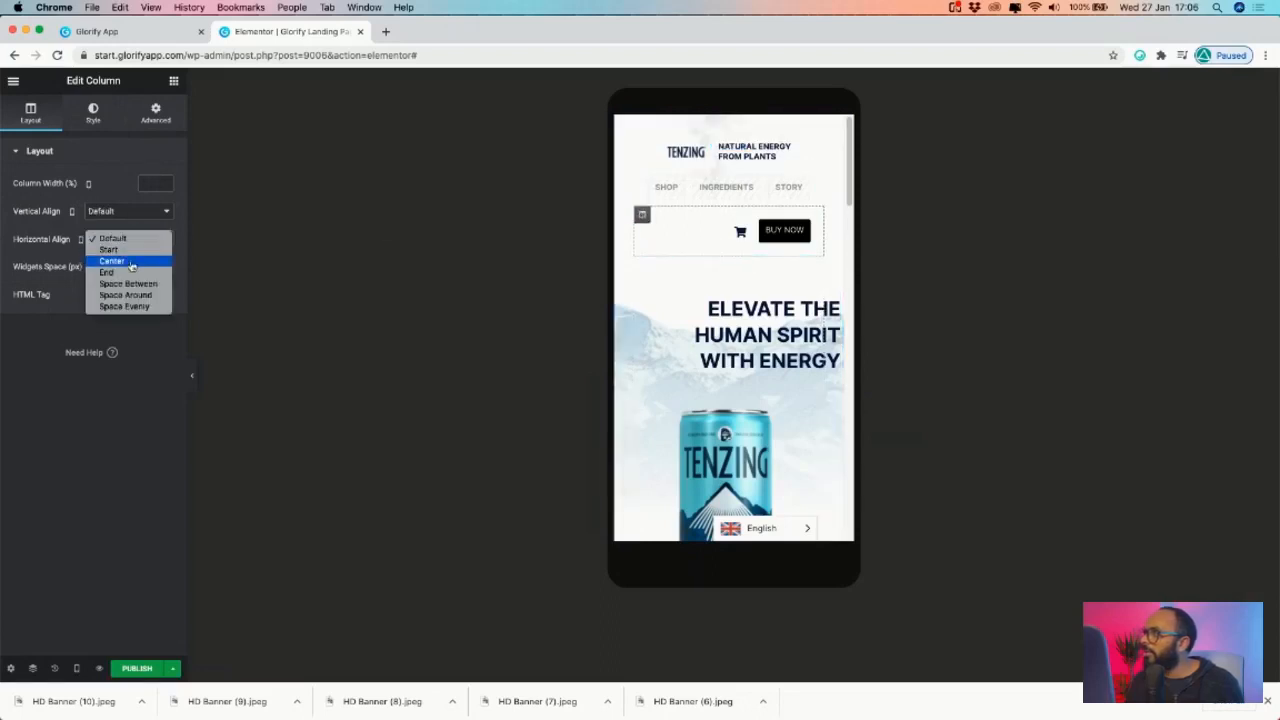
{"action": "left_click", "coordinate": [120, 261]}
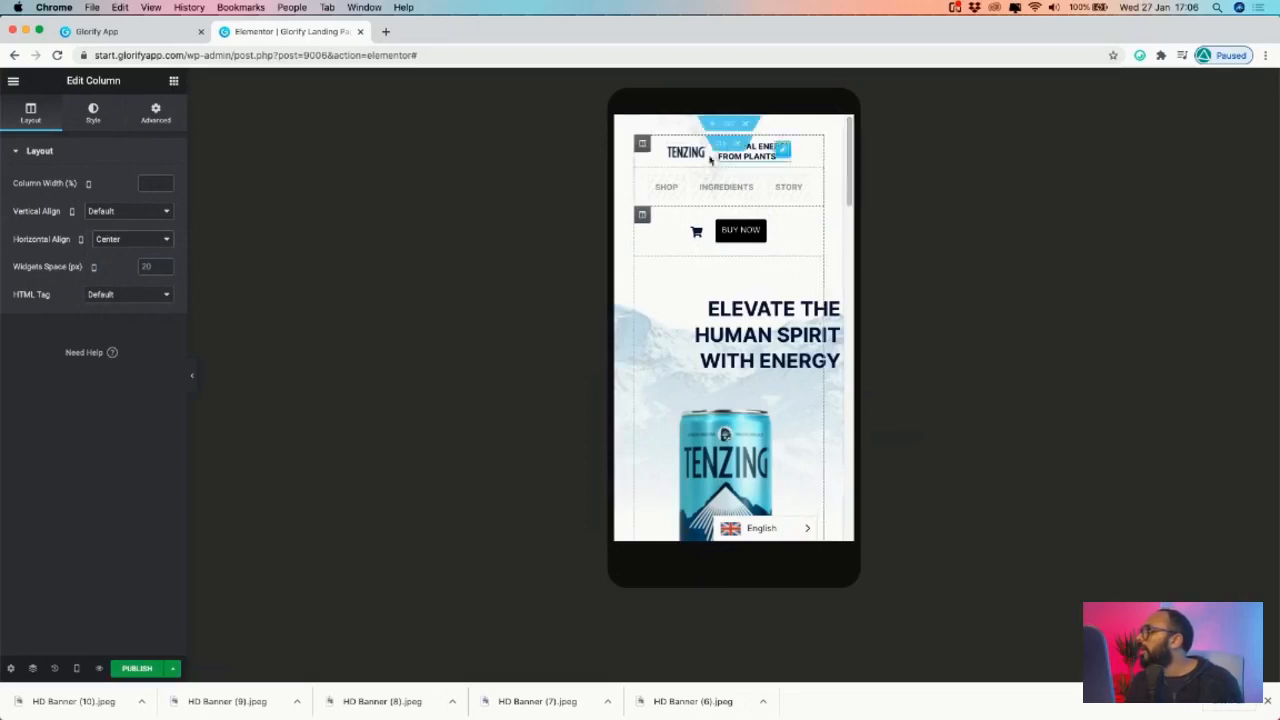
- Set the BUY NOW header column to hide on mobile only
{"action": "left_click", "coordinate": [642, 146]}
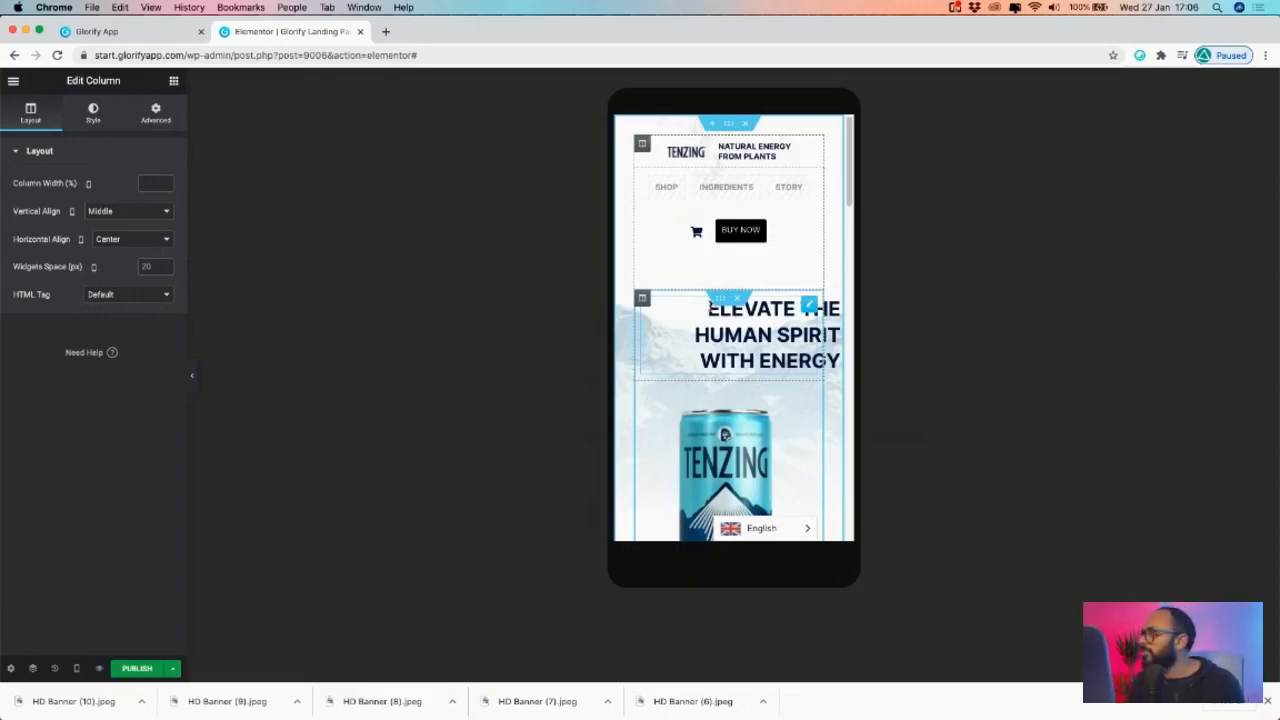
{"action": "left_click", "coordinate": [160, 112]}
{"action": "left_click", "coordinate": [50, 433]}
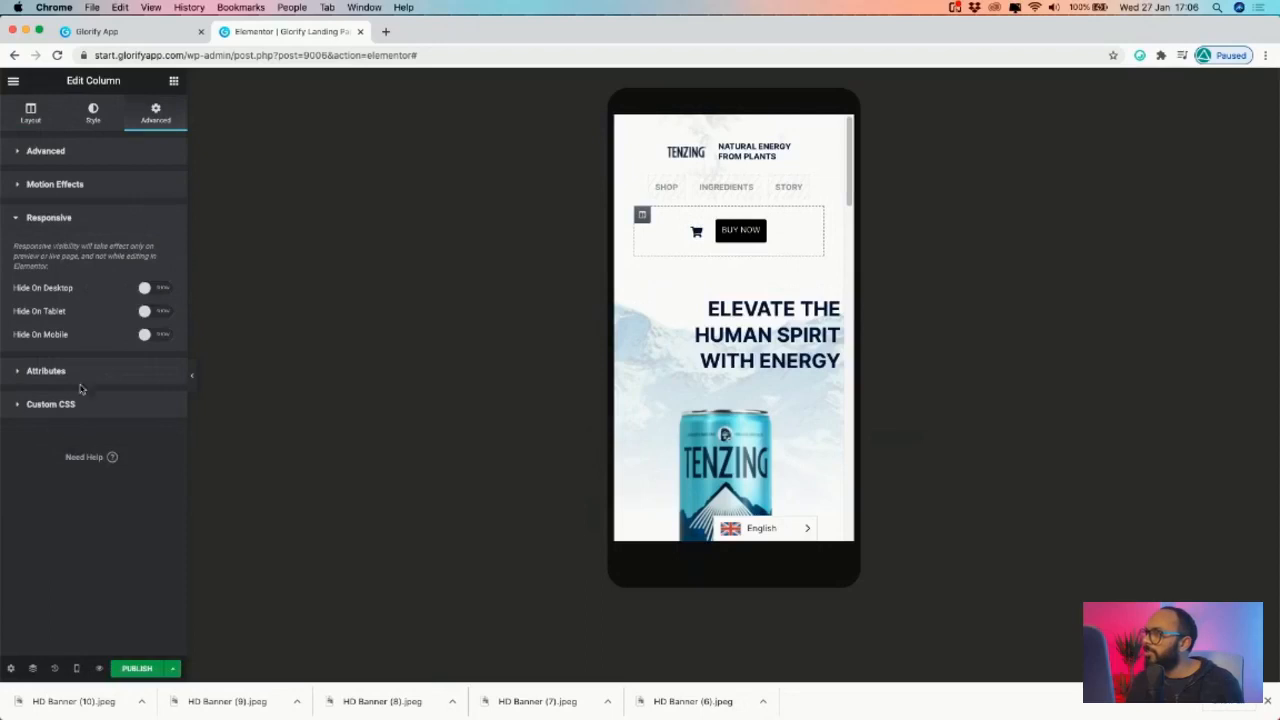
{"action": "left_click", "coordinate": [162, 289]}
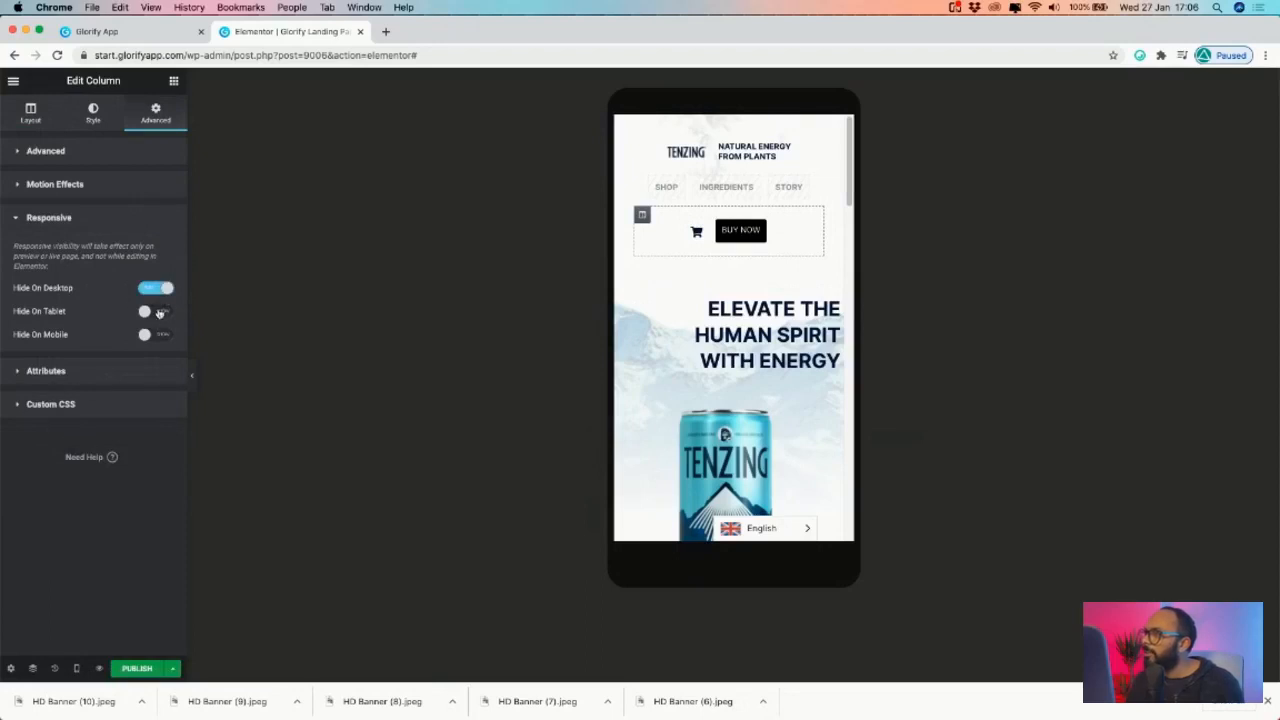
{"action": "left_click", "coordinate": [160, 311]}
{"action": "left_click", "coordinate": [678, 185]}
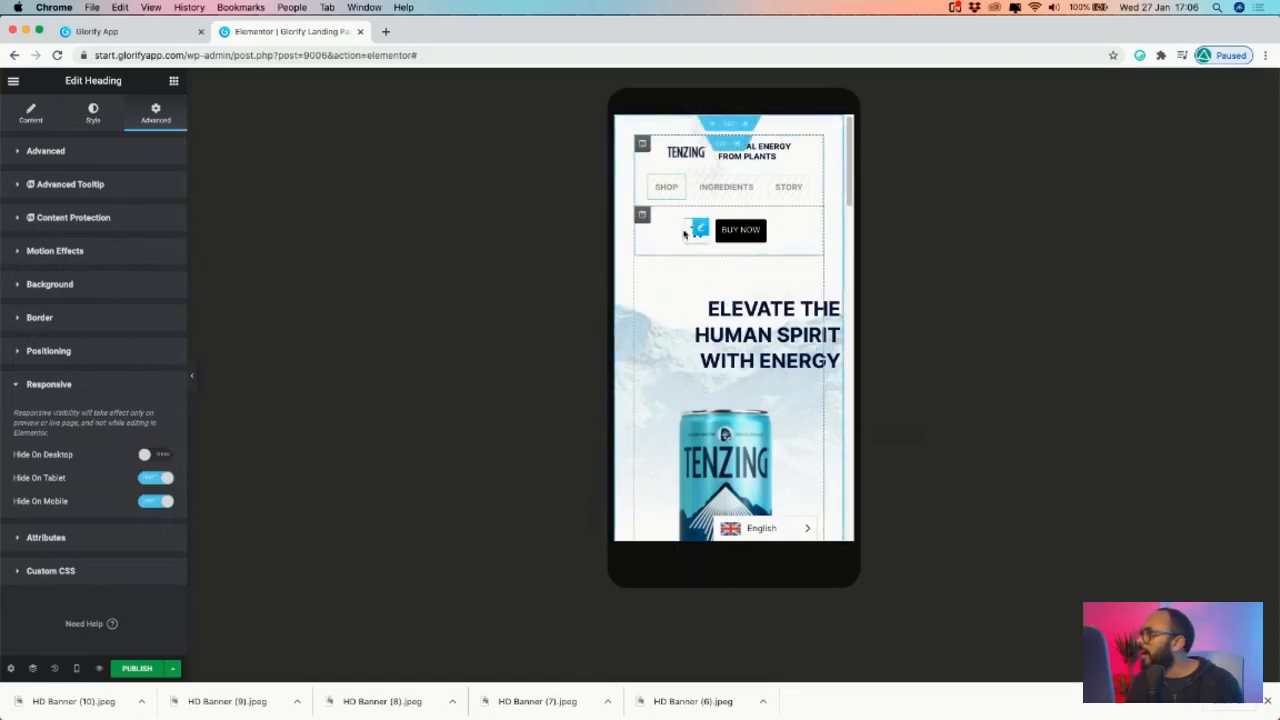
{"action": "left_click", "coordinate": [642, 214]}
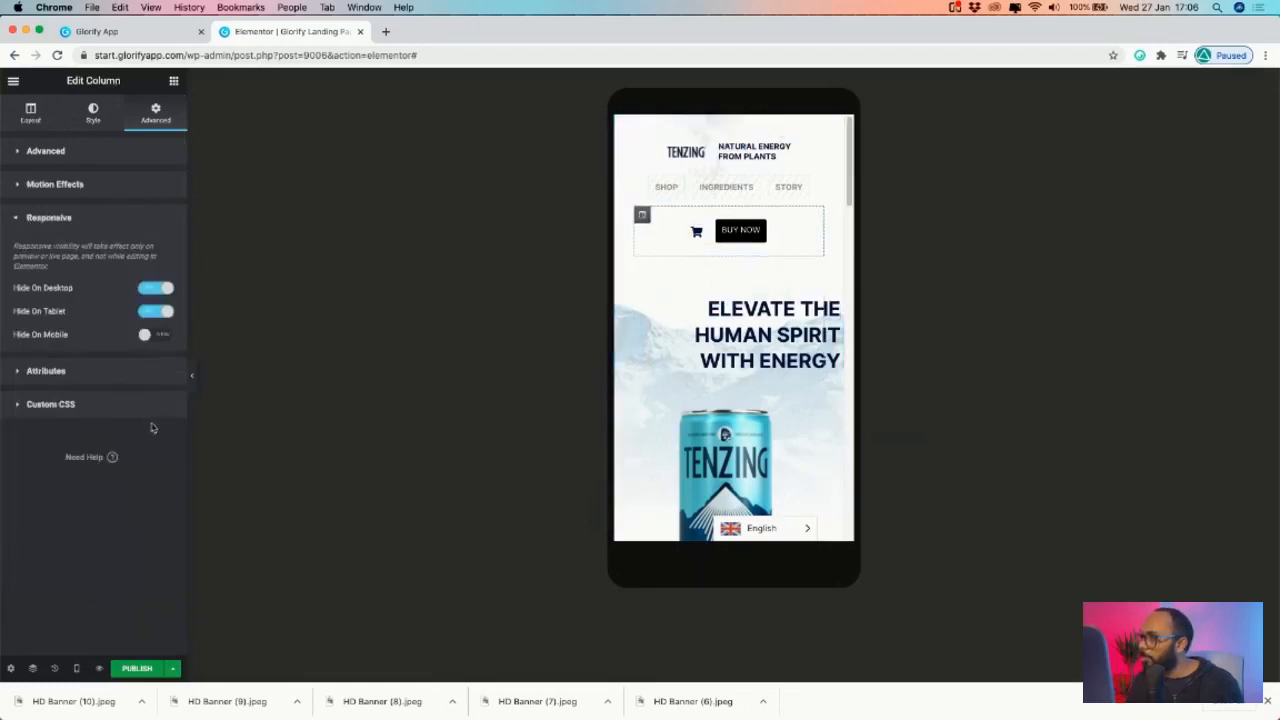
{"action": "left_click", "coordinate": [160, 334]}
{"action": "left_click", "coordinate": [160, 311]}
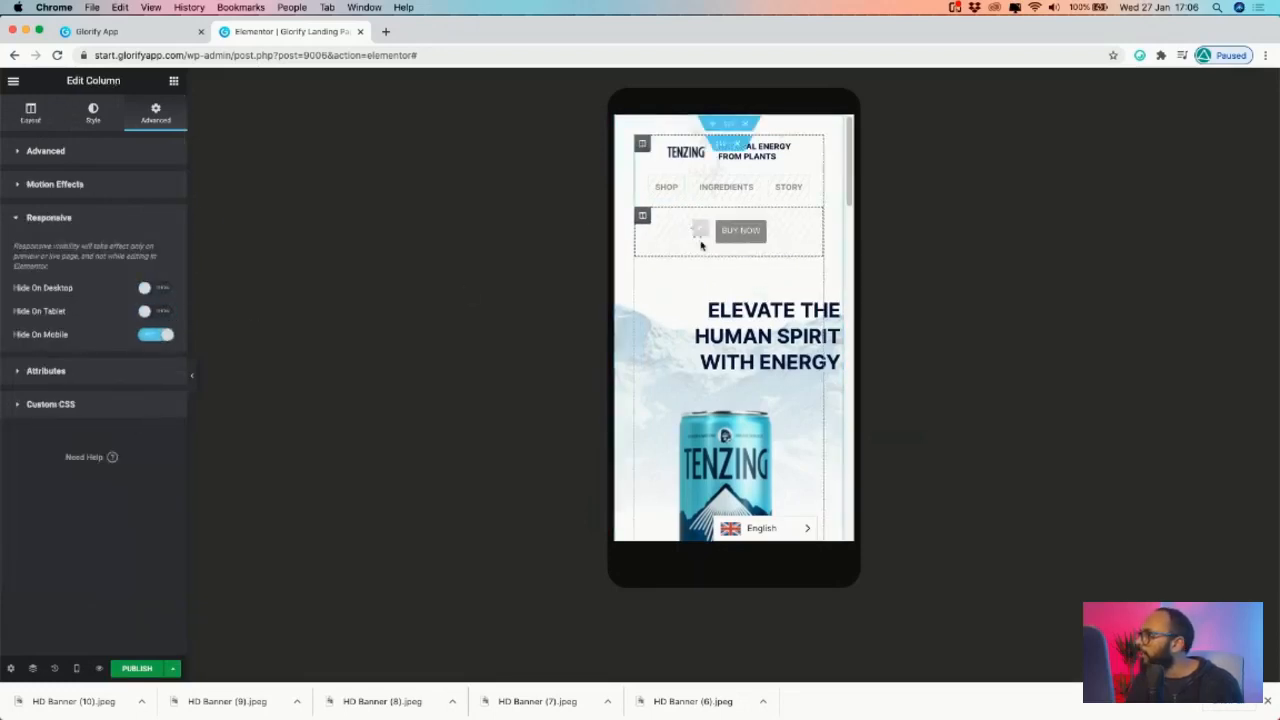
- Unhide SHOP on tablet, then paste its style onto INGREDIENTS and STORY
{"action": "left_click", "coordinate": [676, 183]}
{"action": "left_click", "coordinate": [157, 479]}
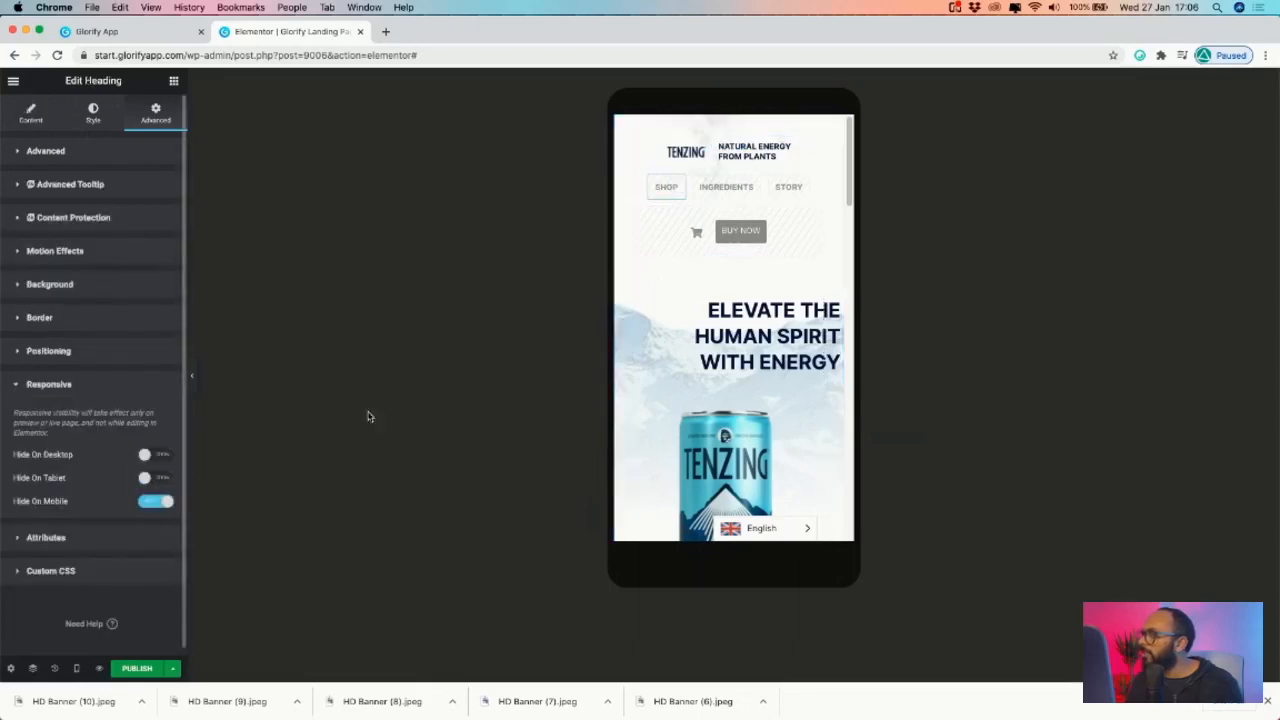
{"action": "right_click", "coordinate": [677, 181]}
{"action": "left_click", "coordinate": [733, 236]}
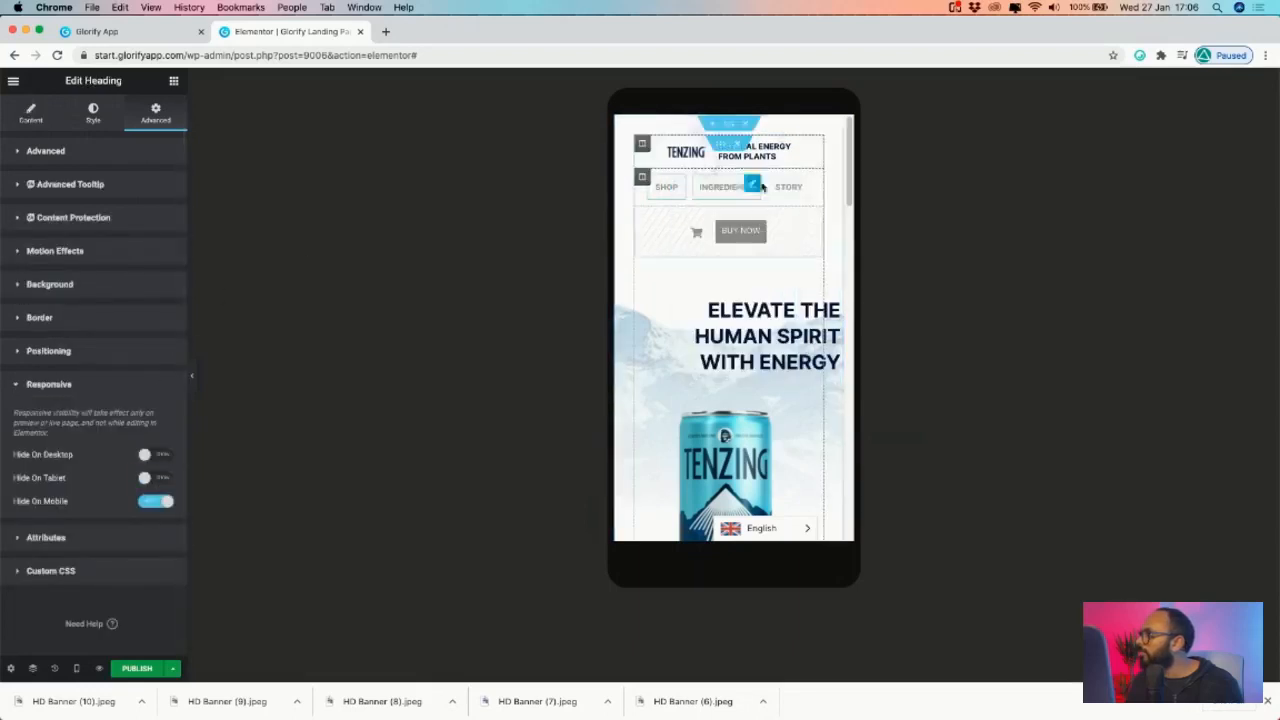
{"action": "right_click", "coordinate": [757, 188]}
{"action": "left_click", "coordinate": [800, 186]}
{"action": "right_click", "coordinate": [806, 186]}
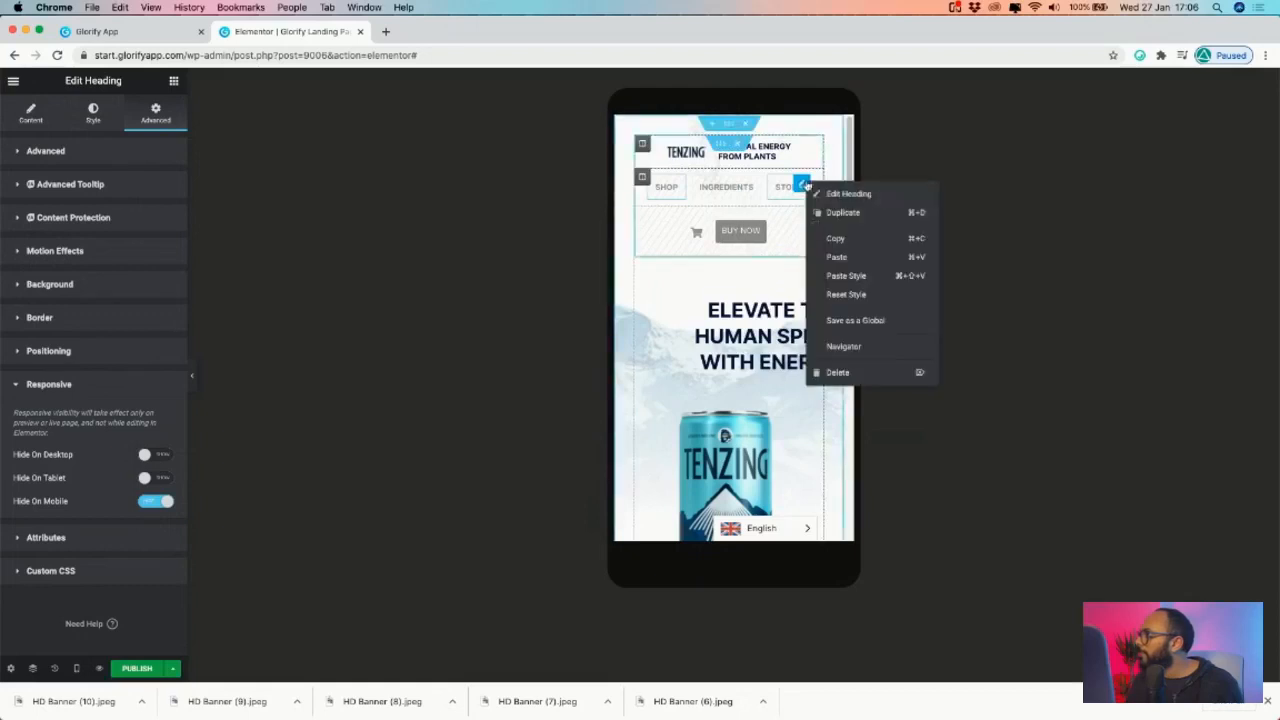
- Paste SHOP's style onto STORY and reset the heading's margins and padding to 0
{"action": "left_click", "coordinate": [851, 277]}
{"action": "scroll", "coordinate": [760, 230], "scroll_direction": "down", "scroll_amount": 2}
{"action": "scroll", "coordinate": [760, 211], "scroll_direction": "up", "scroll_amount": 1}
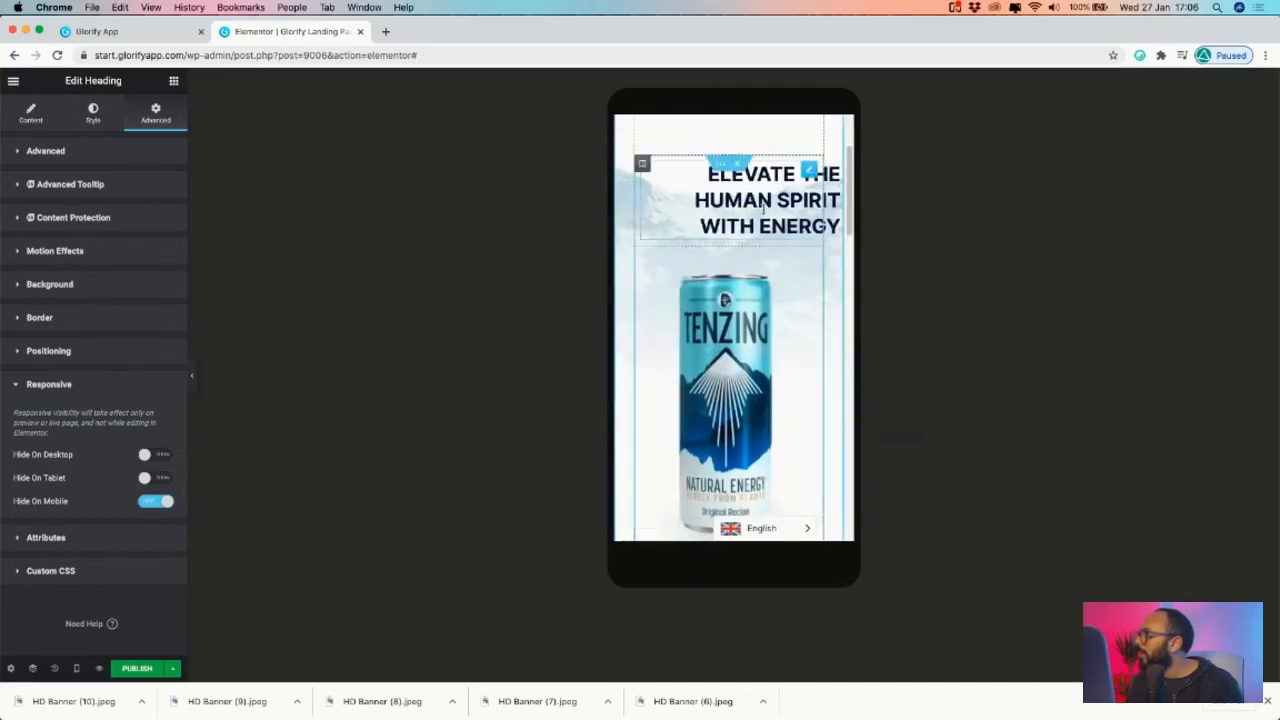
{"action": "scroll", "coordinate": [760, 210], "scroll_direction": "up", "scroll_amount": 1}
{"action": "left_click", "coordinate": [93, 112]}
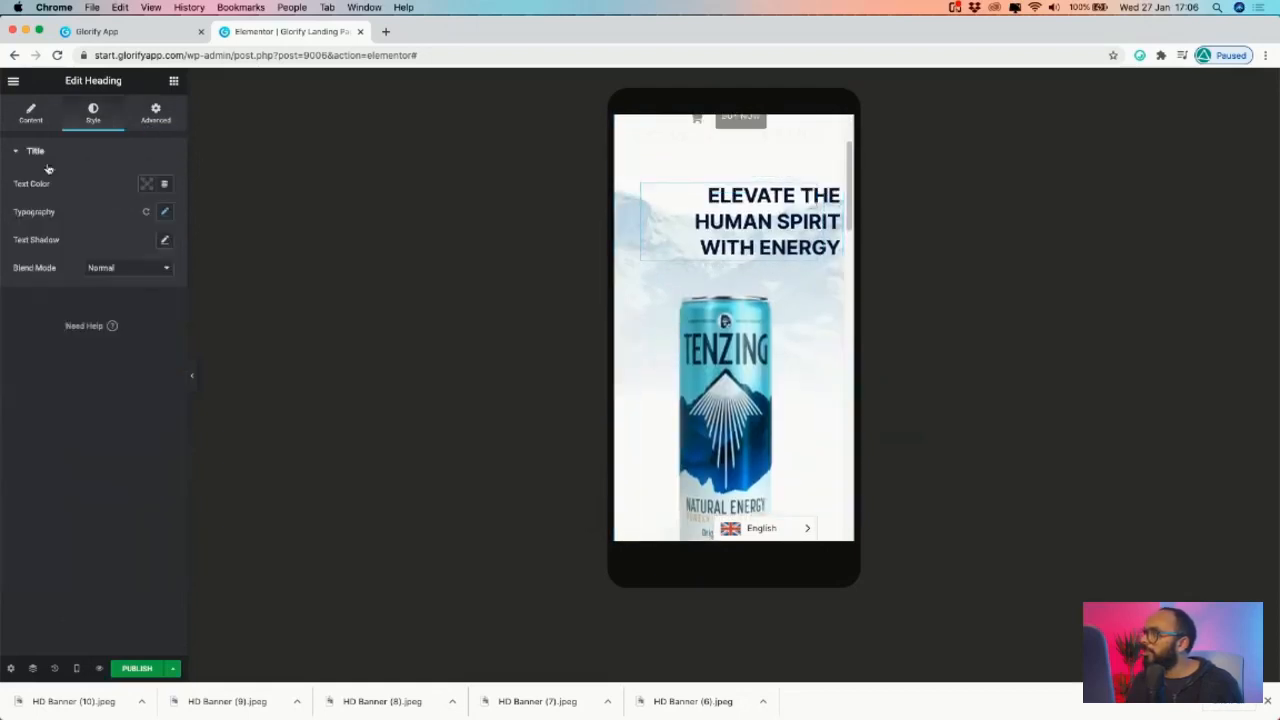
{"action": "left_click", "coordinate": [155, 113]}
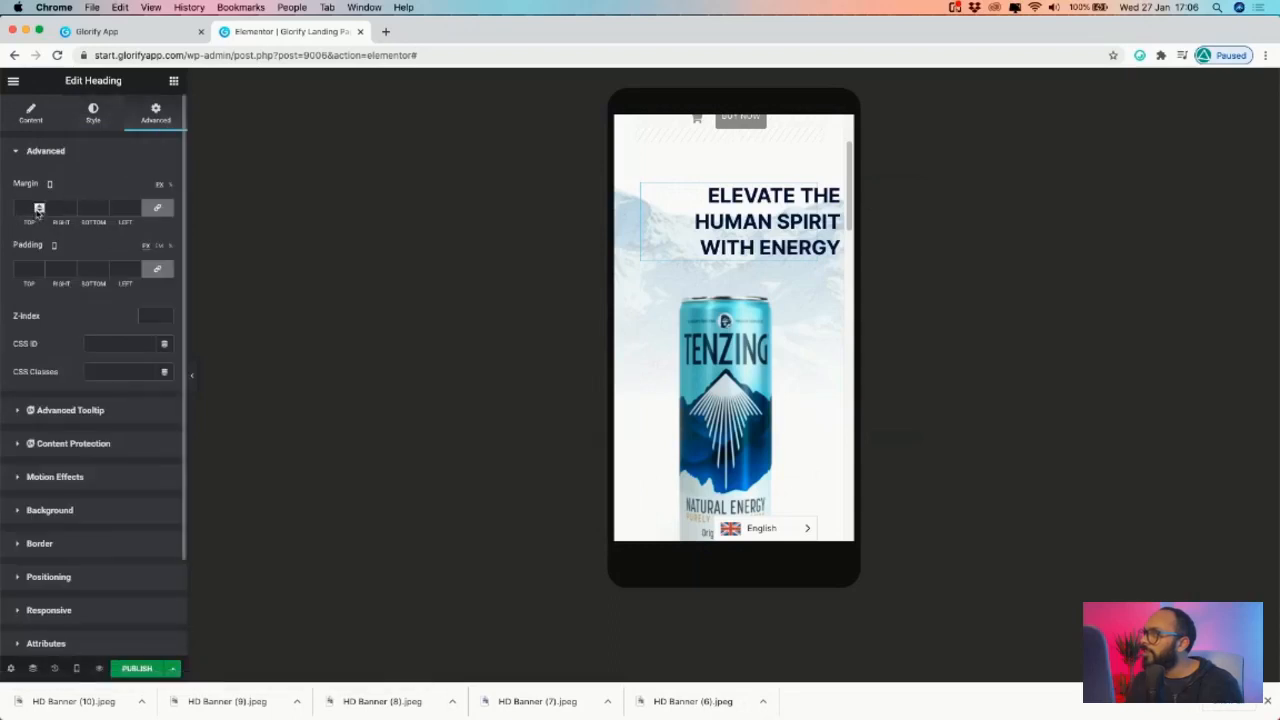
{"action": "left_click", "coordinate": [38, 210]}
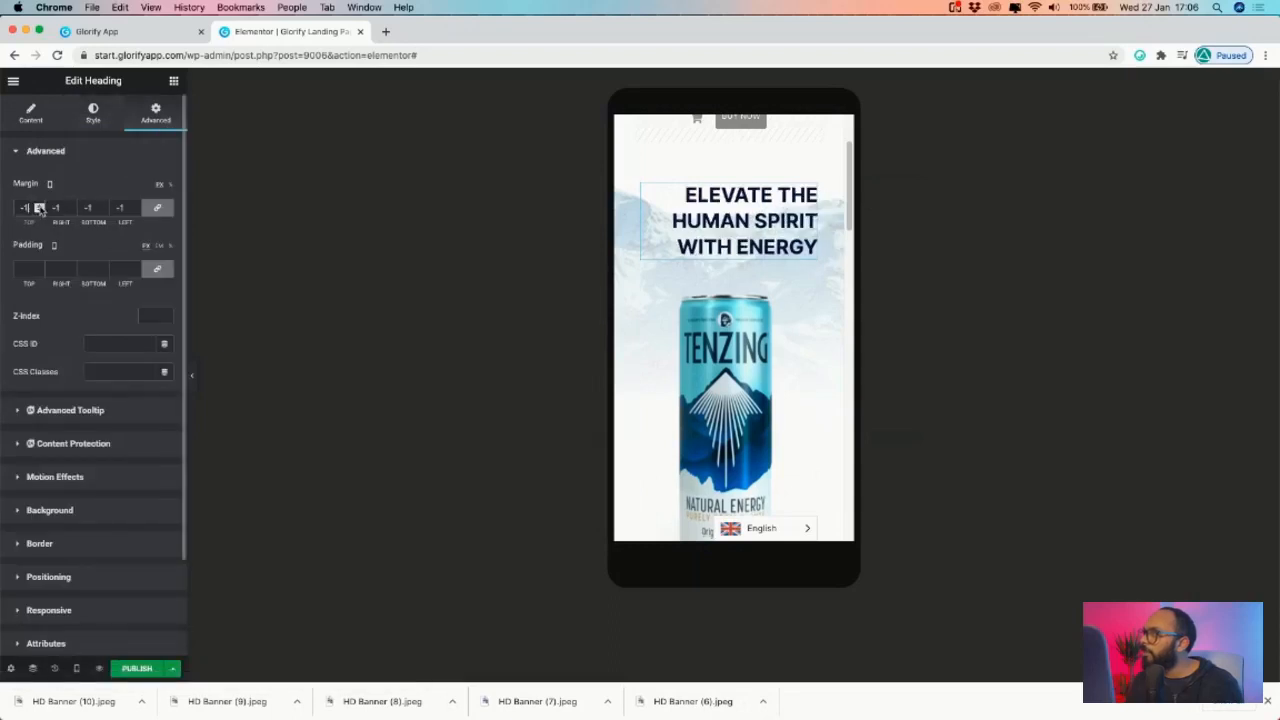
{"action": "left_click", "coordinate": [38, 268]}
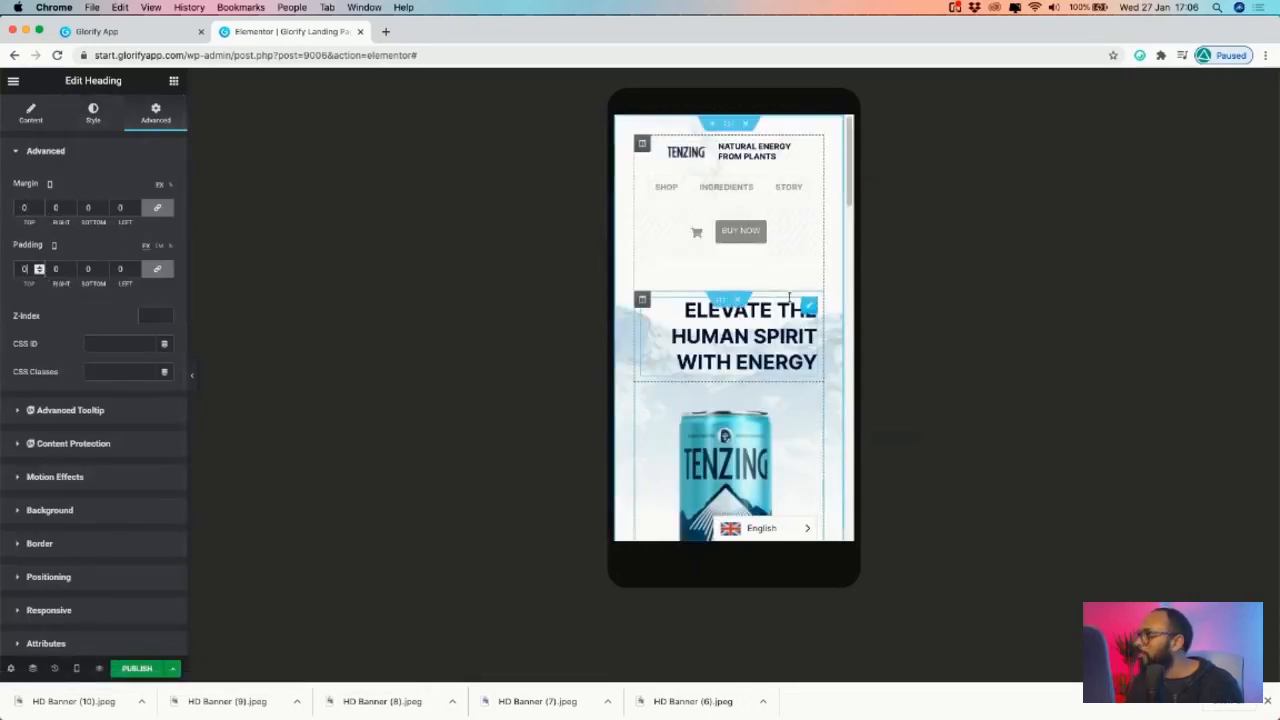
- Center-align the ELEVATE THE HUMAN SPIRIT WITH ENERGY heading text
{"action": "left_click", "coordinate": [95, 114]}
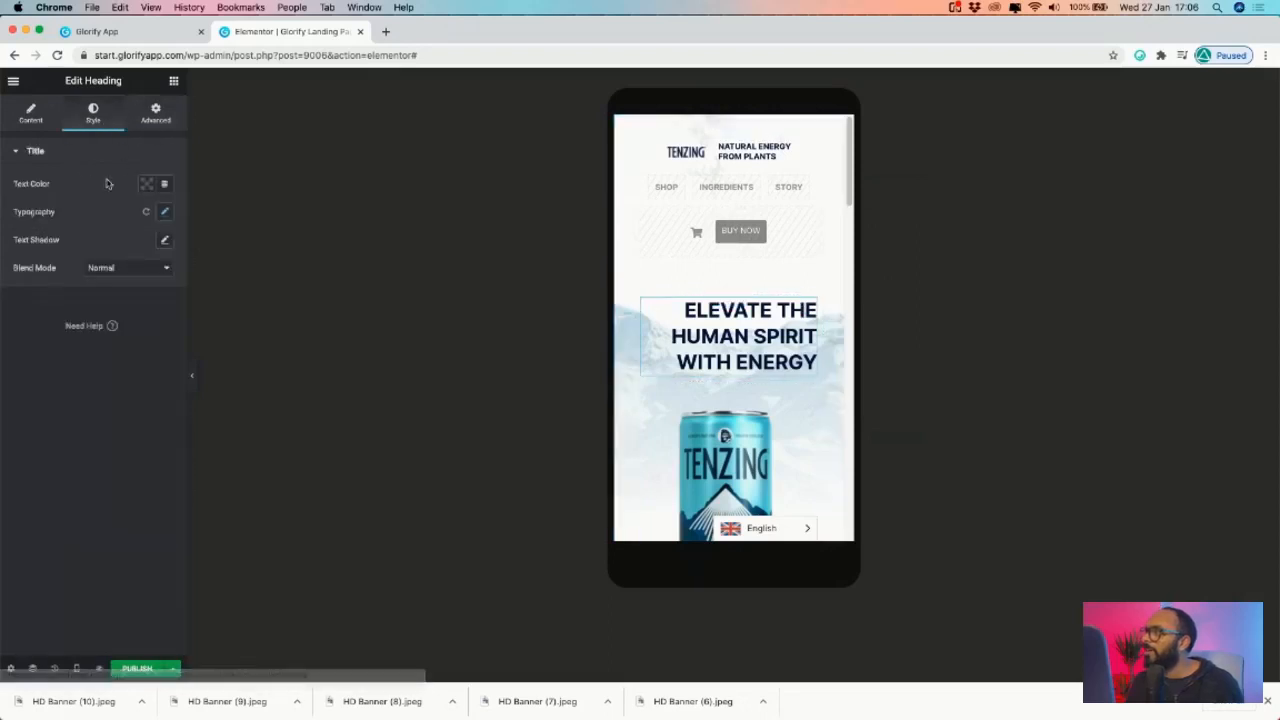
{"action": "left_click", "coordinate": [31, 116]}
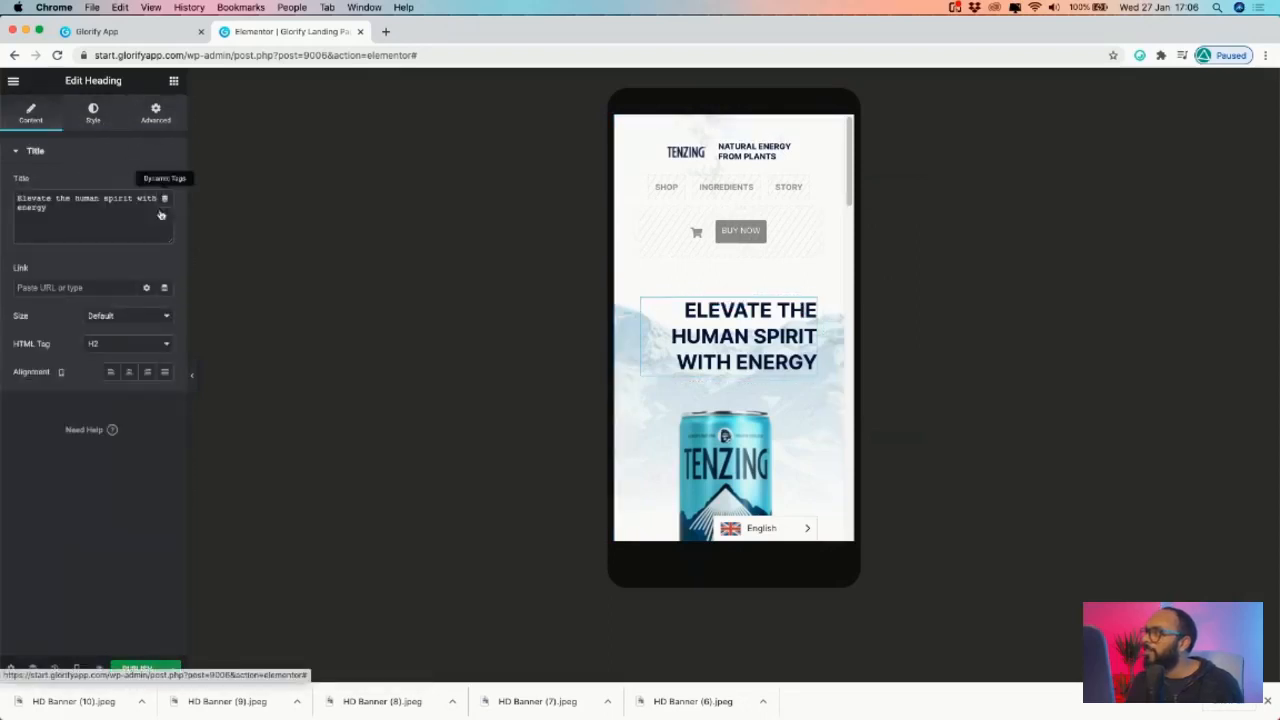
{"action": "left_click", "coordinate": [138, 371]}
{"action": "scroll", "coordinate": [705, 330], "scroll_direction": "down", "scroll_amount": 5}
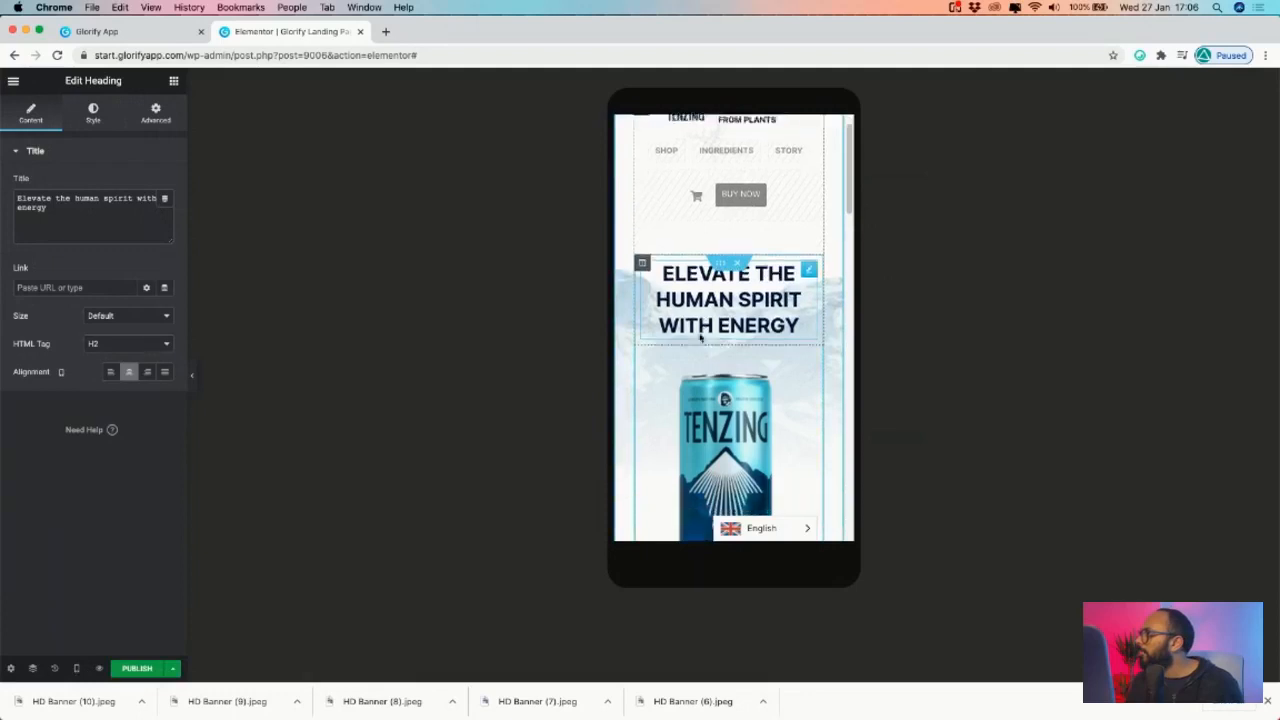
{"action": "scroll", "coordinate": [770, 350], "scroll_direction": "up", "scroll_amount": 10}
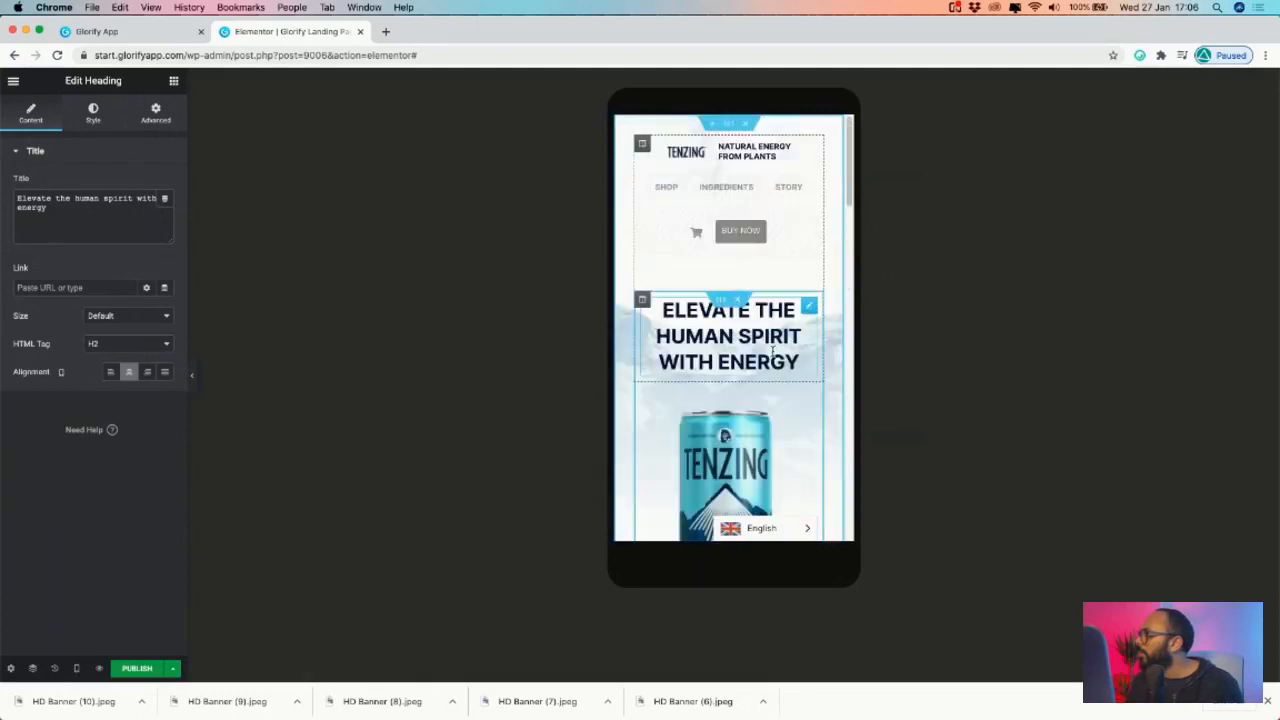
{"action": "scroll", "coordinate": [772, 352], "scroll_direction": "down", "scroll_amount": 4}
{"action": "scroll", "coordinate": [773, 352], "scroll_direction": "up", "scroll_amount": 3}
{"action": "scroll", "coordinate": [773, 352], "scroll_direction": "down", "scroll_amount": 3}
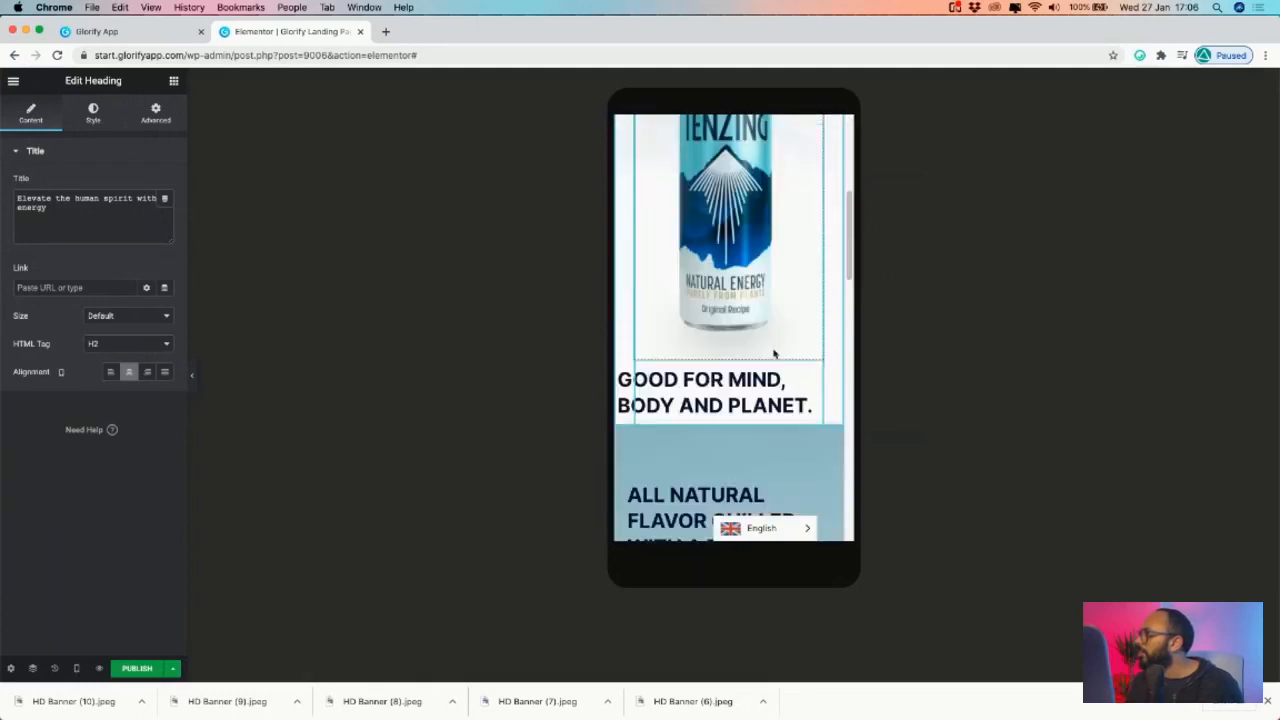
{"action": "scroll", "coordinate": [803, 379], "scroll_direction": "up", "scroll_amount": 1}
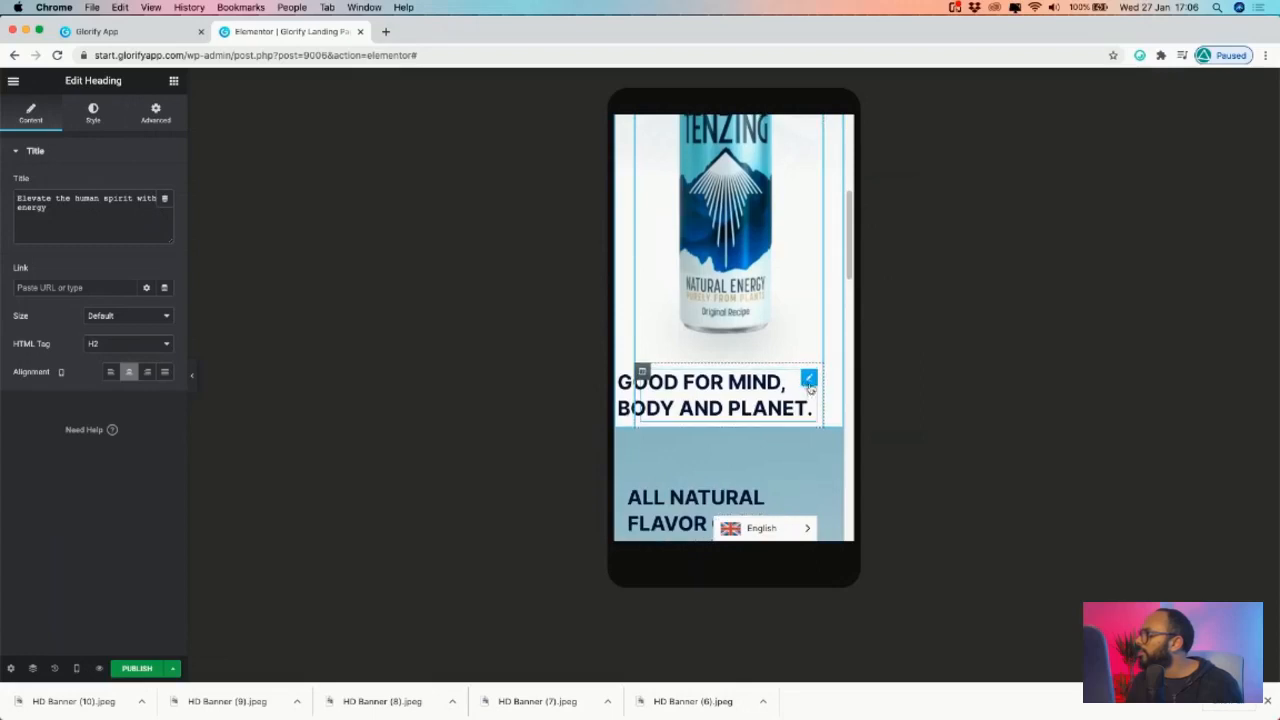
- Turn on Hide On Mobile for the GOOD FOR MIND, BODY AND PLANET heading
{"action": "left_click", "coordinate": [157, 114]}
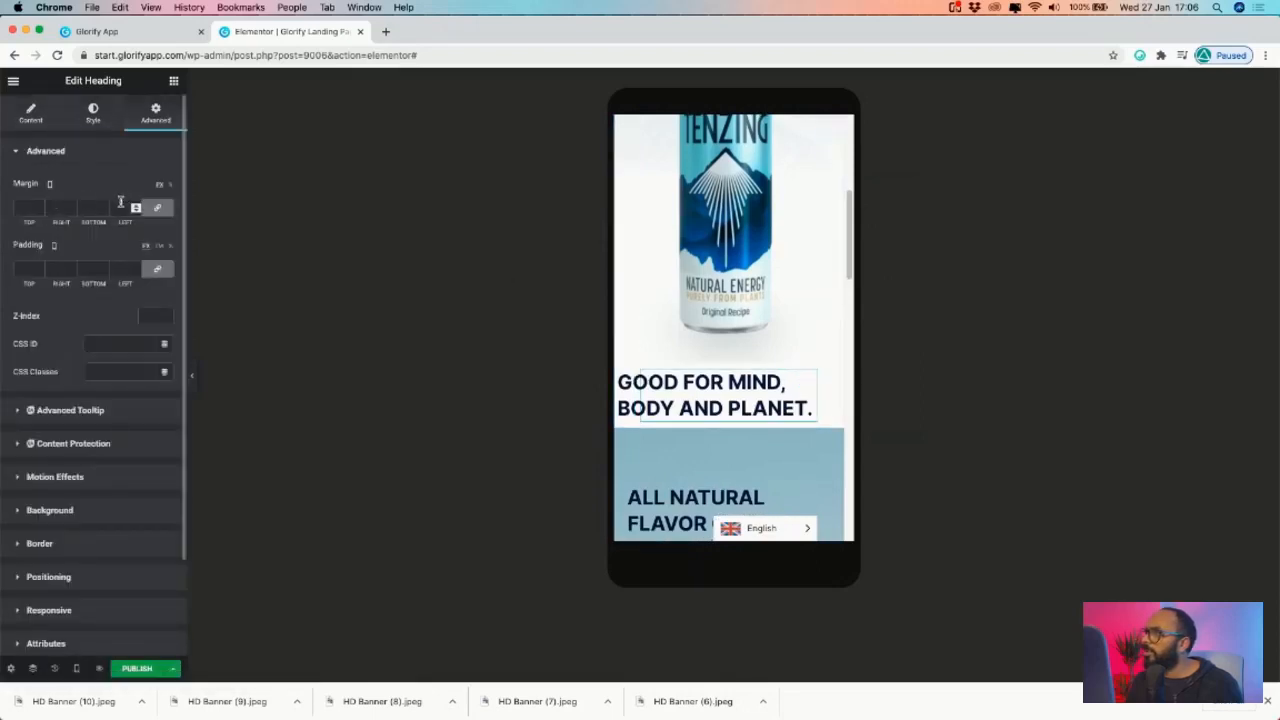
{"action": "scroll", "coordinate": [805, 379], "scroll_direction": "up", "scroll_amount": 1}
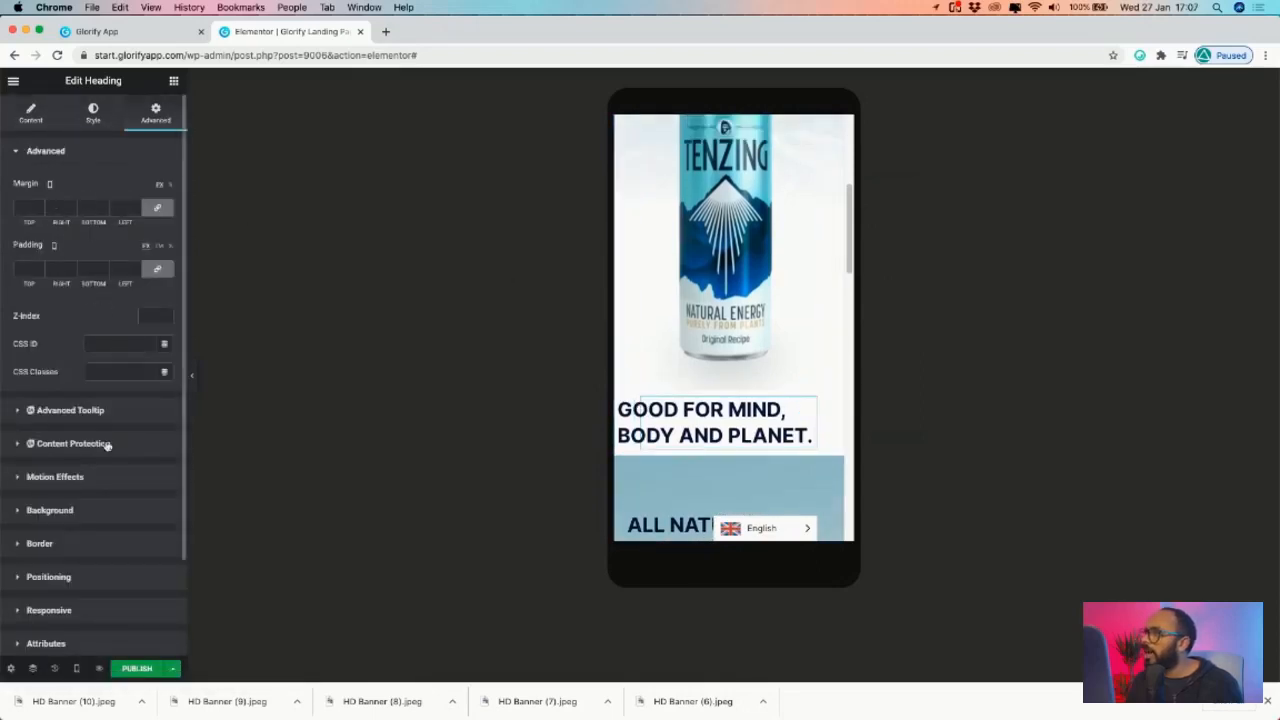
{"action": "scroll", "coordinate": [101, 539], "scroll_direction": "down", "scroll_amount": 1}
{"action": "left_click", "coordinate": [36, 576]}
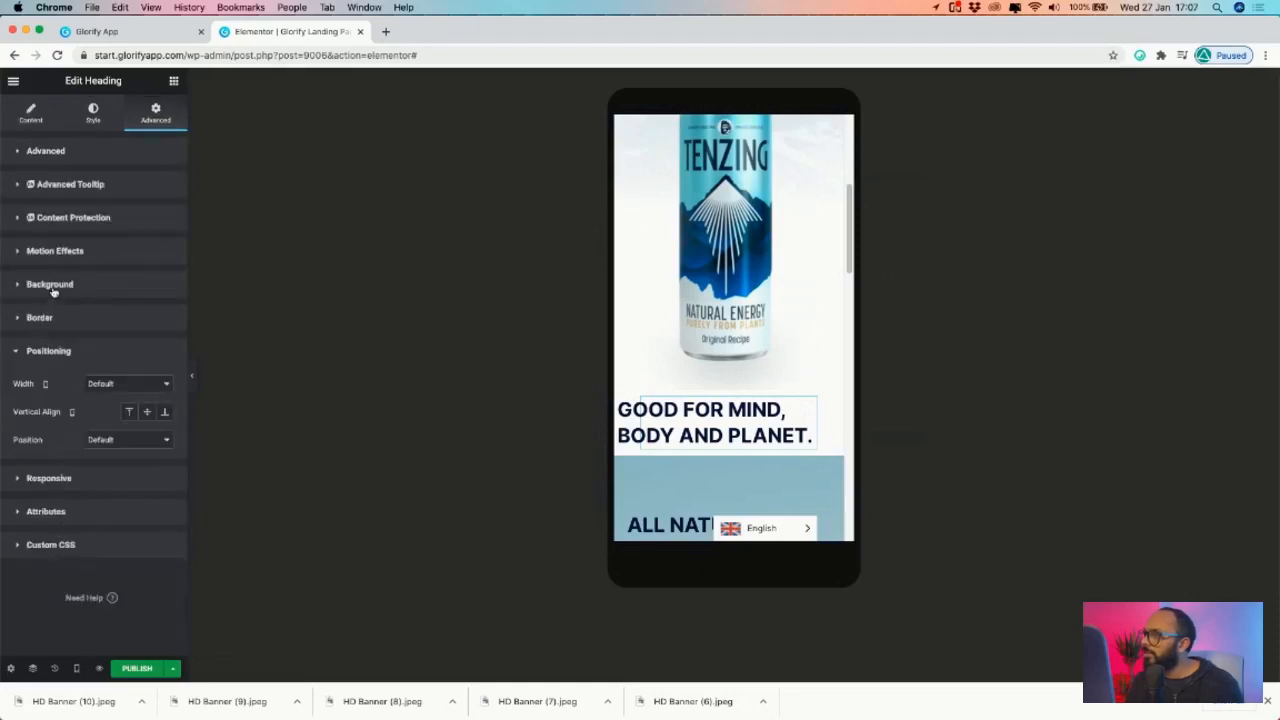
{"action": "left_click", "coordinate": [50, 478]}
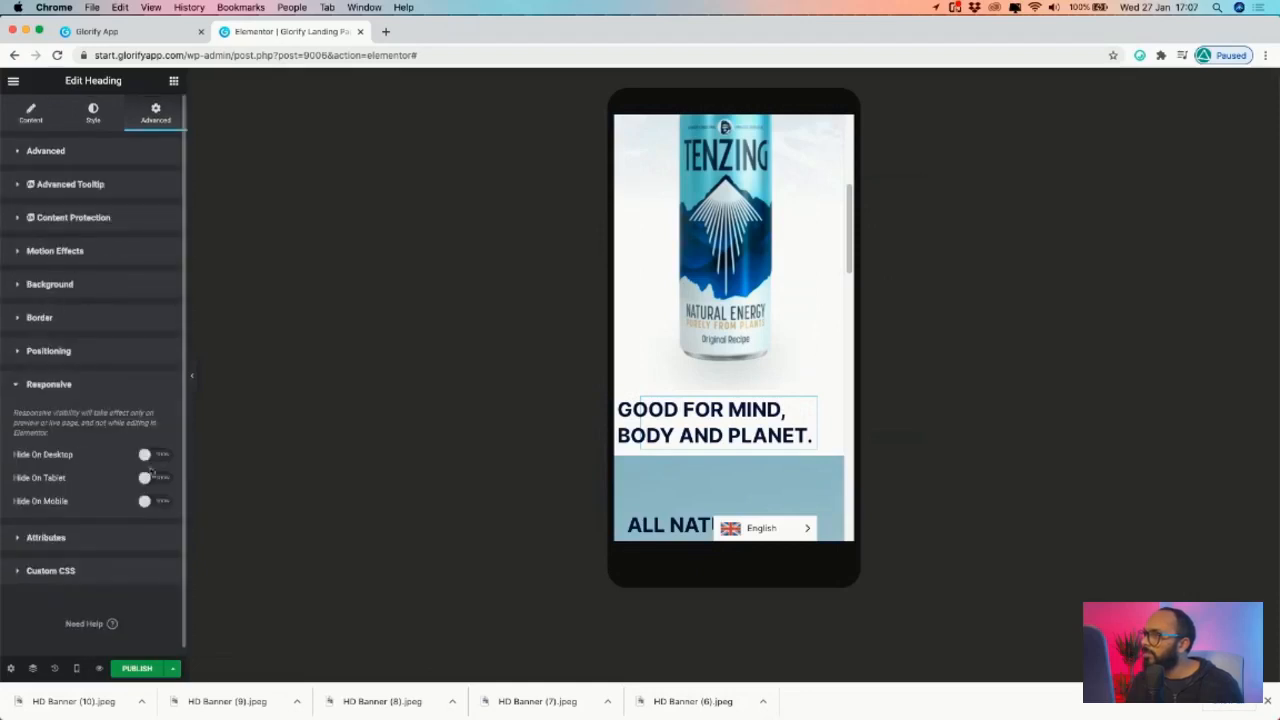
{"action": "left_click", "coordinate": [148, 501]}
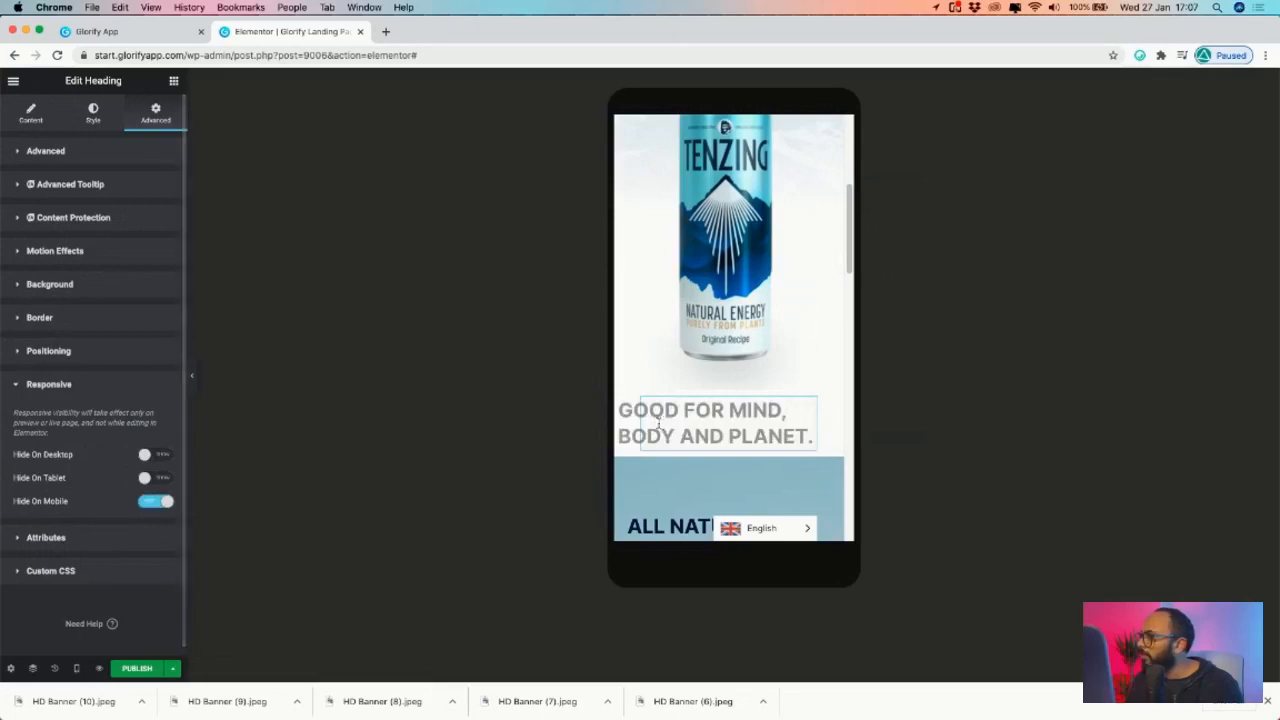
{"action": "right_click", "coordinate": [812, 404]}
- Duplicate the GOOD FOR MIND heading, try moving the copy above the can, then delete it
{"action": "left_click", "coordinate": [853, 429]}
{"action": "left_click_drag", "start_coordinate": [812, 466], "coordinate": [760, 447]}
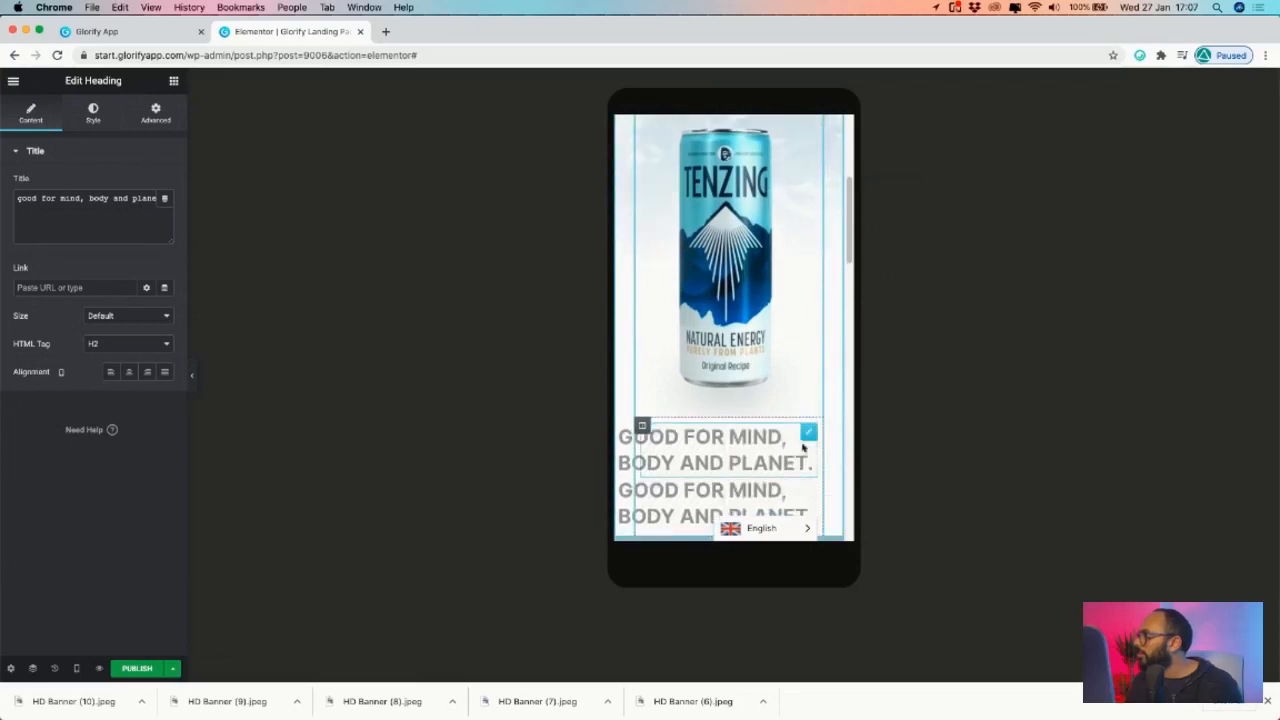
{"action": "right_click", "coordinate": [808, 437]}
{"action": "left_click", "coordinate": [850, 622]}
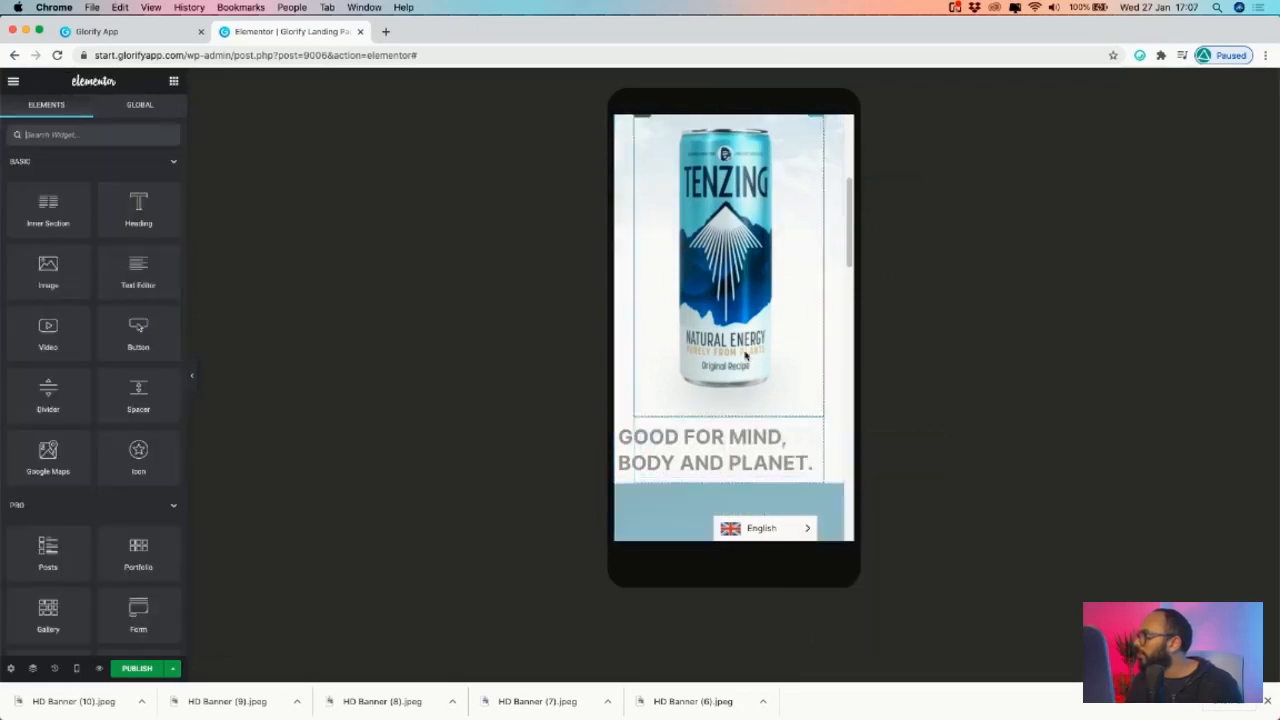
{"action": "scroll", "coordinate": [745, 350], "scroll_direction": "up", "scroll_amount": 5}
- Duplicate the hero heading and retitle the copy 'GOOD FOR MIND BODY AND PLANET'
{"action": "right_click", "coordinate": [809, 312]}
{"action": "left_click", "coordinate": [857, 337]}
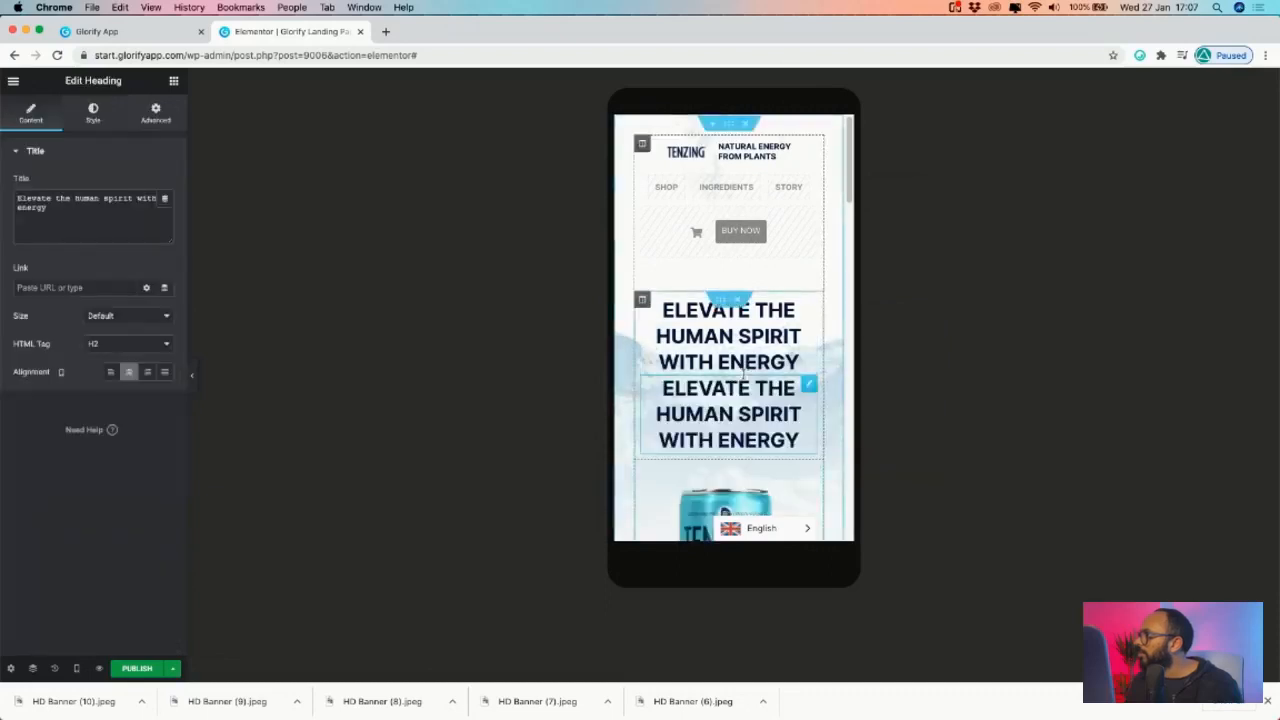
{"action": "scroll", "coordinate": [744, 378], "scroll_direction": "down", "scroll_amount": 5}
{"action": "scroll", "coordinate": [744, 378], "scroll_direction": "up", "scroll_amount": 6}
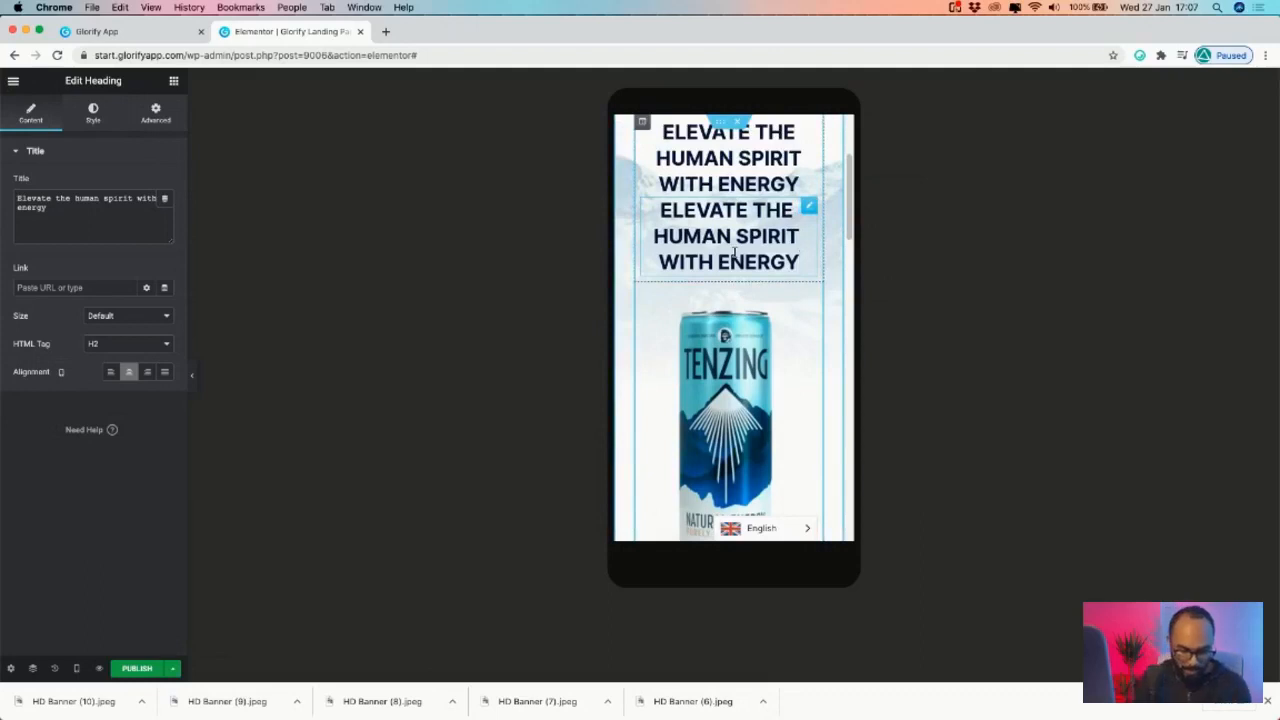
{"action": "key", "text": "ctrl+a"}
{"action": "type", "text": "GOOD"}
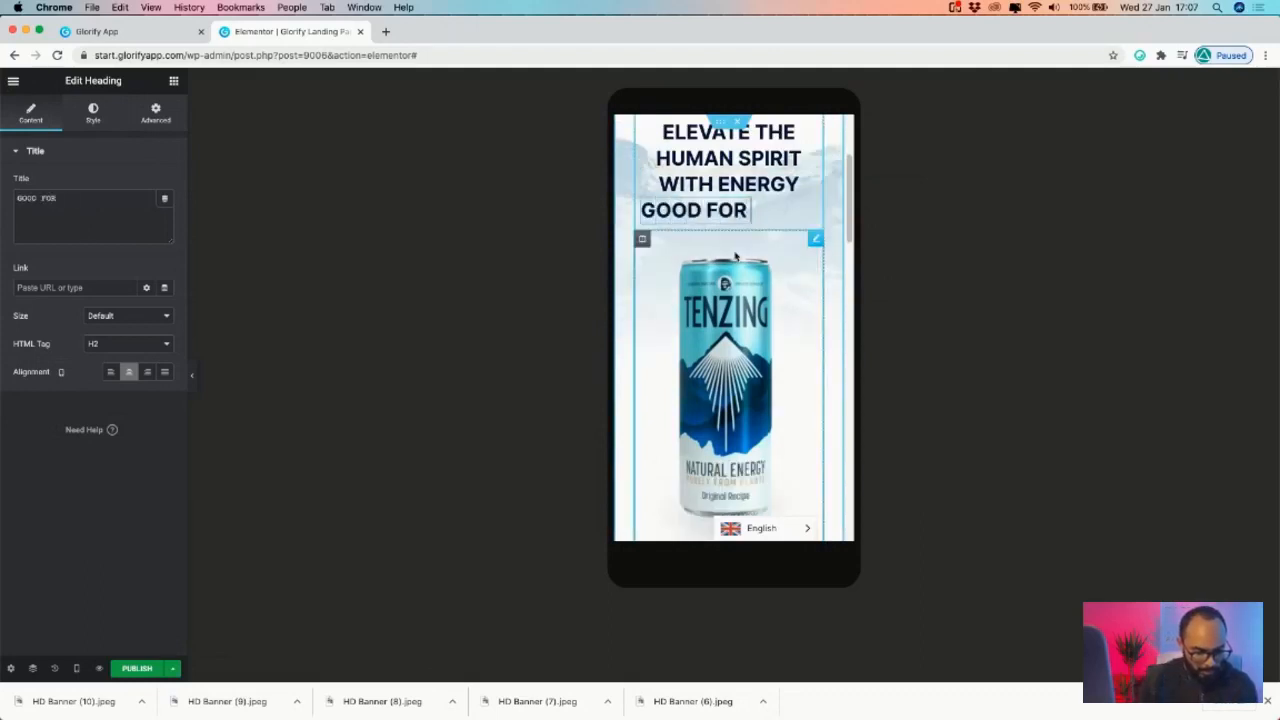
{"action": "type", "text": " FOR MIND BODY "}
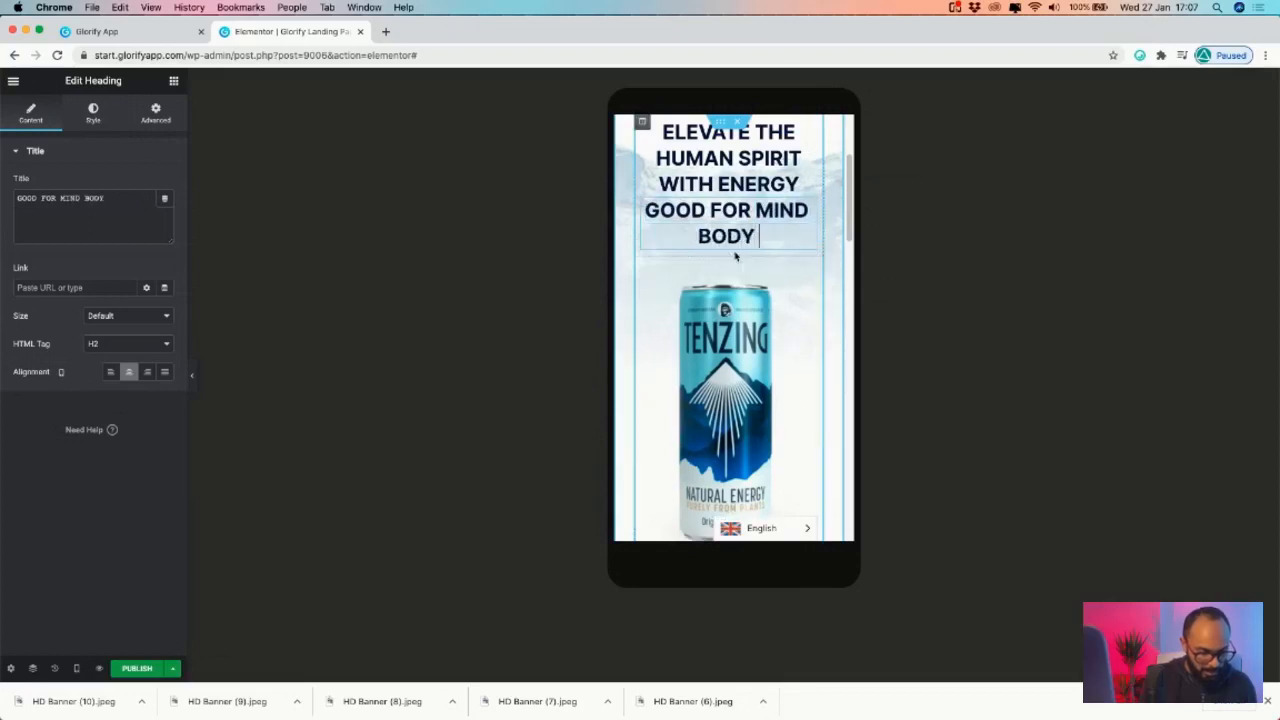
{"action": "type", "text": "AND PLANET"}
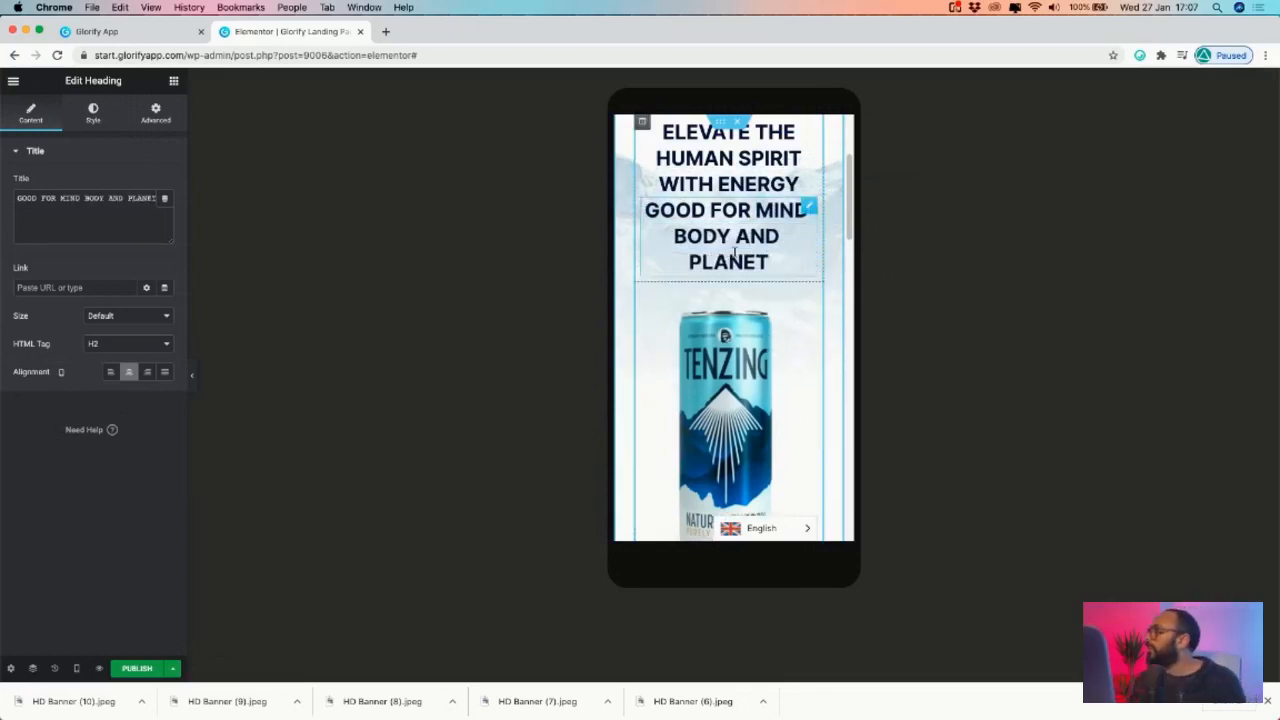
{"action": "scroll", "coordinate": [773, 343], "scroll_direction": "up", "scroll_amount": 4}
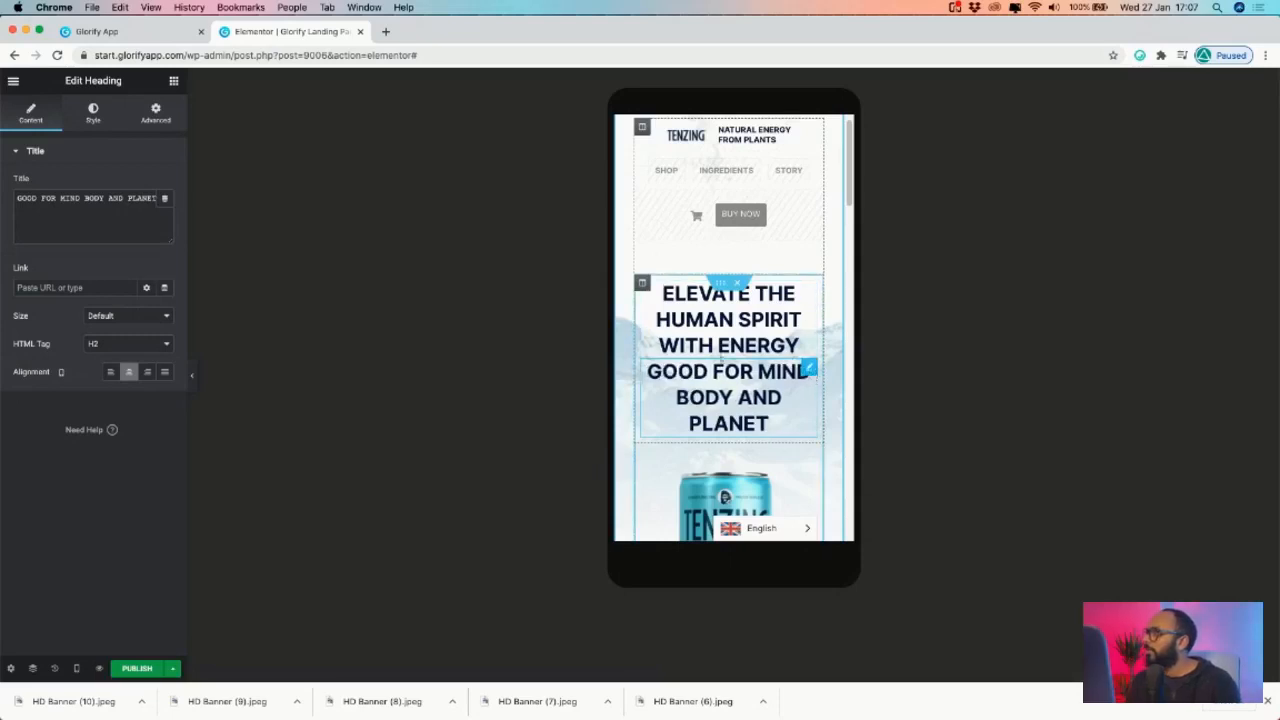
{"action": "left_click", "coordinate": [93, 110]}
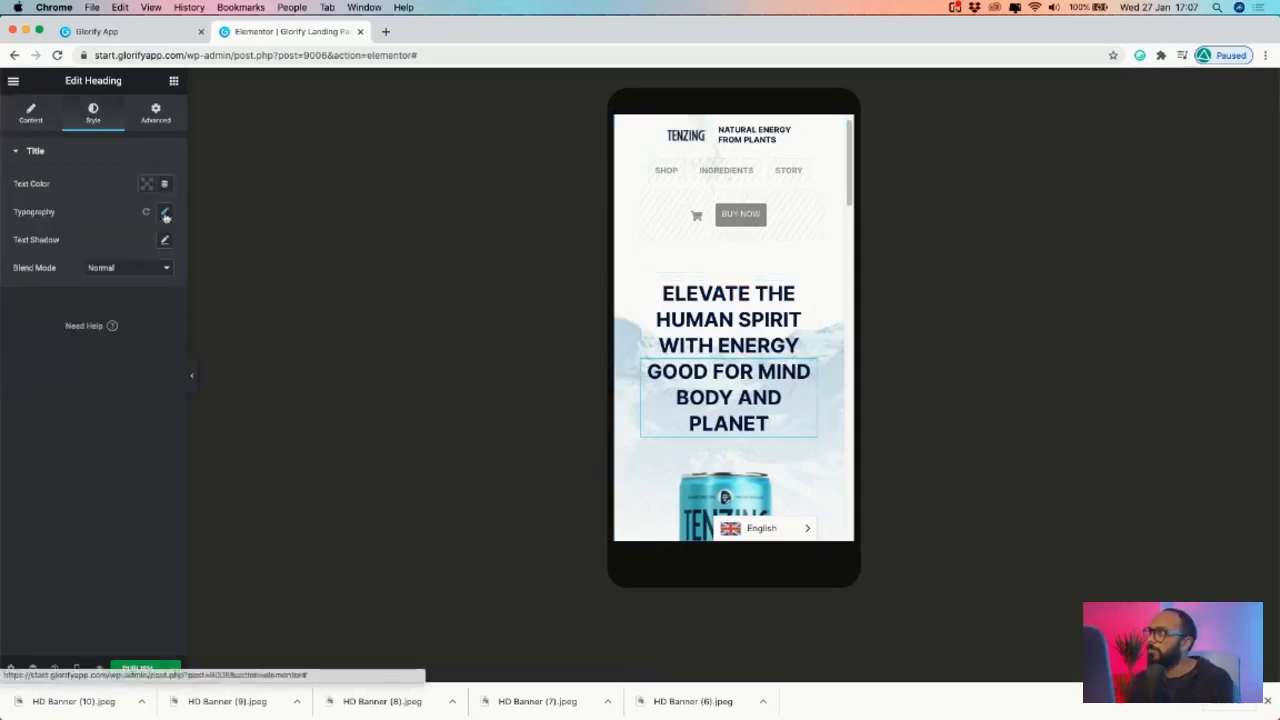
- Give the new GOOD FOR MIND heading a teal-blue text colour
{"action": "left_click", "coordinate": [147, 184]}
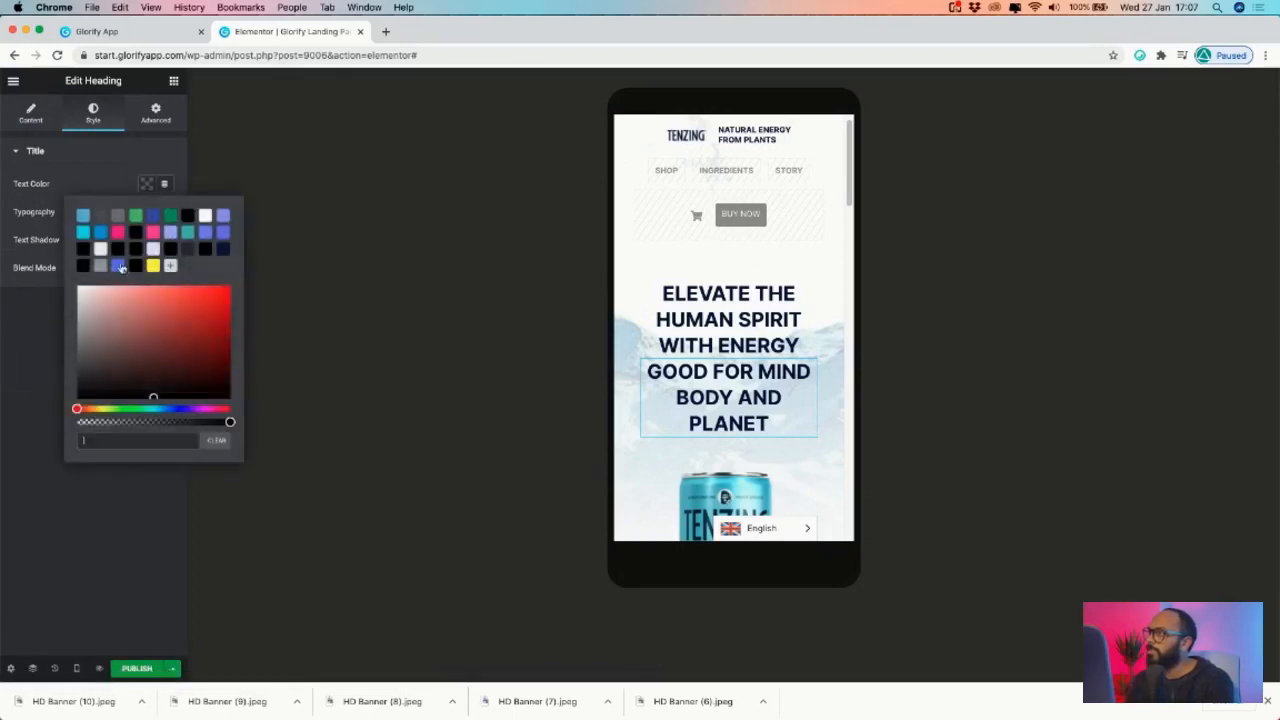
{"action": "left_click", "coordinate": [122, 265]}
{"action": "left_click_drag", "start_coordinate": [176, 410], "coordinate": [159, 410]}
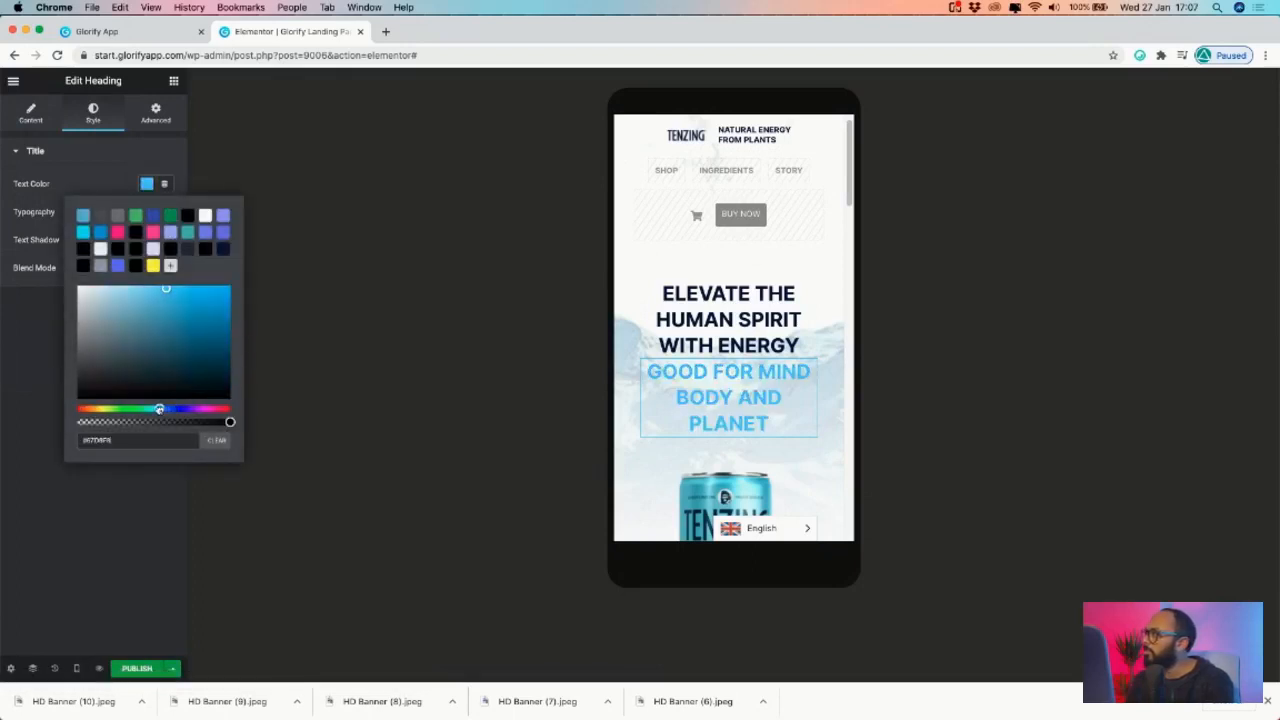
{"action": "left_click", "coordinate": [204, 331]}
{"action": "left_click_drag", "start_coordinate": [204, 316], "coordinate": [157, 307]}
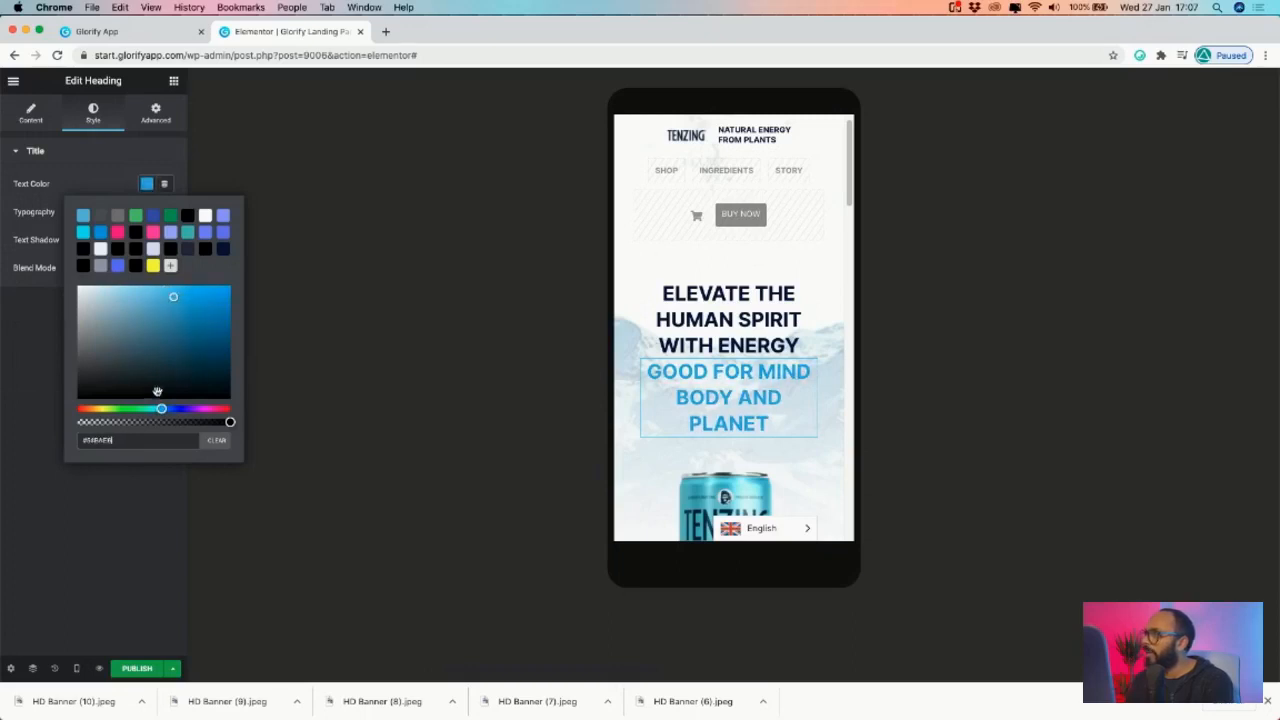
{"action": "left_click_drag", "start_coordinate": [160, 408], "coordinate": [158, 409]}
{"action": "left_click_drag", "start_coordinate": [167, 330], "coordinate": [200, 308]}
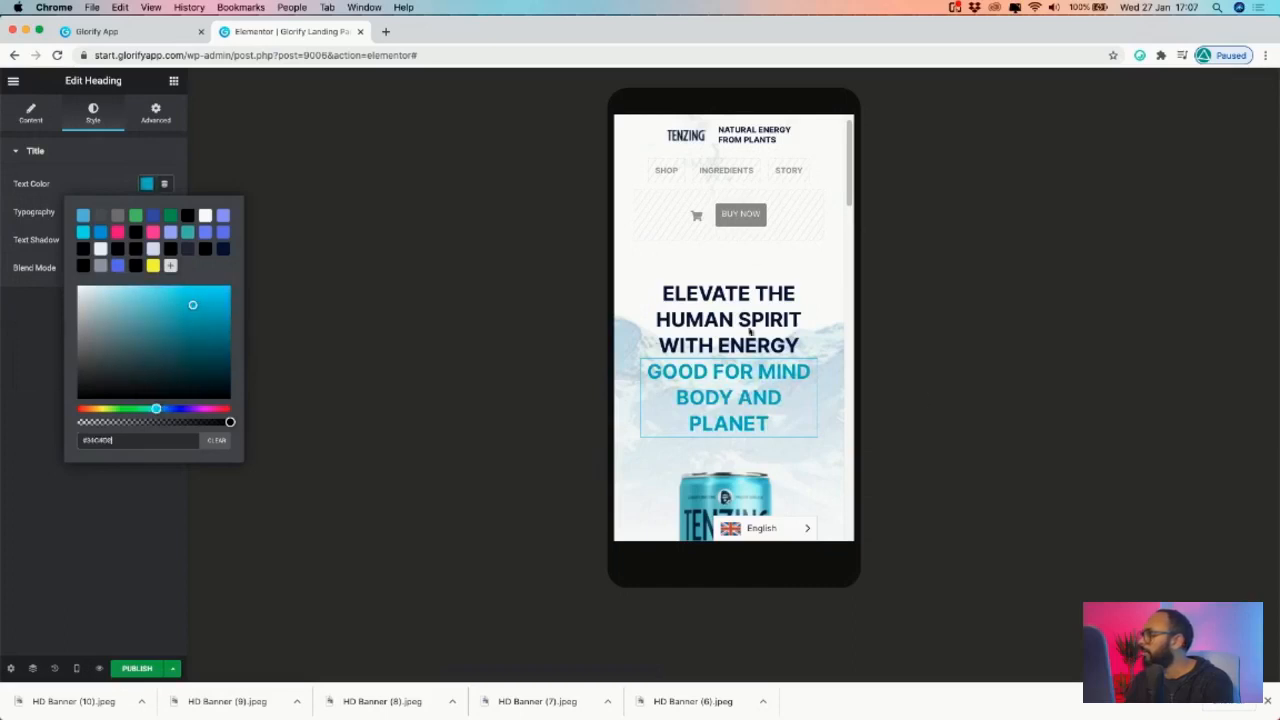
{"action": "left_click", "coordinate": [434, 374]}
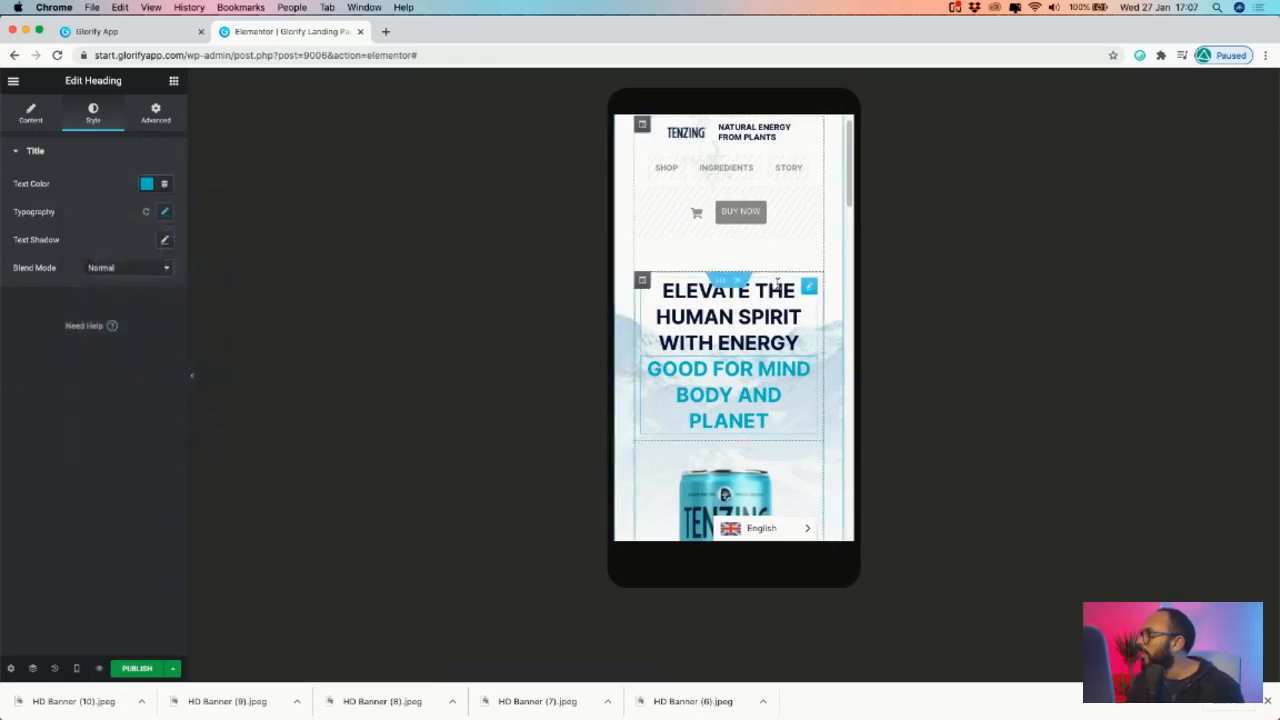
- Shrink the ELEVATE THE HUMAN SPIRIT heading's mobile font size to 24
{"action": "left_click", "coordinate": [812, 288]}
{"action": "left_click", "coordinate": [93, 112]}
{"action": "left_click", "coordinate": [165, 212]}
{"action": "left_click_drag", "start_coordinate": [24, 302], "coordinate": [35, 303]}
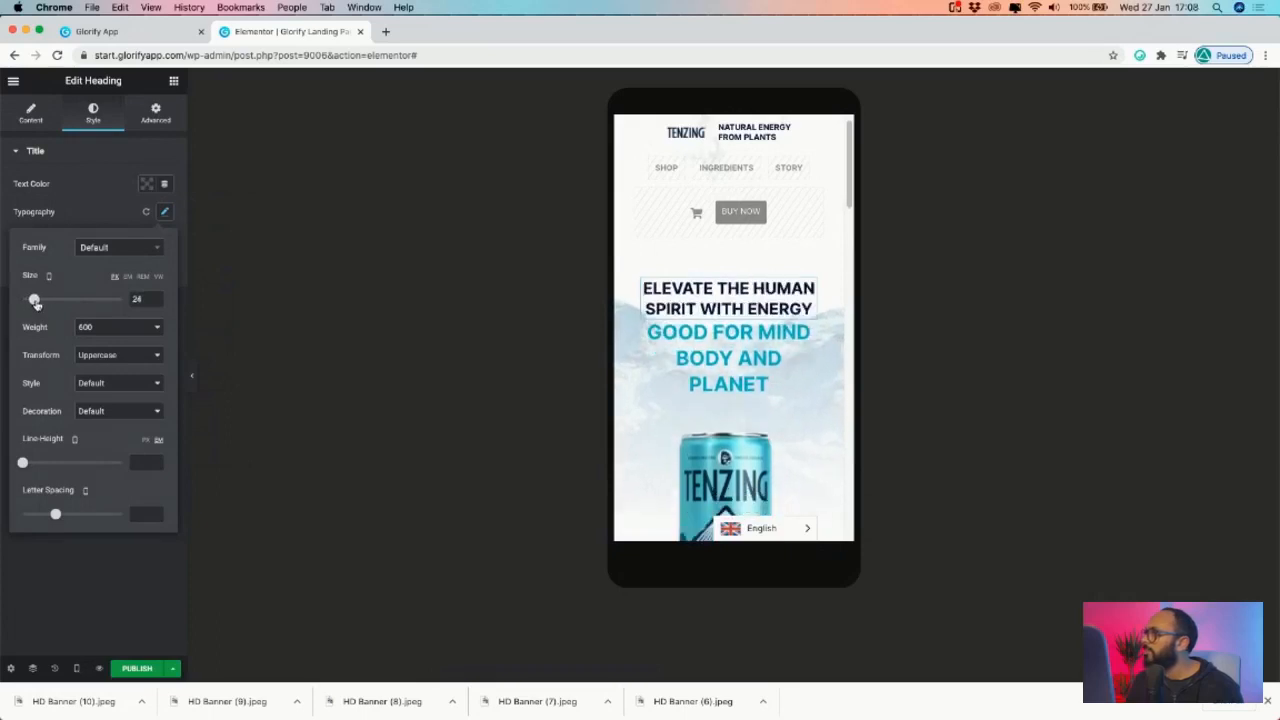
- Paste the hero heading's style onto the teal heading, then undo the paste
{"action": "right_click", "coordinate": [808, 285]}
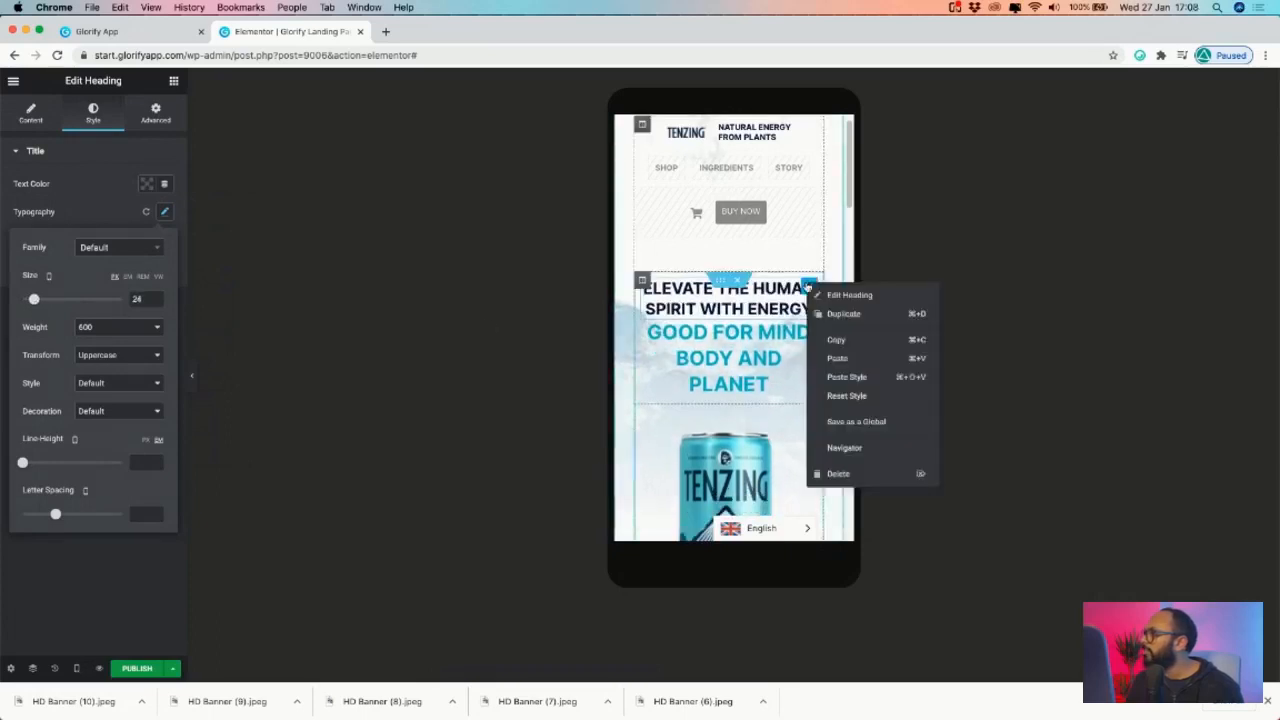
{"action": "left_click", "coordinate": [834, 336]}
{"action": "right_click", "coordinate": [816, 333]}
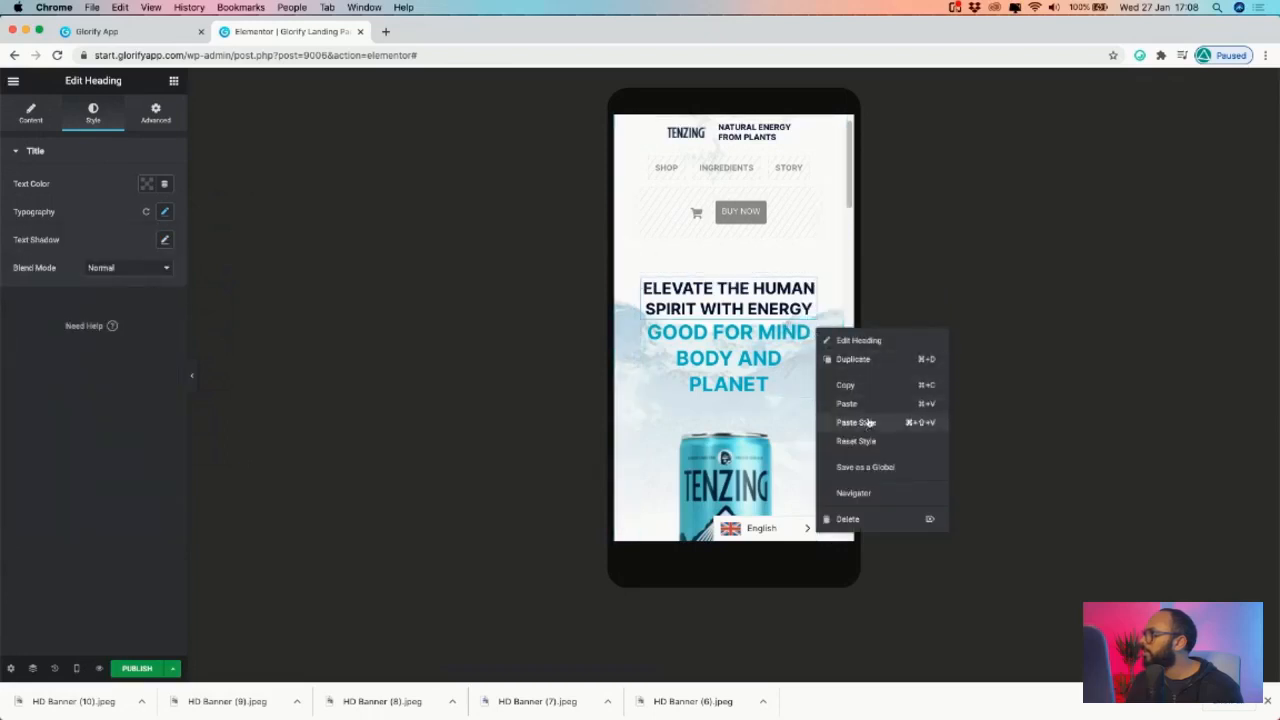
{"action": "left_click", "coordinate": [870, 423]}
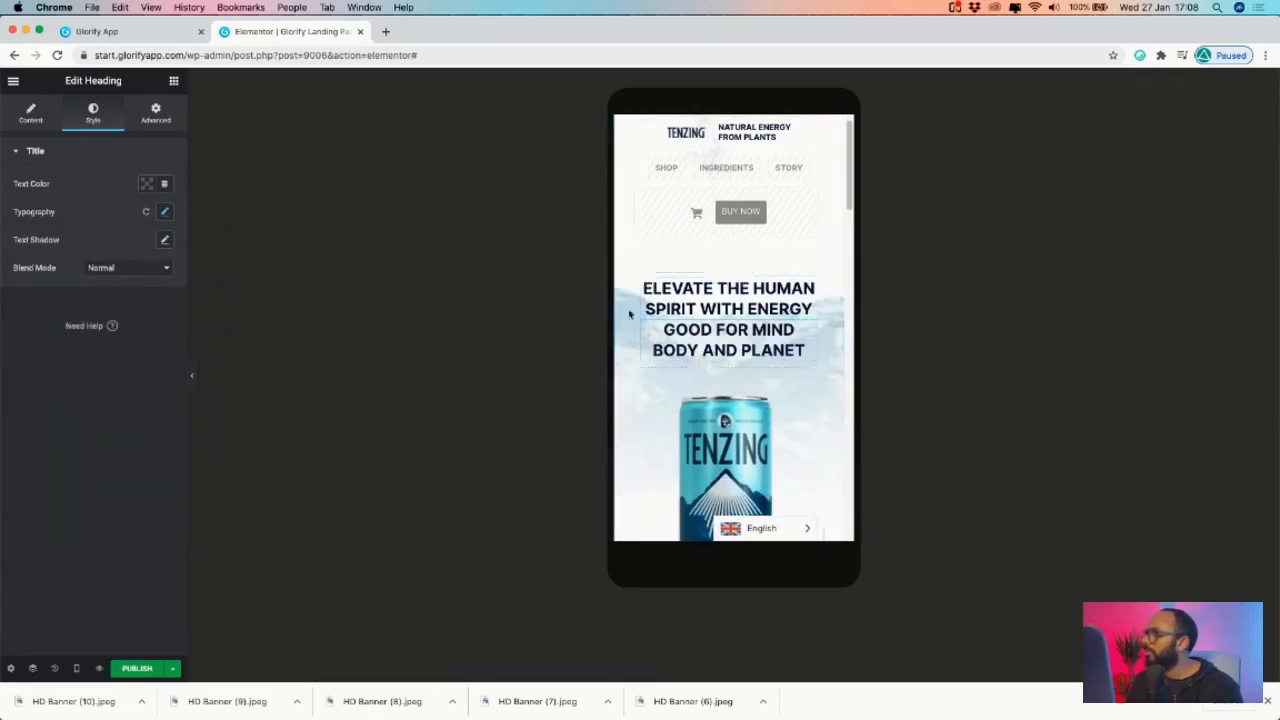
{"action": "key", "text": "super+z"}
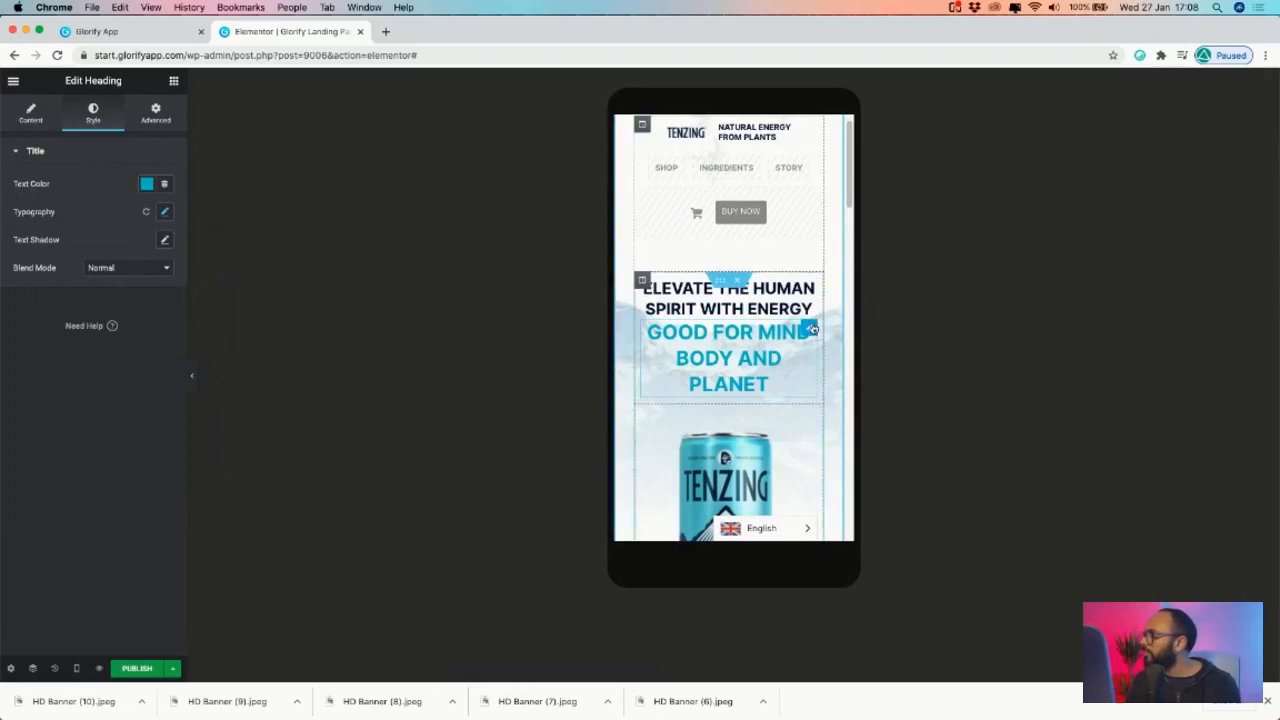
{"action": "left_click", "coordinate": [165, 212]}
{"action": "left_click", "coordinate": [155, 297]}
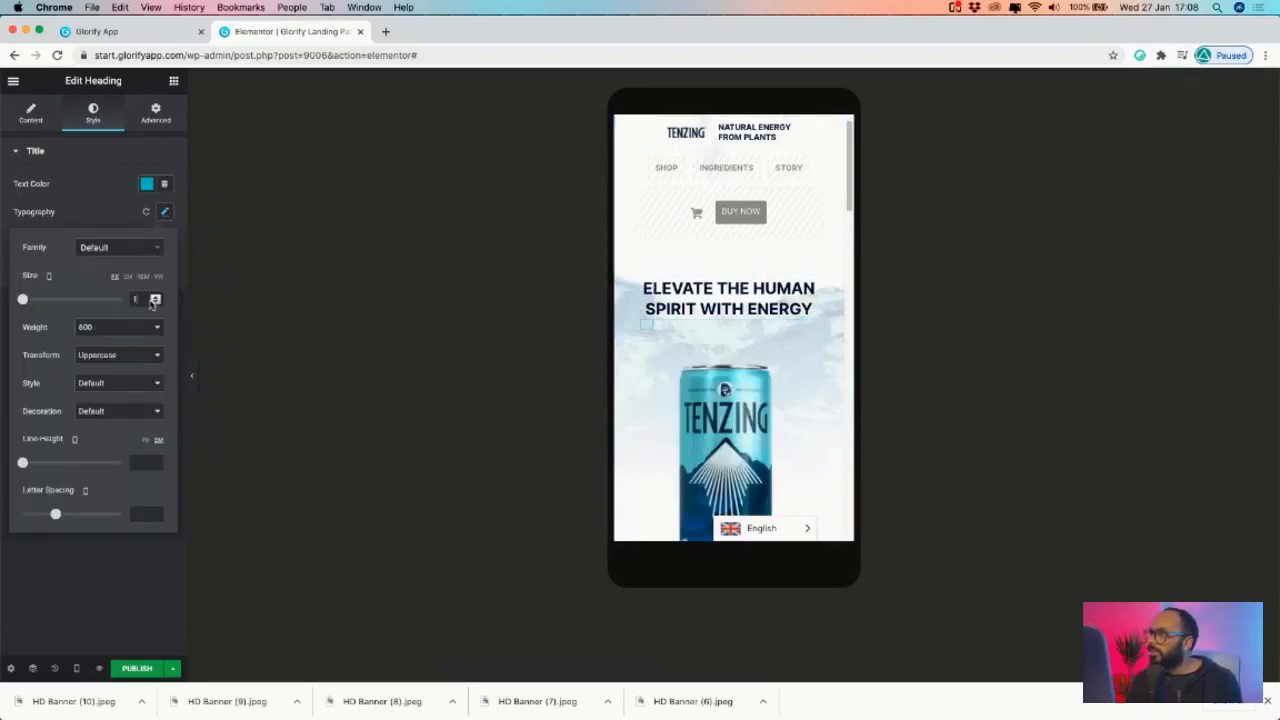
- Set the teal heading's mobile font size to 24
{"action": "type", "text": "24"}
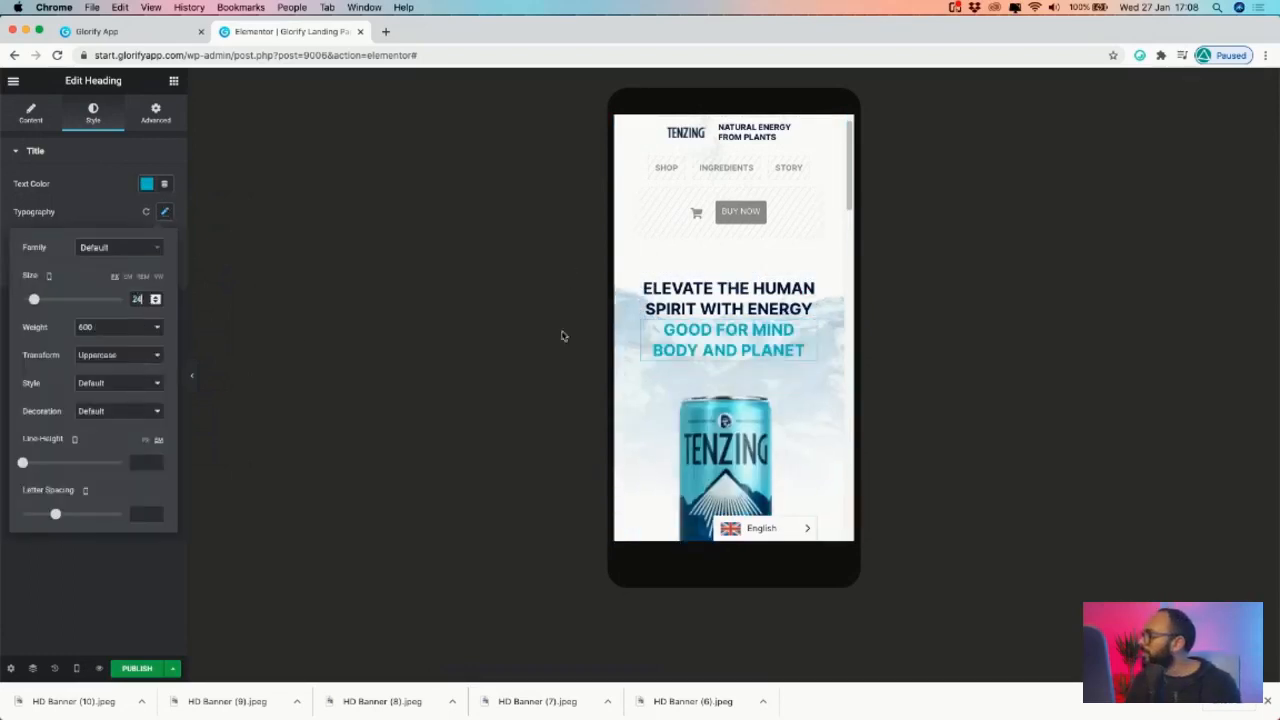
{"action": "scroll", "coordinate": [797, 289], "scroll_direction": "down", "scroll_amount": 5}
{"action": "scroll", "coordinate": [797, 289], "scroll_direction": "down", "scroll_amount": 4}
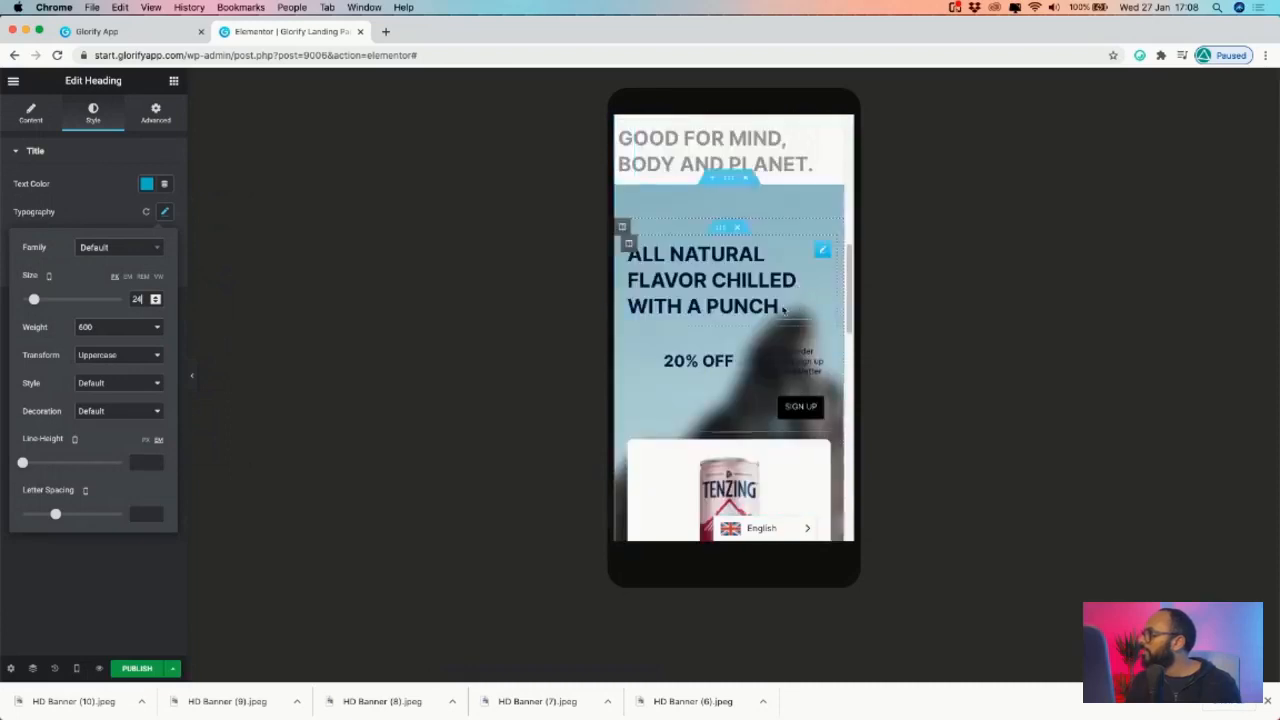
{"action": "scroll", "coordinate": [760, 320], "scroll_direction": "up", "scroll_amount": 2}
{"action": "scroll", "coordinate": [706, 354], "scroll_direction": "down", "scroll_amount": 2}
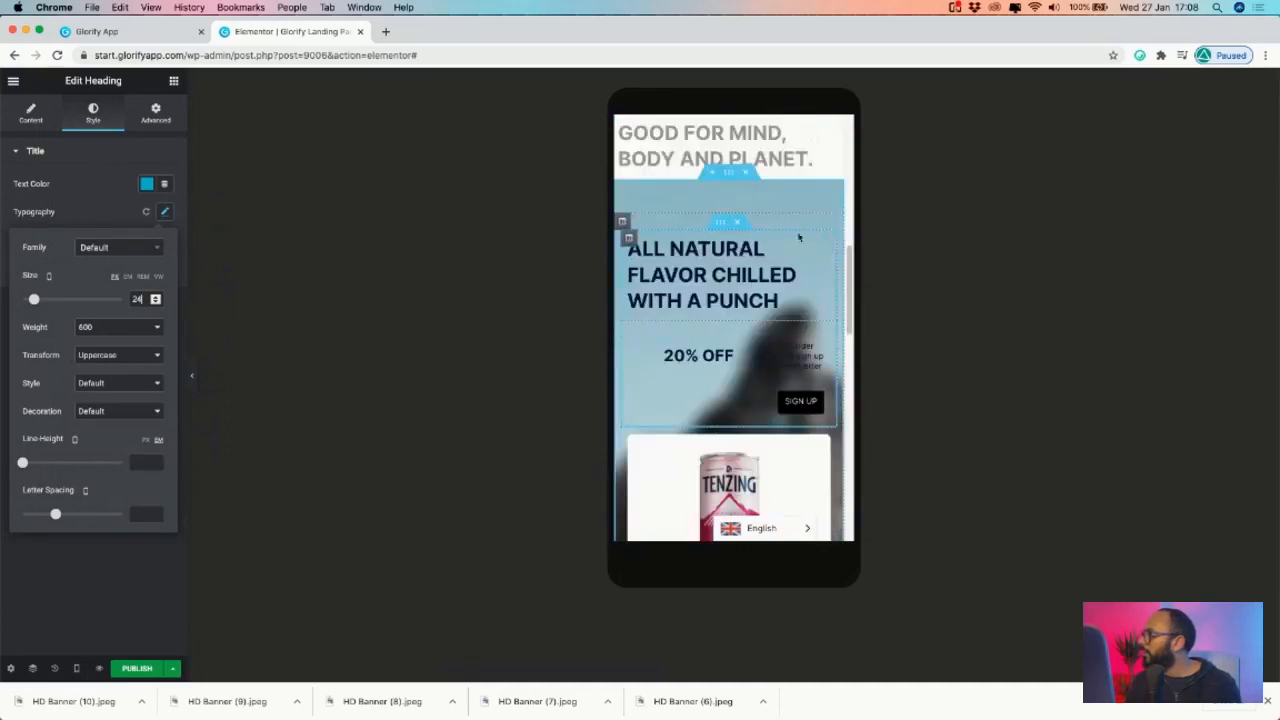
{"action": "left_click", "coordinate": [117, 171]}
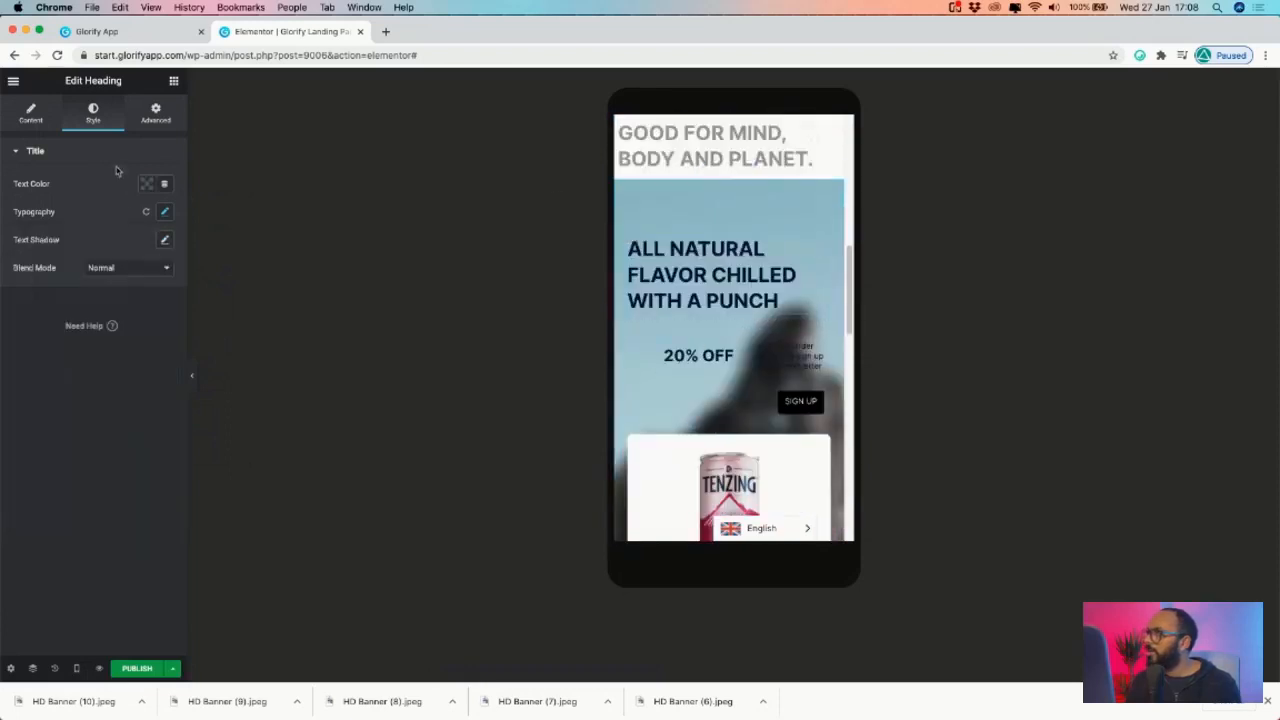
- Set the offer column's Vertical Align to Middle and Horizontal Align to Center
{"action": "left_click", "coordinate": [623, 221]}
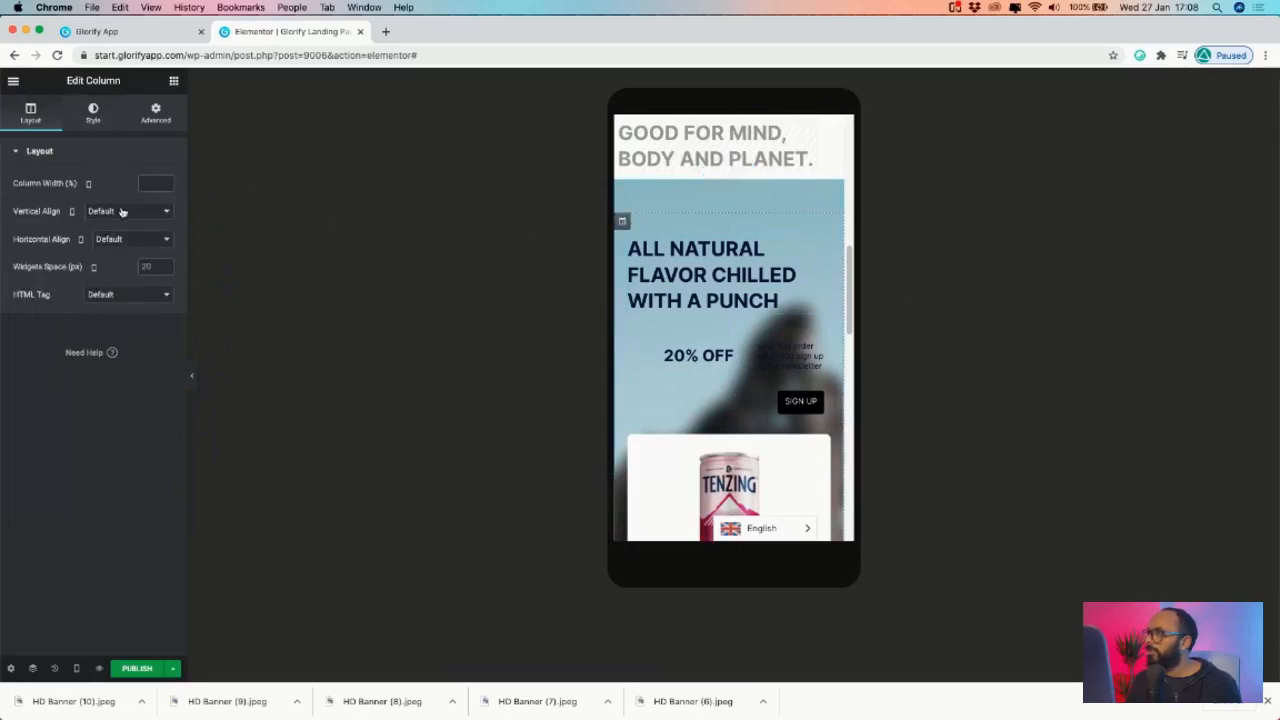
{"action": "left_click", "coordinate": [122, 211]}
{"action": "key", "text": "Escape"}
{"action": "left_click", "coordinate": [144, 244]}
{"action": "left_click", "coordinate": [112, 257]}
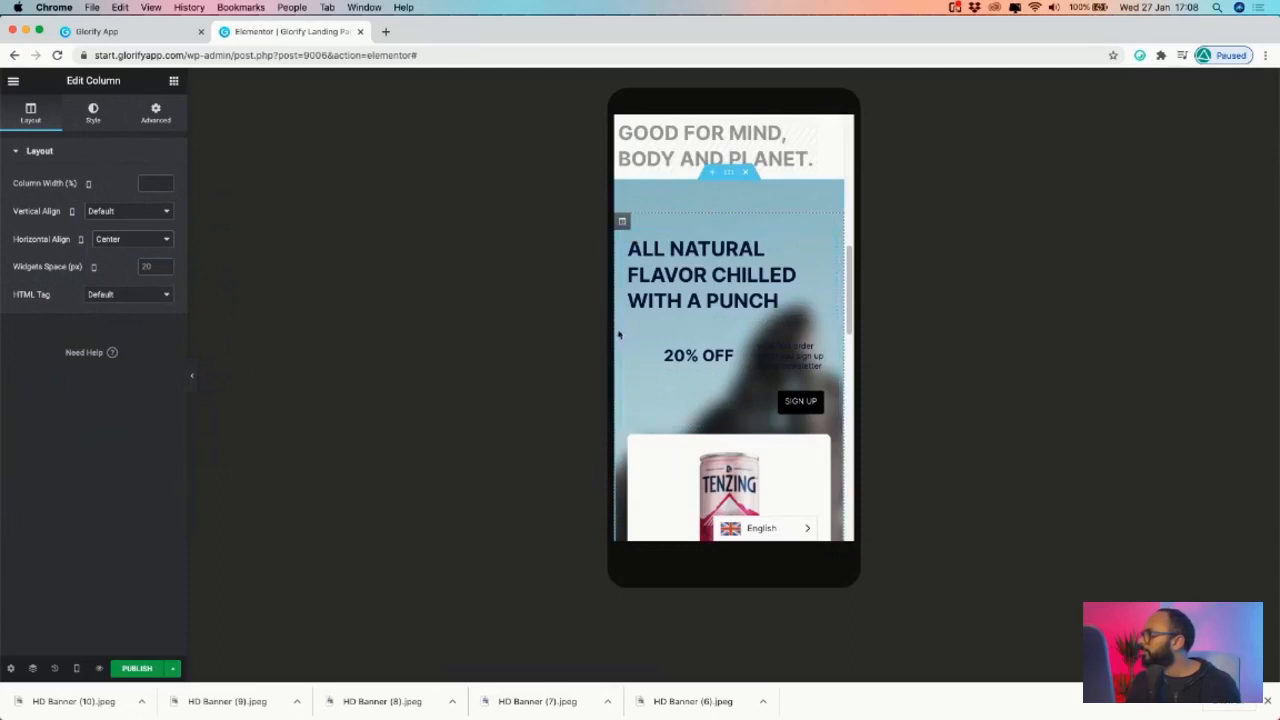
{"action": "left_click", "coordinate": [118, 237]}
{"action": "left_click", "coordinate": [146, 261]}
{"action": "left_click", "coordinate": [132, 239]}
{"action": "left_click", "coordinate": [125, 211]}
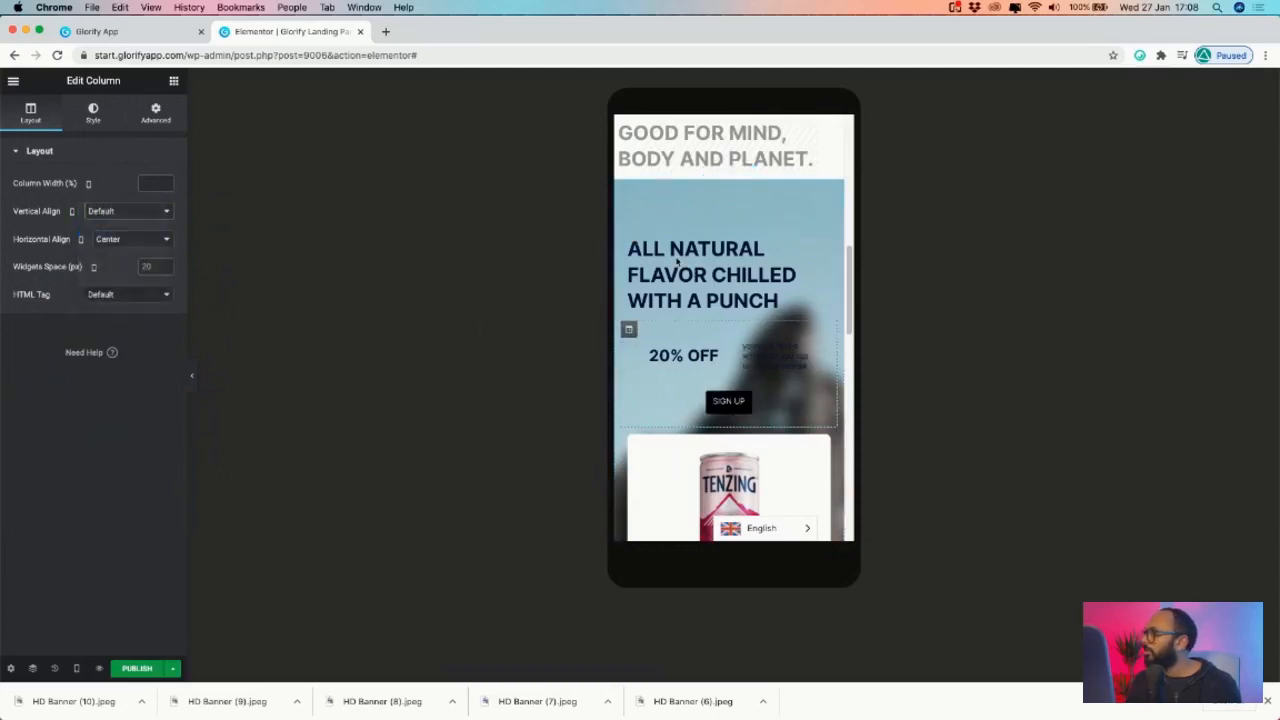
{"action": "left_click", "coordinate": [125, 213]}
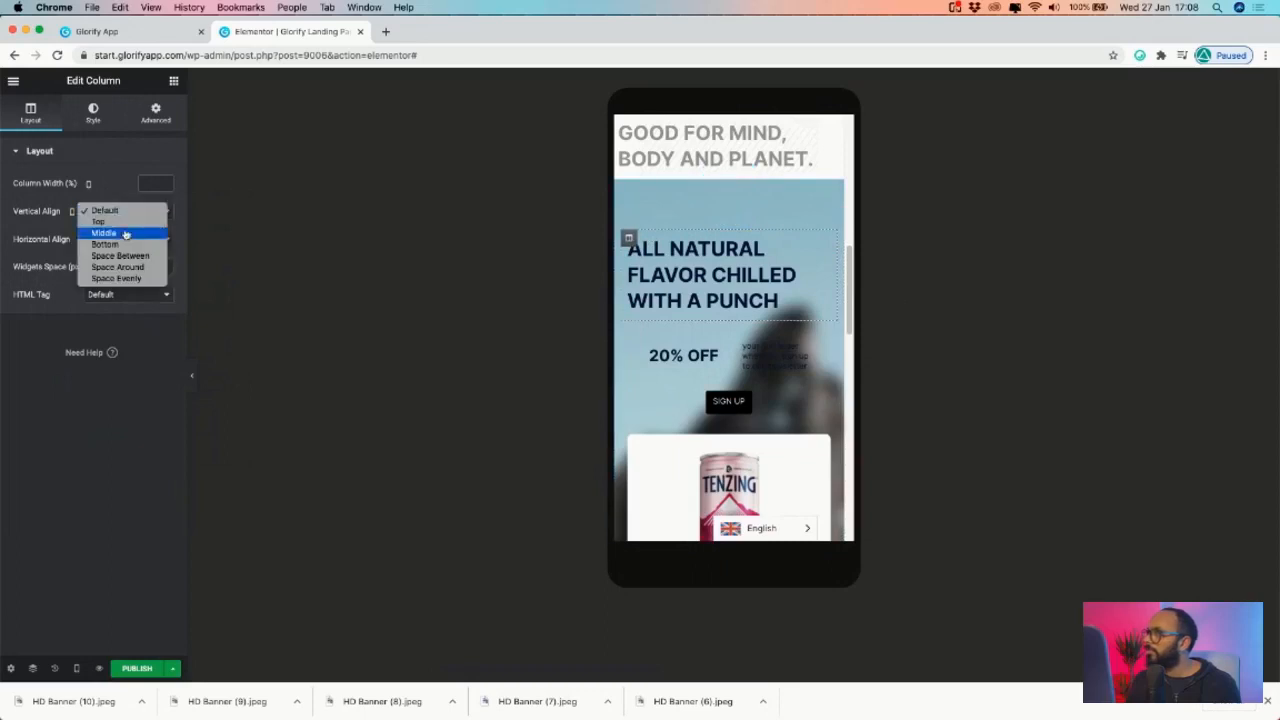
{"action": "left_click", "coordinate": [100, 231]}
{"action": "left_click", "coordinate": [82, 241]}
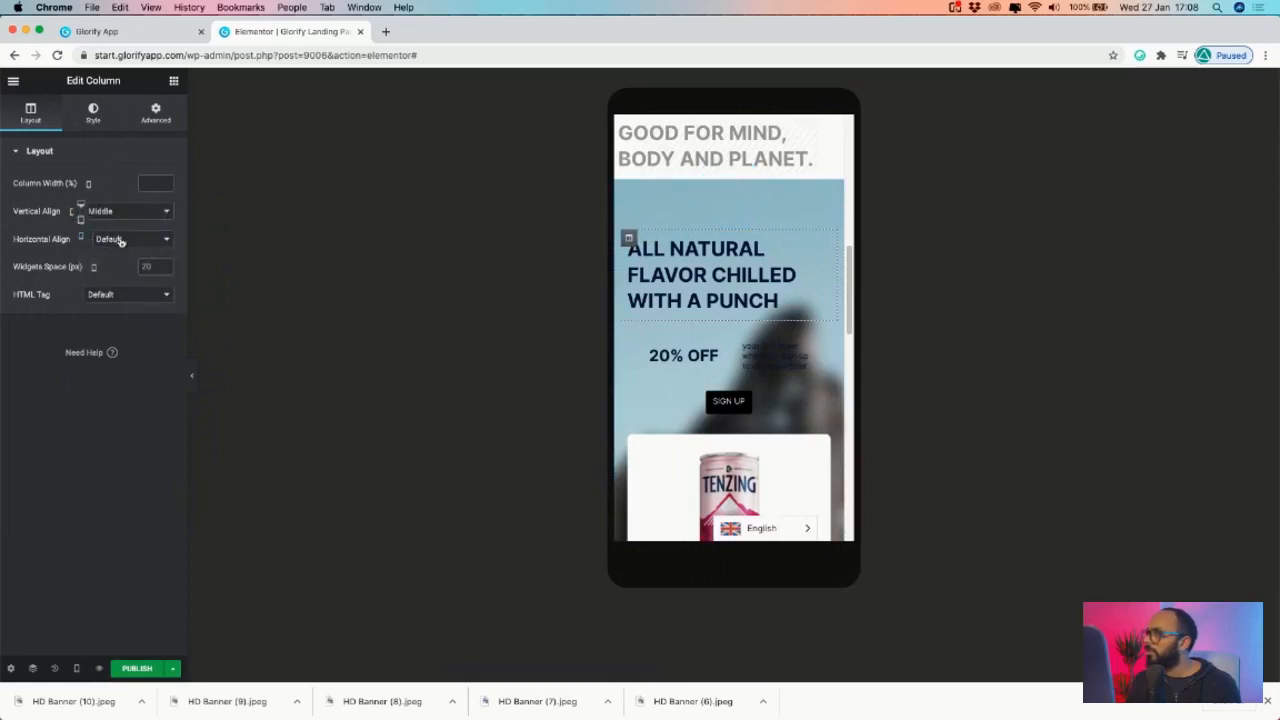
{"action": "left_click", "coordinate": [113, 241]}
{"action": "left_click", "coordinate": [121, 260]}
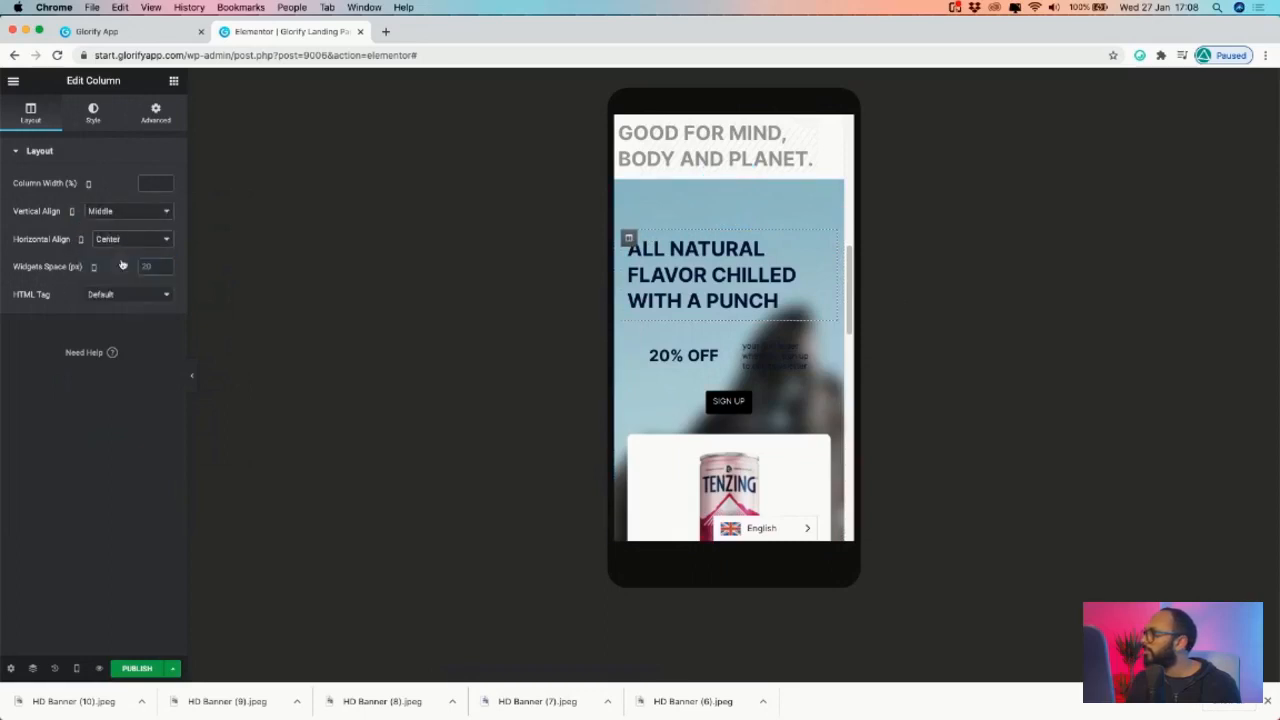
- Center-align the 'All Natural Flavor Chilled With a Punch' heading text
{"action": "left_click", "coordinate": [822, 244]}
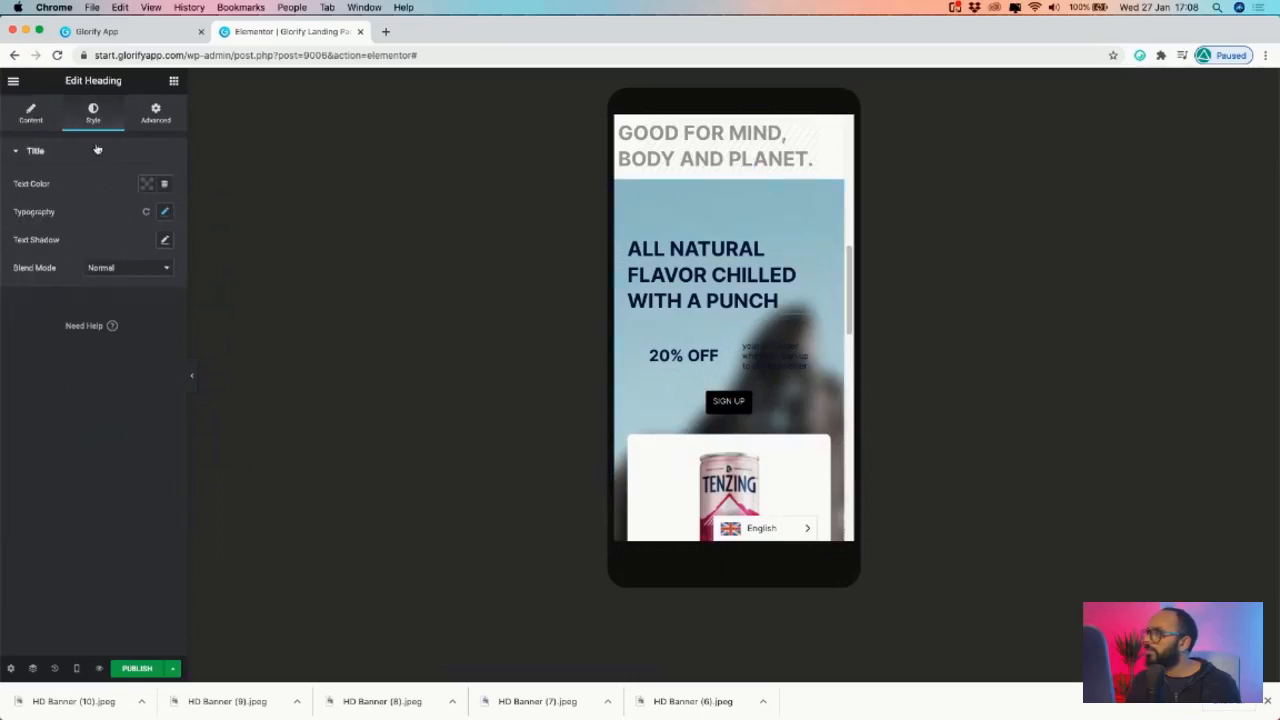
{"action": "left_click", "coordinate": [30, 113]}
{"action": "left_click", "coordinate": [128, 371]}
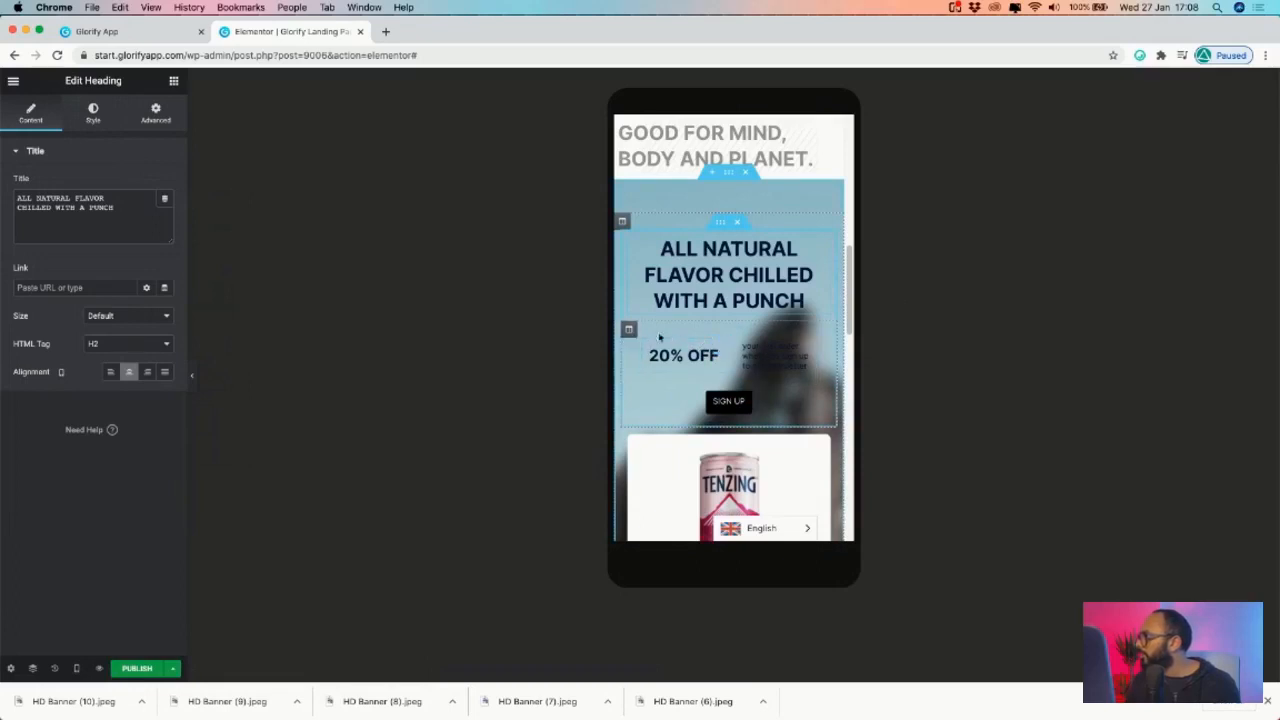
{"action": "left_click", "coordinate": [628, 329]}
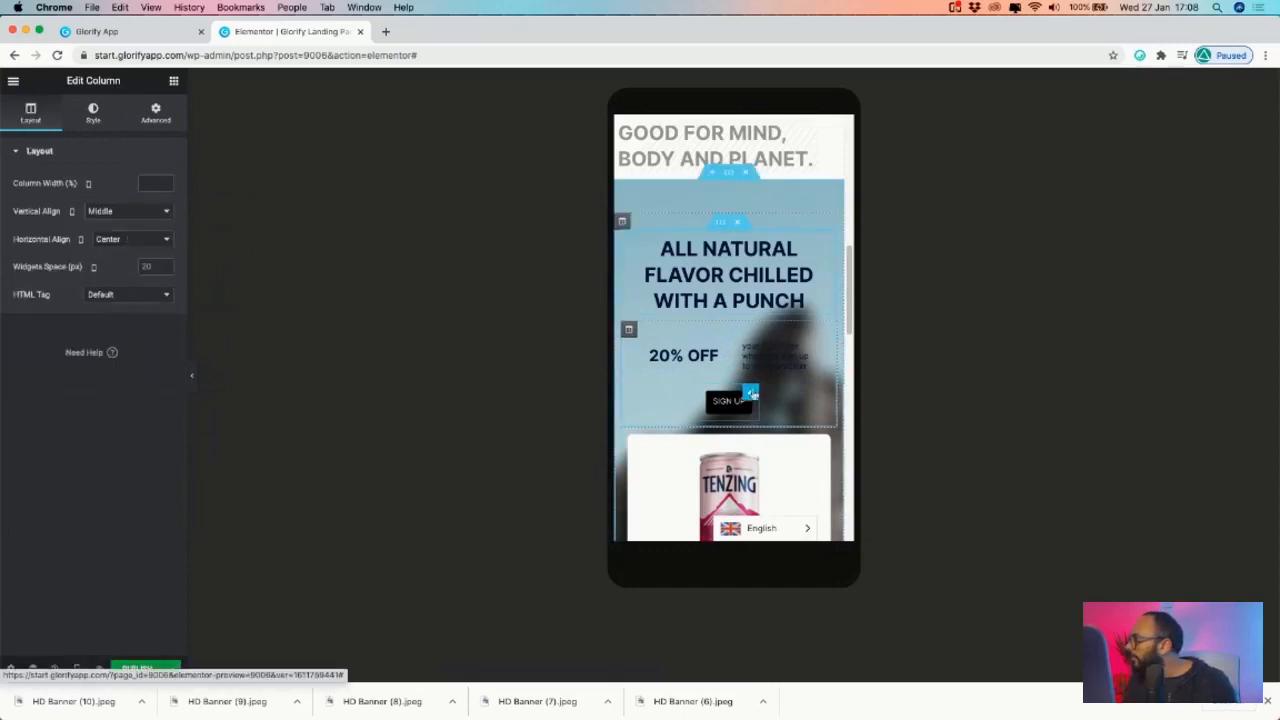
- Give the 20% OFF heading a Custom width of 73
{"action": "left_click", "coordinate": [719, 348]}
{"action": "left_click", "coordinate": [158, 118]}
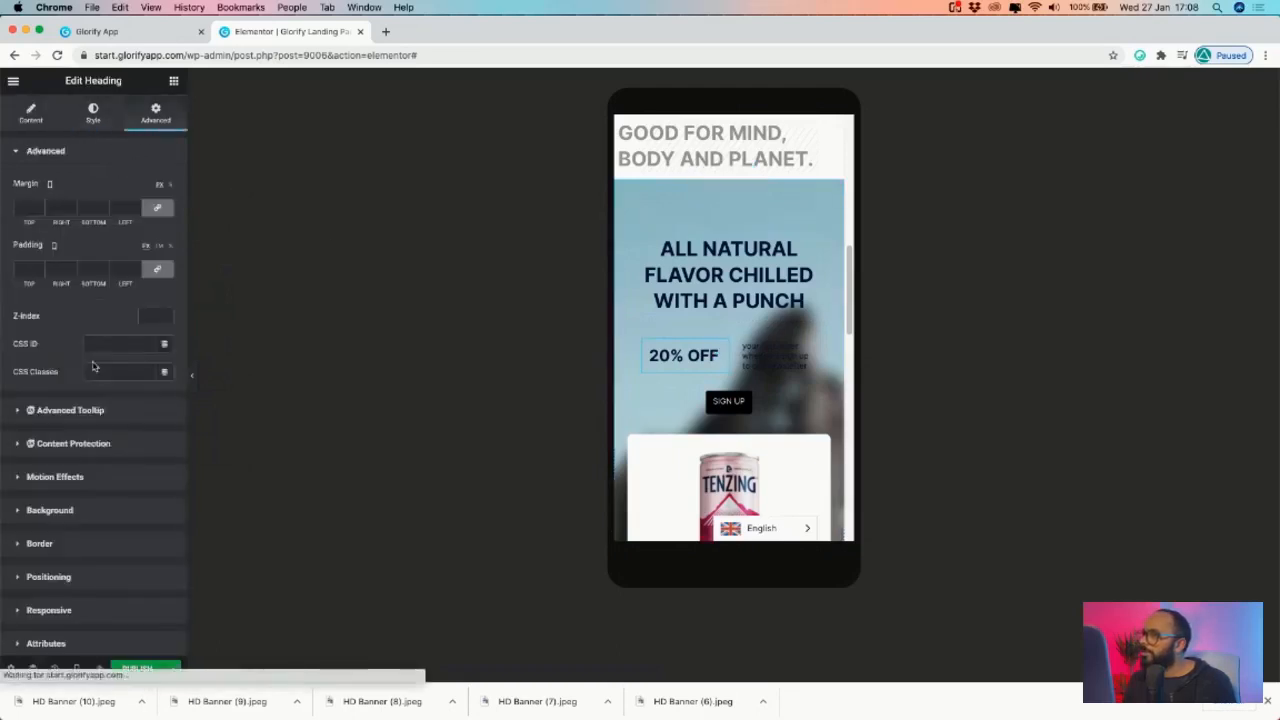
{"action": "scroll", "coordinate": [77, 500], "scroll_direction": "down", "scroll_amount": 2}
{"action": "left_click", "coordinate": [47, 494]}
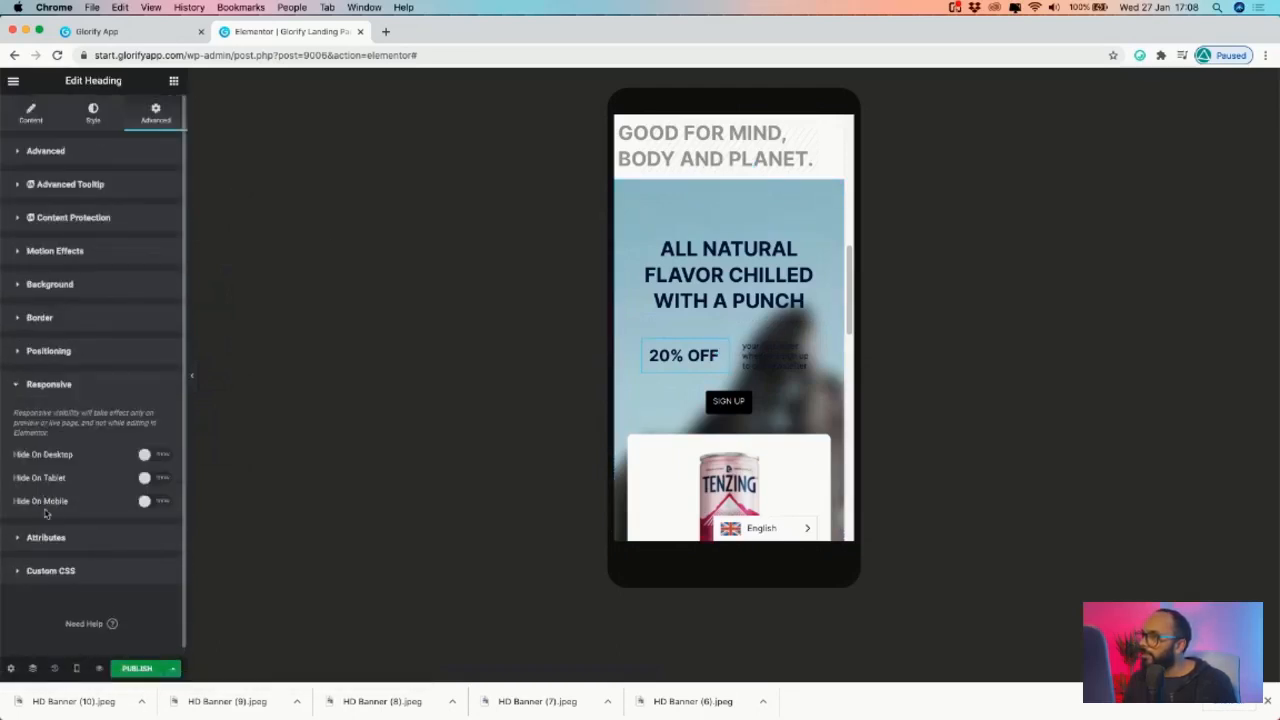
{"action": "left_click", "coordinate": [55, 352]}
{"action": "left_click", "coordinate": [126, 387]}
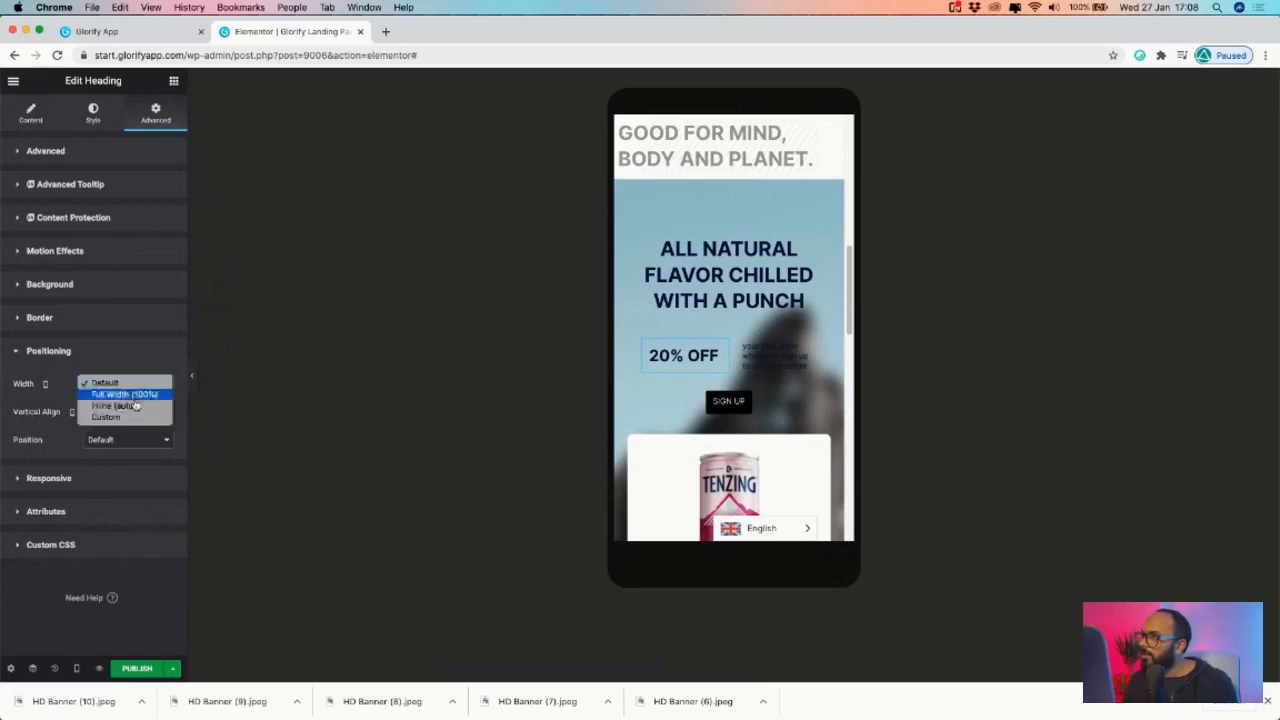
{"action": "left_click", "coordinate": [130, 418]}
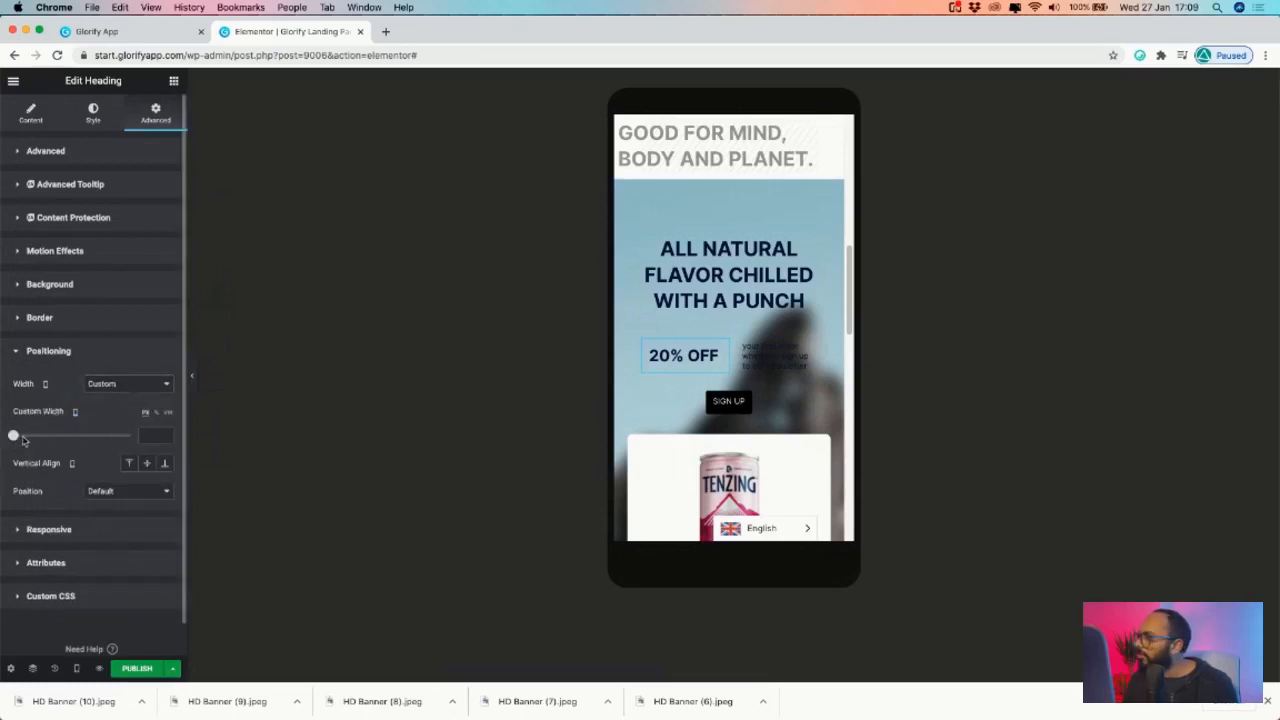
{"action": "left_click_drag", "start_coordinate": [13, 437], "coordinate": [22, 437]}
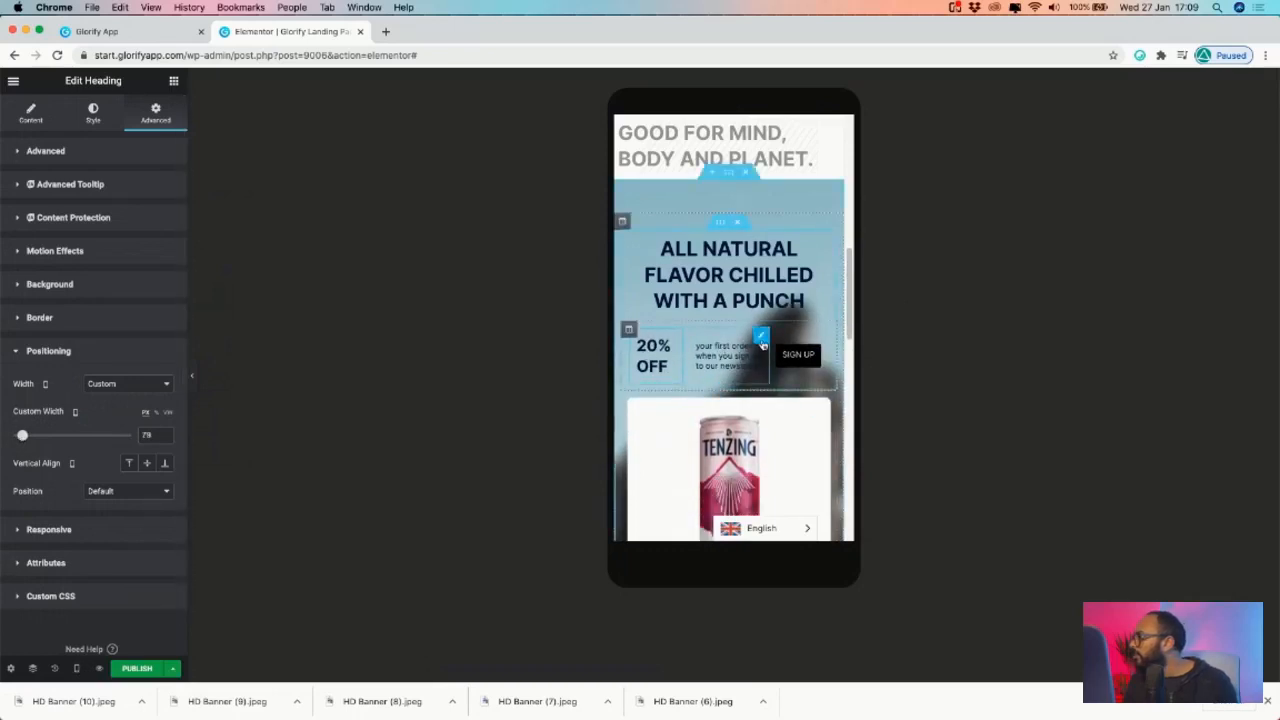
- Set the newsletter text's padding to 0 top and bottom and 5 right and left
{"action": "left_click", "coordinate": [762, 337]}
{"action": "left_click_drag", "start_coordinate": [850, 267], "coordinate": [850, 274]}
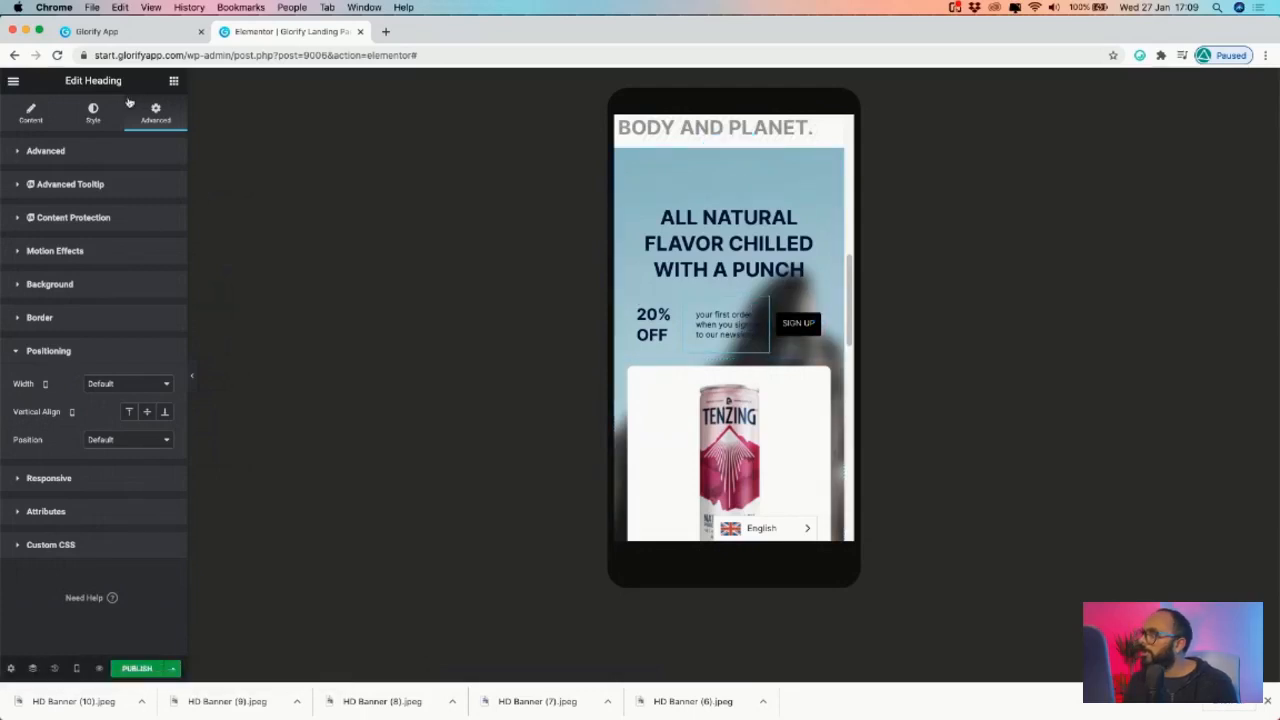
{"action": "left_click", "coordinate": [52, 154]}
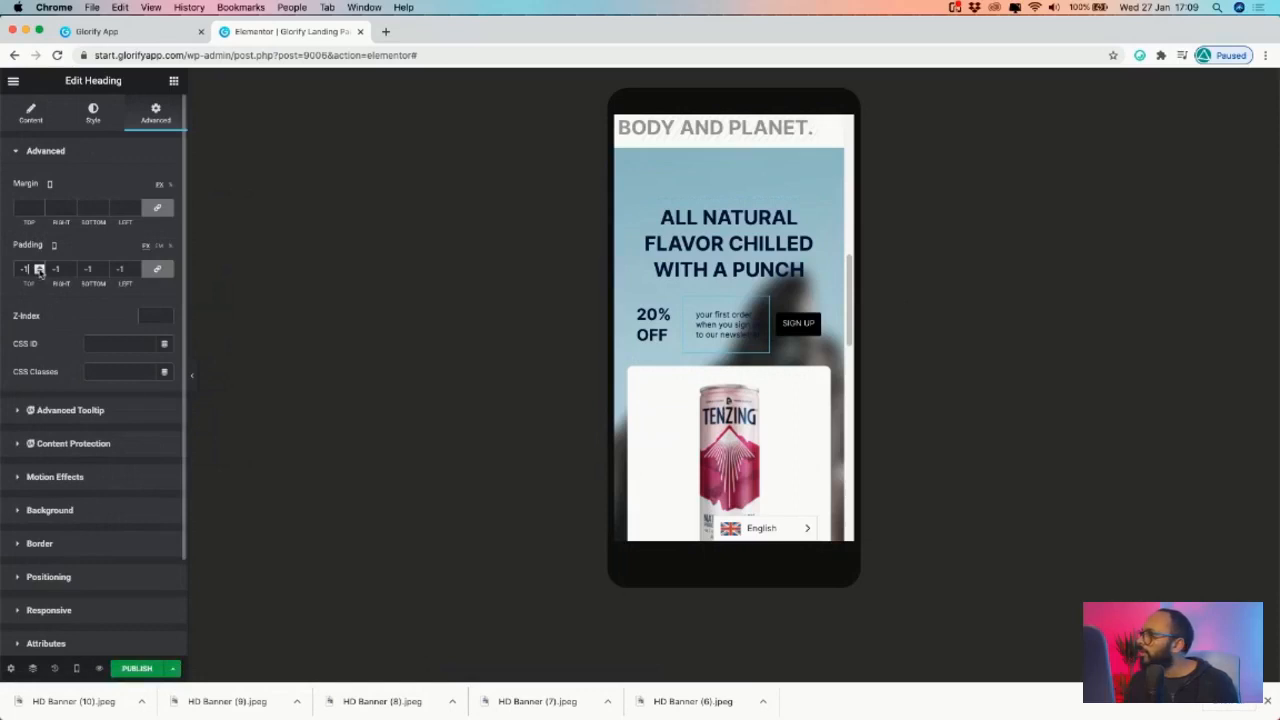
{"action": "left_click", "coordinate": [40, 267]}
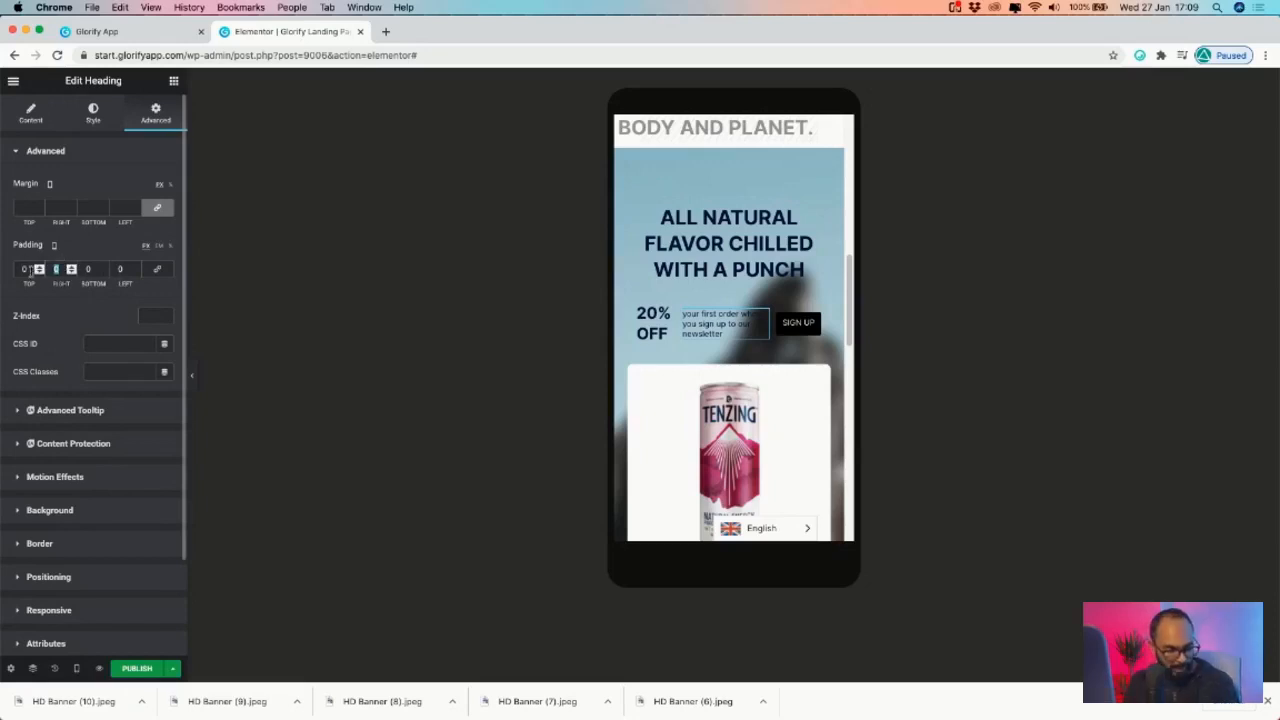
{"action": "type", "text": "55"}
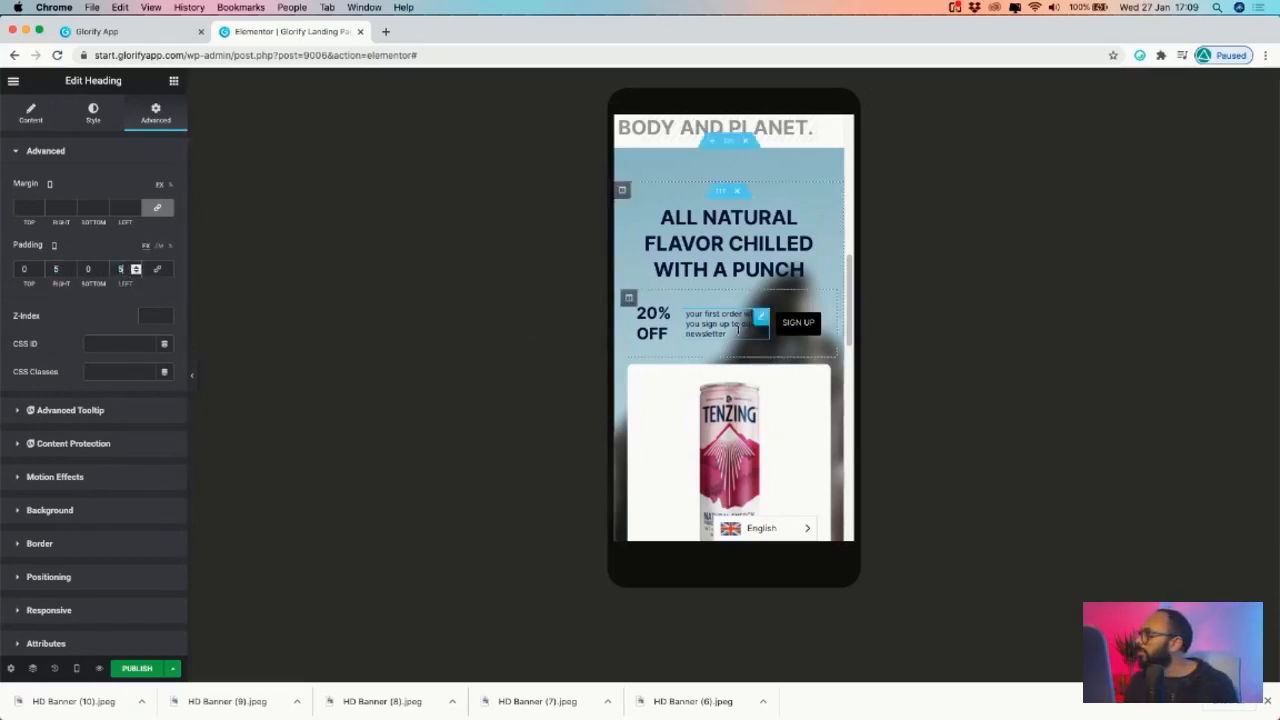
{"action": "scroll", "coordinate": [757, 354], "scroll_direction": "down", "scroll_amount": 5}
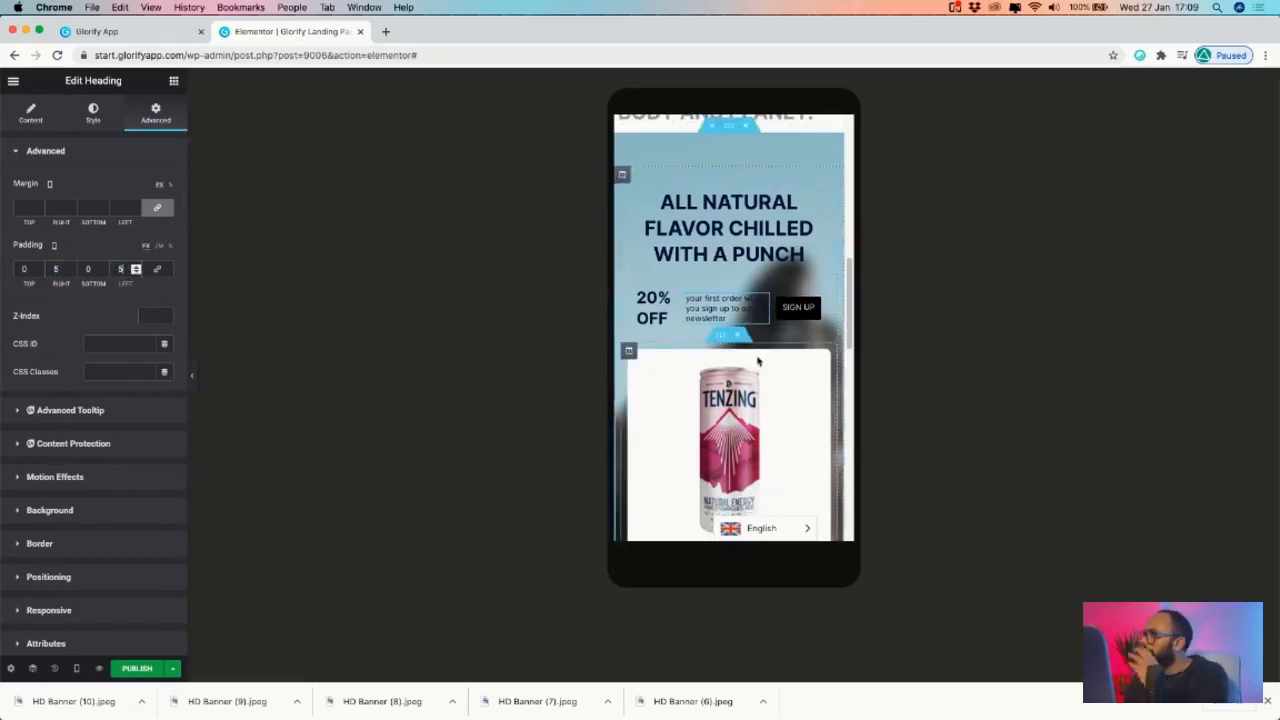
- Set the first product column to Middle vertical and Center horizontal alignment
{"action": "scroll", "coordinate": [766, 366], "scroll_direction": "down", "scroll_amount": 20}
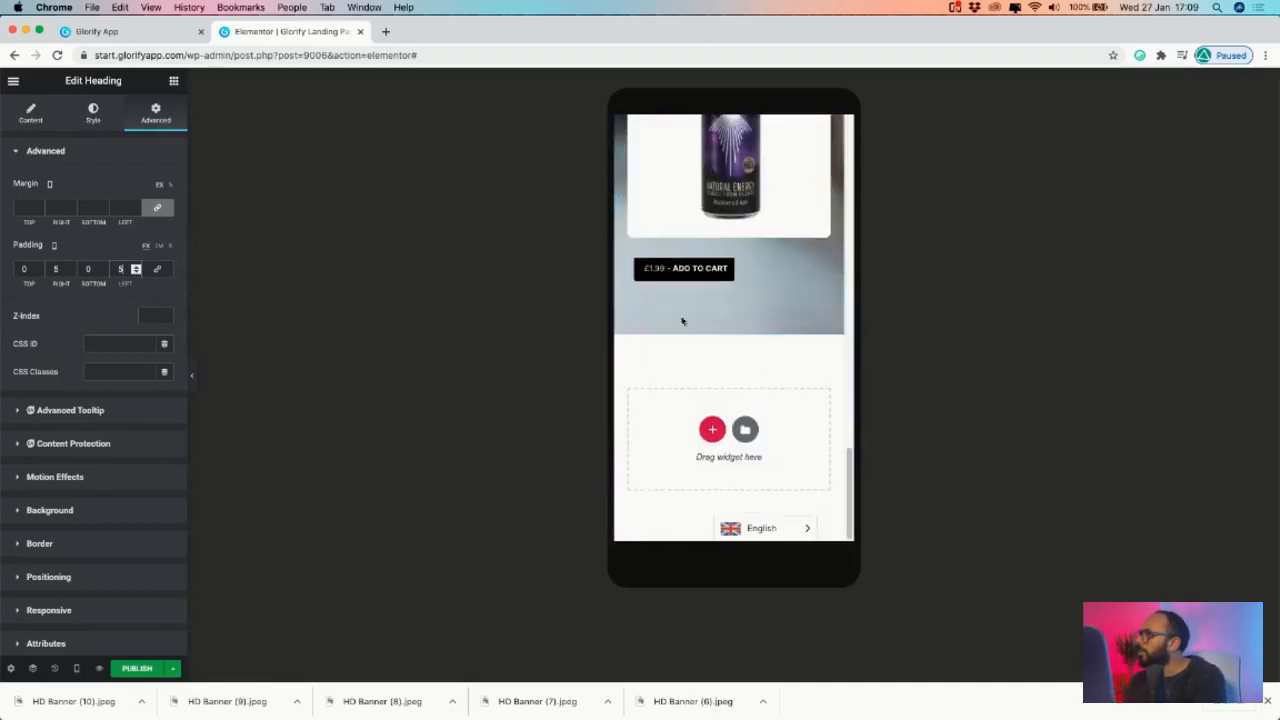
{"action": "scroll", "coordinate": [714, 334], "scroll_direction": "up", "scroll_amount": 15}
{"action": "scroll", "coordinate": [698, 360], "scroll_direction": "down", "scroll_amount": 8}
{"action": "scroll", "coordinate": [694, 360], "scroll_direction": "down", "scroll_amount": 5}
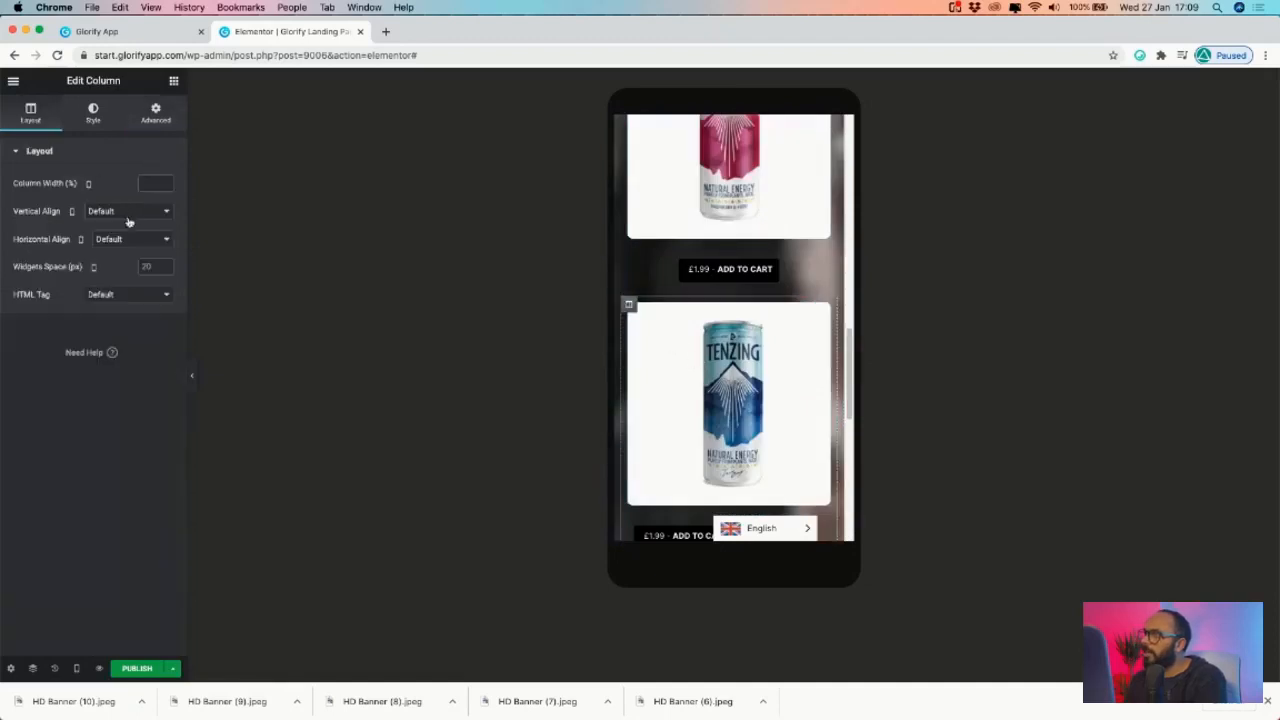
{"action": "left_click", "coordinate": [130, 211]}
{"action": "left_click", "coordinate": [120, 232]}
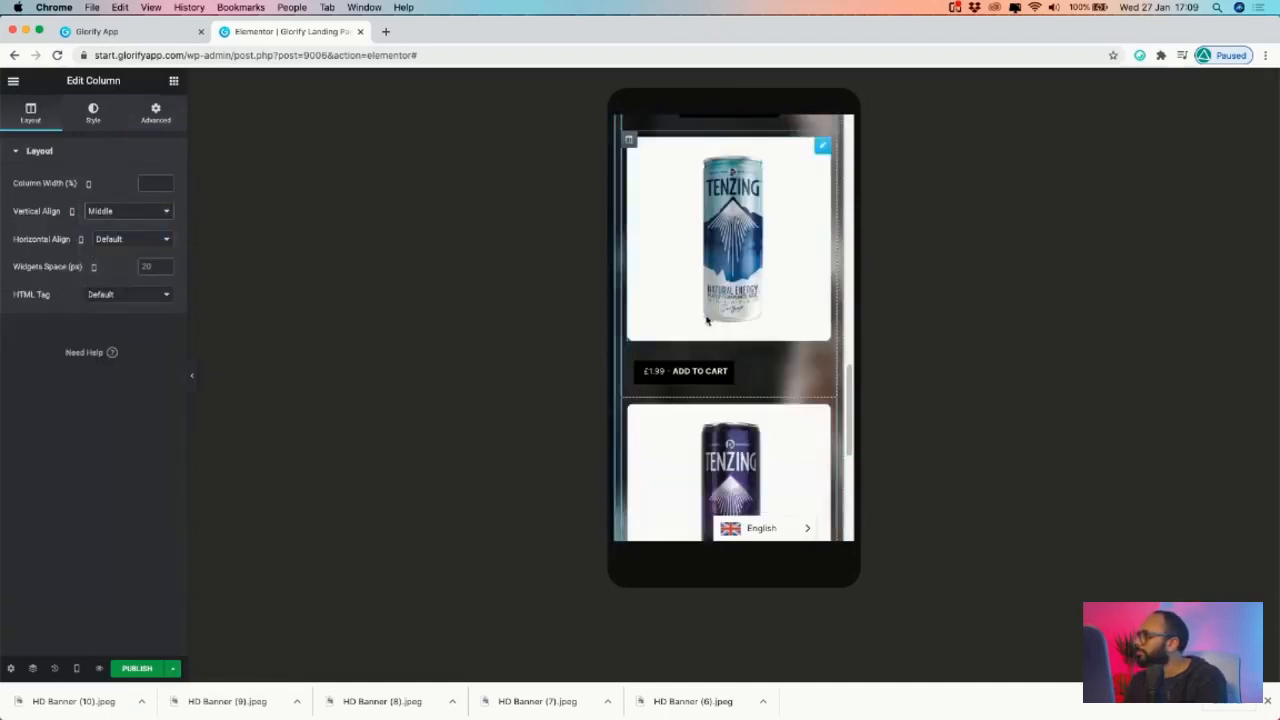
{"action": "left_click", "coordinate": [130, 238]}
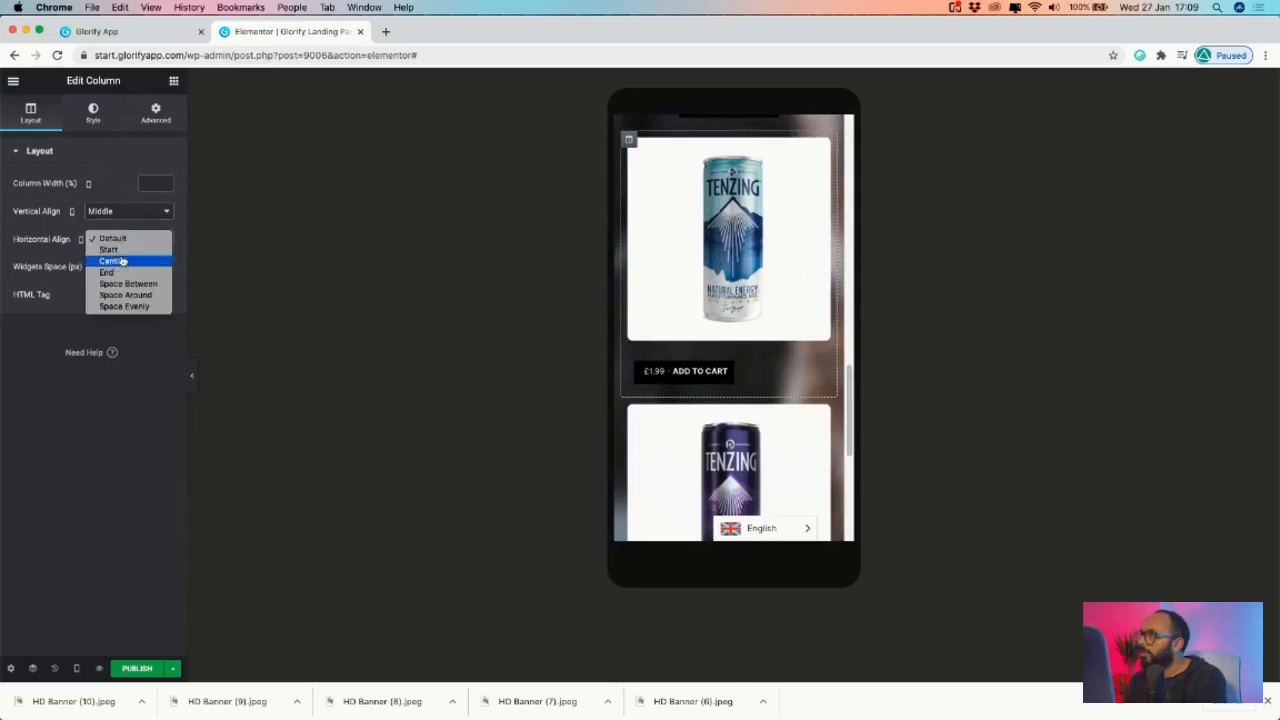
{"action": "left_click", "coordinate": [128, 261]}
- Give the second product column Middle vertical and Center horizontal alignment, then preview
{"action": "scroll", "coordinate": [722, 345], "scroll_direction": "down", "scroll_amount": 3}
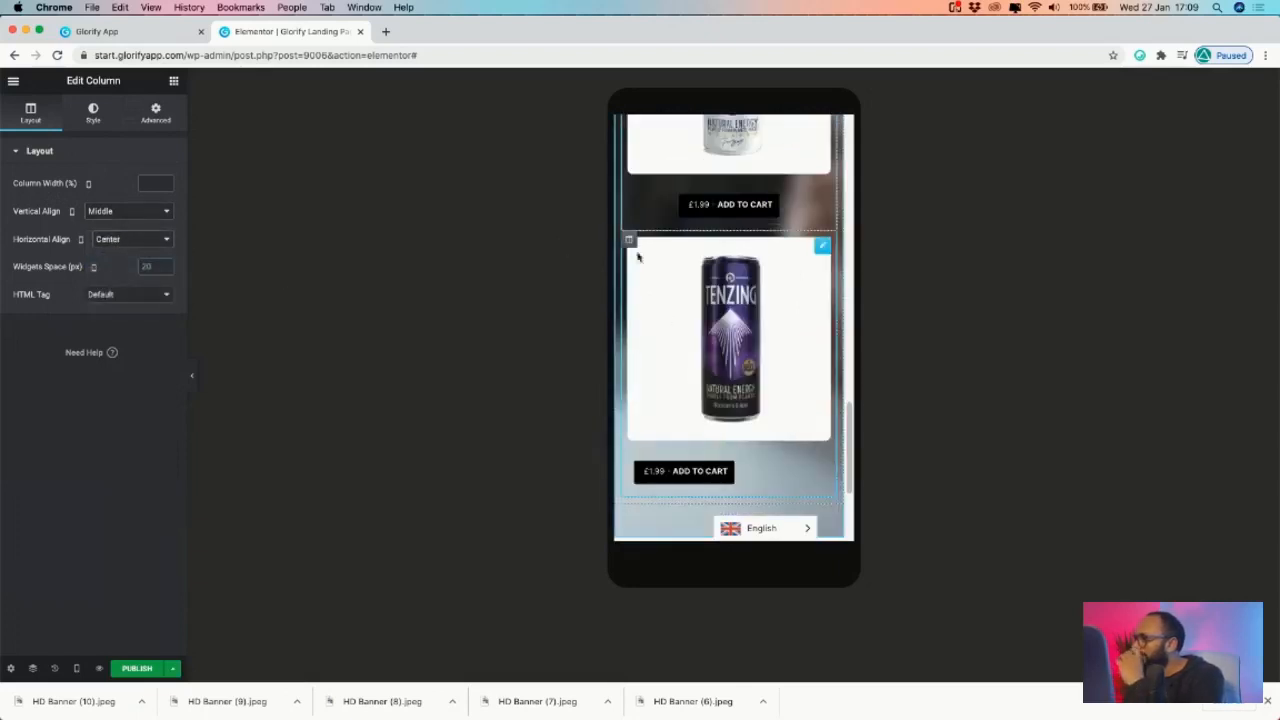
{"action": "left_click", "coordinate": [629, 242]}
{"action": "left_click", "coordinate": [147, 213]}
{"action": "left_click", "coordinate": [137, 225]}
{"action": "left_click", "coordinate": [134, 213]}
{"action": "left_click", "coordinate": [110, 222]}
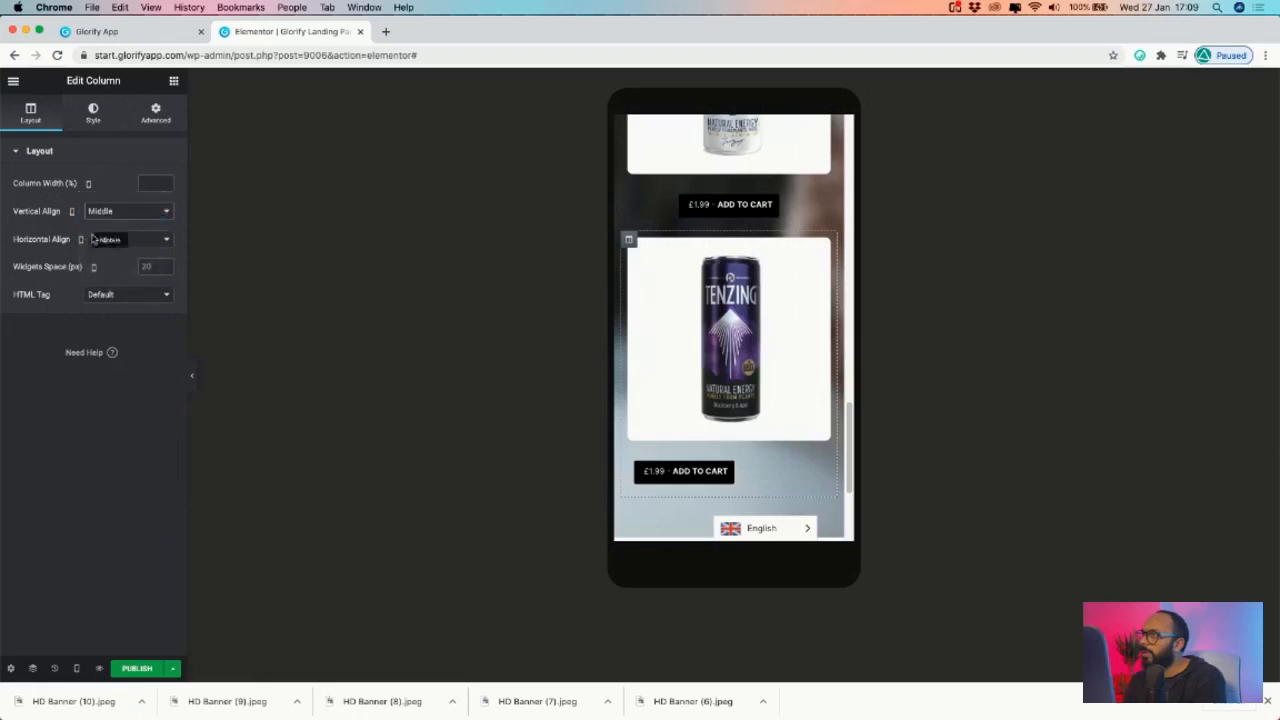
{"action": "left_click", "coordinate": [144, 242]}
{"action": "left_click", "coordinate": [128, 260]}
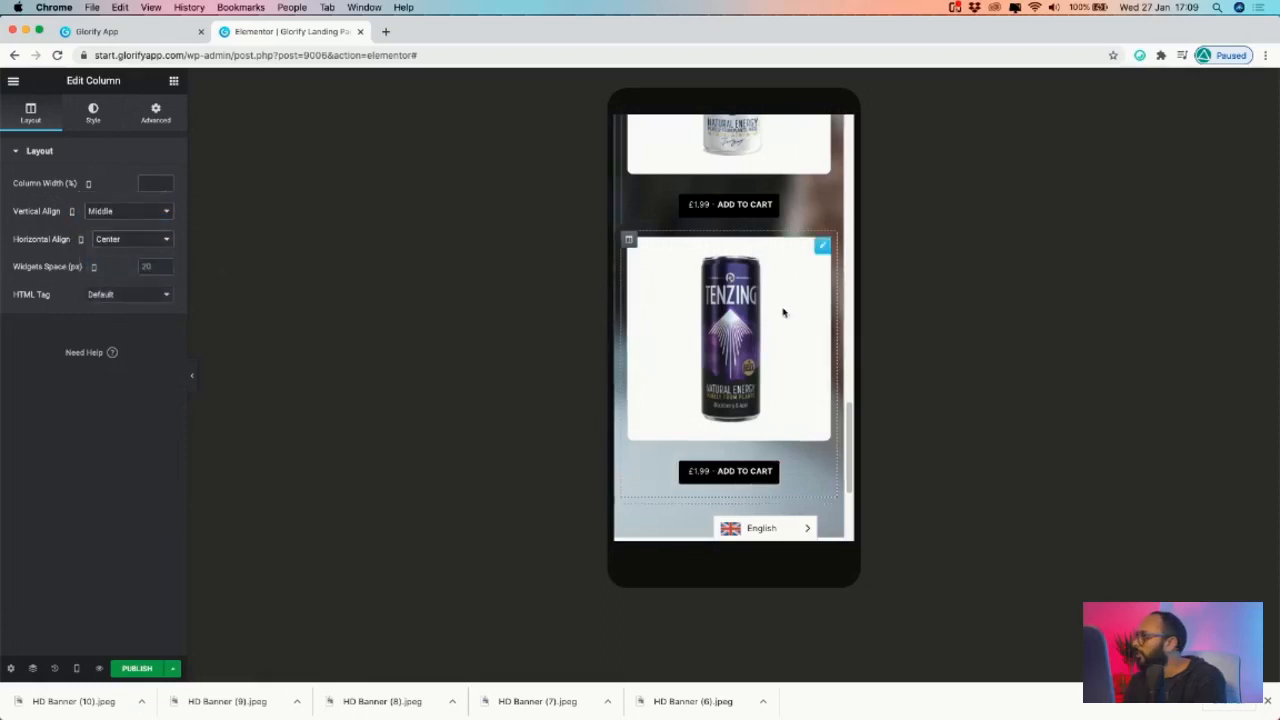
{"action": "scroll", "coordinate": [781, 314], "scroll_direction": "down", "scroll_amount": 3}
{"action": "scroll", "coordinate": [781, 314], "scroll_direction": "up", "scroll_amount": 10}
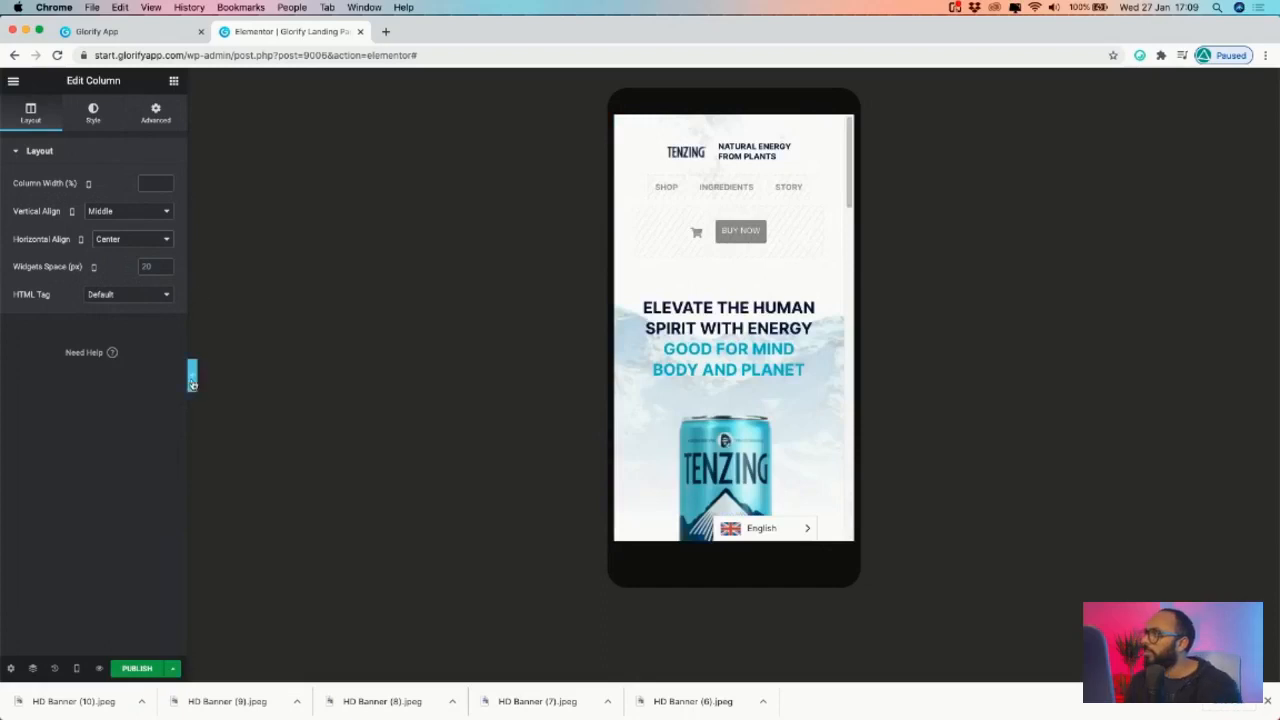
{"action": "left_click", "coordinate": [192, 376]}
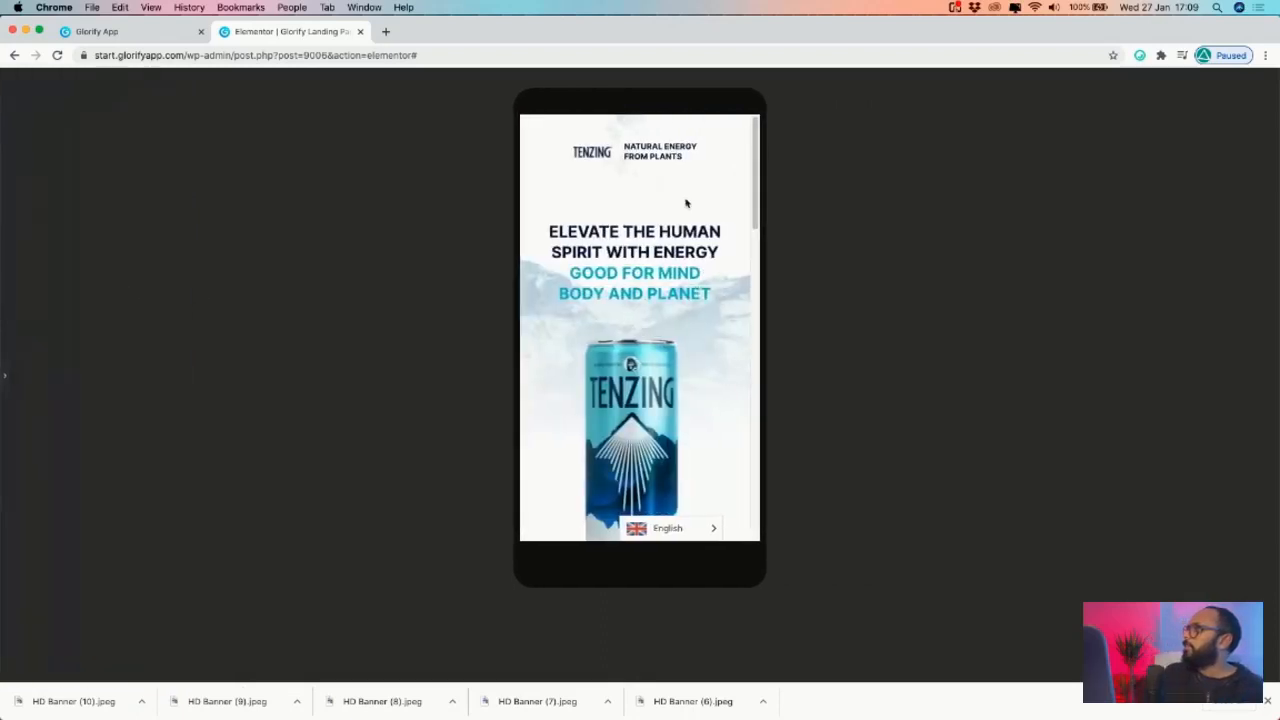
{"action": "scroll", "coordinate": [688, 245], "scroll_direction": "down", "scroll_amount": 1}
{"action": "scroll", "coordinate": [689, 251], "scroll_direction": "up", "scroll_amount": 1}
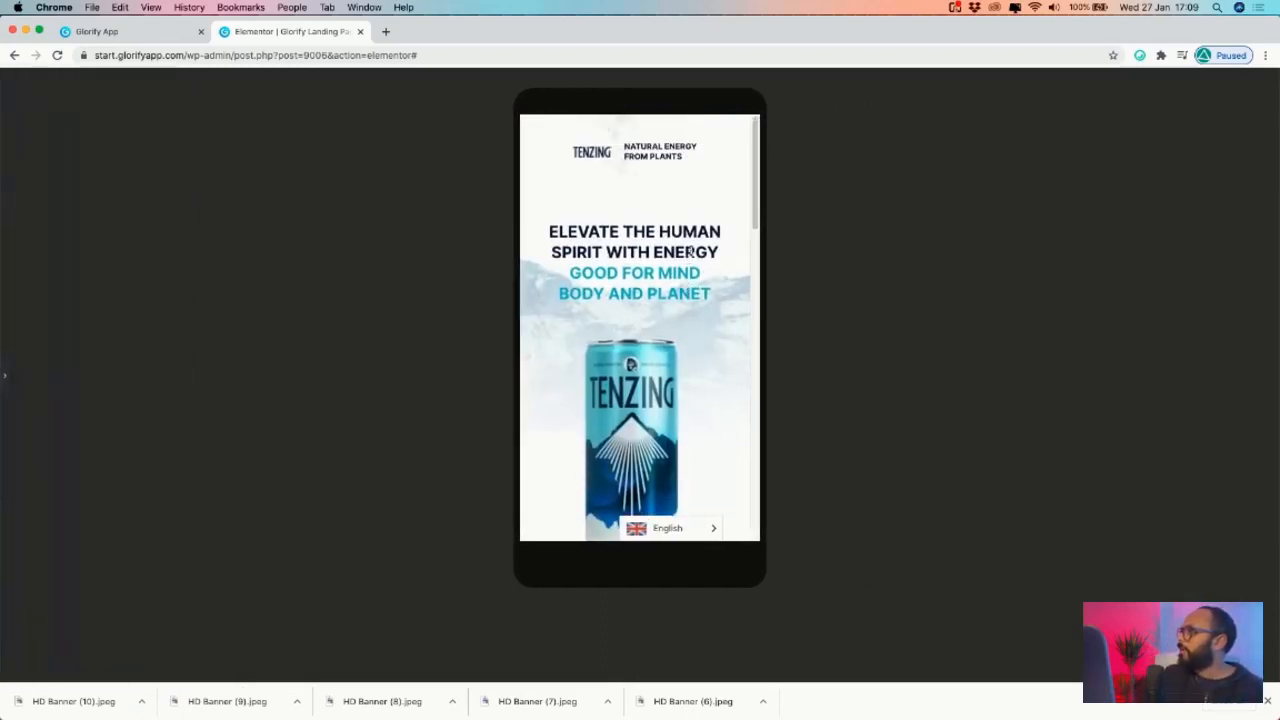
{"action": "scroll", "coordinate": [686, 252], "scroll_direction": "down", "scroll_amount": 5}
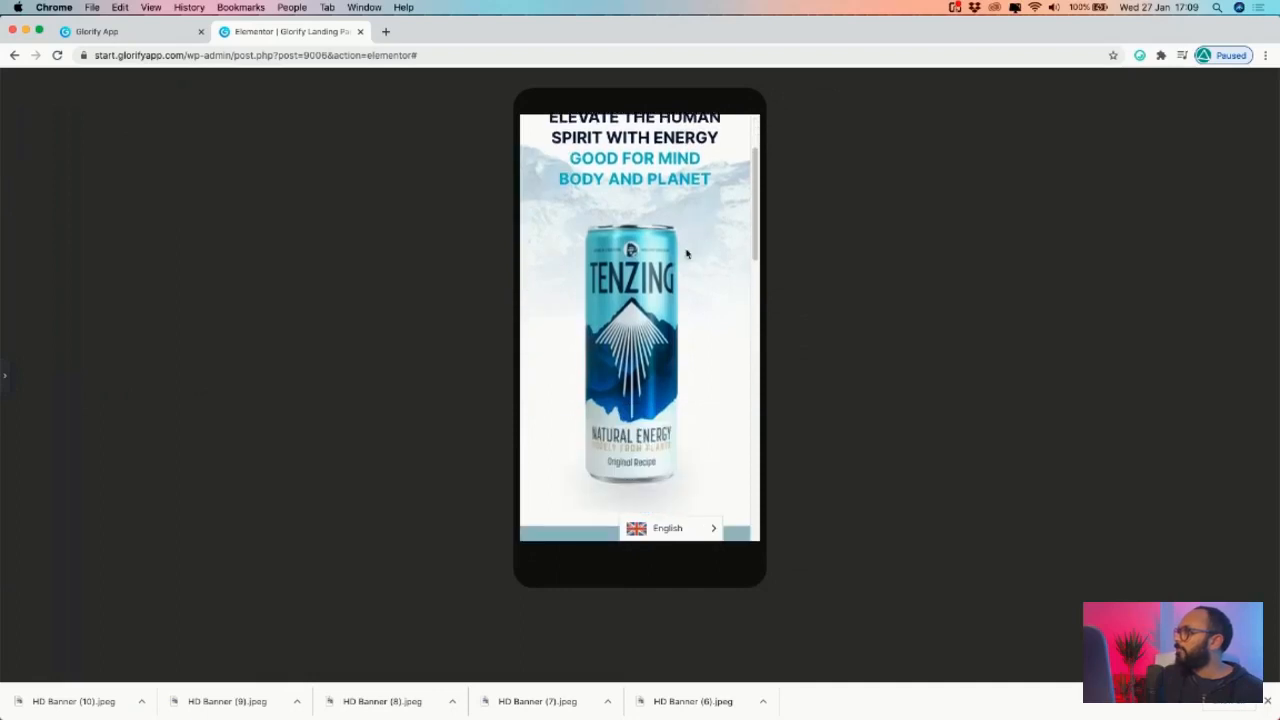
{"action": "scroll", "coordinate": [686, 252], "scroll_direction": "up", "scroll_amount": 5}
{"action": "scroll", "coordinate": [686, 252], "scroll_direction": "down", "scroll_amount": 8}
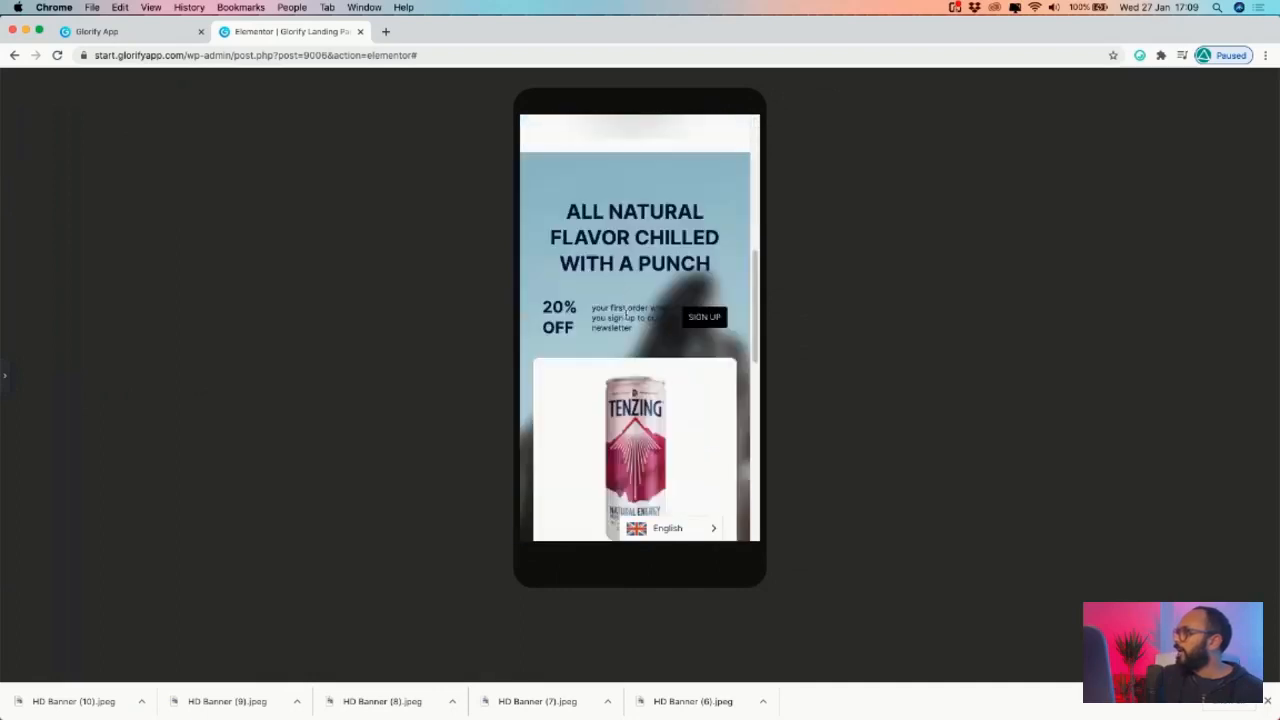
{"action": "scroll", "coordinate": [641, 263], "scroll_direction": "up", "scroll_amount": 3}
{"action": "scroll", "coordinate": [631, 316], "scroll_direction": "down", "scroll_amount": 8}
{"action": "scroll", "coordinate": [631, 318], "scroll_direction": "up", "scroll_amount": 6}
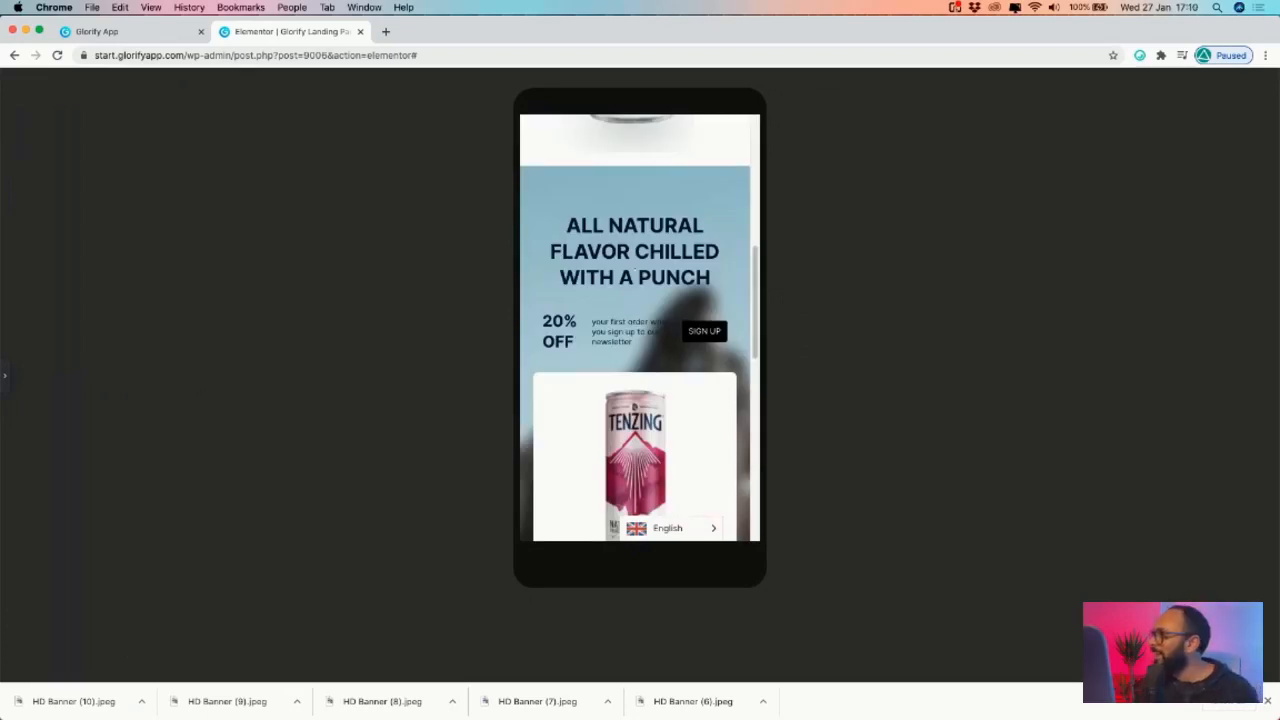
{"action": "scroll", "coordinate": [674, 346], "scroll_direction": "down", "scroll_amount": 6}
{"action": "scroll", "coordinate": [666, 337], "scroll_direction": "up", "scroll_amount": 2}
{"action": "scroll", "coordinate": [666, 306], "scroll_direction": "down", "scroll_amount": 4}
{"action": "scroll", "coordinate": [667, 300], "scroll_direction": "down", "scroll_amount": 1}
{"action": "scroll", "coordinate": [669, 301], "scroll_direction": "up", "scroll_amount": 6}
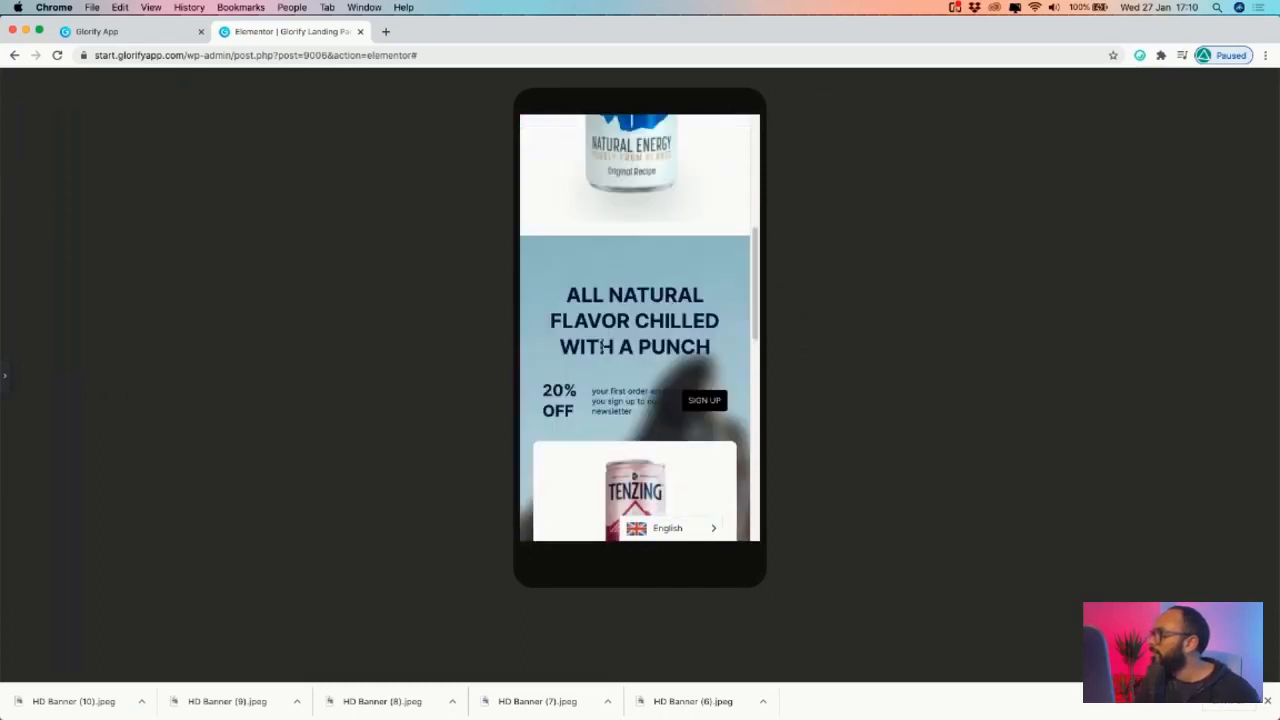
{"action": "left_click", "coordinate": [5, 378]}
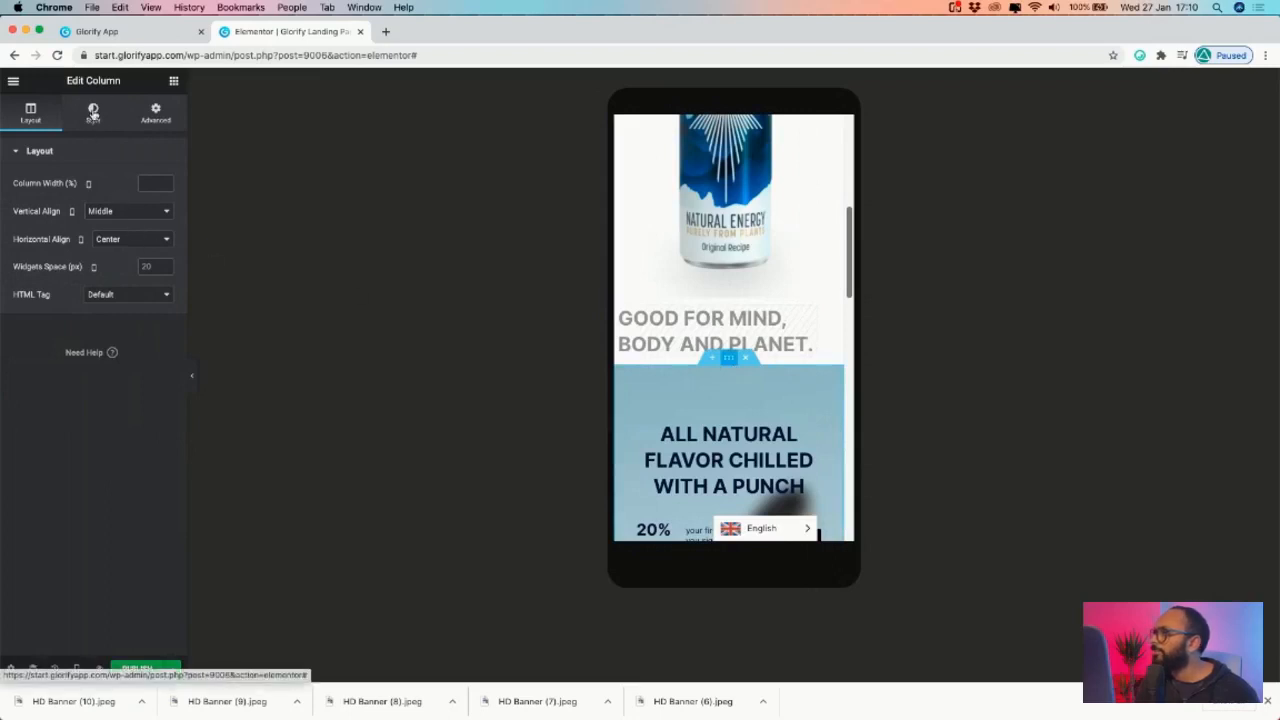
- Set the section background to No-repeat, with a provisional Top Center position
{"action": "left_click", "coordinate": [93, 112]}
{"action": "left_click", "coordinate": [118, 372]}
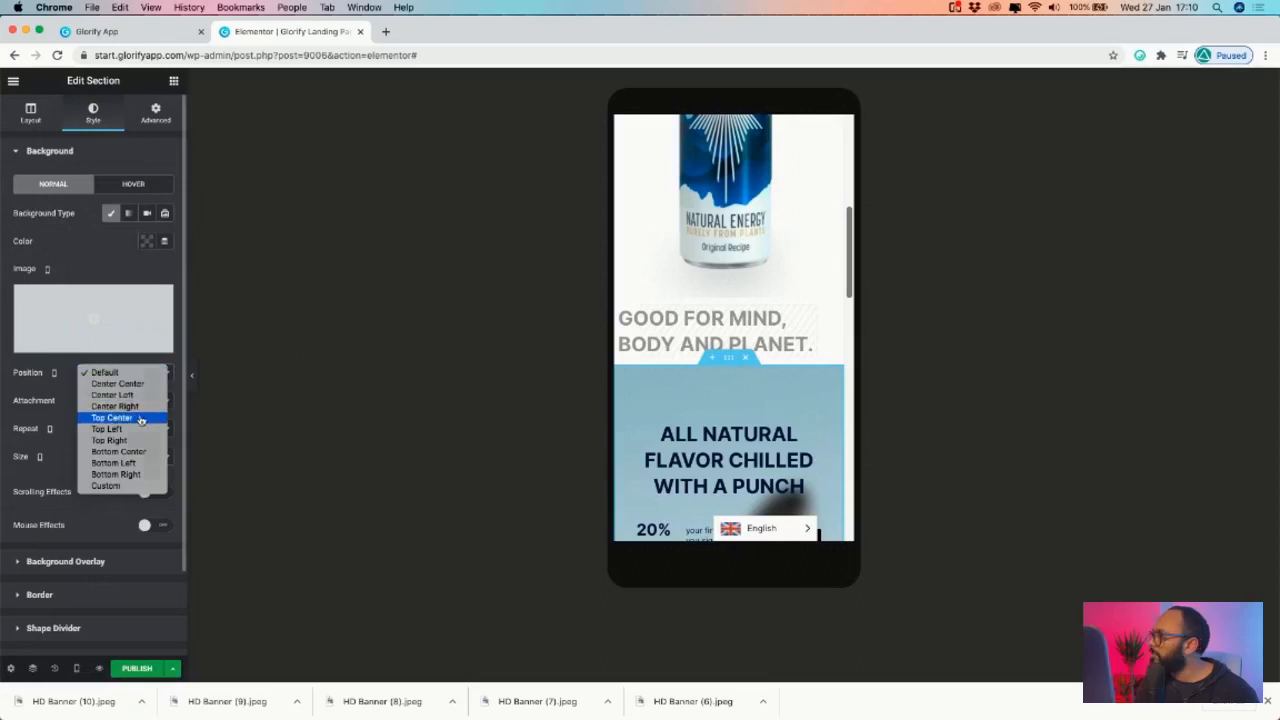
{"action": "left_click", "coordinate": [141, 418]}
{"action": "left_click", "coordinate": [139, 401]}
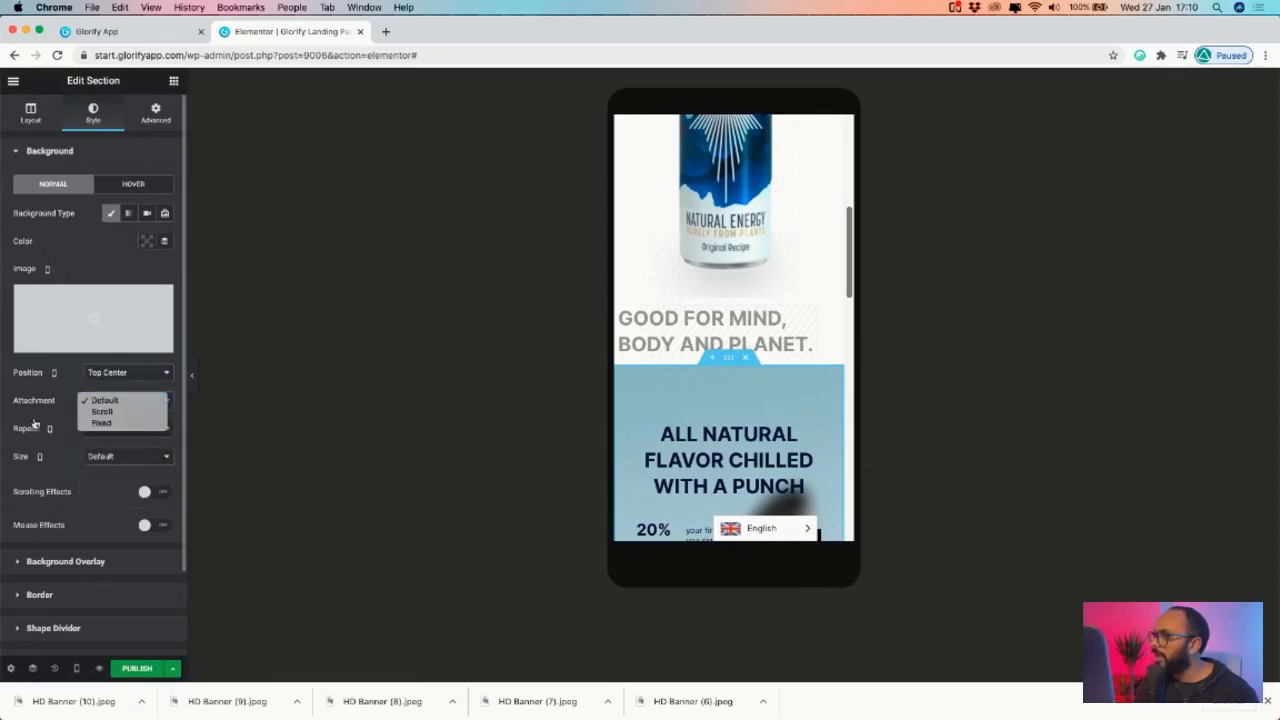
{"action": "left_click", "coordinate": [105, 401]}
{"action": "left_click", "coordinate": [123, 429]}
{"action": "left_click", "coordinate": [125, 440]}
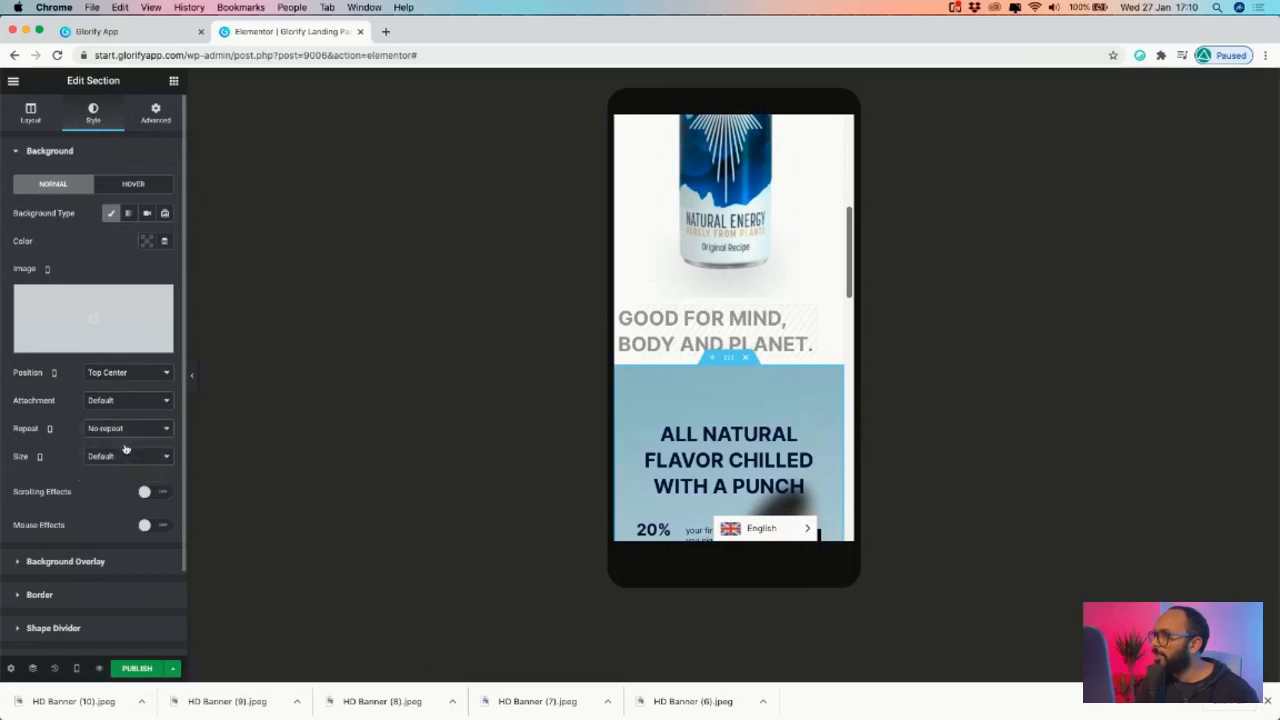
- Settle the background Size on Cover after trying others, and Position on Bottom Center
{"action": "left_click", "coordinate": [115, 458]}
{"action": "left_click", "coordinate": [125, 482]}
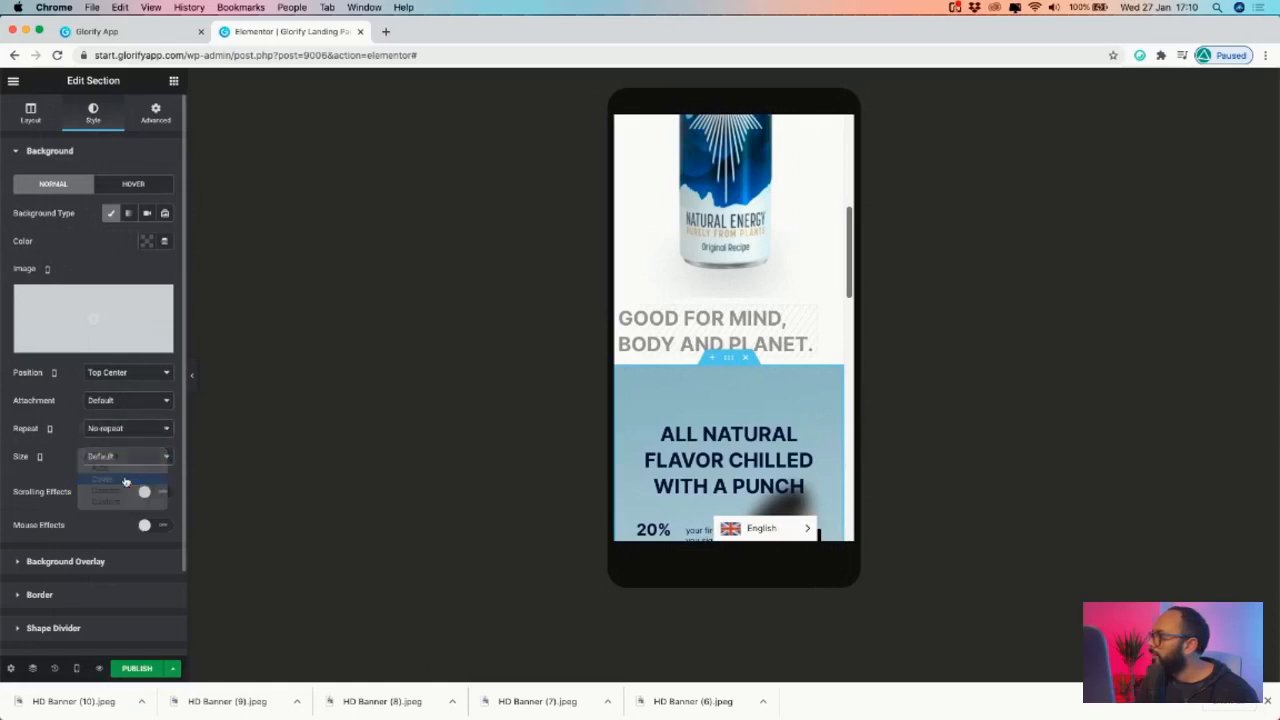
{"action": "left_click", "coordinate": [127, 466]}
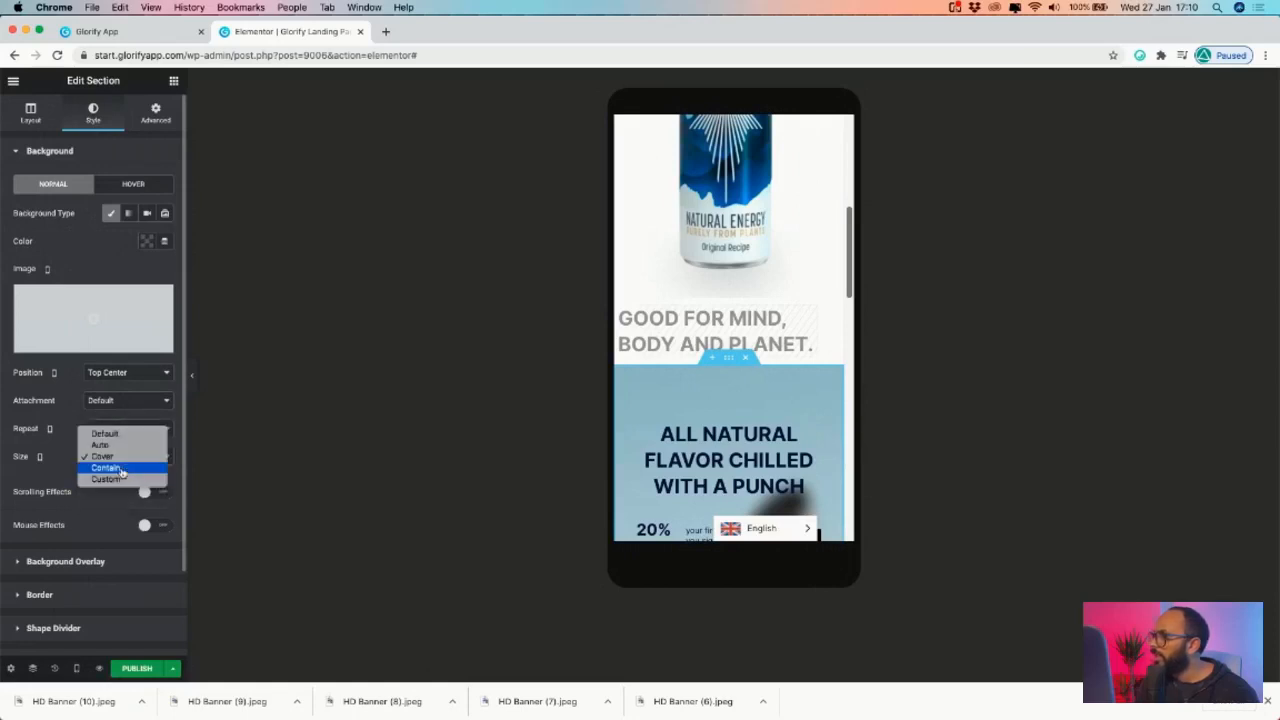
{"action": "left_click", "coordinate": [120, 468]}
{"action": "left_click", "coordinate": [126, 462]}
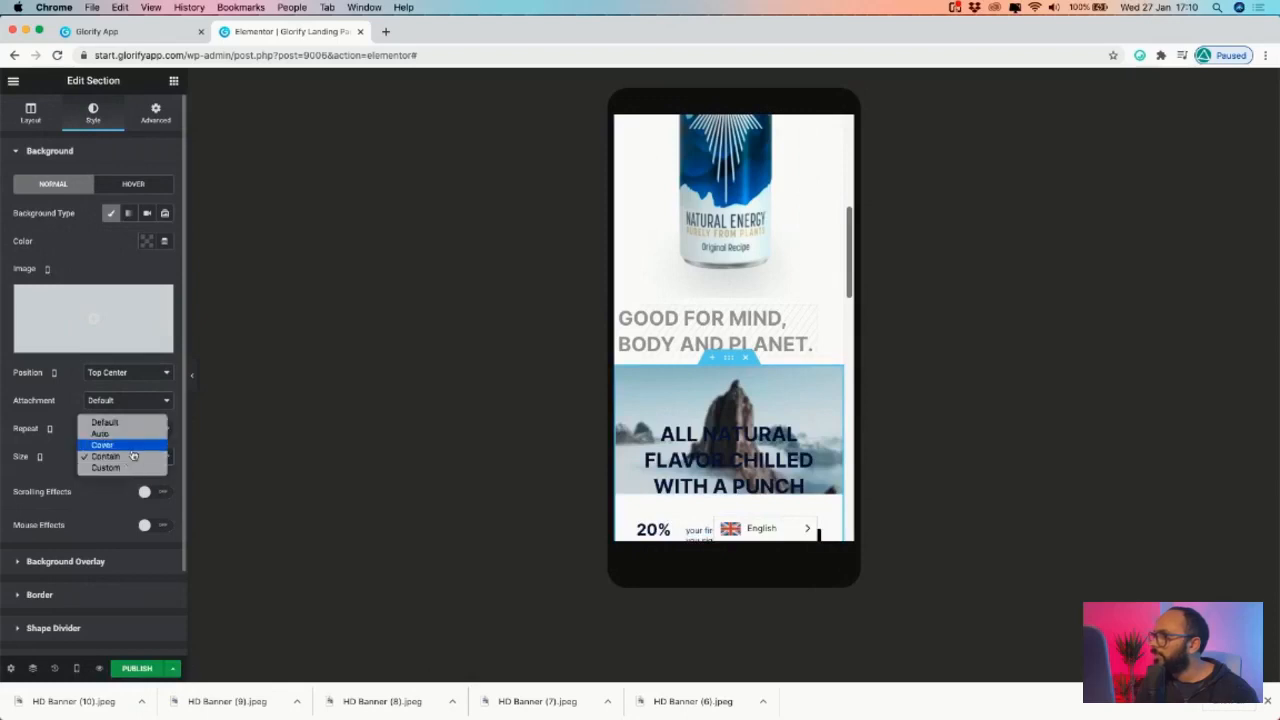
{"action": "left_click", "coordinate": [130, 443]}
{"action": "left_click", "coordinate": [112, 460]}
{"action": "left_click", "coordinate": [115, 446]}
{"action": "left_click", "coordinate": [120, 457]}
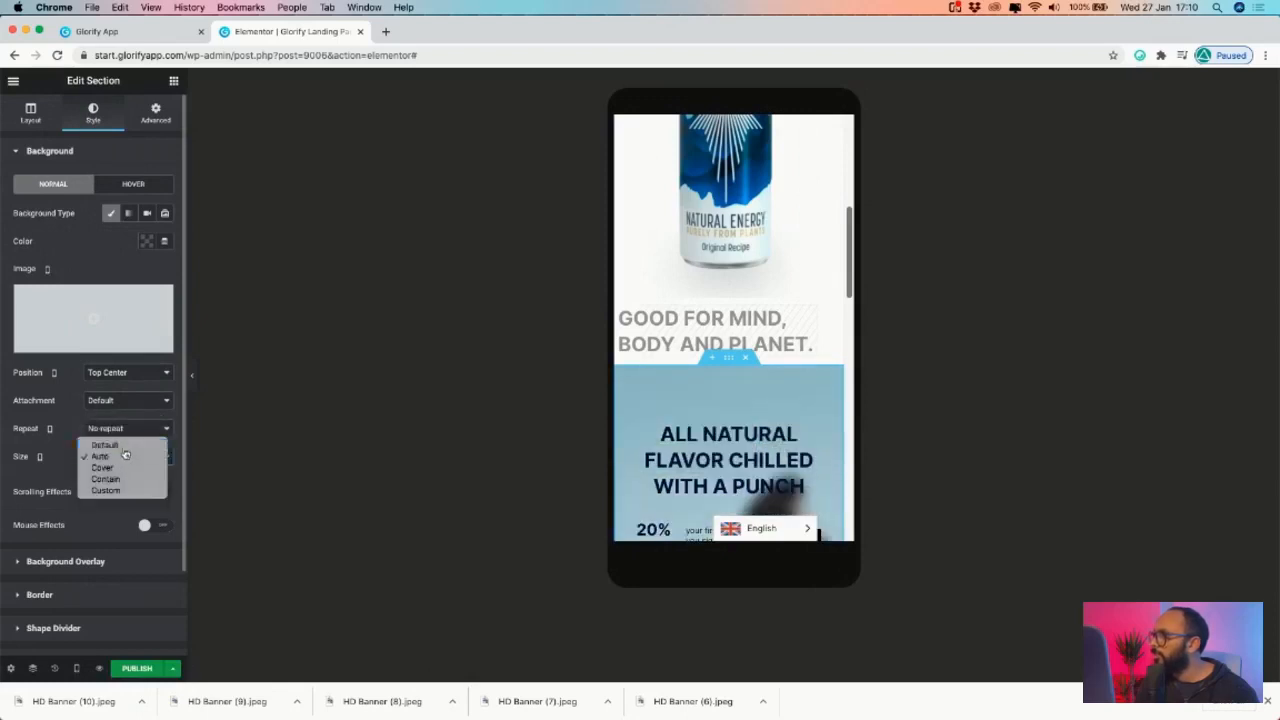
{"action": "left_click", "coordinate": [110, 444]}
{"action": "left_click", "coordinate": [118, 457]}
{"action": "left_click", "coordinate": [113, 481]}
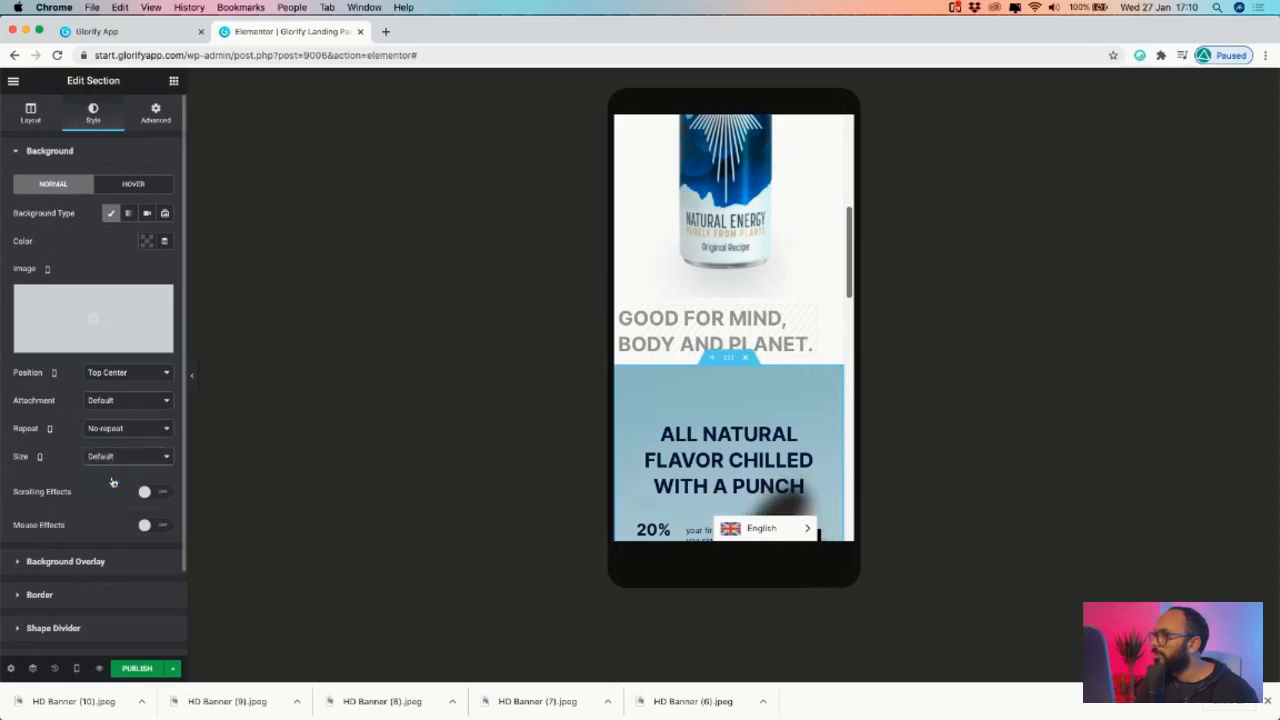
{"action": "left_click", "coordinate": [138, 370]}
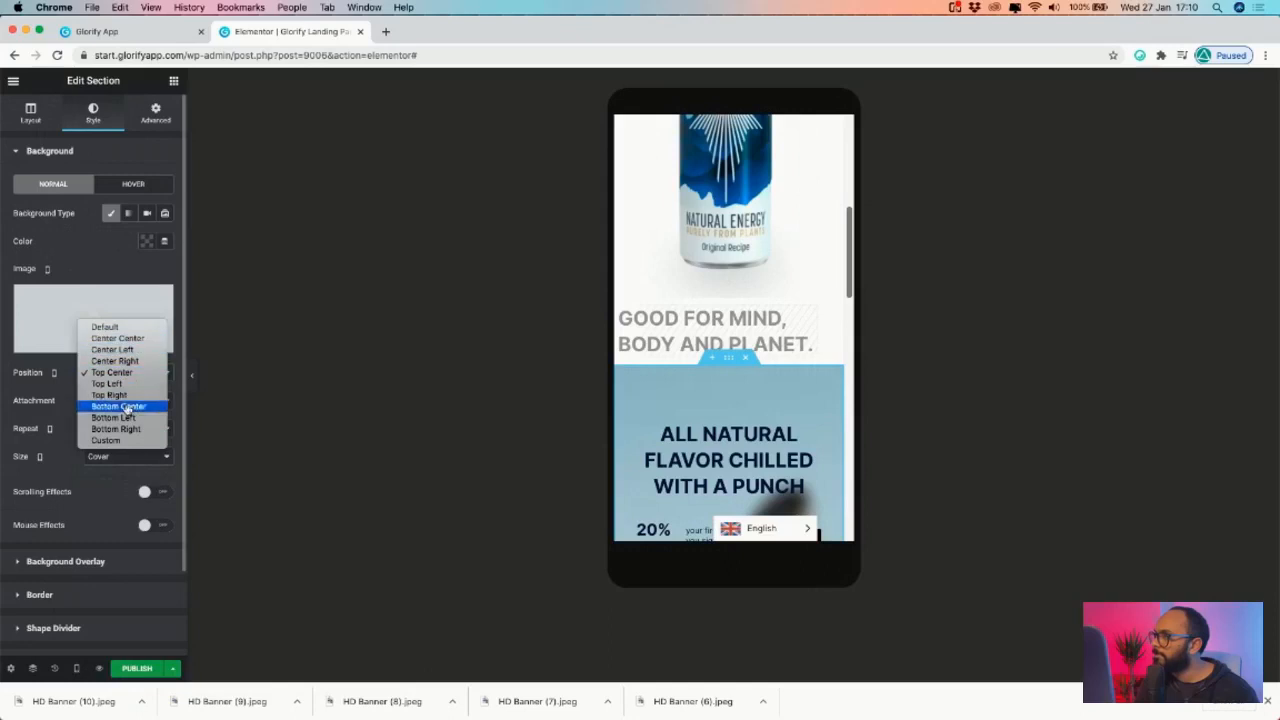
{"action": "left_click", "coordinate": [138, 409]}
{"action": "scroll", "coordinate": [730, 405], "scroll_direction": "down", "scroll_amount": 10}
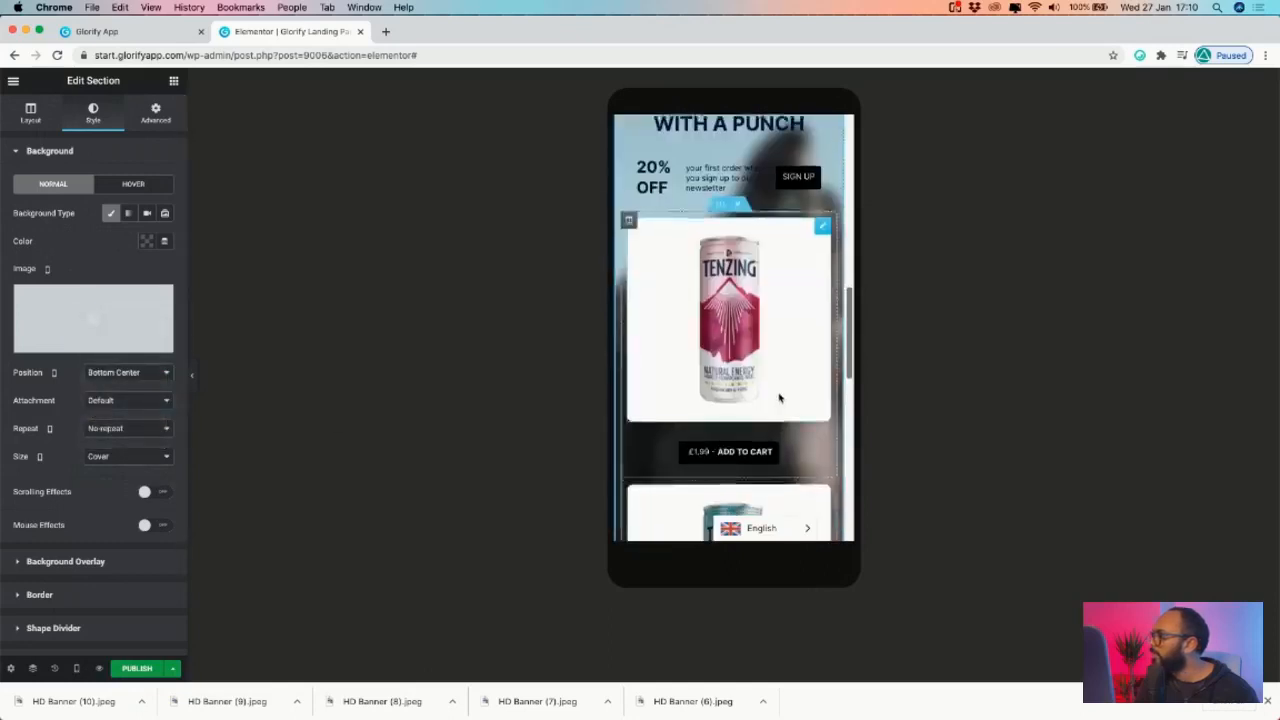
{"action": "scroll", "coordinate": [779, 398], "scroll_direction": "up", "scroll_amount": 15}
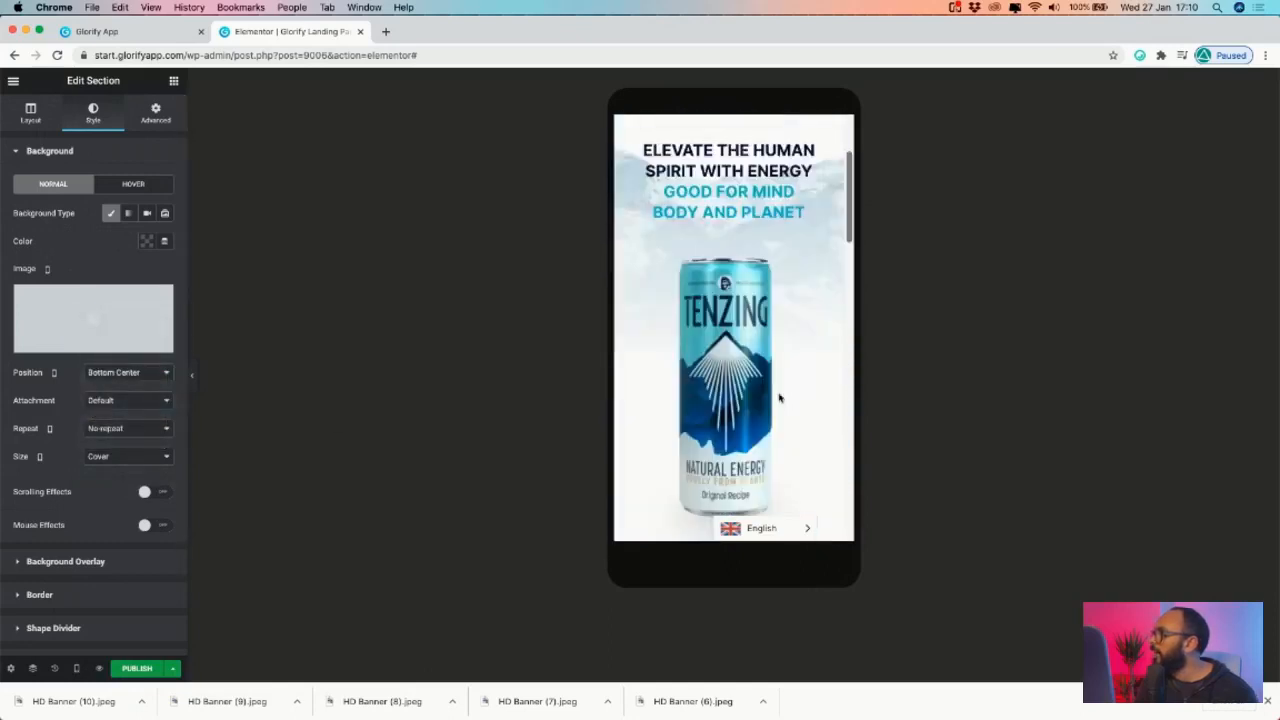
{"action": "scroll", "coordinate": [786, 361], "scroll_direction": "down", "scroll_amount": 3}
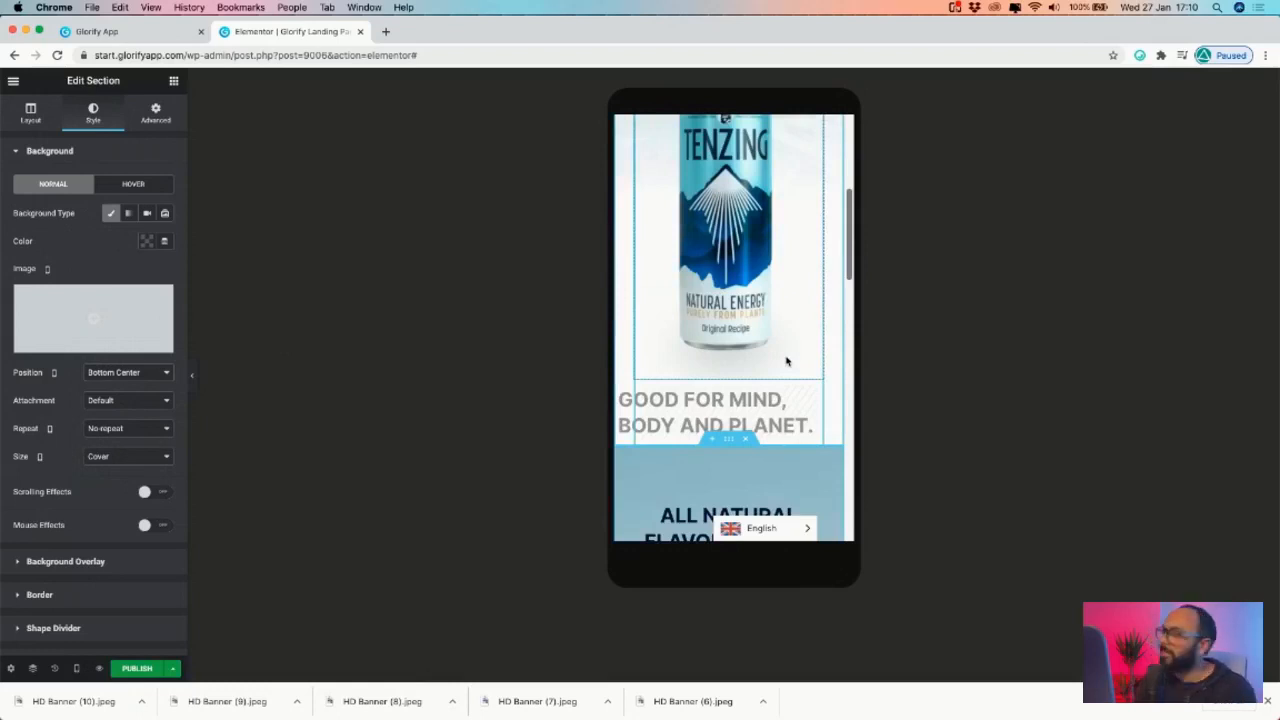
{"action": "scroll", "coordinate": [786, 361], "scroll_direction": "up", "scroll_amount": 5}
{"action": "scroll", "coordinate": [754, 313], "scroll_direction": "down", "scroll_amount": 15}
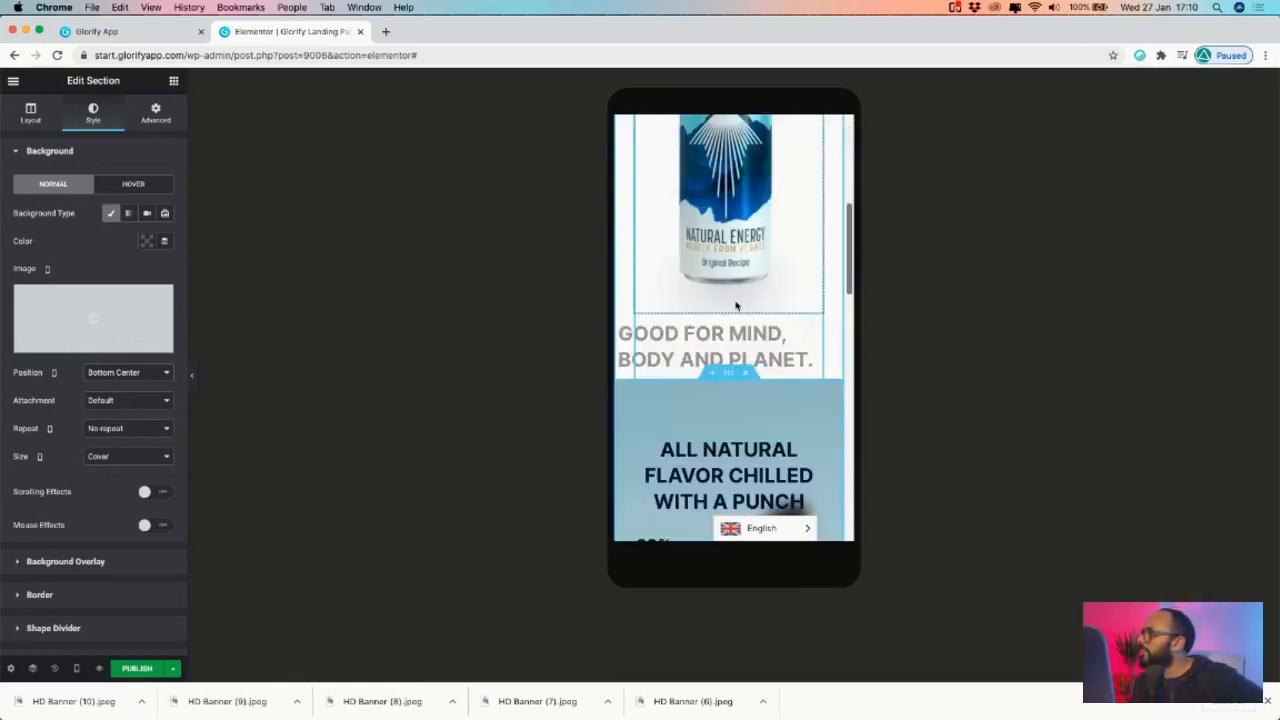
{"action": "scroll", "coordinate": [737, 313], "scroll_direction": "up", "scroll_amount": 3}
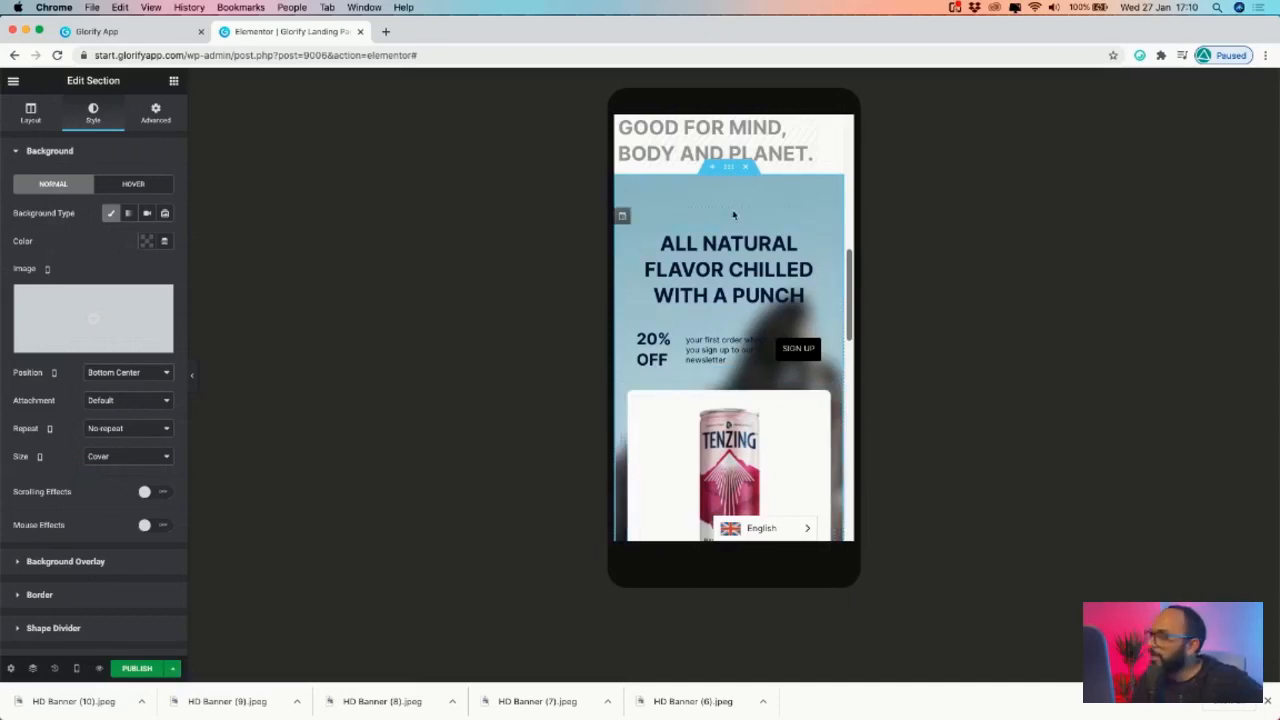
{"action": "scroll", "coordinate": [760, 250], "scroll_direction": "down", "scroll_amount": 3}
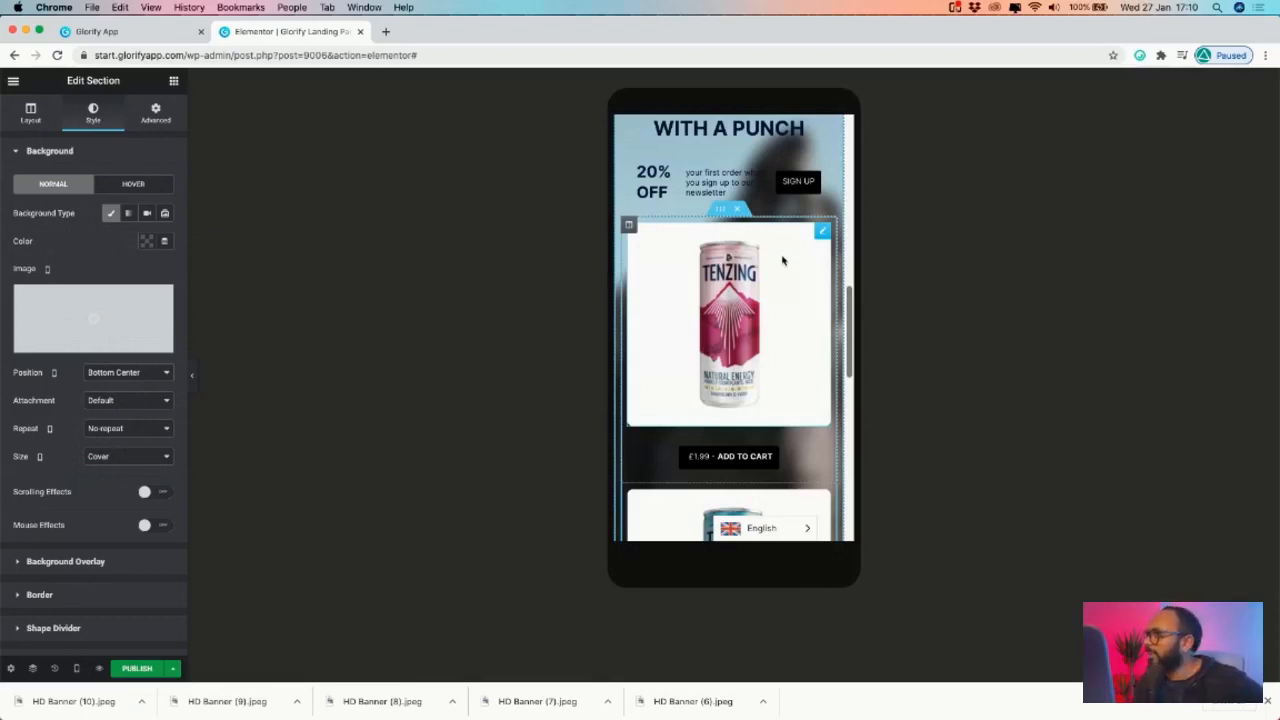
{"action": "scroll", "coordinate": [770, 268], "scroll_direction": "up", "scroll_amount": 5}
{"action": "scroll", "coordinate": [745, 278], "scroll_direction": "down", "scroll_amount": 10}
{"action": "scroll", "coordinate": [746, 283], "scroll_direction": "up", "scroll_amount": 7}
{"action": "scroll", "coordinate": [745, 285], "scroll_direction": "up", "scroll_amount": 8}
{"action": "scroll", "coordinate": [725, 340], "scroll_direction": "down", "scroll_amount": 6}
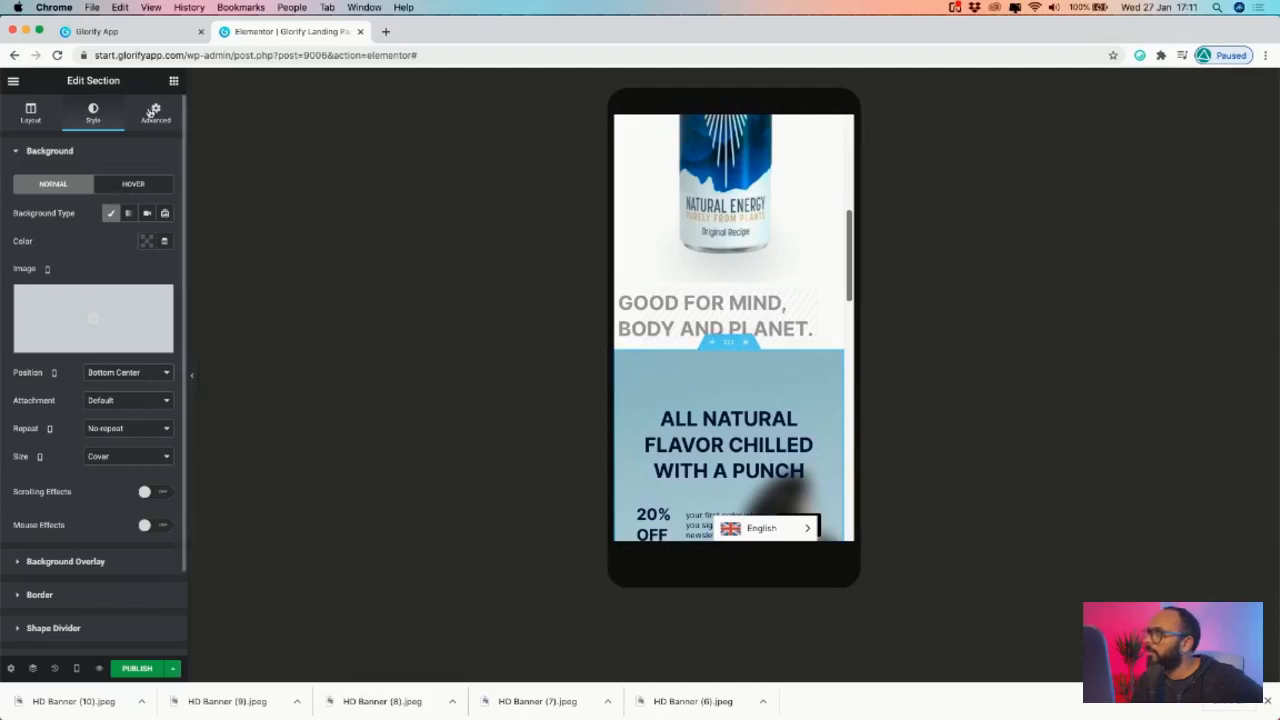
- Return the hero can image's Advanced margins to 0 and preview the mobile page
{"action": "left_click", "coordinate": [153, 112]}
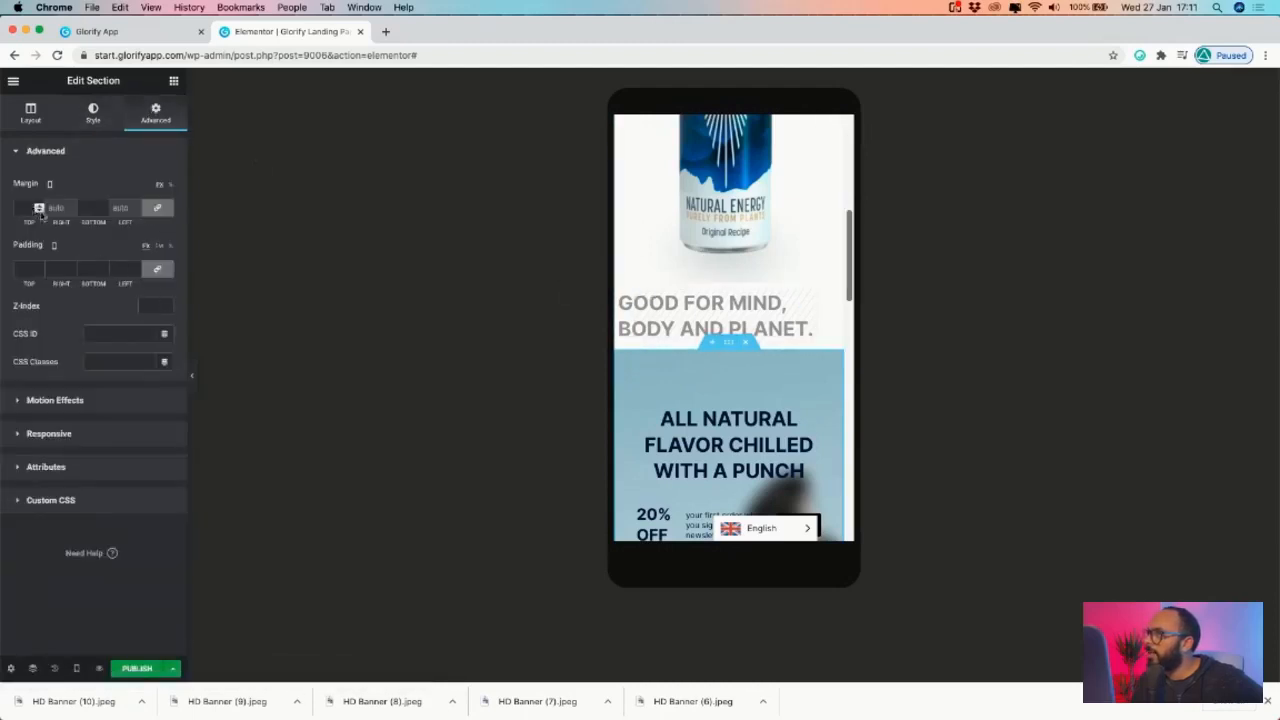
{"action": "left_click", "coordinate": [39, 208]}
{"action": "type", "text": "0"}
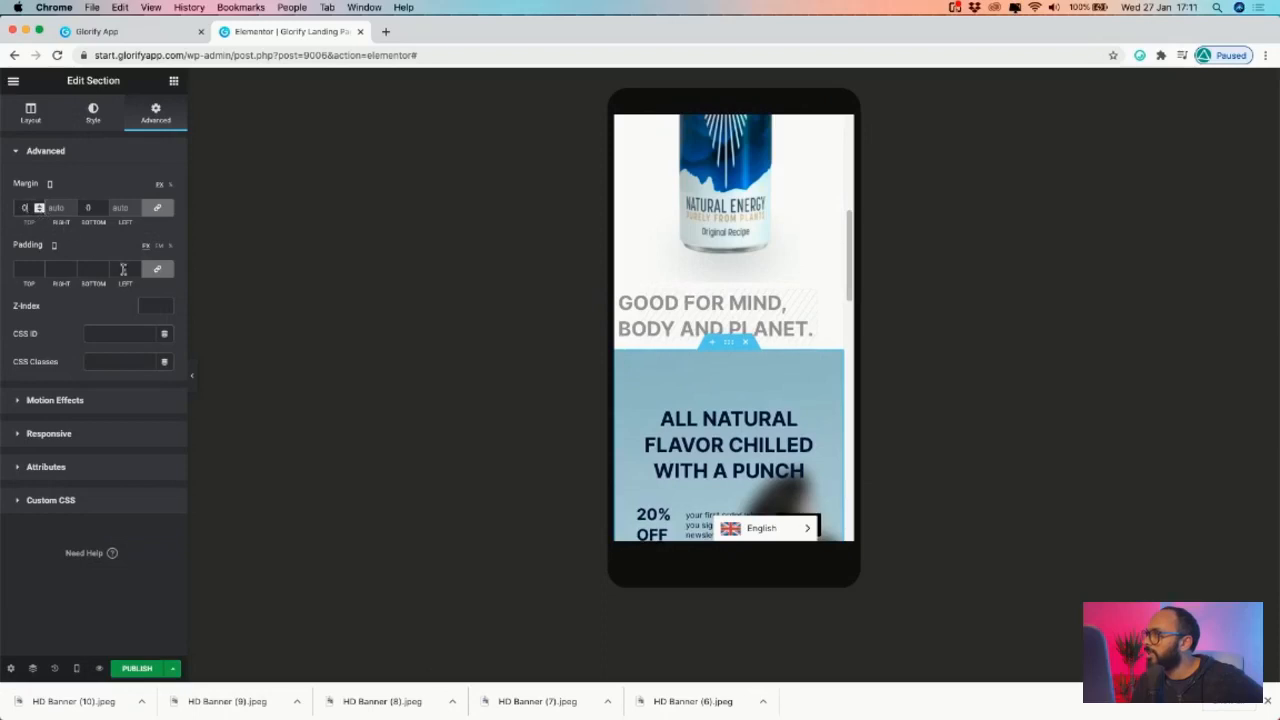
{"action": "left_click", "coordinate": [190, 372]}
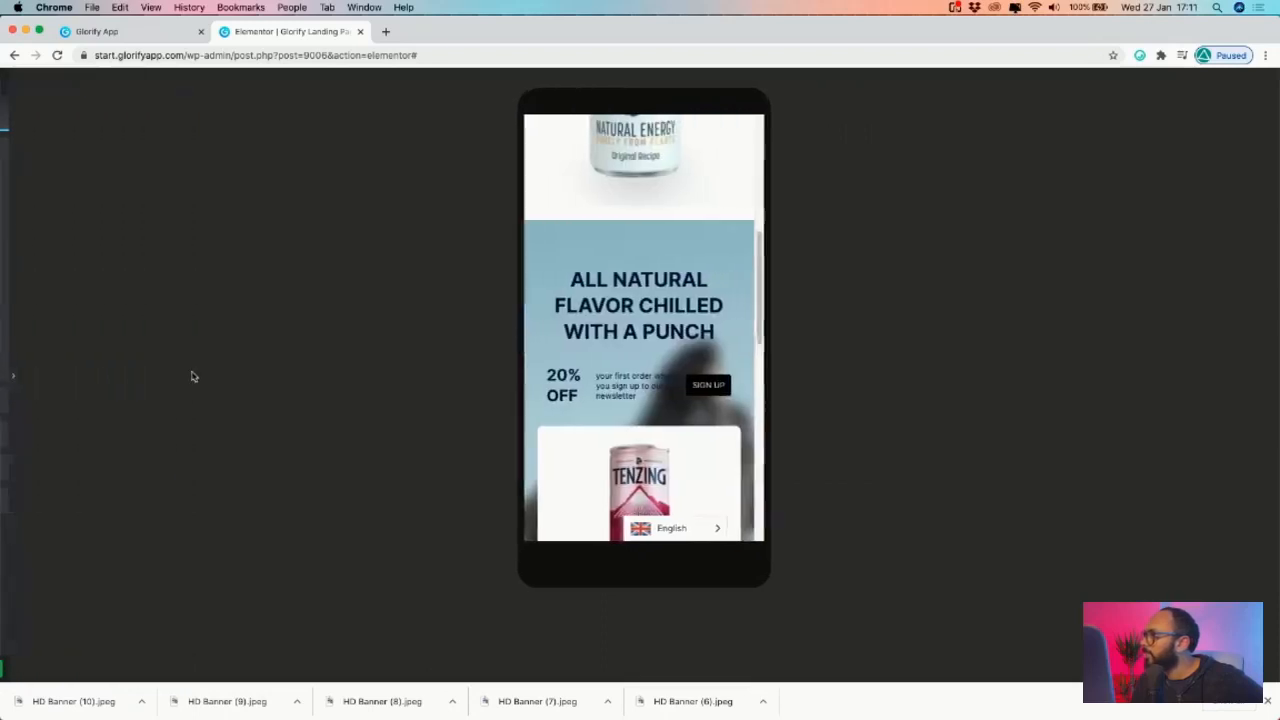
{"action": "left_click", "coordinate": [5, 367]}
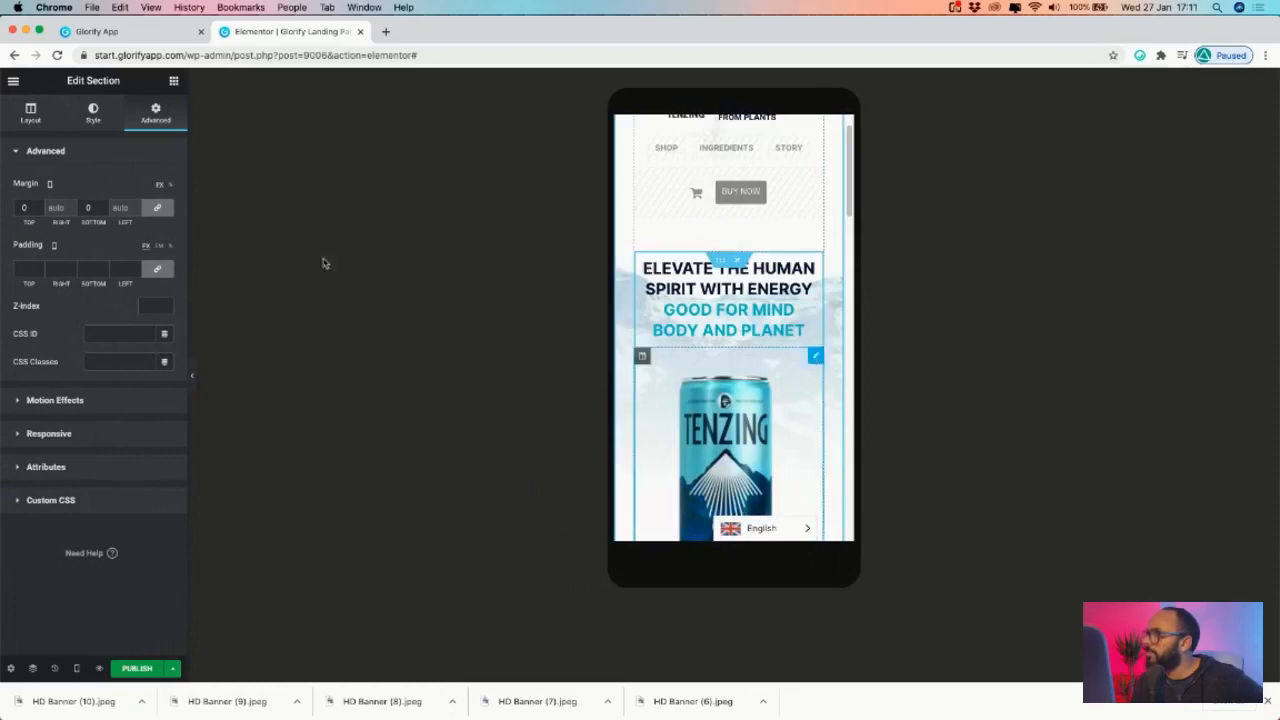
{"action": "left_click", "coordinate": [41, 211]}
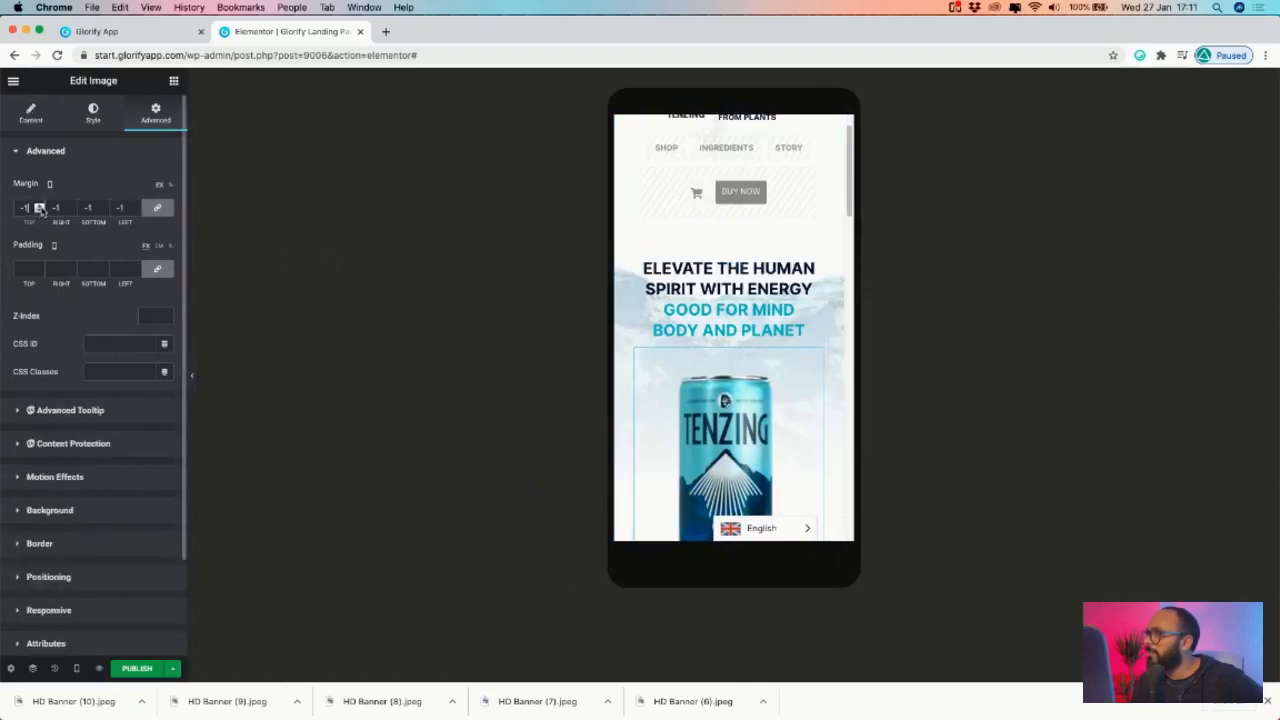
{"action": "left_click", "coordinate": [39, 204]}
{"action": "scroll", "coordinate": [742, 234], "scroll_direction": "up", "scroll_amount": 1}
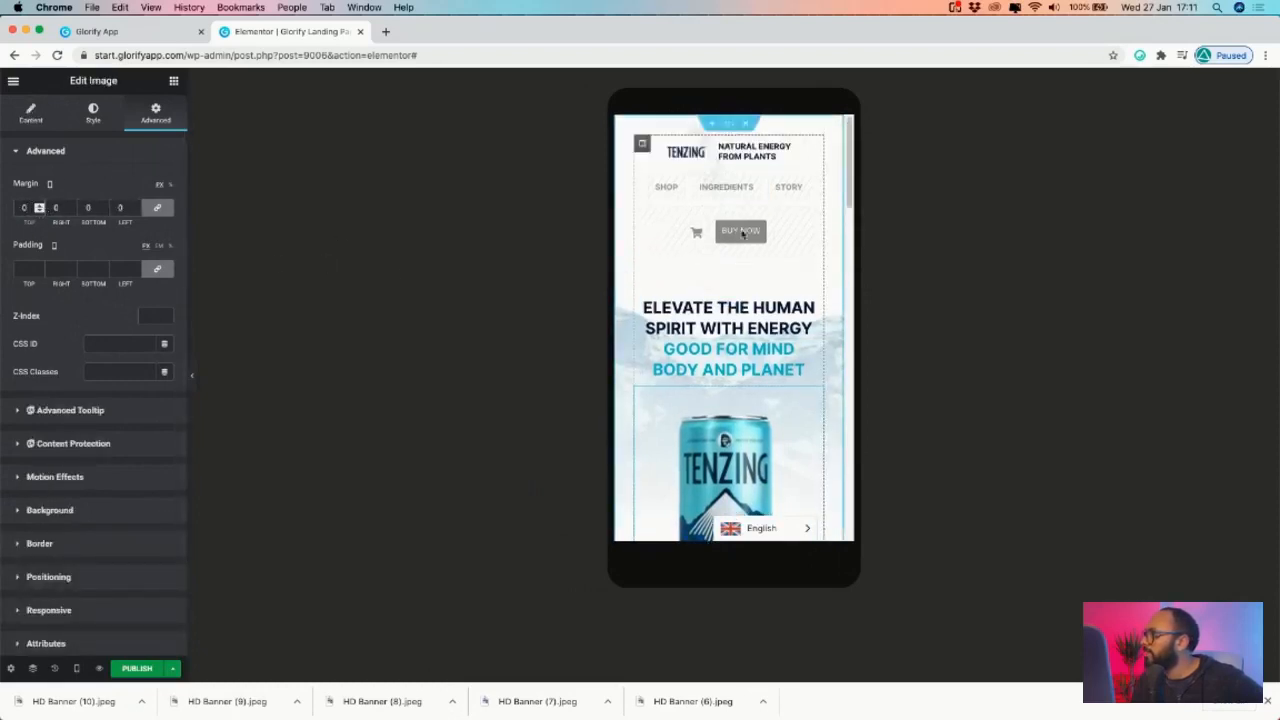
- Set the header section's linked top and bottom margin to 0, then preview
{"action": "left_click", "coordinate": [728, 125]}
{"action": "left_click", "coordinate": [43, 208]}
{"action": "type", "text": "0"}
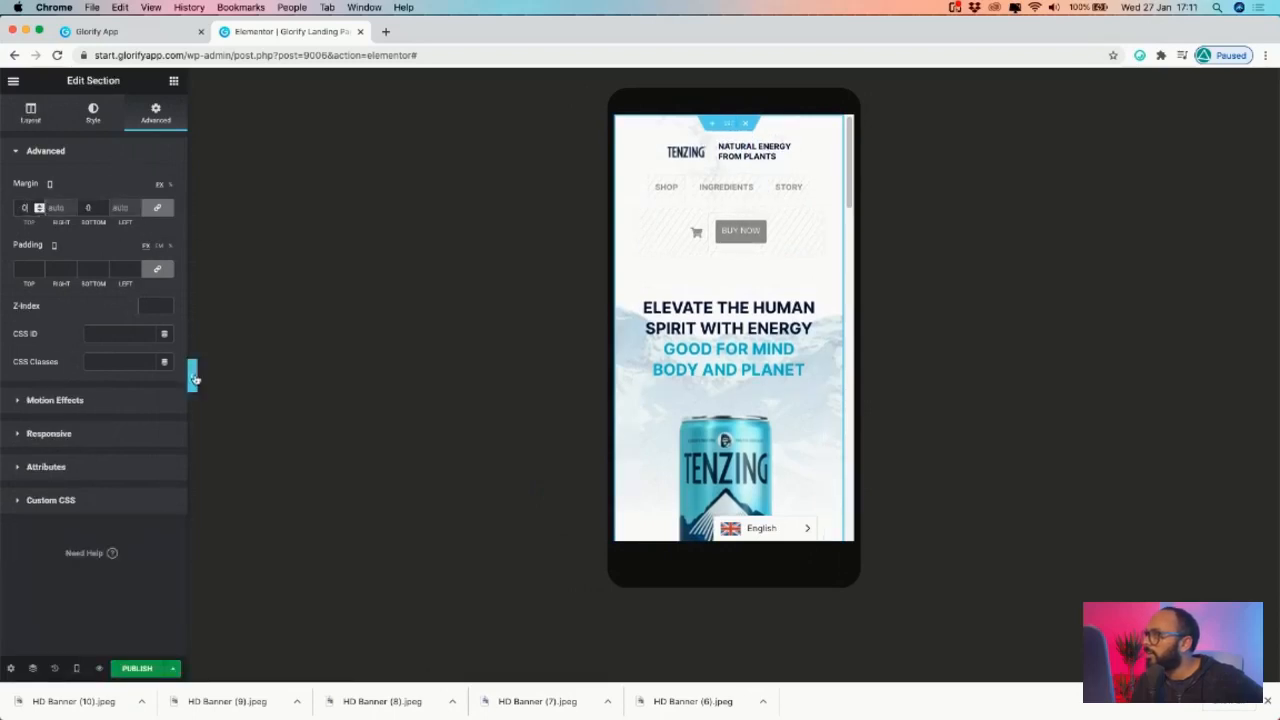
{"action": "left_click", "coordinate": [194, 376]}
- Pull the blue All Natural Flavor section up with a top margin stepped to -15
{"action": "scroll", "coordinate": [653, 291], "scroll_direction": "down", "scroll_amount": 5}
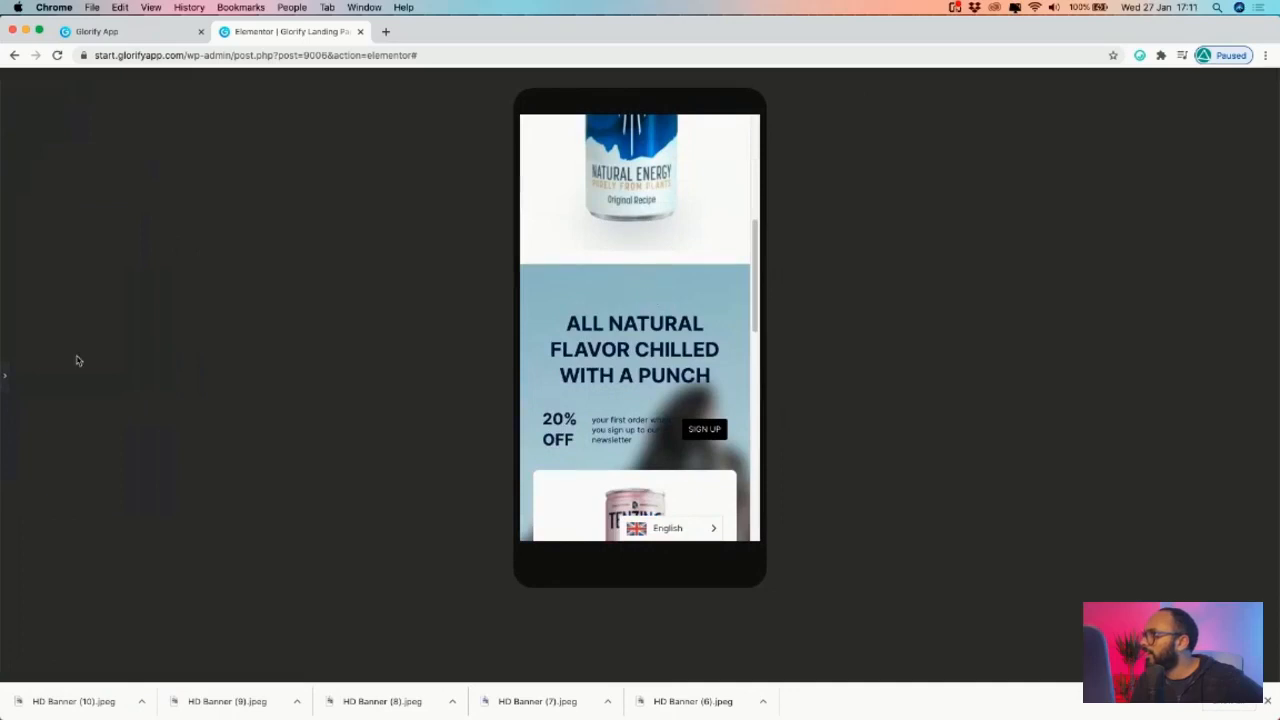
{"action": "left_click", "coordinate": [5, 376]}
{"action": "left_click", "coordinate": [729, 387]}
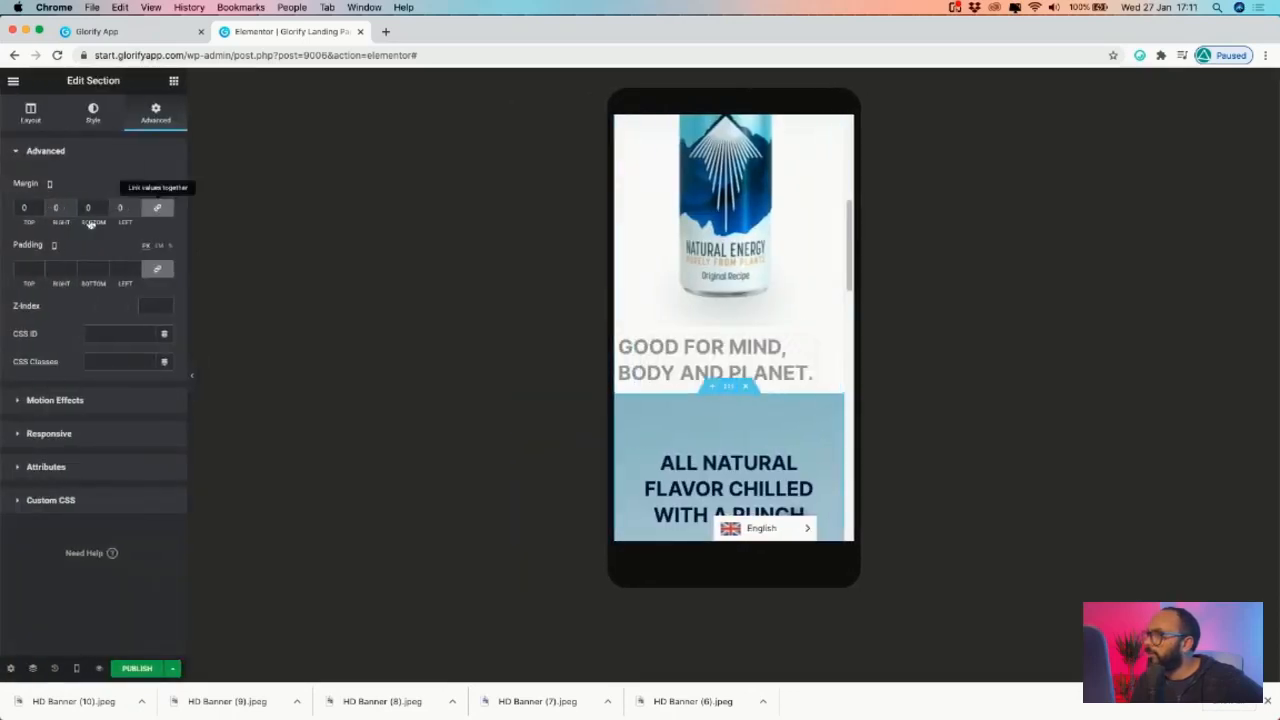
{"action": "left_click", "coordinate": [39, 210]}
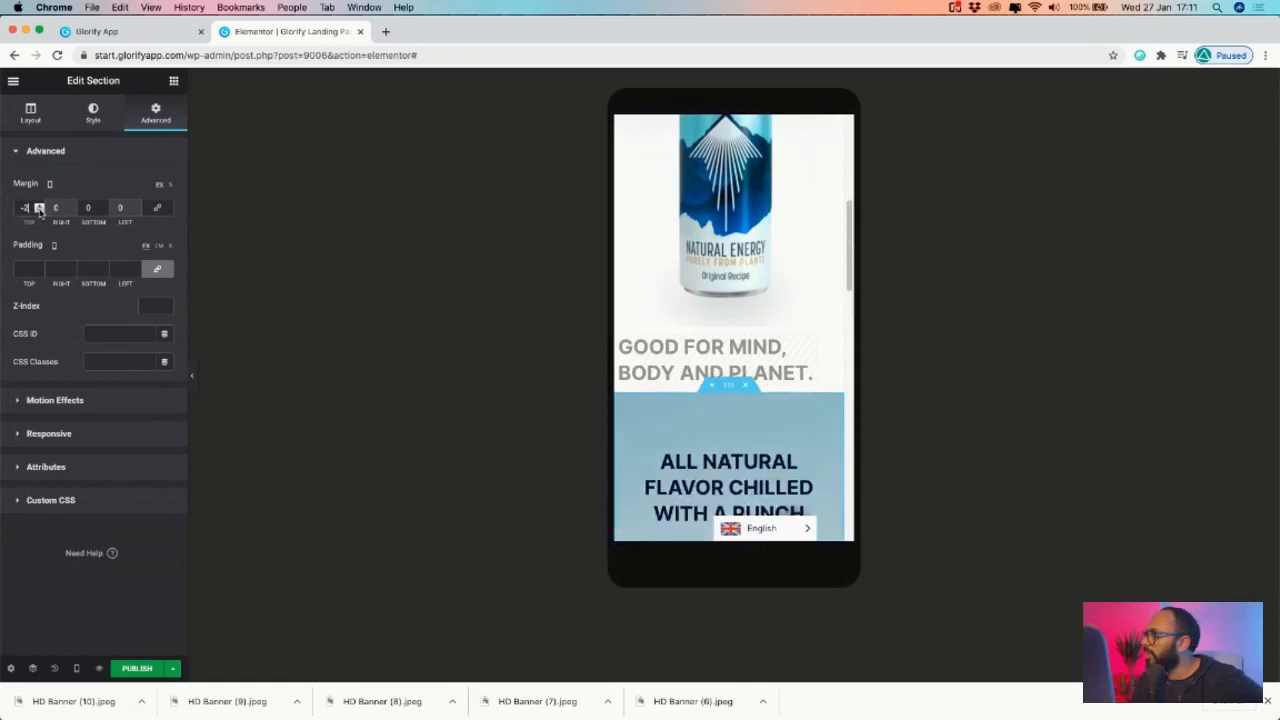
{"action": "left_click", "coordinate": [39, 210]}
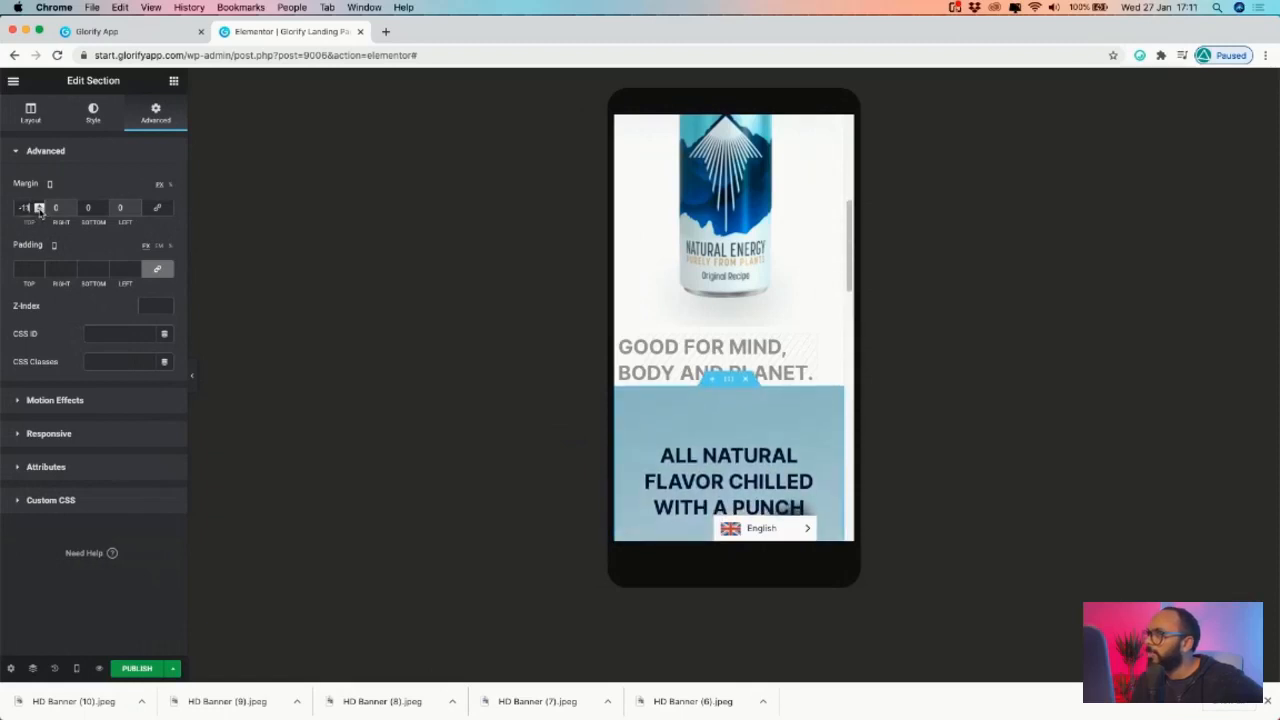
{"action": "left_click", "coordinate": [194, 376]}
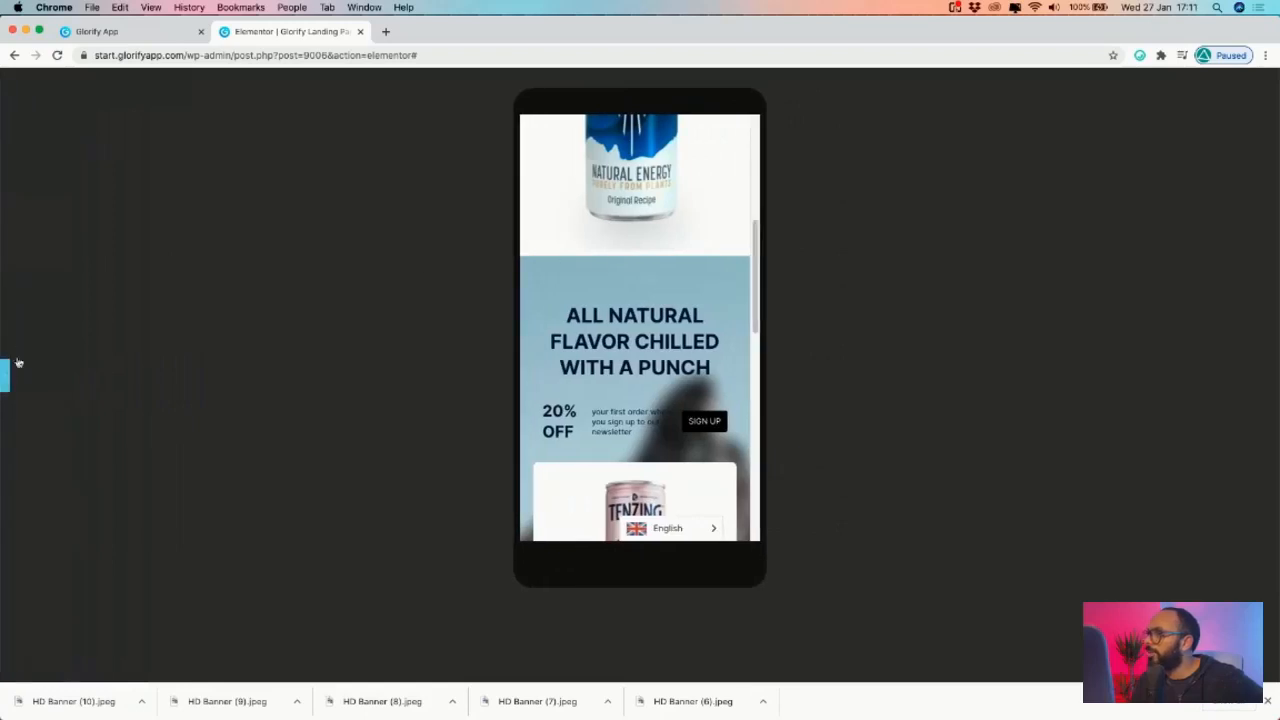
{"action": "left_click", "coordinate": [5, 376]}
{"action": "left_click", "coordinate": [39, 211]}
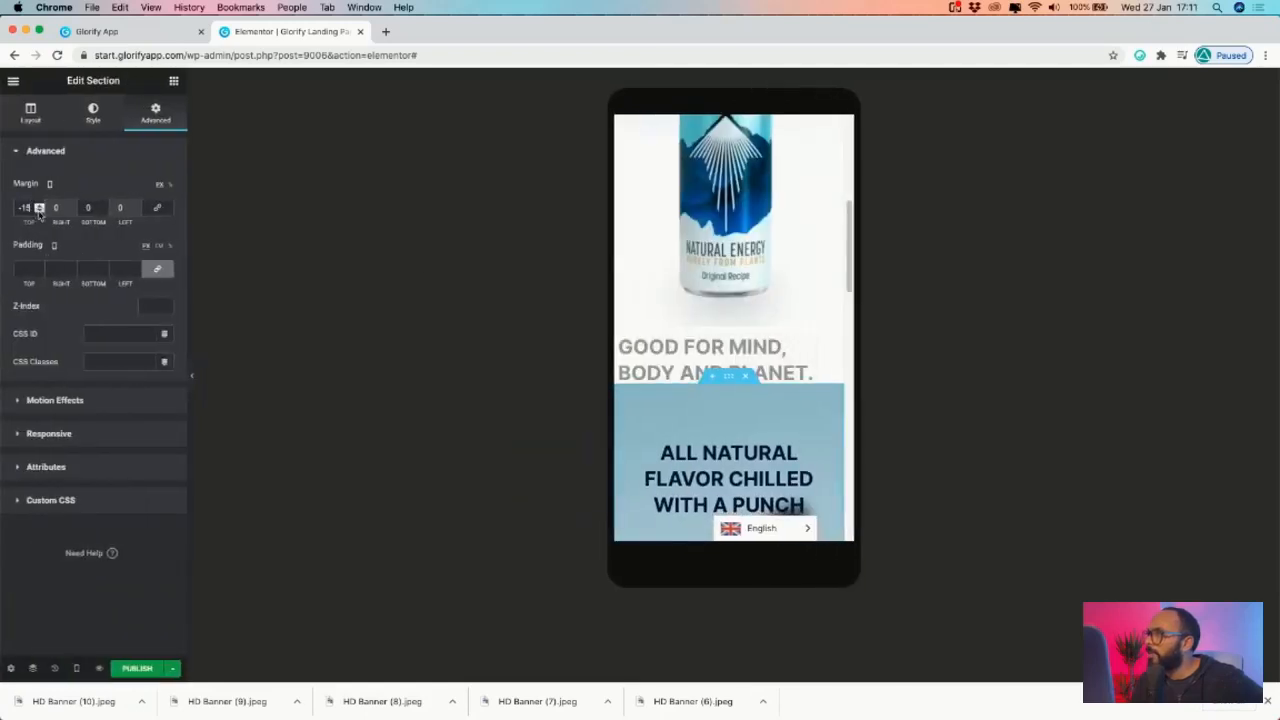
{"action": "left_click", "coordinate": [191, 371]}
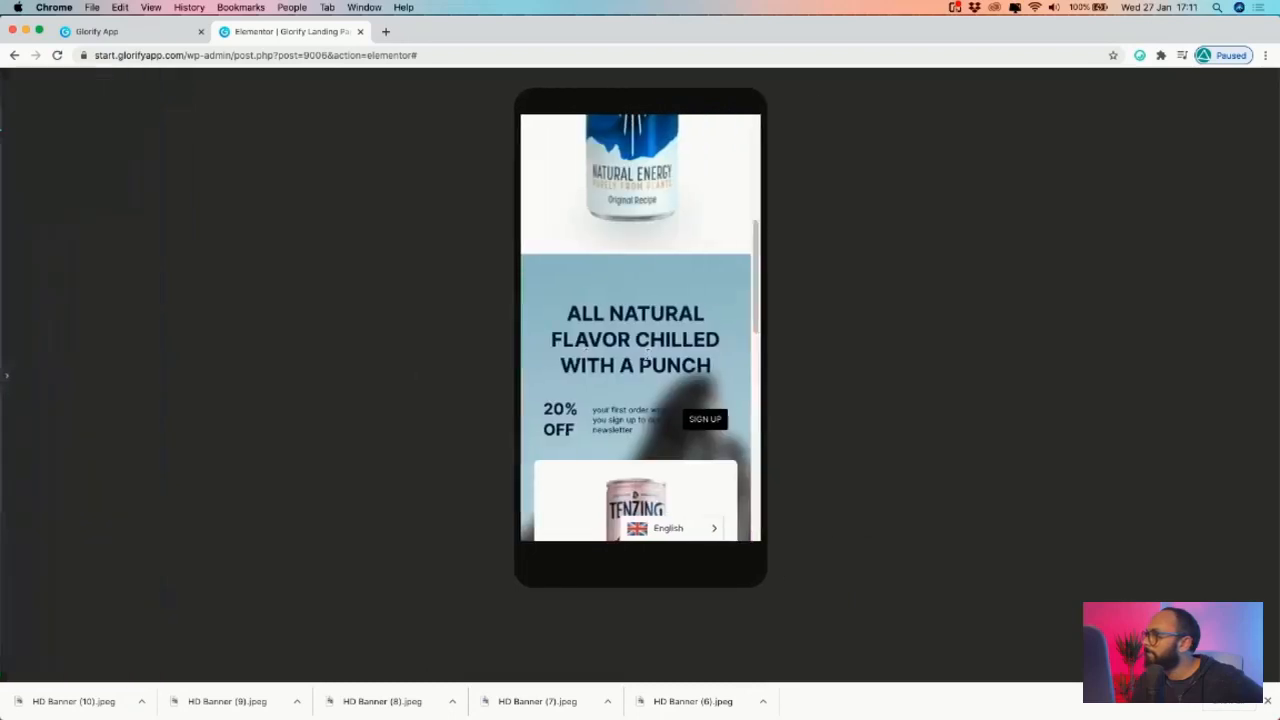
- Lower the blue section's top margin further to -20 and check the mobile spacing
{"action": "left_click", "coordinate": [6, 375]}
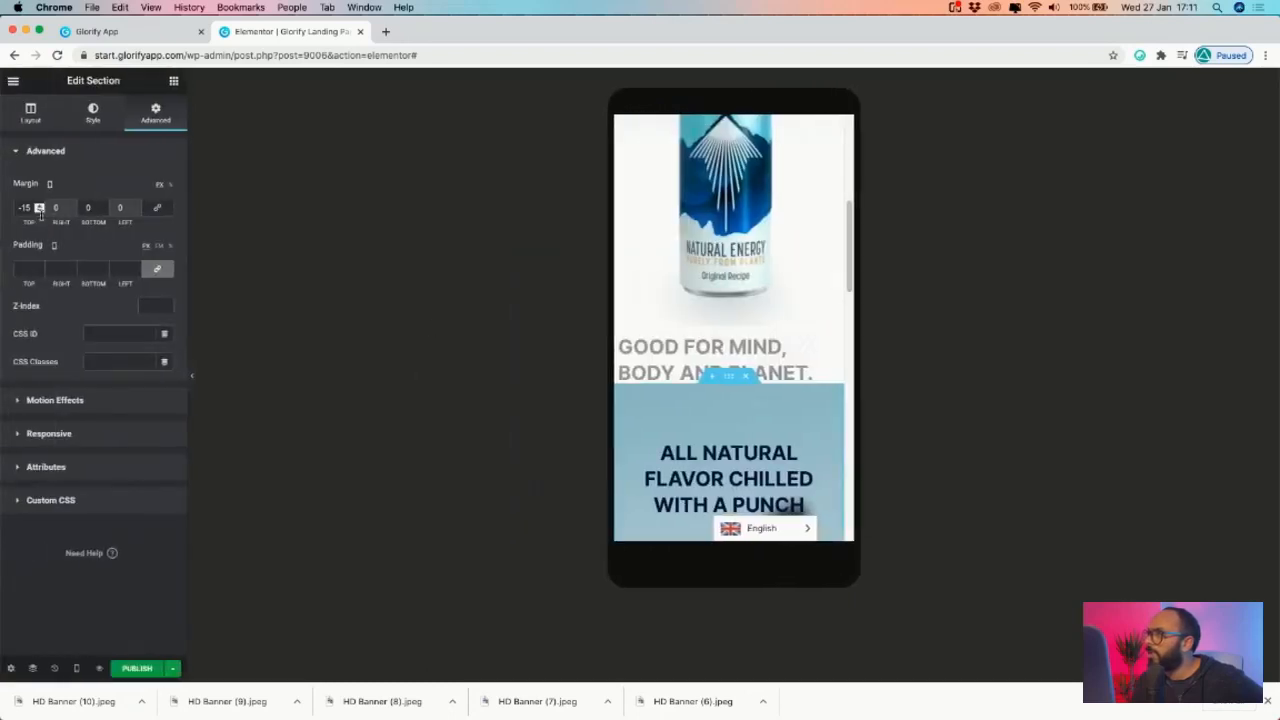
{"action": "left_click", "coordinate": [40, 211]}
{"action": "left_click", "coordinate": [40, 211]}
{"action": "left_click", "coordinate": [40, 211]}
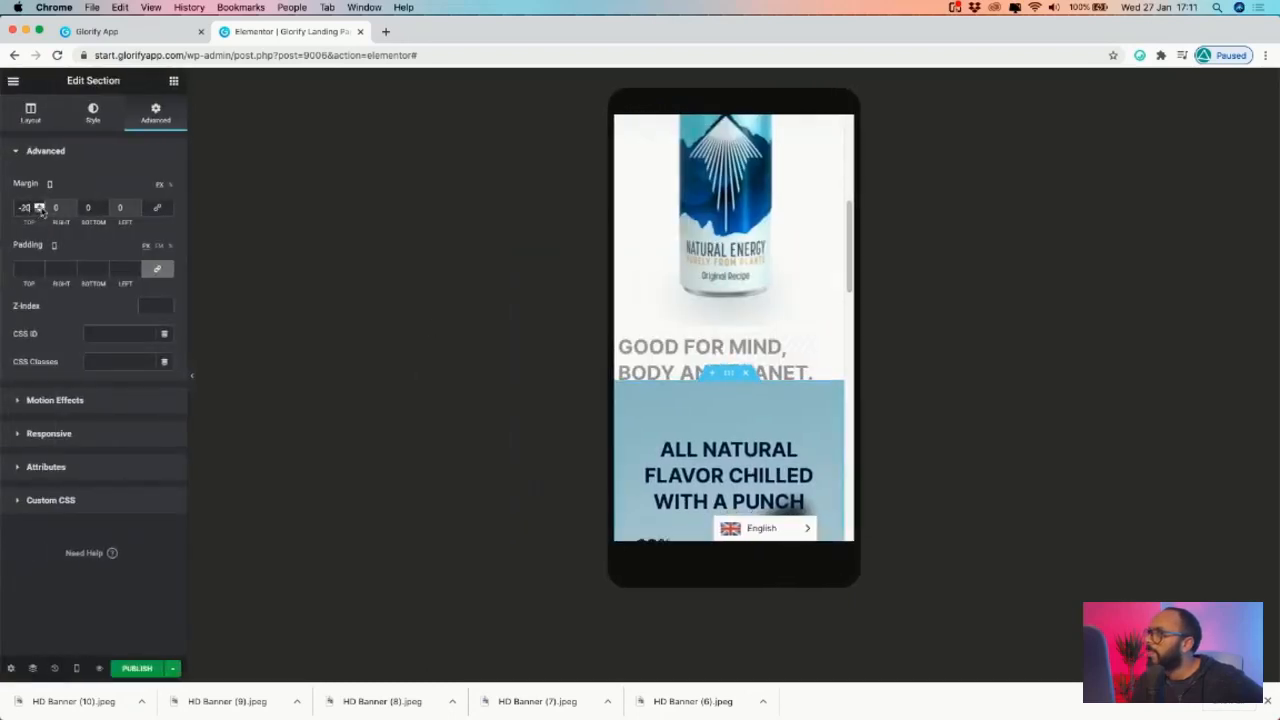
{"action": "left_click", "coordinate": [194, 385]}
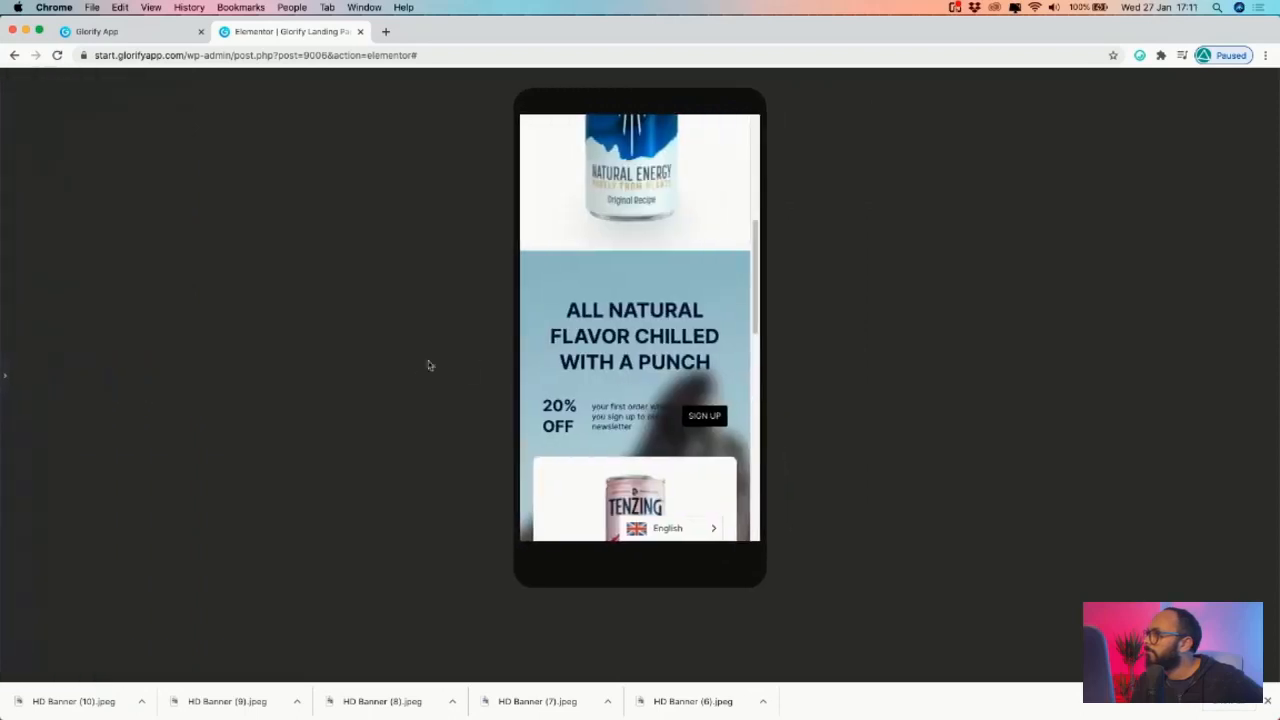
{"action": "left_click", "coordinate": [5, 378]}
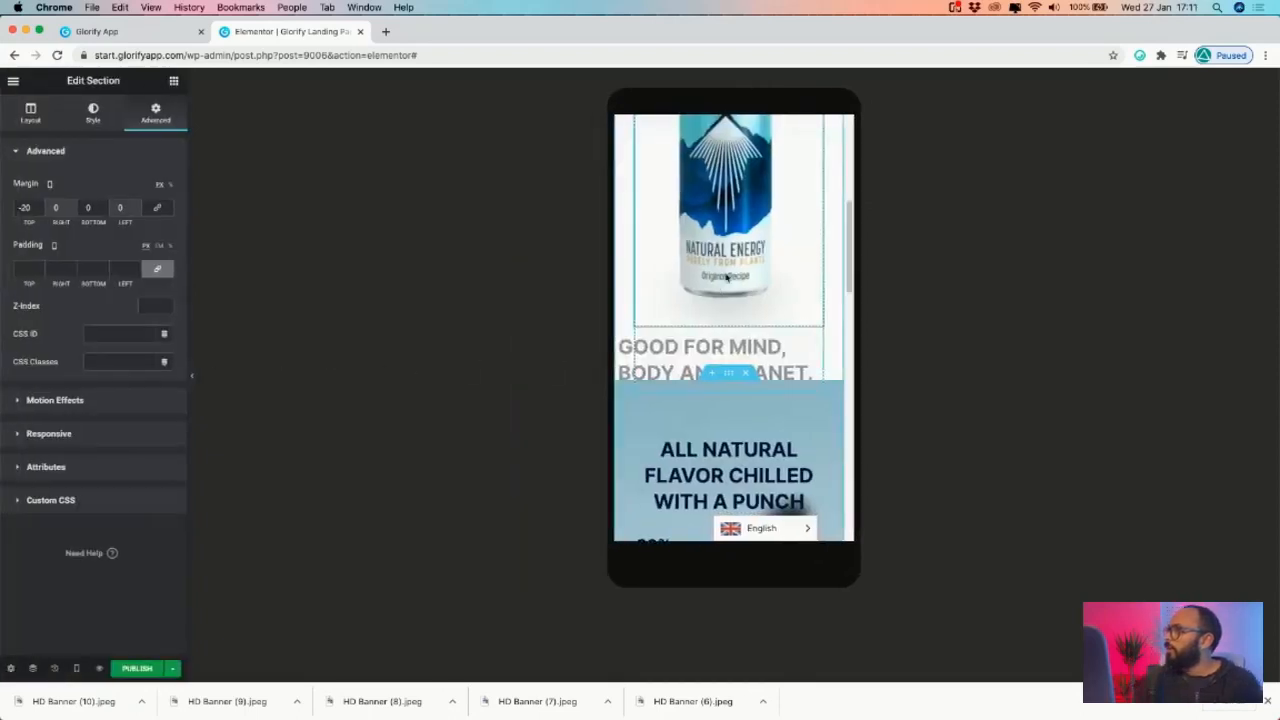
- Switch Responsive Mode to Desktop and review the page full-width
{"action": "left_click", "coordinate": [76, 668]}
{"action": "left_click", "coordinate": [49, 581]}
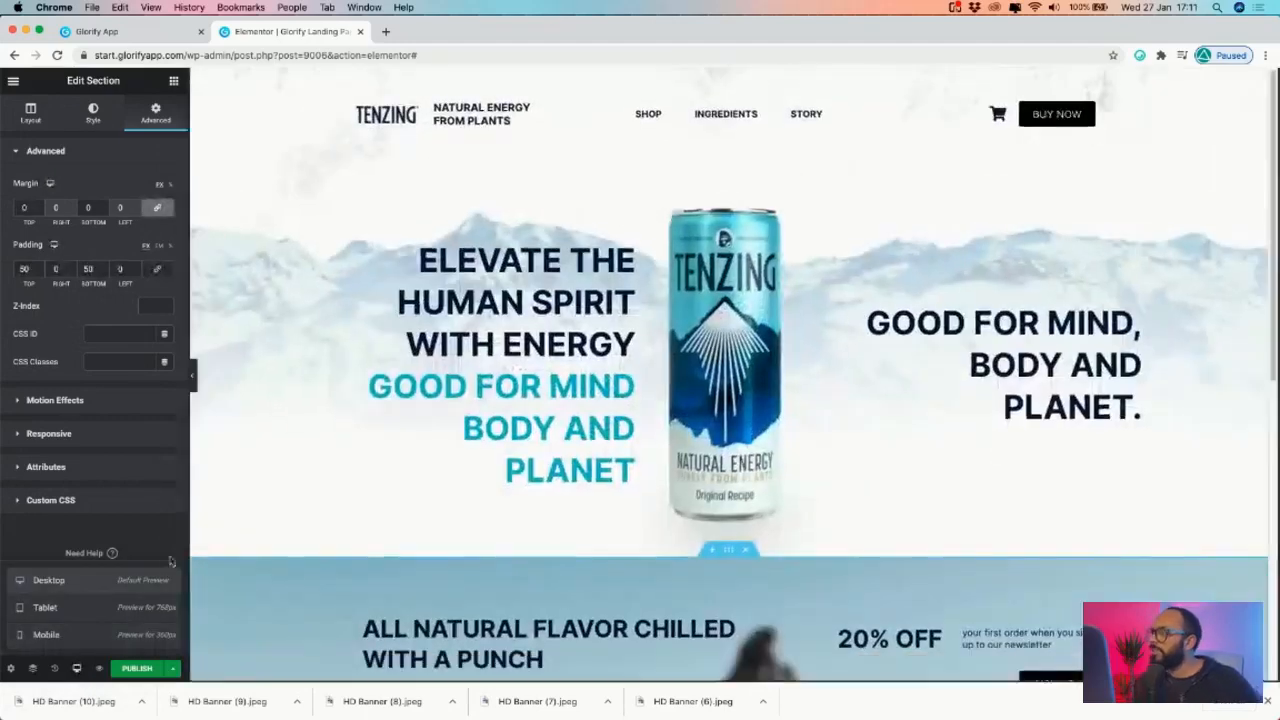
{"action": "left_click", "coordinate": [191, 376]}
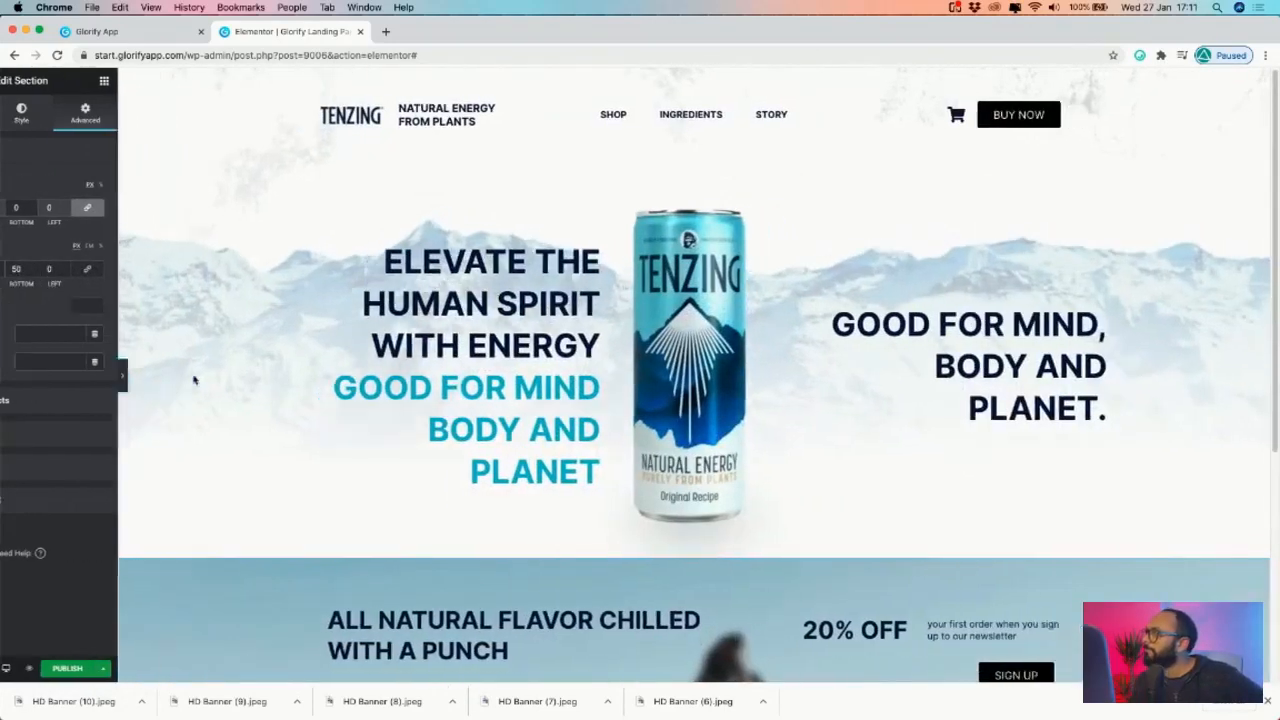
{"action": "scroll", "coordinate": [647, 268], "scroll_direction": "down", "scroll_amount": 5}
{"action": "scroll", "coordinate": [647, 268], "scroll_direction": "up", "scroll_amount": 5}
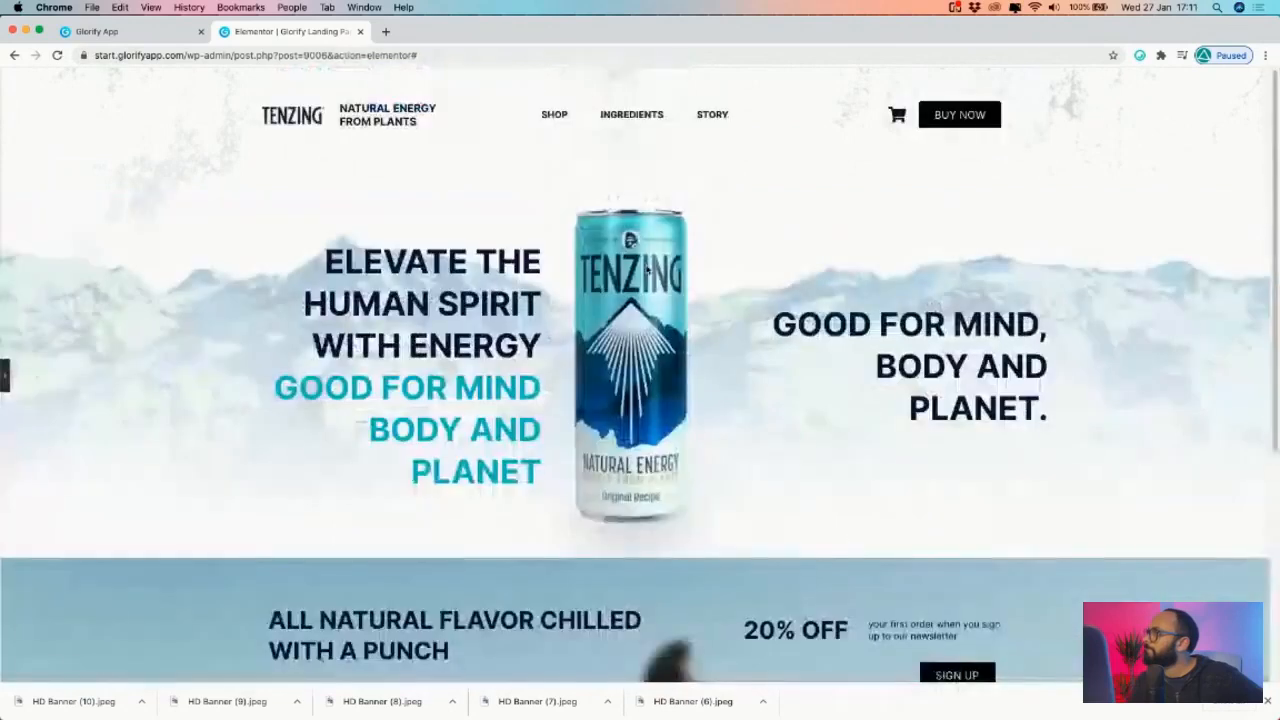
- Left-align the right-hand GOOD FOR MIND, BODY AND PLANET. heading
{"action": "left_click", "coordinate": [6, 377]}
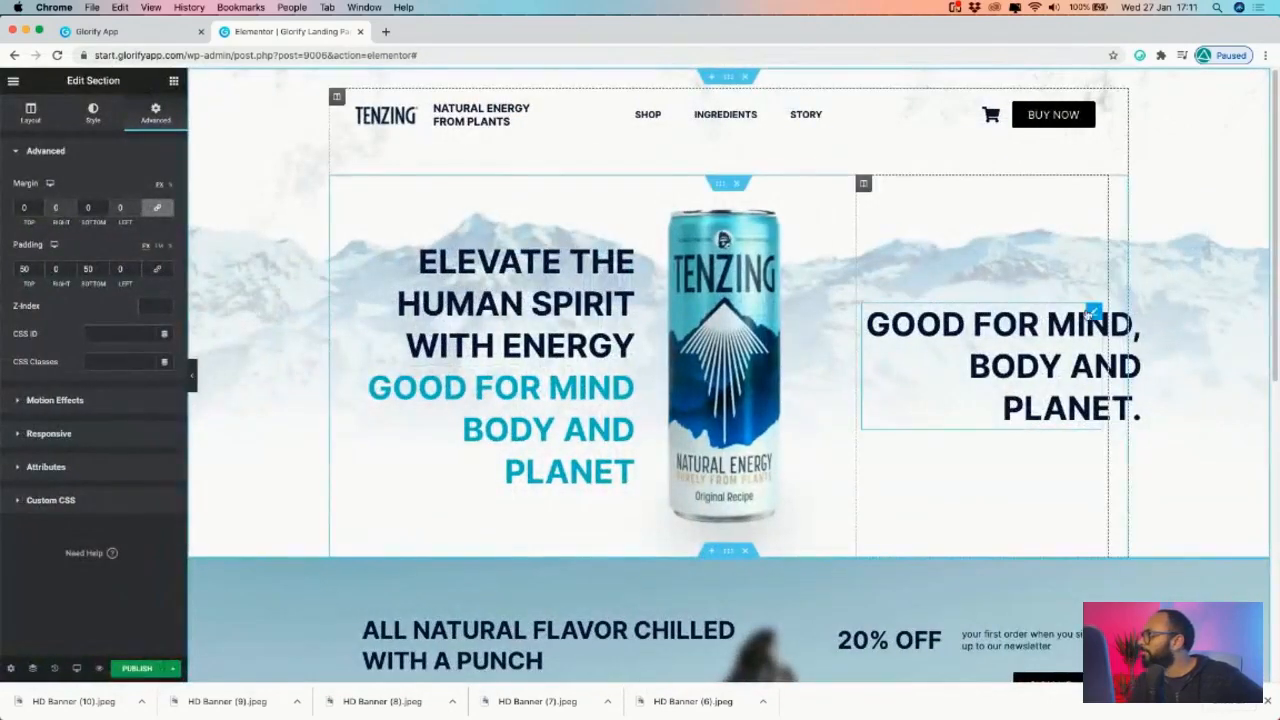
{"action": "left_click", "coordinate": [1093, 313]}
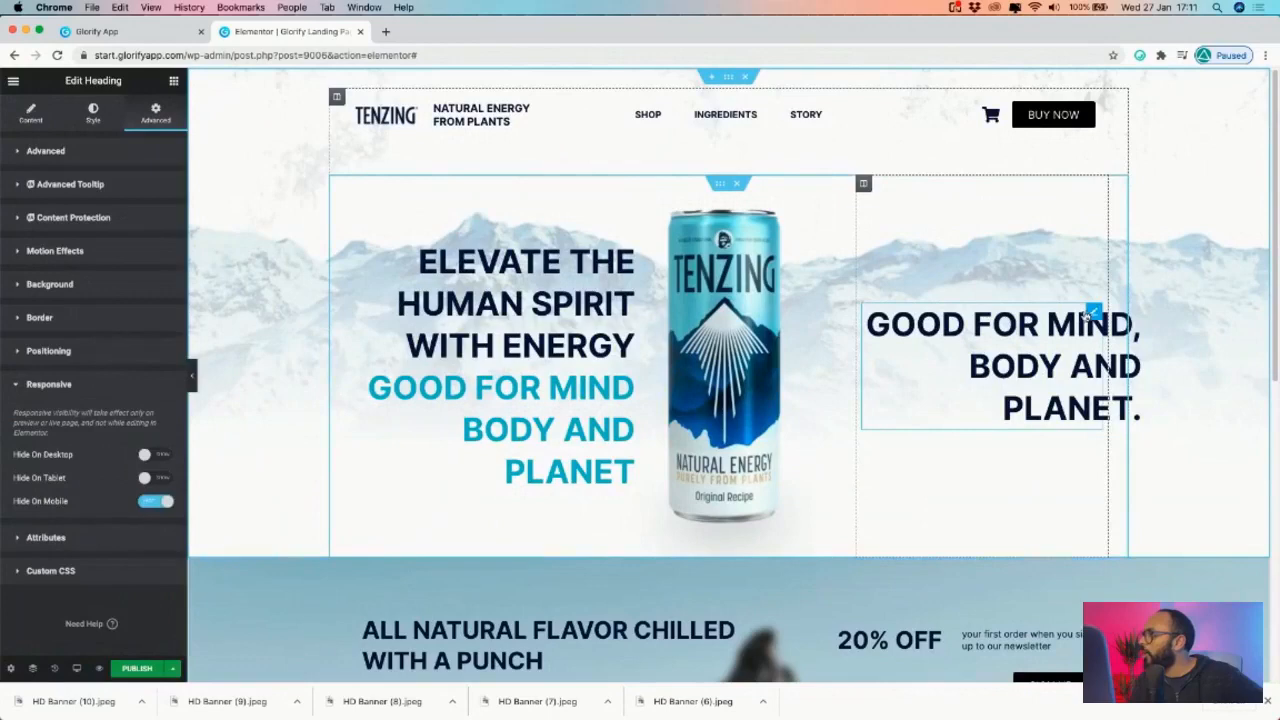
{"action": "left_click", "coordinate": [93, 112]}
{"action": "left_click", "coordinate": [155, 112]}
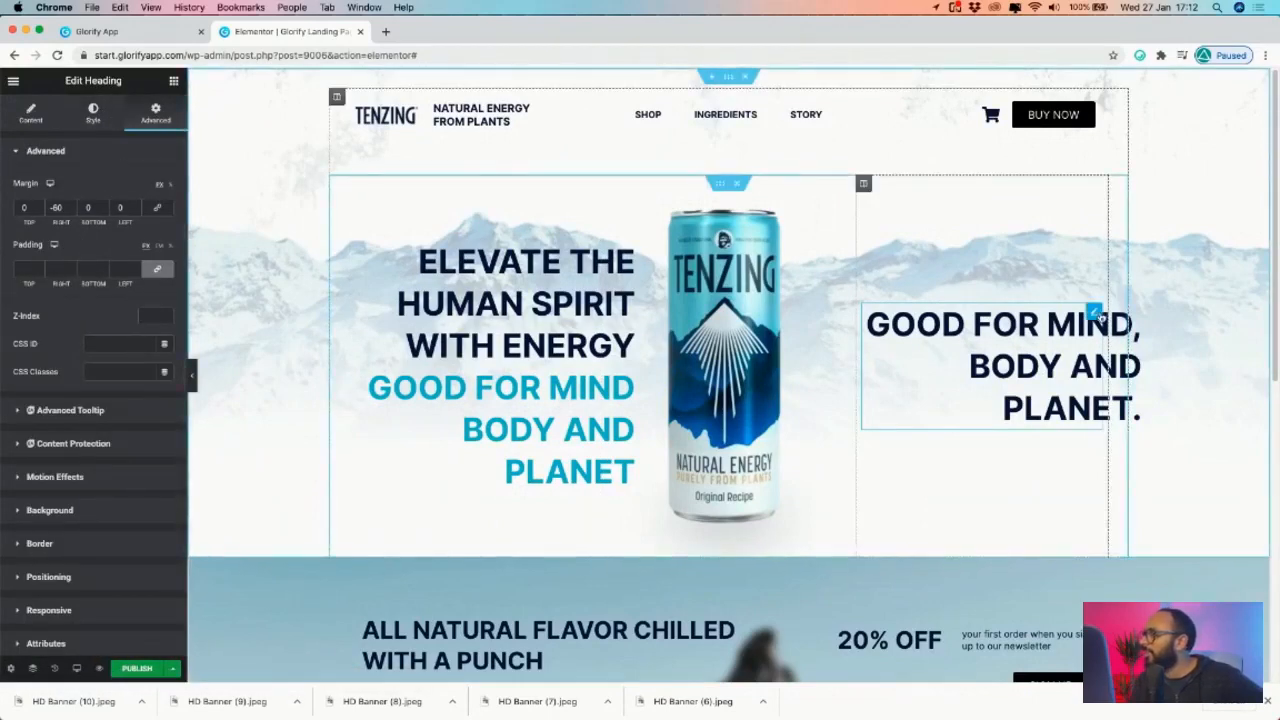
{"action": "left_click", "coordinate": [30, 112]}
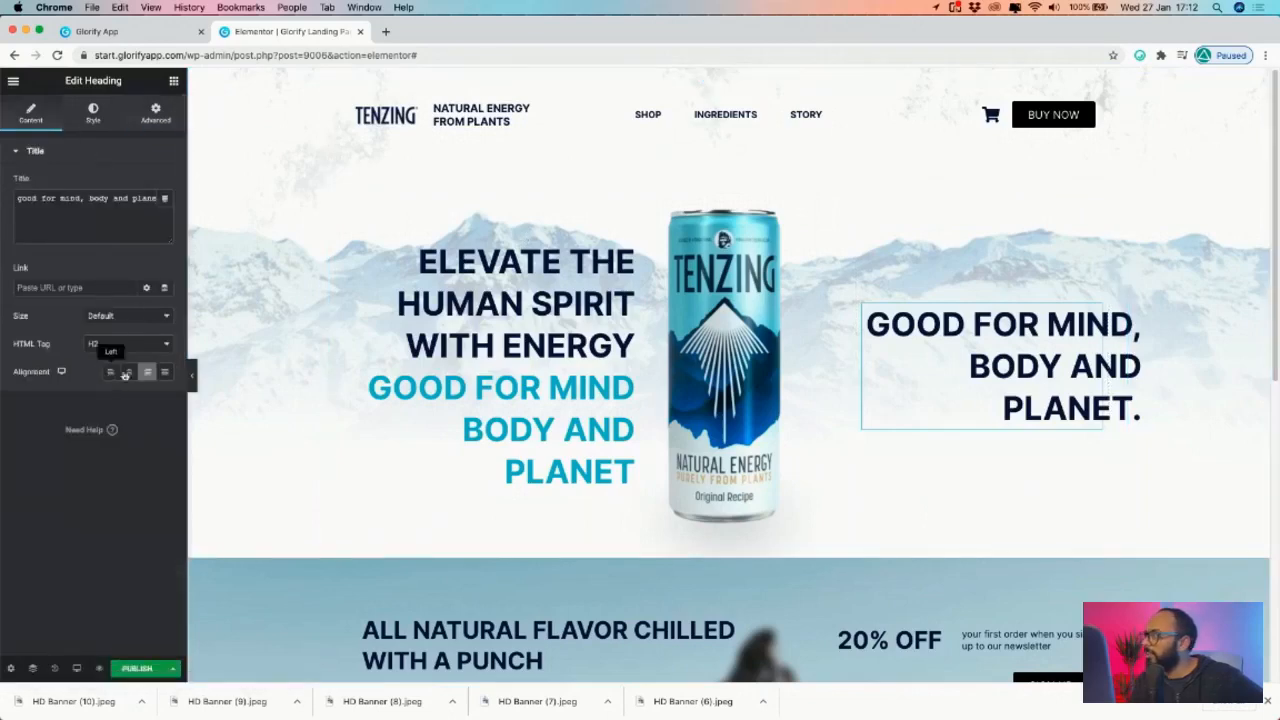
{"action": "left_click", "coordinate": [111, 373]}
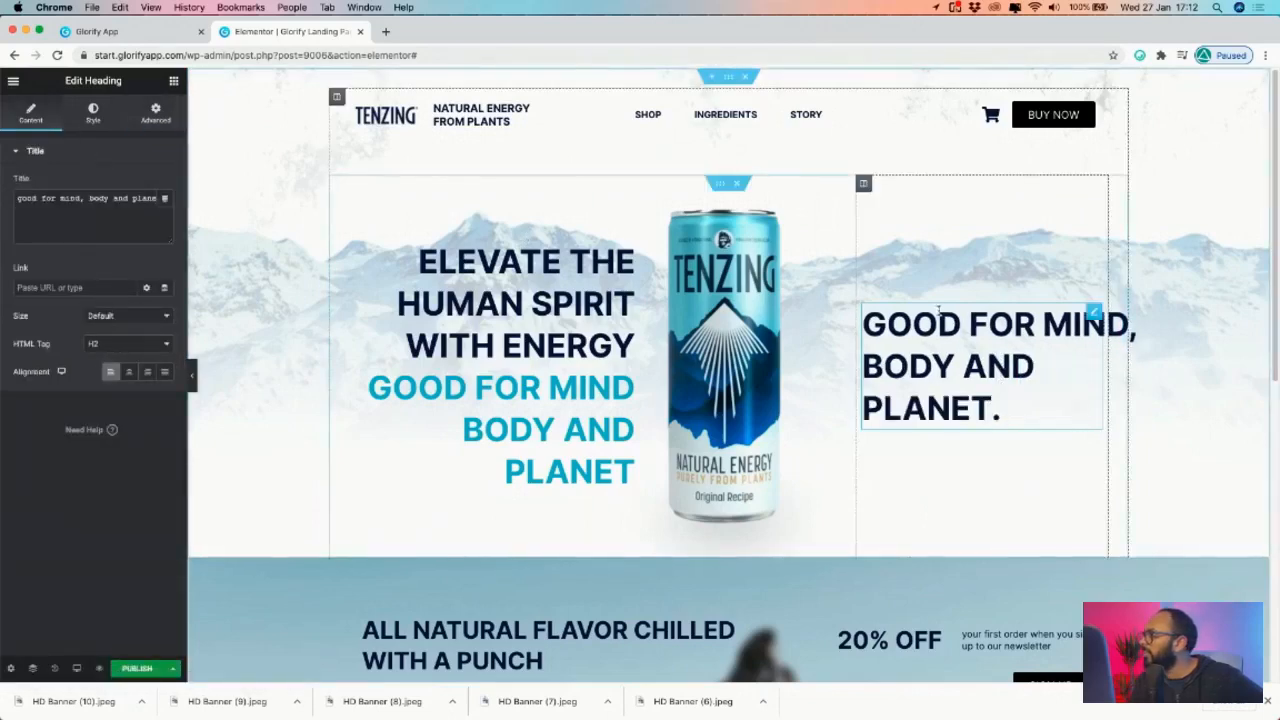
{"action": "left_click", "coordinate": [155, 112]}
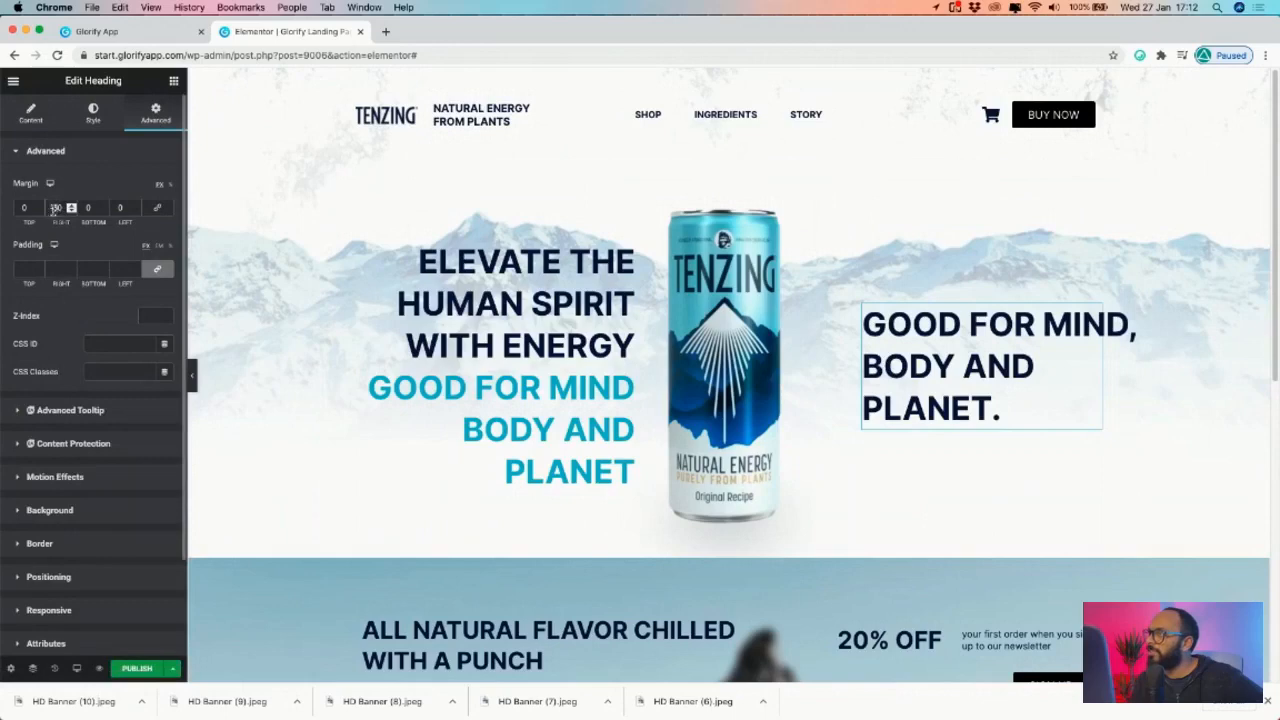
- Set the heading's right margin back to 0
{"action": "type", "text": "16"}
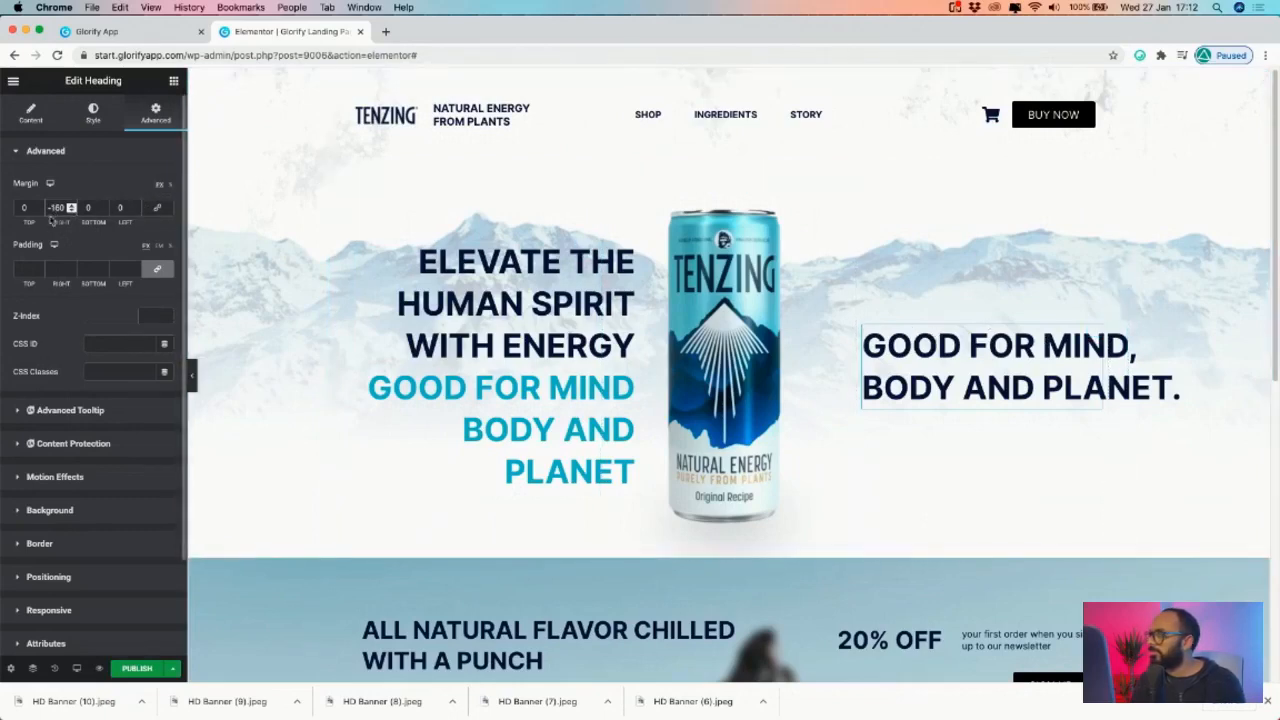
{"action": "key", "text": "BackSpace"}
{"action": "type", "text": "28"}
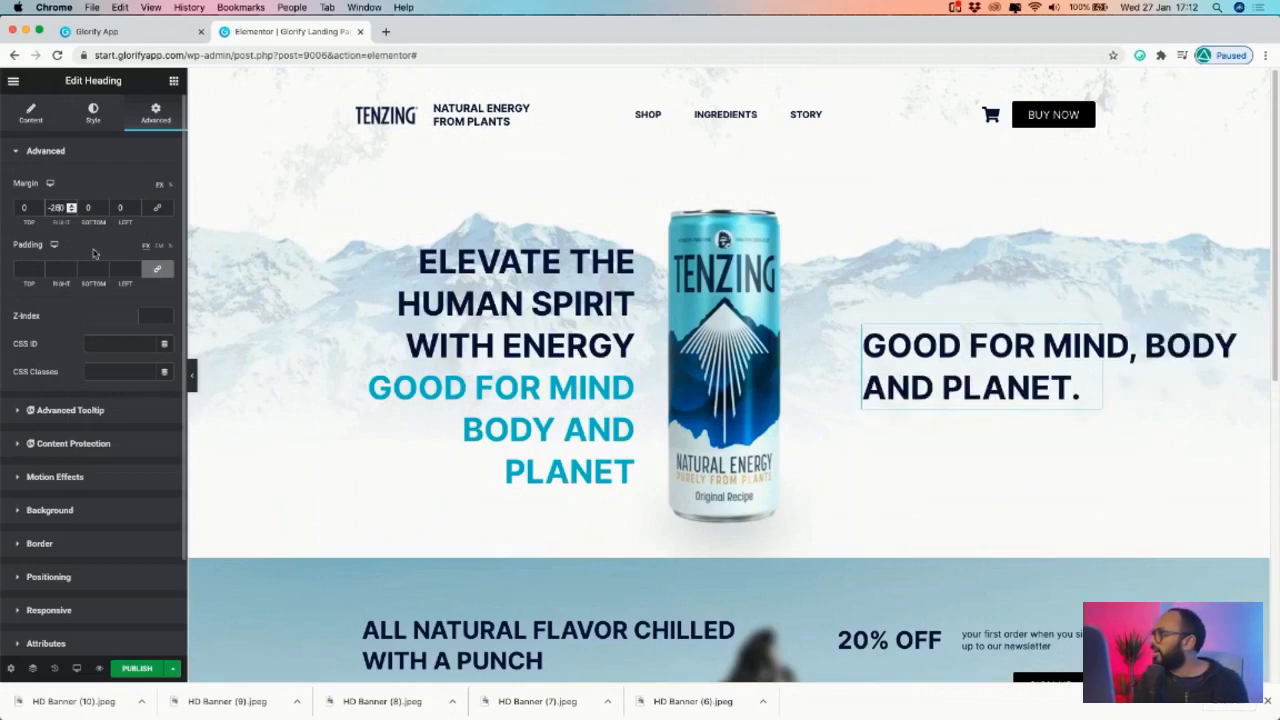
{"action": "left_click_drag", "start_coordinate": [52, 207], "coordinate": [85, 218]}
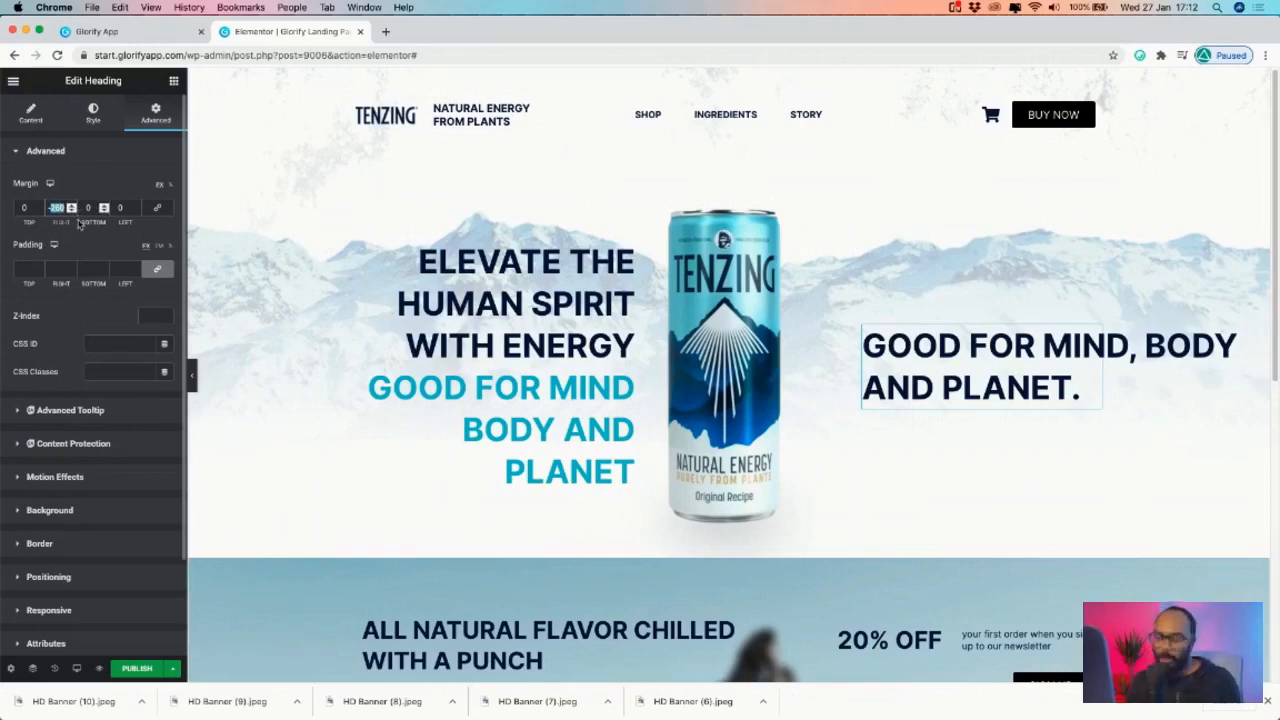
{"action": "type", "text": "0"}
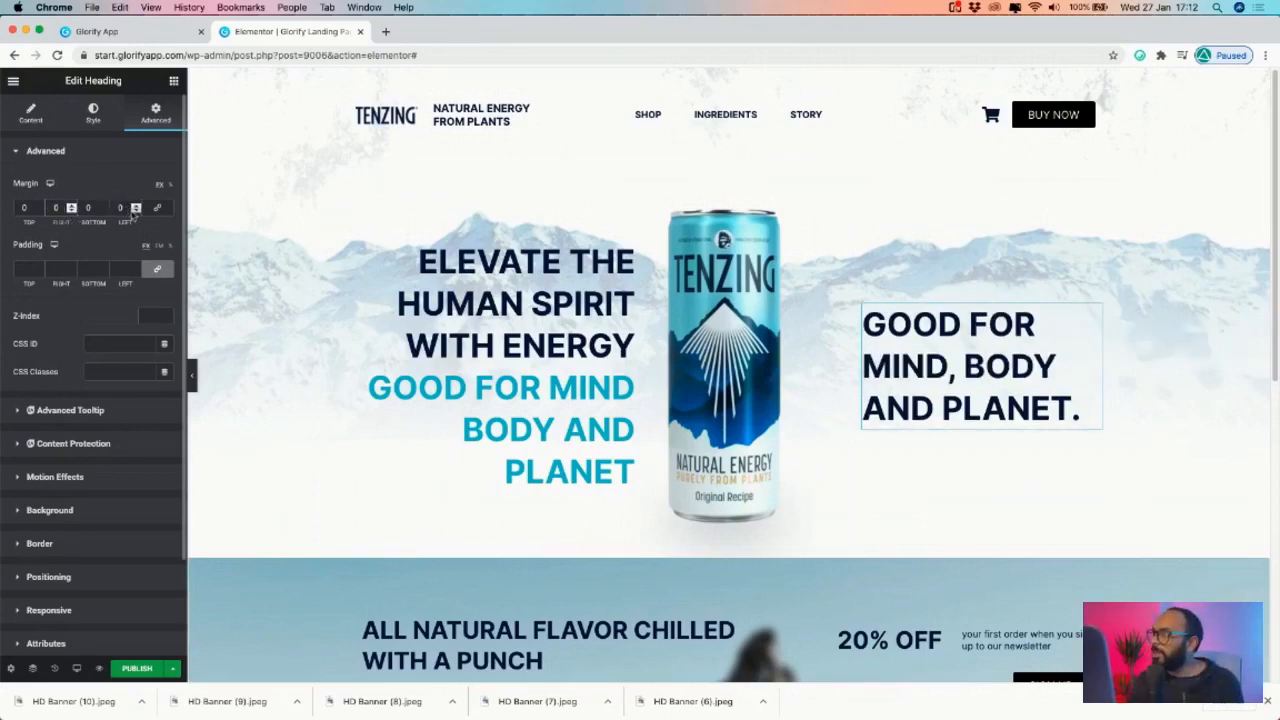
- Try left margins of -60, -150 and -120, settling on -60 px
{"action": "left_click", "coordinate": [135, 211]}
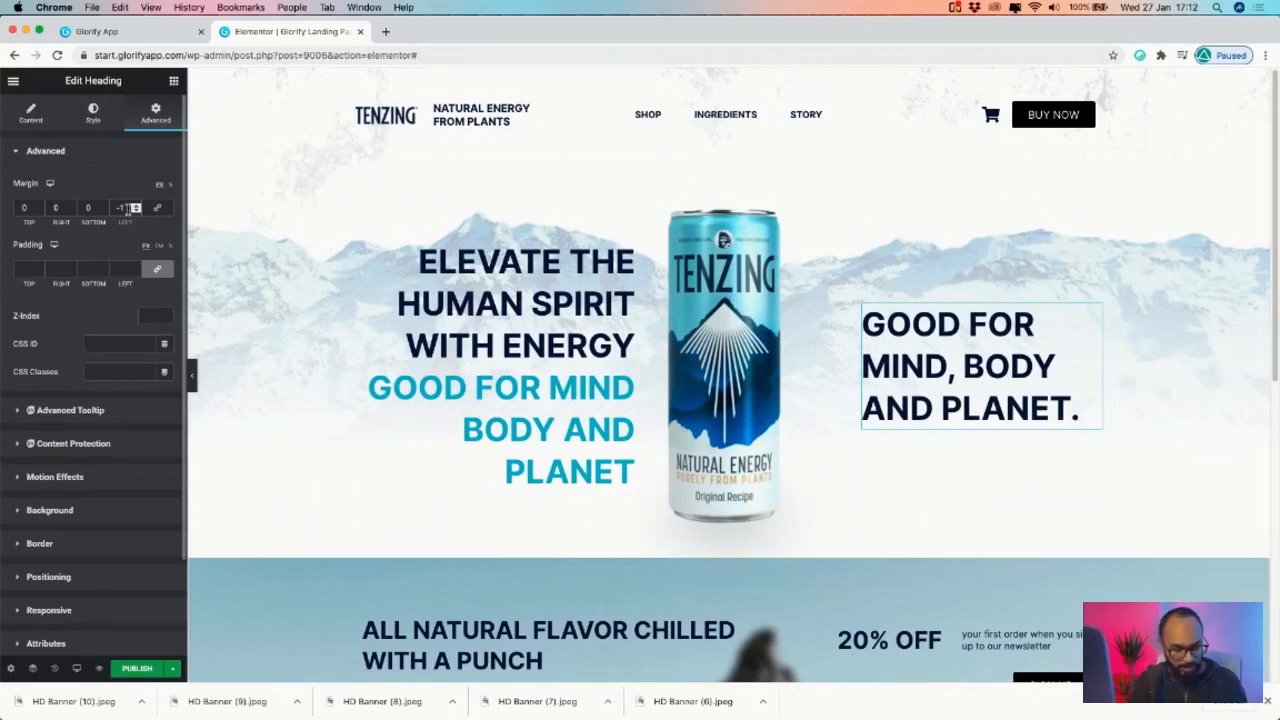
{"action": "type", "text": "60"}
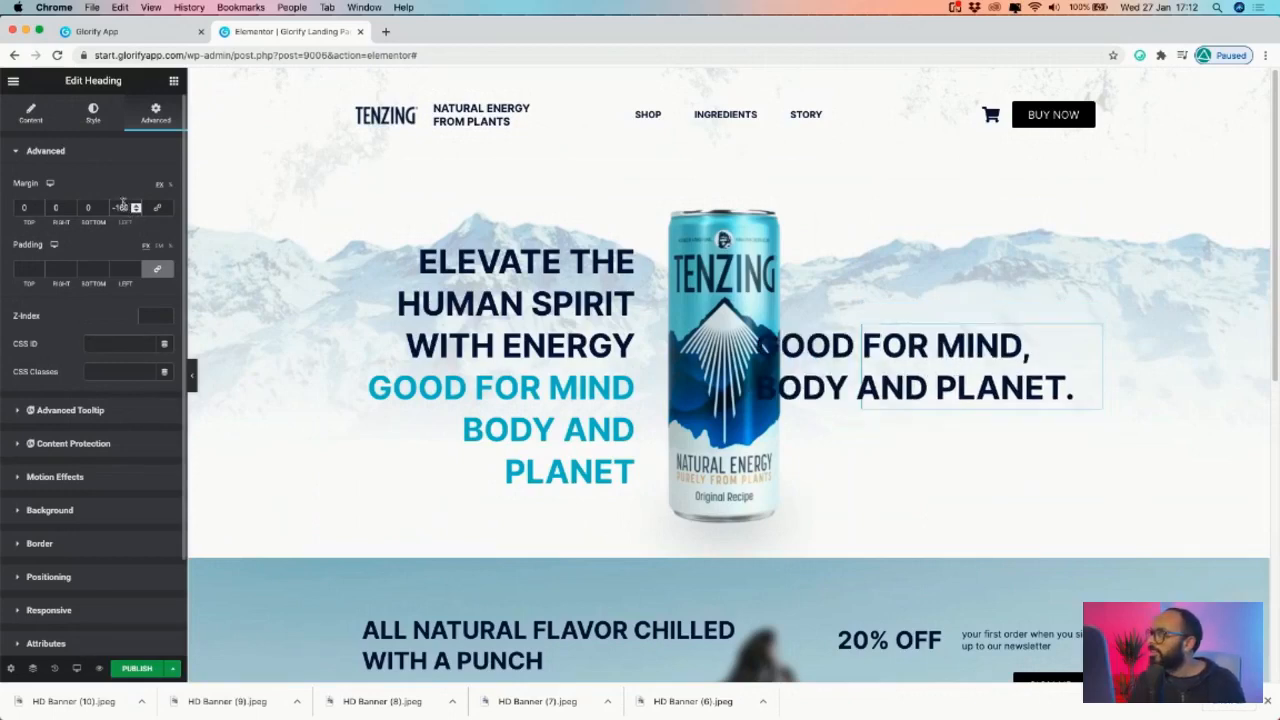
{"action": "key", "text": "BackSpace"}
{"action": "key", "text": "BackSpace"}
{"action": "type", "text": "50"}
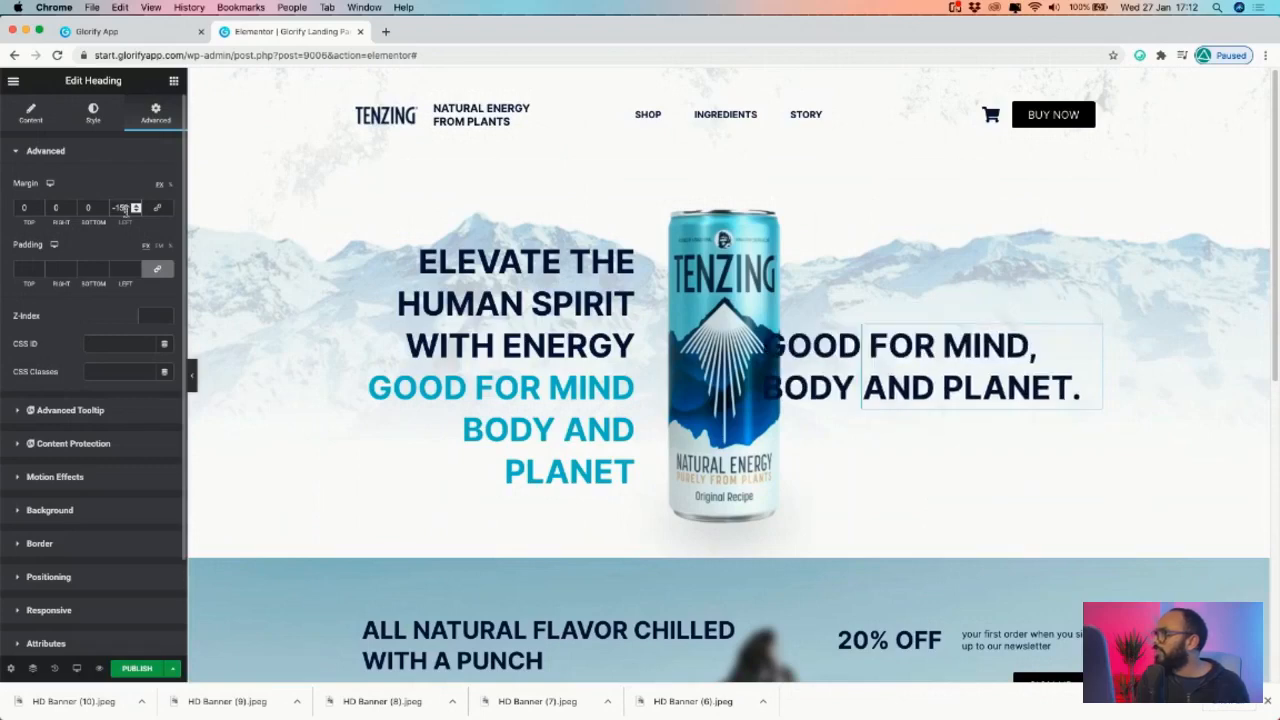
{"action": "key", "text": "BackSpace"}
{"action": "key", "text": "BackSpace"}
{"action": "type", "text": "20"}
{"action": "key", "text": "BackSpace"}
{"action": "key", "text": "BackSpace"}
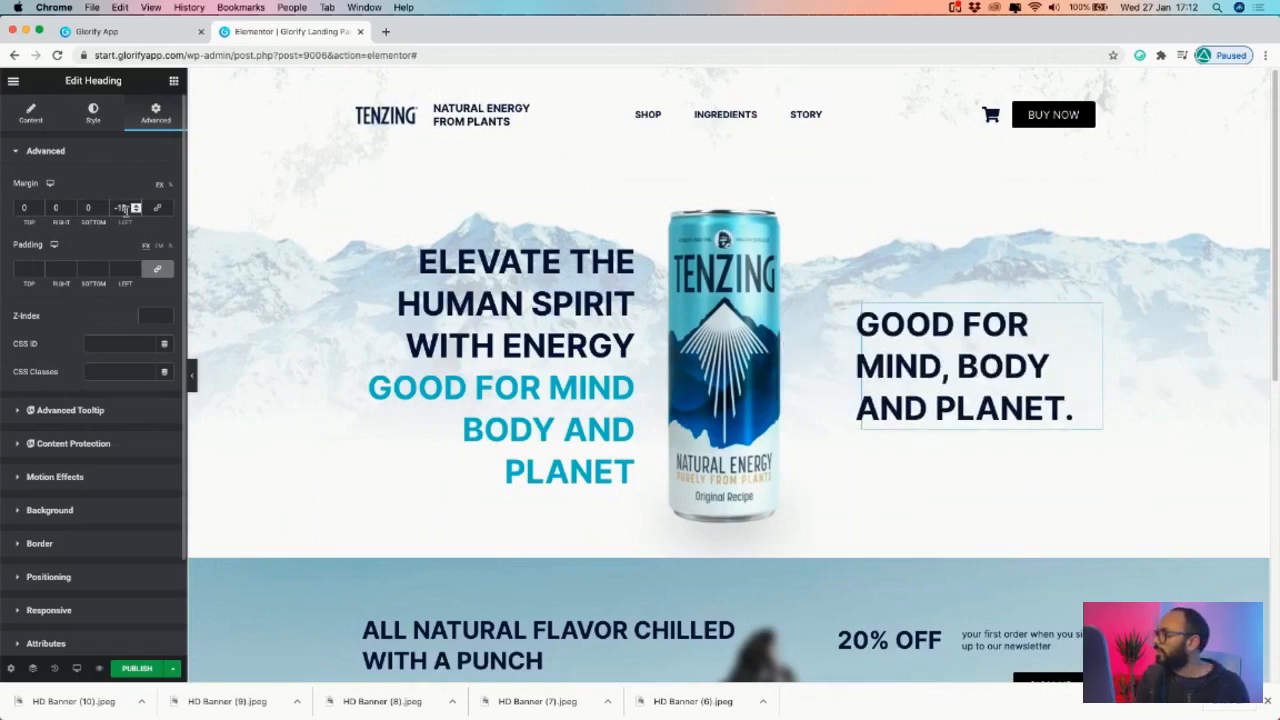
{"action": "key", "text": "BackSpace"}
{"action": "key", "text": "BackSpace"}
{"action": "type", "text": "60"}
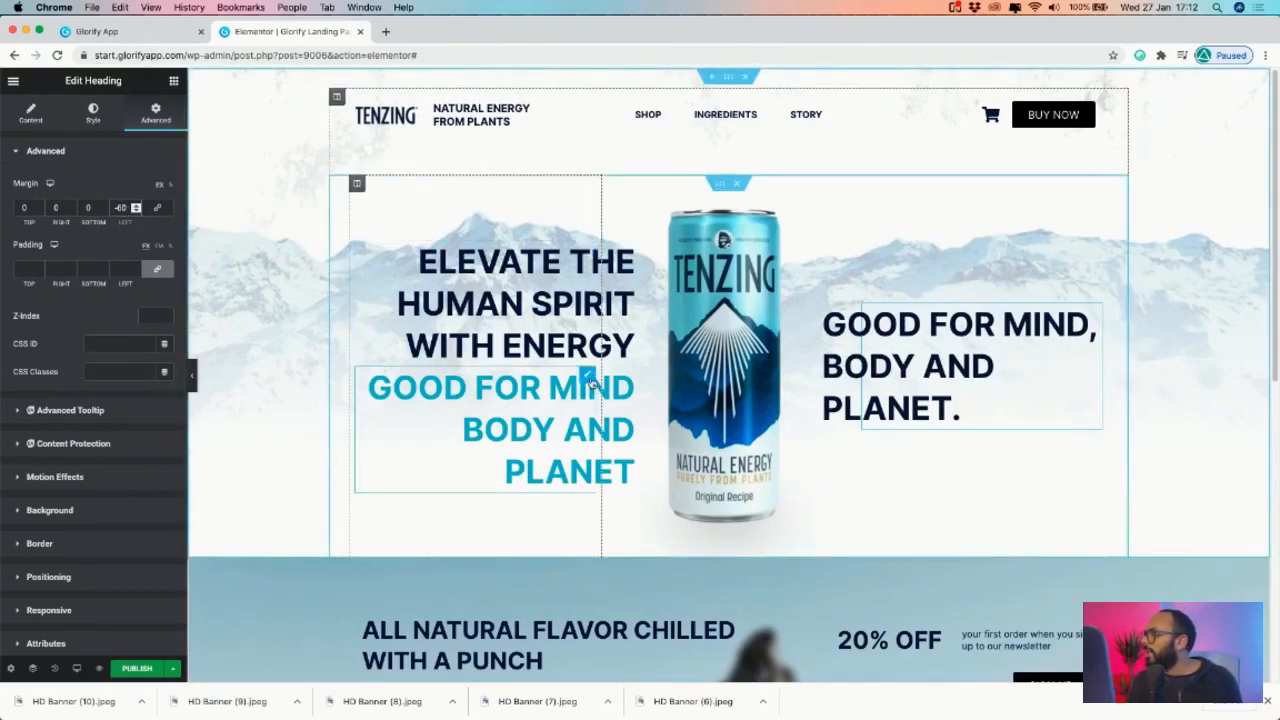
- Turn on Hide On Desktop and Hide On Tablet for the blue GOOD FOR MIND heading
{"action": "left_click", "coordinate": [590, 380]}
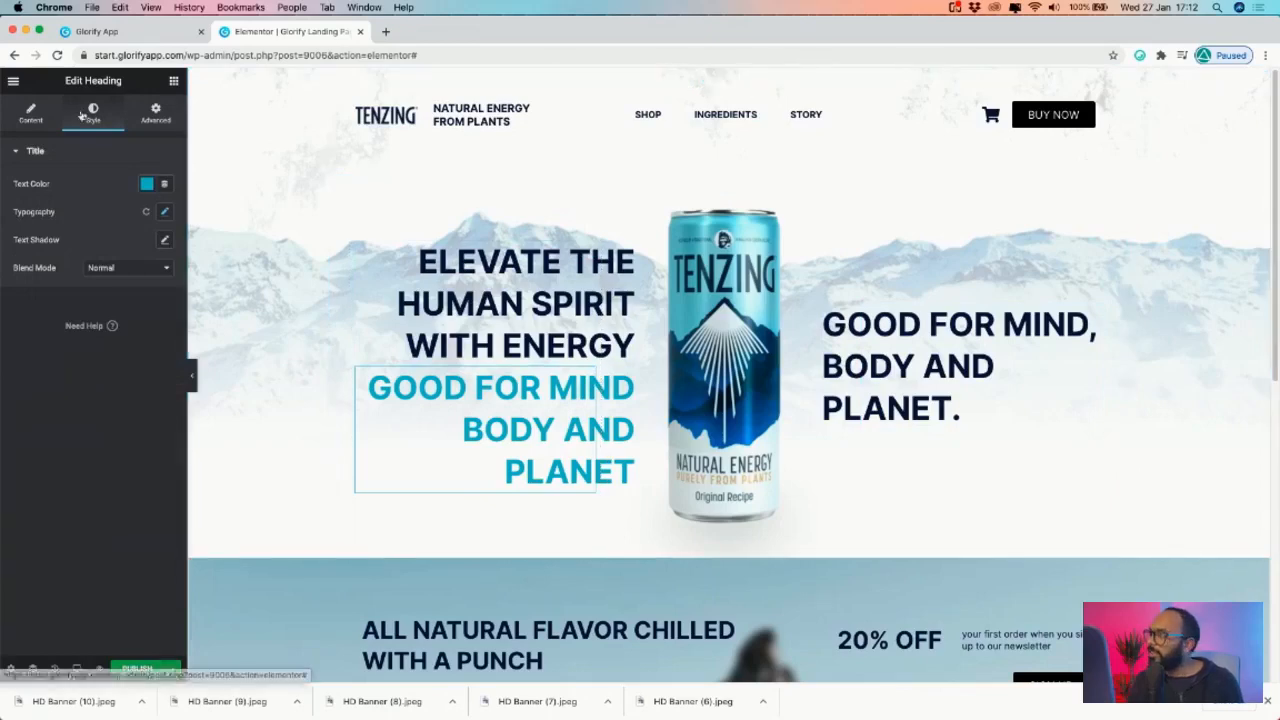
{"action": "left_click", "coordinate": [153, 112]}
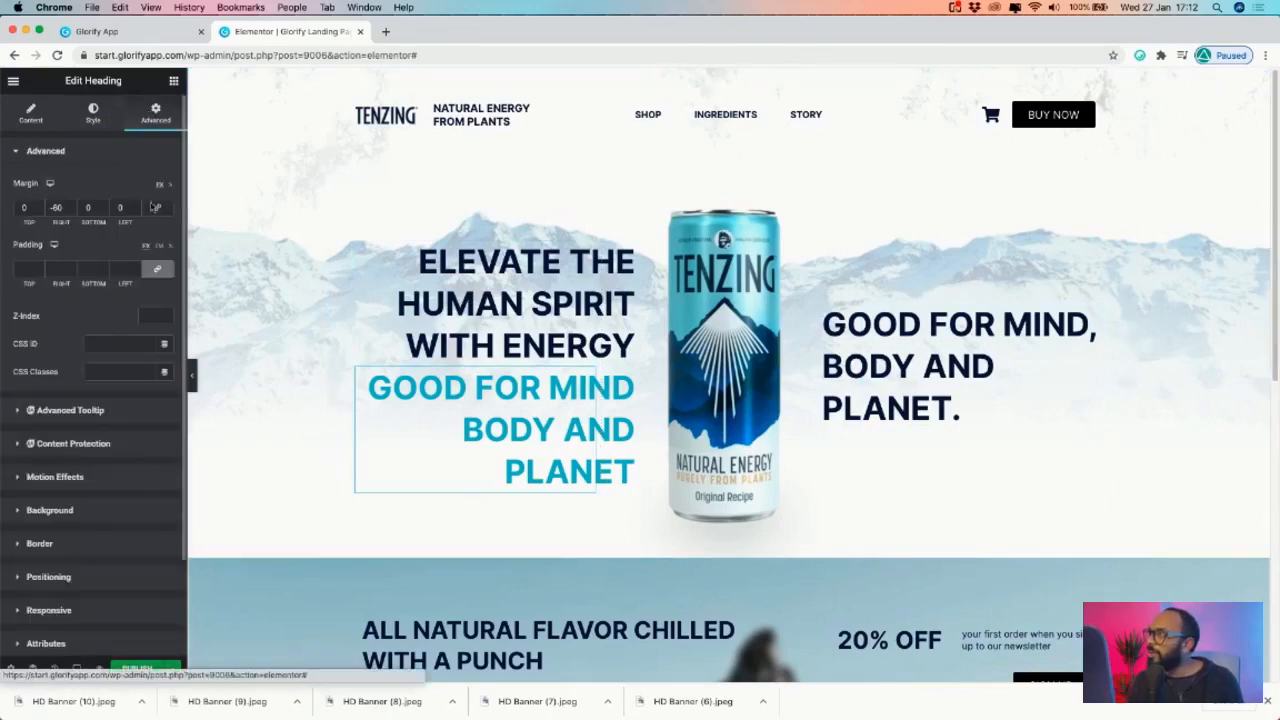
{"action": "left_click", "coordinate": [48, 610]}
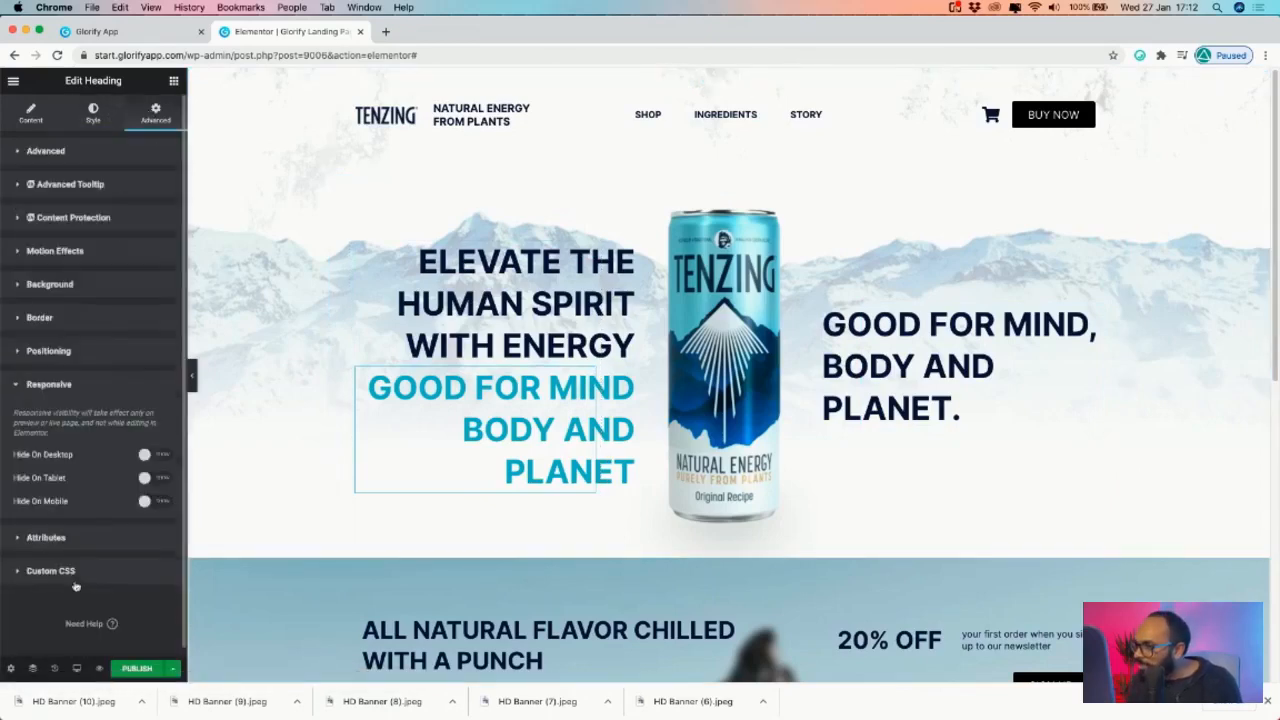
{"action": "left_click", "coordinate": [155, 455]}
{"action": "left_click", "coordinate": [150, 479]}
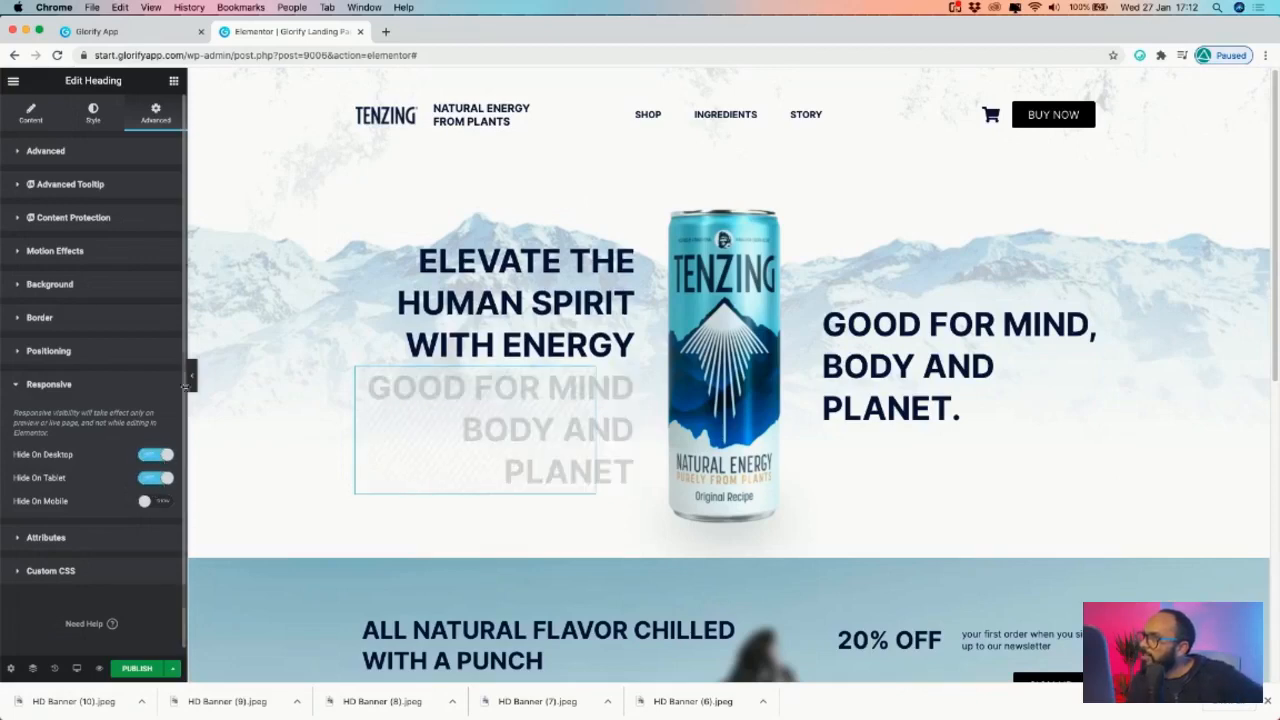
{"action": "left_click", "coordinate": [192, 376]}
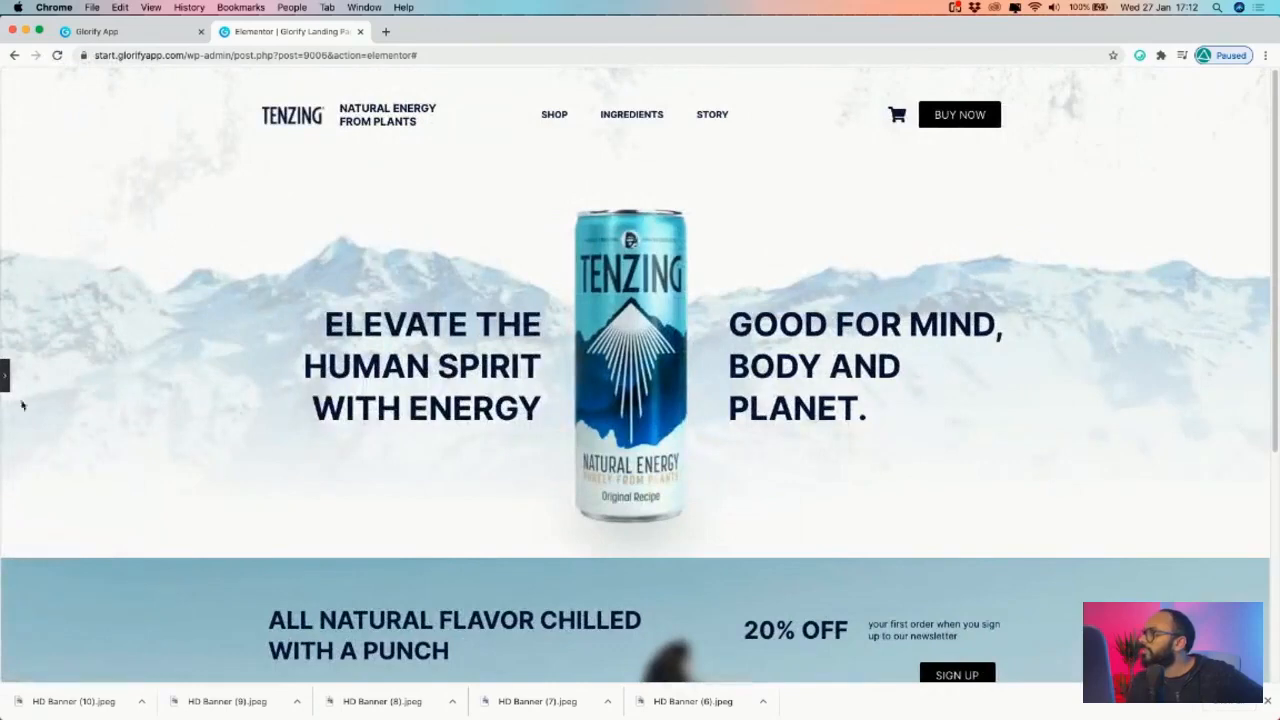
{"action": "left_click", "coordinate": [6, 376]}
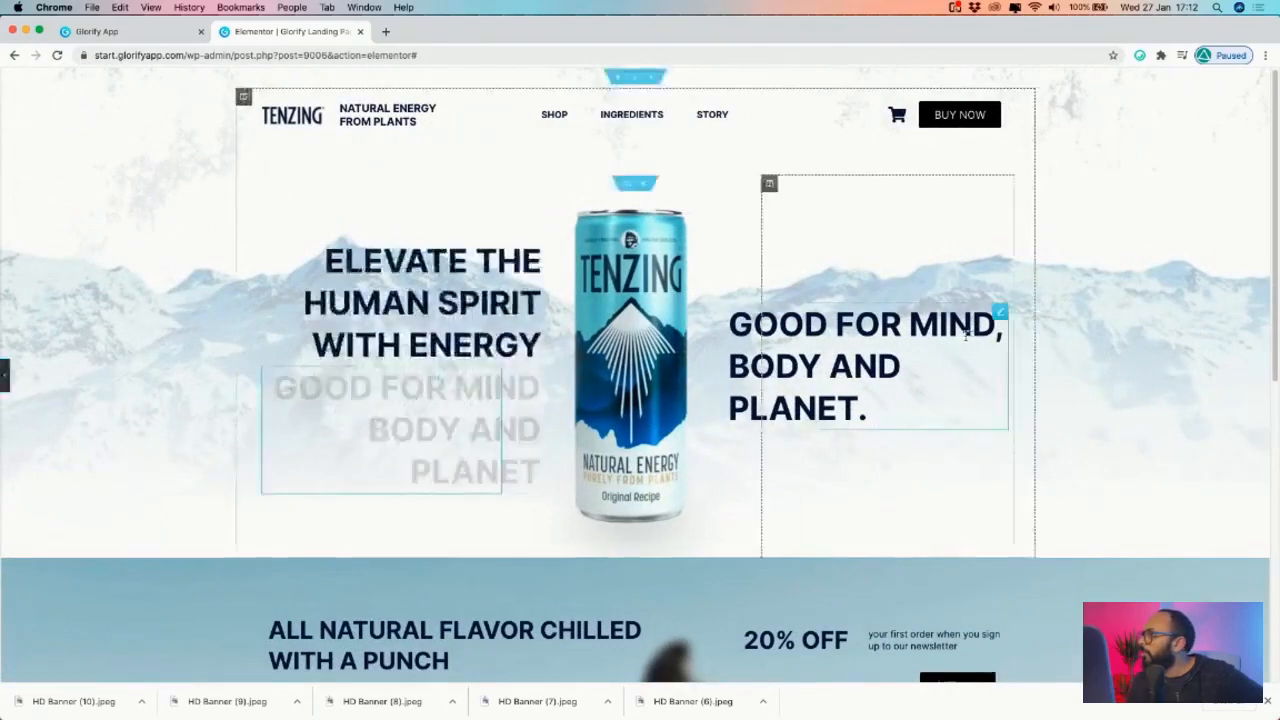
- Give the right heading a custom width of about 330 so it wraps to three lines
{"action": "left_click", "coordinate": [1098, 318]}
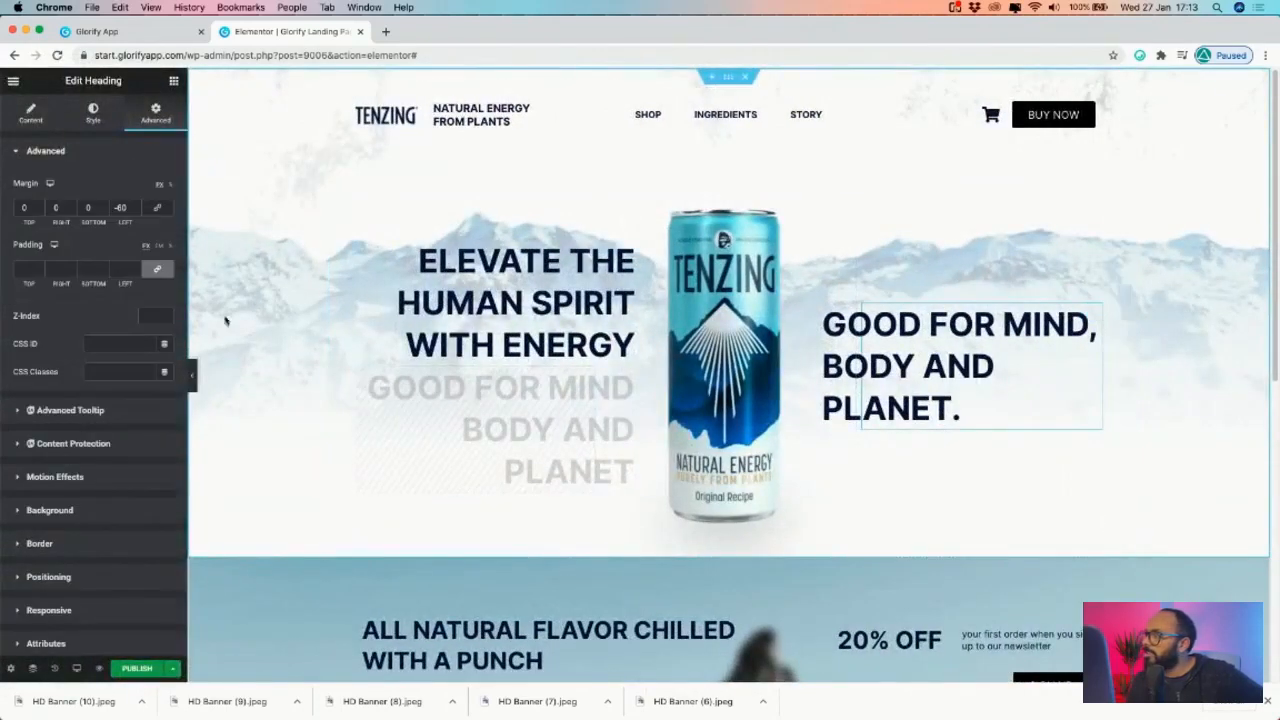
{"action": "left_click", "coordinate": [32, 578]}
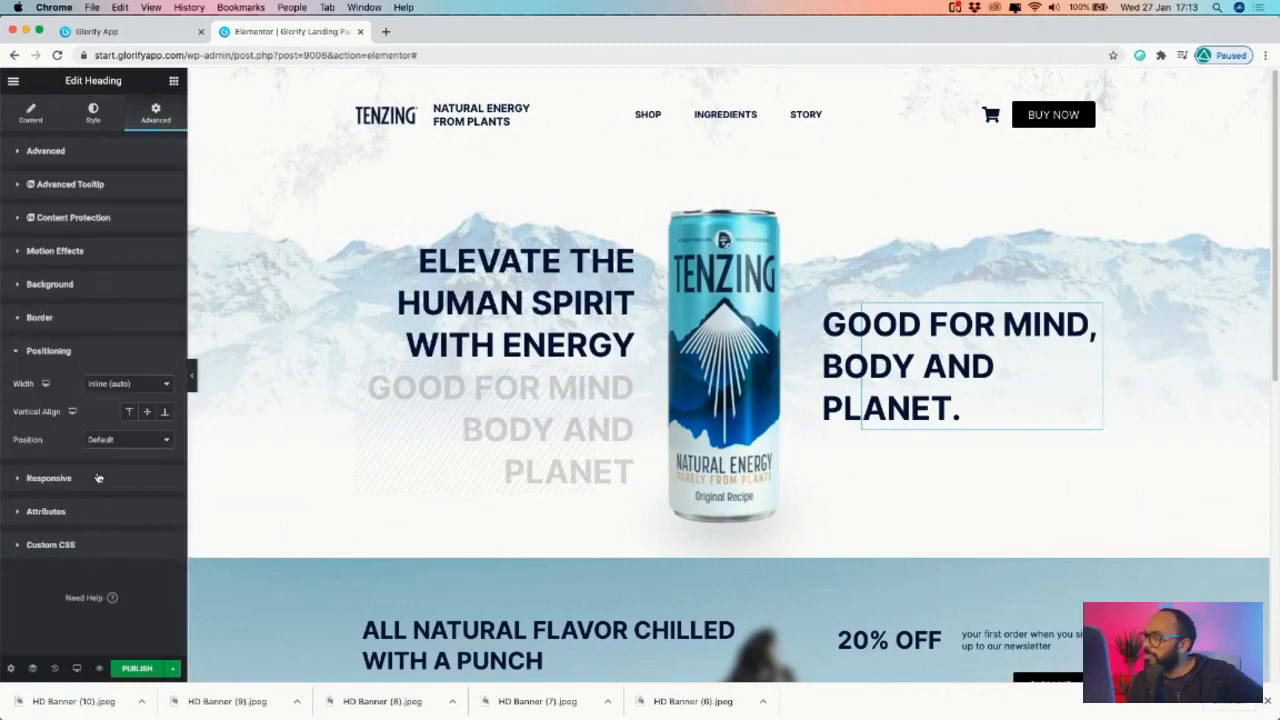
{"action": "left_click", "coordinate": [117, 386]}
{"action": "left_click", "coordinate": [110, 395]}
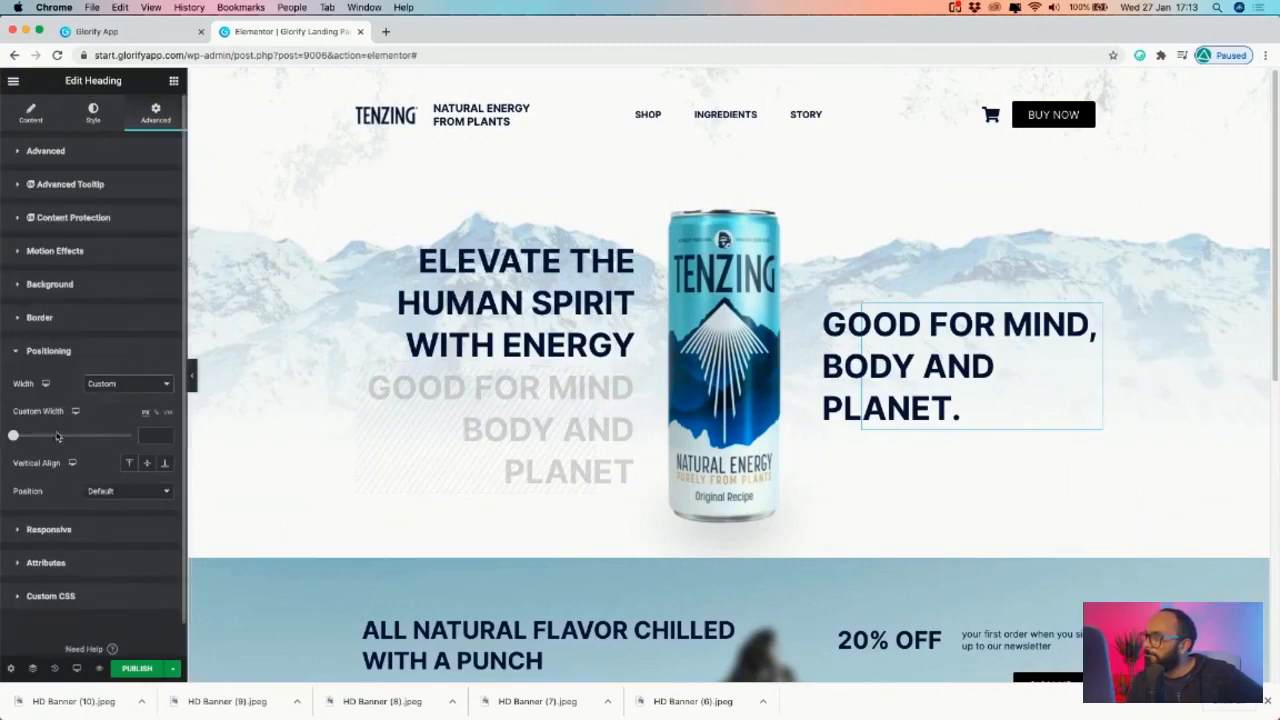
{"action": "left_click_drag", "start_coordinate": [11, 440], "coordinate": [52, 441]}
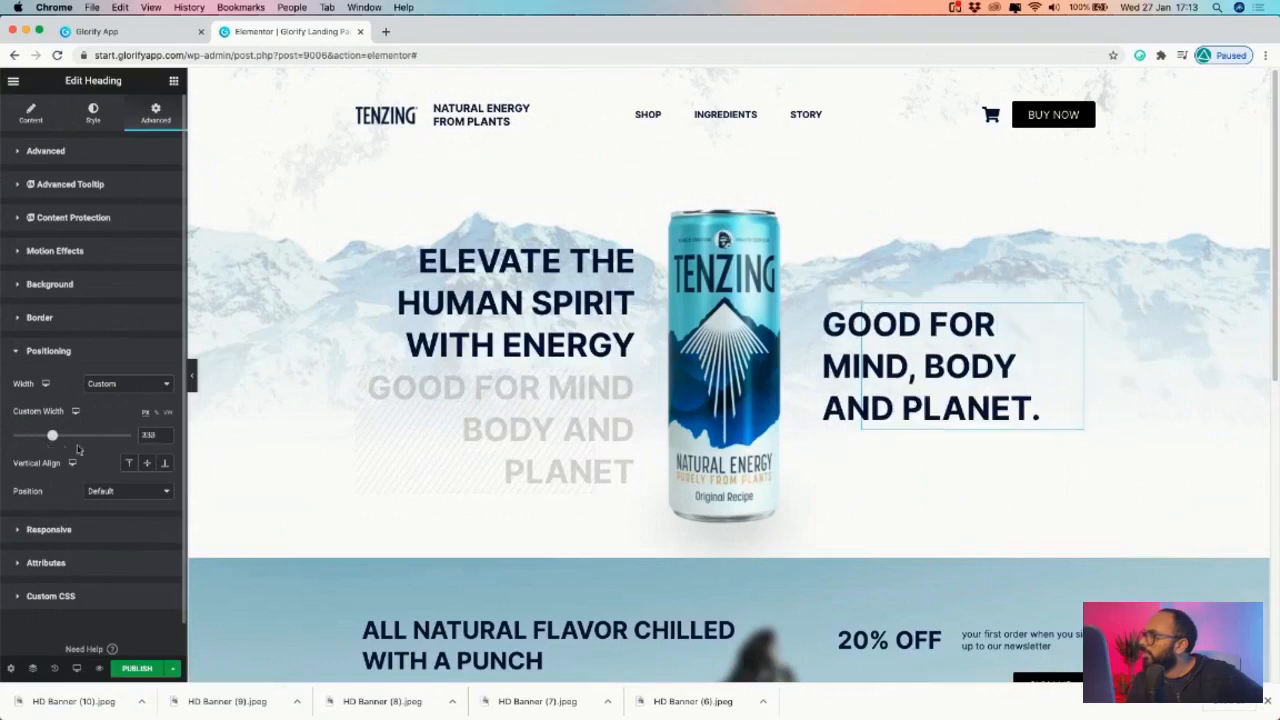
{"action": "left_click", "coordinate": [191, 376]}
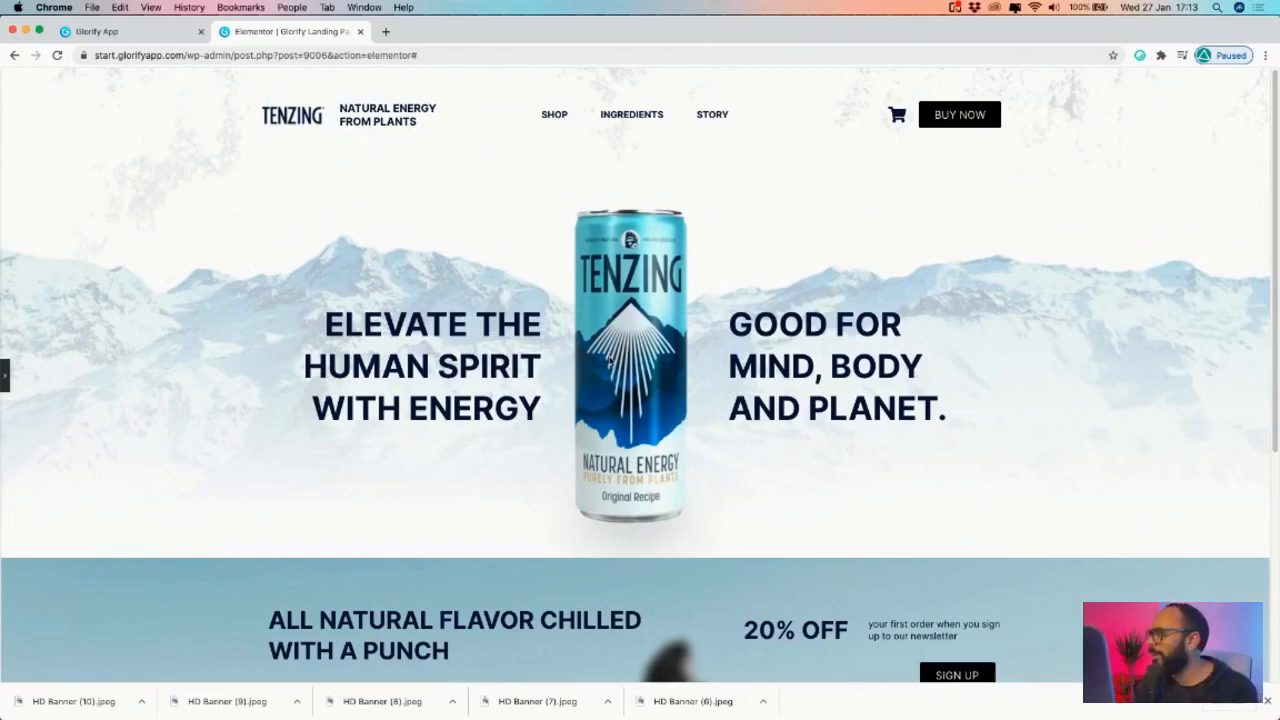
- Scroll through the products and back up, then reopen the editor beside the desktop page
{"action": "scroll", "coordinate": [609, 359], "scroll_direction": "down", "scroll_amount": 5}
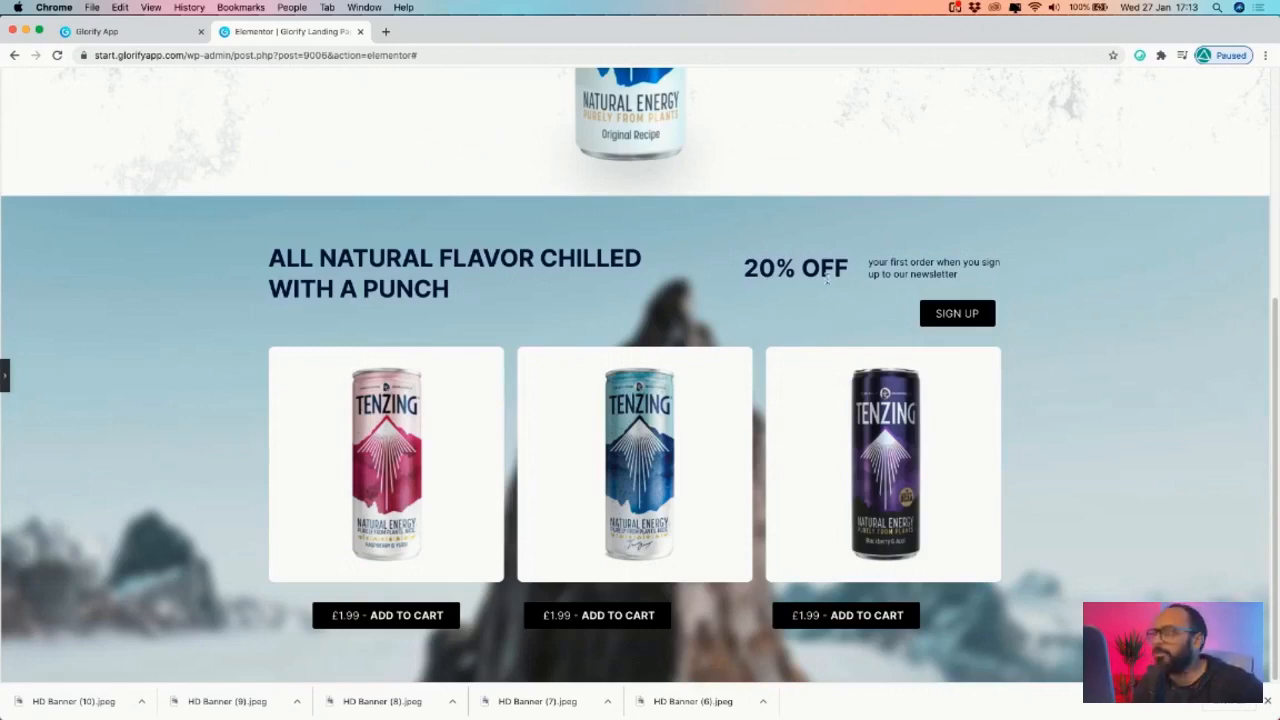
{"action": "scroll", "coordinate": [491, 515], "scroll_direction": "up", "scroll_amount": 10}
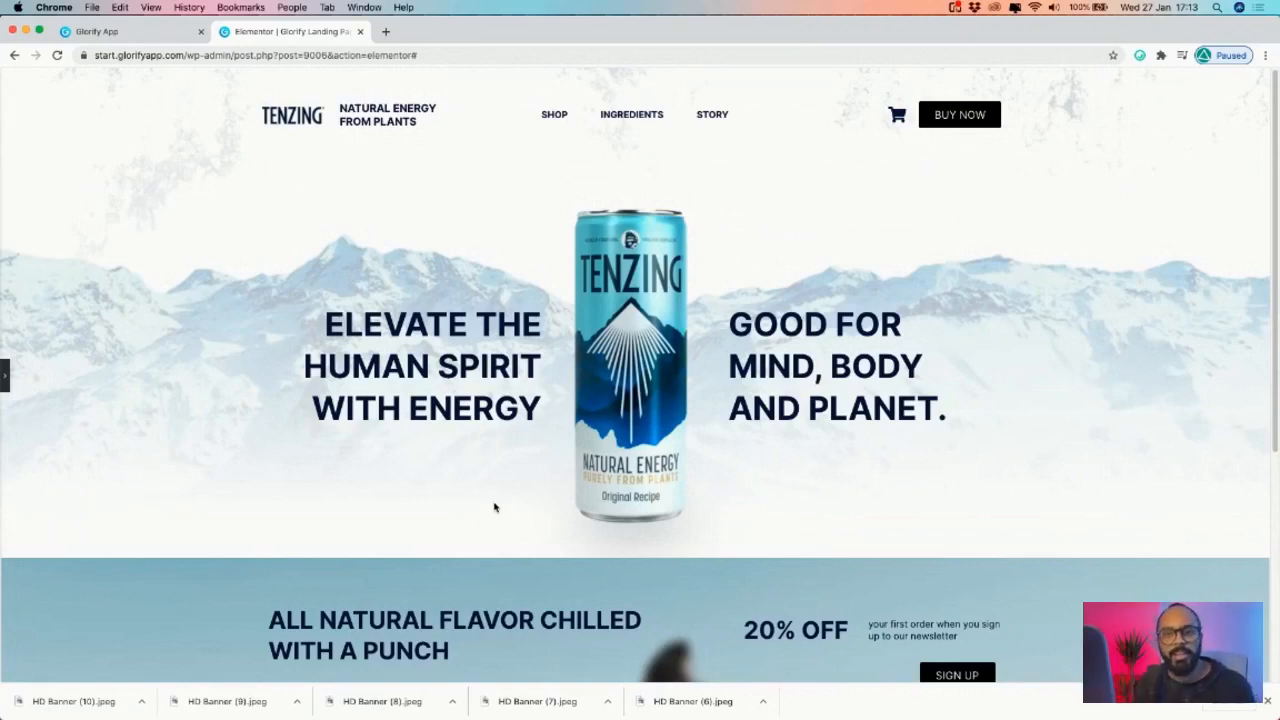
{"action": "left_click", "coordinate": [6, 372]}
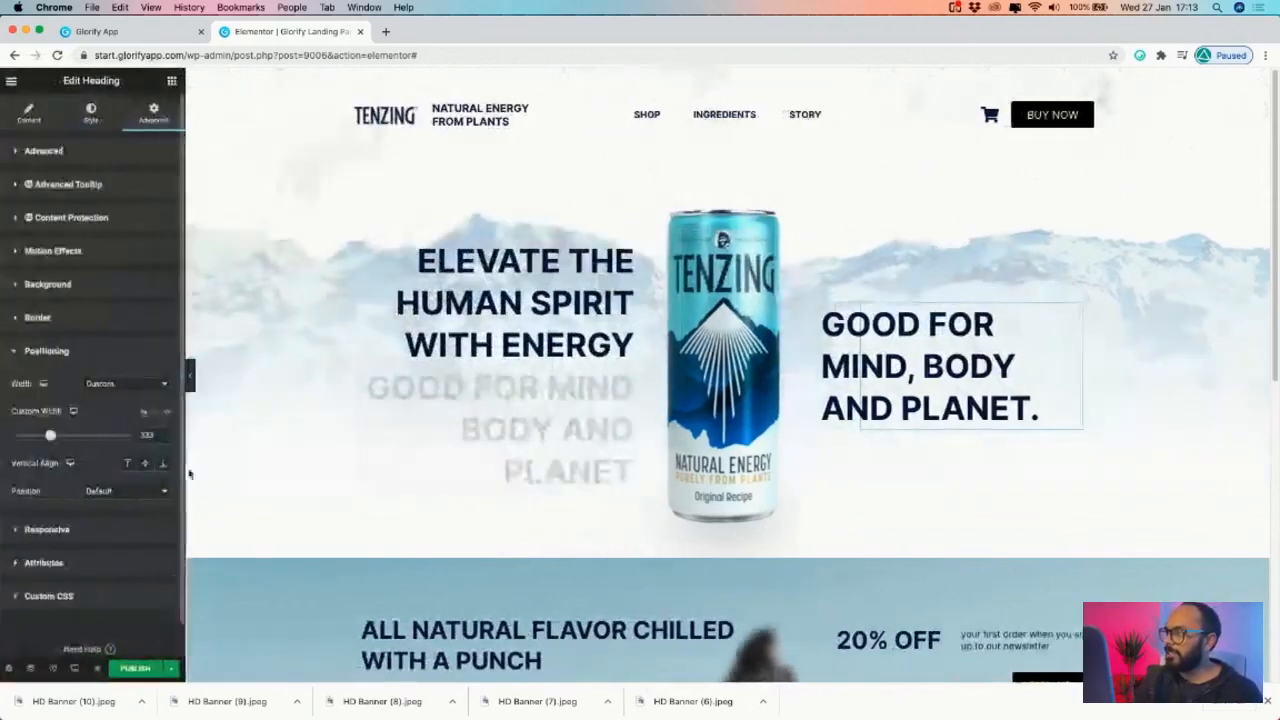
- Preview the landing page at Tablet size and scroll through it
{"action": "left_click", "coordinate": [83, 669]}
{"action": "left_click", "coordinate": [68, 608]}
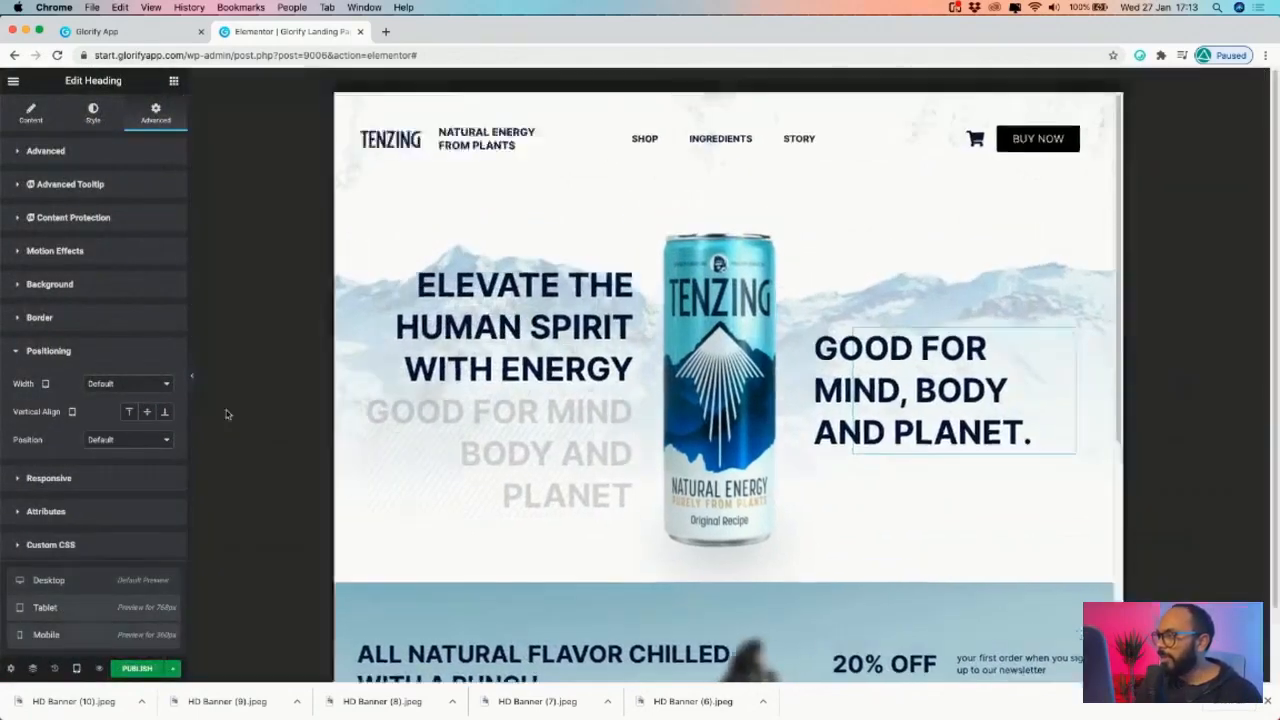
{"action": "left_click", "coordinate": [194, 384]}
{"action": "scroll", "coordinate": [619, 439], "scroll_direction": "down", "scroll_amount": 5}
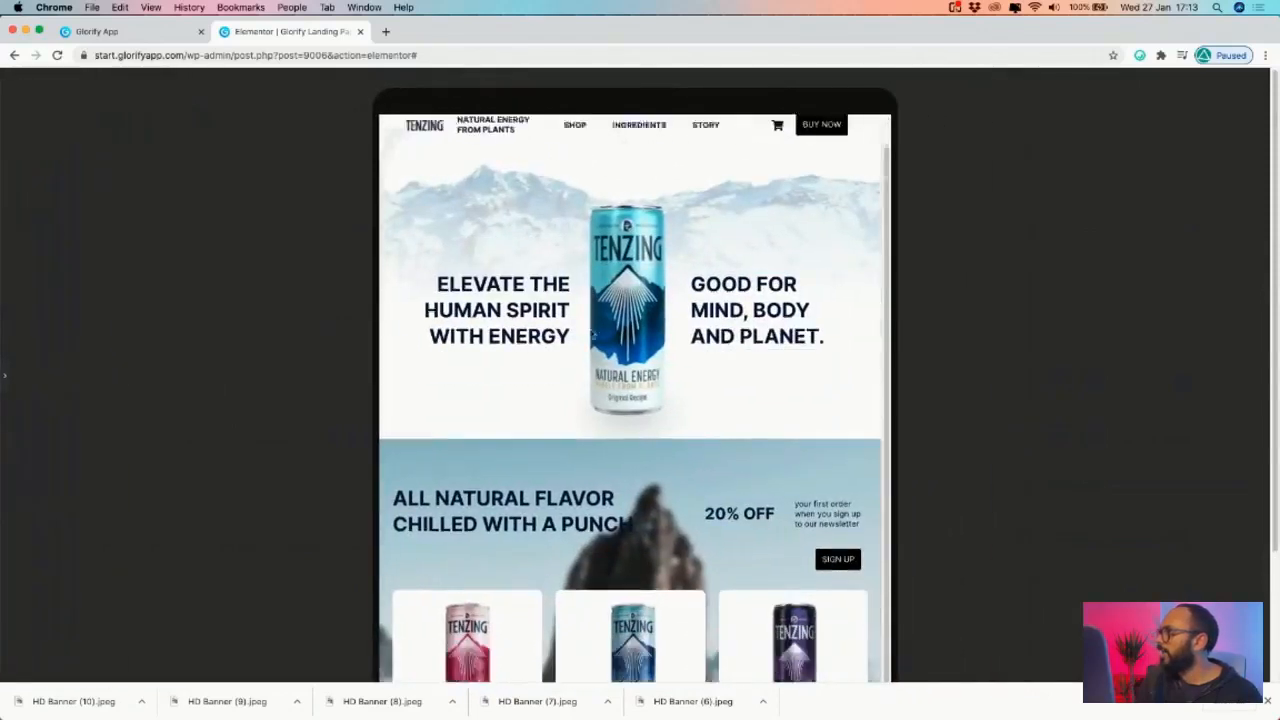
{"action": "scroll", "coordinate": [620, 440], "scroll_direction": "up", "scroll_amount": 5}
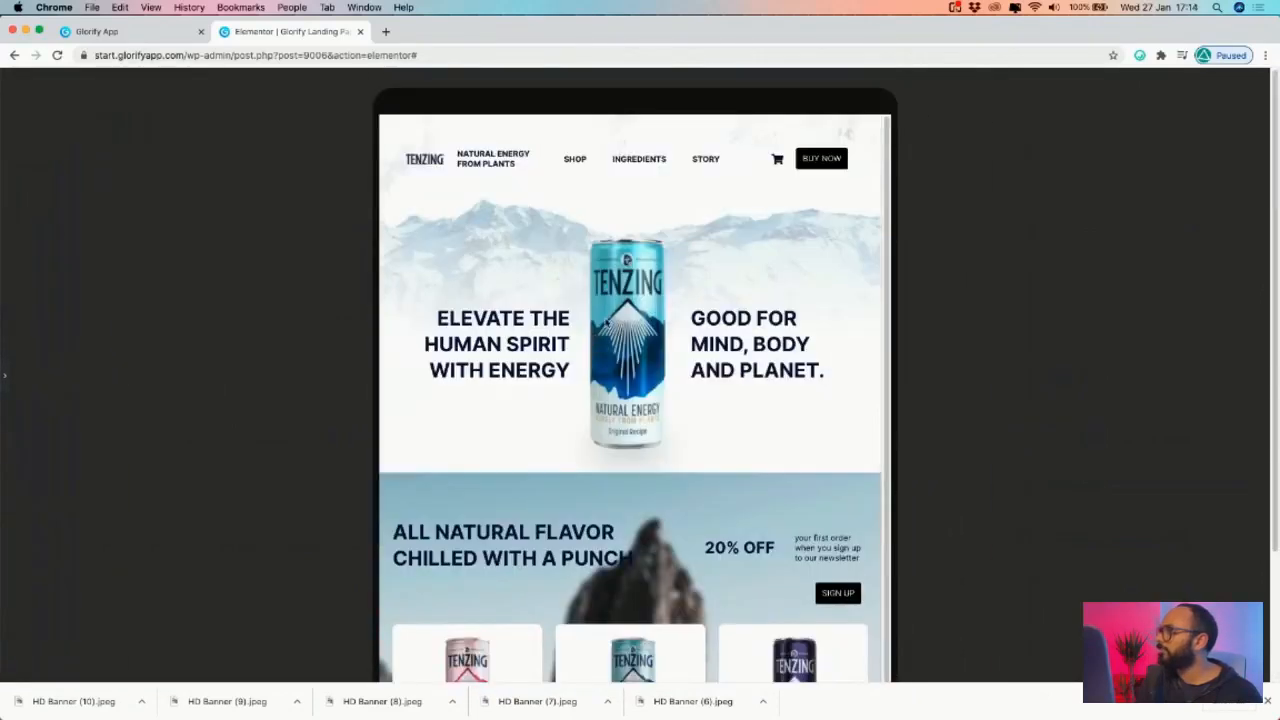
{"action": "left_click", "coordinate": [5, 376]}
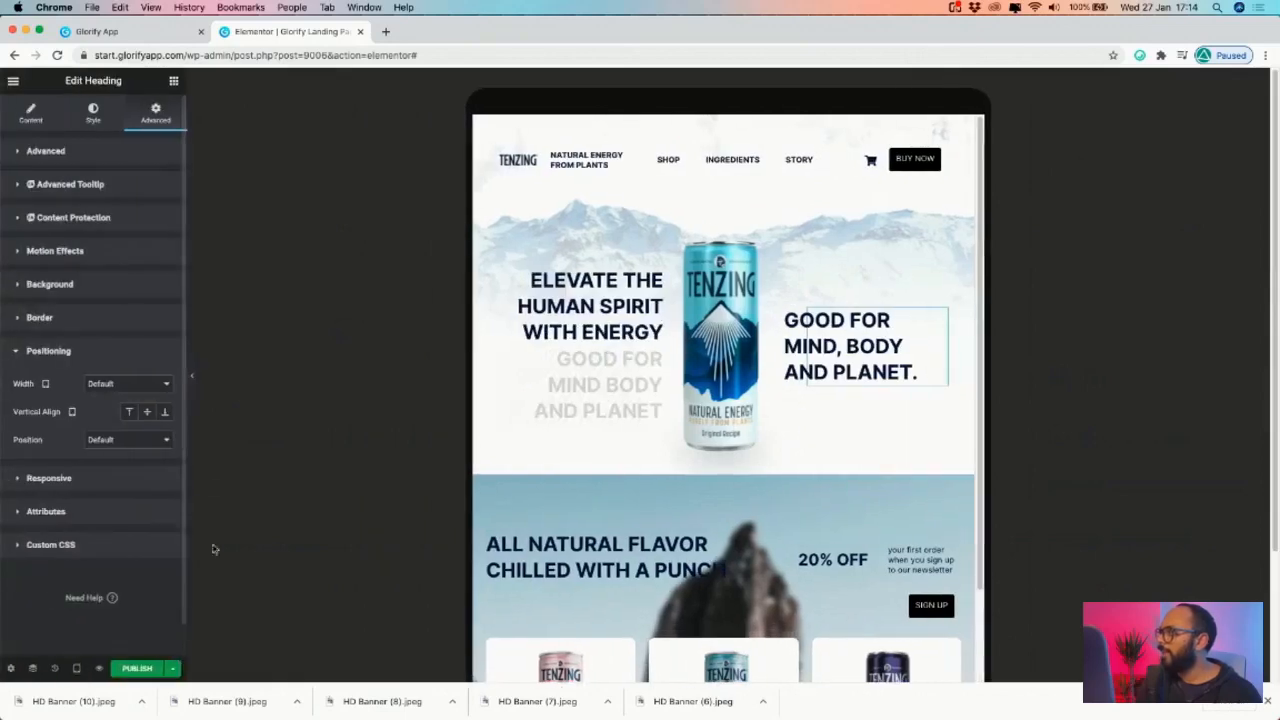
- Switch to the Mobile preview and scroll through it without the editing panel
{"action": "left_click", "coordinate": [60, 669]}
{"action": "left_click", "coordinate": [76, 670]}
{"action": "left_click", "coordinate": [83, 643]}
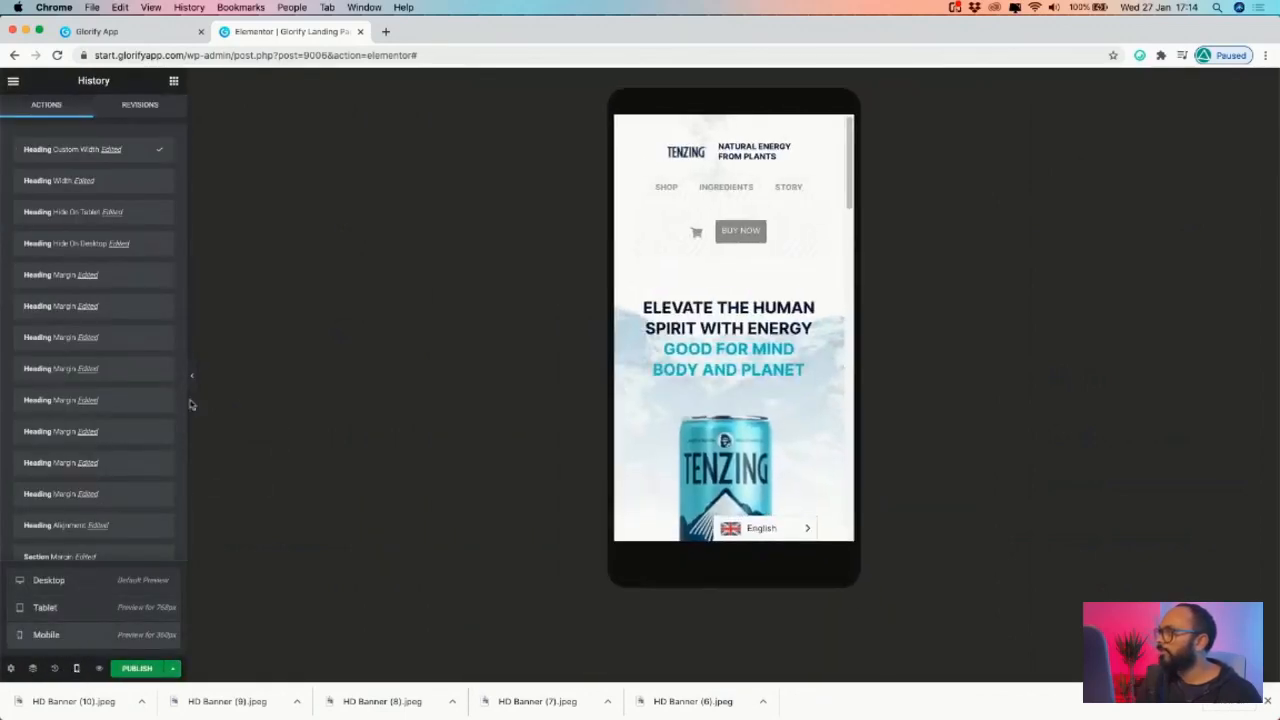
{"action": "left_click", "coordinate": [191, 376]}
{"action": "scroll", "coordinate": [590, 280], "scroll_direction": "down", "scroll_amount": 10}
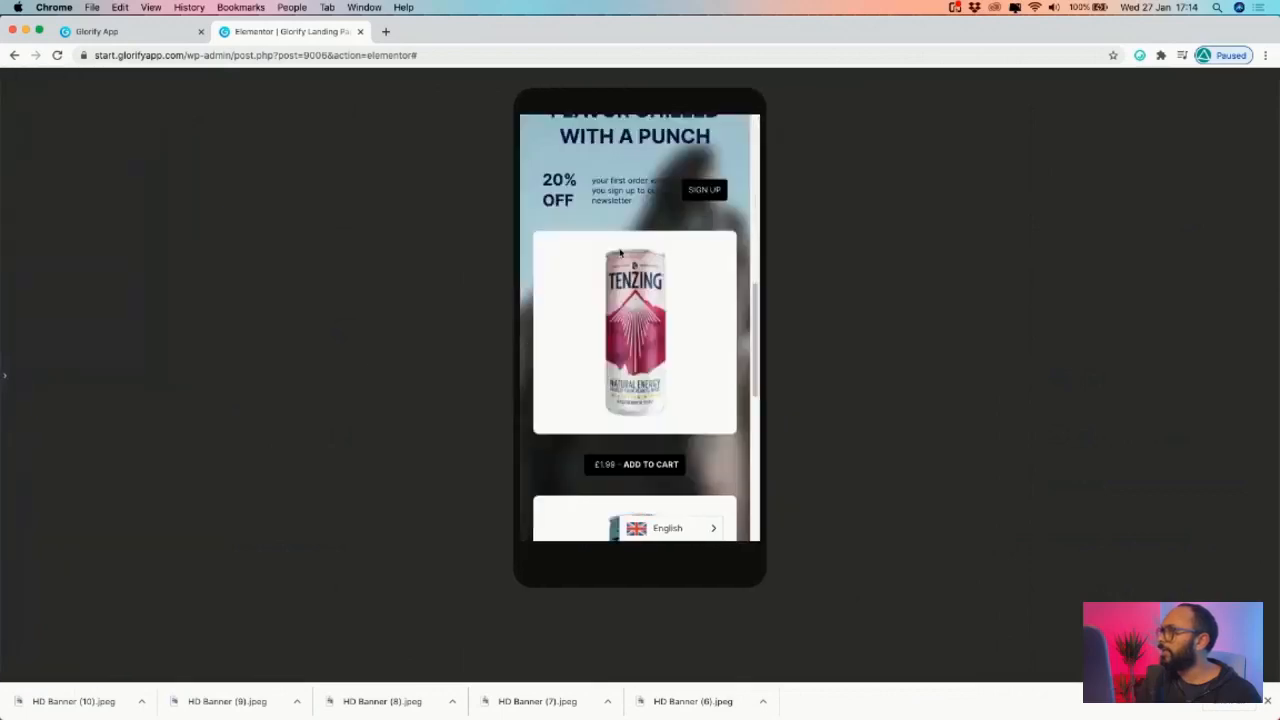
{"action": "scroll", "coordinate": [610, 272], "scroll_direction": "up", "scroll_amount": 10}
{"action": "scroll", "coordinate": [620, 268], "scroll_direction": "down", "scroll_amount": 15}
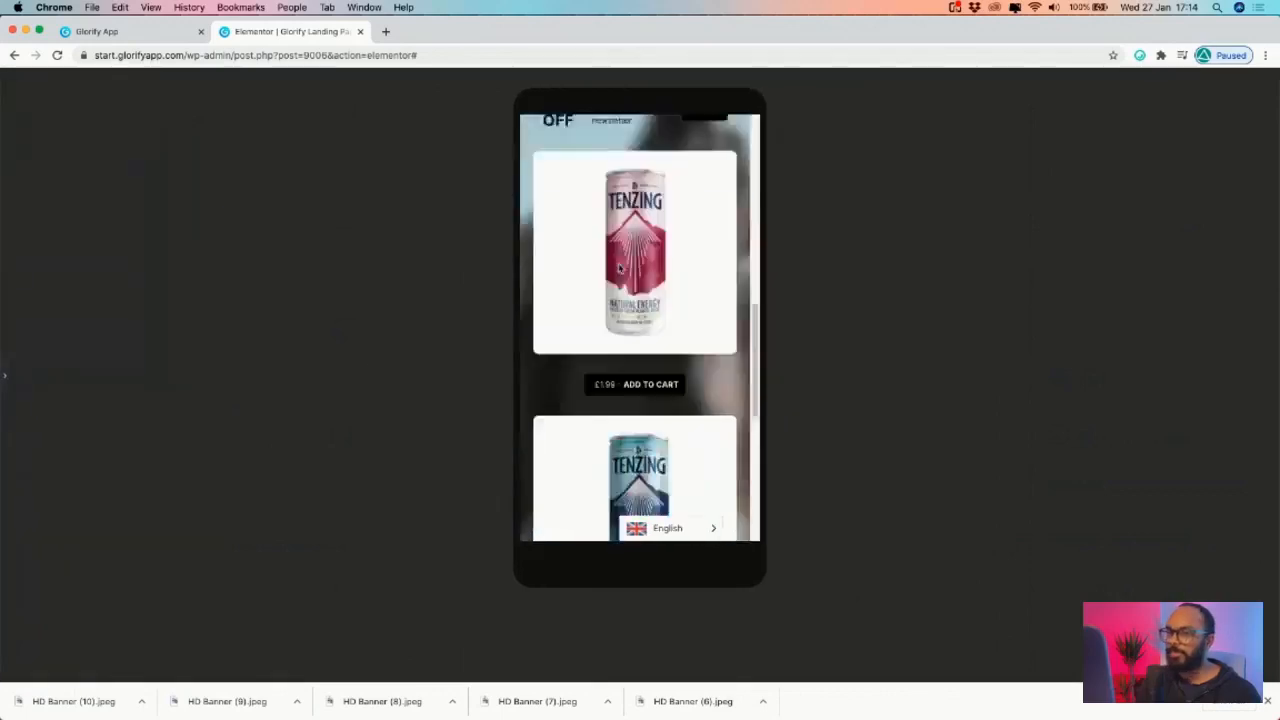
{"action": "scroll", "coordinate": [620, 268], "scroll_direction": "up", "scroll_amount": 15}
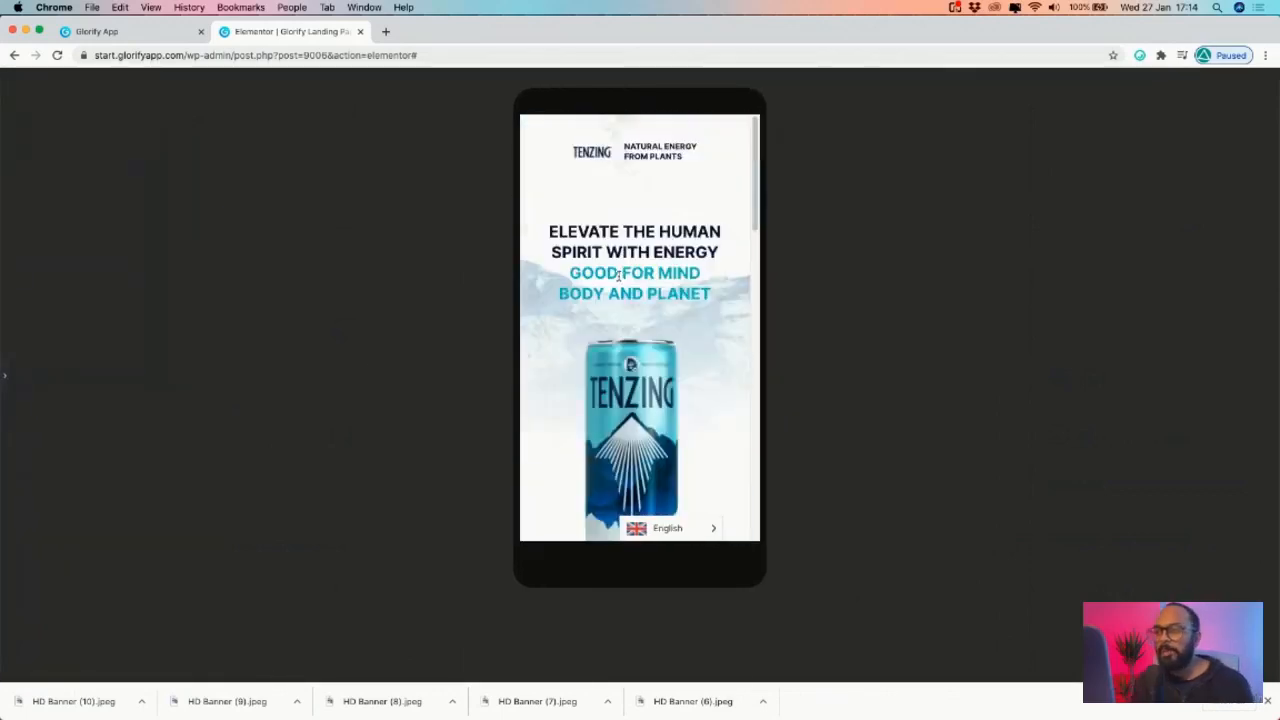
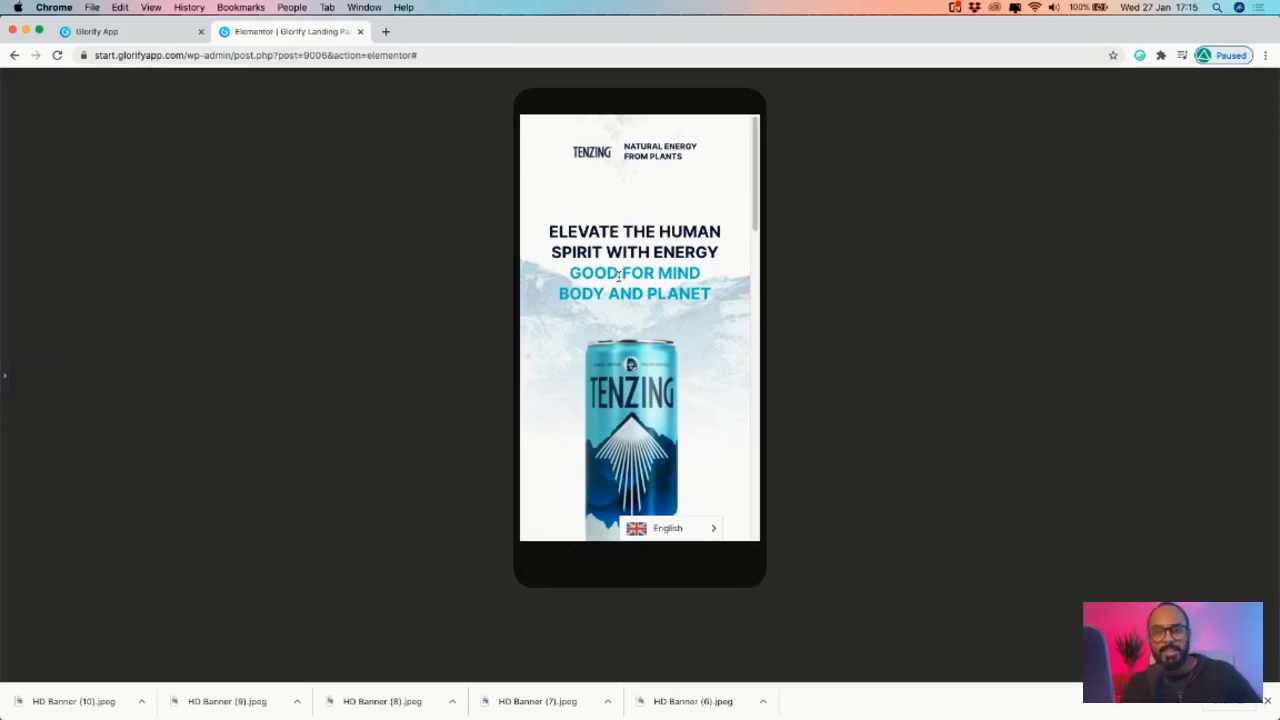
{"action": "left_click", "coordinate": [147, 31]}
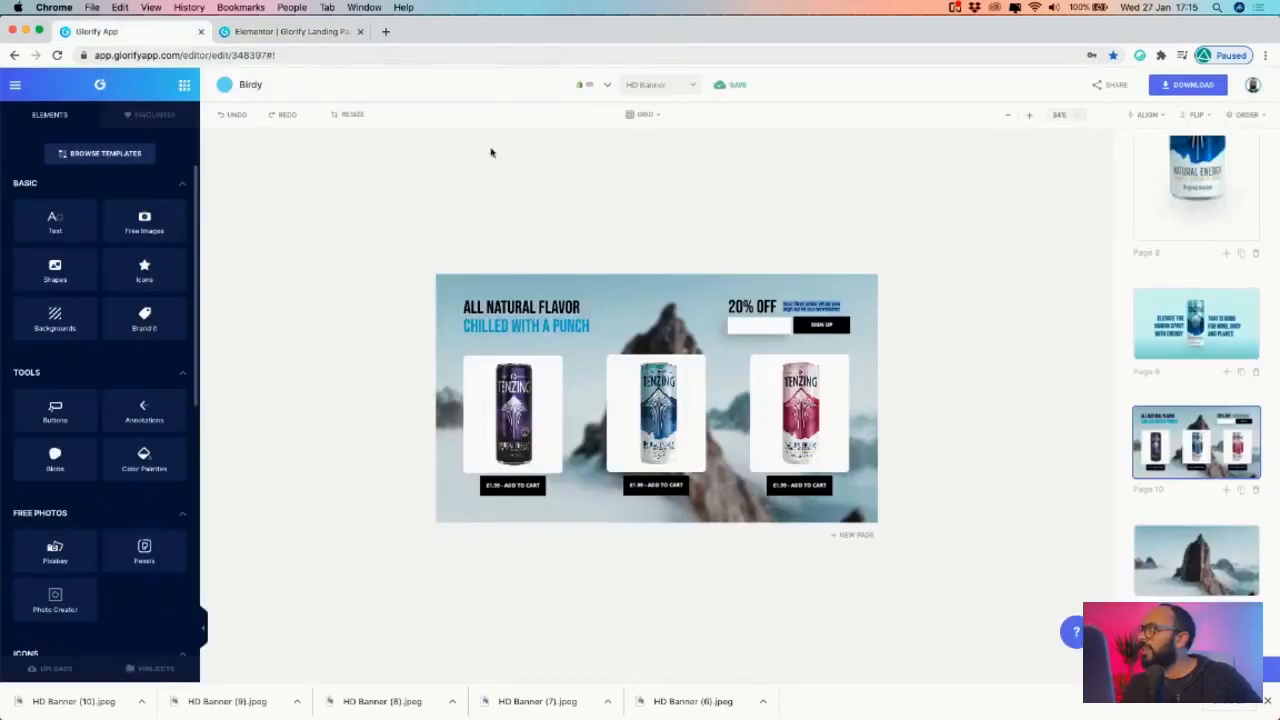
{"action": "scroll", "coordinate": [1170, 350], "scroll_direction": "up", "scroll_amount": 3}
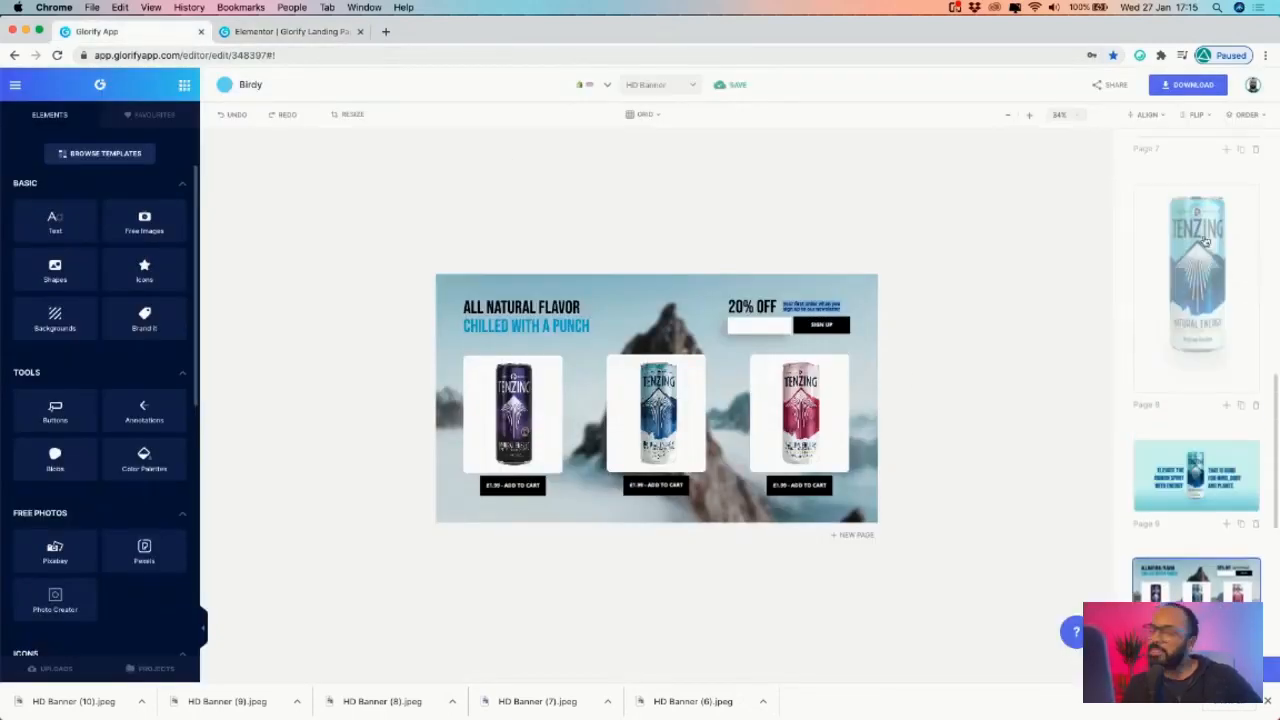
{"action": "scroll", "coordinate": [1206, 242], "scroll_direction": "up", "scroll_amount": 5}
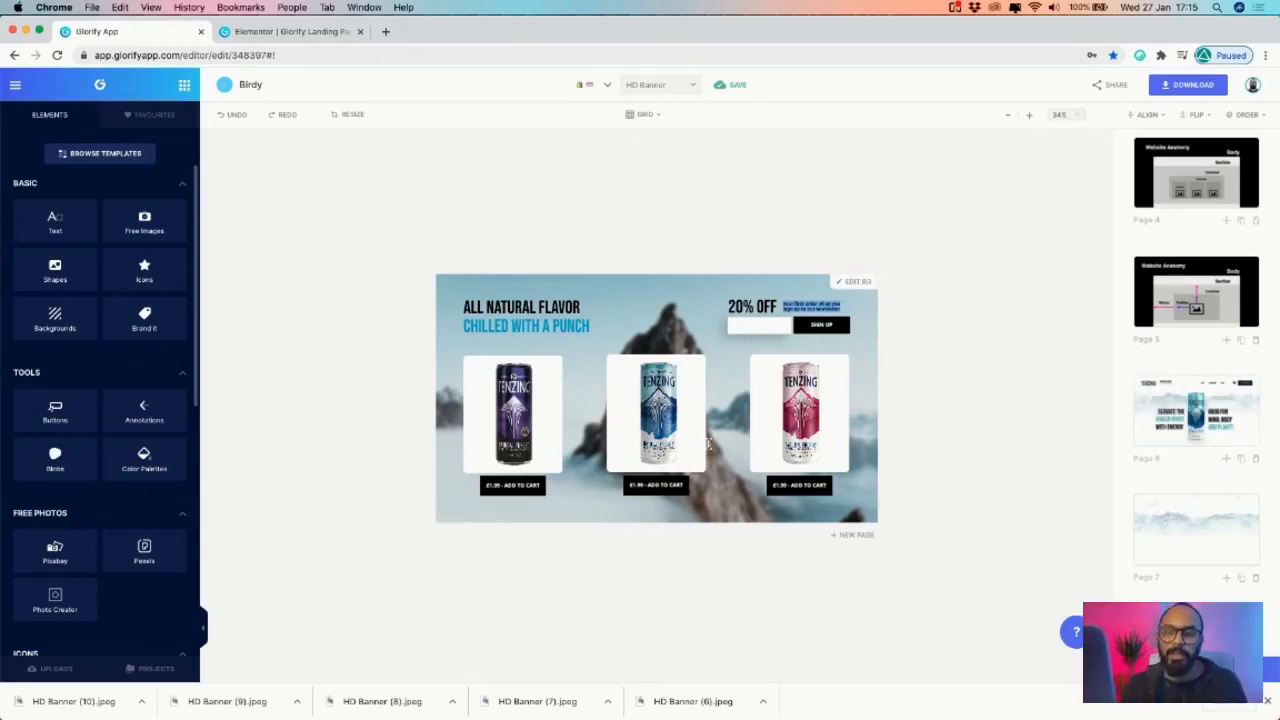
- Check the Download options, then open the Page 6 'Elevate the Human Spirit' Tenzing banner
{"action": "left_click", "coordinate": [1182, 88]}
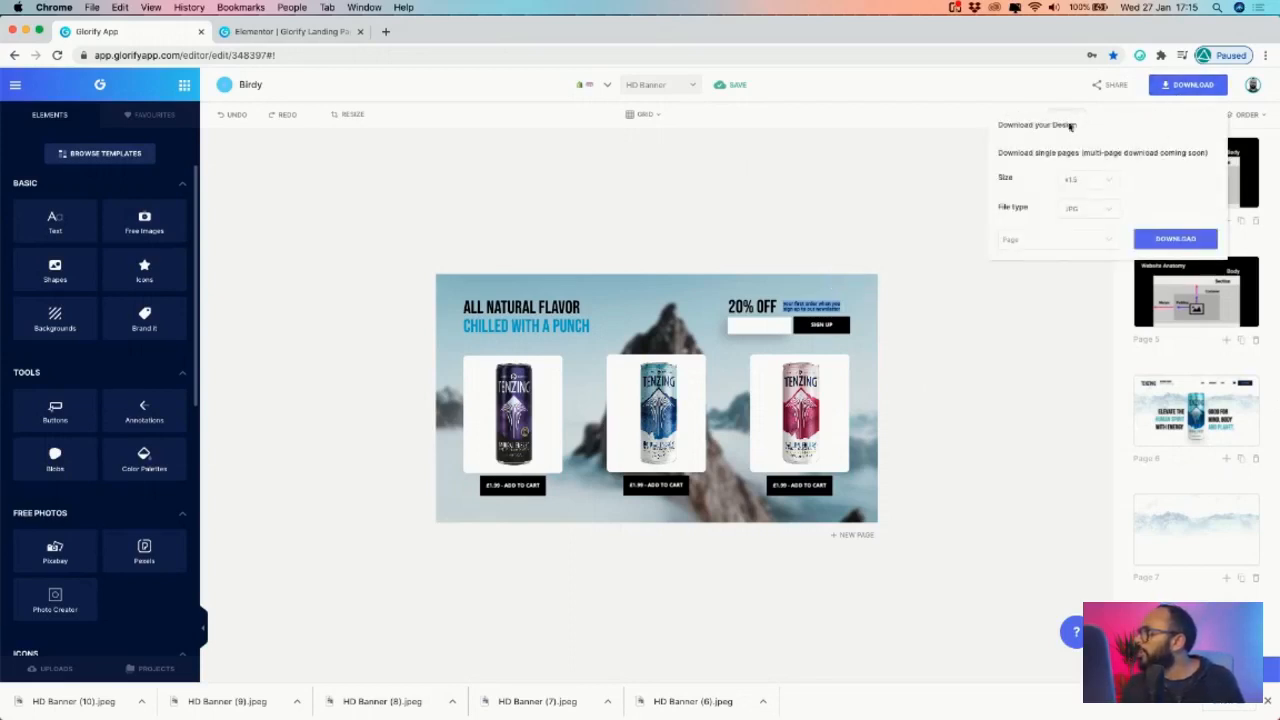
{"action": "left_click", "coordinate": [668, 420]}
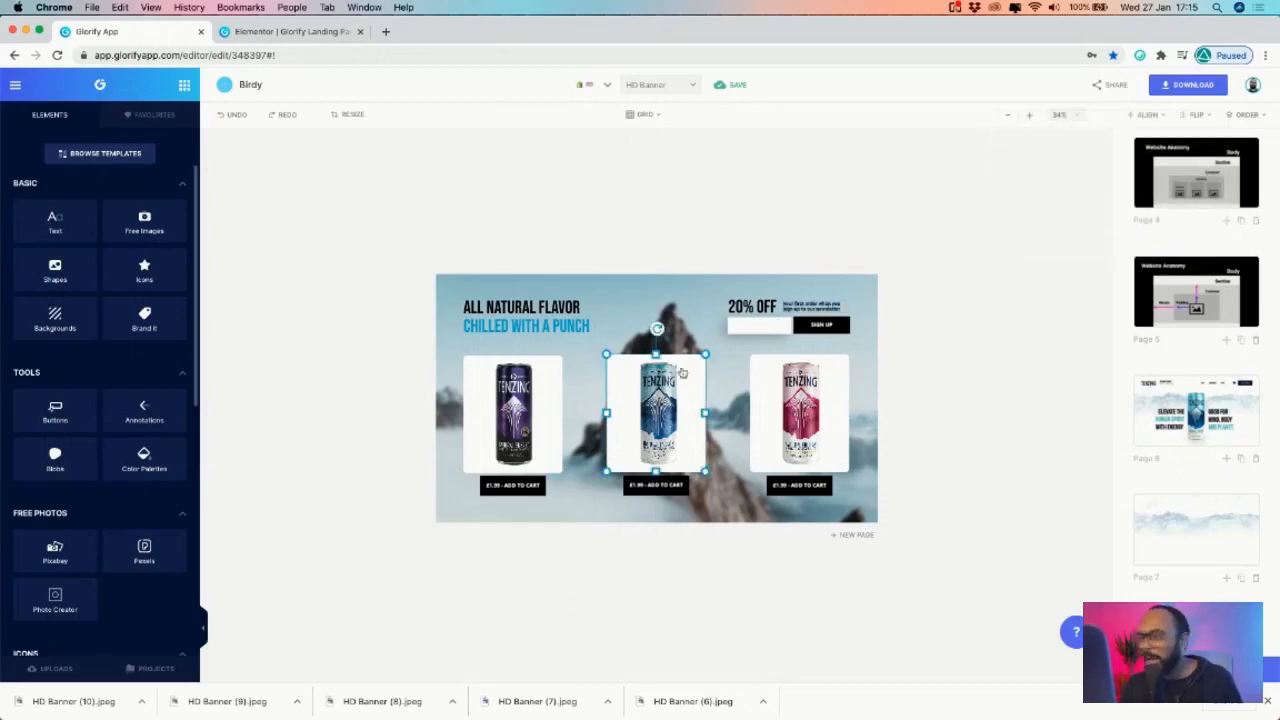
{"action": "left_click", "coordinate": [1161, 90]}
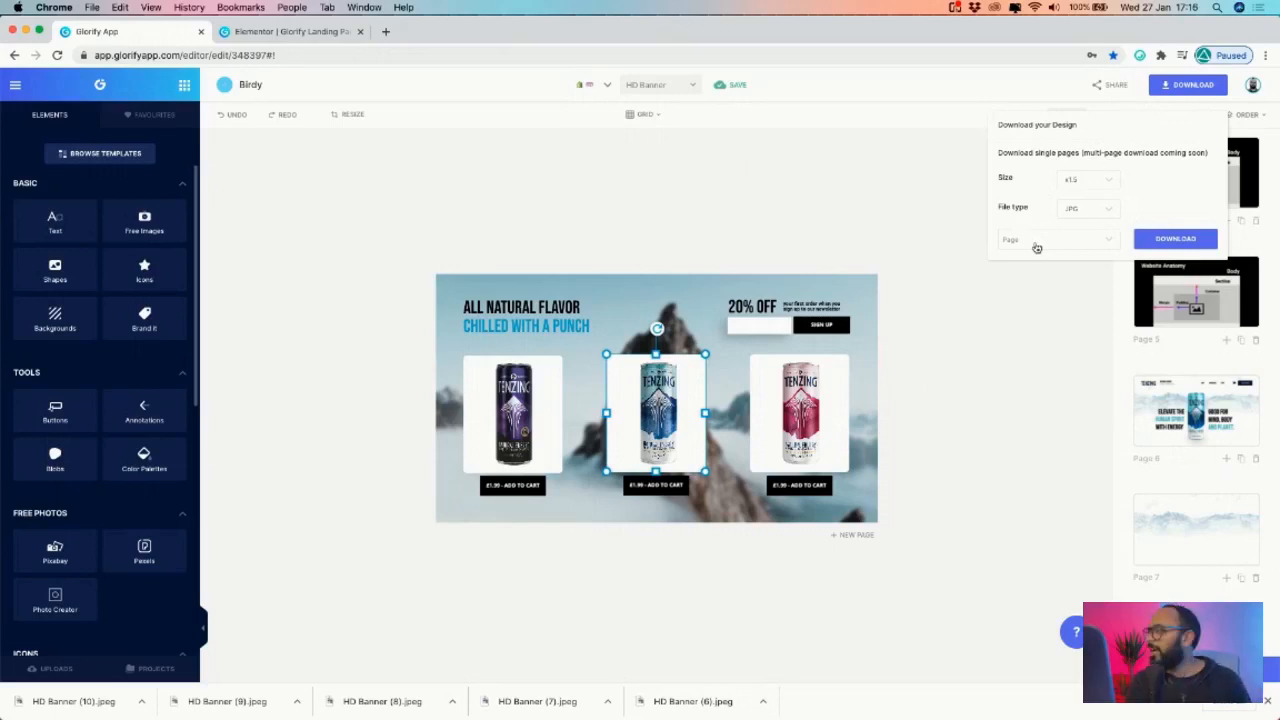
{"action": "left_click", "coordinate": [1215, 415]}
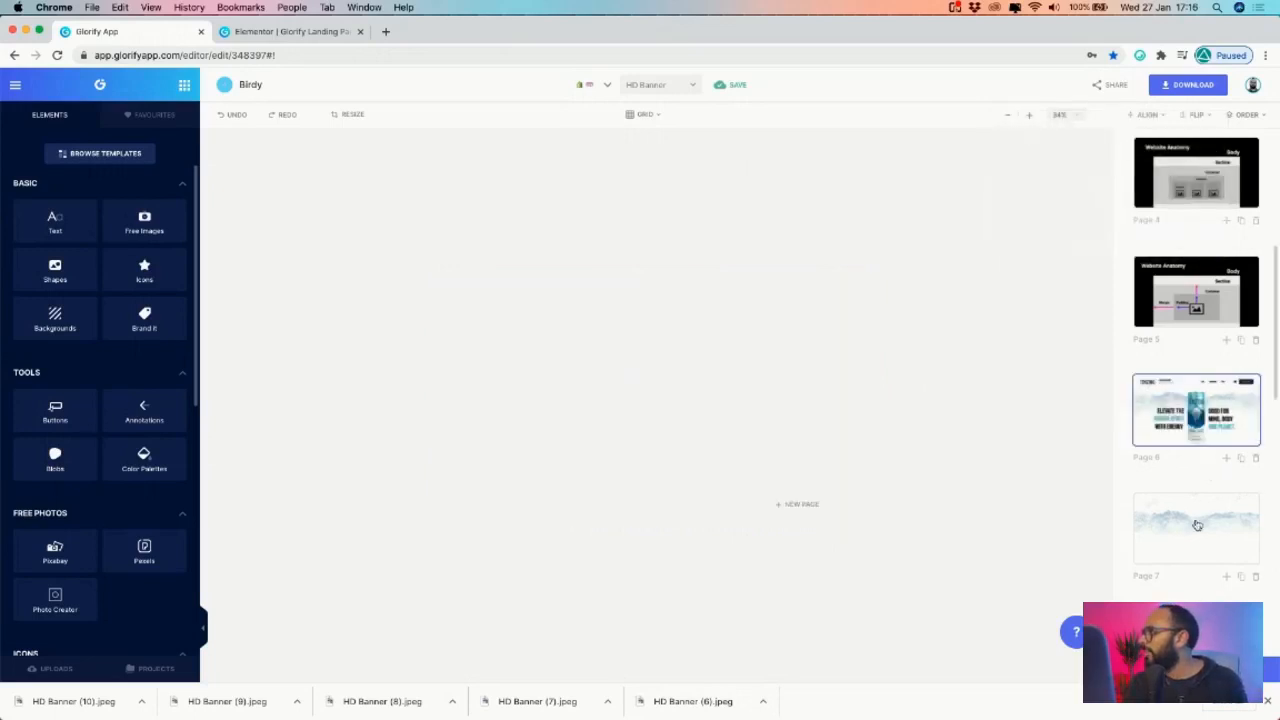
- Look through the page thumbnails and reopen the 'Elevate the Human Spirit' landing banner
{"action": "scroll", "coordinate": [1186, 451], "scroll_direction": "down", "scroll_amount": 3}
{"action": "left_click", "coordinate": [1186, 451]}
{"action": "scroll", "coordinate": [1187, 448], "scroll_direction": "up", "scroll_amount": 4}
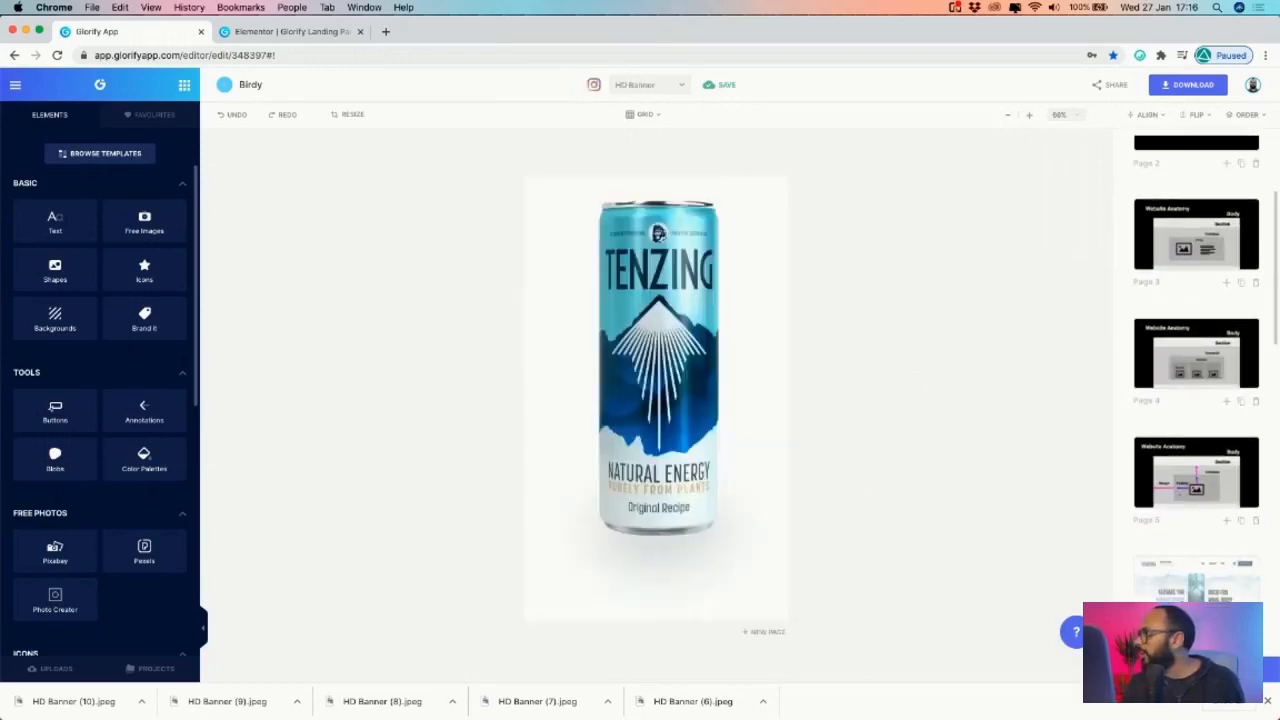
{"action": "left_click", "coordinate": [1240, 566]}
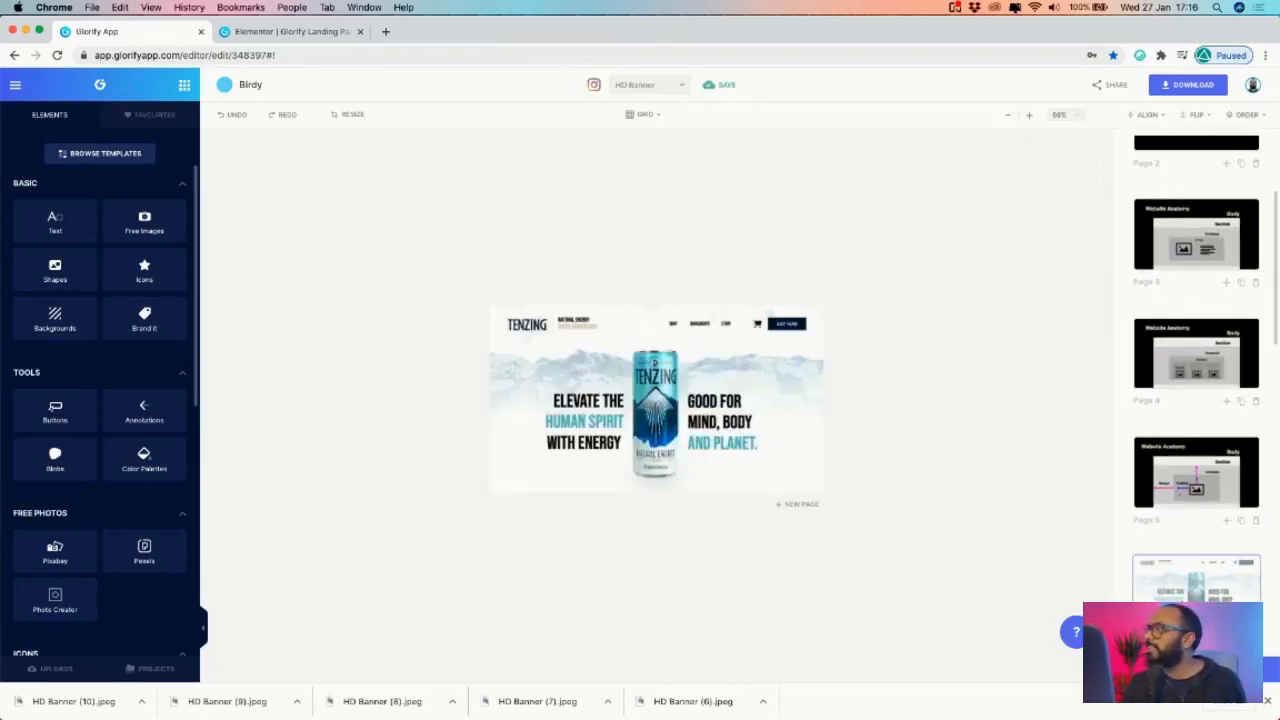
- Zoom in and nudge the blue Tenzing can slightly higher in the banner
{"action": "left_click", "coordinate": [1030, 117]}
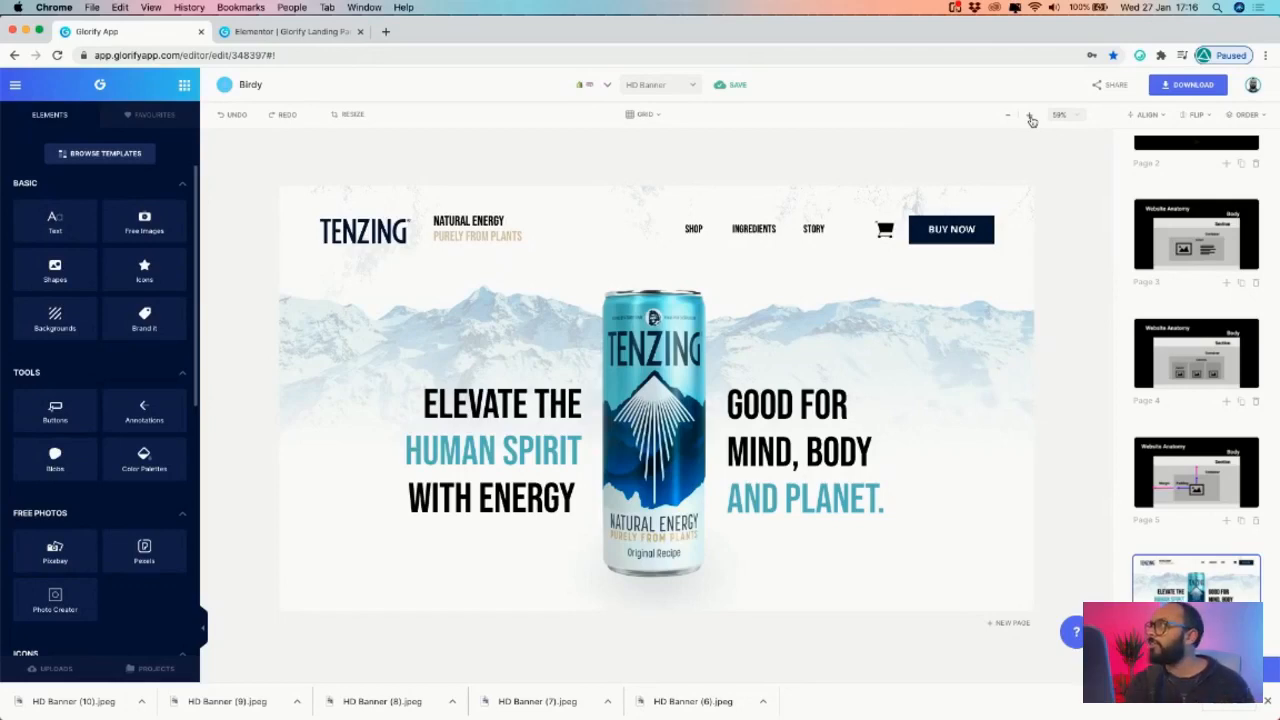
{"action": "left_click", "coordinate": [675, 376]}
{"action": "left_click_drag", "start_coordinate": [688, 361], "coordinate": [688, 360]}
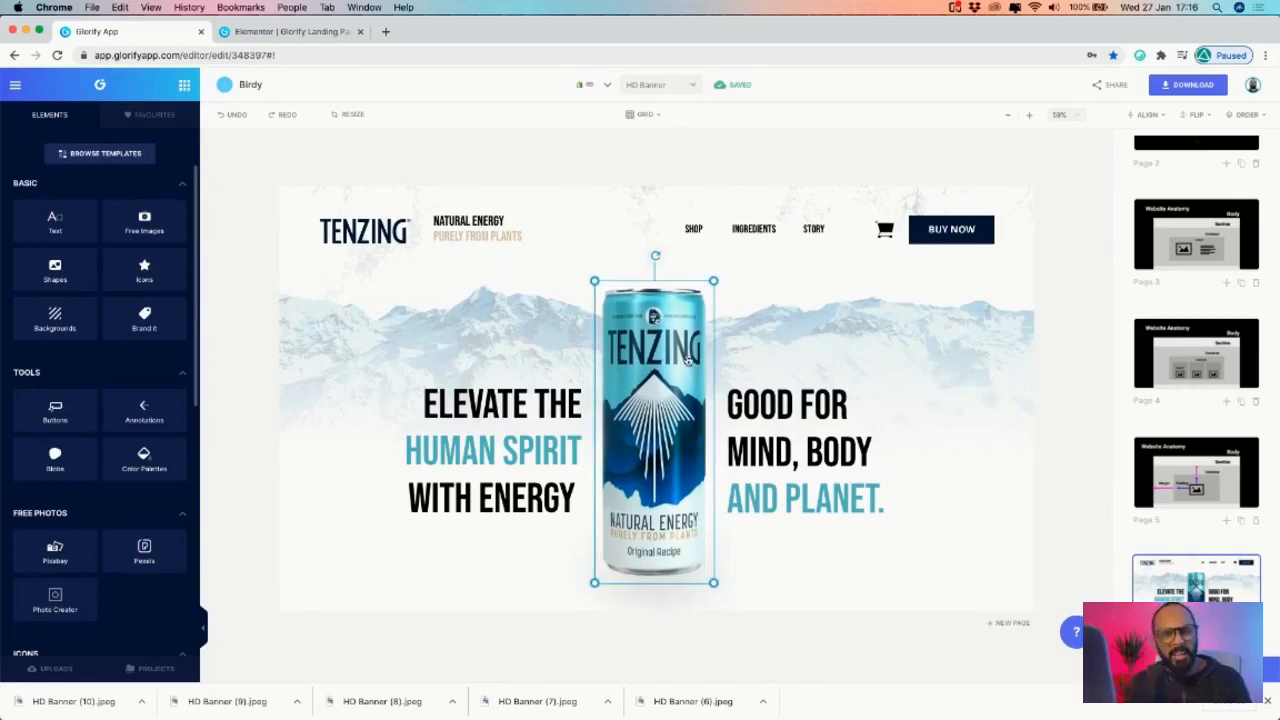